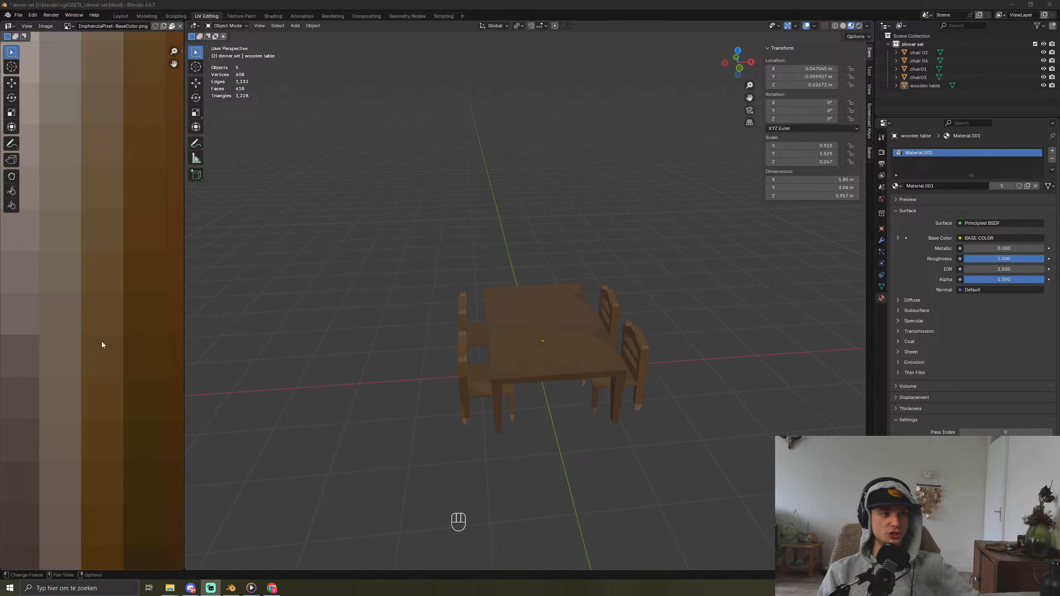
Step: Select the wooden table and save the dinner set file
{"action": "middle_click_drag", "start_coordinate": [581, 383], "coordinate": [614, 402]}
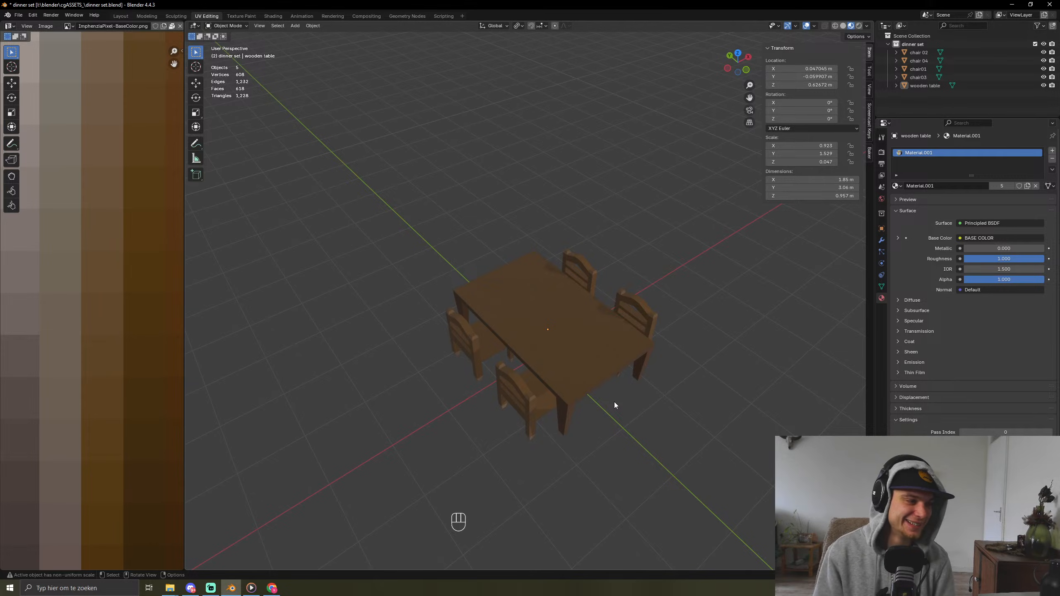
{"action": "middle_click_drag", "start_coordinate": [294, 311], "coordinate": [605, 284]}
{"action": "left_click", "coordinate": [549, 329]}
{"action": "key", "text": "ctrl+s"}
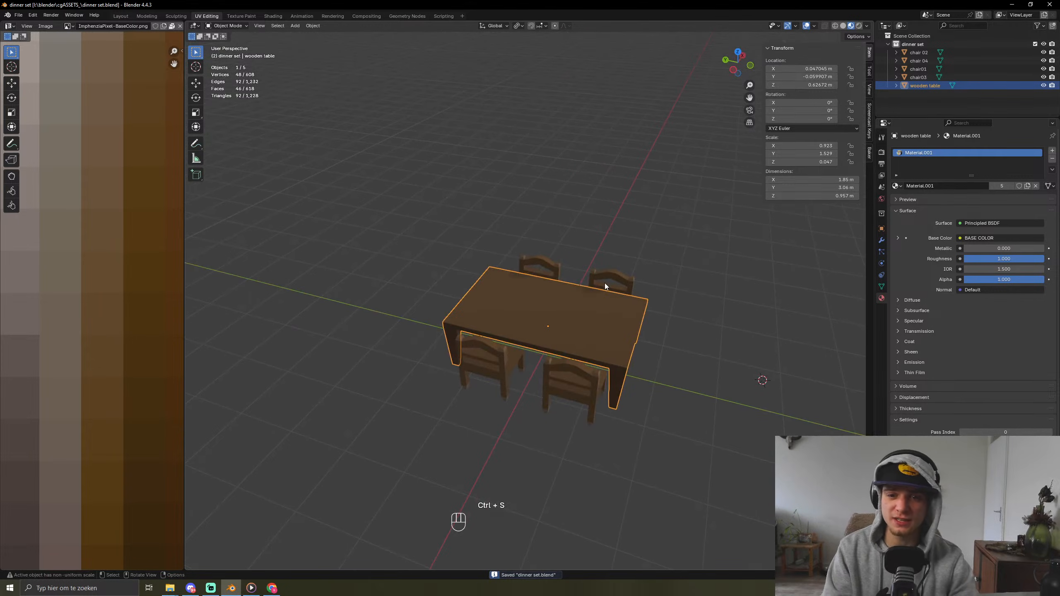
{"action": "middle_click_drag", "start_coordinate": [621, 370], "coordinate": [612, 320]}
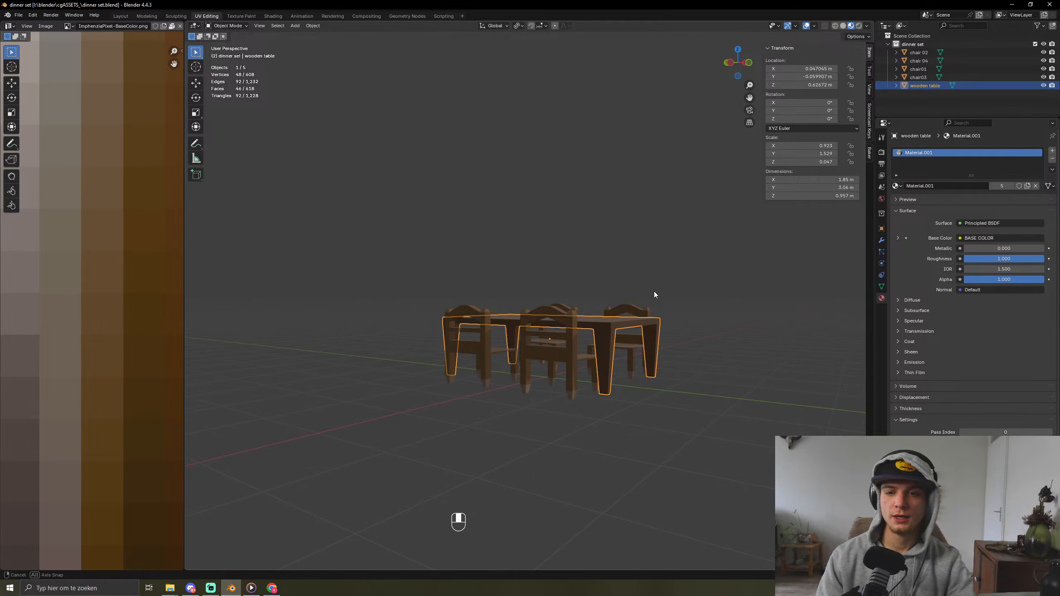
{"action": "middle_click_drag", "start_coordinate": [654, 292], "coordinate": [752, 338]}
{"action": "left_click", "coordinate": [752, 338]}
{"action": "left_click", "coordinate": [520, 322]}
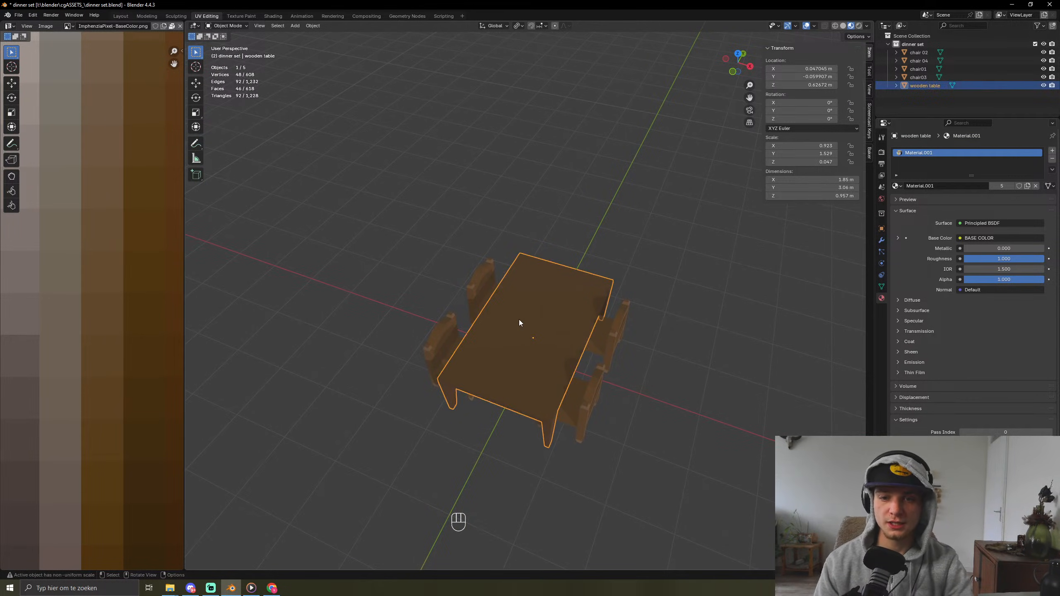
{"action": "middle_click_drag", "start_coordinate": [523, 317], "coordinate": [560, 289]}
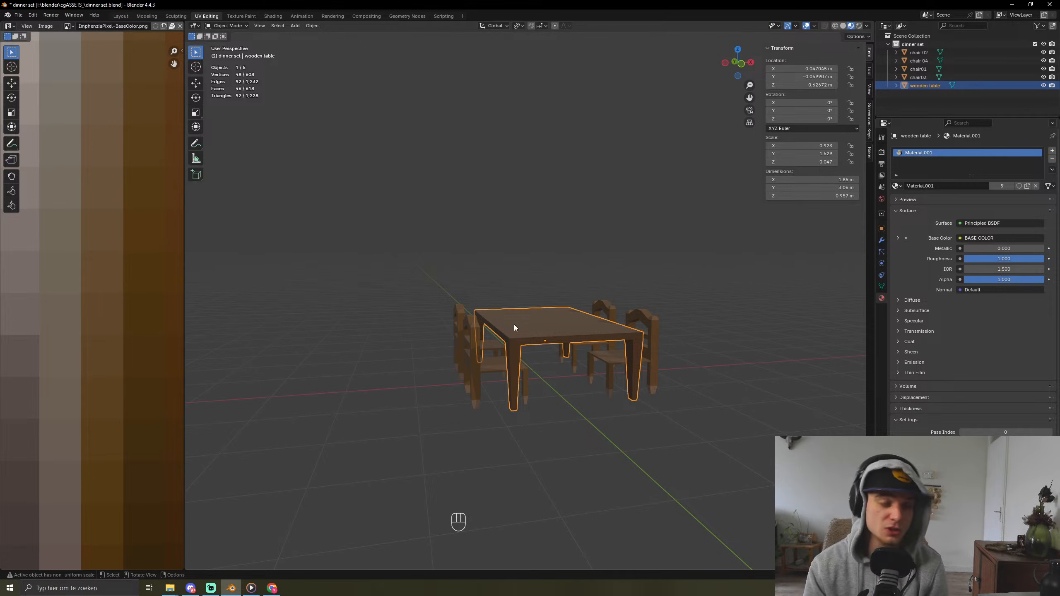
{"action": "left_click", "coordinate": [701, 395]}
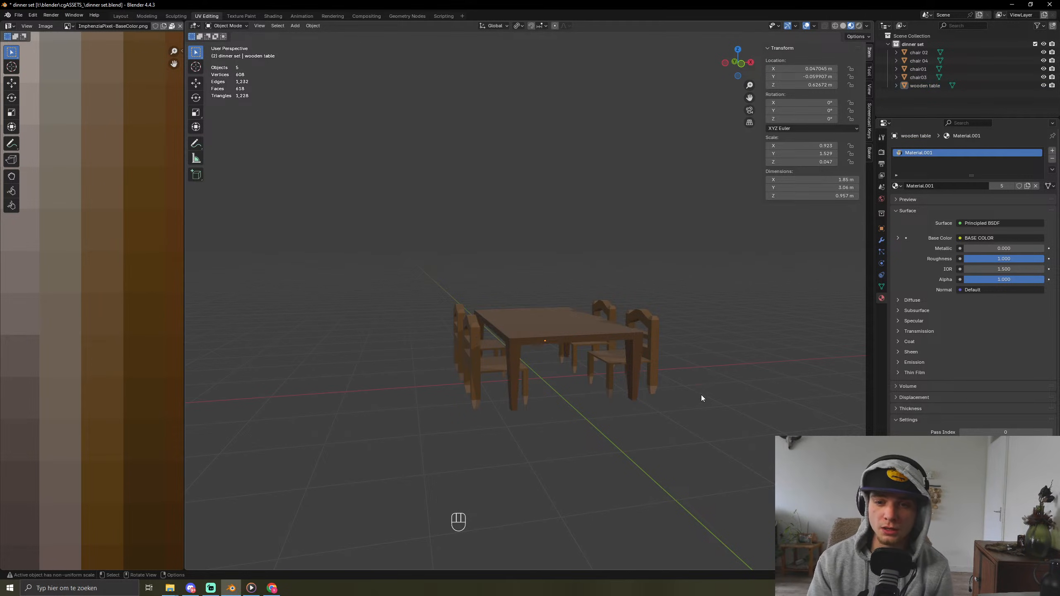
{"action": "middle_click_drag", "start_coordinate": [701, 394], "coordinate": [637, 437]}
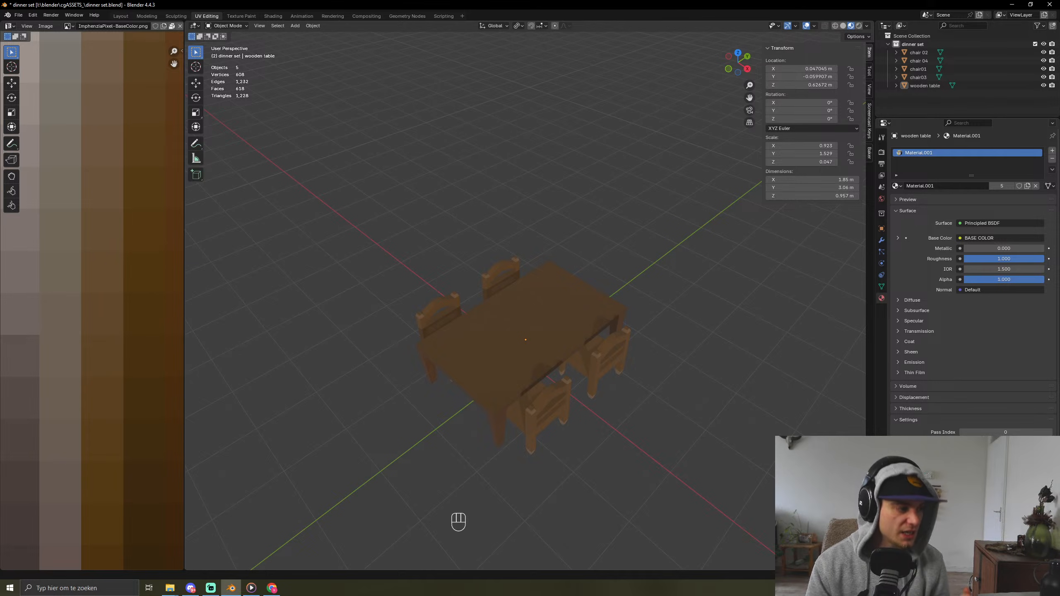
{"action": "key", "text": "super+d"}
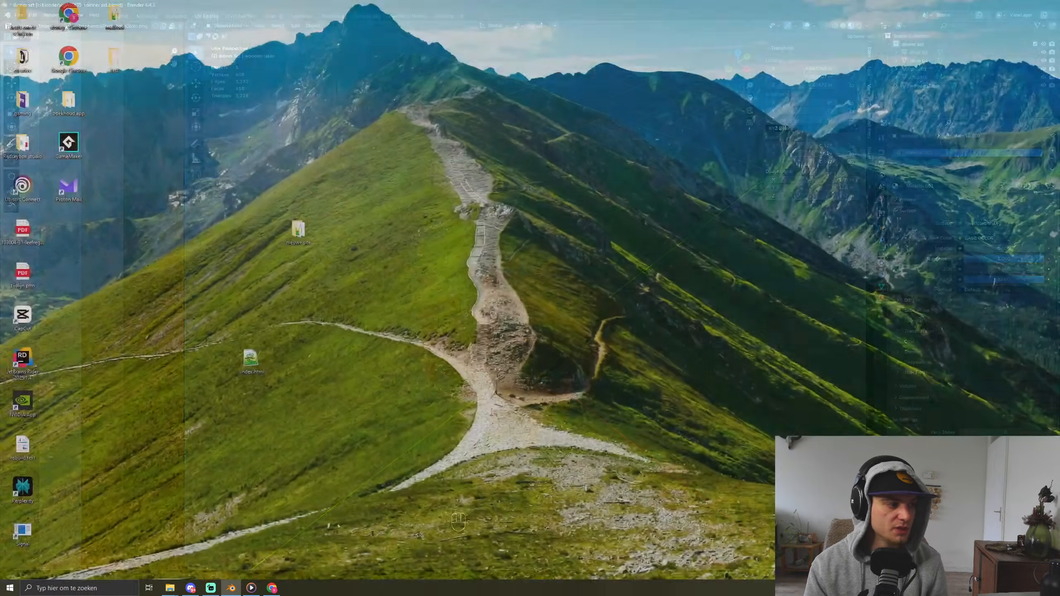
{"action": "key", "text": "super+d"}
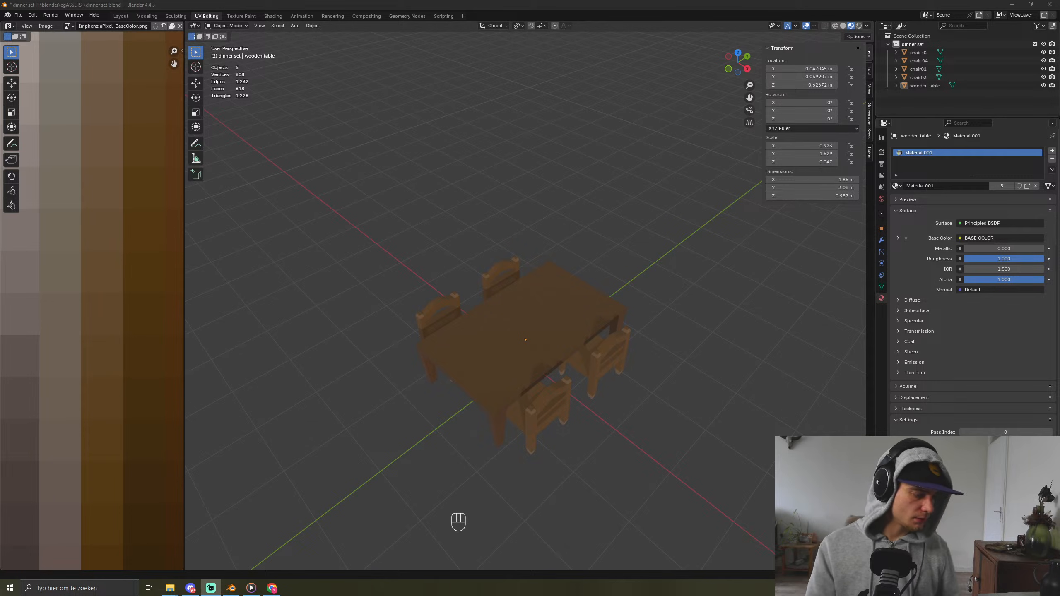
{"action": "middle_click_drag", "start_coordinate": [417, 392], "coordinate": [463, 388]}
{"action": "left_click", "coordinate": [557, 334]}
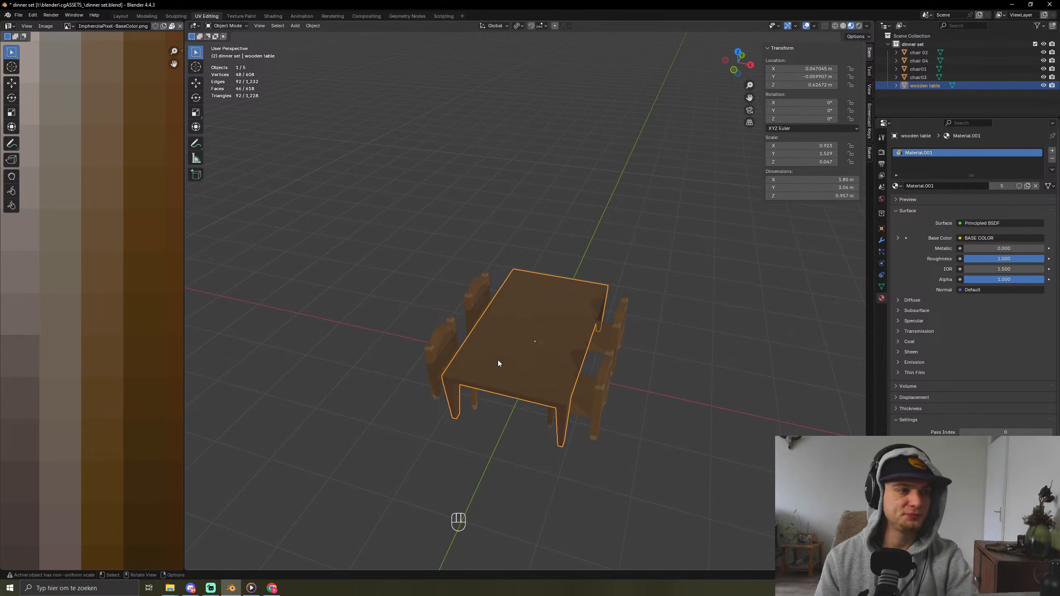
{"action": "key", "text": "shift+a"}
{"action": "mouse_move", "coordinate": [509, 351]}
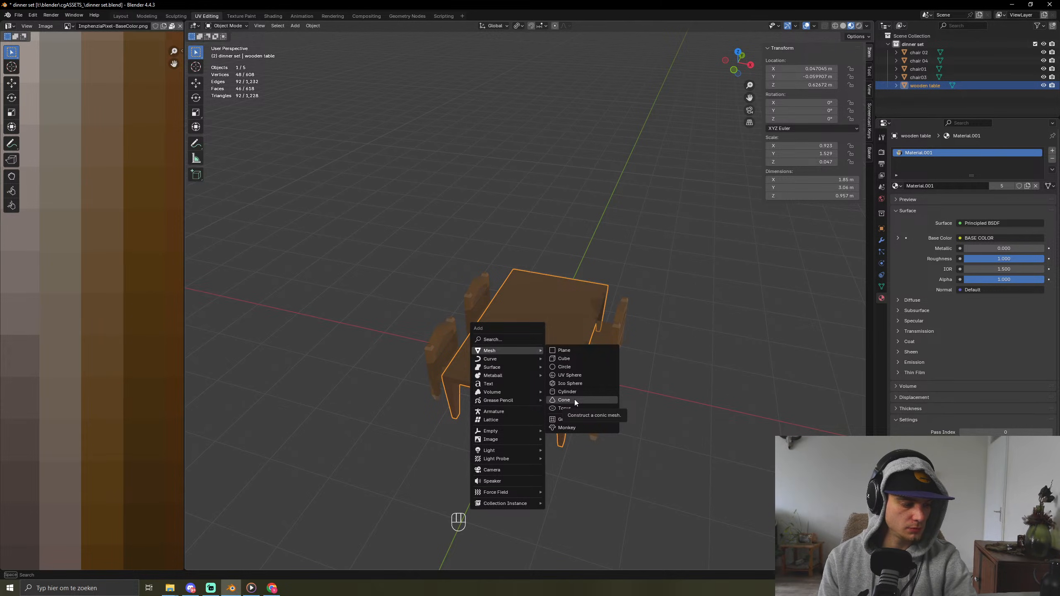
{"action": "key", "text": "Escape"}
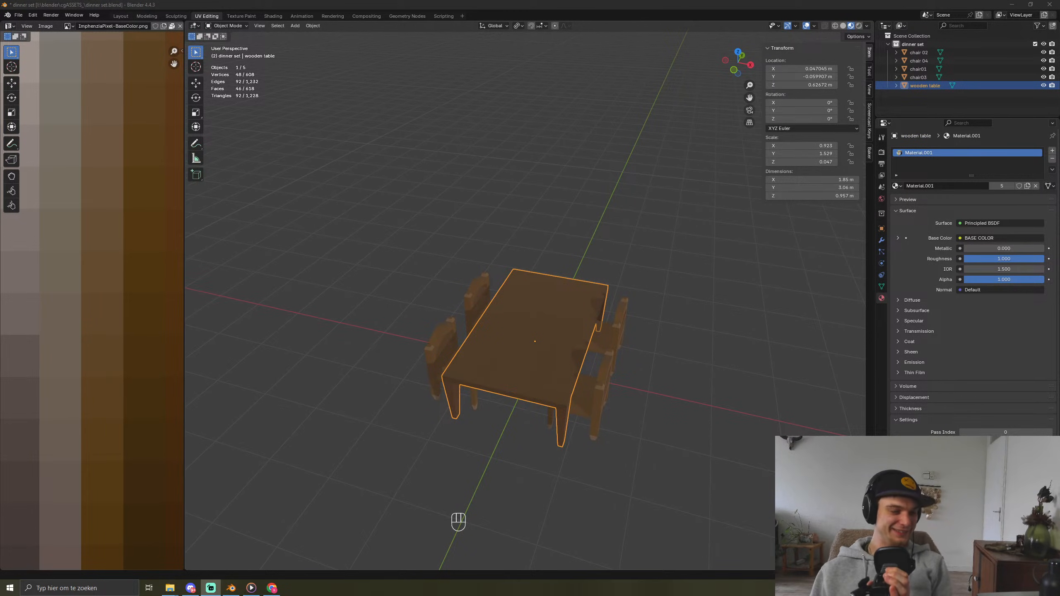
Step: Place the 3D cursor on the table top, add a 32-vertex circle mesh there and scale it to about 0.232
{"action": "middle_click_drag", "start_coordinate": [492, 348], "coordinate": [552, 347]}
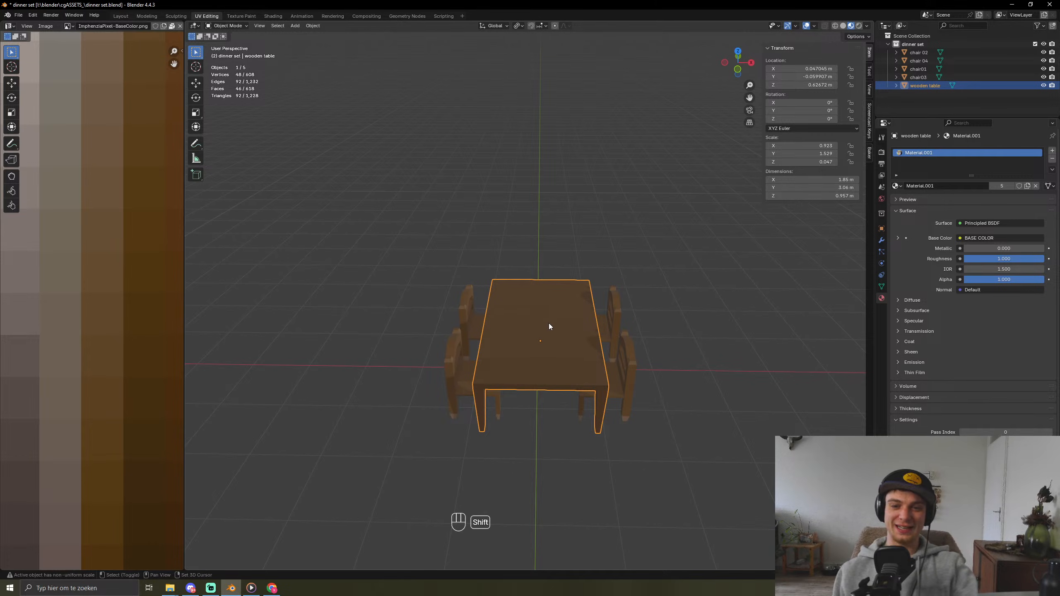
{"action": "key", "text": "shift+a"}
{"action": "mouse_move", "coordinate": [529, 341]}
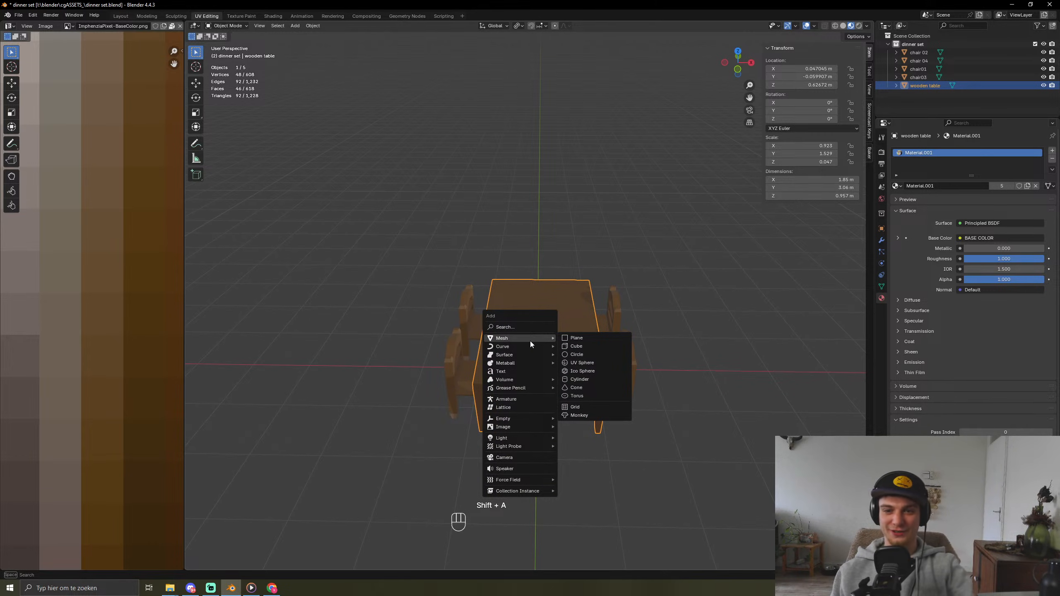
{"action": "left_click", "coordinate": [622, 354]}
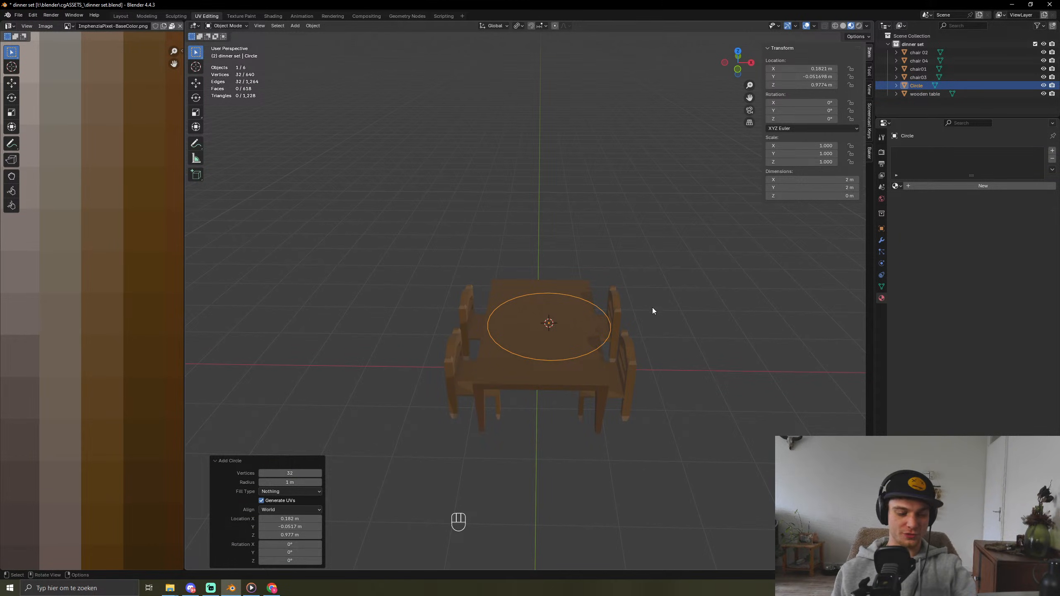
{"action": "key", "text": "s"}
{"action": "left_click", "coordinate": [604, 329]}
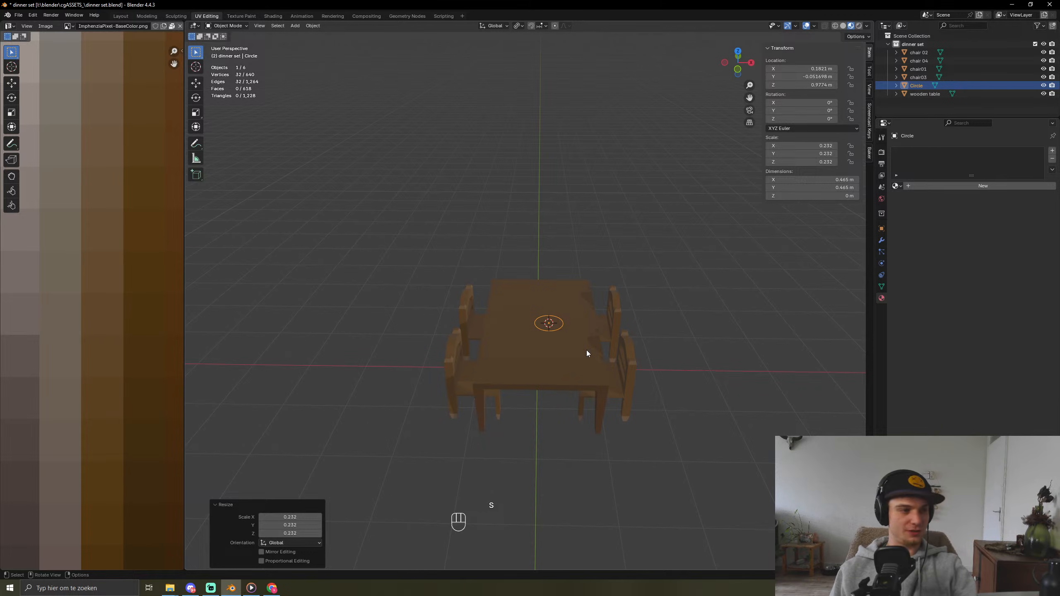
Step: Fill the circle with a face and move it about 0.41 m along X toward the table's long edge
{"action": "key", "text": "Tab"}
{"action": "key", "text": "f"}
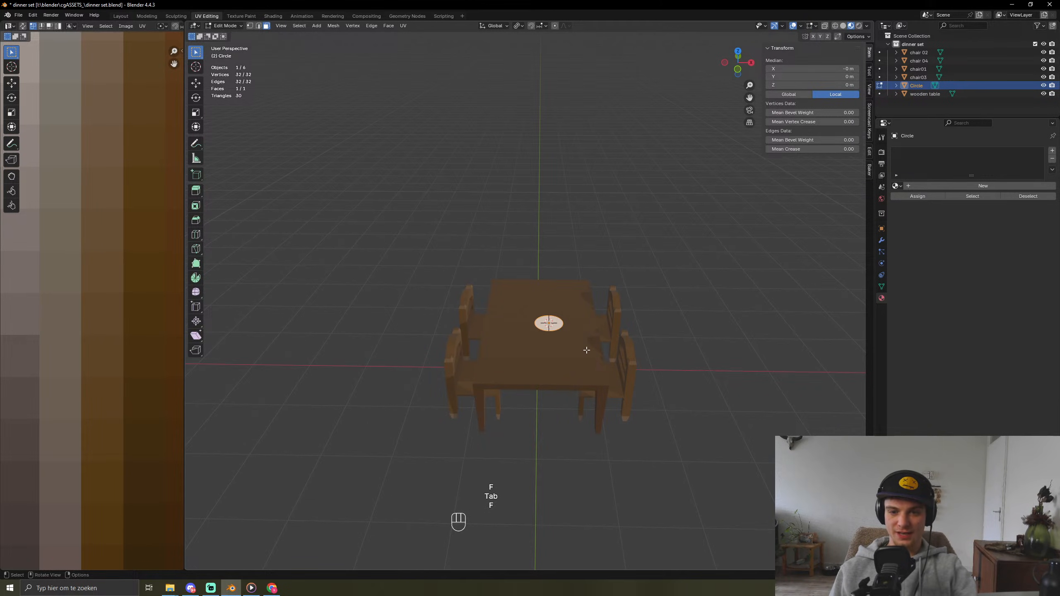
{"action": "scroll", "coordinate": [587, 351], "scroll_direction": "up", "scroll_amount": 7}
{"action": "middle_click_drag", "start_coordinate": [563, 376], "coordinate": [479, 358], "text": "shift"}
{"action": "key", "text": "g"}
{"action": "key", "text": "x"}
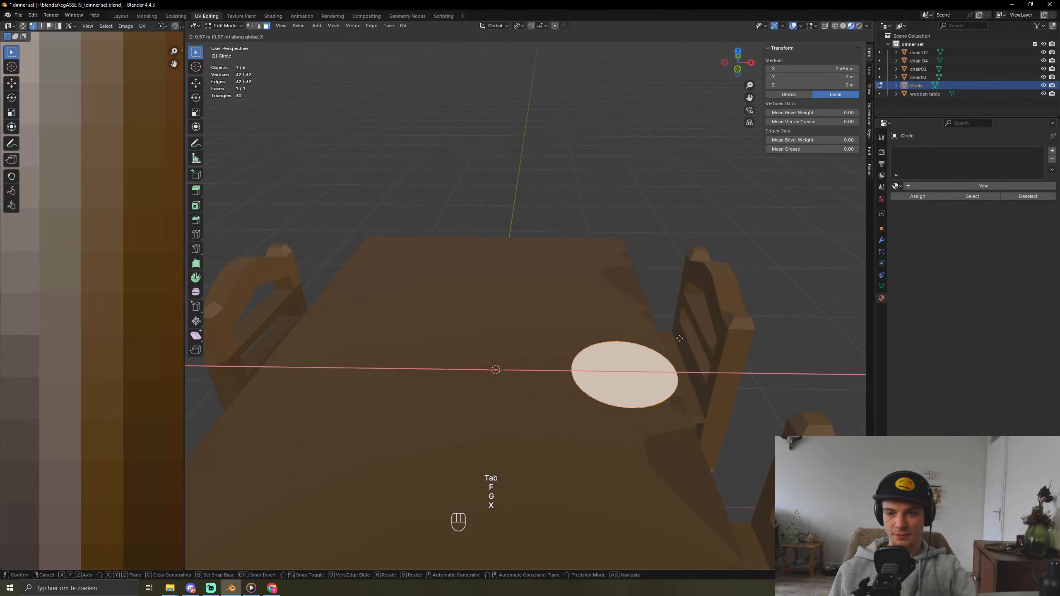
{"action": "left_click", "coordinate": [644, 336]}
Step: Move the filled circle about 0.66 m along Y so it lies in front of a chair
{"action": "key", "text": "KP_7"}
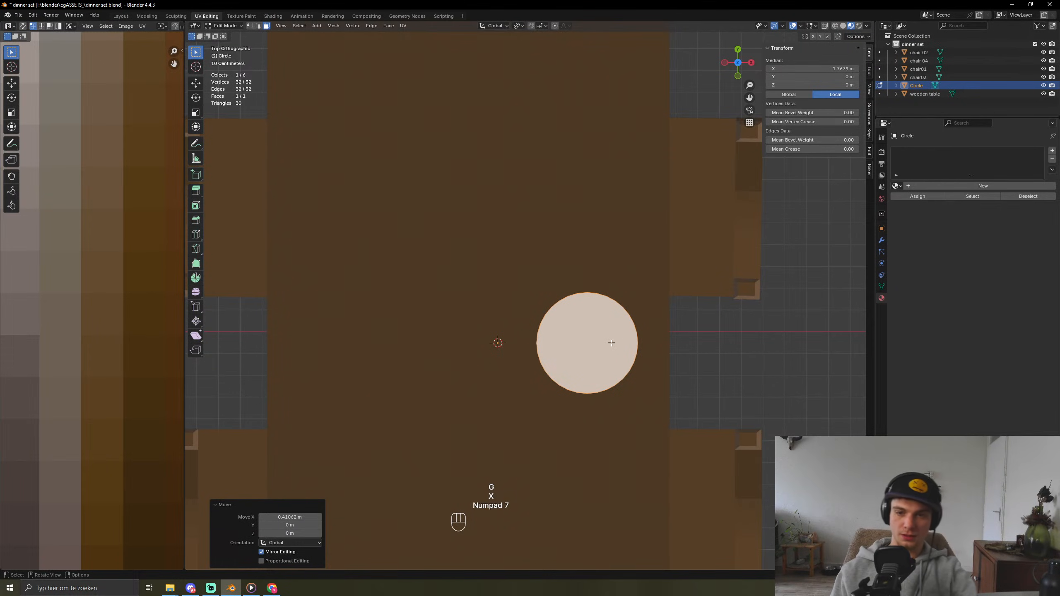
{"action": "key", "text": "g"}
{"action": "key", "text": "y"}
{"action": "left_click", "coordinate": [621, 197]}
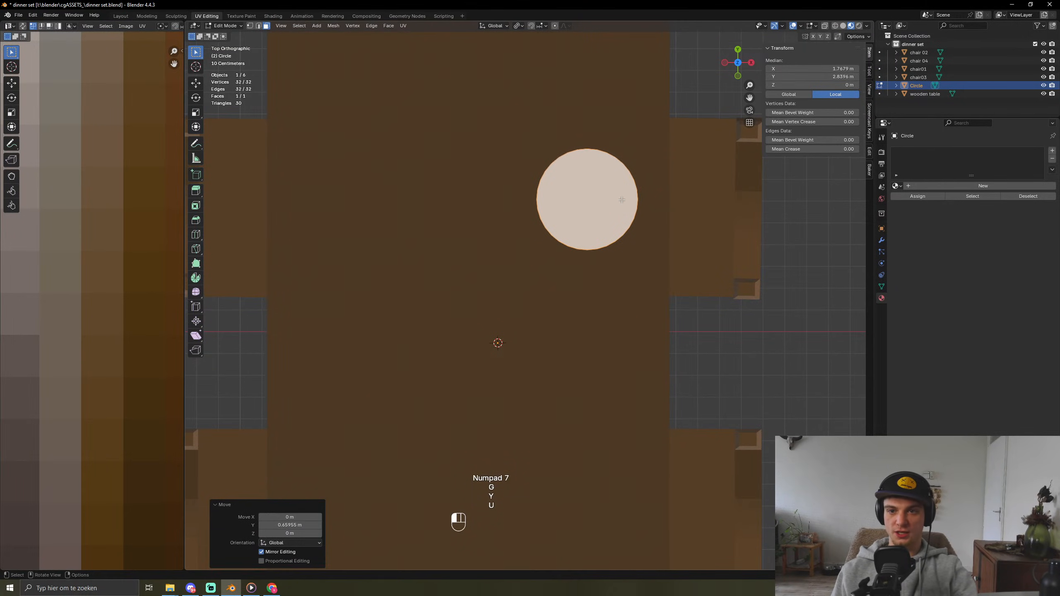
{"action": "scroll", "coordinate": [640, 232], "scroll_direction": "up", "scroll_amount": 4}
{"action": "key", "text": "u"}
{"action": "middle_click_drag", "start_coordinate": [686, 230], "coordinate": [568, 403], "text": "shift"}
{"action": "key", "text": "Tab"}
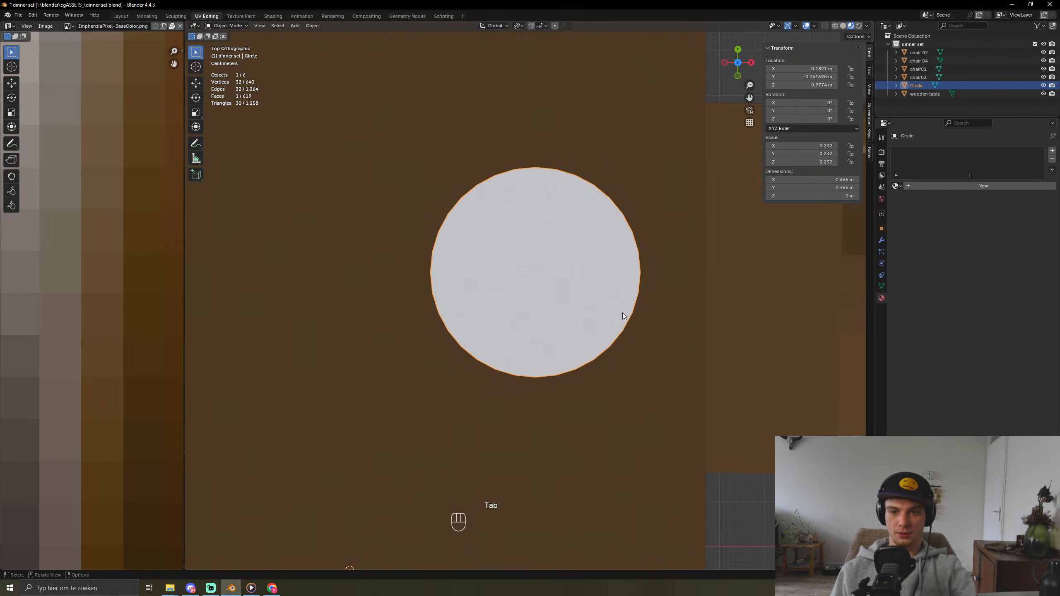
{"action": "key", "text": "Tab"}
{"action": "middle_click_drag", "start_coordinate": [623, 313], "coordinate": [615, 383]}
{"action": "key", "text": "g"}
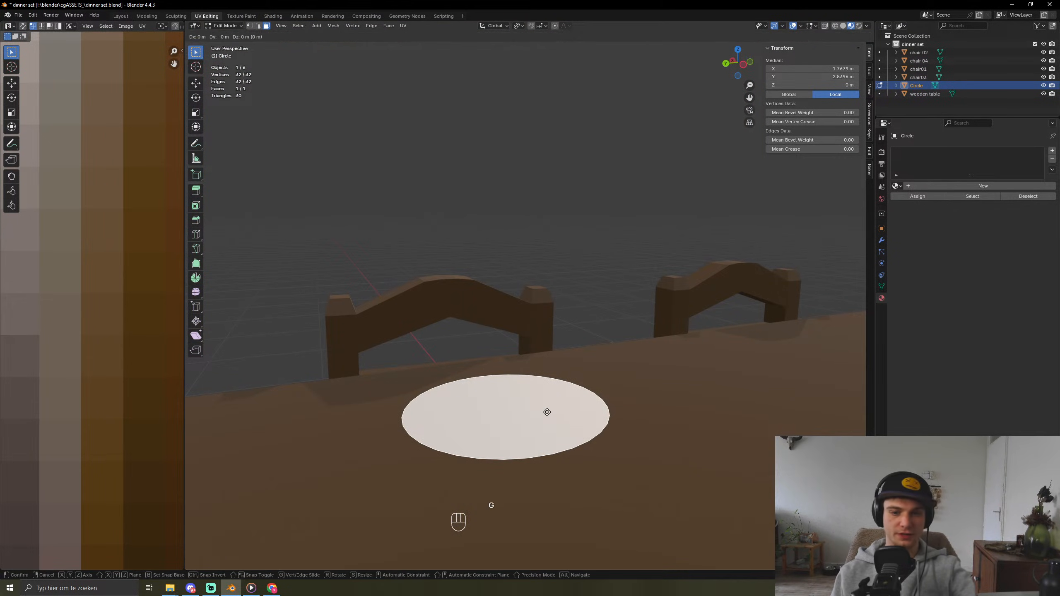
{"action": "key", "text": "z"}
{"action": "right_click", "coordinate": [556, 399]}
{"action": "key", "text": "Tab"}
Step: Raise the circle object along Z to a height of about 0.995 m, slightly above the table top
{"action": "key", "text": "g"}
{"action": "key", "text": "z"}
{"action": "left_click", "coordinate": [552, 390]}
Step: Extrude the circle's face about 0.015 m downward to give the plate thickness
{"action": "key", "text": "Tab"}
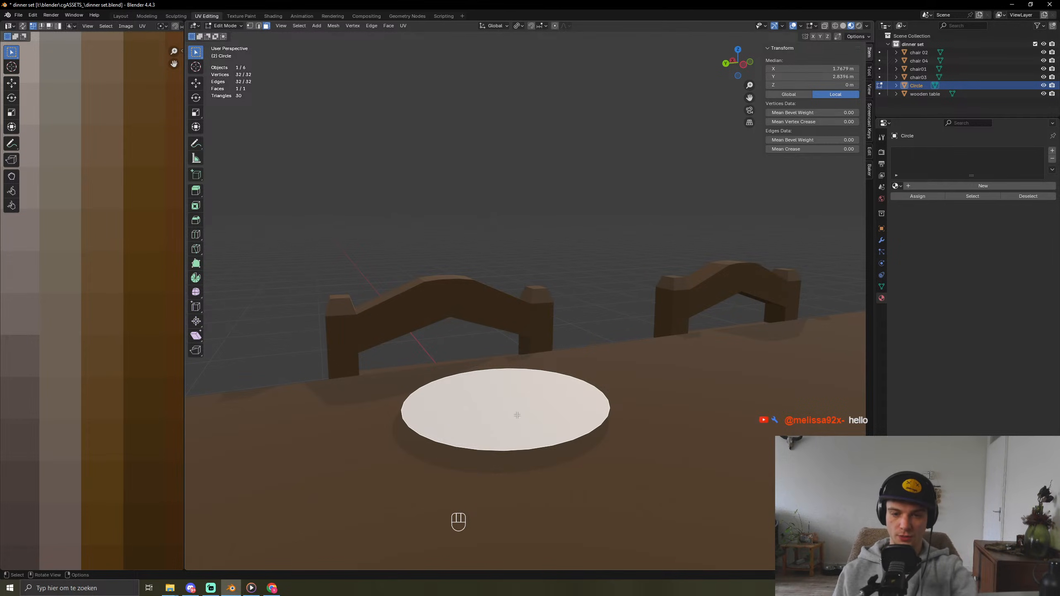
{"action": "key", "text": "e"}
{"action": "left_click", "coordinate": [519, 438]}
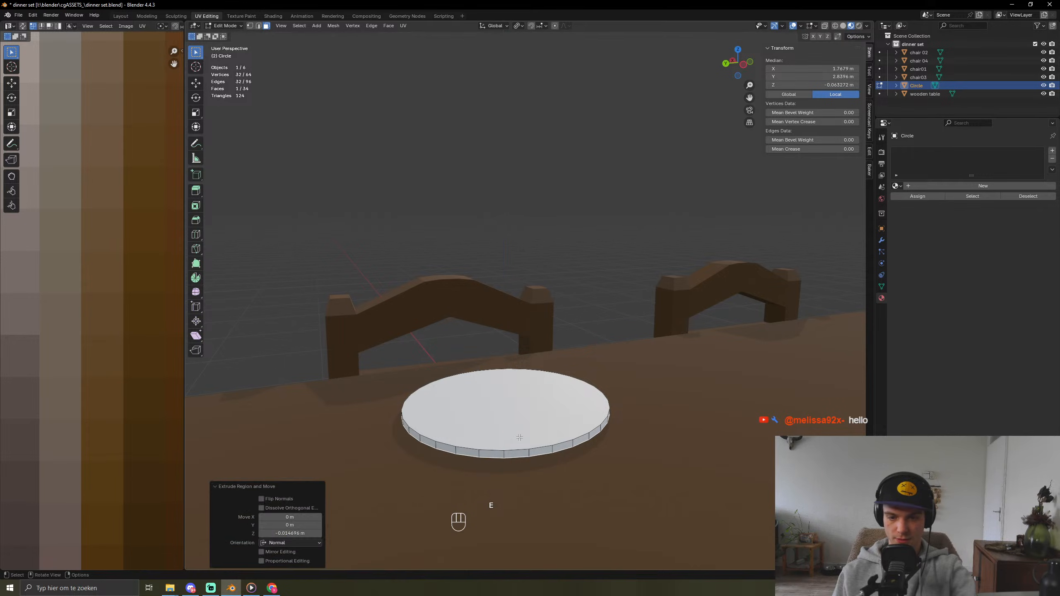
Step: Inset the disc's top face by about 0.033 m and extrude the inner face about 0.008 m downward
{"action": "left_click", "coordinate": [544, 408]}
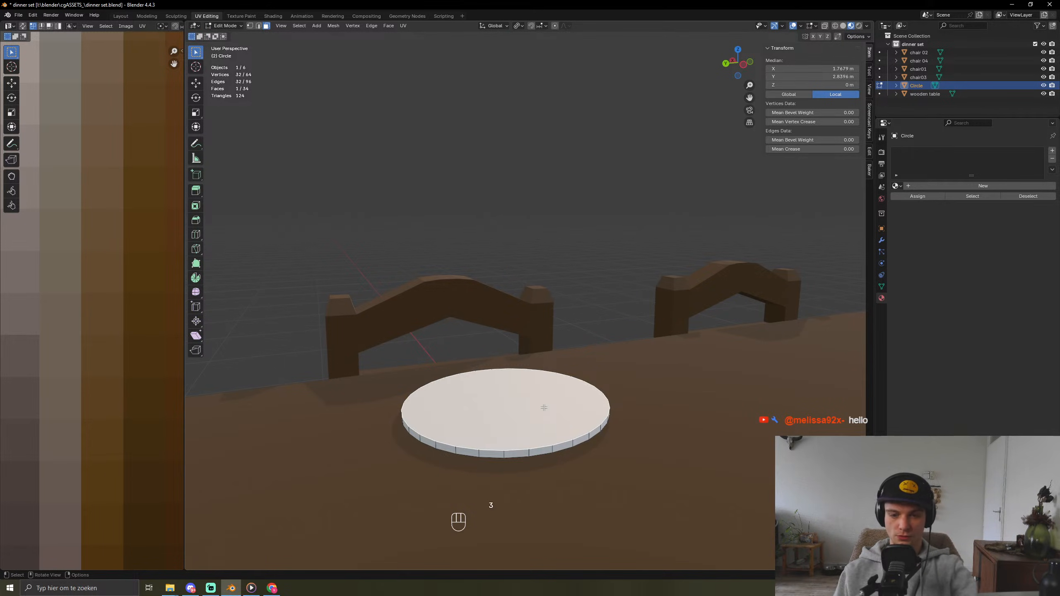
{"action": "key", "text": "i"}
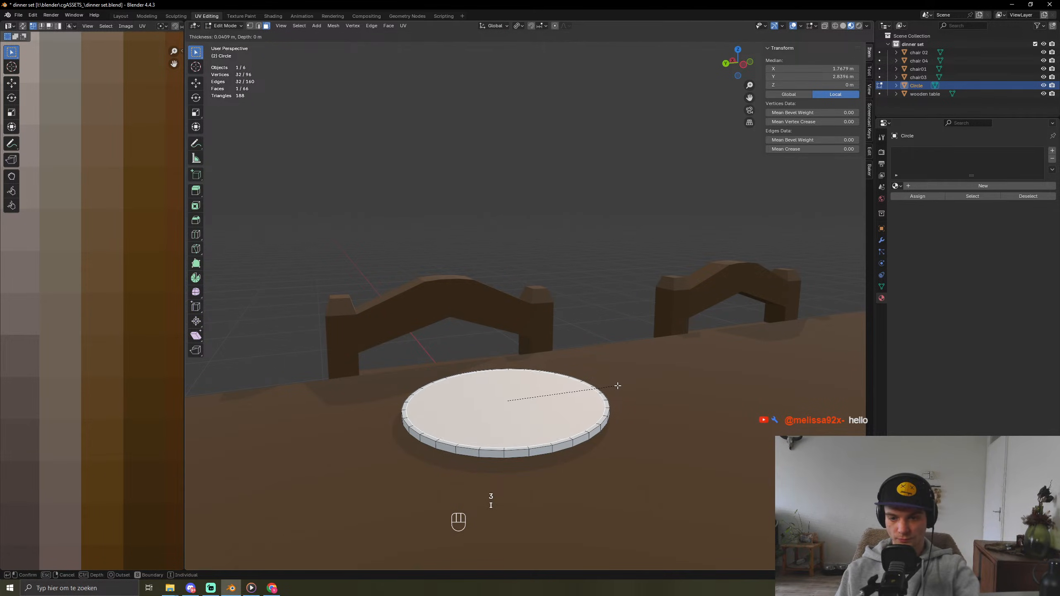
{"action": "left_click", "coordinate": [618, 386]}
{"action": "key", "text": "e"}
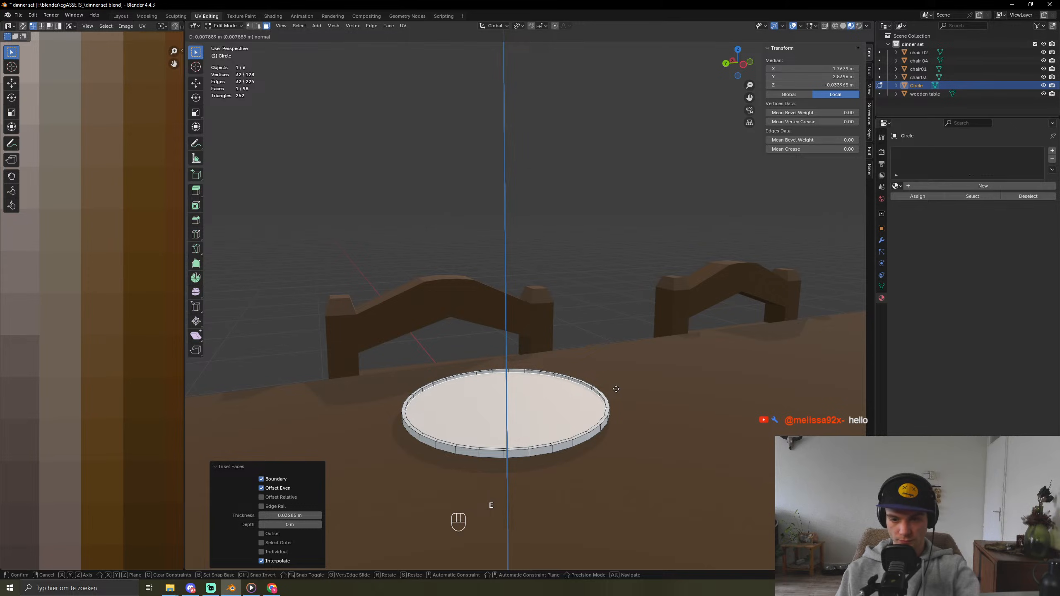
{"action": "left_click", "coordinate": [616, 389]}
Step: Scale the whole plate mesh down along Z to flatten it, and check its shape in Object Mode
{"action": "key", "text": "a"}
{"action": "key", "text": "s"}
{"action": "key", "text": "z"}
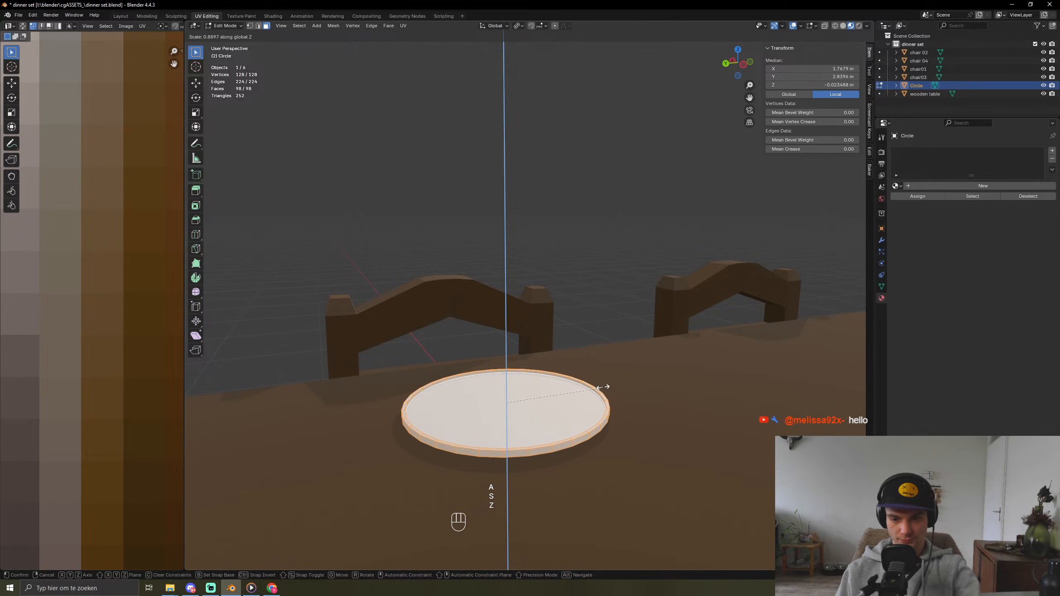
{"action": "left_click", "coordinate": [573, 390]}
{"action": "key", "text": "Tab"}
{"action": "middle_click_drag", "start_coordinate": [565, 392], "coordinate": [616, 373]}
{"action": "scroll", "coordinate": [549, 437], "scroll_direction": "up", "scroll_amount": 5}
{"action": "scroll", "coordinate": [548, 440], "scroll_direction": "down", "scroll_amount": 4}
Step: Select the face loop of the plate's upper rim, scale it by 1.032 and lower it slightly along Z
{"action": "key", "text": "Tab"}
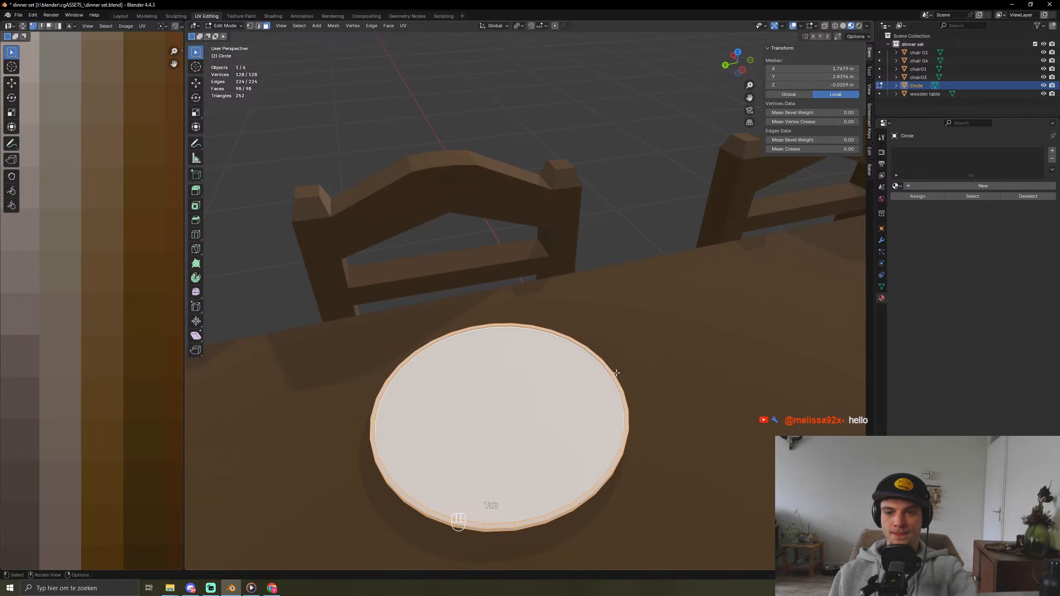
{"action": "left_click", "coordinate": [615, 378], "text": "alt"}
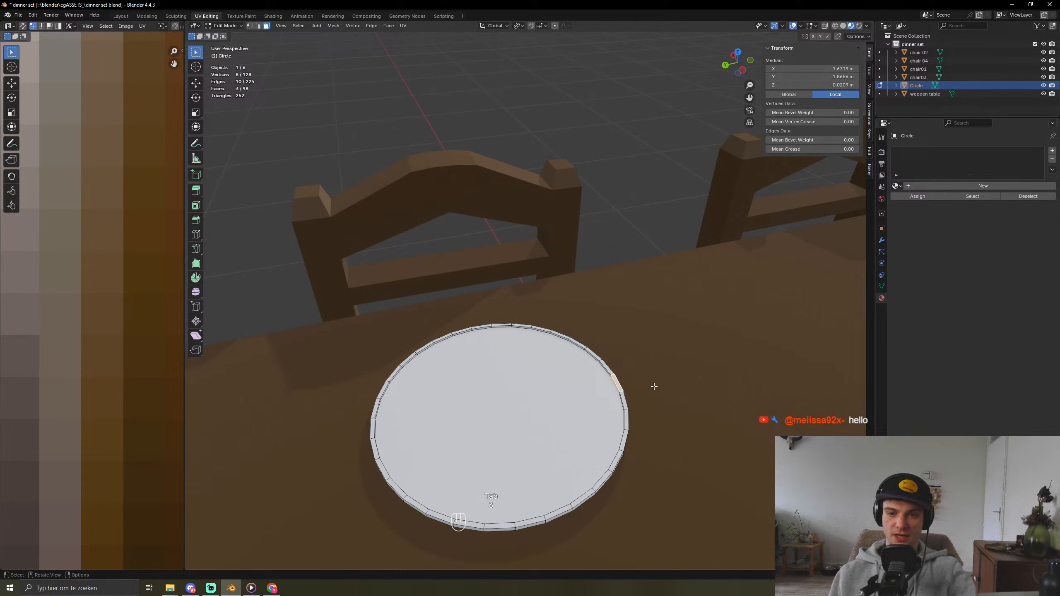
{"action": "left_click", "coordinate": [614, 376], "text": "alt"}
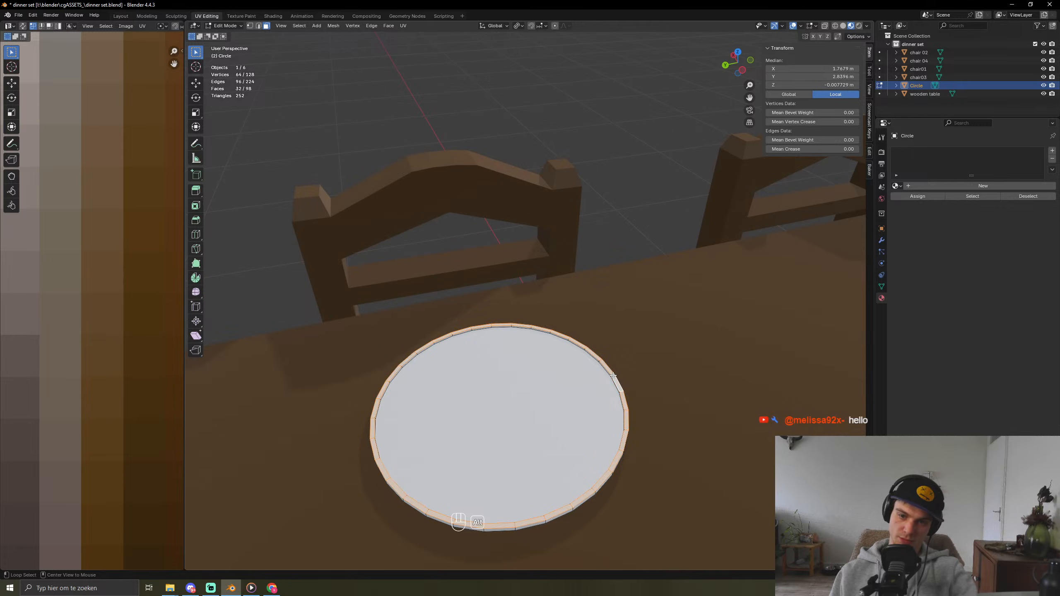
{"action": "key", "text": "s"}
{"action": "left_click", "coordinate": [667, 370]}
{"action": "key", "text": "g"}
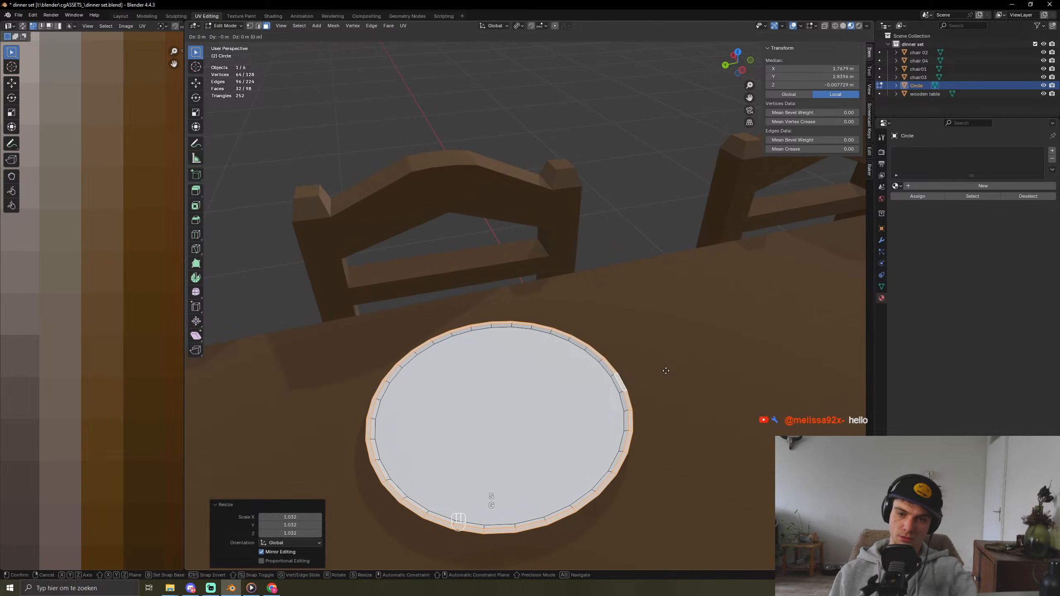
{"action": "key", "text": "z"}
{"action": "left_click", "coordinate": [665, 373]}
{"action": "key", "text": "Tab"}
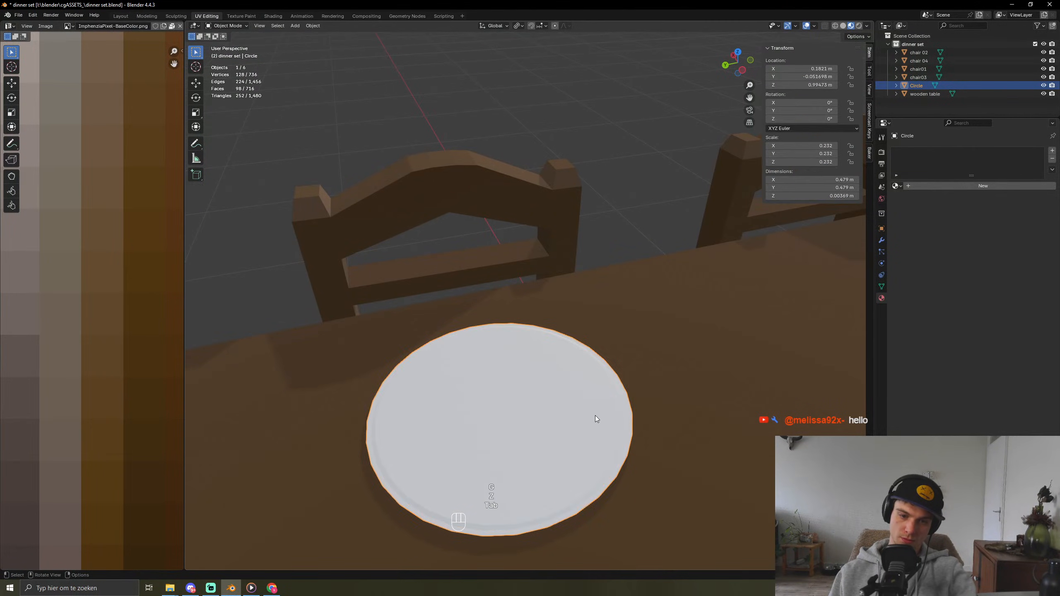
Step: Raise the plate's rim face loop about 0.009 m along Z
{"action": "middle_click_drag", "start_coordinate": [596, 418], "coordinate": [652, 368]}
{"action": "key", "text": "Tab"}
{"action": "key", "text": "g"}
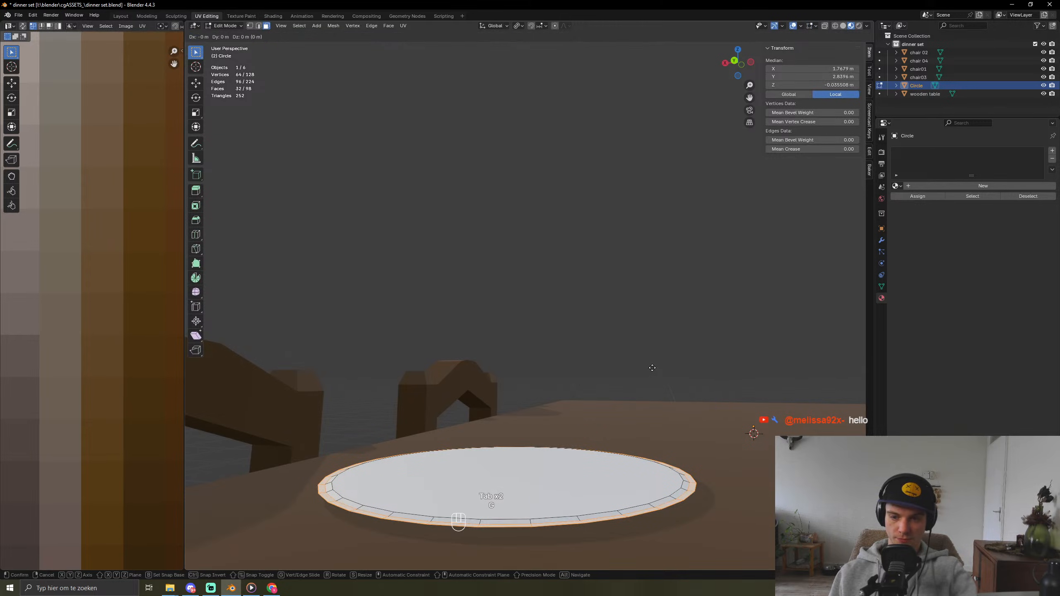
{"action": "key", "text": "z"}
{"action": "left_click", "coordinate": [649, 361]}
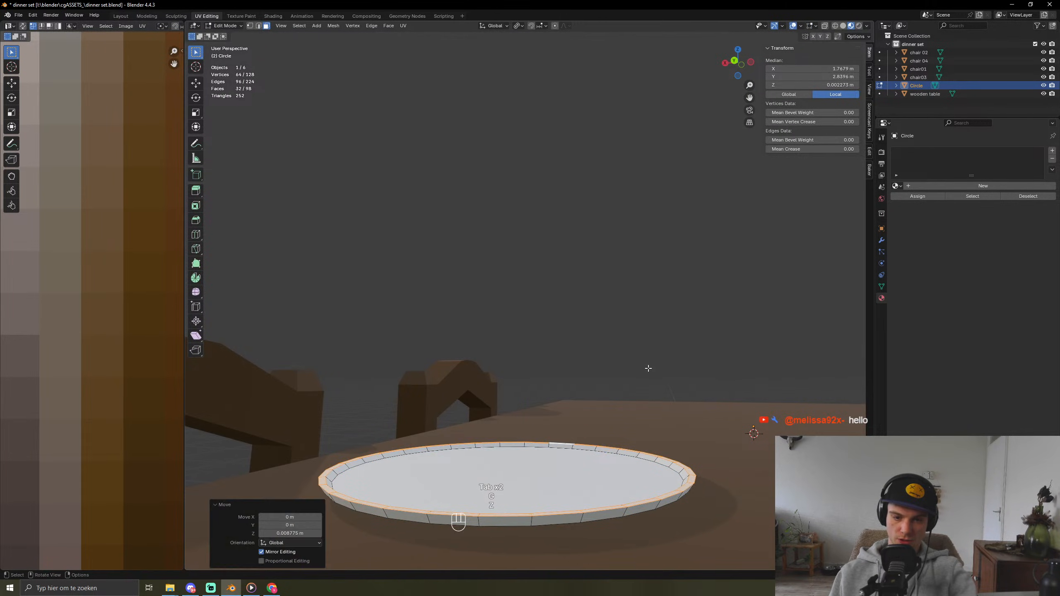
Step: Assign the existing palette material Material.001 to the plate
{"action": "key", "text": "Tab"}
{"action": "middle_click_drag", "start_coordinate": [627, 390], "coordinate": [661, 516]}
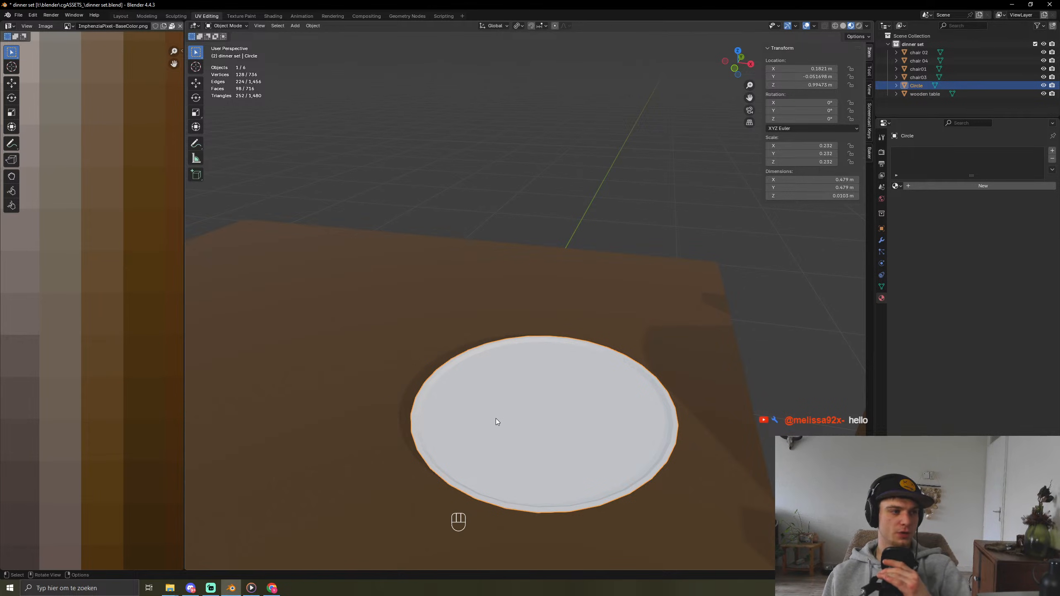
{"action": "middle_click_drag", "start_coordinate": [494, 418], "coordinate": [614, 405]}
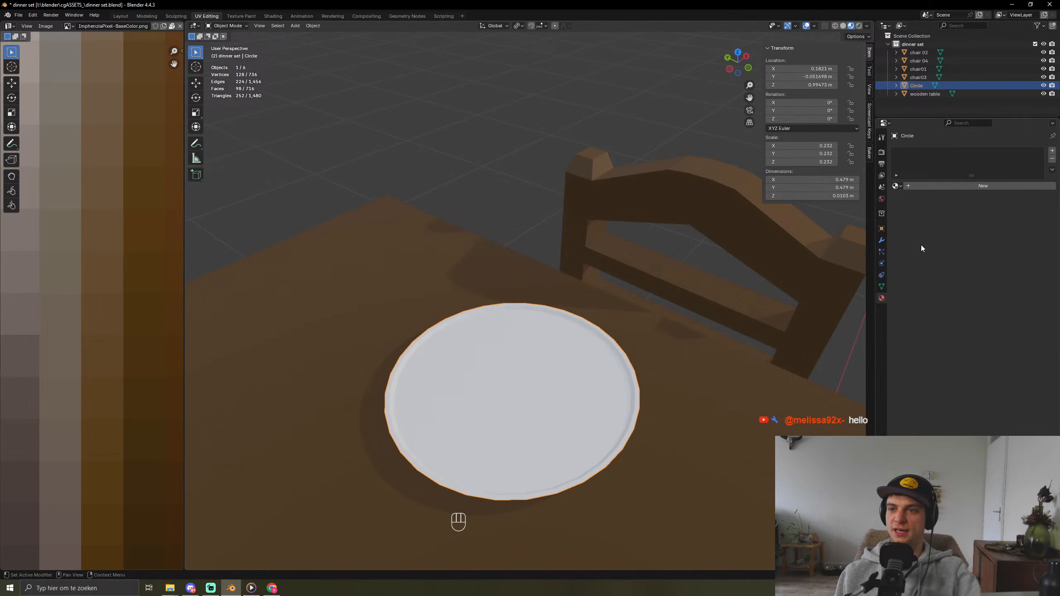
{"action": "left_click", "coordinate": [916, 189]}
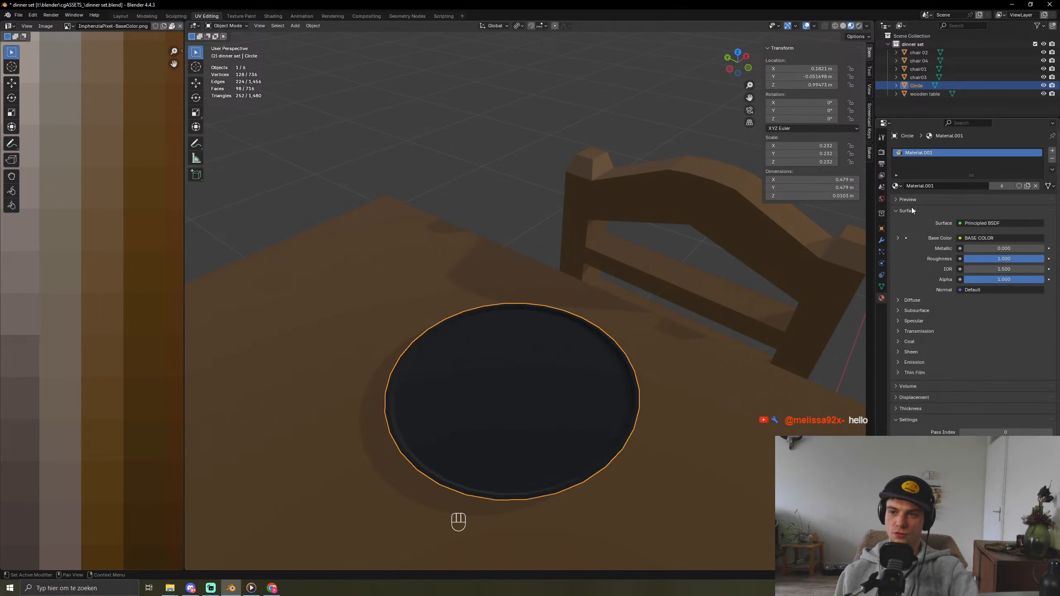
{"action": "left_click", "coordinate": [896, 186]}
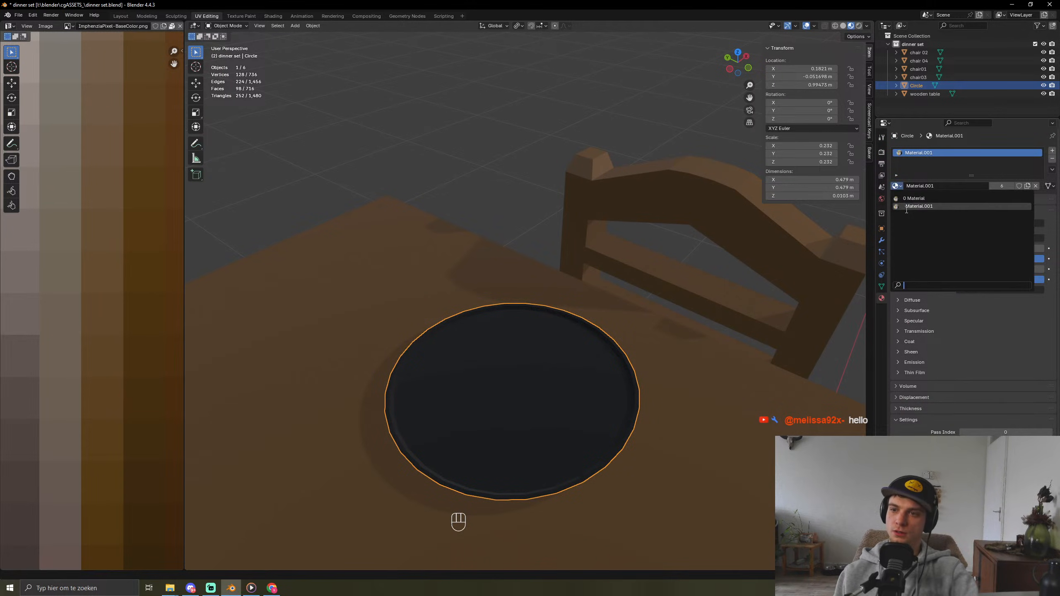
{"action": "left_click", "coordinate": [908, 198]}
{"action": "key", "text": "Tab"}
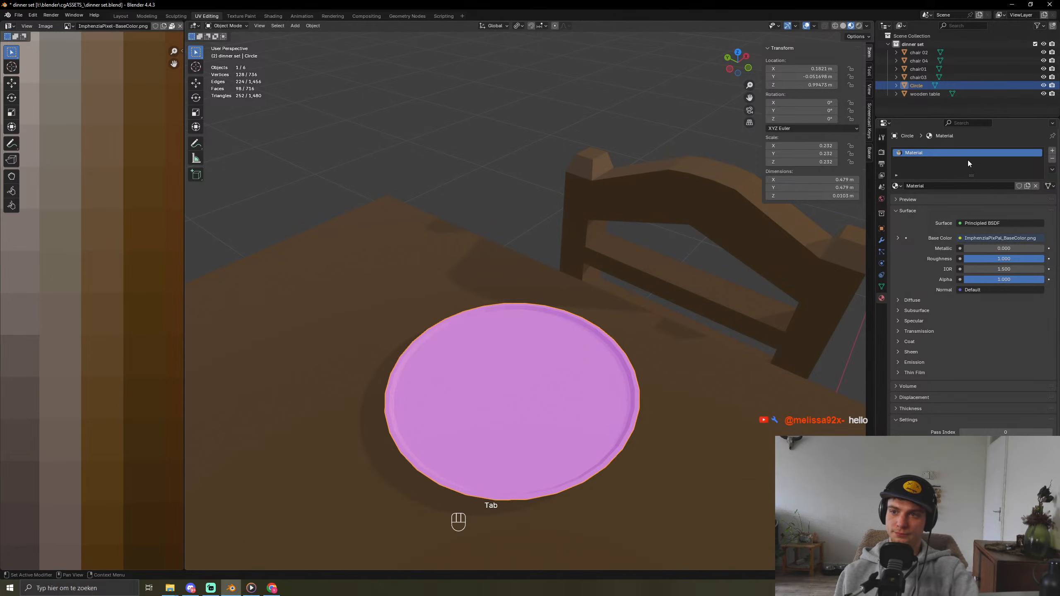
{"action": "left_click", "coordinate": [1052, 159]}
{"action": "left_click", "coordinate": [896, 186]}
{"action": "left_click", "coordinate": [911, 206]}
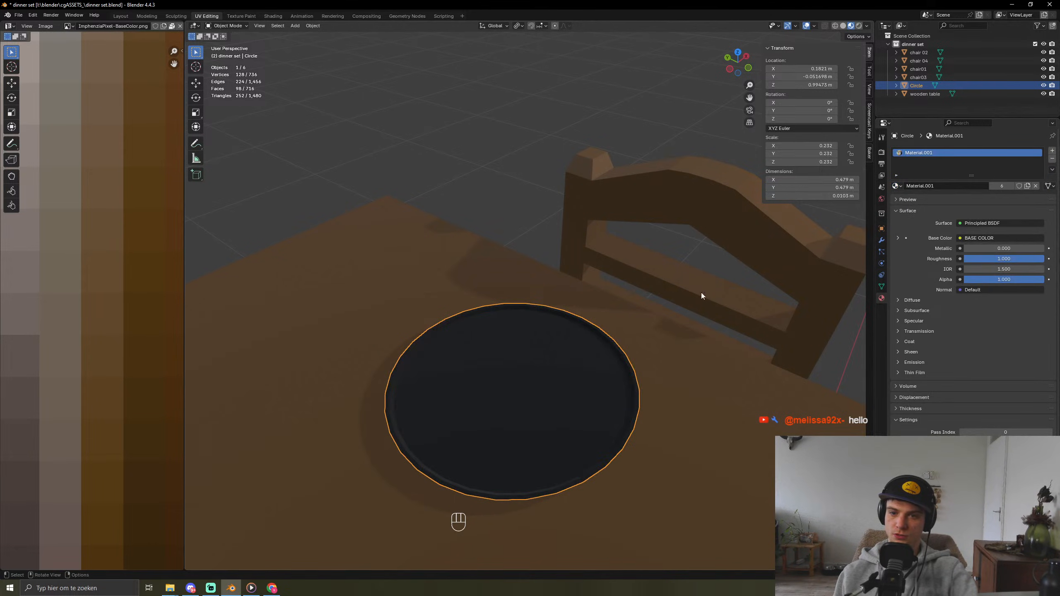
Step: Select all of the plate's faces and scale their UVs to 0, collapsing them to a single point
{"action": "key", "text": "Tab"}
{"action": "scroll", "coordinate": [527, 426], "scroll_direction": "down", "scroll_amount": 7}
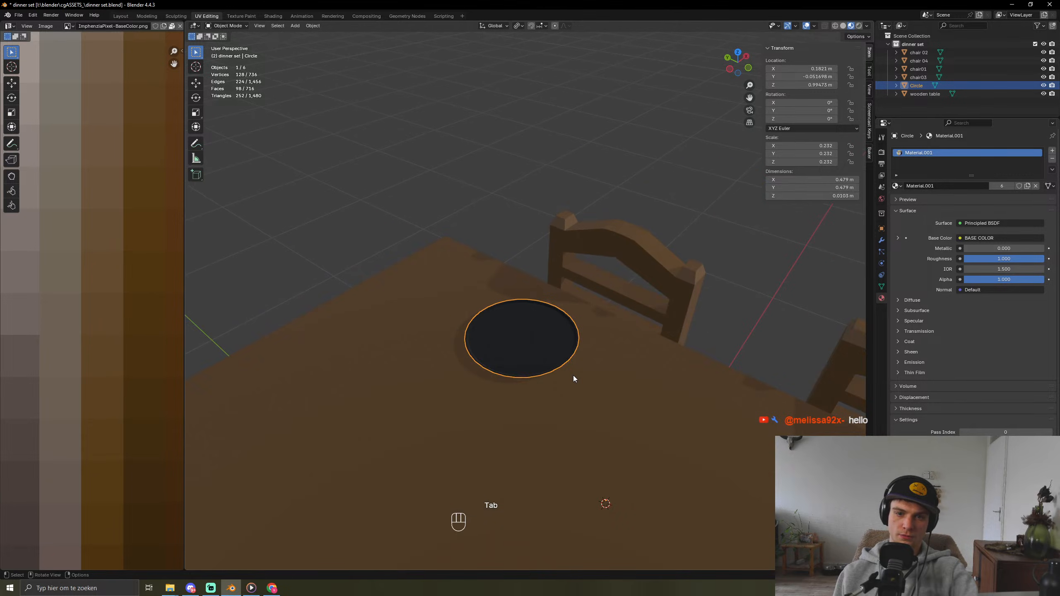
{"action": "key", "text": "Tab"}
{"action": "key", "text": "a"}
{"action": "key", "text": "a"}
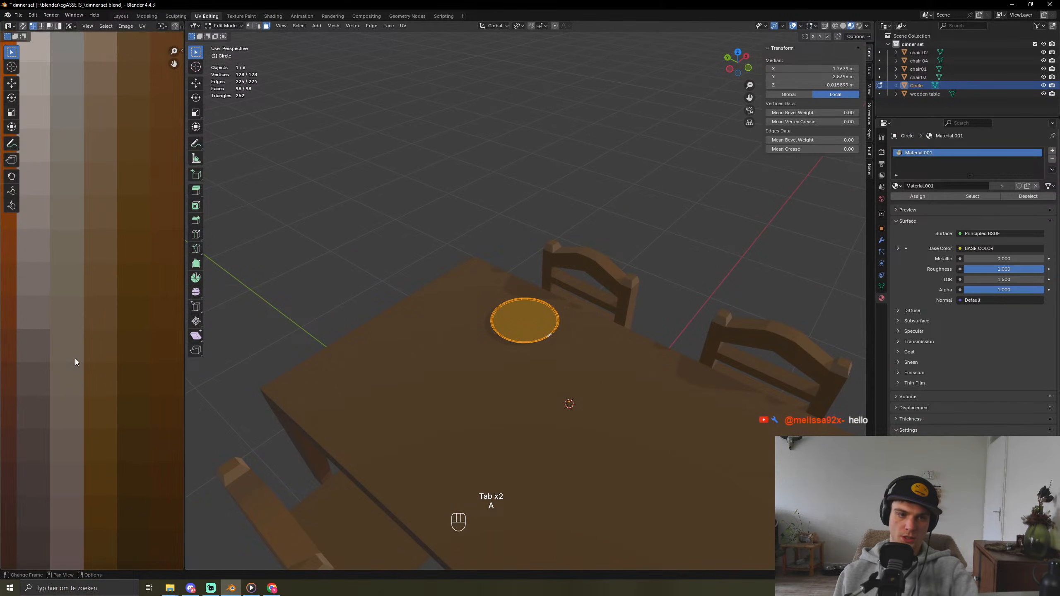
{"action": "scroll", "coordinate": [79, 359], "scroll_direction": "down", "scroll_amount": 5}
{"action": "key", "text": "s"}
{"action": "key", "text": "KP_0"}
{"action": "key", "text": "KP_Enter"}
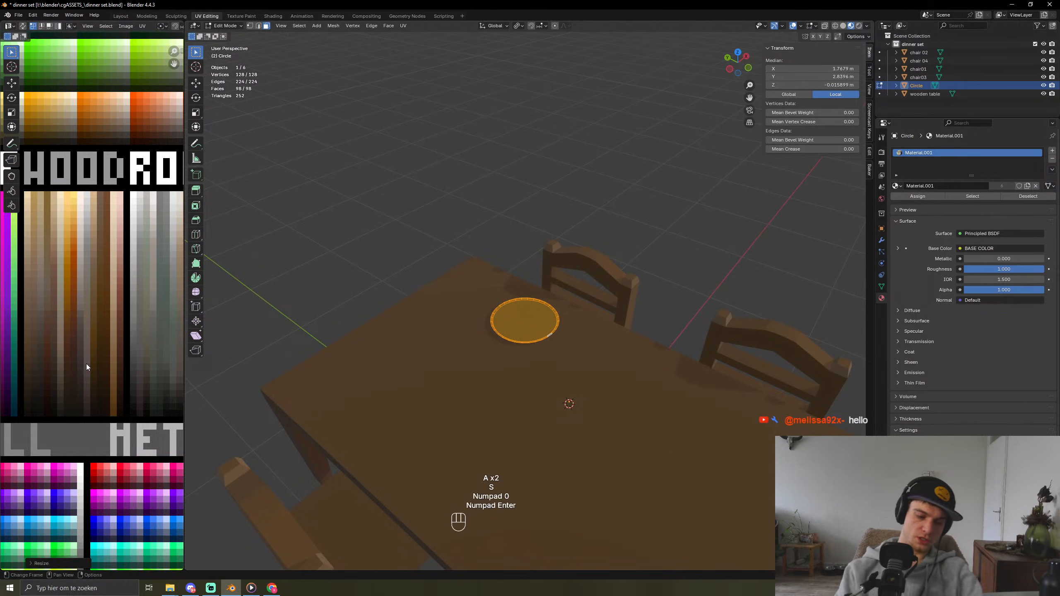
Step: Try a blue-grey swatch in the ROCK section of the palette for the plate's UVs and check it in Object Mode
{"action": "key", "text": "g"}
{"action": "left_click", "coordinate": [182, 265]}
{"action": "scroll", "coordinate": [182, 265], "scroll_direction": "down", "scroll_amount": 5}
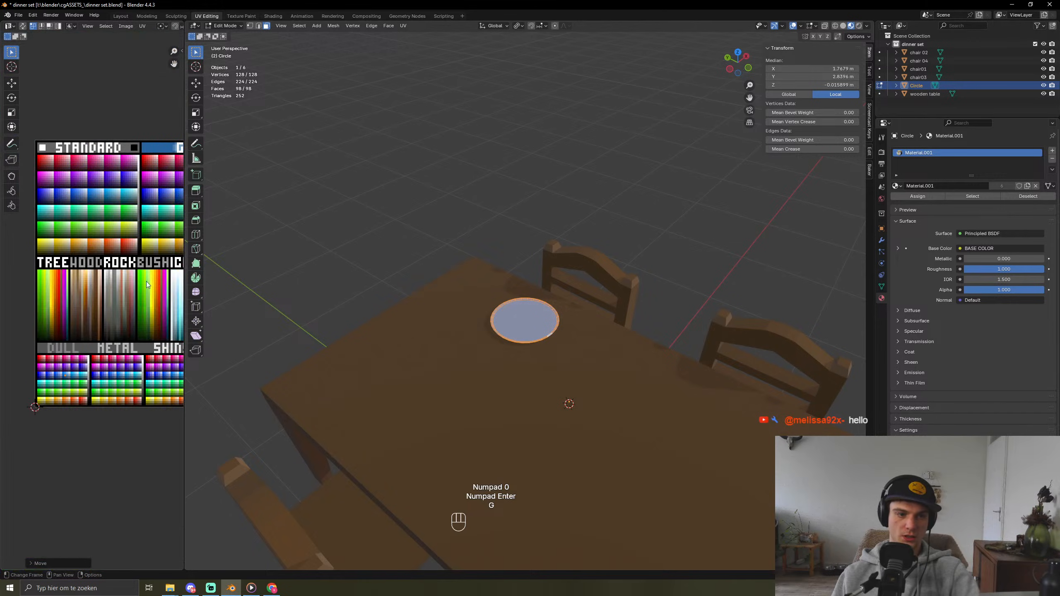
{"action": "key", "text": "g"}
{"action": "left_click", "coordinate": [176, 216]}
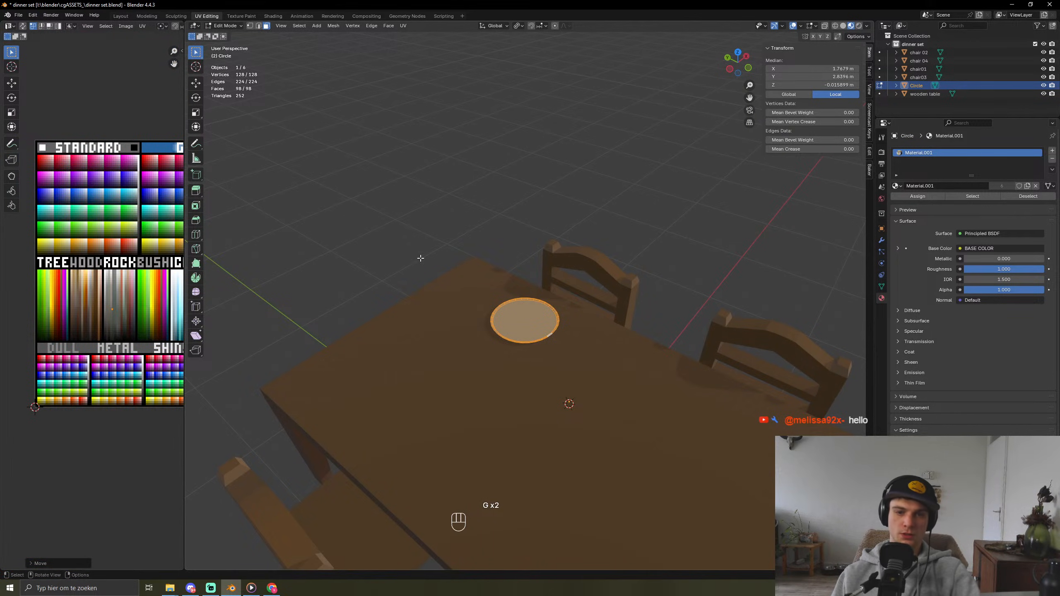
{"action": "key", "text": "Tab"}
{"action": "middle_click_drag", "start_coordinate": [500, 397], "coordinate": [671, 318]}
{"action": "scroll", "coordinate": [612, 298], "scroll_direction": "up", "scroll_amount": 5}
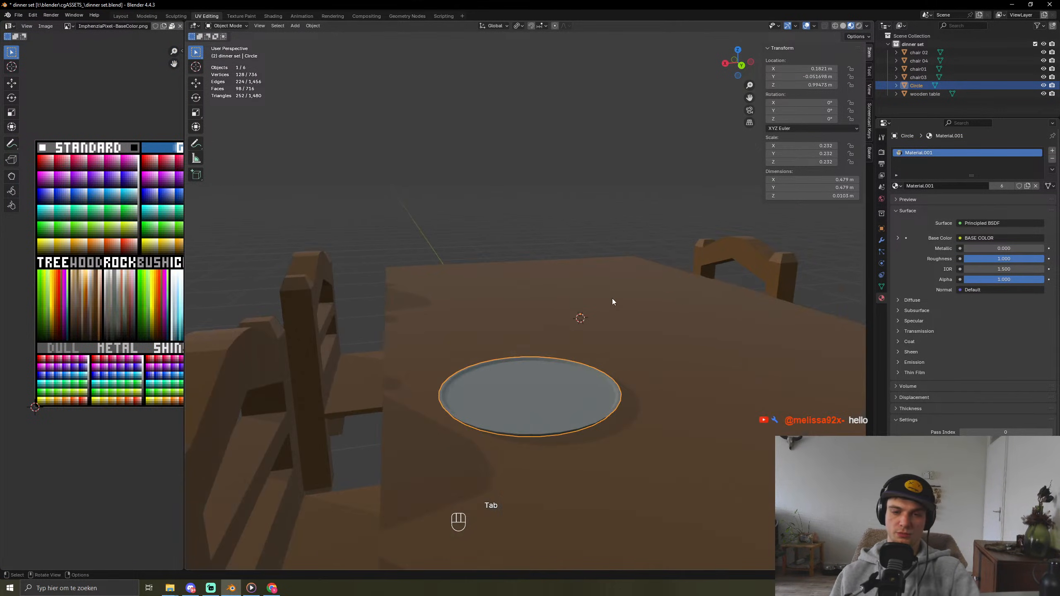
Step: Try a lighter grey ROCK swatch by moving the plate's UVs up, and check the colour in Object Mode
{"action": "key", "text": "Tab"}
{"action": "scroll", "coordinate": [110, 338], "scroll_direction": "up", "scroll_amount": 3}
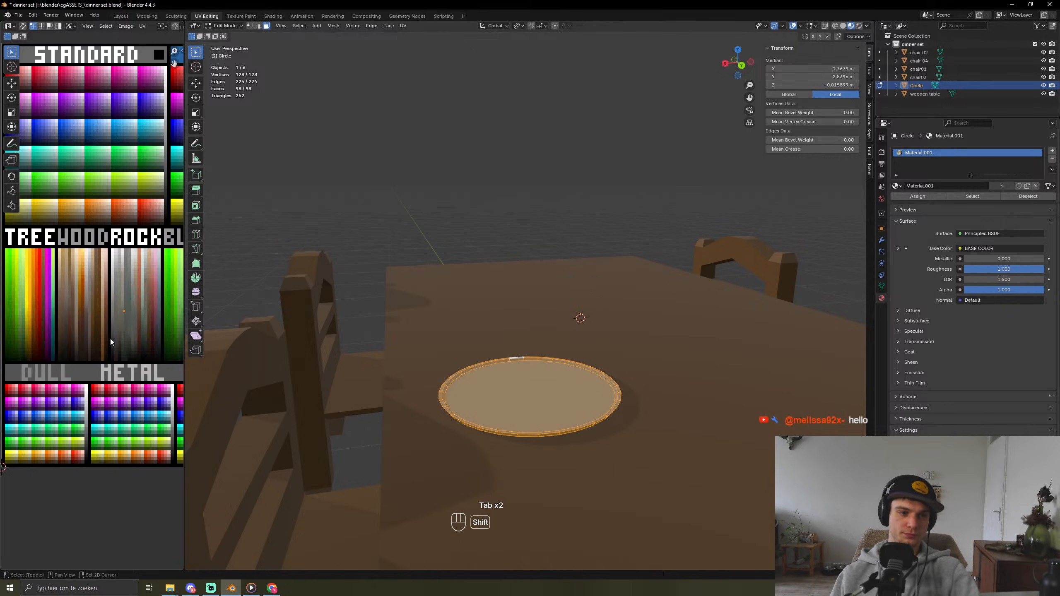
{"action": "key", "text": "g"}
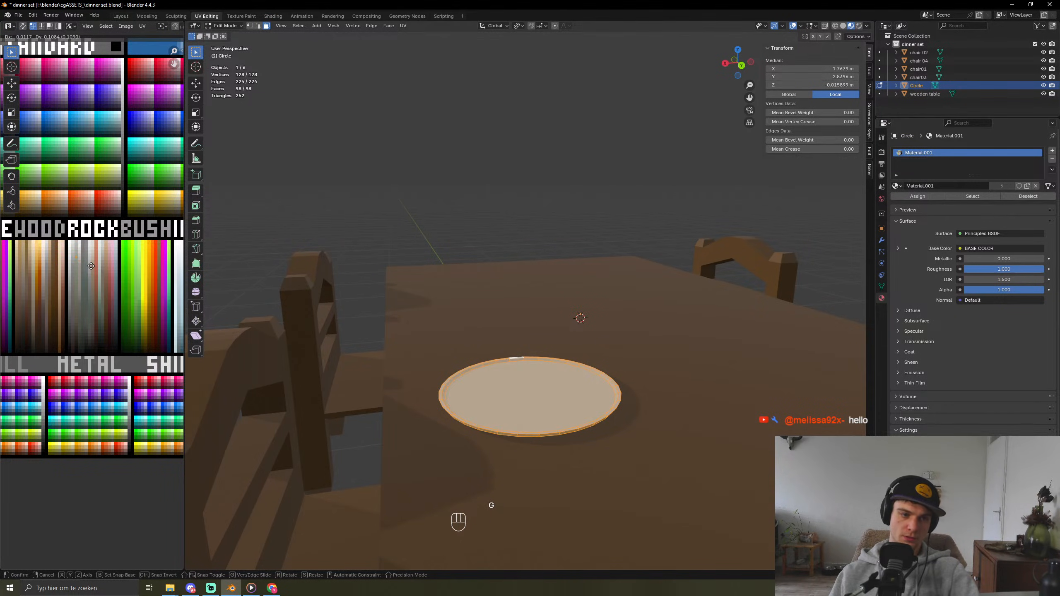
{"action": "left_click", "coordinate": [89, 261]}
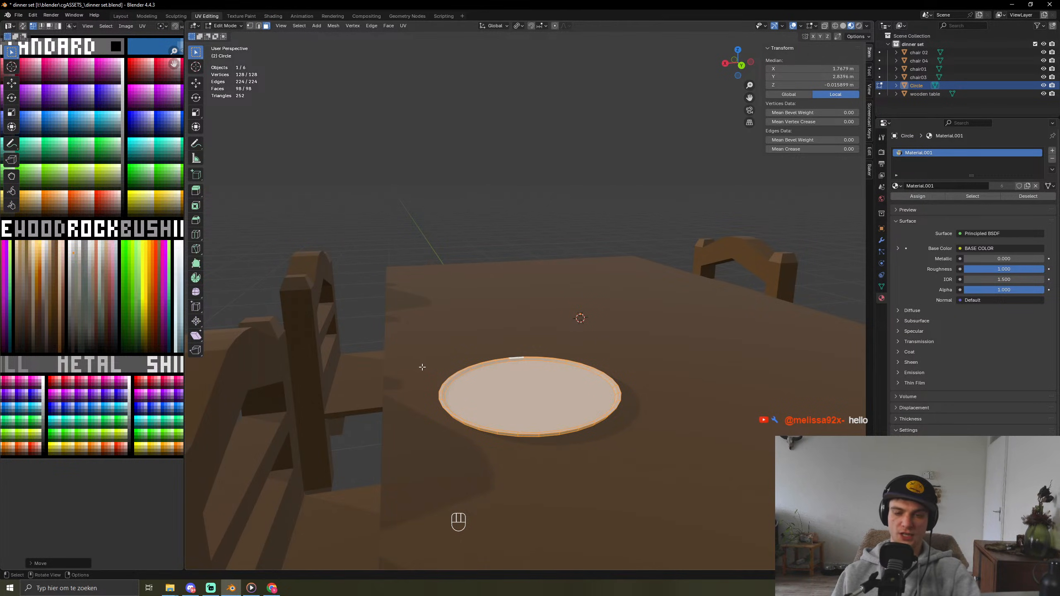
{"action": "key", "text": "Tab"}
{"action": "middle_click_drag", "start_coordinate": [487, 430], "coordinate": [570, 466]}
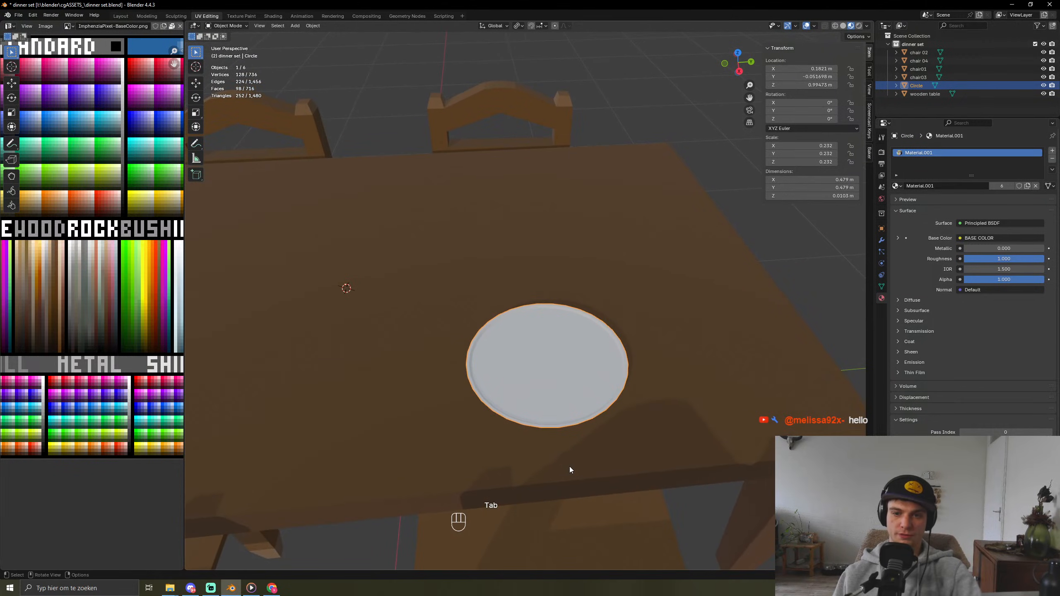
Step: Shift the plate's UVs slightly down onto a neighbouring light grey ROCK swatch and compare the colour
{"action": "key", "text": "Tab"}
{"action": "scroll", "coordinate": [69, 285], "scroll_direction": "up", "scroll_amount": 1}
{"action": "middle_click_drag", "start_coordinate": [73, 275], "coordinate": [33, 302], "text": "shift"}
{"action": "key", "text": "KP_Decimal"}
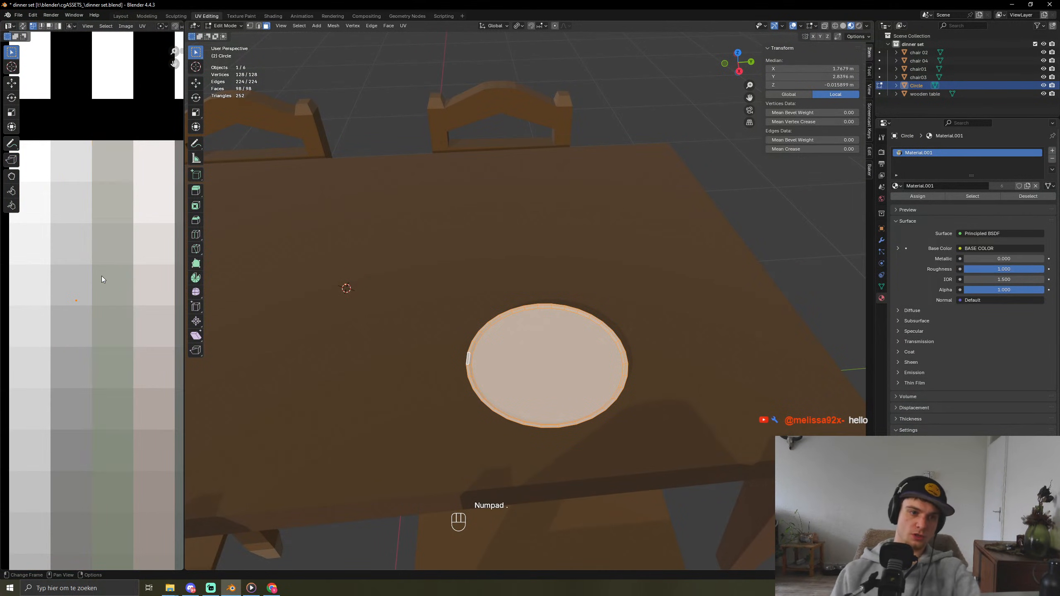
{"action": "key", "text": "g"}
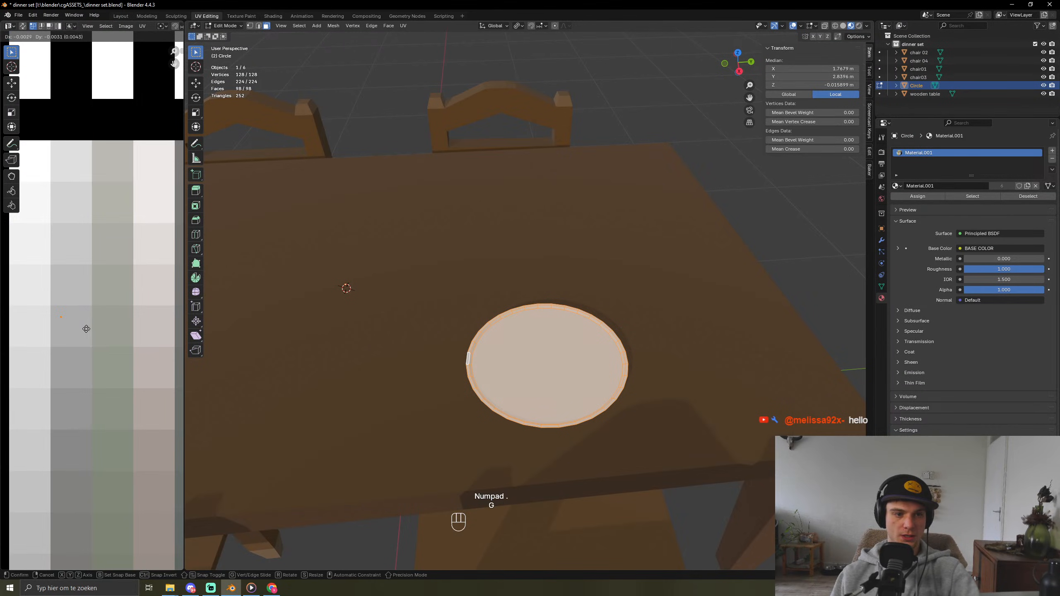
{"action": "left_click", "coordinate": [80, 348]}
{"action": "key", "text": "Tab"}
{"action": "key", "text": "Tab"}
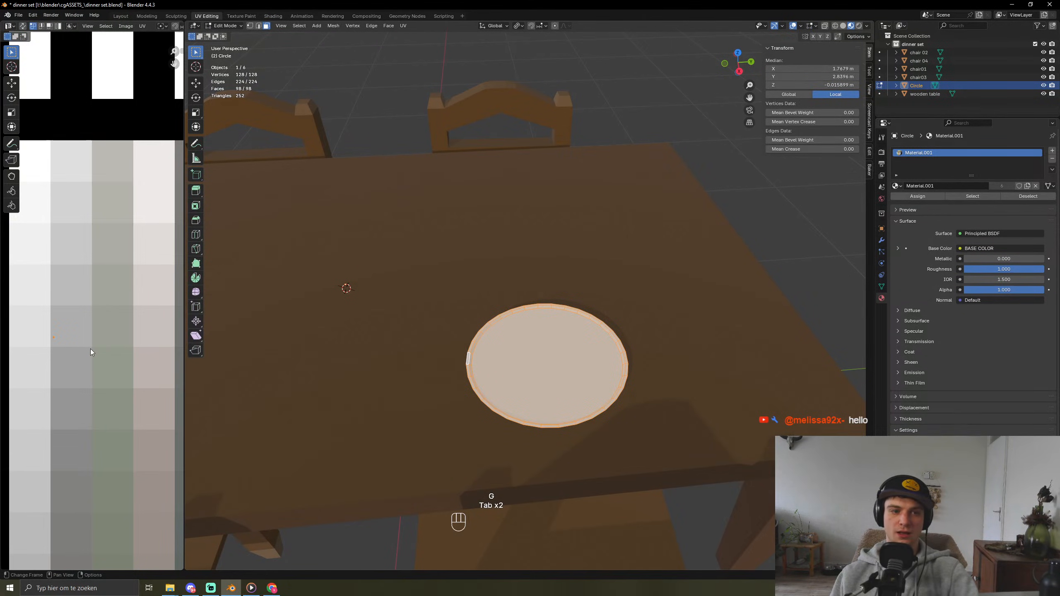
Step: Try a greenish-grey ROCK swatch for the plate's UVs
{"action": "key", "text": "g"}
{"action": "left_click", "coordinate": [161, 322]}
{"action": "key", "text": "Tab"}
{"action": "key", "text": "Tab"}
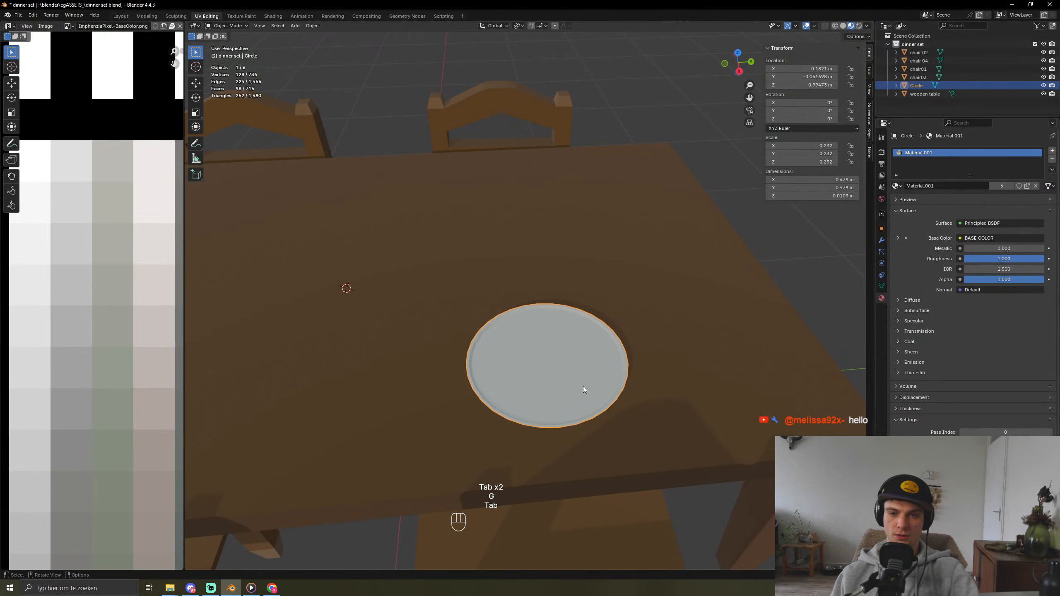
Step: Move the plate's UVs onto a medium grey ROCK swatch and inspect the plate against the table and chairs
{"action": "key", "text": "g"}
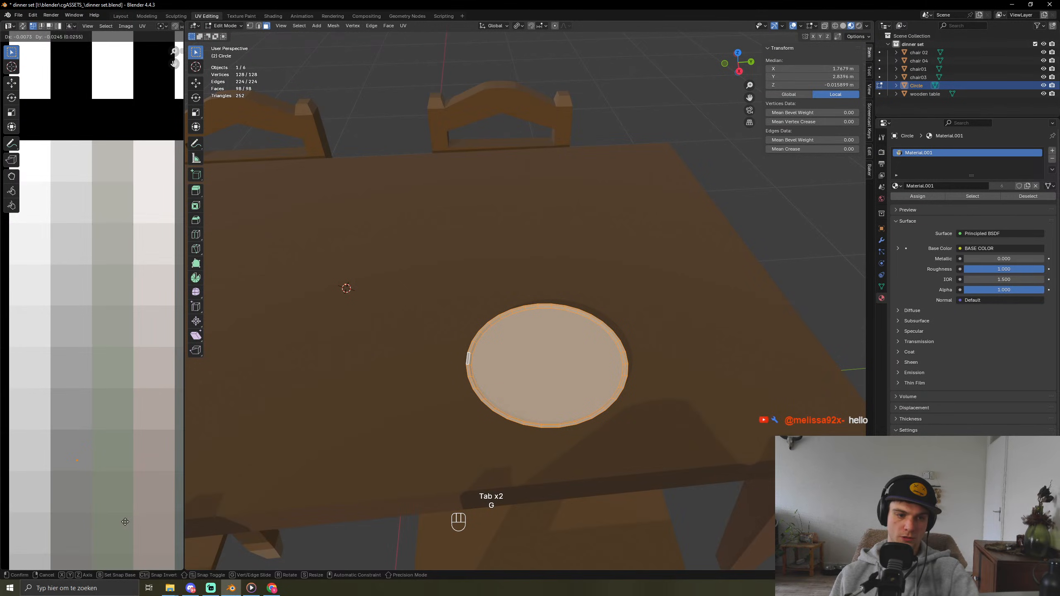
{"action": "left_click", "coordinate": [125, 523]}
{"action": "key", "text": "Tab"}
{"action": "middle_click_drag", "start_coordinate": [560, 467], "coordinate": [587, 410]}
{"action": "scroll", "coordinate": [586, 410], "scroll_direction": "down", "scroll_amount": 13}
{"action": "middle_click_drag", "start_coordinate": [522, 401], "coordinate": [585, 433]}
{"action": "scroll", "coordinate": [555, 355], "scroll_direction": "up", "scroll_amount": 6}
{"action": "key", "text": "Tab"}
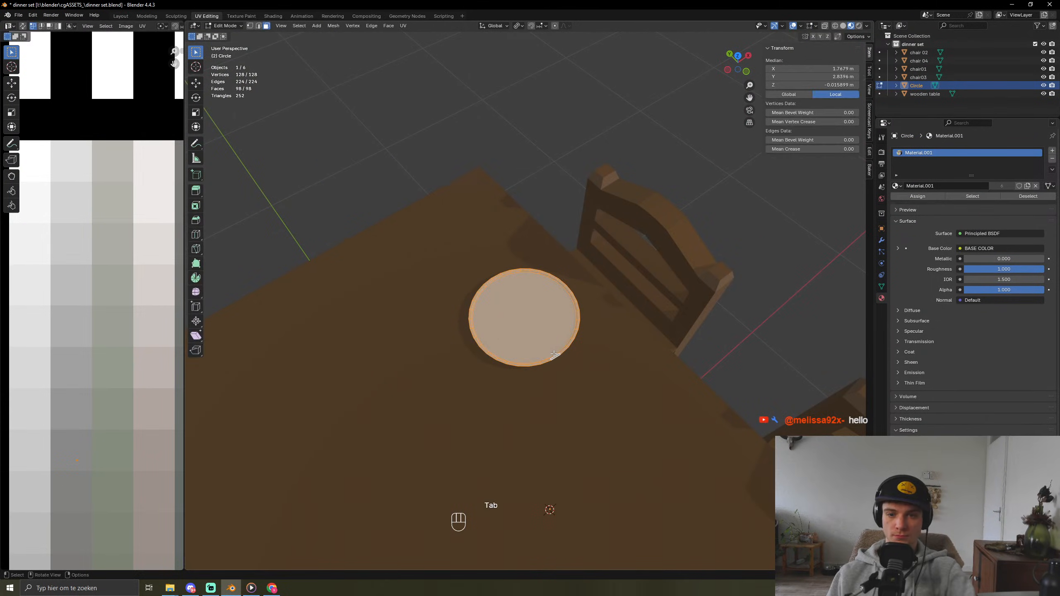
Step: Try a darker swatch further down the grey ROCK column for the plate's UVs
{"action": "scroll", "coordinate": [99, 355], "scroll_direction": "down", "scroll_amount": 3}
{"action": "key", "text": "g"}
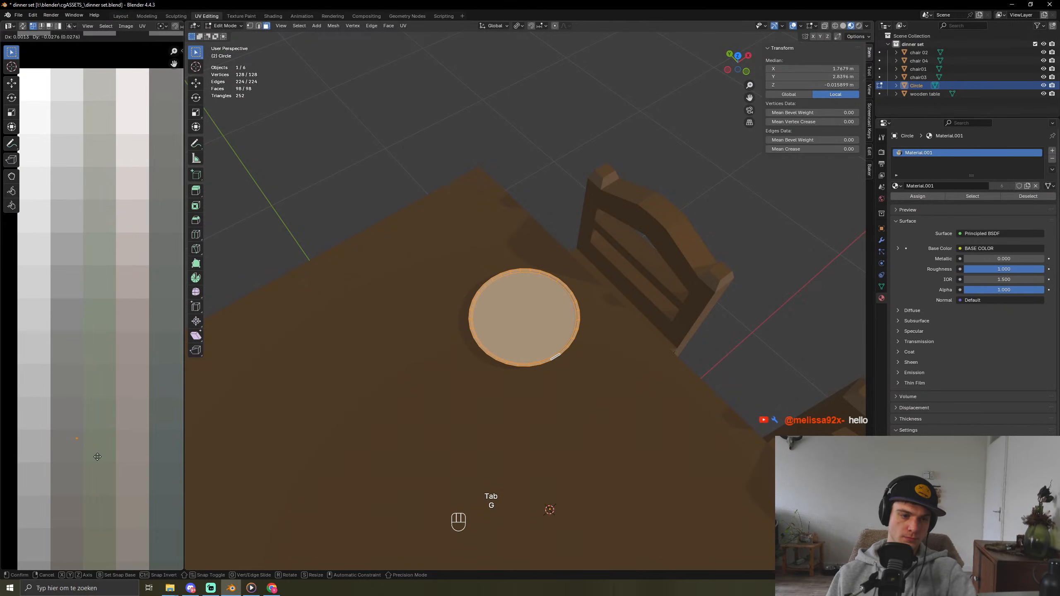
{"action": "left_click", "coordinate": [86, 465]}
{"action": "key", "text": "Tab"}
{"action": "middle_click_drag", "start_coordinate": [604, 411], "coordinate": [613, 376]}
{"action": "key", "text": "Tab"}
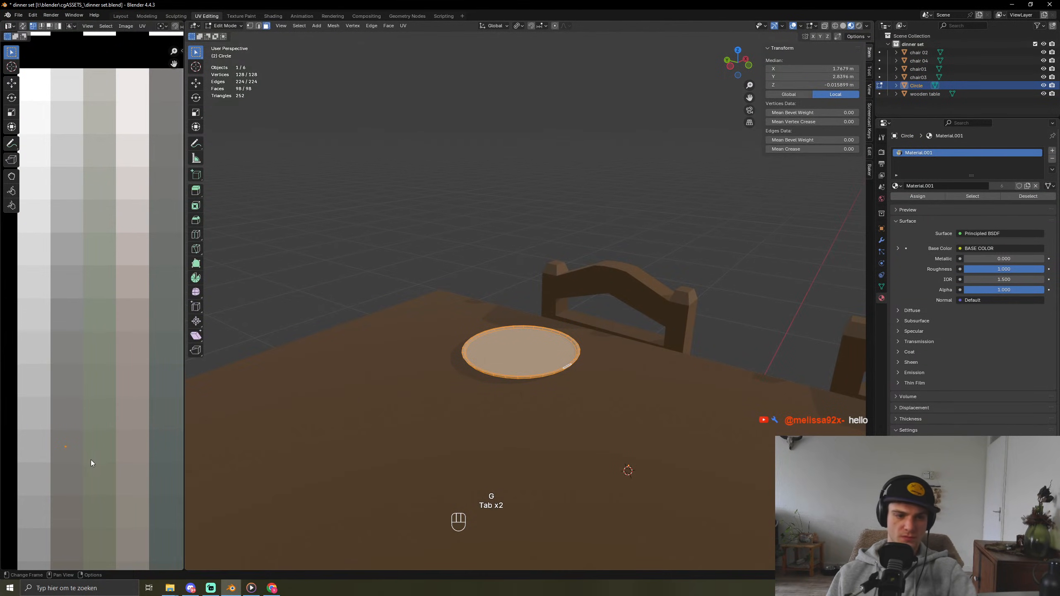
{"action": "key", "text": "Tab"}
{"action": "key", "text": "Tab"}
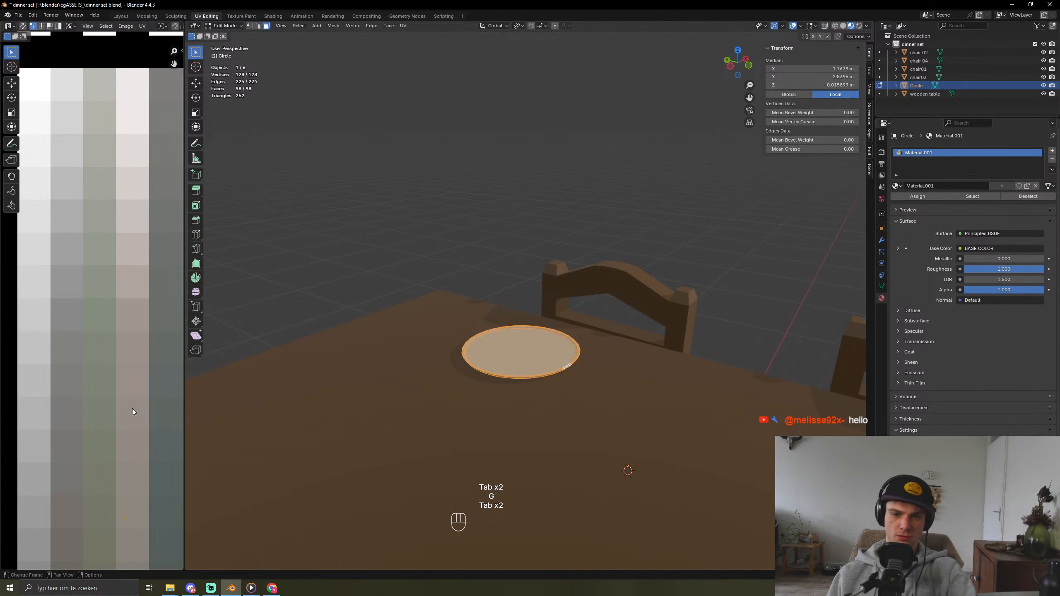
Step: Try a dark blue-grey ROCK swatch for the plate's UVs and check the colour in Object Mode
{"action": "scroll", "coordinate": [133, 409], "scroll_direction": "down", "scroll_amount": 9}
{"action": "key", "text": "g"}
{"action": "left_click", "coordinate": [139, 468]}
{"action": "key", "text": "Tab"}
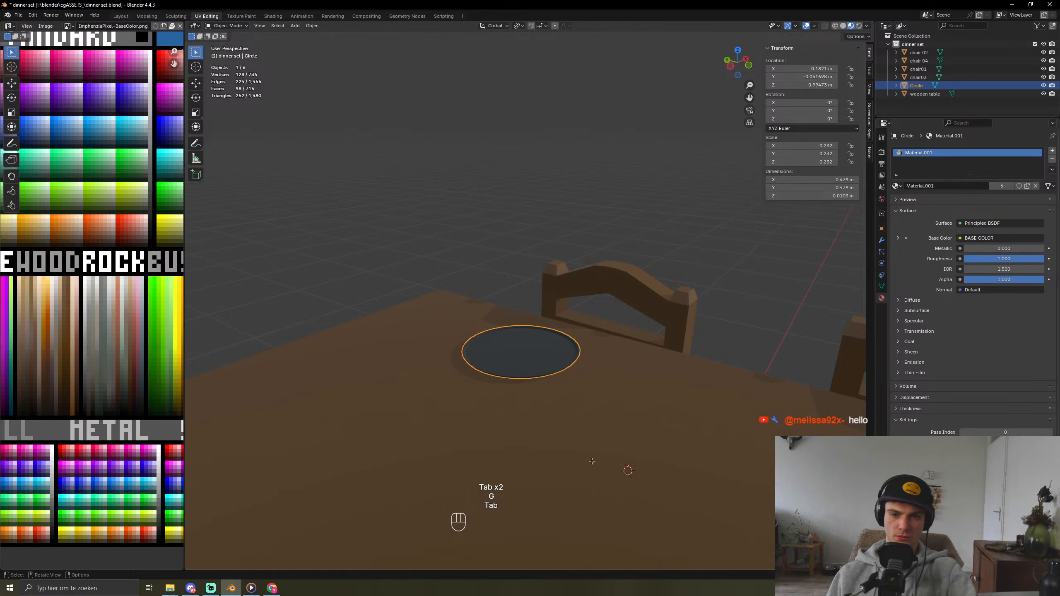
Step: Move the plate's UVs onto a neutral mid-grey swatch in the ROCK section of the palette
{"action": "key", "text": "Tab"}
{"action": "key", "text": "g"}
{"action": "left_click", "coordinate": [105, 336]}
{"action": "key", "text": "Tab"}
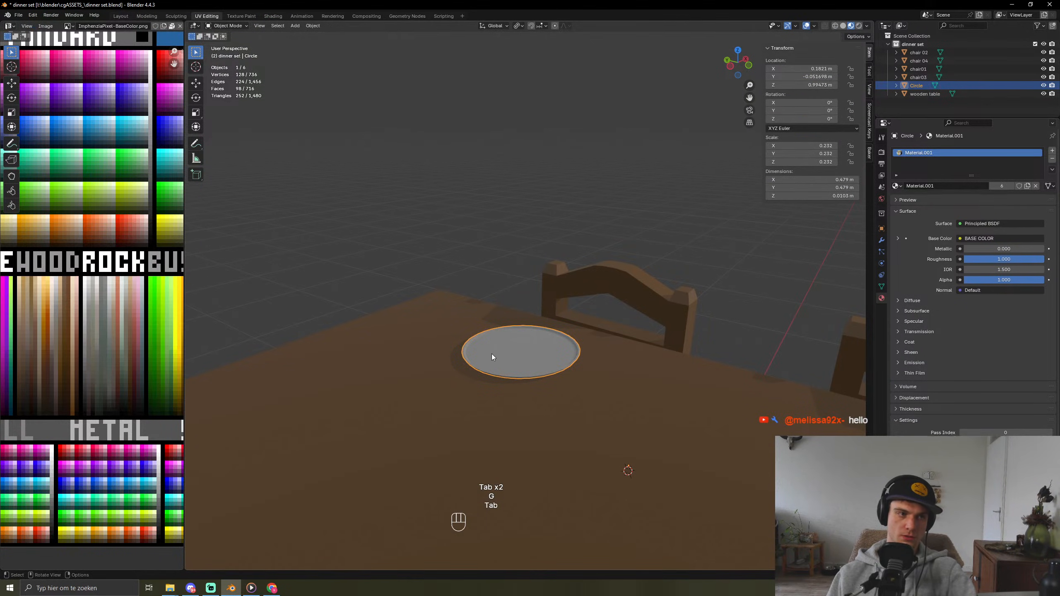
Step: Enable snapping with Face as the target and lower the plate about 0.008 m along Z onto the table top
{"action": "scroll", "coordinate": [545, 378], "scroll_direction": "up", "scroll_amount": 4}
{"action": "middle_click_drag", "start_coordinate": [549, 377], "coordinate": [530, 355]}
{"action": "left_click", "coordinate": [543, 26]}
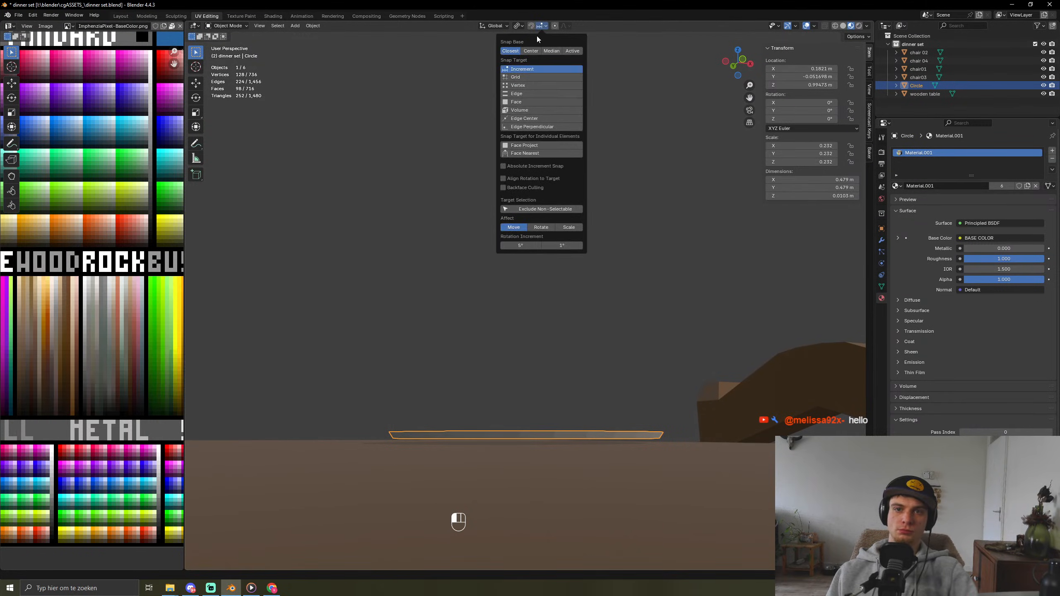
{"action": "left_click", "coordinate": [518, 102]}
{"action": "key", "text": "Tab"}
{"action": "middle_click_drag", "start_coordinate": [474, 405], "coordinate": [510, 449]}
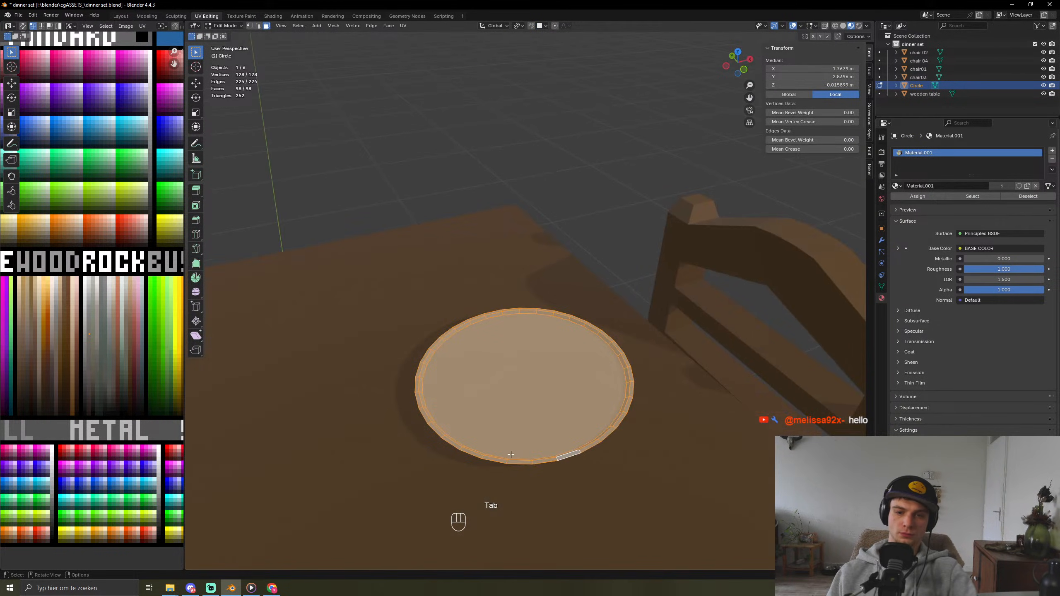
{"action": "key", "text": "Tab"}
{"action": "key", "text": "shift+Tab"}
{"action": "key", "text": "g"}
{"action": "key", "text": "z"}
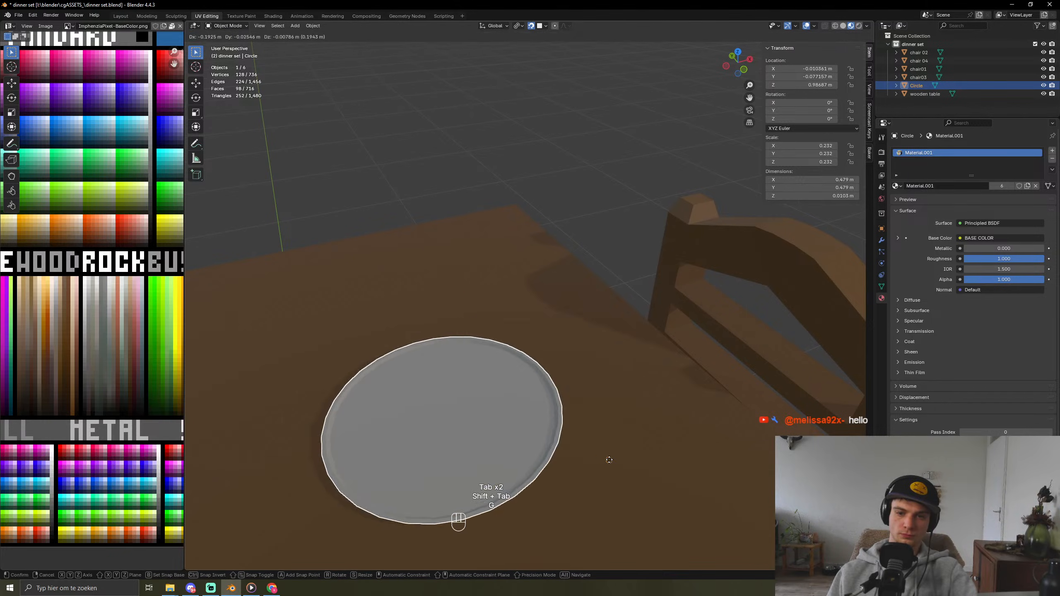
{"action": "left_click", "coordinate": [632, 434]}
{"action": "middle_click_drag", "start_coordinate": [632, 435], "coordinate": [631, 464]}
Step: Set the snap target back to Increment, turn snapping off and return to Object Mode
{"action": "key", "text": "Tab"}
{"action": "left_click", "coordinate": [545, 25]}
{"action": "left_click", "coordinate": [526, 71]}
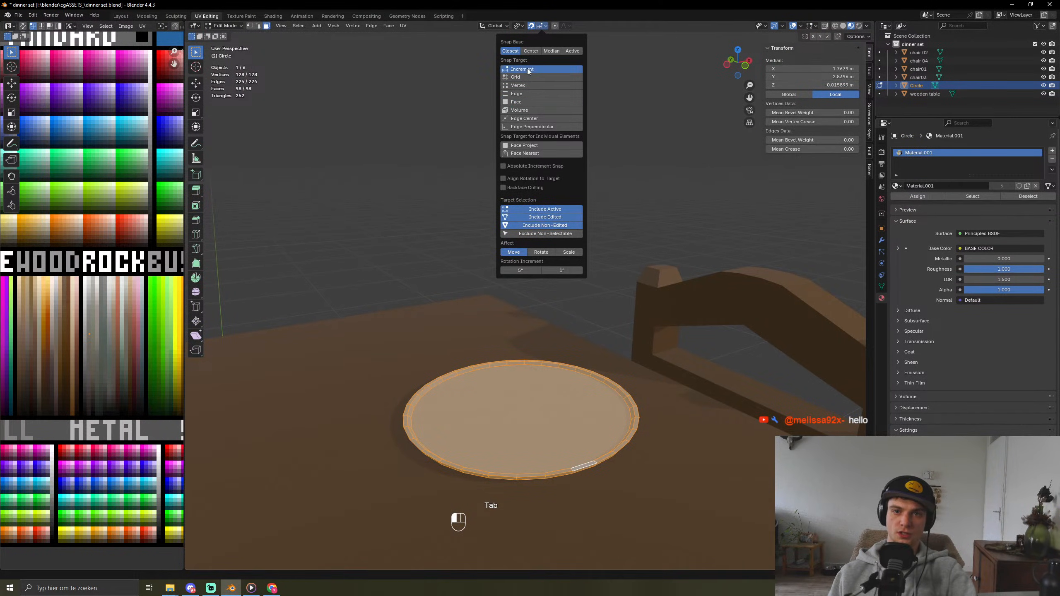
{"action": "key", "text": "shift+Tab"}
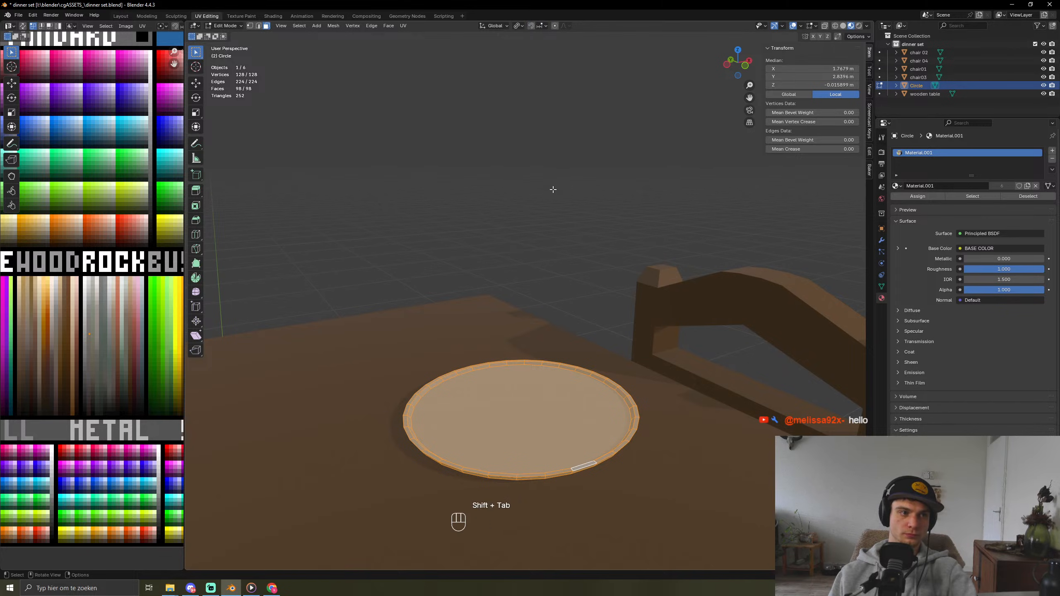
{"action": "middle_click_drag", "start_coordinate": [552, 190], "coordinate": [531, 258]}
{"action": "key", "text": "Tab"}
{"action": "scroll", "coordinate": [529, 266], "scroll_direction": "down", "scroll_amount": 5}
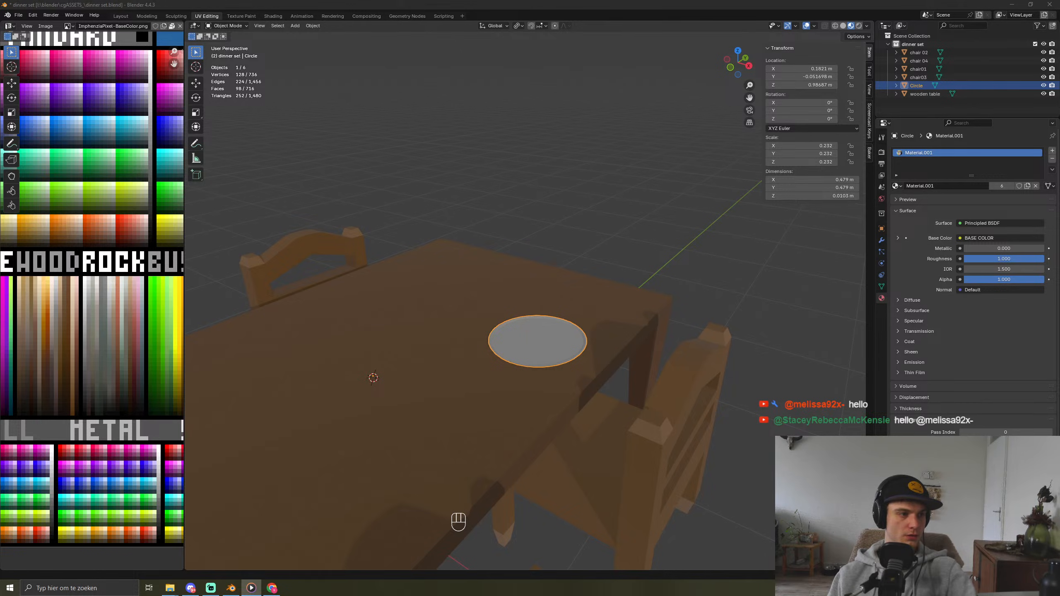
{"action": "key", "text": "alt+Tab"}
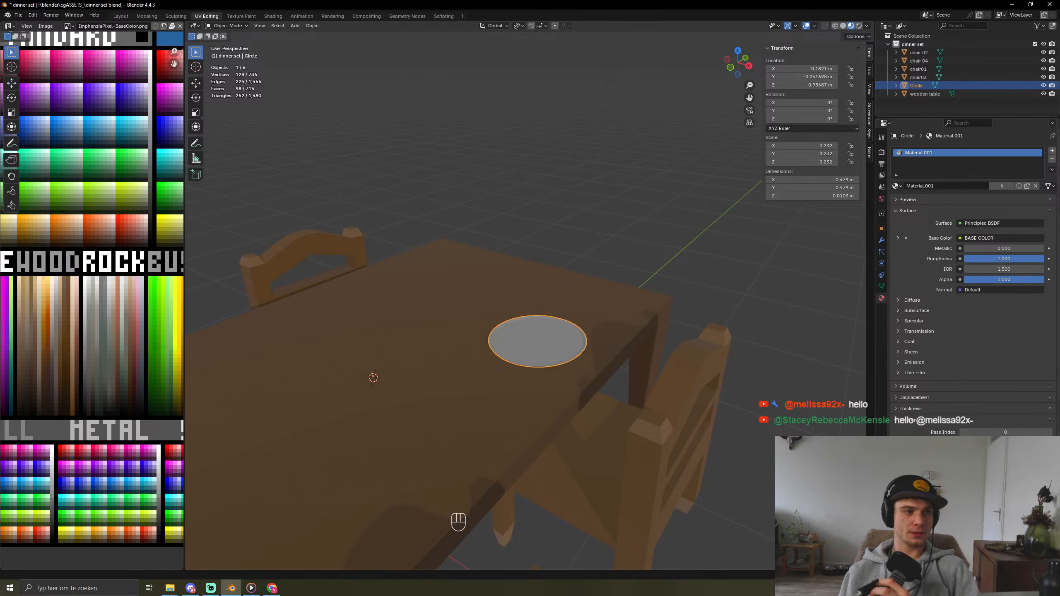
{"action": "middle_click_drag", "start_coordinate": [439, 390], "coordinate": [619, 292]}
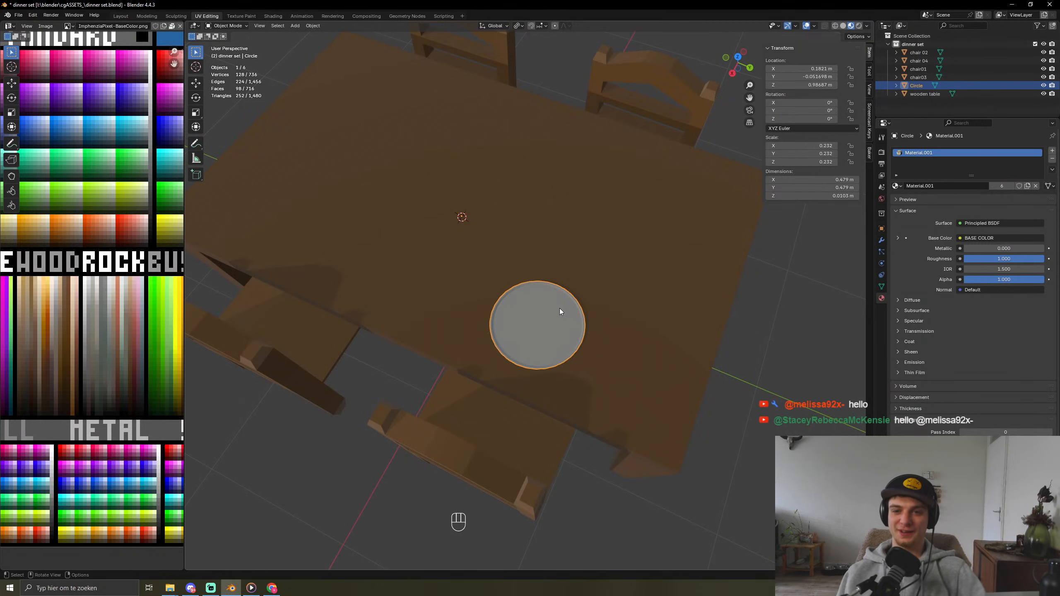
Step: Select the face loop on the plate's inner rim and move its UVs onto a lighter grey ROCK swatch
{"action": "middle_click_drag", "start_coordinate": [560, 309], "coordinate": [570, 334]}
{"action": "key", "text": "KP_7"}
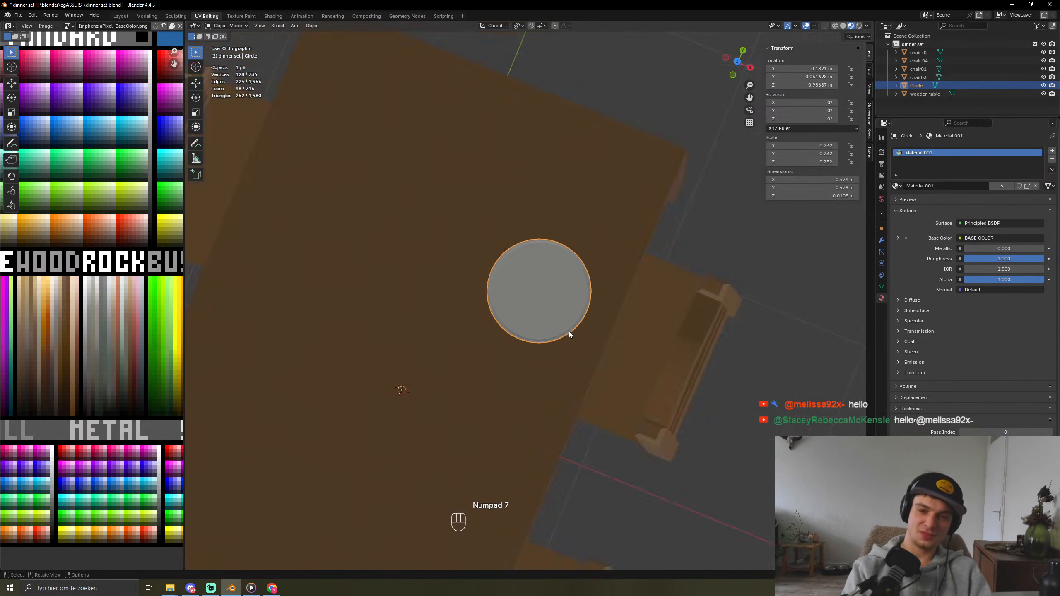
{"action": "scroll", "coordinate": [568, 332], "scroll_direction": "up", "scroll_amount": 6}
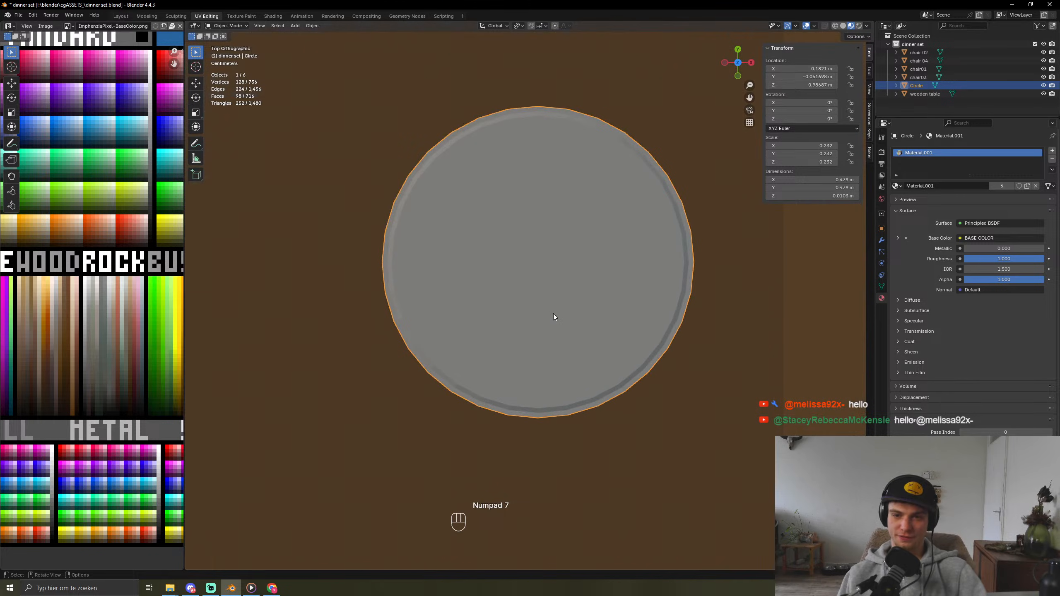
{"action": "middle_click_drag", "start_coordinate": [553, 314], "coordinate": [541, 294]}
{"action": "key", "text": "Tab"}
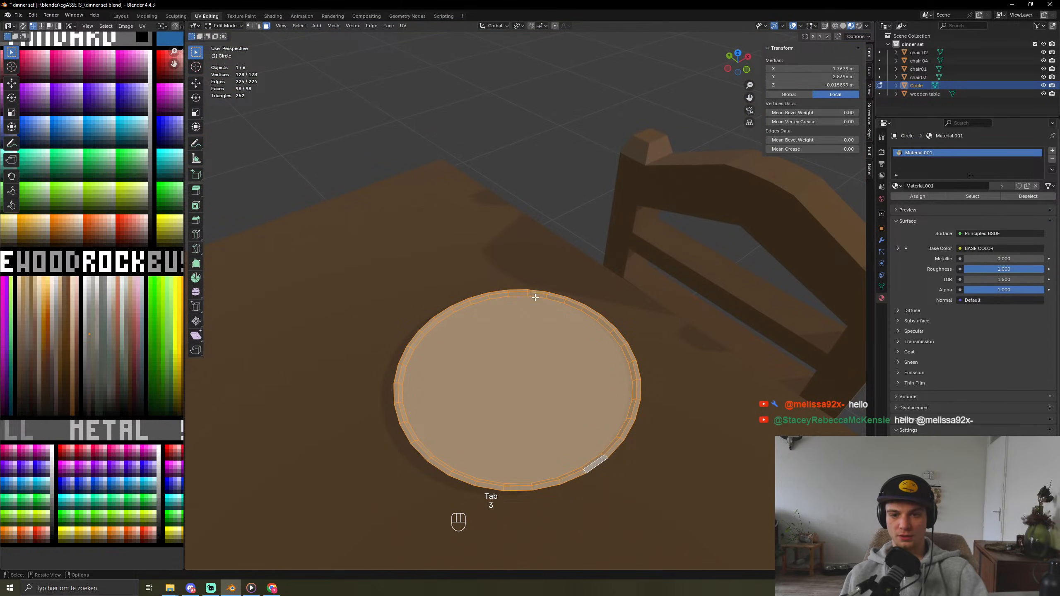
{"action": "left_click", "coordinate": [526, 293], "text": "alt"}
{"action": "left_click", "coordinate": [527, 295], "text": "alt"}
{"action": "scroll", "coordinate": [513, 296], "scroll_direction": "up", "scroll_amount": 4}
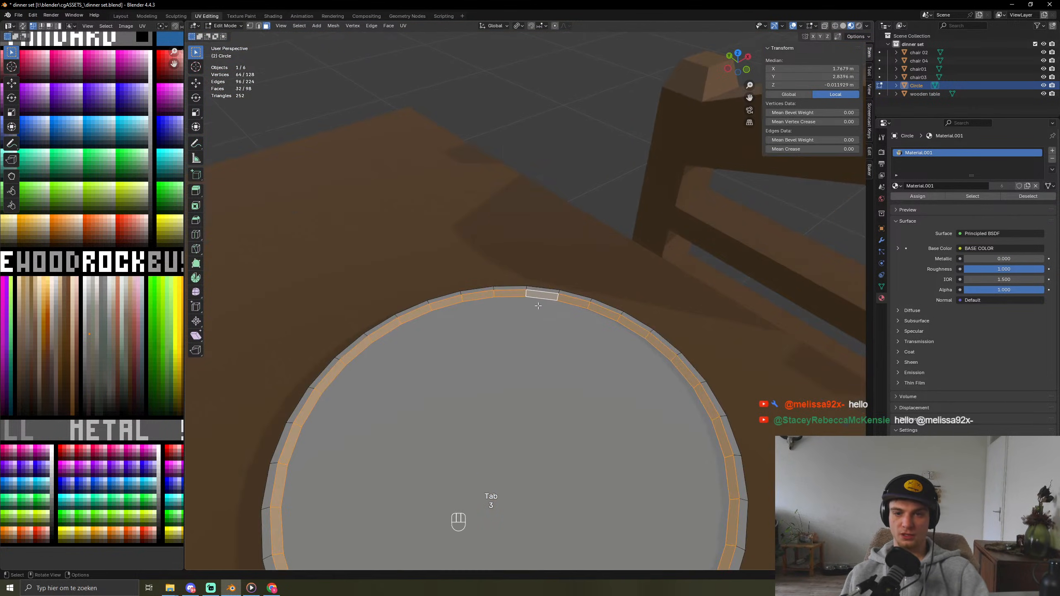
{"action": "scroll", "coordinate": [79, 355], "scroll_direction": "up", "scroll_amount": 6}
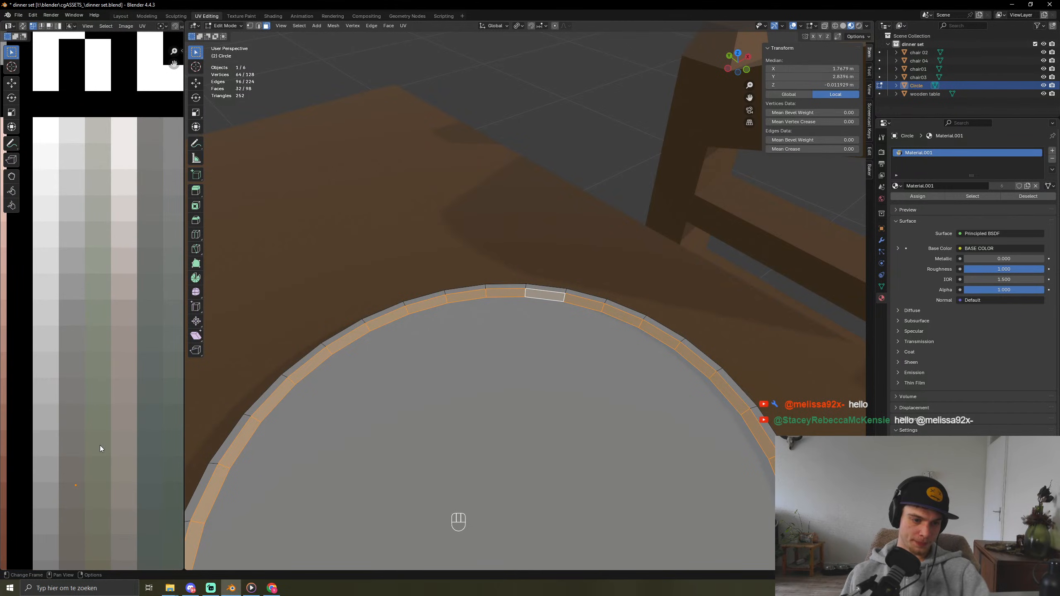
{"action": "key", "text": "g"}
{"action": "left_click", "coordinate": [75, 375]}
{"action": "key", "text": "Tab"}
{"action": "scroll", "coordinate": [562, 384], "scroll_direction": "down", "scroll_amount": 8}
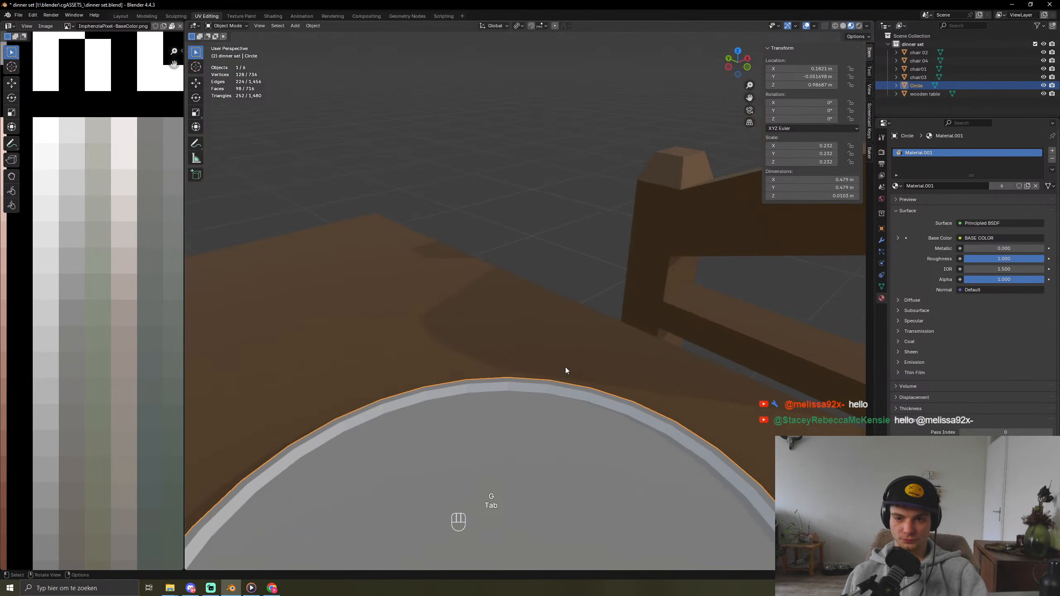
{"action": "middle_click_drag", "start_coordinate": [527, 413], "coordinate": [506, 359]}
{"action": "left_click", "coordinate": [701, 382]}
Step: Select the face loop around the plate's outer side and move its UVs onto a darker ROCK swatch
{"action": "key", "text": "Tab"}
{"action": "middle_click_drag", "start_coordinate": [621, 430], "coordinate": [553, 450]}
{"action": "scroll", "coordinate": [552, 449], "scroll_direction": "up", "scroll_amount": 4}
{"action": "middle_click_drag", "start_coordinate": [571, 496], "coordinate": [544, 356], "text": "shift"}
{"action": "left_click", "coordinate": [497, 385], "text": "alt"}
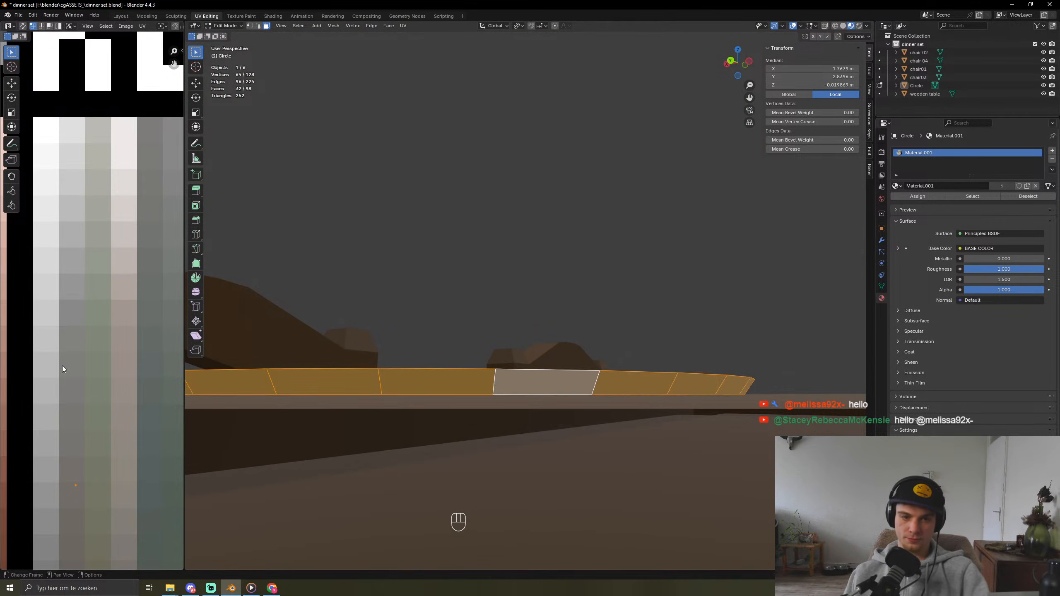
{"action": "key", "text": "g"}
{"action": "left_click", "coordinate": [83, 518]}
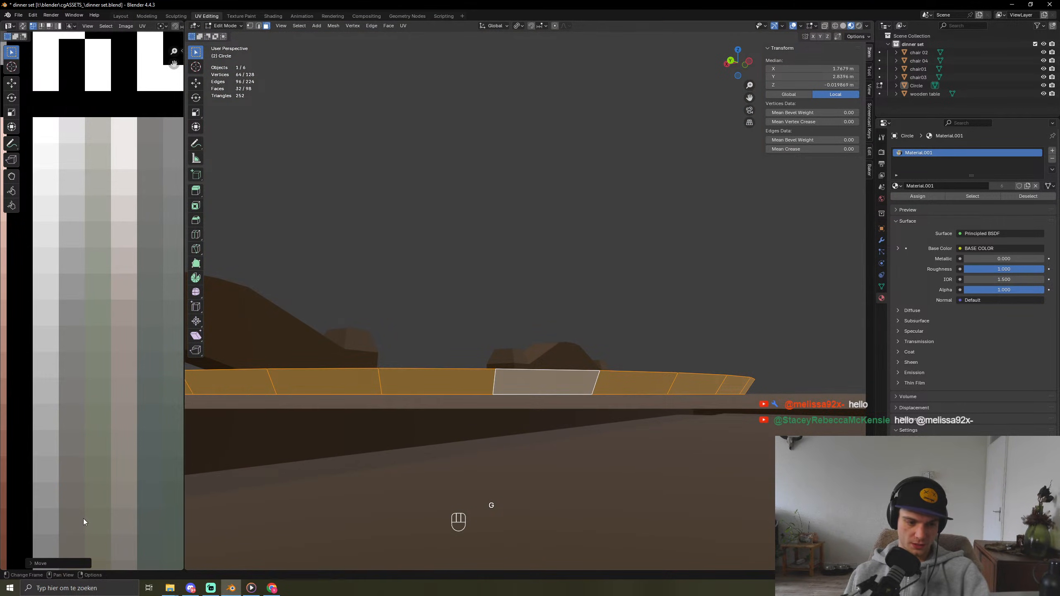
{"action": "key", "text": "Tab"}
{"action": "middle_click_drag", "start_coordinate": [550, 410], "coordinate": [361, 402]}
{"action": "left_click", "coordinate": [503, 321]}
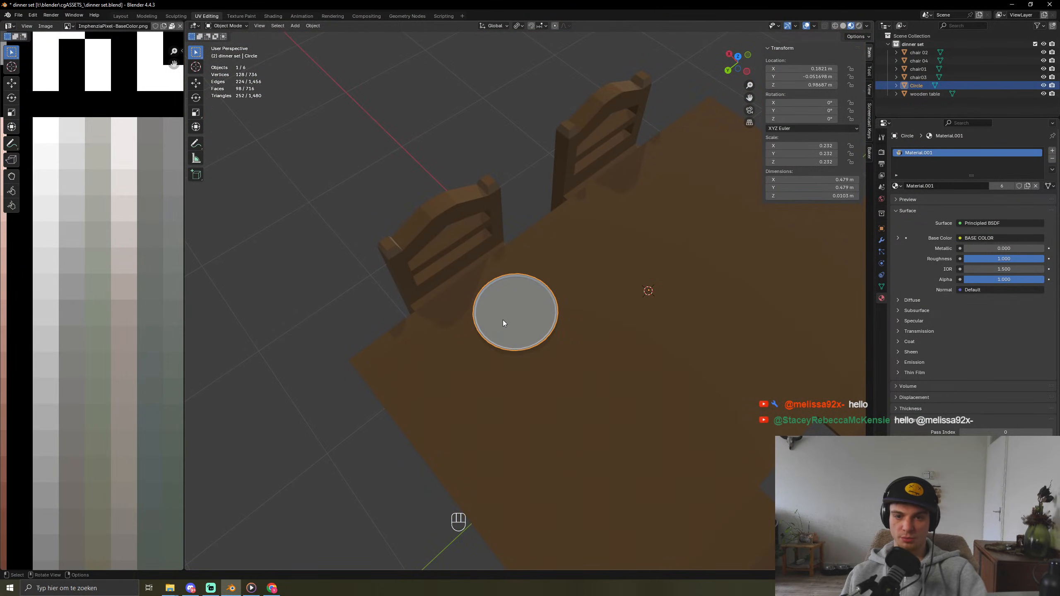
Step: Reseat the plate on the table top by moving it along Z to a height of about 0.988 m
{"action": "key", "text": "g"}
{"action": "key", "text": "z"}
{"action": "left_click", "coordinate": [522, 383]}
{"action": "middle_click_drag", "start_coordinate": [522, 383], "coordinate": [564, 308]}
{"action": "scroll", "coordinate": [530, 273], "scroll_direction": "up", "scroll_amount": 6}
{"action": "key", "text": "g"}
{"action": "key", "text": "z"}
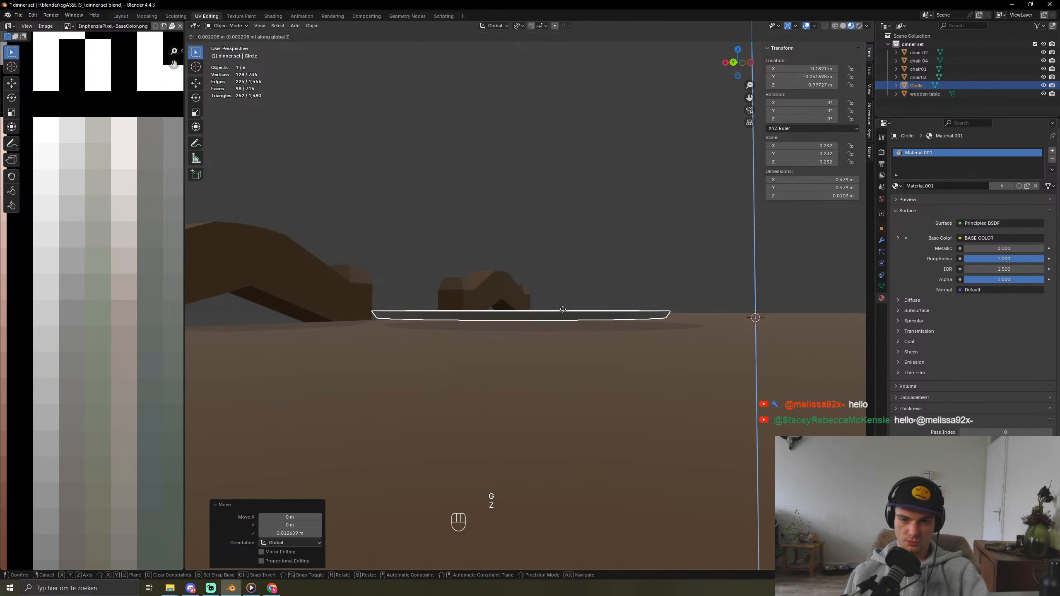
{"action": "left_click", "coordinate": [558, 318]}
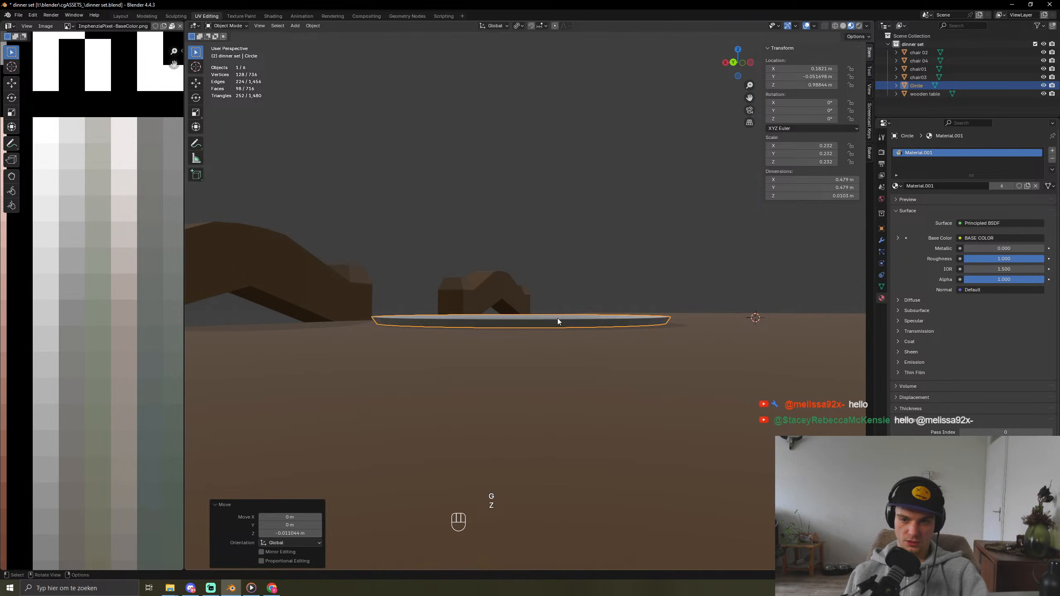
Step: Inspect the plate's rim colours and its placement on the table from several distances and angles
{"action": "key", "text": "Tab"}
{"action": "middle_click_drag", "start_coordinate": [557, 318], "coordinate": [641, 445]}
{"action": "scroll", "coordinate": [556, 403], "scroll_direction": "down", "scroll_amount": 8}
{"action": "key", "text": "Tab"}
{"action": "left_click", "coordinate": [640, 445]}
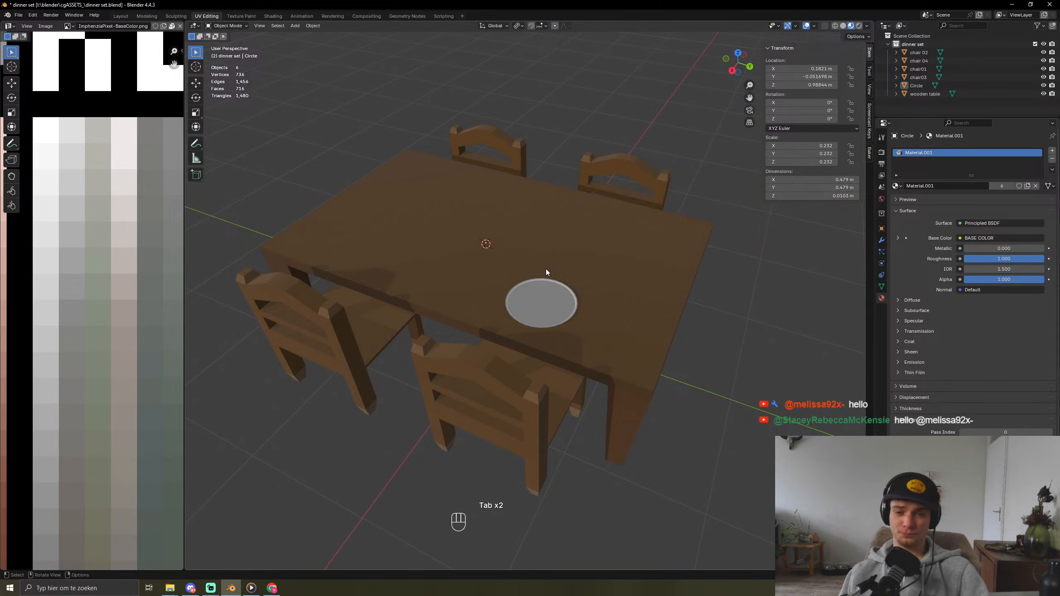
{"action": "left_click", "coordinate": [561, 307]}
{"action": "key", "text": "KP_Decimal"}
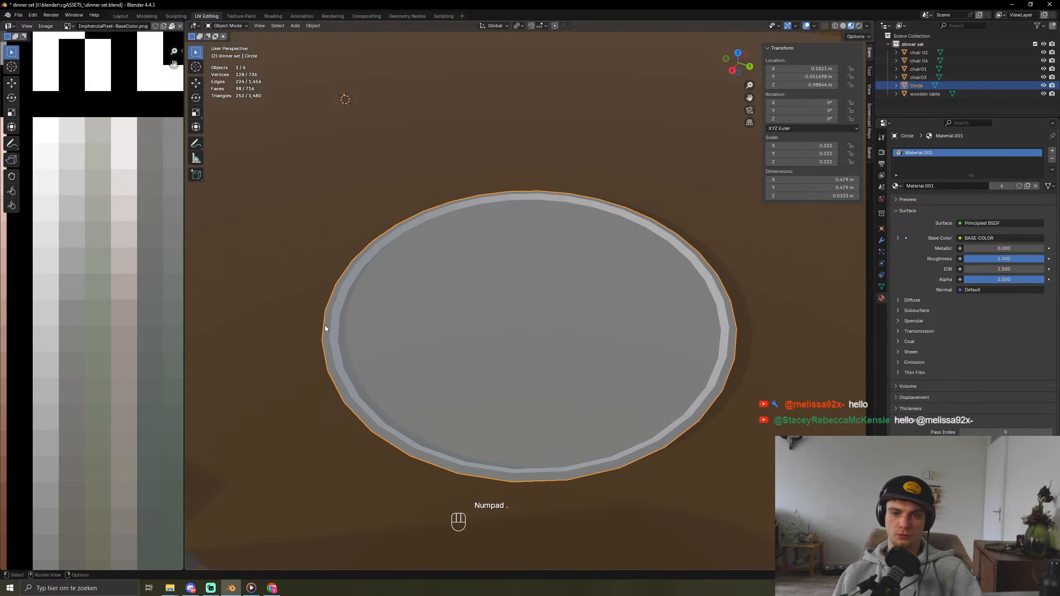
{"action": "middle_click_drag", "start_coordinate": [325, 325], "coordinate": [331, 286]}
{"action": "scroll", "coordinate": [465, 369], "scroll_direction": "down", "scroll_amount": 4}
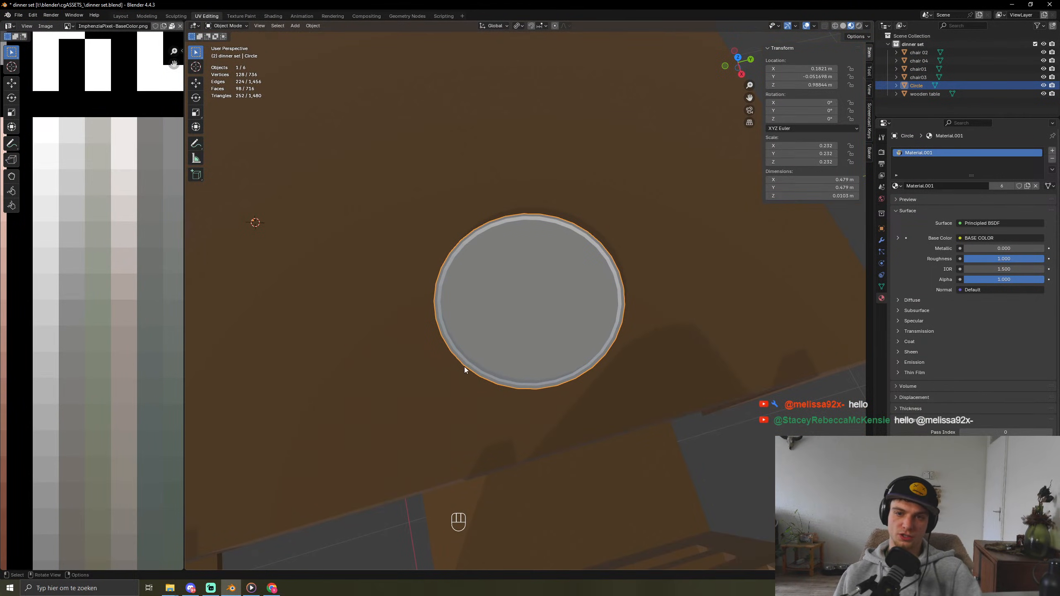
{"action": "scroll", "coordinate": [359, 292], "scroll_direction": "down", "scroll_amount": 5}
{"action": "middle_click_drag", "start_coordinate": [350, 307], "coordinate": [362, 328]}
{"action": "scroll", "coordinate": [559, 328], "scroll_direction": "up", "scroll_amount": 4}
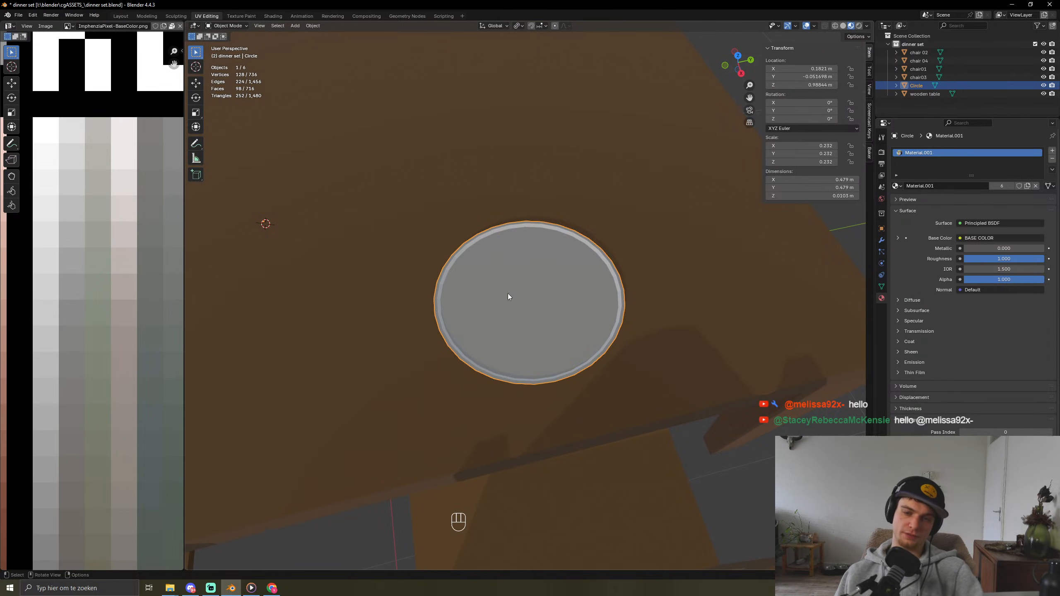
Step: Place the 3D cursor on the table beside the plate, add a cube there and scale it to about 0.05 m
{"action": "scroll", "coordinate": [508, 293], "scroll_direction": "down", "scroll_amount": 5}
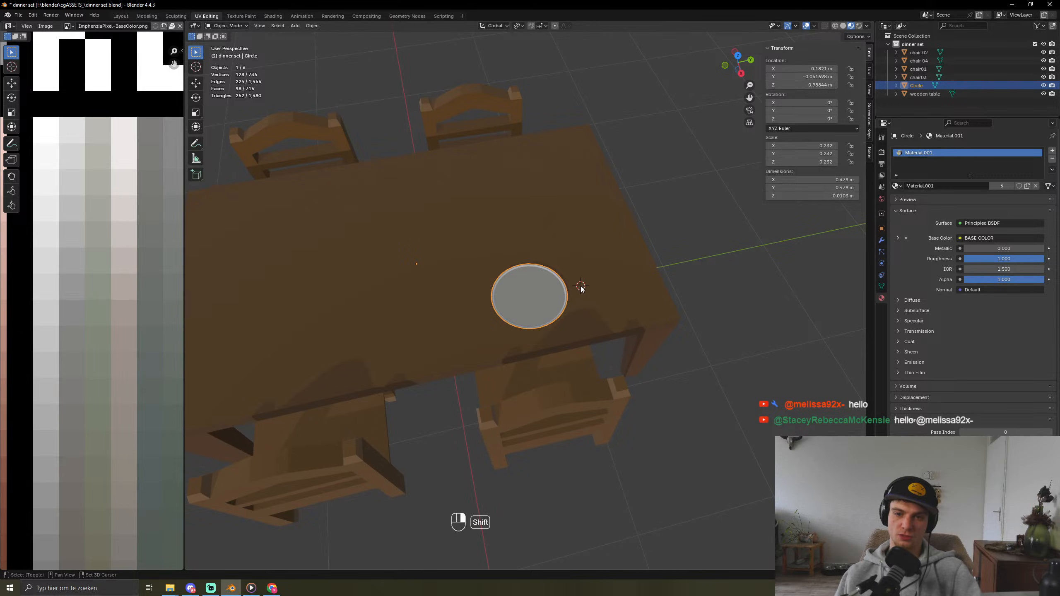
{"action": "key", "text": "shift+a"}
{"action": "mouse_move", "coordinate": [573, 287]}
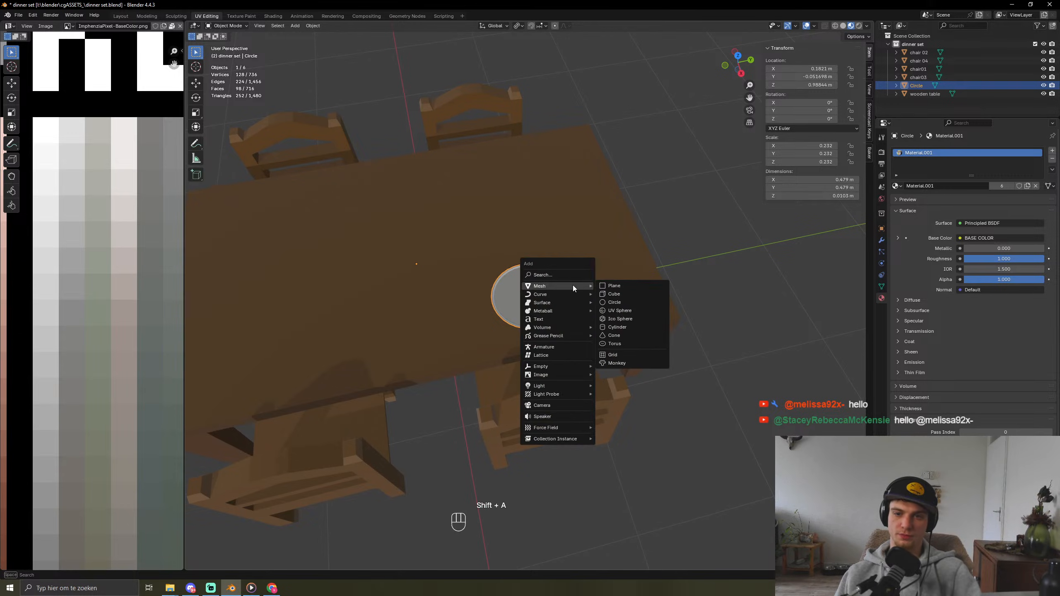
{"action": "left_click", "coordinate": [633, 292]}
{"action": "key", "text": "s"}
{"action": "key", "text": "s"}
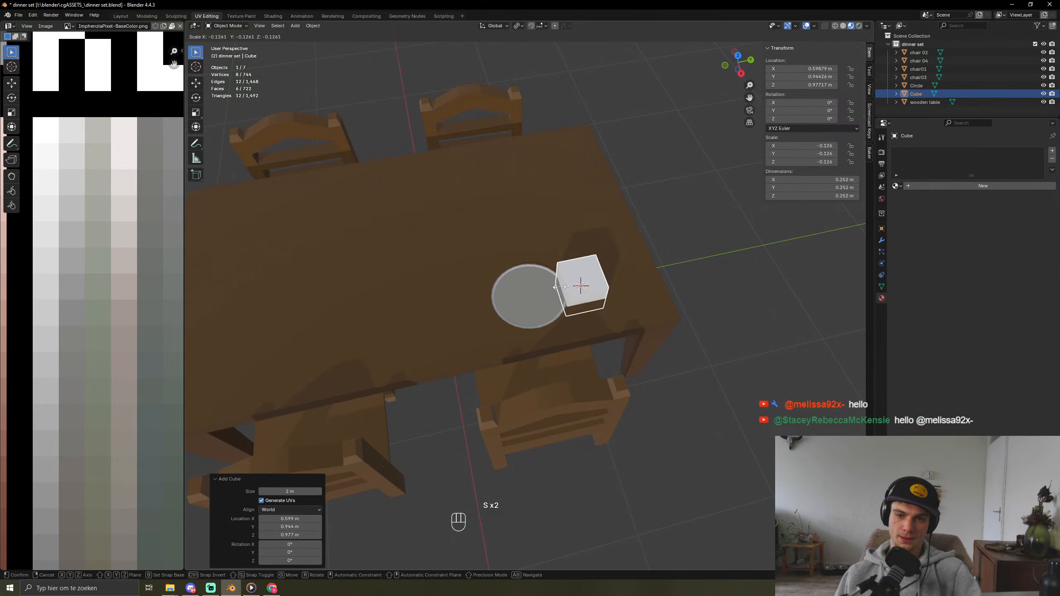
{"action": "left_click", "coordinate": [579, 287]}
Step: Raise the small cube about 0.038 m along Z so it clears the table top
{"action": "scroll", "coordinate": [626, 311], "scroll_direction": "up", "scroll_amount": 5}
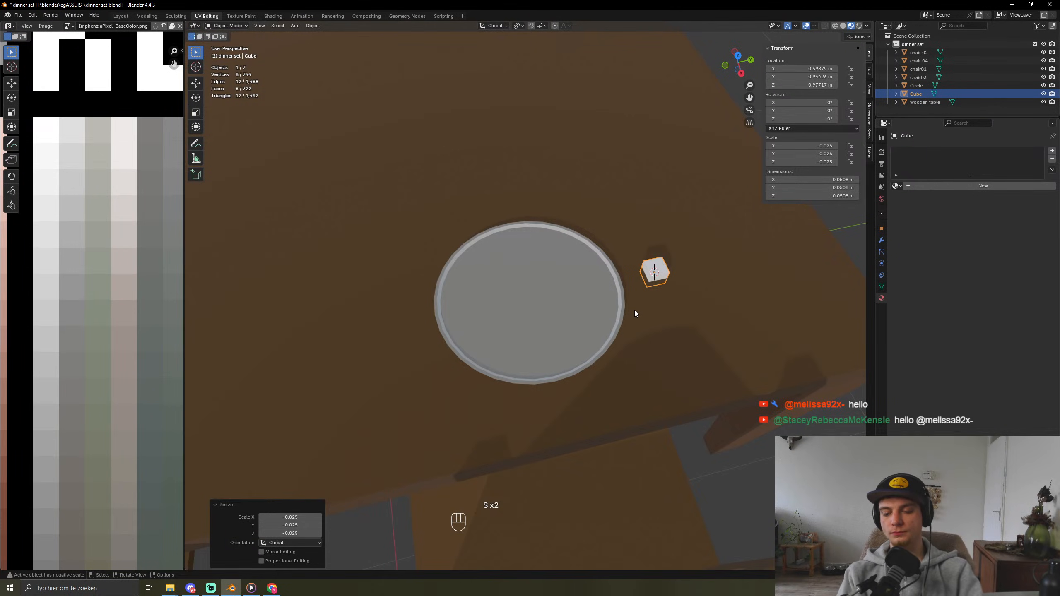
{"action": "key", "text": "KP_Decimal"}
{"action": "middle_click_drag", "start_coordinate": [491, 293], "coordinate": [559, 250]}
{"action": "key", "text": "g"}
{"action": "key", "text": "z"}
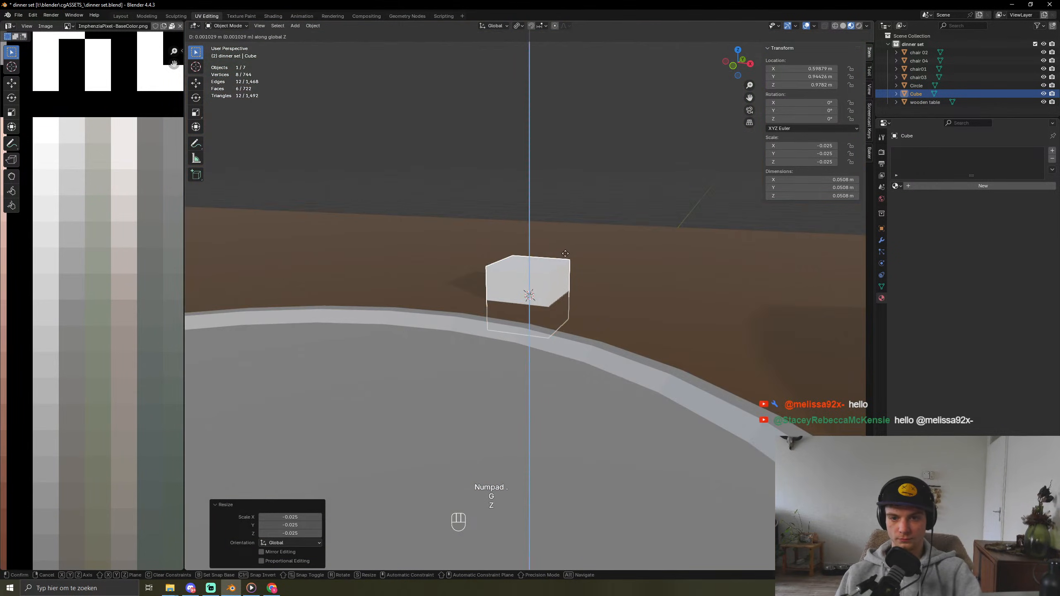
{"action": "left_click", "coordinate": [559, 215]}
Step: Stretch the cube along X into a bar about 0.316 m long
{"action": "key", "text": "s"}
{"action": "key", "text": "x"}
{"action": "left_click", "coordinate": [714, 331]}
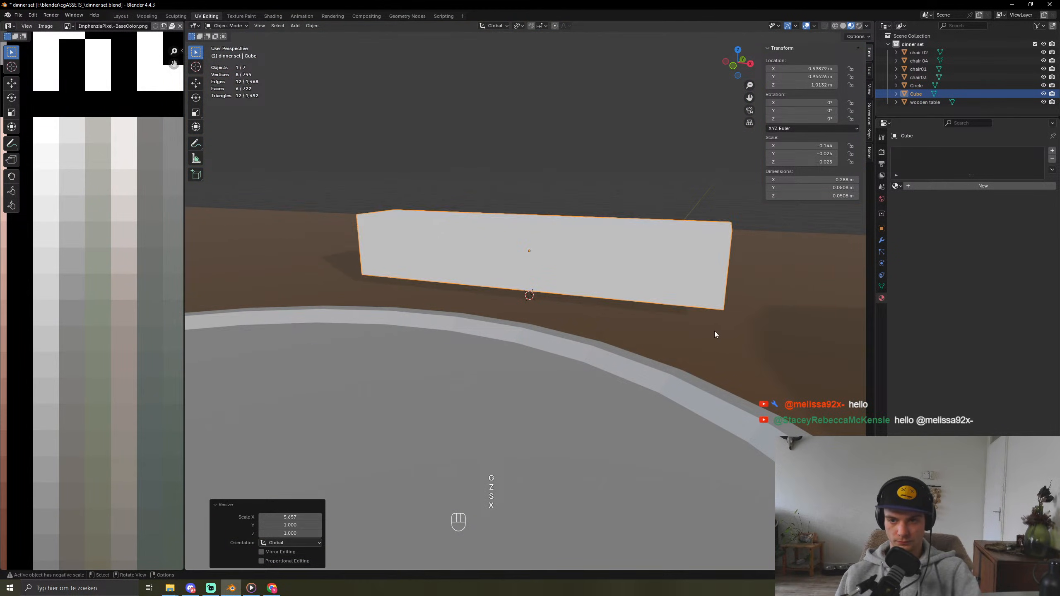
{"action": "scroll", "coordinate": [706, 336], "scroll_direction": "down", "scroll_amount": 3}
{"action": "key", "text": "w"}
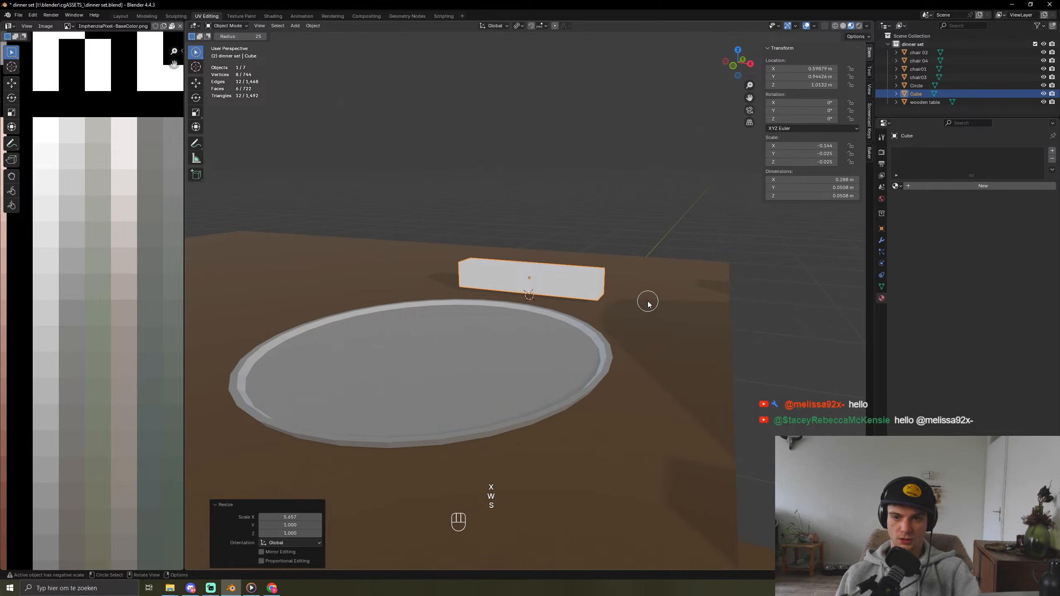
{"action": "key", "text": "s"}
{"action": "key", "text": "x"}
{"action": "left_click", "coordinate": [654, 304]}
Step: Flatten the bar along Z to about 0.0138 m and narrow it along Y to about 0.0065 m
{"action": "key", "text": "s"}
{"action": "key", "text": "z"}
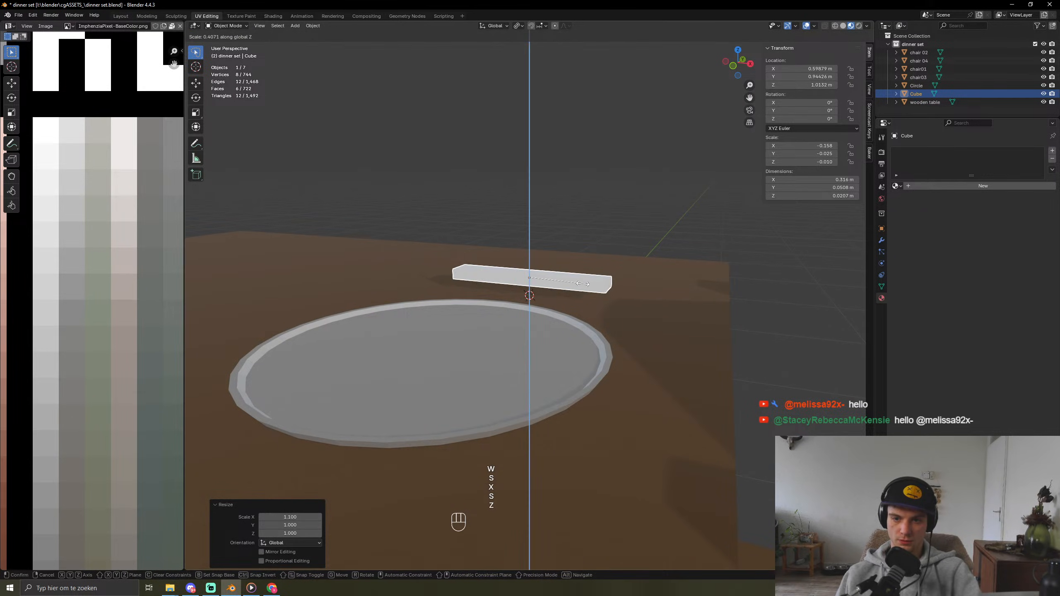
{"action": "left_click", "coordinate": [549, 246]}
{"action": "middle_click_drag", "start_coordinate": [548, 246], "coordinate": [542, 321]}
{"action": "key", "text": "s"}
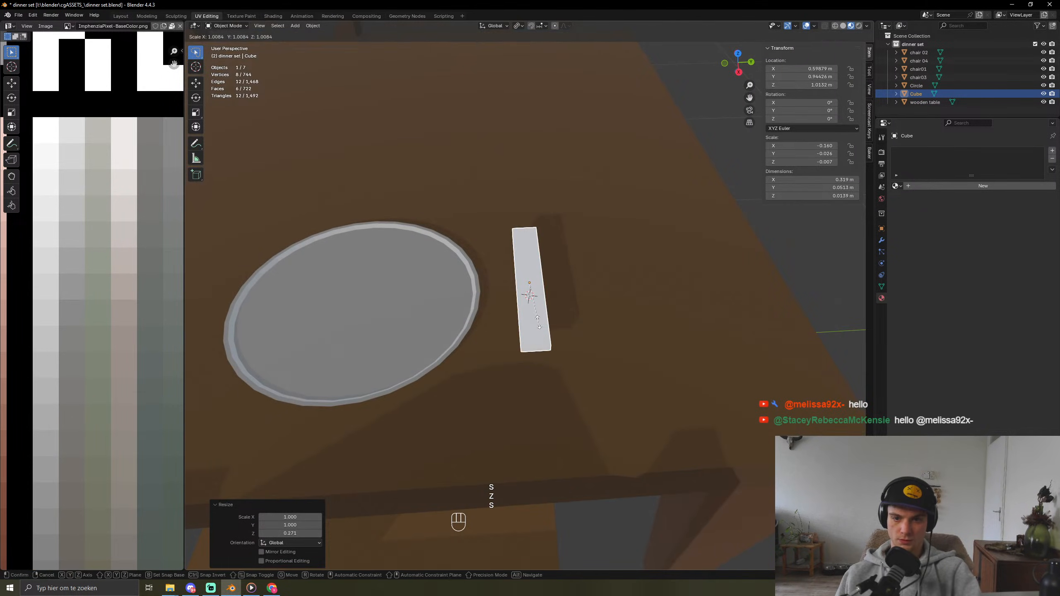
{"action": "key", "text": "x"}
{"action": "key", "text": "u"}
{"action": "key", "text": "y"}
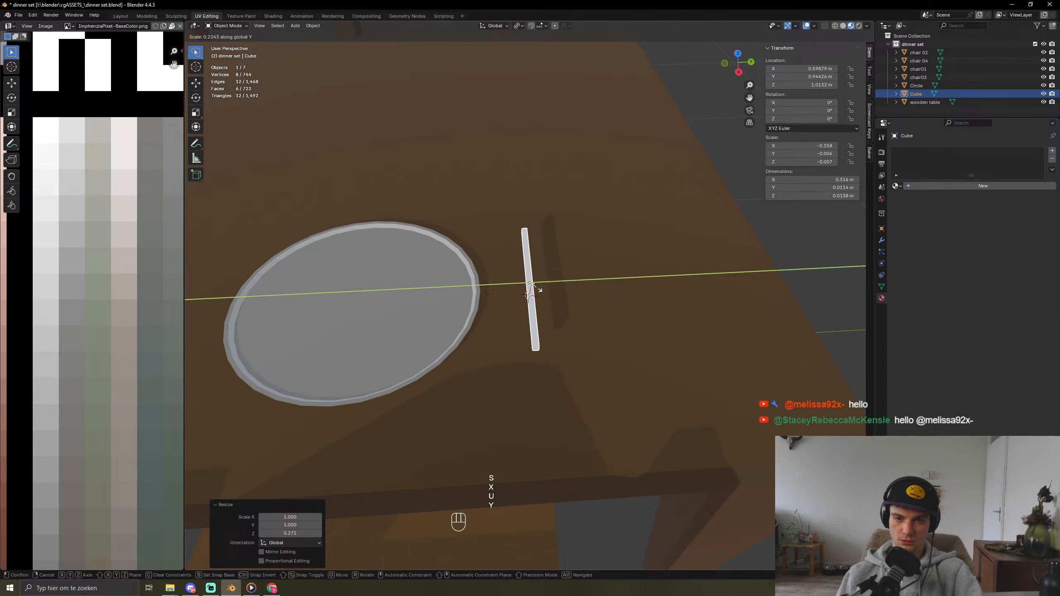
{"action": "left_click", "coordinate": [530, 289]}
{"action": "key", "text": "g"}
{"action": "key", "text": "x"}
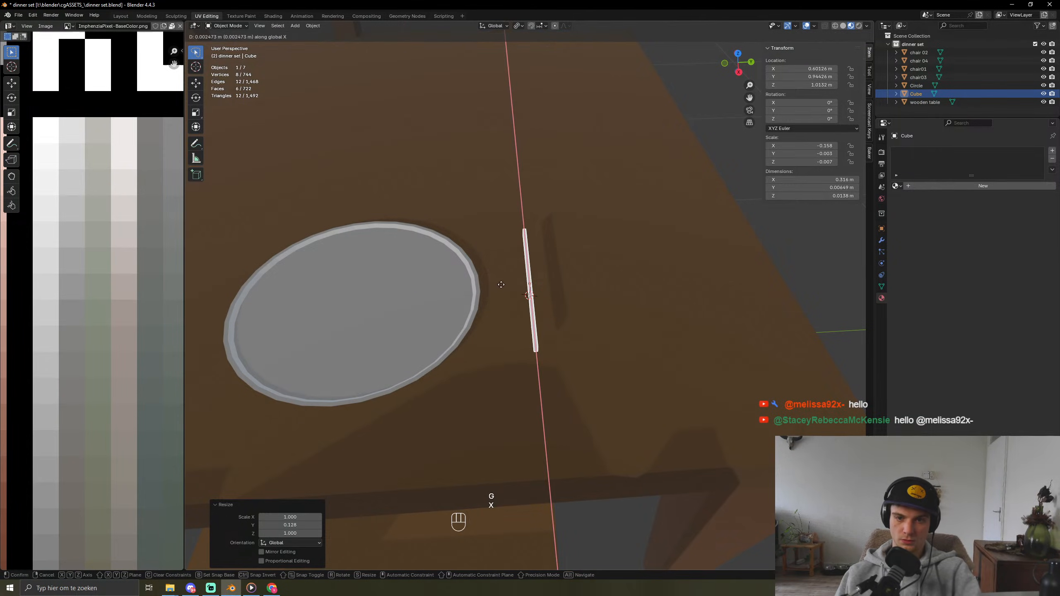
{"action": "right_click", "coordinate": [543, 312]}
Step: Move the strip about 0.077 m along Y toward the plate and lower it about 0.037 m along Z
{"action": "key", "text": "g"}
{"action": "key", "text": "y"}
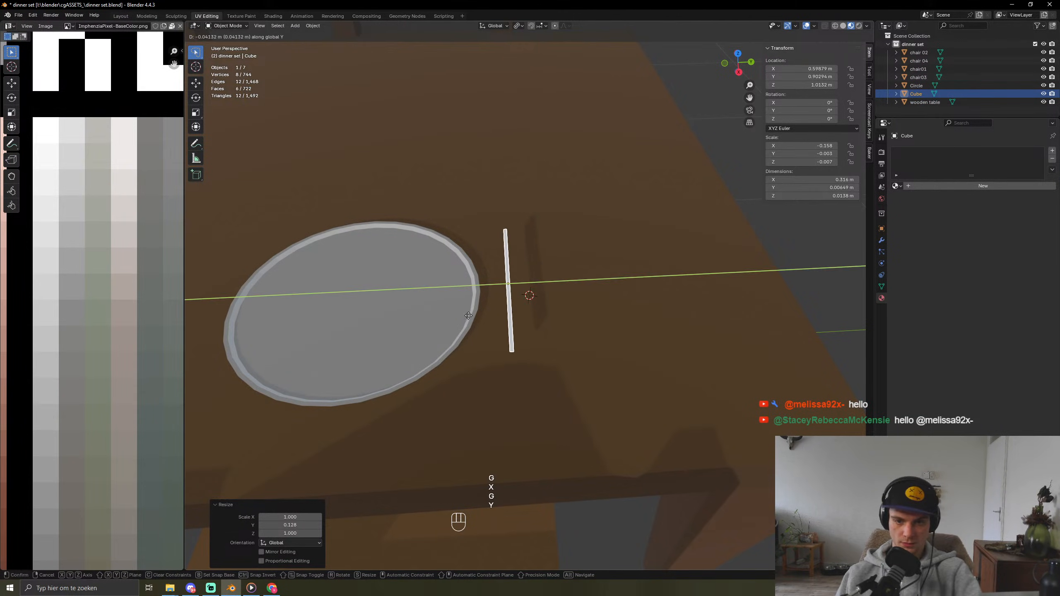
{"action": "left_click", "coordinate": [470, 314]}
{"action": "key", "text": "g"}
{"action": "key", "text": "z"}
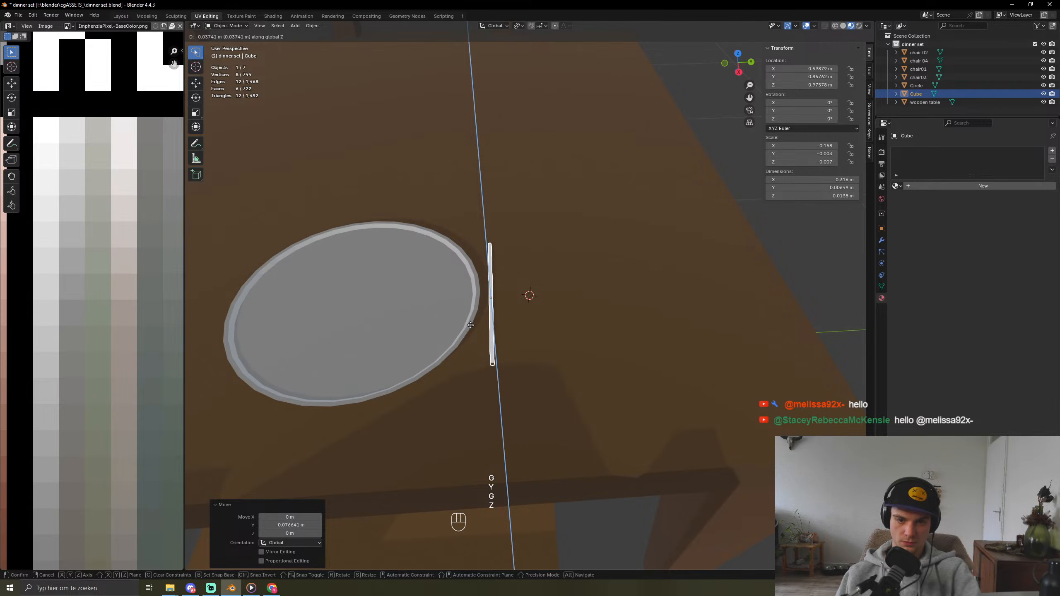
{"action": "left_click", "coordinate": [470, 325]}
Step: Raise the strip about 0.0057 m along Z and shift it about -0.035 m along X beside the plate
{"action": "middle_click_drag", "start_coordinate": [520, 320], "coordinate": [438, 297]}
{"action": "key", "text": "g"}
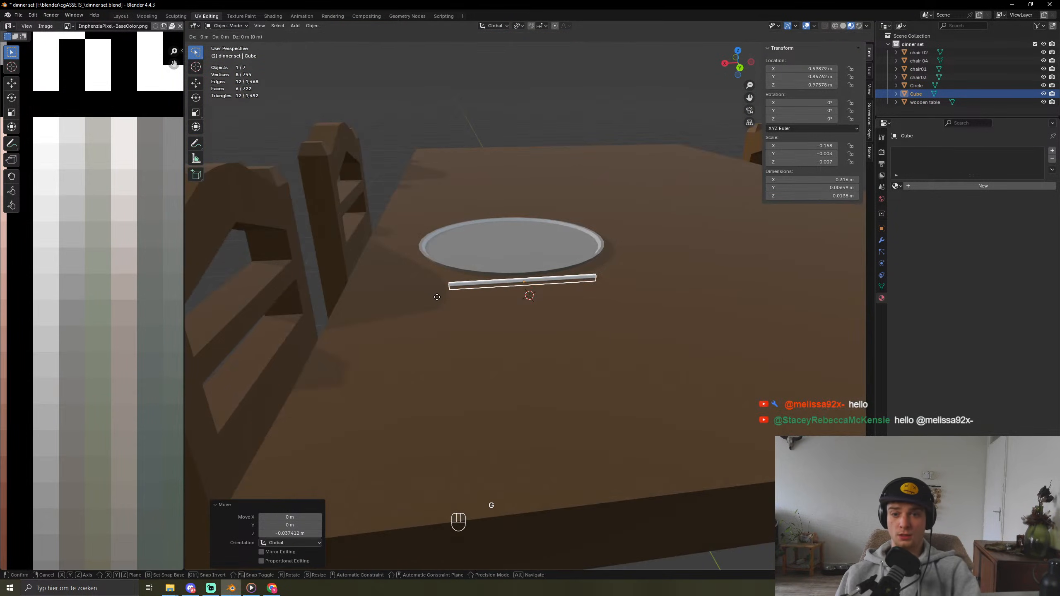
{"action": "key", "text": "z"}
{"action": "left_click", "coordinate": [442, 298]}
{"action": "key", "text": "g"}
{"action": "key", "text": "y"}
{"action": "key", "text": "x"}
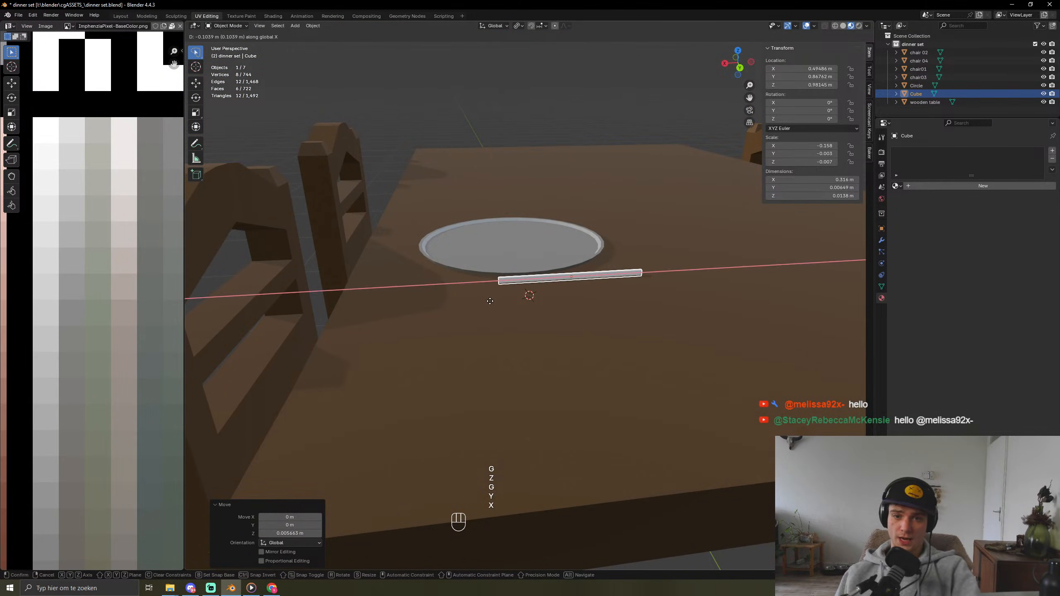
{"action": "left_click", "coordinate": [462, 295]}
{"action": "middle_click_drag", "start_coordinate": [462, 295], "coordinate": [551, 344]}
{"action": "scroll", "coordinate": [550, 317], "scroll_direction": "up", "scroll_amount": 4}
{"action": "middle_click_drag", "start_coordinate": [550, 252], "coordinate": [507, 225]}
{"action": "key", "text": "s"}
{"action": "key", "text": "z"}
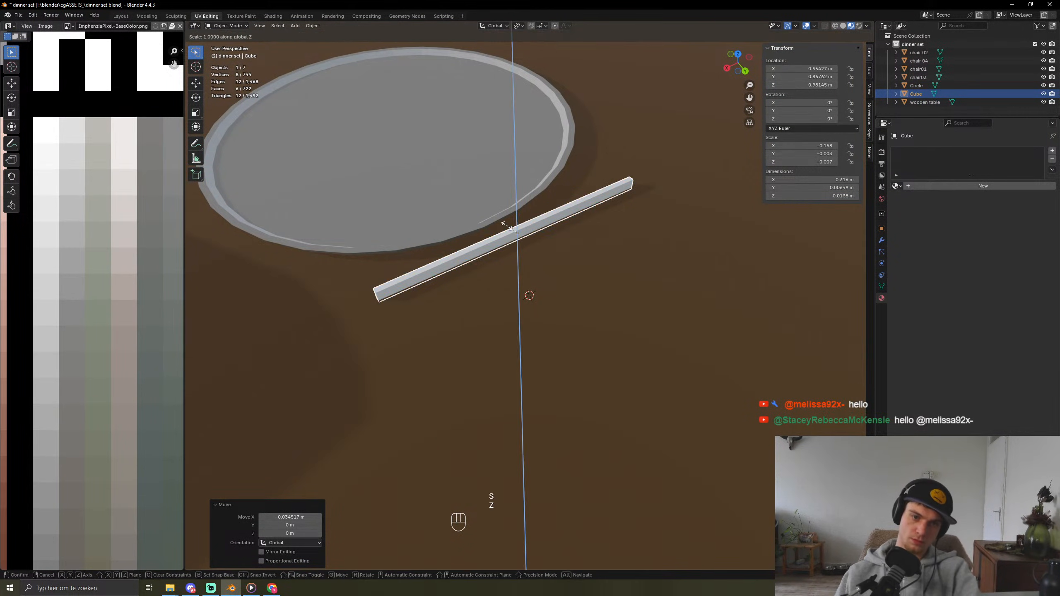
{"action": "right_click", "coordinate": [519, 245]}
Step: Try to rotate the strip about the Z axis by a typed angle
{"action": "key", "text": "r"}
{"action": "key", "text": "z"}
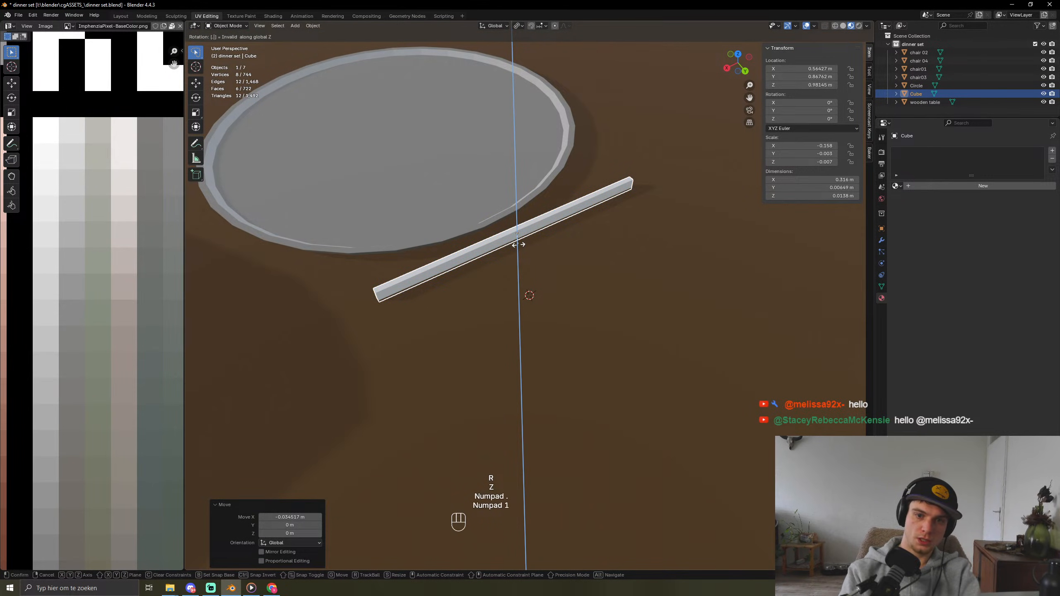
{"action": "key", "text": "KP_Enter"}
Step: Raise the strip about 0.0065 m along Z above the table top
{"action": "middle_click_drag", "start_coordinate": [510, 311], "coordinate": [579, 265]}
{"action": "key", "text": "g"}
{"action": "key", "text": "z"}
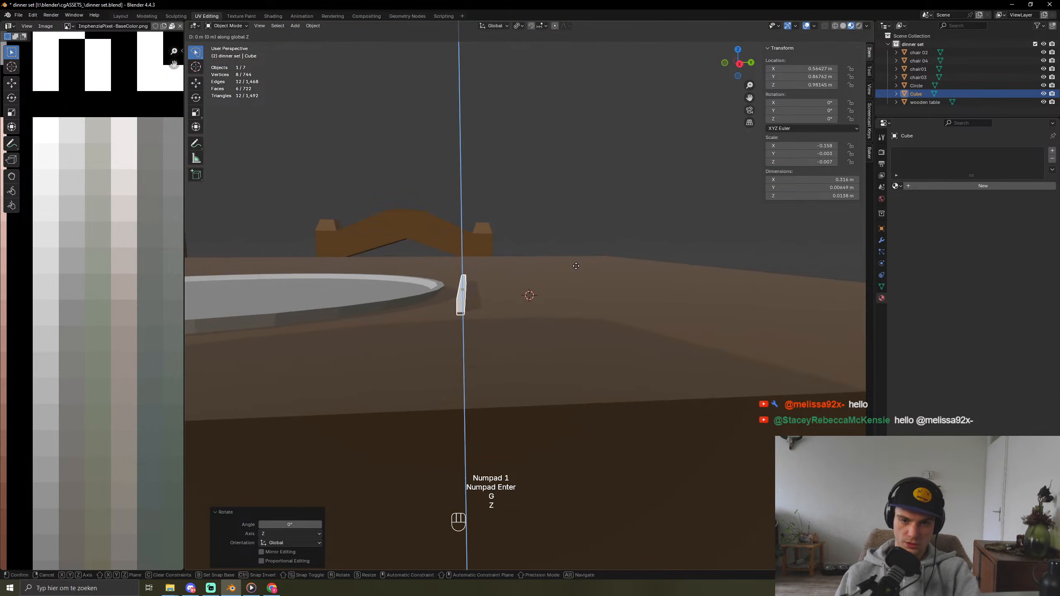
{"action": "left_click", "coordinate": [574, 262]}
Step: Try to rotate the strip 90° about the X axis and 90° about the Y axis
{"action": "key", "text": "r"}
{"action": "key", "text": "x"}
{"action": "key", "text": "KP_9"}
{"action": "key", "text": "KP_0"}
{"action": "key", "text": "KP_Enter"}
{"action": "key", "text": "r"}
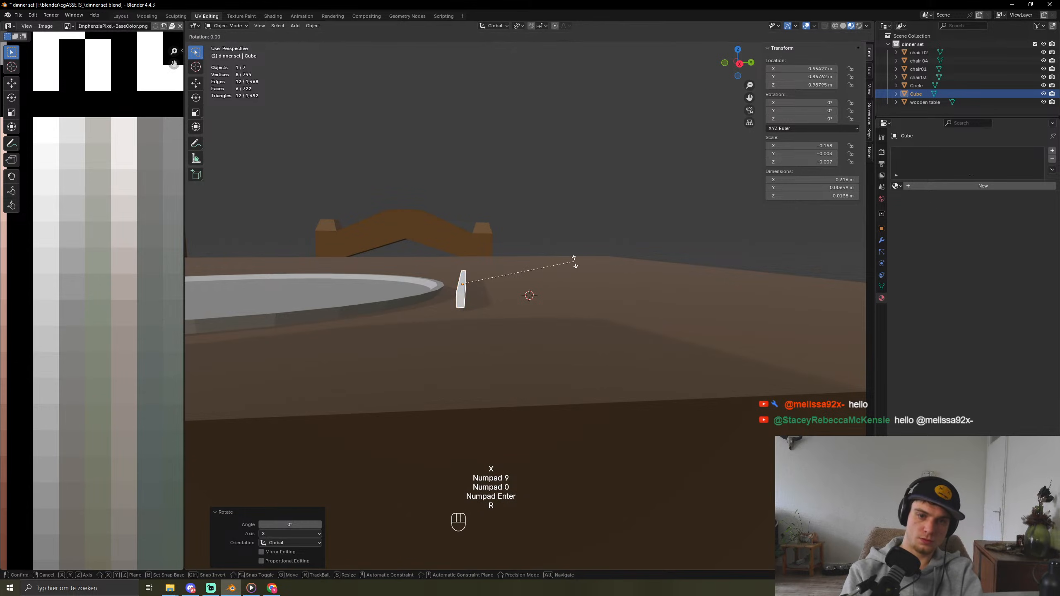
{"action": "key", "text": "y"}
{"action": "key", "text": "KP_9"}
{"action": "key", "text": "KP_0"}
{"action": "key", "text": "KP_Enter"}
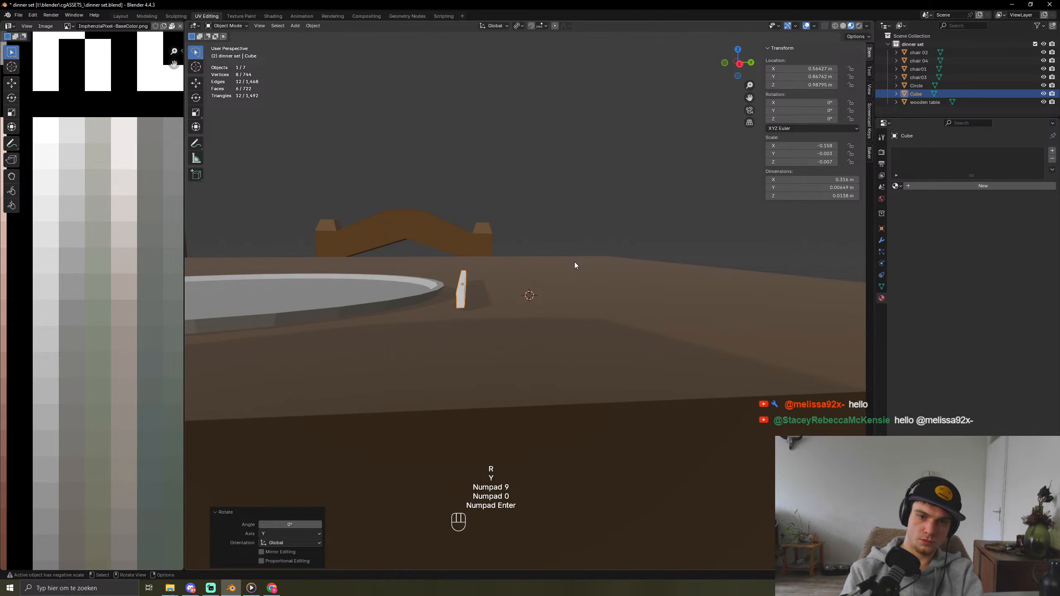
Step: Rotate the strip about -91° about the global X axis and open its mesh for editing
{"action": "key", "text": "r"}
{"action": "key", "text": "z"}
{"action": "key", "text": "x"}
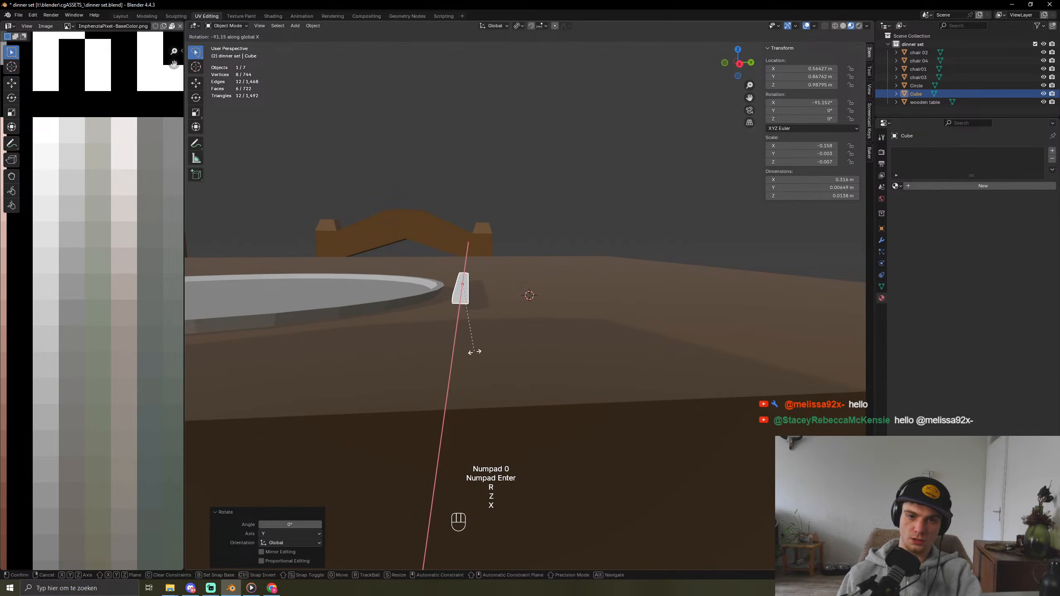
{"action": "key", "text": "KP_Enter"}
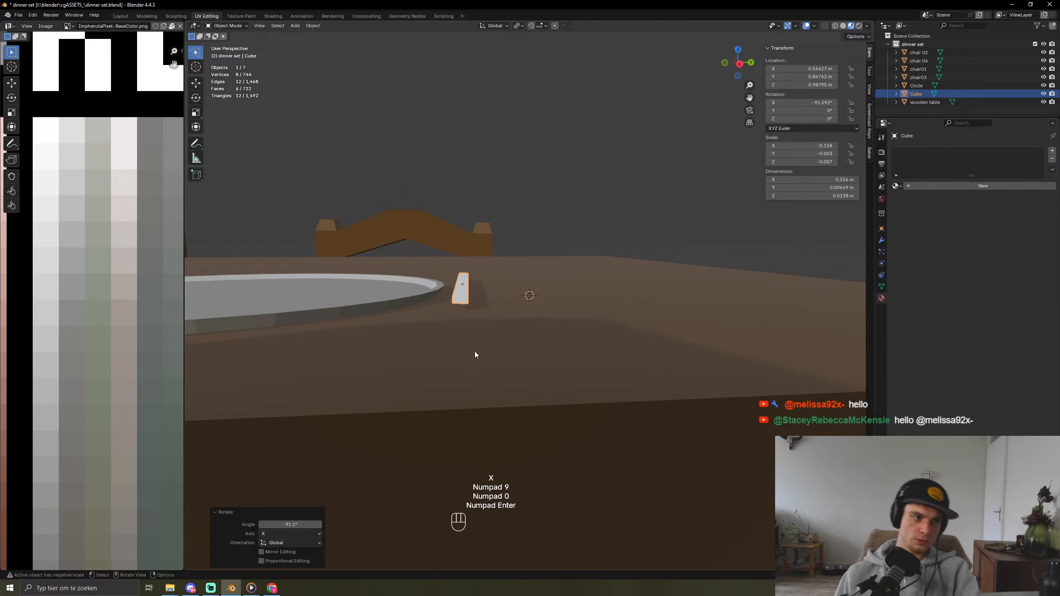
{"action": "scroll", "coordinate": [503, 282], "scroll_direction": "up", "scroll_amount": 6}
{"action": "middle_click_drag", "start_coordinate": [499, 325], "coordinate": [597, 321], "text": "shift"}
{"action": "key", "text": "Tab"}
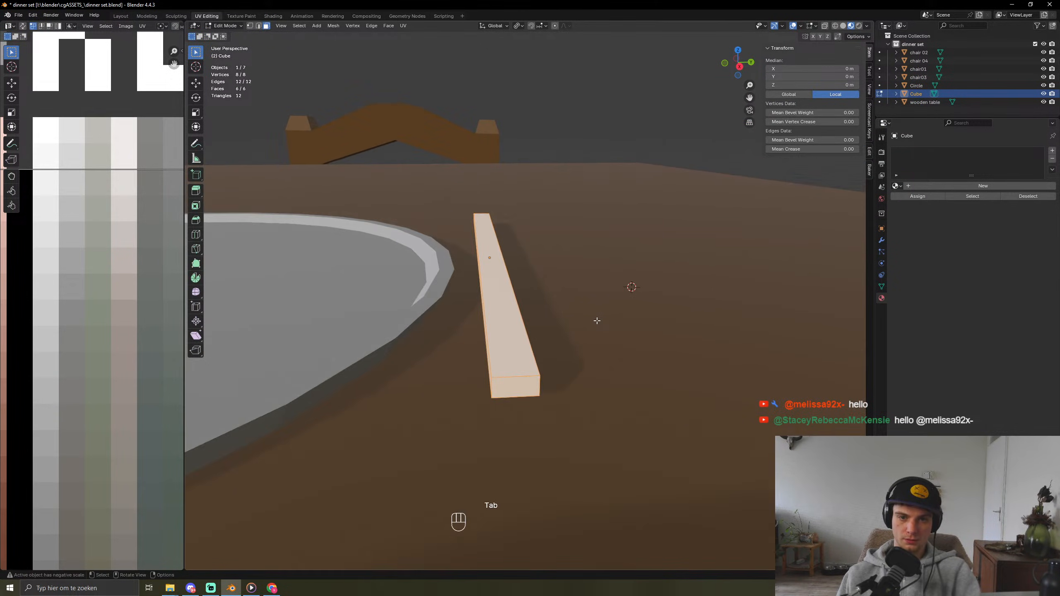
{"action": "key", "text": "ctrl+b"}
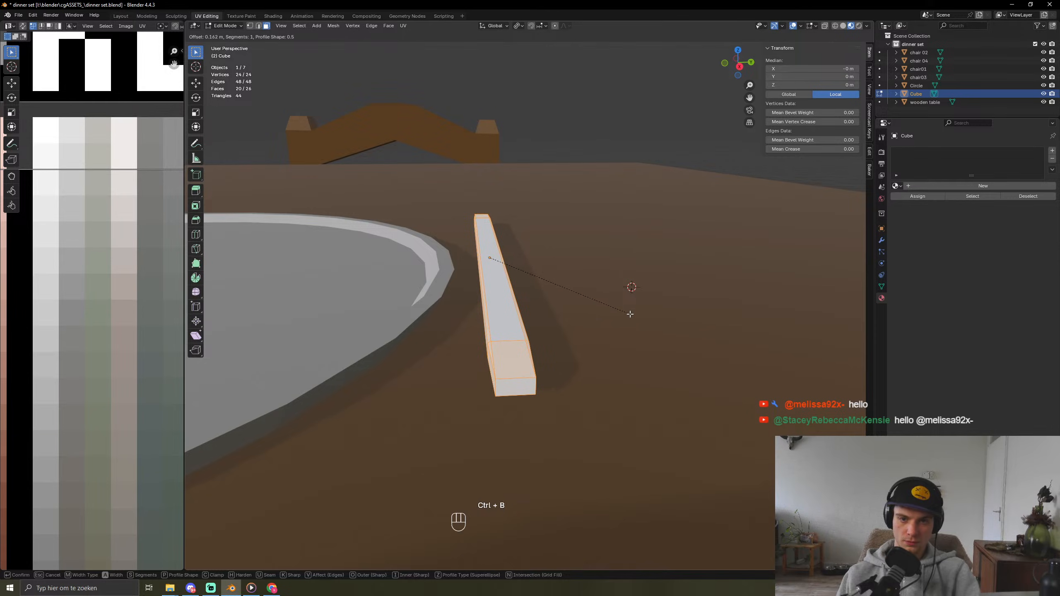
{"action": "right_click", "coordinate": [579, 313]}
{"action": "middle_click_drag", "start_coordinate": [580, 314], "coordinate": [454, 366]}
{"action": "left_click", "coordinate": [468, 389]}
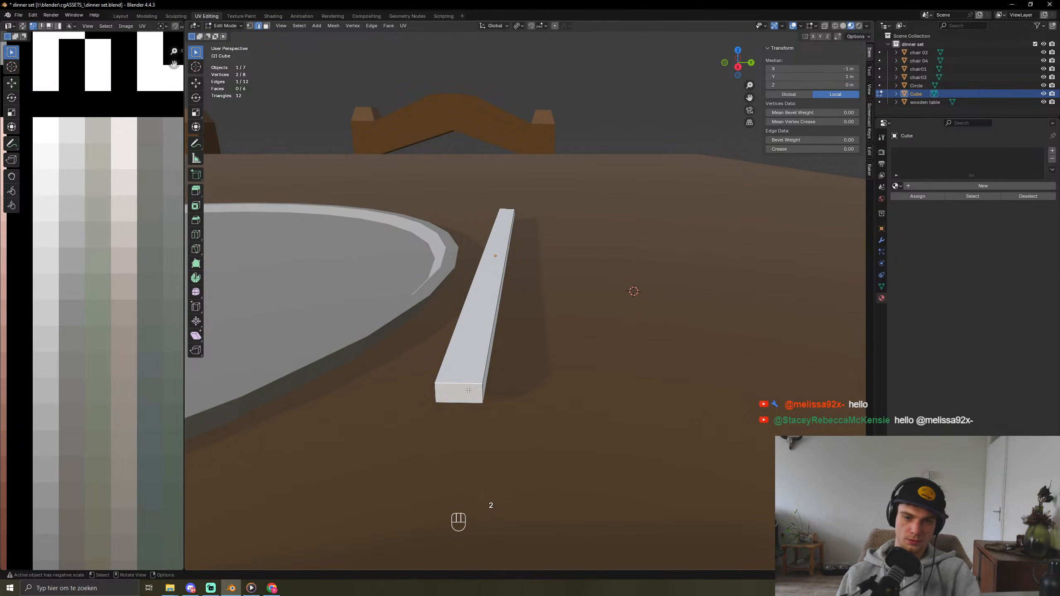
{"action": "left_click", "coordinate": [464, 400], "text": "shift"}
{"action": "key", "text": "ctrl+b"}
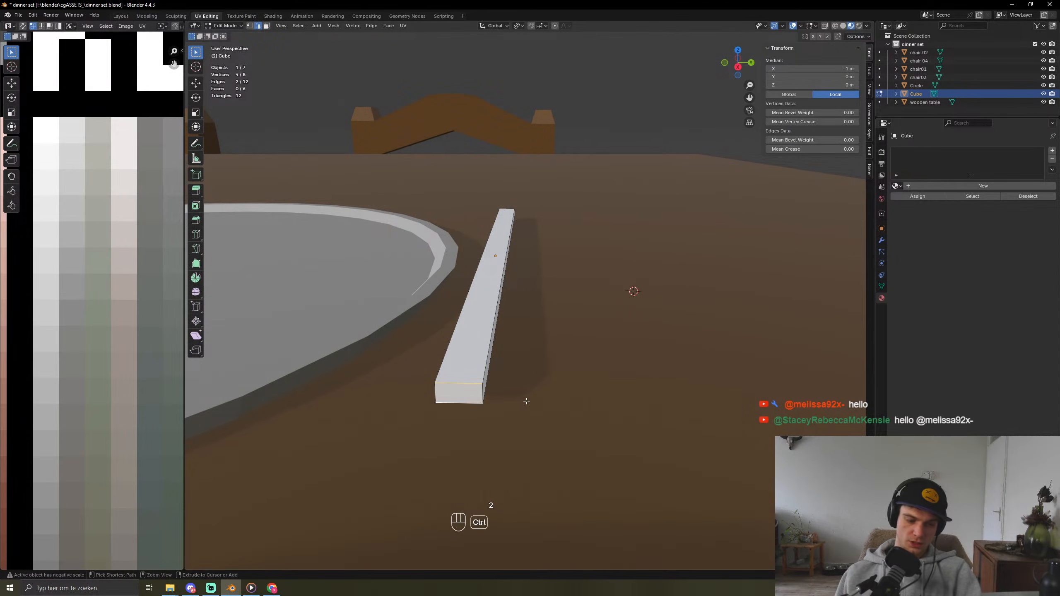
{"action": "right_click", "coordinate": [570, 385]}
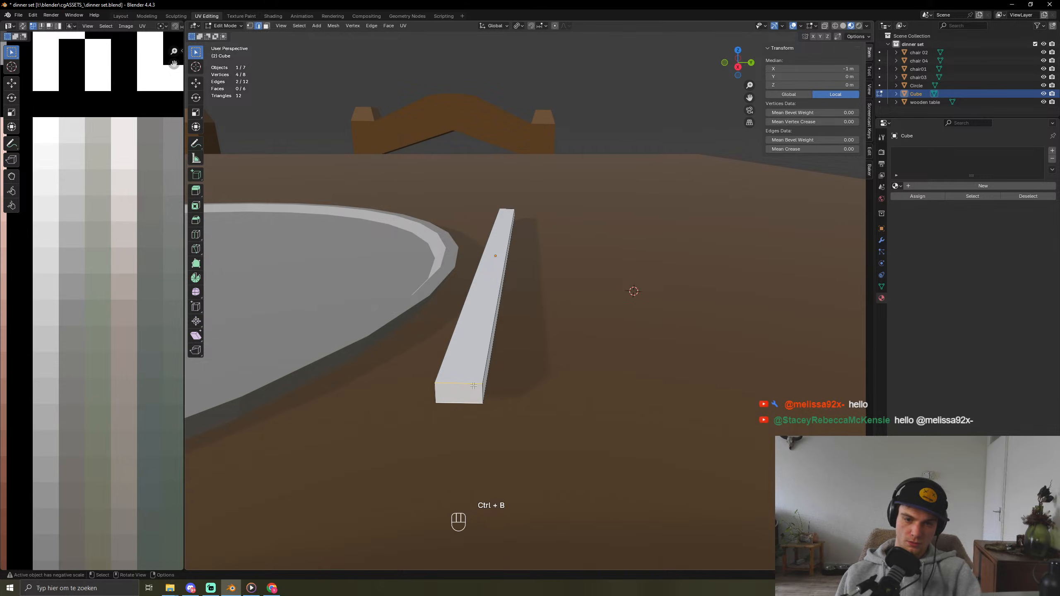
{"action": "key", "text": "g"}
{"action": "key", "text": "z"}
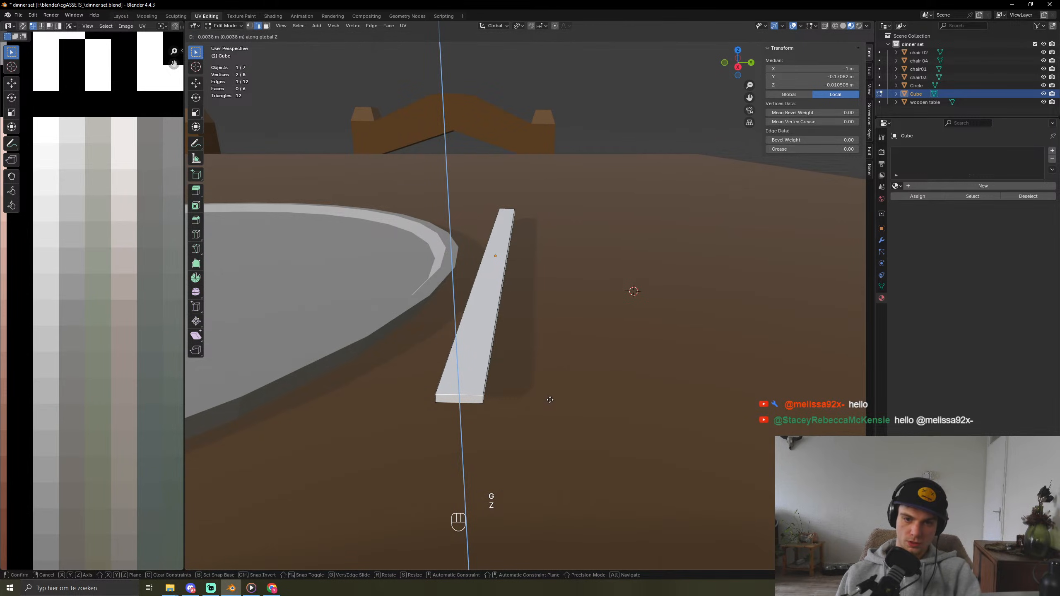
{"action": "right_click", "coordinate": [487, 391]}
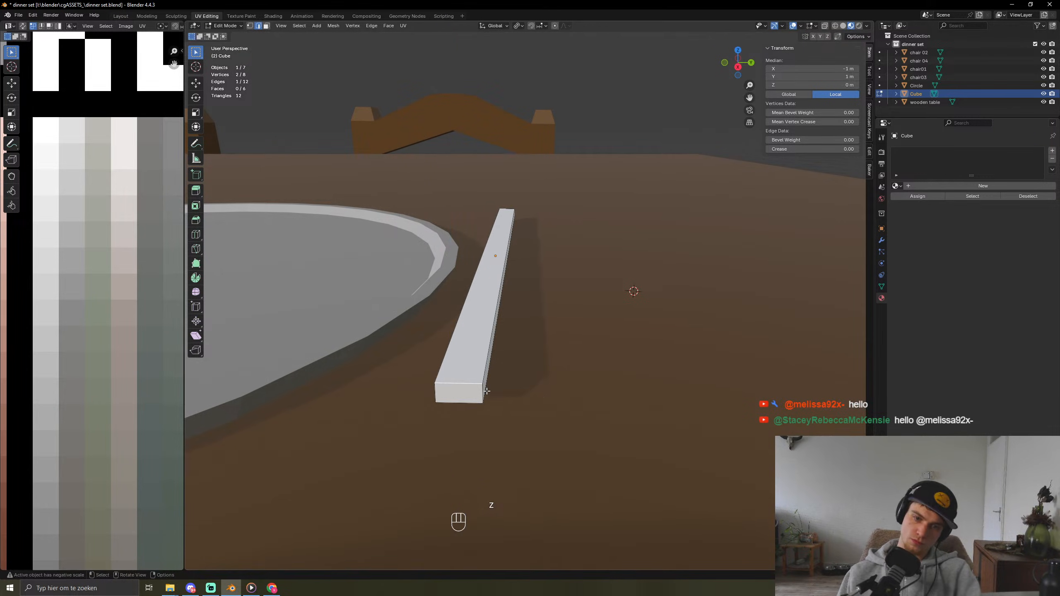
Step: Try to narrow the strip by moving a lengthwise edge along Y and scaling its near end face to about 0.49
{"action": "key", "text": "g"}
{"action": "key", "text": "x"}
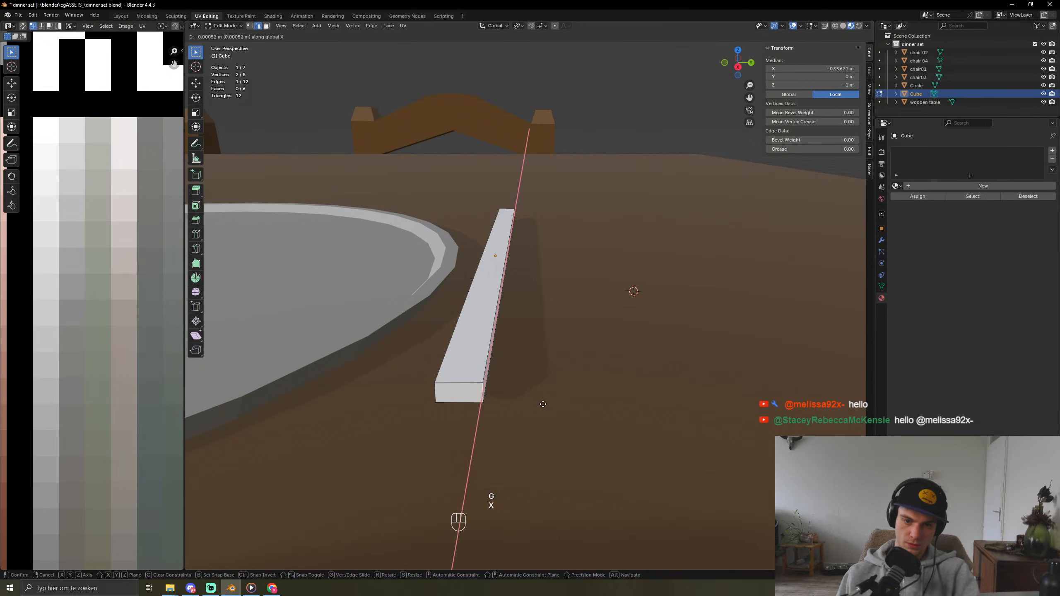
{"action": "key", "text": "y"}
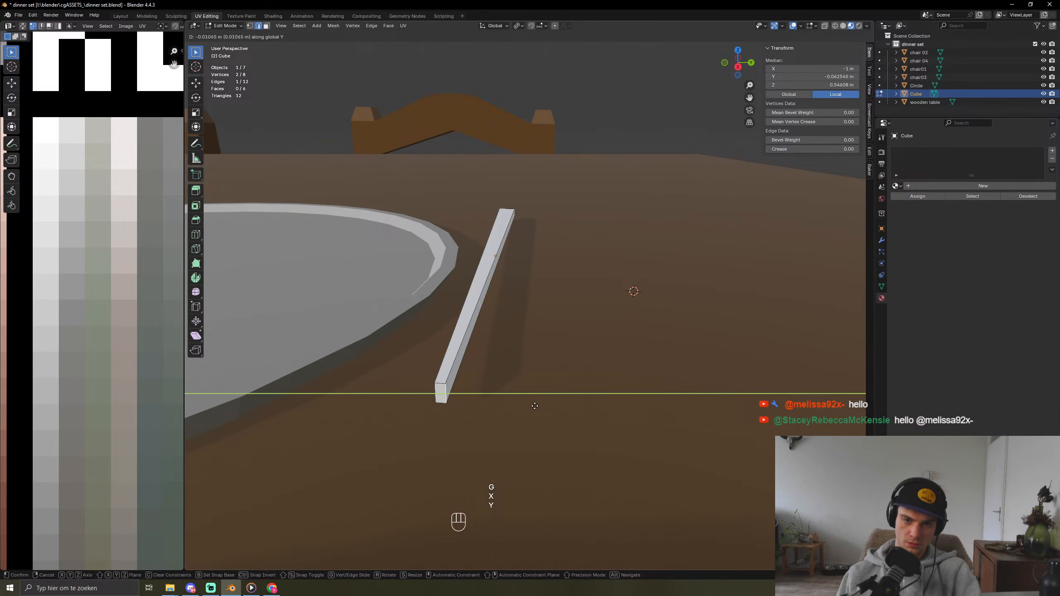
{"action": "left_click", "coordinate": [485, 399]}
{"action": "left_click", "coordinate": [437, 389], "text": "shift"}
{"action": "key", "text": "s"}
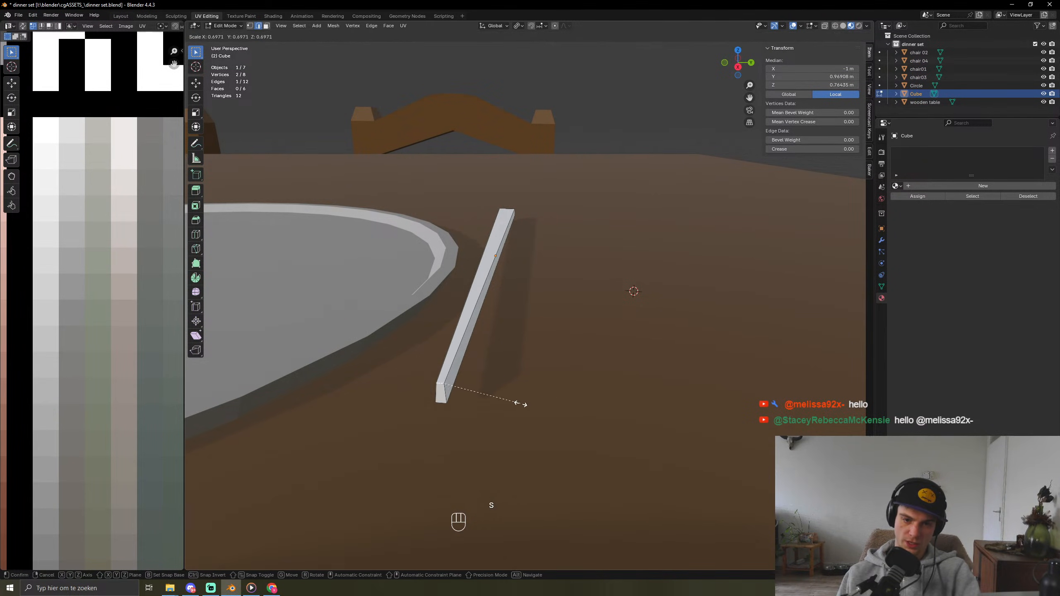
{"action": "right_click", "coordinate": [524, 404]}
{"action": "key", "text": "3"}
{"action": "left_click", "coordinate": [440, 394]}
{"action": "key", "text": "s"}
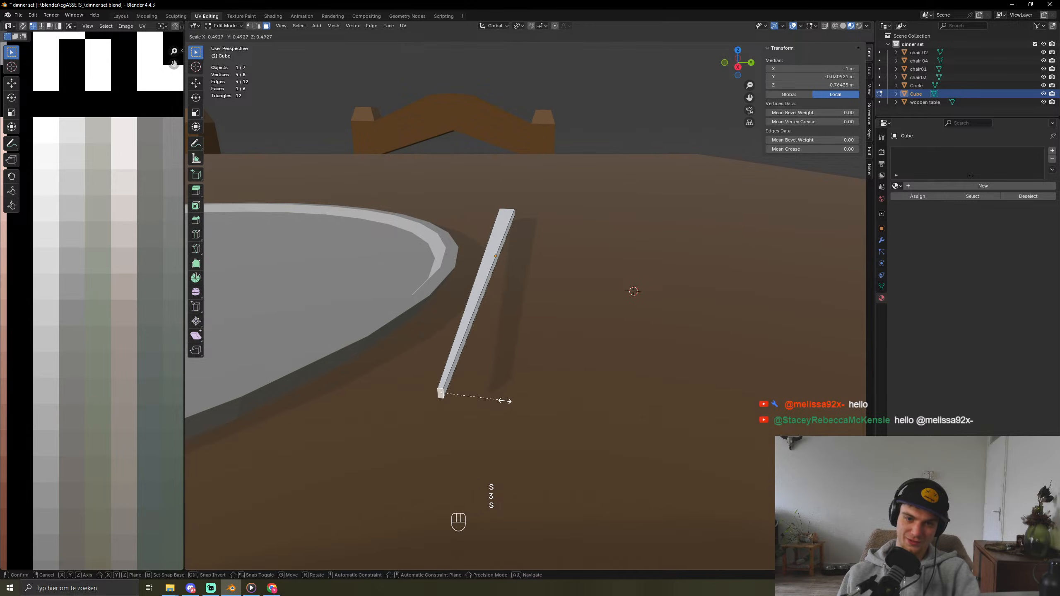
{"action": "left_click", "coordinate": [504, 402]}
{"action": "middle_click_drag", "start_coordinate": [568, 299], "coordinate": [394, 324]}
{"action": "middle_click_drag", "start_coordinate": [394, 324], "coordinate": [498, 347], "text": "shift"}
Step: Undo the end face scaling and the edge move on the strip
{"action": "key", "text": "ctrl+z"}
{"action": "key", "text": "ctrl+z"}
{"action": "key", "text": "ctrl+z"}
{"action": "scroll", "coordinate": [499, 349], "scroll_direction": "down", "scroll_amount": 5}
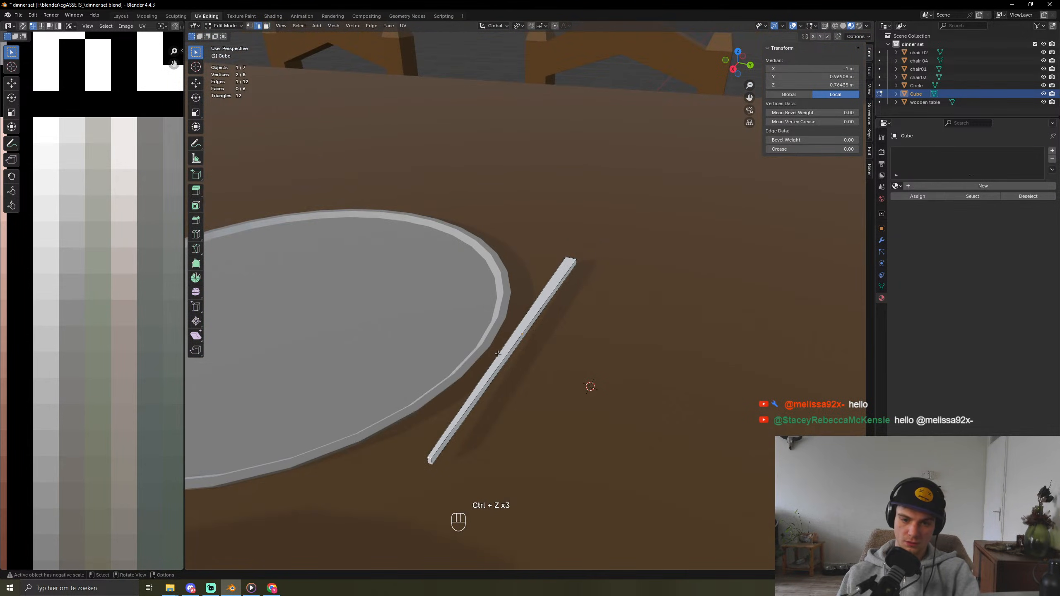
{"action": "key", "text": "ctrl+z"}
{"action": "key", "text": "ctrl+z"}
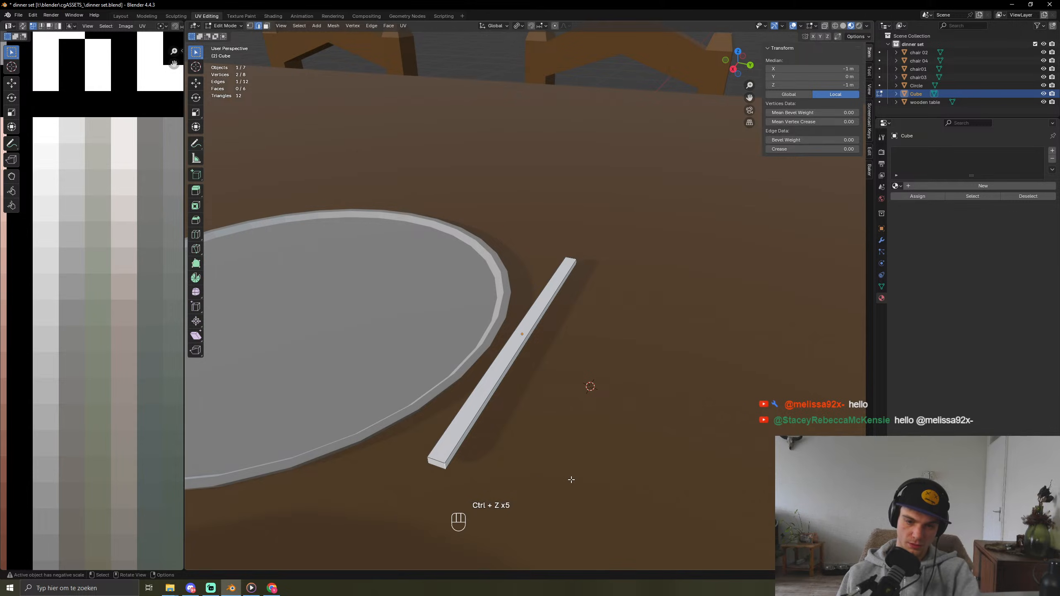
Step: Scale down the strip's near end face so the strip tapers toward that end
{"action": "key", "text": "s"}
{"action": "right_click", "coordinate": [493, 477]}
{"action": "key", "text": "3"}
{"action": "left_click", "coordinate": [434, 464]}
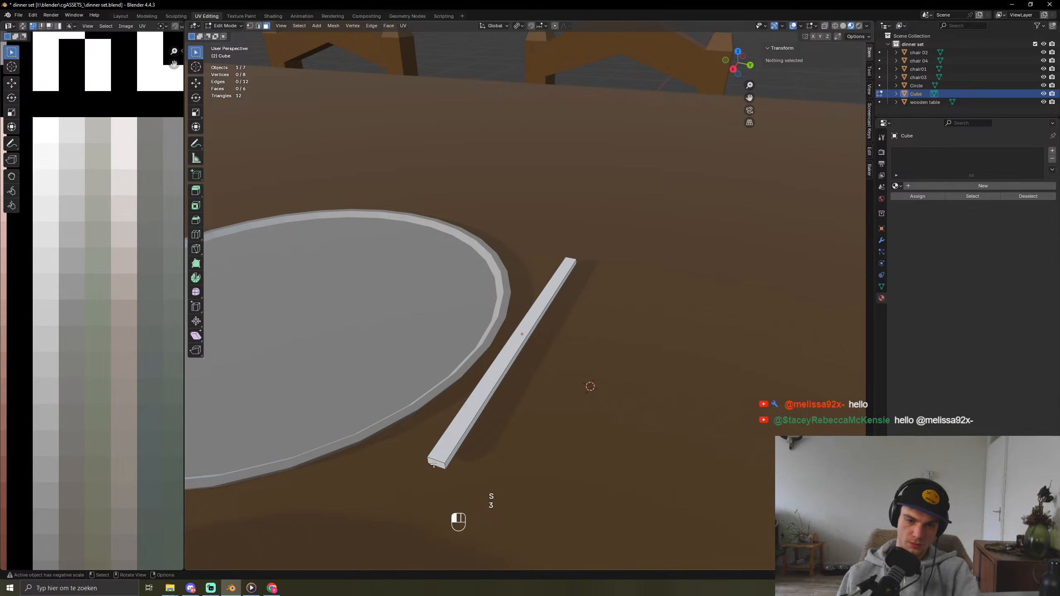
{"action": "key", "text": "s"}
{"action": "left_click", "coordinate": [507, 472]}
Step: Add a loop cut across the middle of the strip and scale it up to about 1.36
{"action": "middle_click_drag", "start_coordinate": [508, 472], "coordinate": [584, 352]}
{"action": "middle_click_drag", "start_coordinate": [584, 352], "coordinate": [594, 371], "text": "shift"}
{"action": "key", "text": "ctrl+r"}
{"action": "key", "text": "ctrl+t"}
{"action": "left_click", "coordinate": [438, 321]}
{"action": "right_click", "coordinate": [438, 322]}
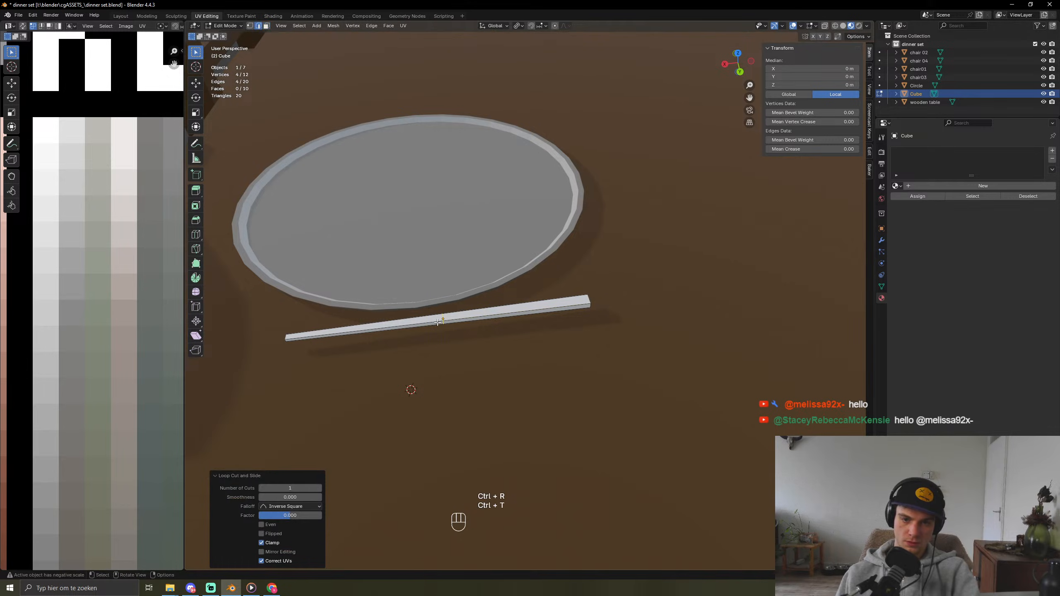
{"action": "key", "text": "s"}
{"action": "left_click", "coordinate": [508, 366]}
Step: Add a centred loop cut across the strip's narrow half and scale it up to thicken that section
{"action": "key", "text": "ctrl+r"}
{"action": "left_click", "coordinate": [364, 332]}
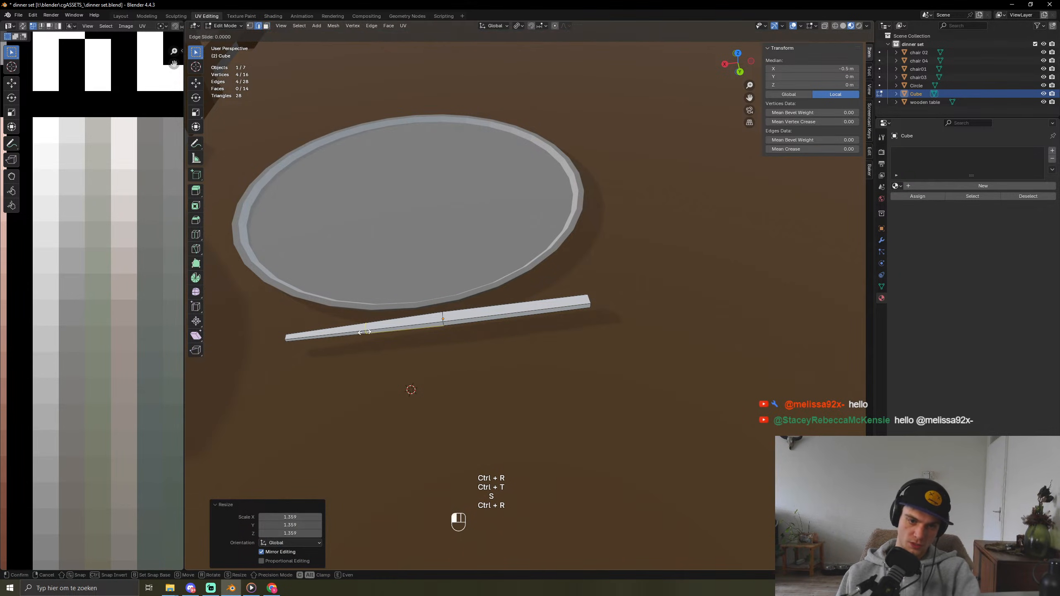
{"action": "right_click", "coordinate": [365, 332]}
{"action": "key", "text": "s"}
{"action": "left_click", "coordinate": [436, 379]}
Step: Add a centred loop cut across the strip's wide half and scale it up to about 1.6
{"action": "key", "text": "ctrl+r"}
{"action": "left_click", "coordinate": [558, 311]}
{"action": "right_click", "coordinate": [558, 311]}
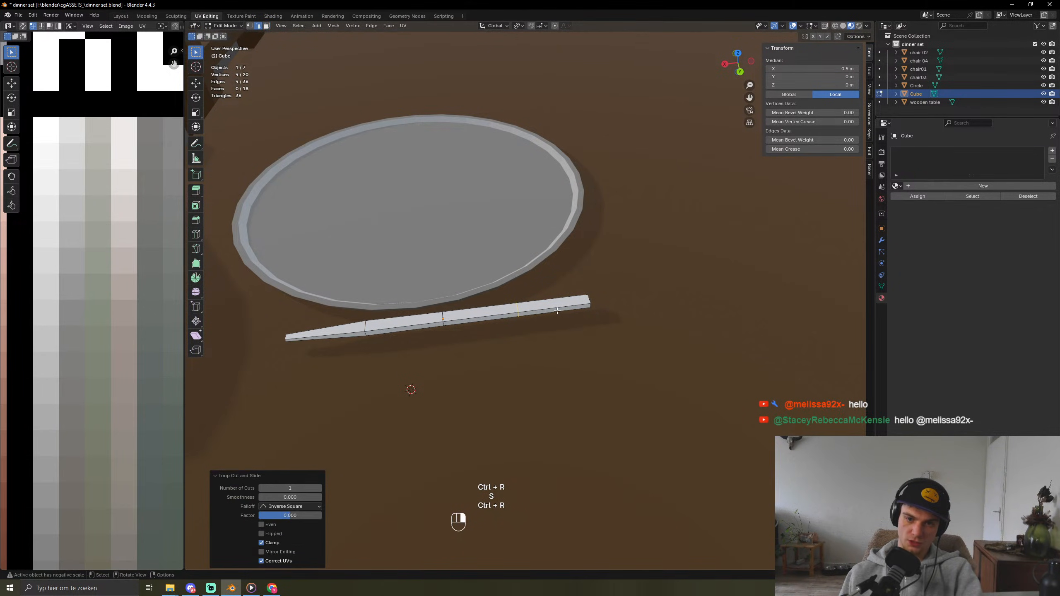
{"action": "key", "text": "s"}
{"action": "left_click", "coordinate": [584, 362]}
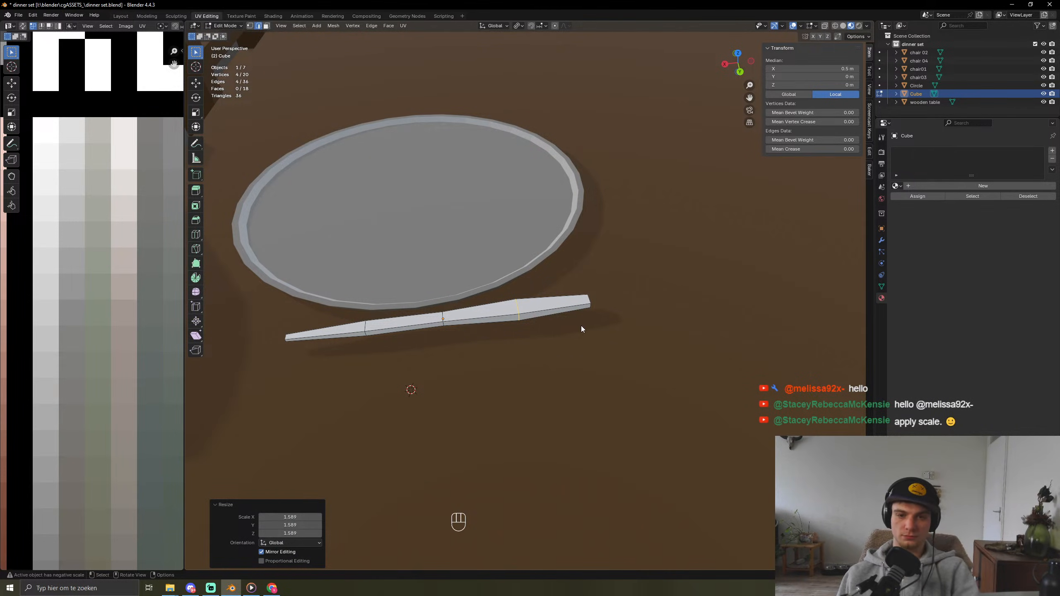
Step: Apply the cutlery piece's scale in Object Mode and return to Edit Mode
{"action": "key", "text": "Tab"}
{"action": "right_click", "coordinate": [535, 304]}
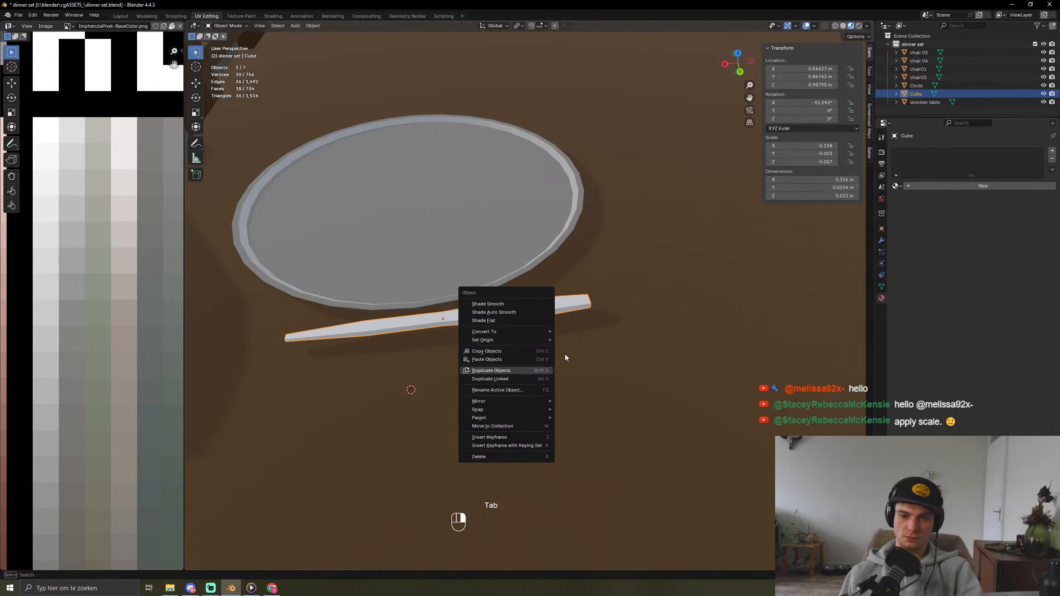
{"action": "key", "text": "ctrl+a"}
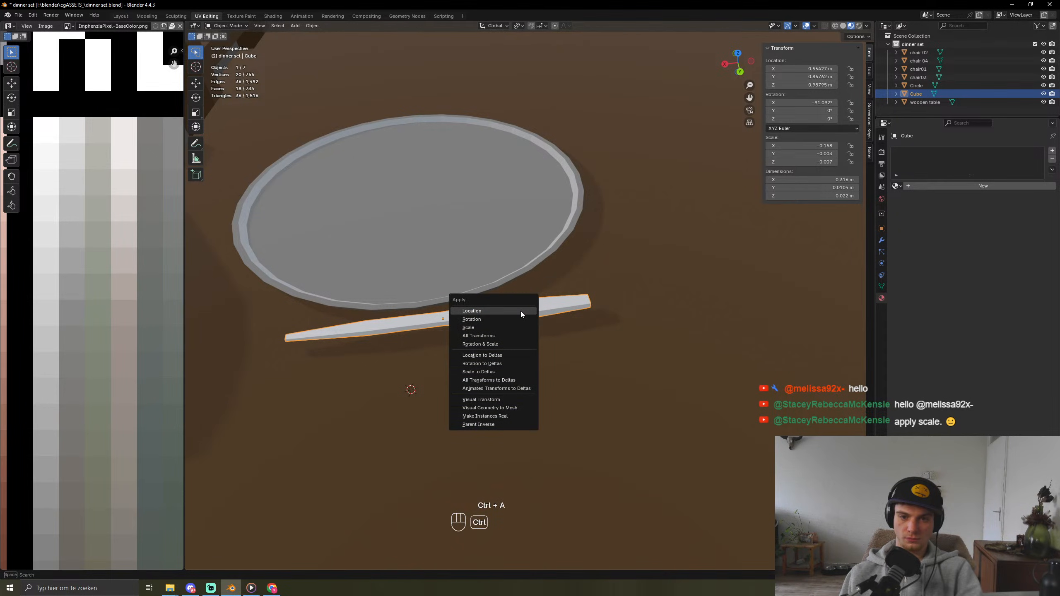
{"action": "left_click", "coordinate": [490, 327]}
{"action": "key", "text": "Tab"}
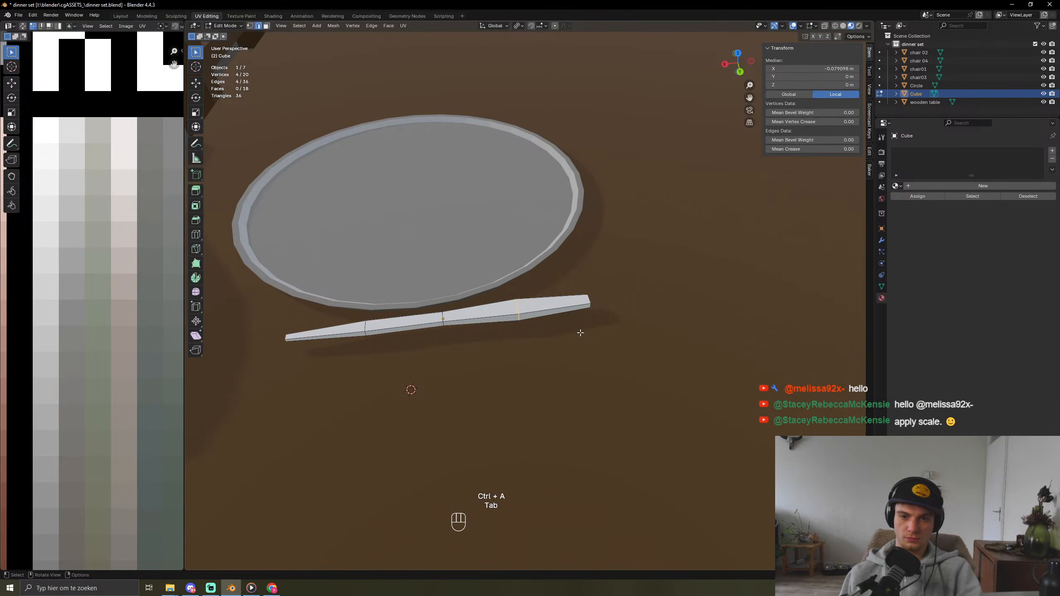
Step: Extrude the end face on the cutlery piece's wide end outward into a short block
{"action": "middle_click_drag", "start_coordinate": [580, 333], "coordinate": [574, 351]}
{"action": "key", "text": "3"}
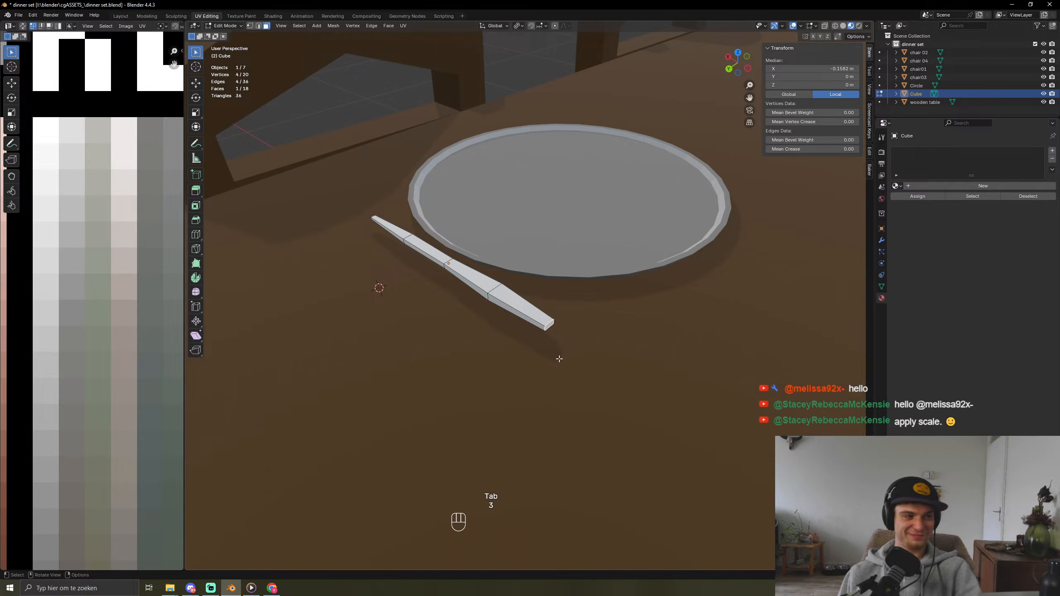
{"action": "scroll", "coordinate": [560, 352], "scroll_direction": "up", "scroll_amount": 2}
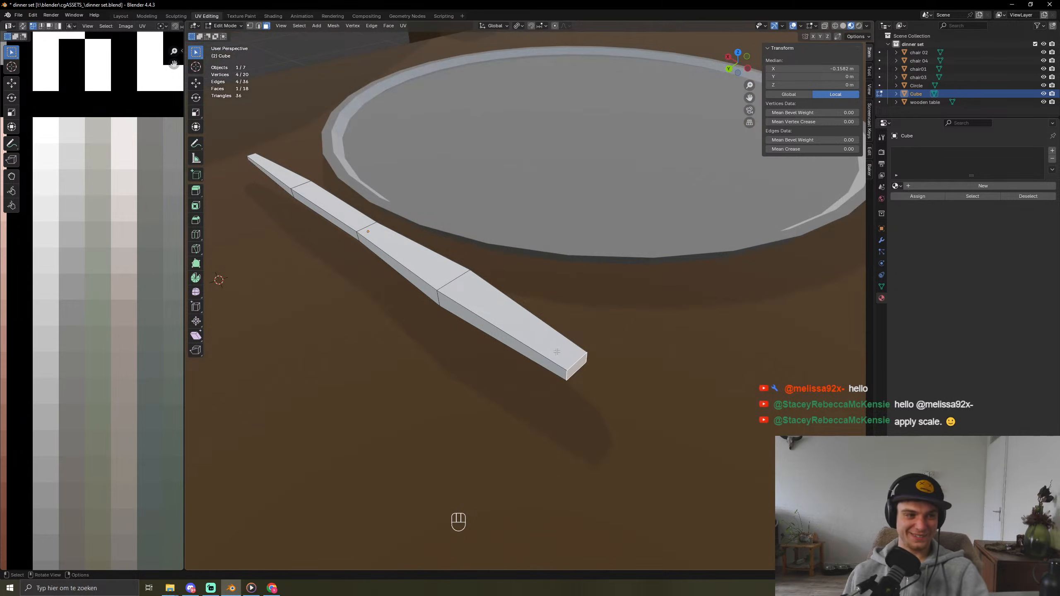
{"action": "key", "text": "e"}
{"action": "left_click", "coordinate": [584, 378]}
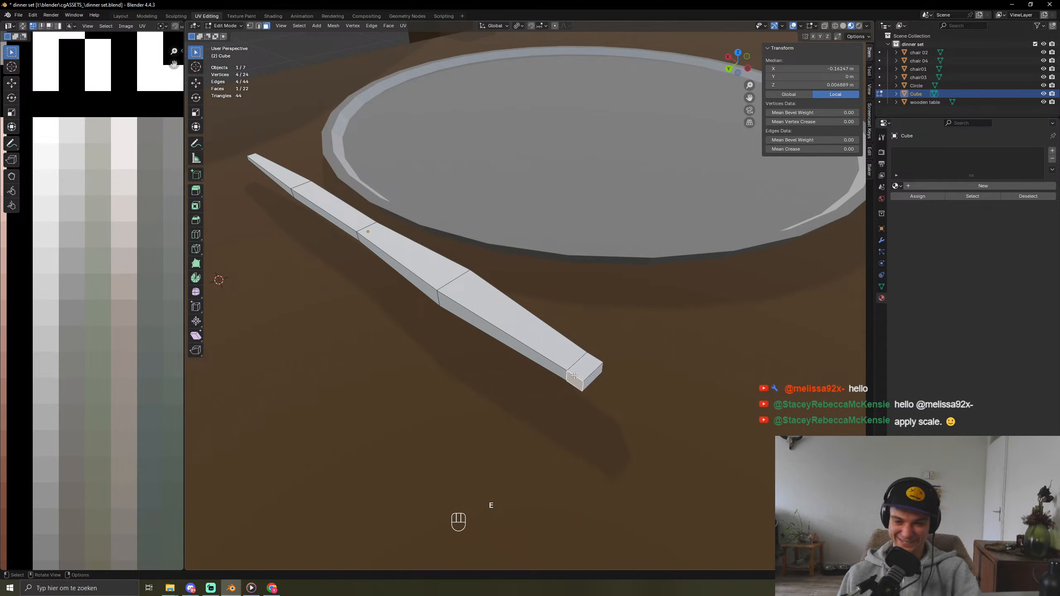
Step: Extrude both side faces of the end block outward, the second by about 0.006 m, to form a crossbar
{"action": "key", "text": "e"}
{"action": "left_click", "coordinate": [586, 383]}
{"action": "middle_click_drag", "start_coordinate": [587, 383], "coordinate": [444, 301]}
{"action": "key", "text": "e"}
{"action": "left_click", "coordinate": [400, 293]}
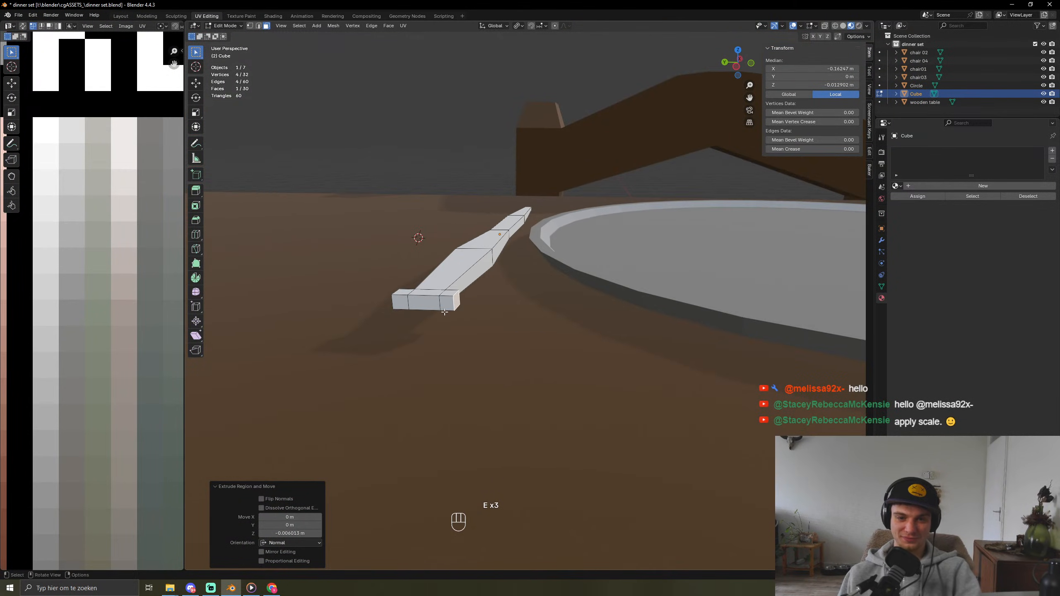
Step: Add a horizontal loop cut halfway up the thickness of the crossbar and body
{"action": "key", "text": "ctrl+r"}
{"action": "left_click", "coordinate": [444, 302]}
{"action": "right_click", "coordinate": [443, 301]}
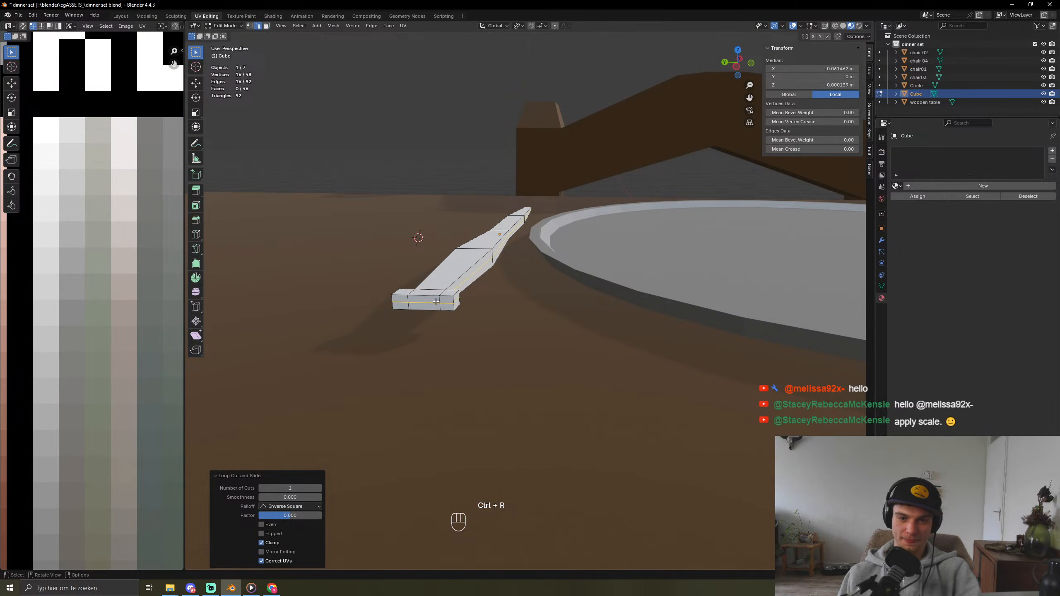
{"action": "key", "text": "3"}
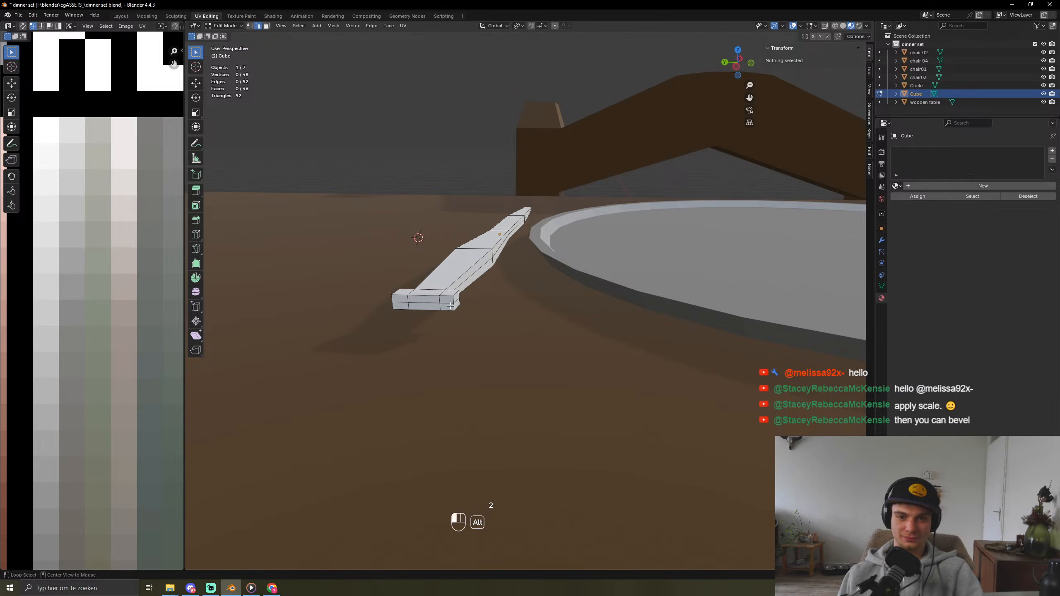
{"action": "left_click", "coordinate": [451, 308], "text": "alt"}
{"action": "middle_click_drag", "start_coordinate": [450, 307], "coordinate": [481, 319]}
{"action": "key", "text": "ctrl+b"}
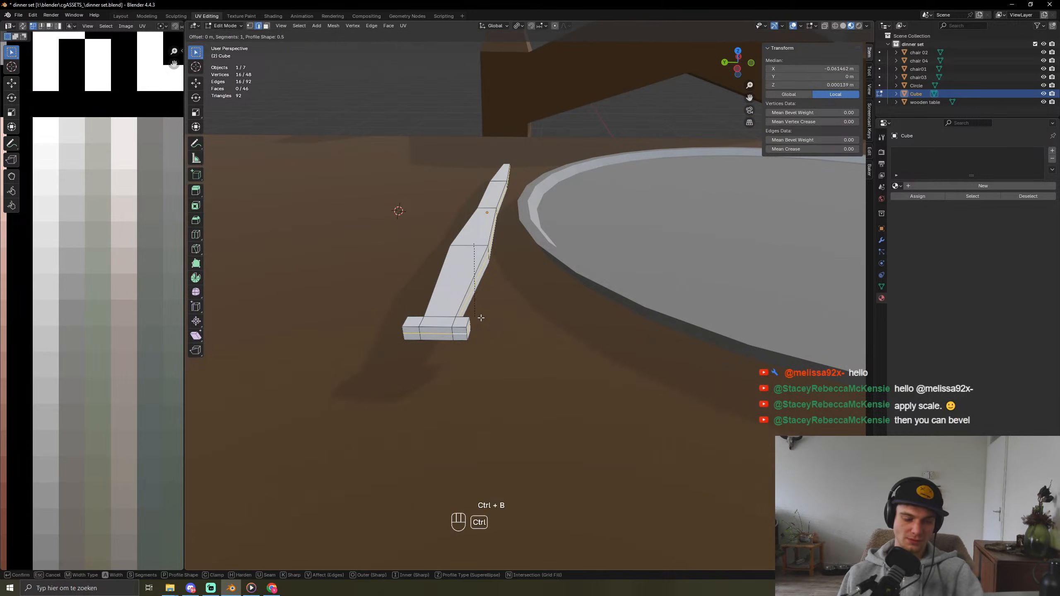
{"action": "right_click", "coordinate": [514, 305]}
{"action": "middle_click_drag", "start_coordinate": [489, 246], "coordinate": [656, 246]}
{"action": "scroll", "coordinate": [585, 293], "scroll_direction": "down", "scroll_amount": 3}
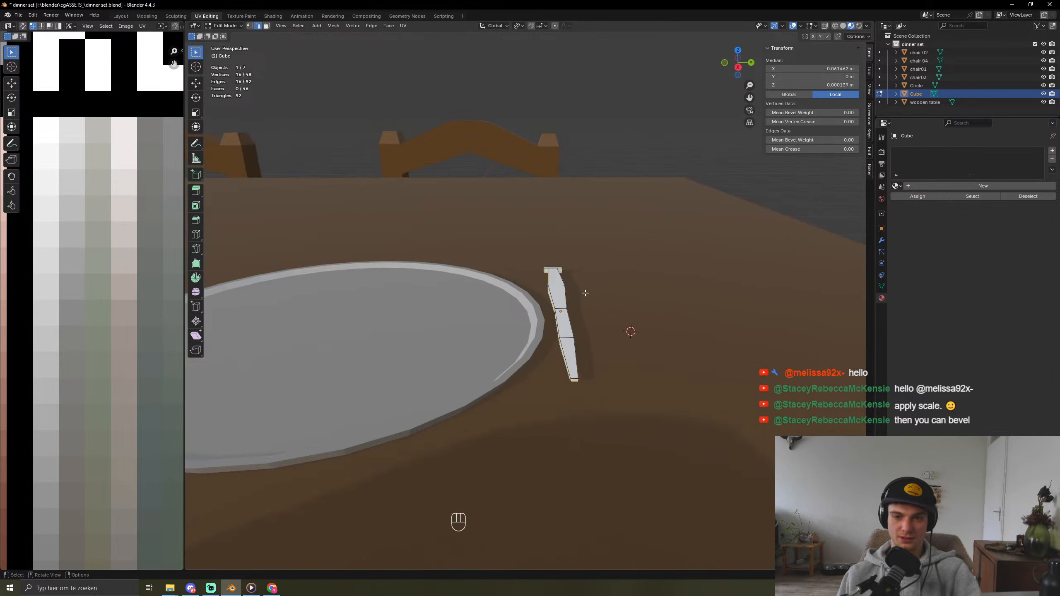
{"action": "key", "text": "ctrl+z"}
{"action": "key", "text": "ctrl+z"}
Step: Add three lengthwise loop cuts through the body and crossbar, one down the centre and one centred in each half
{"action": "middle_click_drag", "start_coordinate": [582, 292], "coordinate": [437, 336]}
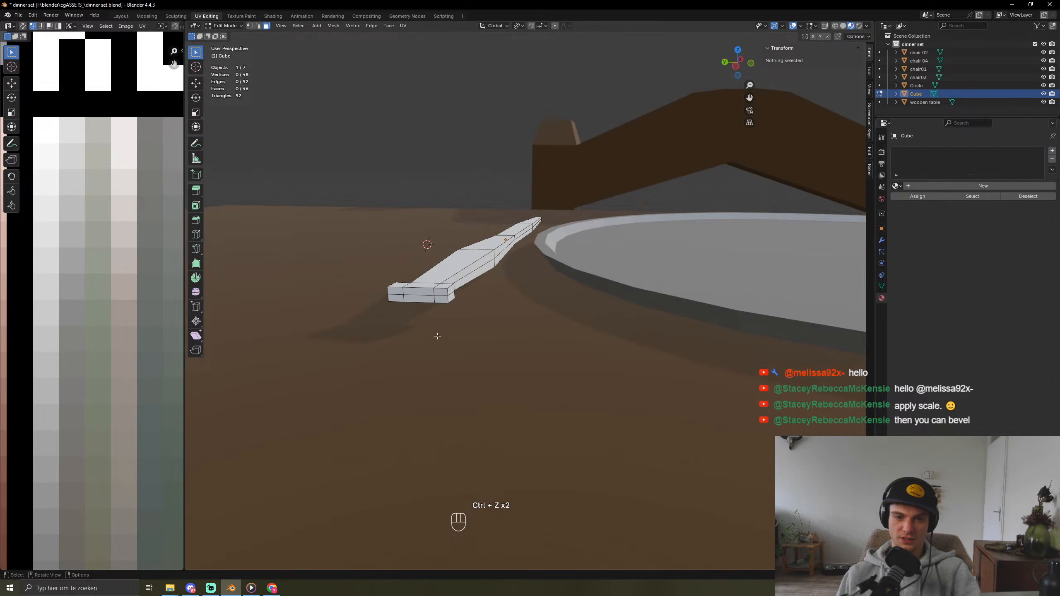
{"action": "key", "text": "ctrl+r"}
{"action": "left_click", "coordinate": [425, 299]}
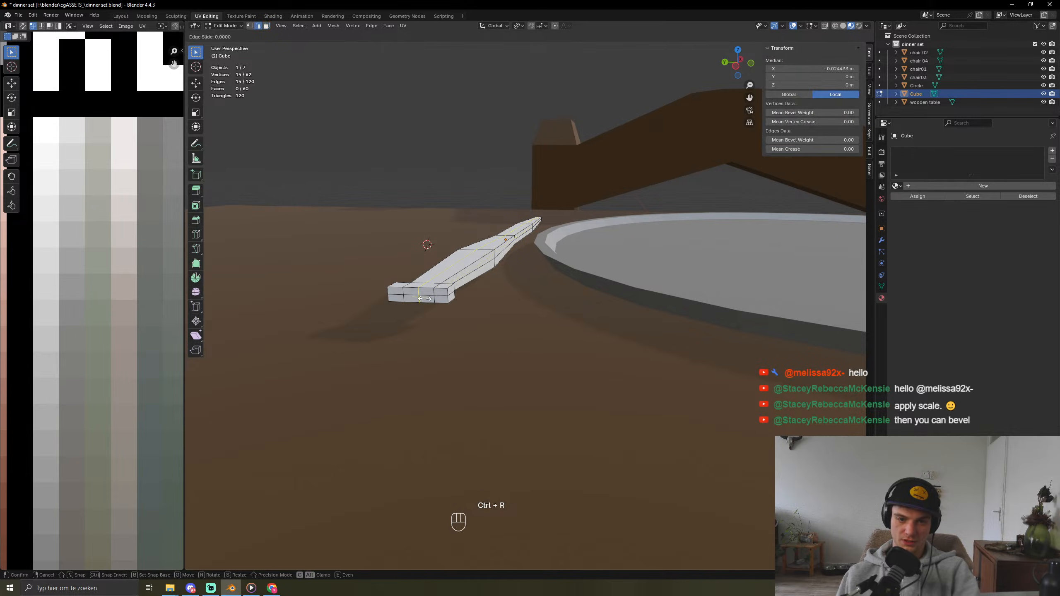
{"action": "right_click", "coordinate": [426, 299]}
{"action": "key", "text": "ctrl+r"}
{"action": "left_click", "coordinate": [426, 299]}
{"action": "right_click", "coordinate": [425, 298]}
{"action": "key", "text": "ctrl+r"}
{"action": "left_click", "coordinate": [412, 298]}
{"action": "right_click", "coordinate": [412, 299]}
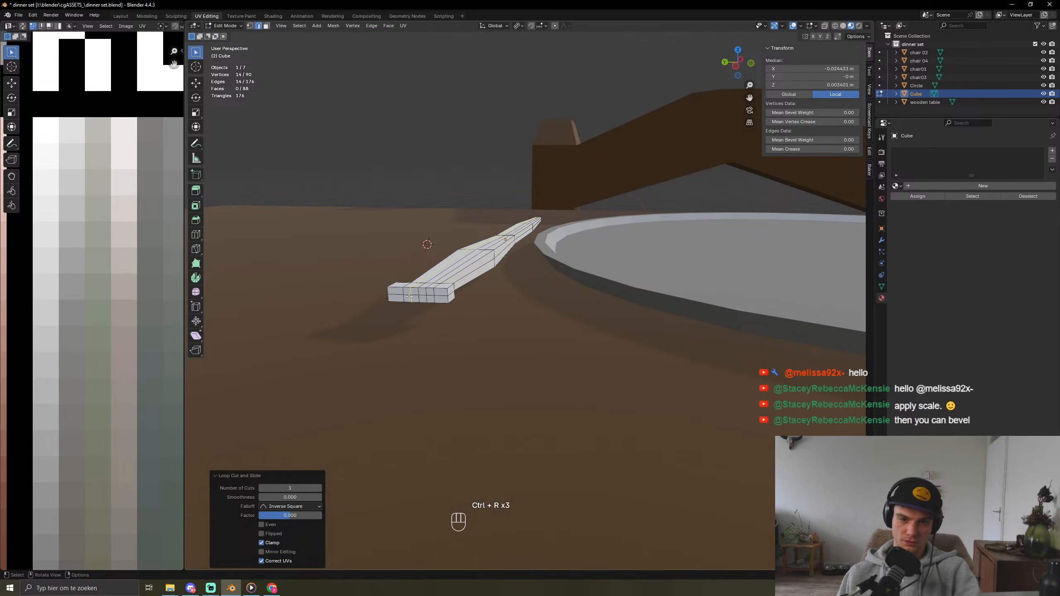
{"action": "middle_click_drag", "start_coordinate": [413, 302], "coordinate": [558, 321]}
{"action": "scroll", "coordinate": [431, 346], "scroll_direction": "up", "scroll_amount": 4}
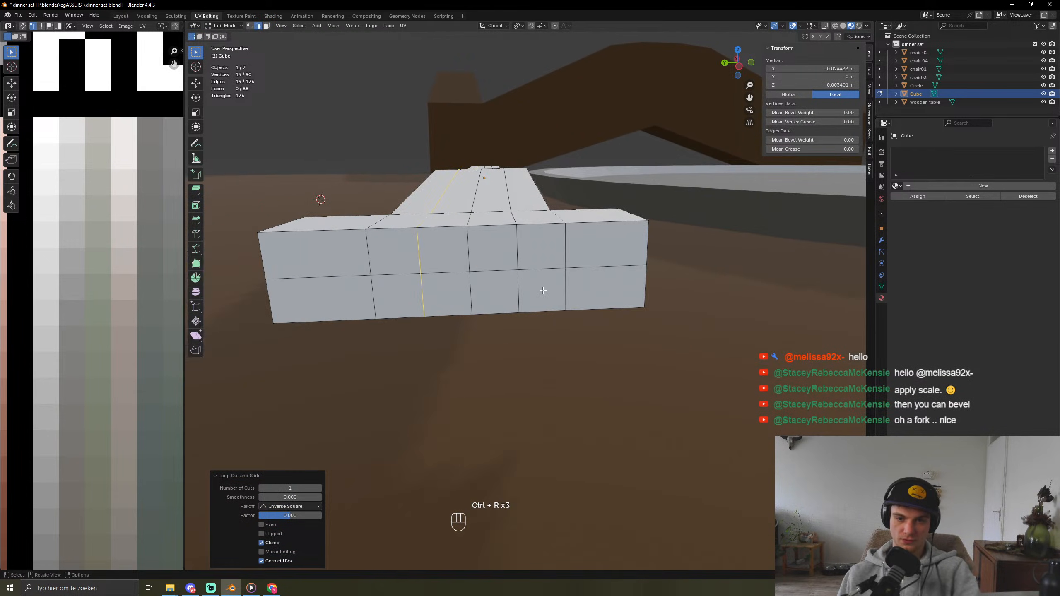
Step: Extrude the two outer and two central lower faces on the crossbar's end twice, about 0.017 m each time, to form three prongs
{"action": "left_click", "coordinate": [525, 307]}
{"action": "key", "text": "3"}
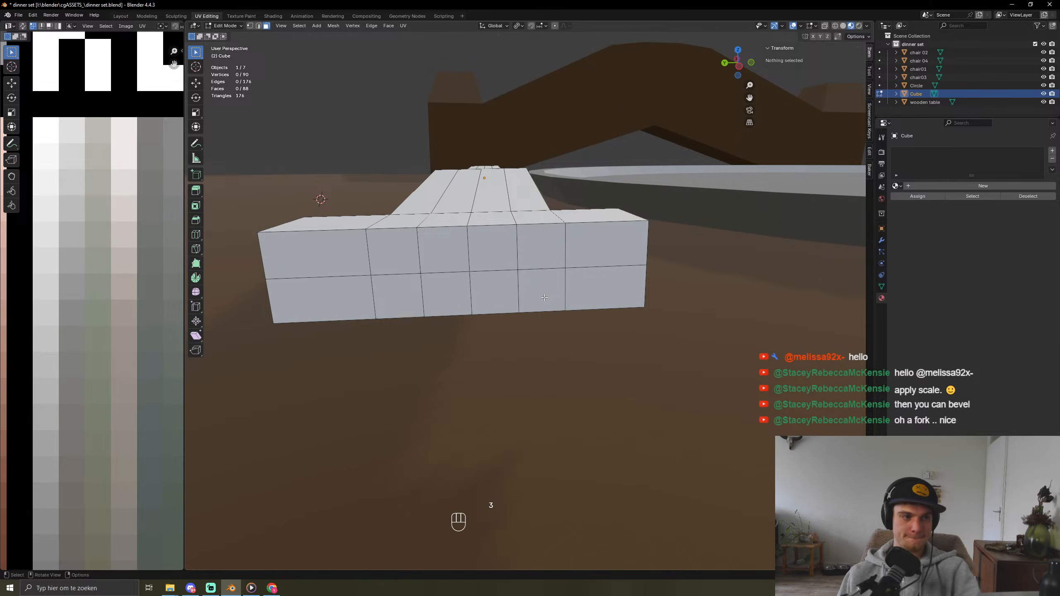
{"action": "left_click", "coordinate": [593, 290]}
{"action": "left_click", "coordinate": [376, 302], "text": "shift"}
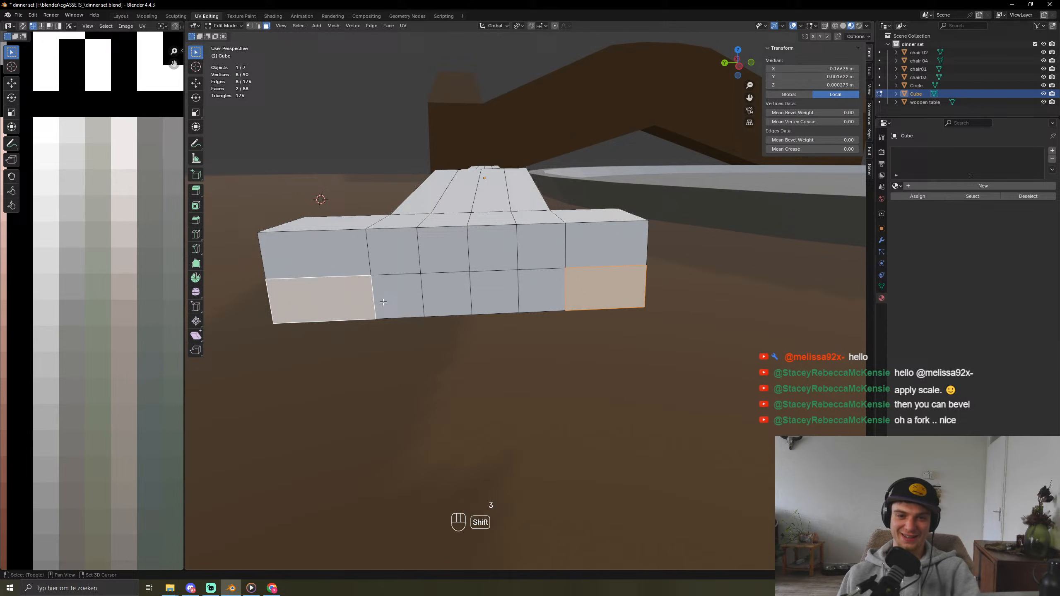
{"action": "left_click", "coordinate": [453, 299], "text": "shift"}
{"action": "left_click", "coordinate": [493, 296], "text": "shift"}
{"action": "middle_click_drag", "start_coordinate": [497, 295], "coordinate": [620, 362]}
{"action": "scroll", "coordinate": [620, 362], "scroll_direction": "down", "scroll_amount": 4}
{"action": "key", "text": "e"}
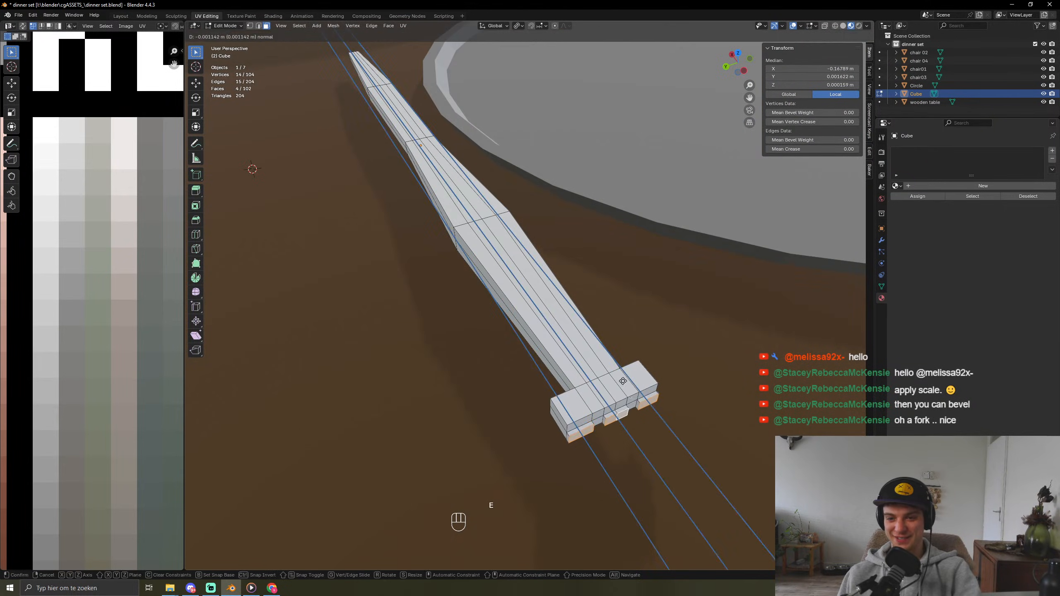
{"action": "left_click", "coordinate": [643, 414]}
{"action": "scroll", "coordinate": [643, 417], "scroll_direction": "down", "scroll_amount": 3}
{"action": "key", "text": "e"}
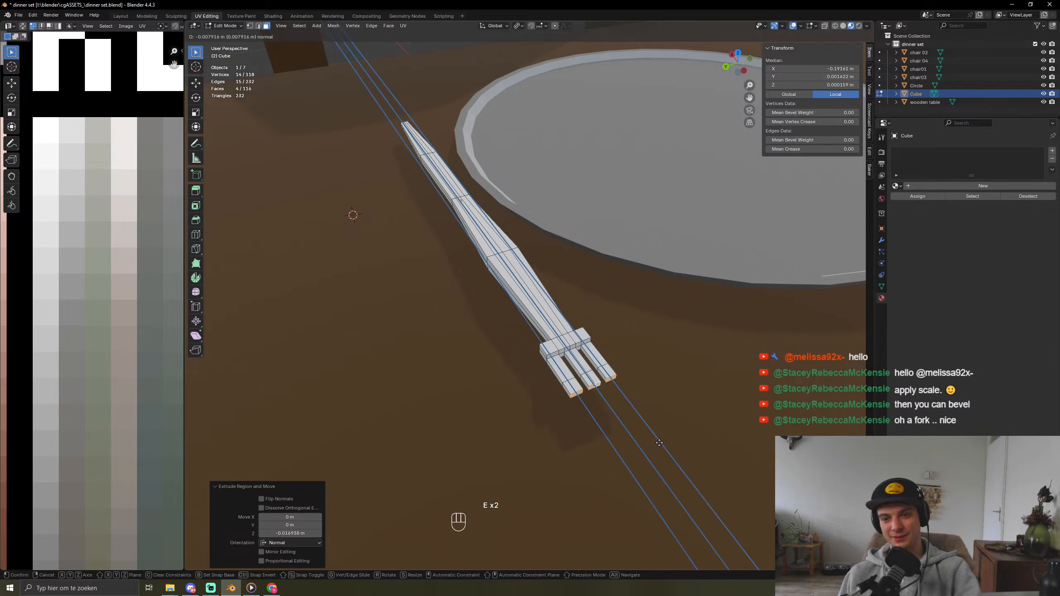
{"action": "left_click", "coordinate": [665, 453]}
Step: Raise the prong tips about 0.0024 m along Z and scale the tip faces smaller to taper the prongs
{"action": "key", "text": "g"}
{"action": "key", "text": "z"}
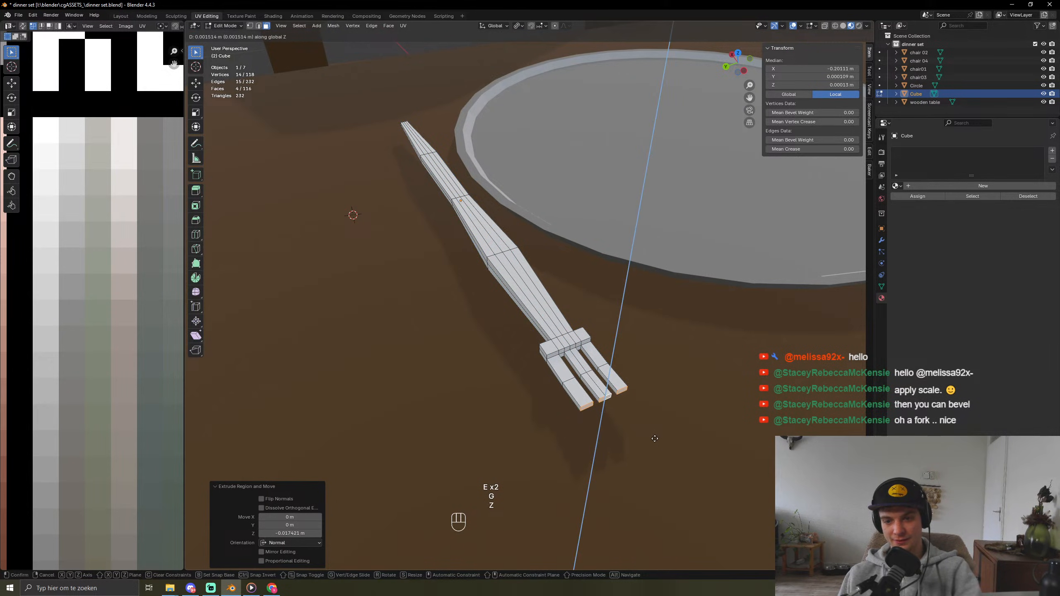
{"action": "left_click", "coordinate": [656, 438]}
{"action": "key", "text": "s"}
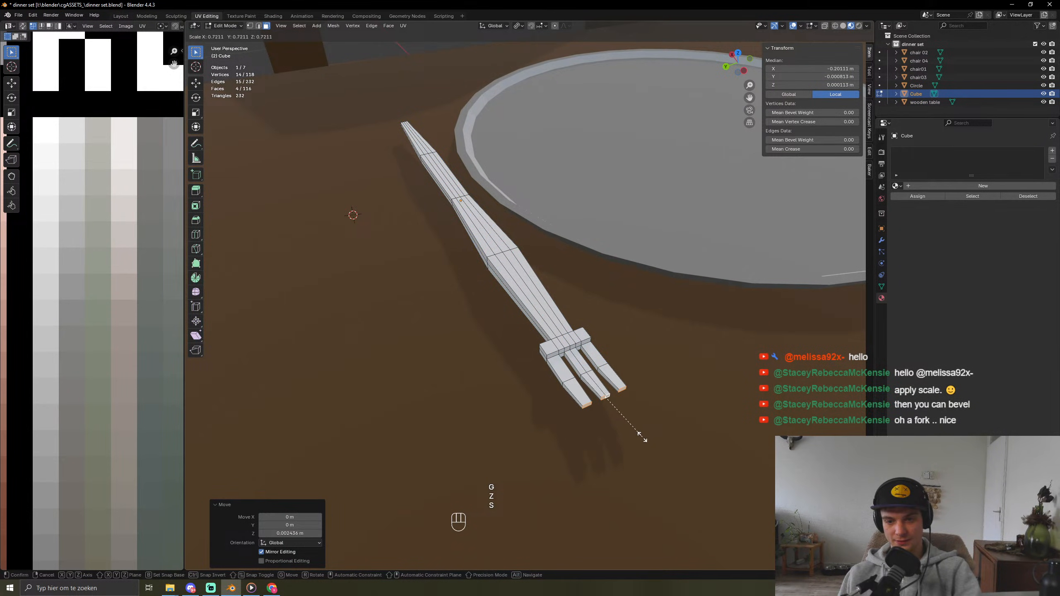
{"action": "left_click", "coordinate": [628, 420]}
{"action": "key", "text": "Tab"}
{"action": "scroll", "coordinate": [539, 444], "scroll_direction": "down", "scroll_amount": 2}
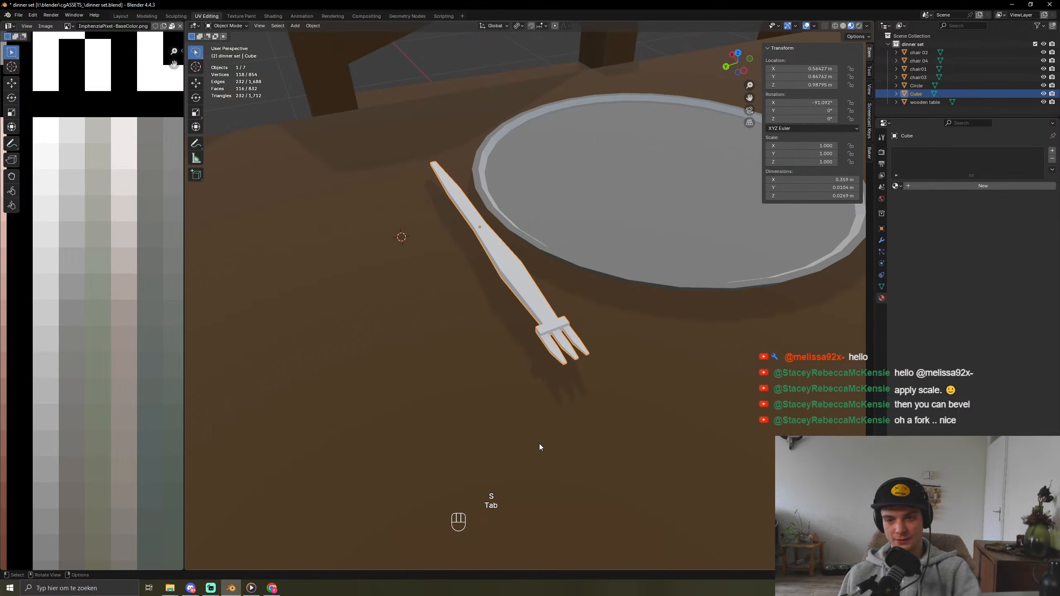
Step: Shorten the whole fork by scaling it to about 0.664 along X
{"action": "middle_click_drag", "start_coordinate": [539, 445], "coordinate": [576, 413]}
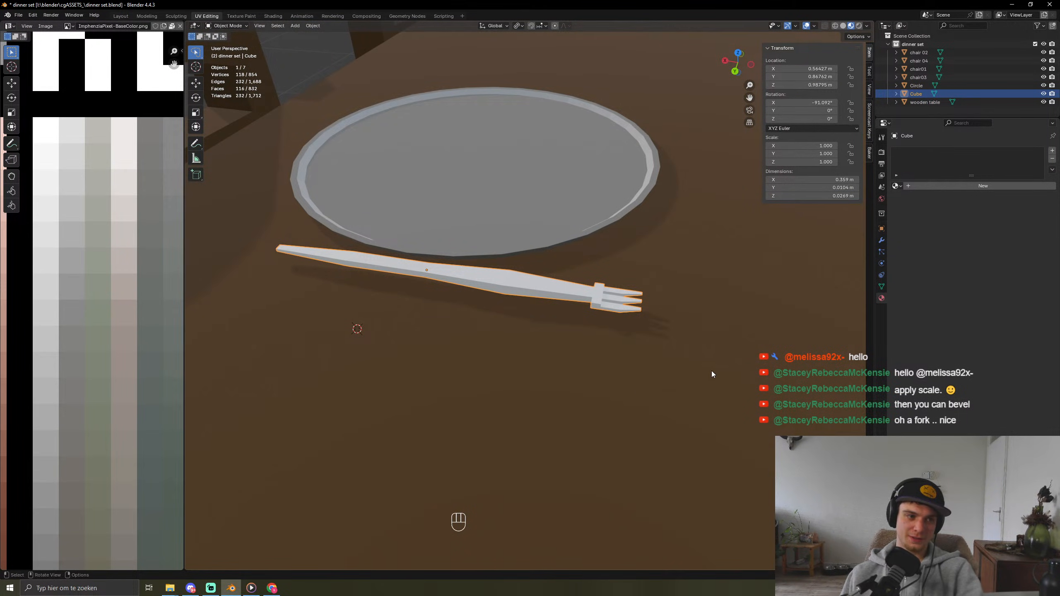
{"action": "middle_click_drag", "start_coordinate": [686, 380], "coordinate": [706, 394]}
{"action": "key", "text": "s"}
{"action": "key", "text": "x"}
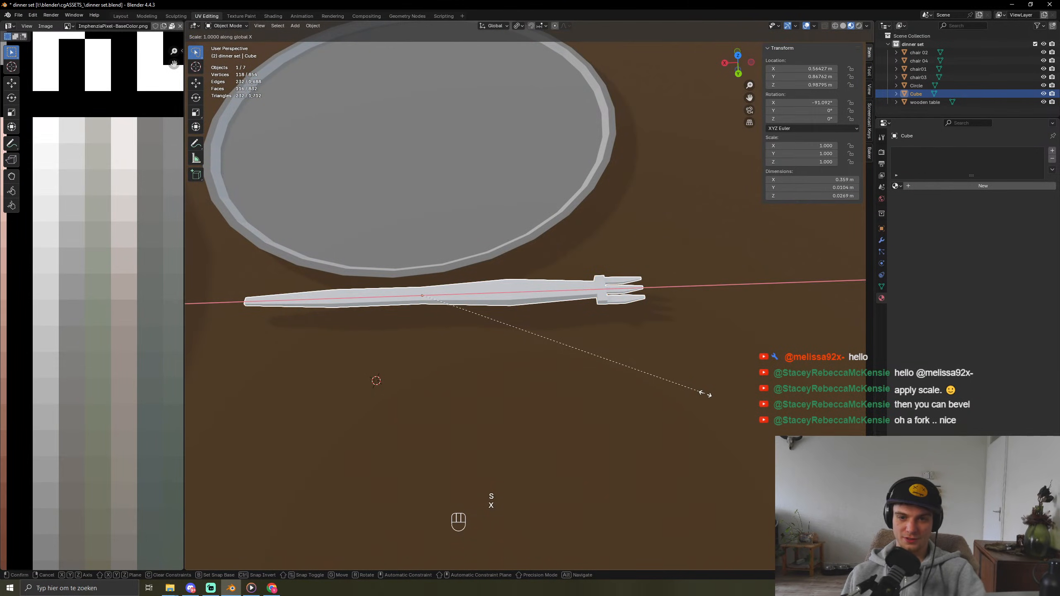
{"action": "left_click", "coordinate": [600, 385]}
Step: Move the fork about 0.029 m along X and about 0.052 m along Y beside the plate
{"action": "key", "text": "g"}
{"action": "key", "text": "x"}
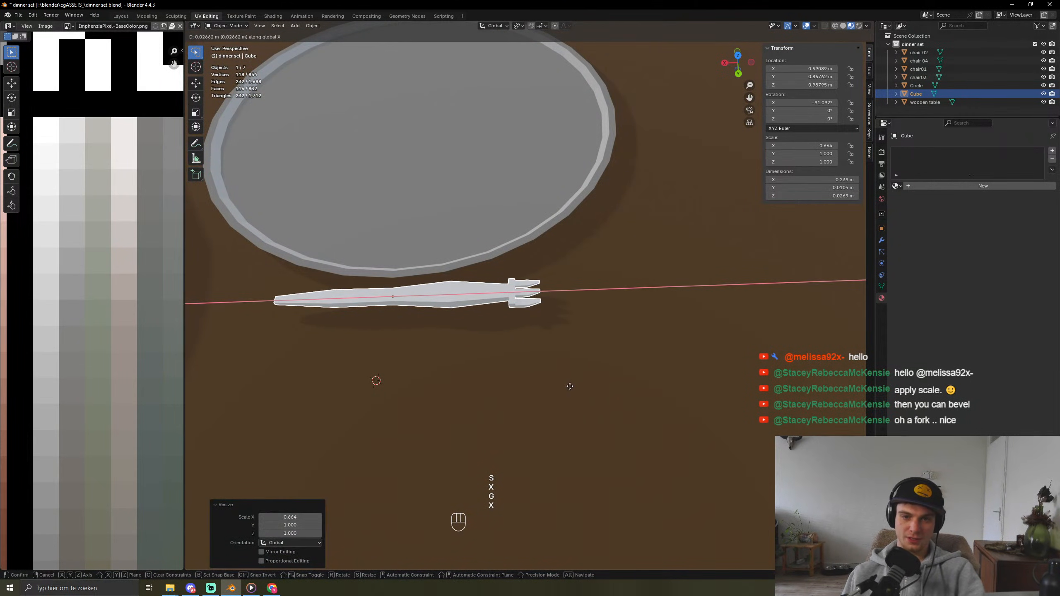
{"action": "left_click", "coordinate": [564, 403]}
{"action": "key", "text": "g"}
{"action": "key", "text": "y"}
{"action": "left_click", "coordinate": [560, 416]}
Step: Select the crossbar and prongs in wireframe from above and scale them along Y until the fork head is about 0.068 m wide
{"action": "key", "text": "Tab"}
{"action": "middle_click_drag", "start_coordinate": [560, 416], "coordinate": [398, 295]}
{"action": "key", "text": "Tab"}
{"action": "scroll", "coordinate": [610, 447], "scroll_direction": "up", "scroll_amount": 6}
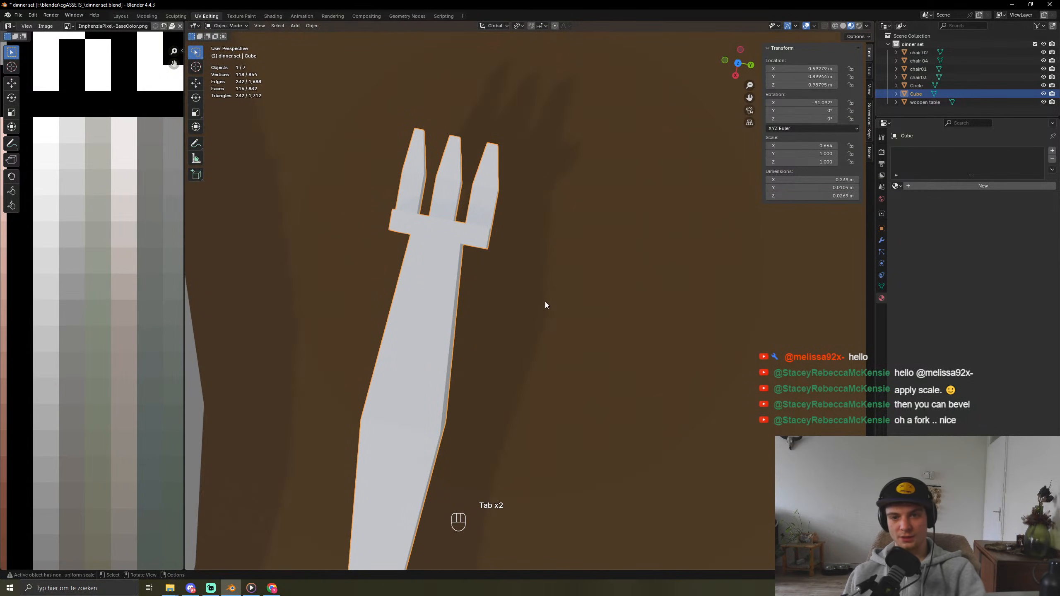
{"action": "key", "text": "Tab"}
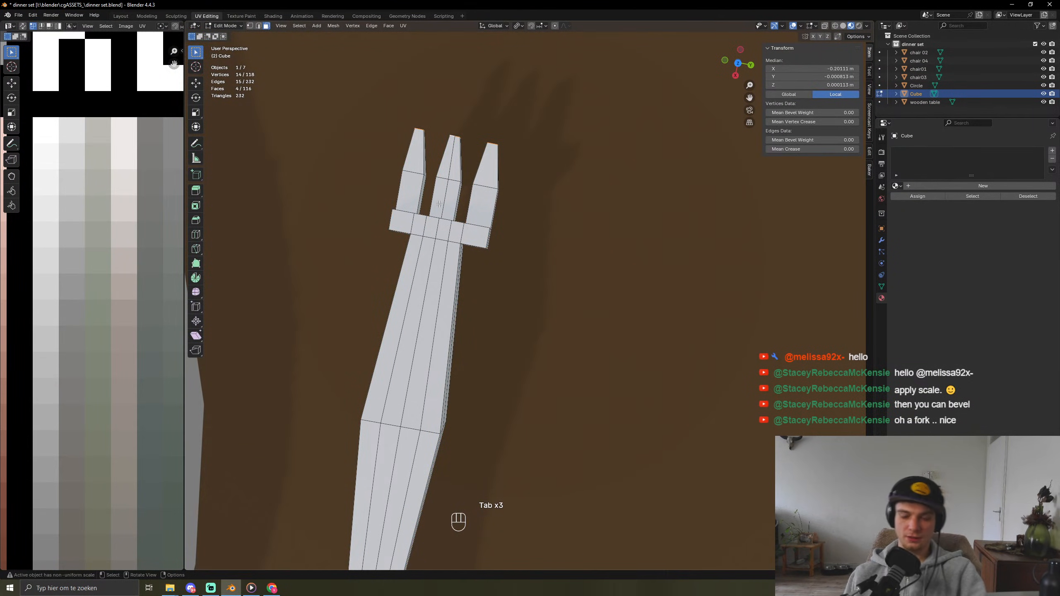
{"action": "key", "text": "KP_7"}
{"action": "key", "text": "1"}
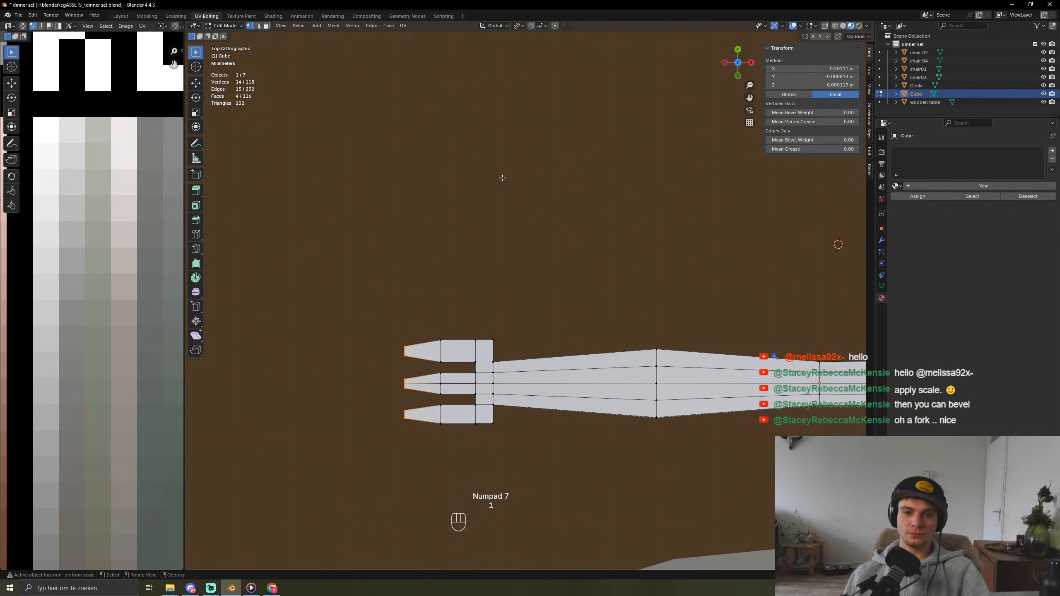
{"action": "key", "text": "z"}
{"action": "key", "text": "shift+z"}
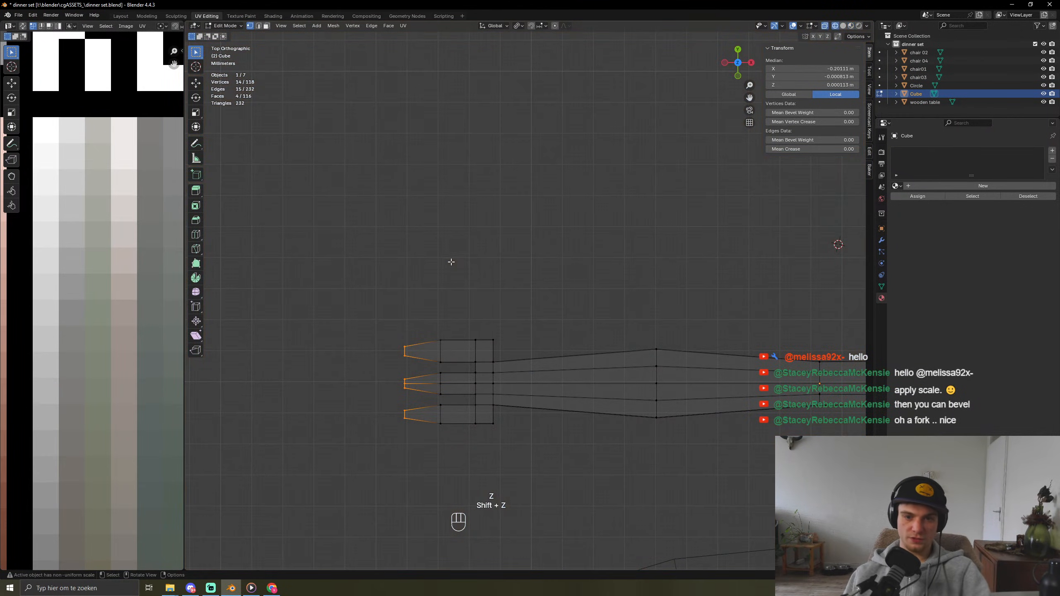
{"action": "left_click_drag", "start_coordinate": [346, 287], "coordinate": [532, 495]}
{"action": "key", "text": "s"}
{"action": "key", "text": "x"}
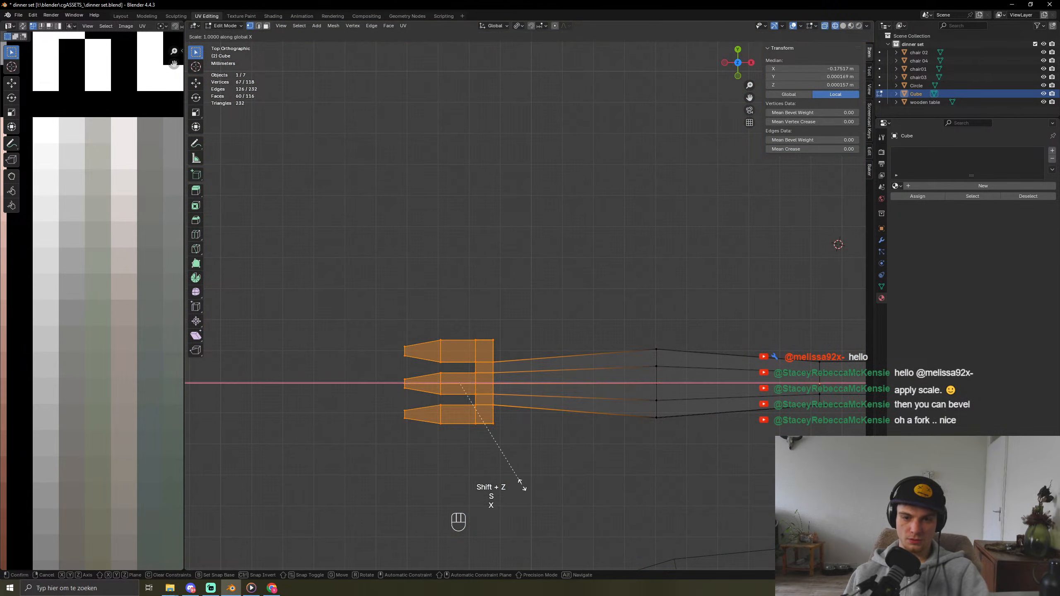
{"action": "key", "text": "z"}
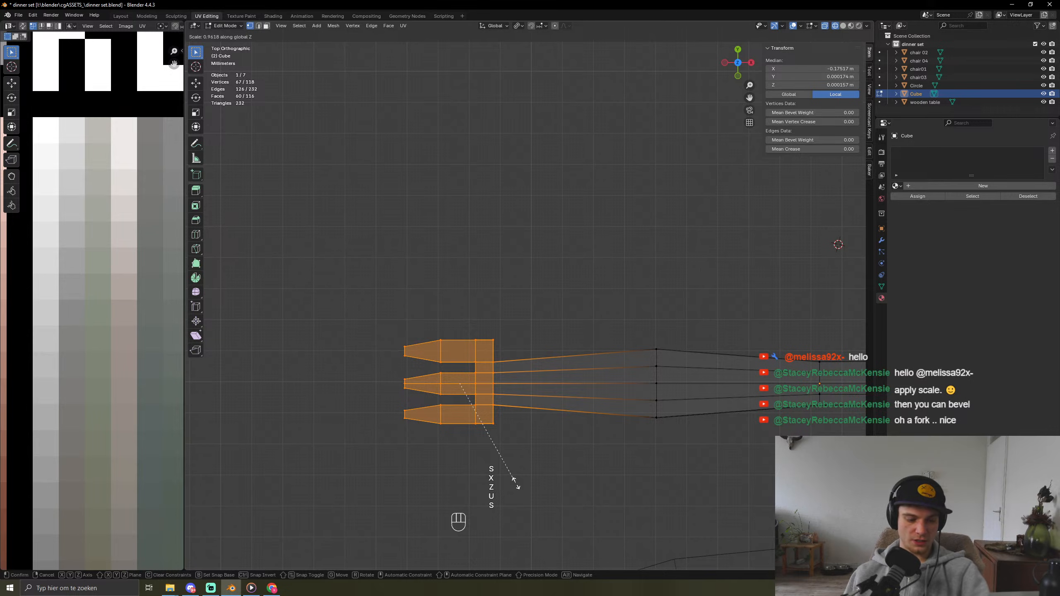
{"action": "key", "text": "y"}
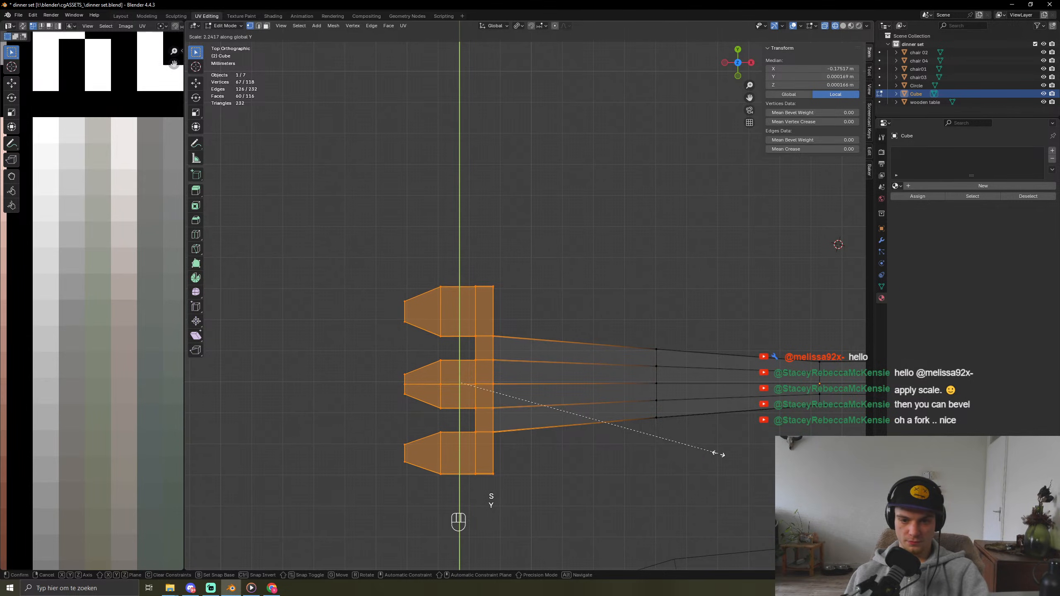
{"action": "left_click", "coordinate": [730, 451]}
{"action": "key", "text": "Tab"}
{"action": "middle_click_drag", "start_coordinate": [544, 443], "coordinate": [633, 393]}
{"action": "key", "text": "shift+z"}
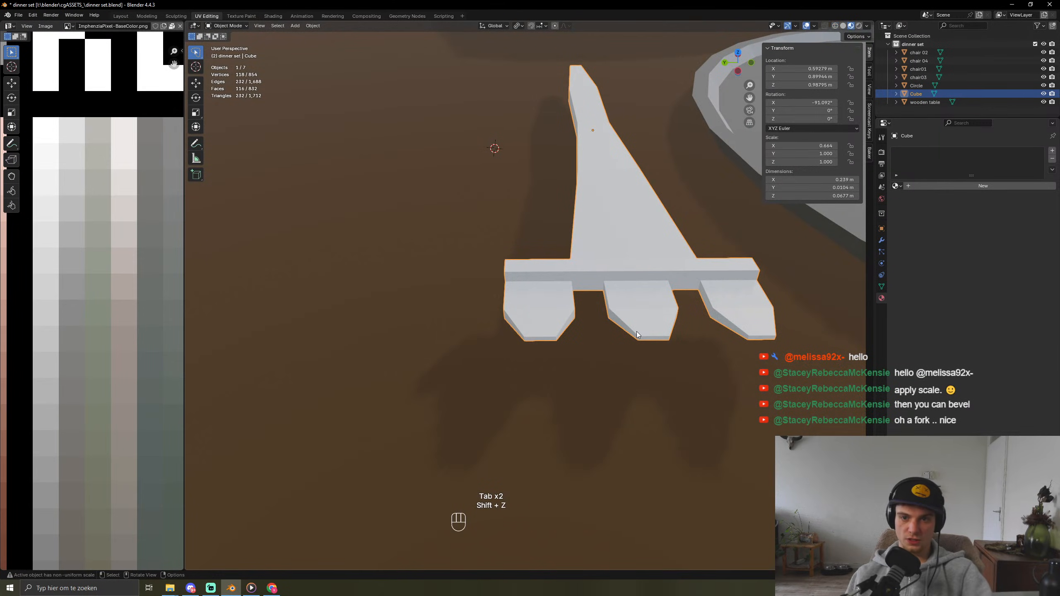
Step: Extrude the two gap faces between the prongs twice, the second time by about 0.013 m, and scale their tips narrower
{"action": "key", "text": "Tab"}
{"action": "key", "text": "3"}
{"action": "left_click", "coordinate": [590, 286]}
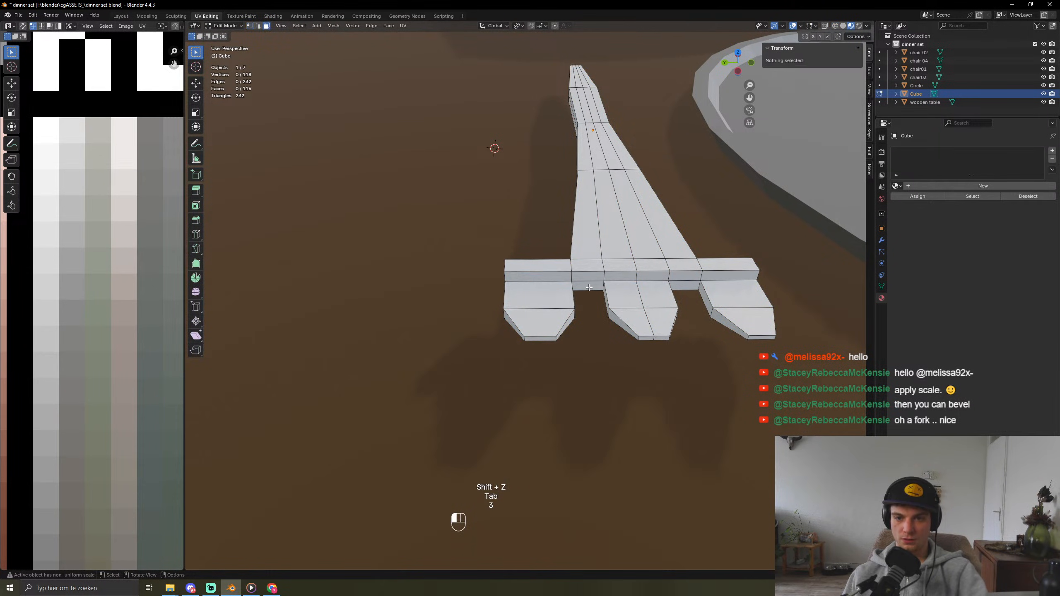
{"action": "left_click", "coordinate": [683, 286], "text": "shift"}
{"action": "key", "text": "e"}
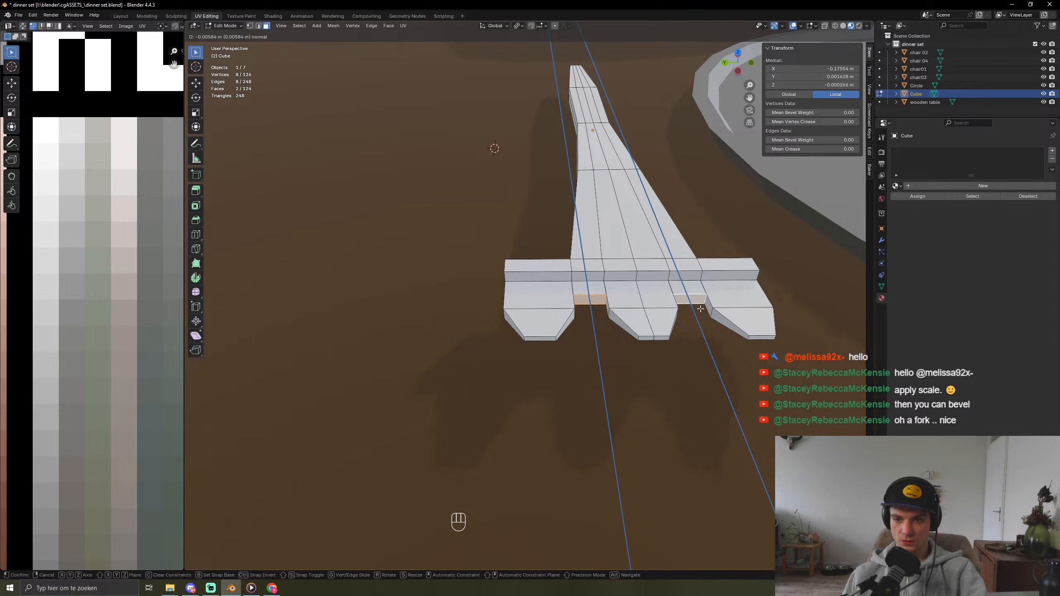
{"action": "left_click", "coordinate": [699, 328]}
{"action": "key", "text": "e"}
{"action": "key", "text": "s"}
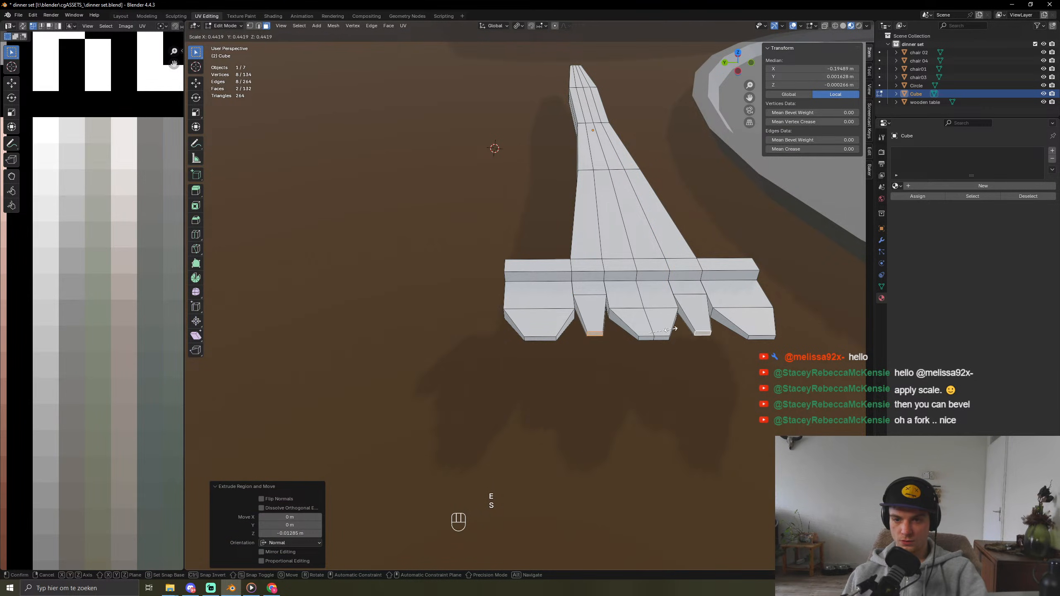
{"action": "left_click", "coordinate": [623, 362]}
{"action": "key", "text": "Tab"}
{"action": "key", "text": "Tab"}
{"action": "middle_click_drag", "start_coordinate": [623, 359], "coordinate": [652, 354]}
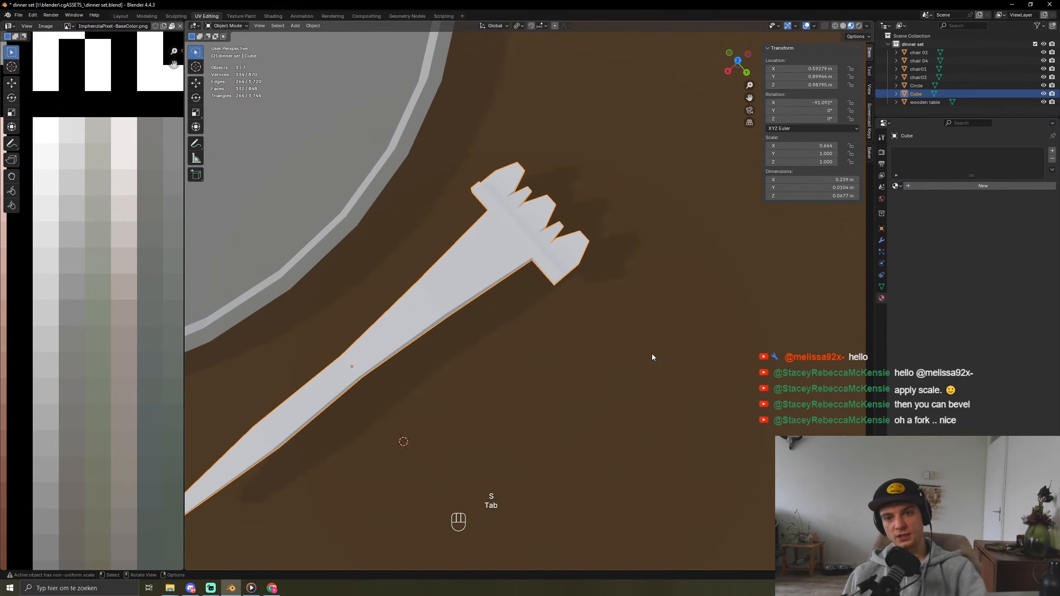
Step: Undo the prong extrusions, the fork head widening and the fork's scaling and moves, back to the plain crossbar
{"action": "key", "text": "ctrl+z"}
{"action": "key", "text": "ctrl+z"}
{"action": "key", "text": "ctrl+z"}
{"action": "key", "text": "ctrl+z"}
{"action": "key", "text": "ctrl+z"}
{"action": "key", "text": "ctrl+z"}
{"action": "key", "text": "ctrl+z"}
{"action": "key", "text": "ctrl+z"}
{"action": "key", "text": "ctrl+z"}
{"action": "key", "text": "ctrl+z"}
{"action": "key", "text": "ctrl+z"}
{"action": "key", "text": "ctrl+z"}
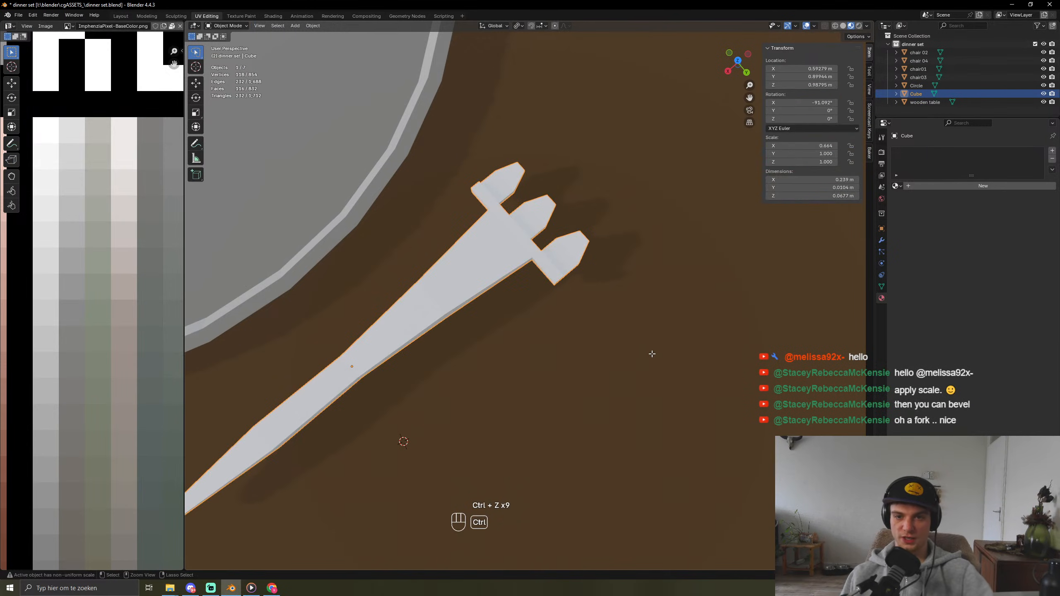
{"action": "key", "text": "ctrl+z"}
{"action": "key", "text": "ctrl+z"}
{"action": "key", "text": "ctrl+z"}
{"action": "key", "text": "ctrl+z"}
{"action": "key", "text": "ctrl+z"}
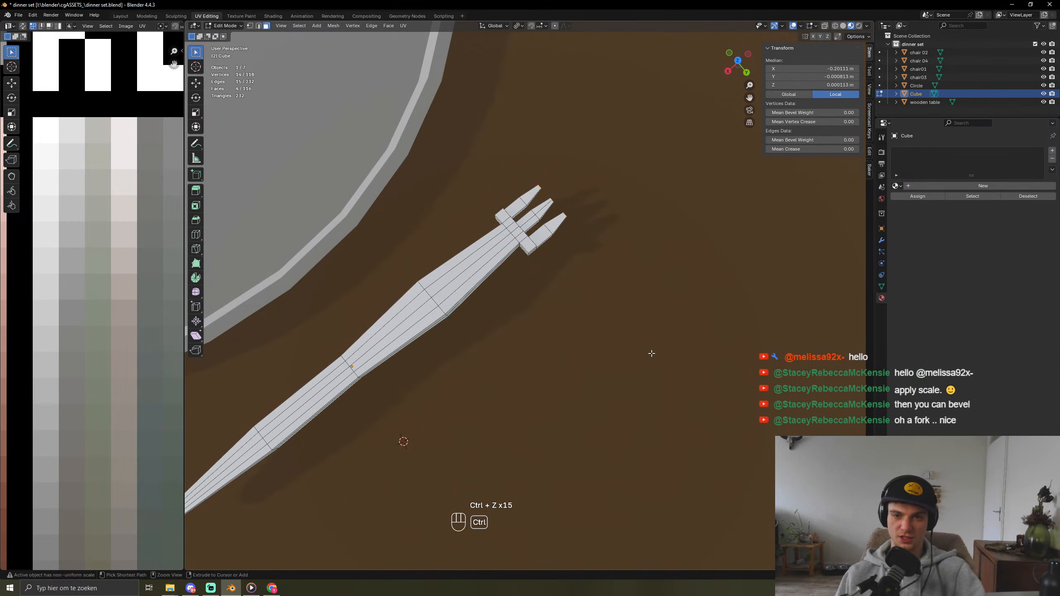
{"action": "key", "text": "ctrl+z"}
{"action": "key", "text": "ctrl+z"}
{"action": "key", "text": "ctrl+z"}
{"action": "key", "text": "ctrl+z"}
{"action": "key", "text": "ctrl+z"}
{"action": "key", "text": "ctrl+z"}
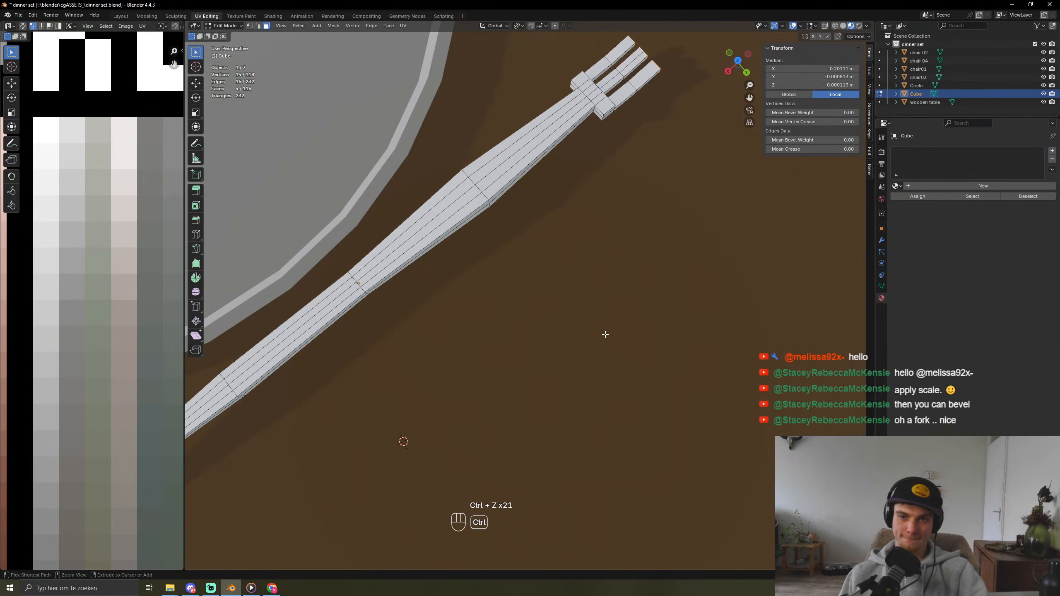
Step: Extrude the entire lower row of faces on the crossbar's end outward by about 0.02 m
{"action": "middle_click_drag", "start_coordinate": [605, 335], "coordinate": [584, 247]}
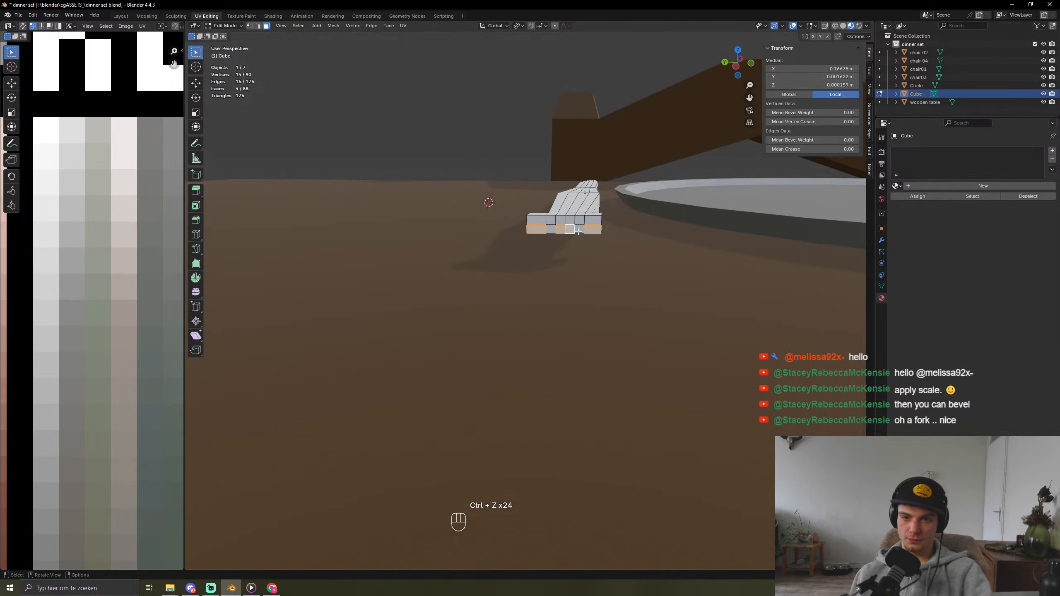
{"action": "left_click", "coordinate": [579, 231]}
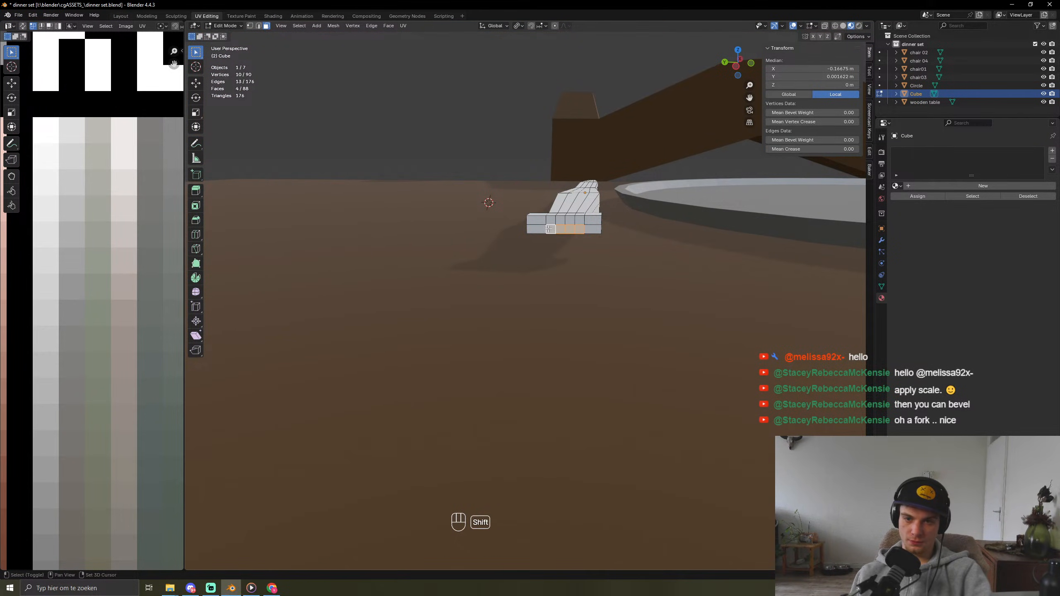
{"action": "middle_click_drag", "start_coordinate": [551, 253], "coordinate": [549, 287]}
{"action": "key", "text": "e"}
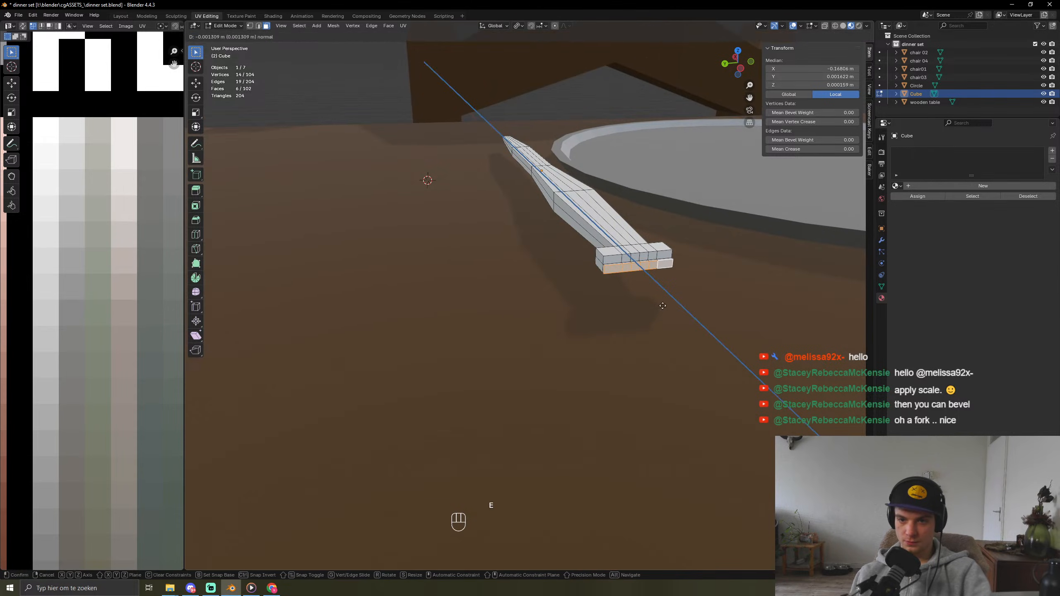
{"action": "left_click", "coordinate": [701, 341]}
{"action": "key", "text": "s"}
{"action": "right_click", "coordinate": [724, 351]}
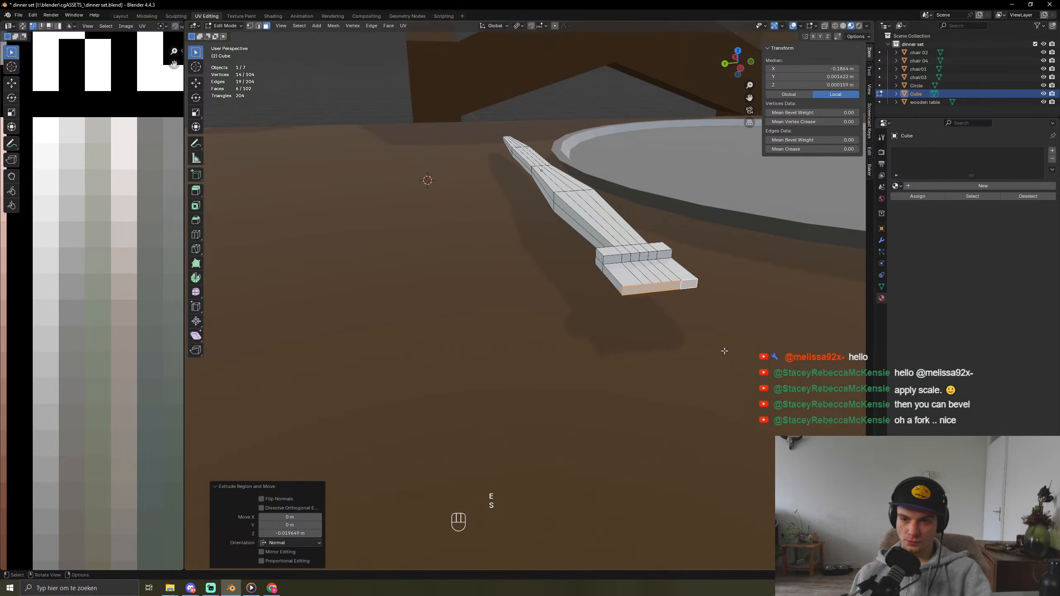
Step: Try to scale the six end faces of the extruded slab, checking the transform pivot point options between attempts
{"action": "left_click", "coordinate": [689, 283]}
{"action": "left_click", "coordinate": [673, 287], "text": "shift"}
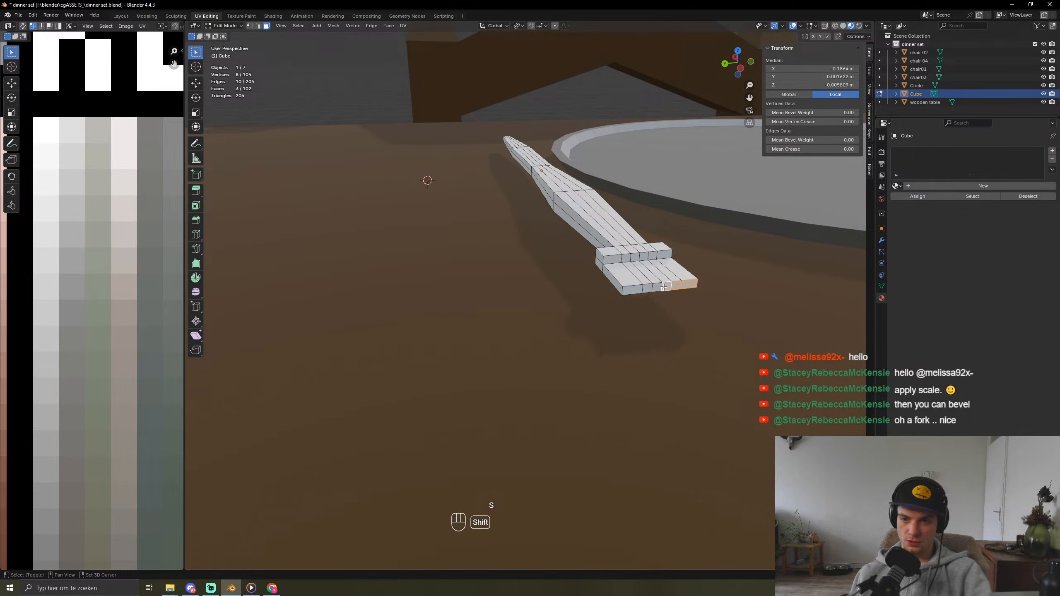
{"action": "left_click", "coordinate": [637, 288], "text": "shift"}
{"action": "key", "text": "s"}
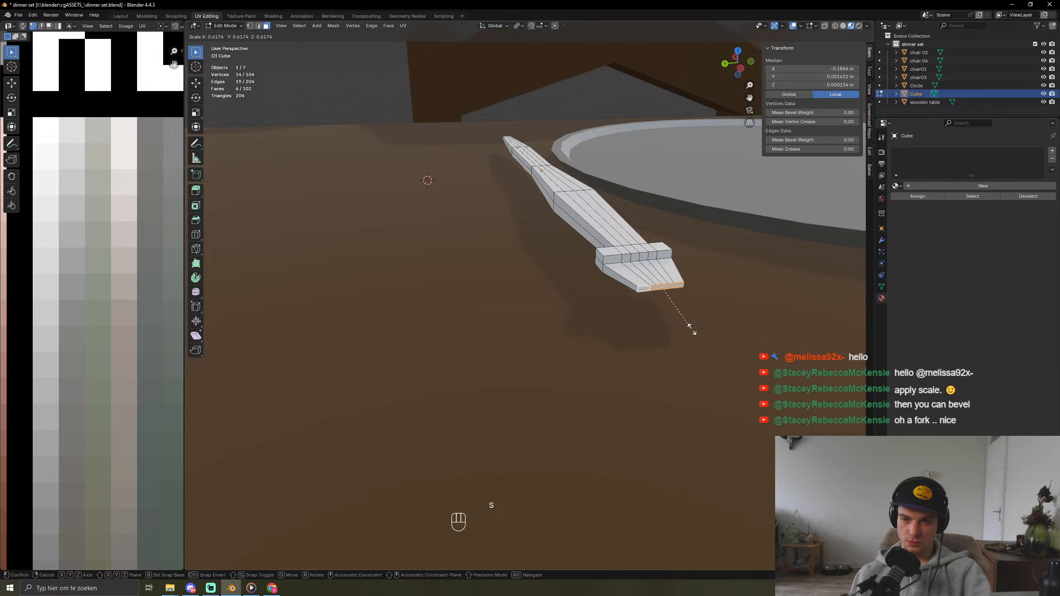
{"action": "right_click", "coordinate": [693, 330]}
{"action": "left_click", "coordinate": [517, 26]}
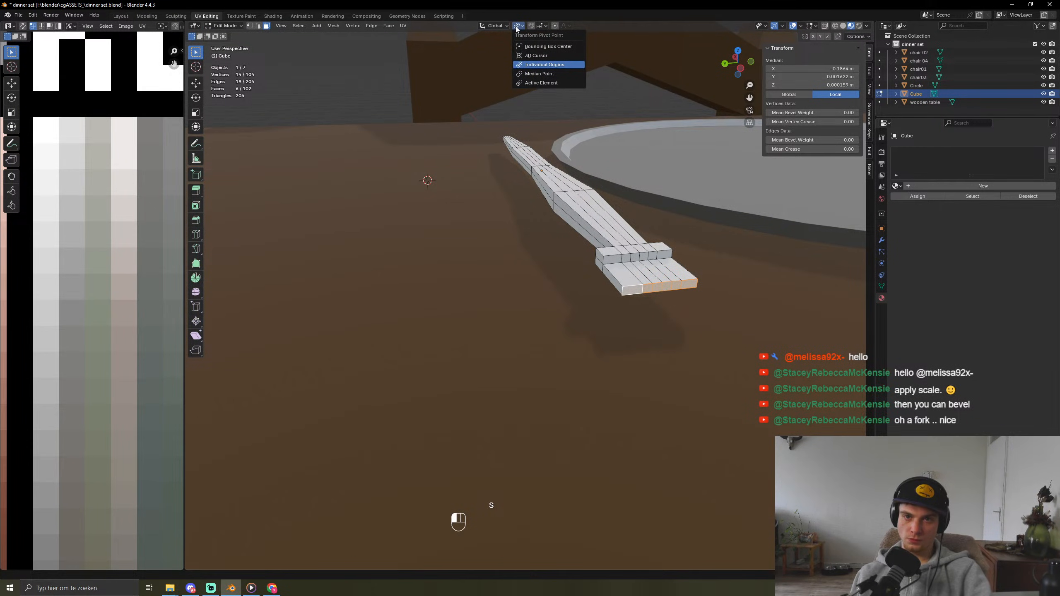
{"action": "middle_click_drag", "start_coordinate": [669, 288], "coordinate": [721, 286]}
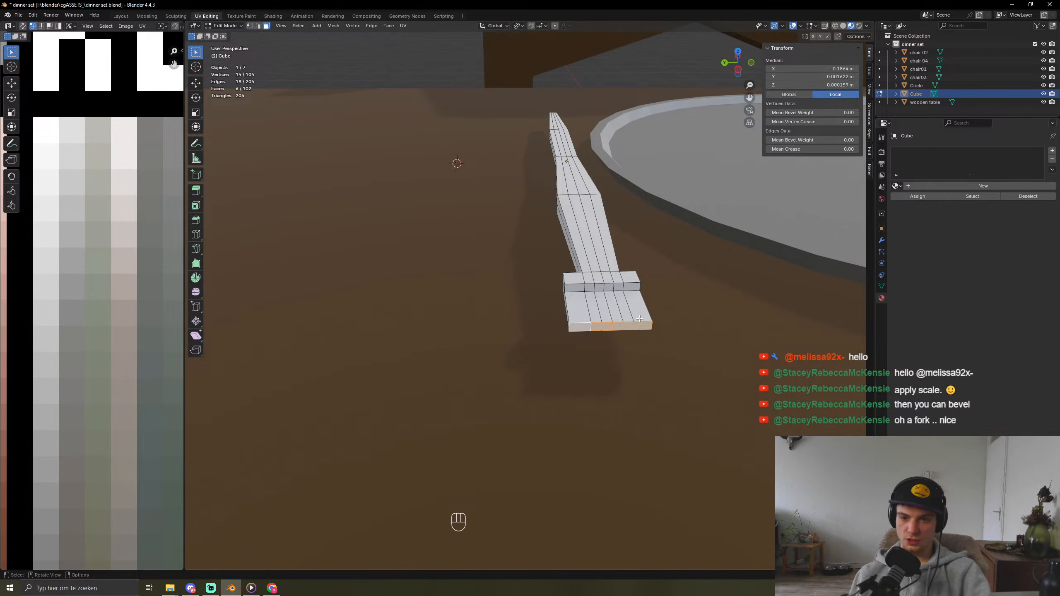
{"action": "key", "text": "s"}
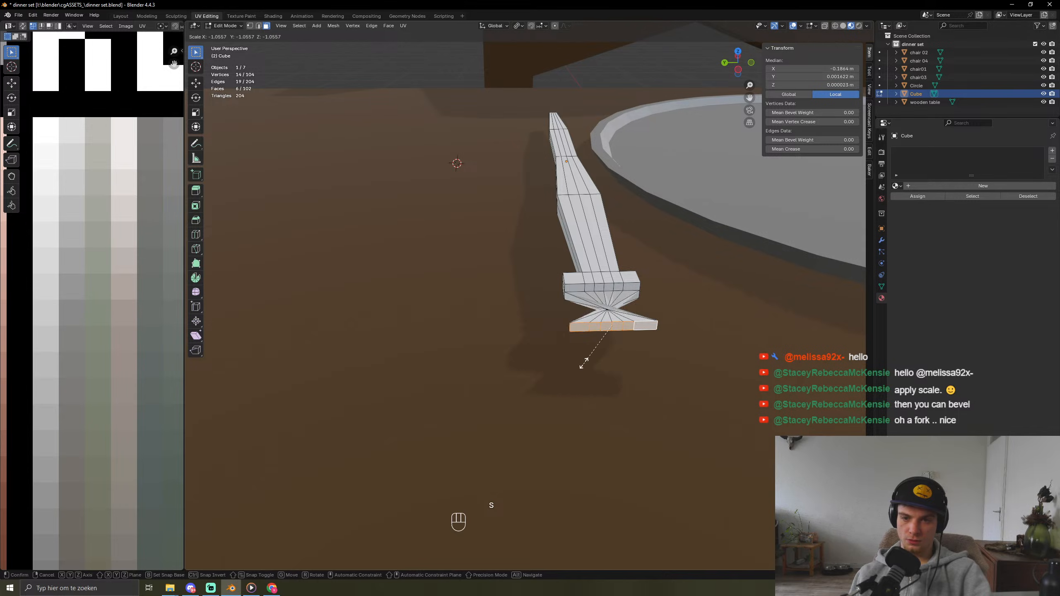
{"action": "left_click", "coordinate": [642, 370]}
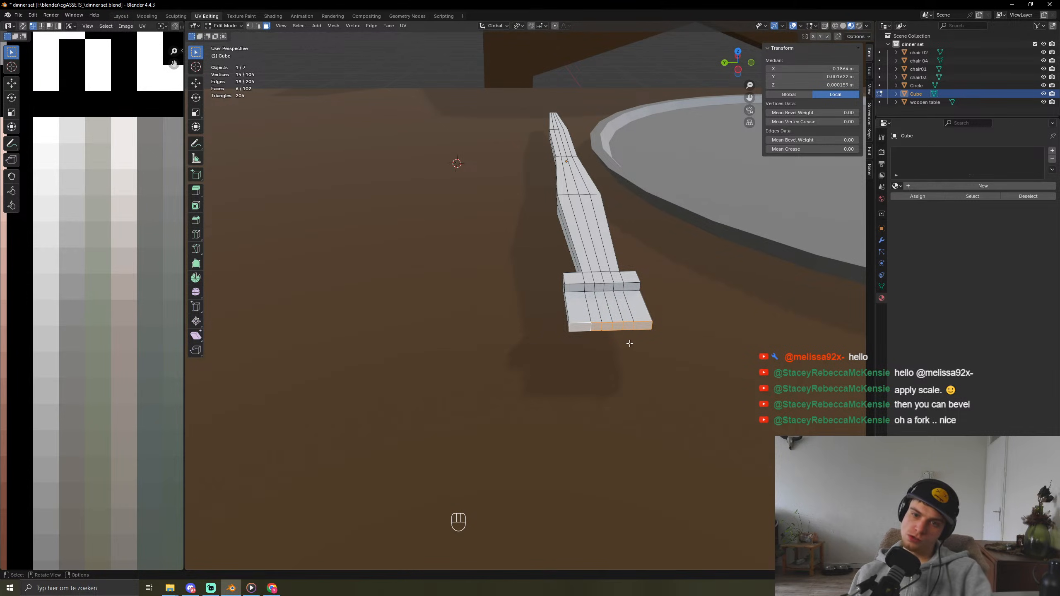
Step: Undo the slab extrusion, then extrude only the two outer lower faces of the crossbar's end by about 0.013 m
{"action": "key", "text": "ctrl+z"}
{"action": "key", "text": "ctrl+z"}
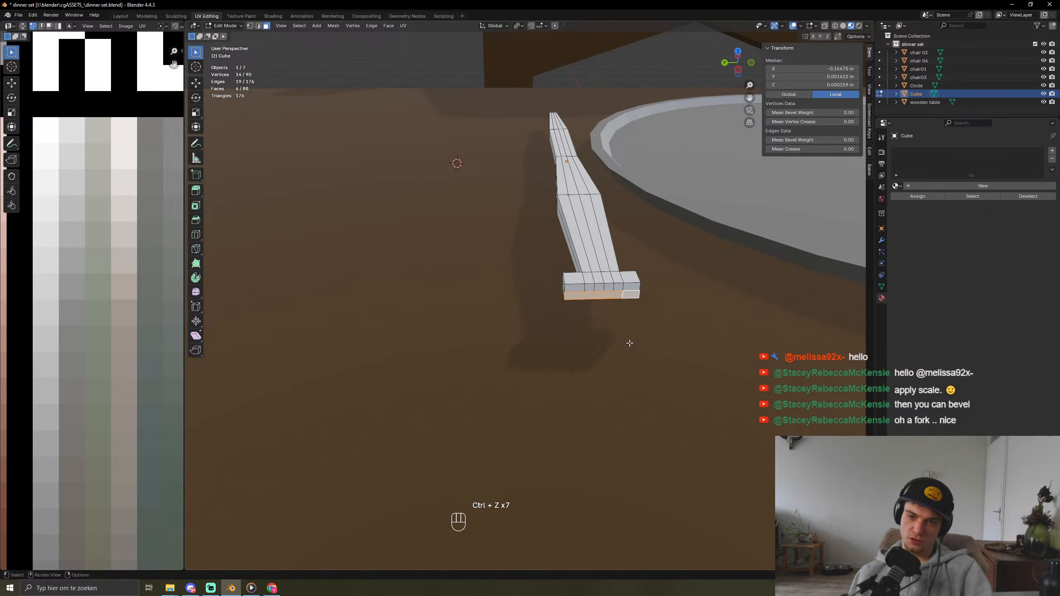
{"action": "left_click", "coordinate": [563, 301], "text": "shift"}
{"action": "key", "text": "e"}
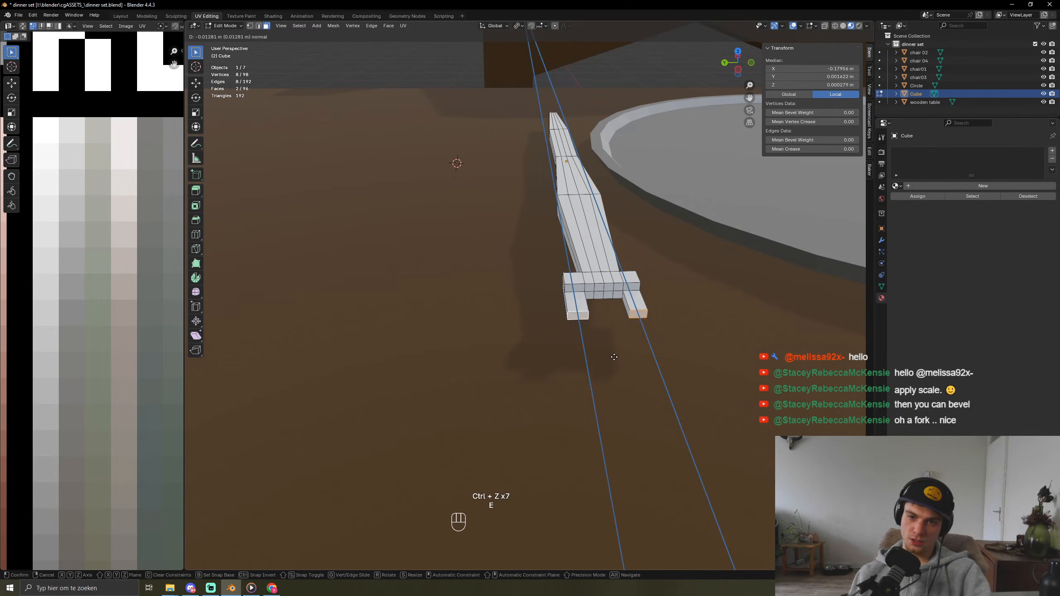
{"action": "left_click", "coordinate": [657, 382]}
Step: Extrude the four lower faces between the two outer prongs outward by about 0.005 m
{"action": "left_click", "coordinate": [616, 294]}
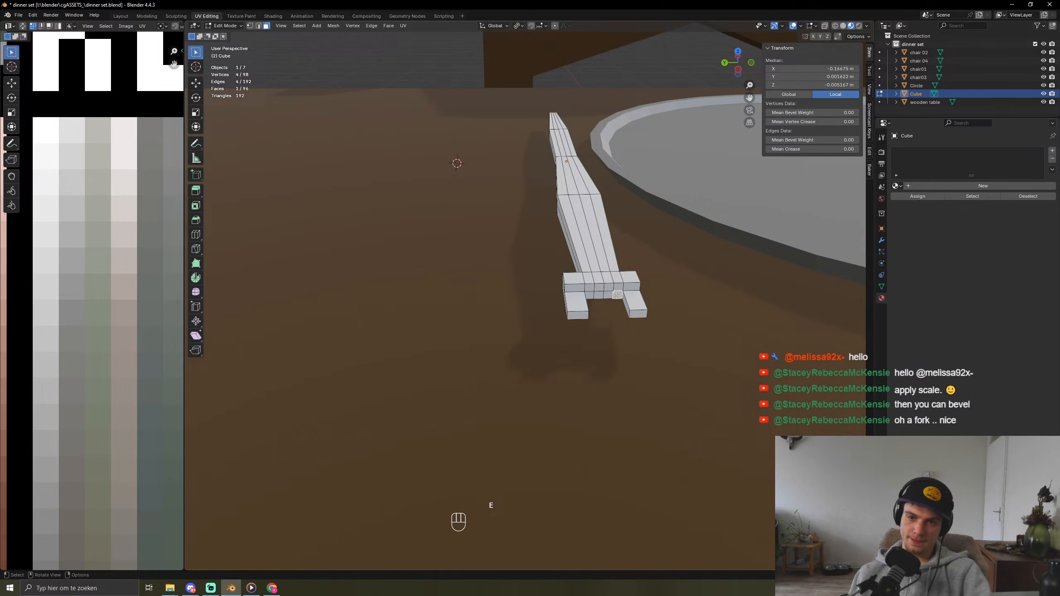
{"action": "key", "text": "e"}
{"action": "left_click", "coordinate": [608, 320]}
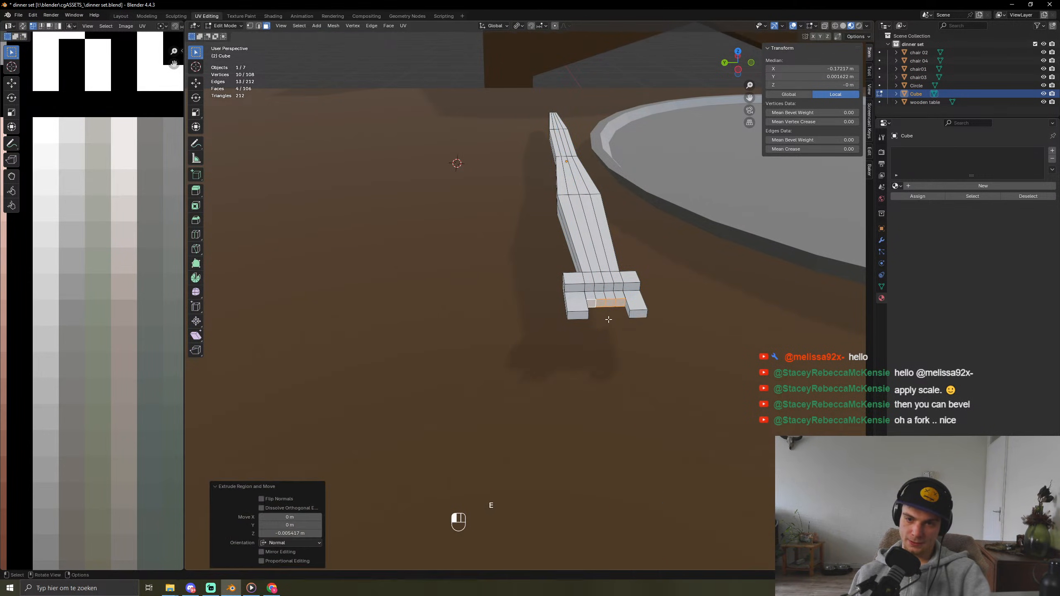
Step: Extrude the two outer prong ends together with the four middle faces by about 0.012 m
{"action": "left_click", "coordinate": [640, 316], "text": "shift"}
{"action": "key", "text": "e"}
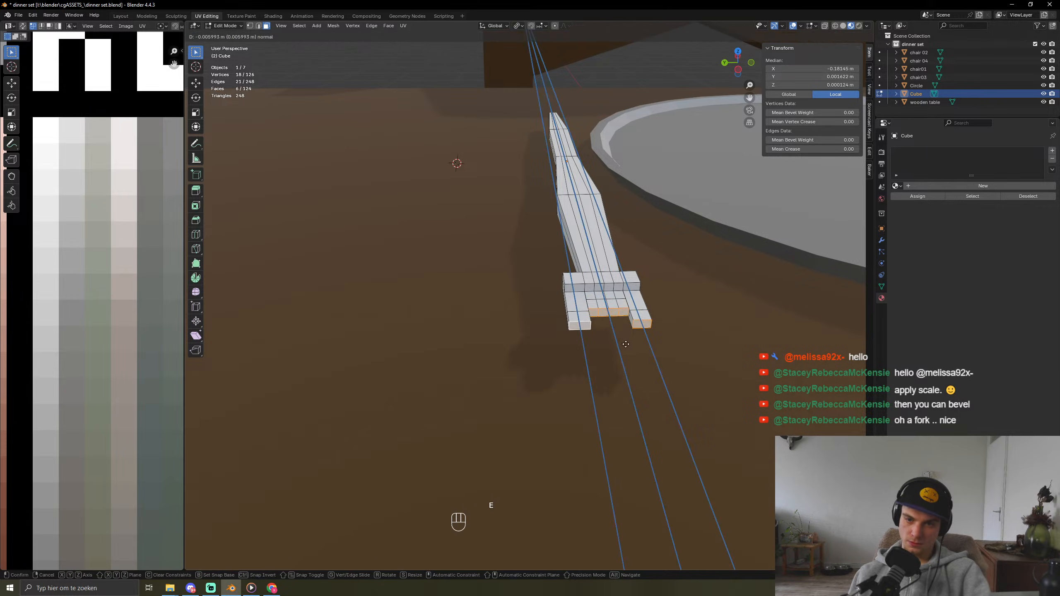
{"action": "left_click", "coordinate": [597, 320]}
{"action": "key", "text": "s"}
{"action": "right_click", "coordinate": [650, 369]}
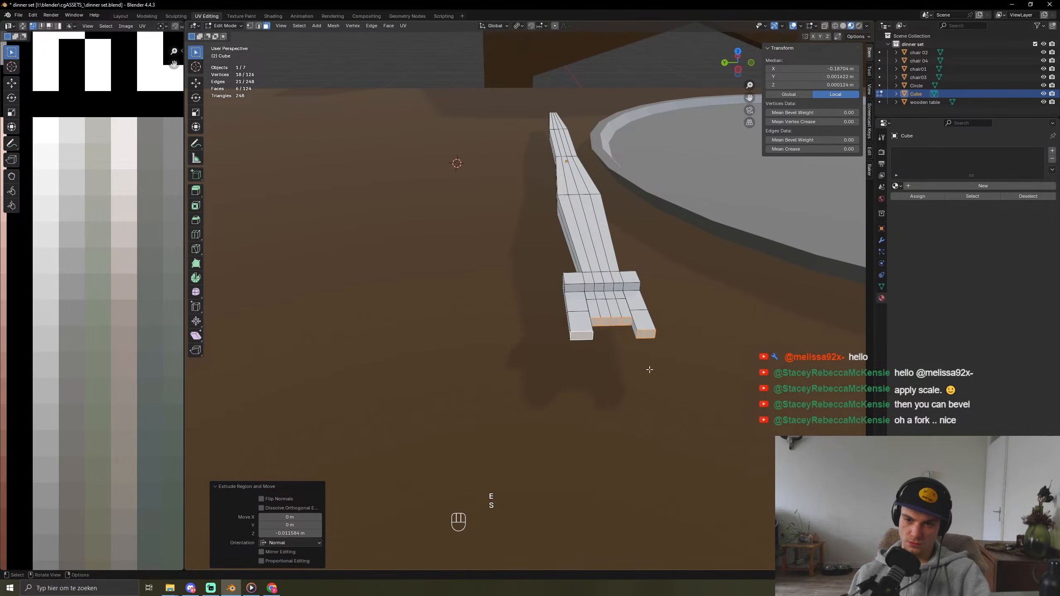
Step: Extrude the two centre faces by about 0.006 m and scale their tip to about 0.5
{"action": "left_click", "coordinate": [605, 324]}
{"action": "left_click", "coordinate": [619, 322], "text": "shift"}
{"action": "key", "text": "e"}
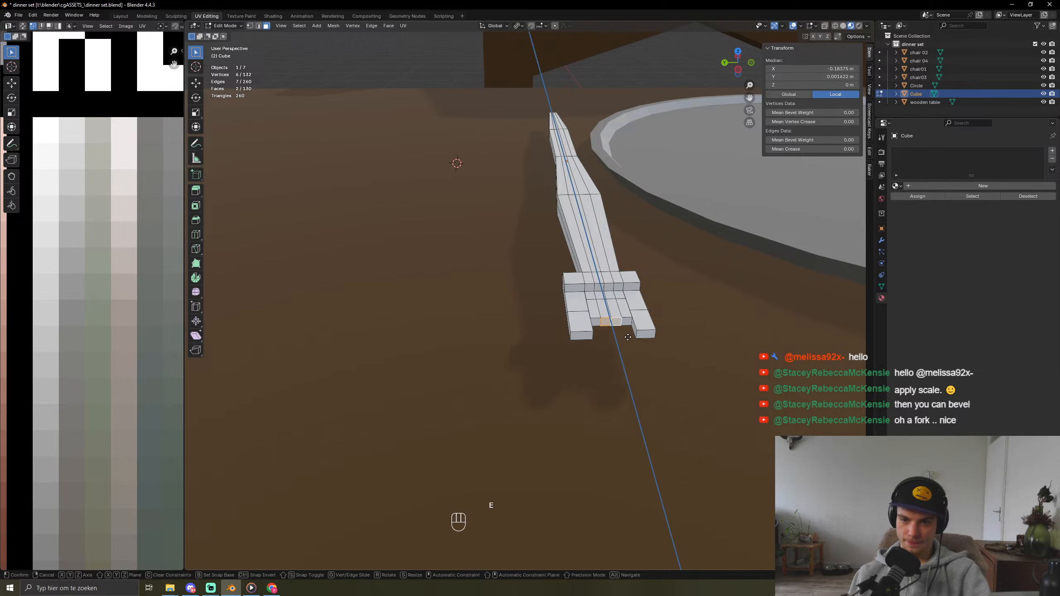
{"action": "left_click", "coordinate": [630, 347]}
{"action": "key", "text": "s"}
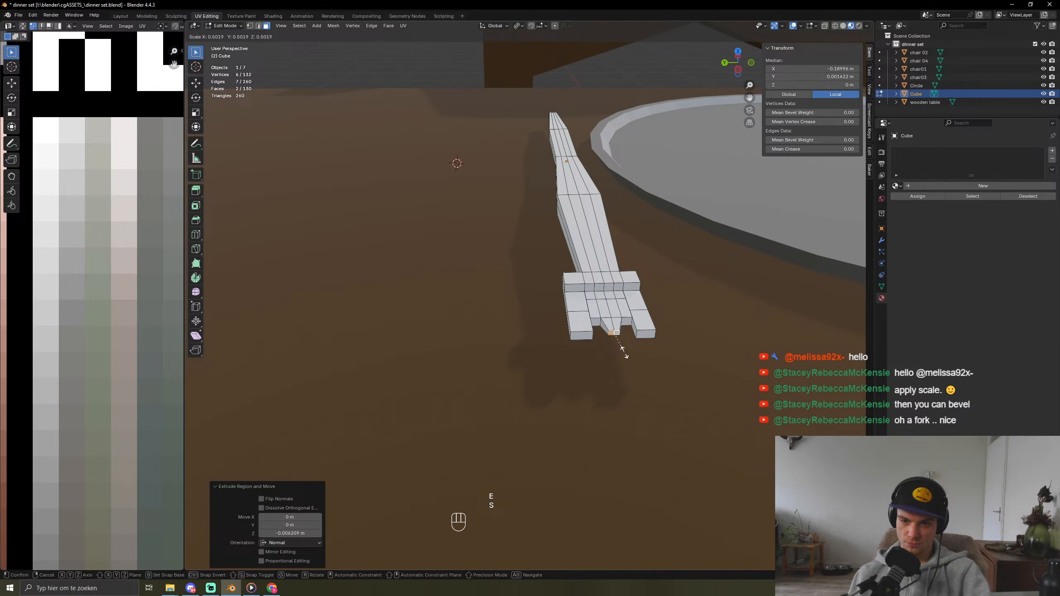
{"action": "left_click", "coordinate": [626, 355]}
Step: Extrude the two faces flanking the centre prong by about 0.0045 m and scale their ends narrower
{"action": "left_click", "coordinate": [625, 322]}
{"action": "left_click", "coordinate": [599, 323], "text": "shift"}
{"action": "key", "text": "e"}
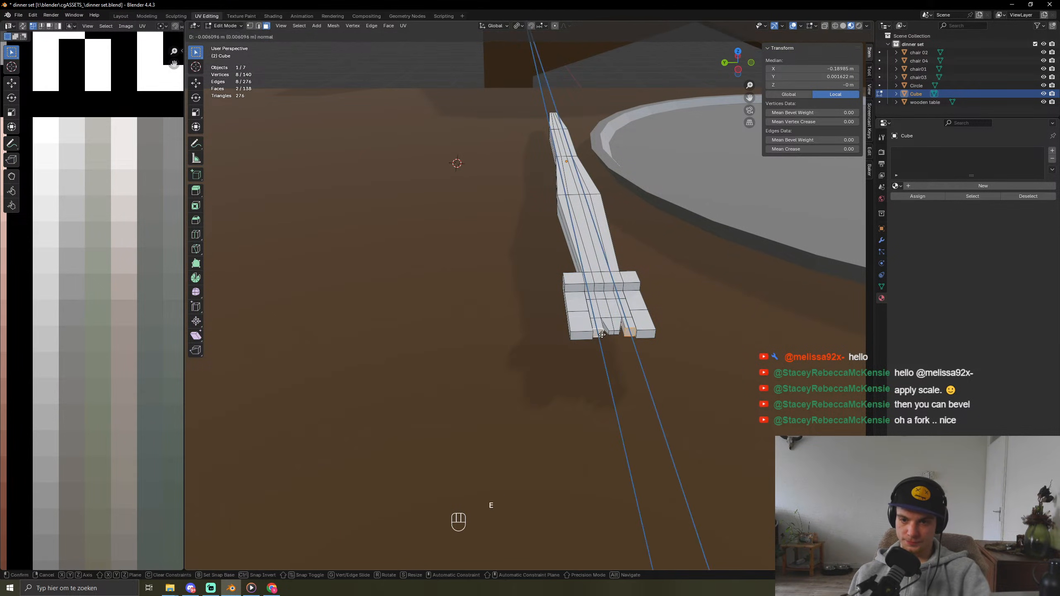
{"action": "left_click", "coordinate": [633, 352]}
{"action": "key", "text": "s"}
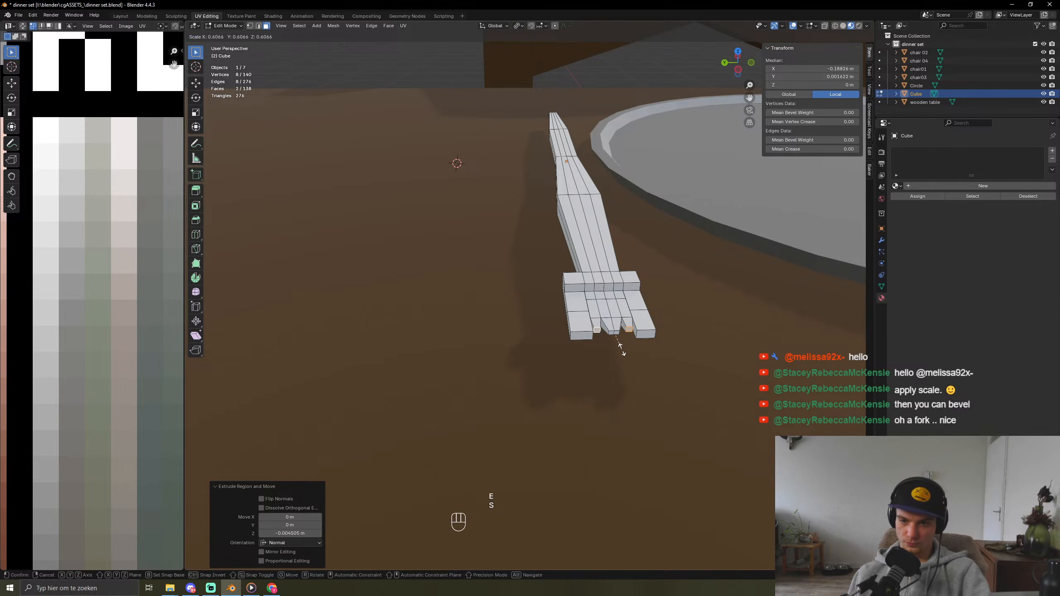
{"action": "left_click", "coordinate": [620, 346]}
Step: Scale down the end faces of the two outer prongs and inspect the fork in Object Mode
{"action": "left_click", "coordinate": [645, 334]}
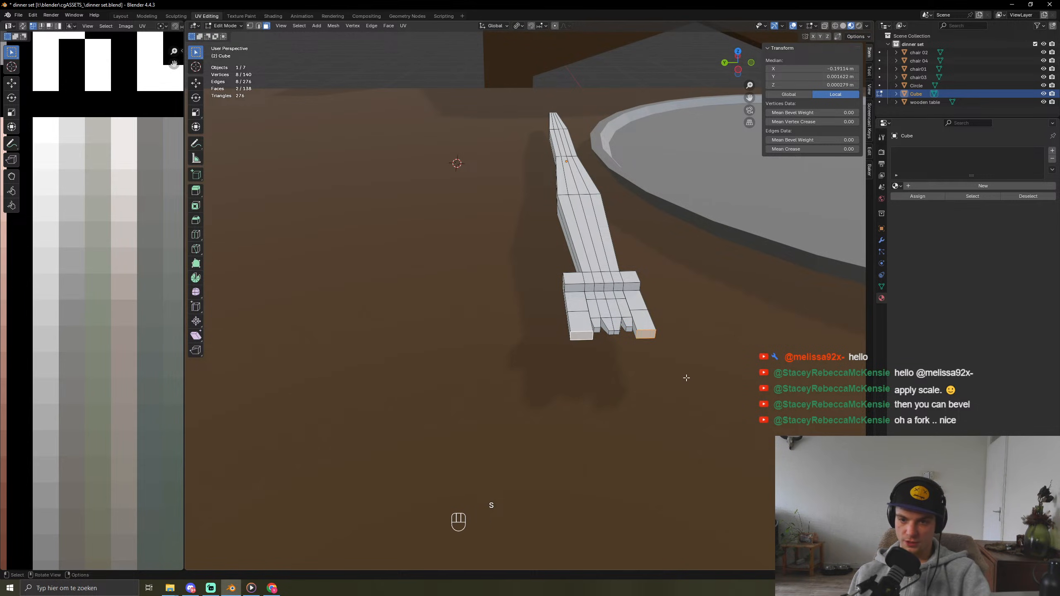
{"action": "key", "text": "s"}
{"action": "left_click", "coordinate": [622, 357]}
{"action": "key", "text": "Tab"}
{"action": "middle_click_drag", "start_coordinate": [622, 360], "coordinate": [679, 395]}
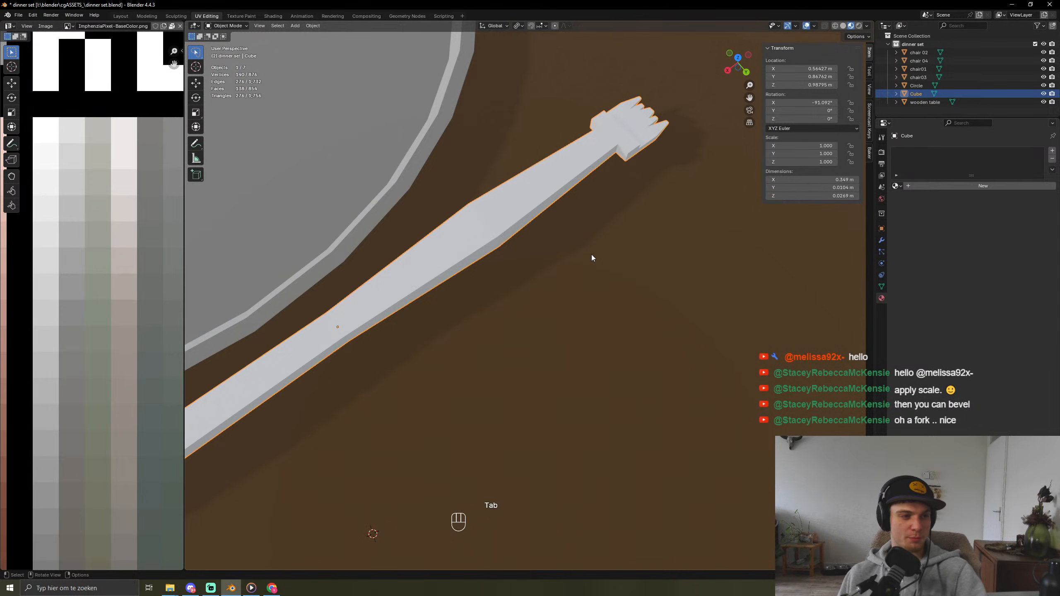
{"action": "middle_click_drag", "start_coordinate": [578, 272], "coordinate": [467, 353]}
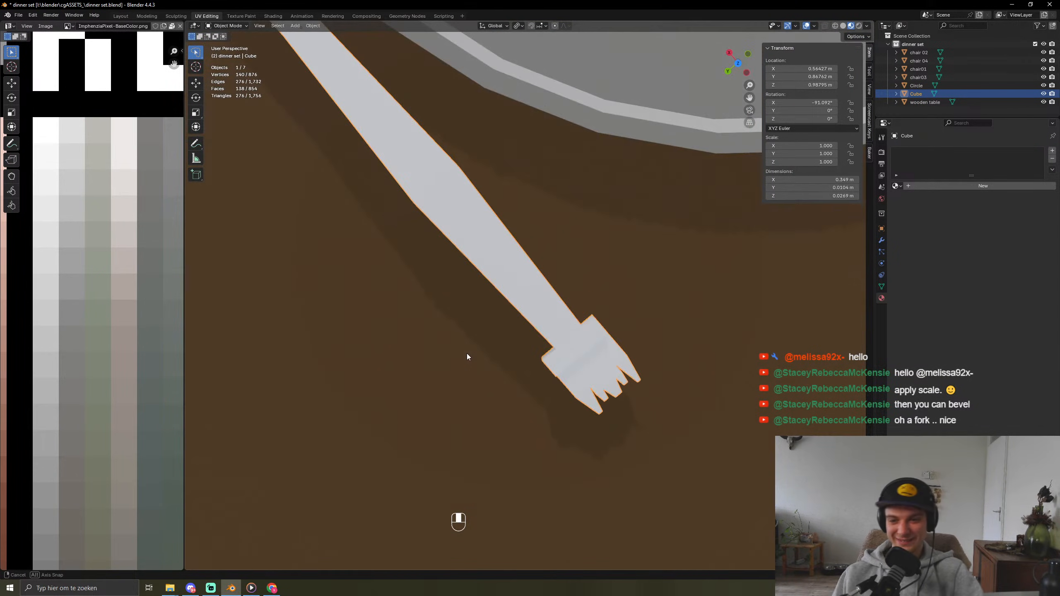
Step: Undo the prong extrusions and scaling back to the plain crossbar with its four outer end faces selected
{"action": "key", "text": "ctrl+z"}
{"action": "key", "text": "ctrl+z"}
{"action": "key", "text": "ctrl+z"}
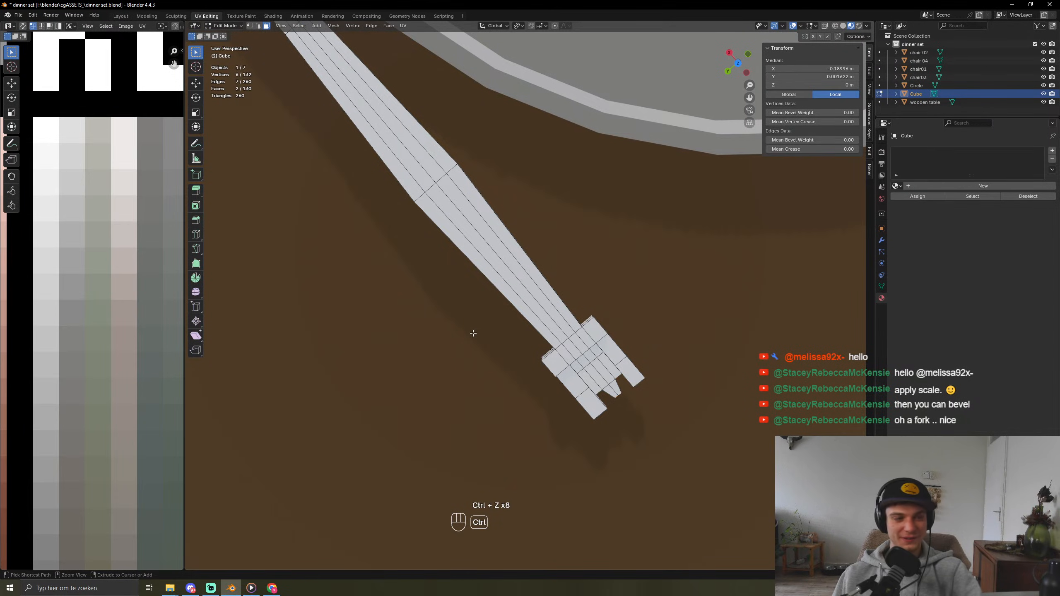
{"action": "key", "text": "ctrl+z"}
{"action": "key", "text": "ctrl+z"}
{"action": "key", "text": "ctrl+z"}
{"action": "key", "text": "ctrl+z"}
{"action": "key", "text": "ctrl+z"}
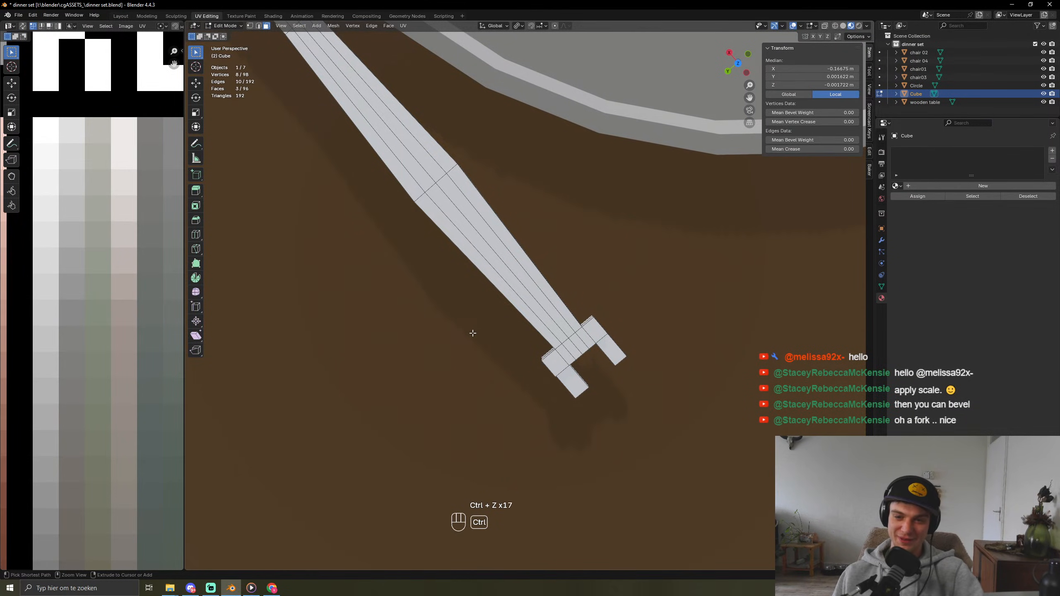
{"action": "key", "text": "ctrl+z"}
{"action": "key", "text": "ctrl+z"}
{"action": "middle_click_drag", "start_coordinate": [471, 334], "coordinate": [401, 294]}
{"action": "key", "text": "ctrl+z"}
{"action": "key", "text": "ctrl+z"}
{"action": "key", "text": "ctrl+z"}
{"action": "key", "text": "ctrl+z"}
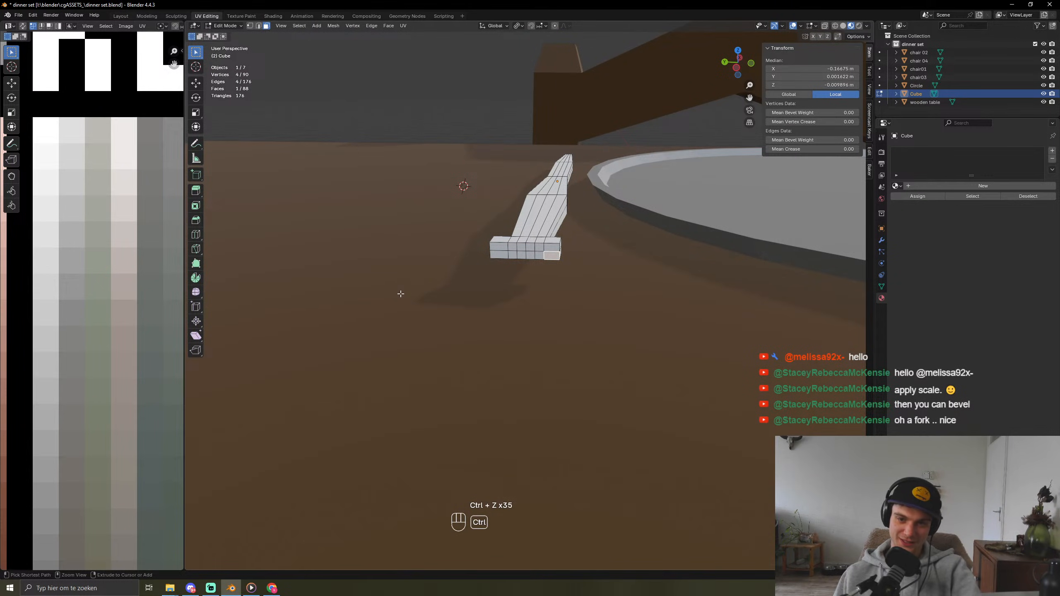
{"action": "scroll", "coordinate": [536, 258], "scroll_direction": "up", "scroll_amount": 6}
{"action": "key", "text": "ctrl+z"}
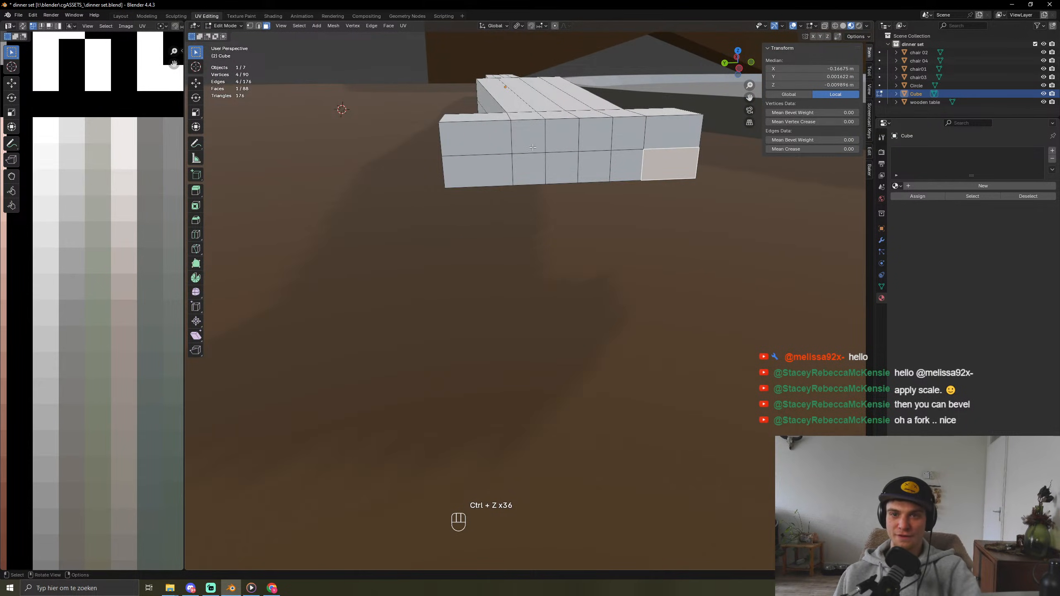
{"action": "key", "text": "ctrl+z"}
{"action": "key", "text": "ctrl+z"}
{"action": "key", "text": "ctrl+z"}
{"action": "key", "text": "ctrl+z"}
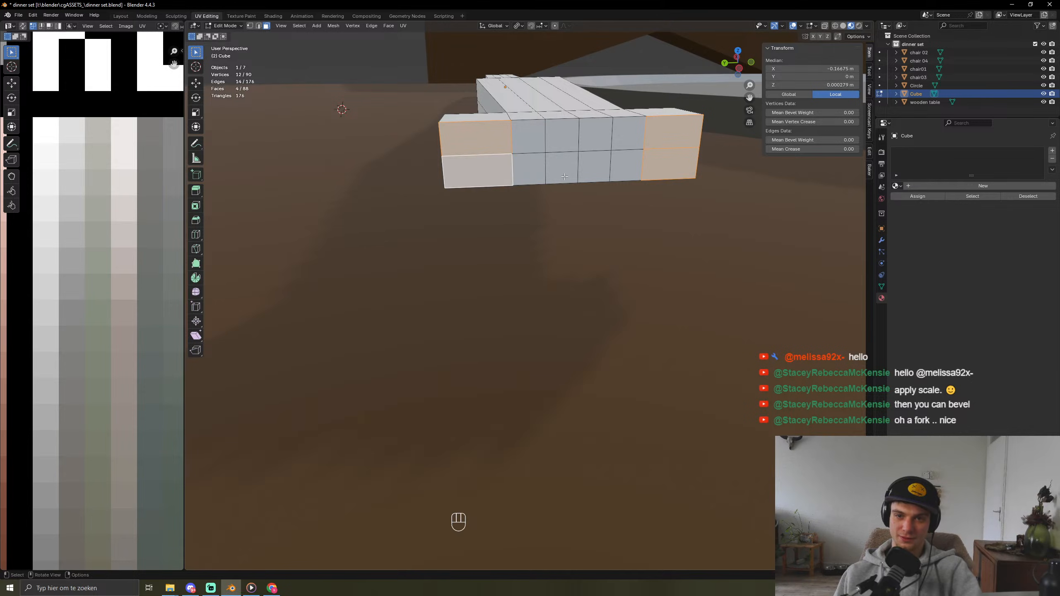
Step: Try to extrude the crossbar's four outer end faces by about 0.016 m and scale them smaller
{"action": "key", "text": "e"}
{"action": "left_click", "coordinate": [587, 246]}
{"action": "key", "text": "s"}
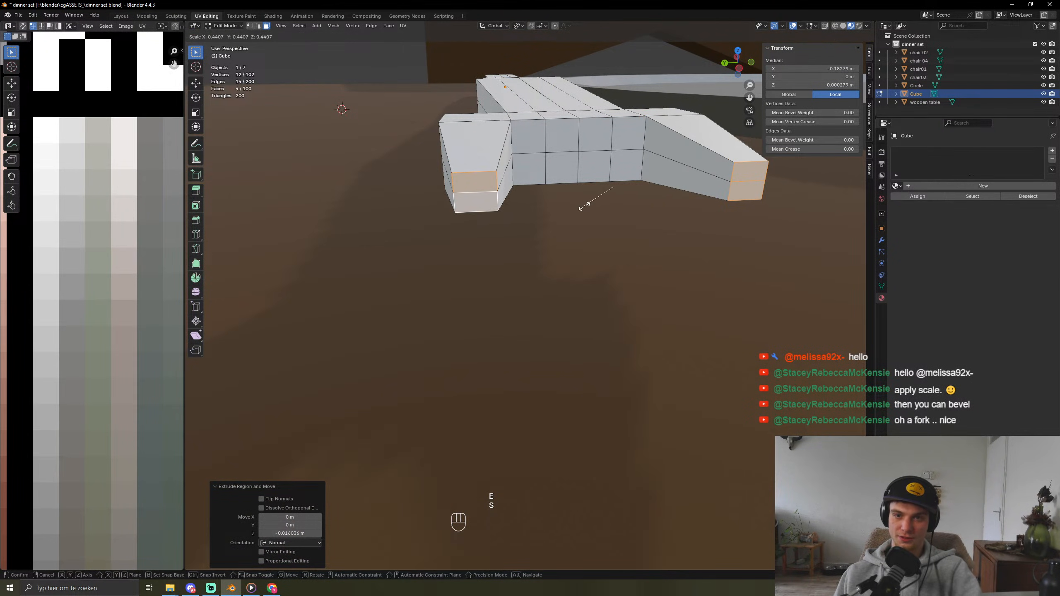
{"action": "right_click", "coordinate": [584, 206]}
{"action": "key", "text": "ctrl+z"}
Step: Extrude the crossbar's four outer end faces twice, by about 0.002 m and about 0.0045 m
{"action": "key", "text": "e"}
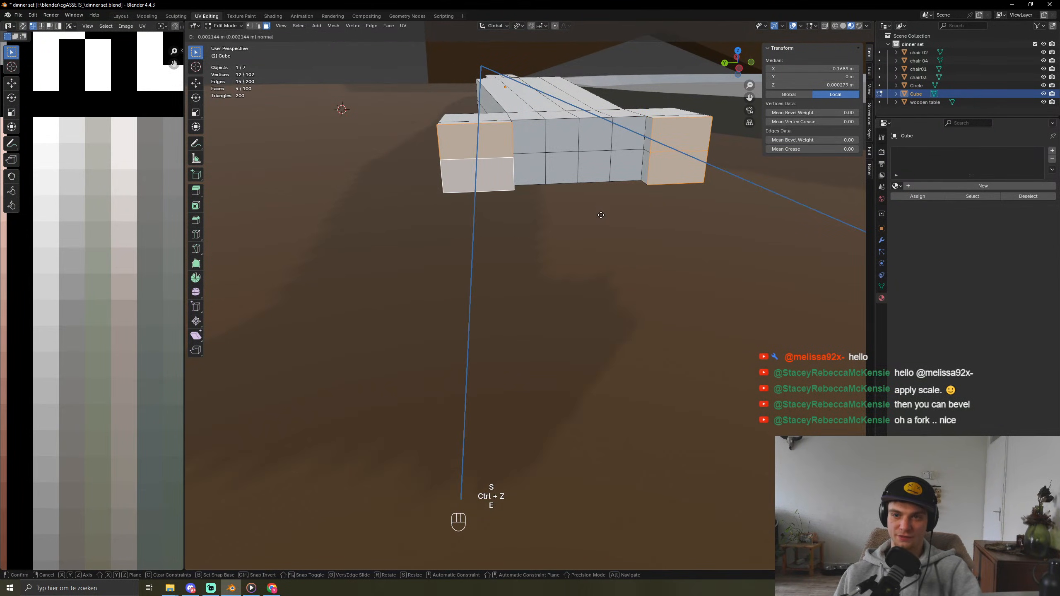
{"action": "left_click", "coordinate": [601, 215]}
{"action": "key", "text": "e"}
{"action": "left_click", "coordinate": [576, 218]}
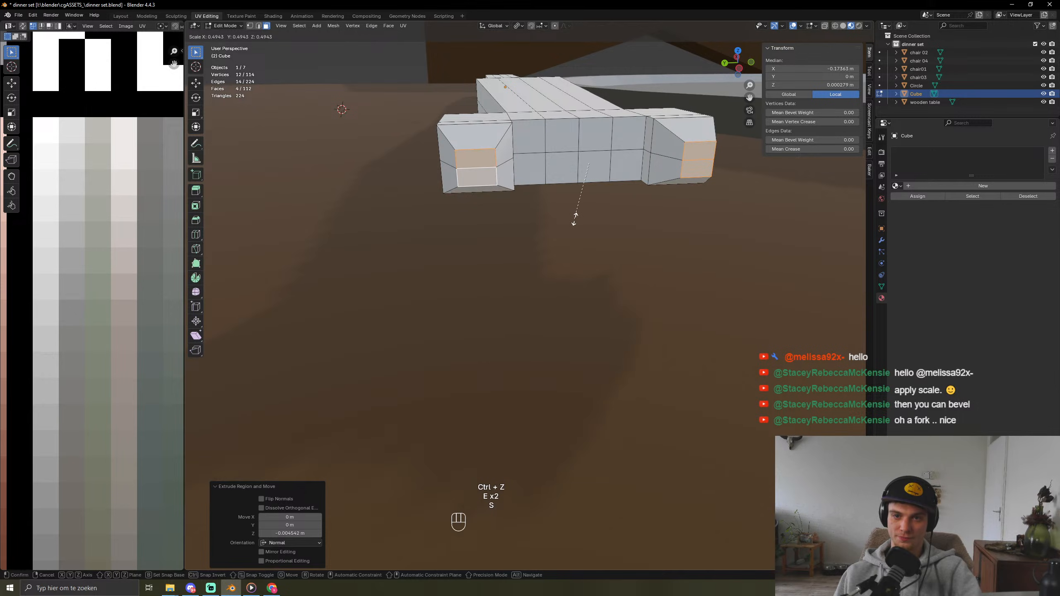
{"action": "key", "text": "s"}
{"action": "middle_click_drag", "start_coordinate": [588, 226], "coordinate": [530, 220]}
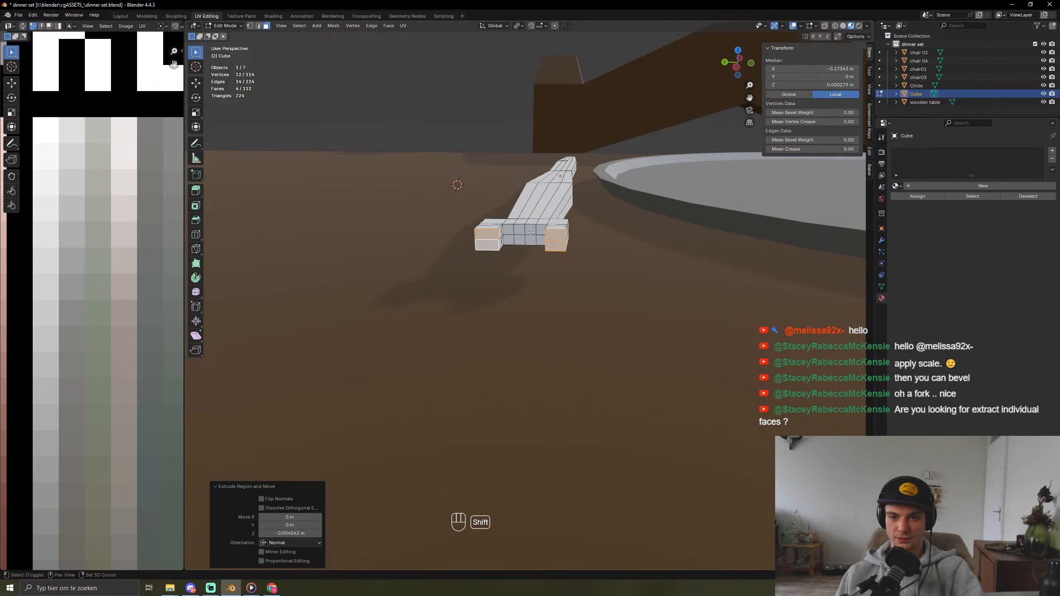
Step: Add the four centre faces to the selection, extrude all three prongs by about 0.014 m, and scale their tips to 0.354
{"action": "left_click_drag", "start_coordinate": [530, 233], "coordinate": [519, 245], "text": "shift"}
{"action": "key", "text": "e"}
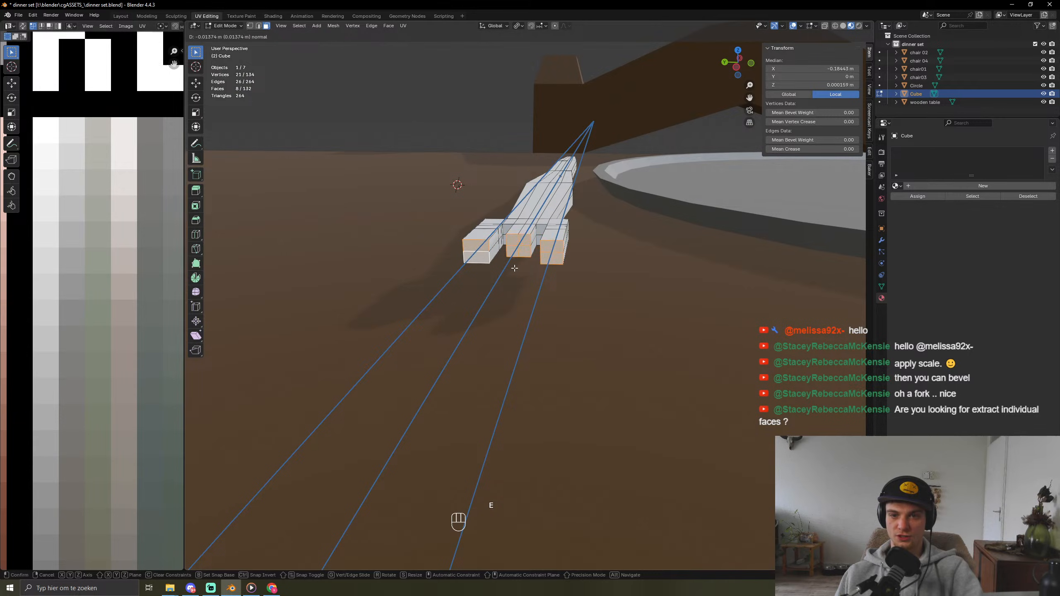
{"action": "left_click", "coordinate": [594, 337]}
{"action": "middle_click_drag", "start_coordinate": [594, 336], "coordinate": [636, 382]}
{"action": "key", "text": "s"}
{"action": "left_click", "coordinate": [599, 359]}
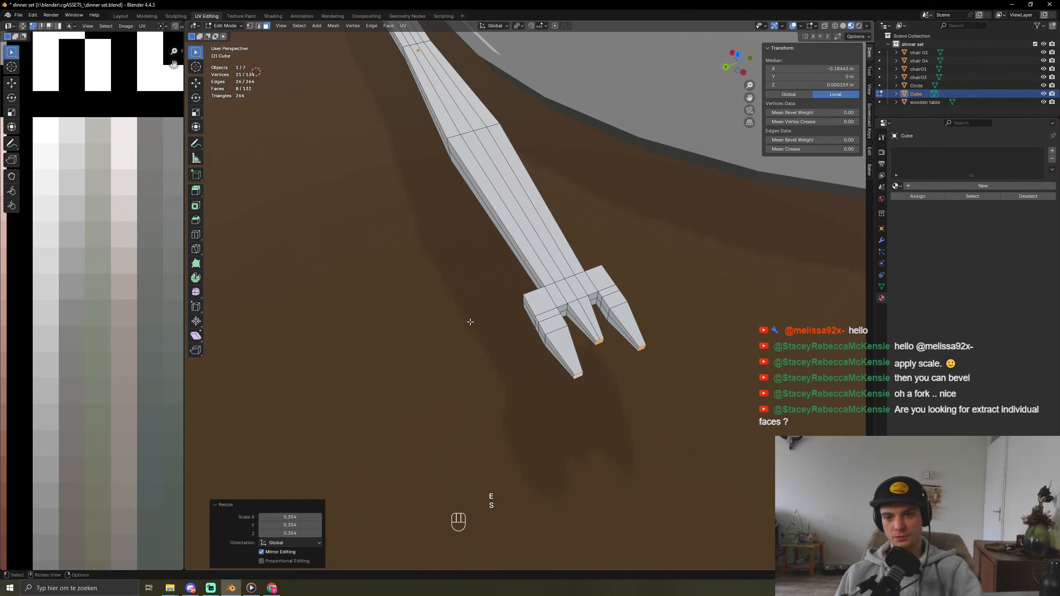
Step: Examine the three-pronged fork's shape and its size beside the plate from several angles in Object Mode
{"action": "scroll", "coordinate": [469, 316], "scroll_direction": "down", "scroll_amount": 10}
{"action": "left_click", "coordinate": [433, 296]}
{"action": "middle_click_drag", "start_coordinate": [433, 296], "coordinate": [552, 347]}
{"action": "scroll", "coordinate": [547, 335], "scroll_direction": "down", "scroll_amount": 6}
{"action": "key", "text": "Tab"}
{"action": "left_click", "coordinate": [685, 333]}
{"action": "middle_click_drag", "start_coordinate": [685, 335], "coordinate": [686, 347]}
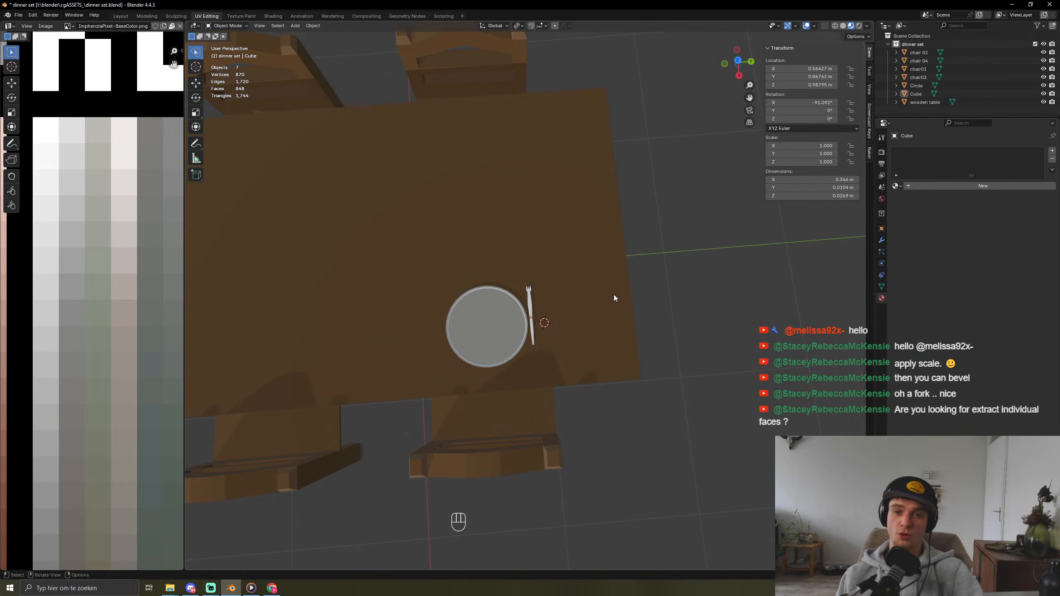
{"action": "scroll", "coordinate": [613, 298], "scroll_direction": "up", "scroll_amount": 6}
{"action": "middle_click_drag", "start_coordinate": [581, 307], "coordinate": [560, 242]}
{"action": "middle_click_drag", "start_coordinate": [545, 318], "coordinate": [530, 187]}
Step: Extrude the two lower gap faces between the prongs as individual faces by about 0.018 m
{"action": "key", "text": "Tab"}
{"action": "left_click", "coordinate": [558, 285]}
{"action": "scroll", "coordinate": [558, 287], "scroll_direction": "up", "scroll_amount": 7}
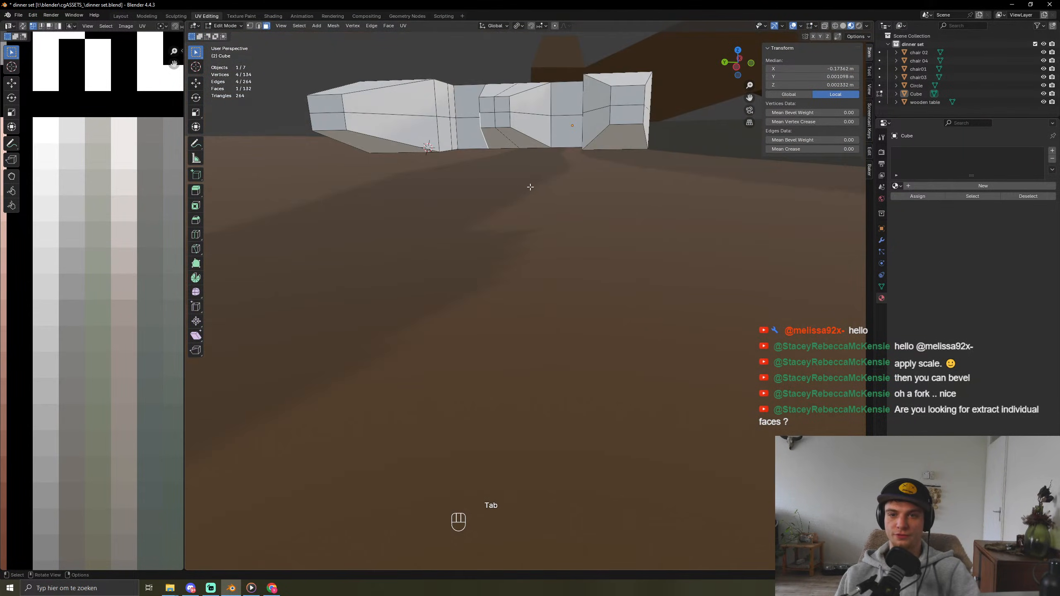
{"action": "left_click", "coordinate": [469, 140]}
{"action": "left_click", "coordinate": [570, 133], "text": "shift"}
{"action": "key", "text": "alt+e"}
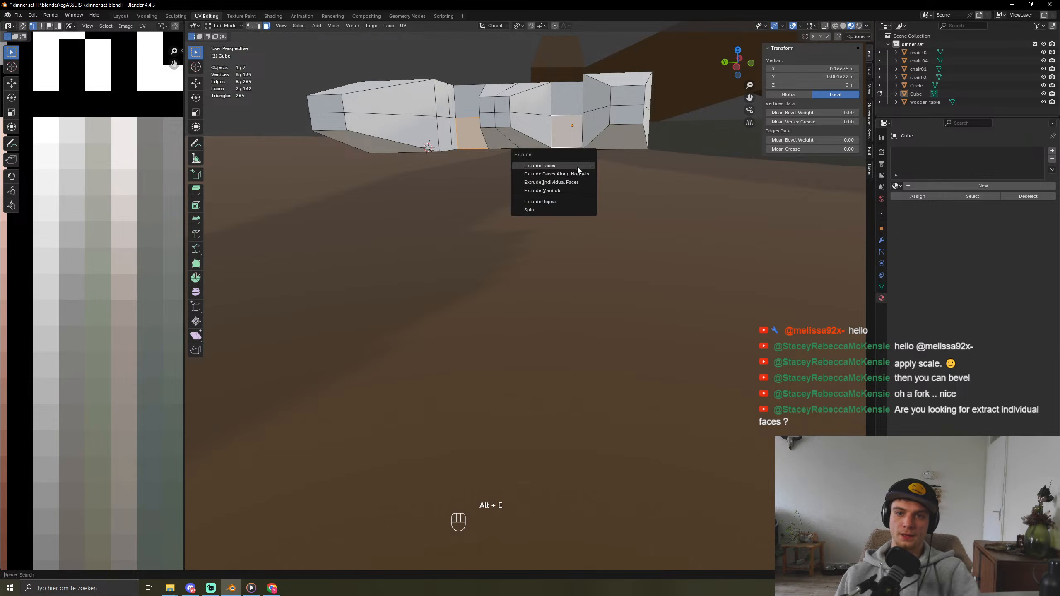
{"action": "left_click", "coordinate": [577, 170]}
{"action": "left_click", "coordinate": [577, 172]}
{"action": "key", "text": "alt+e"}
{"action": "left_click", "coordinate": [575, 212]}
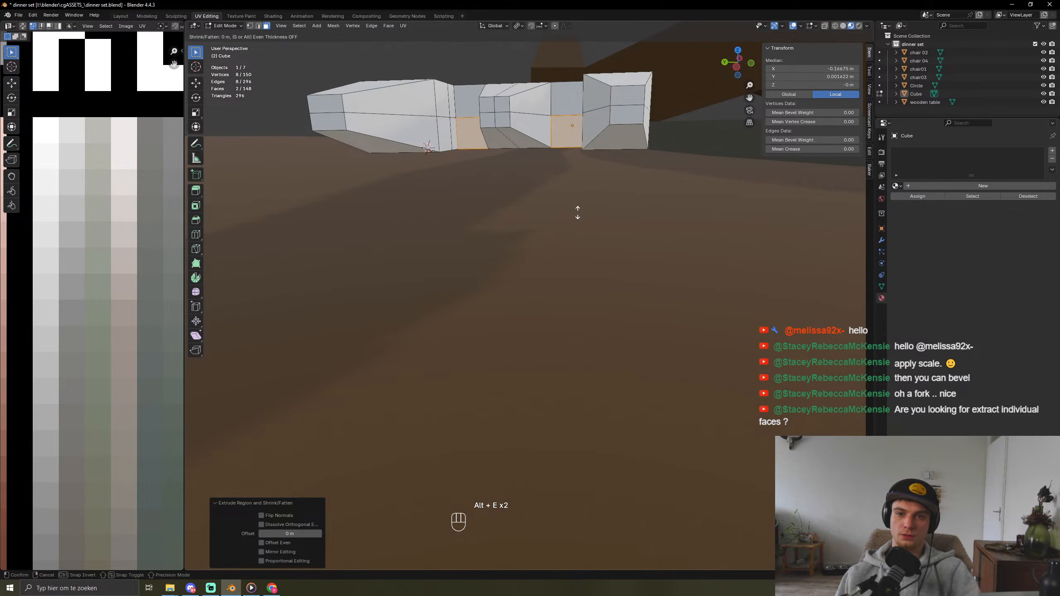
{"action": "left_click", "coordinate": [481, 285]}
Step: Scale the ends of the two thin prongs in the gaps to 0.545 and inspect the fork head
{"action": "key", "text": "s"}
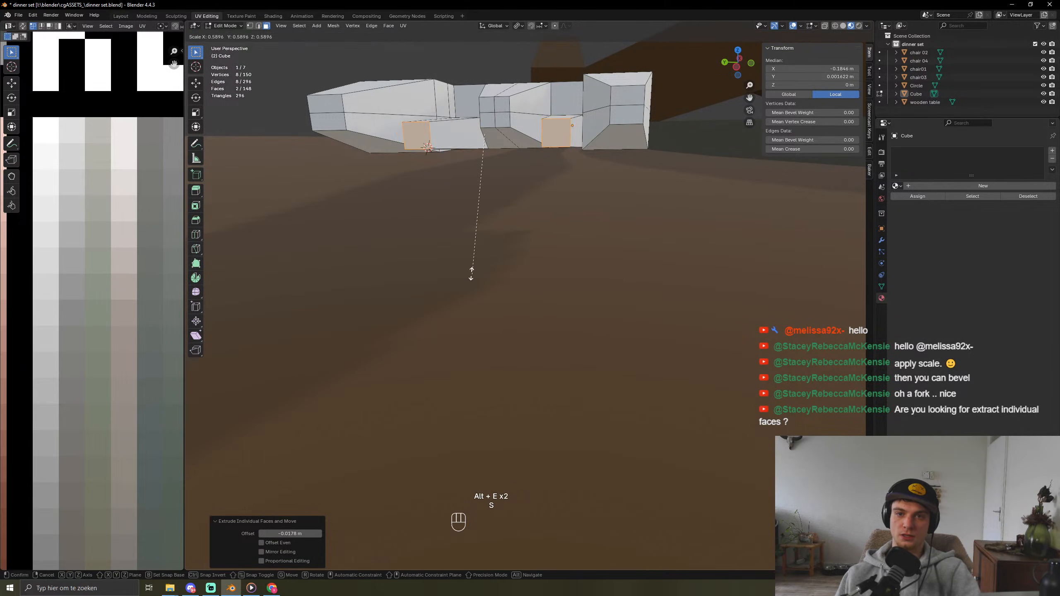
{"action": "left_click", "coordinate": [469, 277]}
{"action": "middle_click_drag", "start_coordinate": [469, 277], "coordinate": [487, 339]}
{"action": "scroll", "coordinate": [486, 340], "scroll_direction": "up", "scroll_amount": 3}
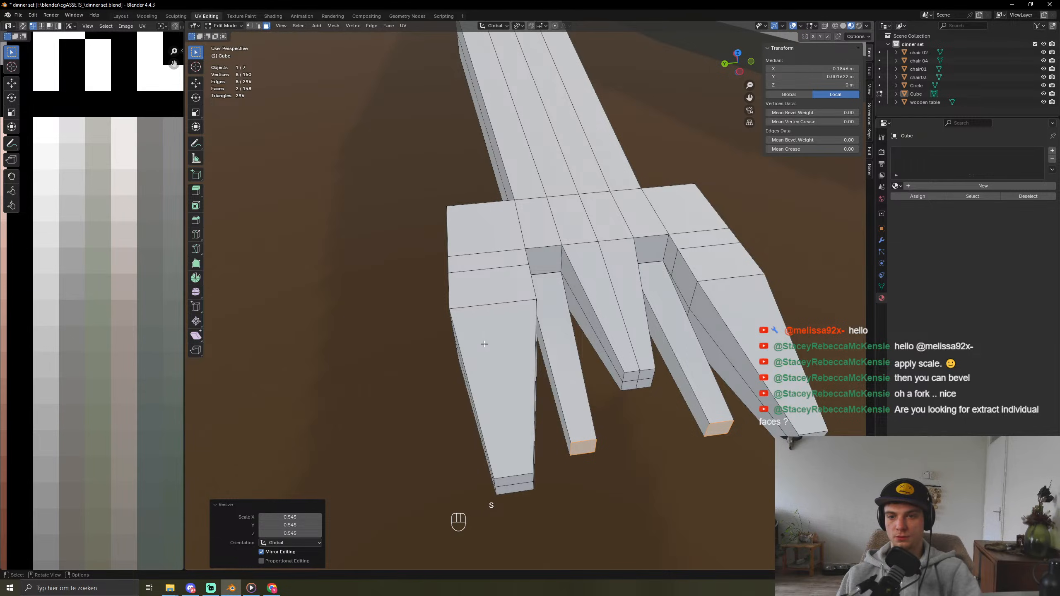
Step: Undo the thin prongs and the three tapered prongs, back to the plain crossbar with its four outer end faces selected
{"action": "scroll", "coordinate": [484, 344], "scroll_direction": "down", "scroll_amount": 5}
{"action": "key", "text": "ctrl+z"}
{"action": "key", "text": "ctrl+z"}
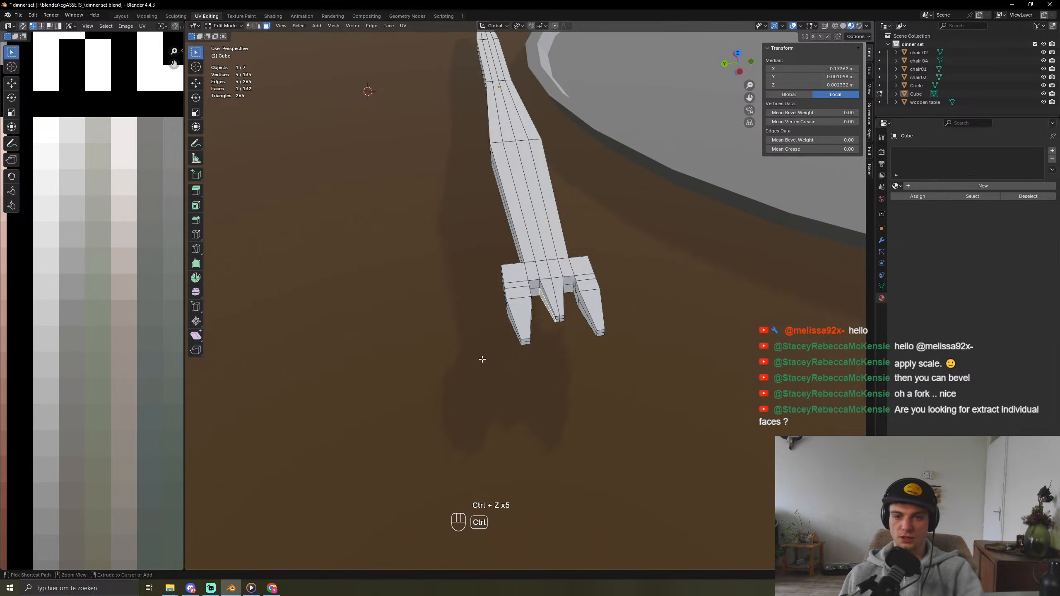
{"action": "key", "text": "ctrl+z"}
{"action": "key", "text": "ctrl+z"}
{"action": "key", "text": "ctrl+z"}
{"action": "key", "text": "ctrl+z"}
{"action": "key", "text": "ctrl+z"}
{"action": "key", "text": "ctrl+z"}
{"action": "key", "text": "ctrl+z"}
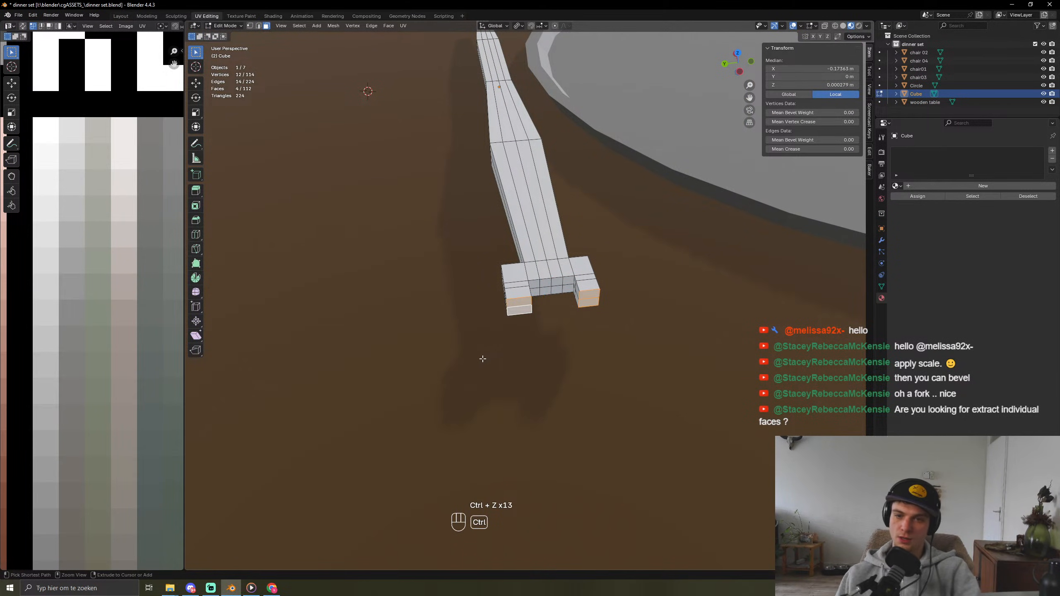
{"action": "key", "text": "ctrl+z"}
{"action": "key", "text": "ctrl+z"}
Step: Select the entire lower row of six faces on the crossbar's end and try to extrude it outward
{"action": "middle_click_drag", "start_coordinate": [528, 301], "coordinate": [518, 244]}
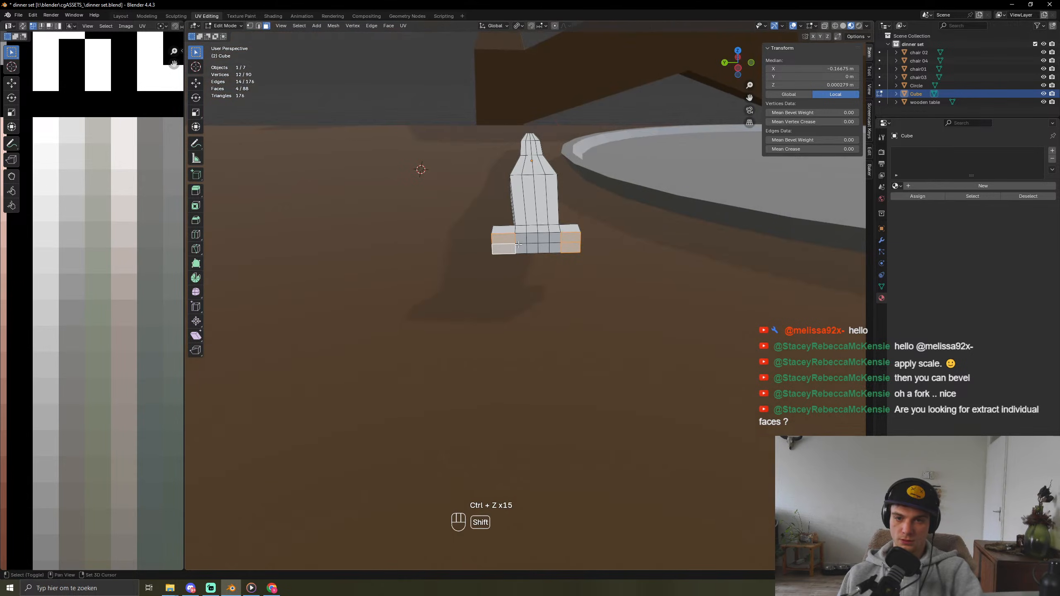
{"action": "left_click", "coordinate": [503, 242], "text": "shift"}
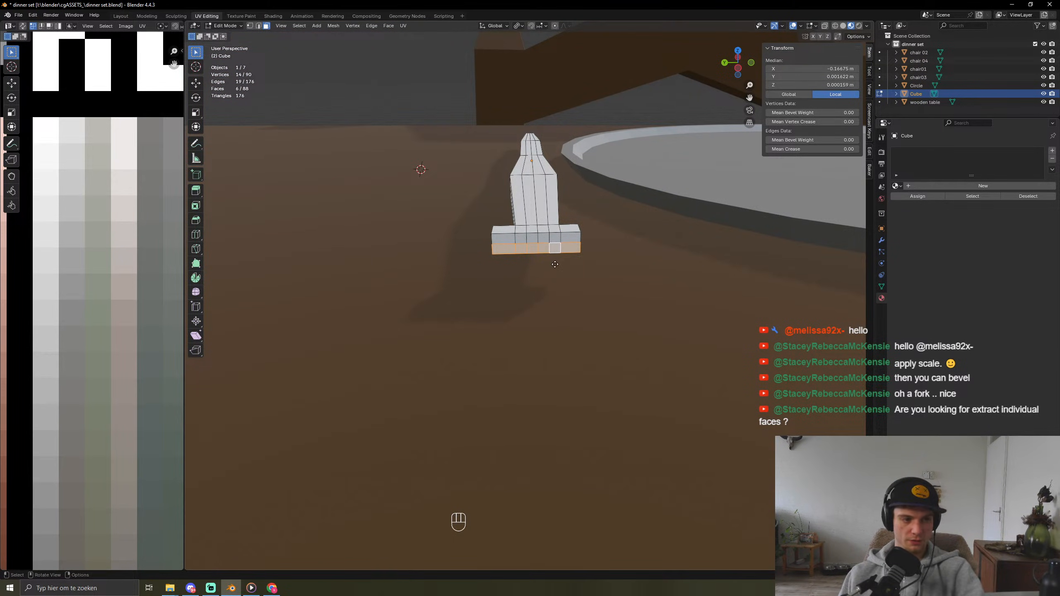
{"action": "key", "text": "e"}
{"action": "left_click", "coordinate": [544, 302]}
{"action": "key", "text": "ctrl+z"}
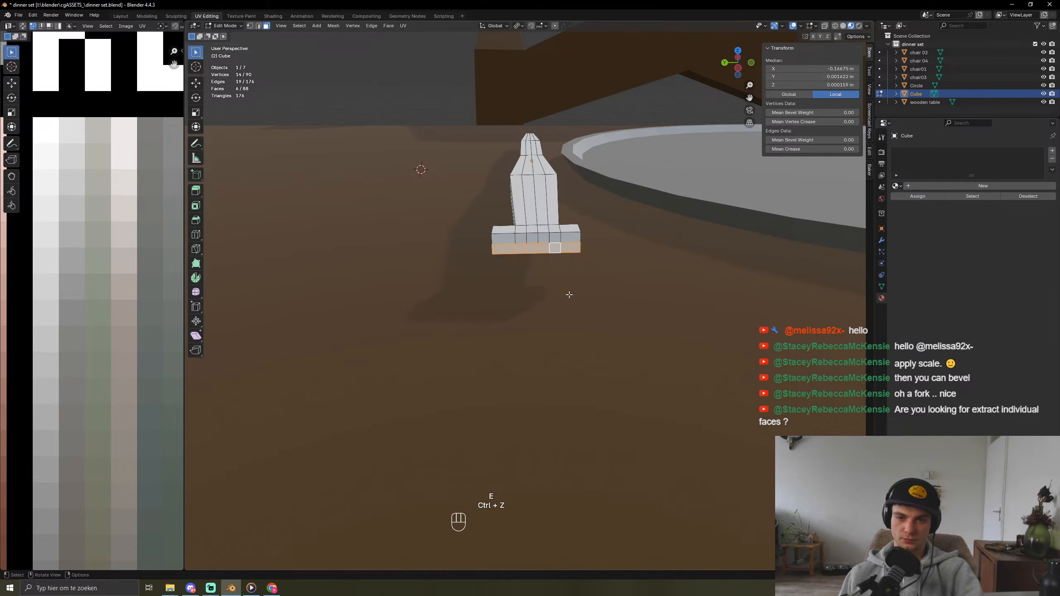
Step: Extrude the six lower crossbar end faces individually by about 0.018 m and scale their ends to 0.457
{"action": "key", "text": "alt+e"}
{"action": "left_click", "coordinate": [569, 295]}
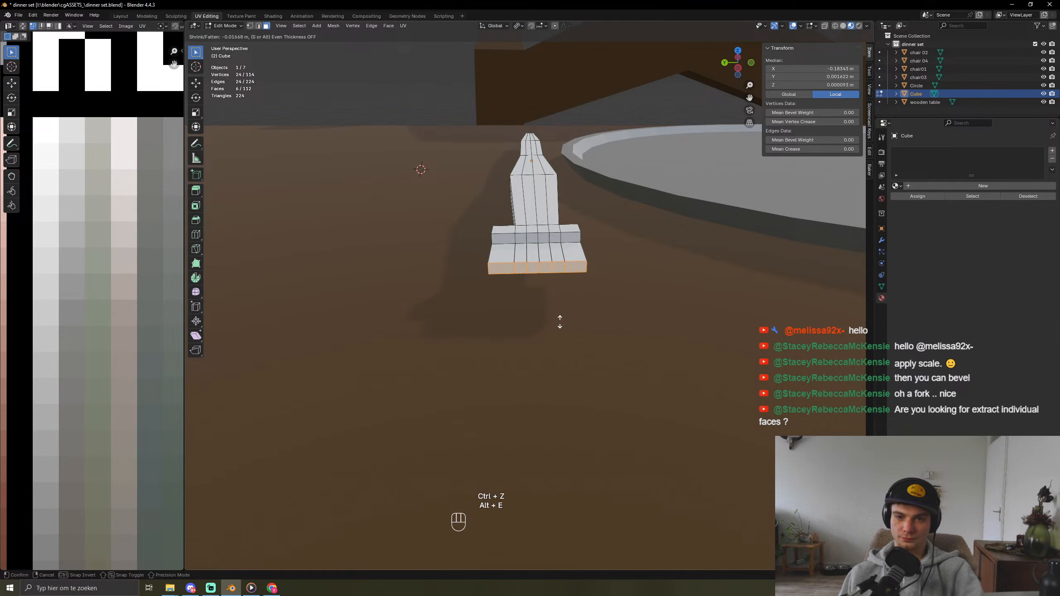
{"action": "left_click", "coordinate": [626, 355]}
{"action": "key", "text": "s"}
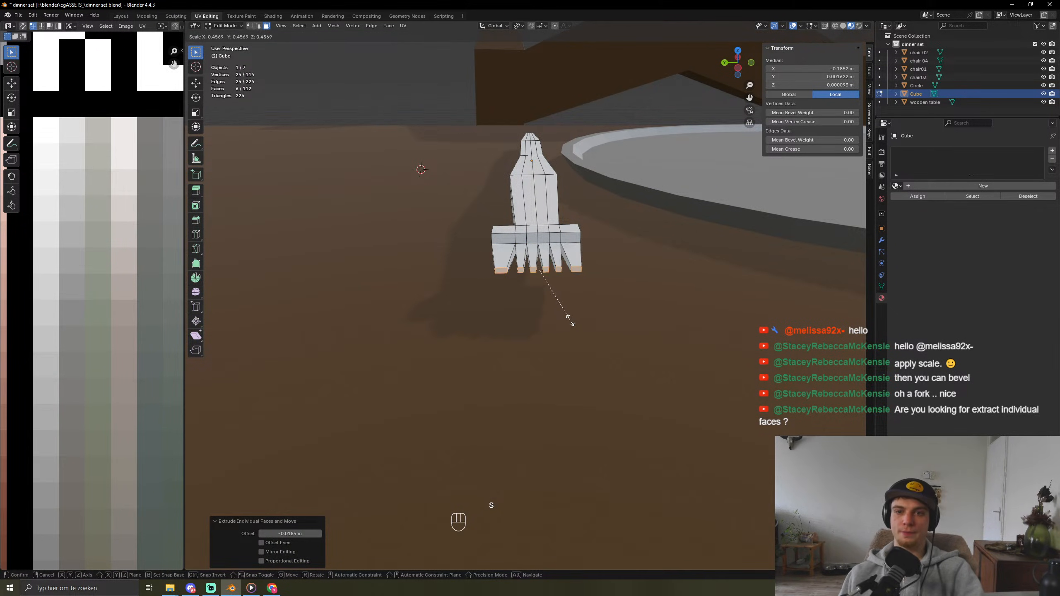
{"action": "left_click", "coordinate": [569, 320]}
{"action": "middle_click_drag", "start_coordinate": [569, 321], "coordinate": [556, 377]}
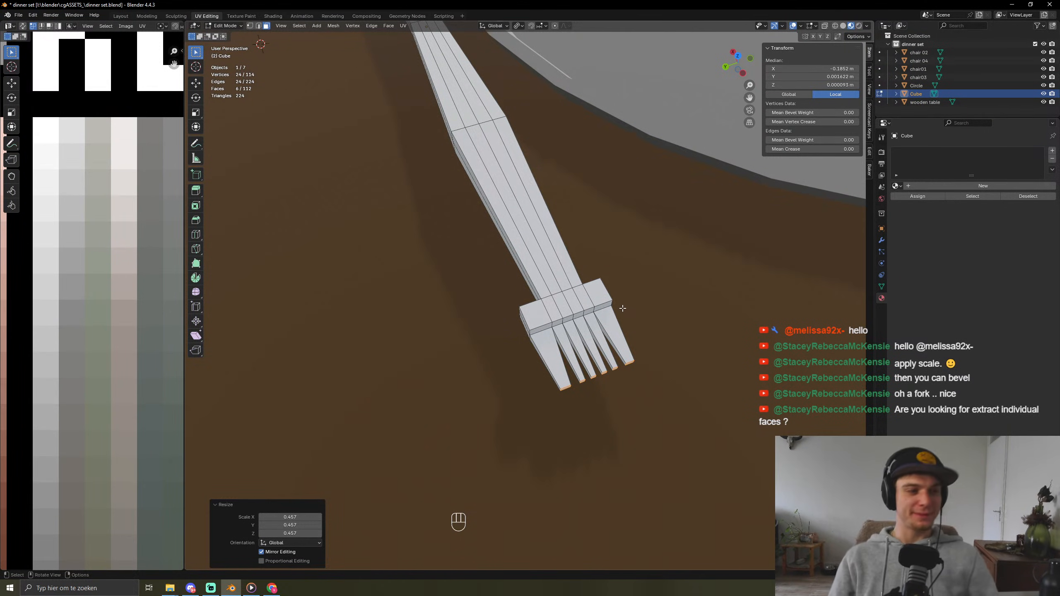
{"action": "middle_click_drag", "start_coordinate": [623, 308], "coordinate": [595, 299]}
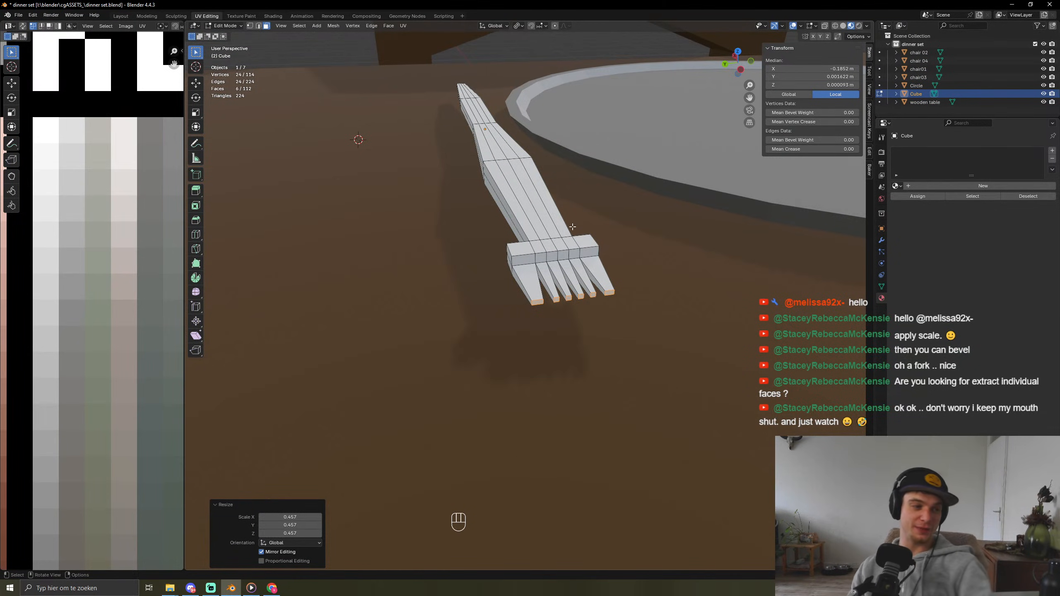
Step: Lower the crossbar's upper front edge row above the prongs along Z by about 0.0027 m
{"action": "scroll", "coordinate": [597, 233], "scroll_direction": "up", "scroll_amount": 5}
{"action": "key", "text": "2"}
{"action": "left_click", "coordinate": [564, 174]}
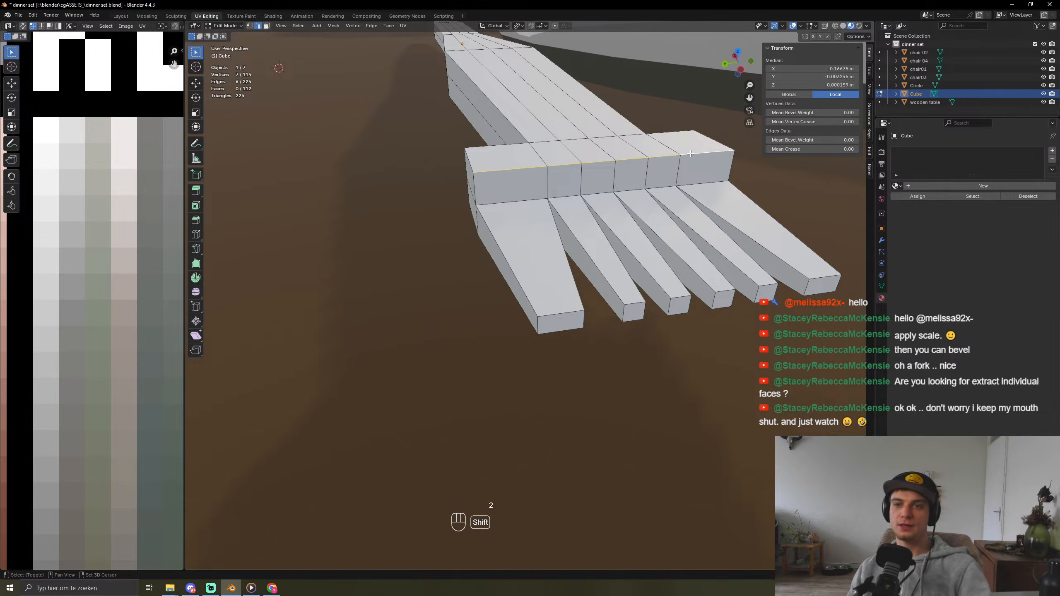
{"action": "key", "text": "g"}
{"action": "key", "text": "z"}
{"action": "left_click", "coordinate": [671, 223]}
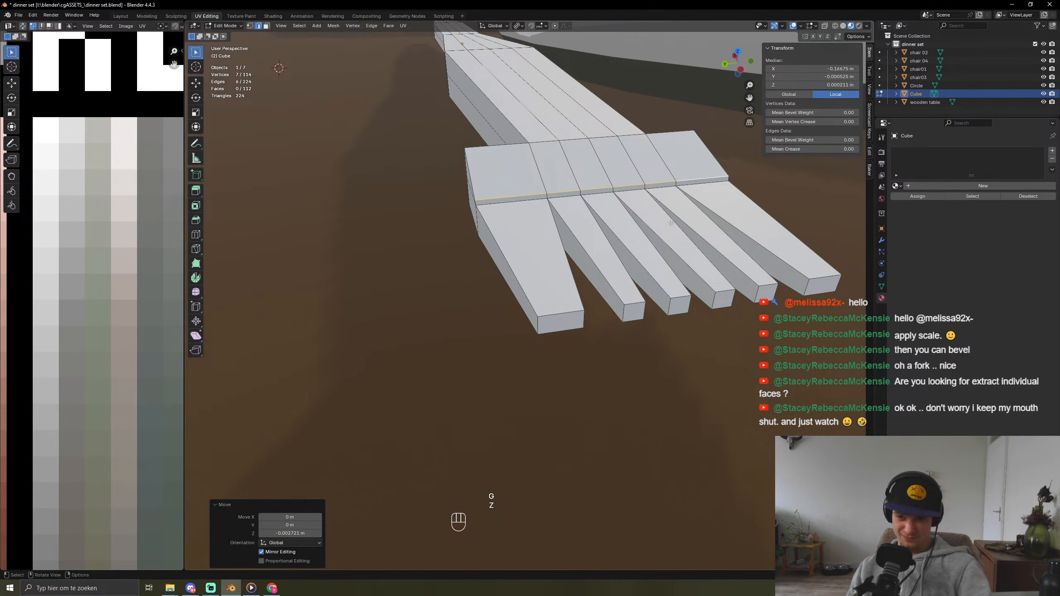
{"action": "middle_click_drag", "start_coordinate": [671, 223], "coordinate": [660, 206]}
{"action": "mouse_move", "coordinate": [572, 182]}
{"action": "middle_mouse_down"}
{"action": "mouse_move", "coordinate": [563, 206]}
{"action": "mouse_move", "coordinate": [559, 192]}
{"action": "middle_mouse_up"}
Step: Try a bevel on the crossbar's upper front edge and raise that edge along Z by about 0.0021 m
{"action": "key", "text": "ctrl+b"}
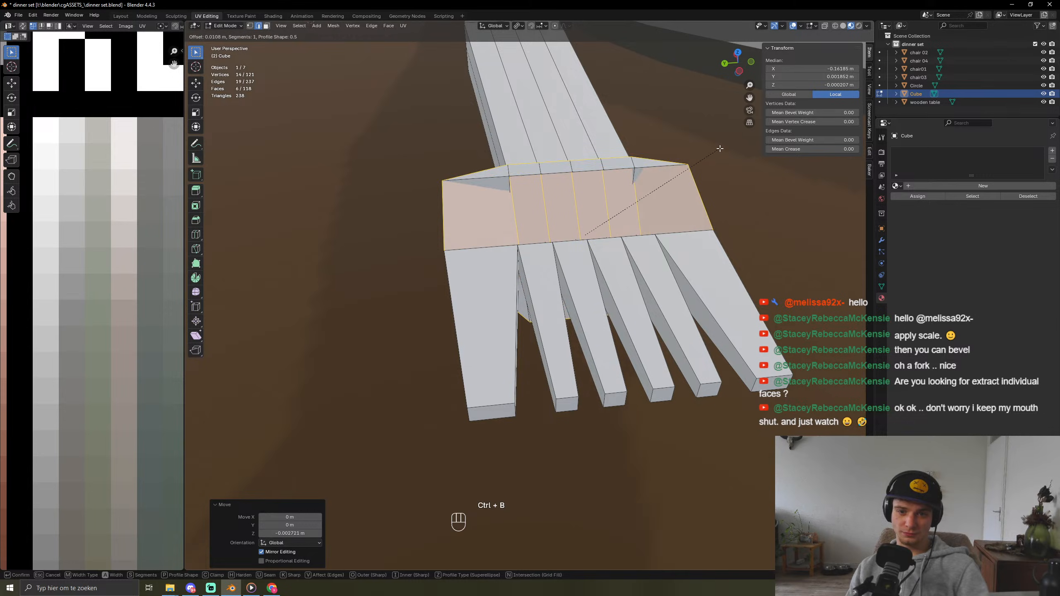
{"action": "right_click", "coordinate": [719, 149]}
{"action": "key", "text": "g"}
{"action": "key", "text": "z"}
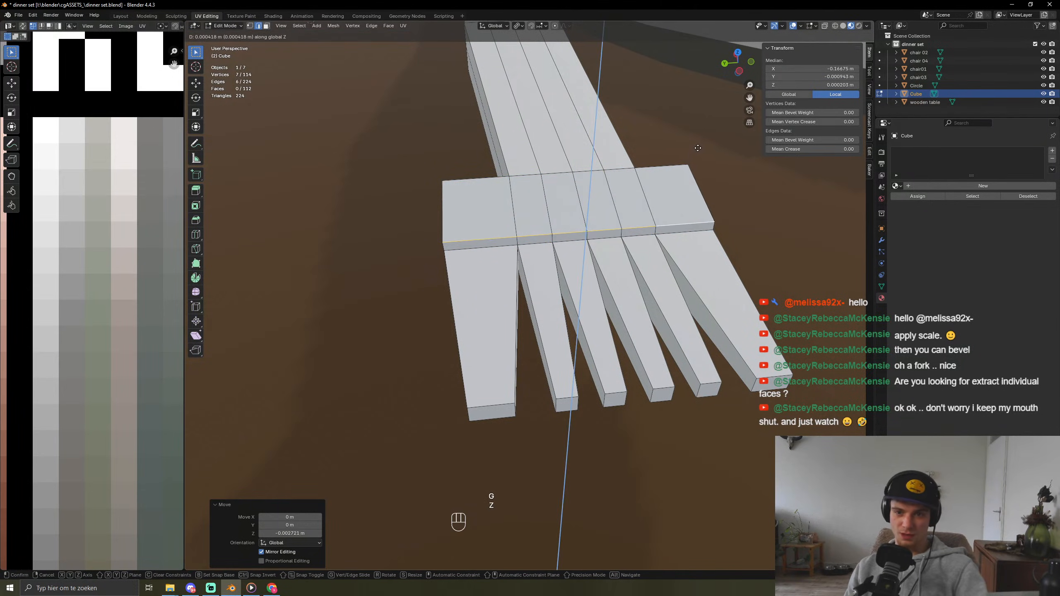
{"action": "left_click", "coordinate": [490, 497]}
{"action": "key", "text": "ctrl+b"}
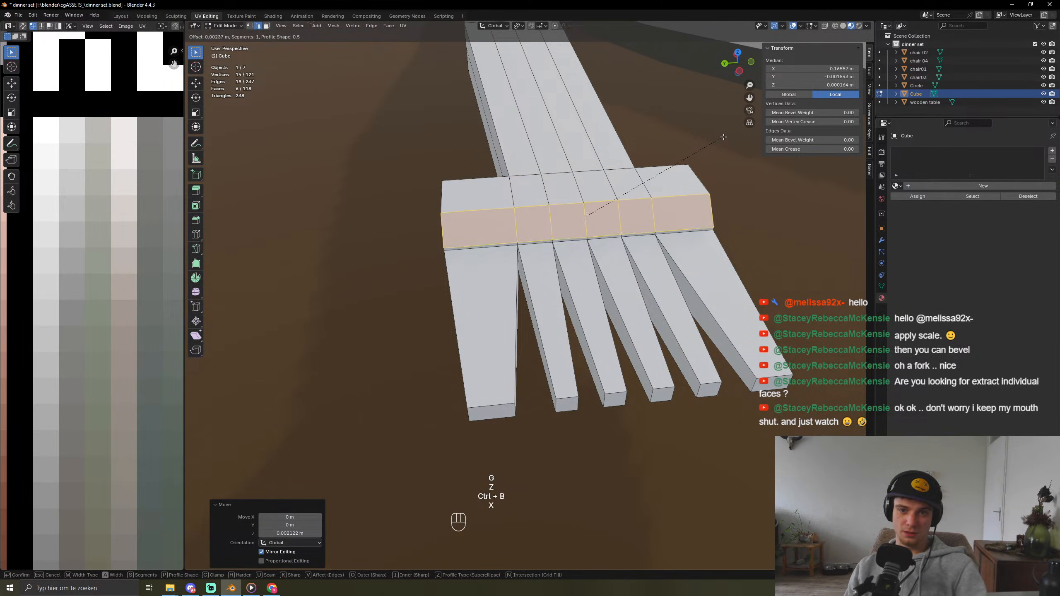
{"action": "key", "text": "x"}
{"action": "key", "text": "x"}
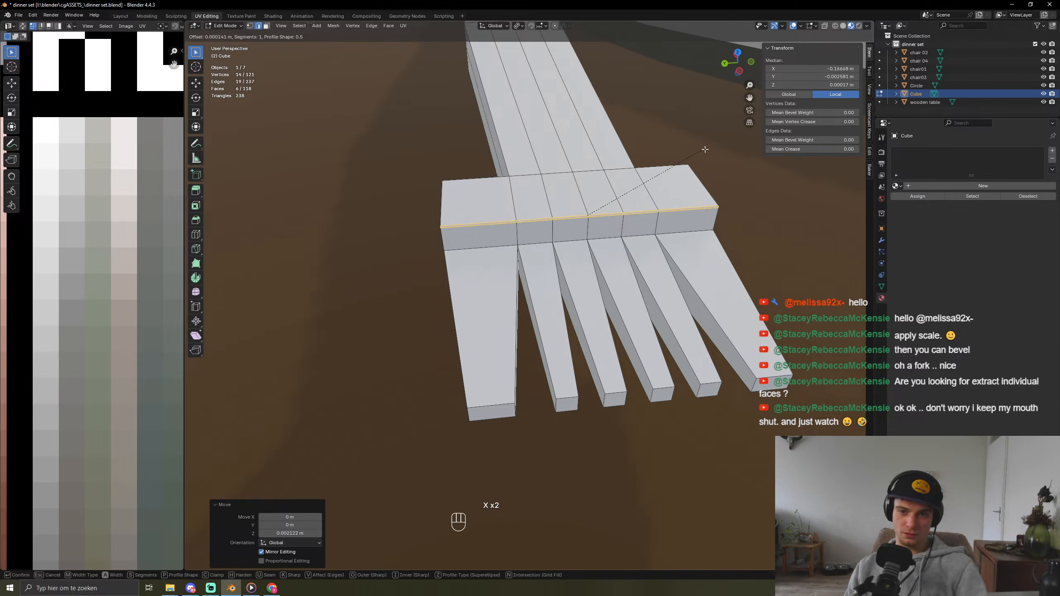
{"action": "scroll", "coordinate": [727, 152], "scroll_direction": "up", "scroll_amount": 3}
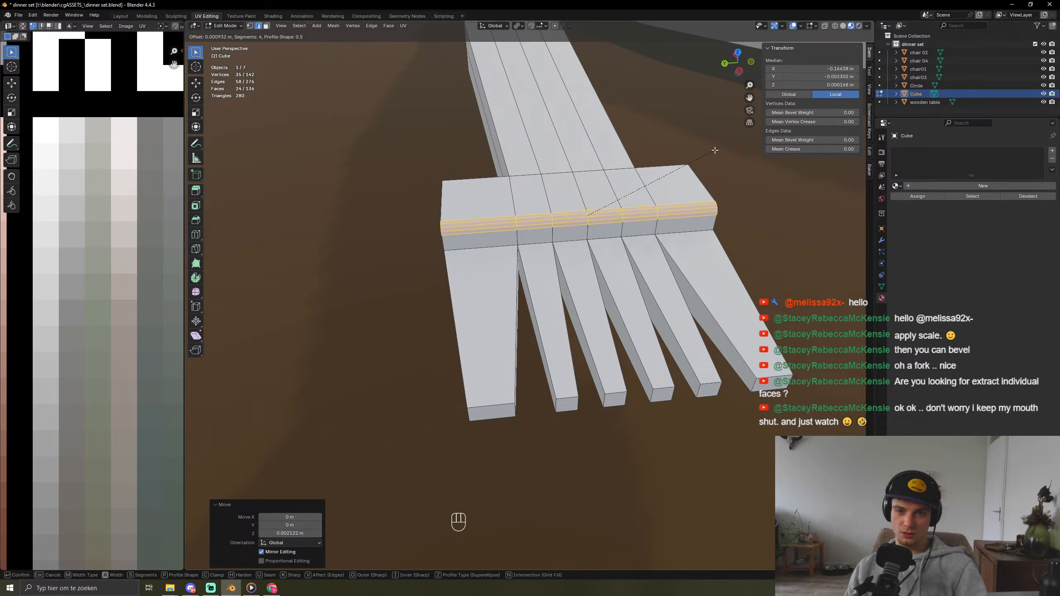
{"action": "right_click", "coordinate": [692, 188]}
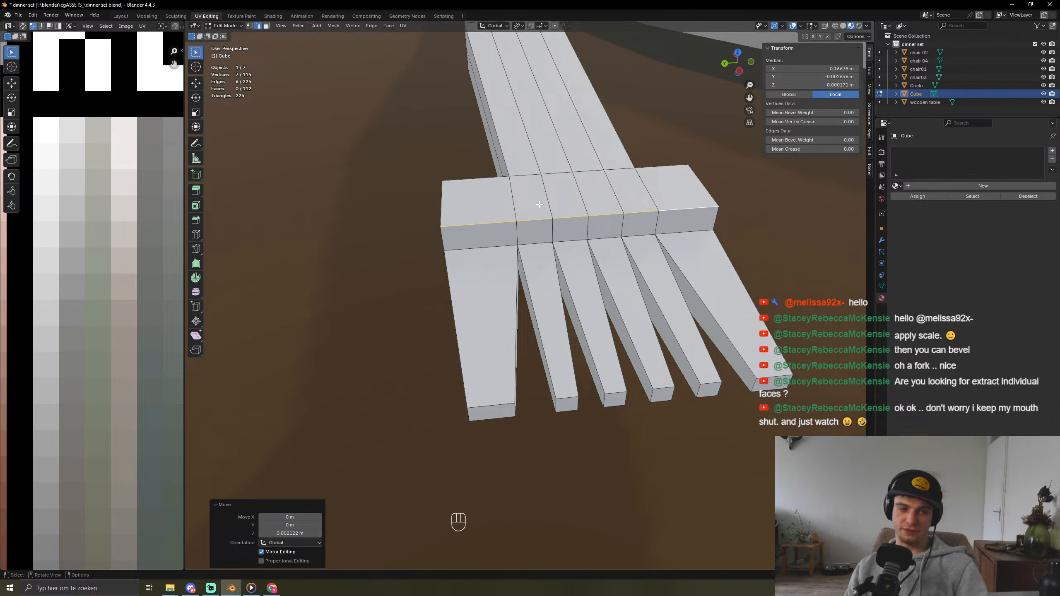
Step: Move the whole fork along X to about 0.595 m beside the plate and deselect it
{"action": "key", "text": "Tab"}
{"action": "scroll", "coordinate": [453, 255], "scroll_direction": "down", "scroll_amount": 6}
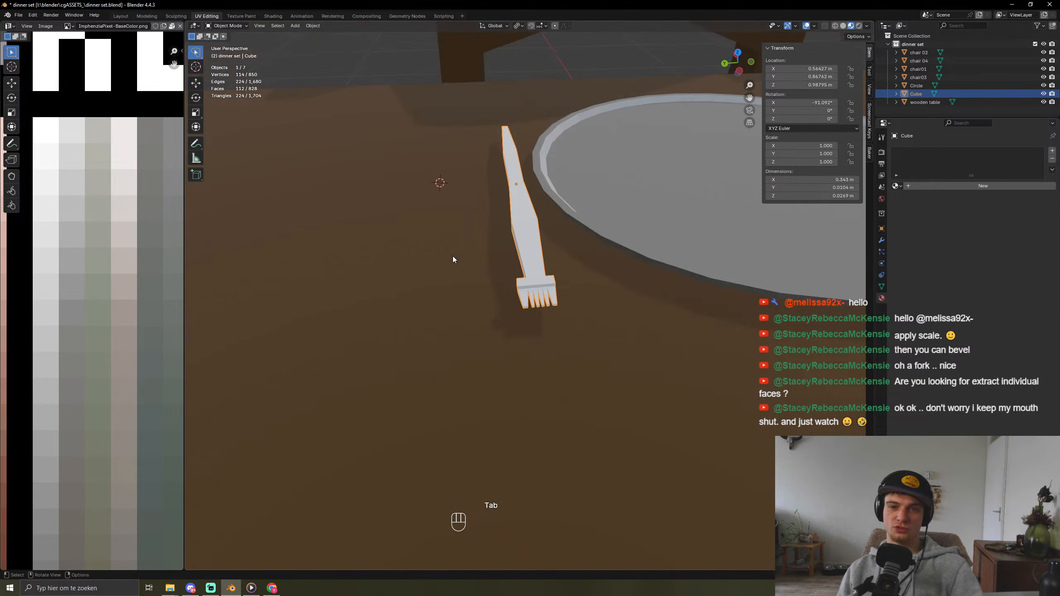
{"action": "middle_click_drag", "start_coordinate": [452, 256], "coordinate": [551, 276]}
{"action": "scroll", "coordinate": [542, 278], "scroll_direction": "down", "scroll_amount": 4}
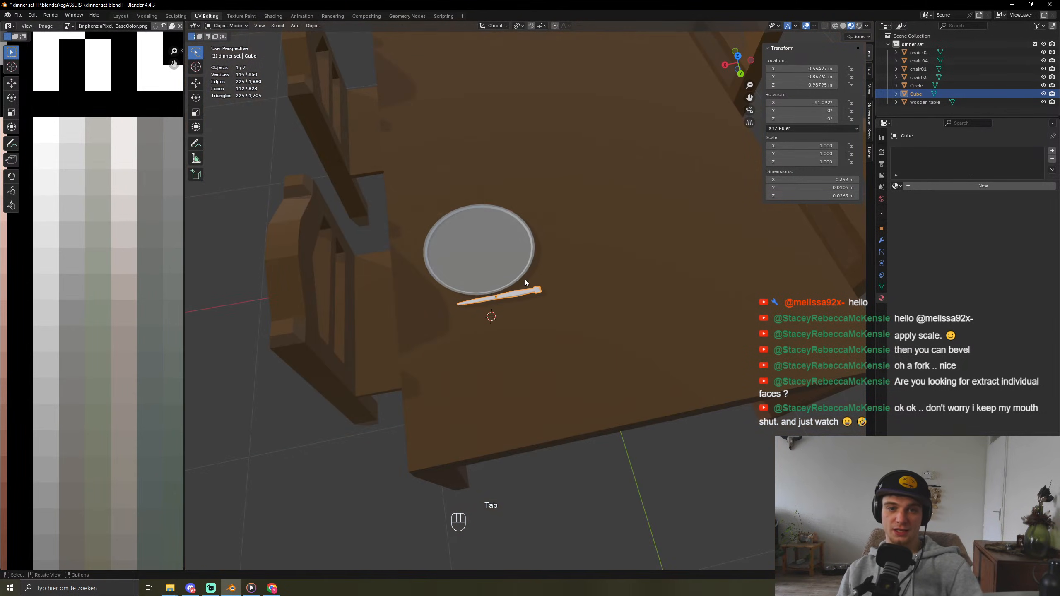
{"action": "key", "text": "g"}
{"action": "key", "text": "x"}
{"action": "left_click", "coordinate": [516, 279]}
{"action": "key", "text": "Tab"}
{"action": "key", "text": "Tab"}
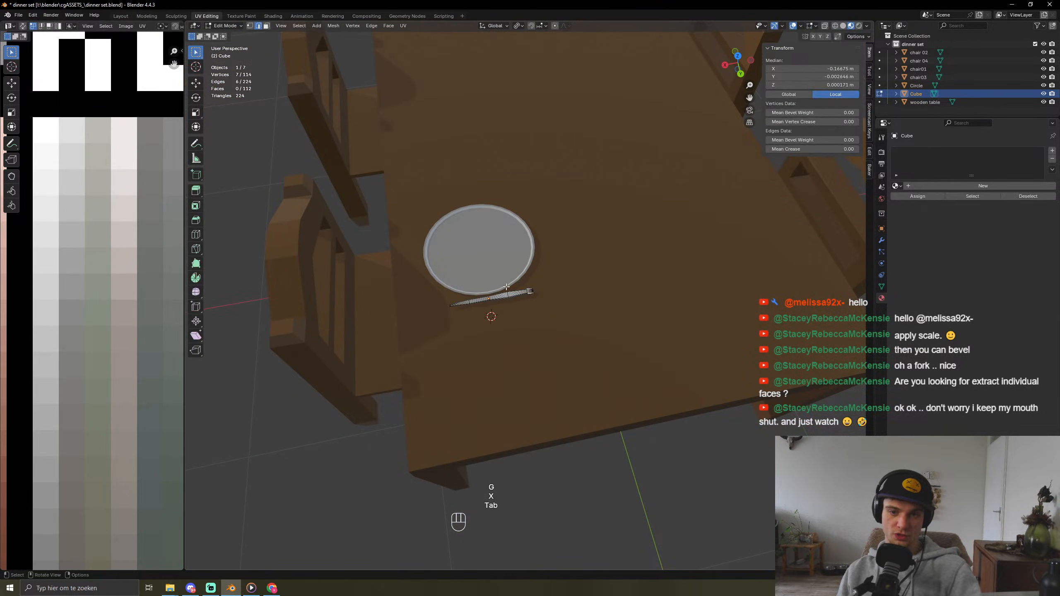
{"action": "left_click", "coordinate": [686, 525]}
{"action": "middle_click_drag", "start_coordinate": [562, 475], "coordinate": [629, 500]}
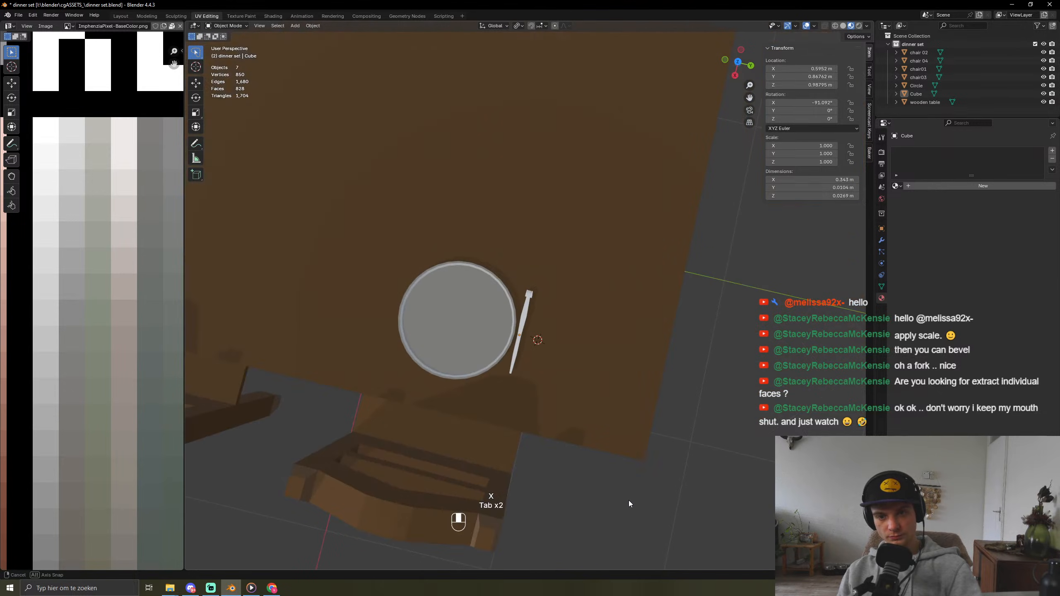
Step: Assign the existing palette material Material.001 to the fork
{"action": "left_click", "coordinate": [529, 304]}
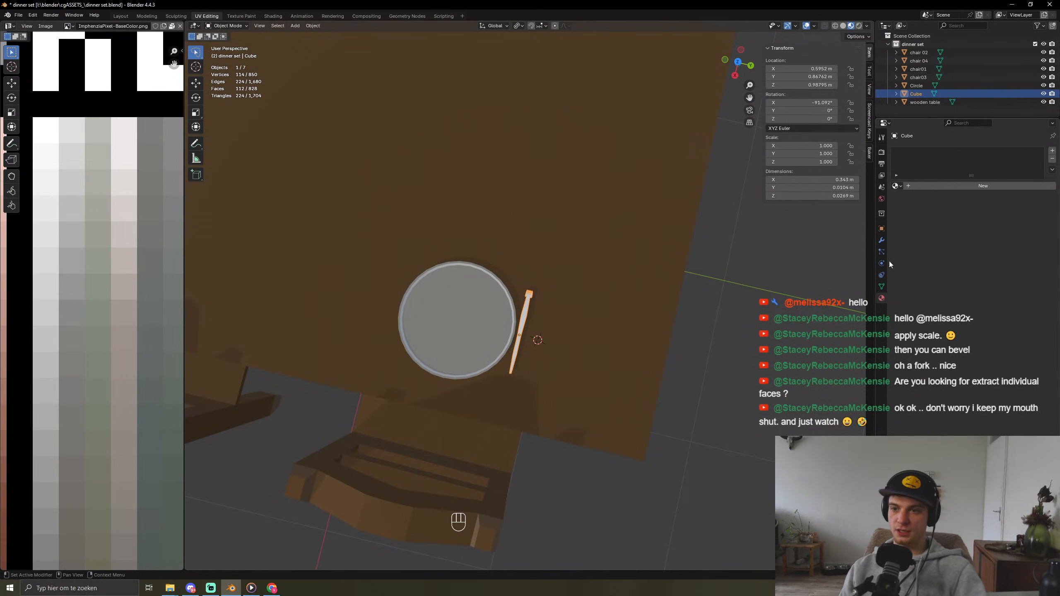
{"action": "left_click", "coordinate": [898, 186]}
{"action": "left_click", "coordinate": [833, 252]}
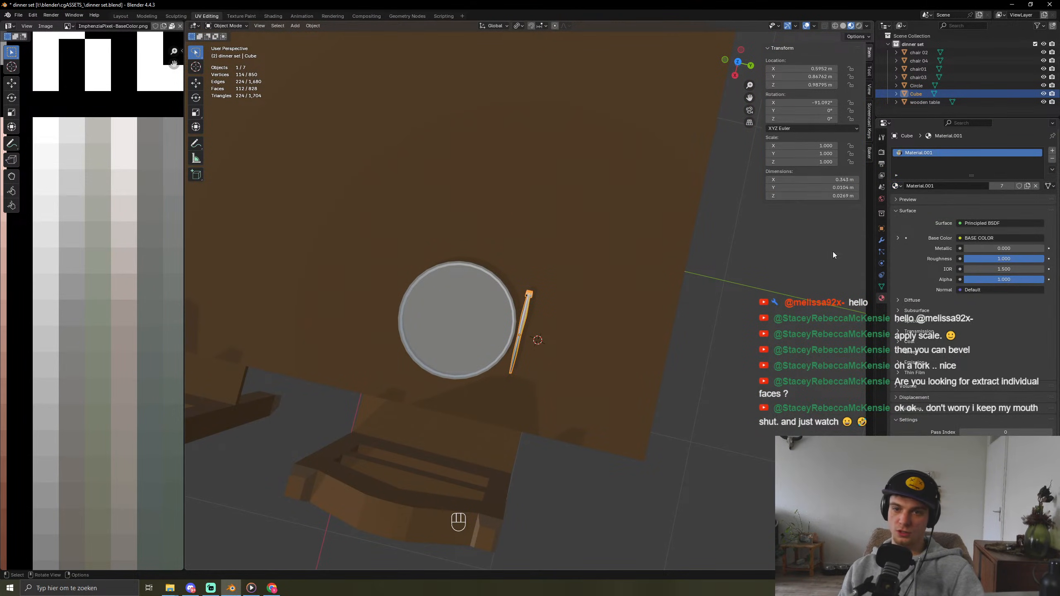
Step: Select the fork's entire mesh and collapse its UVs to a single point by scaling them to 0
{"action": "key", "text": "Tab"}
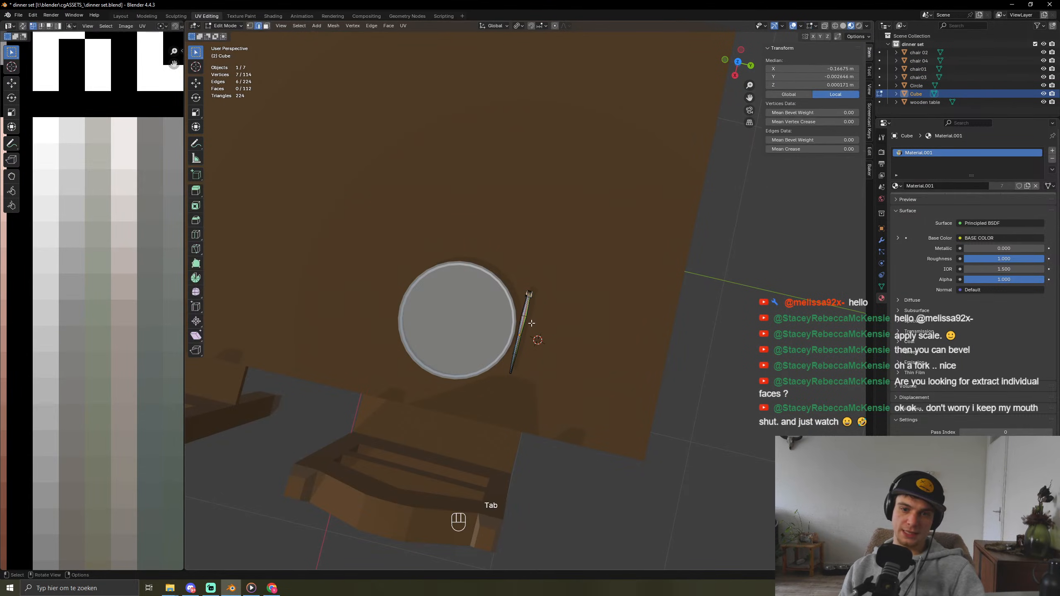
{"action": "key", "text": "a"}
{"action": "key", "text": "s"}
{"action": "right_click", "coordinate": [249, 320]}
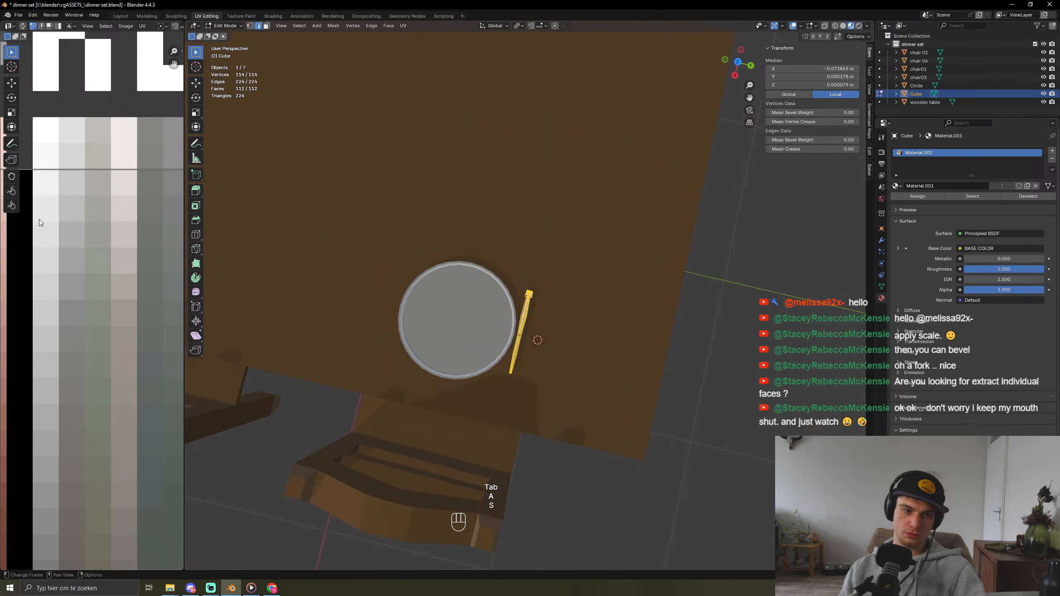
{"action": "key", "text": "KP_0"}
{"action": "key", "text": "KP_Enter"}
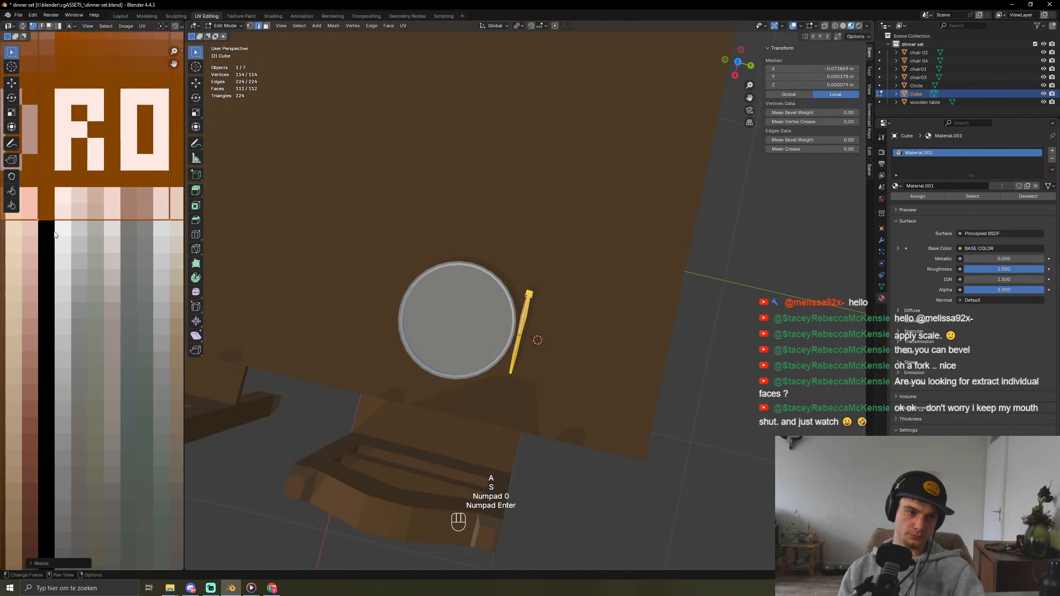
{"action": "scroll", "coordinate": [55, 234], "scroll_direction": "down", "scroll_amount": 6}
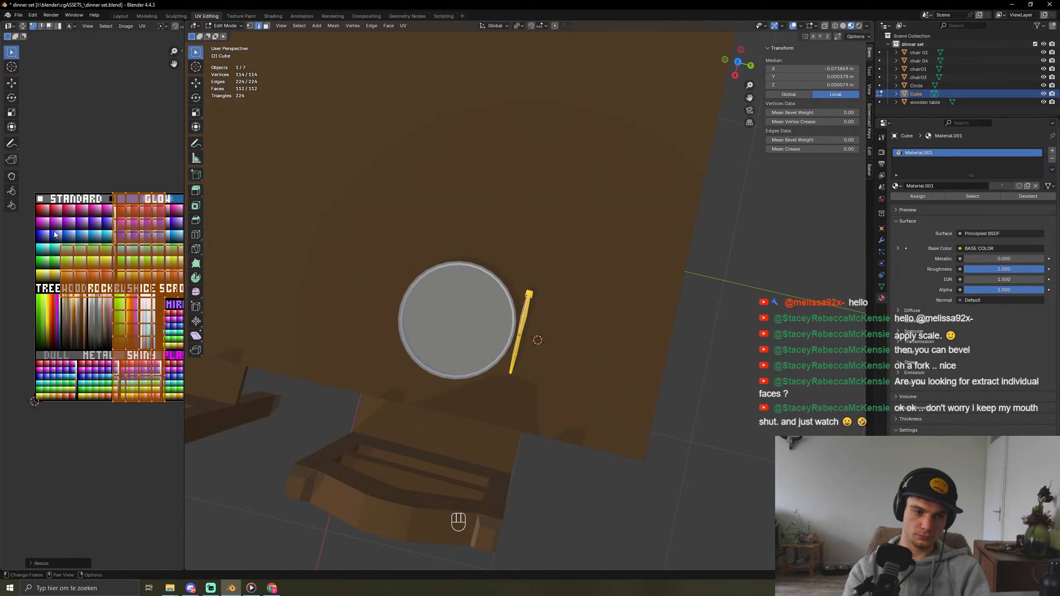
{"action": "key", "text": "s"}
{"action": "key", "text": "KP_0"}
{"action": "key", "text": "KP_Enter"}
Step: Move the fork's collapsed UVs onto a grey in the palette's ROCK swatches
{"action": "key", "text": "g"}
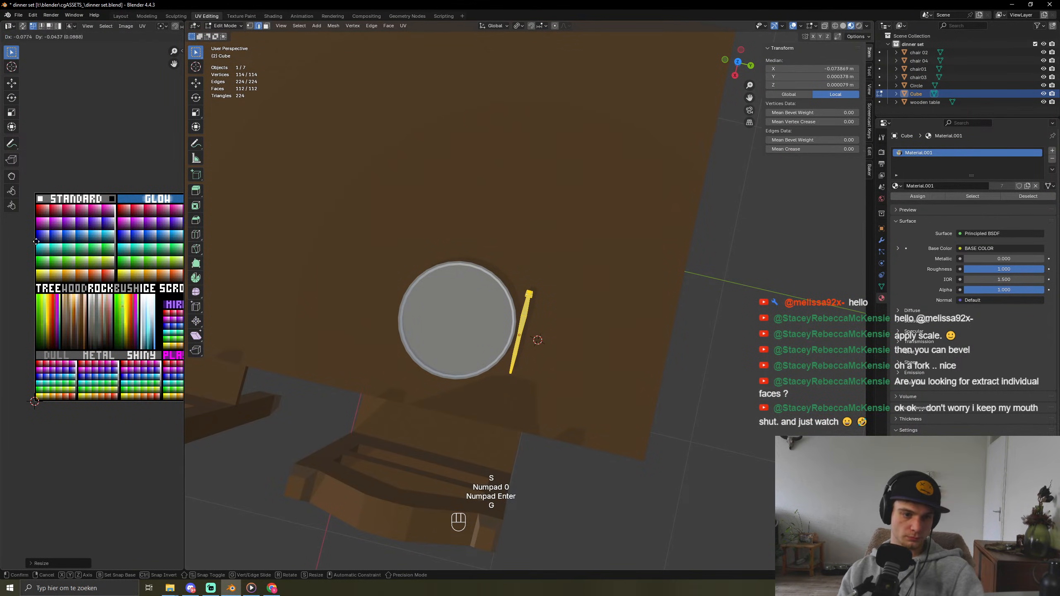
{"action": "key", "text": "Tab"}
{"action": "middle_click_drag", "start_coordinate": [484, 332], "coordinate": [515, 379]}
{"action": "left_click", "coordinate": [586, 361]}
{"action": "scroll", "coordinate": [586, 350], "scroll_direction": "up", "scroll_amount": 4}
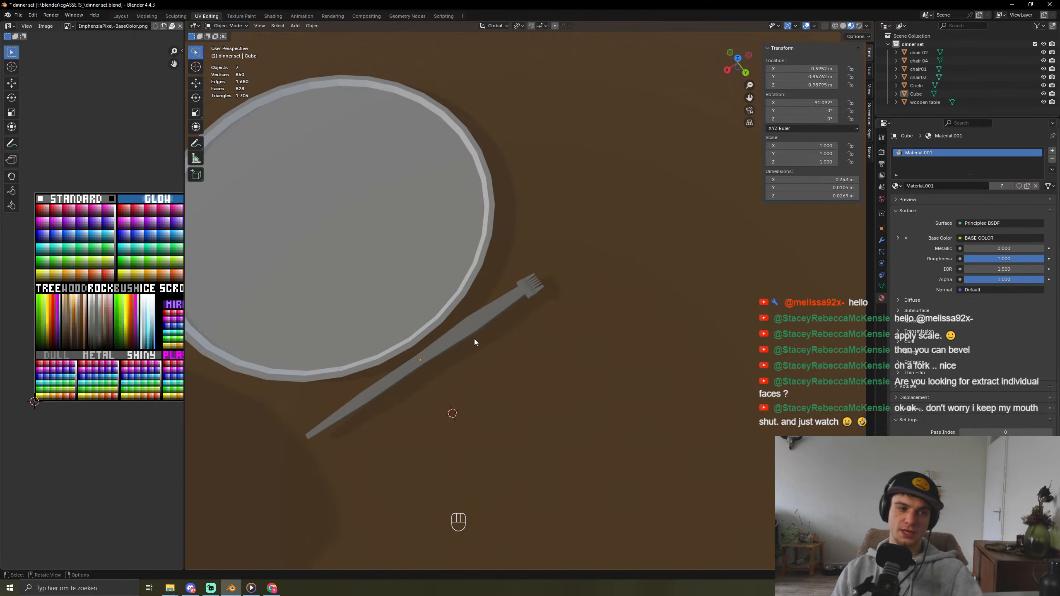
Step: Move the two rear corner edges on one side of the fork's crossbar inward along Y by about 0.005 m
{"action": "left_click", "coordinate": [447, 335]}
{"action": "middle_click_drag", "start_coordinate": [447, 335], "coordinate": [410, 408]}
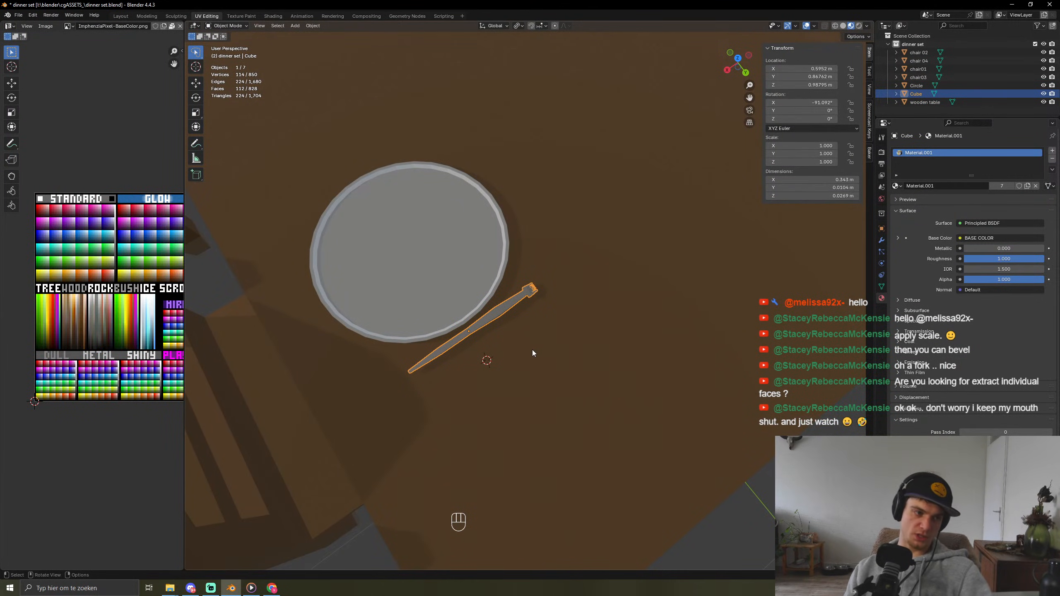
{"action": "scroll", "coordinate": [509, 366], "scroll_direction": "up", "scroll_amount": 5}
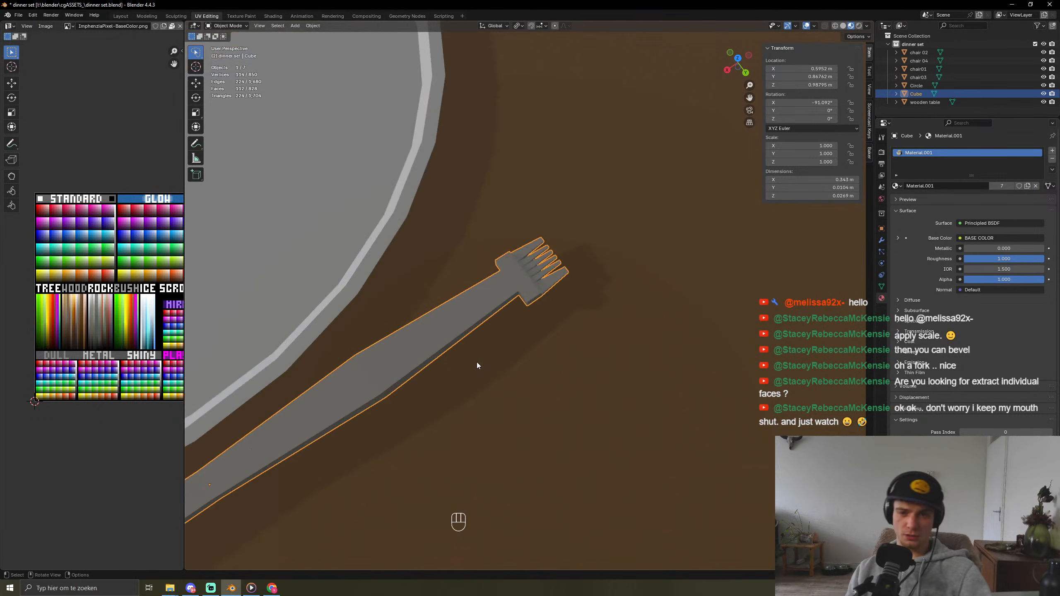
{"action": "scroll", "coordinate": [481, 374], "scroll_direction": "up", "scroll_amount": 5}
{"action": "middle_click_drag", "start_coordinate": [496, 319], "coordinate": [523, 293]}
{"action": "key", "text": "Tab"}
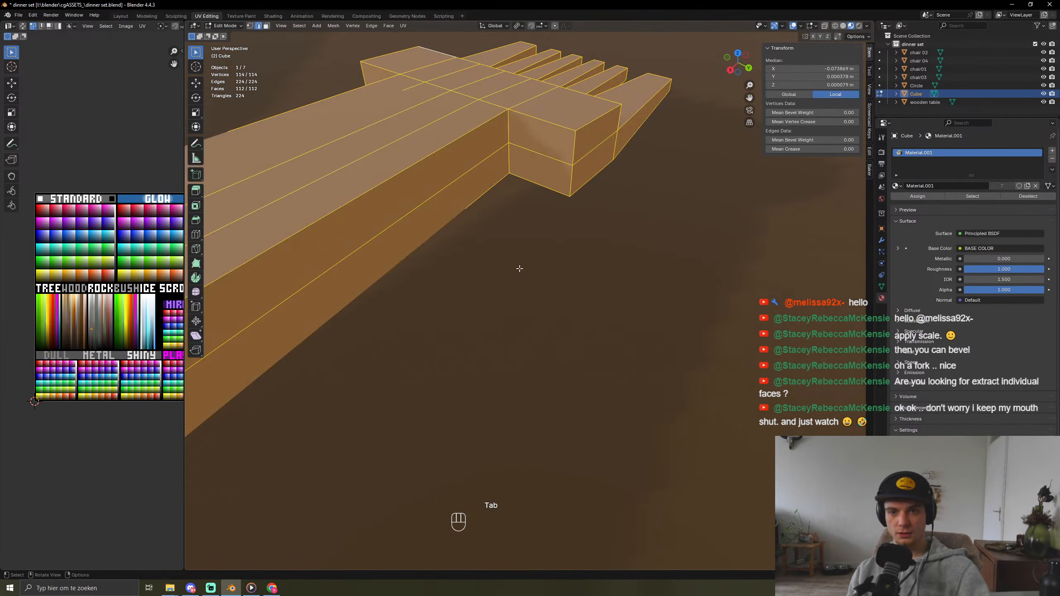
{"action": "scroll", "coordinate": [547, 215], "scroll_direction": "up", "scroll_amount": 5}
{"action": "left_click", "coordinate": [548, 97]}
{"action": "scroll", "coordinate": [566, 140], "scroll_direction": "down", "scroll_amount": 3}
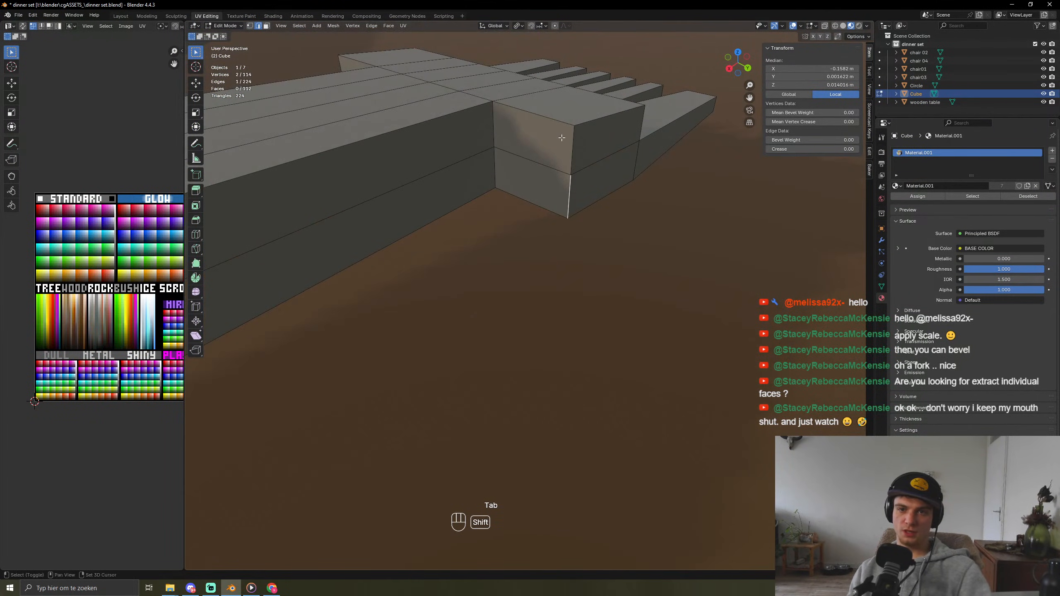
{"action": "left_click", "coordinate": [568, 138]}
{"action": "key", "text": "g"}
{"action": "key", "text": "x"}
{"action": "key", "text": "y"}
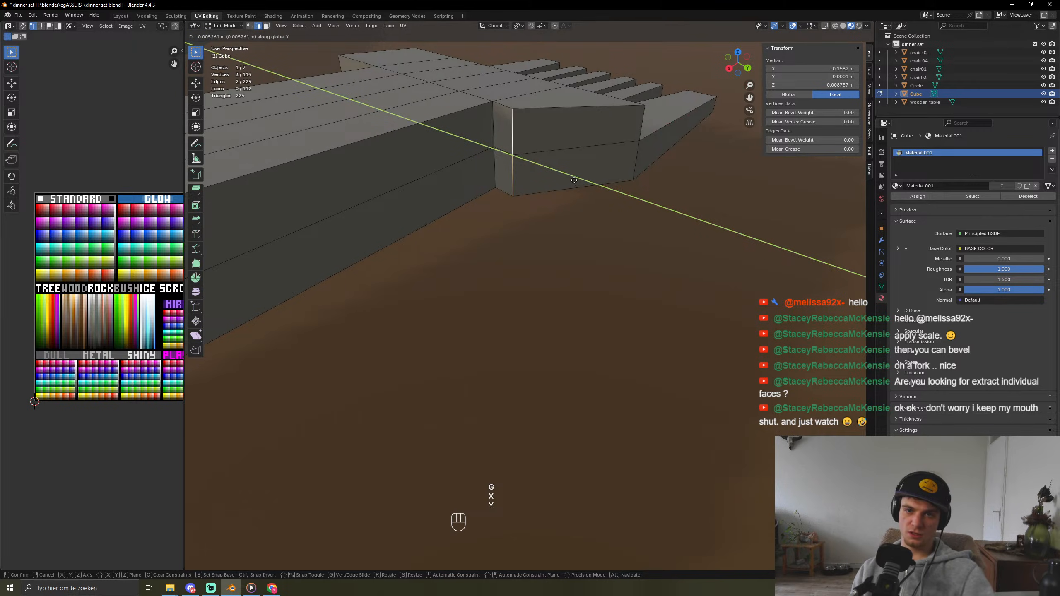
{"action": "left_click", "coordinate": [570, 180]}
Step: Move the rear corner edges on the crossbar's opposite side inward along Y by about 0.005 m
{"action": "middle_click_drag", "start_coordinate": [453, 181], "coordinate": [538, 173]}
{"action": "left_click", "coordinate": [418, 125]}
{"action": "left_click", "coordinate": [430, 180], "text": "shift"}
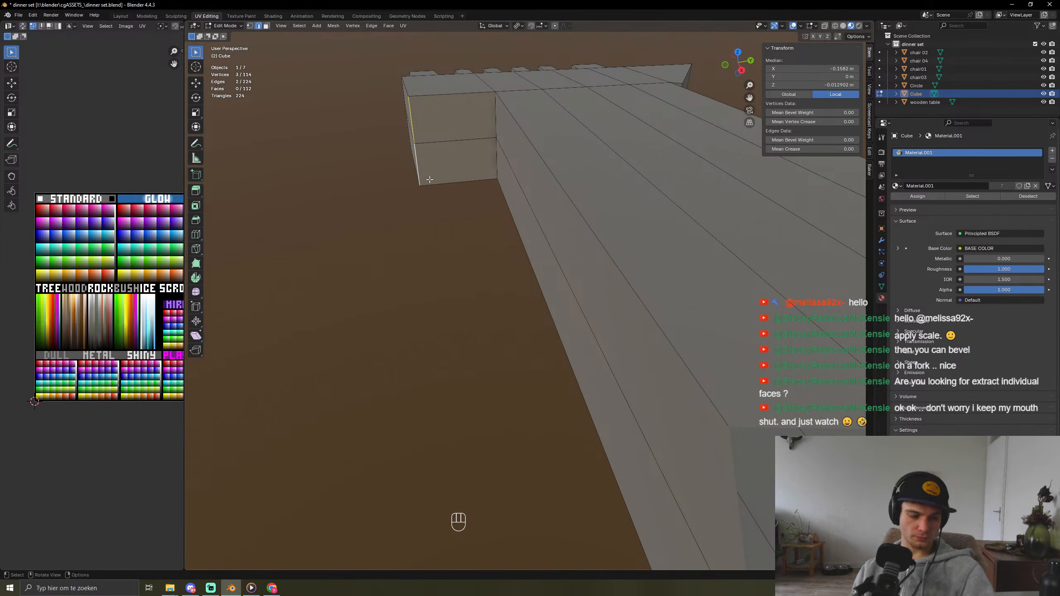
{"action": "key", "text": "g"}
{"action": "key", "text": "y"}
{"action": "left_click", "coordinate": [502, 166]}
{"action": "scroll", "coordinate": [501, 166], "scroll_direction": "down", "scroll_amount": 5}
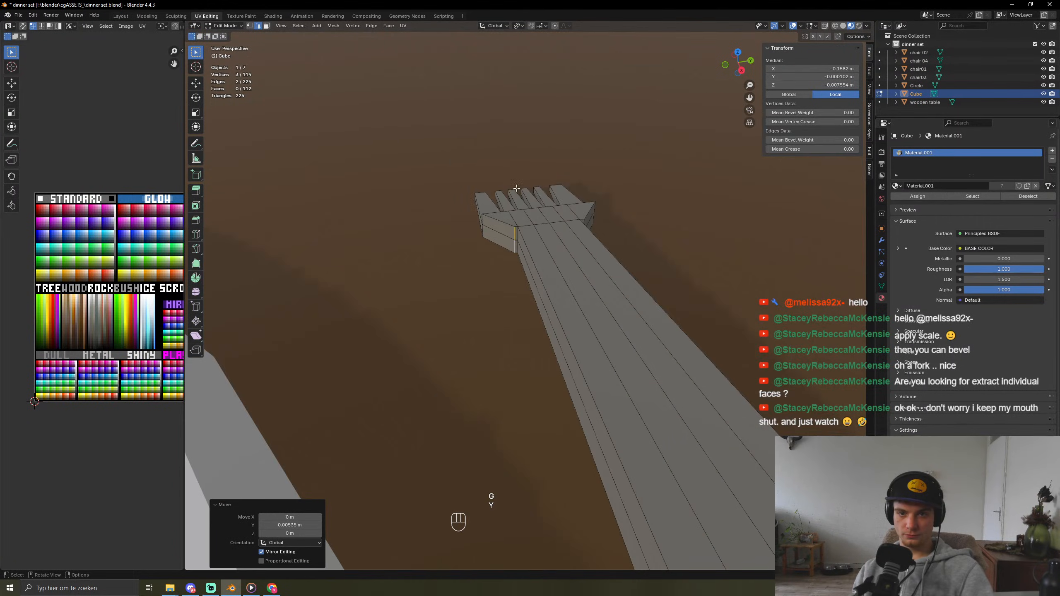
{"action": "middle_click_drag", "start_coordinate": [501, 167], "coordinate": [511, 279]}
{"action": "key", "text": "Tab"}
{"action": "scroll", "coordinate": [511, 279], "scroll_direction": "down", "scroll_amount": 6}
{"action": "left_click", "coordinate": [669, 348]}
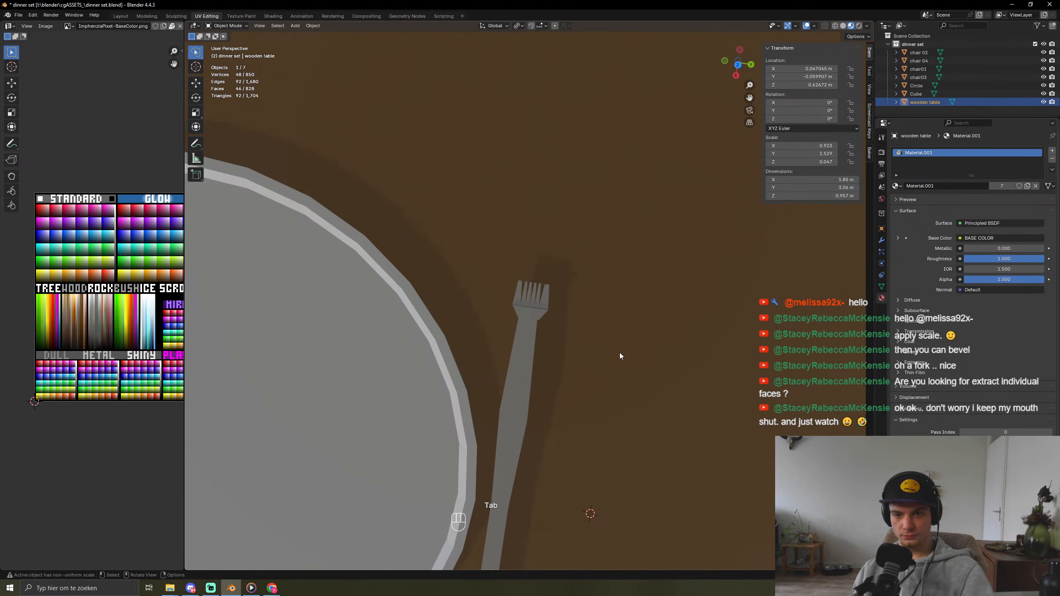
Step: Select the fork and open its mesh for editing
{"action": "middle_click_drag", "start_coordinate": [620, 353], "coordinate": [469, 340]}
{"action": "key", "text": "Tab"}
{"action": "key", "text": "Tab"}
{"action": "left_click", "coordinate": [502, 388]}
{"action": "key", "text": "Tab"}
{"action": "scroll", "coordinate": [467, 340], "scroll_direction": "up", "scroll_amount": 5}
{"action": "left_click", "coordinate": [420, 320], "text": "shift"}
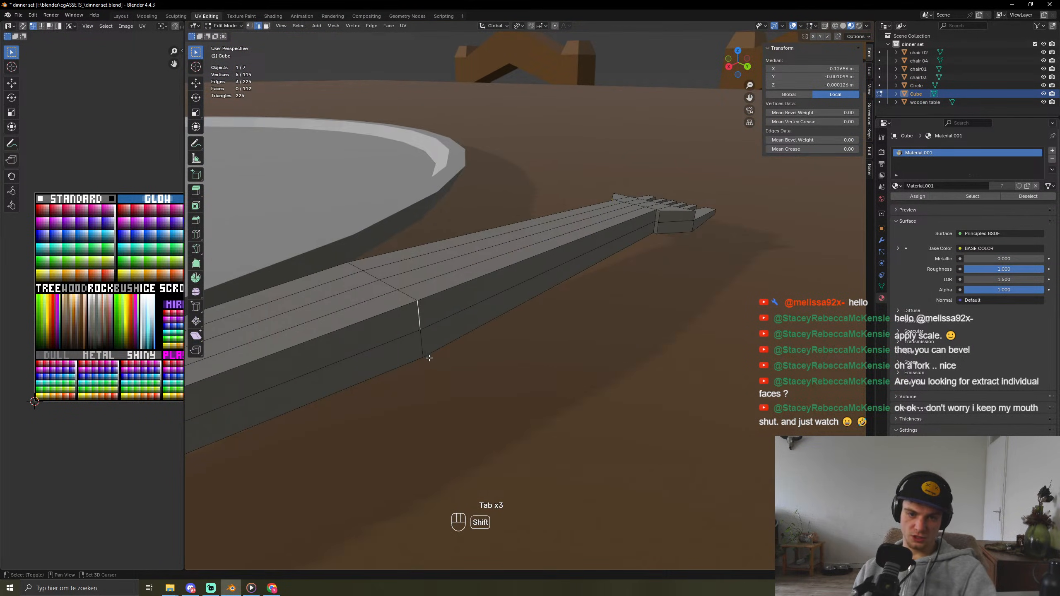
{"action": "left_click", "coordinate": [429, 358], "text": "shift"}
{"action": "key", "text": "ctrl+z"}
{"action": "left_click", "coordinate": [422, 349], "text": "shift"}
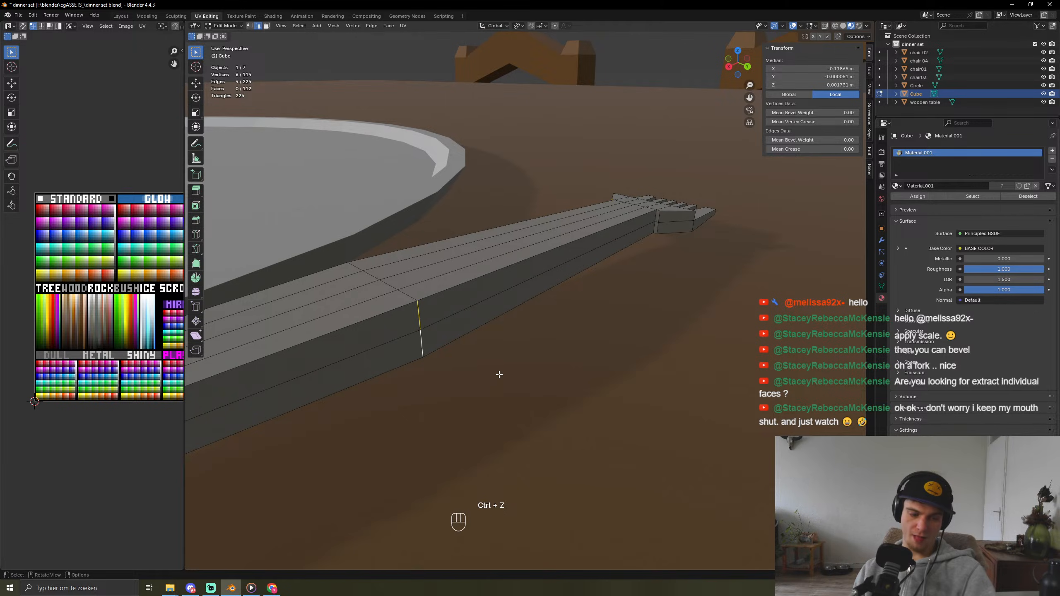
{"action": "key", "text": "g"}
{"action": "key", "text": "y"}
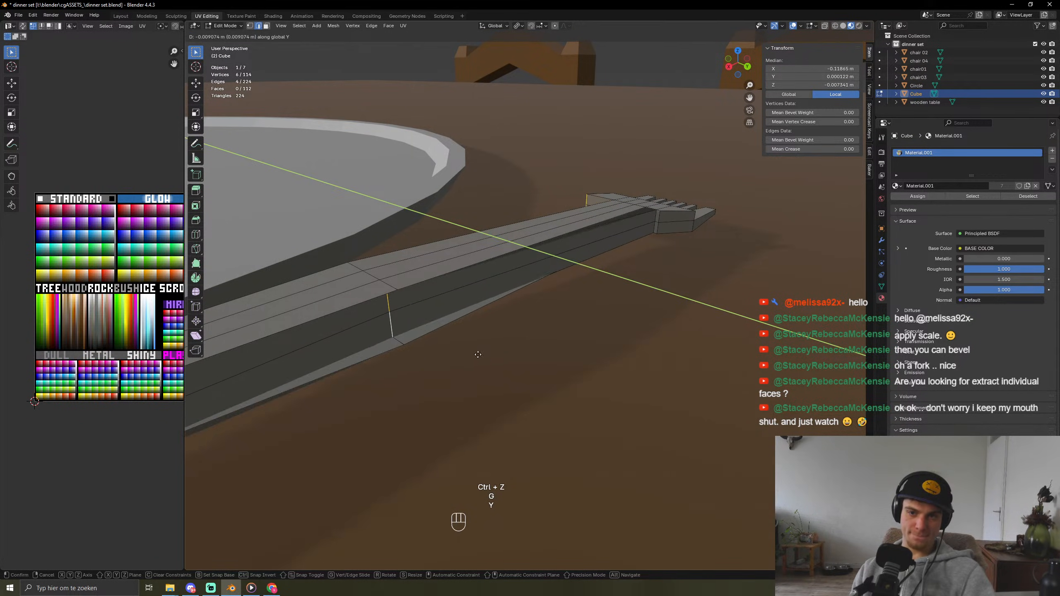
{"action": "right_click", "coordinate": [478, 355]}
{"action": "left_click", "coordinate": [489, 366]}
Step: Move the two side edges of the handle's first loop behind the head inward along Y by about 0.004 m
{"action": "left_click", "coordinate": [409, 341]}
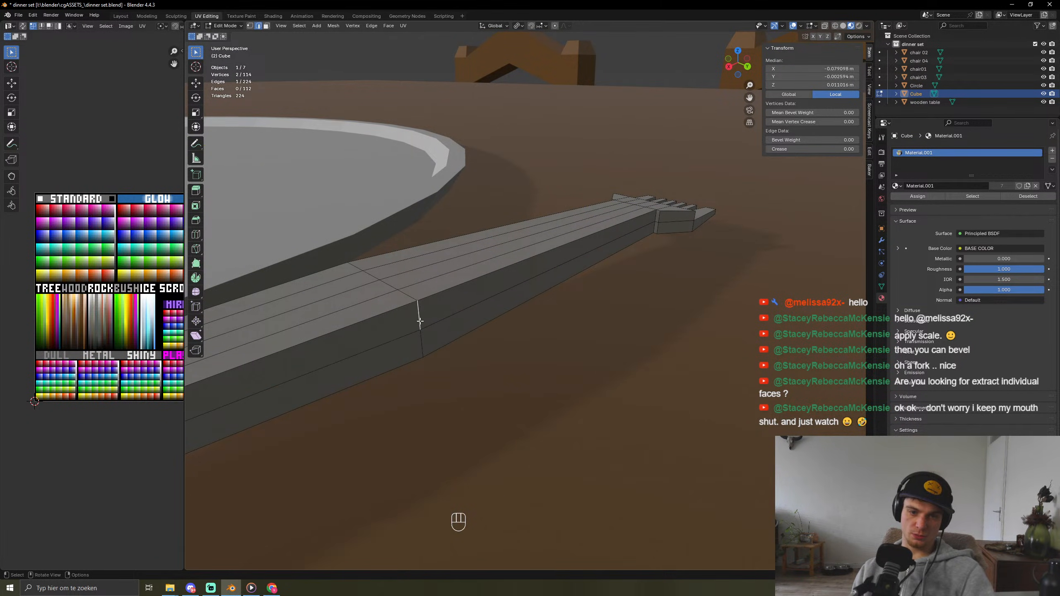
{"action": "left_click", "coordinate": [421, 335], "text": "shift"}
{"action": "key", "text": "g"}
{"action": "key", "text": "y"}
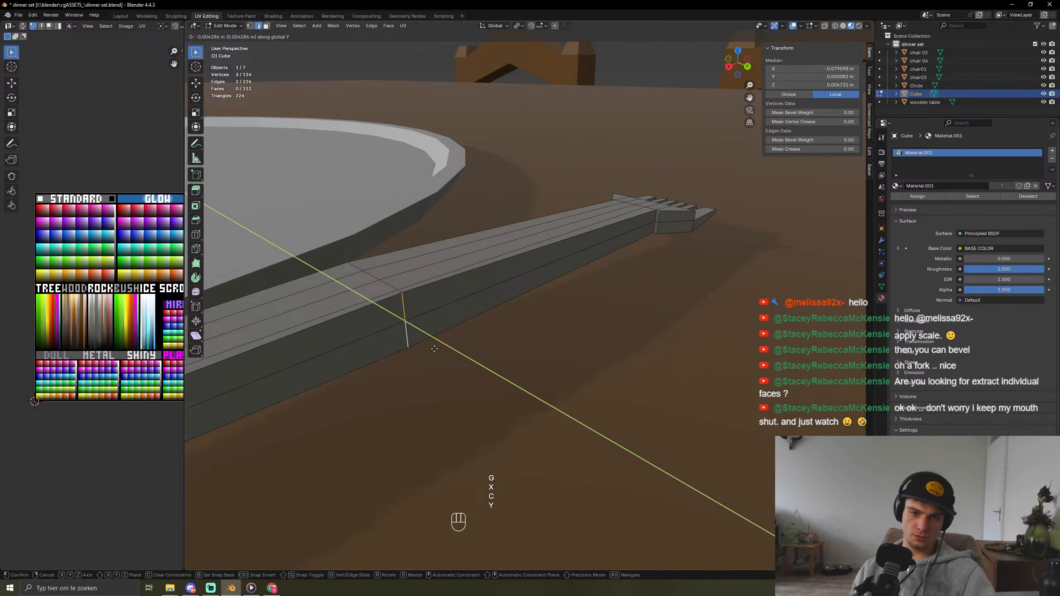
{"action": "left_click", "coordinate": [433, 351]}
Step: Move the two opposite side edges of that same handle loop inward along Y by about 0.004 m
{"action": "scroll", "coordinate": [430, 359], "scroll_direction": "up", "scroll_amount": 2}
{"action": "middle_click_drag", "start_coordinate": [428, 362], "coordinate": [647, 372]}
{"action": "left_click", "coordinate": [686, 367], "text": "shift"}
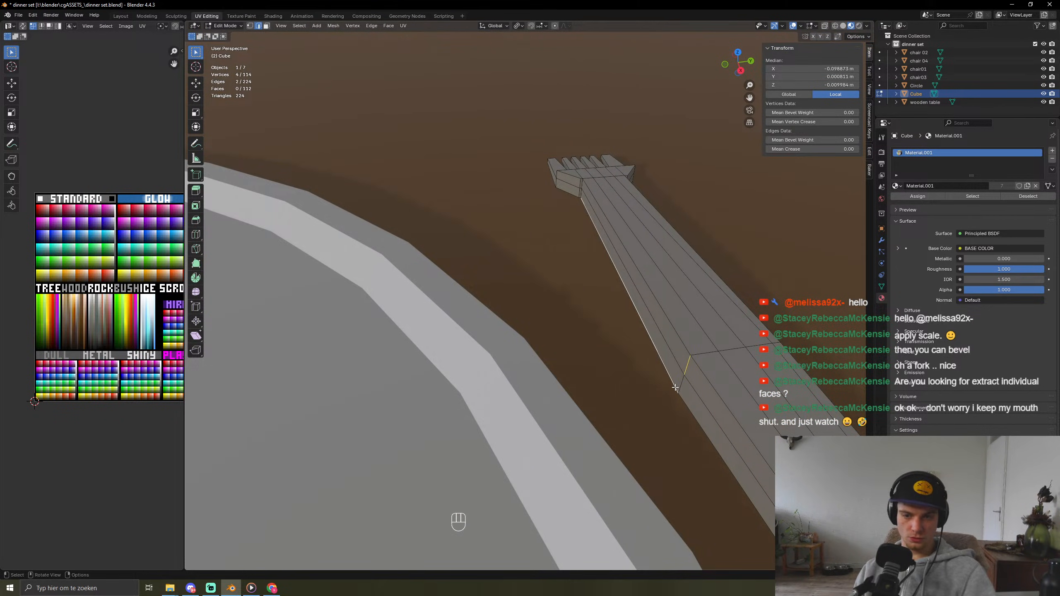
{"action": "key", "text": "ctrl+z"}
{"action": "key", "text": "g"}
{"action": "key", "text": "y"}
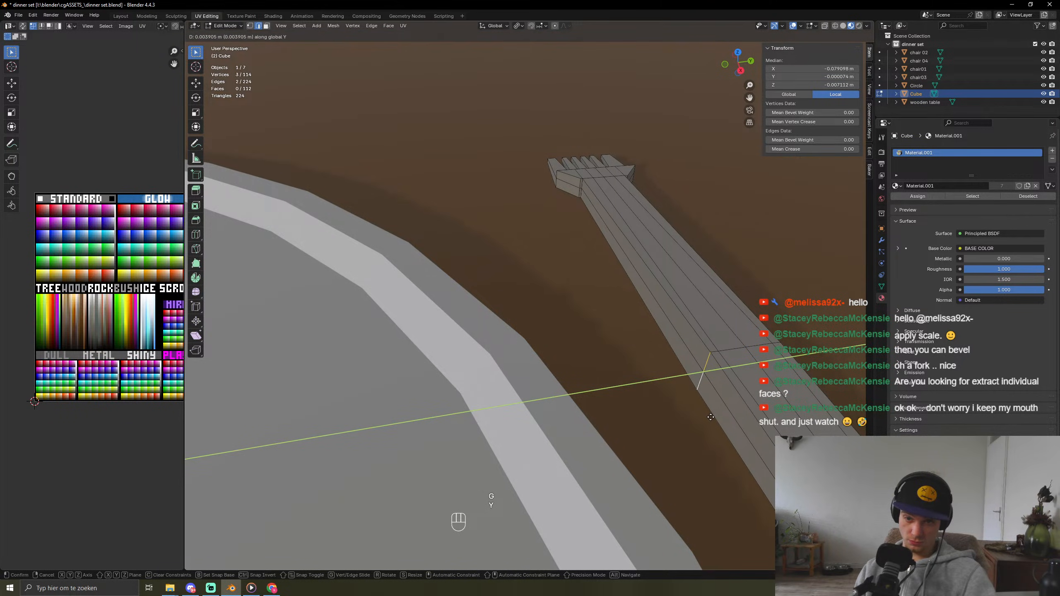
{"action": "left_click", "coordinate": [705, 360]}
{"action": "scroll", "coordinate": [710, 363], "scroll_direction": "down", "scroll_amount": 5}
{"action": "middle_click_drag", "start_coordinate": [731, 378], "coordinate": [696, 376]}
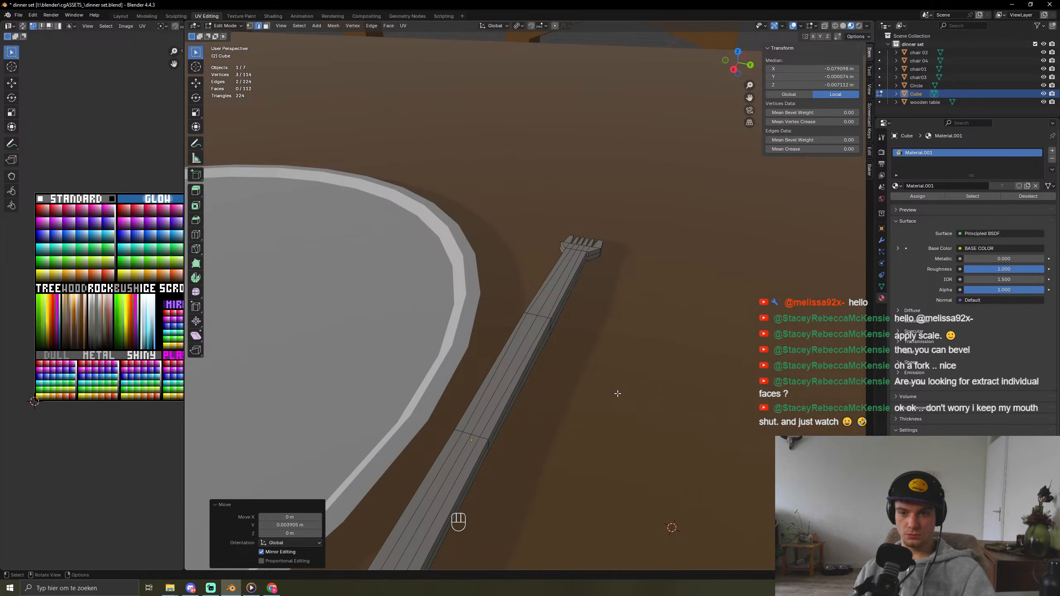
{"action": "key", "text": "Tab"}
{"action": "middle_click_drag", "start_coordinate": [599, 386], "coordinate": [557, 397]}
{"action": "scroll", "coordinate": [522, 356], "scroll_direction": "down", "scroll_amount": 1}
Step: Select all the fork's tine-tip vertices in a top wireframe view and extrude them outward by about 0.017 m
{"action": "key", "text": "Tab"}
{"action": "scroll", "coordinate": [528, 413], "scroll_direction": "up", "scroll_amount": 10}
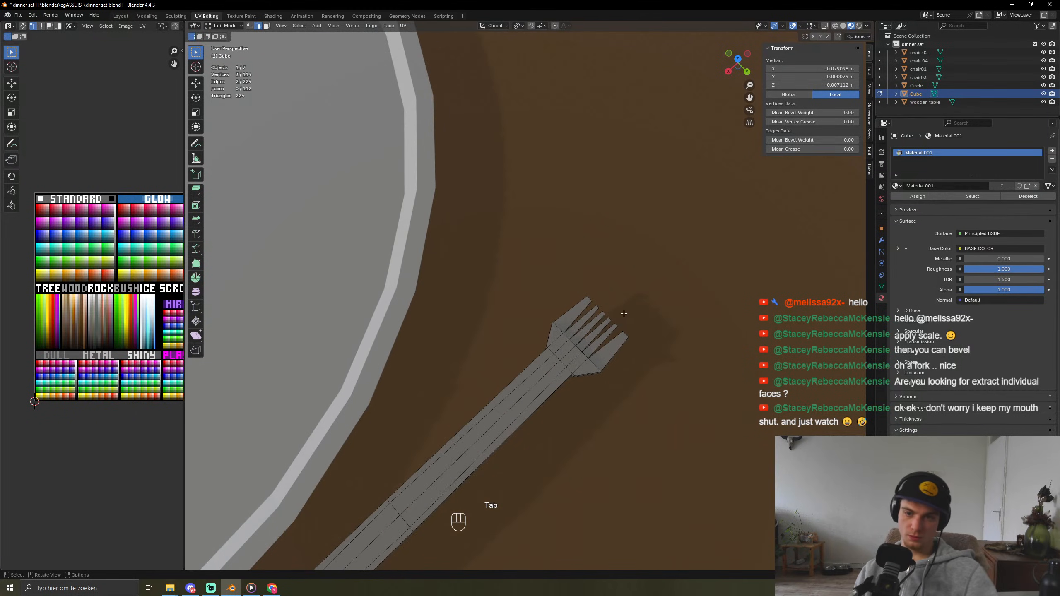
{"action": "left_click_drag", "start_coordinate": [578, 273], "coordinate": [684, 326]}
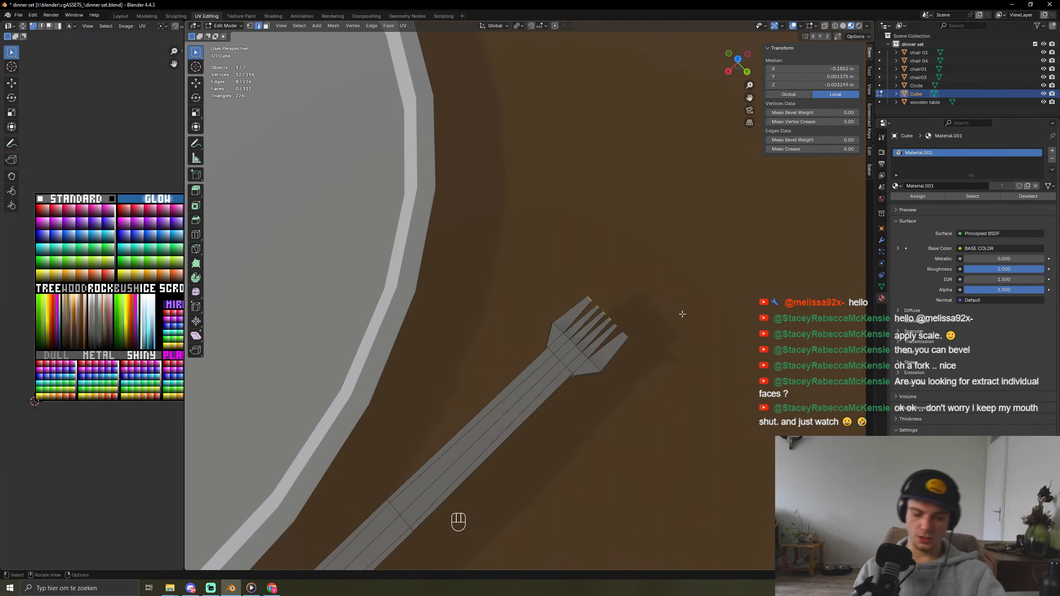
{"action": "key", "text": "KP_7"}
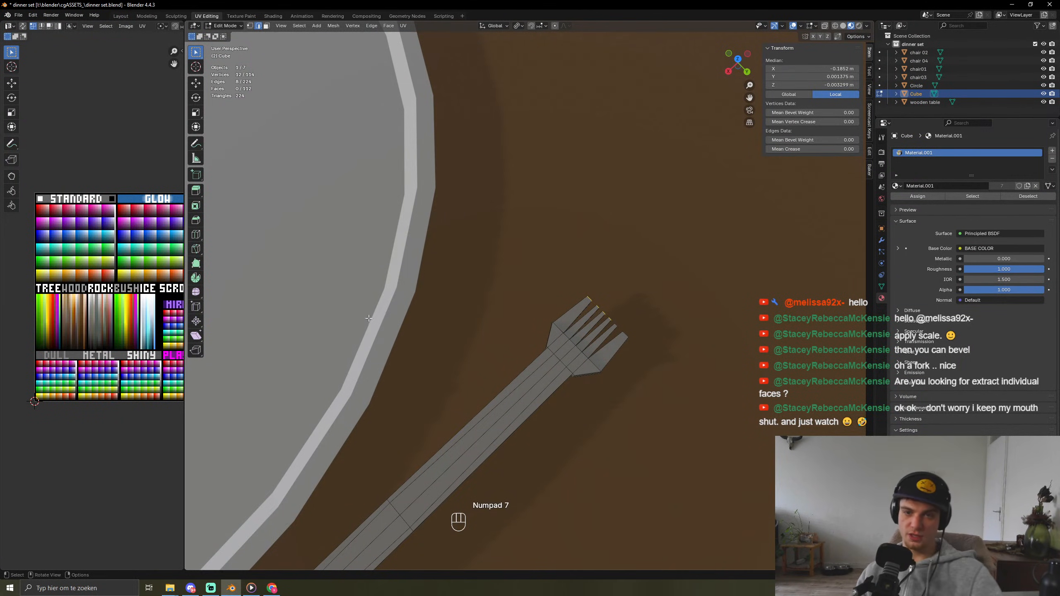
{"action": "key", "text": "KP_7"}
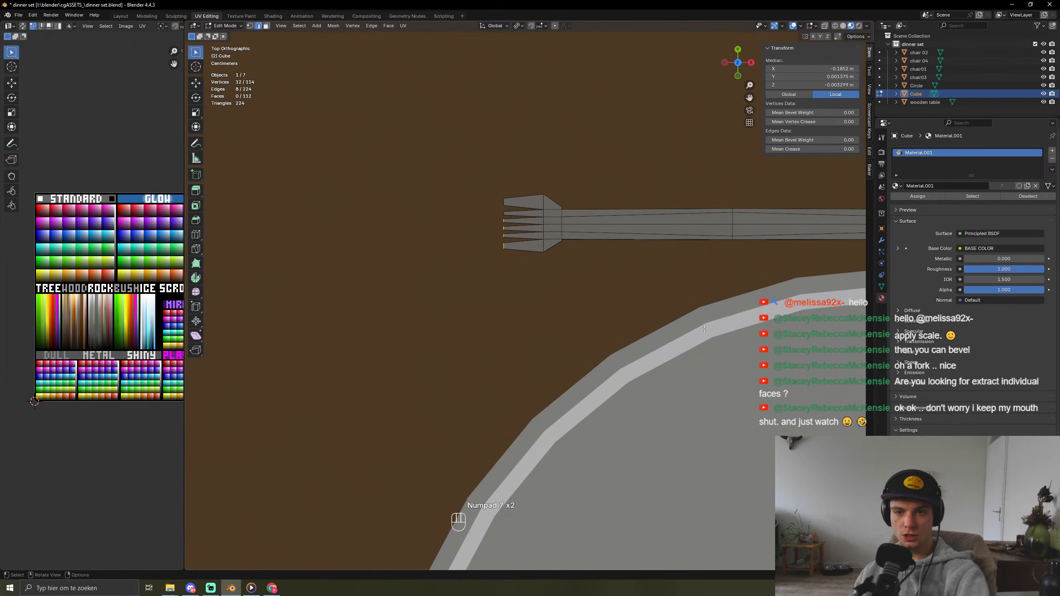
{"action": "key", "text": "shift+z"}
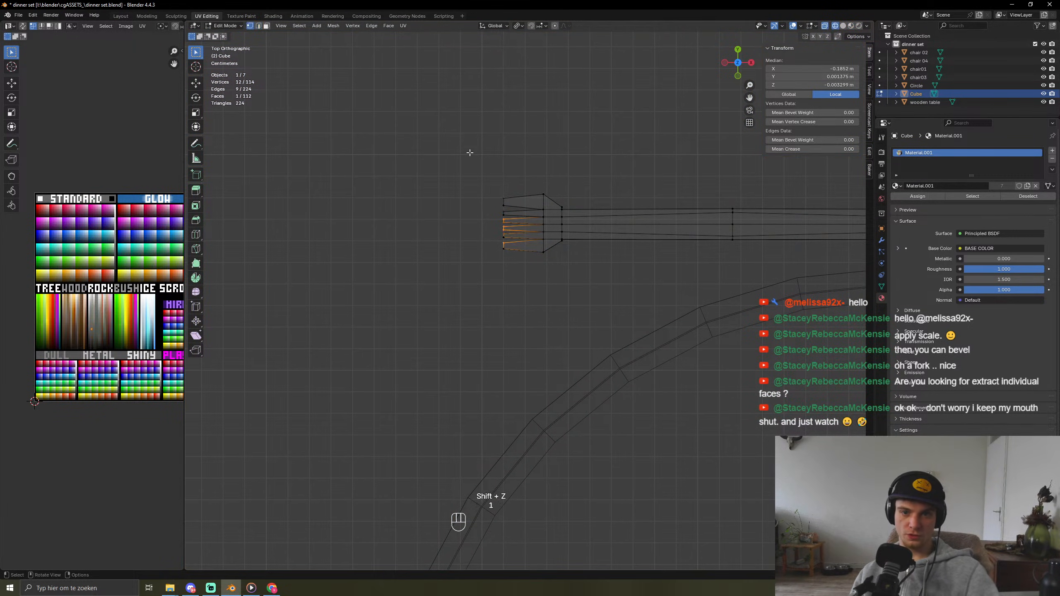
{"action": "key", "text": "1"}
{"action": "left_click_drag", "start_coordinate": [461, 154], "coordinate": [516, 275]}
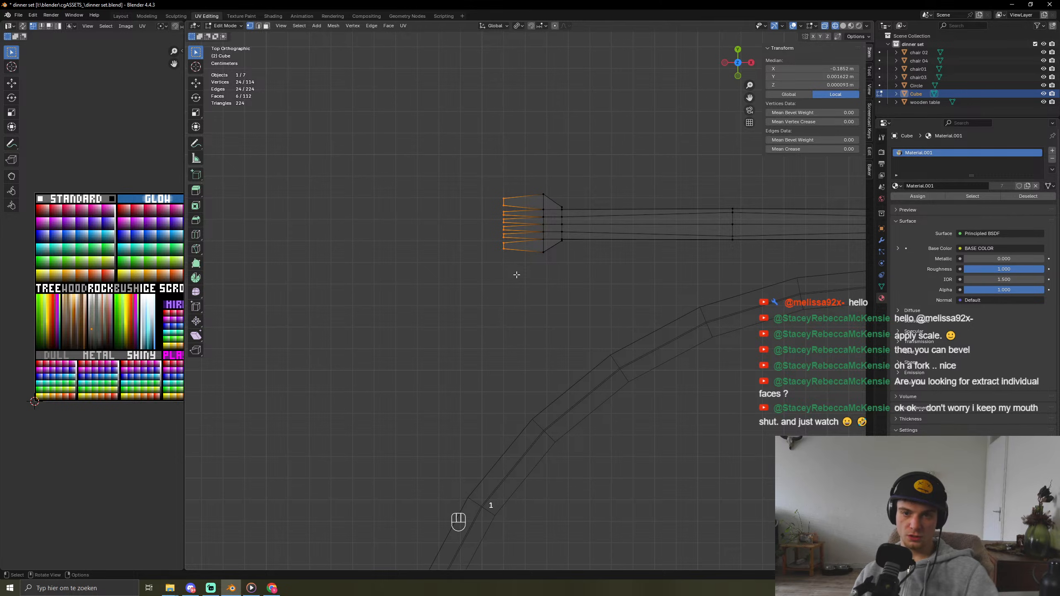
{"action": "key", "text": "e"}
{"action": "left_click", "coordinate": [481, 273]}
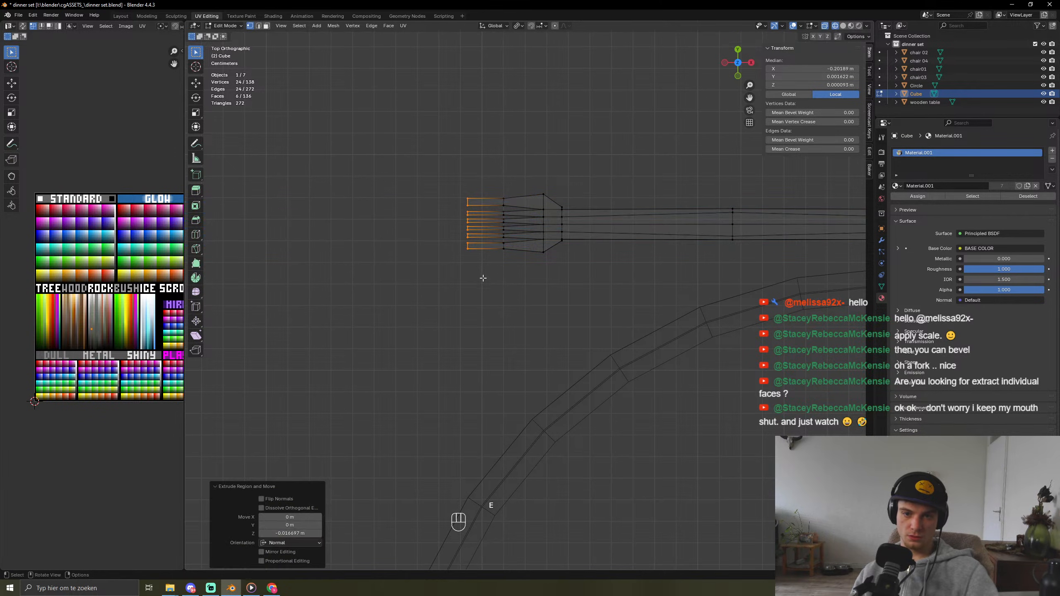
{"action": "key", "text": "Tab"}
{"action": "key", "text": "Tab"}
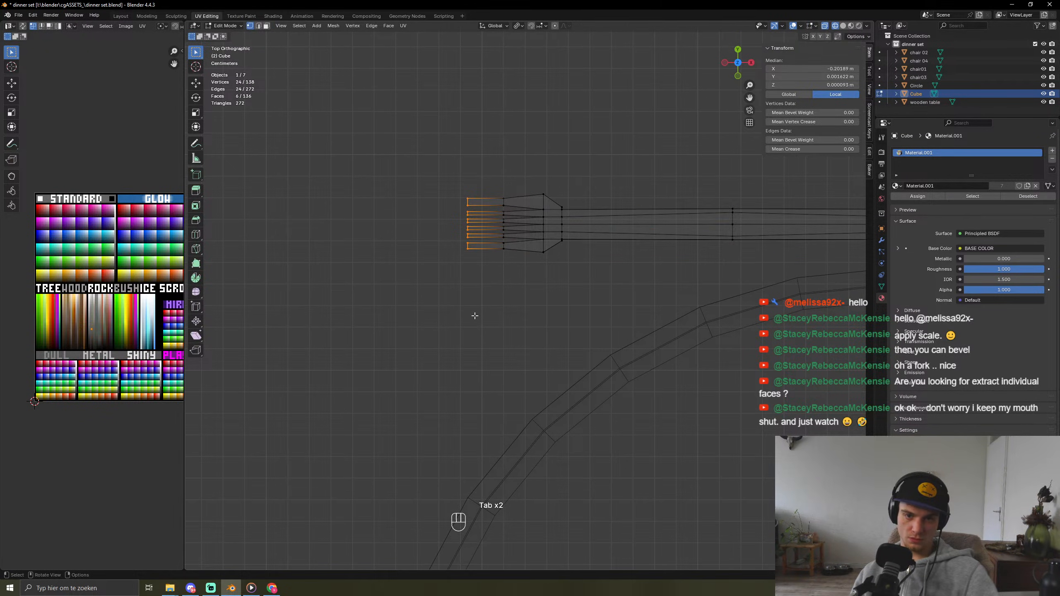
Step: Raise the extruded tine tips slightly along Z and turn off the wireframe display
{"action": "middle_click_drag", "start_coordinate": [475, 317], "coordinate": [519, 256]}
{"action": "key", "text": "g"}
{"action": "key", "text": "z"}
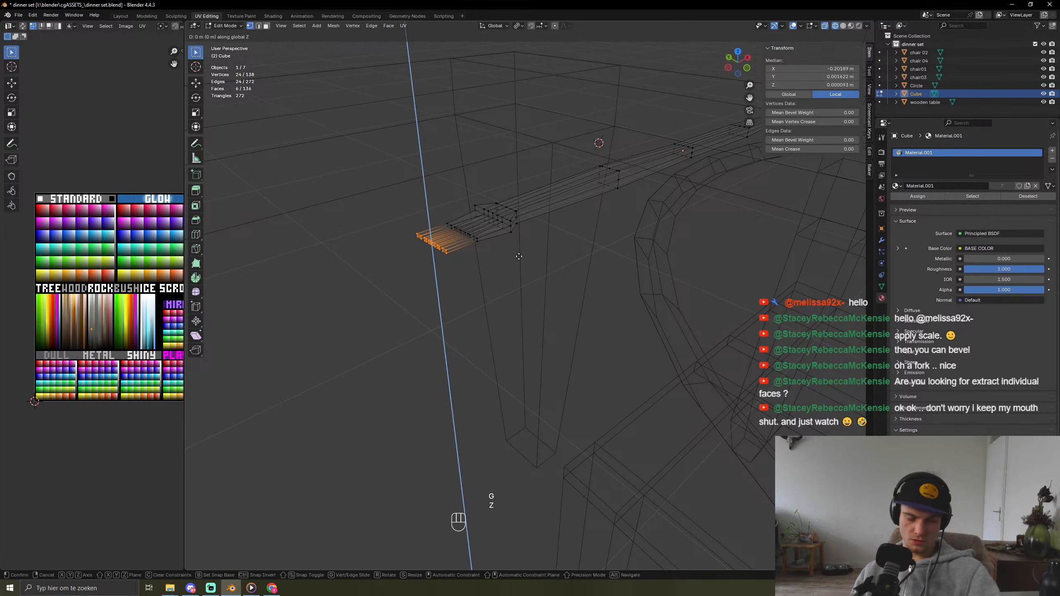
{"action": "left_click", "coordinate": [517, 247]}
{"action": "key", "text": "Tab"}
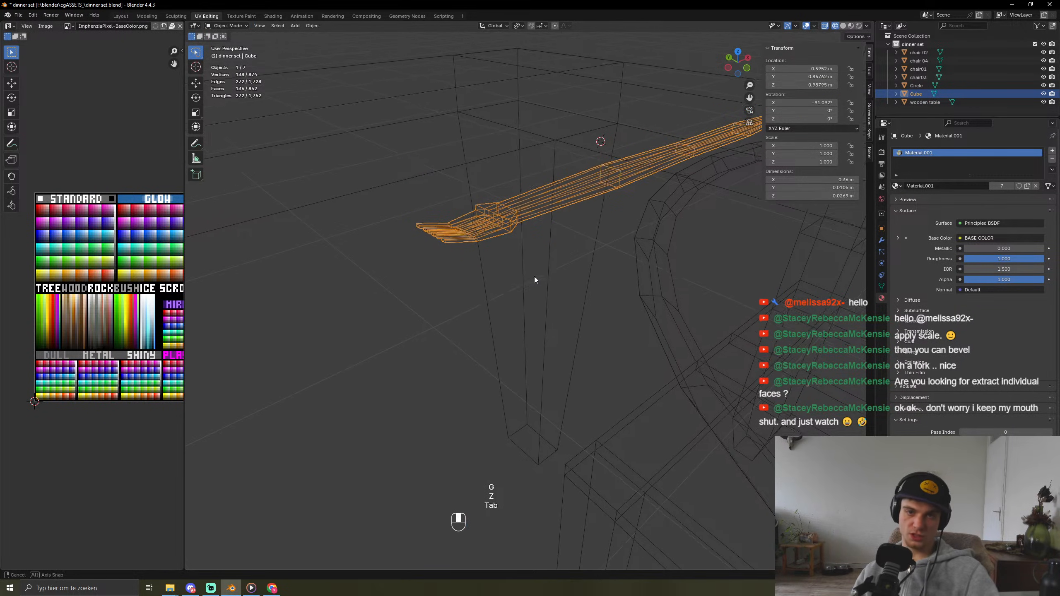
{"action": "middle_click_drag", "start_coordinate": [534, 277], "coordinate": [537, 195]}
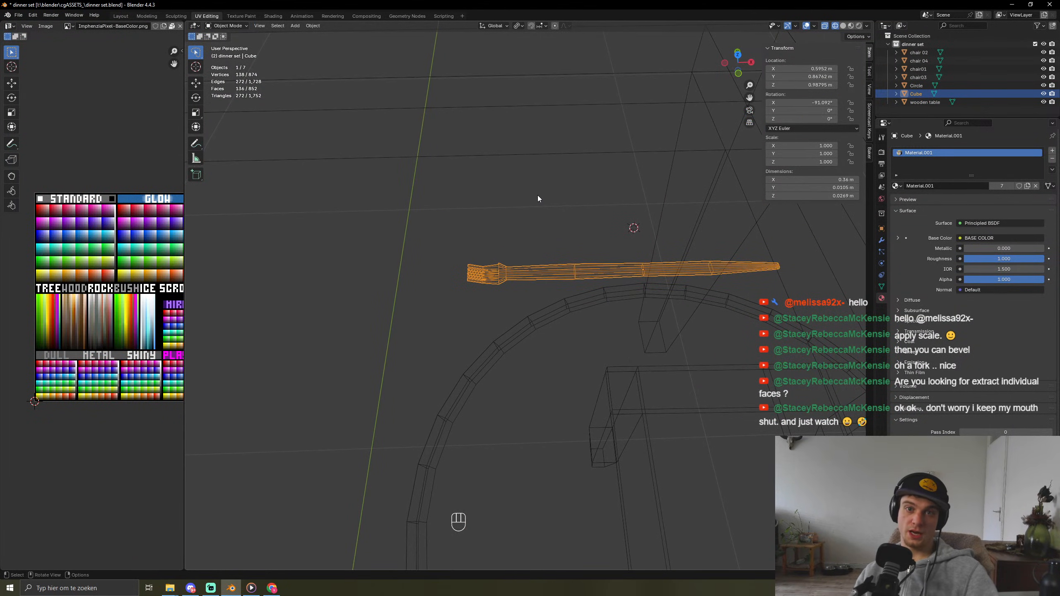
{"action": "key", "text": "shift+z"}
Step: Examine the fork's shape and proportions beside the plate on the table
{"action": "middle_click_drag", "start_coordinate": [453, 339], "coordinate": [679, 227]}
{"action": "left_click", "coordinate": [679, 228]}
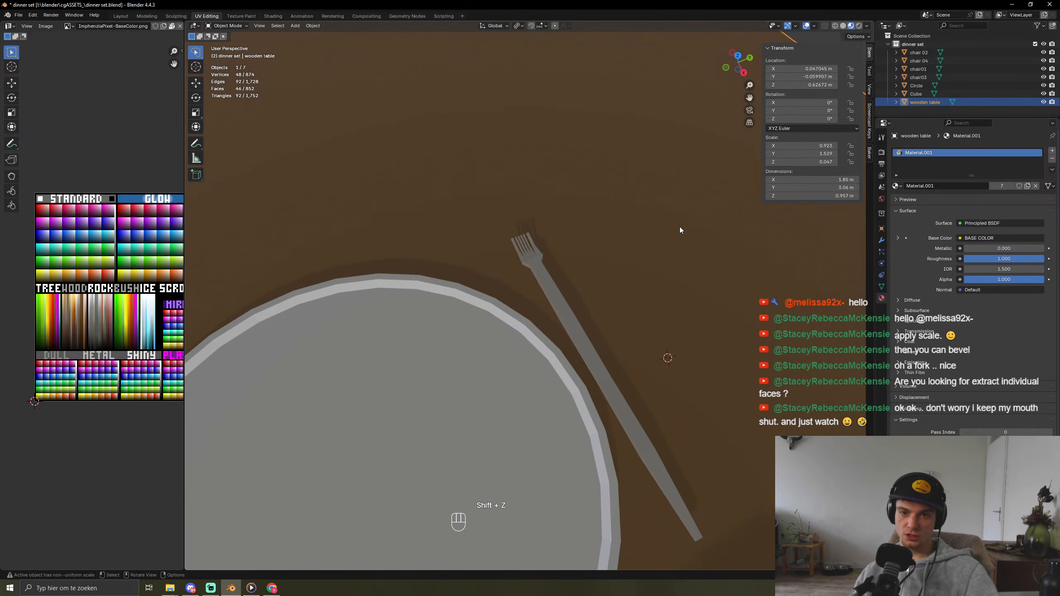
{"action": "scroll", "coordinate": [643, 350], "scroll_direction": "down", "scroll_amount": 8}
{"action": "middle_click_drag", "start_coordinate": [653, 339], "coordinate": [576, 337]}
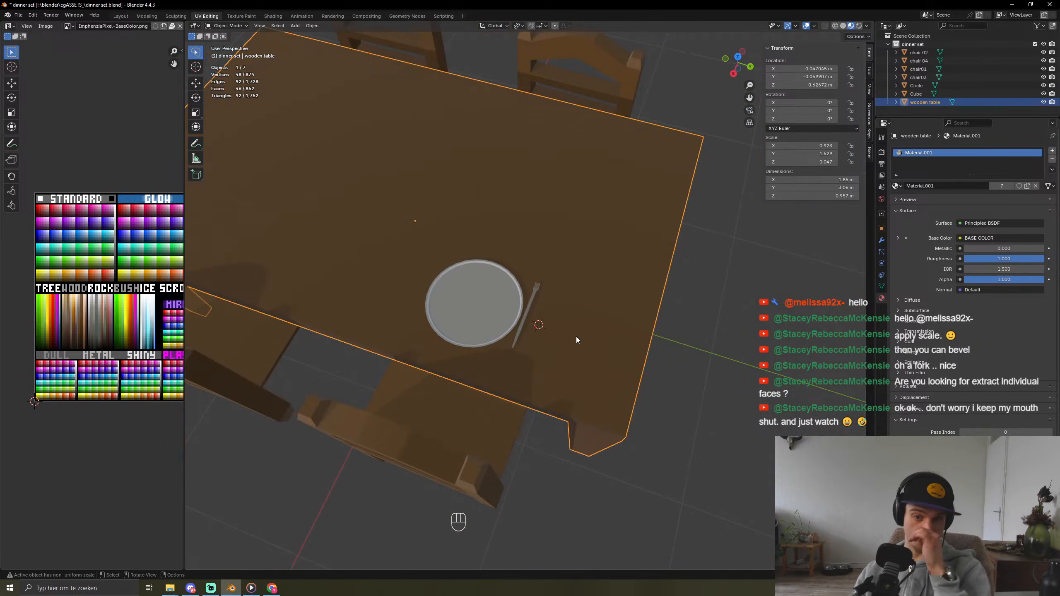
{"action": "scroll", "coordinate": [513, 382], "scroll_direction": "up", "scroll_amount": 5}
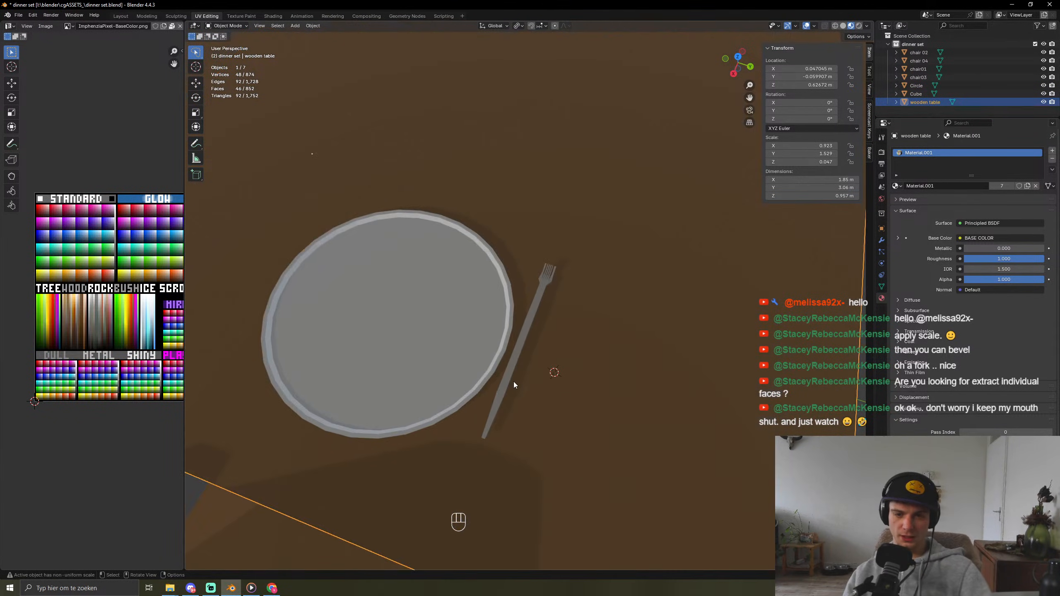
{"action": "scroll", "coordinate": [514, 385], "scroll_direction": "up", "scroll_amount": 4}
{"action": "middle_click_drag", "start_coordinate": [528, 412], "coordinate": [517, 334], "text": "shift"}
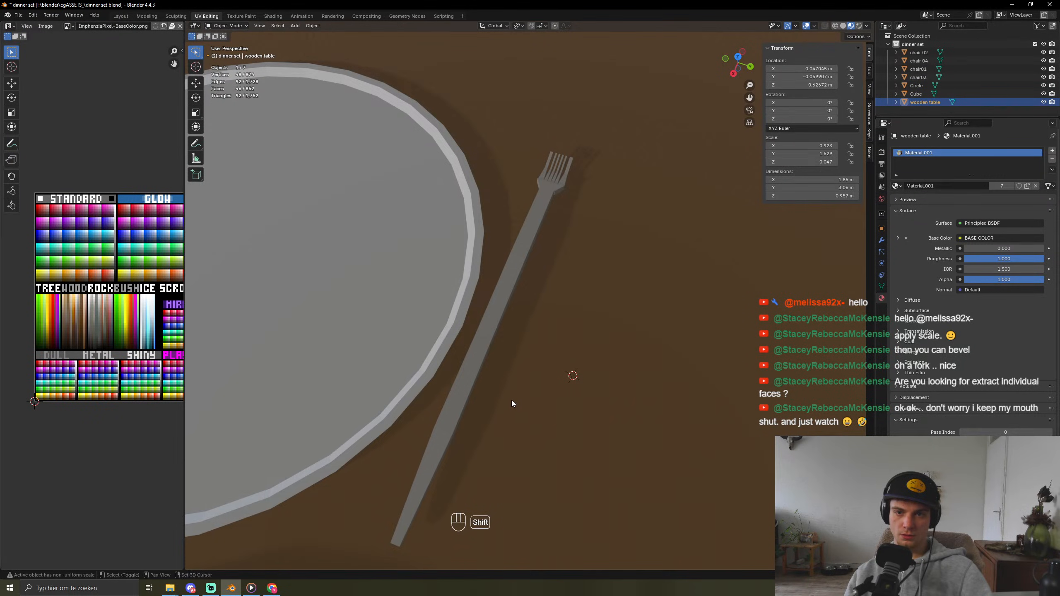
{"action": "middle_click_drag", "start_coordinate": [513, 402], "coordinate": [498, 407], "text": "shift"}
Step: Delete the edges of the fork handle's tapered end section and the loose vertices left behind
{"action": "left_click", "coordinate": [499, 407]}
{"action": "key", "text": "Tab"}
{"action": "key", "text": "Tab"}
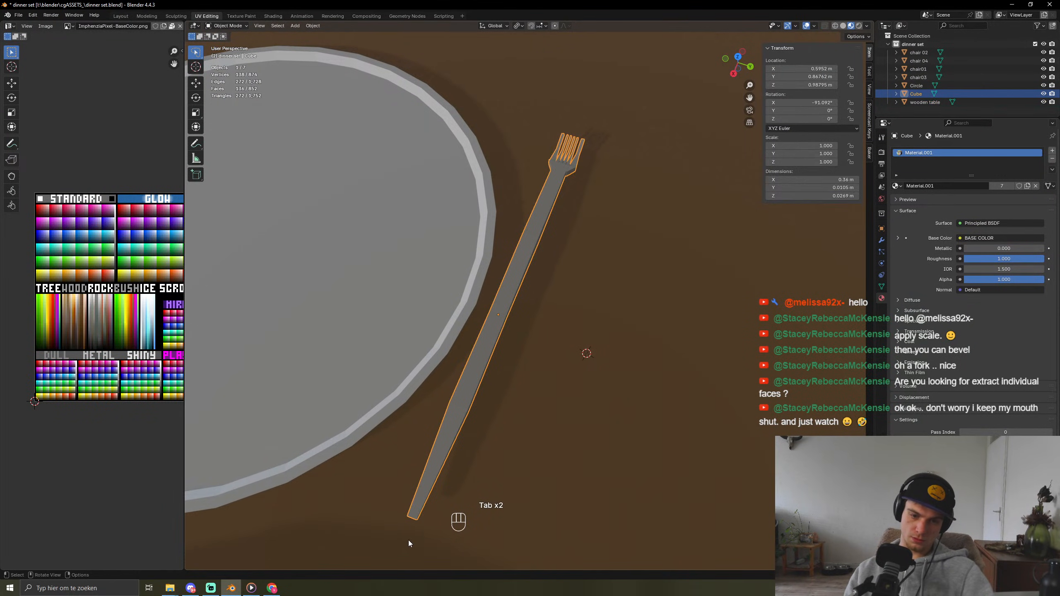
{"action": "key", "text": "Tab"}
{"action": "left_click_drag", "start_coordinate": [373, 452], "coordinate": [472, 572]}
{"action": "key", "text": "x"}
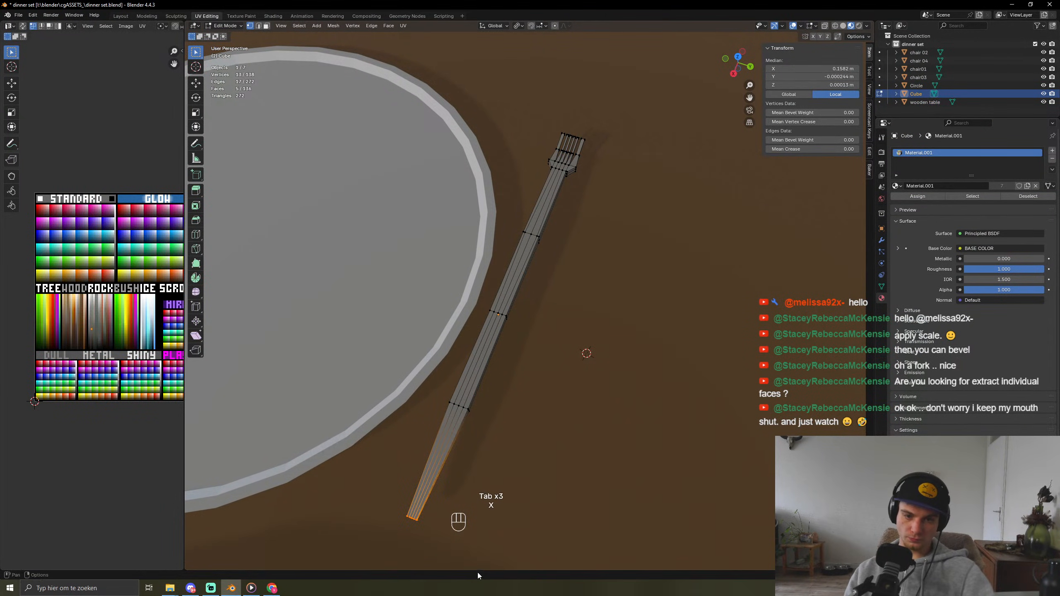
{"action": "key", "text": "x"}
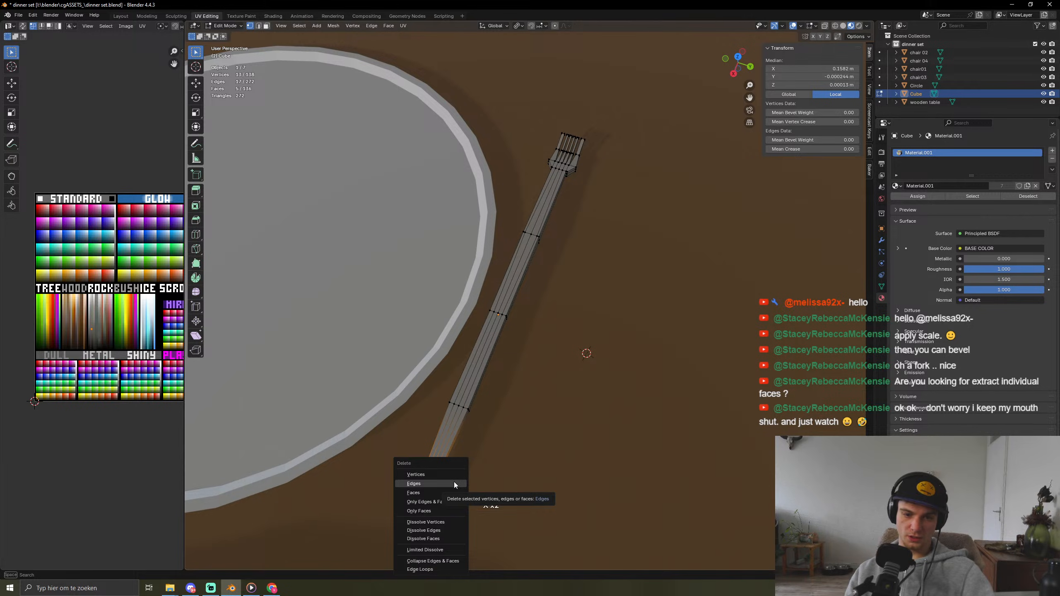
{"action": "left_click", "coordinate": [454, 482]}
{"action": "left_click_drag", "start_coordinate": [389, 500], "coordinate": [443, 539]}
{"action": "key", "text": "x"}
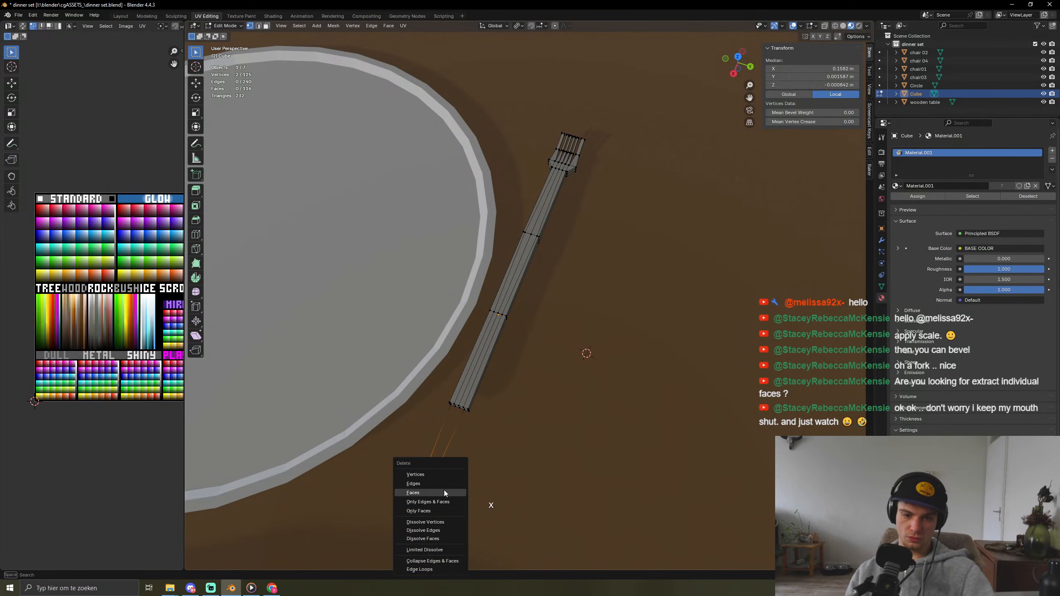
{"action": "left_click", "coordinate": [425, 475]}
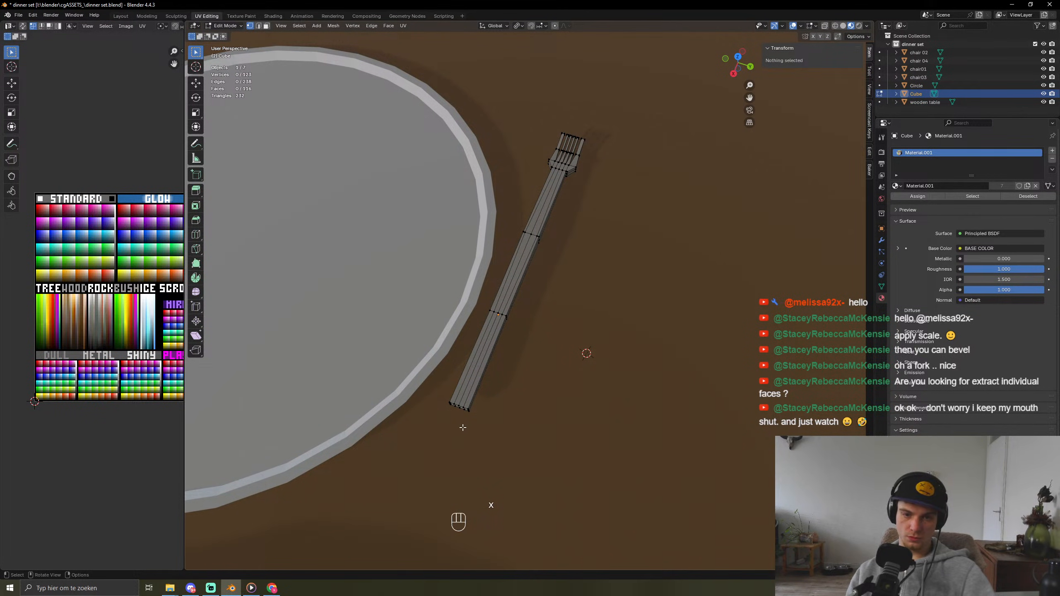
Step: Fill the open end of the shortened handle with a face
{"action": "middle_click_drag", "start_coordinate": [463, 428], "coordinate": [480, 338]}
{"action": "key", "text": "2"}
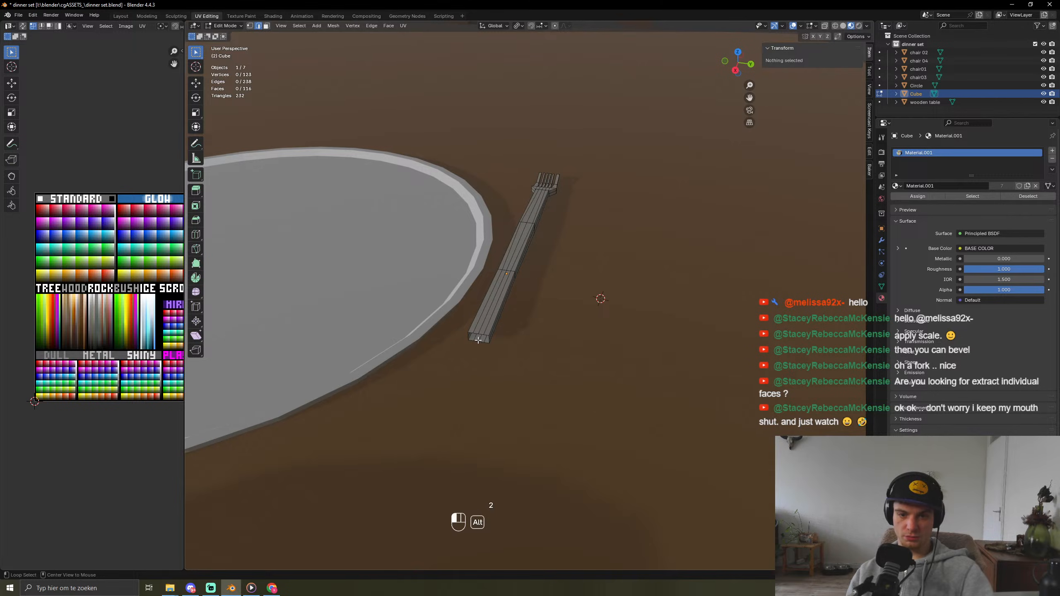
{"action": "left_click", "coordinate": [478, 340], "text": "alt"}
{"action": "key", "text": "2"}
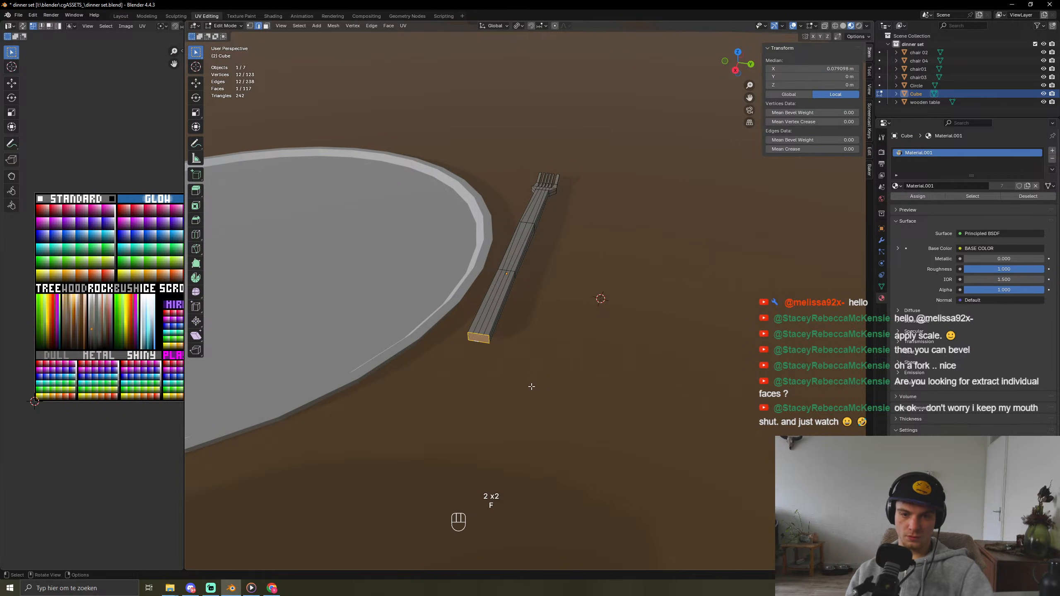
{"action": "key", "text": "Tab"}
{"action": "scroll", "coordinate": [540, 394], "scroll_direction": "up", "scroll_amount": 4}
{"action": "key", "text": "Tab"}
Step: Extrude the handle's end face slightly outward and scale it down to form a short bevelled tip
{"action": "key", "text": "e"}
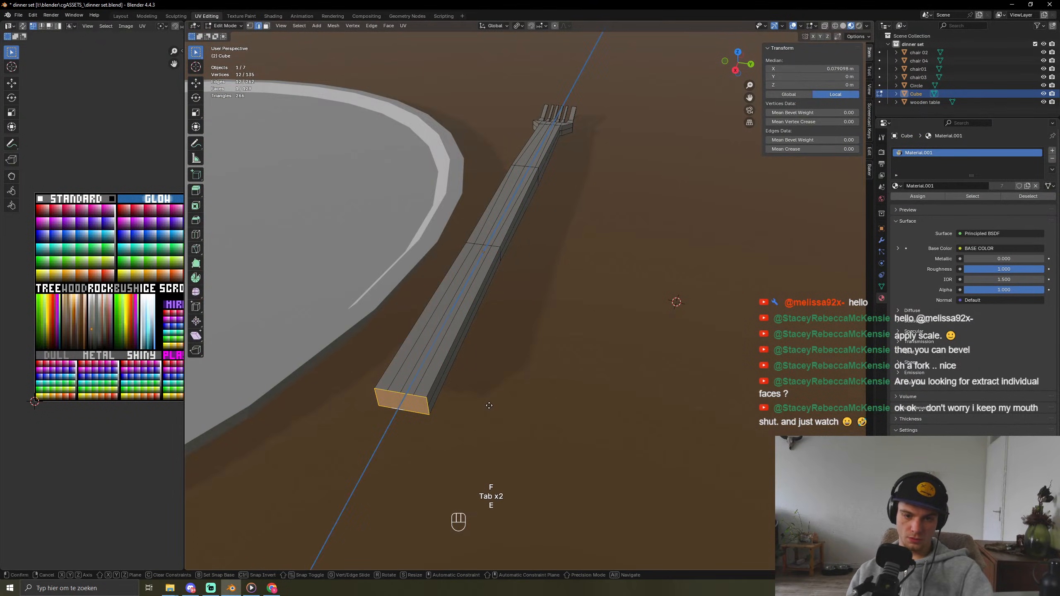
{"action": "left_click", "coordinate": [490, 405]}
{"action": "key", "text": "s"}
{"action": "left_click", "coordinate": [516, 434]}
{"action": "key", "text": "Tab"}
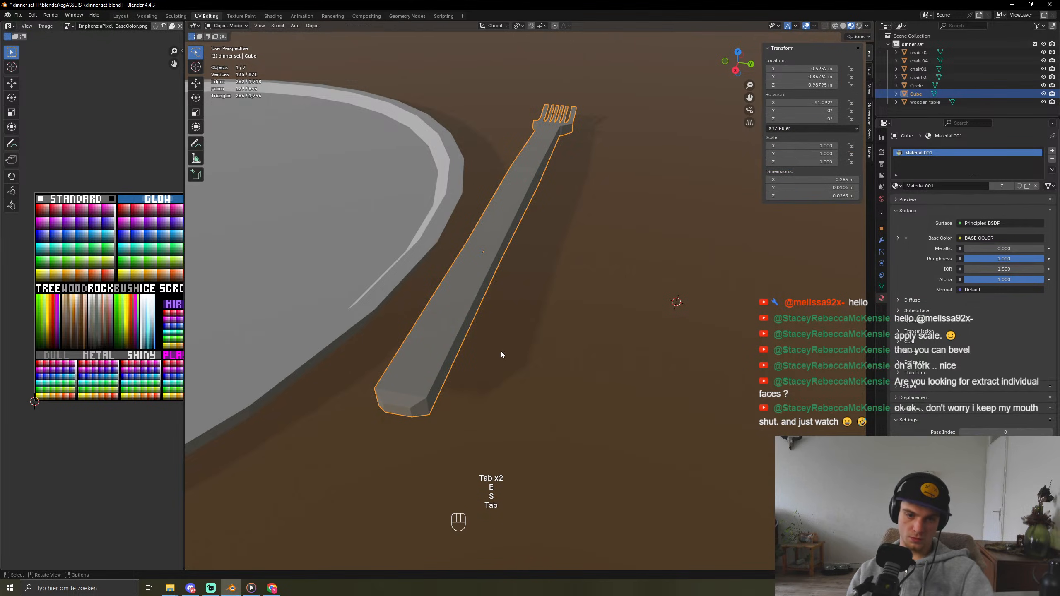
{"action": "middle_click_drag", "start_coordinate": [501, 355], "coordinate": [518, 401]}
{"action": "scroll", "coordinate": [518, 401], "scroll_direction": "down", "scroll_amount": 5}
{"action": "left_click", "coordinate": [657, 344]}
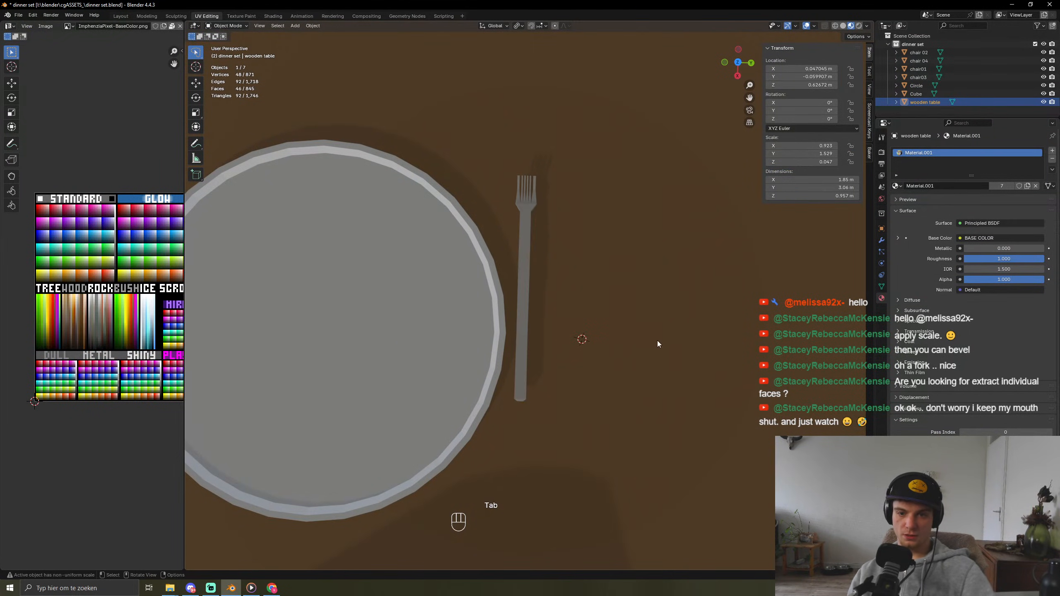
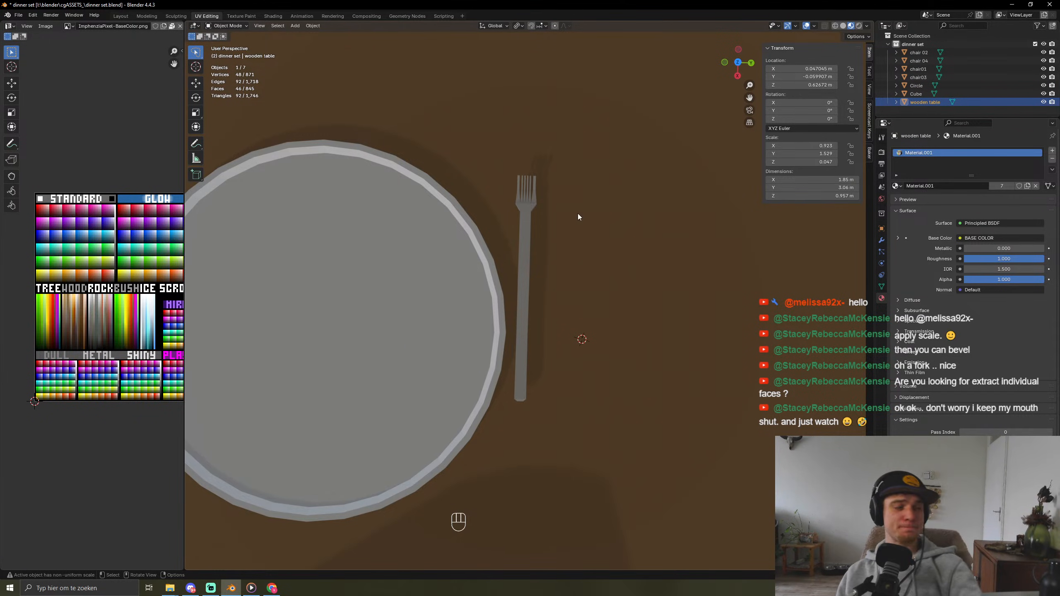
{"action": "middle_click_drag", "start_coordinate": [614, 271], "coordinate": [545, 282]}
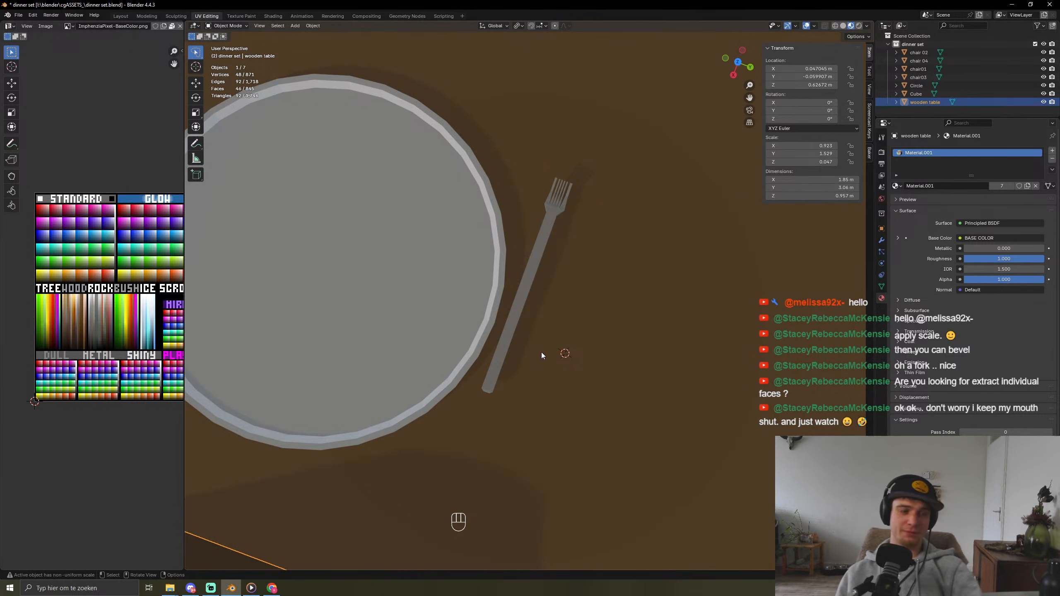
Step: Move the plate and fork together about 0.036 m along the Y axis on the table
{"action": "middle_click_drag", "start_coordinate": [542, 354], "coordinate": [446, 318]}
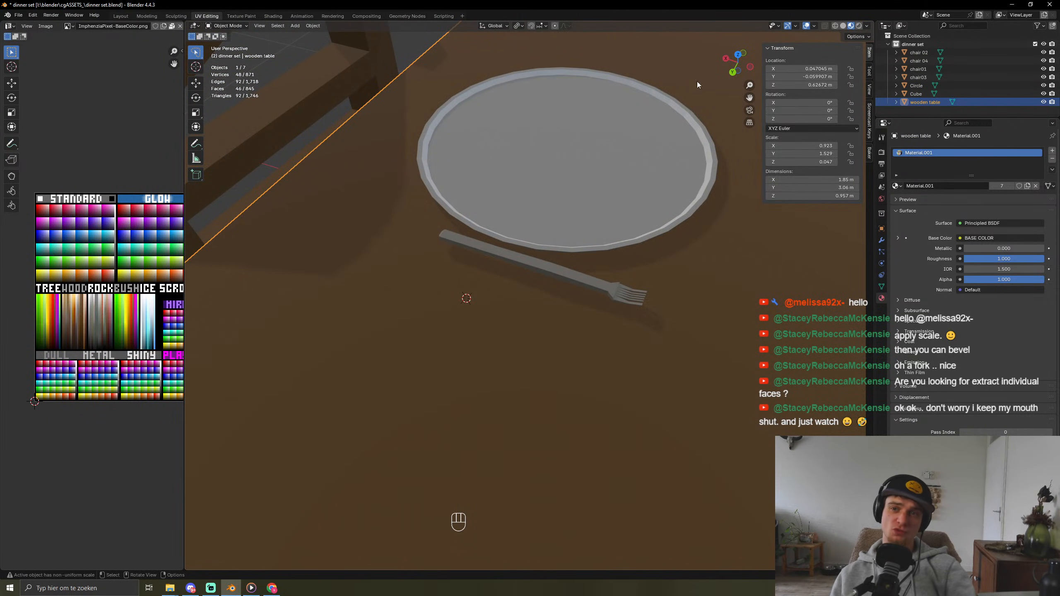
{"action": "scroll", "coordinate": [451, 298], "scroll_direction": "down", "scroll_amount": 9}
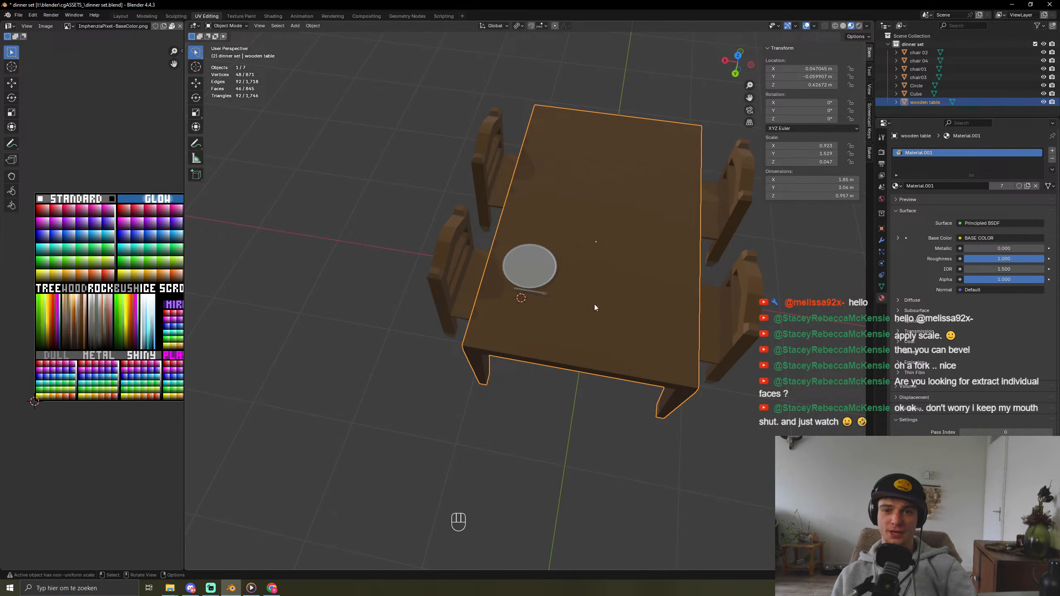
{"action": "middle_click_drag", "start_coordinate": [451, 320], "coordinate": [499, 293]}
{"action": "left_click", "coordinate": [499, 293]}
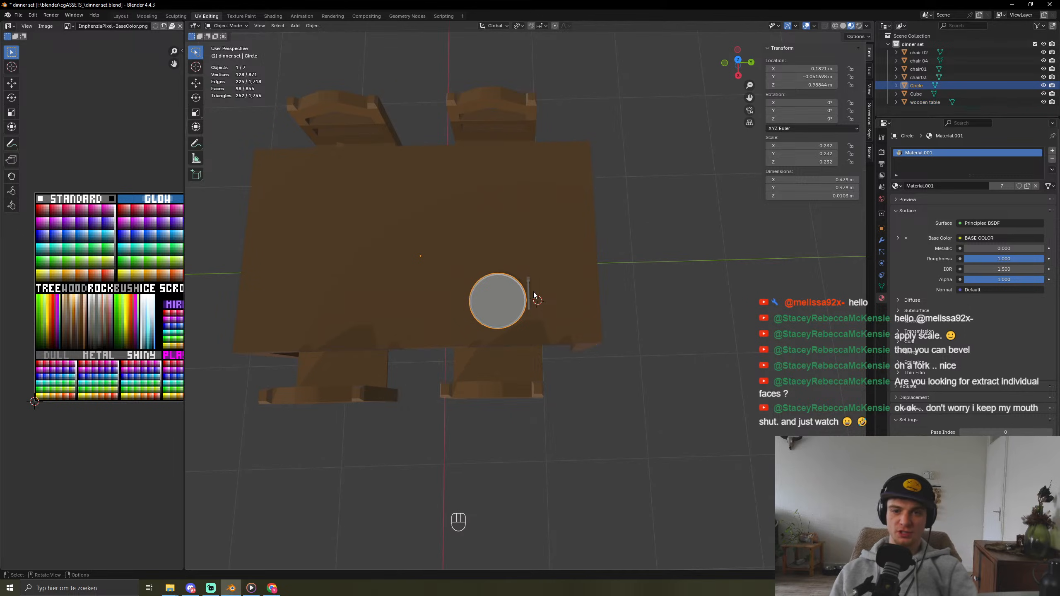
{"action": "left_click", "coordinate": [530, 288], "text": "shift"}
{"action": "key", "text": "g"}
{"action": "key", "text": "x"}
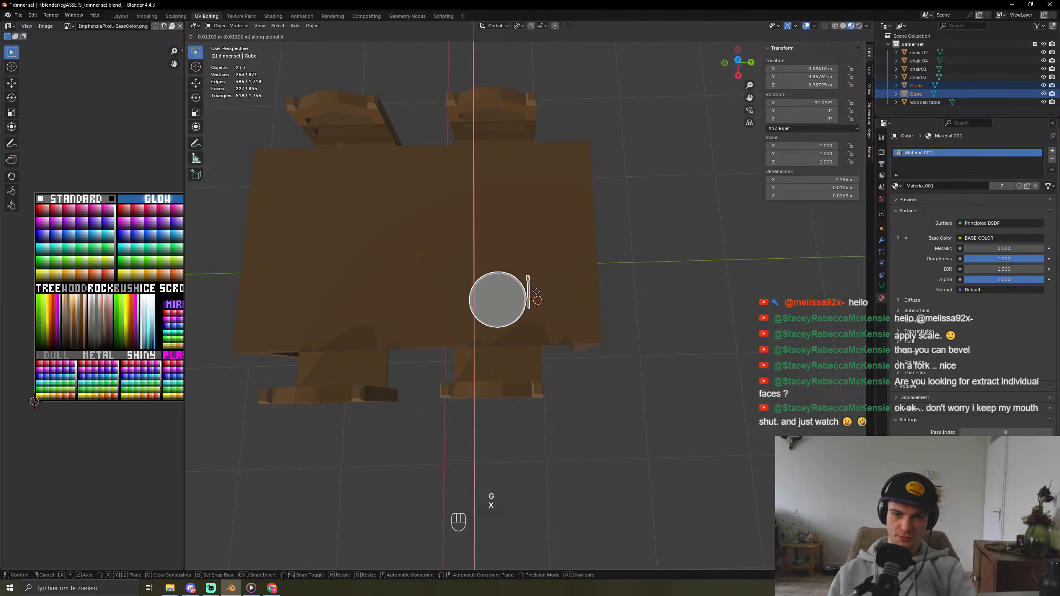
{"action": "key", "text": "y"}
{"action": "left_click", "coordinate": [540, 293]}
{"action": "middle_click_drag", "start_coordinate": [480, 367], "coordinate": [510, 365]}
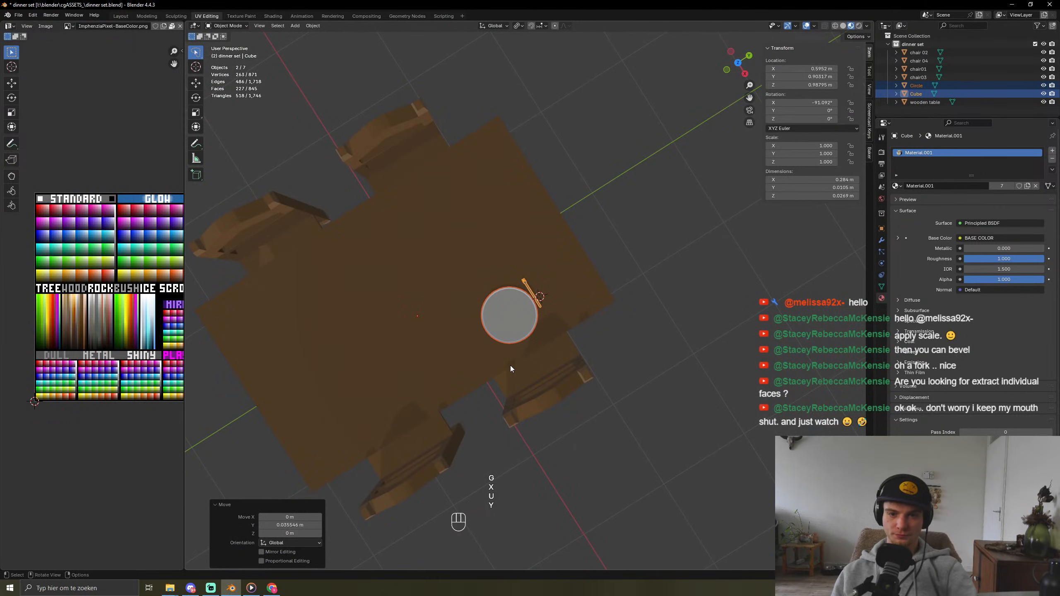
Step: Set the origin of every object in the scene to its own geometry
{"action": "right_click", "coordinate": [521, 309]}
{"action": "key", "text": "a"}
{"action": "right_click", "coordinate": [392, 355]}
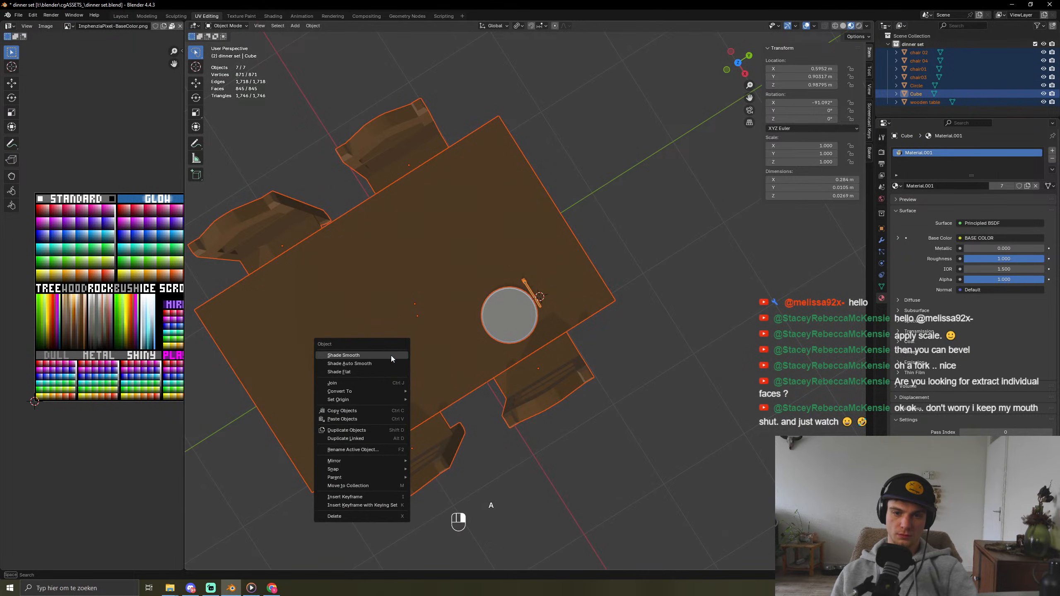
{"action": "mouse_move", "coordinate": [388, 400]}
{"action": "left_click", "coordinate": [457, 411]}
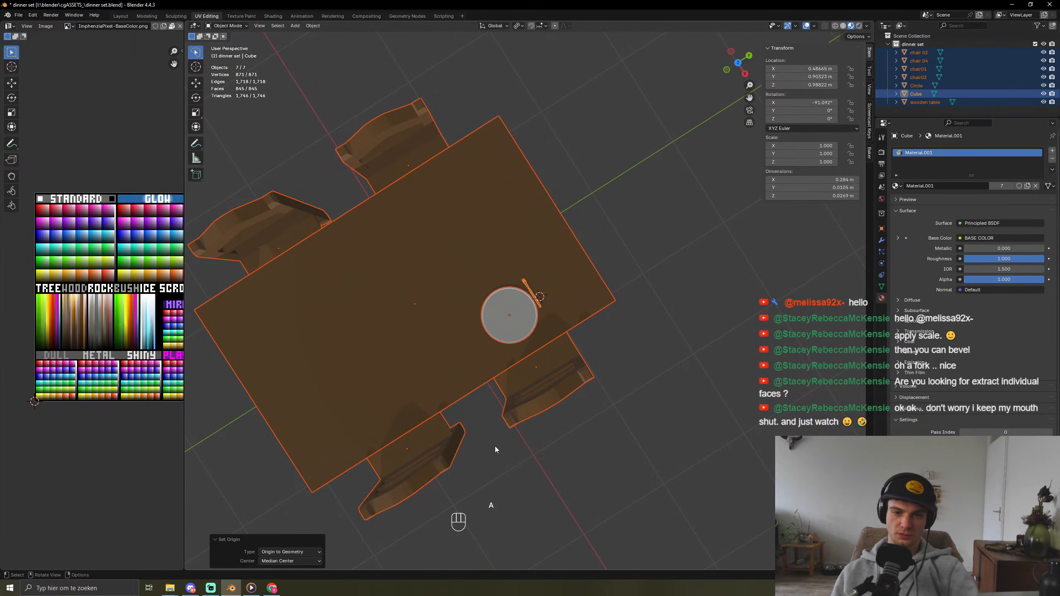
Step: Rename the fork object as FORK
{"action": "middle_click_drag", "start_coordinate": [496, 446], "coordinate": [485, 338]}
{"action": "left_click", "coordinate": [495, 314]}
{"action": "left_click", "coordinate": [766, 256]}
{"action": "scroll", "coordinate": [477, 402], "scroll_direction": "up", "scroll_amount": 7}
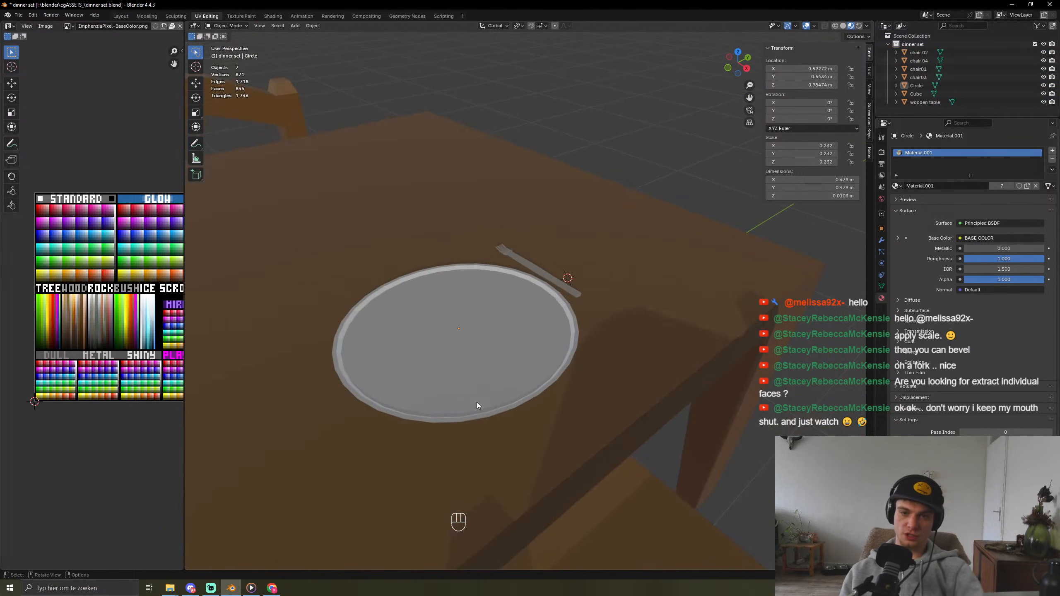
{"action": "left_click", "coordinate": [505, 251]}
{"action": "middle_click_drag", "start_coordinate": [521, 402], "coordinate": [480, 442]}
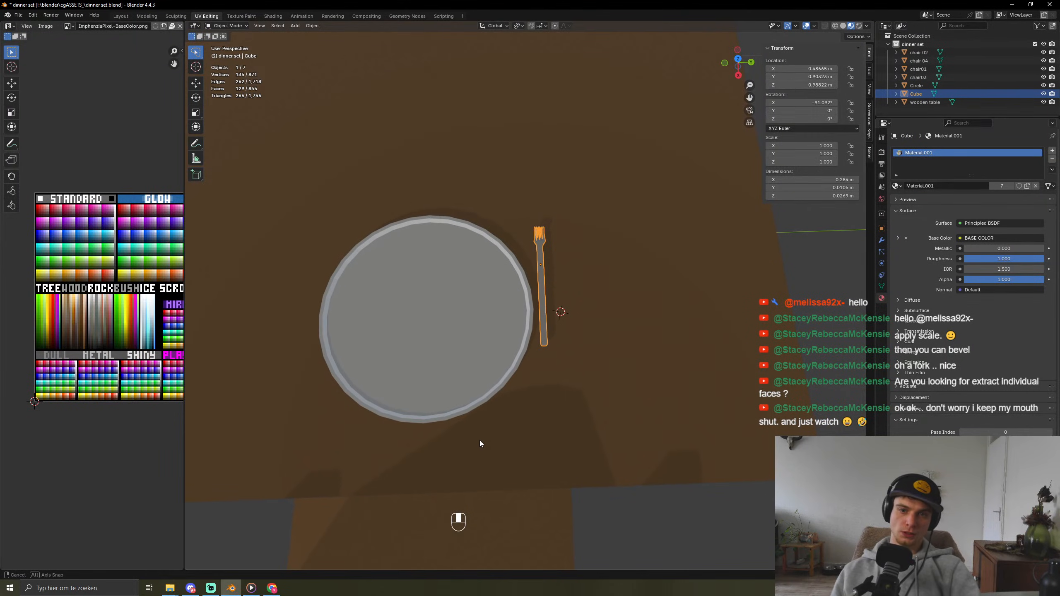
{"action": "key", "text": "F2"}
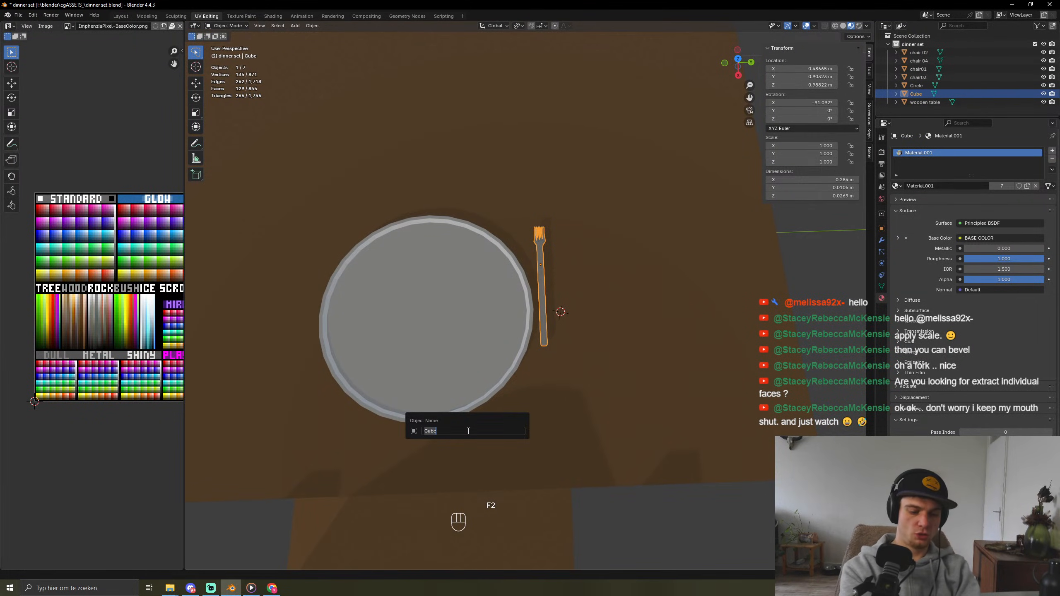
{"action": "type", "text": "FORK"}
{"action": "key", "text": "Return"}
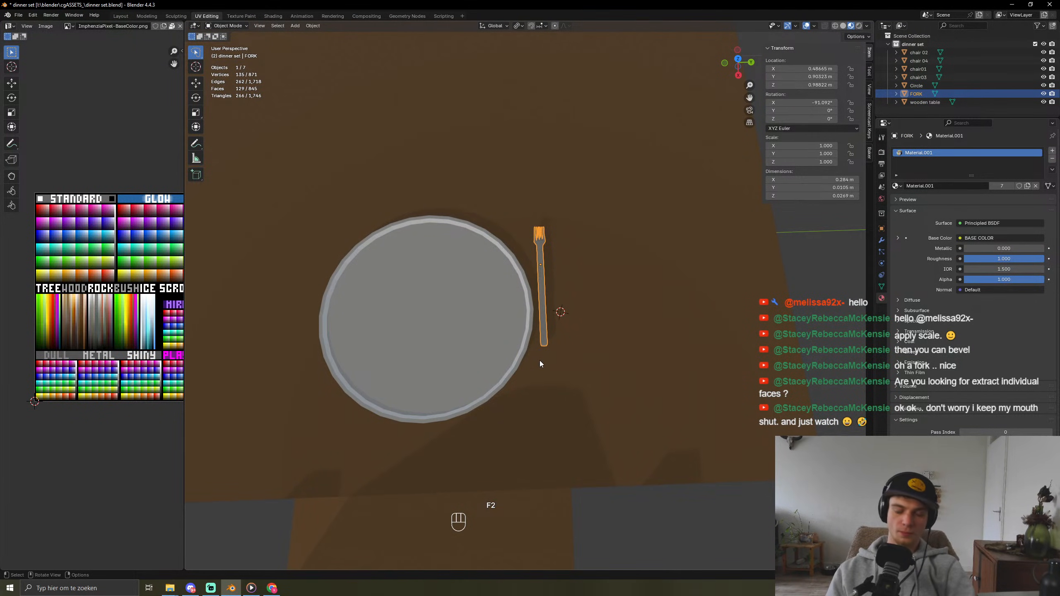
Step: Rename the plate object as PLATE
{"action": "left_click", "coordinate": [478, 299]}
{"action": "key", "text": "F2"}
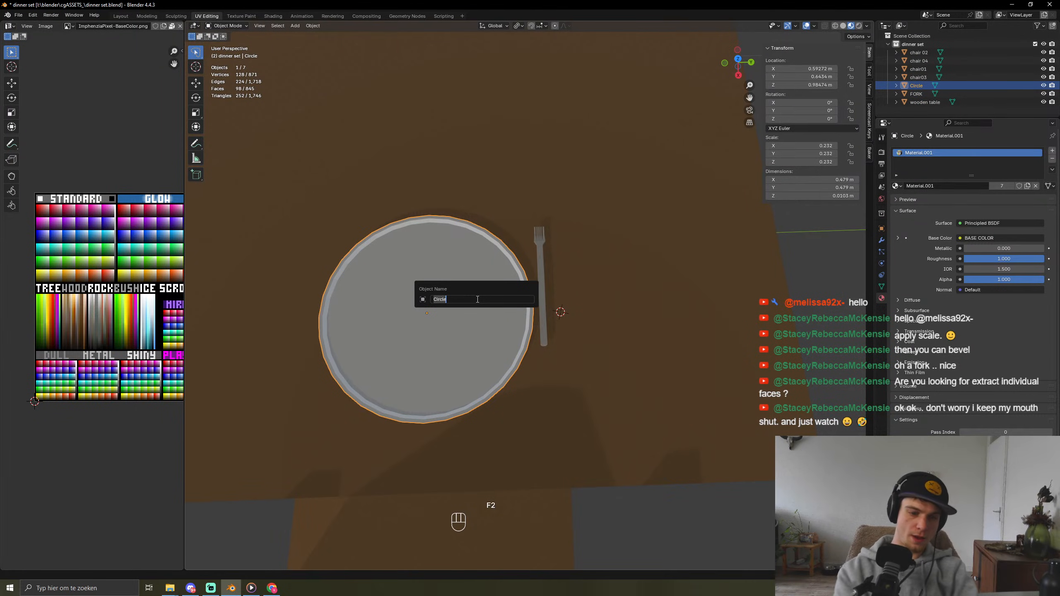
{"action": "type", "text": "PLATE"}
{"action": "key", "text": "Return"}
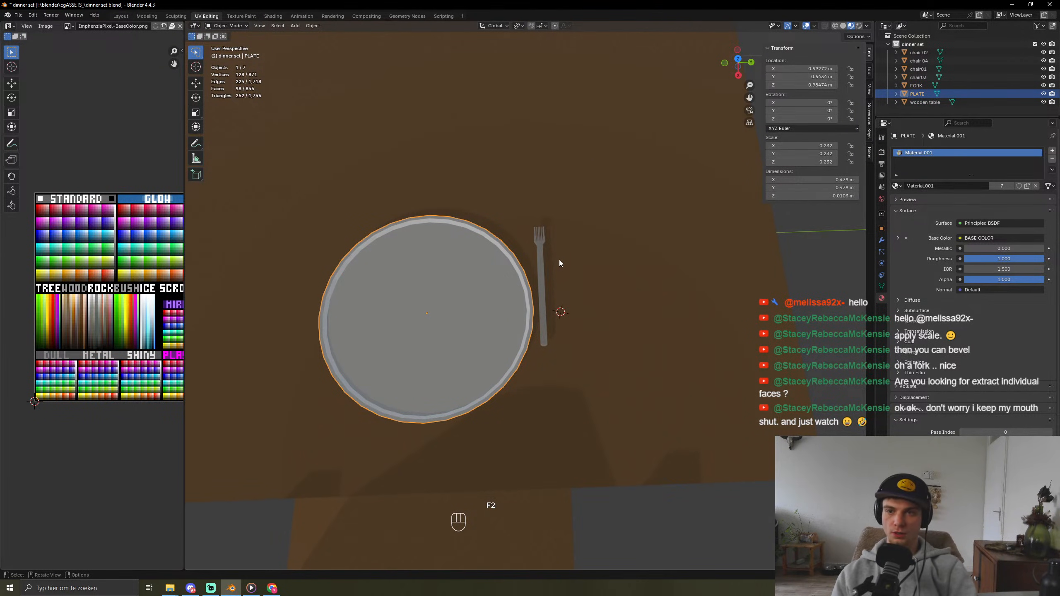
Step: Duplicate the fork and place the copy about 0.07 m away along the Y axis
{"action": "left_click", "coordinate": [540, 266]}
{"action": "key", "text": "shift+d"}
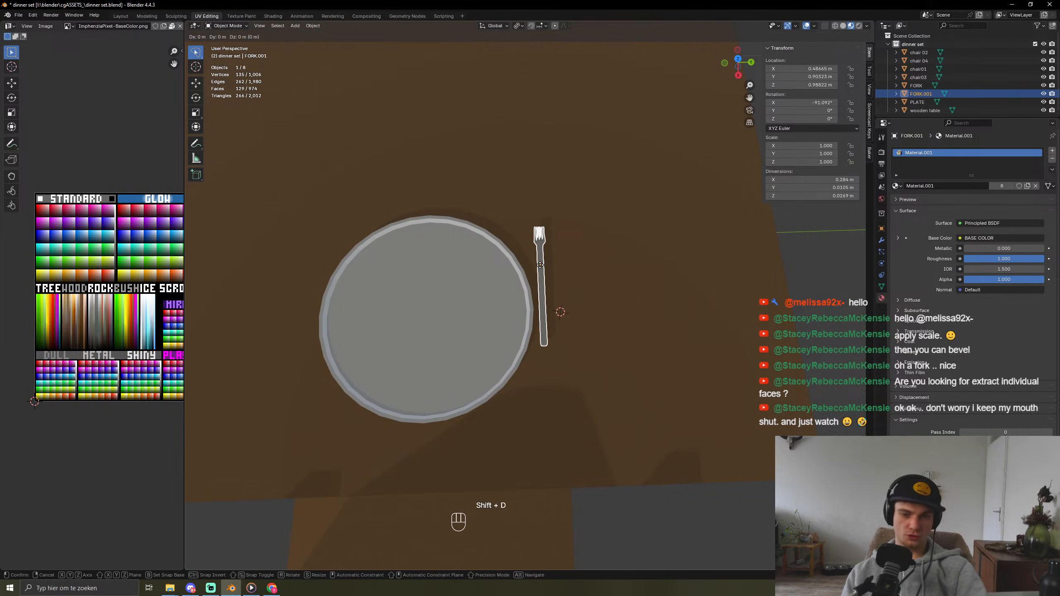
{"action": "key", "text": "x"}
{"action": "key", "text": "y"}
{"action": "left_click", "coordinate": [570, 266]}
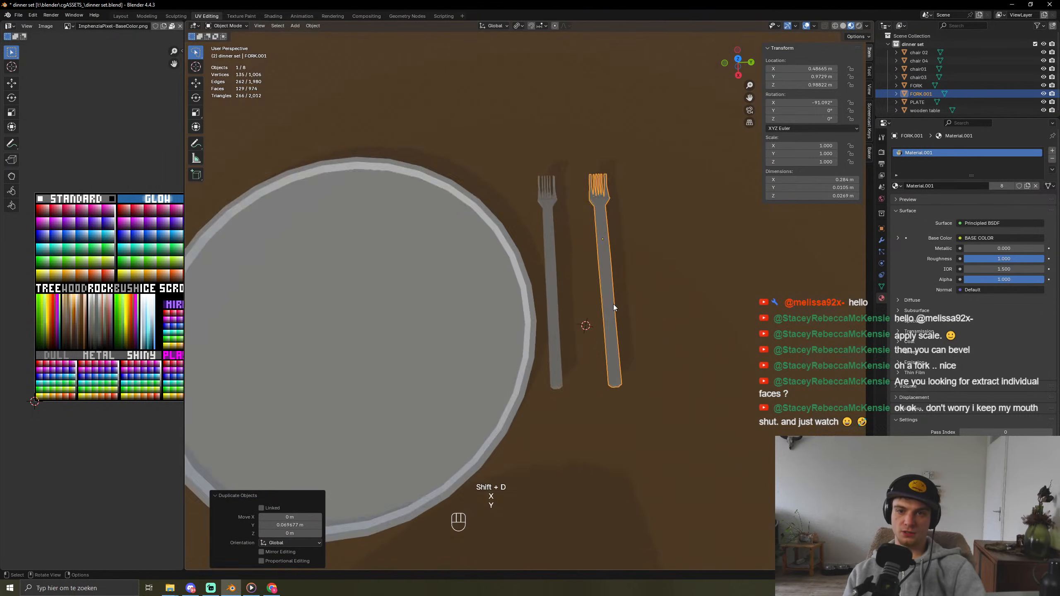
Step: Delete all vertices of the duplicated fork's head and neck, including hidden ones, keeping only the rear handle sections
{"action": "scroll", "coordinate": [613, 304], "scroll_direction": "up", "scroll_amount": 8}
{"action": "scroll", "coordinate": [638, 323], "scroll_direction": "down", "scroll_amount": 6}
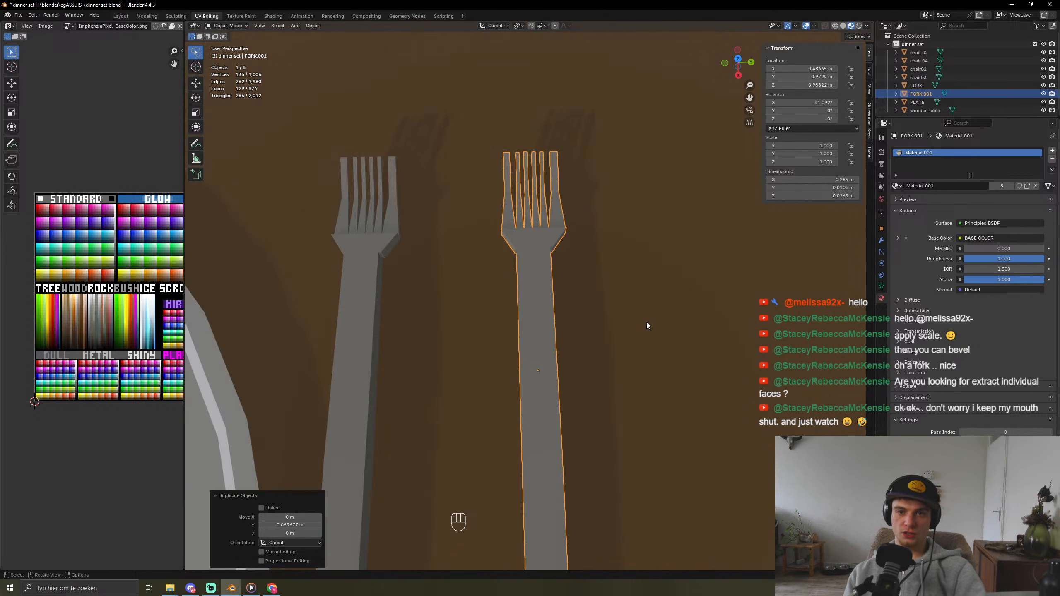
{"action": "middle_click_drag", "start_coordinate": [646, 322], "coordinate": [575, 326]}
{"action": "key", "text": "Tab"}
{"action": "left_click_drag", "start_coordinate": [541, 233], "coordinate": [744, 316]}
{"action": "key", "text": "1"}
{"action": "left_click", "coordinate": [710, 349]}
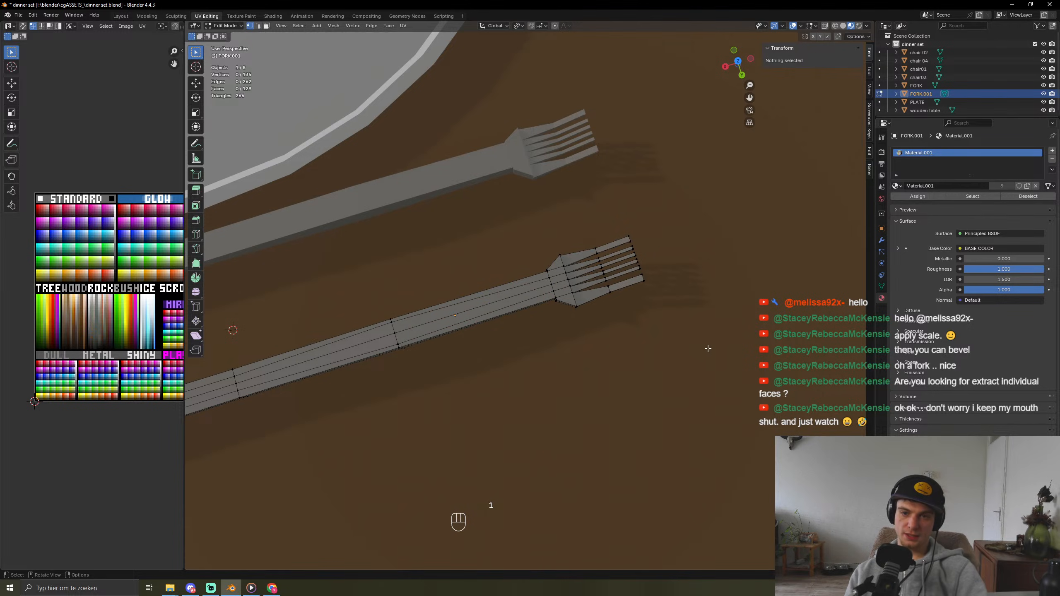
{"action": "key", "text": "shift+z"}
{"action": "left_click_drag", "start_coordinate": [512, 225], "coordinate": [667, 337]}
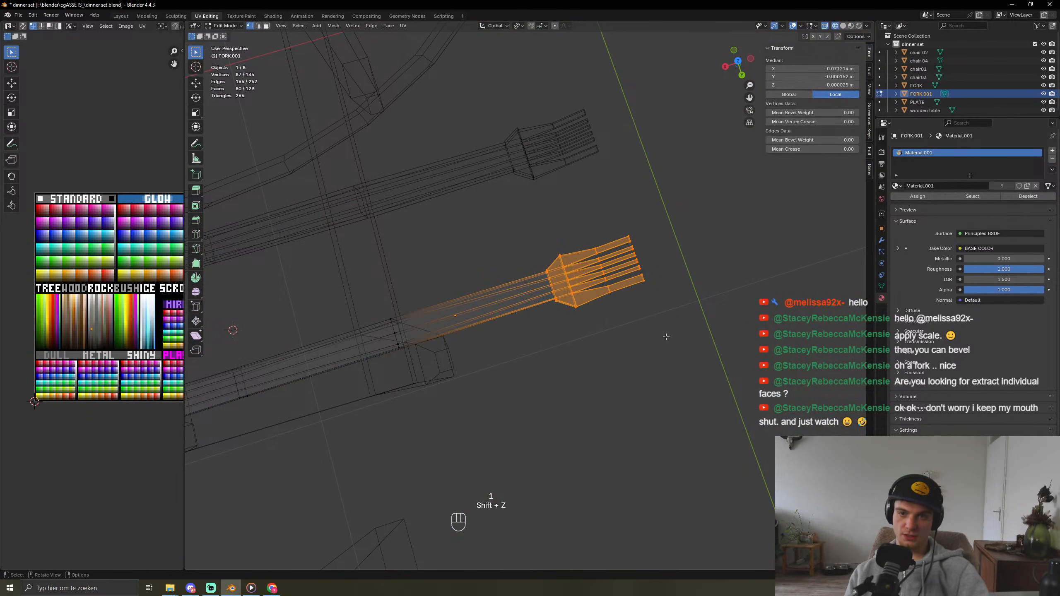
{"action": "key", "text": "s"}
{"action": "key", "text": "z"}
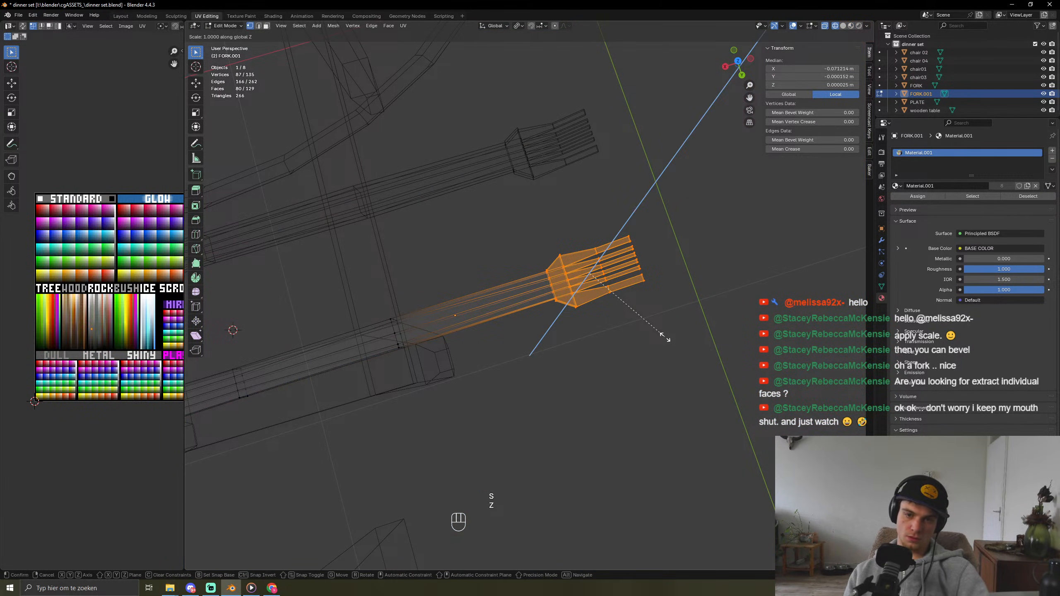
{"action": "right_click", "coordinate": [666, 337]}
{"action": "key", "text": "x"}
{"action": "left_click", "coordinate": [665, 338]}
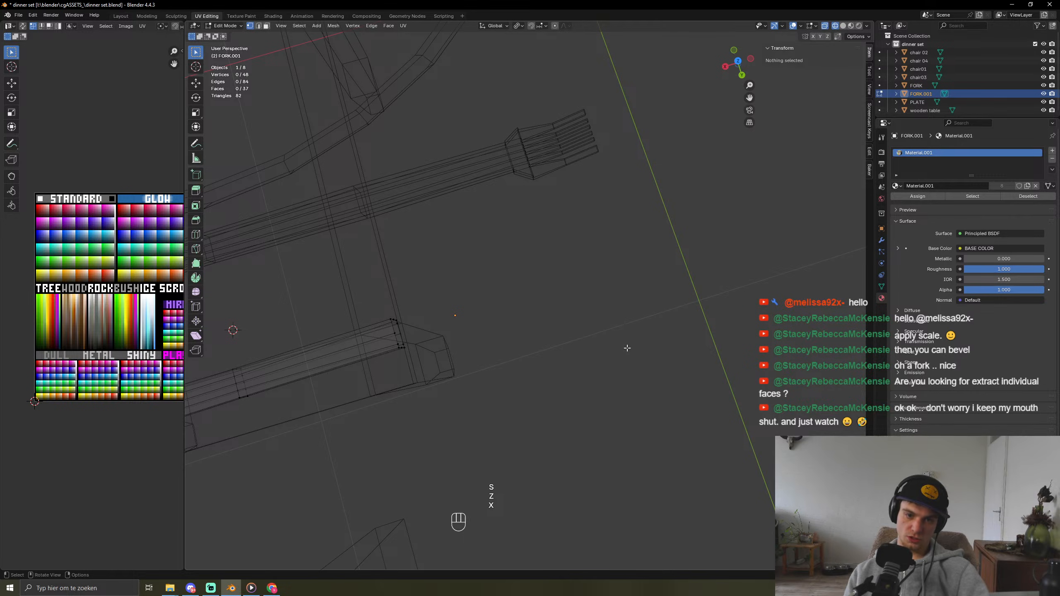
Step: Extrude the open front edge loop of the copied handle about 0.13 m along negative X to form a blade
{"action": "middle_click_drag", "start_coordinate": [513, 335], "coordinate": [429, 318]}
{"action": "key", "text": "Tab"}
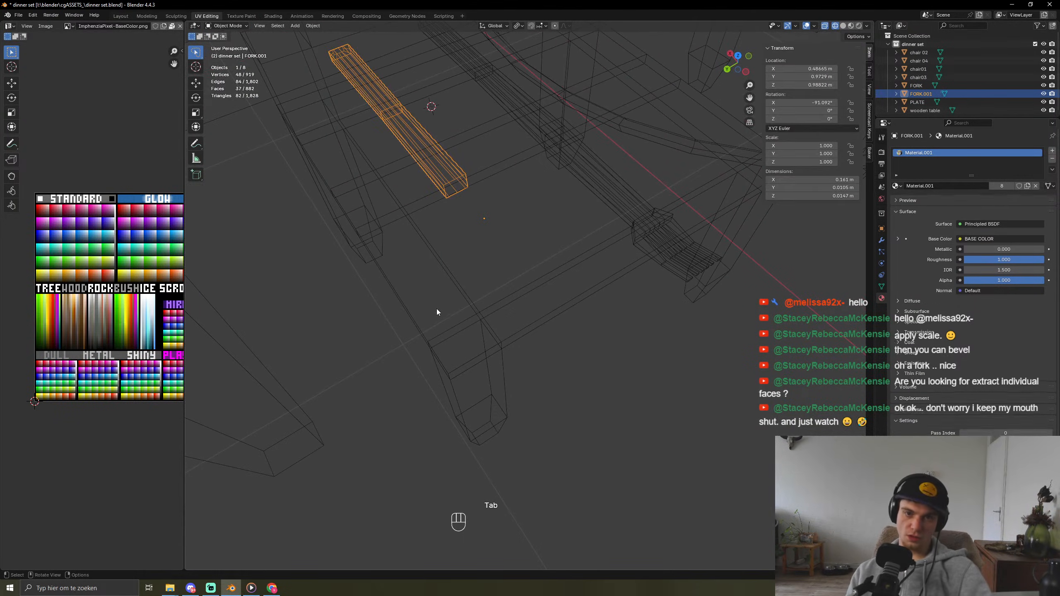
{"action": "key", "text": "shift+z"}
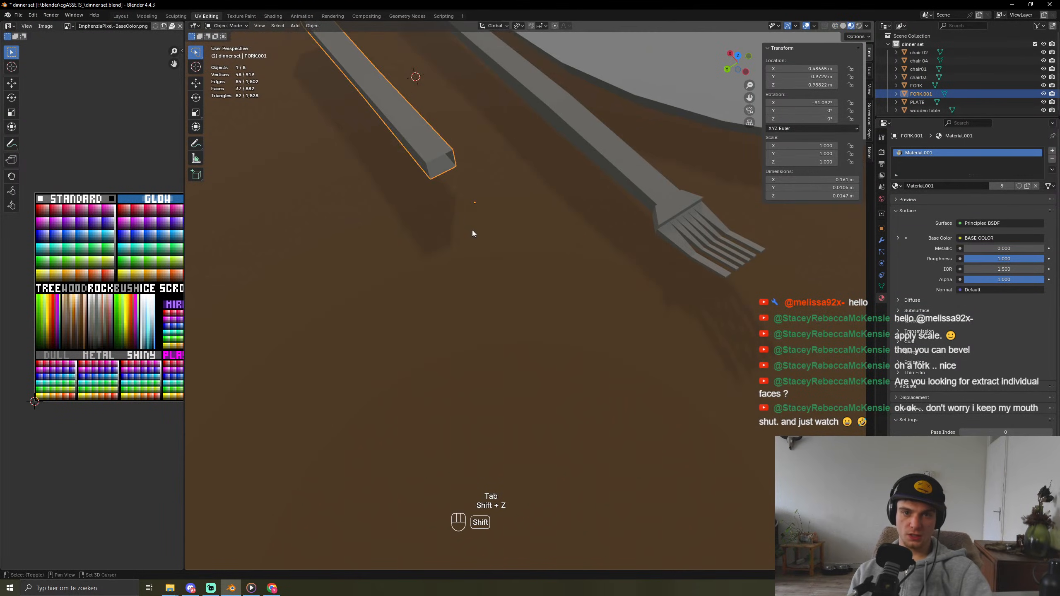
{"action": "scroll", "coordinate": [473, 231], "scroll_direction": "up", "scroll_amount": 5}
{"action": "key", "text": "Tab"}
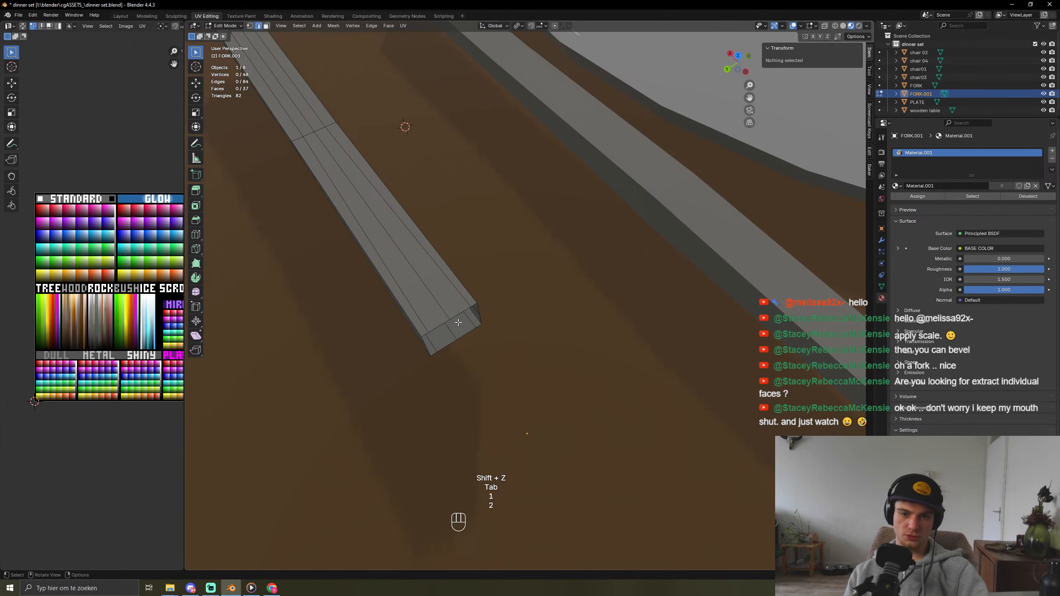
{"action": "left_click", "coordinate": [461, 314], "text": "alt"}
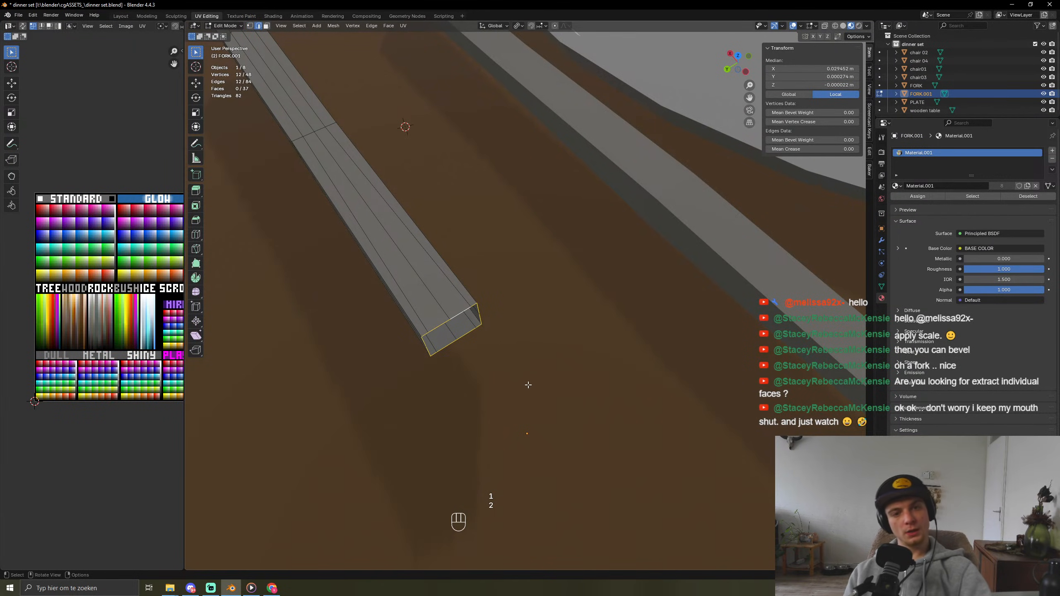
{"action": "scroll", "coordinate": [528, 384], "scroll_direction": "down", "scroll_amount": 6}
{"action": "key", "text": "e"}
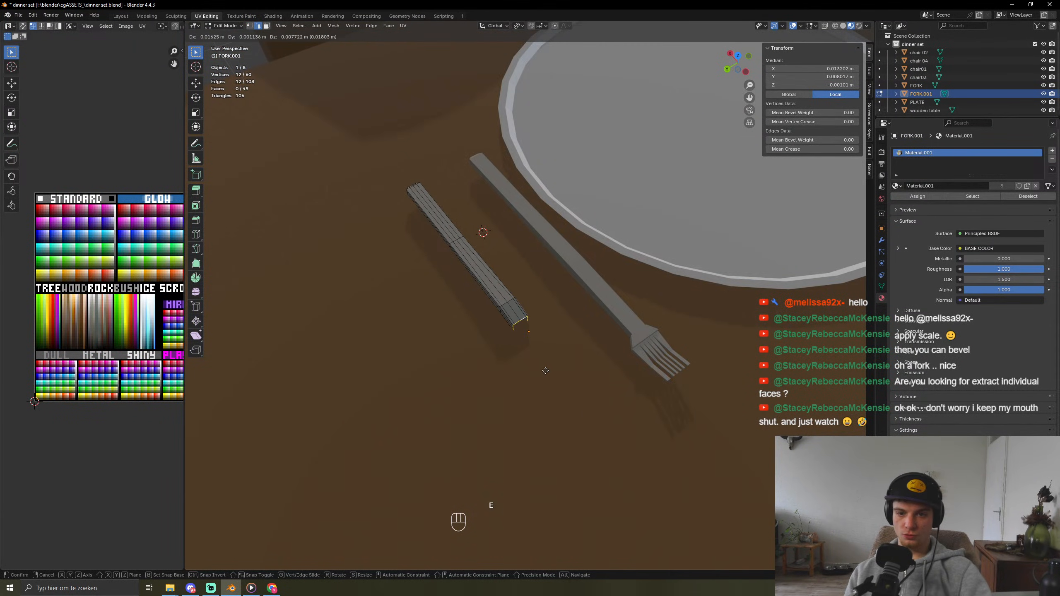
{"action": "key", "text": "x"}
{"action": "key", "text": "c"}
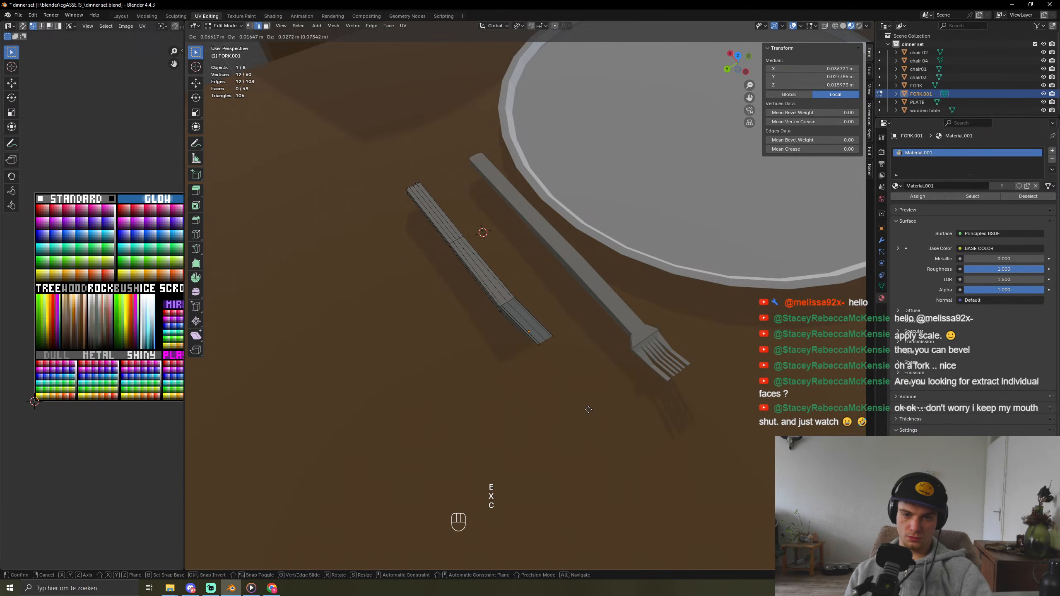
{"action": "key", "text": "x"}
{"action": "left_click", "coordinate": [668, 465]}
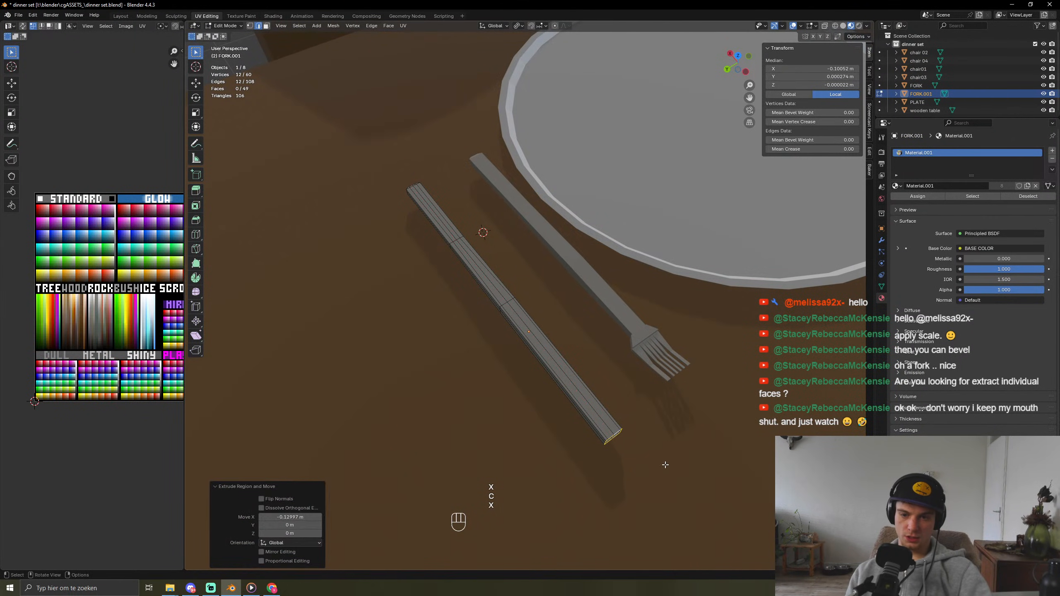
Step: Fill the blade's open end with a face and flatten it along Z to about 0.2 scale
{"action": "key", "text": "f"}
{"action": "key", "text": "z"}
{"action": "key", "text": "s"}
{"action": "key", "text": "z"}
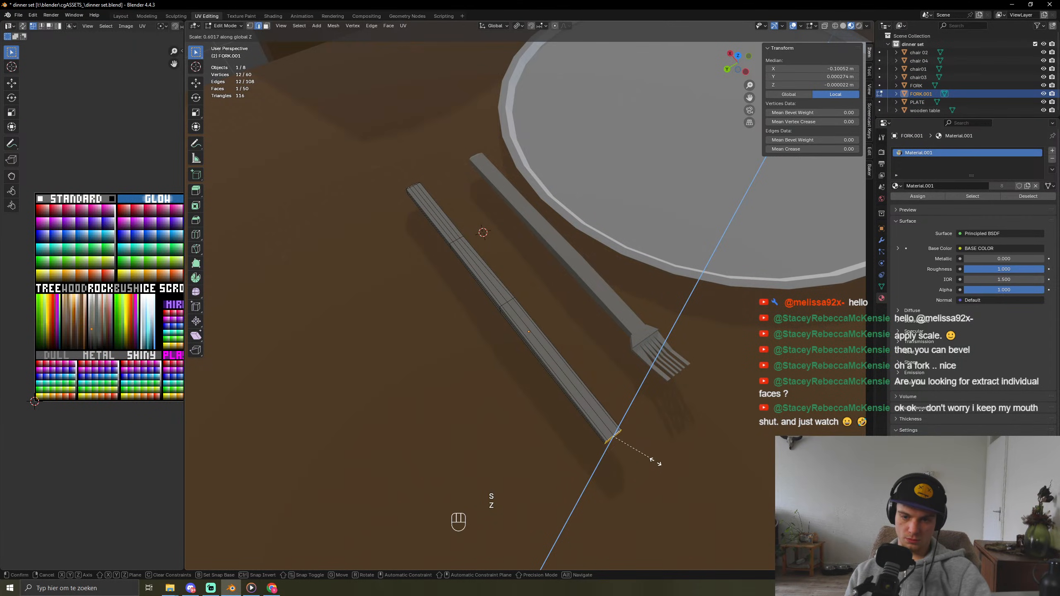
{"action": "left_click", "coordinate": [698, 495]}
{"action": "middle_click_drag", "start_coordinate": [696, 493], "coordinate": [586, 391]}
{"action": "key", "text": "s"}
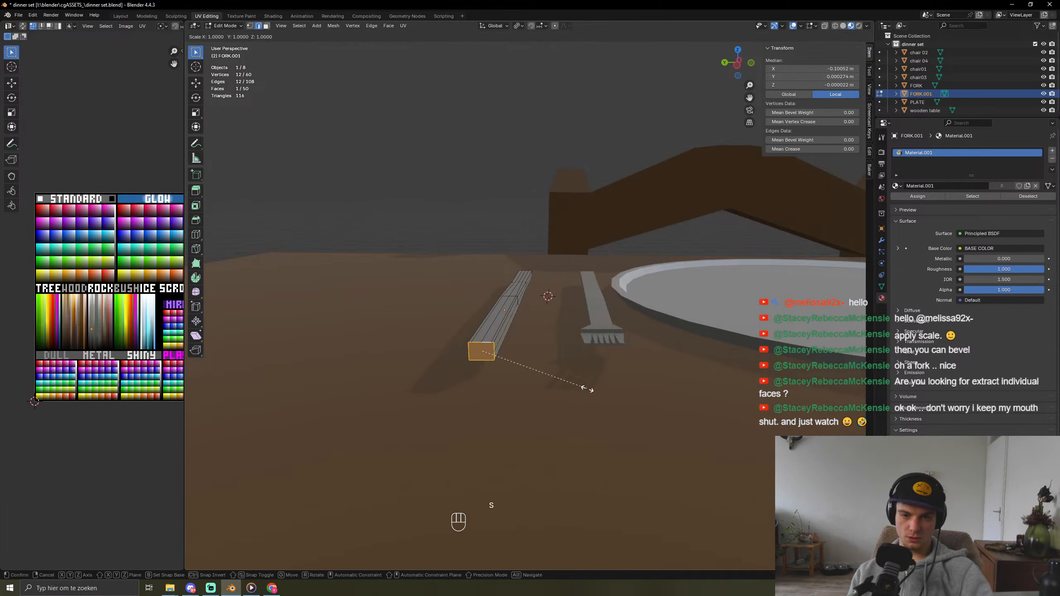
{"action": "key", "text": "z"}
{"action": "left_click", "coordinate": [503, 373]}
{"action": "middle_click_drag", "start_coordinate": [450, 355], "coordinate": [472, 352]}
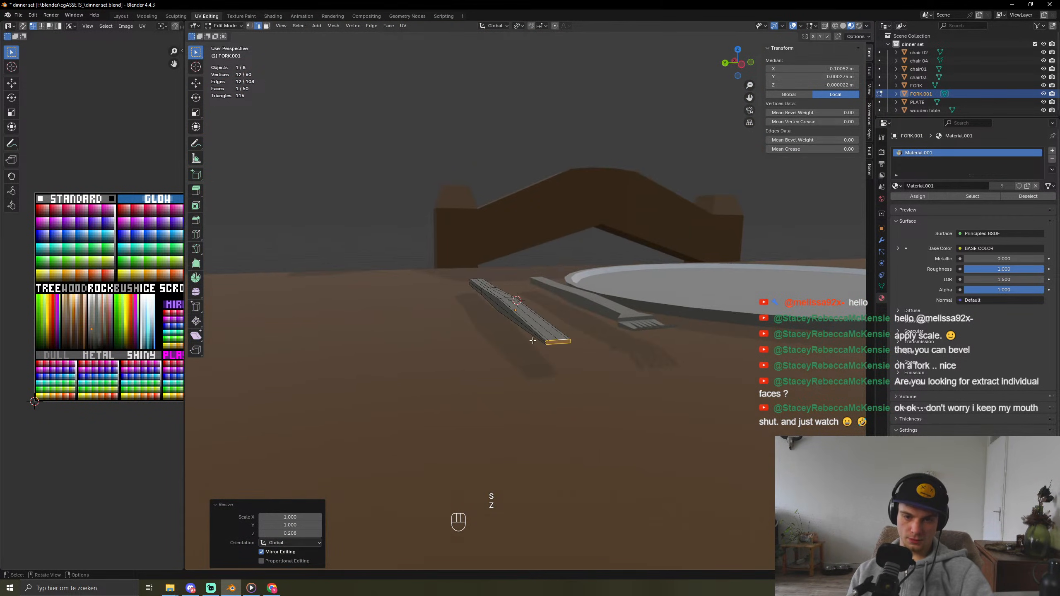
Step: Move the vertices on one side of the blade's end outward along X to give the knife a slanted tip
{"action": "left_click_drag", "start_coordinate": [534, 335], "coordinate": [553, 369]}
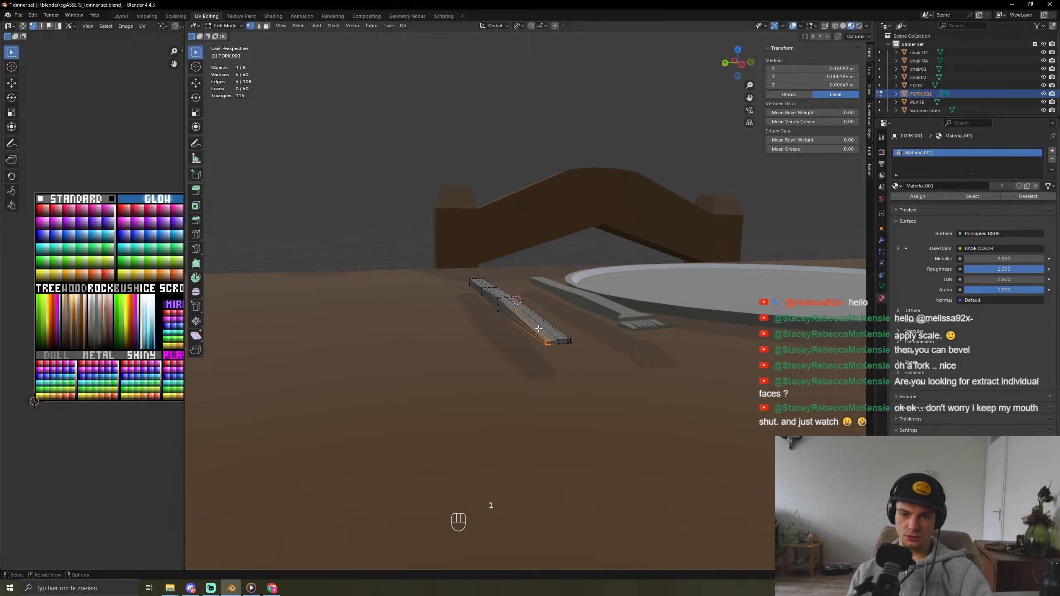
{"action": "left_click_drag", "start_coordinate": [538, 329], "coordinate": [561, 368], "text": "shift"}
{"action": "key", "text": "g"}
{"action": "key", "text": "x"}
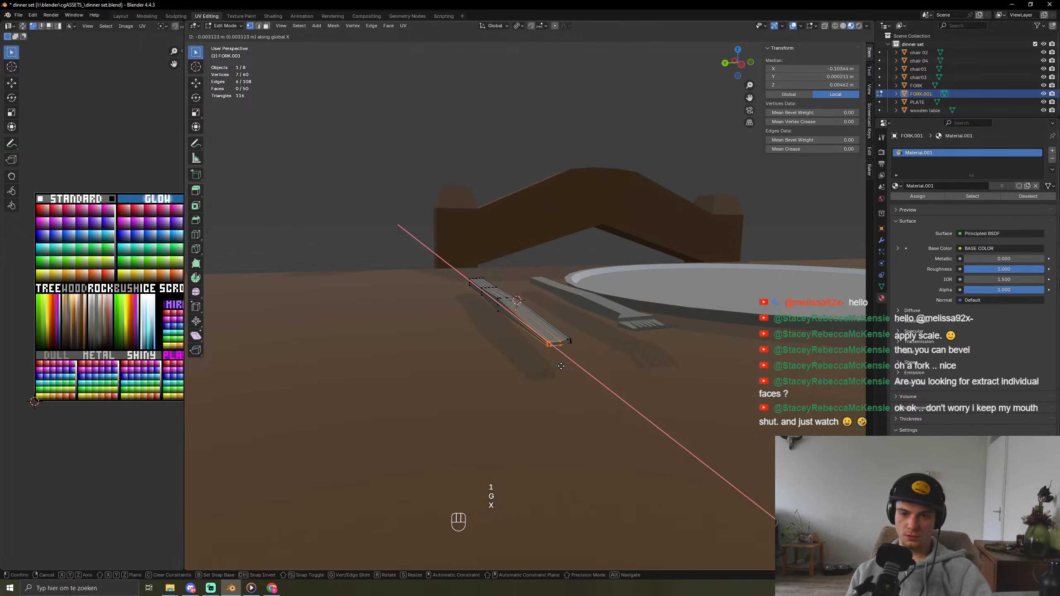
{"action": "left_click", "coordinate": [574, 373]}
{"action": "key", "text": "Tab"}
{"action": "middle_click_drag", "start_coordinate": [573, 377], "coordinate": [583, 390]}
{"action": "middle_click_drag", "start_coordinate": [444, 379], "coordinate": [452, 357]}
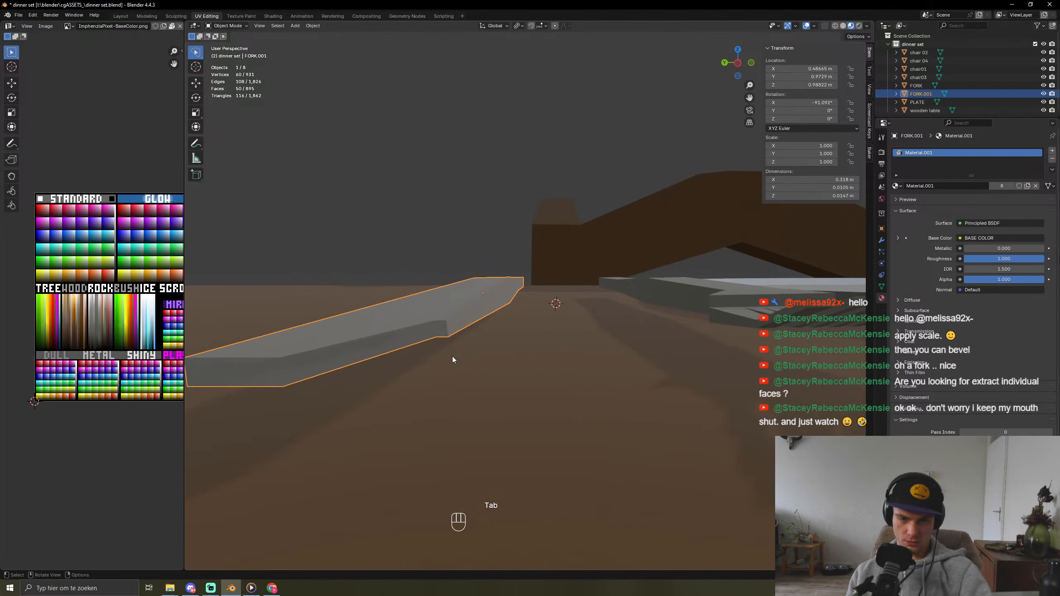
Step: Scale the knife's protruding tip vertices down along Z to thin the point
{"action": "key", "text": "Tab"}
{"action": "key", "text": "s"}
{"action": "key", "text": "z"}
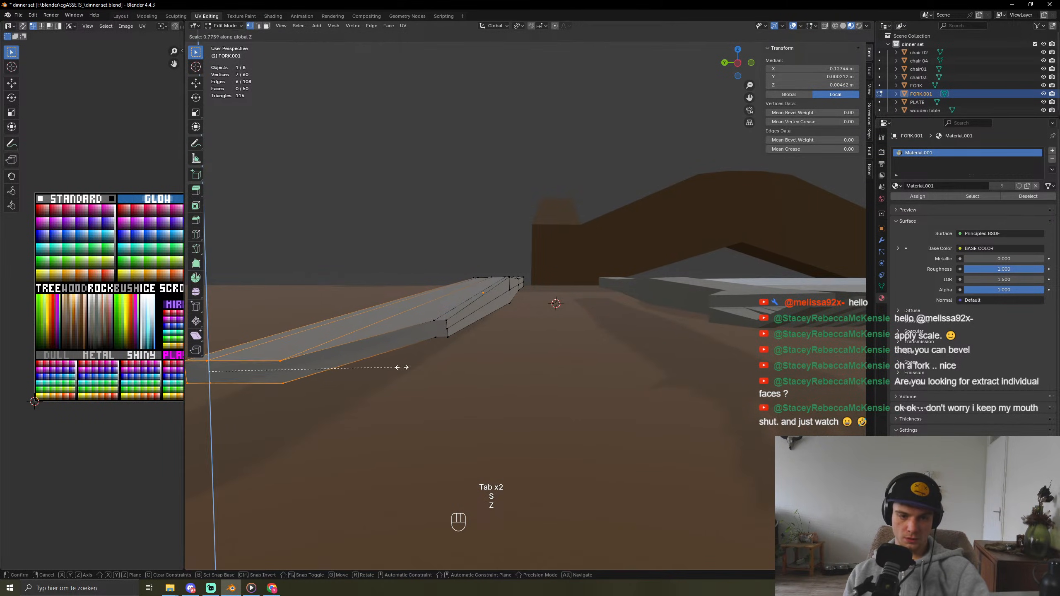
{"action": "left_click", "coordinate": [314, 368]}
{"action": "key", "text": "Tab"}
{"action": "middle_click_drag", "start_coordinate": [313, 368], "coordinate": [389, 425]}
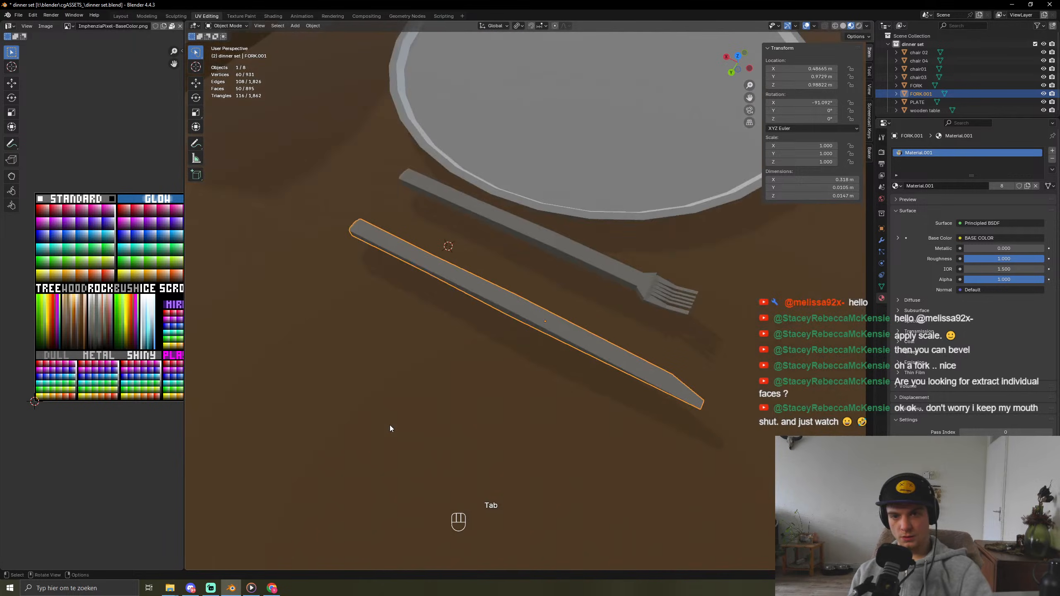
Step: Try adding five loop cuts across the knife blade and scaling them down
{"action": "middle_click_drag", "start_coordinate": [455, 403], "coordinate": [481, 309]}
{"action": "scroll", "coordinate": [590, 360], "scroll_direction": "up", "scroll_amount": 5}
{"action": "key", "text": "Tab"}
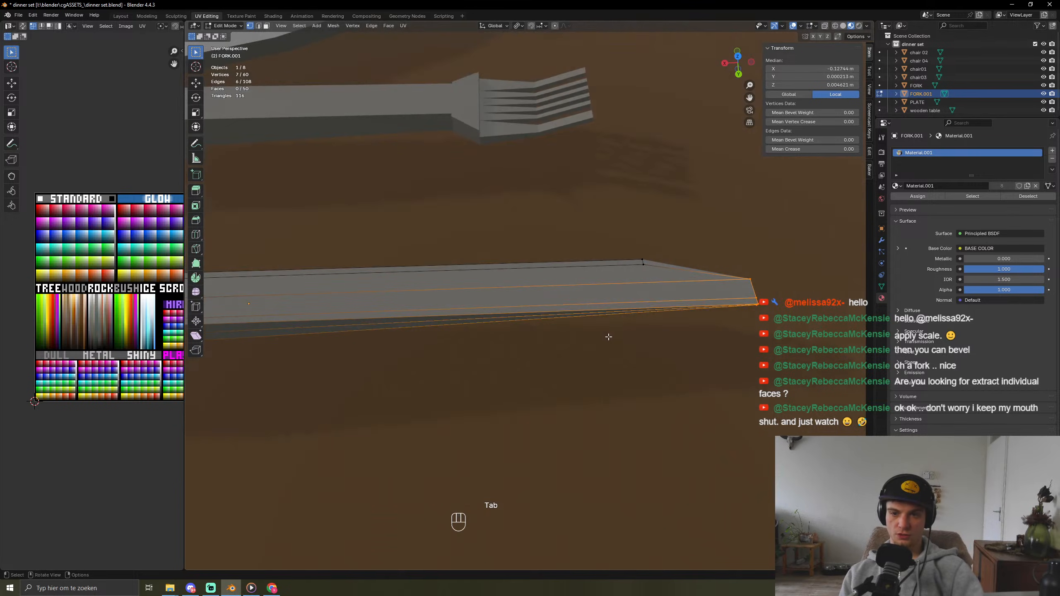
{"action": "key", "text": "ctrl+r"}
{"action": "scroll", "coordinate": [479, 308], "scroll_direction": "up", "scroll_amount": 4}
{"action": "left_click", "coordinate": [479, 308]}
{"action": "right_click", "coordinate": [479, 308]}
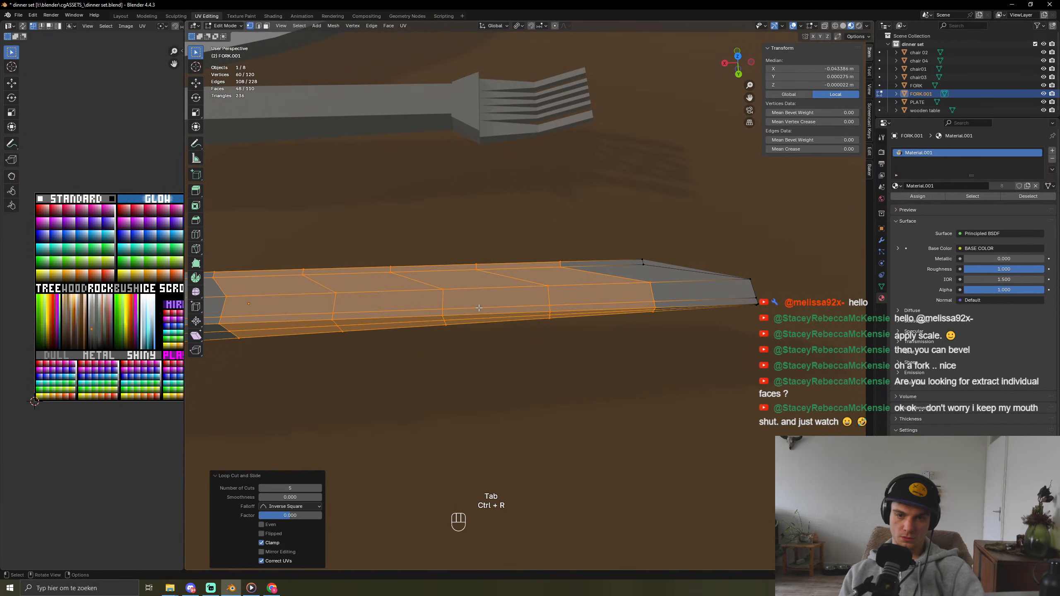
{"action": "key", "text": "s"}
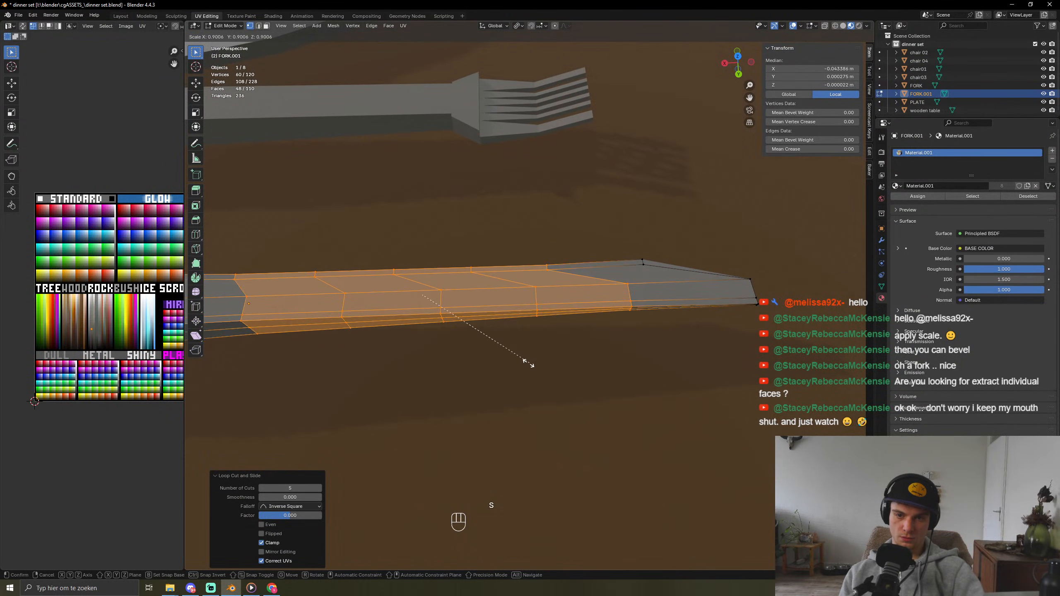
{"action": "right_click", "coordinate": [517, 360]}
{"action": "middle_click_drag", "start_coordinate": [518, 361], "coordinate": [513, 238]}
{"action": "key", "text": "ctrl+z"}
{"action": "key", "text": "ctrl+z"}
{"action": "key", "text": "ctrl+z"}
{"action": "key", "text": "ctrl+z"}
{"action": "key", "text": "ctrl+z"}
{"action": "left_click", "coordinate": [489, 316]}
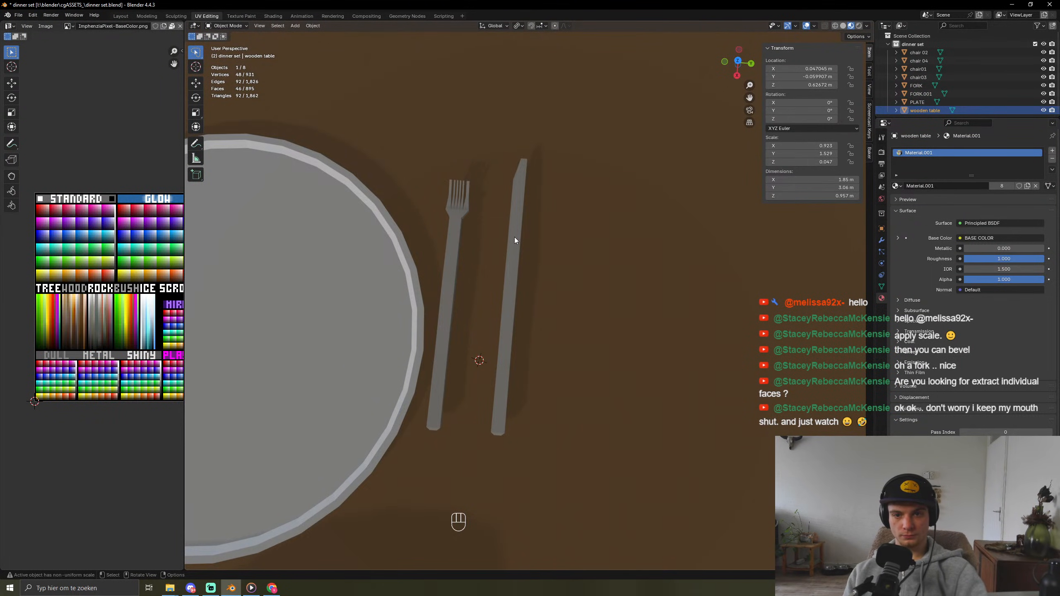
{"action": "scroll", "coordinate": [501, 189], "scroll_direction": "up", "scroll_amount": 5}
{"action": "scroll", "coordinate": [490, 142], "scroll_direction": "up", "scroll_amount": 1}
{"action": "key", "text": "Tab"}
{"action": "middle_click_drag", "start_coordinate": [509, 192], "coordinate": [535, 247], "text": "shift"}
{"action": "key", "text": "Tab"}
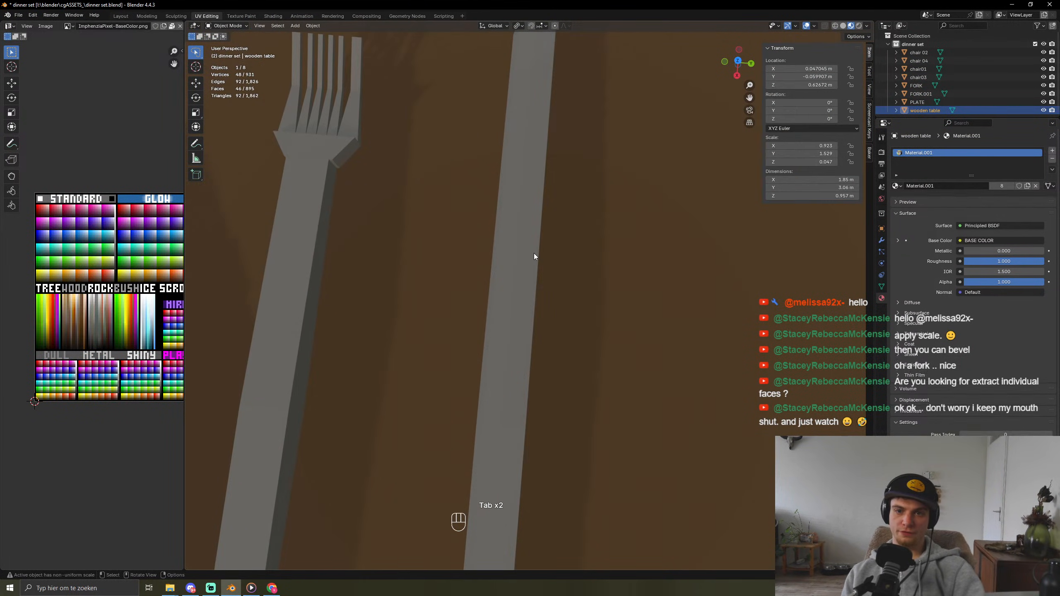
Step: Select the six faces along the blade's cutting edge and move their UVs up to a lighter grey in the ROCK palette
{"action": "left_click", "coordinate": [512, 149]}
{"action": "key", "text": "Tab"}
{"action": "scroll", "coordinate": [525, 180], "scroll_direction": "down", "scroll_amount": 4}
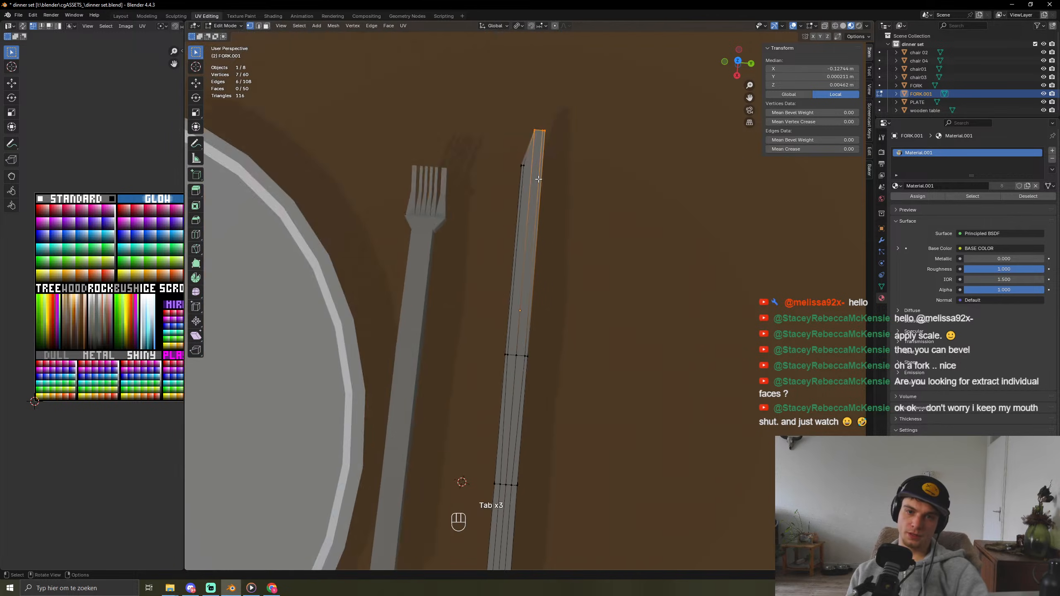
{"action": "key", "text": "3"}
{"action": "left_click", "coordinate": [525, 179]}
{"action": "scroll", "coordinate": [522, 180], "scroll_direction": "up", "scroll_amount": 5}
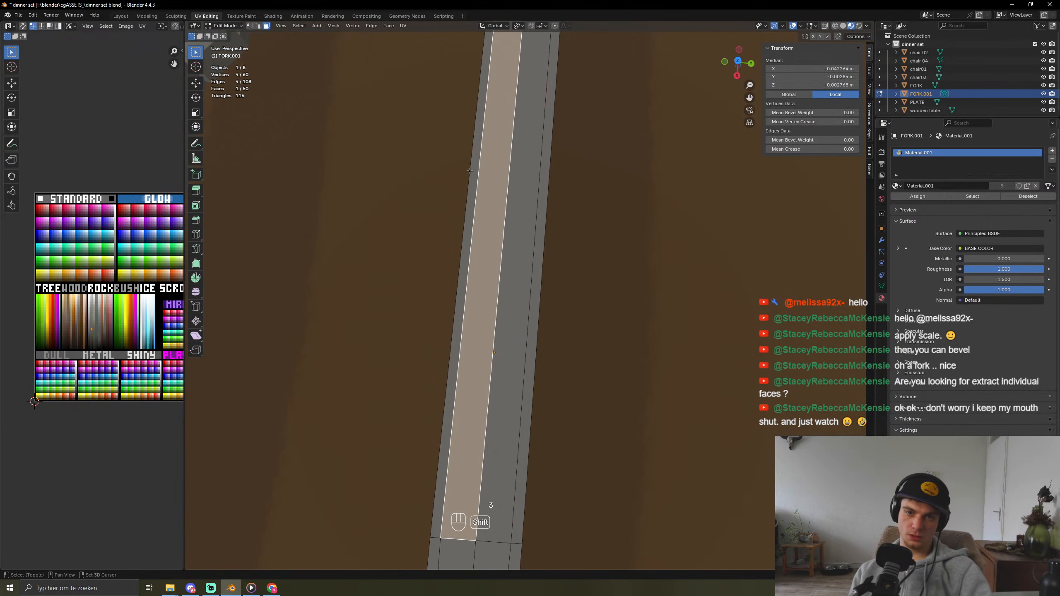
{"action": "left_click", "coordinate": [471, 182], "text": "shift"}
{"action": "middle_click_drag", "start_coordinate": [471, 182], "coordinate": [558, 378]}
{"action": "left_click", "coordinate": [517, 300], "text": "shift"}
{"action": "left_click", "coordinate": [574, 291], "text": "shift"}
{"action": "left_click", "coordinate": [568, 286], "text": "shift"}
{"action": "scroll", "coordinate": [120, 384], "scroll_direction": "up", "scroll_amount": 6}
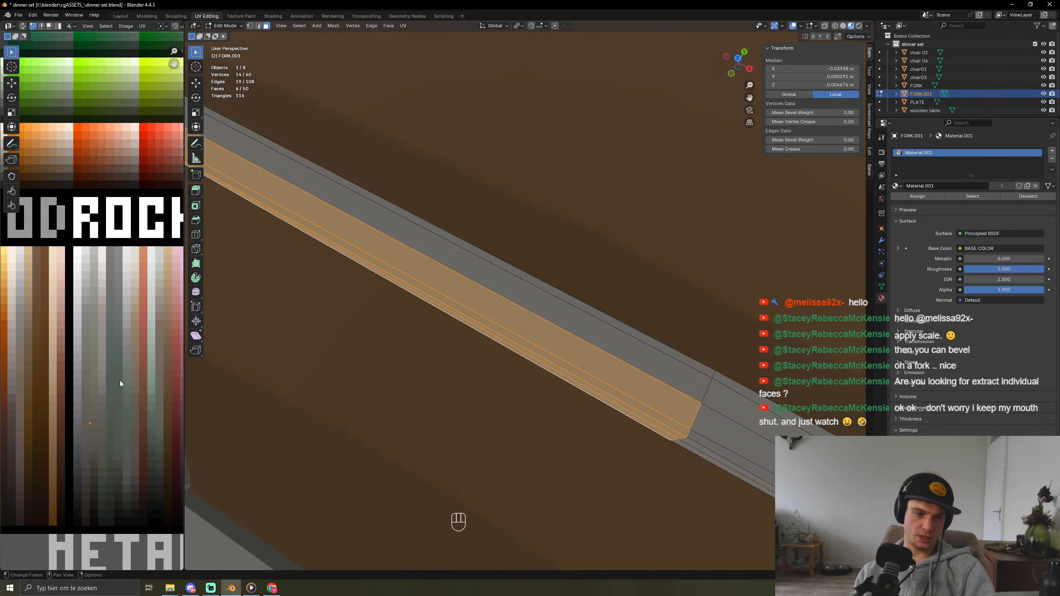
{"action": "key", "text": "g"}
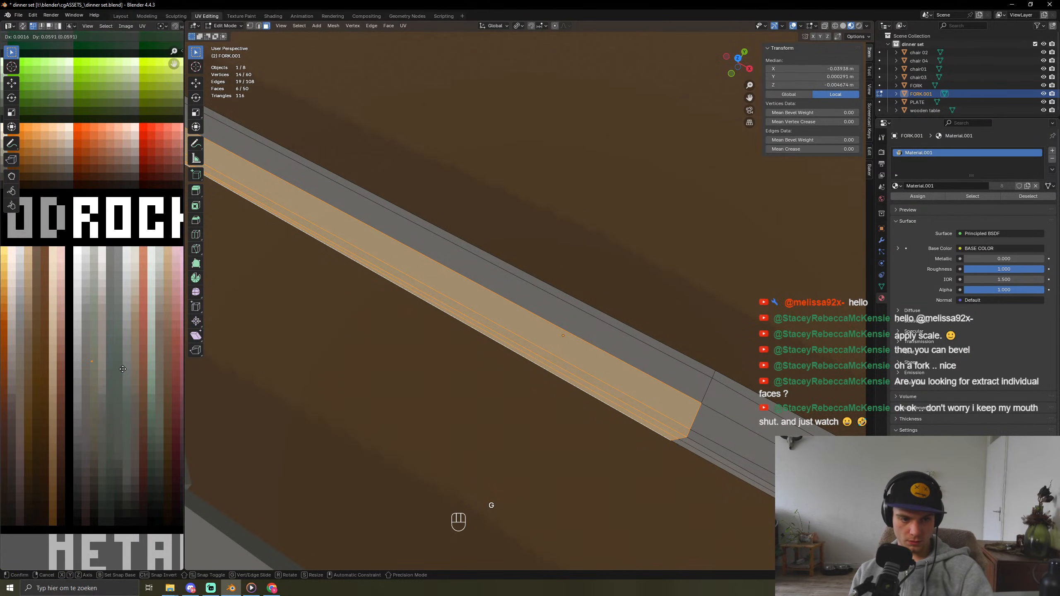
{"action": "left_click", "coordinate": [123, 370]}
{"action": "scroll", "coordinate": [386, 348], "scroll_direction": "down", "scroll_amount": 6}
{"action": "key", "text": "Tab"}
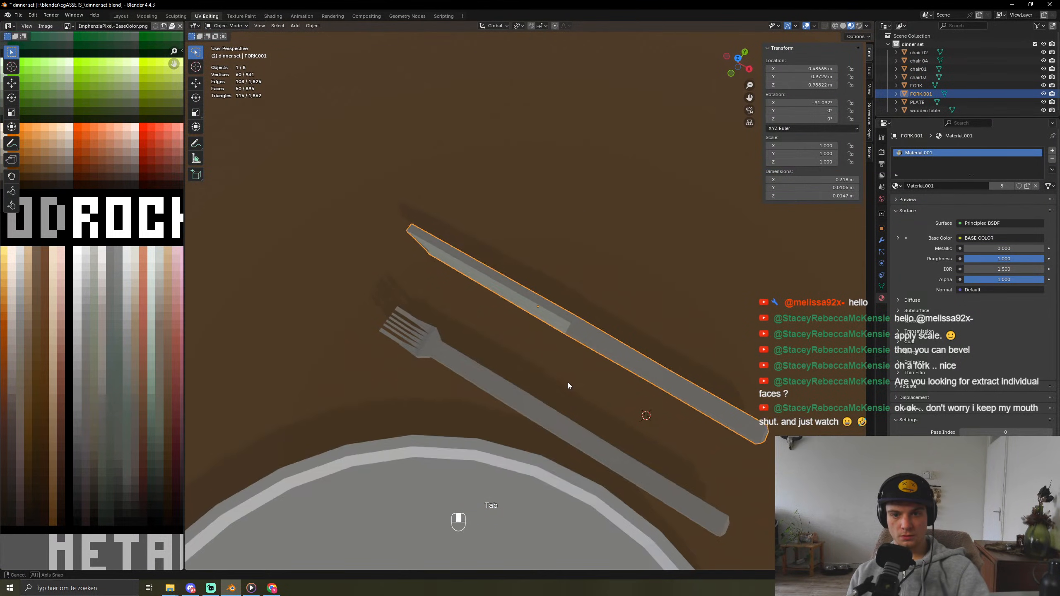
Step: Try recolouring only the rear section of the knife handle brown by moving its UVs onto the WOOD palette
{"action": "middle_click_drag", "start_coordinate": [569, 383], "coordinate": [490, 205]}
{"action": "key", "text": "Tab"}
{"action": "left_click", "coordinate": [487, 334], "text": "alt"}
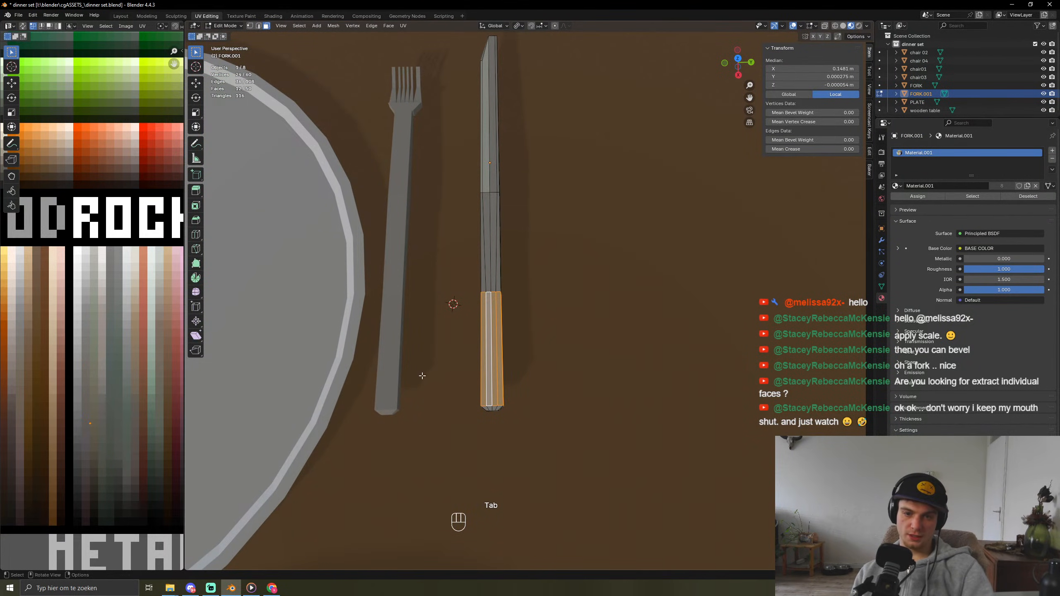
{"action": "key", "text": "g"}
{"action": "left_click", "coordinate": [56, 417]}
{"action": "key", "text": "Tab"}
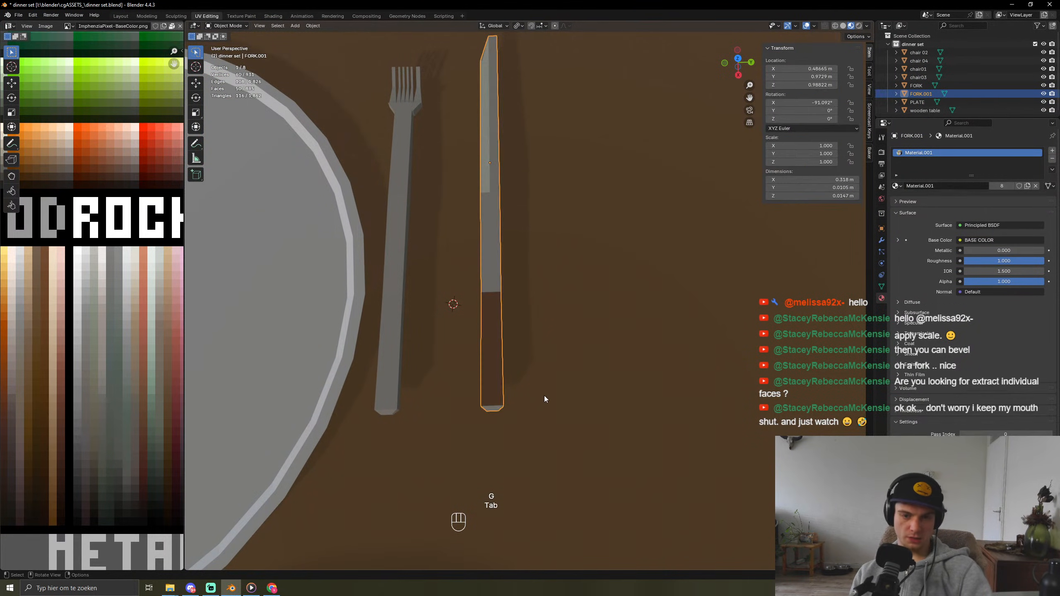
{"action": "scroll", "coordinate": [544, 397], "scroll_direction": "down", "scroll_amount": 4}
{"action": "middle_click_drag", "start_coordinate": [544, 397], "coordinate": [588, 403]}
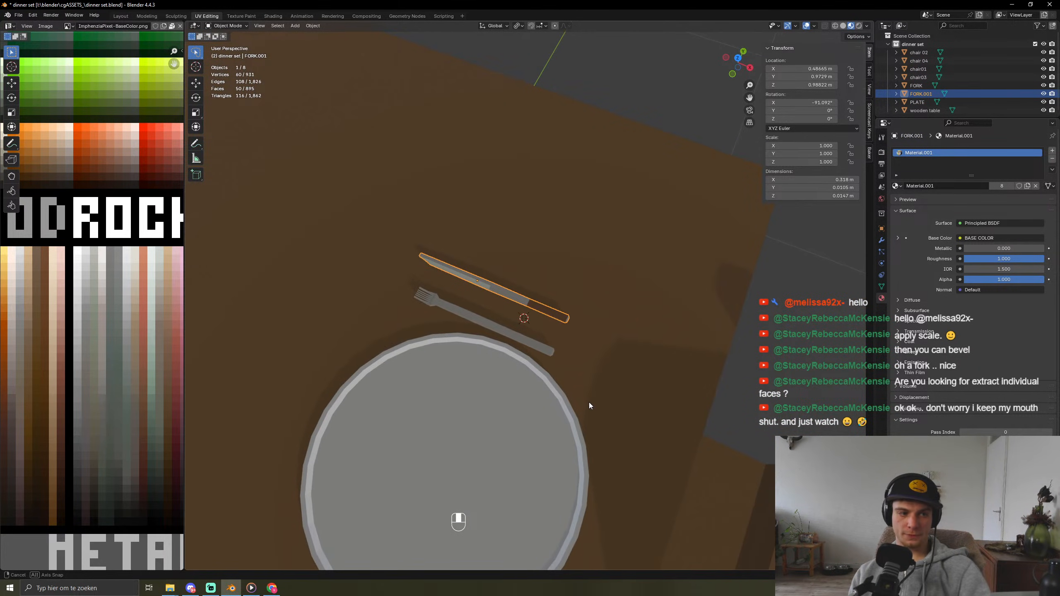
{"action": "scroll", "coordinate": [590, 376], "scroll_direction": "up", "scroll_amount": 5}
{"action": "key", "text": "ctrl+z"}
{"action": "key", "text": "ctrl+z"}
{"action": "key", "text": "ctrl+z"}
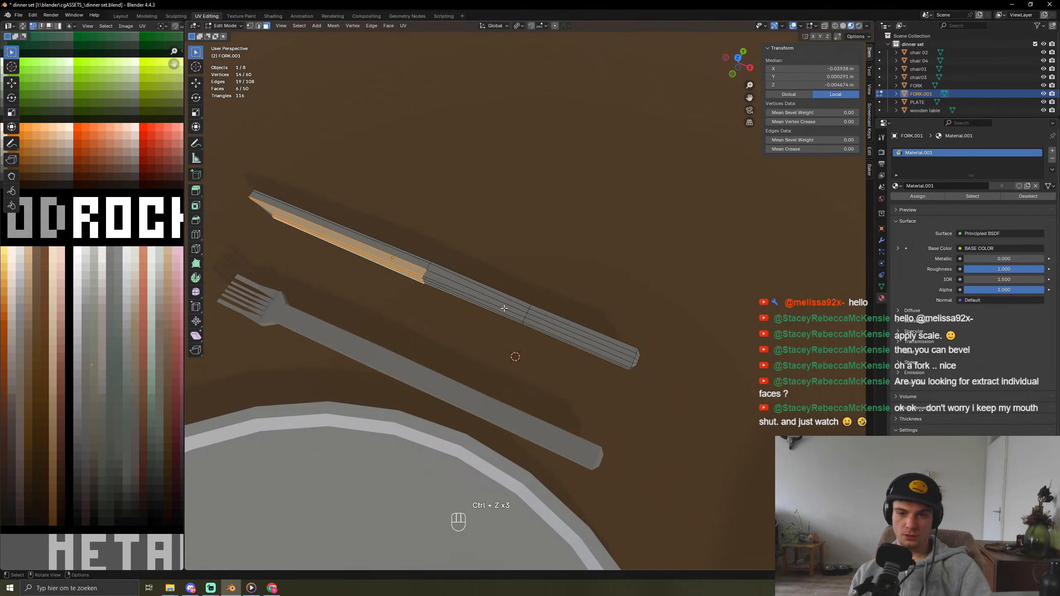
Step: Select both sections of the knife handle and move their UVs onto a brown shade in the WOOD palette
{"action": "left_click", "coordinate": [518, 317], "text": "alt"}
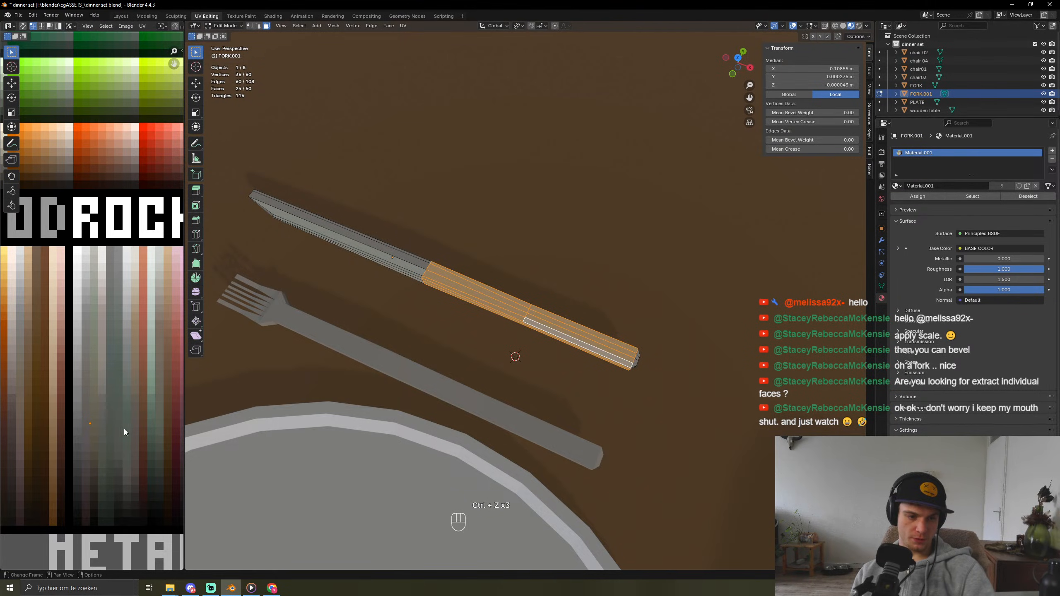
{"action": "key", "text": "g"}
{"action": "left_click", "coordinate": [64, 434]}
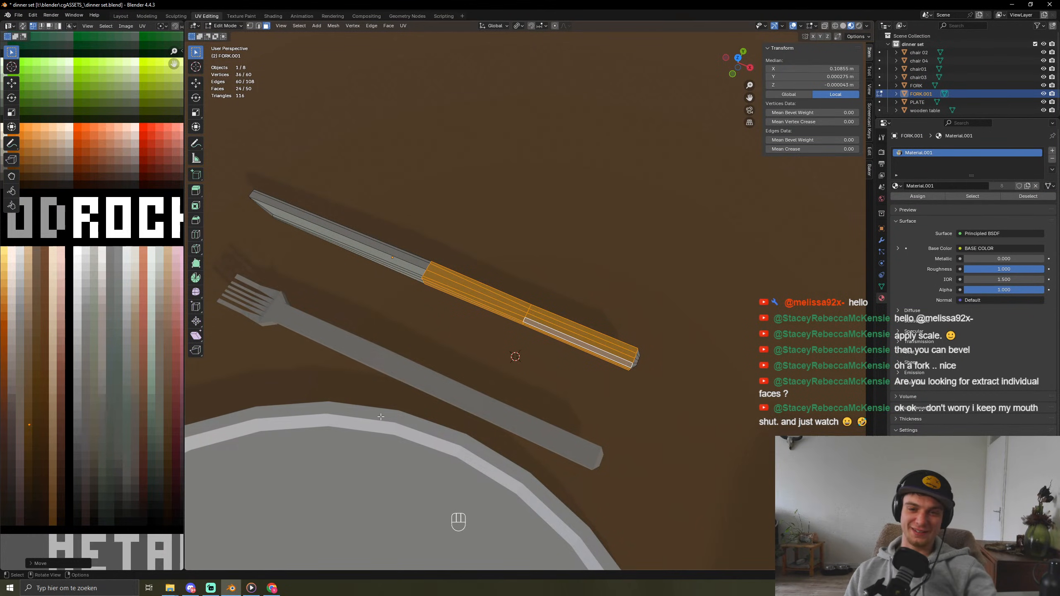
{"action": "scroll", "coordinate": [540, 353], "scroll_direction": "up", "scroll_amount": 1}
{"action": "key", "text": "Tab"}
{"action": "middle_click_drag", "start_coordinate": [598, 355], "coordinate": [455, 333]}
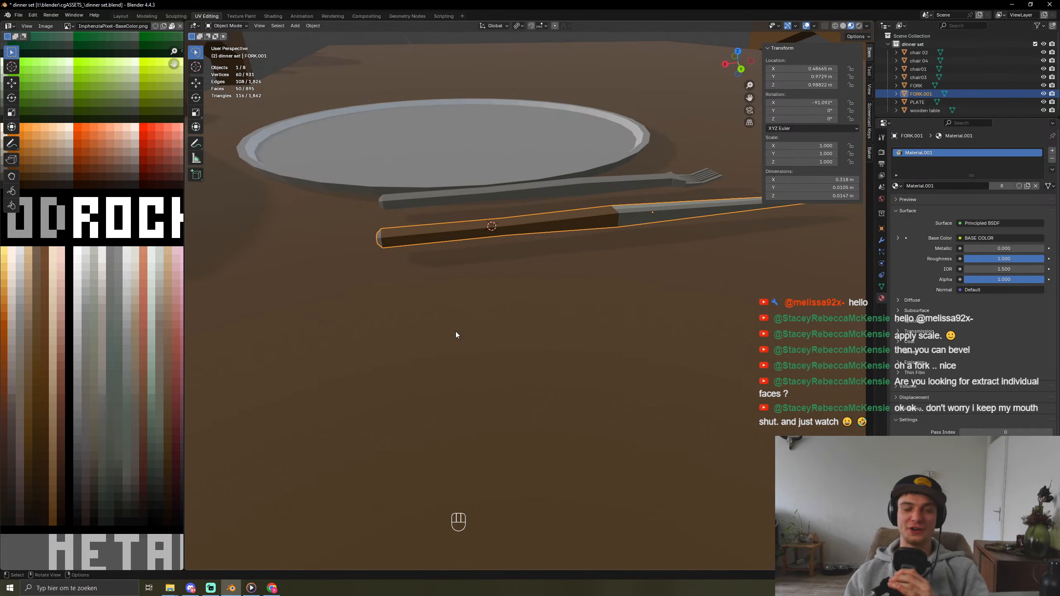
Step: Try adding a loop cut around the knife blade and sliding it toward the handle
{"action": "middle_click_drag", "start_coordinate": [521, 240], "coordinate": [499, 330]}
{"action": "key", "text": "Tab"}
{"action": "key", "text": "ctrl+r"}
{"action": "left_click", "coordinate": [498, 326]}
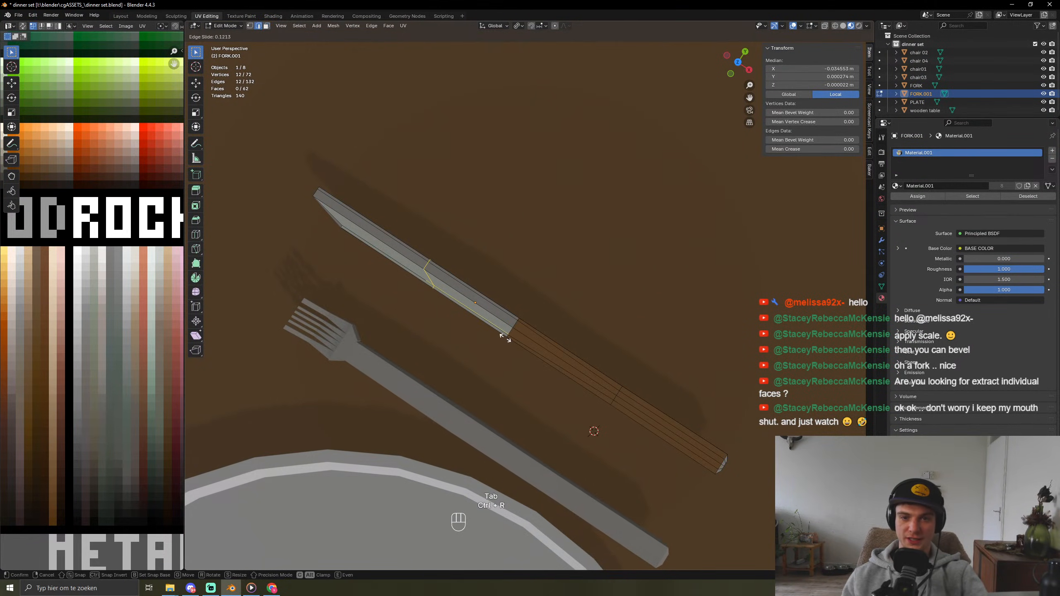
{"action": "left_click", "coordinate": [559, 356]}
{"action": "middle_click_drag", "start_coordinate": [601, 355], "coordinate": [562, 322]}
{"action": "key", "text": "ctrl+z"}
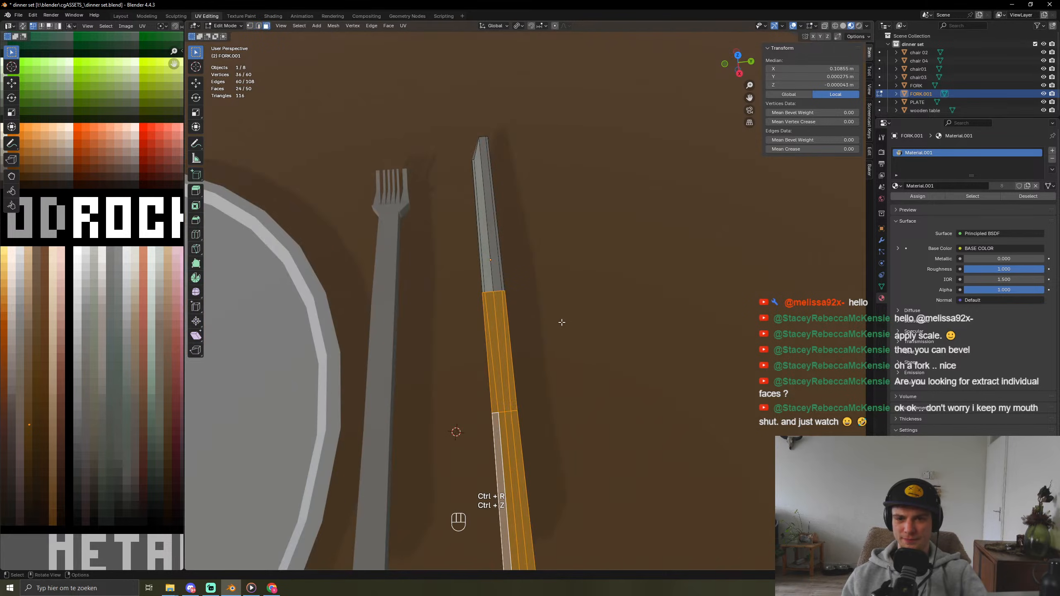
Step: Apply the knife's scale in object mode
{"action": "middle_click_drag", "start_coordinate": [660, 355], "coordinate": [464, 300]}
{"action": "key", "text": "Tab"}
{"action": "right_click", "coordinate": [464, 299]}
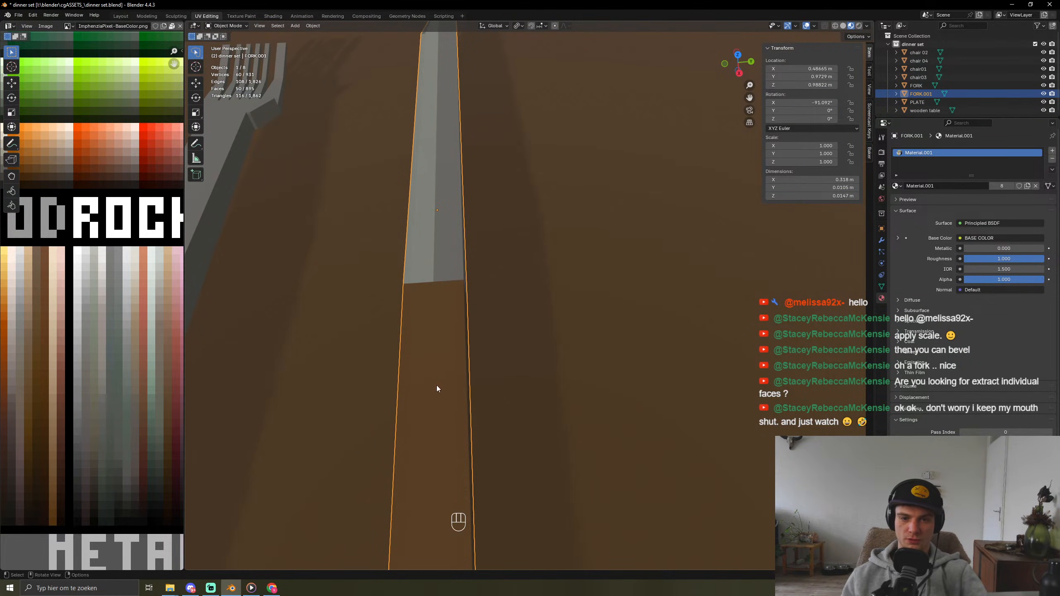
{"action": "key", "text": "shift+a"}
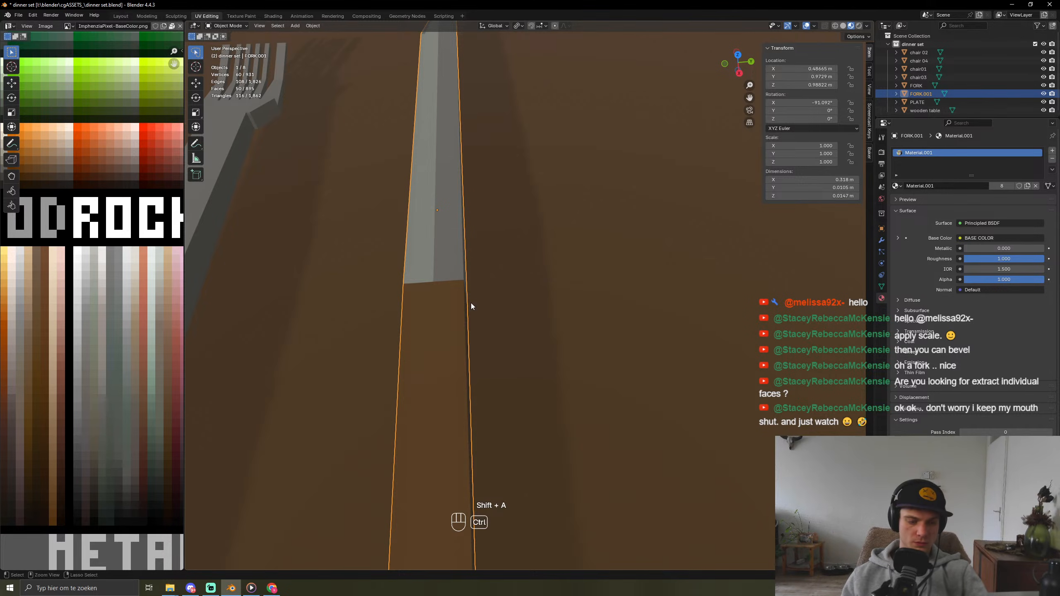
{"action": "key", "text": "ctrl+a"}
{"action": "left_click", "coordinate": [437, 297]}
Step: Add one loop cut around the blade and slide it close to the handle, to a factor of about 0.917
{"action": "key", "text": "Tab"}
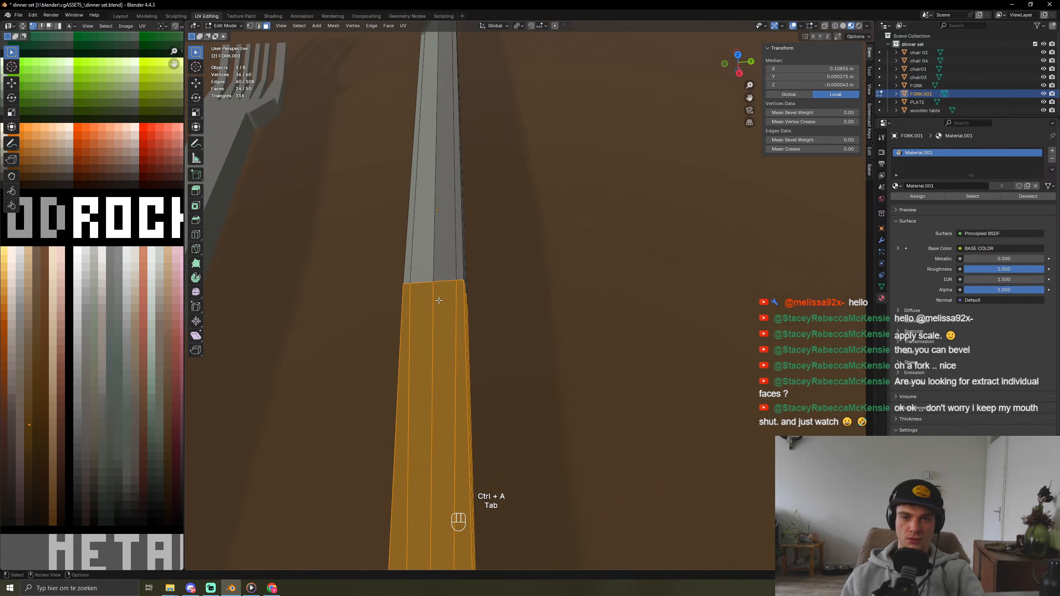
{"action": "middle_click_drag", "start_coordinate": [434, 302], "coordinate": [462, 229]}
{"action": "key", "text": "ctrl+r"}
{"action": "left_click", "coordinate": [461, 228]}
{"action": "left_click", "coordinate": [429, 306]}
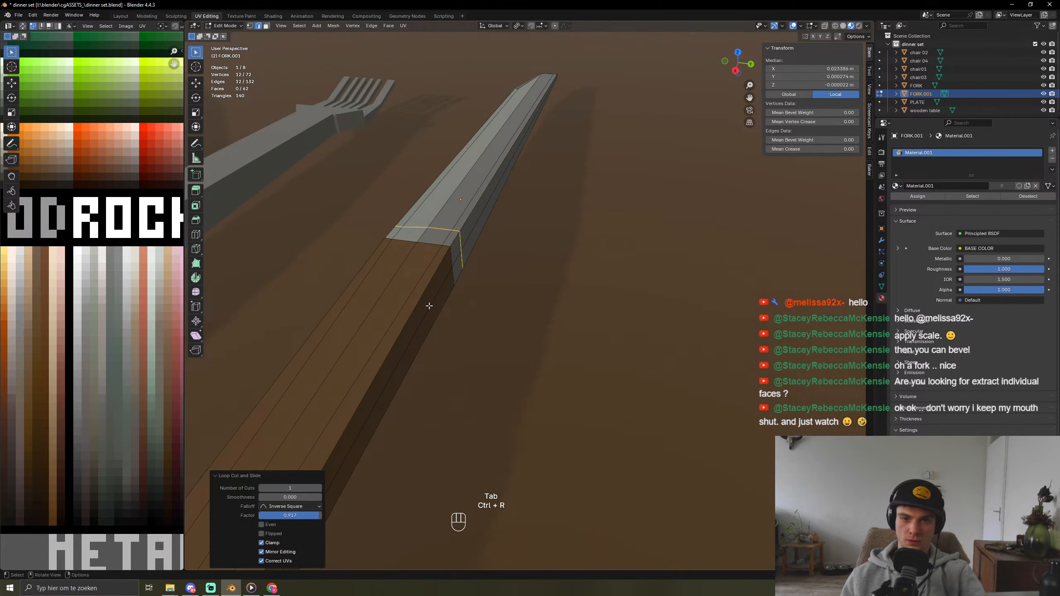
Step: Select the narrow face ring where the blade meets the handle and extrude its faces individually about 0.002 m outward as a collar
{"action": "middle_click_drag", "start_coordinate": [478, 267], "coordinate": [434, 267]}
{"action": "key", "text": "3"}
{"action": "left_click", "coordinate": [473, 241], "text": "alt"}
{"action": "key", "text": "s"}
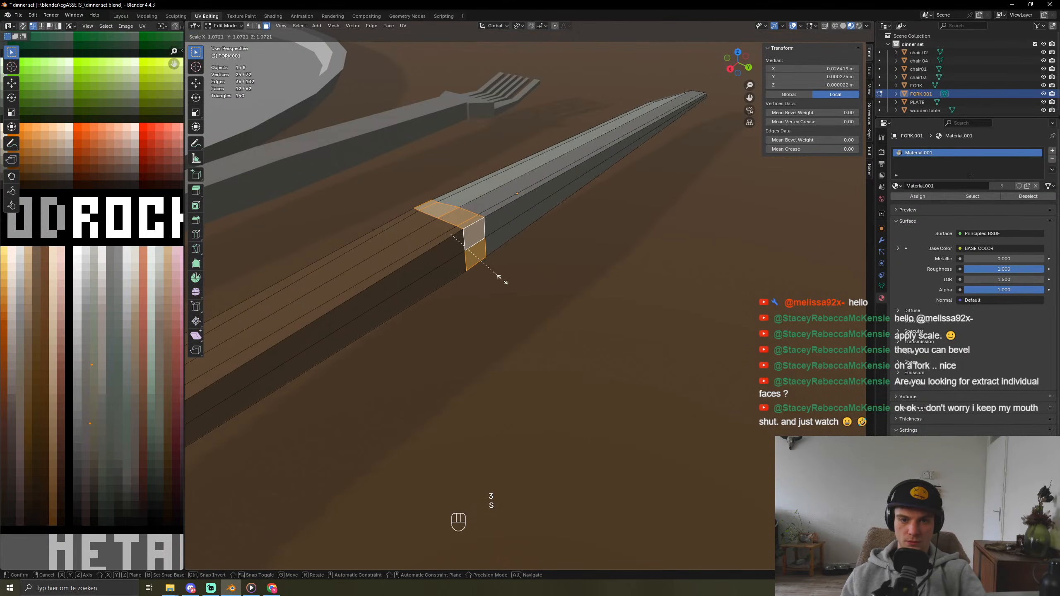
{"action": "right_click", "coordinate": [503, 280]}
{"action": "key", "text": "alt+e"}
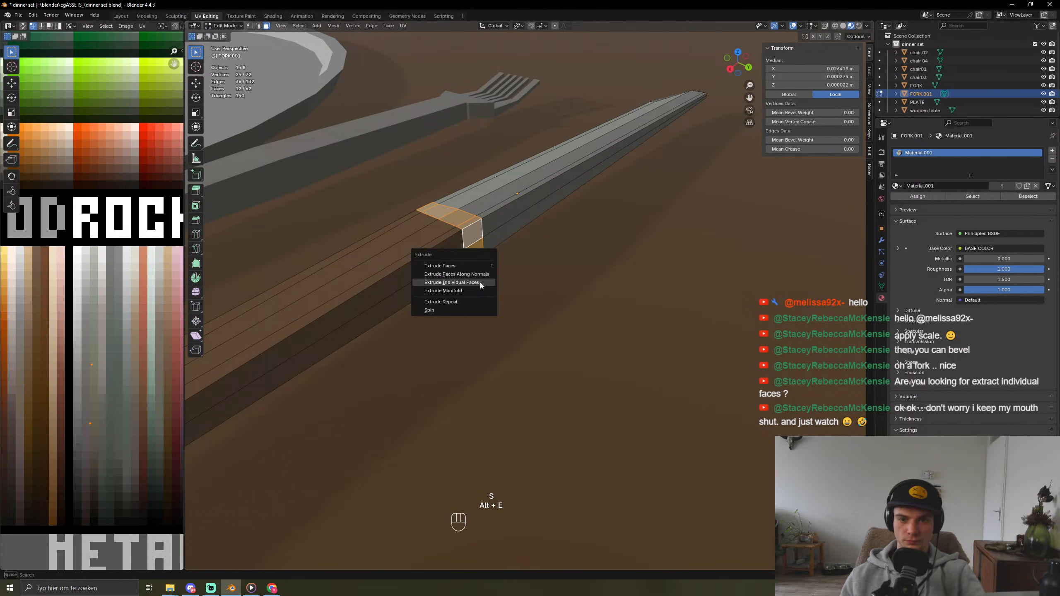
{"action": "left_click", "coordinate": [476, 284]}
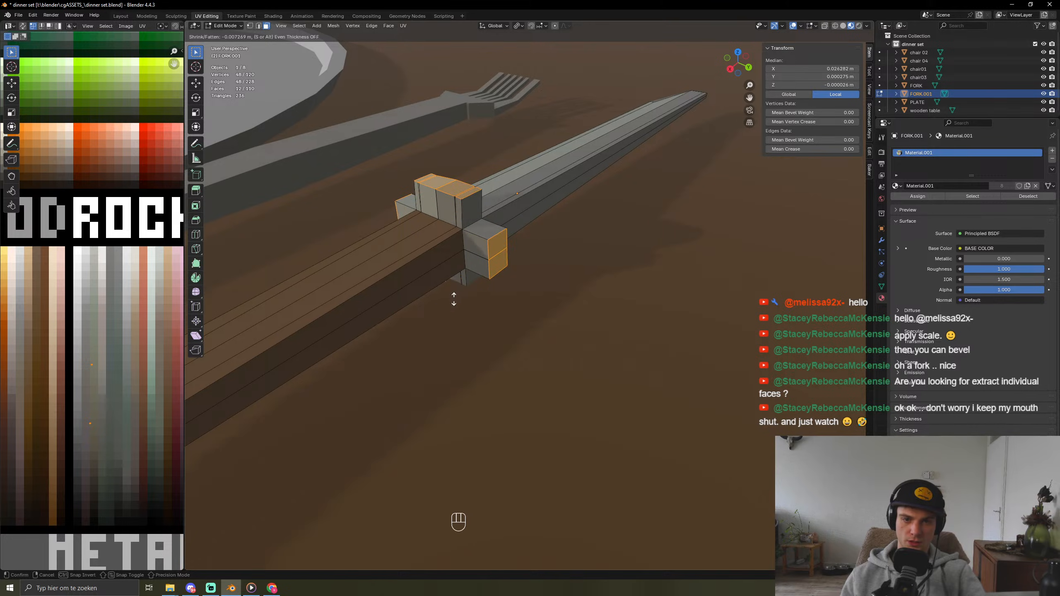
{"action": "left_click", "coordinate": [472, 289]}
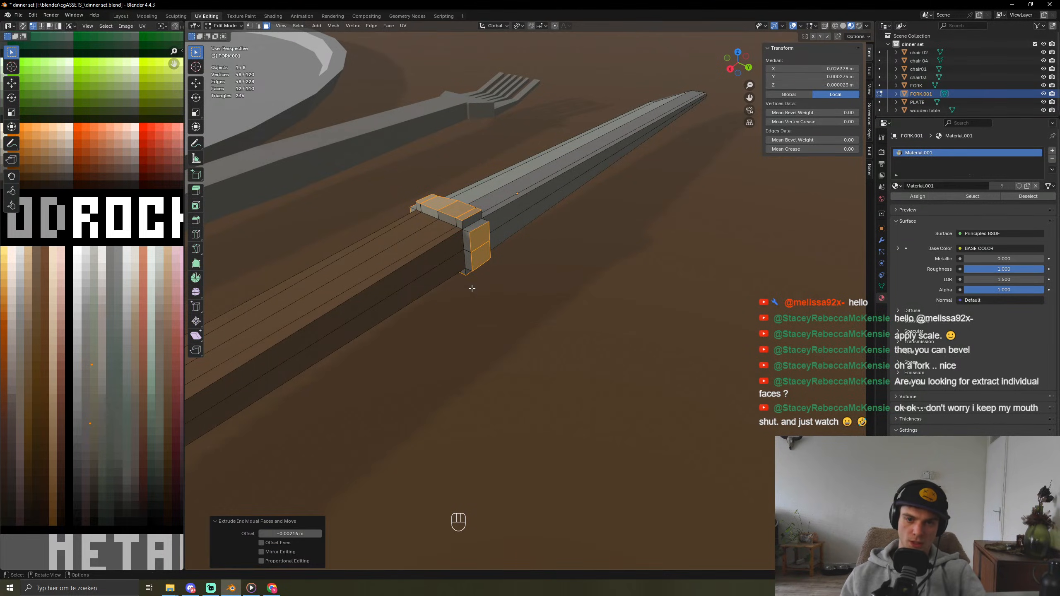
Step: Scale down the collar's extruded outer faces to taper its edges
{"action": "key", "text": "s"}
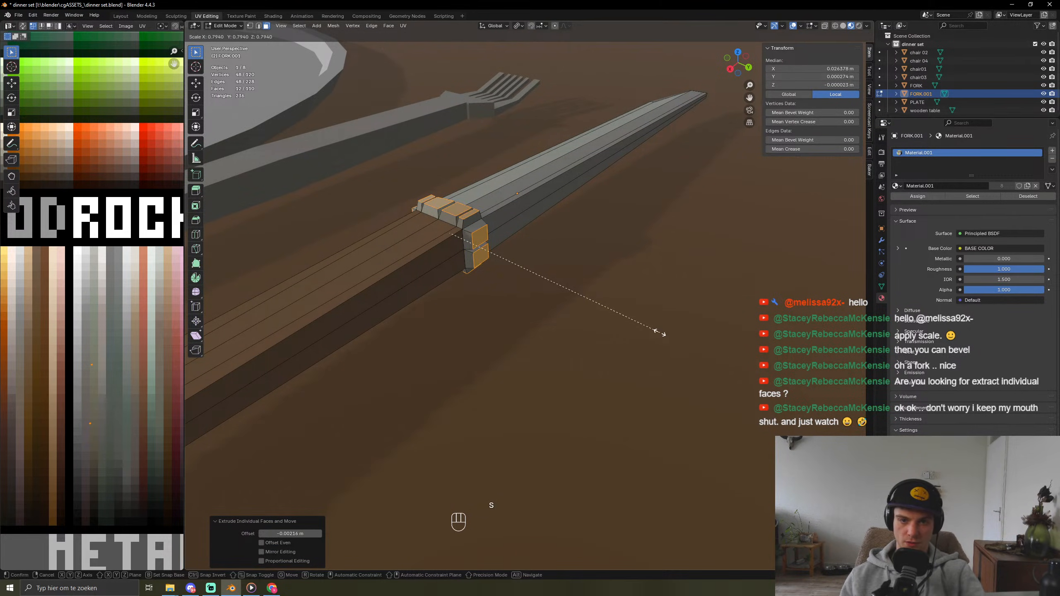
{"action": "left_click", "coordinate": [611, 311]}
{"action": "key", "text": "Tab"}
{"action": "middle_click_drag", "start_coordinate": [507, 322], "coordinate": [539, 318]}
{"action": "scroll", "coordinate": [571, 300], "scroll_direction": "down", "scroll_amount": 10}
Step: Select both handle sections of the fork and move their UVs onto a brown shade in the WOOD palette
{"action": "left_click", "coordinate": [480, 404]}
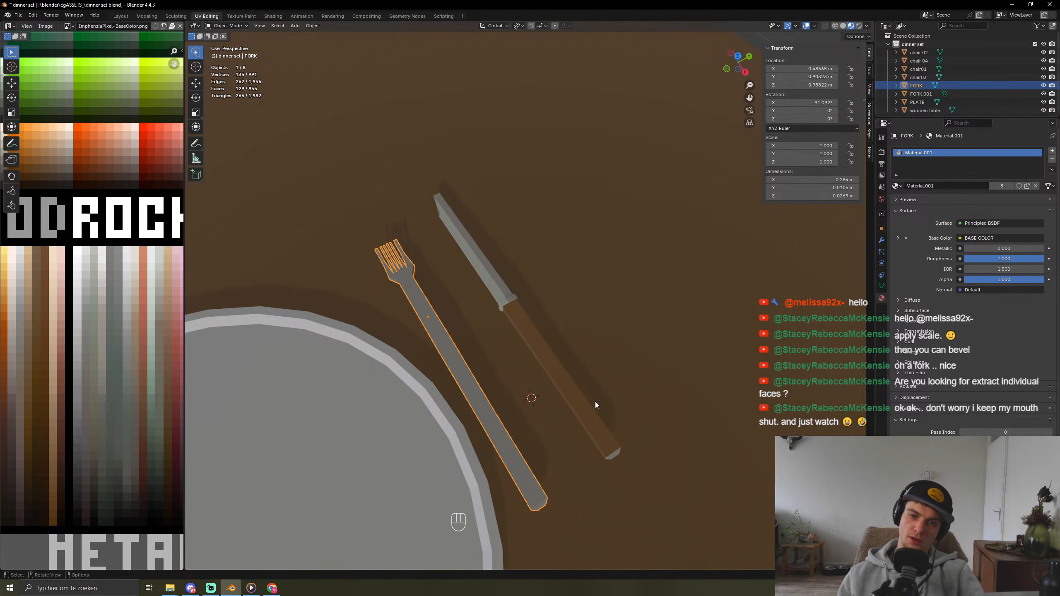
{"action": "key", "text": "Tab"}
{"action": "left_click", "coordinate": [495, 450], "text": "alt"}
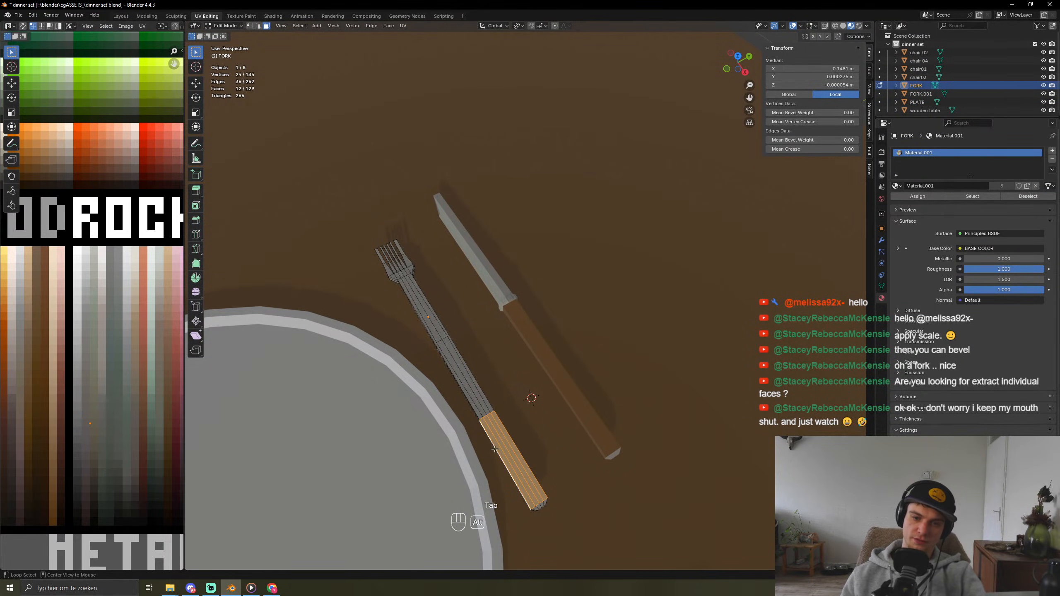
{"action": "left_click", "coordinate": [467, 391], "text": "alt+shift"}
{"action": "key", "text": "g"}
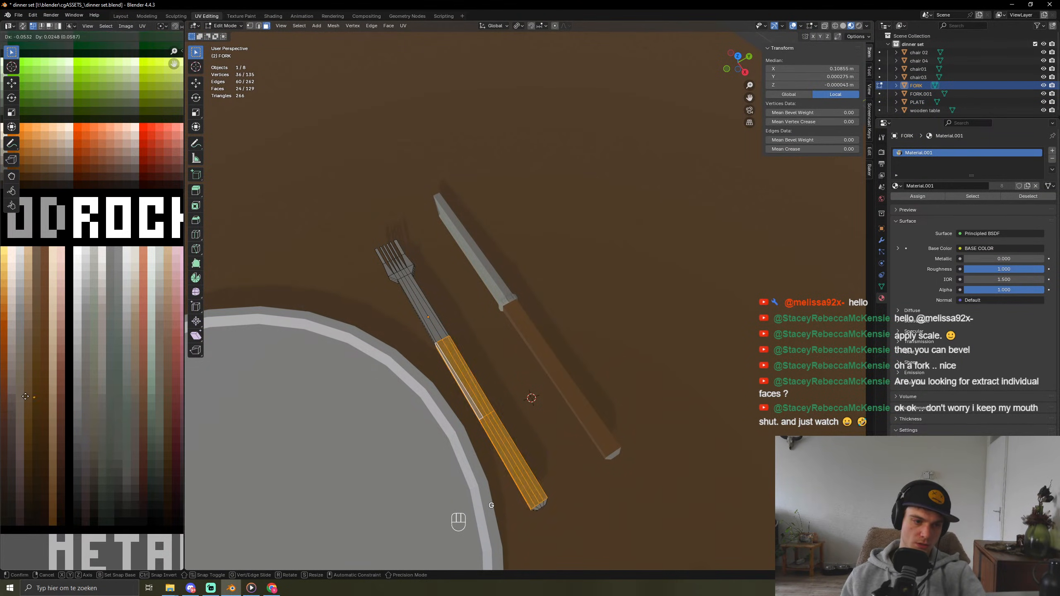
{"action": "left_click", "coordinate": [37, 418]}
{"action": "key", "text": "Tab"}
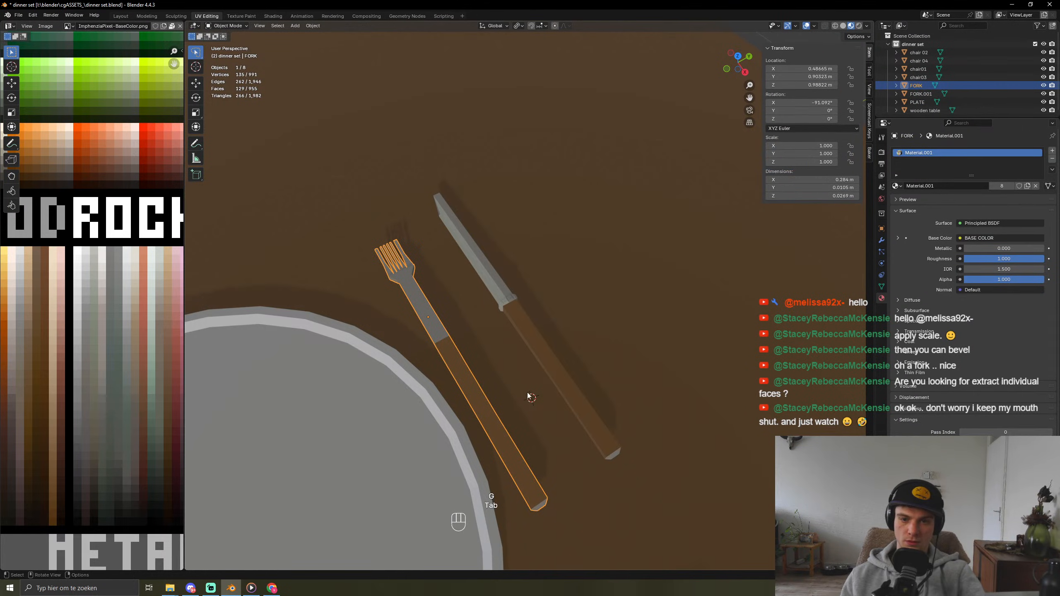
Step: Move the fork handle's UVs further down the WOOD palette to a much darker brown
{"action": "middle_click_drag", "start_coordinate": [557, 402], "coordinate": [369, 368]}
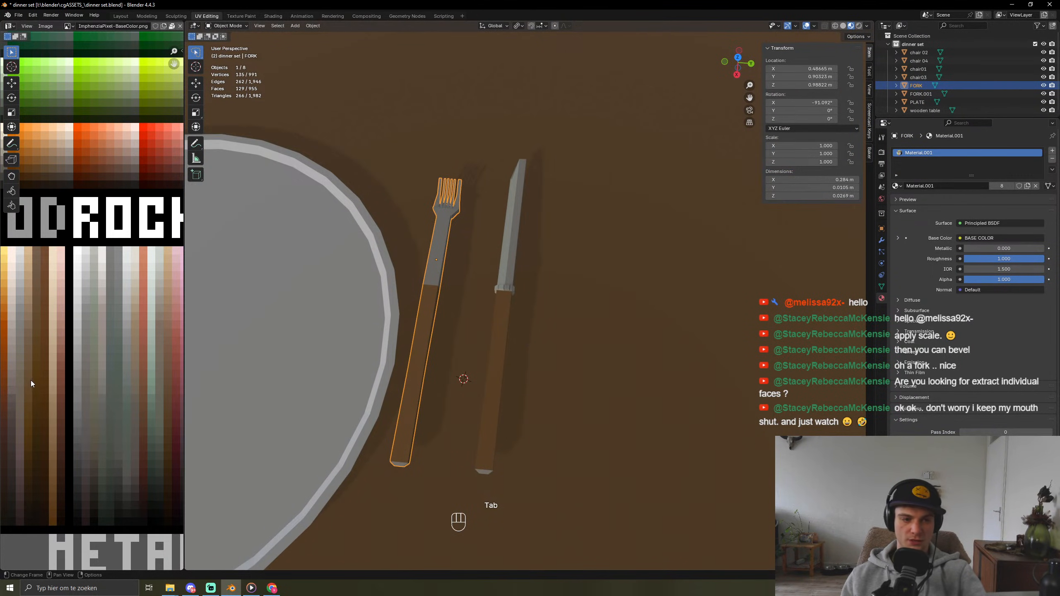
{"action": "key", "text": "Tab"}
{"action": "key", "text": "g"}
{"action": "left_click", "coordinate": [98, 490]}
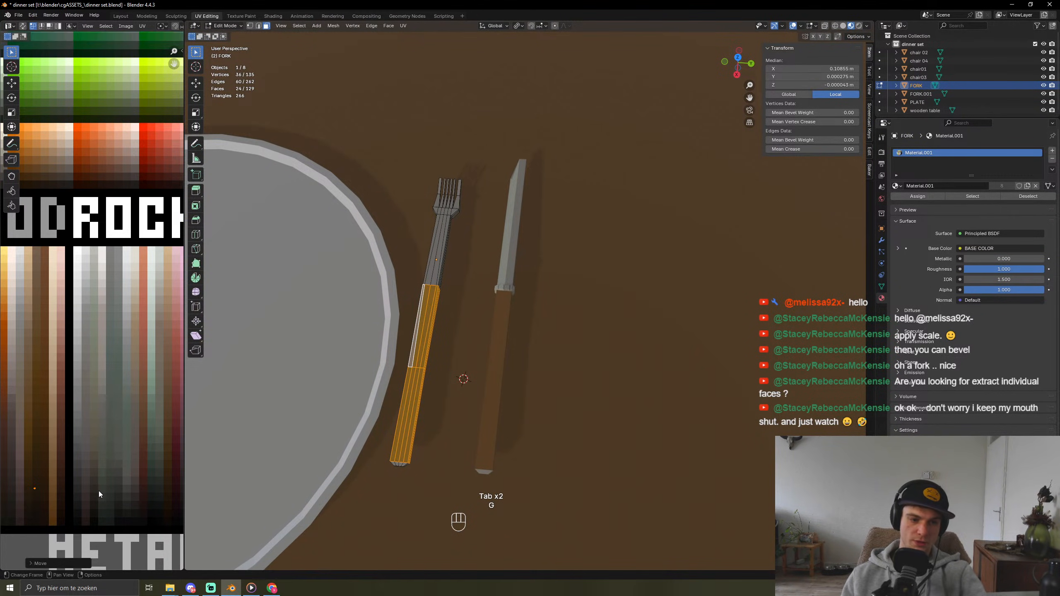
{"action": "key", "text": "Tab"}
{"action": "middle_click_drag", "start_coordinate": [456, 418], "coordinate": [440, 390]}
{"action": "scroll", "coordinate": [509, 405], "scroll_direction": "down", "scroll_amount": 4}
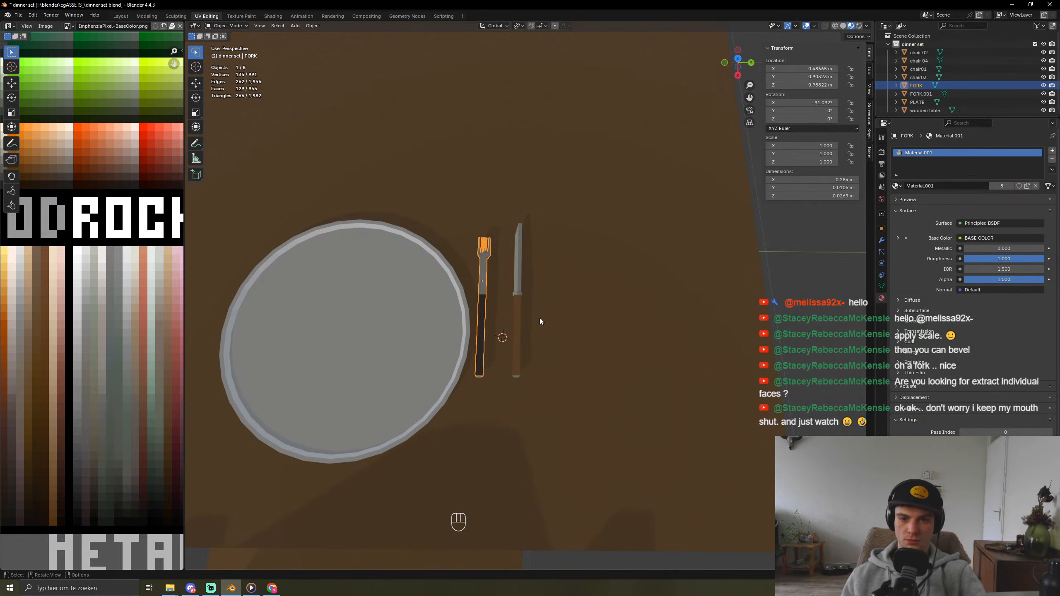
Step: Move the knife handle's UVs down the WOOD palette to a very dark brown that matches the fork handle
{"action": "left_click", "coordinate": [519, 318]}
{"action": "key", "text": "Tab"}
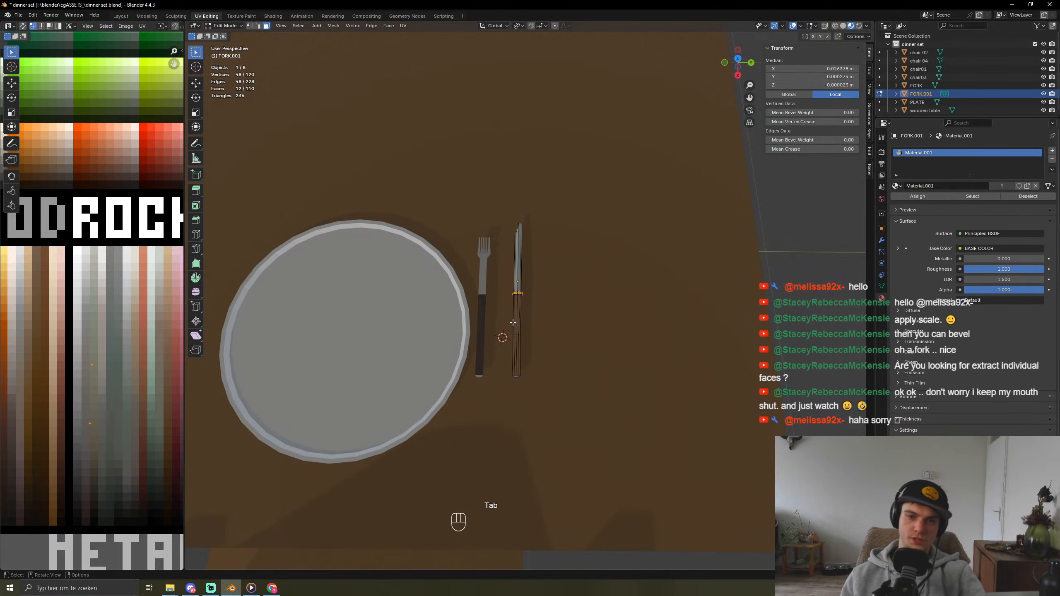
{"action": "key", "text": "a"}
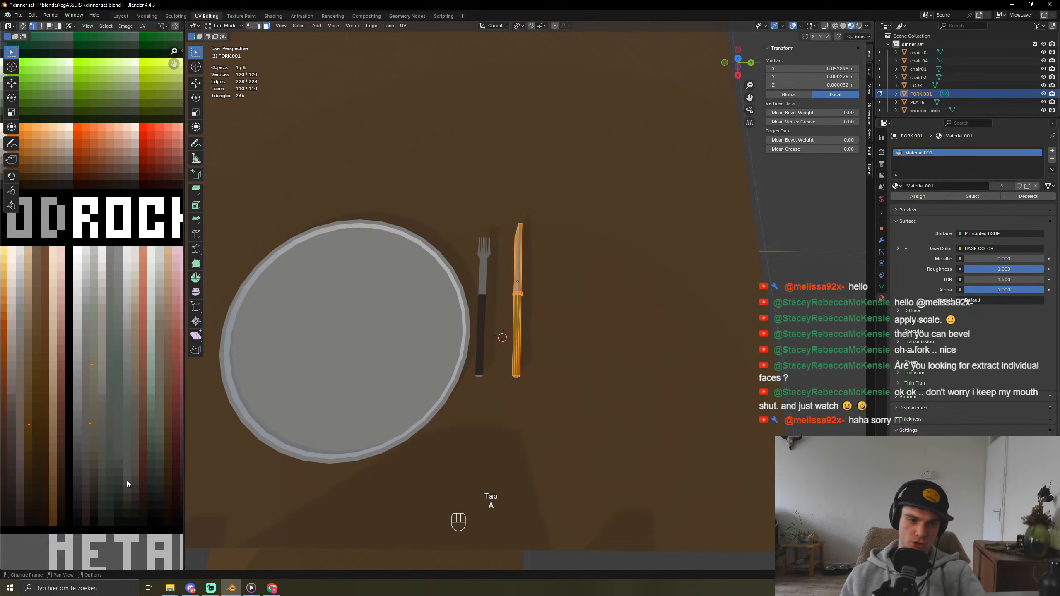
{"action": "key", "text": "g"}
{"action": "left_click", "coordinate": [53, 500]}
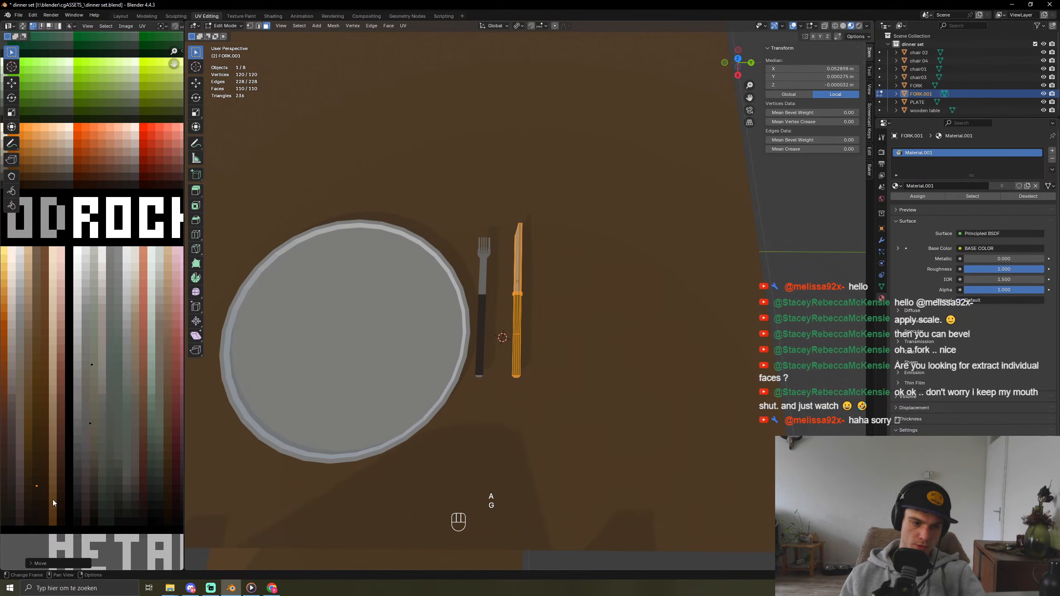
{"action": "key", "text": "Tab"}
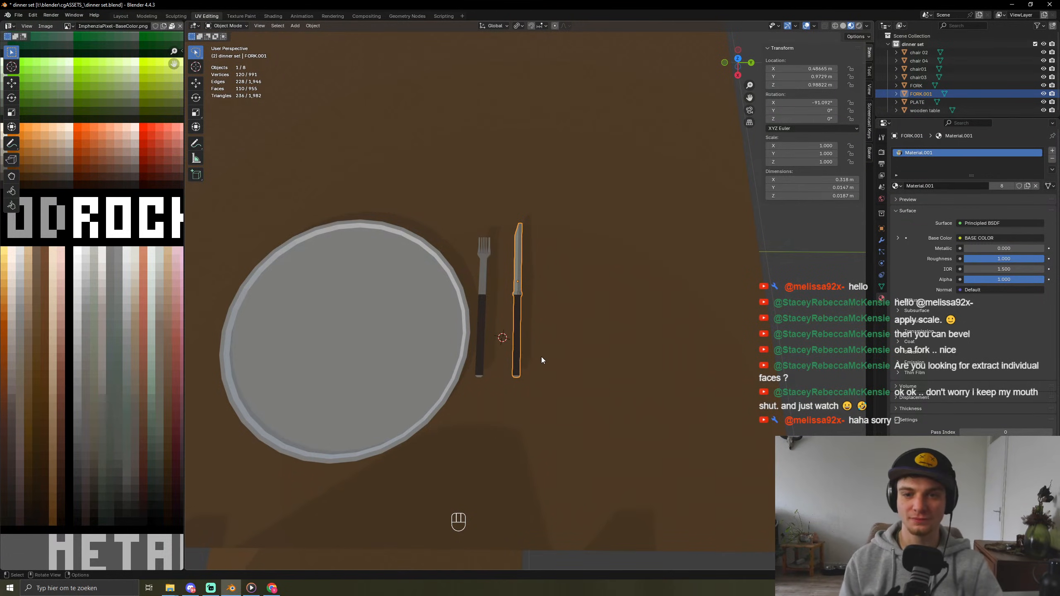
Step: Move the fork about 0.58 m along negative Y to the opposite side of the plate from the knife
{"action": "scroll", "coordinate": [542, 357], "scroll_direction": "up", "scroll_amount": 3}
{"action": "left_click", "coordinate": [560, 406]}
{"action": "scroll", "coordinate": [543, 403], "scroll_direction": "down", "scroll_amount": 5}
{"action": "middle_click_drag", "start_coordinate": [522, 401], "coordinate": [602, 412], "text": "shift"}
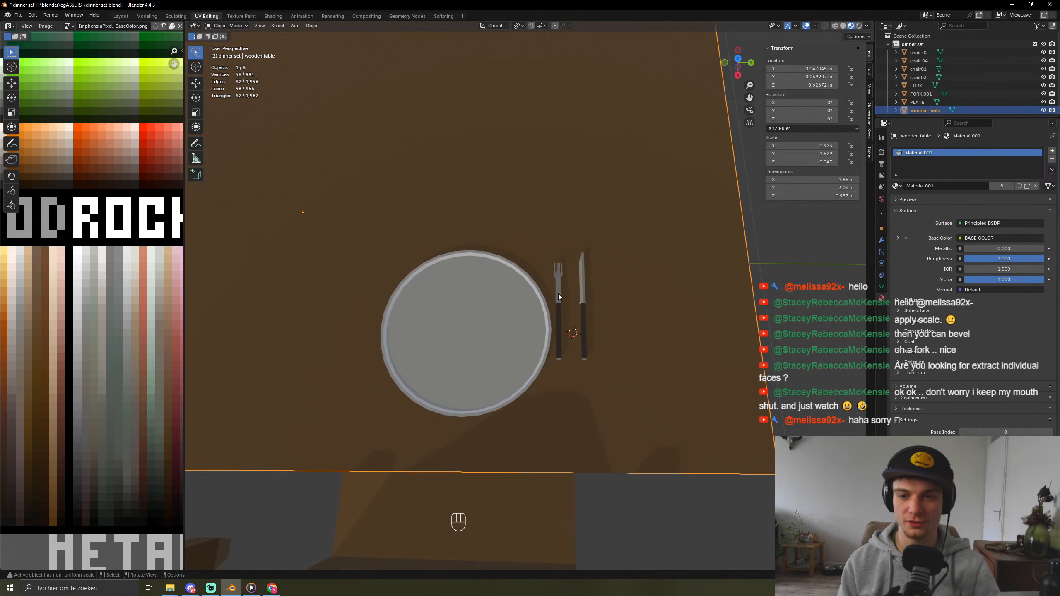
{"action": "left_click", "coordinate": [559, 293]}
{"action": "key", "text": "g"}
{"action": "key", "text": "x"}
{"action": "key", "text": "y"}
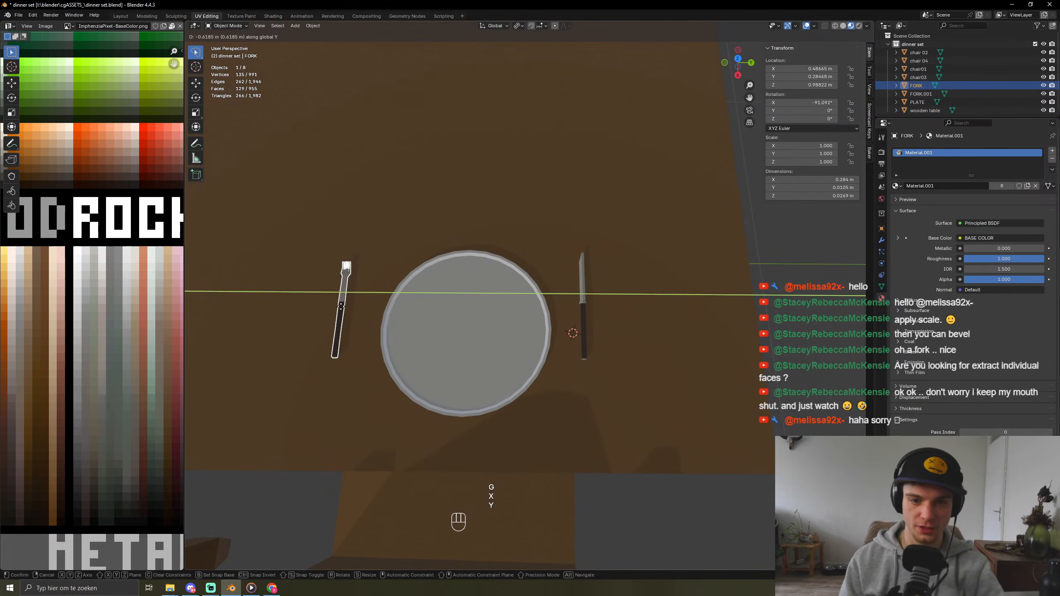
{"action": "left_click", "coordinate": [355, 302]}
Step: Shift the fork along Y closer to the plate's edge and about 0.08 m along X
{"action": "key", "text": "KP_7"}
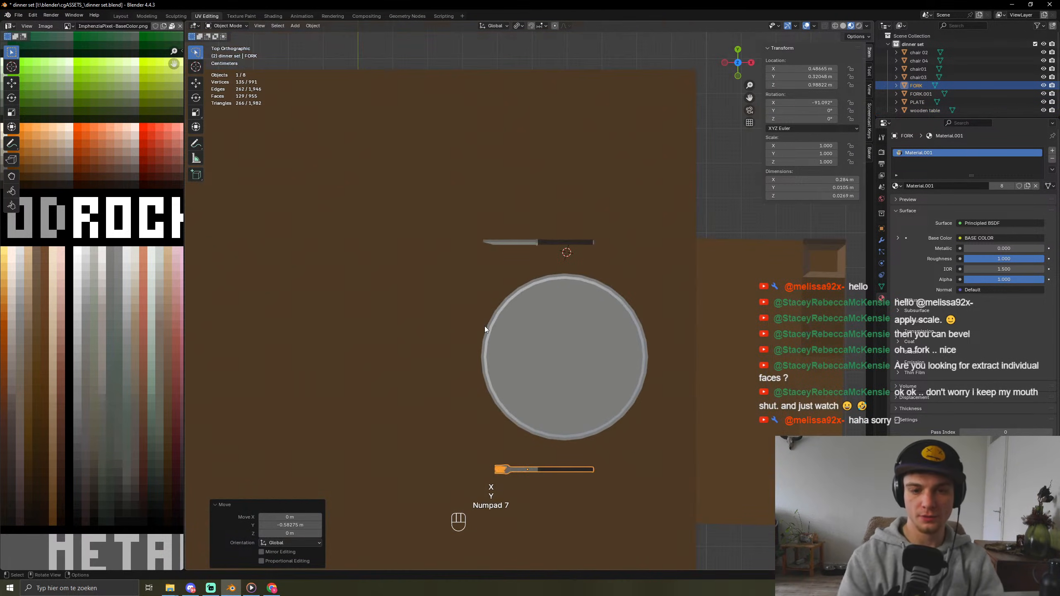
{"action": "key", "text": "g"}
{"action": "key", "text": "y"}
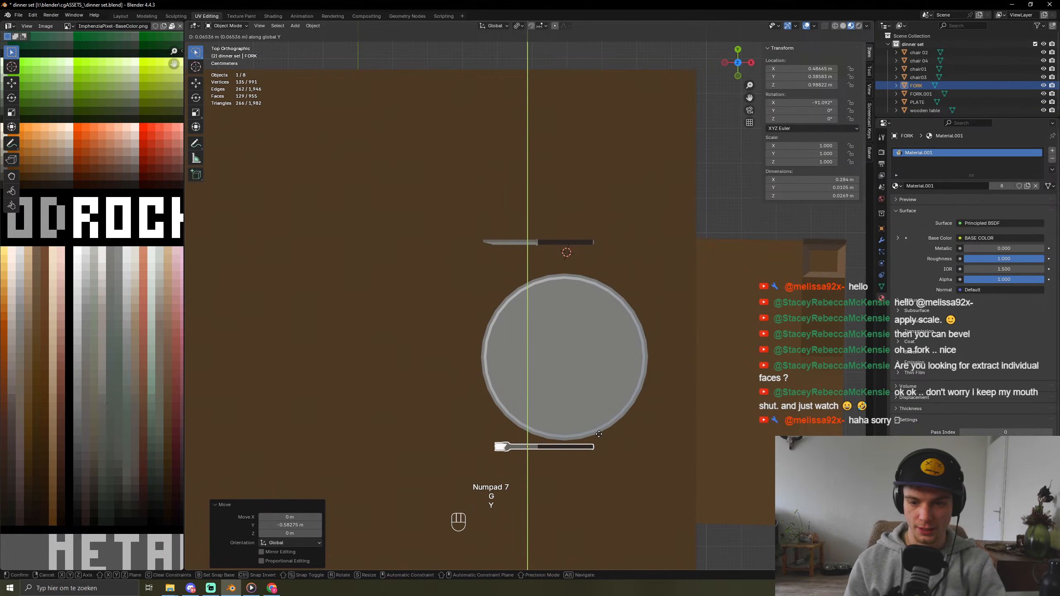
{"action": "left_click", "coordinate": [597, 435]}
{"action": "key", "text": "g"}
{"action": "key", "text": "x"}
{"action": "left_click", "coordinate": [627, 423]}
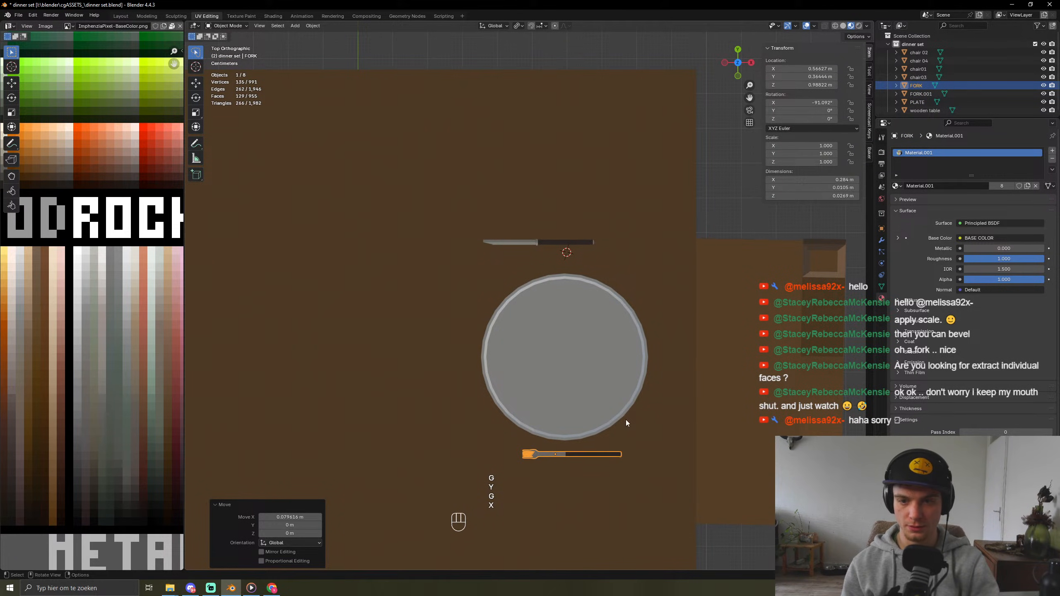
Step: Move the knife about 0.06 m along Y toward the plate and about 0.06 m along X
{"action": "left_click", "coordinate": [560, 247]}
{"action": "key", "text": "g"}
{"action": "key", "text": "y"}
{"action": "left_click", "coordinate": [589, 262]}
{"action": "key", "text": "g"}
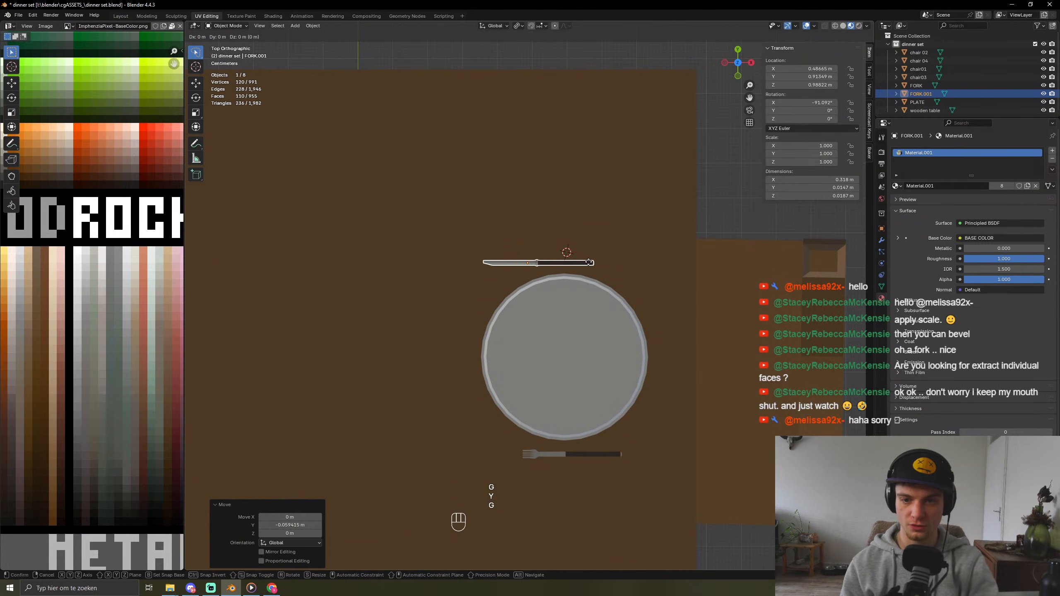
{"action": "key", "text": "x"}
{"action": "left_click", "coordinate": [609, 266]}
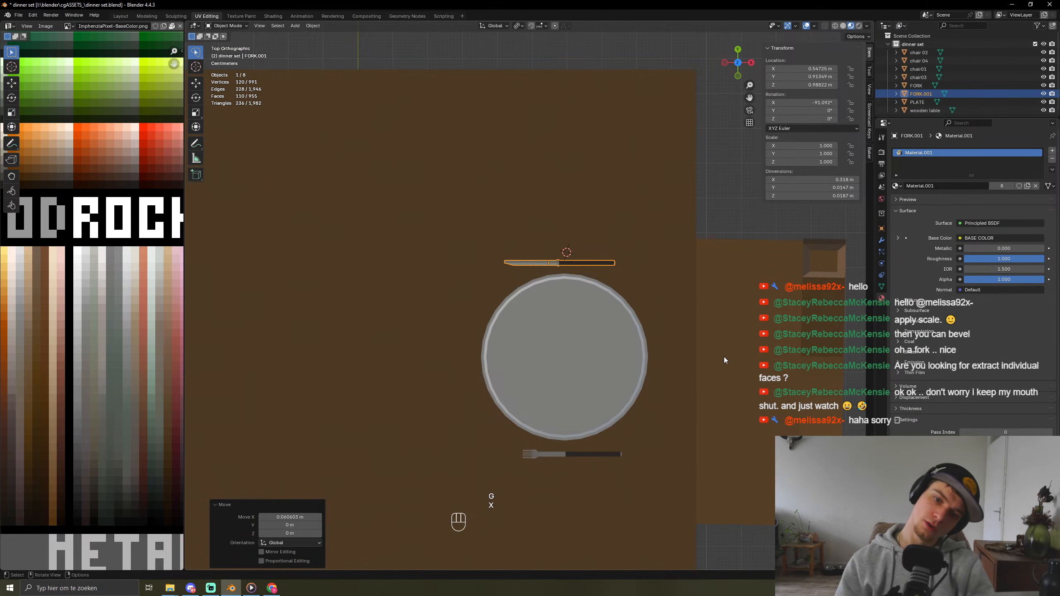
Step: Move the fork about 0.71 m along Y back to the knife's side of the plate, outside the knife
{"action": "left_click", "coordinate": [711, 351]}
{"action": "middle_click_drag", "start_coordinate": [711, 351], "coordinate": [612, 330]}
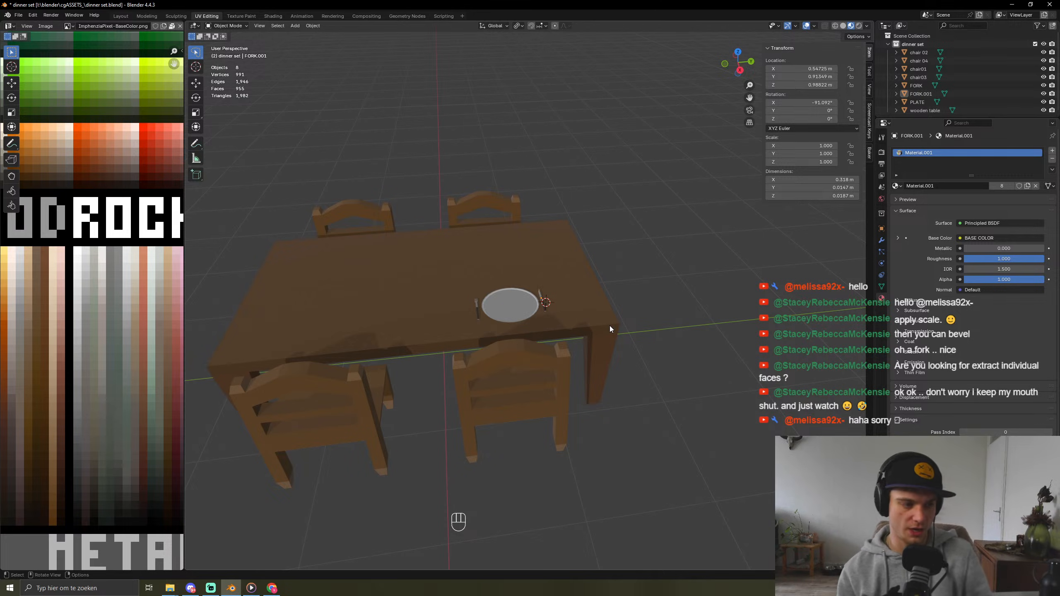
{"action": "left_click", "coordinate": [478, 314]}
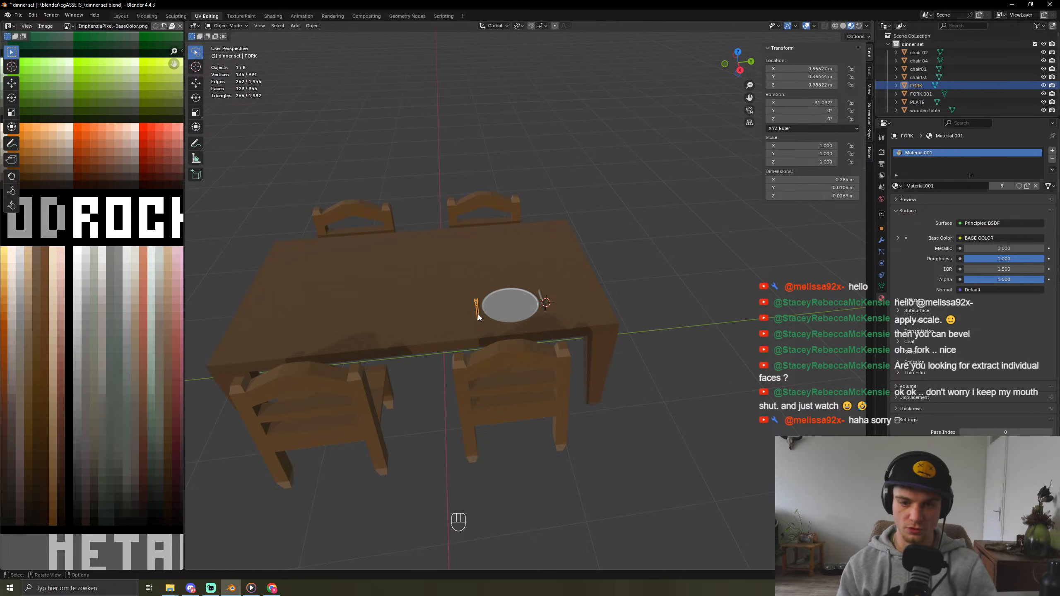
{"action": "key", "text": "g"}
{"action": "key", "text": "x"}
{"action": "key", "text": "y"}
{"action": "left_click", "coordinate": [562, 314]}
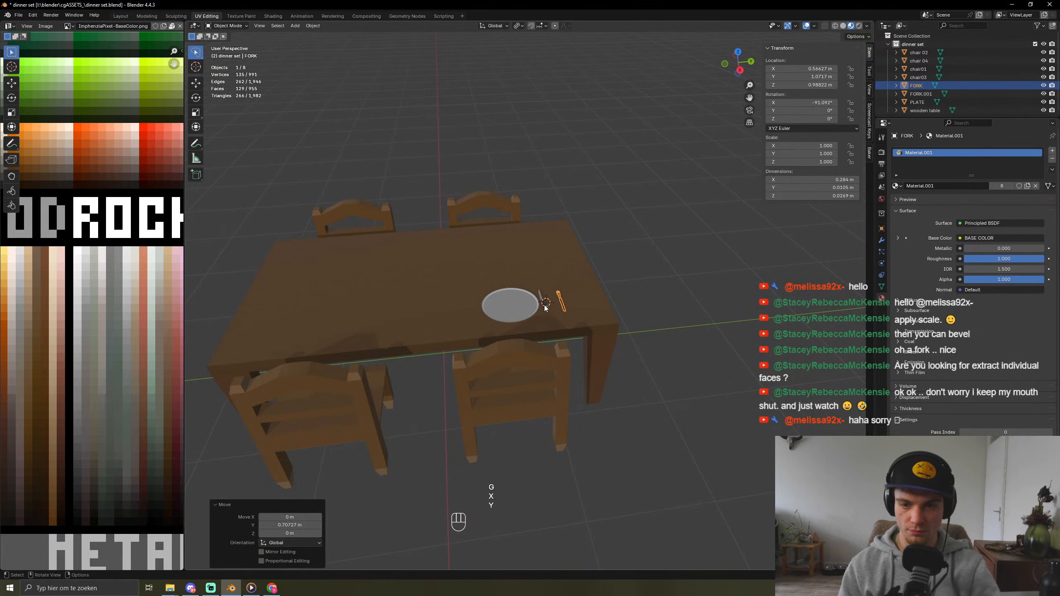
Step: Move the knife about 0.05 m along Y so it sits between the plate and the fork
{"action": "left_click", "coordinate": [542, 302]}
{"action": "key", "text": "g"}
{"action": "key", "text": "x"}
{"action": "key", "text": "y"}
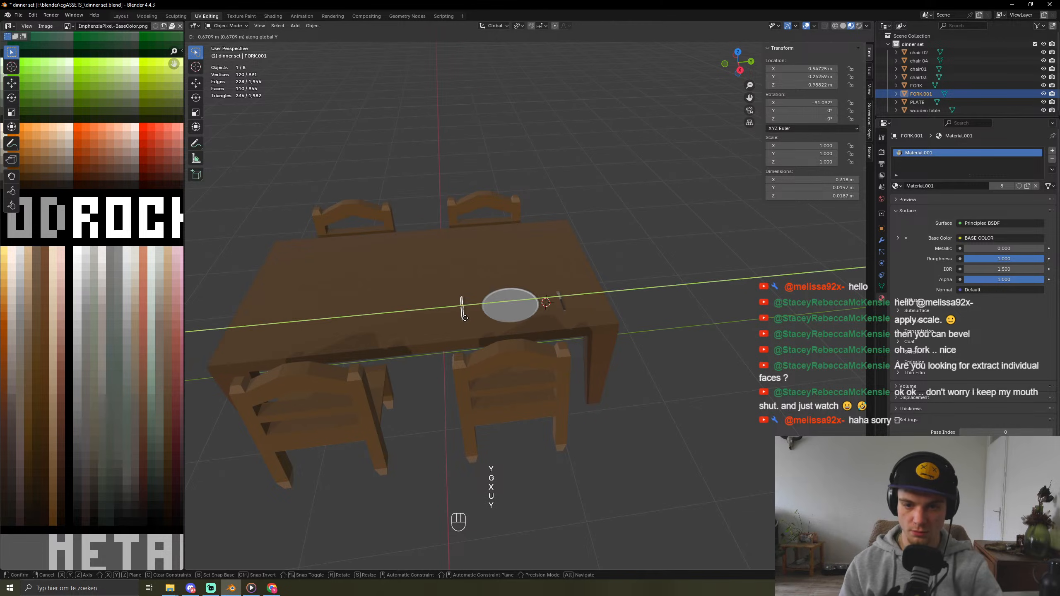
{"action": "left_click", "coordinate": [545, 319]}
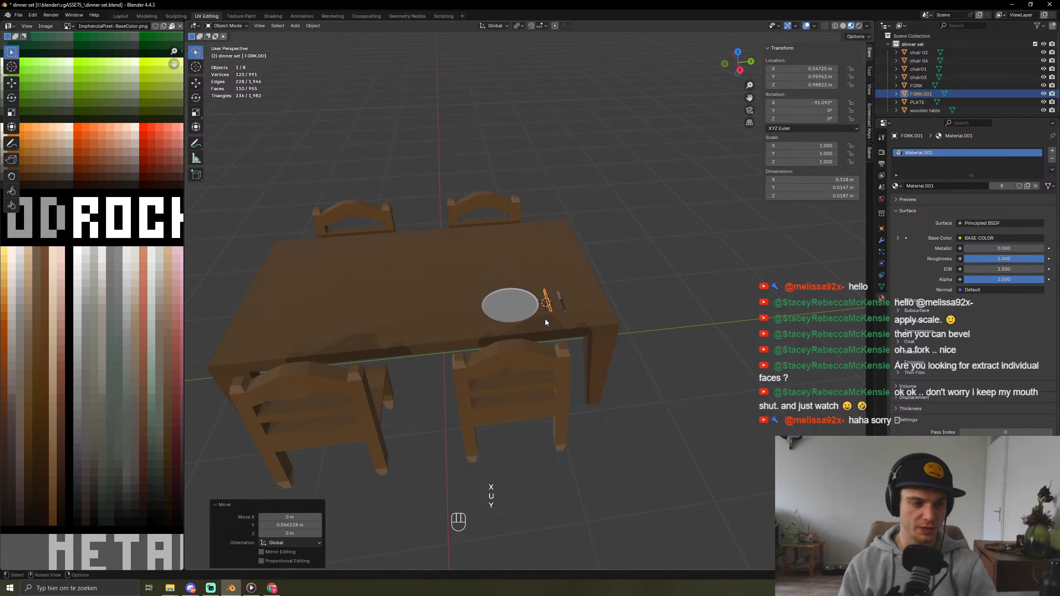
Step: Line up the fork's handle end with the knife's along X and move it about 0.07 m along Y toward the knife
{"action": "key", "text": "KP_7"}
{"action": "scroll", "coordinate": [599, 196], "scroll_direction": "up", "scroll_amount": 8}
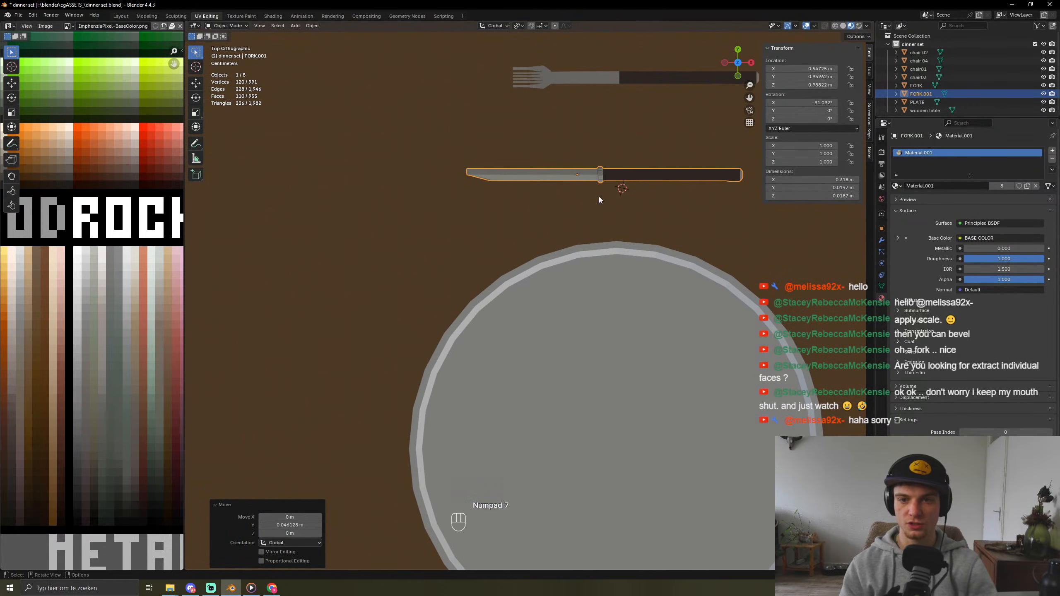
{"action": "left_click", "coordinate": [601, 79]}
{"action": "key", "text": "g"}
{"action": "key", "text": "x"}
{"action": "key", "text": "c"}
{"action": "key", "text": "x"}
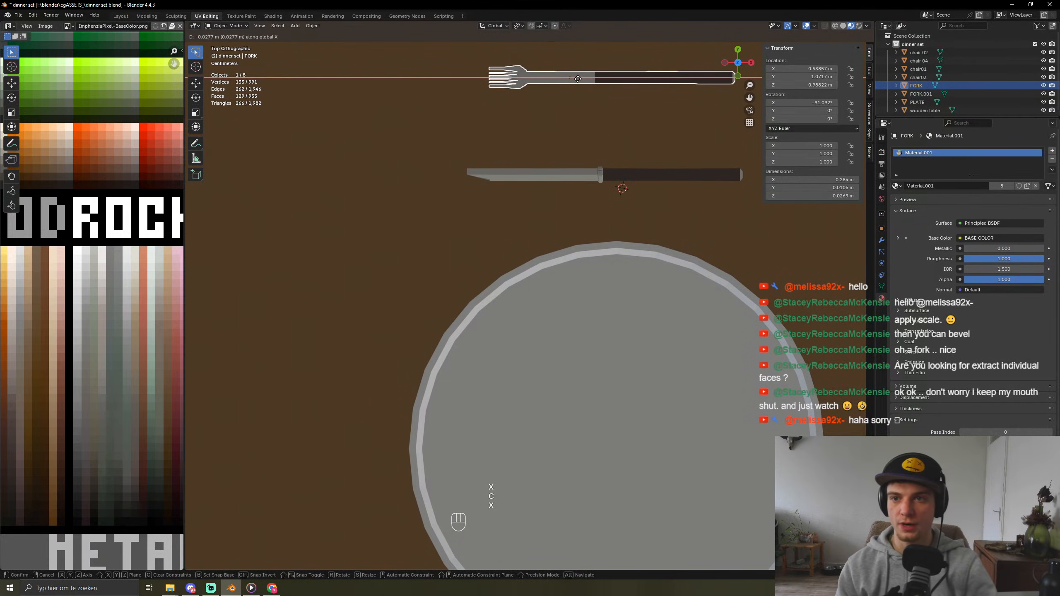
{"action": "left_click", "coordinate": [580, 78]}
{"action": "key", "text": "g"}
{"action": "key", "text": "y"}
{"action": "left_click", "coordinate": [581, 139]}
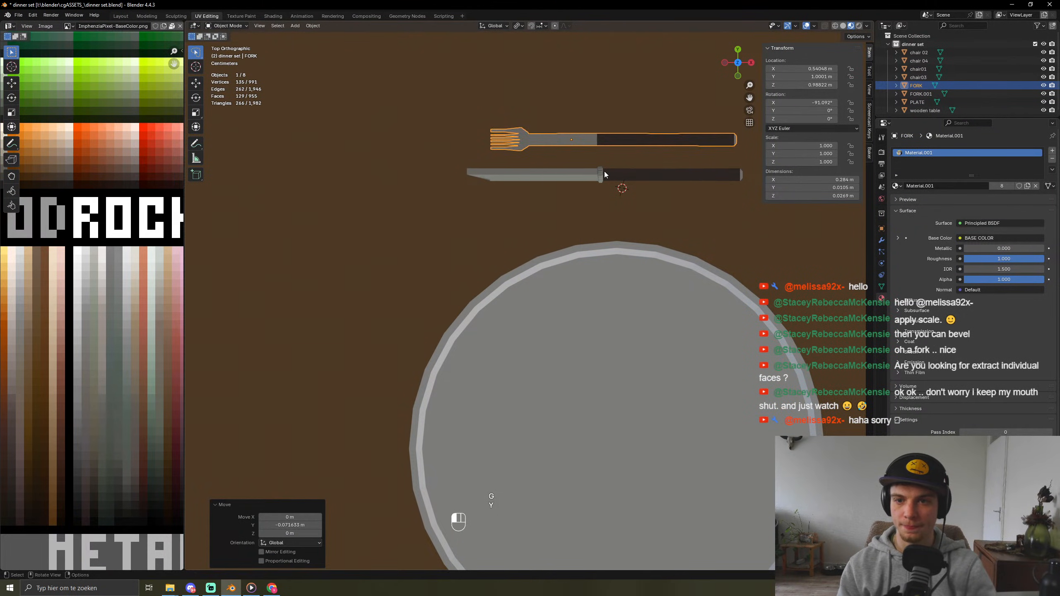
Step: Rename the knife object as KNIFE
{"action": "left_click", "coordinate": [604, 172]}
{"action": "key", "text": "F2"}
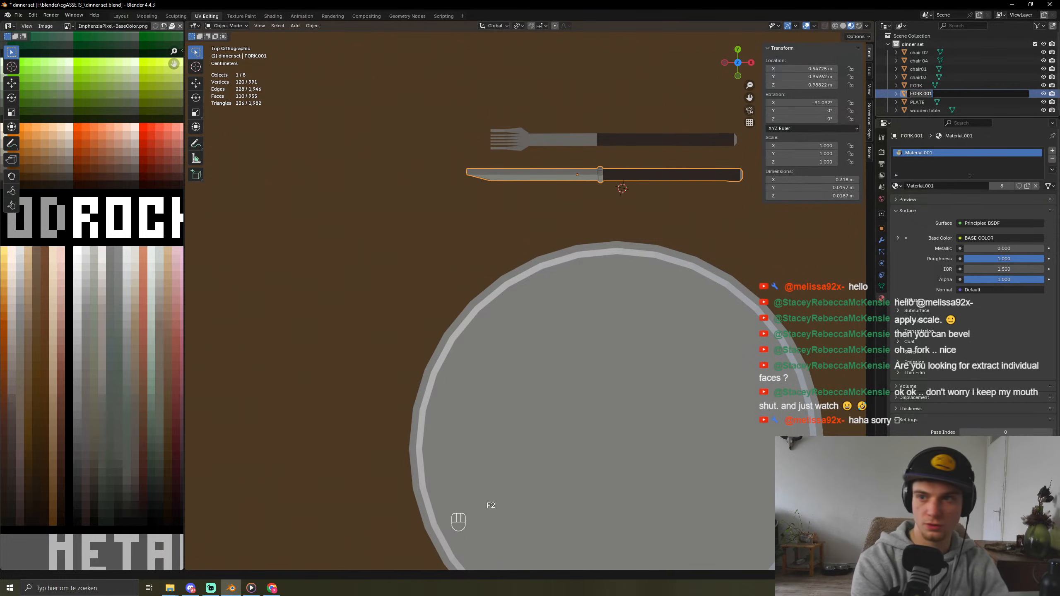
{"action": "type", "text": "KNIFE"}
{"action": "key", "text": "Return"}
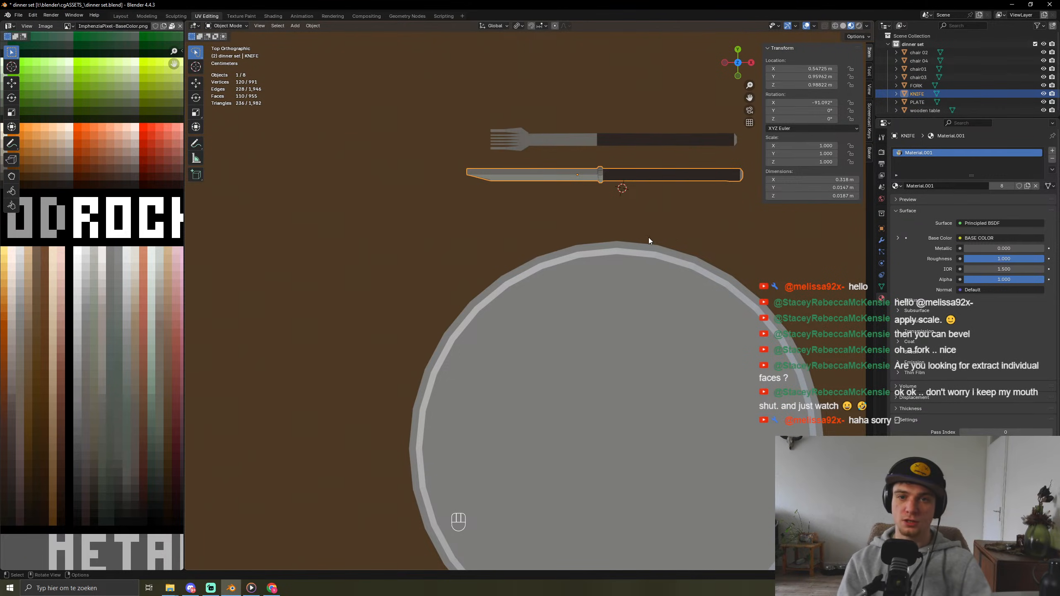
Step: Move the knife and fork together about 0.04 m along Y toward the plate
{"action": "scroll", "coordinate": [649, 238], "scroll_direction": "down", "scroll_amount": 5}
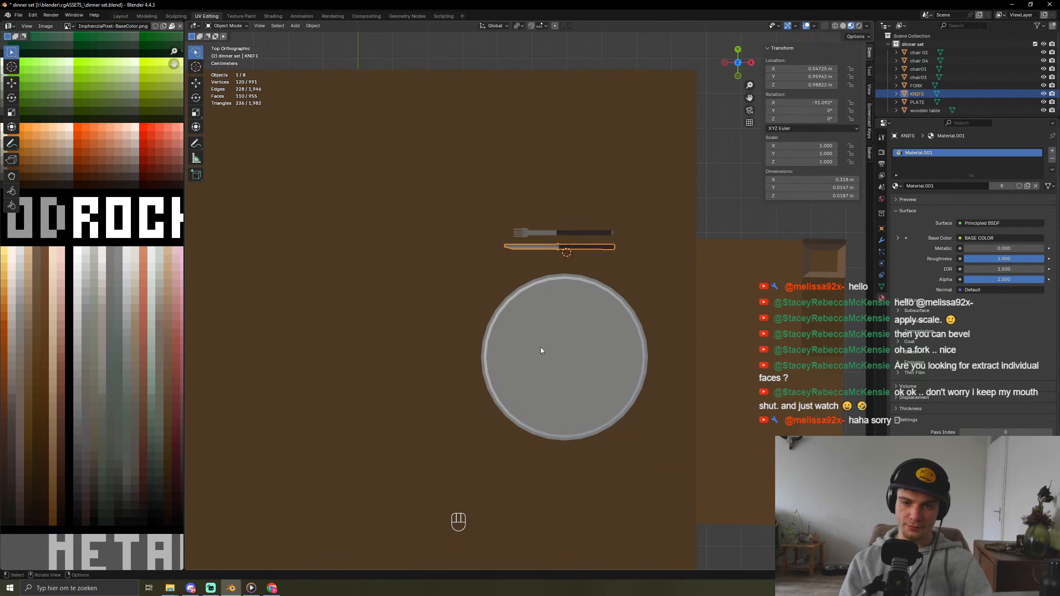
{"action": "middle_click_drag", "start_coordinate": [681, 366], "coordinate": [581, 340]}
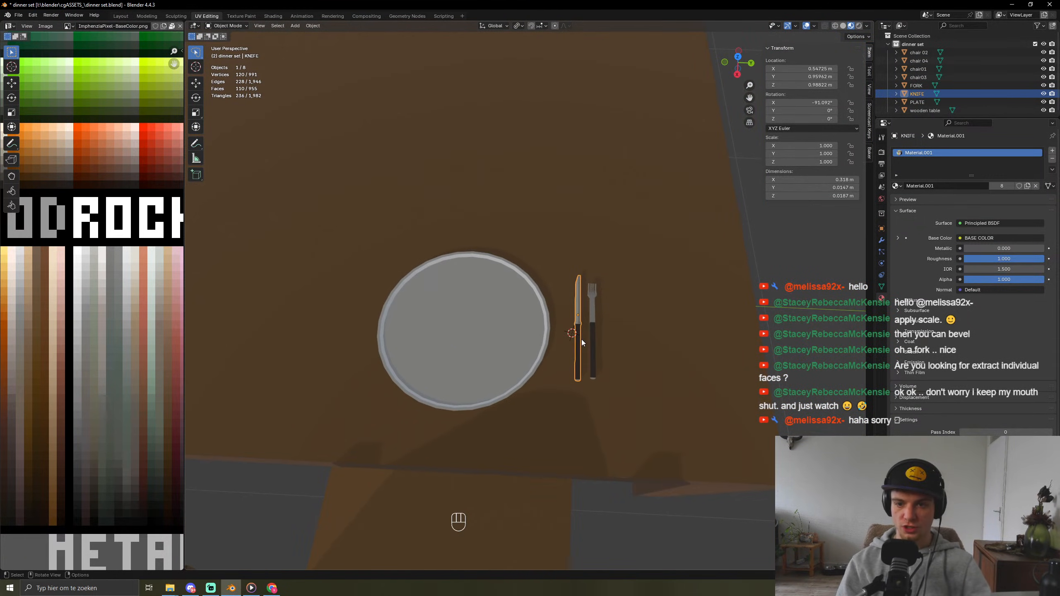
{"action": "left_click", "coordinate": [593, 329], "text": "shift"}
{"action": "key", "text": "g"}
{"action": "key", "text": "x"}
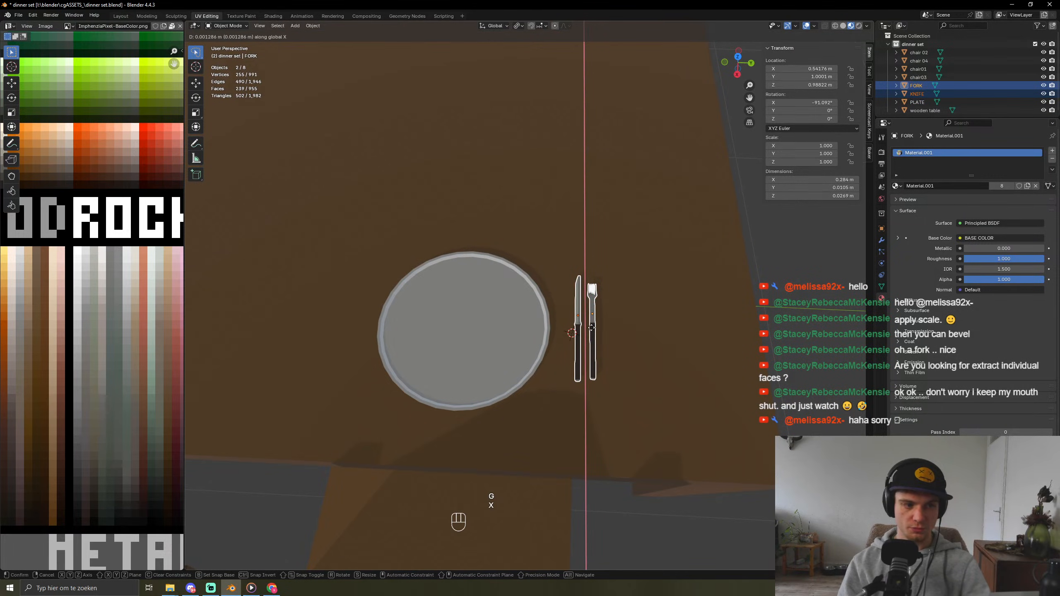
{"action": "key", "text": "y"}
{"action": "left_click", "coordinate": [580, 324]}
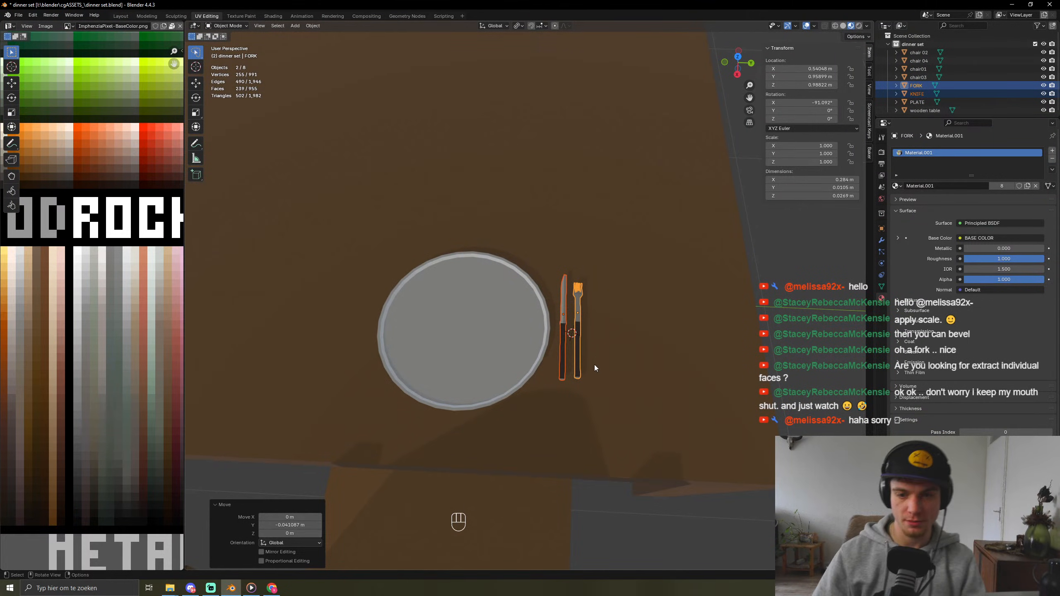
Step: Duplicate the knife and place the copy about 0.09 m along Y, on the fork's outer side
{"action": "middle_click_drag", "start_coordinate": [604, 386], "coordinate": [565, 361]}
{"action": "scroll", "coordinate": [585, 372], "scroll_direction": "up", "scroll_amount": 5}
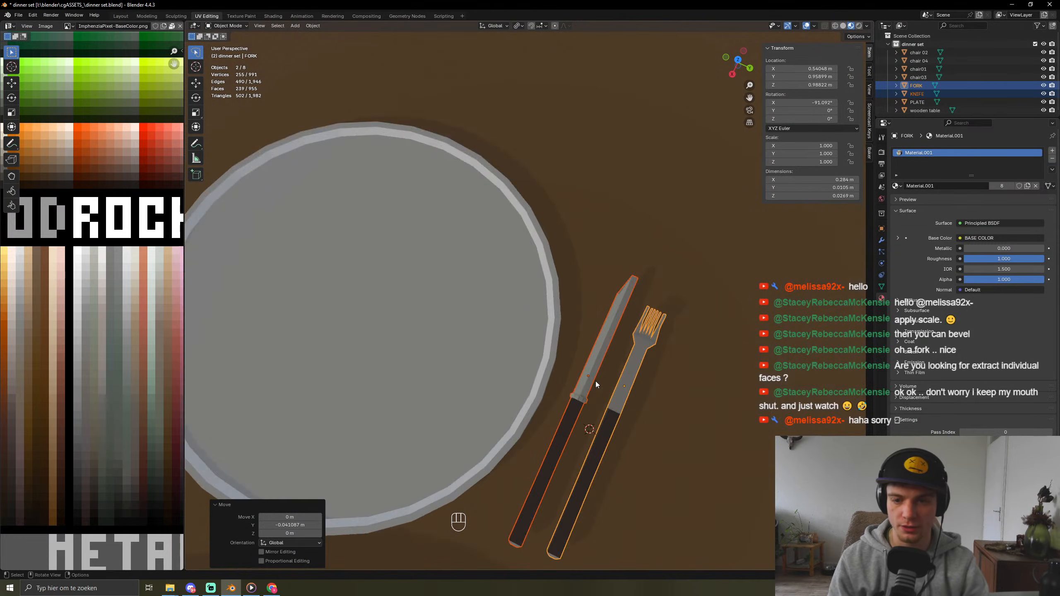
{"action": "middle_click_drag", "start_coordinate": [559, 319], "coordinate": [483, 234], "text": "shift"}
{"action": "left_click", "coordinate": [483, 352]}
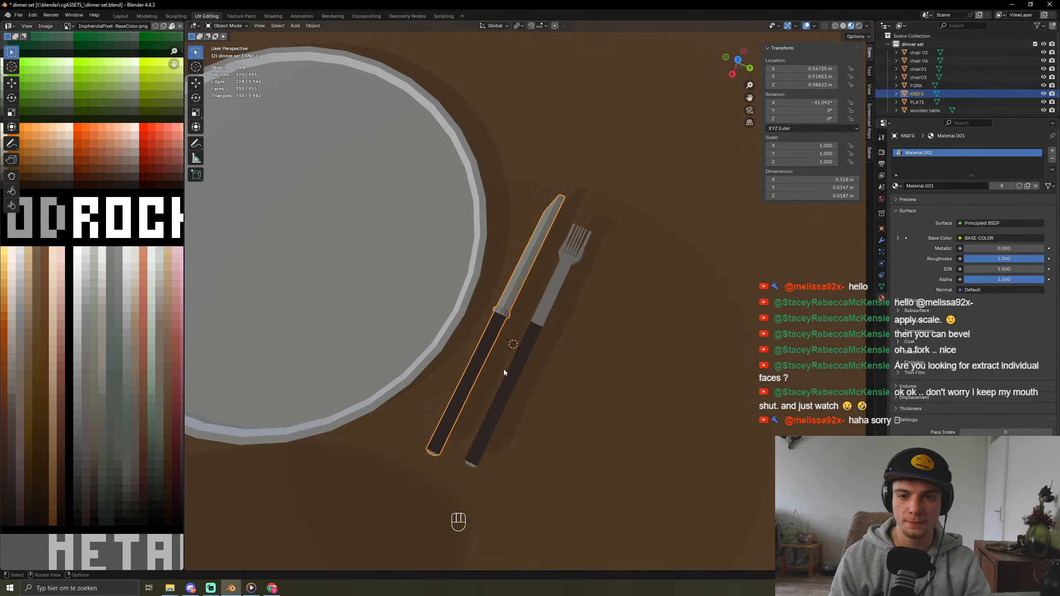
{"action": "key", "text": "shift+d"}
{"action": "key", "text": "x"}
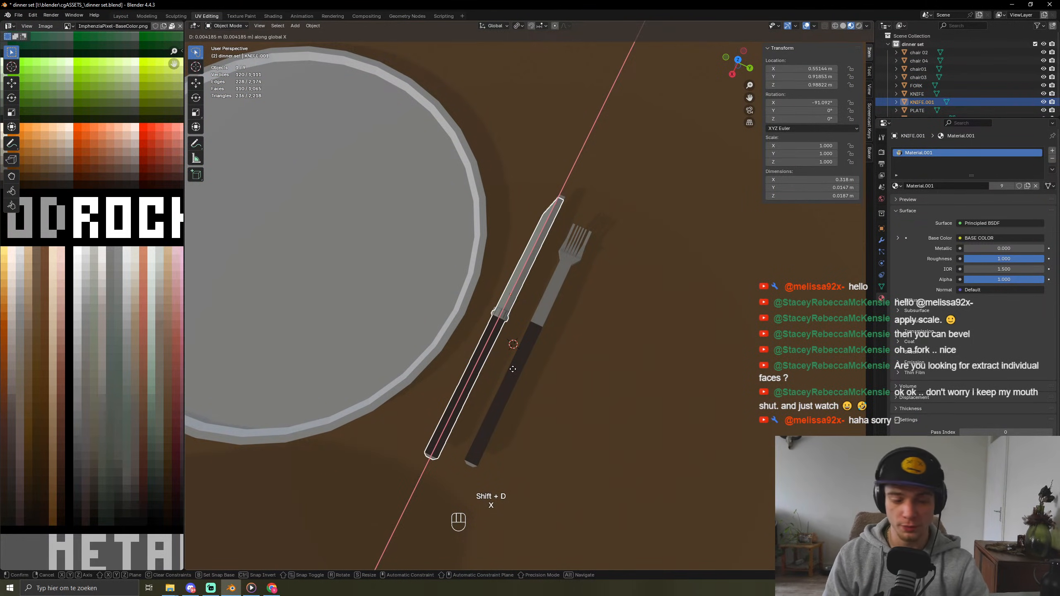
{"action": "key", "text": "y"}
{"action": "left_click", "coordinate": [565, 407]}
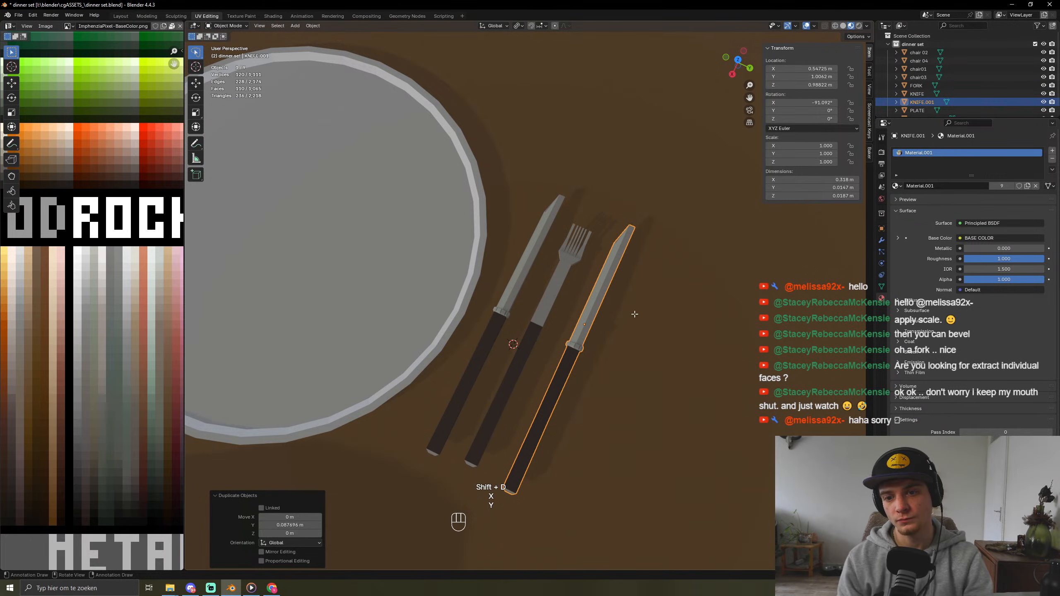
Step: Delete the blade vertices from the copied knife, keeping only its handle and collar
{"action": "key", "text": "Tab"}
{"action": "middle_click_drag", "start_coordinate": [619, 271], "coordinate": [546, 346]}
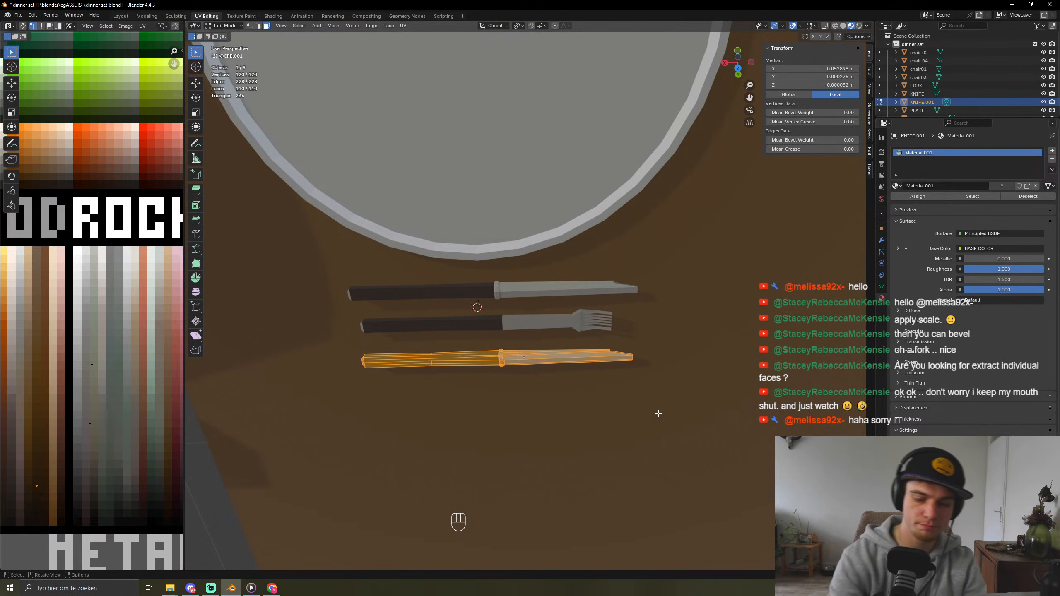
{"action": "key", "text": "KP_7"}
{"action": "key", "text": "shift+z"}
{"action": "key", "text": "shift+x"}
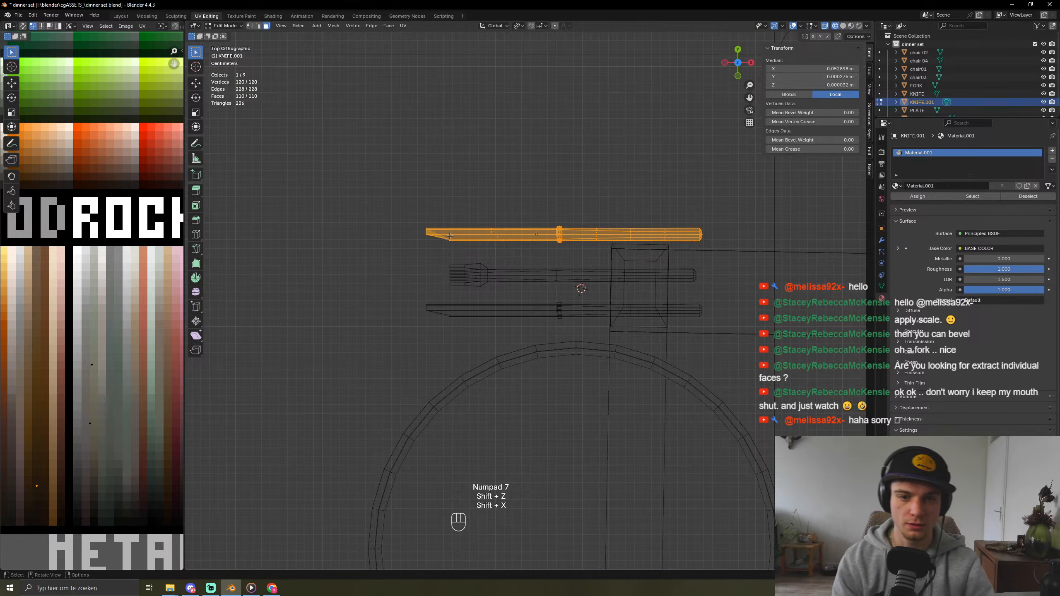
{"action": "key", "text": "1"}
{"action": "left_click_drag", "start_coordinate": [418, 210], "coordinate": [462, 250]}
{"action": "key", "text": "x"}
{"action": "left_click", "coordinate": [462, 250]}
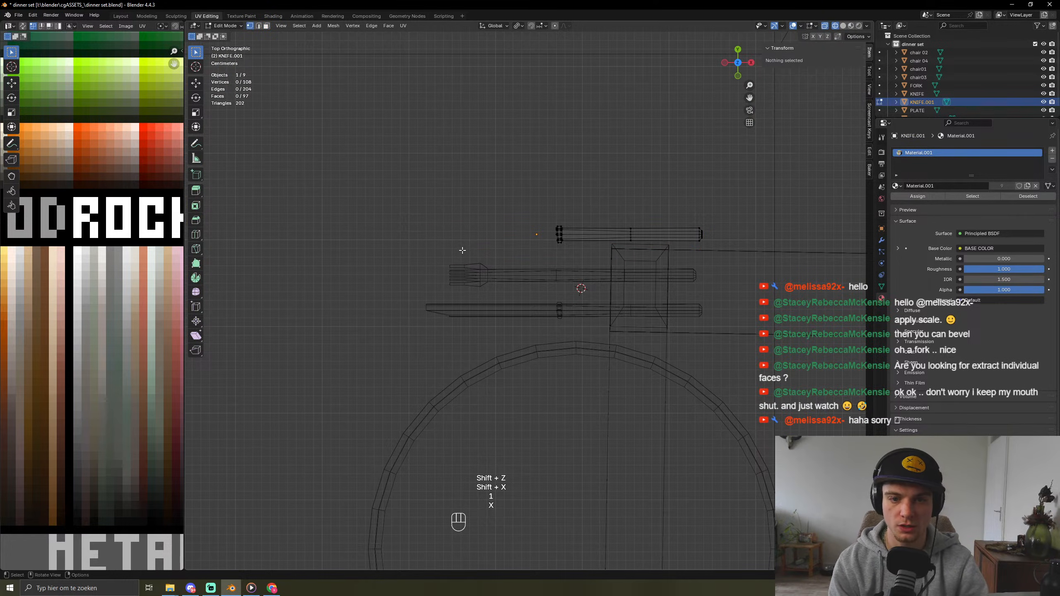
Step: Extrude the open inner edge loop at the copied handle's collar in place and fill it with a face
{"action": "middle_click_drag", "start_coordinate": [542, 241], "coordinate": [646, 319]}
{"action": "key", "text": "shift+z"}
{"action": "key", "text": "shift+x"}
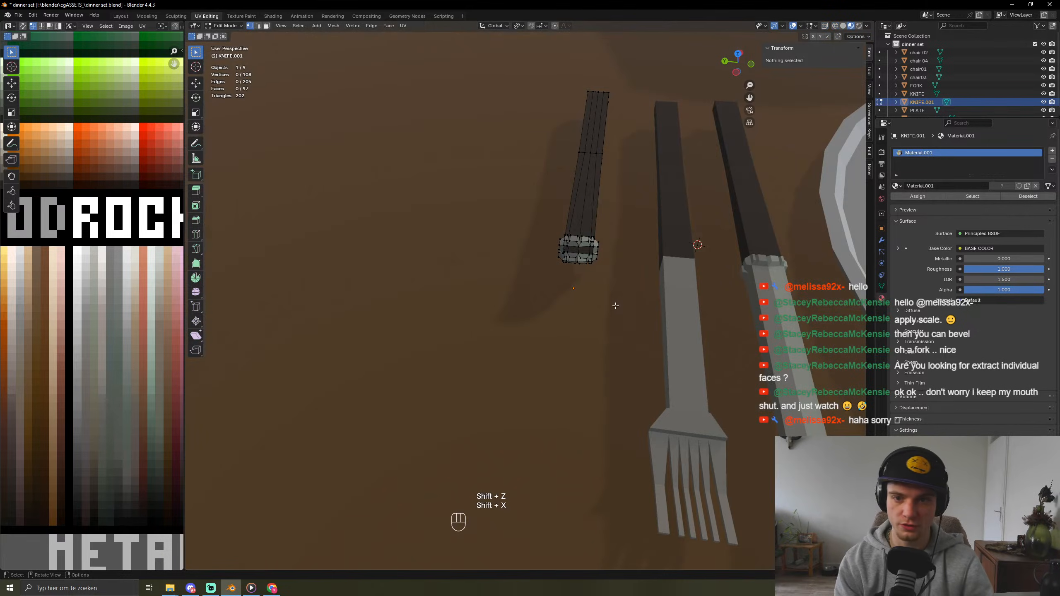
{"action": "scroll", "coordinate": [601, 295], "scroll_direction": "up", "scroll_amount": 8}
{"action": "middle_click_drag", "start_coordinate": [710, 202], "coordinate": [648, 232]}
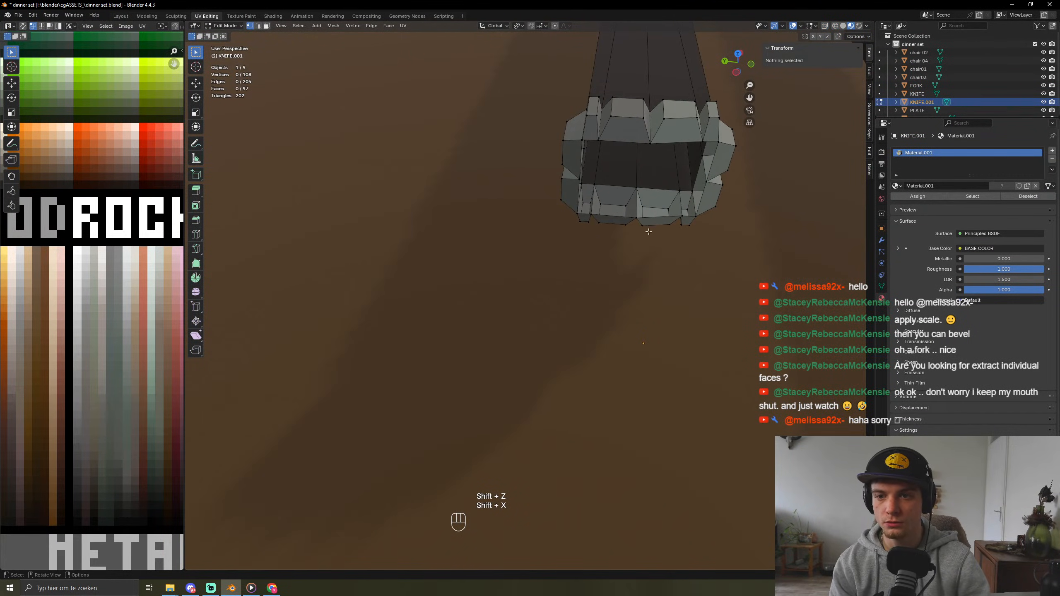
{"action": "key", "text": "2"}
{"action": "key", "text": "3"}
{"action": "left_click", "coordinate": [670, 193], "text": "alt"}
{"action": "left_click", "coordinate": [667, 194]}
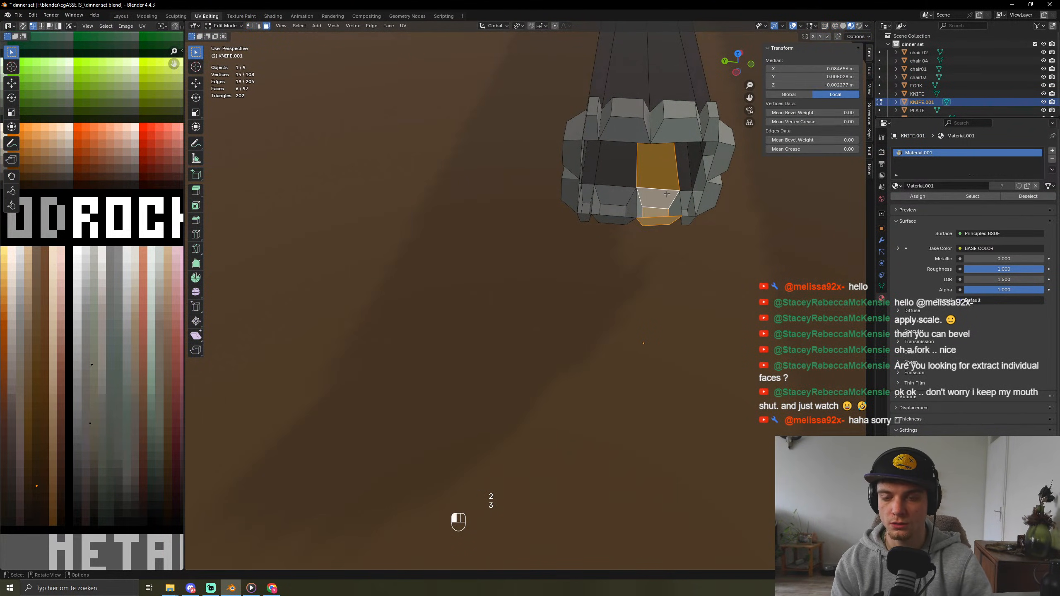
{"action": "key", "text": "2"}
{"action": "left_click", "coordinate": [675, 190], "text": "alt"}
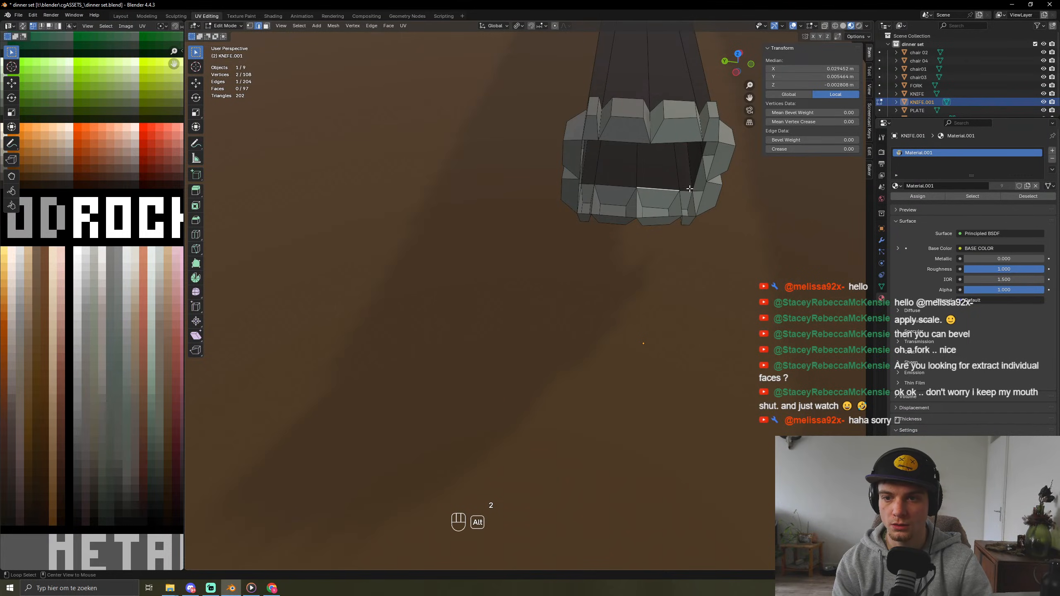
{"action": "middle_click_drag", "start_coordinate": [690, 185], "coordinate": [698, 142]}
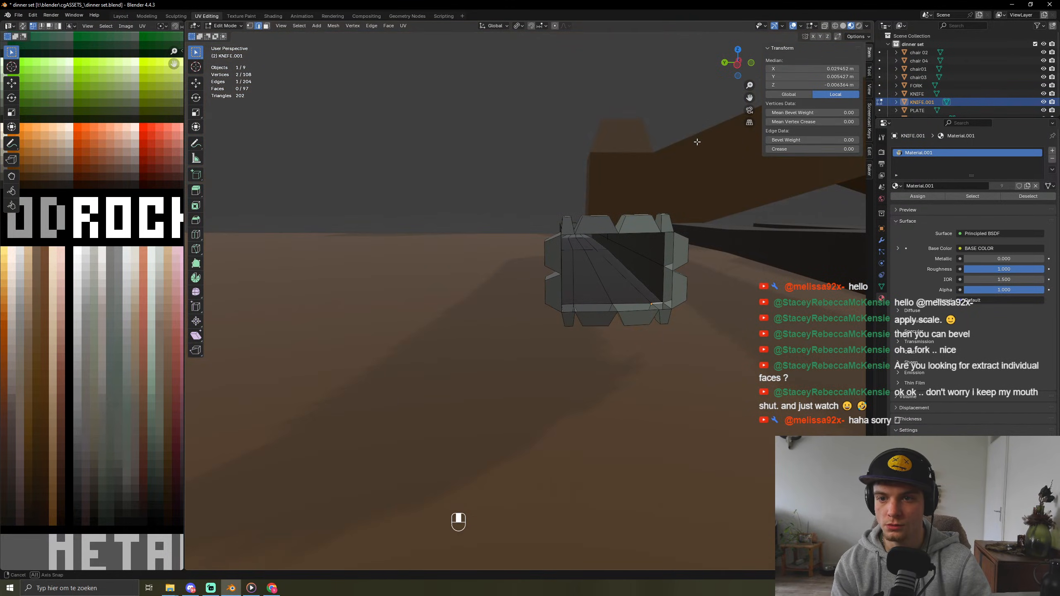
{"action": "left_click", "coordinate": [652, 242], "text": "alt+shift"}
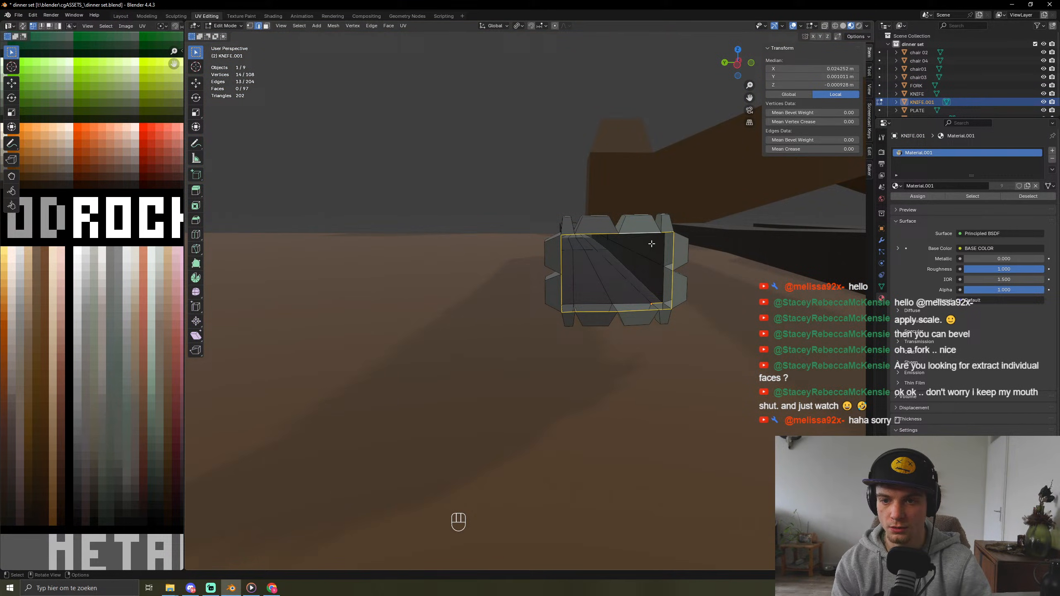
{"action": "key", "text": "e"}
{"action": "left_click", "coordinate": [678, 296]}
{"action": "key", "text": "f"}
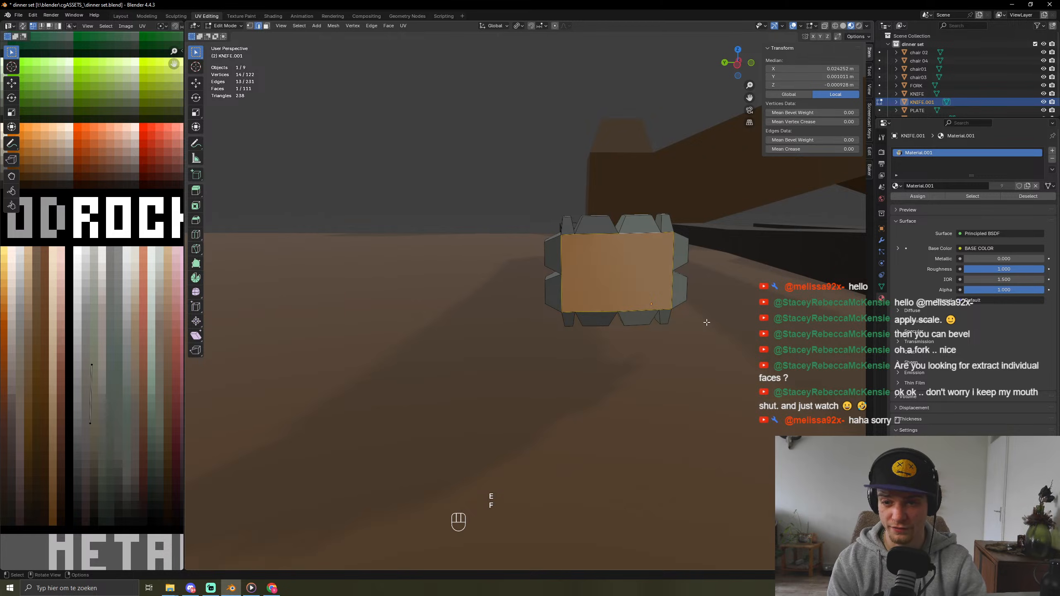
Step: Extrude the new end face outward from the collar twice, about 0.023 m and then about 0.007 m, to start the utensil's neck
{"action": "middle_click_drag", "start_coordinate": [700, 322], "coordinate": [634, 345]}
{"action": "key", "text": "e"}
{"action": "left_click", "coordinate": [716, 355]}
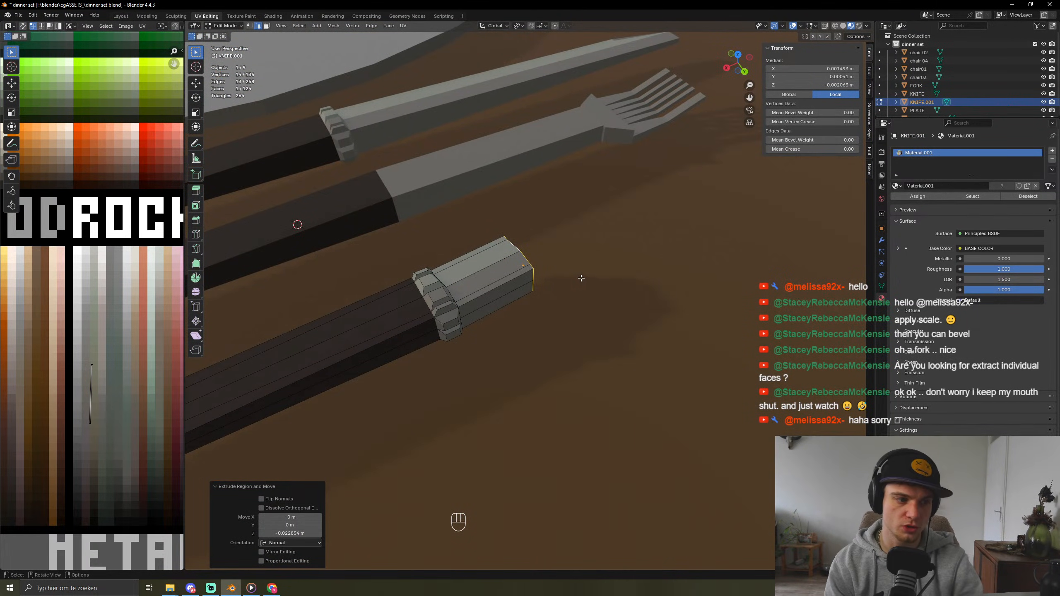
{"action": "key", "text": "e"}
{"action": "left_click", "coordinate": [616, 282]}
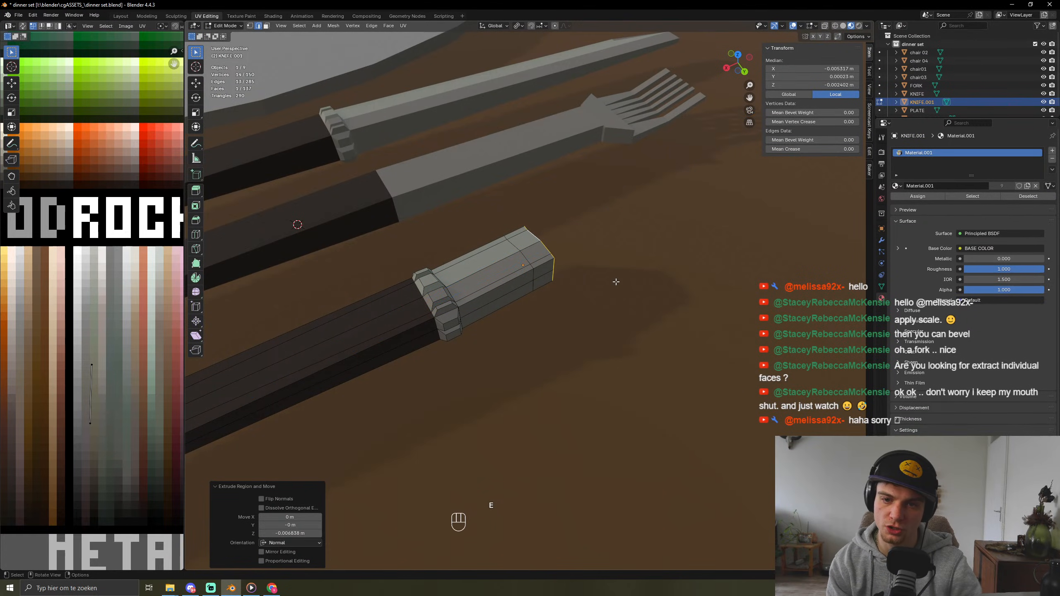
Step: Flatten the neck's end face to about 0.39 along Z and flare it wider along Y
{"action": "key", "text": "s"}
{"action": "key", "text": "z"}
{"action": "left_click", "coordinate": [562, 265]}
{"action": "key", "text": "s"}
{"action": "key", "text": "x"}
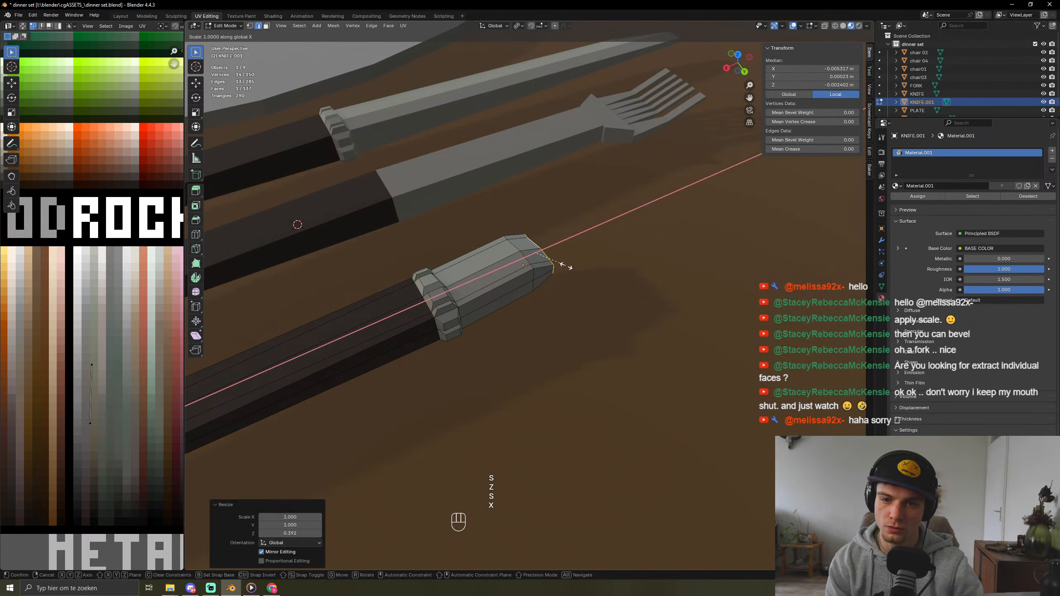
{"action": "key", "text": "y"}
{"action": "left_click", "coordinate": [639, 329]}
Step: Try extruding the flared end face twice, about 0.066 m and about 0.021 m, as a flat utensil head
{"action": "middle_click_drag", "start_coordinate": [639, 329], "coordinate": [526, 321]}
{"action": "key", "text": "e"}
{"action": "left_click", "coordinate": [600, 350]}
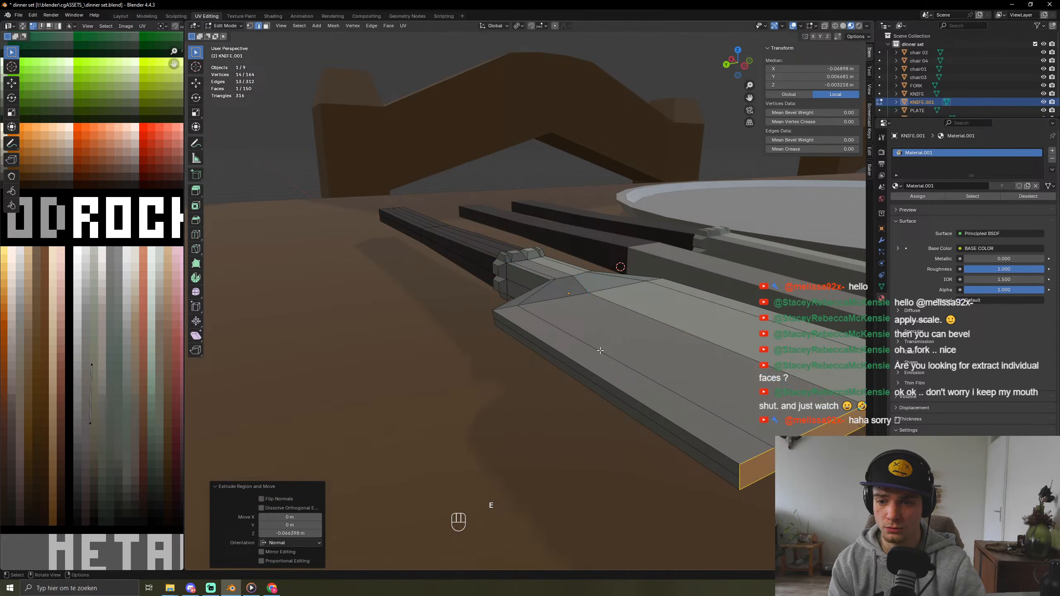
{"action": "mouse_move", "coordinate": [600, 351]}
{"action": "middle_mouse_down"}
{"action": "mouse_move", "coordinate": [648, 386]}
{"action": "mouse_move", "coordinate": [584, 348]}
{"action": "mouse_move", "coordinate": [593, 351]}
{"action": "middle_mouse_up"}
{"action": "scroll", "coordinate": [649, 382], "scroll_direction": "down", "scroll_amount": 5}
{"action": "key", "text": "e"}
{"action": "left_click", "coordinate": [651, 371]}
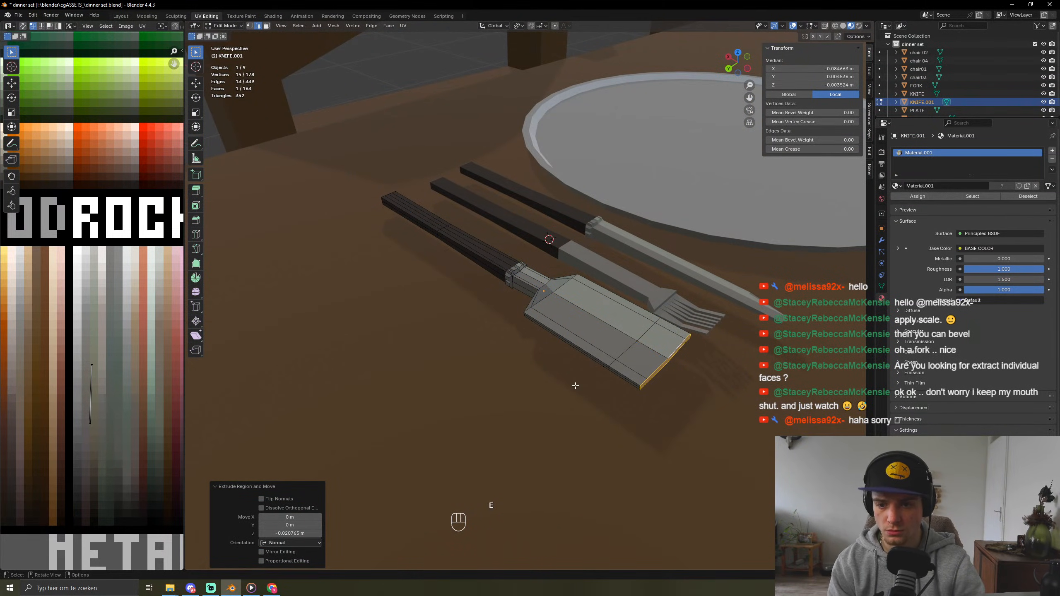
Step: Try raising the tip face along Z, and undo the move and both head extrusions
{"action": "key", "text": "g"}
{"action": "key", "text": "z"}
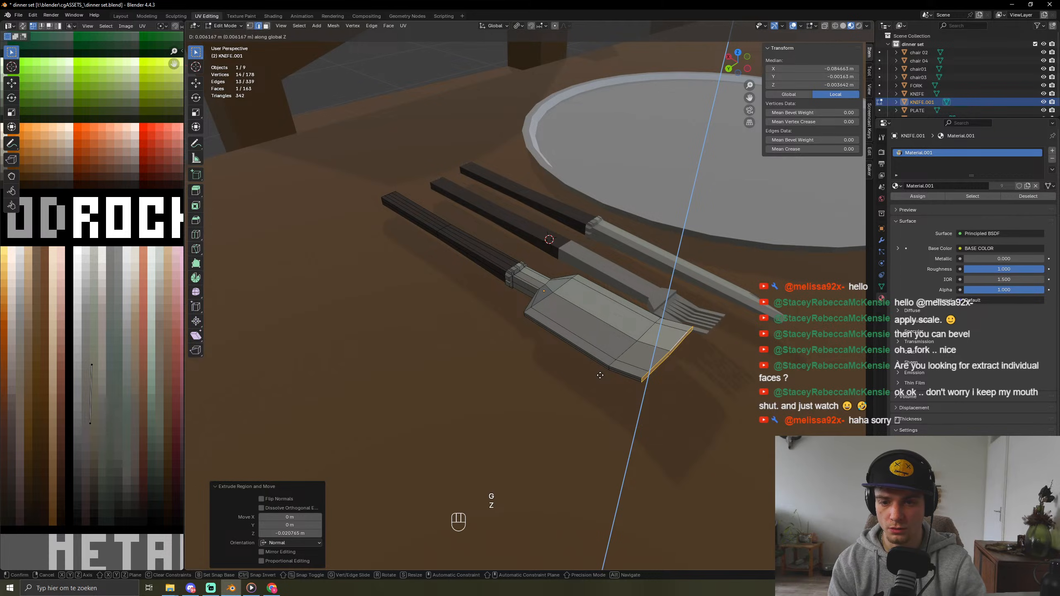
{"action": "left_click", "coordinate": [600, 375]}
{"action": "middle_click_drag", "start_coordinate": [601, 376], "coordinate": [706, 401]}
{"action": "key", "text": "ctrl+z"}
{"action": "key", "text": "ctrl+z"}
{"action": "key", "text": "ctrl+z"}
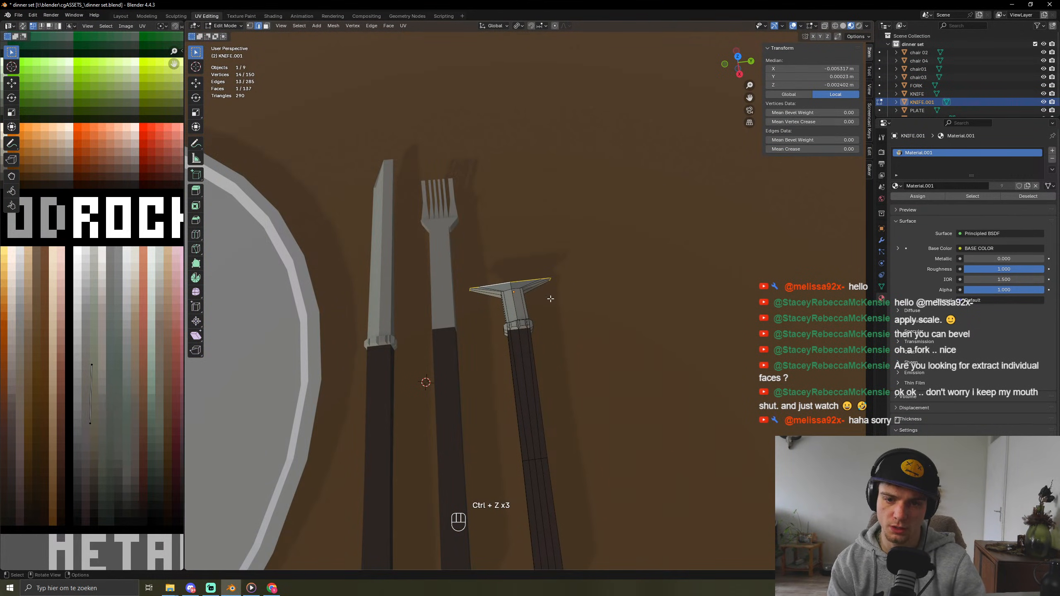
Step: Scale the flared end face up to about 1.3 and extrude it forward to start the spoon head
{"action": "key", "text": "s"}
{"action": "left_click", "coordinate": [585, 293]}
{"action": "key", "text": "e"}
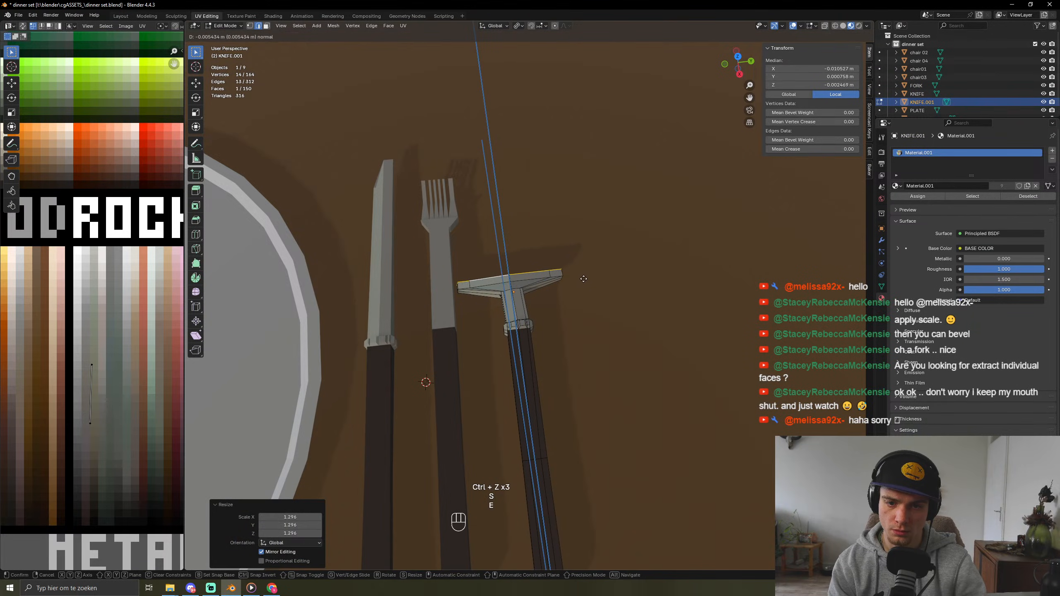
{"action": "left_click", "coordinate": [526, 310]}
Step: Move the whole spoon object along Y away from the fork, to about Y 1.035 m
{"action": "key", "text": "l"}
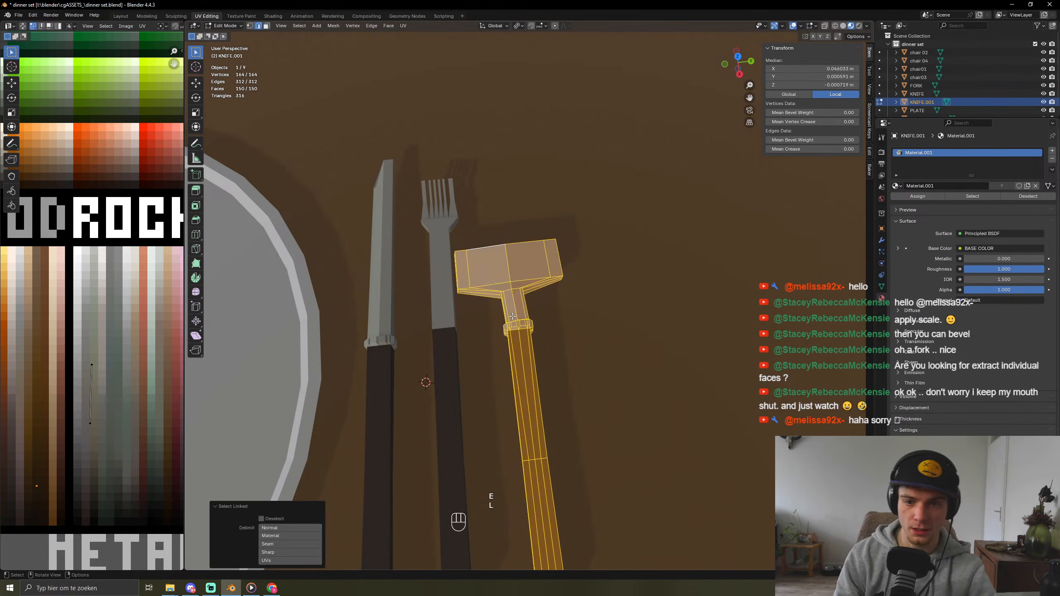
{"action": "key", "text": "Tab"}
{"action": "key", "text": "Tab"}
{"action": "key", "text": "Tab"}
{"action": "left_click", "coordinate": [514, 319]}
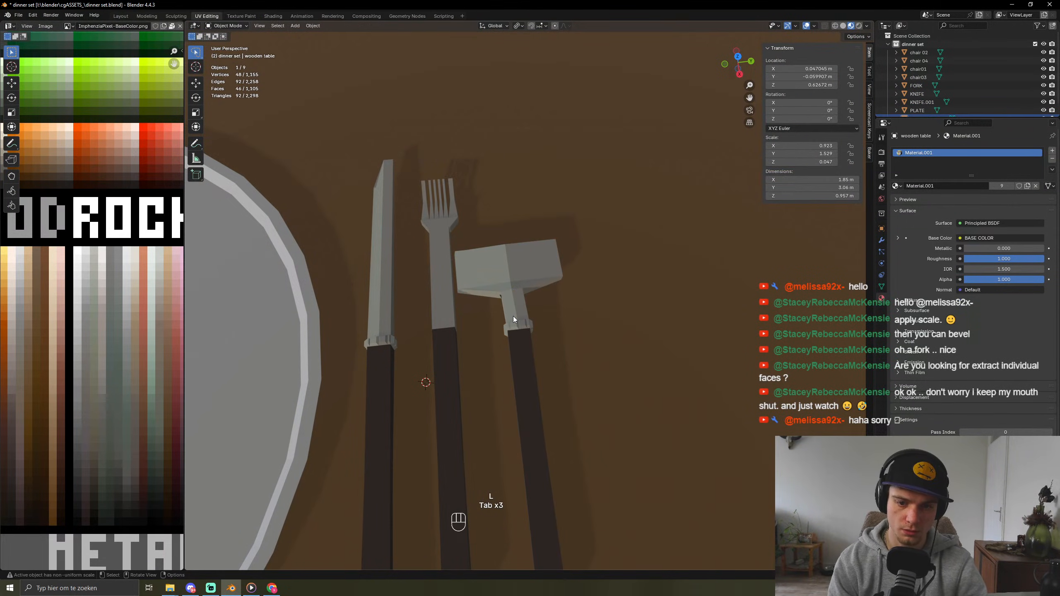
{"action": "left_click", "coordinate": [514, 319]}
{"action": "key", "text": "g"}
{"action": "key", "text": "x"}
{"action": "key", "text": "y"}
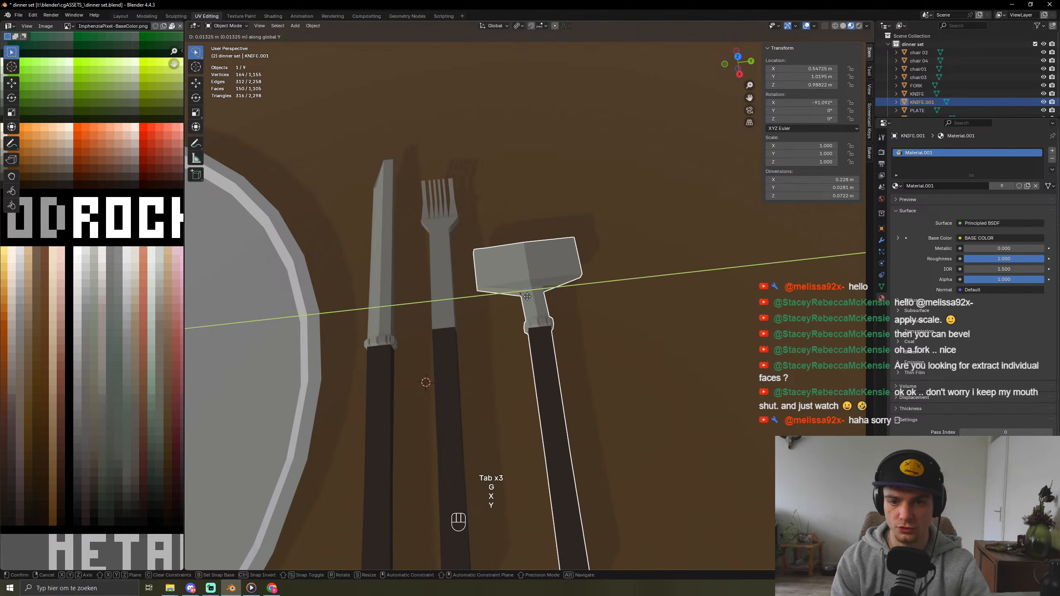
{"action": "left_click", "coordinate": [561, 283]}
Step: Extrude the front end face of the spoon head by about 0.058 m
{"action": "key", "text": "Tab"}
{"action": "middle_click_drag", "start_coordinate": [494, 274], "coordinate": [414, 279]}
{"action": "middle_click_drag", "start_coordinate": [506, 330], "coordinate": [401, 286]}
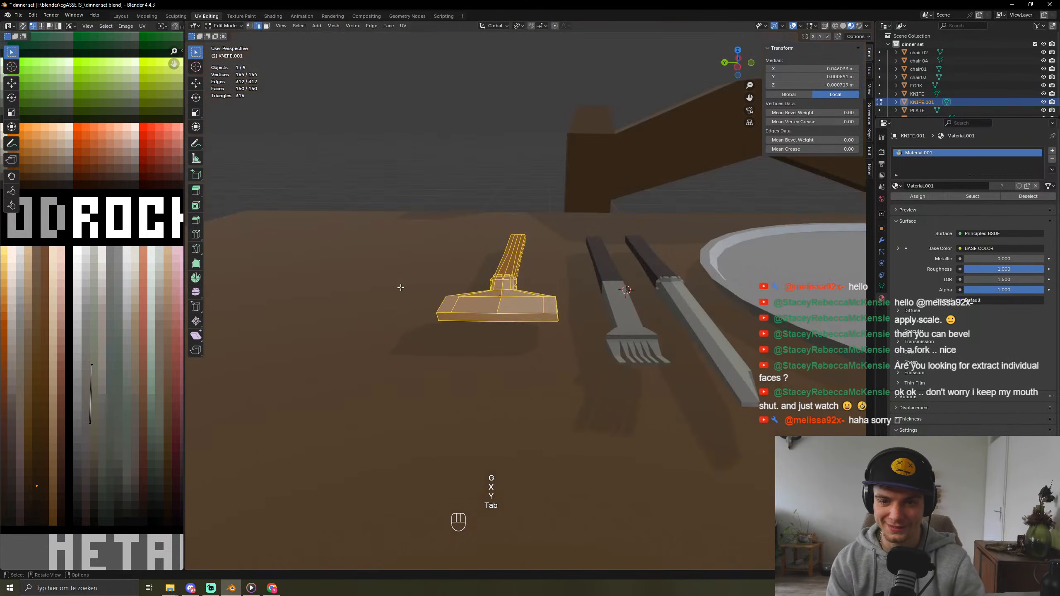
{"action": "key", "text": "3"}
{"action": "left_click", "coordinate": [519, 317]}
{"action": "key", "text": "e"}
{"action": "left_click", "coordinate": [512, 365]}
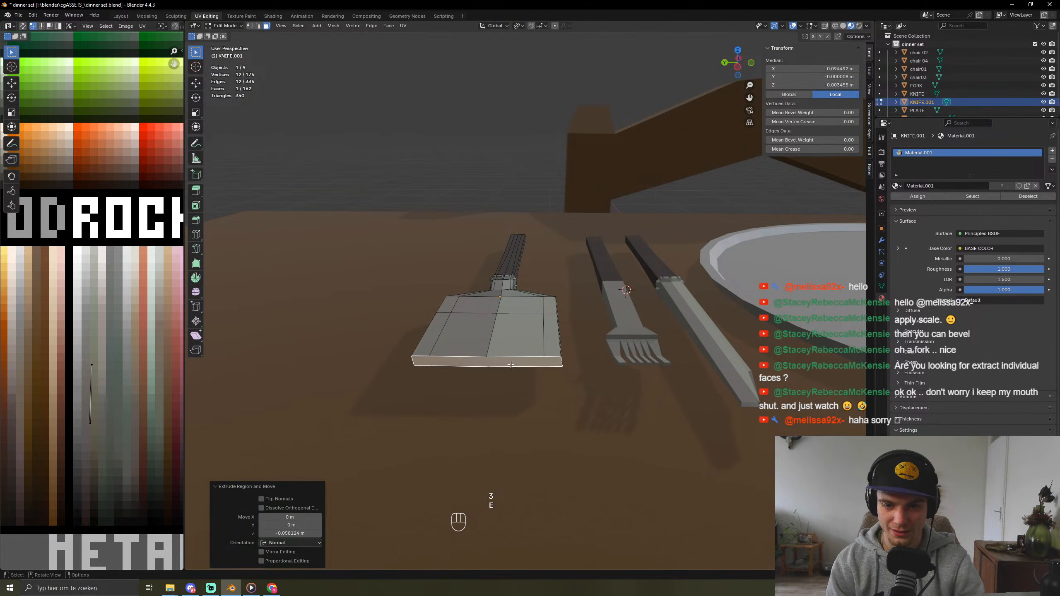
Step: Taper the spoon head by shrinking its tip face, and raise the tip about 0.002 m along Z
{"action": "key", "text": "s"}
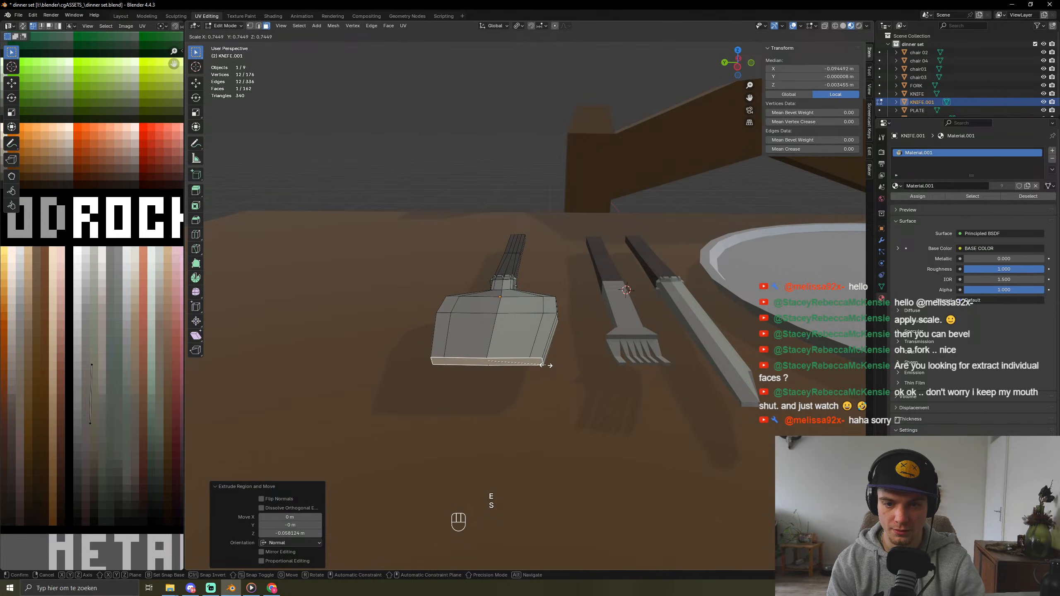
{"action": "left_click", "coordinate": [549, 366]}
{"action": "key", "text": "g"}
{"action": "key", "text": "z"}
{"action": "left_click", "coordinate": [545, 364]}
Step: Try another short extrusion of the tip raised along Z, and undo it
{"action": "key", "text": "e"}
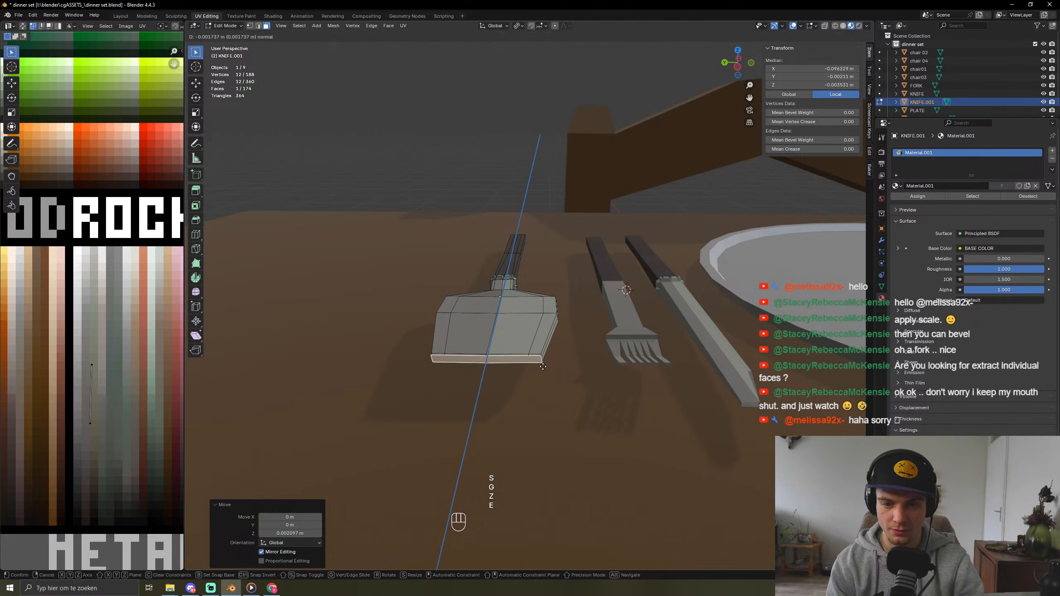
{"action": "left_click", "coordinate": [542, 363]}
{"action": "key", "text": "g"}
{"action": "key", "text": "z"}
{"action": "left_click", "coordinate": [539, 362]}
{"action": "middle_click_drag", "start_coordinate": [538, 364], "coordinate": [593, 371]}
{"action": "key", "text": "ctrl+z"}
{"action": "key", "text": "ctrl+z"}
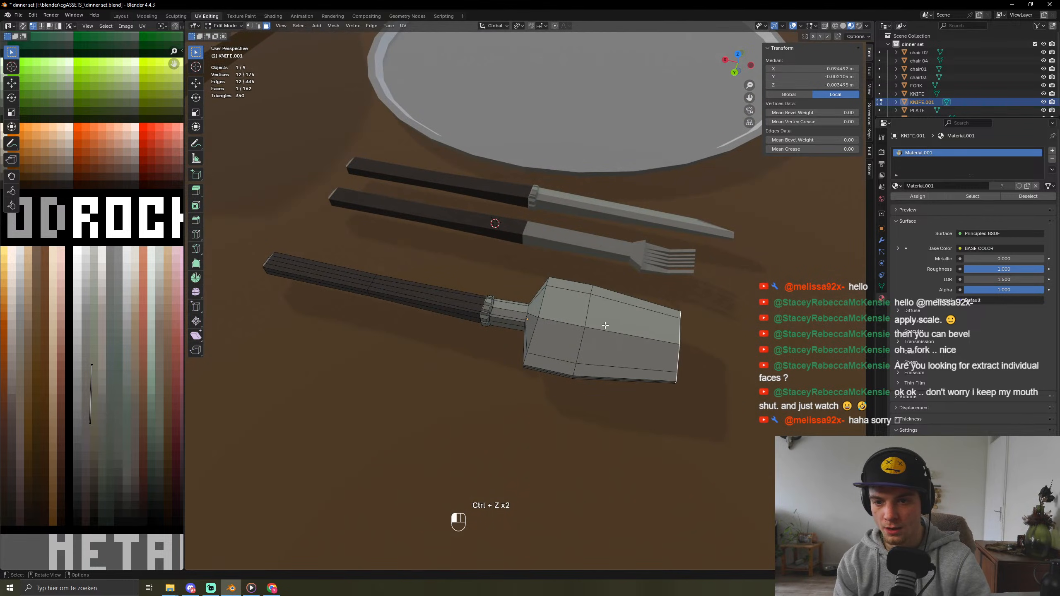
Step: Add an edge loop across the front half of the spoon head and slide it close to the tip
{"action": "key", "text": "ctrl+r"}
{"action": "left_click", "coordinate": [660, 374]}
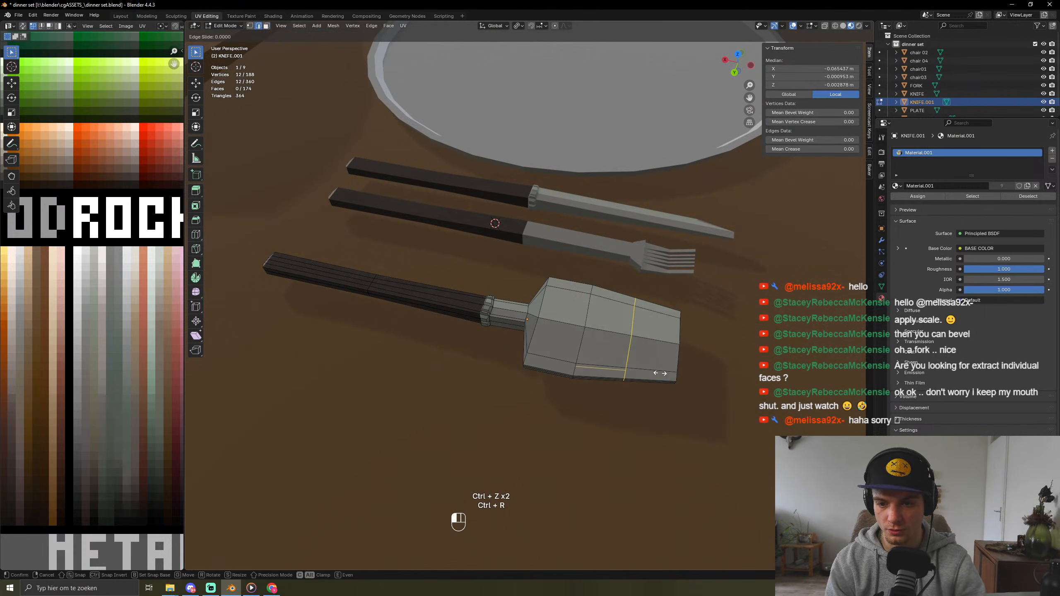
{"action": "left_click", "coordinate": [703, 372]}
Step: Lower the four central top faces of the spoon head by about 0.001 m along Z
{"action": "key", "text": "3"}
{"action": "left_click", "coordinate": [623, 321]}
{"action": "left_click", "coordinate": [627, 351], "text": "shift"}
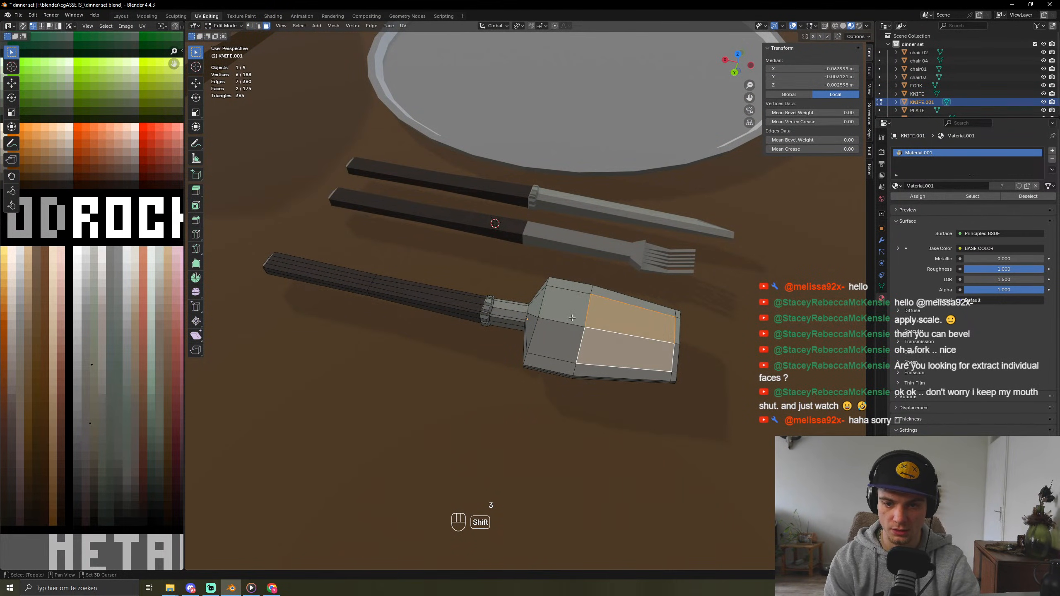
{"action": "left_click", "coordinate": [565, 306], "text": "shift"}
{"action": "left_click", "coordinate": [555, 341], "text": "shift"}
{"action": "key", "text": "g"}
{"action": "key", "text": "g"}
{"action": "key", "text": "z"}
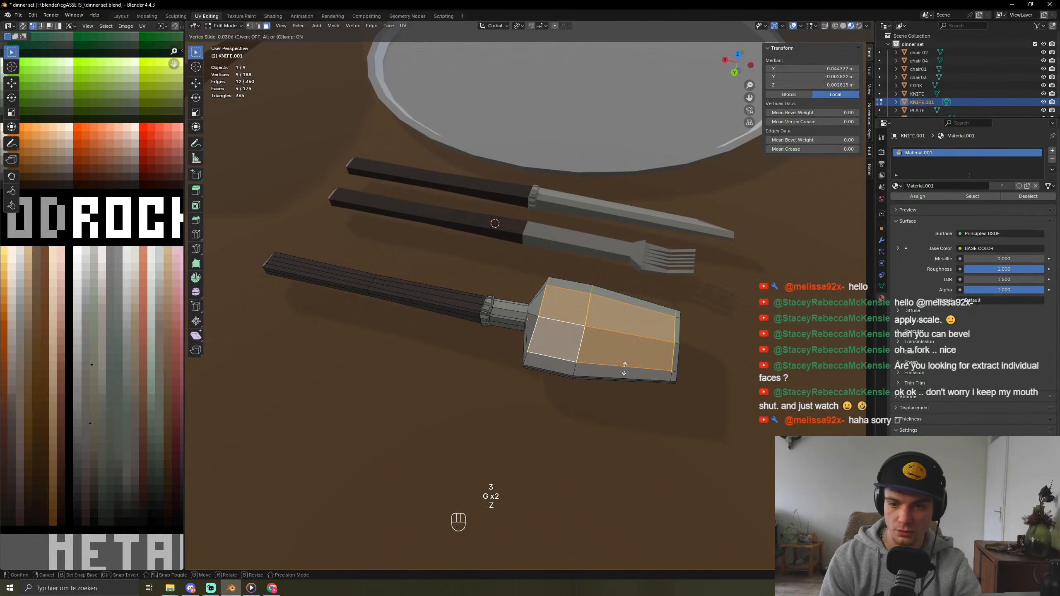
{"action": "middle_click_drag", "start_coordinate": [627, 363], "coordinate": [651, 321]}
{"action": "key", "text": "g"}
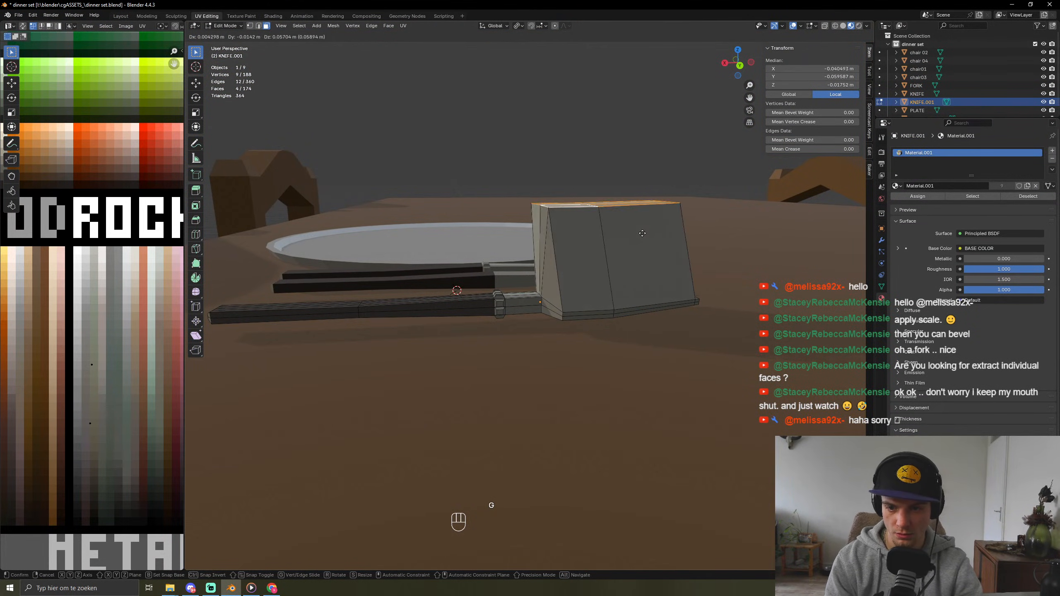
{"action": "key", "text": "g"}
{"action": "key", "text": "z"}
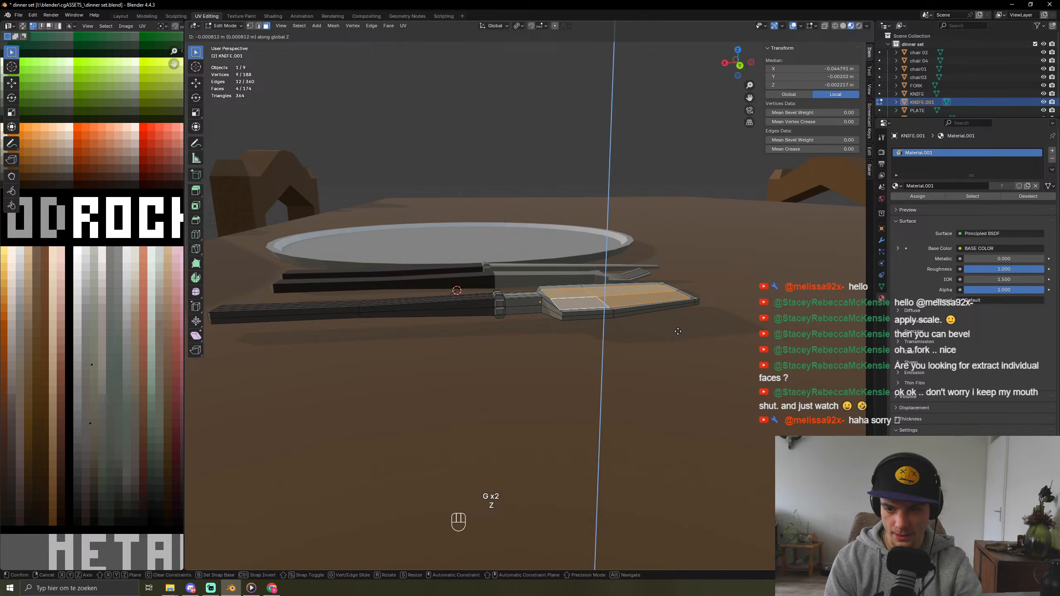
{"action": "left_click", "coordinate": [678, 333]}
Step: Raise the whole spoon along Z above the table to about Z 1.023 m
{"action": "middle_click_drag", "start_coordinate": [677, 333], "coordinate": [562, 360]}
{"action": "key", "text": "Tab"}
{"action": "key", "text": "g"}
{"action": "key", "text": "z"}
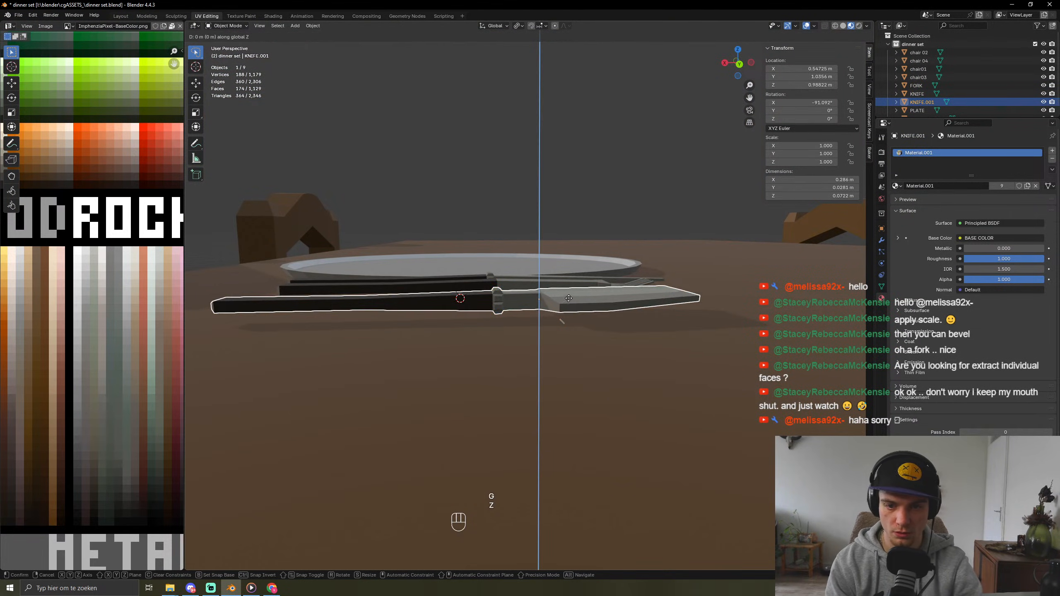
{"action": "left_click", "coordinate": [578, 254]}
{"action": "middle_click_drag", "start_coordinate": [578, 253], "coordinate": [500, 315]}
Step: Delete the stray faces hanging from the underside of the spoon near its neck
{"action": "key", "text": "Tab"}
{"action": "scroll", "coordinate": [527, 245], "scroll_direction": "up", "scroll_amount": 5}
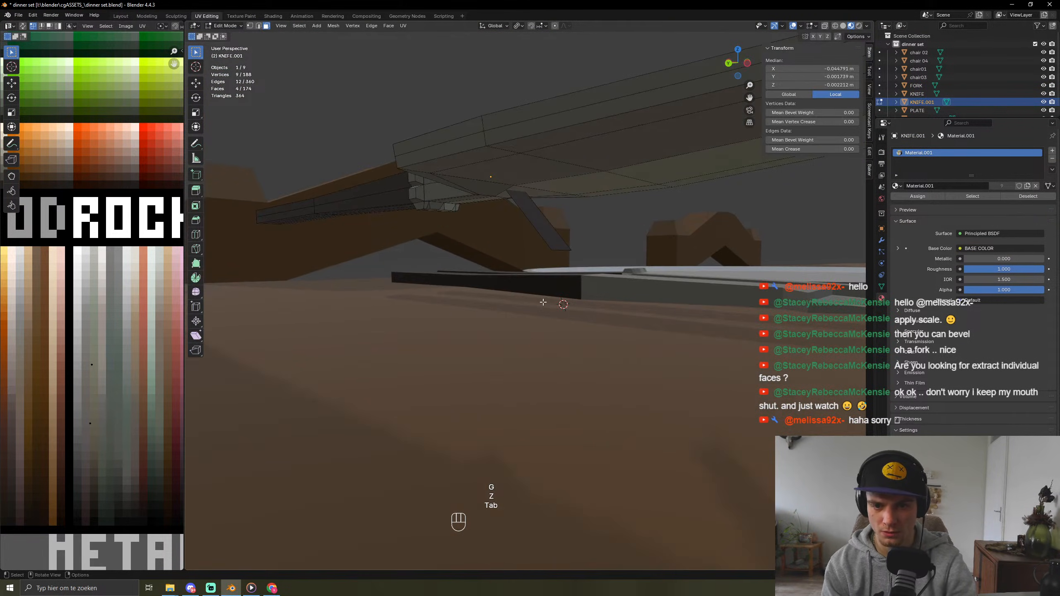
{"action": "key", "text": "x"}
{"action": "left_click", "coordinate": [546, 171]}
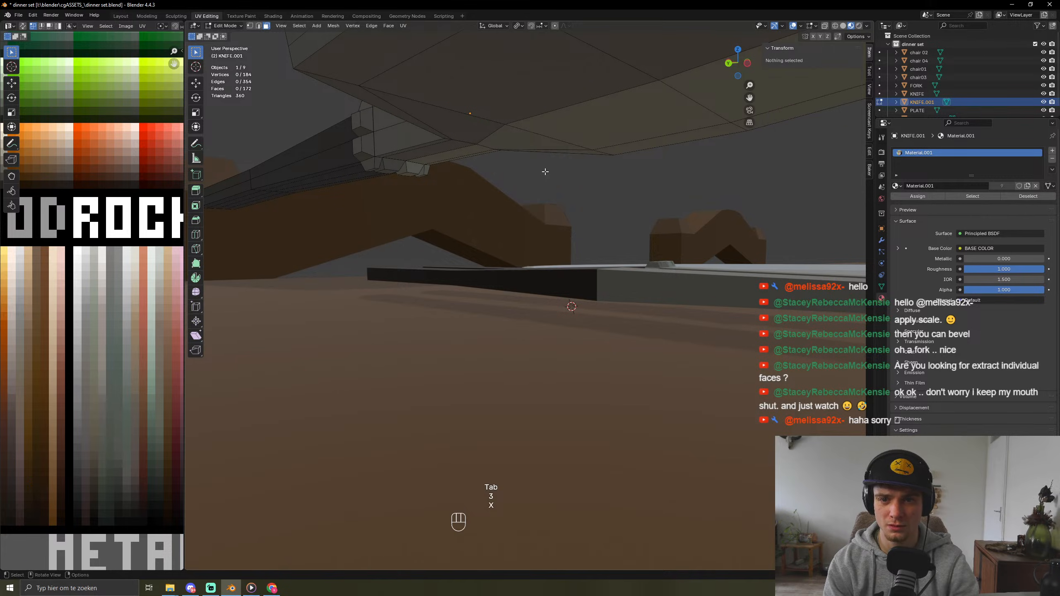
{"action": "middle_click_drag", "start_coordinate": [545, 172], "coordinate": [557, 281]}
{"action": "key", "text": "Tab"}
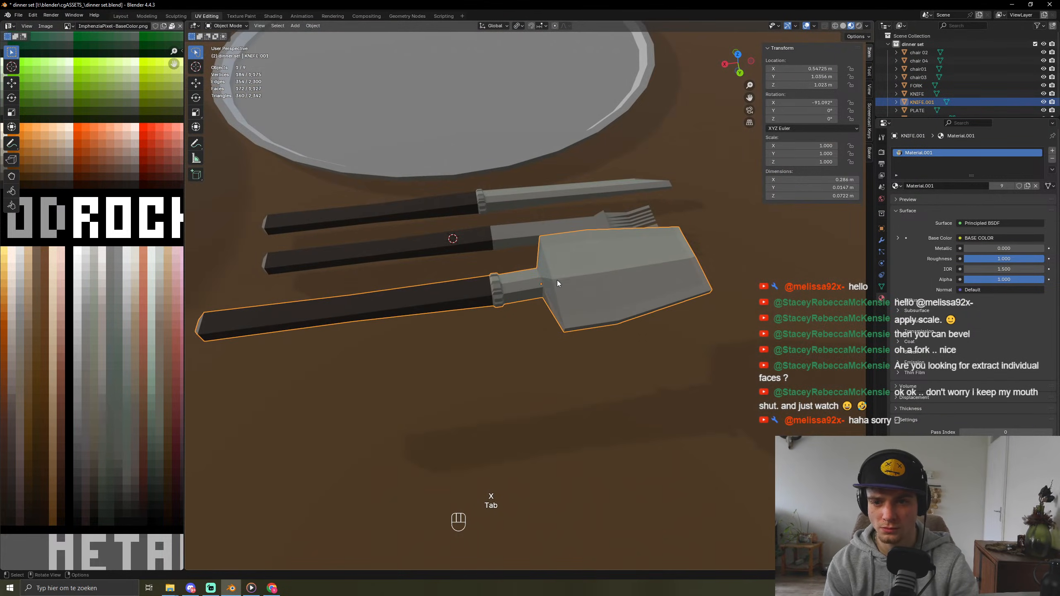
Step: Select the four central faces on both the underside and top of the spoon head and lower them about 0.0045 m along Z
{"action": "key", "text": "Tab"}
{"action": "middle_click_drag", "start_coordinate": [614, 306], "coordinate": [576, 188]}
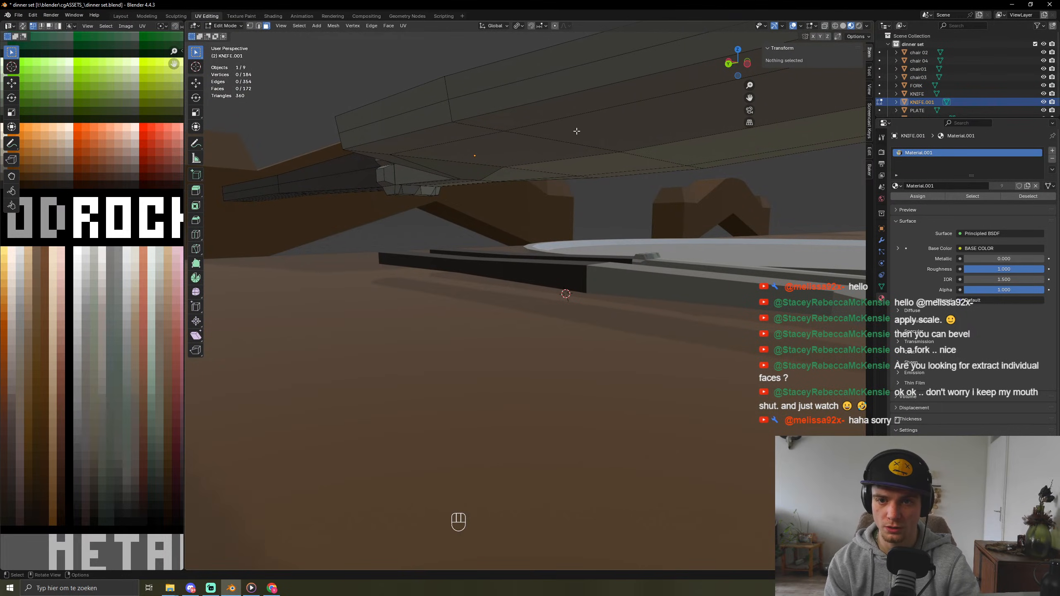
{"action": "left_click", "coordinate": [522, 151], "text": "shift"}
{"action": "left_click", "coordinate": [643, 161], "text": "shift"}
{"action": "left_click", "coordinate": [671, 146], "text": "shift"}
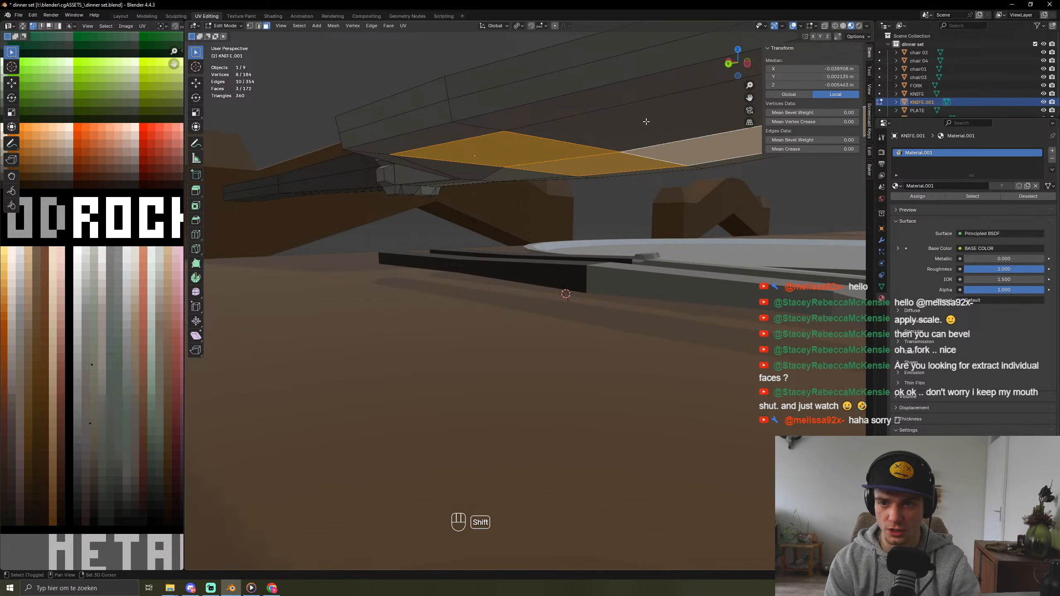
{"action": "left_click", "coordinate": [646, 121], "text": "shift"}
{"action": "middle_click_drag", "start_coordinate": [647, 121], "coordinate": [601, 227]}
{"action": "left_click", "coordinate": [601, 228], "text": "shift"}
{"action": "left_click", "coordinate": [572, 281], "text": "shift"}
{"action": "left_click", "coordinate": [693, 289], "text": "shift"}
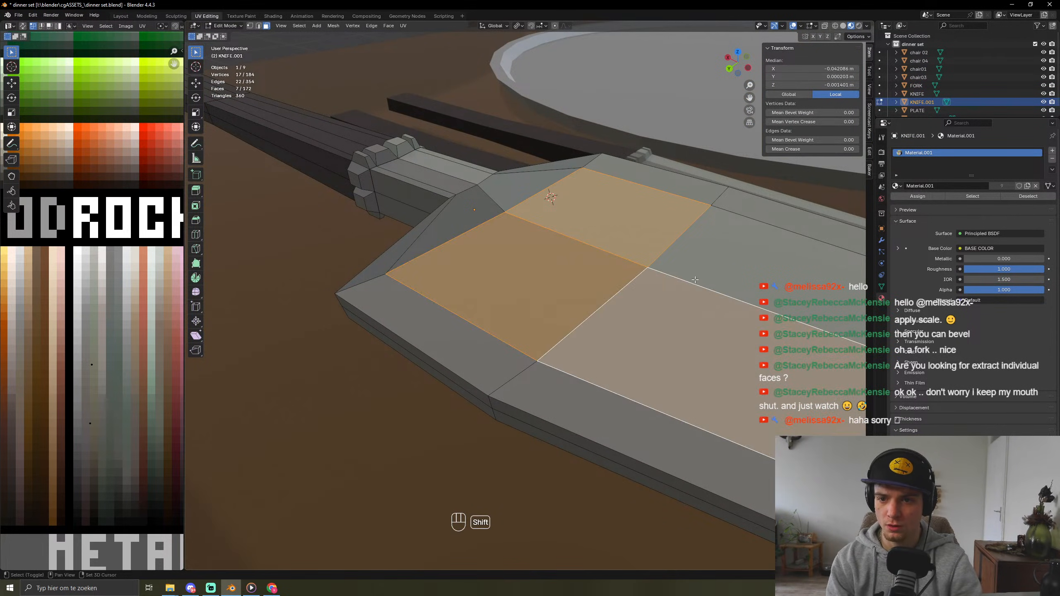
{"action": "left_click", "coordinate": [696, 273], "text": "shift"}
{"action": "key", "text": "g"}
{"action": "key", "text": "z"}
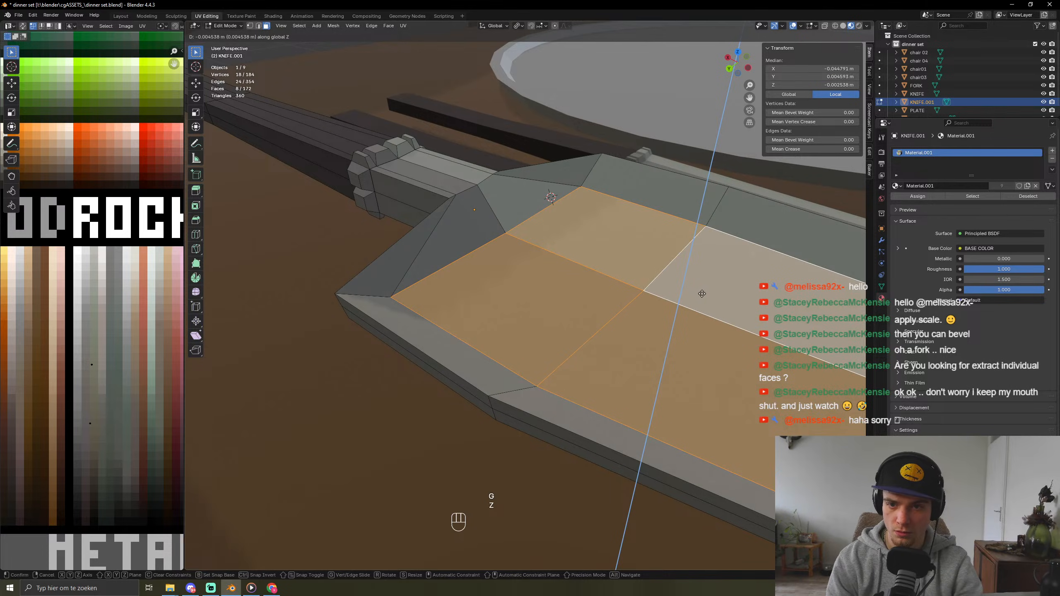
{"action": "left_click", "coordinate": [701, 295]}
Step: Try shifting the recessed faces of the spoon head again along Z, and undo the change
{"action": "middle_click_drag", "start_coordinate": [702, 294], "coordinate": [650, 334]}
{"action": "key", "text": "g"}
{"action": "key", "text": "z"}
{"action": "left_click", "coordinate": [670, 282]}
{"action": "key", "text": "ctrl+z"}
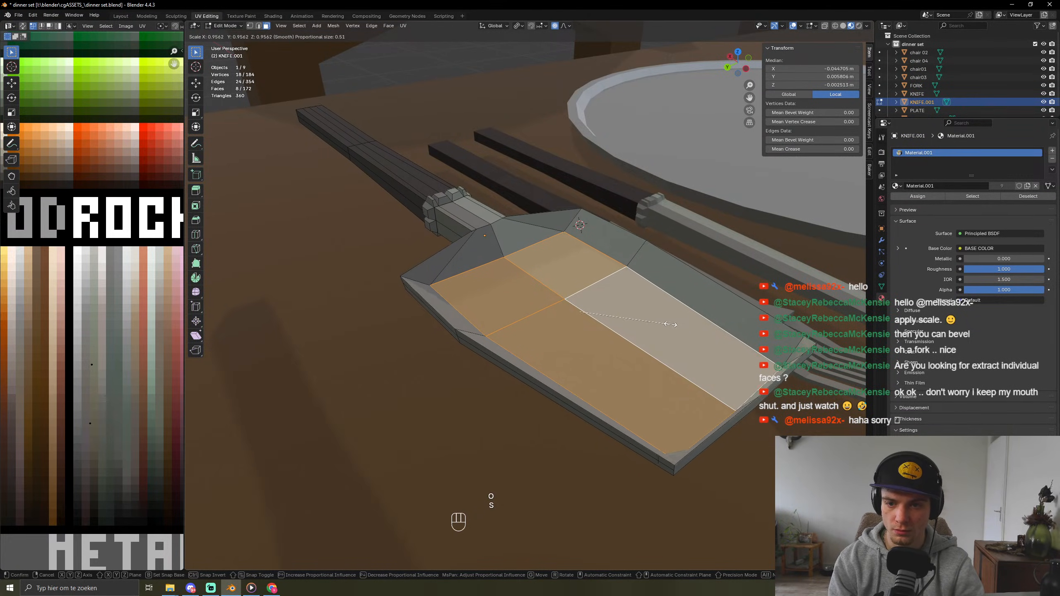
Step: Try filling the selected bowl faces into single faces, and undo the fill
{"action": "middle_click_drag", "start_coordinate": [673, 329], "coordinate": [706, 310]}
{"action": "scroll", "coordinate": [706, 309], "scroll_direction": "down", "scroll_amount": 10}
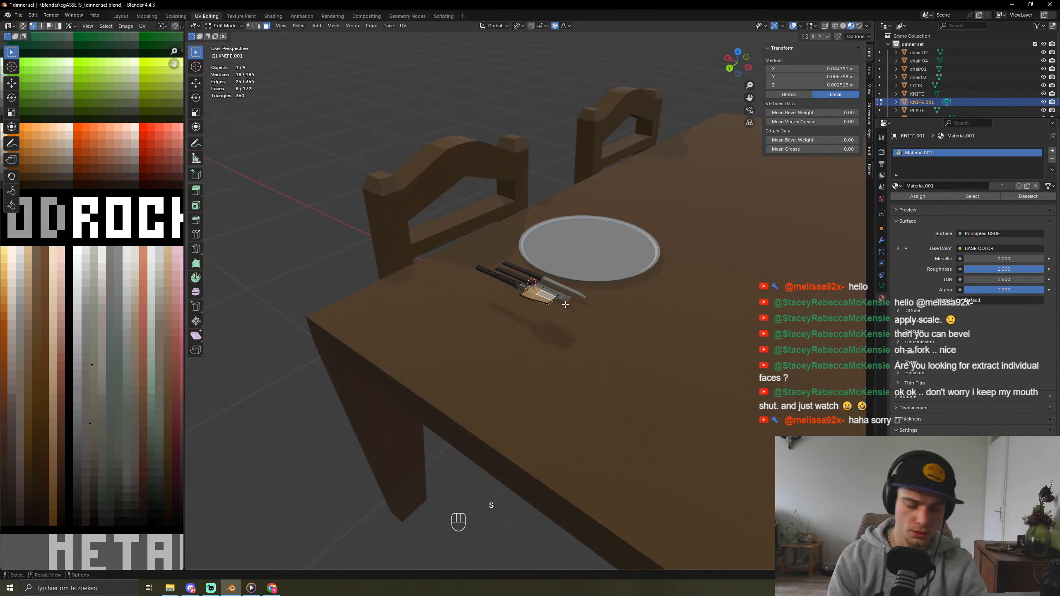
{"action": "key", "text": "f"}
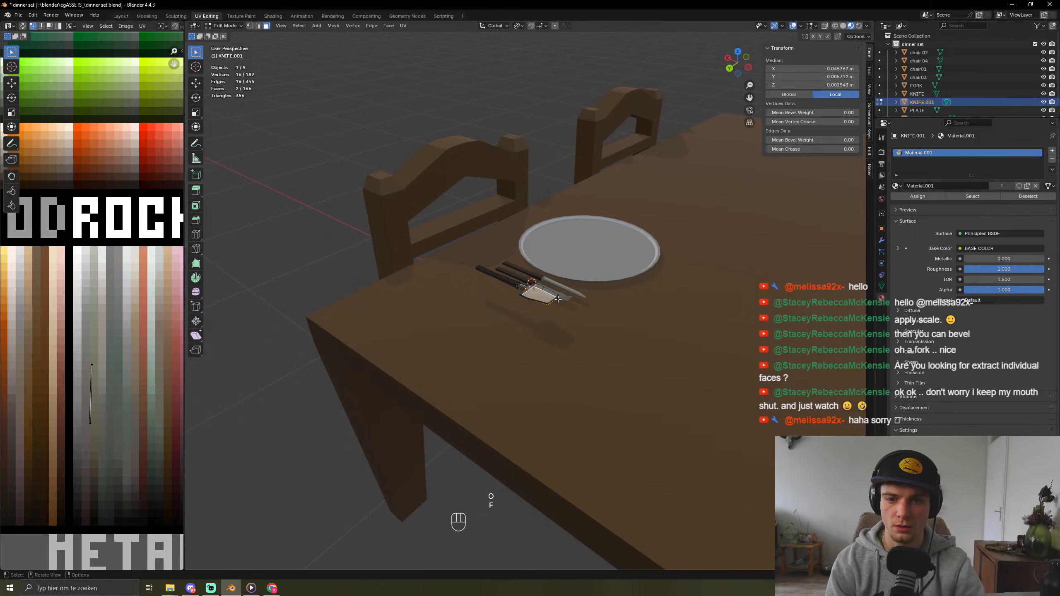
{"action": "key", "text": "ctrl+z"}
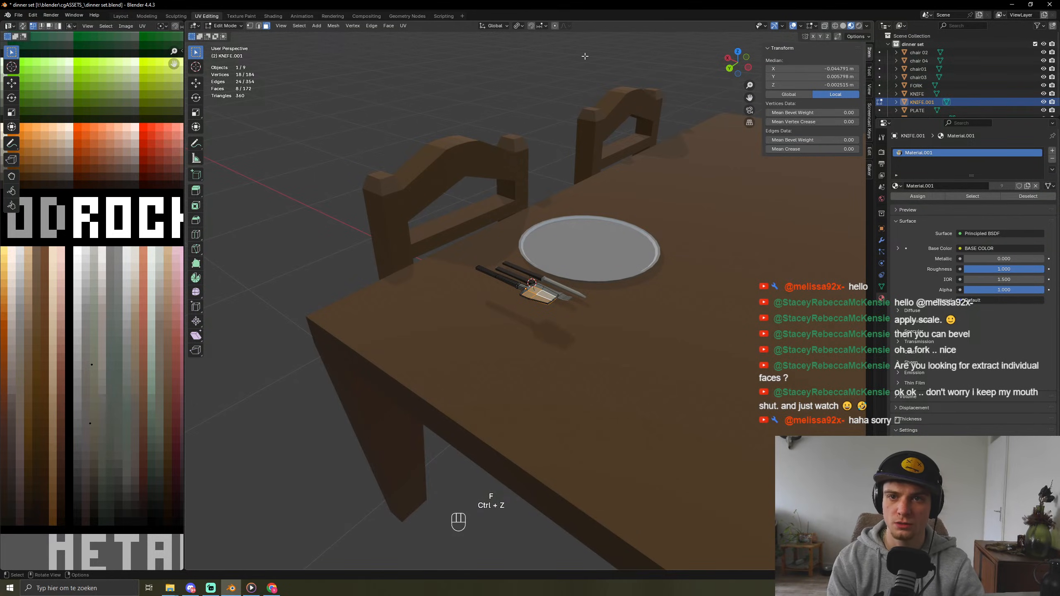
{"action": "left_click", "coordinate": [555, 25]}
{"action": "left_click", "coordinate": [569, 27]}
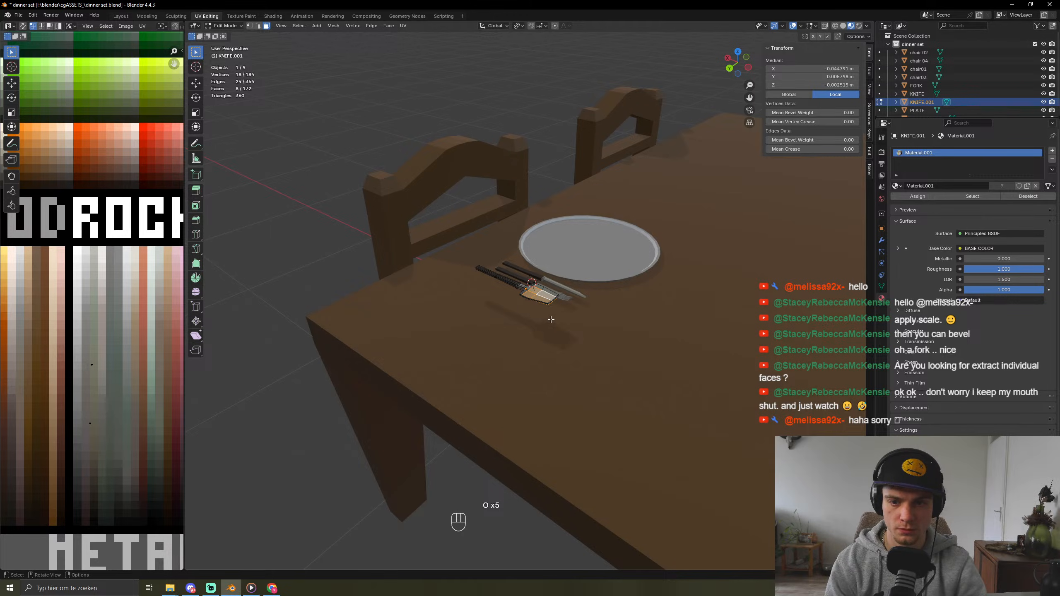
{"action": "key", "text": "s"}
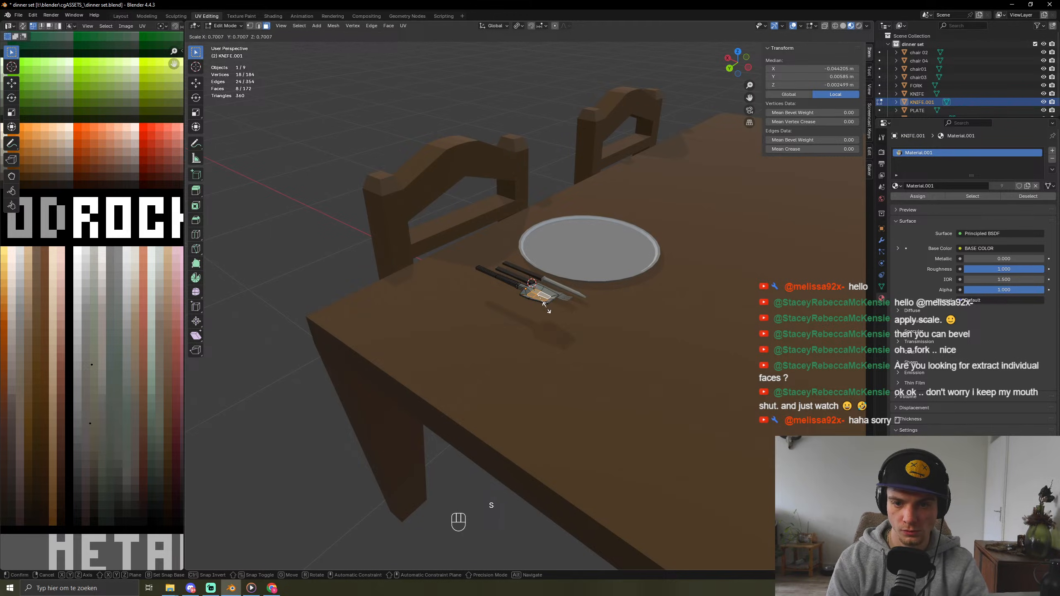
{"action": "right_click", "coordinate": [684, 333]}
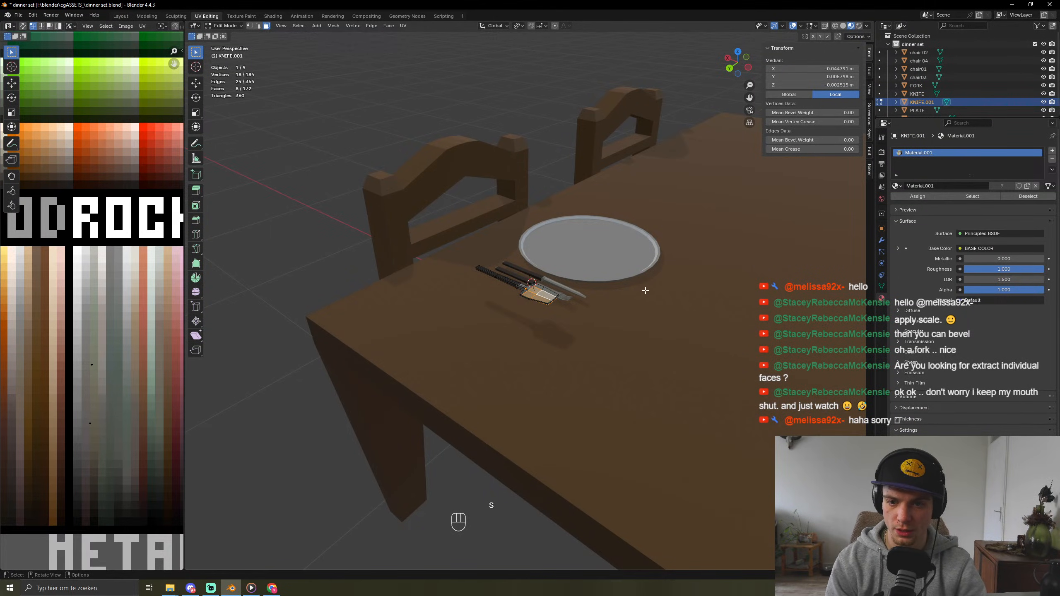
Step: Scale the selected bowl faces of the spoon head by 0.749 and again by 0.971, and shift them slightly down along Z
{"action": "key", "text": "s"}
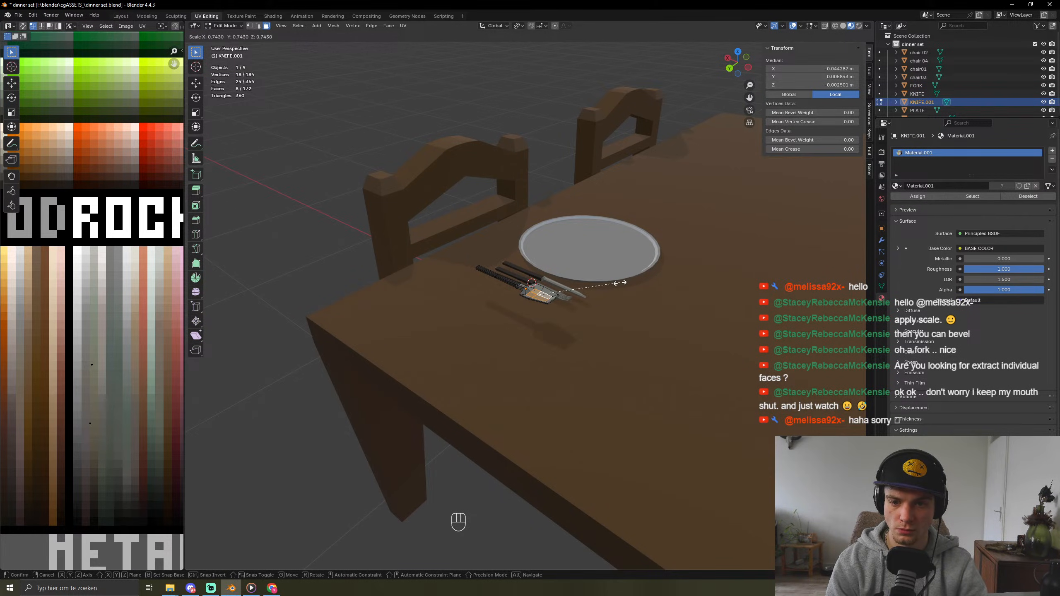
{"action": "left_click", "coordinate": [625, 283]}
{"action": "scroll", "coordinate": [567, 328], "scroll_direction": "up", "scroll_amount": 4}
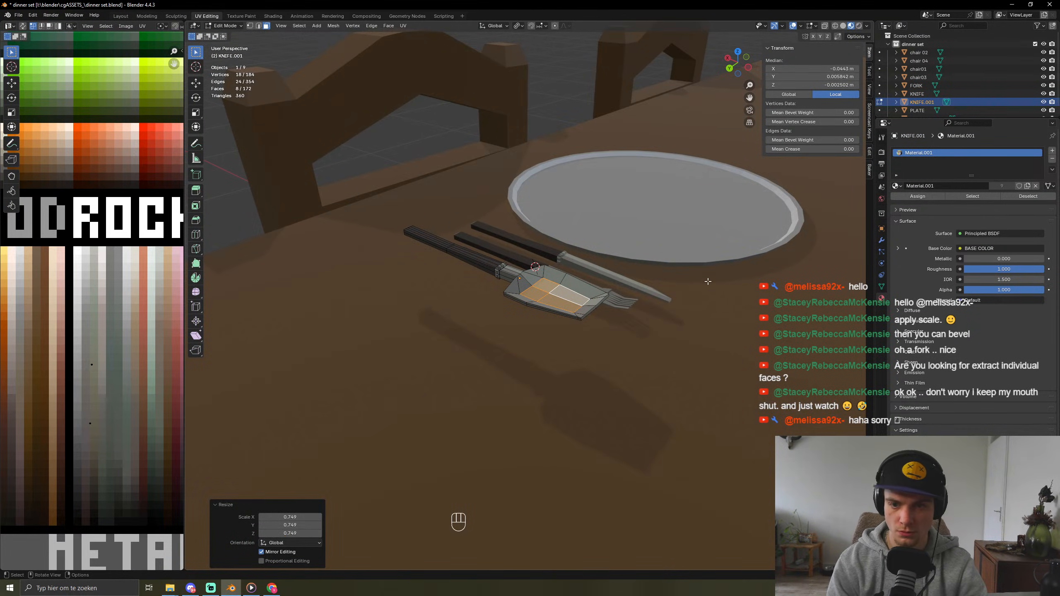
{"action": "key", "text": "s"}
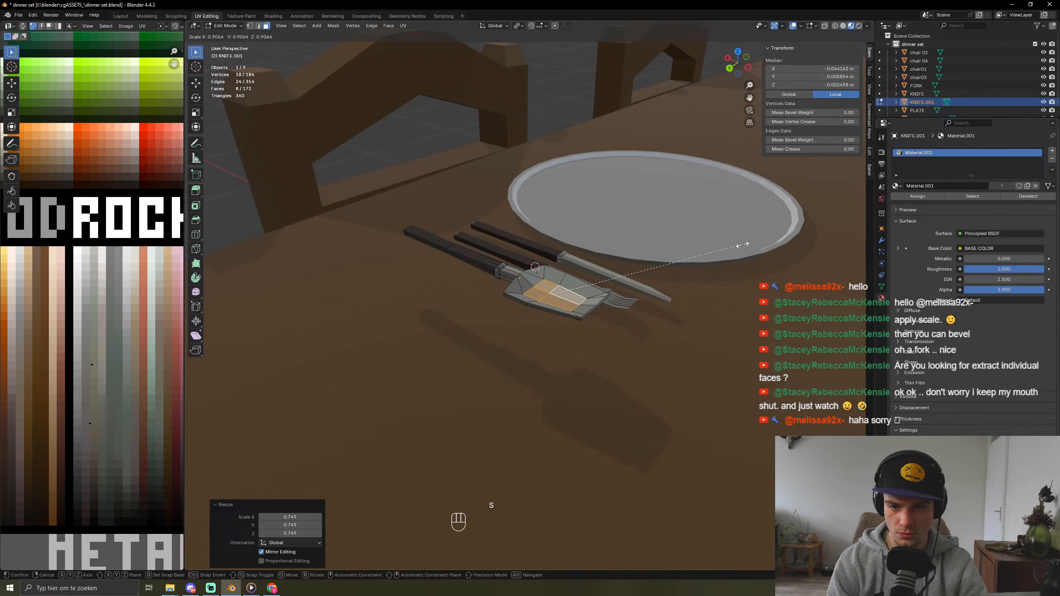
{"action": "left_click", "coordinate": [759, 244]}
{"action": "key", "text": "g"}
{"action": "key", "text": "z"}
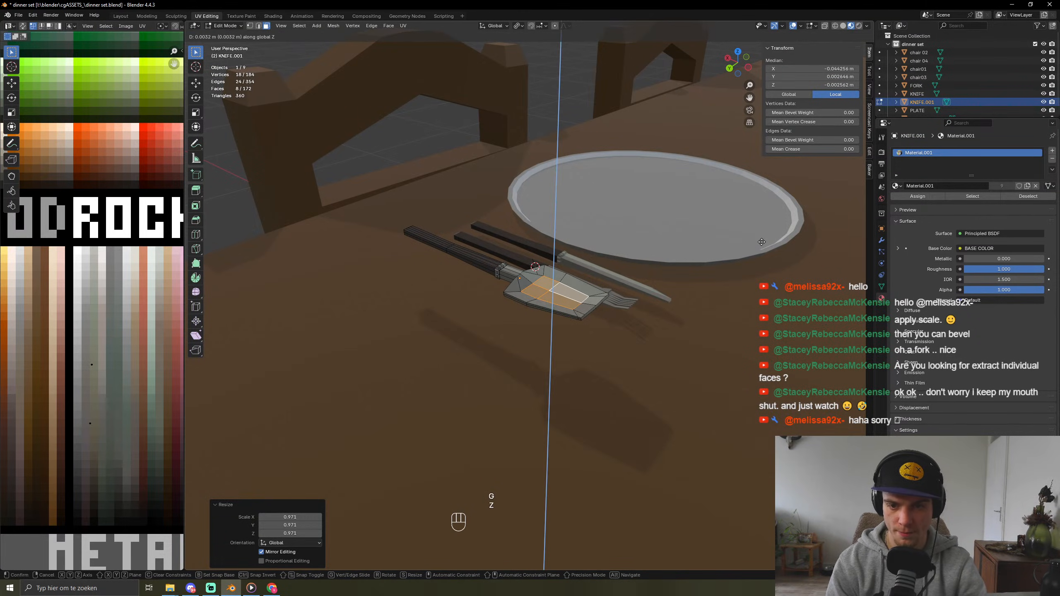
{"action": "left_click", "coordinate": [761, 246]}
Step: Try bevelling one corner edge at the spoon head's tip by 0.0118 m with one segment and Clamp Overlap enabled
{"action": "key", "text": "Tab"}
{"action": "middle_click_drag", "start_coordinate": [598, 339], "coordinate": [423, 111]}
{"action": "key", "text": "Tab"}
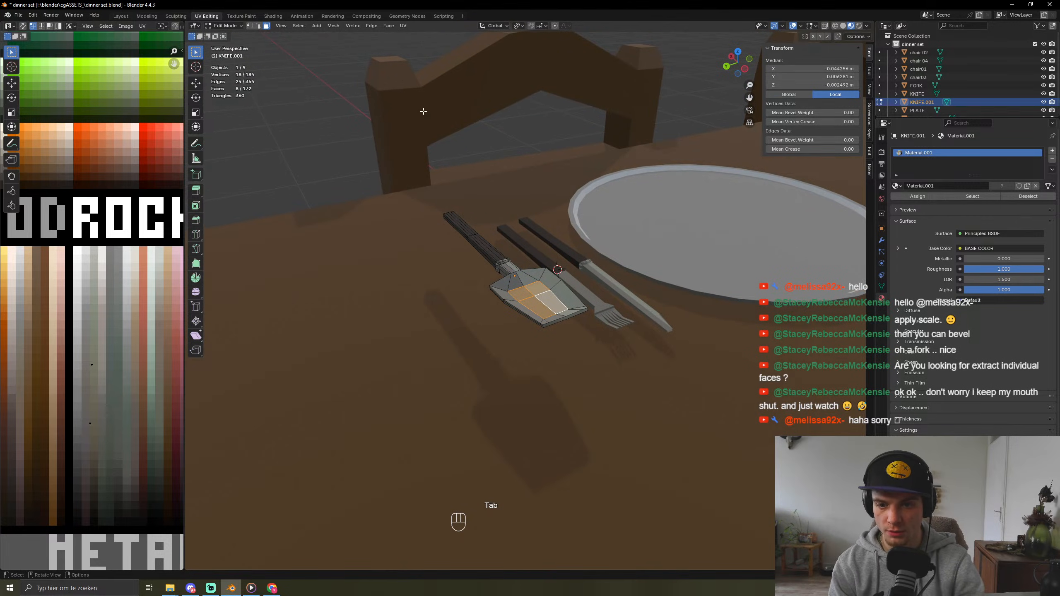
{"action": "scroll", "coordinate": [558, 294], "scroll_direction": "up", "scroll_amount": 5}
{"action": "key", "text": "2"}
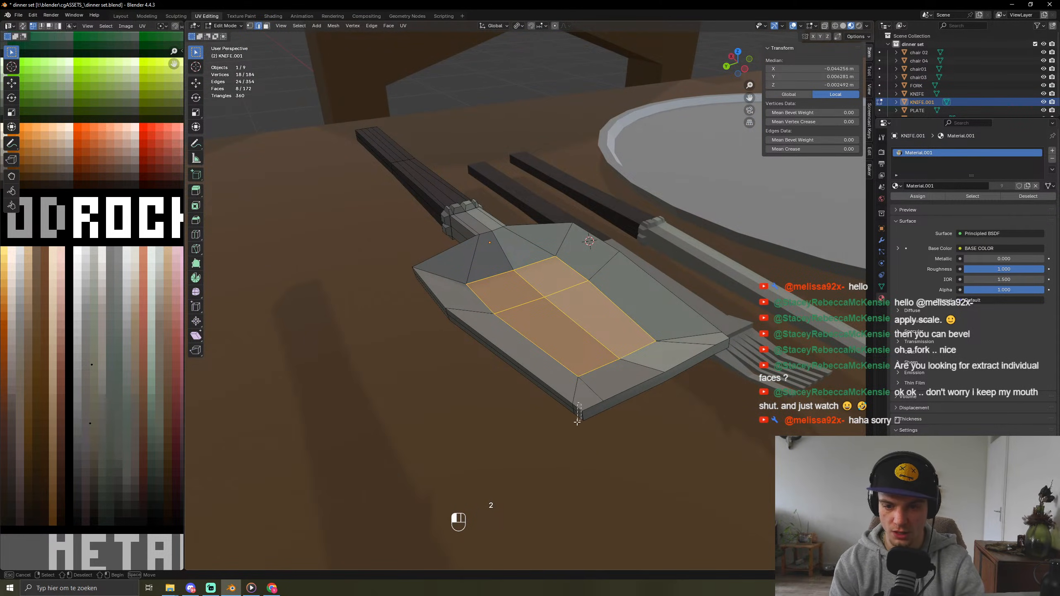
{"action": "left_click", "coordinate": [587, 437]}
{"action": "key", "text": "ctrl+b"}
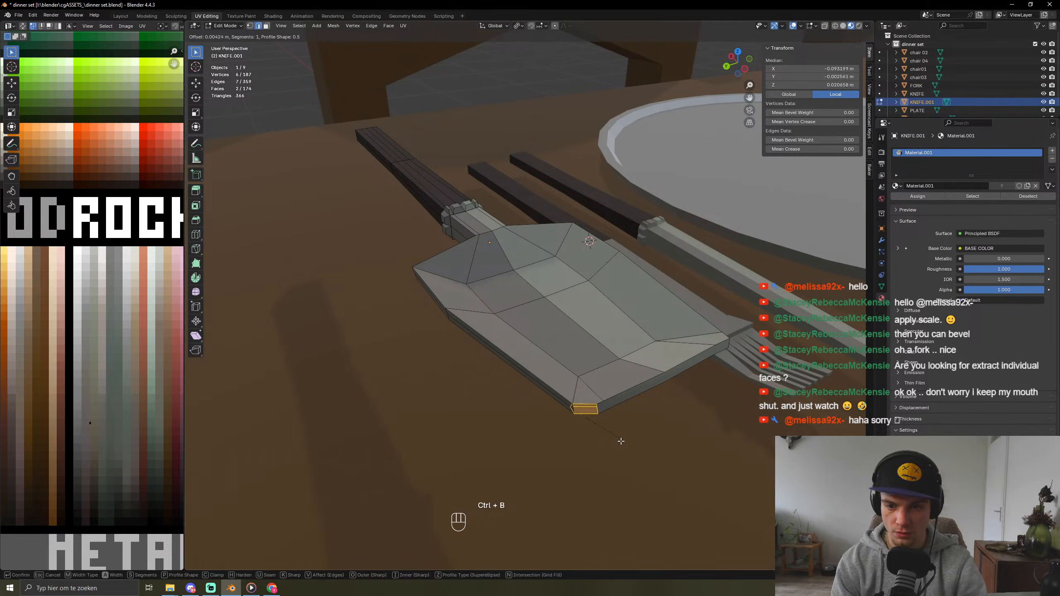
{"action": "key", "text": "c"}
{"action": "left_click", "coordinate": [659, 437]}
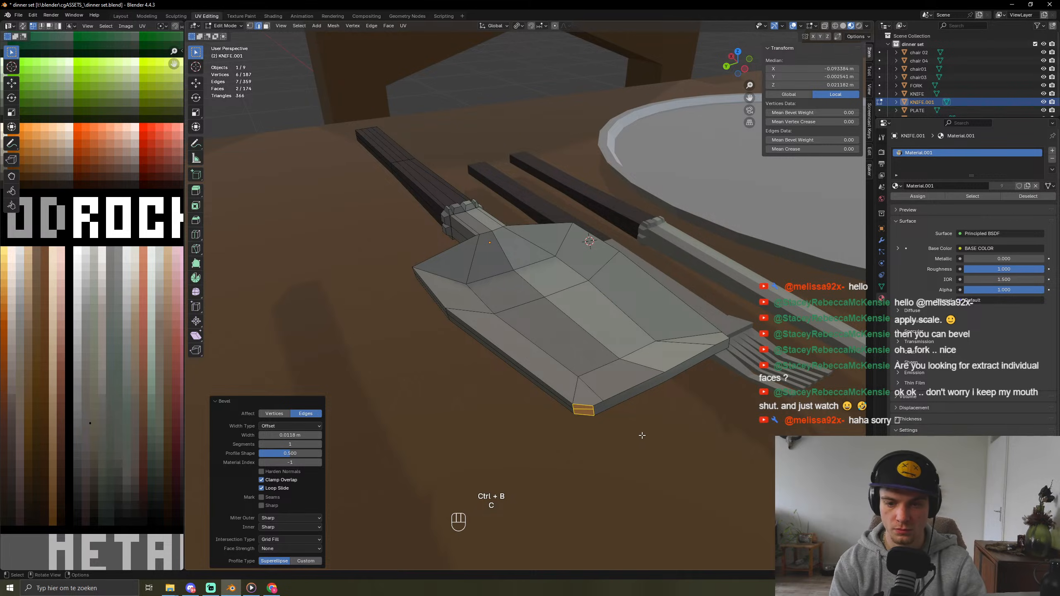
Step: Try bevelling the opposite corner edge at the spoon head's tip, and undo both corner bevels
{"action": "left_click", "coordinate": [722, 326]}
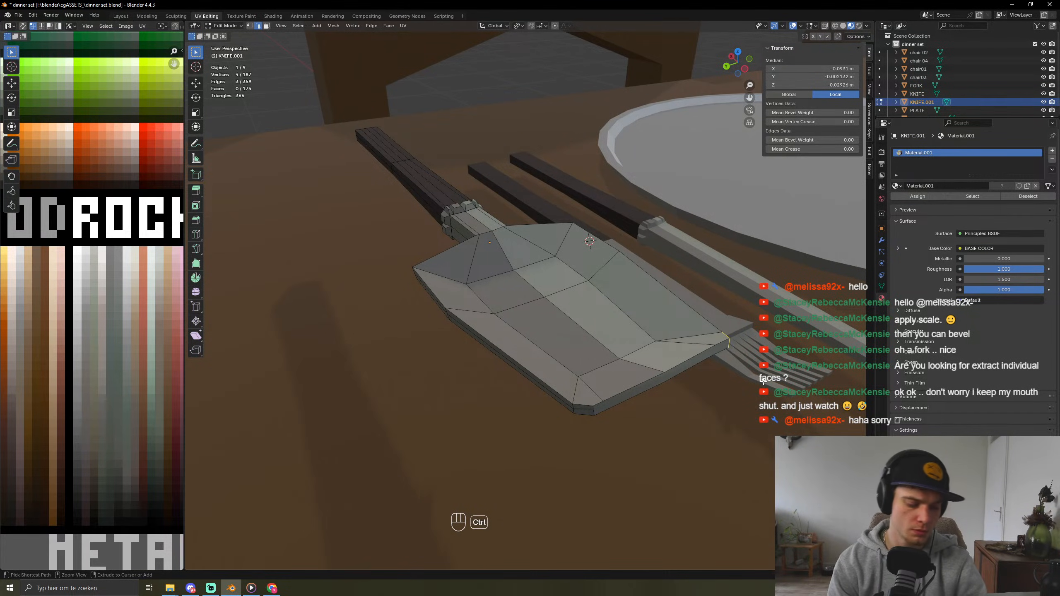
{"action": "key", "text": "ctrl+b"}
{"action": "left_click", "coordinate": [805, 379]}
{"action": "key", "text": "Tab"}
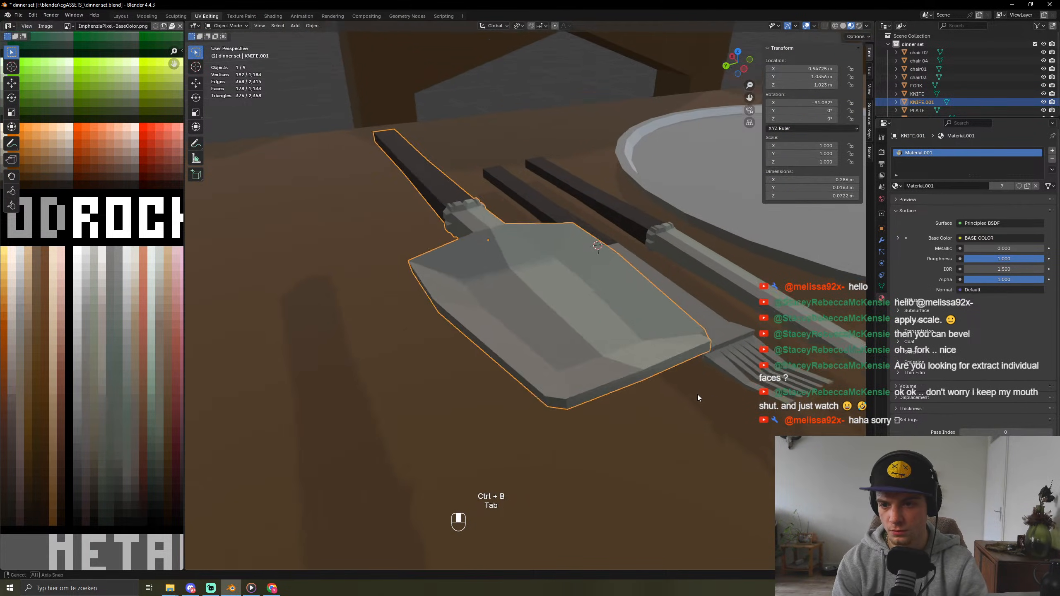
{"action": "middle_click_drag", "start_coordinate": [698, 395], "coordinate": [621, 444]}
{"action": "key", "text": "ctrl+z"}
{"action": "key", "text": "ctrl+z"}
{"action": "key", "text": "ctrl+z"}
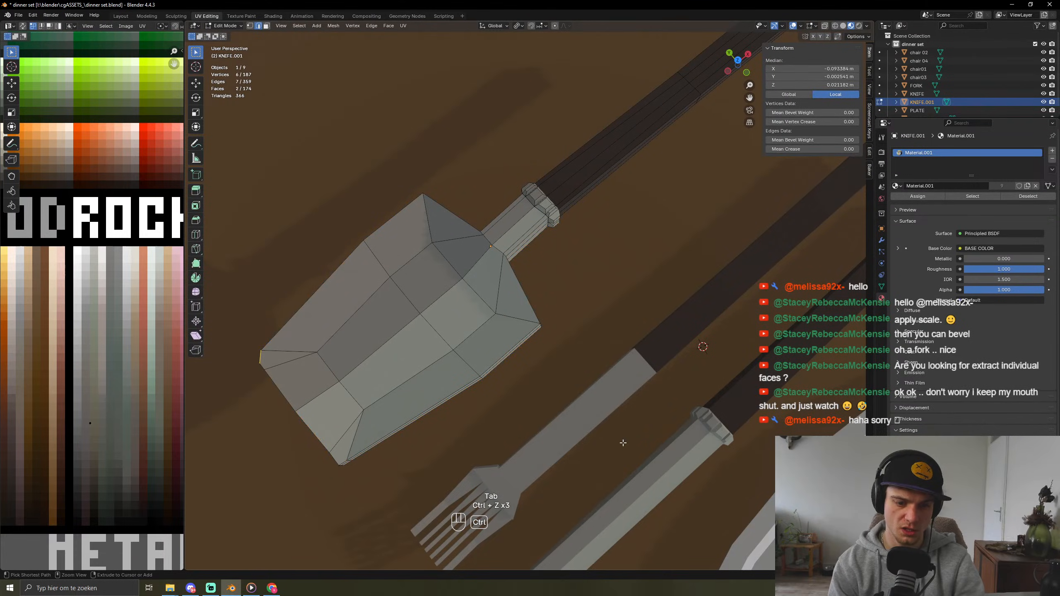
Step: Lower the whole spoon object about 0.0399 m along Z toward the tabletop
{"action": "scroll", "coordinate": [415, 444], "scroll_direction": "down", "scroll_amount": 4}
{"action": "middle_click_drag", "start_coordinate": [415, 443], "coordinate": [637, 427]}
{"action": "key", "text": "Tab"}
{"action": "scroll", "coordinate": [588, 411], "scroll_direction": "down", "scroll_amount": 4}
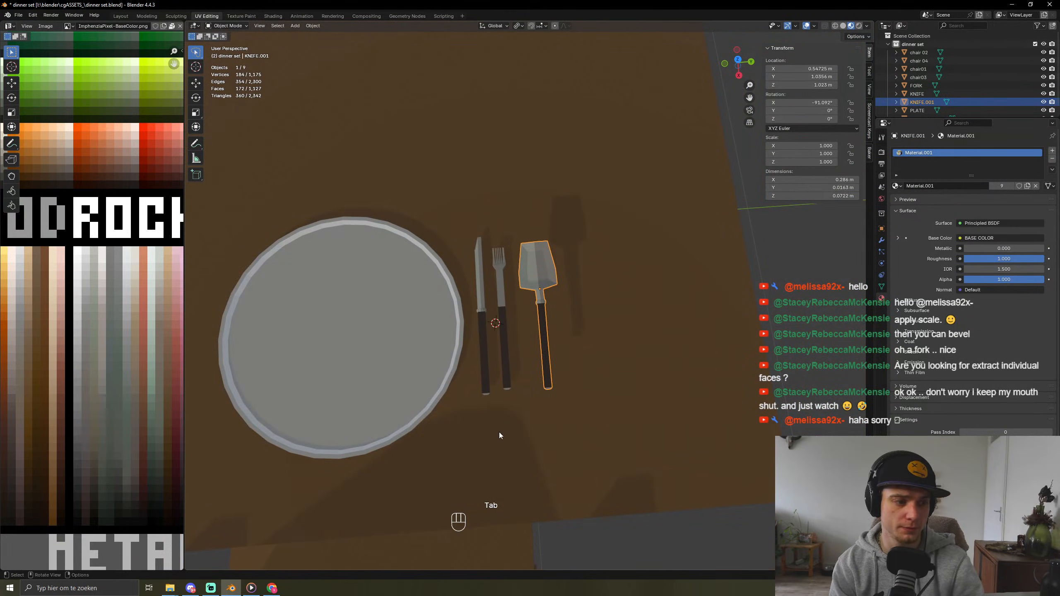
{"action": "middle_click_drag", "start_coordinate": [499, 433], "coordinate": [432, 380]}
{"action": "scroll", "coordinate": [433, 380], "scroll_direction": "up", "scroll_amount": 4}
{"action": "key", "text": "g"}
{"action": "key", "text": "z"}
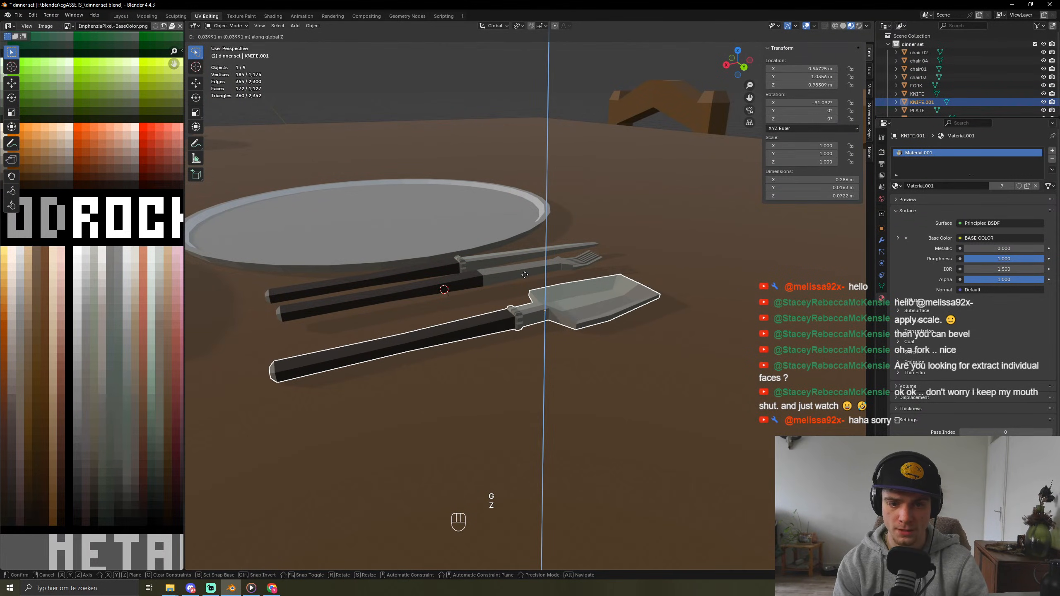
{"action": "left_click", "coordinate": [475, 407]}
{"action": "middle_click_drag", "start_coordinate": [476, 408], "coordinate": [523, 443]}
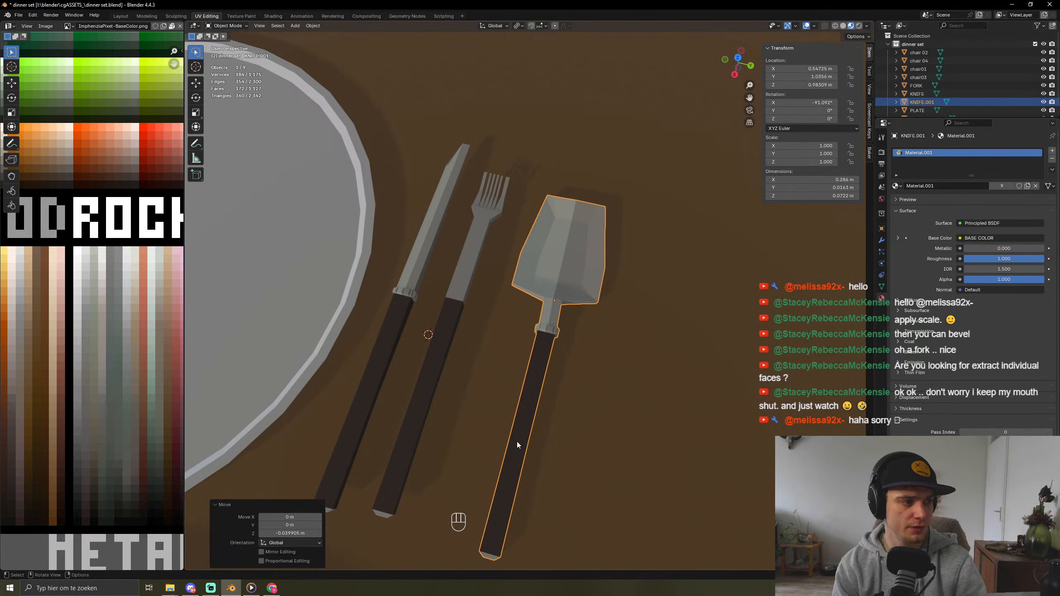
Step: Move the spoon about -0.0155 m along Y, closer to the fork
{"action": "scroll", "coordinate": [497, 427], "scroll_direction": "down", "scroll_amount": 5}
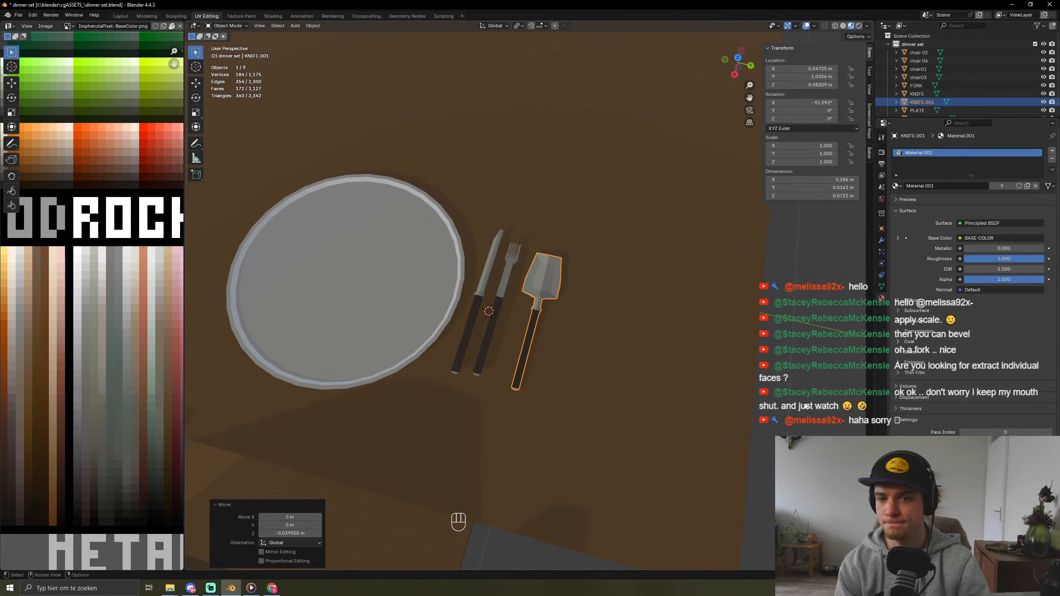
{"action": "left_click", "coordinate": [479, 408]}
{"action": "left_click", "coordinate": [542, 287]}
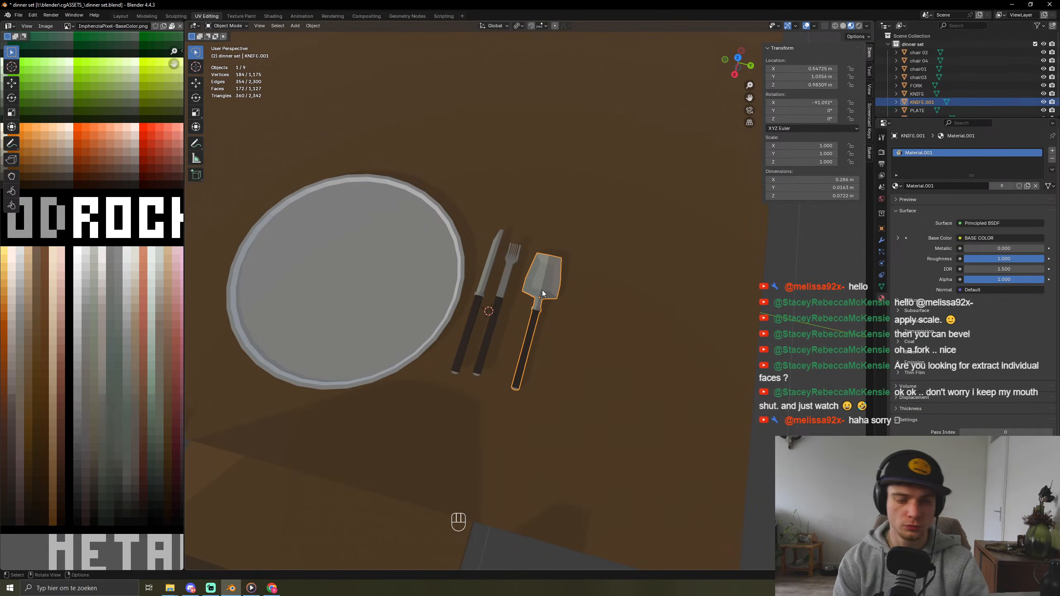
{"action": "key", "text": "g"}
{"action": "key", "text": "x"}
{"action": "key", "text": "y"}
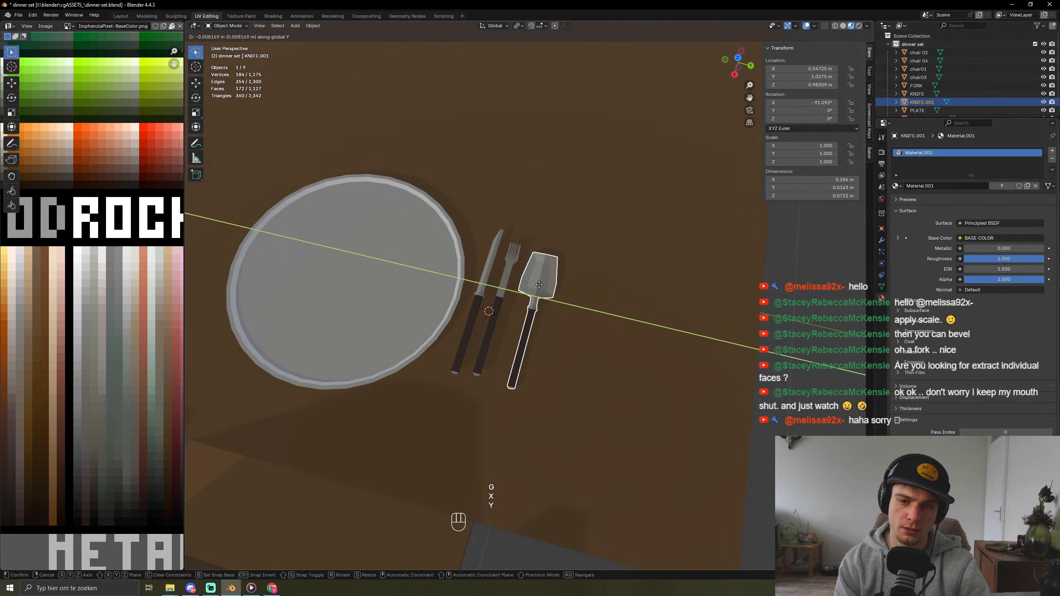
{"action": "left_click", "coordinate": [543, 296]}
Step: Move the spoon about -0.0112 m along X to line it up with the fork and knife
{"action": "key", "text": "g"}
{"action": "key", "text": "z"}
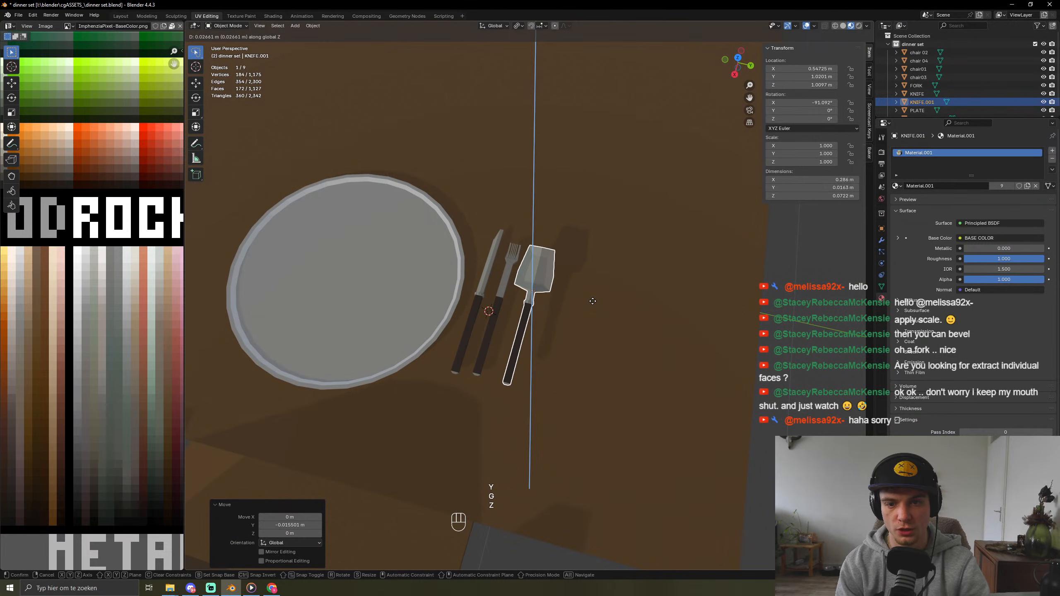
{"action": "key", "text": "y"}
{"action": "key", "text": "u"}
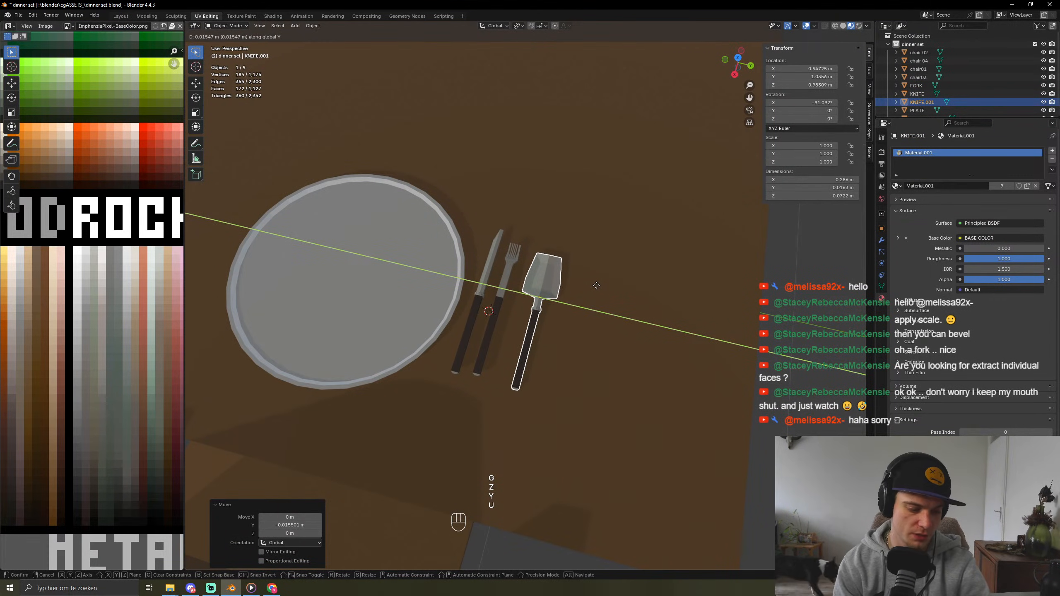
{"action": "key", "text": "x"}
{"action": "left_click", "coordinate": [500, 353]}
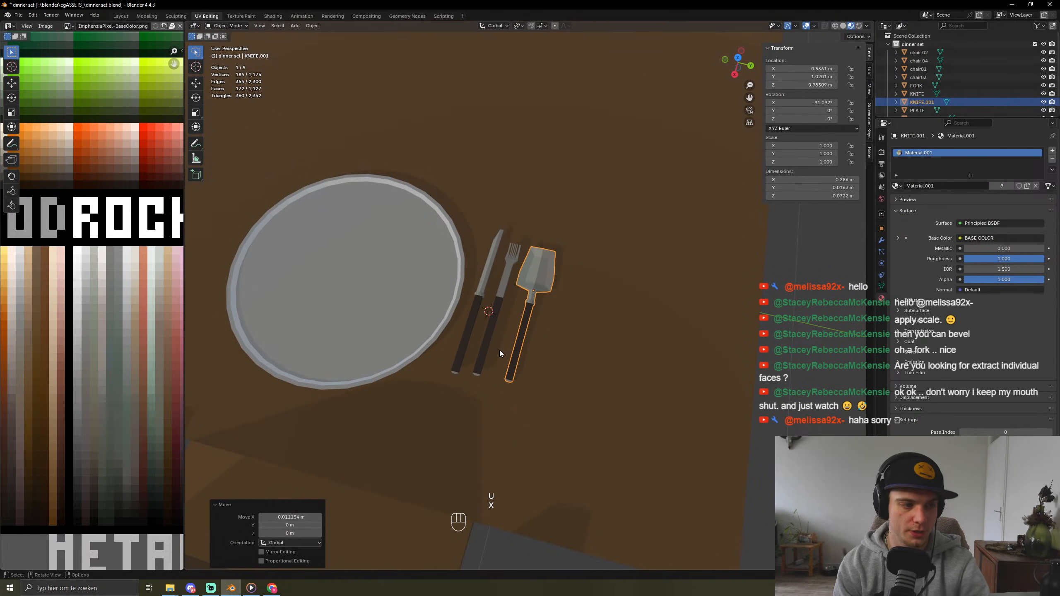
{"action": "left_click", "coordinate": [907, 211]}
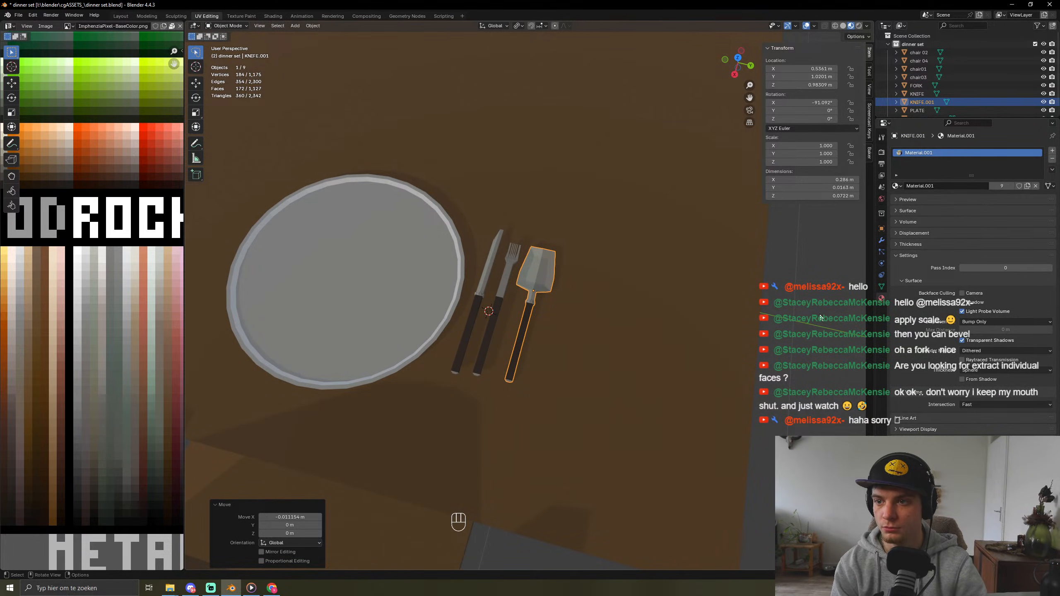
{"action": "middle_click_drag", "start_coordinate": [501, 335], "coordinate": [599, 385]}
{"action": "key", "text": "Tab"}
{"action": "key", "text": "Tab"}
{"action": "left_click", "coordinate": [561, 358]}
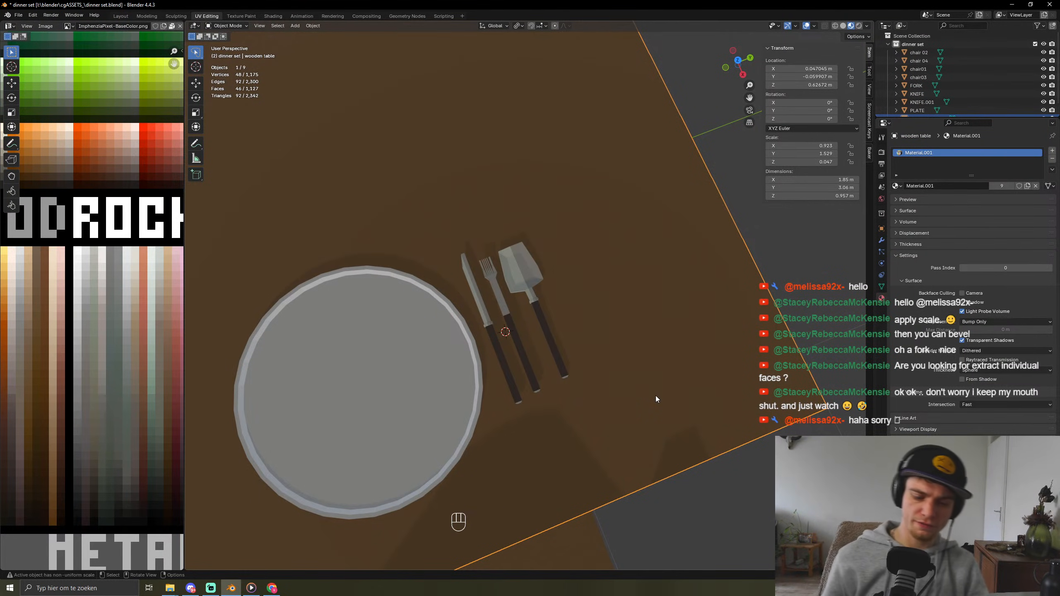
Step: Select the whole spoon head through its thickness in top wireframe view, scale it by 0.786, and return to solid object display
{"action": "key", "text": "KP_7"}
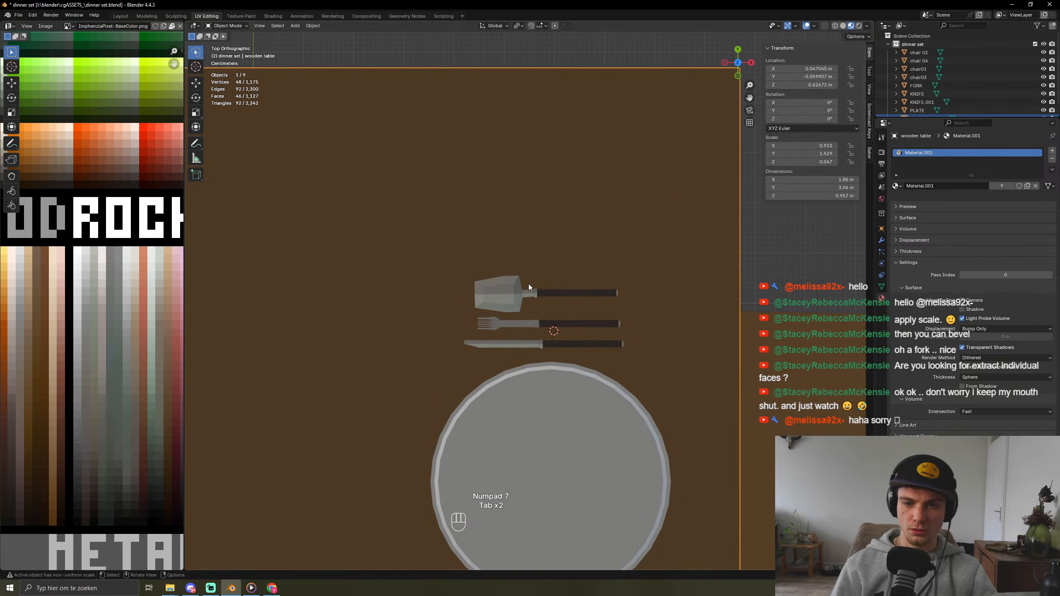
{"action": "left_click", "coordinate": [529, 285]}
{"action": "key", "text": "Tab"}
{"action": "left_click_drag", "start_coordinate": [427, 260], "coordinate": [527, 319]}
{"action": "key", "text": "s"}
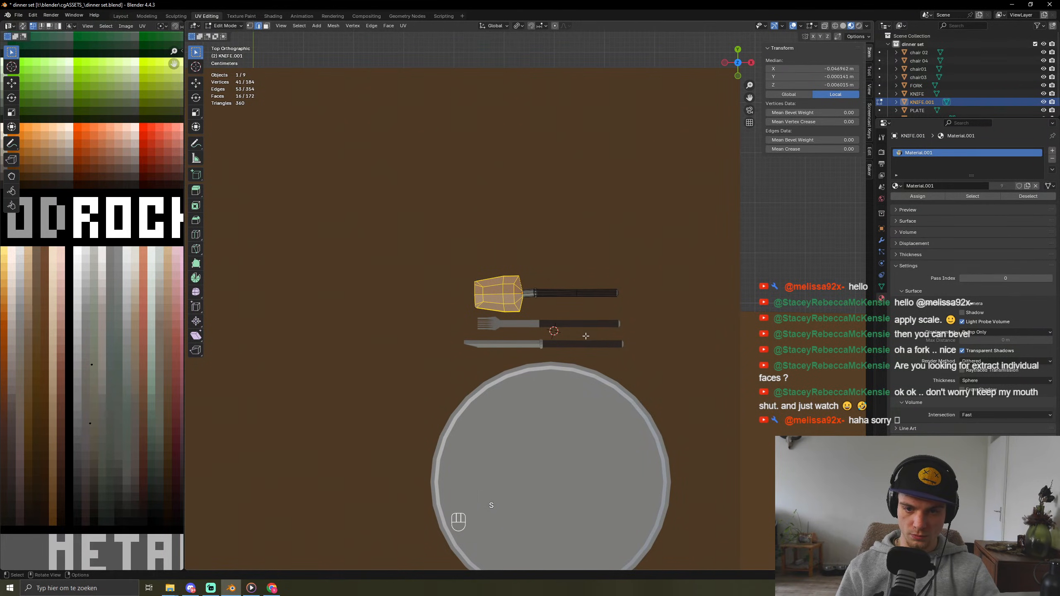
{"action": "key", "text": "shift+z"}
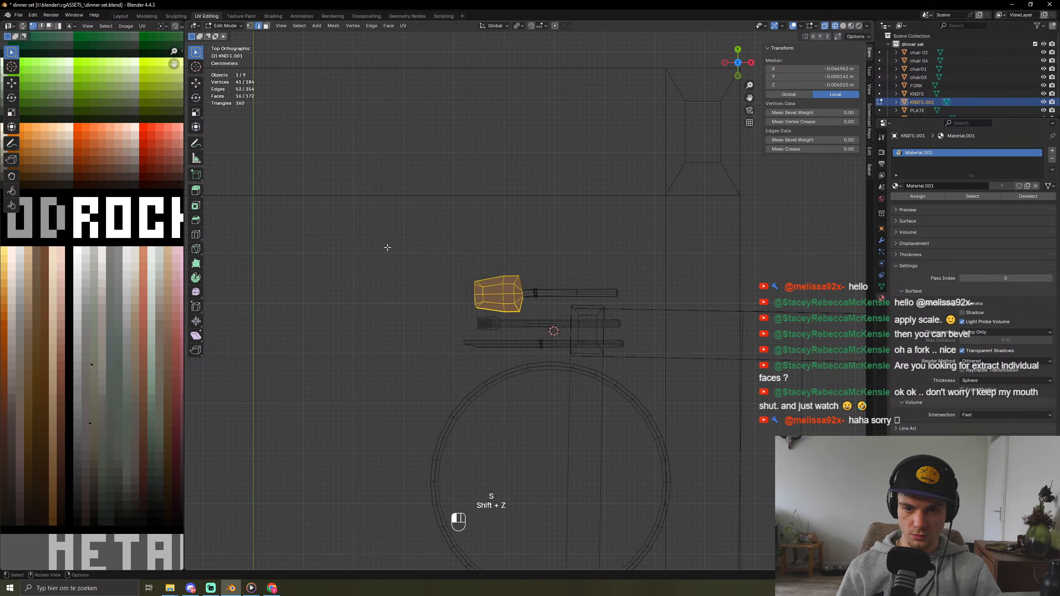
{"action": "left_click_drag", "start_coordinate": [436, 234], "coordinate": [527, 332]}
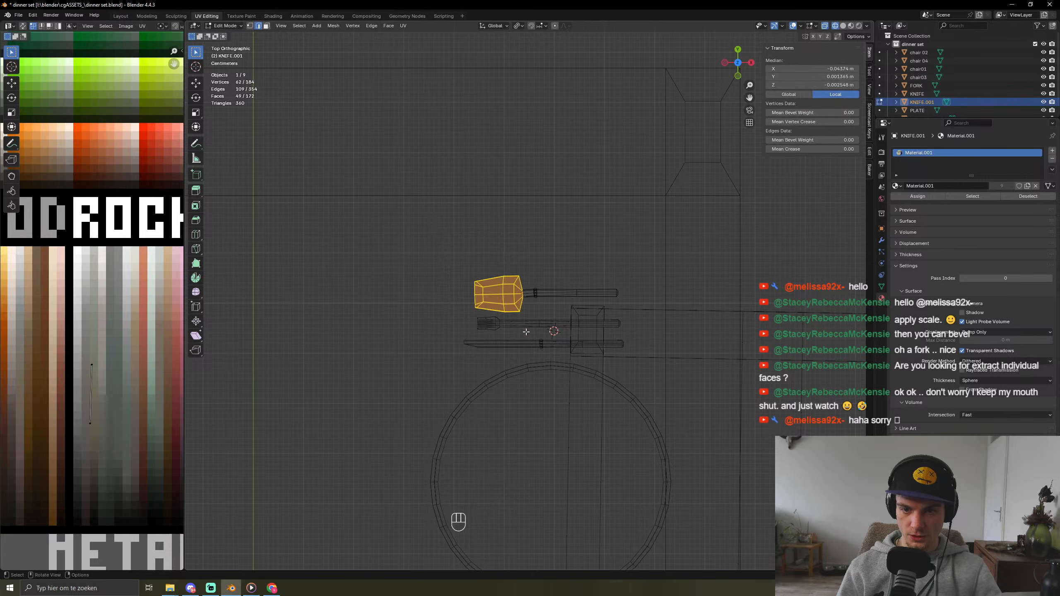
{"action": "key", "text": "s"}
{"action": "left_click", "coordinate": [512, 327]}
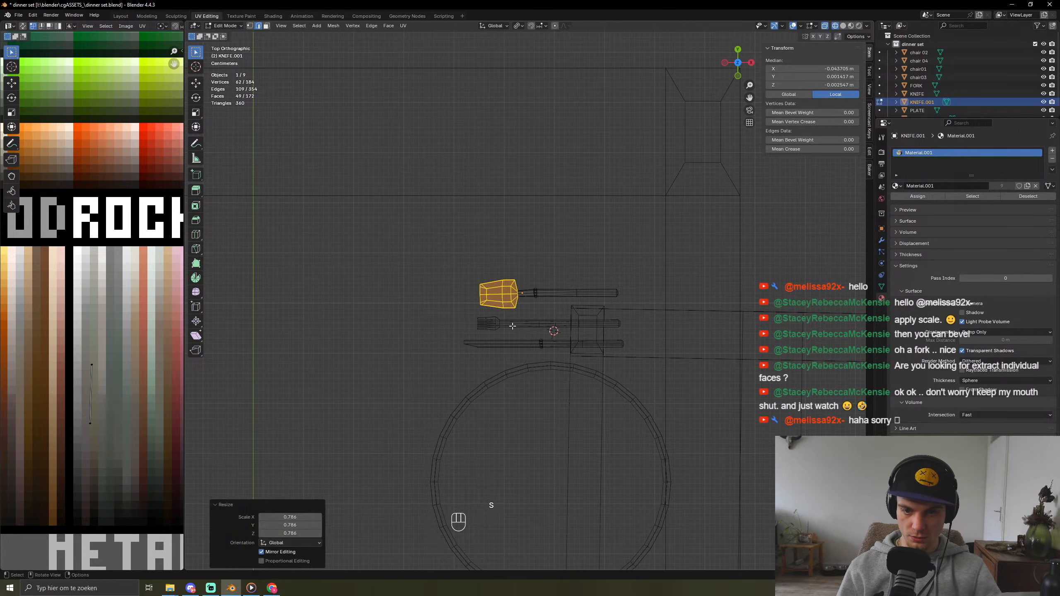
{"action": "key", "text": "Tab"}
{"action": "key", "text": "Tab"}
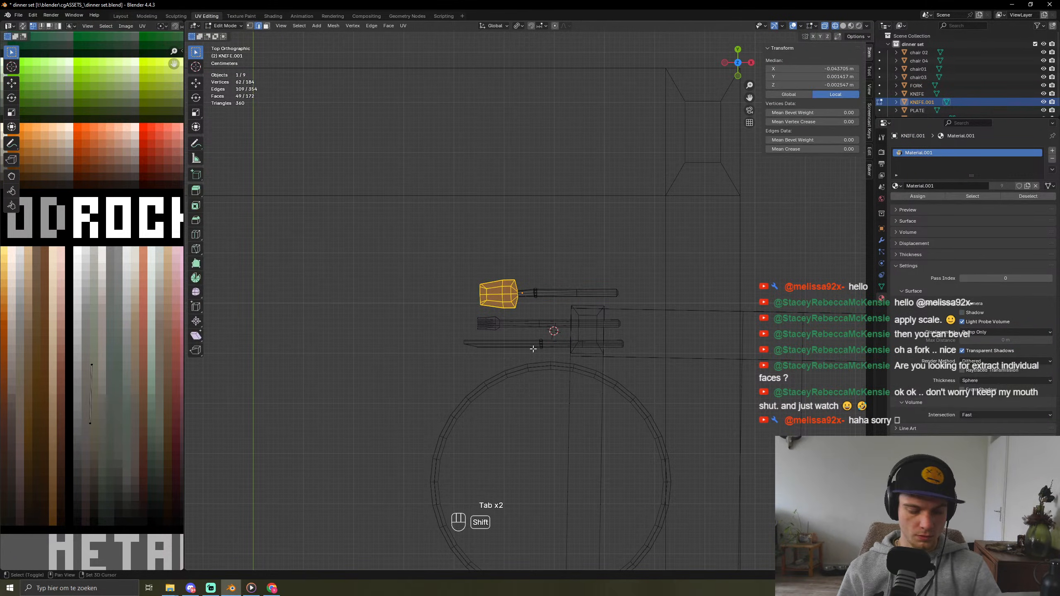
{"action": "key", "text": "shift+z"}
{"action": "middle_click_drag", "start_coordinate": [530, 351], "coordinate": [620, 59]}
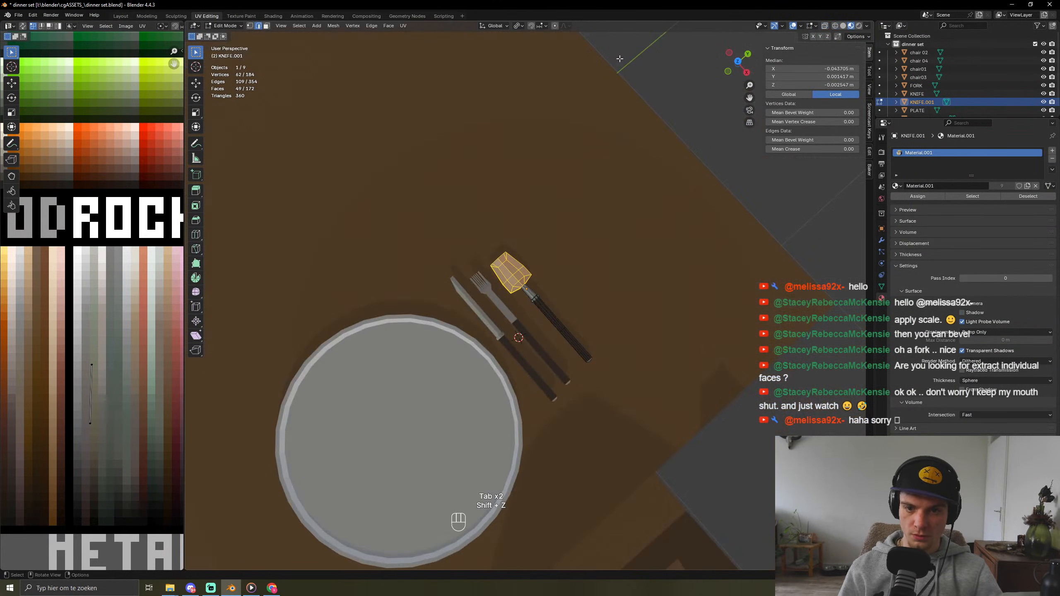
{"action": "left_click", "coordinate": [652, 293]}
{"action": "middle_click_drag", "start_coordinate": [645, 315], "coordinate": [561, 402]}
{"action": "key", "text": "Tab"}
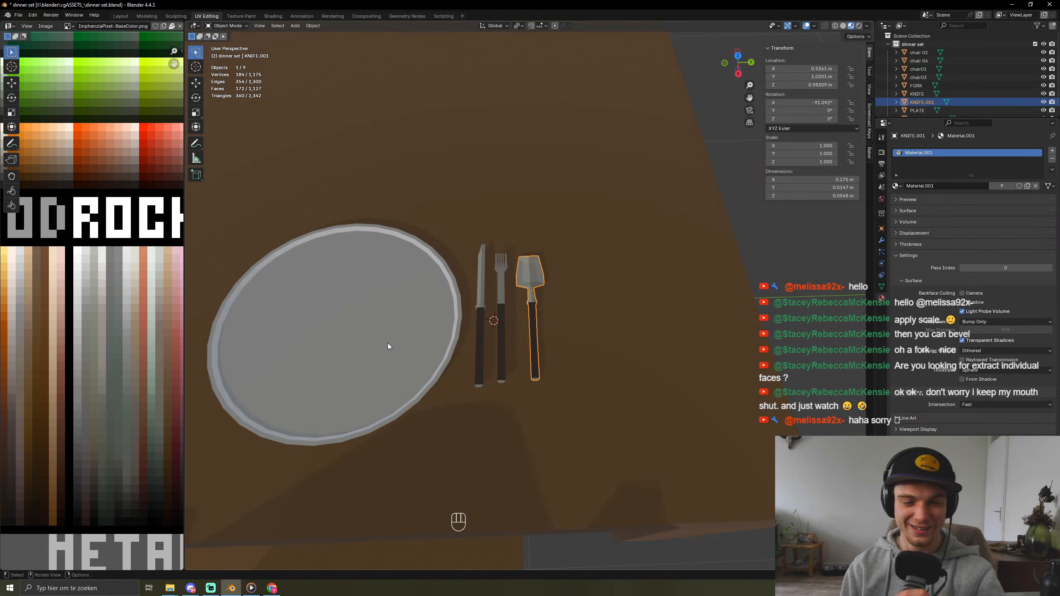
{"action": "left_click", "coordinate": [597, 343]}
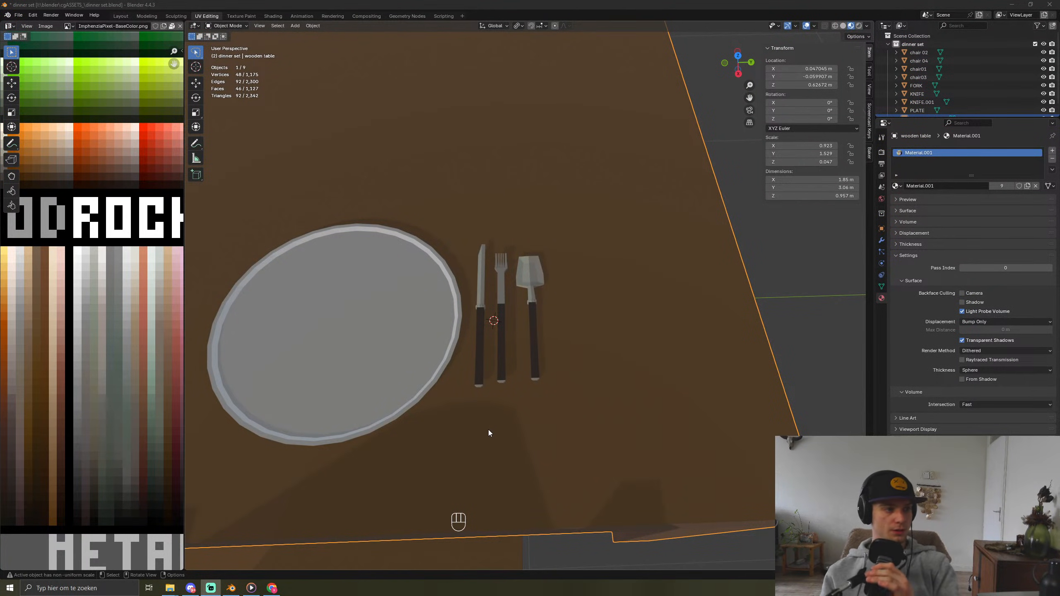
{"action": "middle_click_drag", "start_coordinate": [583, 353], "coordinate": [501, 359]}
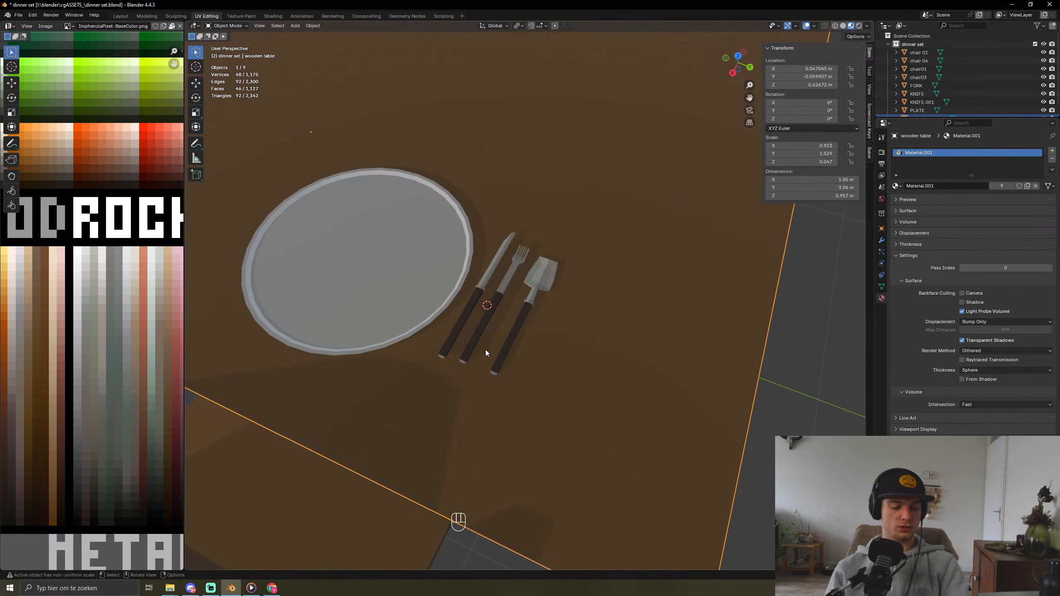
Step: Add a plane under the cutlery on the tabletop and scale it uniformly by 0.178
{"action": "key", "text": "shift+a"}
{"action": "mouse_move", "coordinate": [497, 328]}
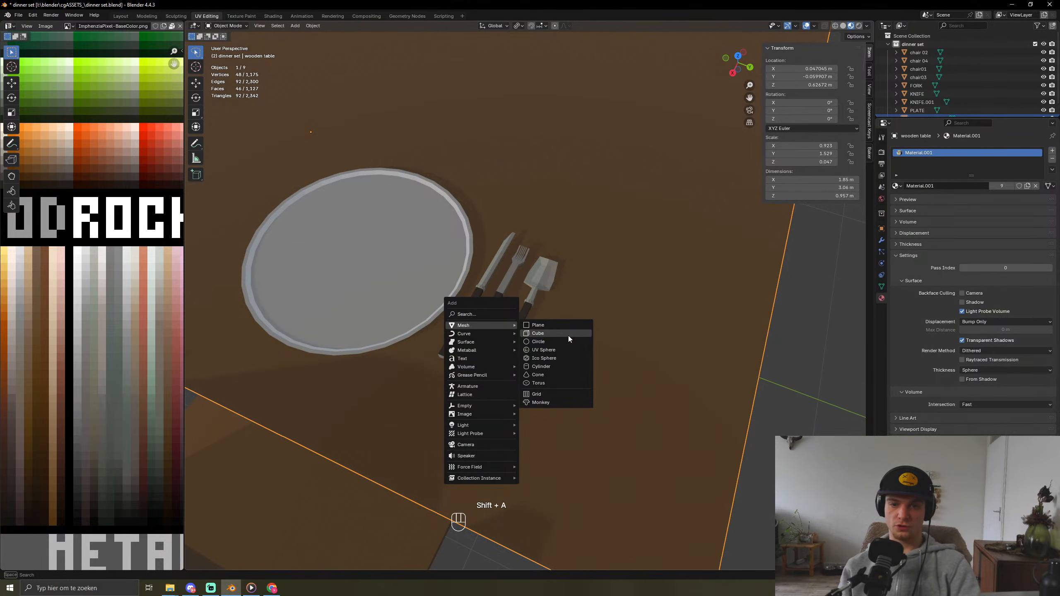
{"action": "left_click", "coordinate": [564, 325]}
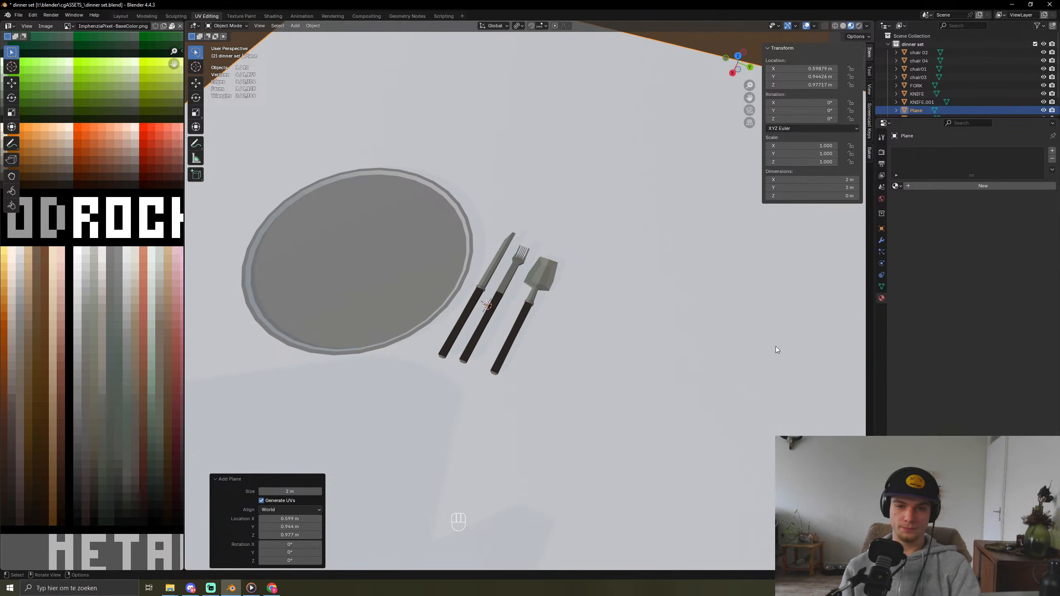
{"action": "key", "text": "s"}
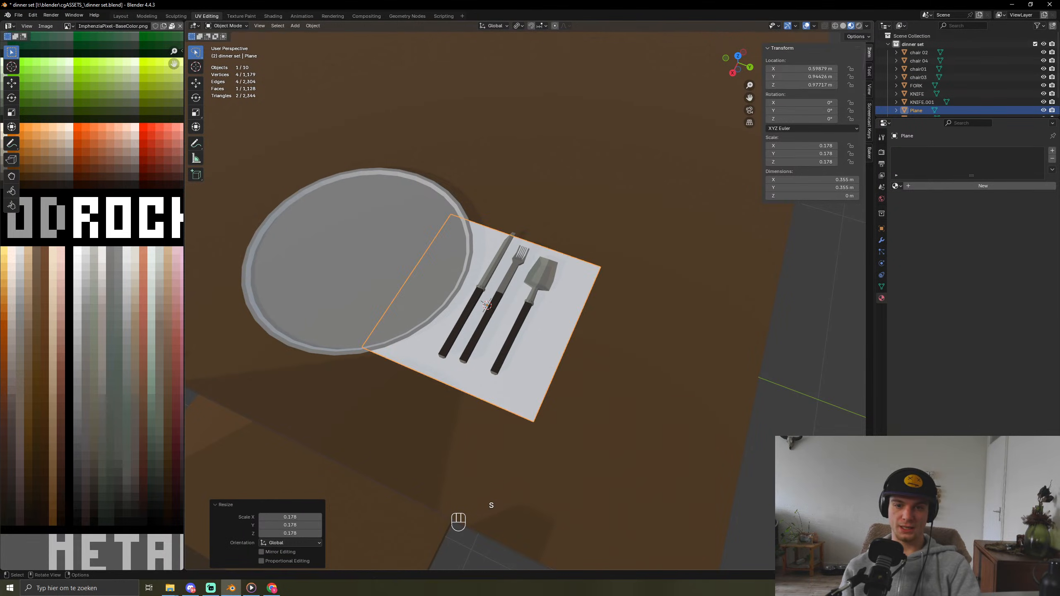
Step: Scale the new plane by 0.577 along Y and move it about 0.0458 m along Y beneath the cutlery
{"action": "key", "text": "s"}
{"action": "key", "text": "x"}
{"action": "key", "text": "y"}
{"action": "left_click", "coordinate": [468, 344]}
{"action": "key", "text": "g"}
{"action": "key", "text": "x"}
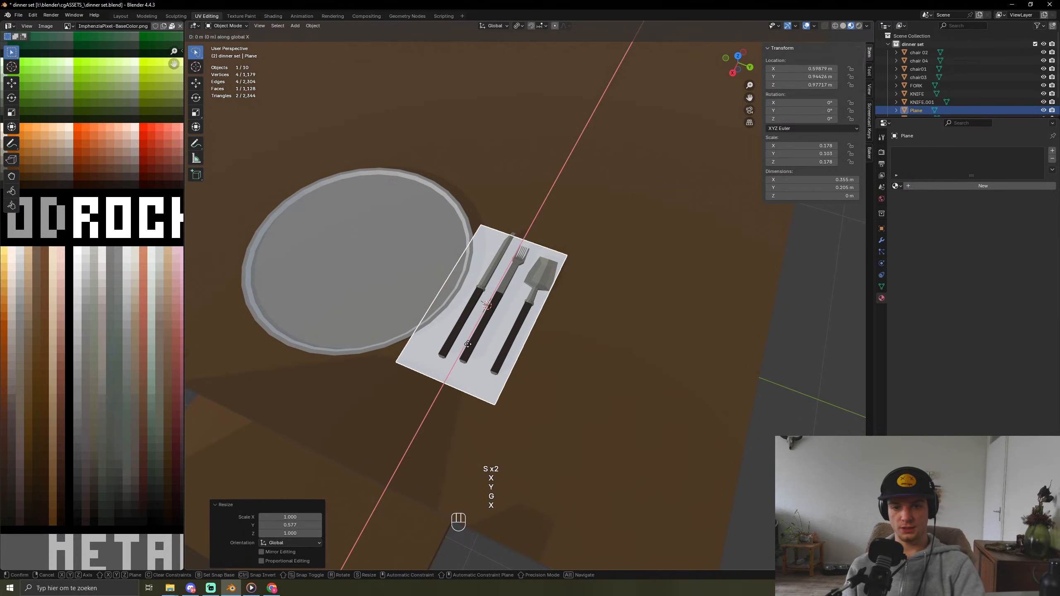
{"action": "key", "text": "y"}
{"action": "left_click", "coordinate": [487, 357]}
Step: Extrude the plane upward about 0.004 m to give the napkin under the cutlery some thickness
{"action": "middle_click_drag", "start_coordinate": [487, 356], "coordinate": [567, 366]}
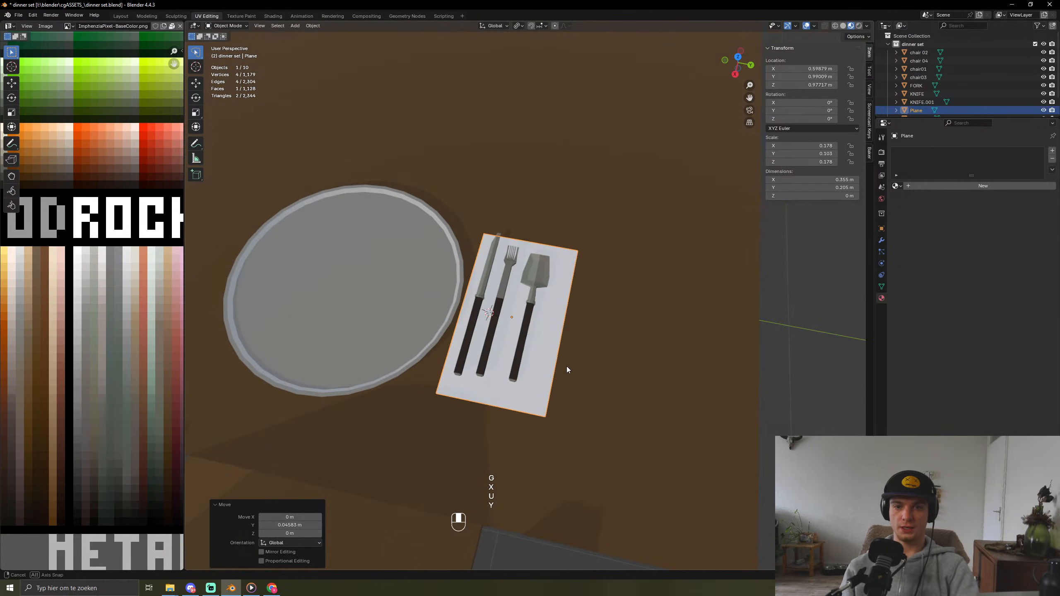
{"action": "scroll", "coordinate": [525, 311], "scroll_direction": "down", "scroll_amount": 3}
{"action": "middle_click_drag", "start_coordinate": [525, 312], "coordinate": [522, 312]}
{"action": "key", "text": "Tab"}
{"action": "key", "text": "e"}
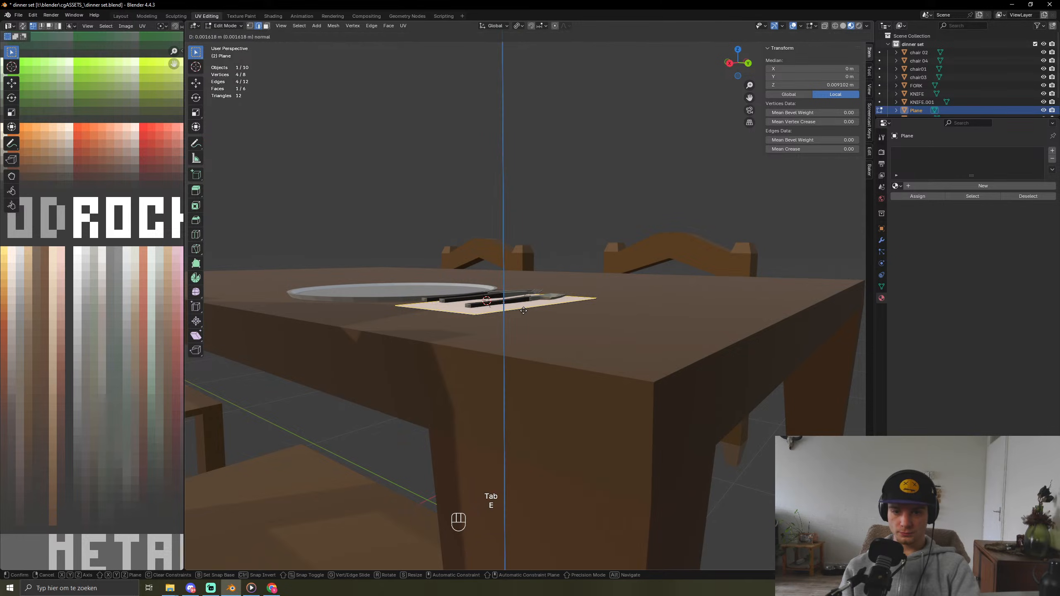
{"action": "left_click", "coordinate": [524, 309]}
{"action": "scroll", "coordinate": [535, 322], "scroll_direction": "up", "scroll_amount": 1}
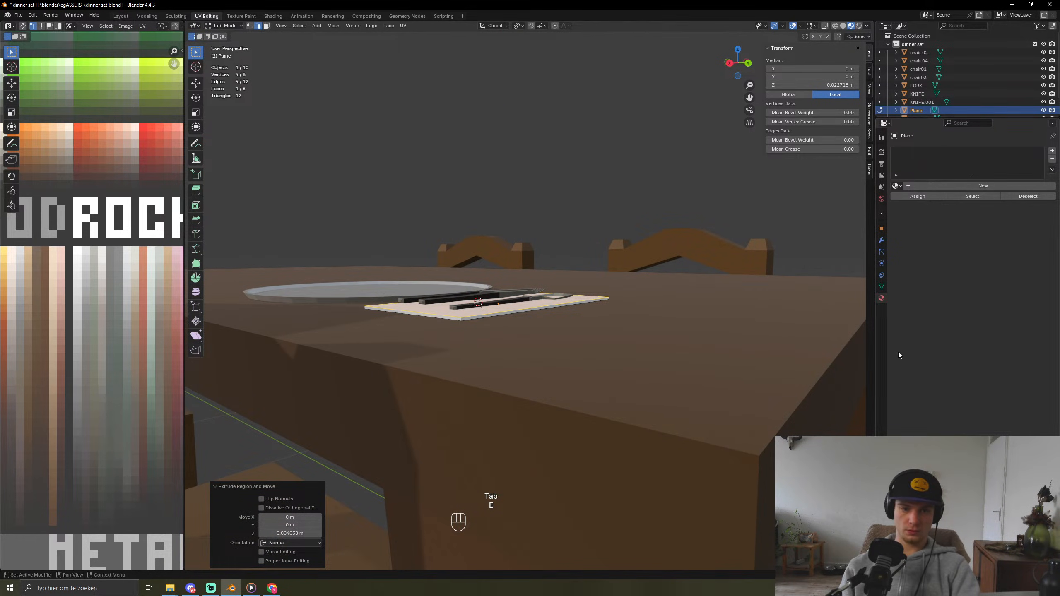
Step: Collapse all of the napkin's UVs to a single point with scale 0 and place it on a palette colour
{"action": "key", "text": "a"}
{"action": "key", "text": "a"}
{"action": "key", "text": "s"}
{"action": "key", "text": "KP_0"}
{"action": "key", "text": "KP_Enter"}
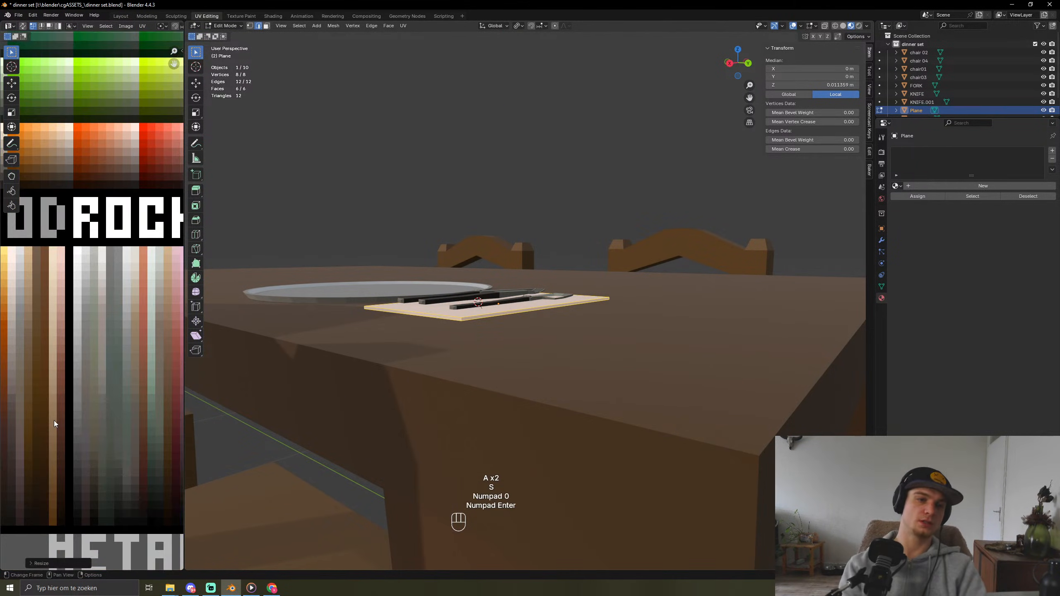
{"action": "key", "text": "g"}
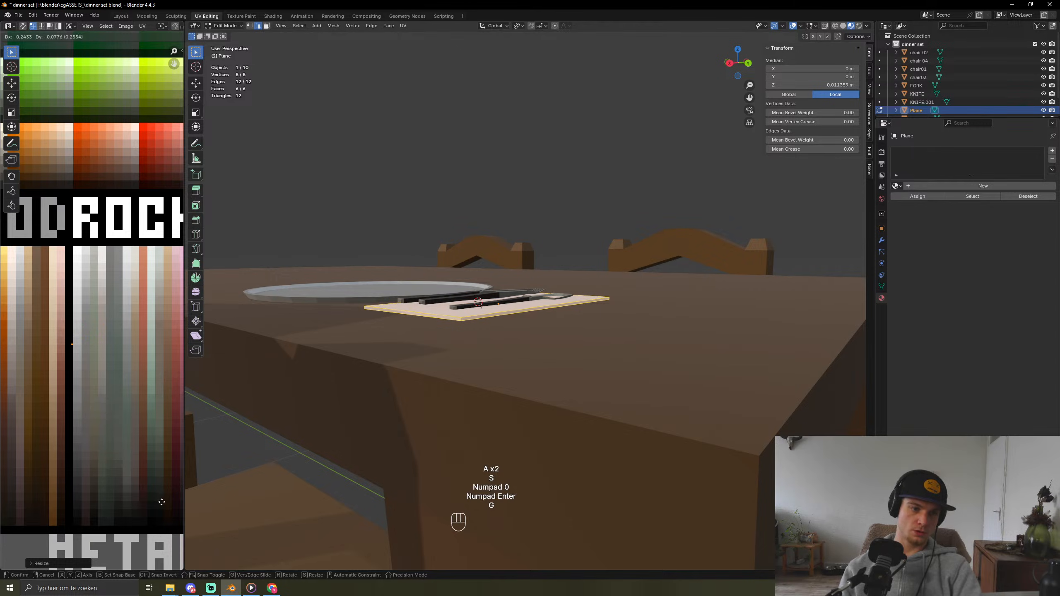
{"action": "left_click", "coordinate": [170, 519]}
{"action": "key", "text": "Tab"}
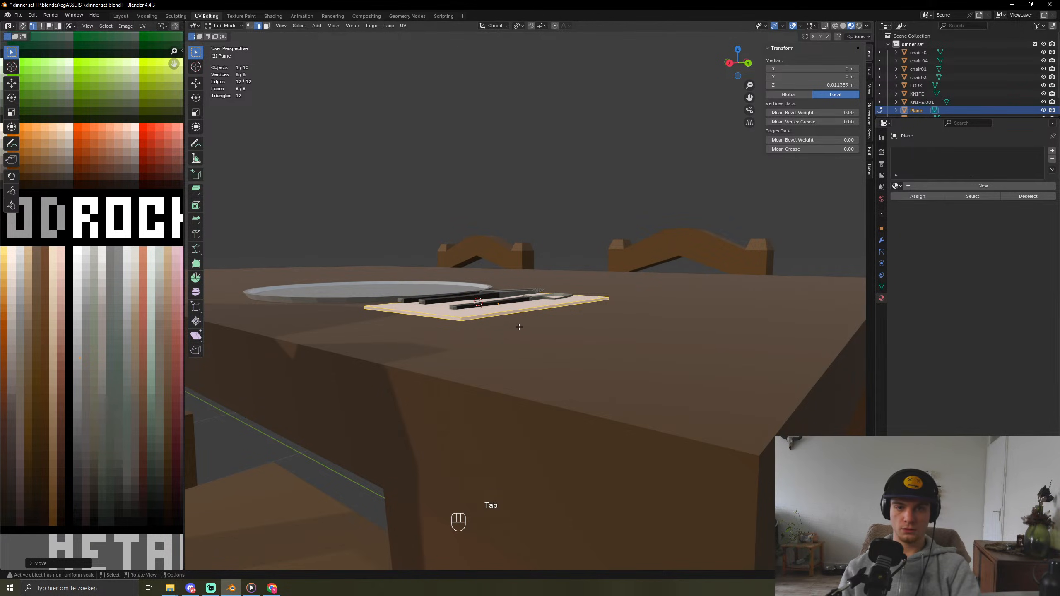
{"action": "key", "text": "Tab"}
Step: Raise the spoon along Z to about 0.9858 m so it sits on the napkin, and deselect it
{"action": "middle_click_drag", "start_coordinate": [516, 334], "coordinate": [561, 392]}
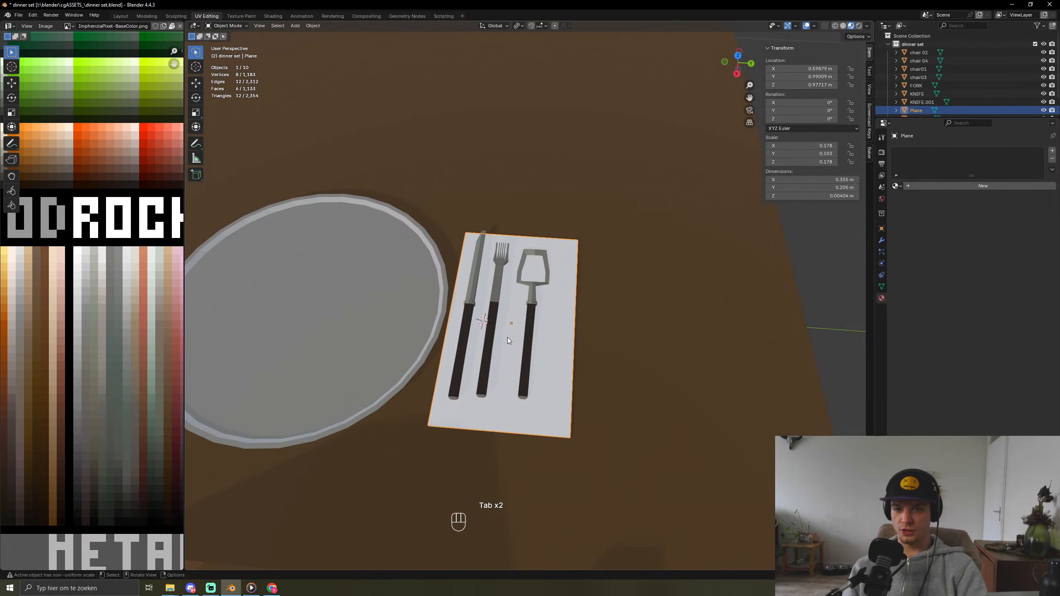
{"action": "left_click", "coordinate": [527, 336]}
{"action": "key", "text": "g"}
{"action": "key", "text": "z"}
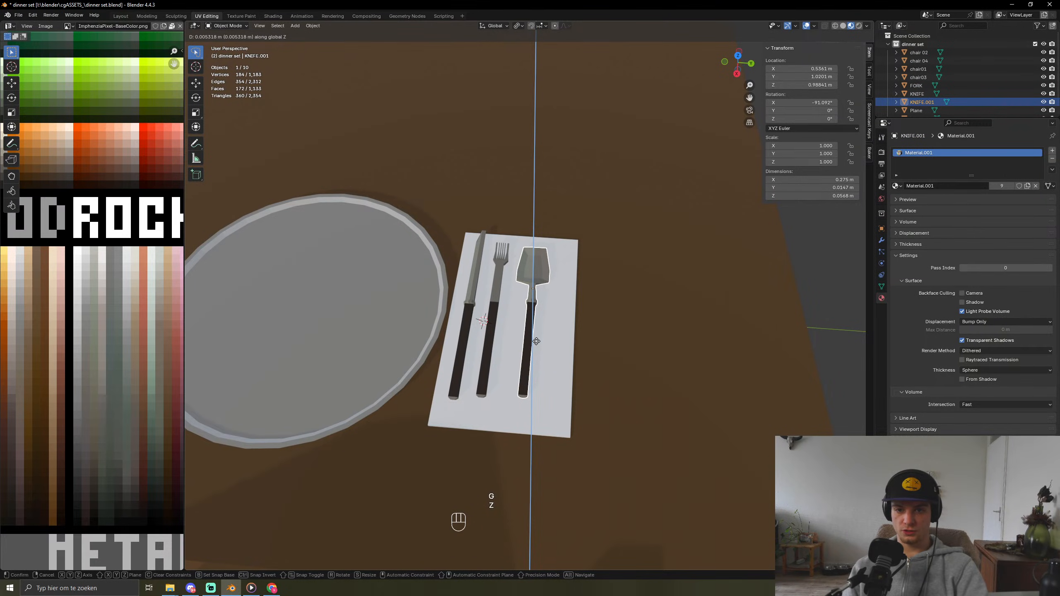
{"action": "left_click", "coordinate": [536, 341]}
{"action": "mouse_move", "coordinate": [535, 340]}
{"action": "middle_mouse_down"}
{"action": "mouse_move", "coordinate": [484, 350]}
{"action": "mouse_move", "coordinate": [461, 321]}
{"action": "mouse_move", "coordinate": [459, 358]}
{"action": "mouse_move", "coordinate": [510, 397]}
{"action": "mouse_move", "coordinate": [538, 336]}
{"action": "middle_mouse_up"}
{"action": "key", "text": "alt+a"}
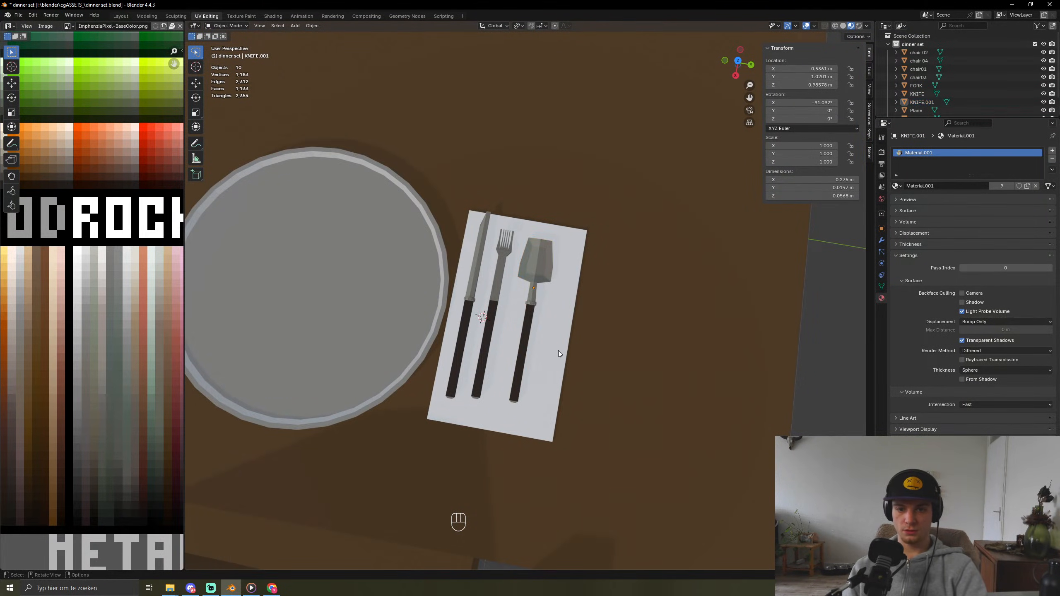
Step: Move the napkin about -0.0045 m along Y toward the plate
{"action": "key", "text": "g"}
{"action": "key", "text": "x"}
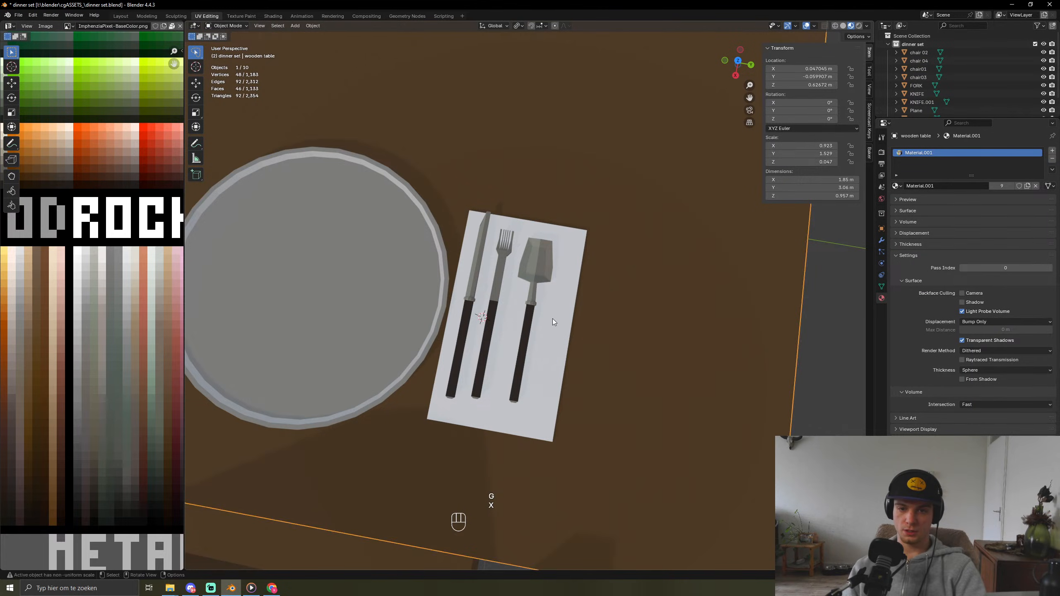
{"action": "left_click", "coordinate": [547, 319]}
{"action": "key", "text": "g"}
{"action": "key", "text": "x"}
{"action": "key", "text": "y"}
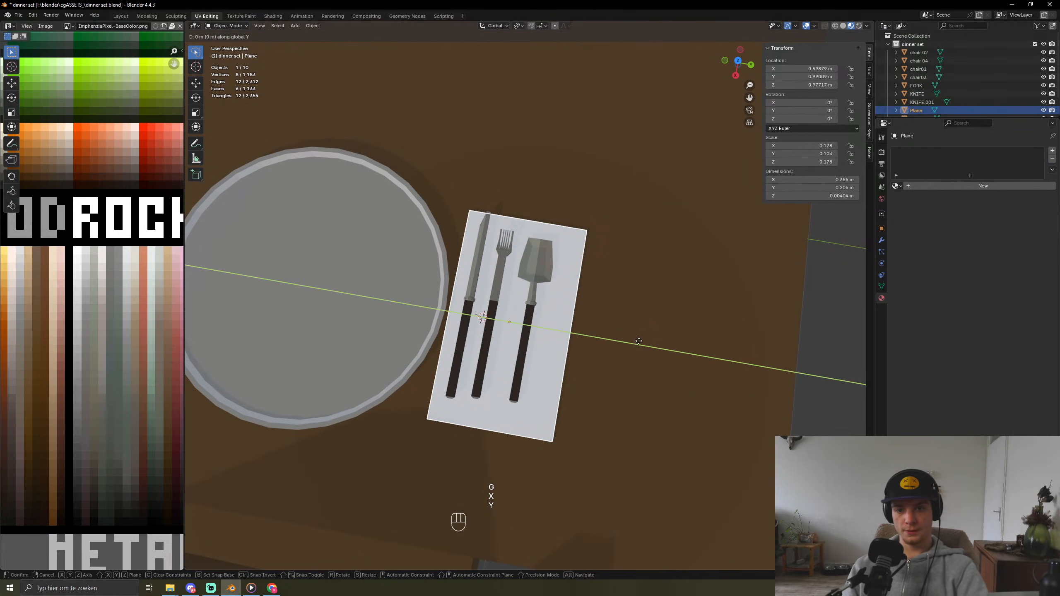
{"action": "left_click", "coordinate": [637, 343]}
Step: Move the plate about -0.0137 m along Y, away from the napkin
{"action": "left_click", "coordinate": [380, 289]}
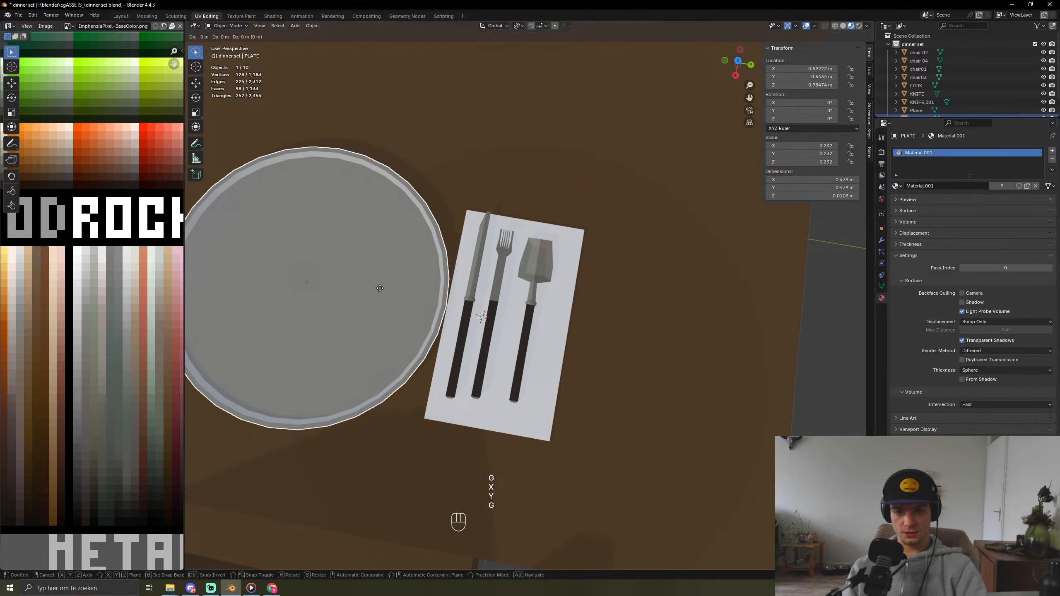
{"action": "key", "text": "g"}
{"action": "key", "text": "y"}
{"action": "left_click", "coordinate": [643, 338]}
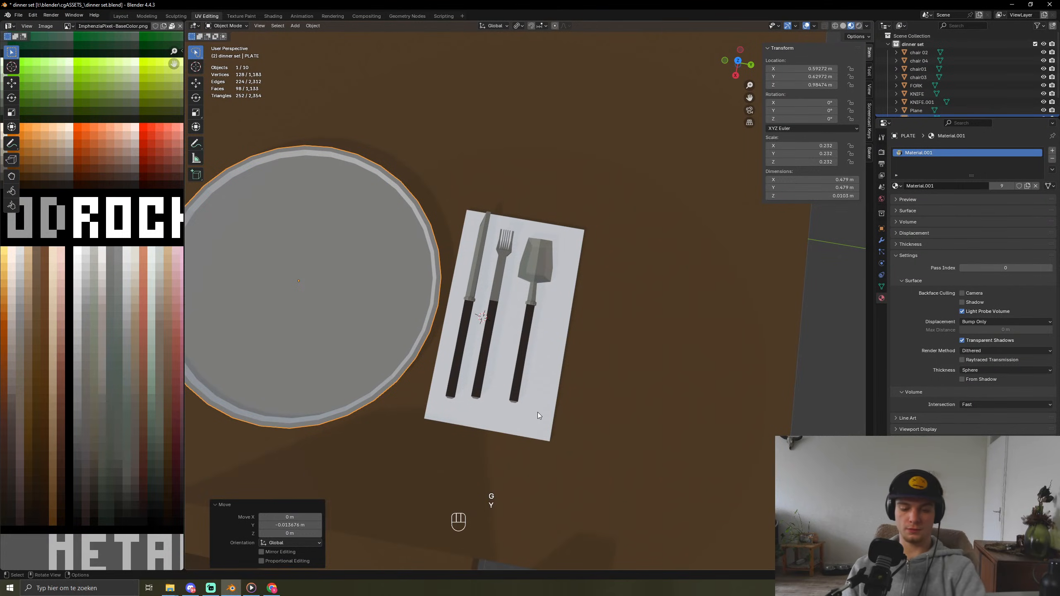
Step: Move the napkin about -0.0104 m along Y, closer to the plate, and deselect it
{"action": "key", "text": "KP_7"}
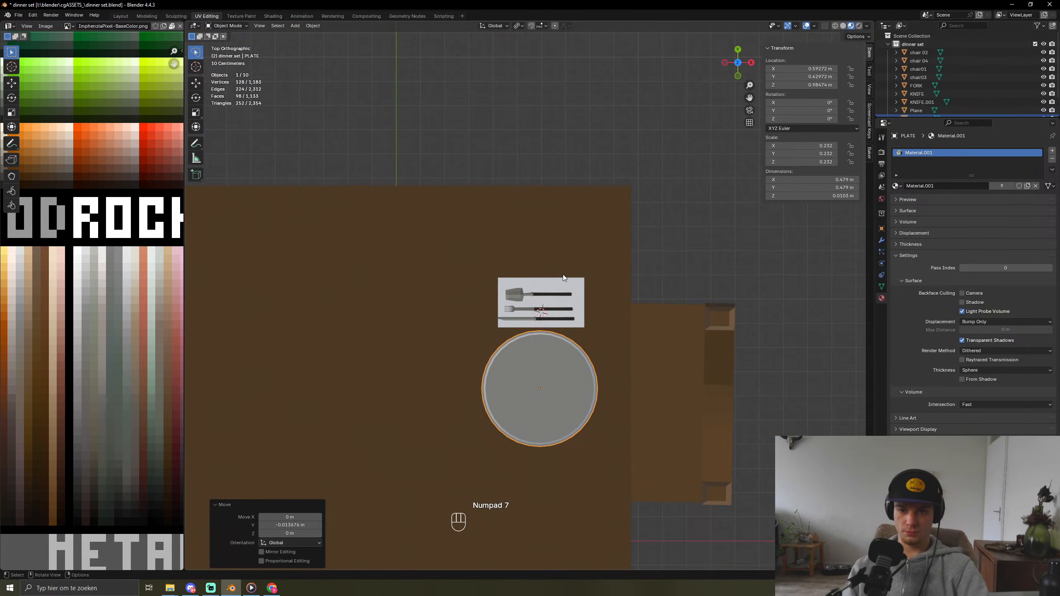
{"action": "left_click", "coordinate": [563, 282]}
{"action": "middle_click_drag", "start_coordinate": [563, 283], "coordinate": [511, 284]}
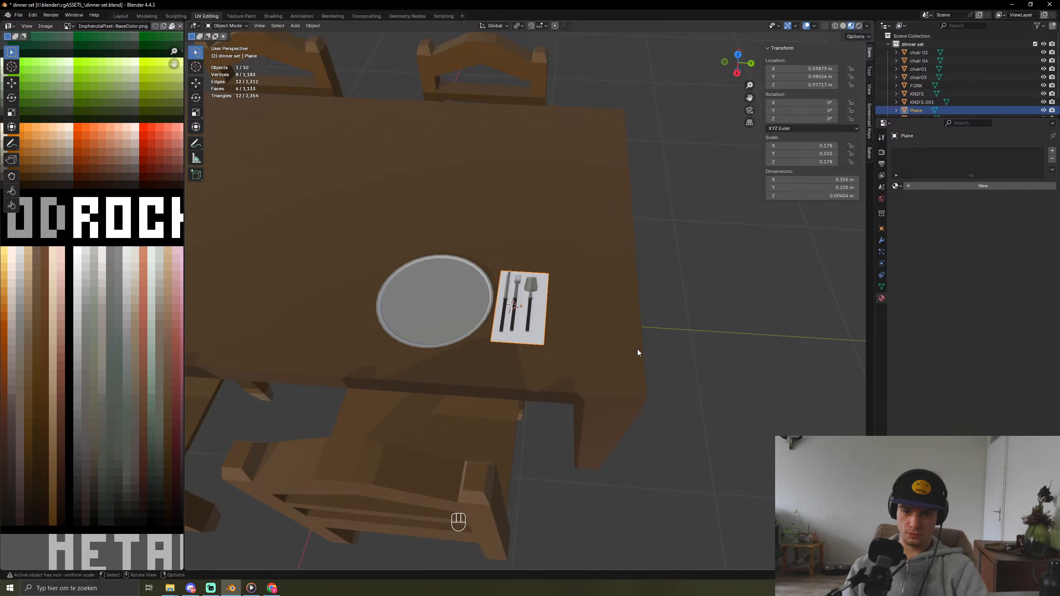
{"action": "key", "text": "g"}
{"action": "key", "text": "x"}
{"action": "key", "text": "y"}
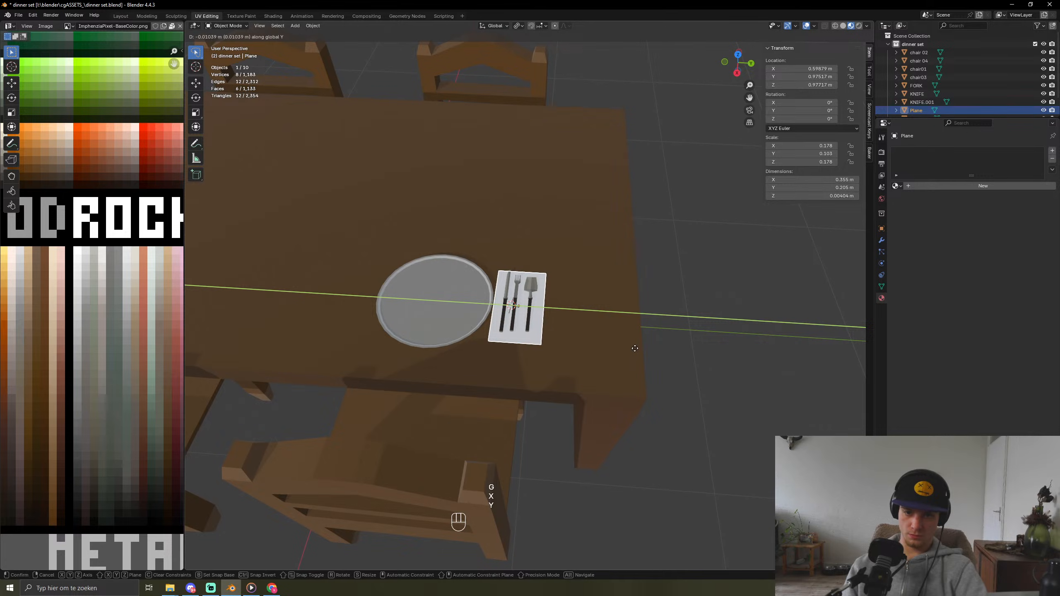
{"action": "left_click", "coordinate": [635, 349]}
{"action": "left_click", "coordinate": [766, 304]}
{"action": "key", "text": "Tab"}
{"action": "key", "text": "Tab"}
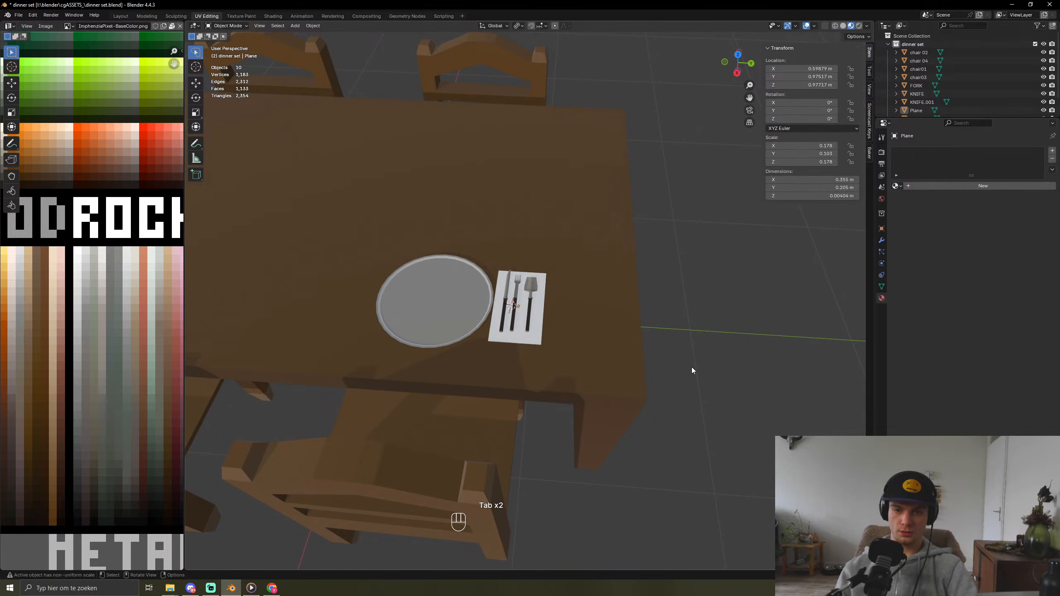
Step: Raise the spoon along Z to about 0.989 m so its head clears the napkin
{"action": "middle_click_drag", "start_coordinate": [578, 406], "coordinate": [450, 417]}
{"action": "scroll", "coordinate": [449, 417], "scroll_direction": "up", "scroll_amount": 6}
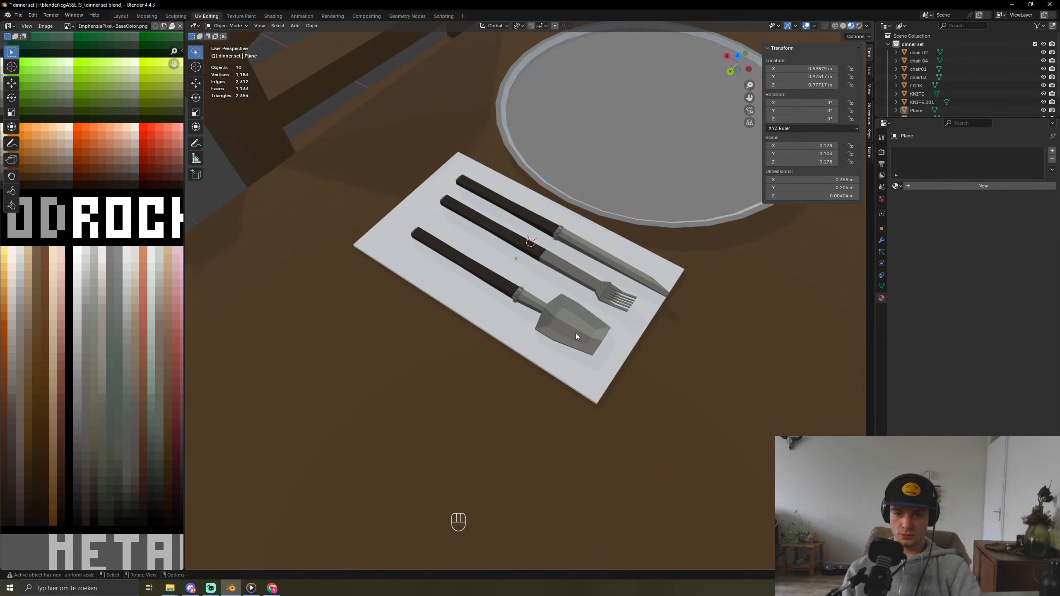
{"action": "left_click", "coordinate": [576, 334]}
{"action": "middle_click_drag", "start_coordinate": [595, 323], "coordinate": [625, 308]}
{"action": "key", "text": "g"}
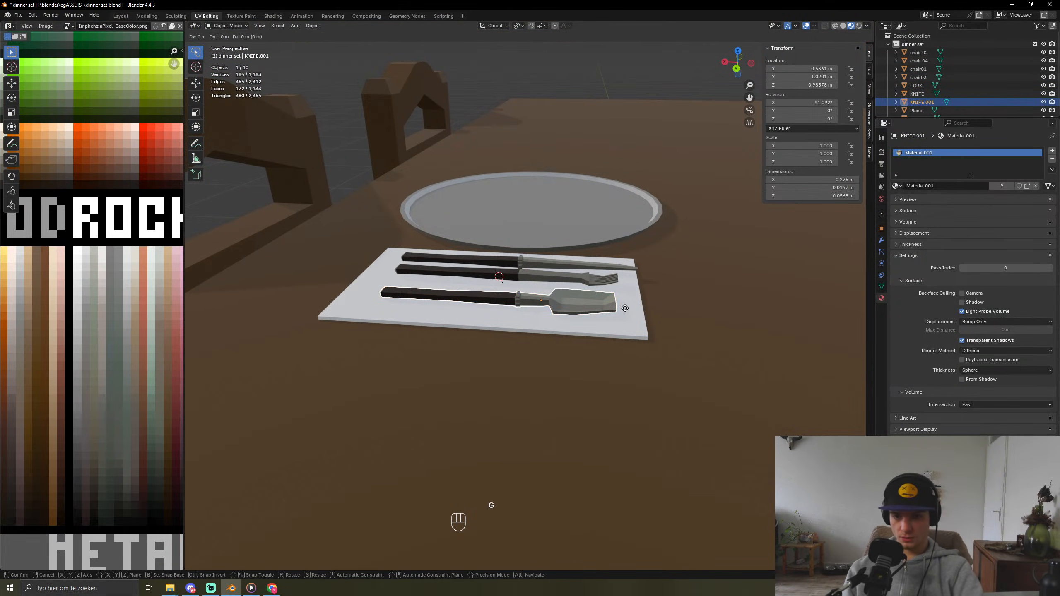
{"action": "key", "text": "z"}
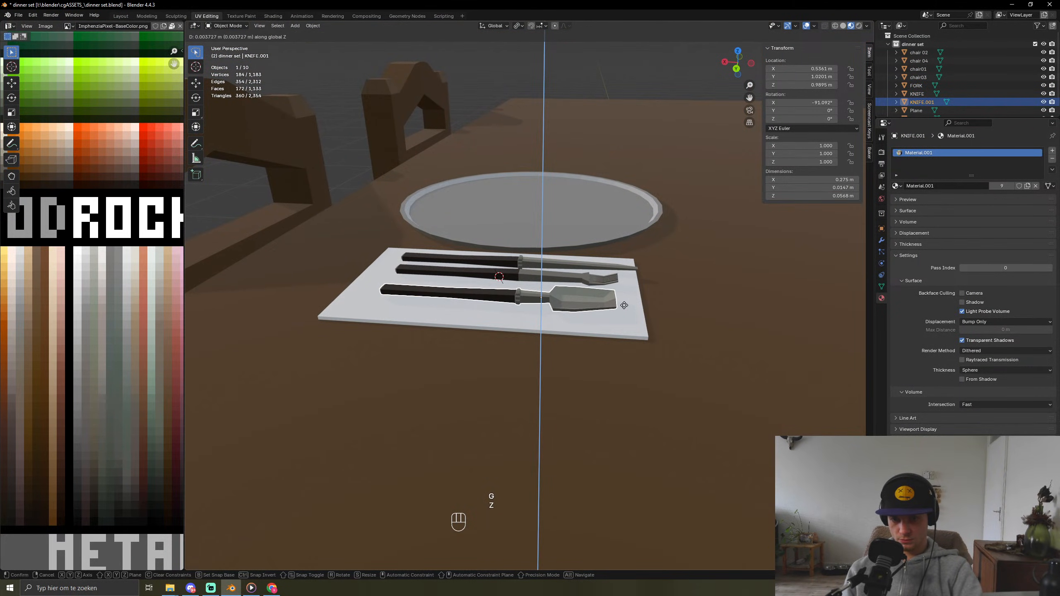
{"action": "left_click", "coordinate": [627, 308]}
Step: Raise the fork slightly along Z and the knife to a Z location of about 0.99 m above the napkin
{"action": "left_click", "coordinate": [512, 280]}
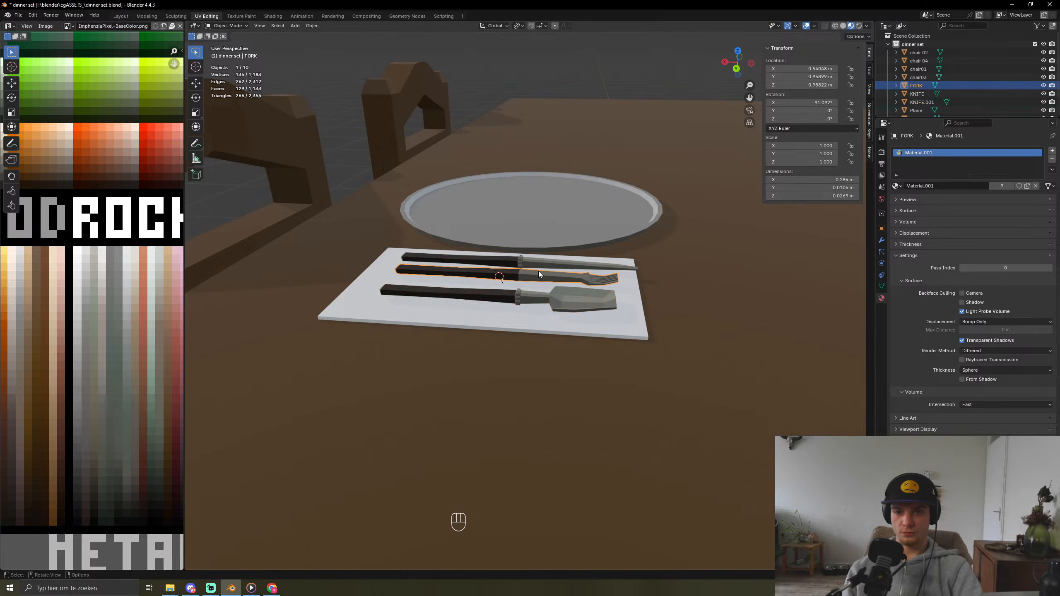
{"action": "key", "text": "g"}
{"action": "key", "text": "z"}
{"action": "left_click", "coordinate": [531, 268]}
{"action": "left_click", "coordinate": [531, 264]}
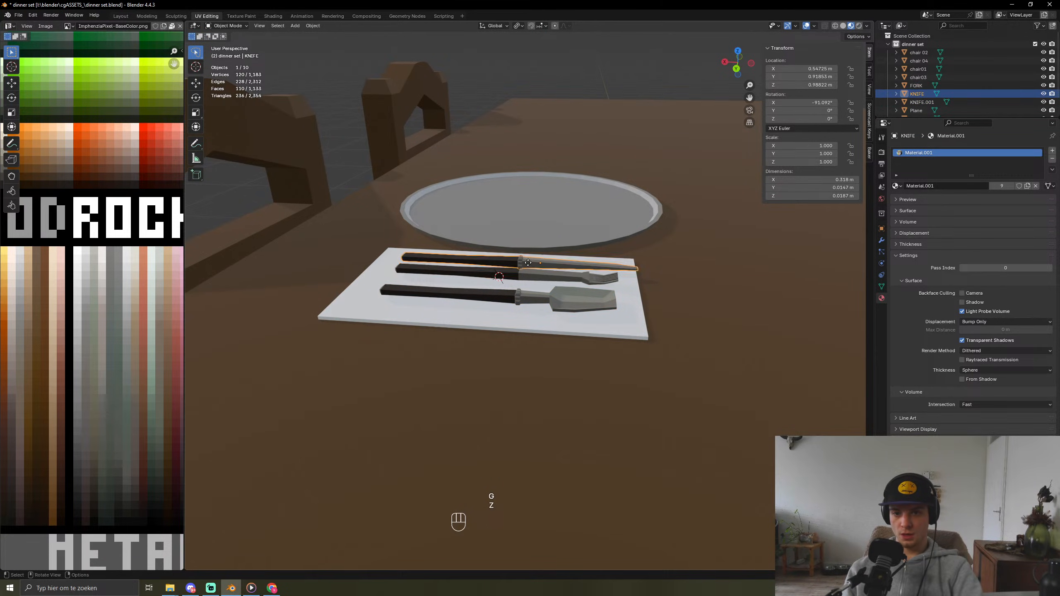
{"action": "key", "text": "g"}
{"action": "key", "text": "z"}
{"action": "left_click", "coordinate": [490, 316]}
{"action": "key", "text": "Tab"}
{"action": "key", "text": "Tab"}
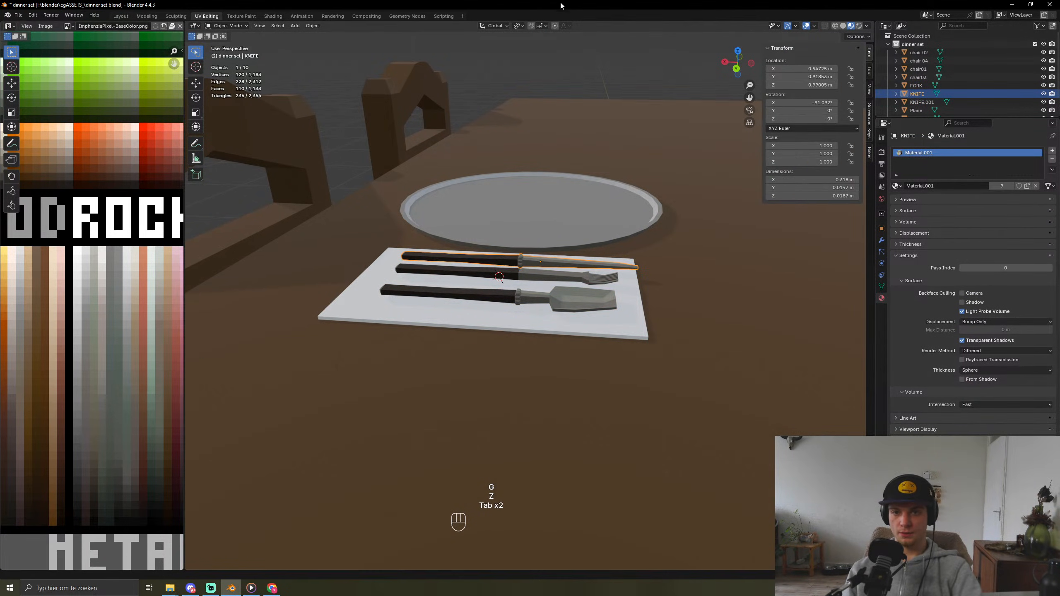
{"action": "left_click", "coordinate": [618, 41]}
Step: Rename the KNIFE.001 object to SPOON
{"action": "scroll", "coordinate": [252, 294], "scroll_direction": "down", "scroll_amount": 6}
{"action": "middle_click_drag", "start_coordinate": [390, 324], "coordinate": [802, 289]}
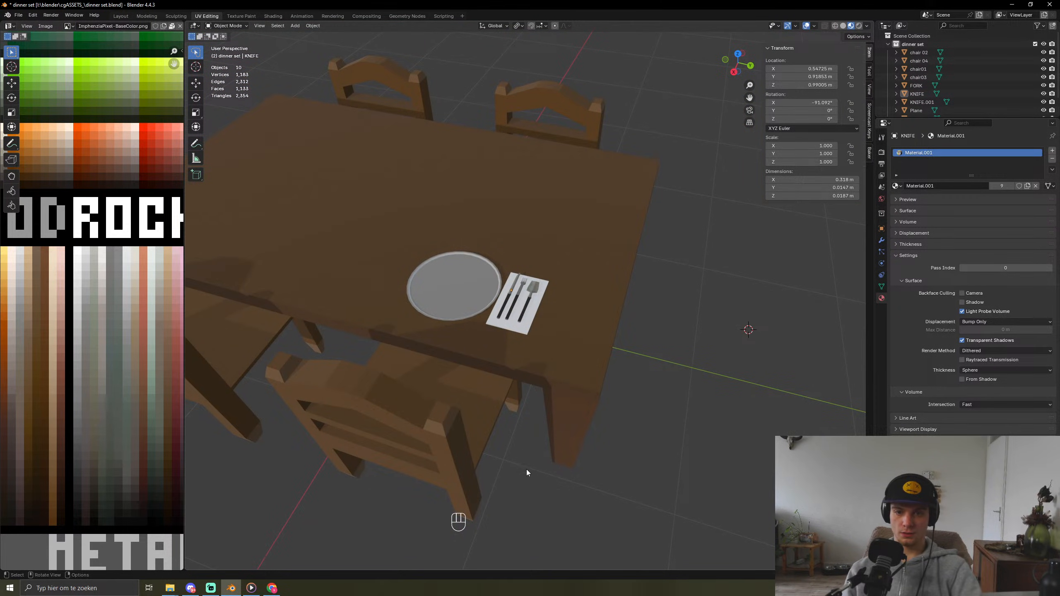
{"action": "middle_click_drag", "start_coordinate": [527, 469], "coordinate": [503, 458]}
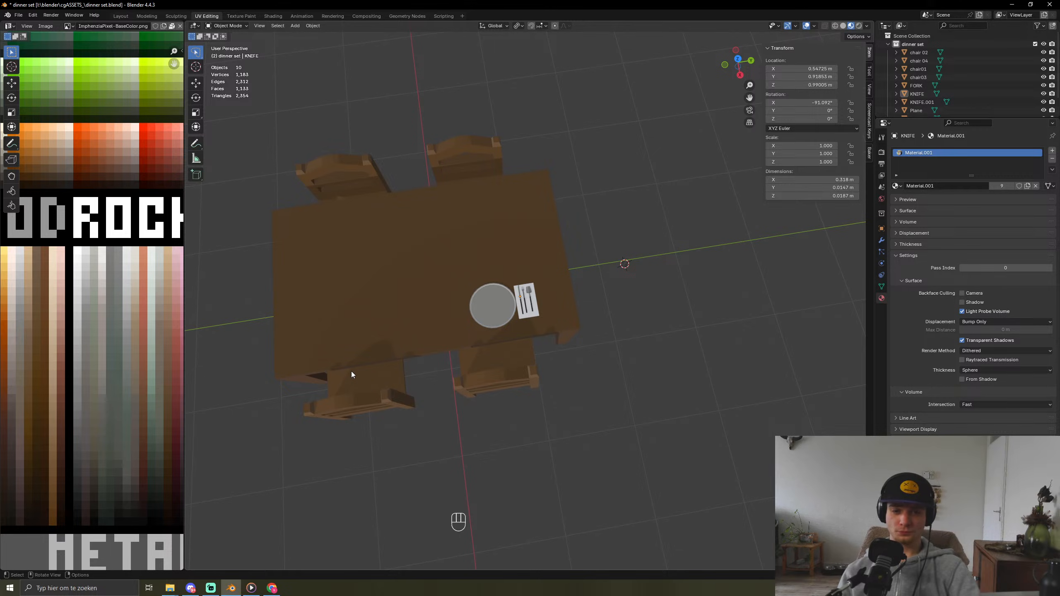
{"action": "scroll", "coordinate": [471, 299], "scroll_direction": "up", "scroll_amount": 10}
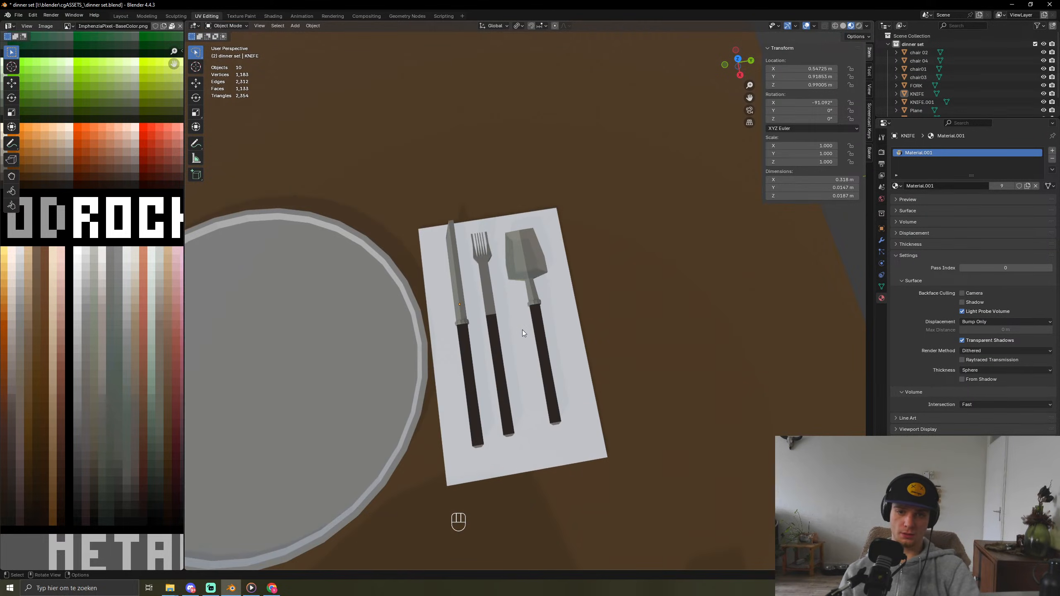
{"action": "middle_click_drag", "start_coordinate": [454, 346], "coordinate": [833, 215], "text": "shift"}
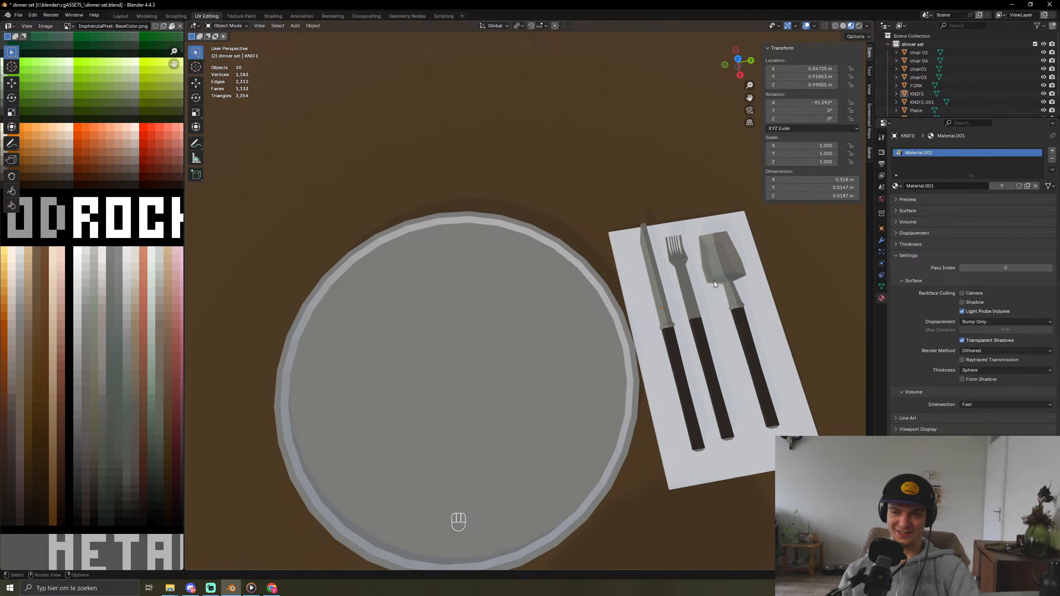
{"action": "left_click", "coordinate": [735, 262]}
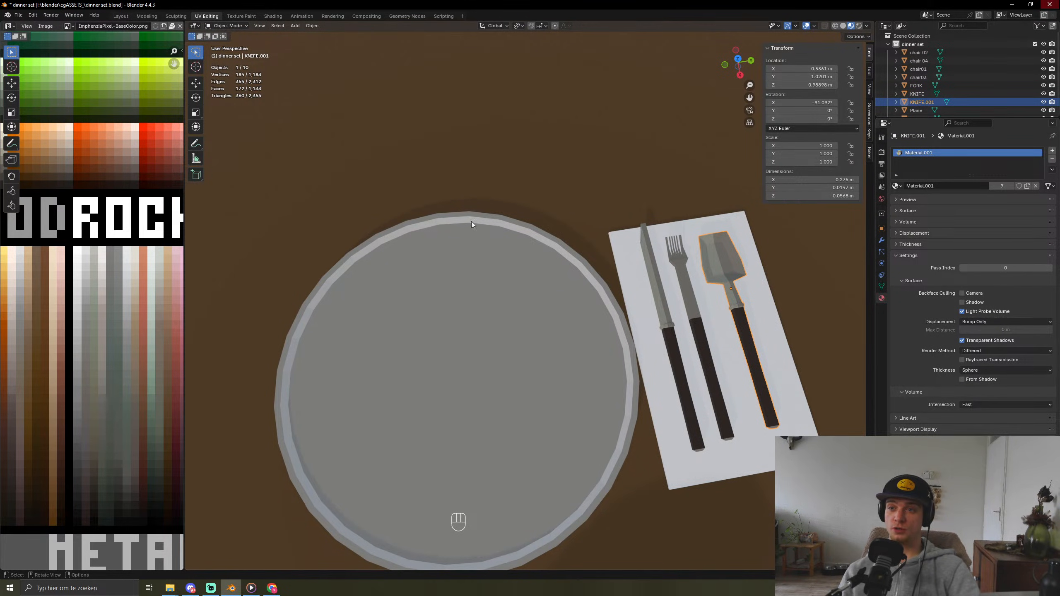
{"action": "key", "text": "F2"}
{"action": "type", "text": "SPOON"}
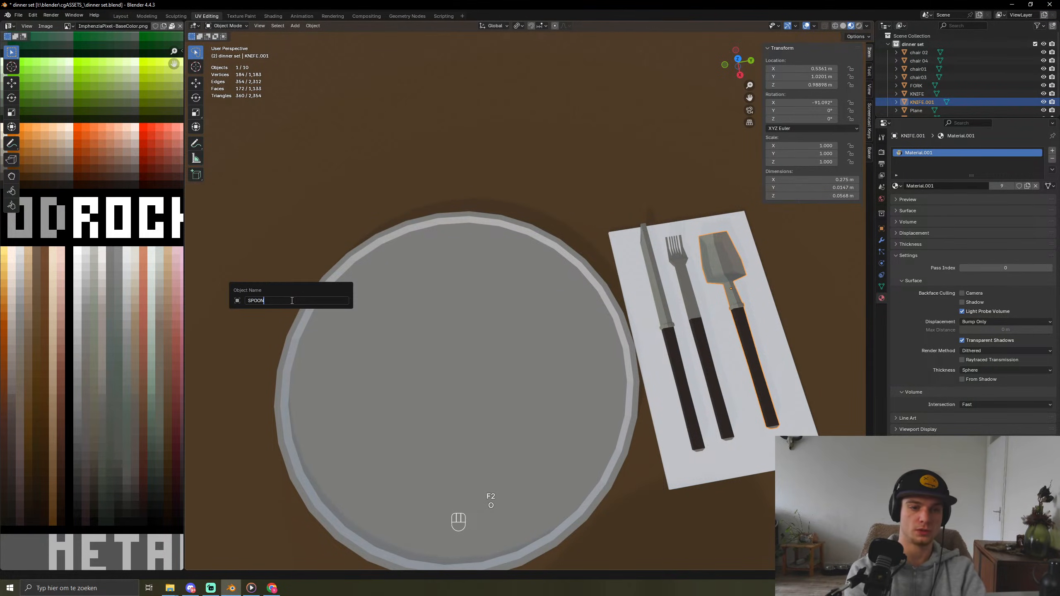
{"action": "key", "text": "Return"}
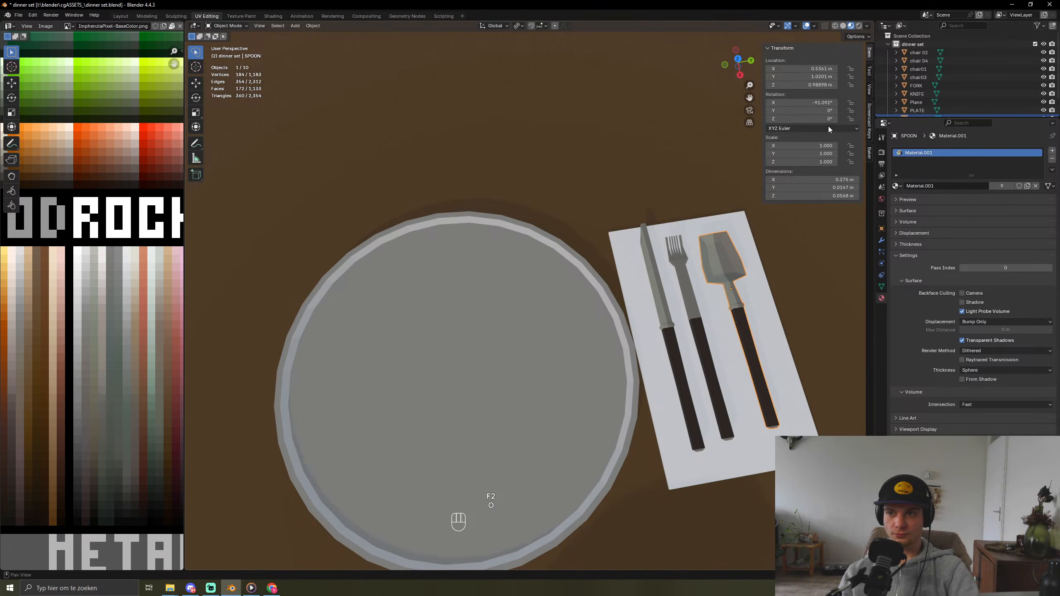
Step: Duplicate the plate and offset the copy about -0.489 m along Y
{"action": "scroll", "coordinate": [544, 252], "scroll_direction": "down", "scroll_amount": 6}
{"action": "middle_click_drag", "start_coordinate": [571, 352], "coordinate": [526, 309]}
{"action": "left_click", "coordinate": [526, 309]}
{"action": "middle_click_drag", "start_coordinate": [270, 370], "coordinate": [562, 341]}
{"action": "key", "text": "shift+d"}
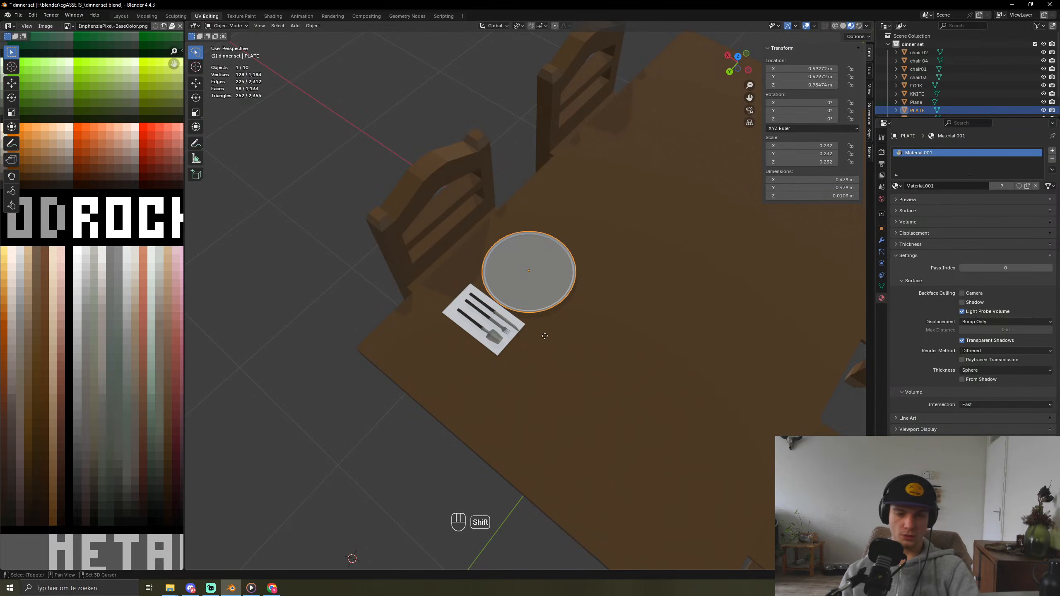
{"action": "key", "text": "x"}
{"action": "key", "text": "y"}
{"action": "left_click", "coordinate": [681, 351]}
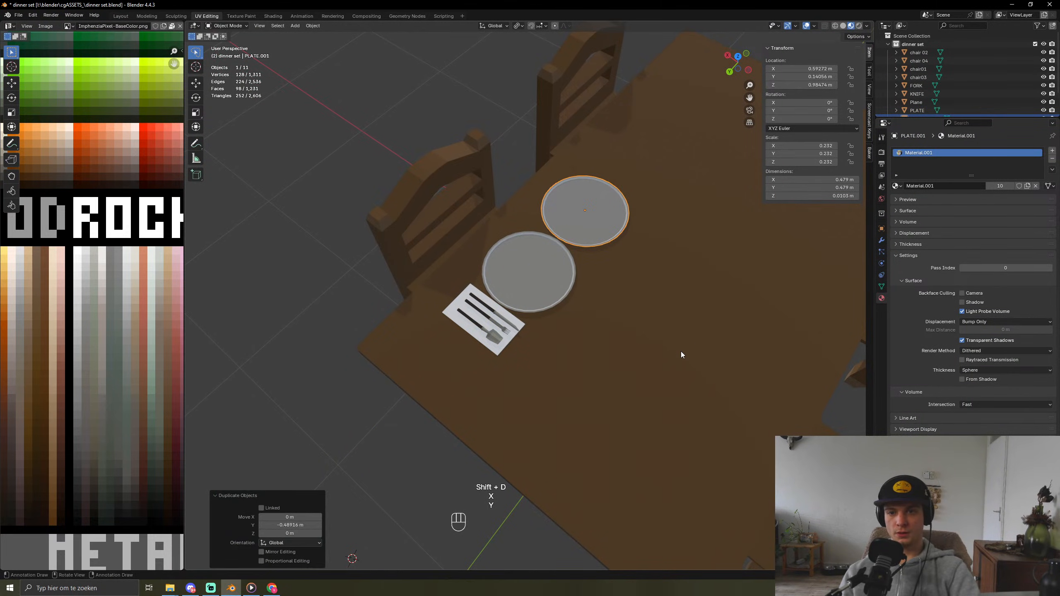
Step: Move the duplicated plate about -0.412 m along X and scale it down by a factor of about 0.146
{"action": "key", "text": "g"}
{"action": "key", "text": "x"}
{"action": "left_click", "coordinate": [712, 409]}
{"action": "key", "text": "s"}
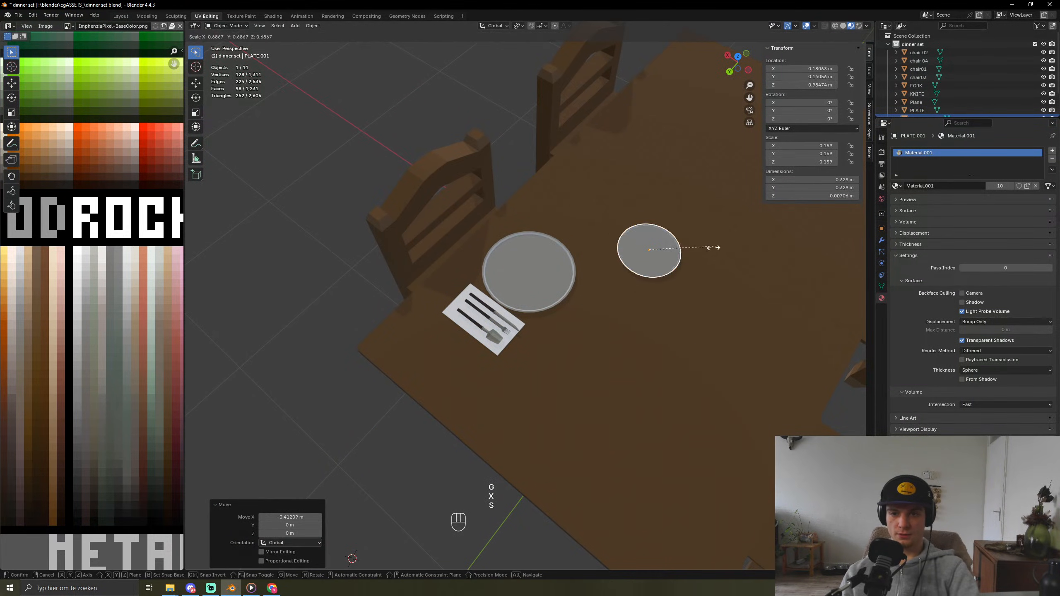
{"action": "left_click", "coordinate": [653, 262]}
Step: Position the small disc beside the plate at a location of about X 0.294 m and Y 0.524 m
{"action": "key", "text": "g"}
{"action": "key", "text": "y"}
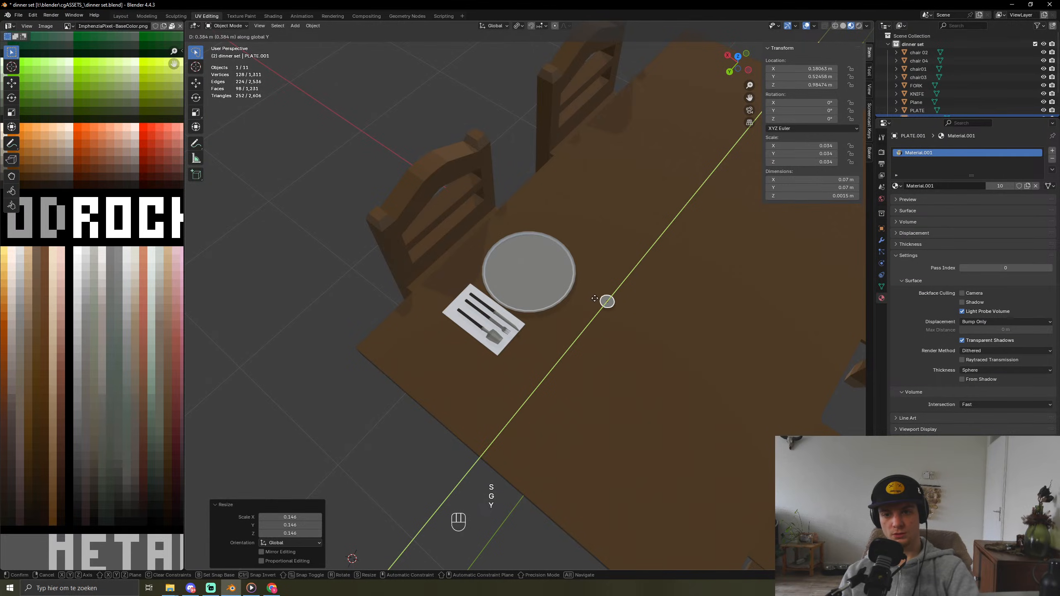
{"action": "left_click", "coordinate": [608, 297]}
{"action": "scroll", "coordinate": [734, 334], "scroll_direction": "up", "scroll_amount": 5}
{"action": "middle_click_drag", "start_coordinate": [734, 333], "coordinate": [432, 236], "text": "shift"}
{"action": "key", "text": "KP_7"}
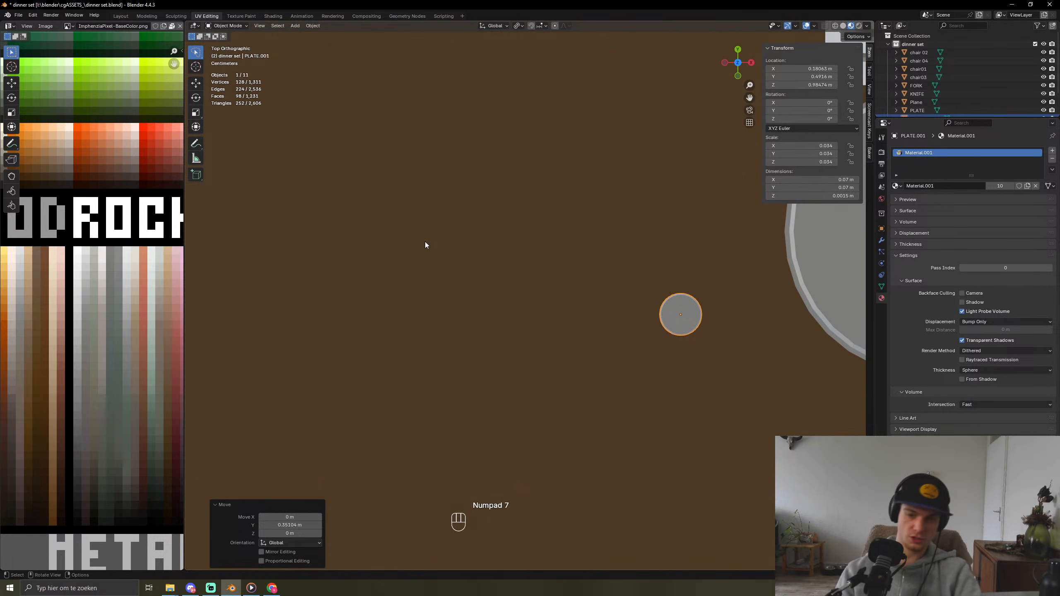
{"action": "key", "text": "g"}
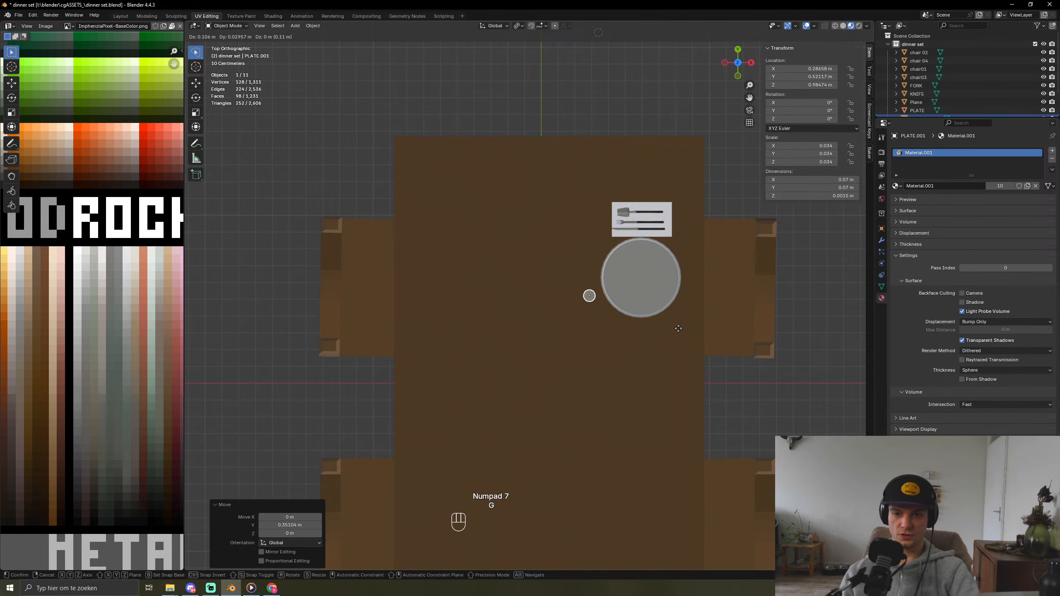
{"action": "left_click", "coordinate": [681, 332]}
Step: Extrude the small disc's rim face loop upward by about 0.106 m to form the wall of a cup
{"action": "key", "text": "KP_1"}
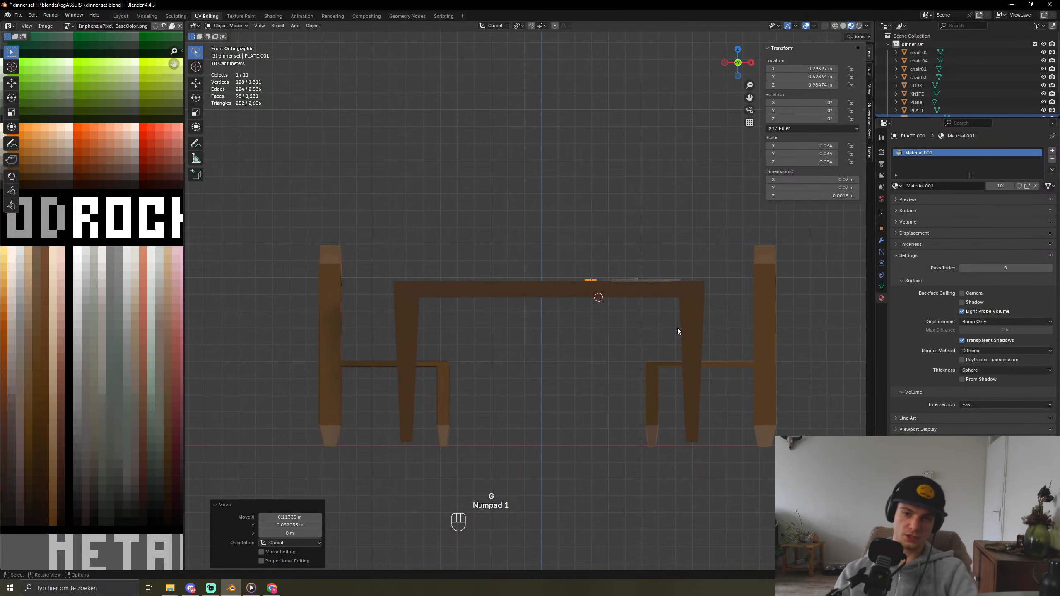
{"action": "key", "text": "Tab"}
{"action": "middle_click_drag", "start_coordinate": [660, 267], "coordinate": [523, 234]}
{"action": "scroll", "coordinate": [315, 226], "scroll_direction": "up", "scroll_amount": 10}
{"action": "middle_click_drag", "start_coordinate": [315, 225], "coordinate": [539, 410], "text": "shift"}
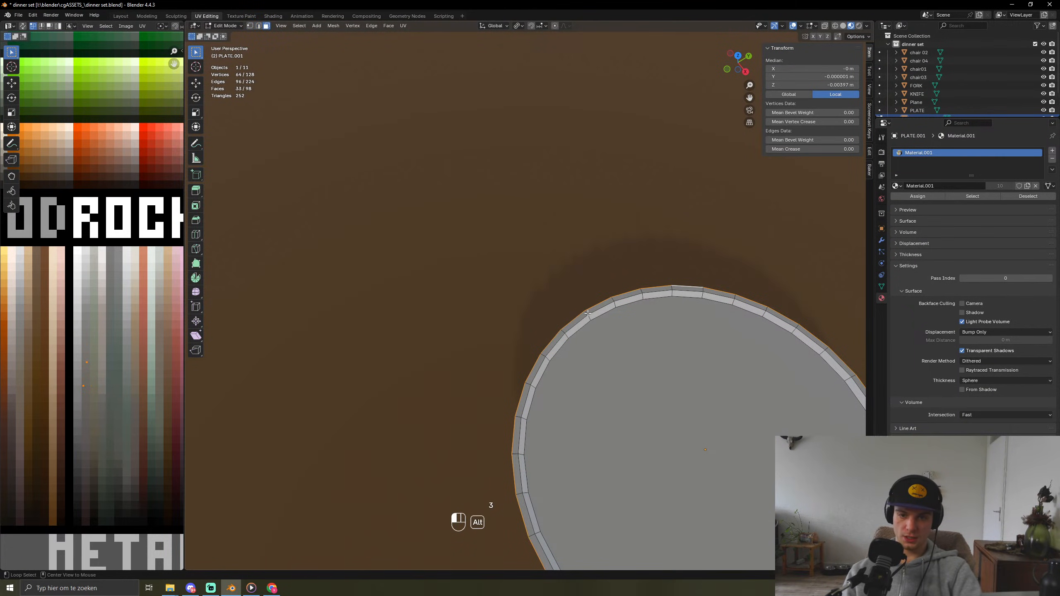
{"action": "left_click", "coordinate": [587, 313], "text": "alt"}
{"action": "scroll", "coordinate": [587, 313], "scroll_direction": "down", "scroll_amount": 4}
{"action": "key", "text": "e"}
{"action": "left_click", "coordinate": [509, 369]}
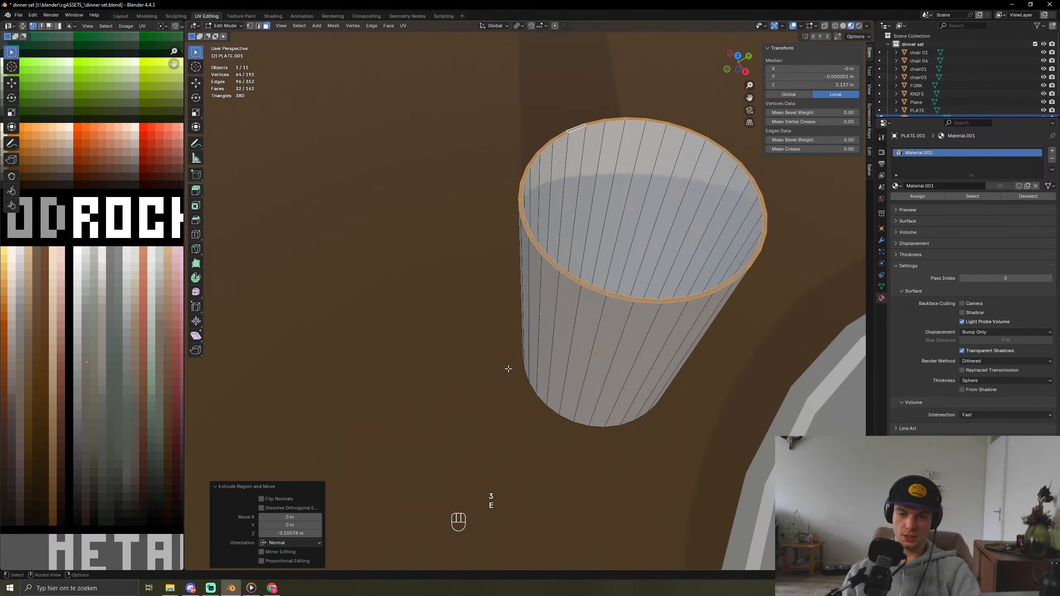
Step: Extrude the cup's top rim loop a second time to add a short lip section
{"action": "middle_click_drag", "start_coordinate": [508, 369], "coordinate": [533, 360]}
{"action": "scroll", "coordinate": [533, 360], "scroll_direction": "down", "scroll_amount": 4}
{"action": "middle_click_drag", "start_coordinate": [734, 199], "coordinate": [537, 277], "text": "shift"}
{"action": "key", "text": "e"}
Step: Try scaling the newly extruded lip of the cup and undo the scaling
{"action": "key", "text": "s"}
{"action": "left_click", "coordinate": [522, 231]}
{"action": "key", "text": "Tab"}
{"action": "key", "text": "Tab"}
{"action": "key", "text": "ctrl+z"}
{"action": "key", "text": "ctrl+z"}
{"action": "key", "text": "ctrl+z"}
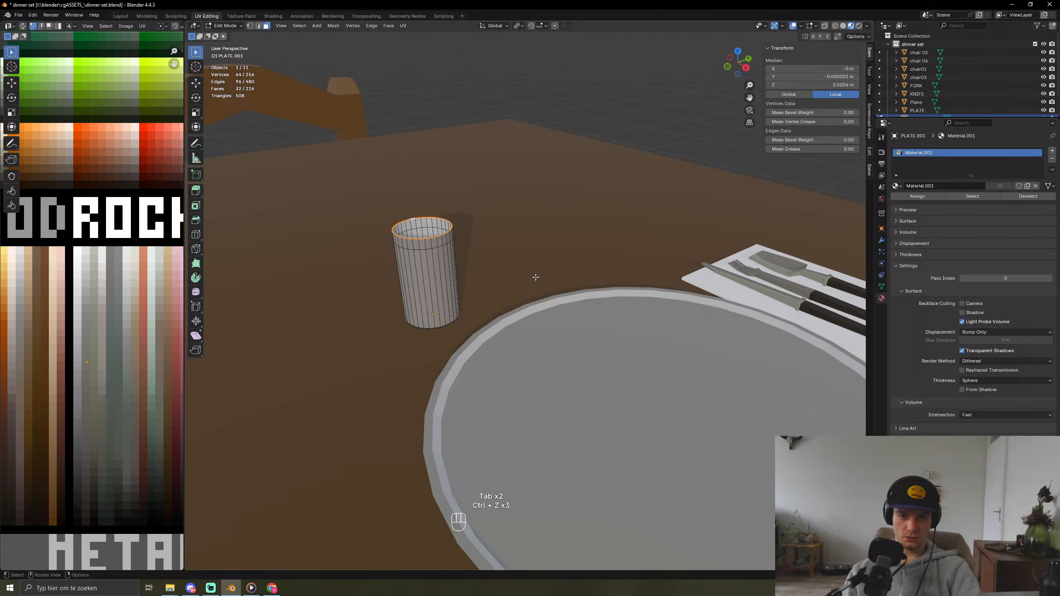
Step: Lower the cup's lip slightly along Z and scale it outward until the cup is about 0.073 m wide
{"action": "key", "text": "g"}
{"action": "key", "text": "z"}
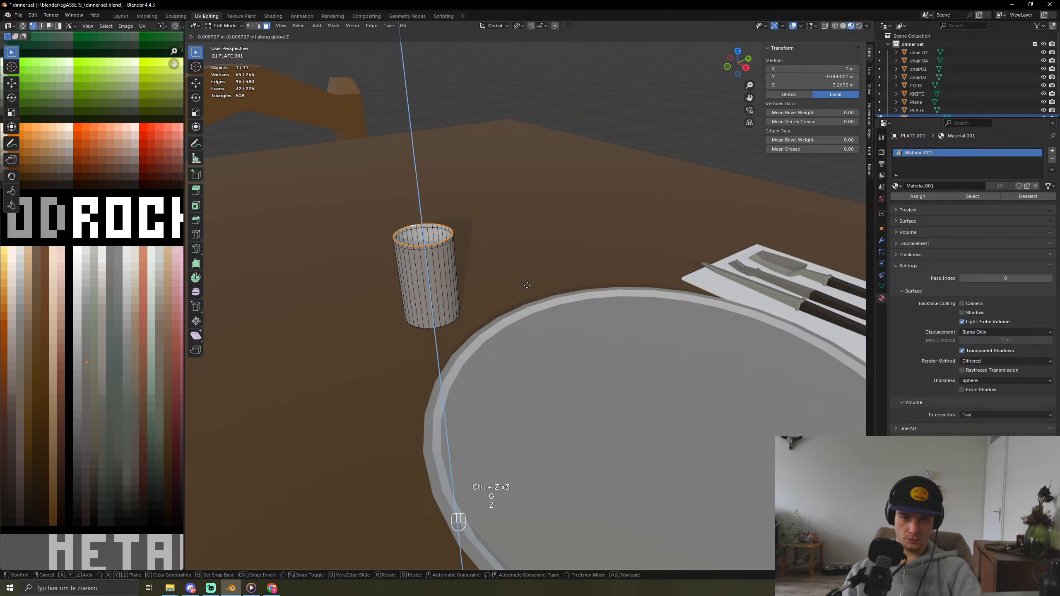
{"action": "left_click", "coordinate": [529, 285]}
{"action": "key", "text": "s"}
{"action": "left_click", "coordinate": [534, 278]}
{"action": "key", "text": "Tab"}
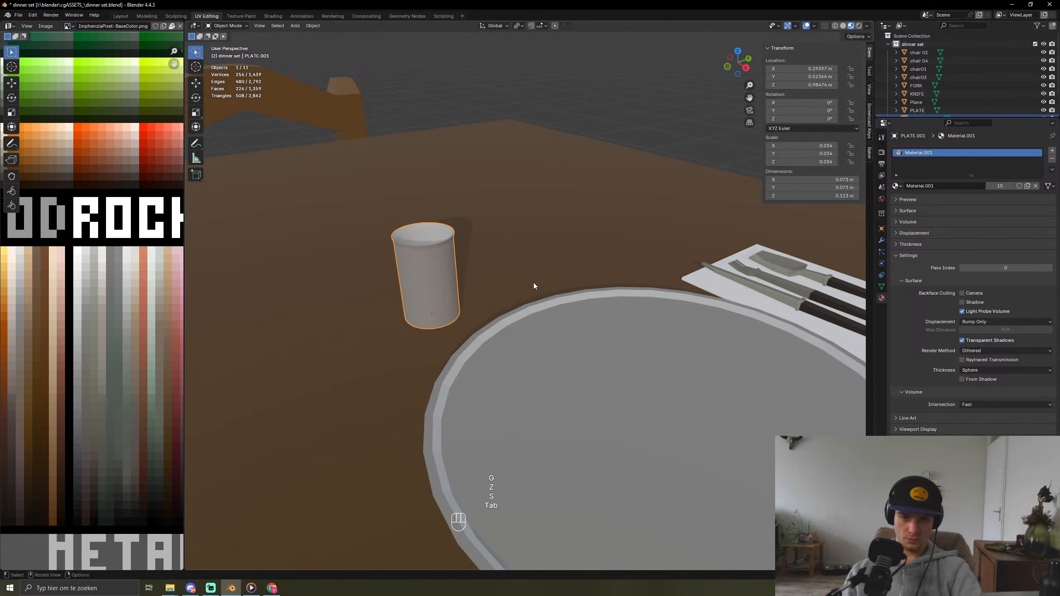
{"action": "middle_click_drag", "start_coordinate": [535, 284], "coordinate": [446, 293]}
{"action": "key", "text": "Tab"}
Step: Try a loop cut slid slightly above the middle of the cup wall and undo it
{"action": "key", "text": "ctrl+r"}
{"action": "left_click", "coordinate": [494, 236]}
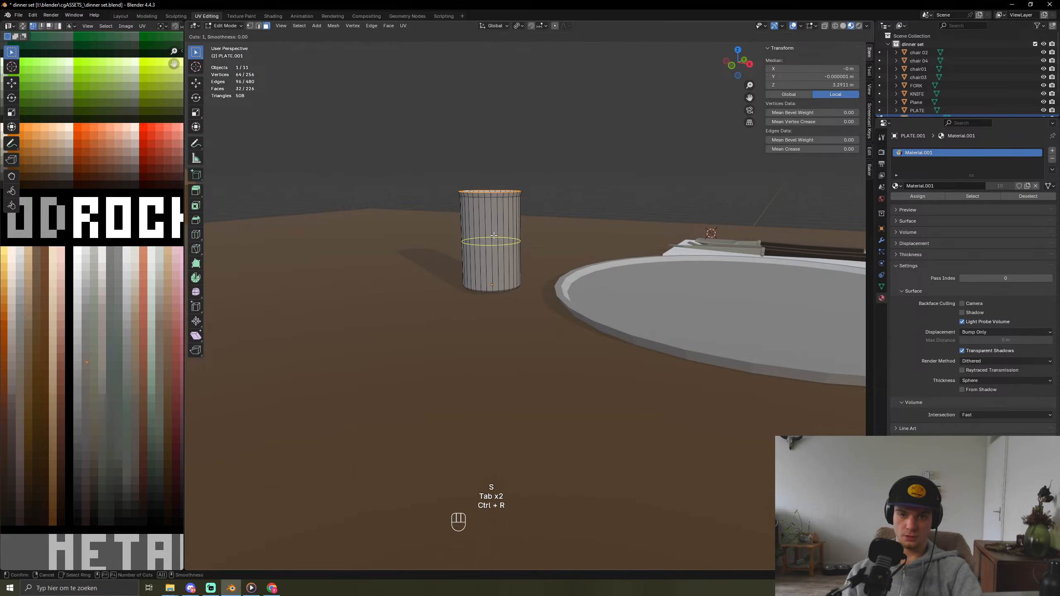
{"action": "left_click", "coordinate": [481, 227]}
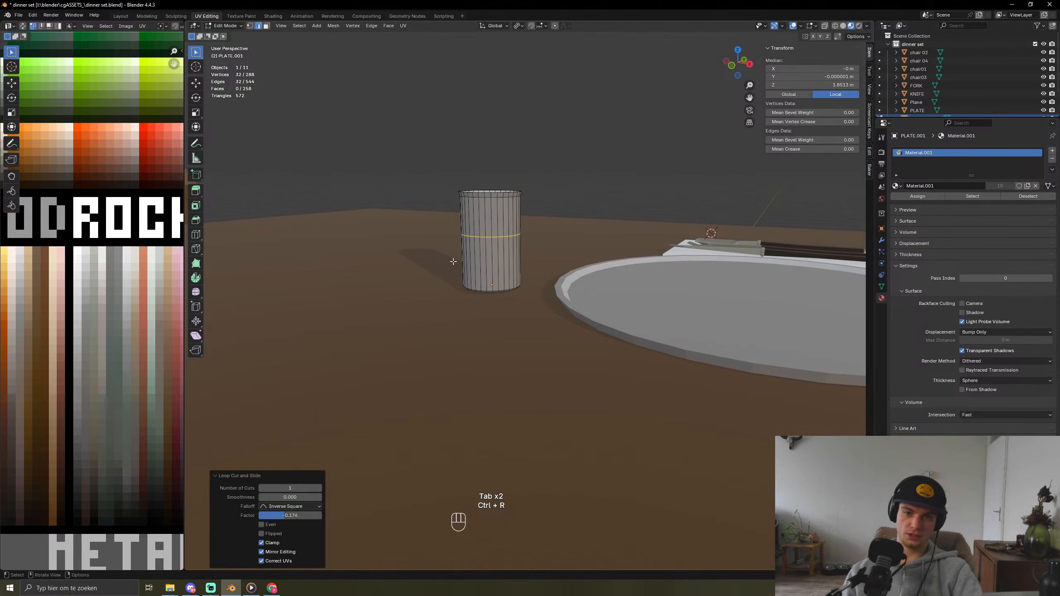
{"action": "key", "text": "ctrl+z"}
Step: Add a centred horizontal loop cut around the cup's outer wall and select the face band below it
{"action": "key", "text": "ctrl+r"}
{"action": "left_click", "coordinate": [493, 246]}
{"action": "right_click", "coordinate": [493, 249]}
{"action": "key", "text": "3"}
{"action": "left_click", "coordinate": [493, 277], "text": "alt"}
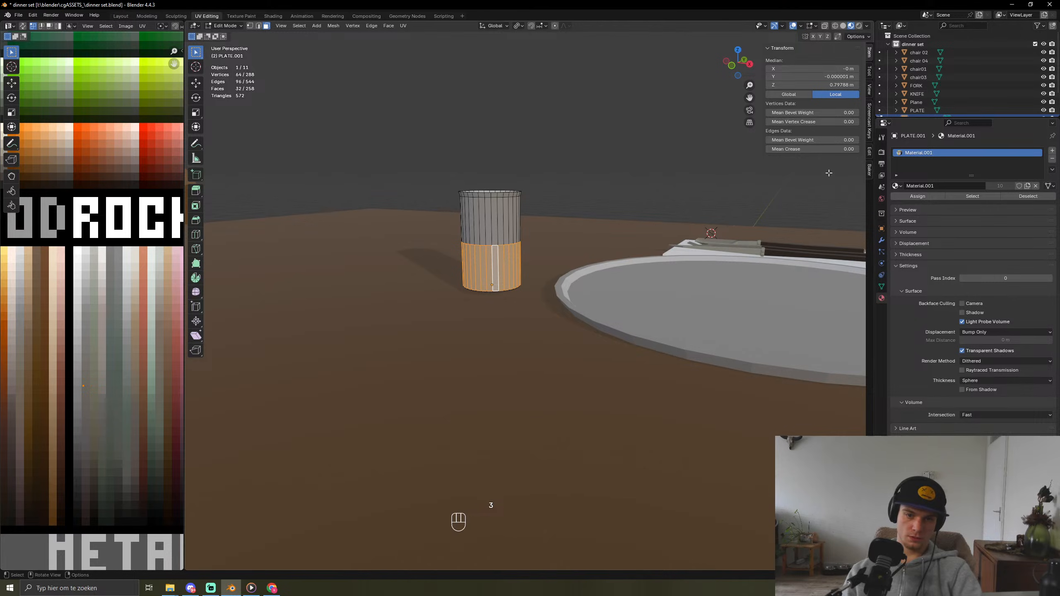
Step: Add a loop cut just above the cup's base and select the face band between it and the middle loop
{"action": "key", "text": "ctrl+r"}
{"action": "left_click", "coordinate": [495, 271]}
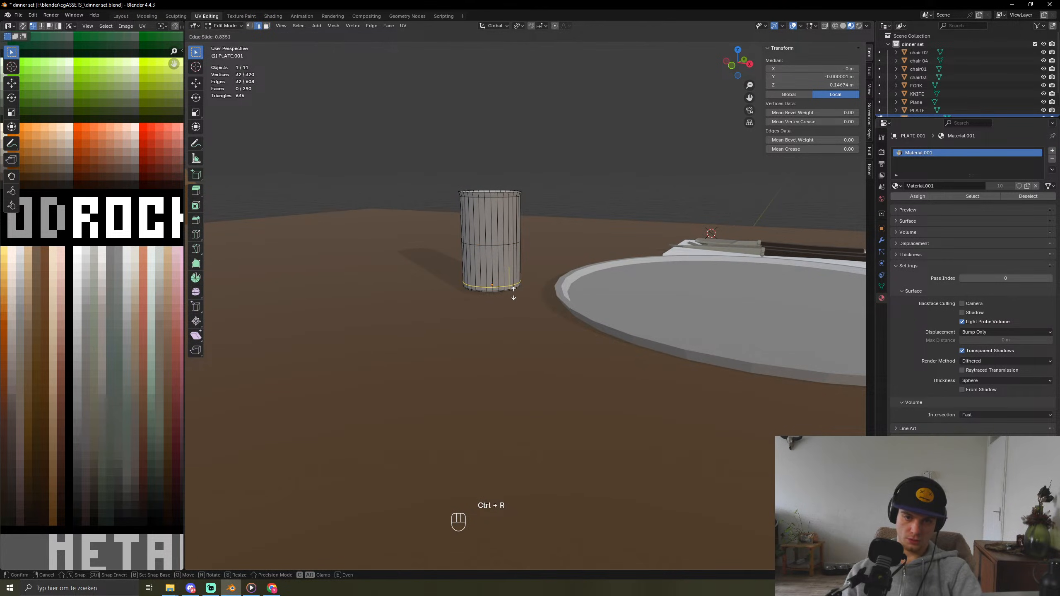
{"action": "left_click", "coordinate": [513, 293]}
{"action": "left_click", "coordinate": [495, 270], "text": "alt"}
{"action": "key", "text": "3"}
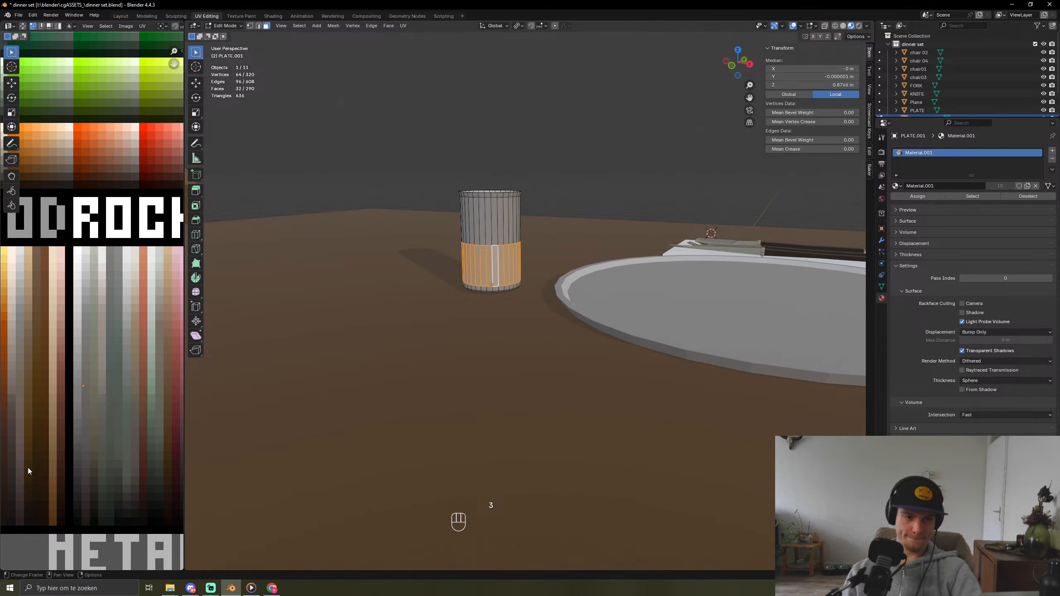
Step: Move the selected lower band's UVs onto a pale green swatch of the palette texture and inspect the cup's colouring
{"action": "key", "text": "g"}
{"action": "left_click", "coordinate": [97, 463]}
{"action": "key", "text": "Tab"}
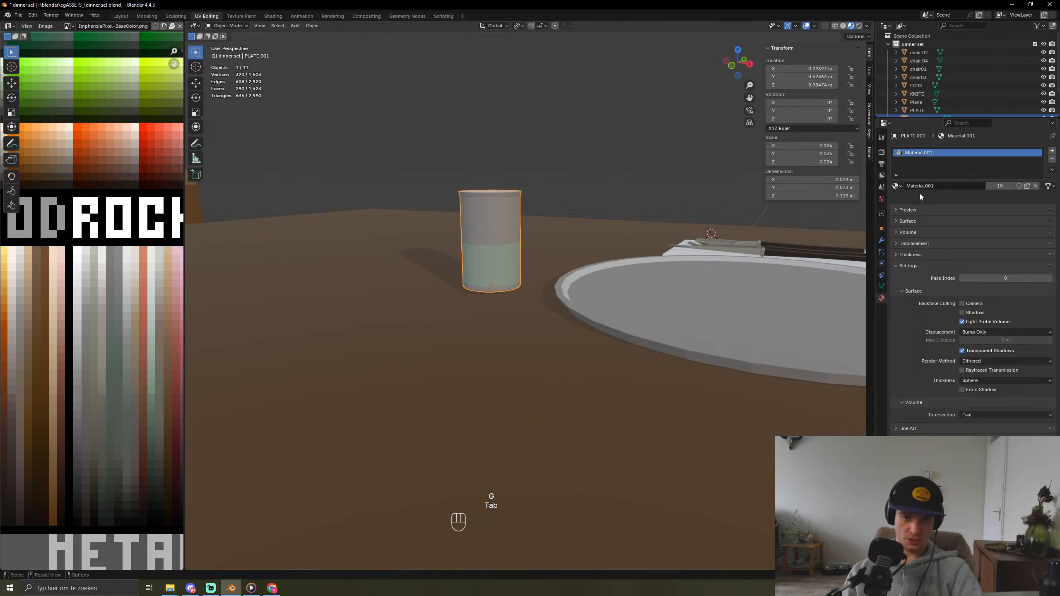
{"action": "scroll", "coordinate": [919, 194], "scroll_direction": "down", "scroll_amount": 1}
{"action": "scroll", "coordinate": [617, 289], "scroll_direction": "down", "scroll_amount": 3}
{"action": "middle_click_drag", "start_coordinate": [617, 289], "coordinate": [628, 350]}
{"action": "scroll", "coordinate": [628, 350], "scroll_direction": "up", "scroll_amount": 5}
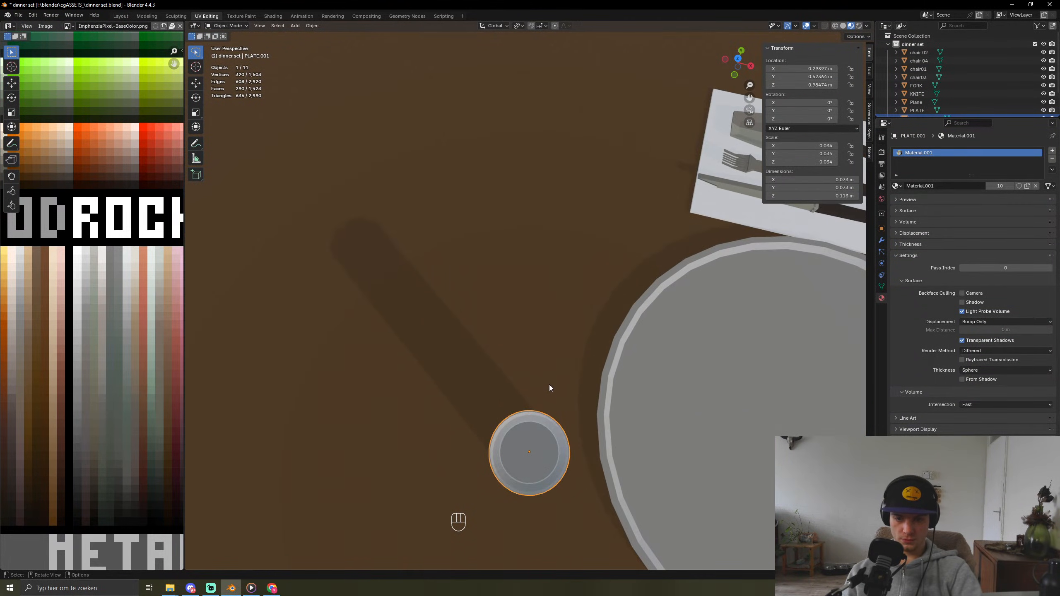
{"action": "middle_click_drag", "start_coordinate": [550, 384], "coordinate": [541, 350]}
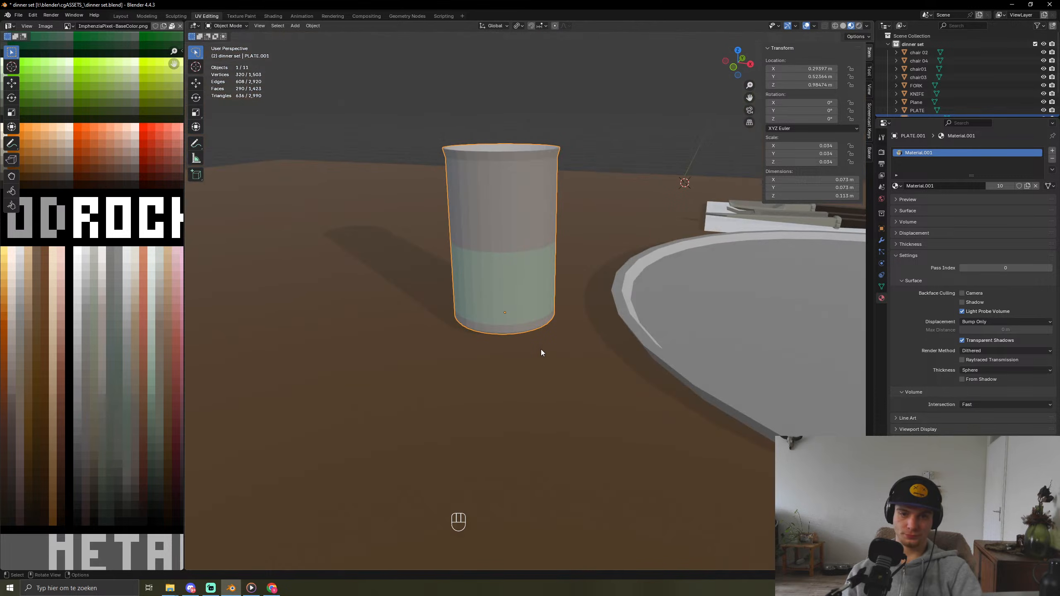
Step: Move the lower band's UVs onto a light blue swatch in the ICE section of the palette texture
{"action": "key", "text": "Tab"}
{"action": "scroll", "coordinate": [153, 401], "scroll_direction": "down", "scroll_amount": 2}
{"action": "middle_click_drag", "start_coordinate": [154, 400], "coordinate": [3, 363]}
{"action": "key", "text": "g"}
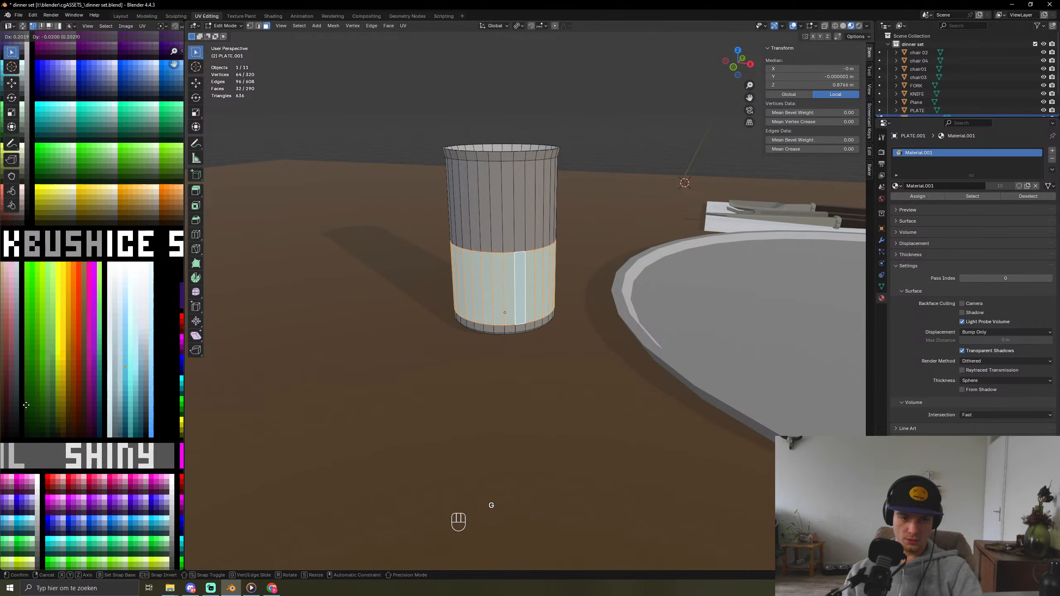
{"action": "left_click", "coordinate": [63, 403]}
{"action": "key", "text": "Tab"}
{"action": "scroll", "coordinate": [480, 274], "scroll_direction": "up", "scroll_amount": 3}
Step: Add a centred loop cut to the cup's upper outer wall and select the face band directly above the blue one
{"action": "key", "text": "Tab"}
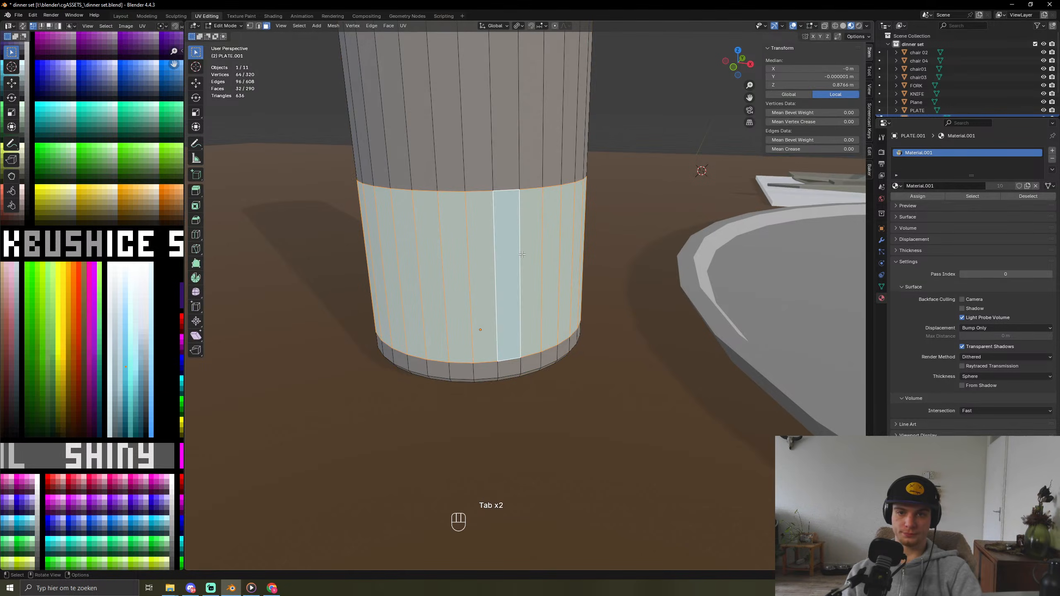
{"action": "key", "text": "ctrl+r"}
{"action": "left_click", "coordinate": [545, 89]}
{"action": "right_click", "coordinate": [545, 88]}
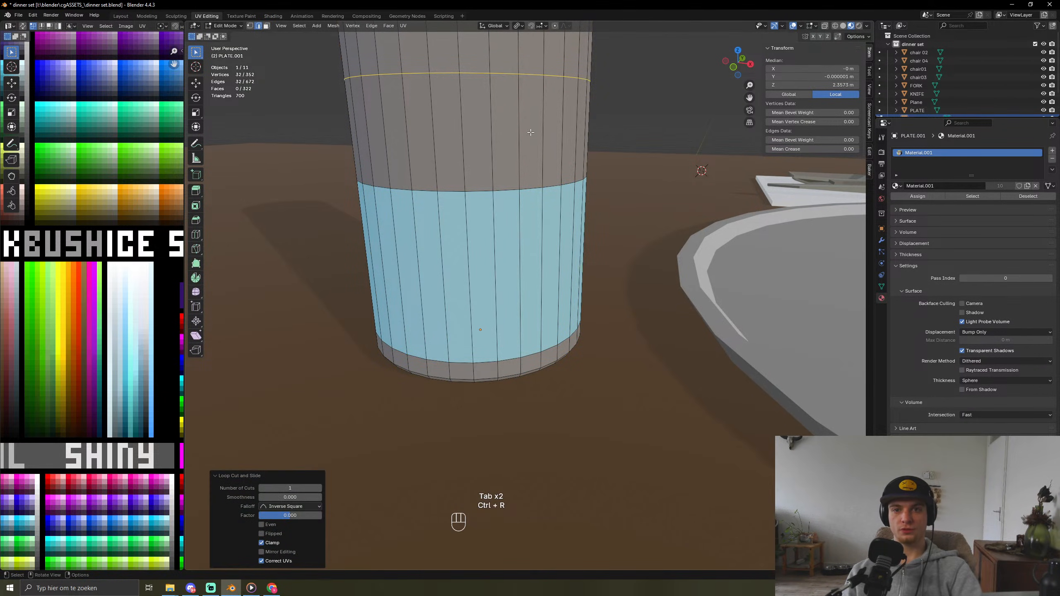
{"action": "key", "text": "3"}
{"action": "left_click", "coordinate": [536, 135], "text": "alt"}
Step: Move the selected band's UVs onto a pale aqua swatch in the palette's ICE section
{"action": "scroll", "coordinate": [93, 362], "scroll_direction": "down", "scroll_amount": 2}
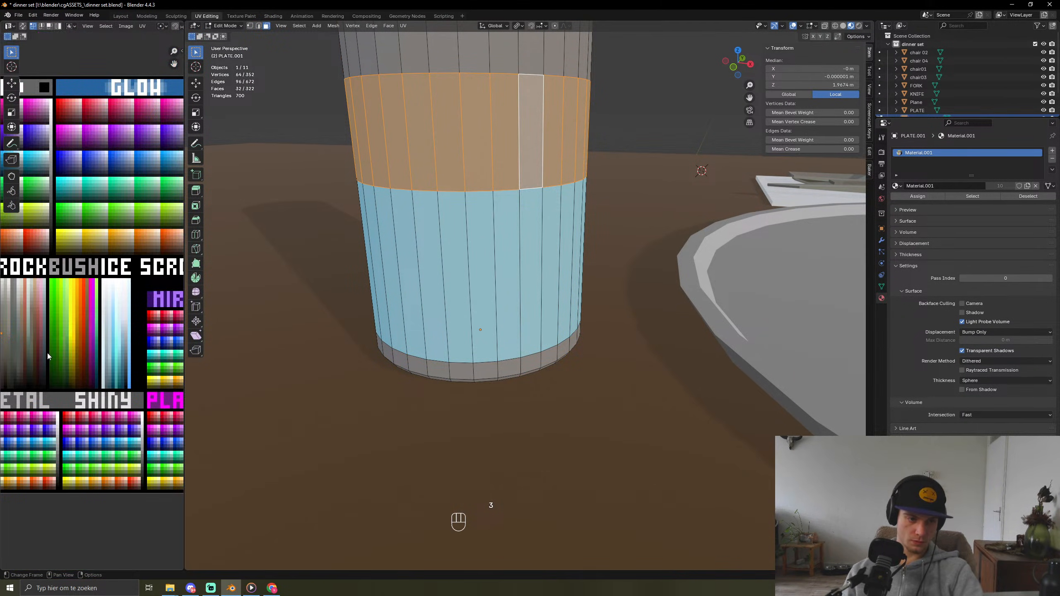
{"action": "key", "text": "g"}
{"action": "left_click", "coordinate": [160, 368]}
{"action": "key", "text": "Tab"}
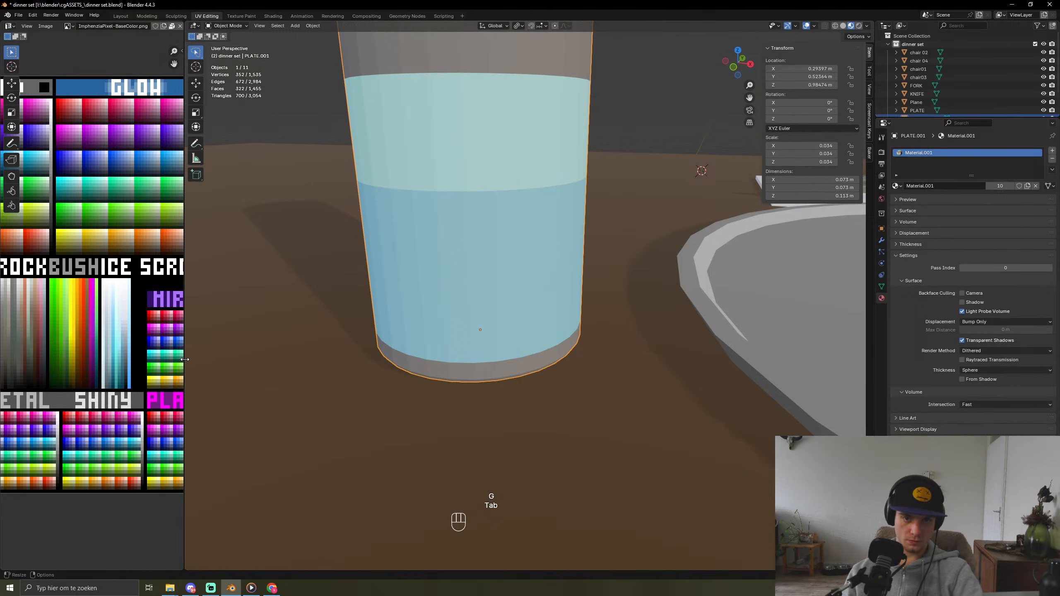
Step: Add a loop cut around the cup's inner wall, slid slightly off-centre, and fill it with a face as the water surface
{"action": "scroll", "coordinate": [290, 239], "scroll_direction": "down", "scroll_amount": 4}
{"action": "middle_click_drag", "start_coordinate": [434, 289], "coordinate": [436, 344]}
{"action": "middle_click_drag", "start_coordinate": [411, 493], "coordinate": [481, 404]}
{"action": "key", "text": "Tab"}
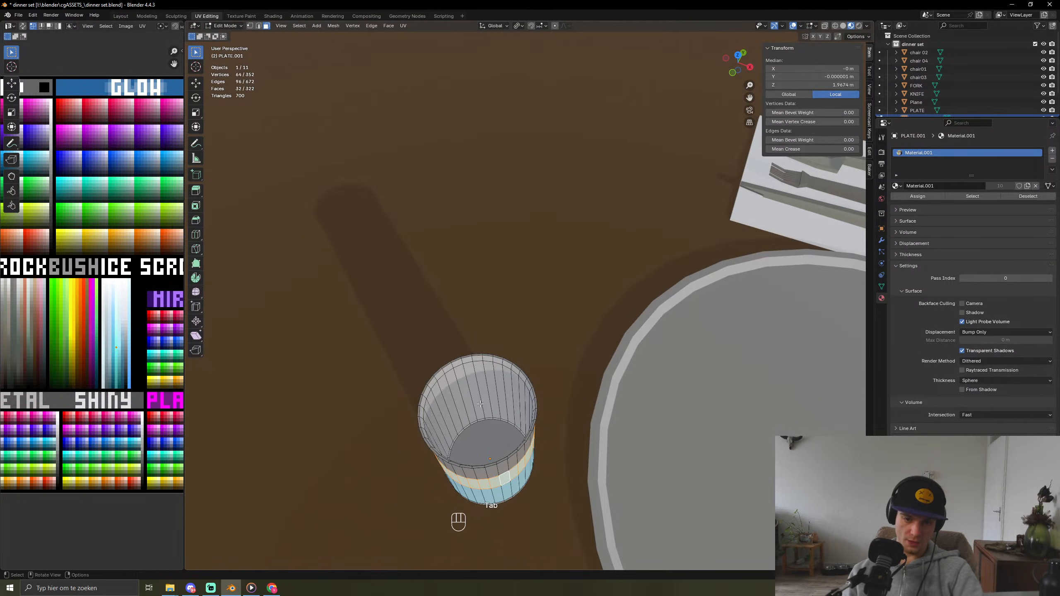
{"action": "key", "text": "ctrl+r"}
{"action": "left_click", "coordinate": [481, 402]}
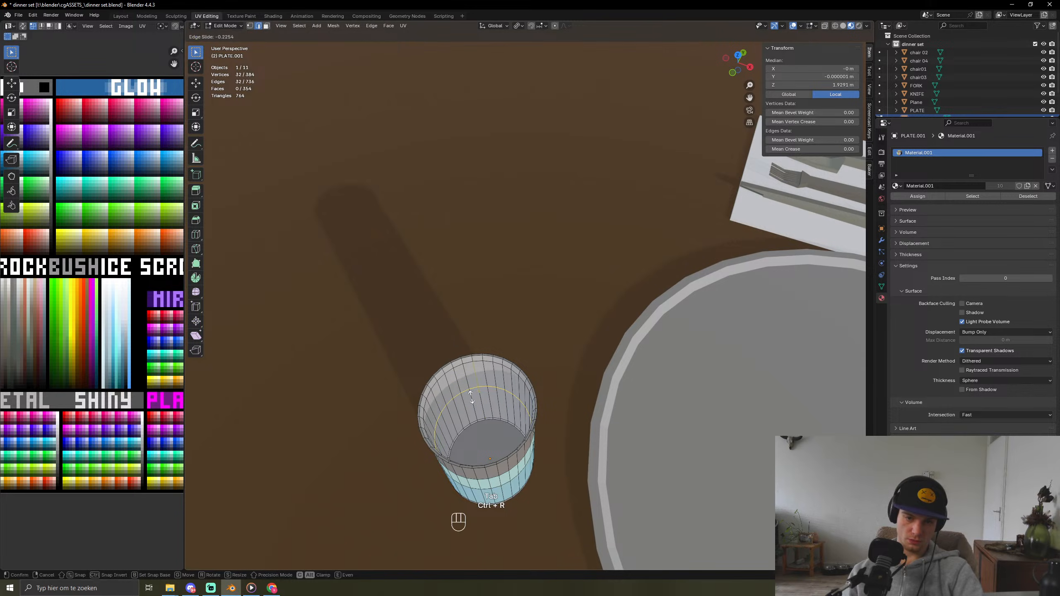
{"action": "left_click", "coordinate": [473, 401]}
{"action": "middle_click_drag", "start_coordinate": [473, 400], "coordinate": [460, 438]}
{"action": "key", "text": "f"}
Step: Scale the water surface's UVs to 0 and move them onto a light blue swatch in the ICE palette
{"action": "scroll", "coordinate": [99, 355], "scroll_direction": "down", "scroll_amount": 4}
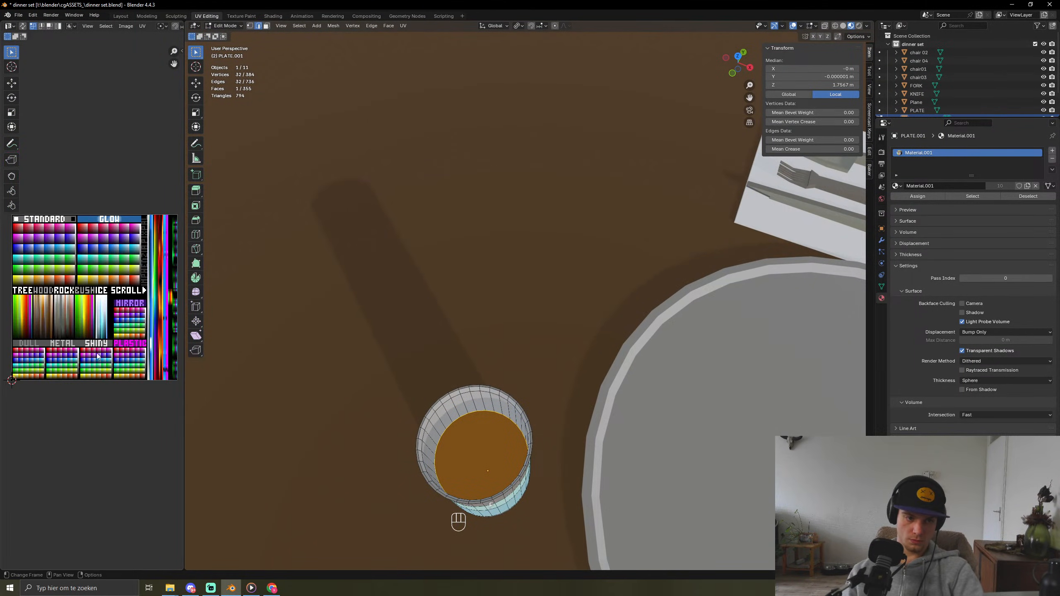
{"action": "key", "text": "s"}
{"action": "key", "text": "KP_0"}
{"action": "key", "text": "KP_Enter"}
{"action": "key", "text": "g"}
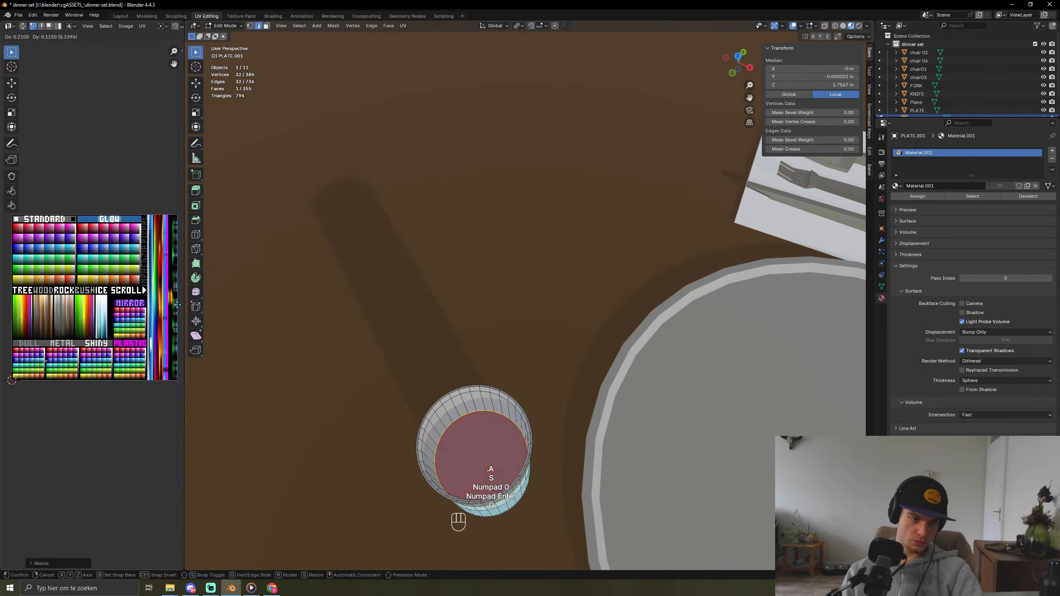
{"action": "left_click", "coordinate": [4, 301]}
{"action": "key", "text": "Tab"}
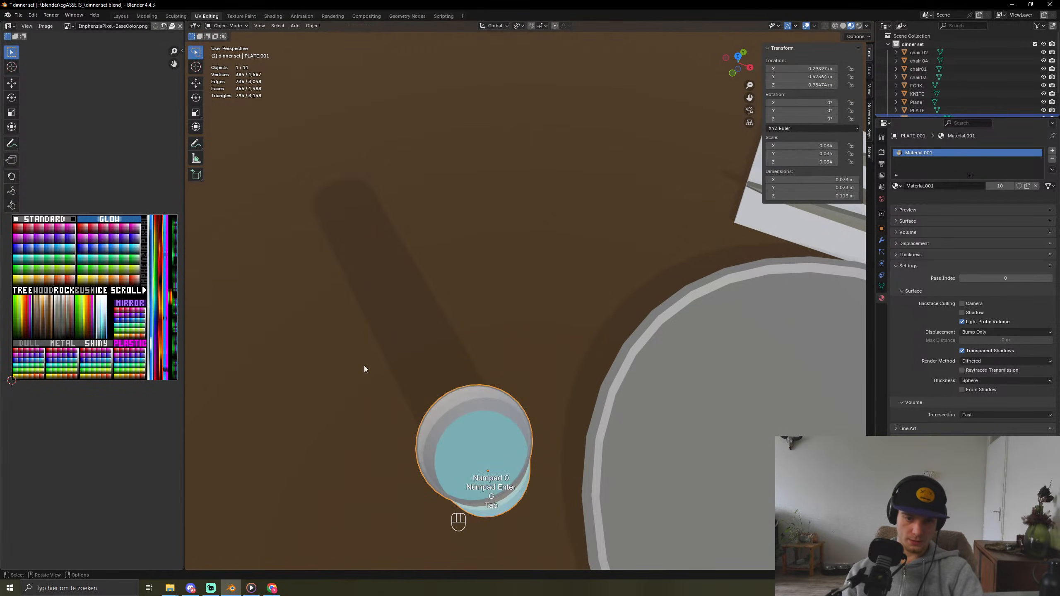
Step: Select the glass's aqua and blue outer face bands and shift their UVs slightly to light blue swatches in the ICE palette
{"action": "scroll", "coordinate": [521, 473], "scroll_direction": "down", "scroll_amount": 3}
{"action": "middle_click_drag", "start_coordinate": [521, 472], "coordinate": [483, 404]}
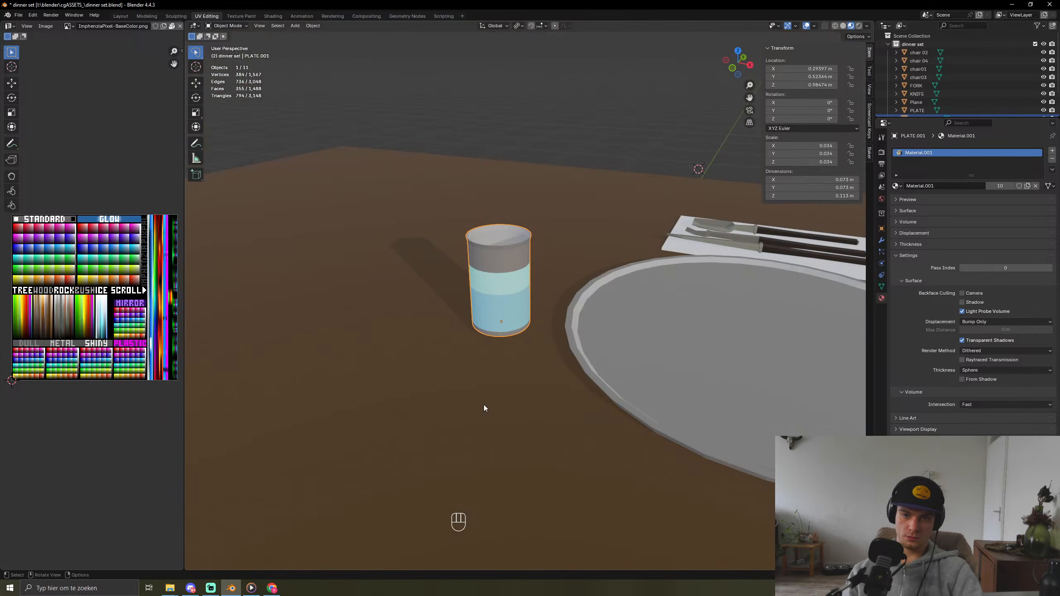
{"action": "scroll", "coordinate": [484, 404], "scroll_direction": "up", "scroll_amount": 5}
{"action": "key", "text": "Tab"}
{"action": "left_click", "coordinate": [454, 252], "text": "alt"}
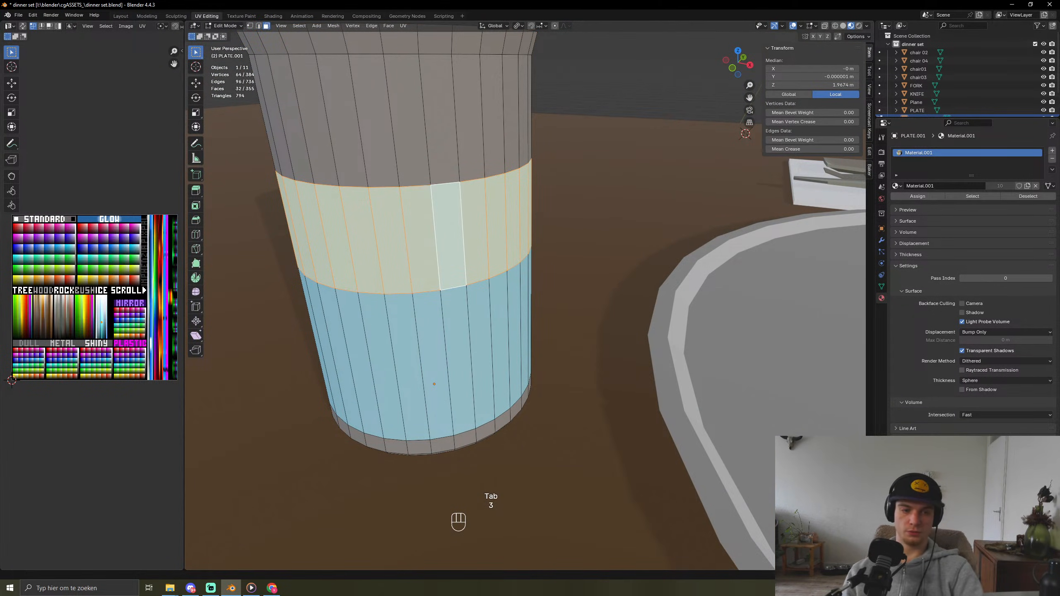
{"action": "left_click", "coordinate": [482, 355], "text": "alt+shift"}
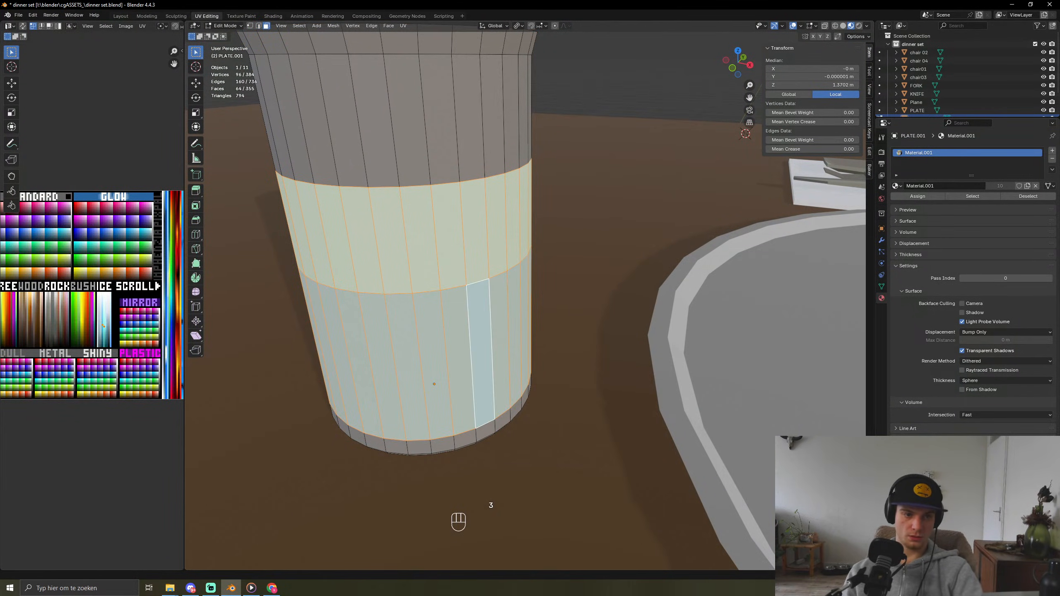
{"action": "scroll", "coordinate": [90, 370], "scroll_direction": "up", "scroll_amount": 2}
{"action": "scroll", "coordinate": [88, 371], "scroll_direction": "up", "scroll_amount": 6}
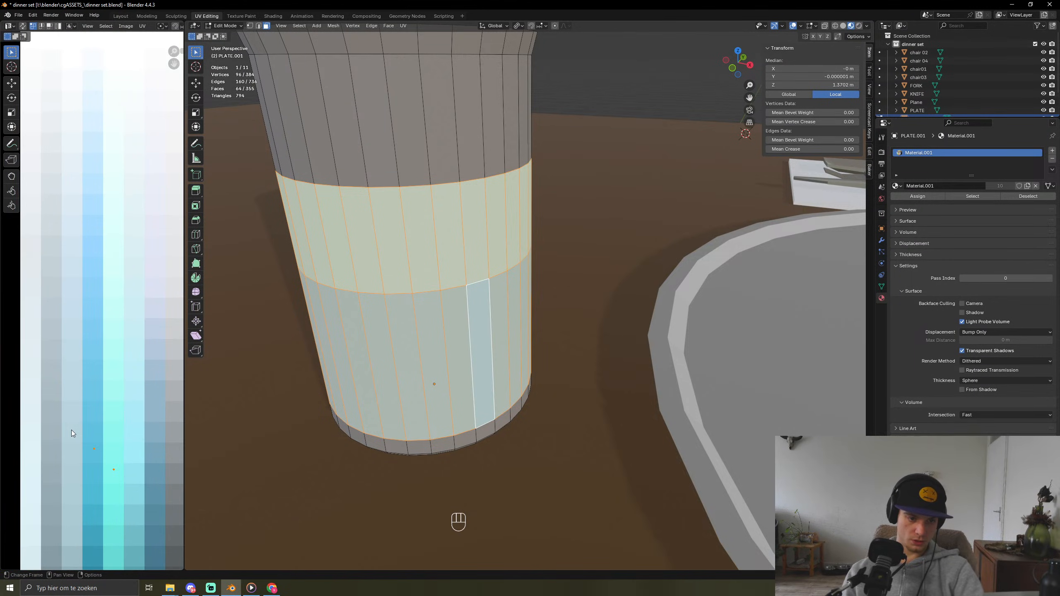
{"action": "key", "text": "g"}
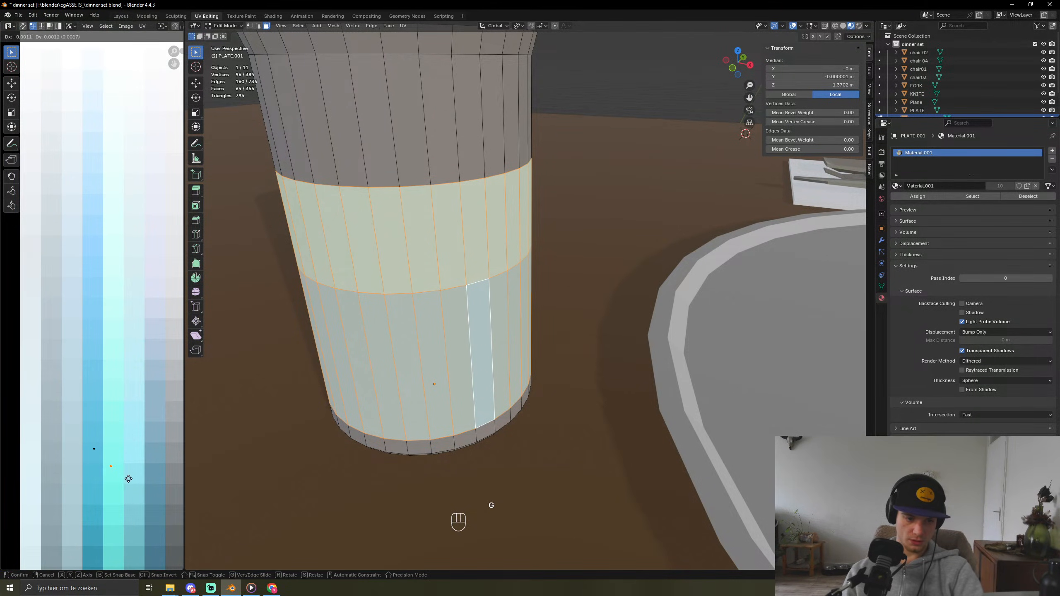
{"action": "left_click", "coordinate": [116, 465]}
{"action": "key", "text": "Tab"}
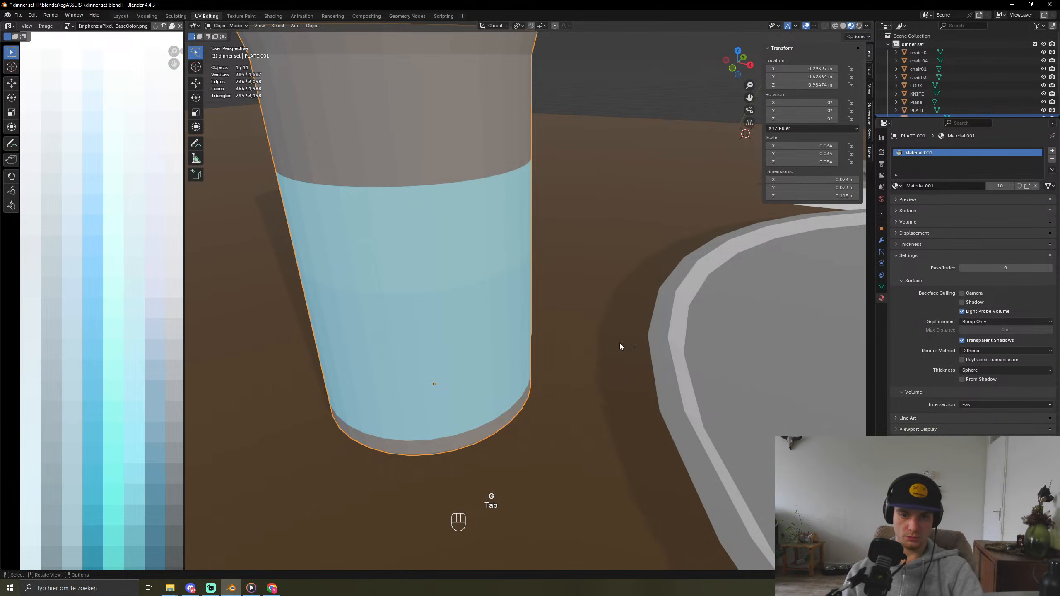
{"action": "scroll", "coordinate": [525, 353], "scroll_direction": "down", "scroll_amount": 6}
{"action": "scroll", "coordinate": [525, 353], "scroll_direction": "down", "scroll_amount": 3}
{"action": "middle_click_drag", "start_coordinate": [533, 338], "coordinate": [455, 254]}
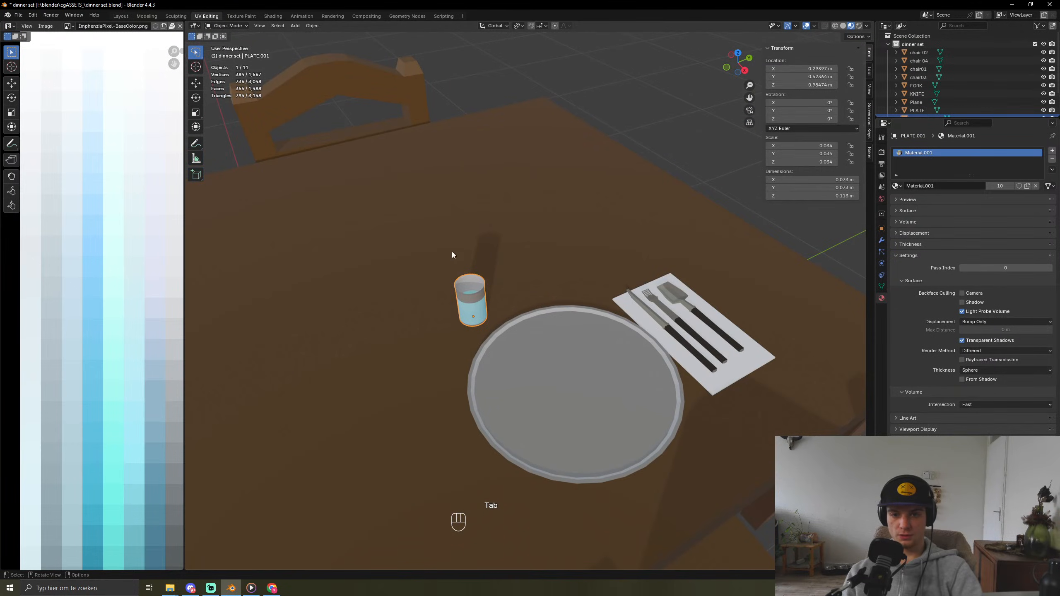
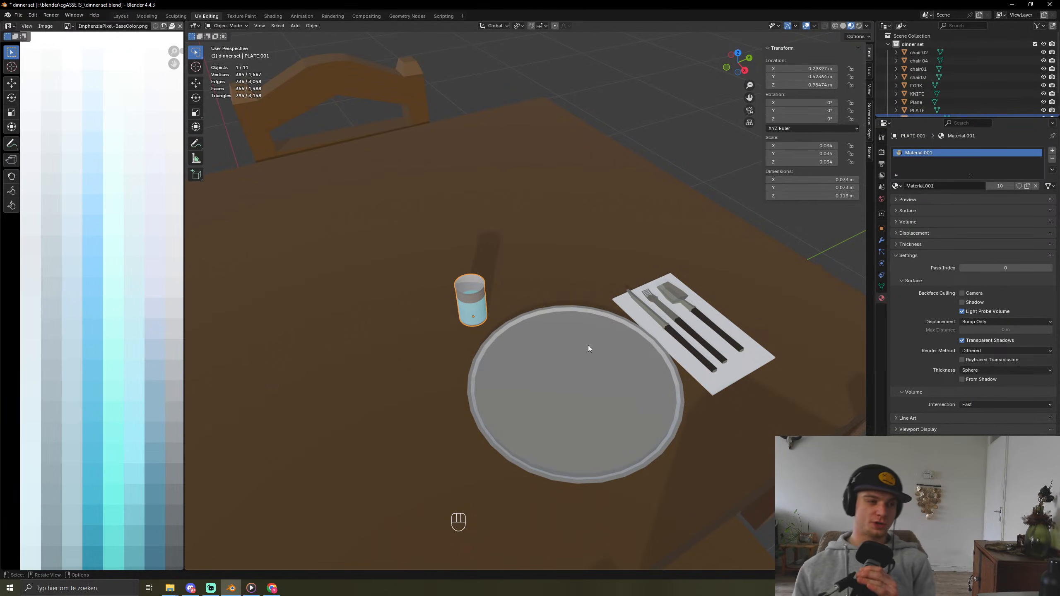
Step: Duplicate the glass, plate, napkin, knife, fork and spoon together, moving the copy -1.5728 m along Y to the neighbouring seat
{"action": "middle_click_drag", "start_coordinate": [677, 431], "coordinate": [433, 240]}
{"action": "scroll", "coordinate": [634, 348], "scroll_direction": "down", "scroll_amount": 6}
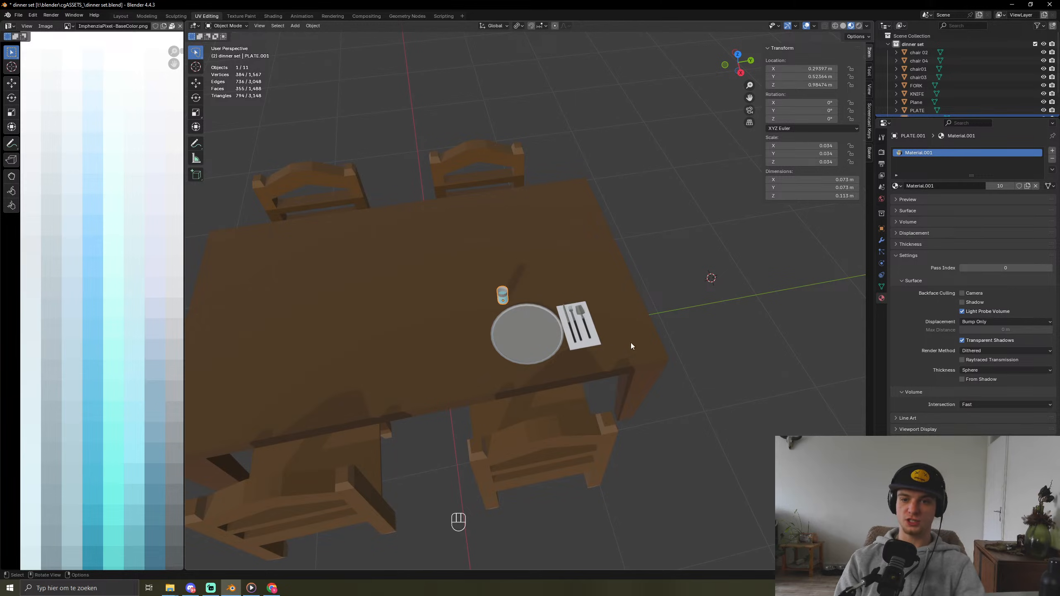
{"action": "scroll", "coordinate": [747, 321], "scroll_direction": "up", "scroll_amount": 5}
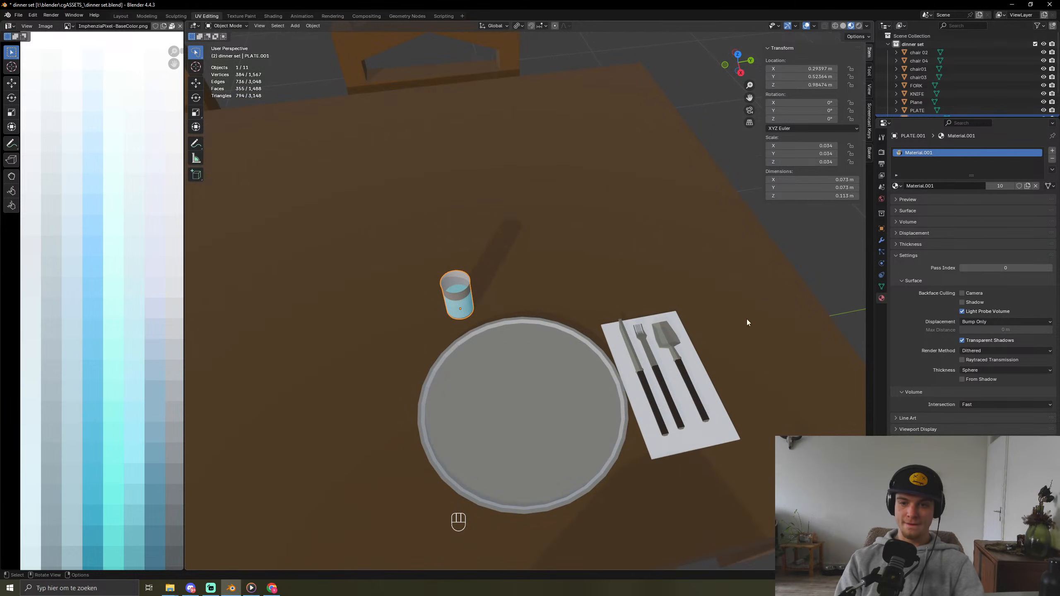
{"action": "left_click", "coordinate": [524, 351], "text": "shift"}
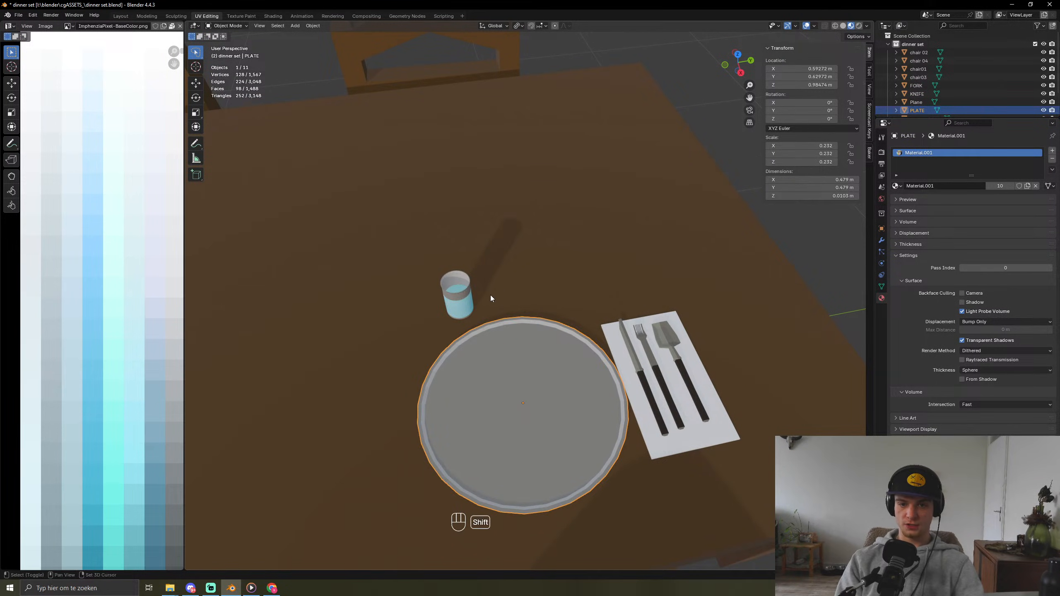
{"action": "left_click", "coordinate": [617, 345], "text": "shift"}
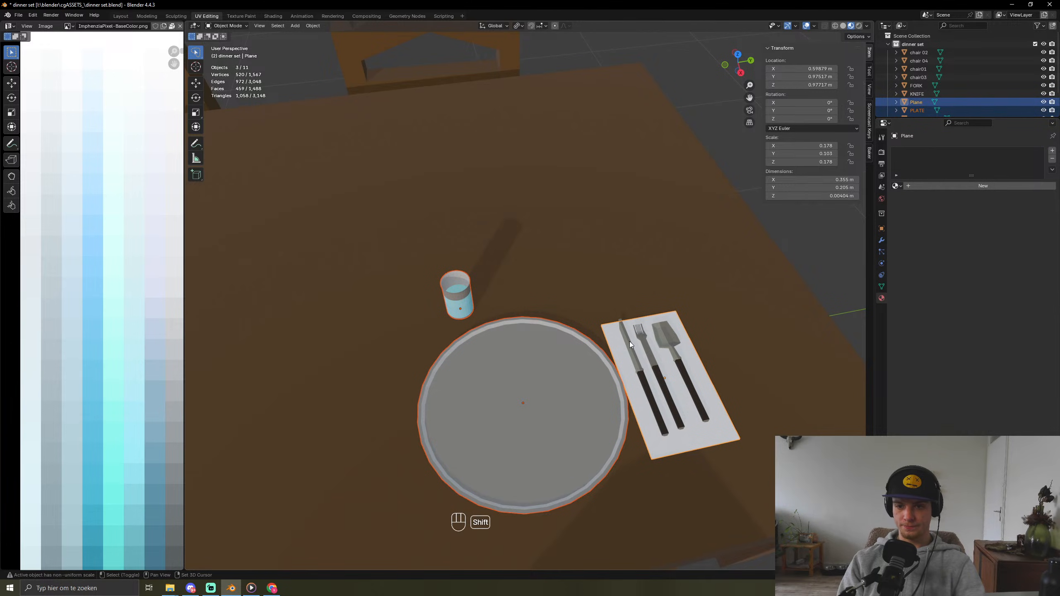
{"action": "left_click", "coordinate": [629, 342], "text": "shift"}
{"action": "left_click", "coordinate": [645, 342], "text": "shift"}
{"action": "left_click", "coordinate": [671, 339], "text": "shift"}
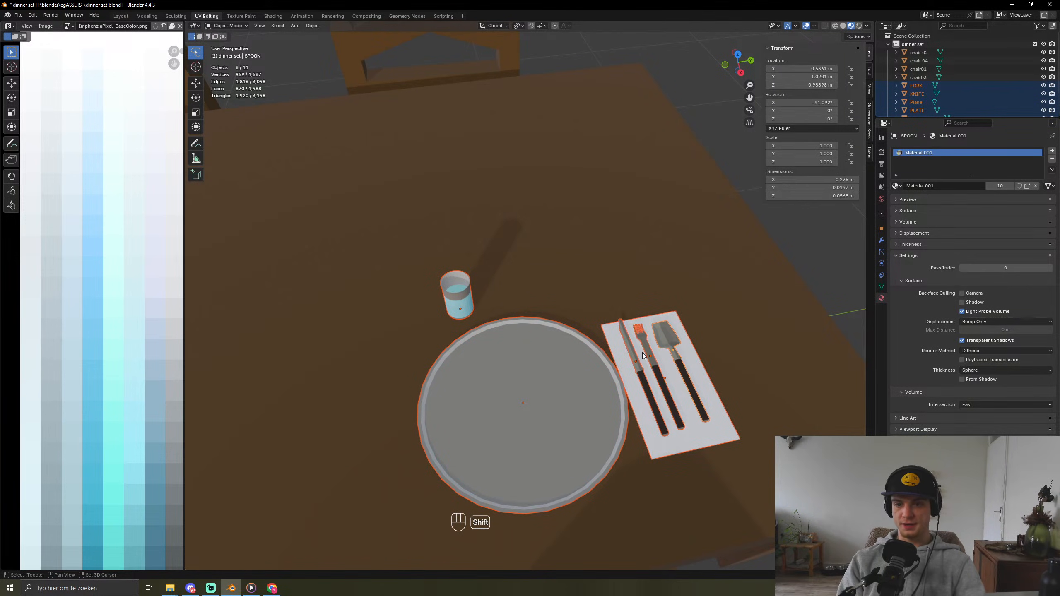
{"action": "scroll", "coordinate": [651, 356], "scroll_direction": "down", "scroll_amount": 5}
{"action": "scroll", "coordinate": [651, 356], "scroll_direction": "down", "scroll_amount": 3}
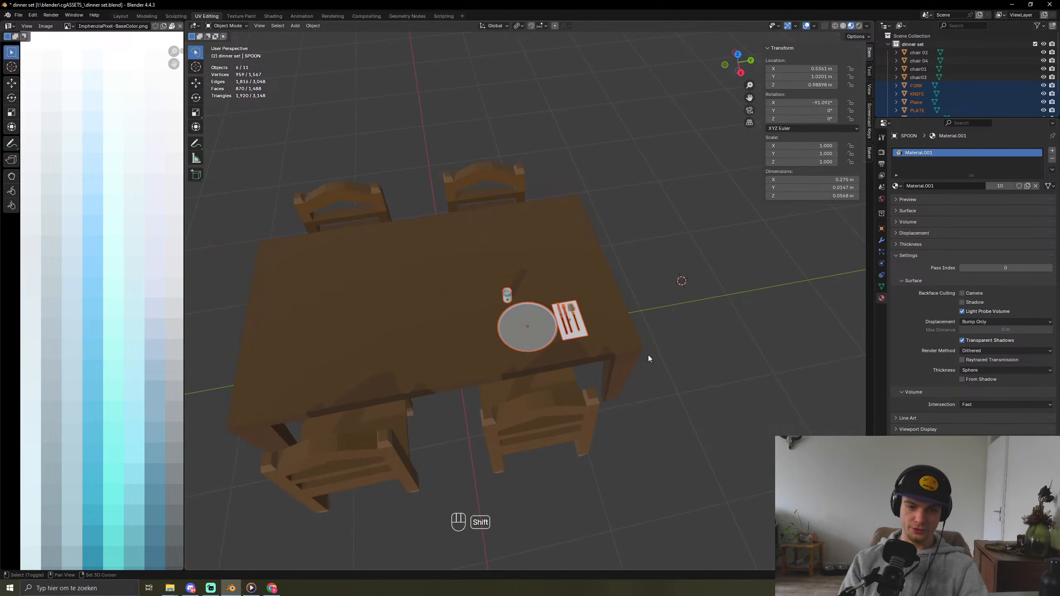
{"action": "key", "text": "shift+d"}
{"action": "key", "text": "x"}
{"action": "key", "text": "y"}
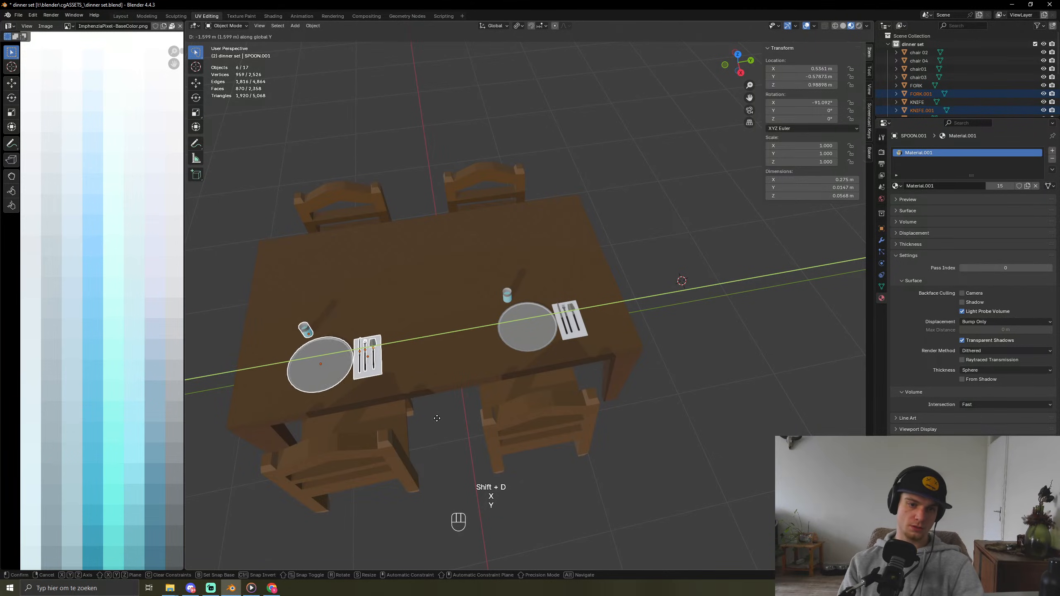
{"action": "left_click", "coordinate": [441, 417]}
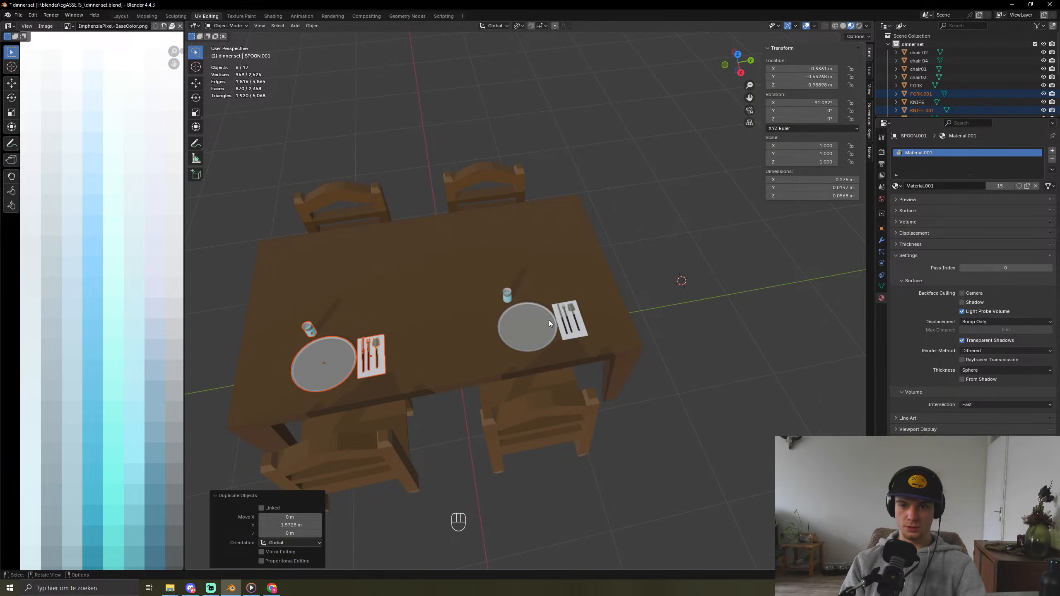
Step: Add the original setting's pieces to the selection and duplicate both place settings -1.1074 m along X to the opposite table side
{"action": "left_click", "coordinate": [574, 307], "text": "shift"}
{"action": "left_click", "coordinate": [564, 316], "text": "shift"}
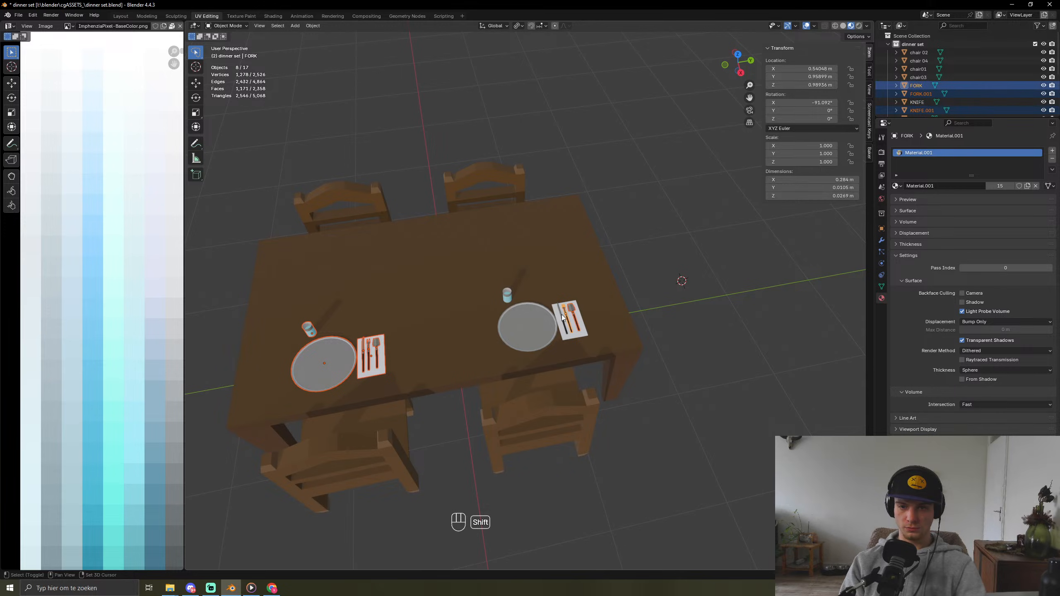
{"action": "left_click", "coordinate": [564, 321], "text": "shift"}
{"action": "left_click", "coordinate": [554, 320], "text": "shift"}
{"action": "left_click", "coordinate": [555, 311], "text": "shift"}
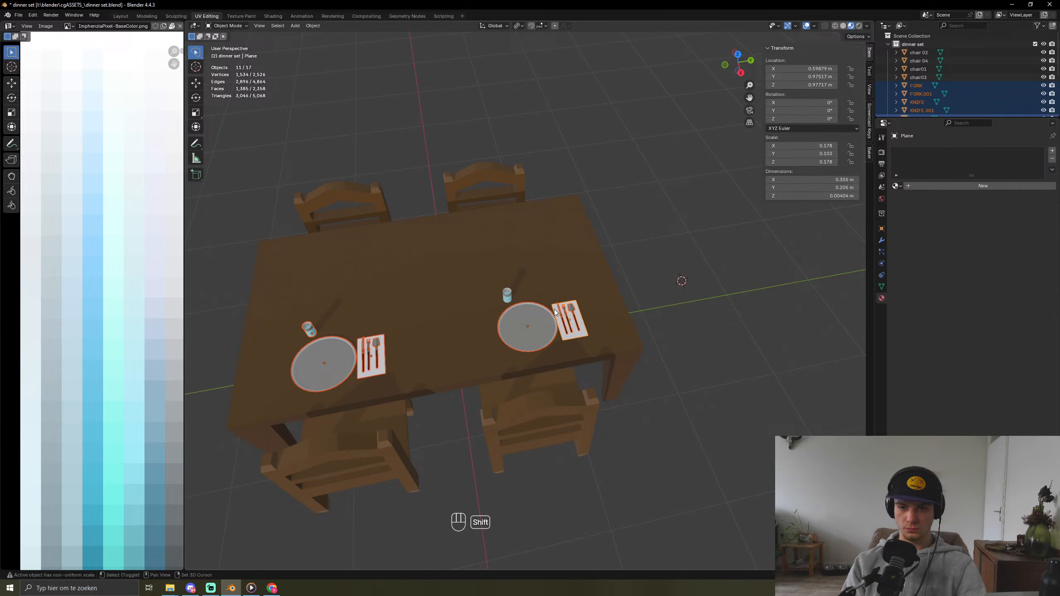
{"action": "left_click", "coordinate": [507, 294], "text": "shift"}
{"action": "key", "text": "shift+d"}
{"action": "key", "text": "x"}
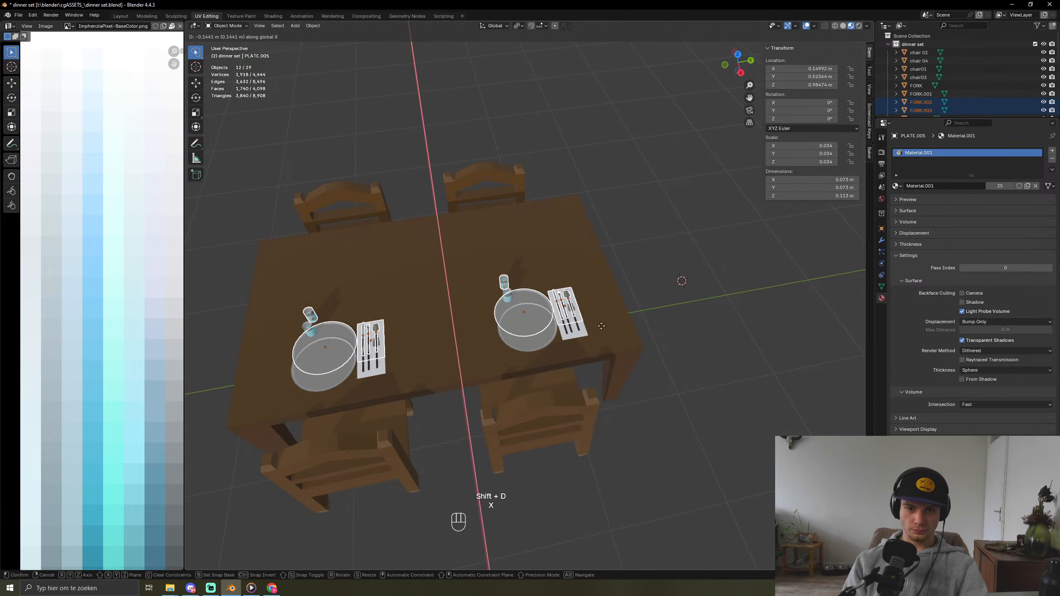
{"action": "left_click", "coordinate": [594, 285]}
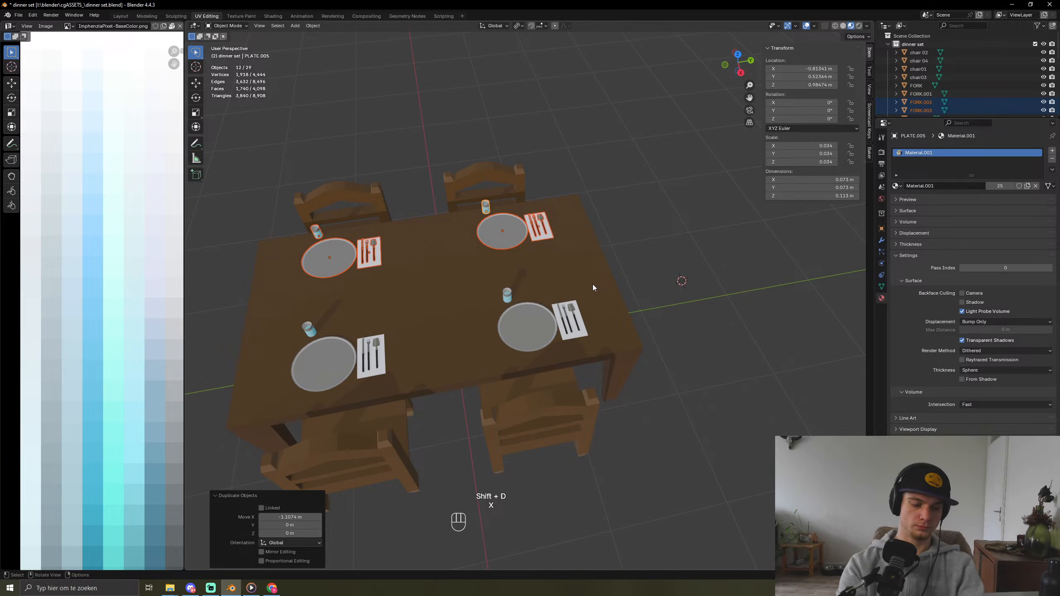
Step: Try to rotate the duplicated place settings 180° about the Z axis
{"action": "key", "text": "r"}
{"action": "key", "text": "z"}
{"action": "key", "text": "KP_1"}
{"action": "key", "text": "KP_8"}
{"action": "key", "text": "KP_0"}
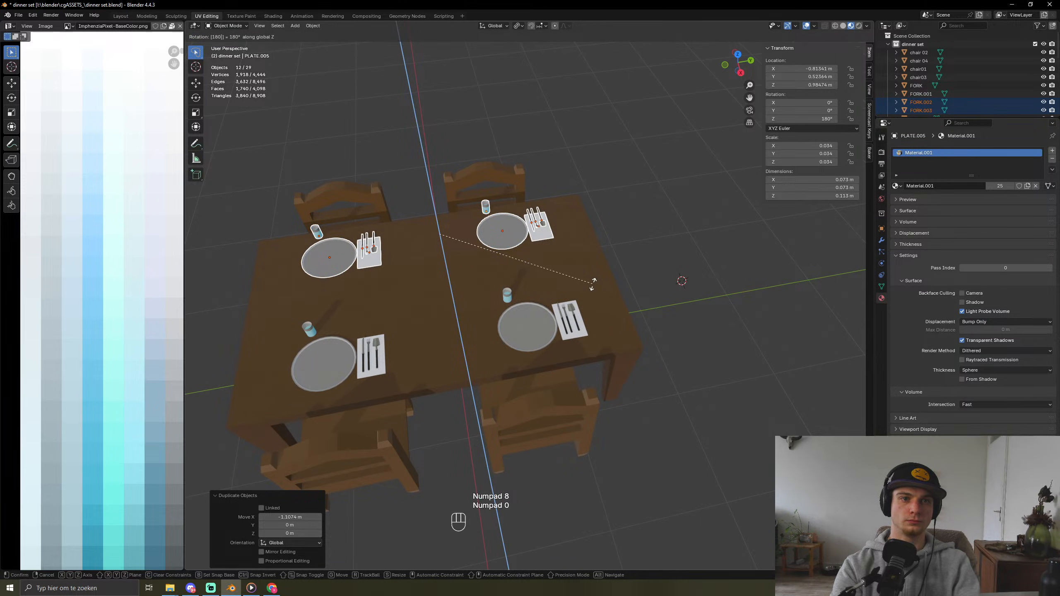
{"action": "right_click", "coordinate": [594, 287]}
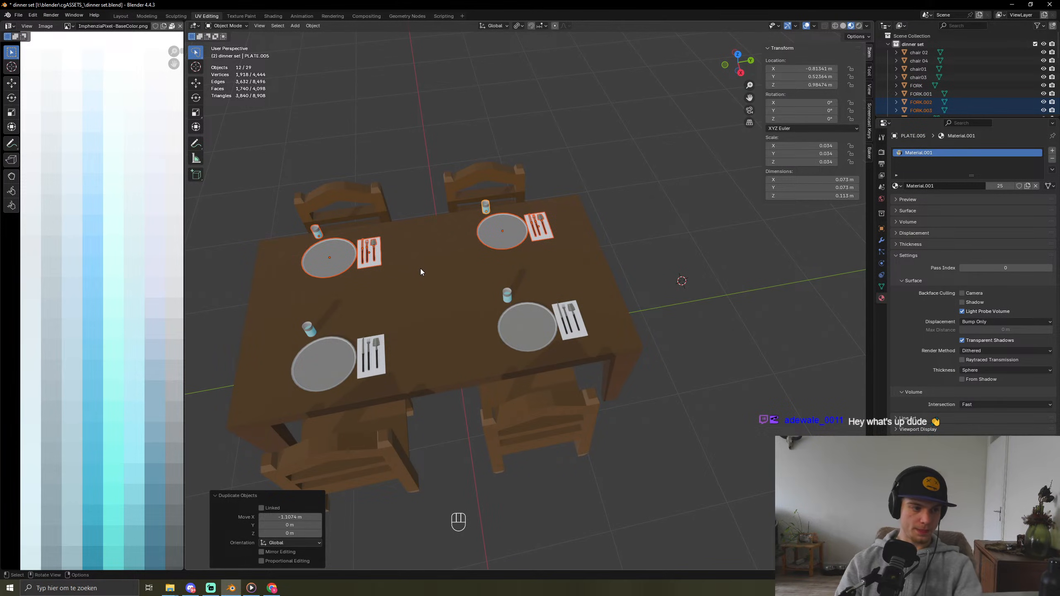
{"action": "key", "text": "r"}
{"action": "key", "text": "z"}
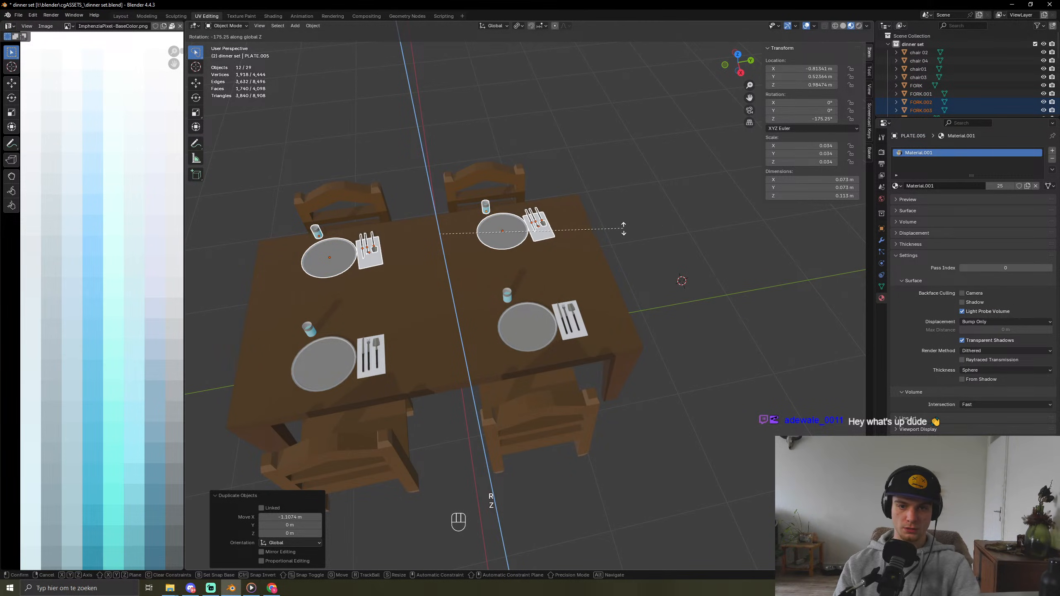
{"action": "right_click", "coordinate": [391, 368]}
Step: Undo the duplication of the two place settings and clear the selection
{"action": "middle_click_drag", "start_coordinate": [391, 368], "coordinate": [542, 358]}
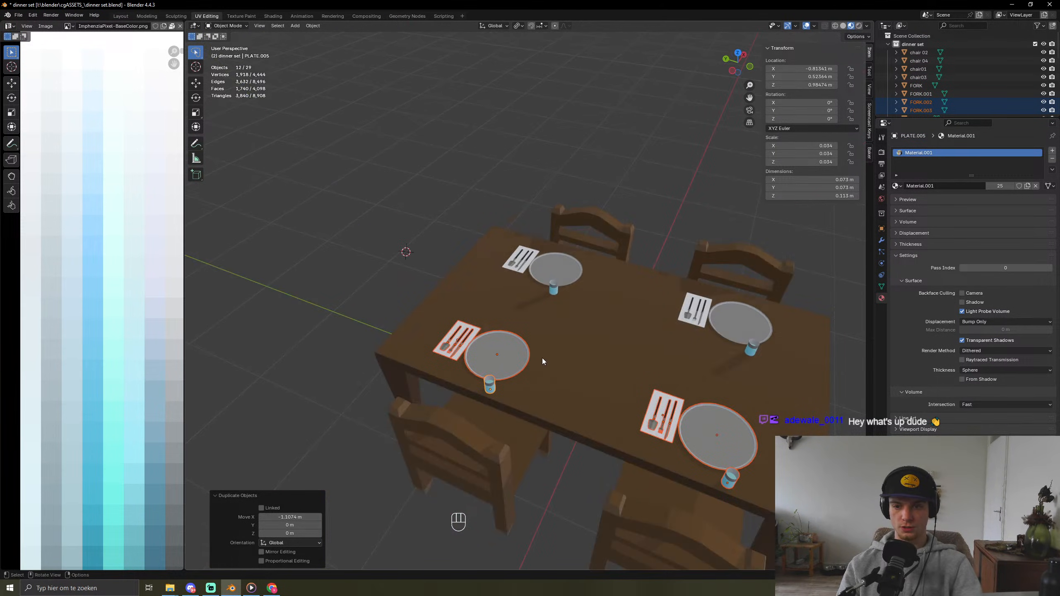
{"action": "key", "text": "ctrl+z"}
{"action": "key", "text": "ctrl+z"}
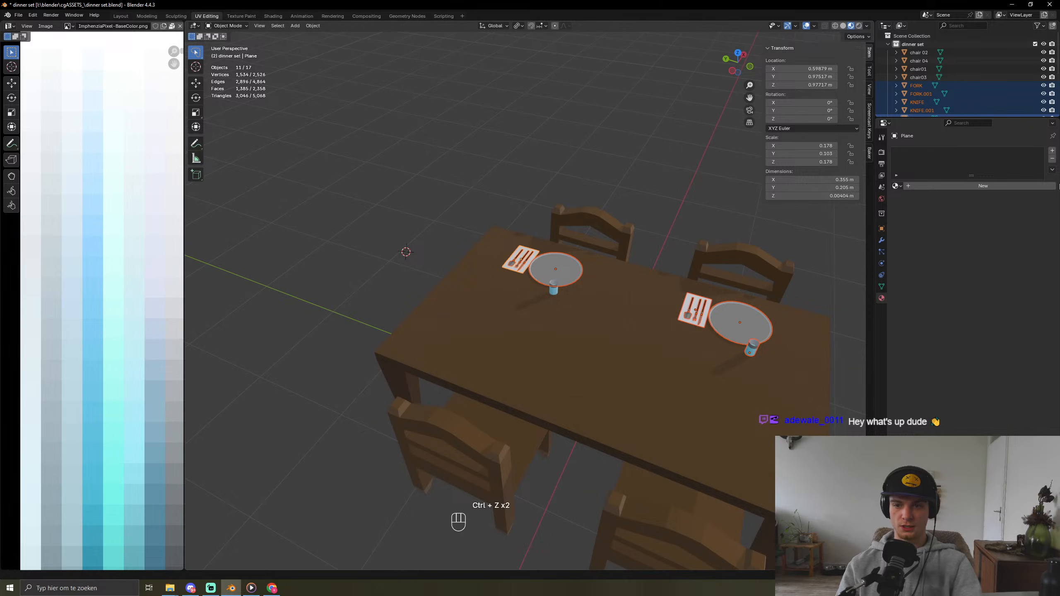
{"action": "middle_click_drag", "start_coordinate": [651, 289], "coordinate": [572, 318]}
{"action": "left_click", "coordinate": [700, 179]}
Step: Select the original setting's knife, fork, spoon, plate and glass, leaving out the napkin
{"action": "scroll", "coordinate": [655, 307], "scroll_direction": "up", "scroll_amount": 4}
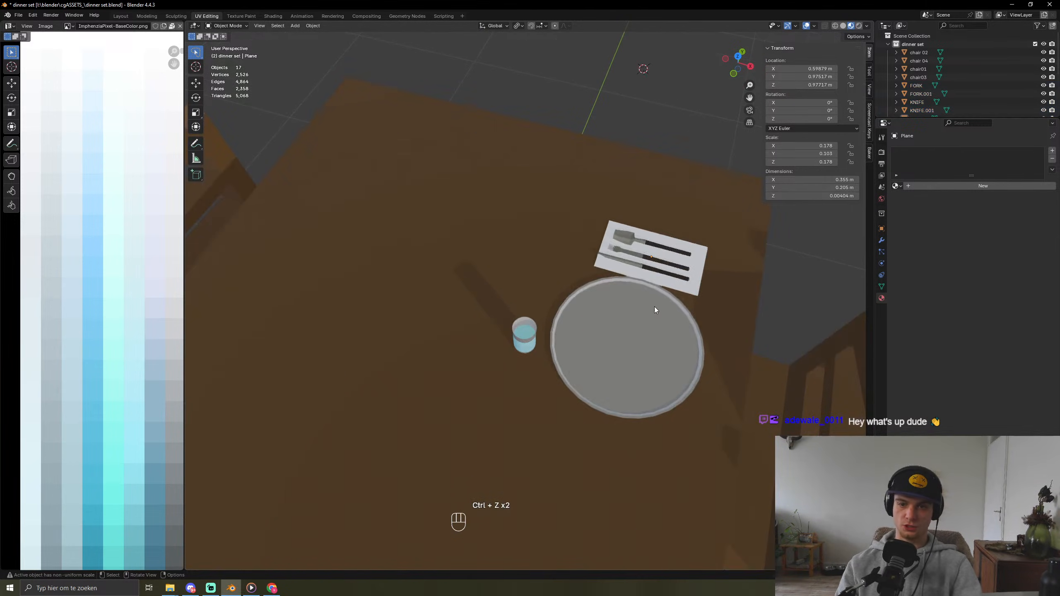
{"action": "middle_click_drag", "start_coordinate": [654, 309], "coordinate": [627, 374]}
{"action": "left_click", "coordinate": [615, 371]}
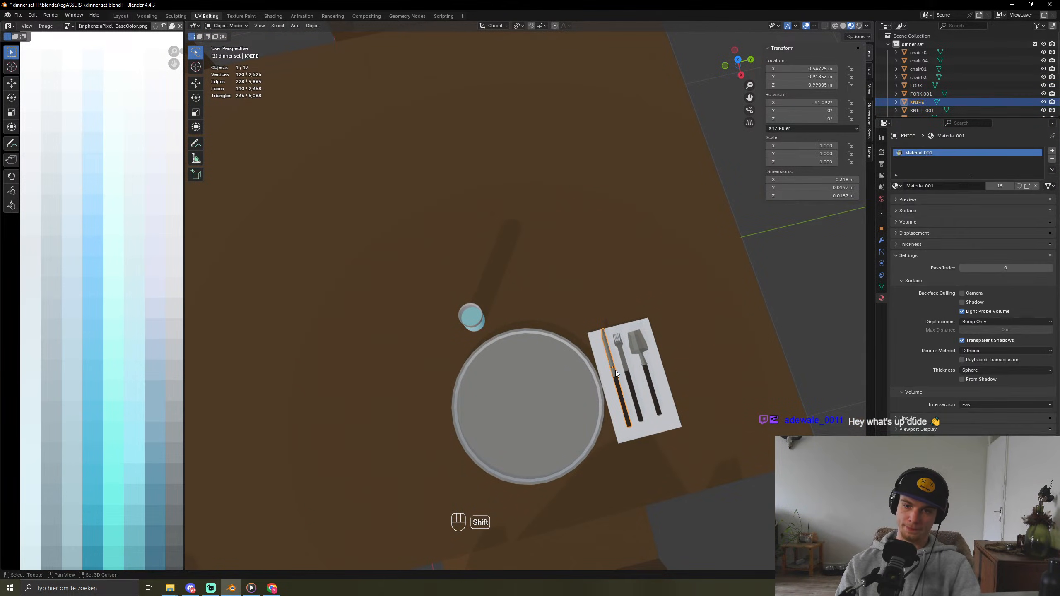
{"action": "left_click", "coordinate": [624, 355], "text": "shift"}
{"action": "left_click", "coordinate": [637, 346], "text": "shift"}
{"action": "left_click", "coordinate": [497, 395], "text": "shift"}
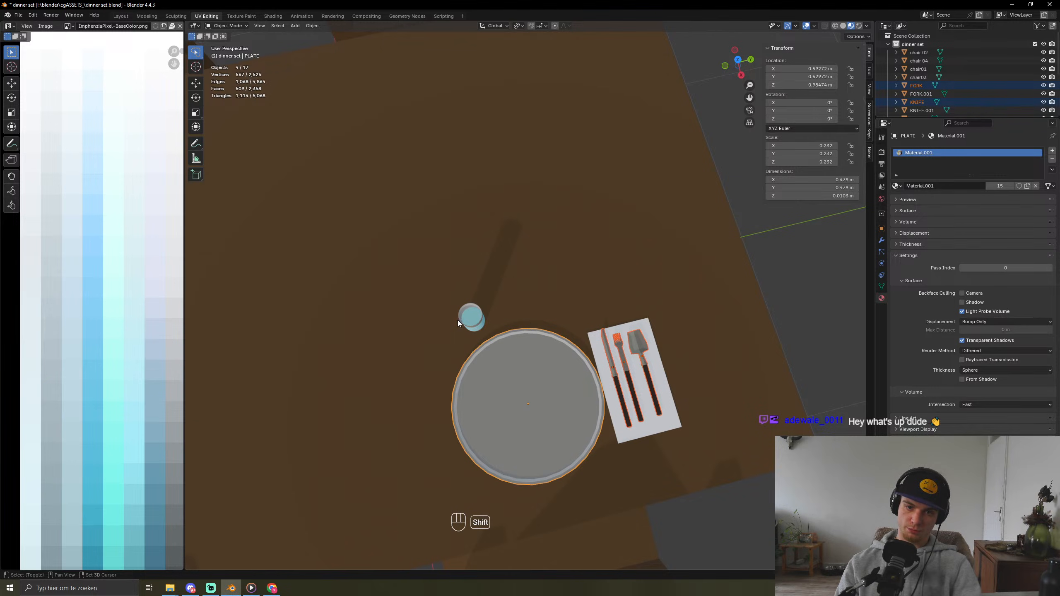
{"action": "left_click", "coordinate": [463, 318], "text": "shift"}
Step: Duplicate the selected cutlery, plate and glass -1.0065 m along X towards the opposite side of the table
{"action": "key", "text": "shift+d"}
{"action": "key", "text": "z"}
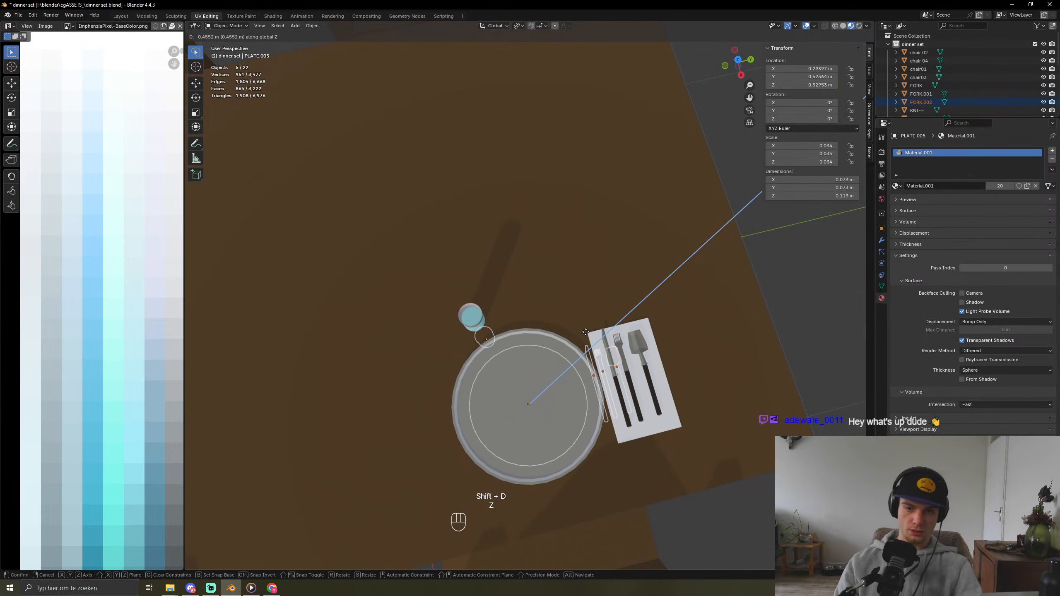
{"action": "key", "text": "y"}
{"action": "key", "text": "u"}
{"action": "key", "text": "x"}
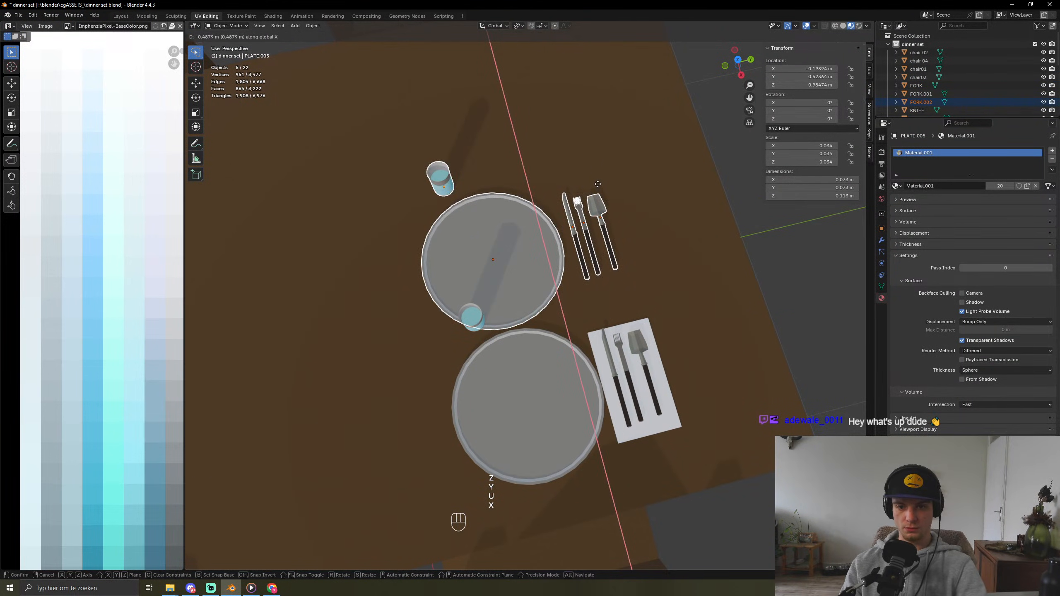
{"action": "left_click", "coordinate": [546, 143]}
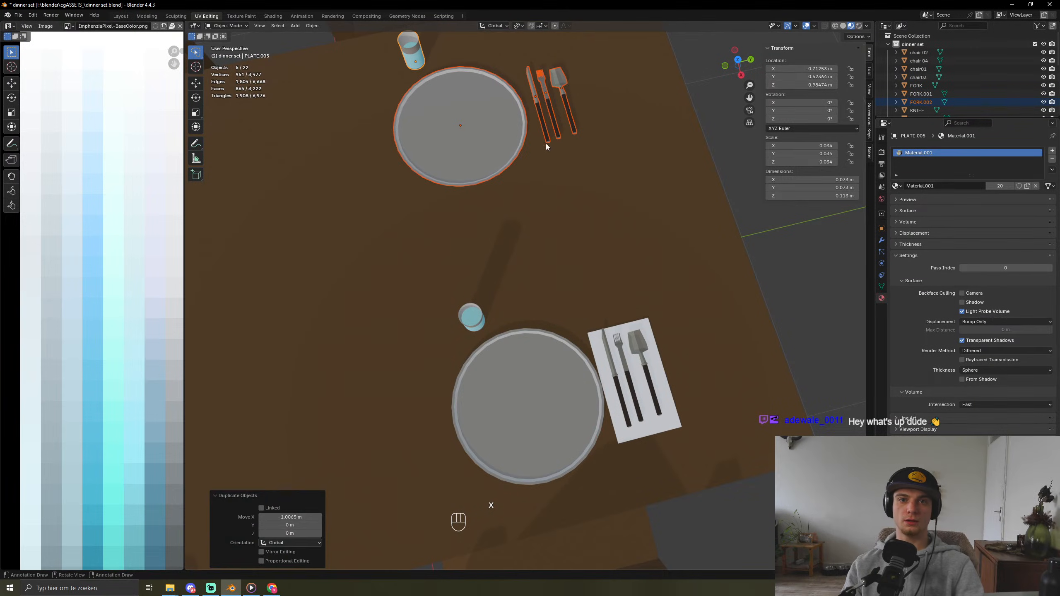
Step: Try to rotate the copied cutlery, plate and glass about Z, and undo their duplication
{"action": "key", "text": "r"}
{"action": "key", "text": "z"}
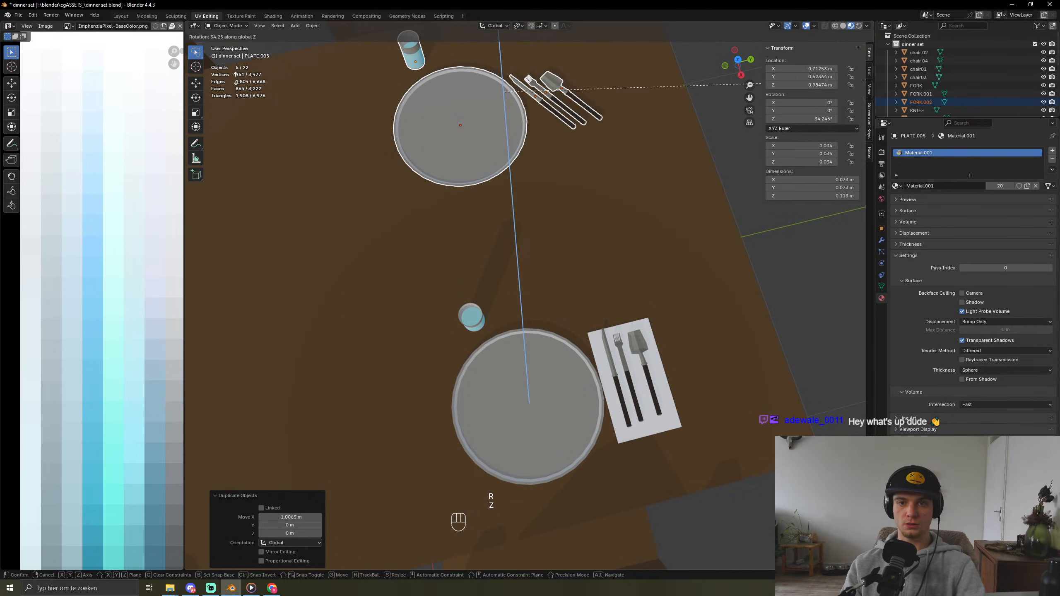
{"action": "right_click", "coordinate": [807, 146]}
{"action": "scroll", "coordinate": [446, 127], "scroll_direction": "down", "scroll_amount": 4}
{"action": "key", "text": "ctrl+z"}
{"action": "key", "text": "ctrl+z"}
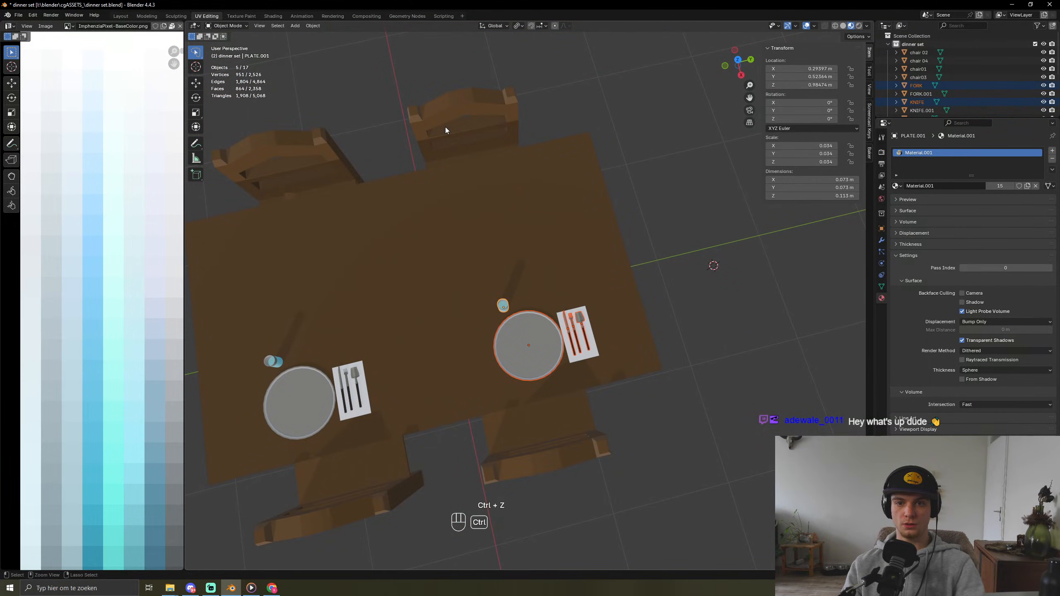
Step: Add the original setting's water glass and the napkin under its cutlery to the selection
{"action": "middle_click_drag", "start_coordinate": [569, 436], "coordinate": [506, 385]}
{"action": "scroll", "coordinate": [508, 432], "scroll_direction": "up", "scroll_amount": 4}
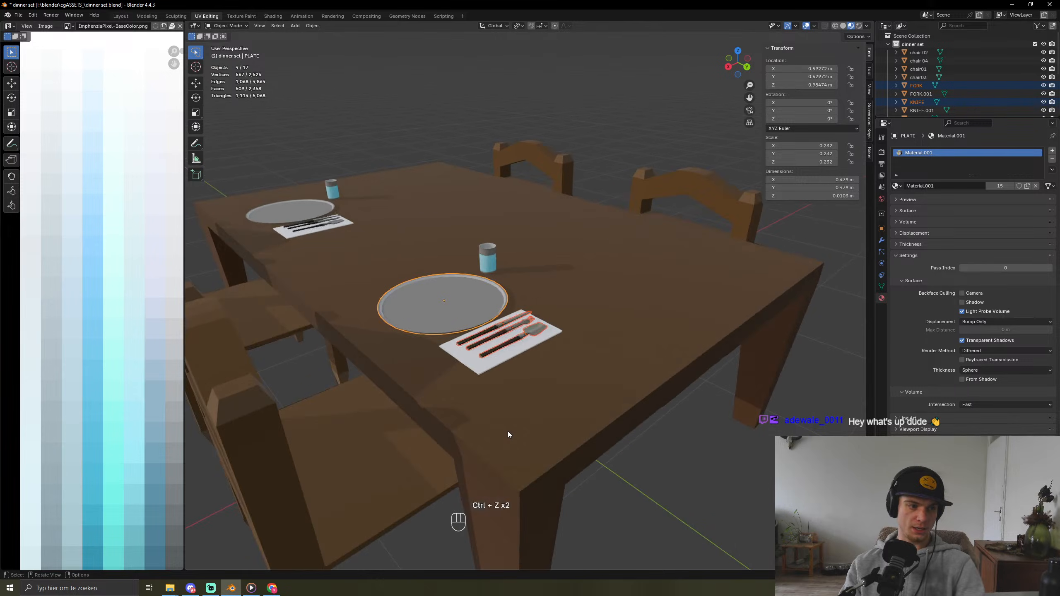
{"action": "left_click", "coordinate": [480, 250], "text": "shift"}
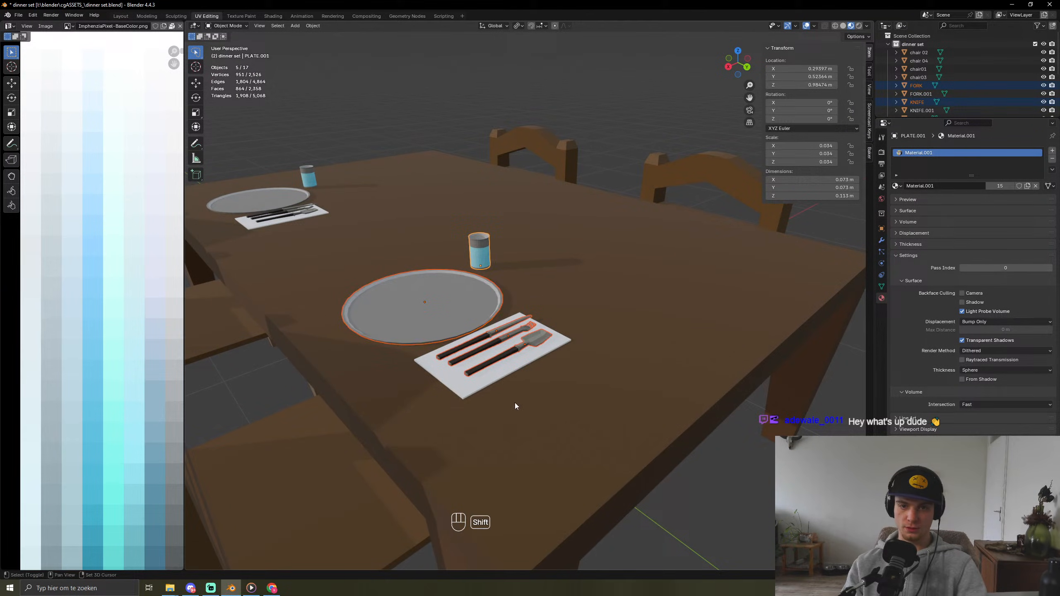
{"action": "left_click", "coordinate": [554, 352], "text": "shift"}
Step: Duplicate the selected place setting along X to the opposite side of the table
{"action": "key", "text": "shift+d"}
{"action": "key", "text": "x"}
{"action": "left_click", "coordinate": [691, 111]}
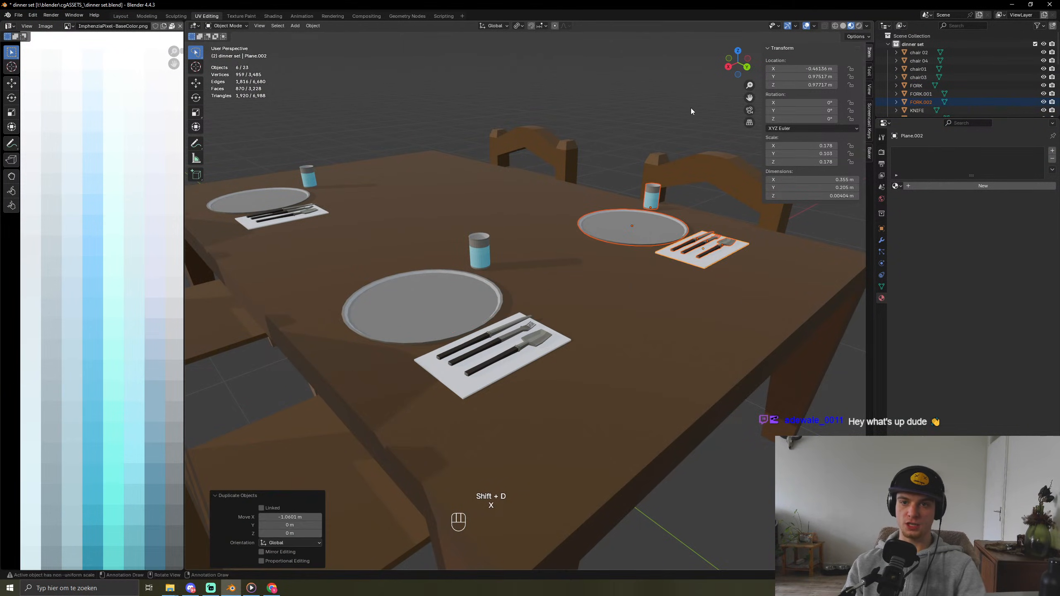
Step: Restore the cleared selection of the copied setting and set the transform pivot point to Median Point
{"action": "key", "text": "alt+a"}
{"action": "left_click", "coordinate": [519, 26]}
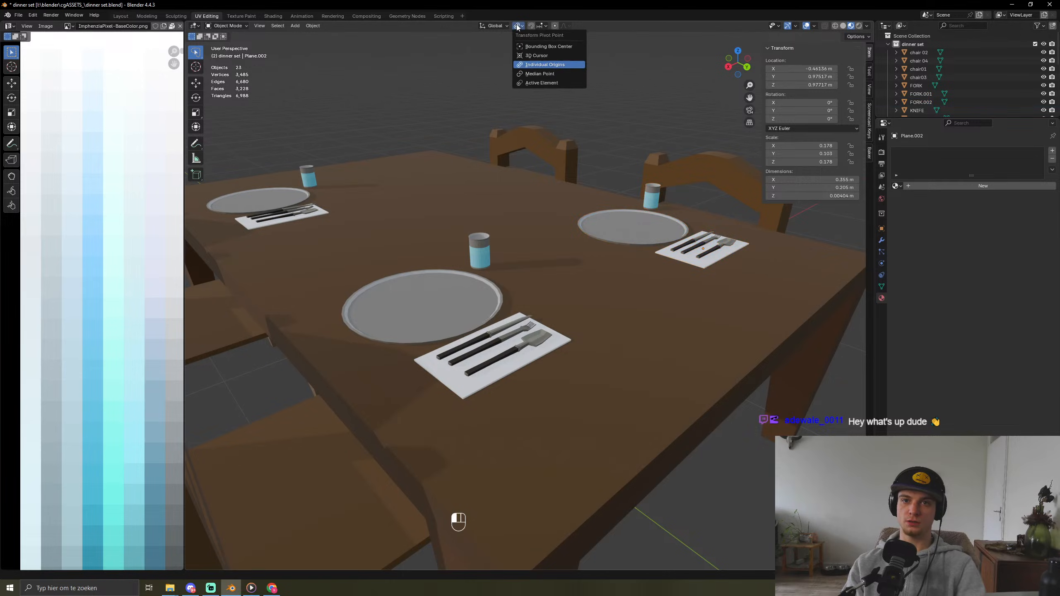
{"action": "key", "text": "ctrl+z"}
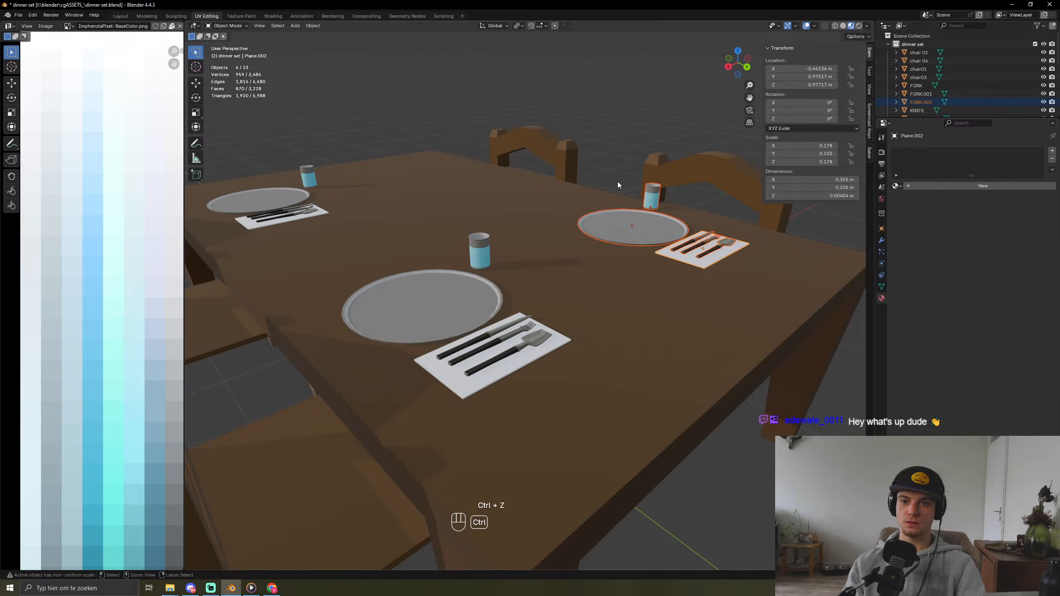
{"action": "left_click", "coordinate": [515, 26]}
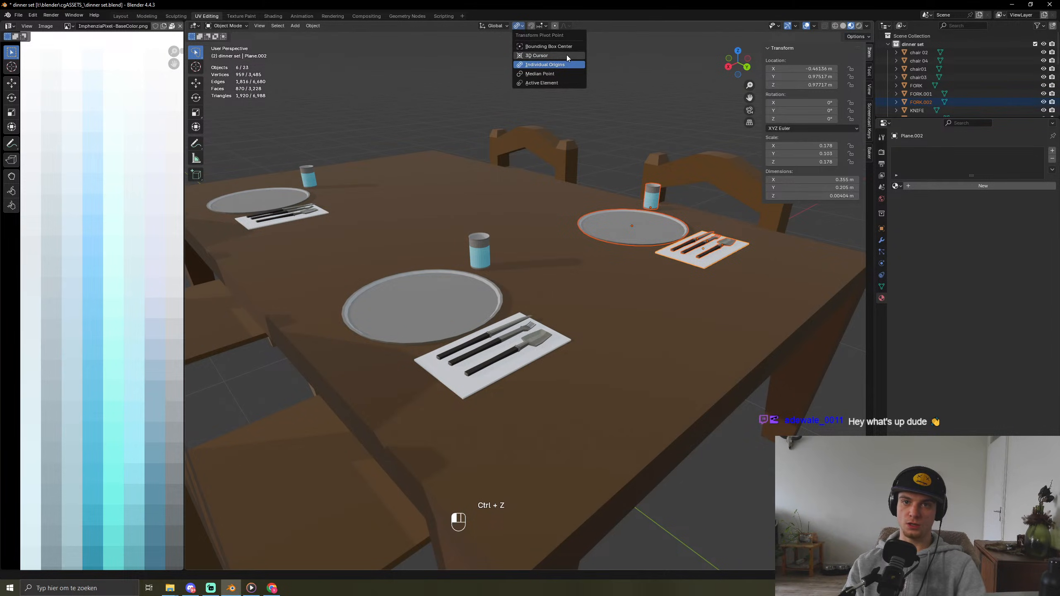
{"action": "left_click", "coordinate": [565, 76]}
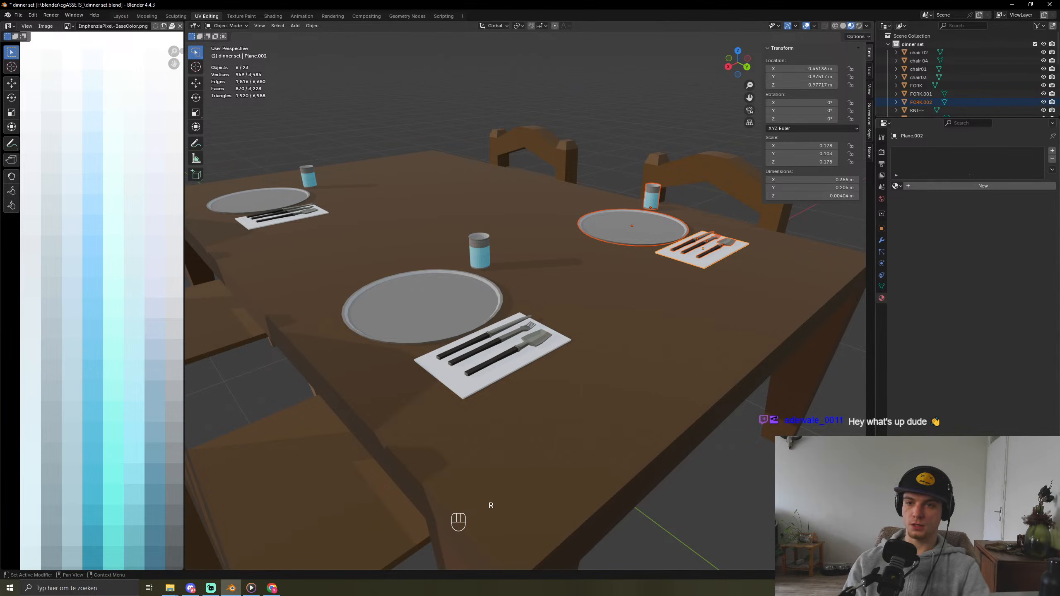
Step: Try to rotate the copied place setting about Z, then cancel the rotation and undo the duplication
{"action": "key", "text": "r"}
{"action": "key", "text": "z"}
{"action": "key", "text": "r"}
{"action": "key", "text": "z"}
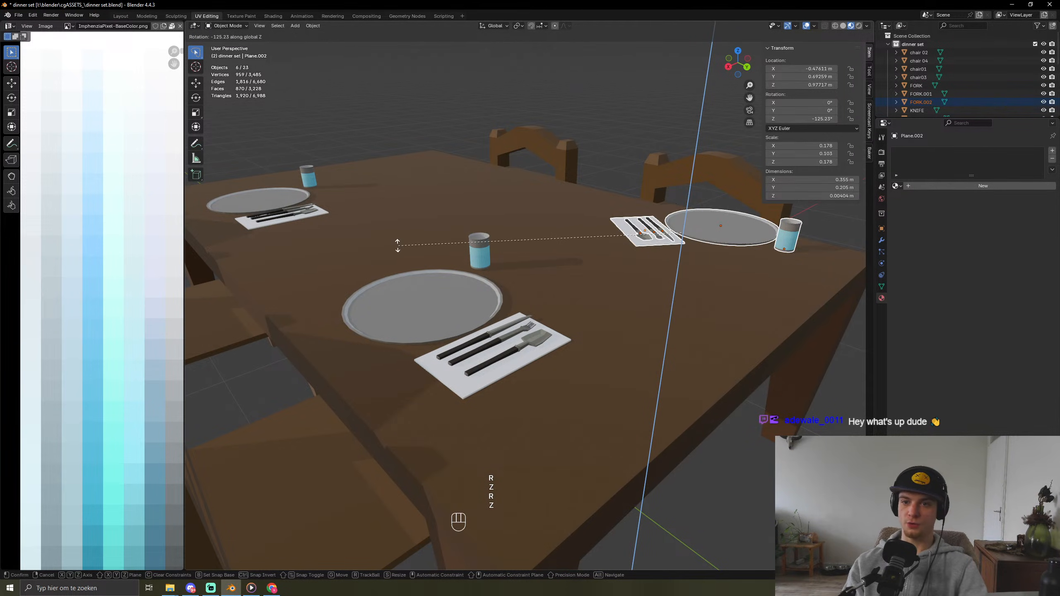
{"action": "right_click", "coordinate": [490, 226]}
{"action": "key", "text": "ctrl+z"}
{"action": "key", "text": "ctrl+z"}
{"action": "key", "text": "ctrl+z"}
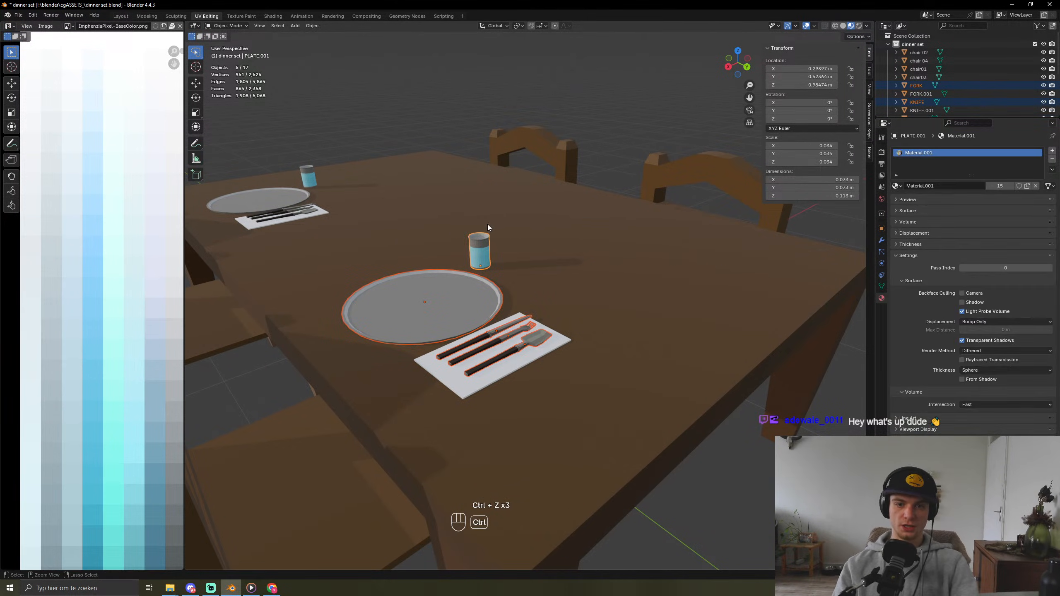
Step: Add the original napkin and the second setting's glass, plate, napkin, fork, knife and spoon to the selection
{"action": "middle_click_drag", "start_coordinate": [487, 224], "coordinate": [380, 205]}
{"action": "left_click", "coordinate": [640, 431], "text": "shift"}
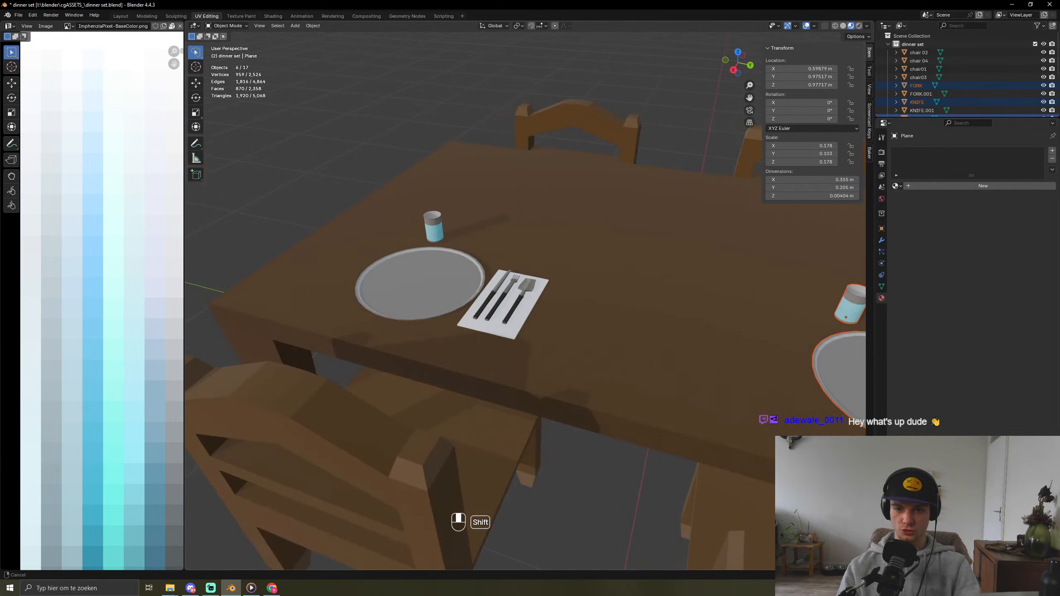
{"action": "left_click", "coordinate": [436, 230], "text": "shift"}
{"action": "left_click", "coordinate": [436, 274], "text": "shift"}
{"action": "left_click", "coordinate": [505, 315], "text": "shift"}
{"action": "left_click", "coordinate": [495, 310], "text": "shift"}
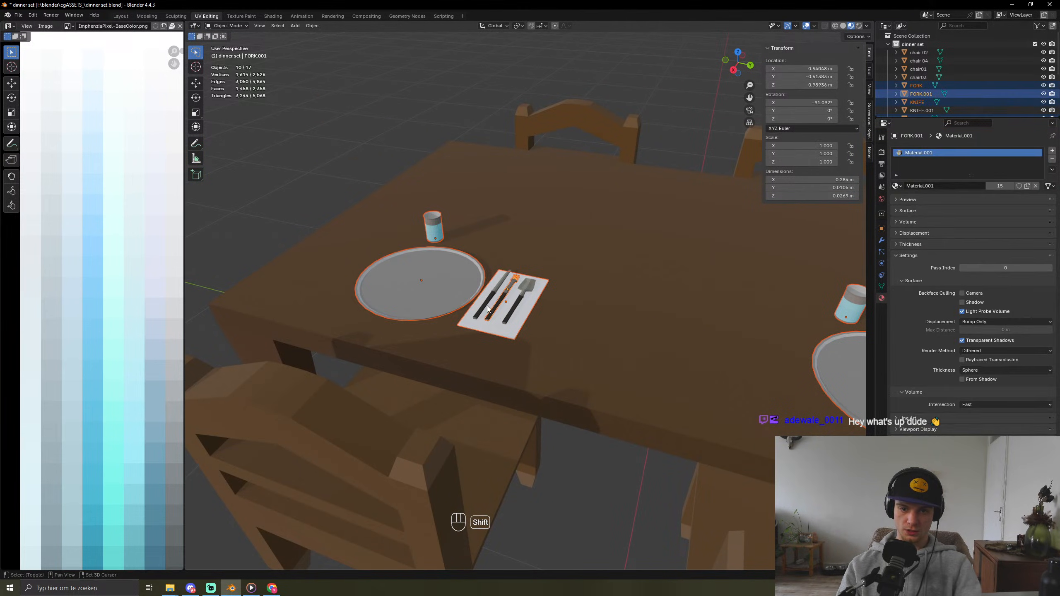
{"action": "left_click", "coordinate": [484, 306], "text": "shift"}
{"action": "left_click", "coordinate": [512, 305], "text": "shift"}
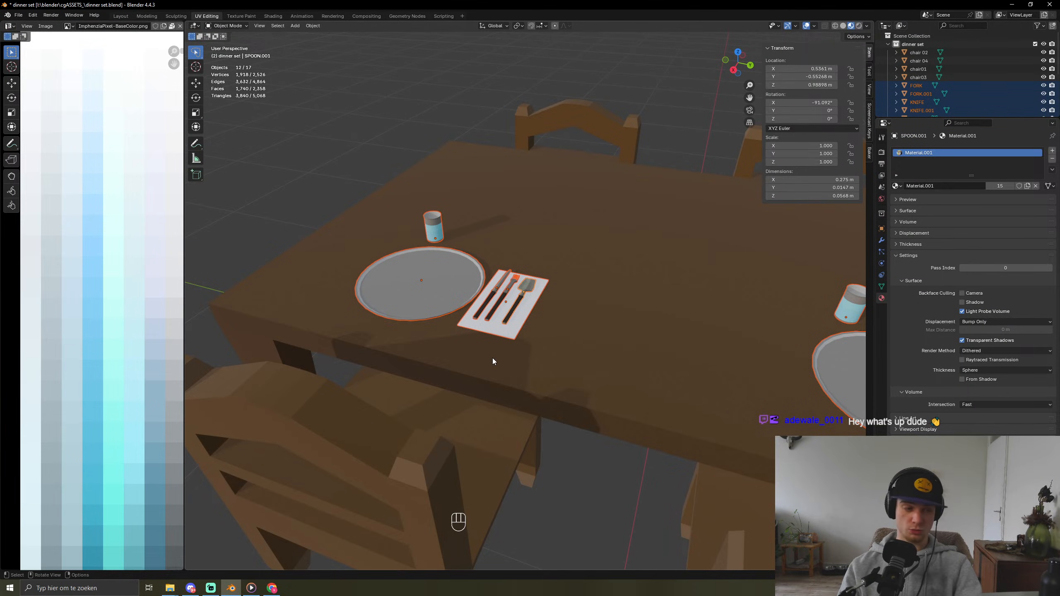
Step: Duplicate both place settings -0.97923 m along X to the opposite side of the table
{"action": "key", "text": "shift+d"}
{"action": "key", "text": "x"}
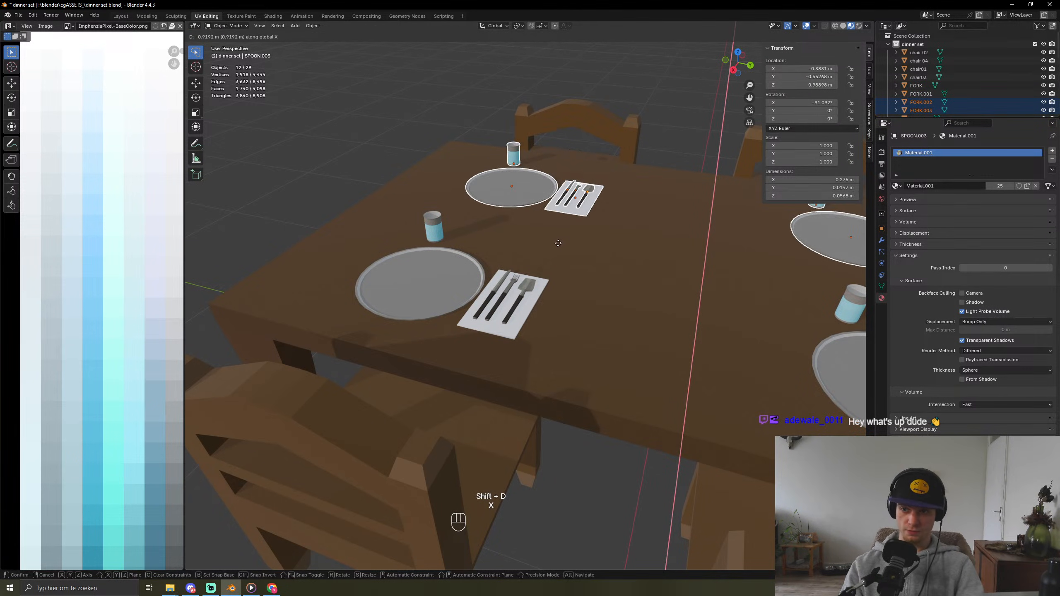
{"action": "left_click", "coordinate": [559, 238]}
{"action": "scroll", "coordinate": [559, 239], "scroll_direction": "down", "scroll_amount": 2}
{"action": "middle_click_drag", "start_coordinate": [560, 241], "coordinate": [605, 273]}
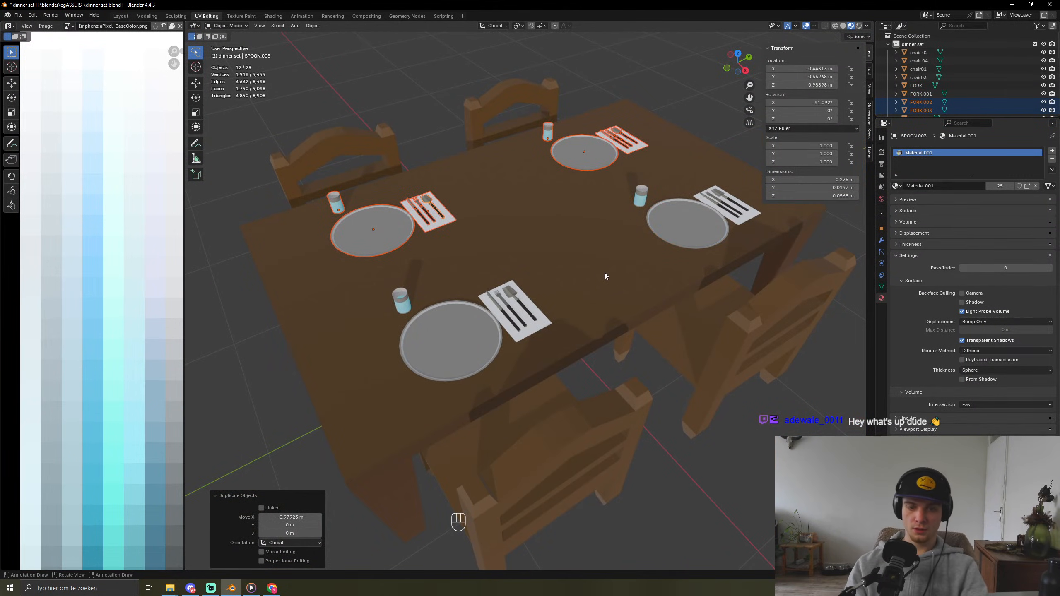
Step: Rotate the two copied place settings 180° about Z to face the opposite chairs
{"action": "key", "text": "r"}
{"action": "key", "text": "z"}
{"action": "key", "text": "KP_1"}
{"action": "key", "text": "KP_8"}
{"action": "key", "text": "KP_0"}
{"action": "key", "text": "KP_Enter"}
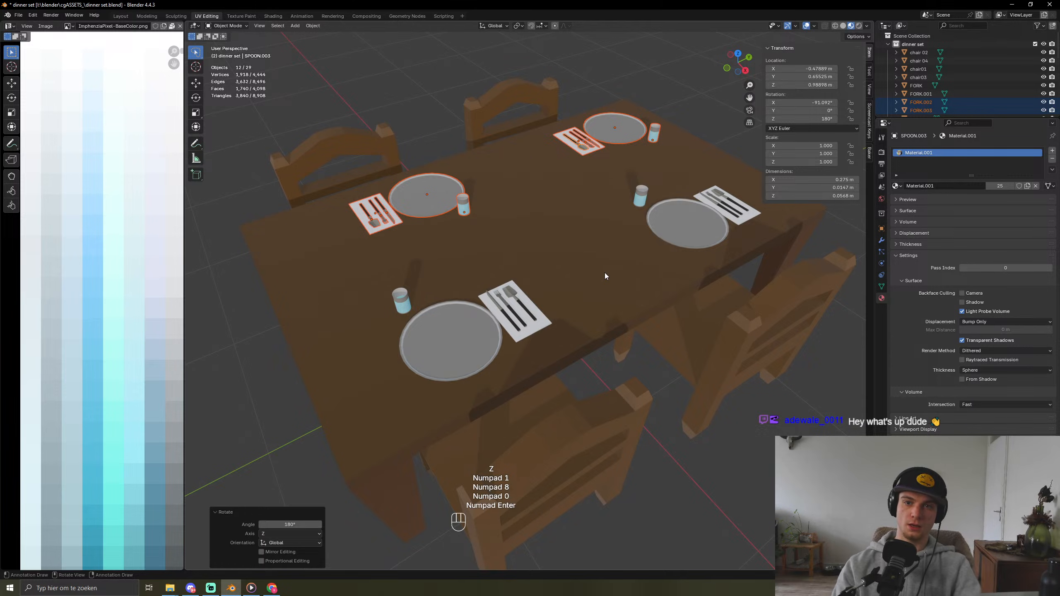
Step: Move the two rotated place settings -0.29813 m along Y
{"action": "key", "text": "g"}
{"action": "key", "text": "x"}
{"action": "key", "text": "y"}
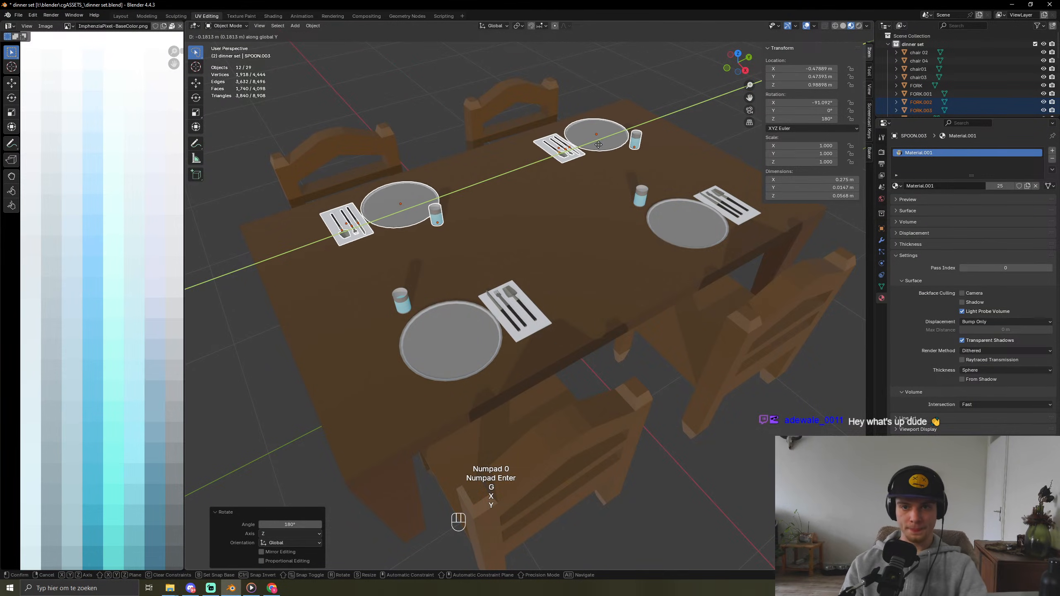
{"action": "left_click", "coordinate": [586, 156]}
Step: Shift the two copied place settings 0.09197 m along Y in top view to line up with their chairs
{"action": "key", "text": "KP_7"}
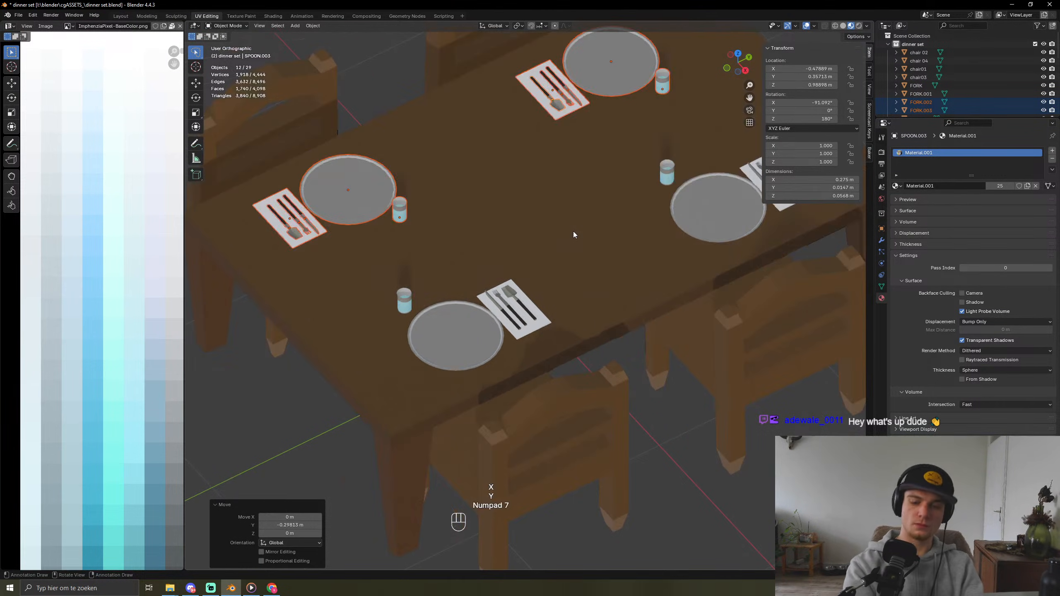
{"action": "scroll", "coordinate": [573, 232], "scroll_direction": "down", "scroll_amount": 6}
{"action": "middle_click_drag", "start_coordinate": [517, 349], "coordinate": [578, 375], "text": "shift"}
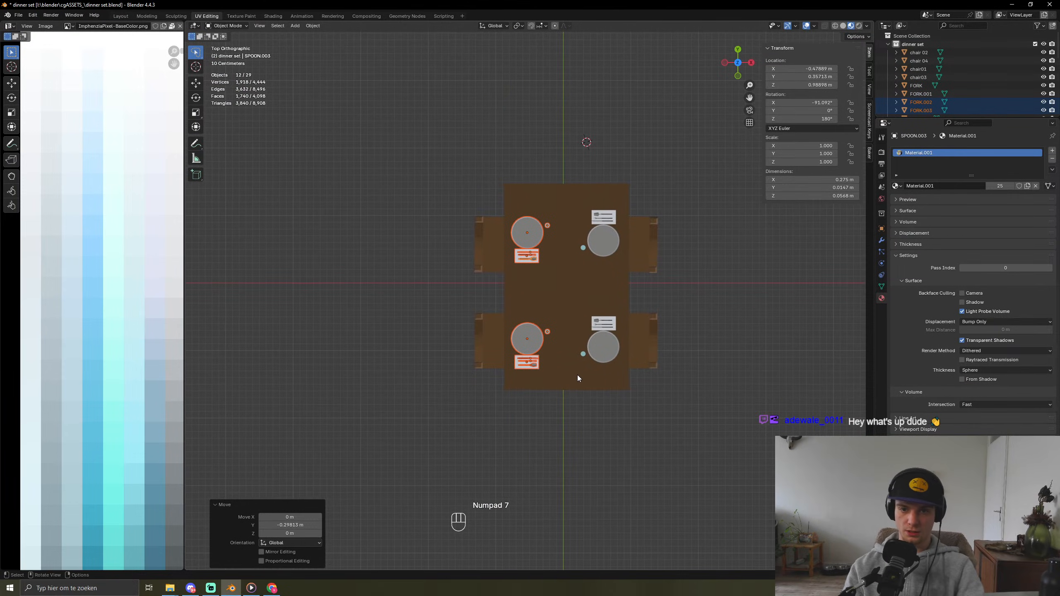
{"action": "key", "text": "g"}
{"action": "key", "text": "y"}
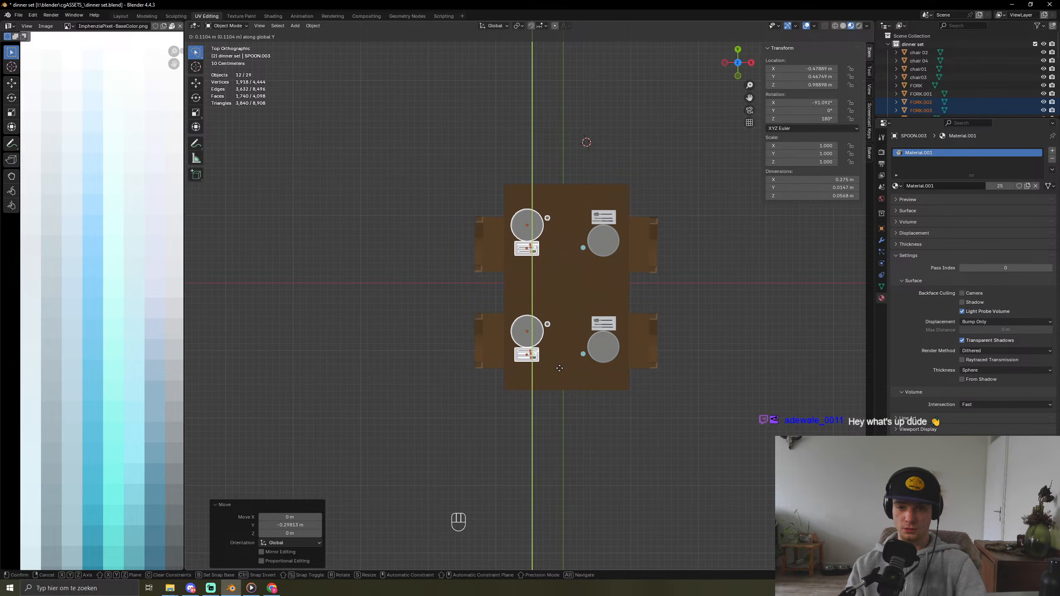
{"action": "left_click", "coordinate": [543, 380]}
Step: Move chair01 about 0.155 m along Y to line up with its place setting
{"action": "middle_click_drag", "start_coordinate": [542, 380], "coordinate": [518, 350]}
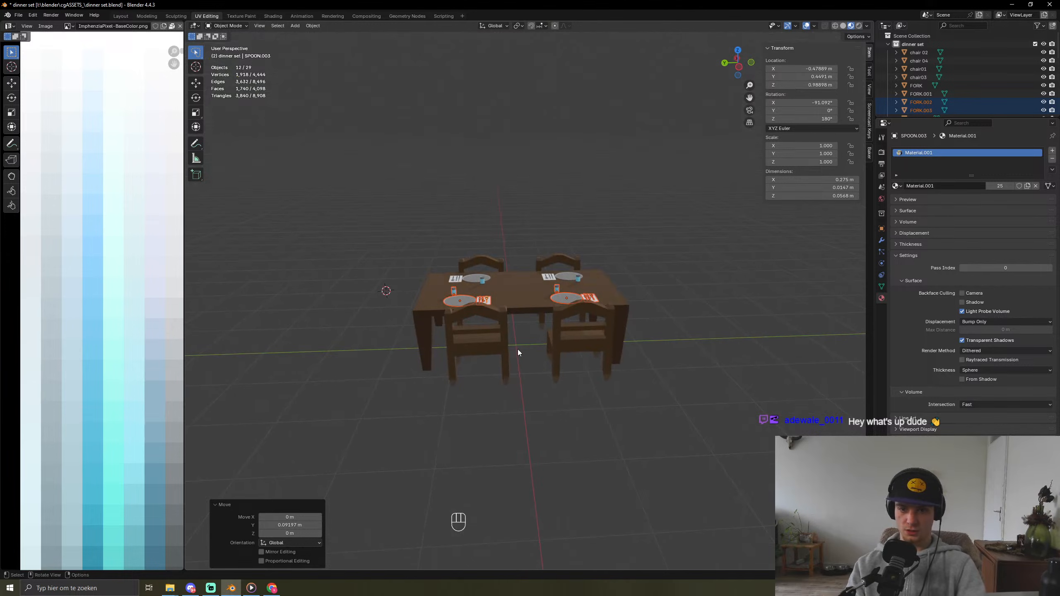
{"action": "left_click", "coordinate": [479, 350]}
{"action": "key", "text": "g"}
{"action": "key", "text": "x"}
{"action": "key", "text": "y"}
{"action": "left_click", "coordinate": [474, 355]}
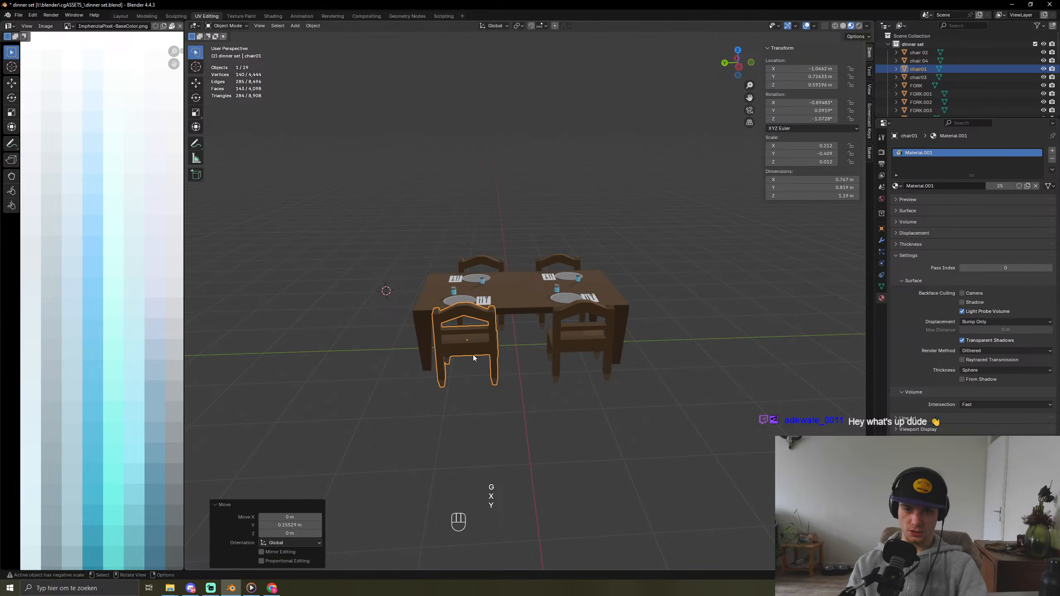
Step: Move chair 02 along Y to its place setting, finishing with a -0.097321 m adjustment
{"action": "left_click", "coordinate": [583, 355]}
{"action": "key", "text": "g"}
{"action": "key", "text": "y"}
{"action": "left_click", "coordinate": [580, 353]}
{"action": "middle_click_drag", "start_coordinate": [580, 353], "coordinate": [623, 406]}
{"action": "key", "text": "g"}
{"action": "key", "text": "y"}
{"action": "left_click", "coordinate": [627, 403]}
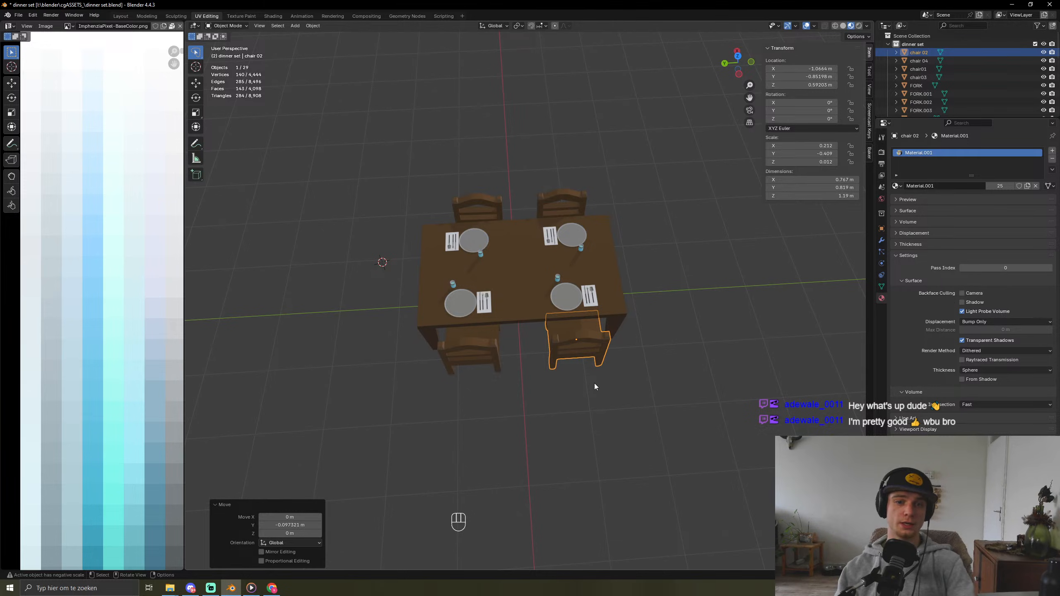
Step: Deselect the chair and examine the chairs and four place settings from several angles
{"action": "middle_click_drag", "start_coordinate": [787, 267], "coordinate": [632, 271]}
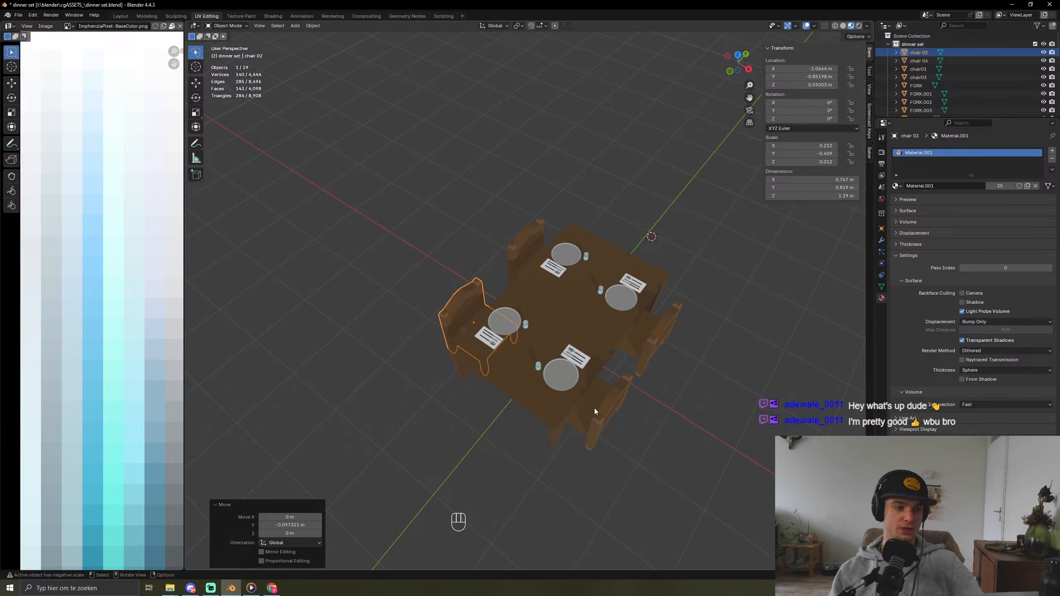
{"action": "middle_click_drag", "start_coordinate": [510, 316], "coordinate": [668, 439]}
{"action": "left_click", "coordinate": [615, 517]}
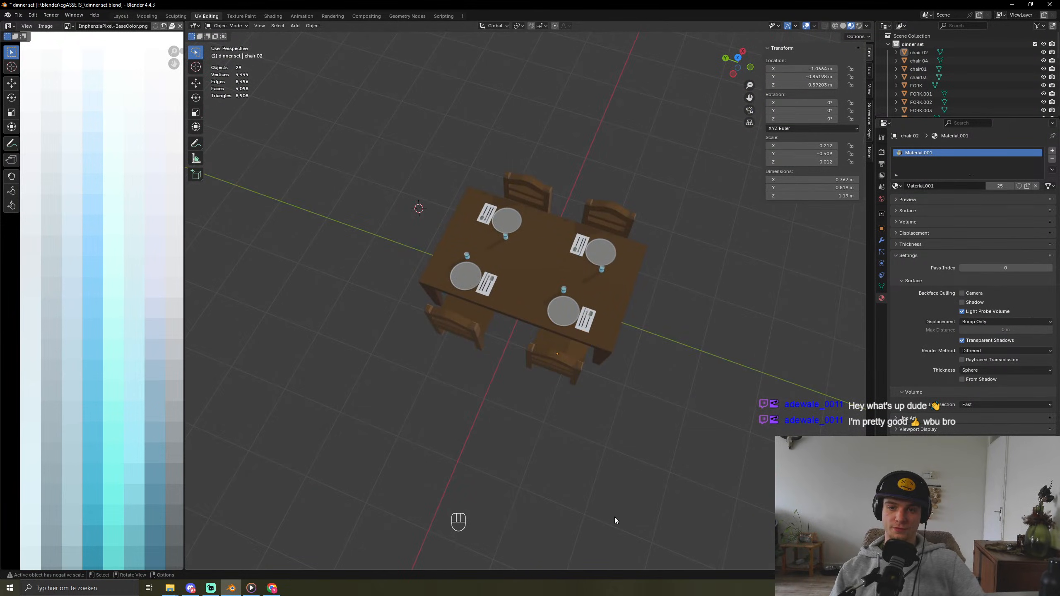
{"action": "middle_click_drag", "start_coordinate": [615, 517], "coordinate": [595, 516]}
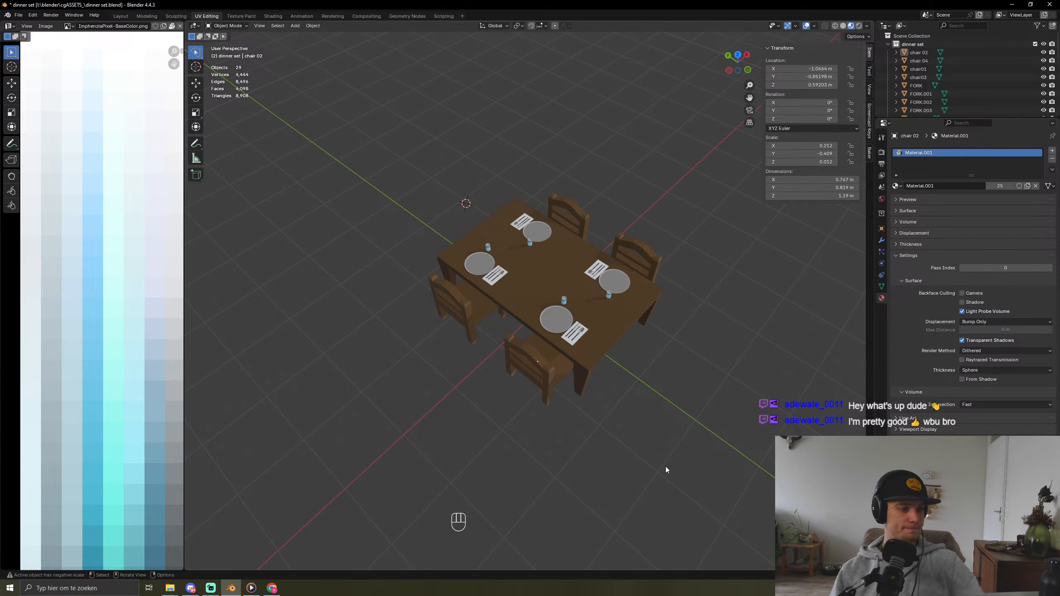
{"action": "middle_click_drag", "start_coordinate": [666, 469], "coordinate": [514, 448]}
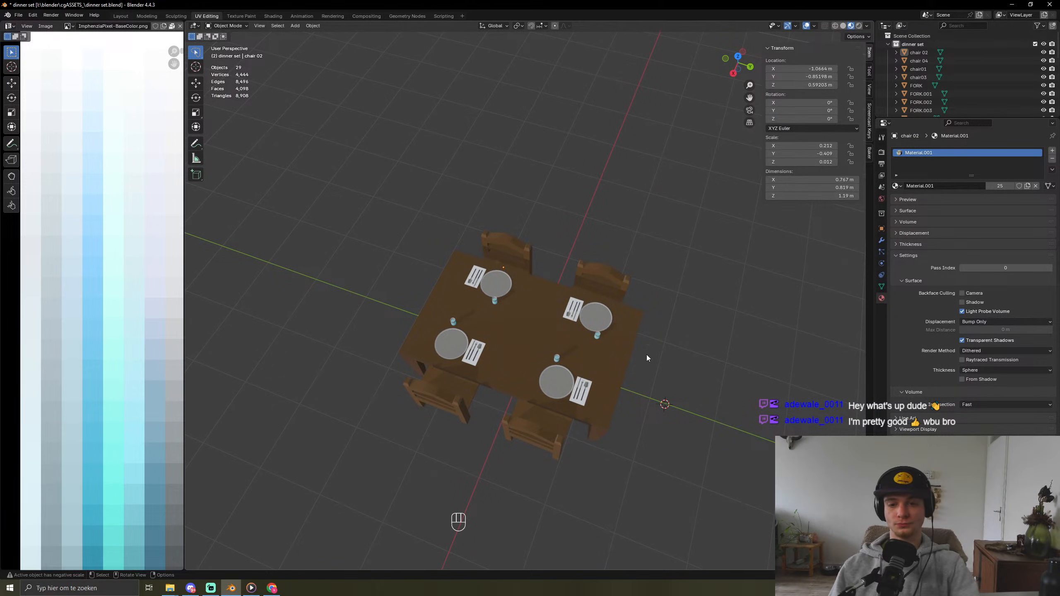
{"action": "middle_click_drag", "start_coordinate": [528, 413], "coordinate": [622, 263]}
{"action": "scroll", "coordinate": [550, 315], "scroll_direction": "up", "scroll_amount": 5}
{"action": "scroll", "coordinate": [502, 356], "scroll_direction": "down", "scroll_amount": 3}
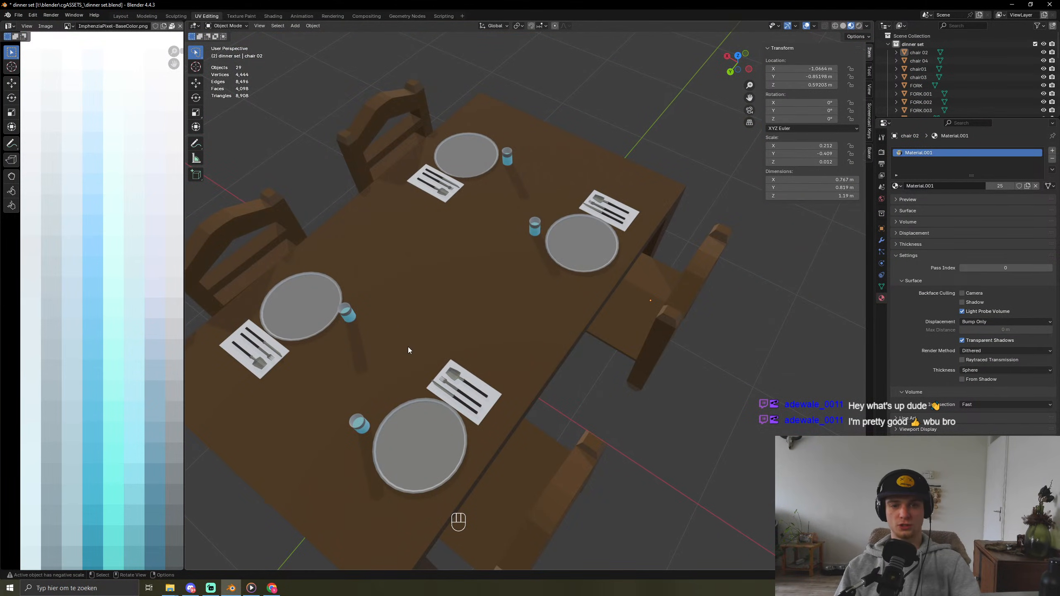
{"action": "middle_click_drag", "start_coordinate": [414, 446], "coordinate": [328, 431]}
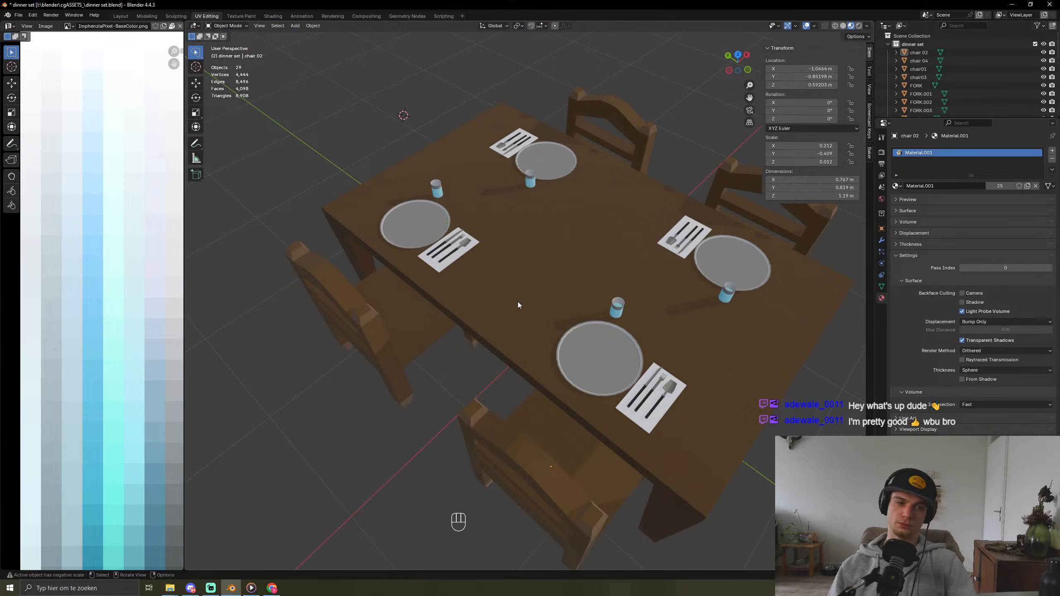
Step: Add a cylinder mesh at the 3D cursor near the middle of the tabletop
{"action": "key", "text": "shift+a"}
{"action": "mouse_move", "coordinate": [565, 247]}
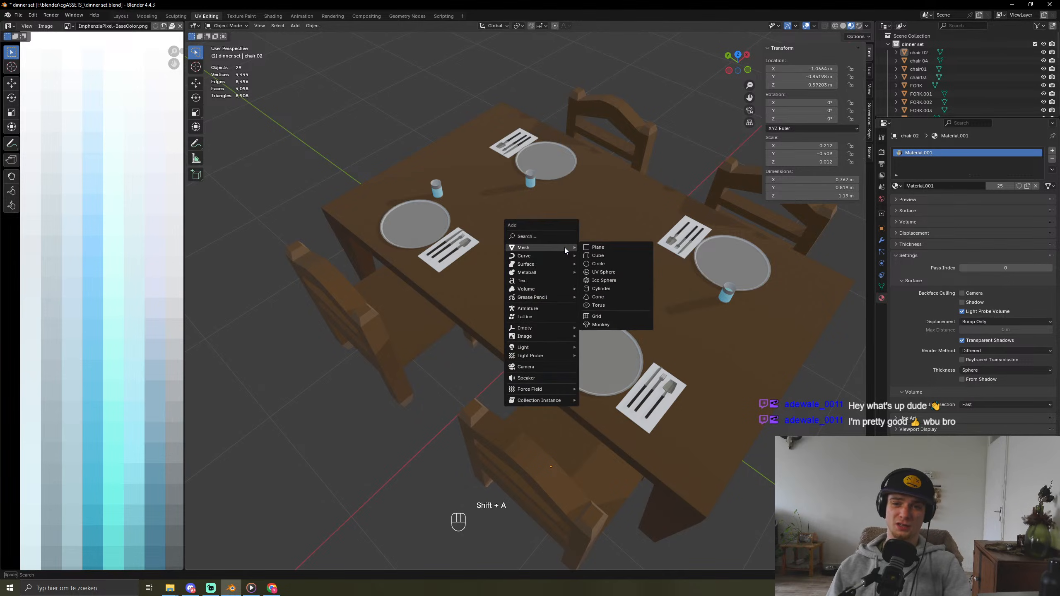
{"action": "left_click", "coordinate": [620, 292]}
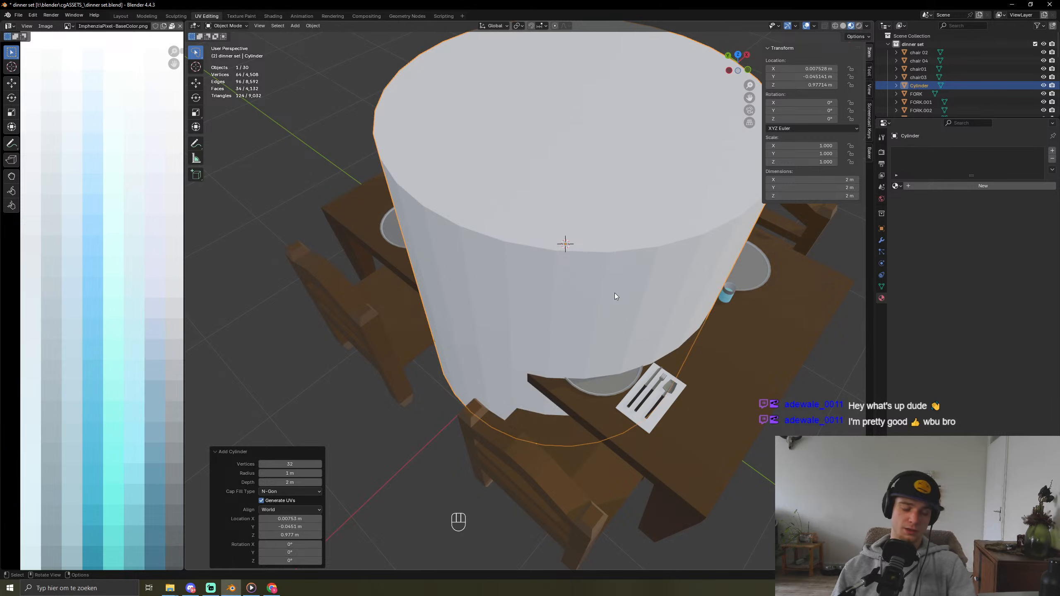
{"action": "key", "text": "r"}
{"action": "key", "text": "x"}
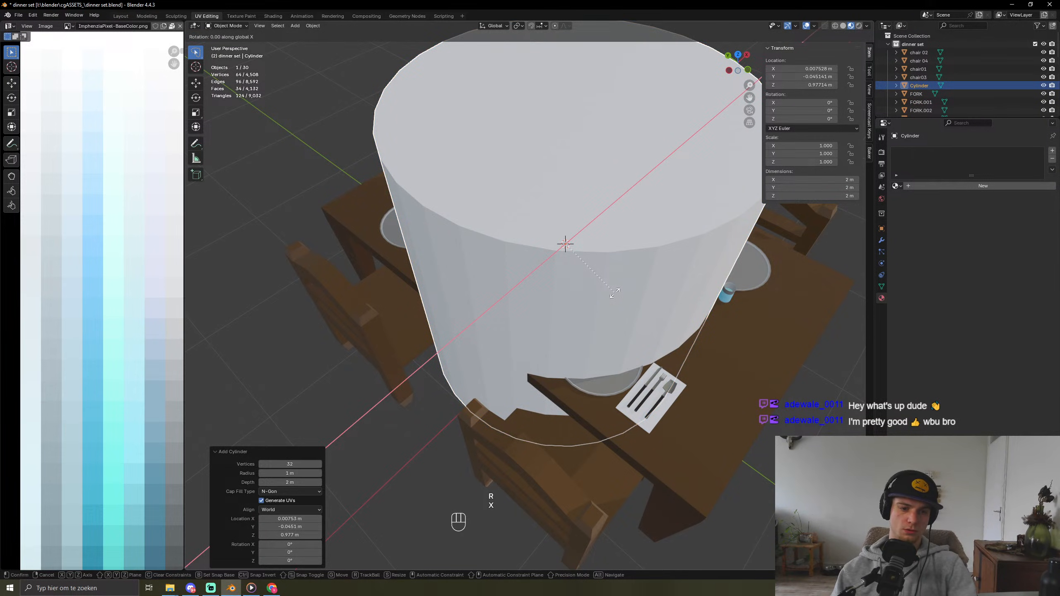
{"action": "right_click", "coordinate": [616, 293]}
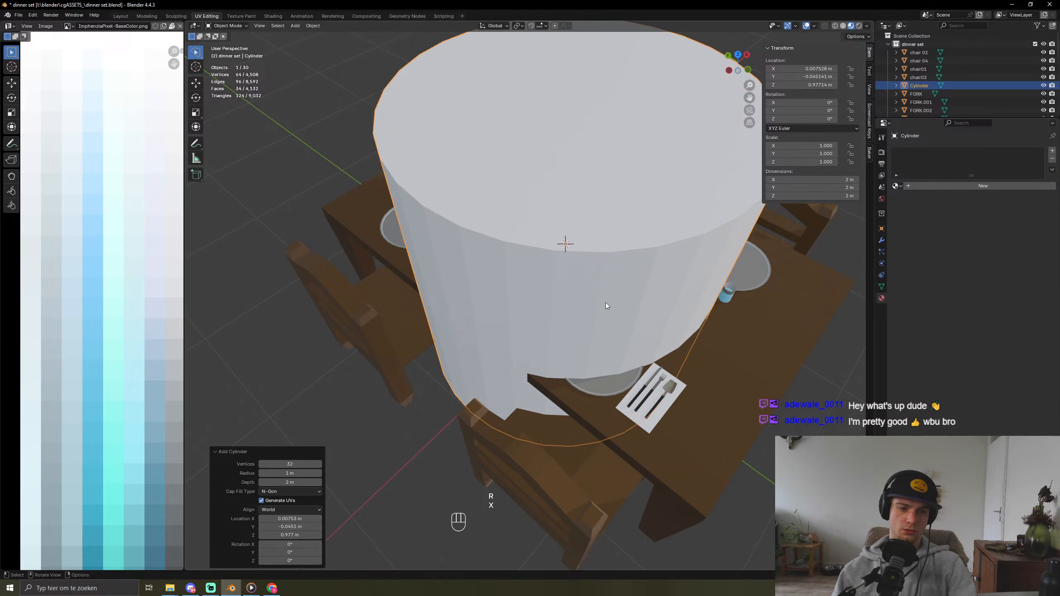
Step: Set the new cylinder's vertex count to 35
{"action": "left_click", "coordinate": [319, 464]}
{"action": "left_click", "coordinate": [319, 464]}
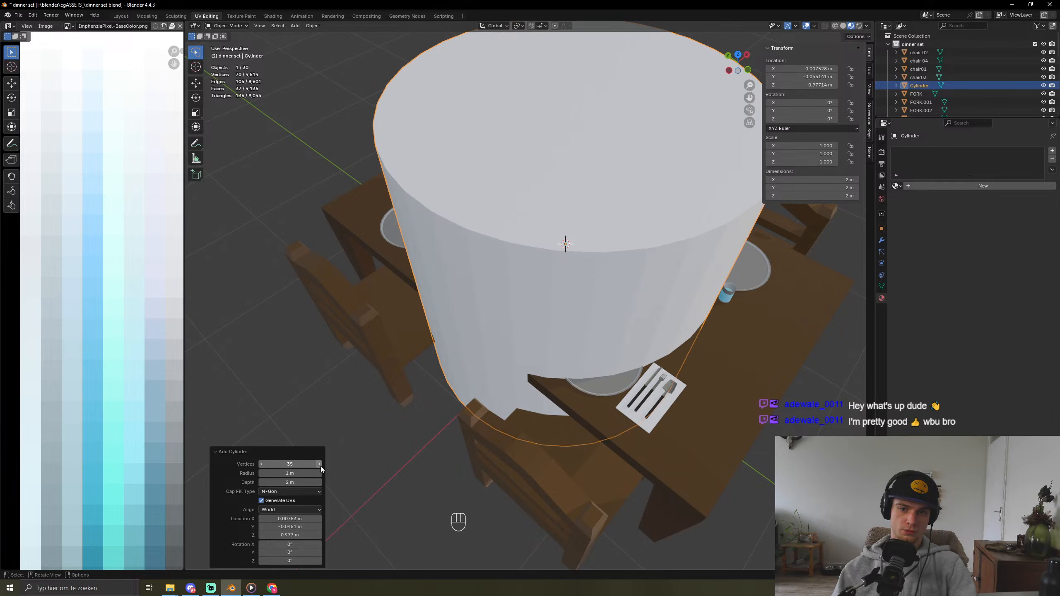
{"action": "left_click", "coordinate": [320, 463]}
Step: Try to rotate the cylinder 90° about X and switch to the side view
{"action": "key", "text": "KP_9"}
{"action": "key", "text": "KP_0"}
{"action": "key", "text": "Right"}
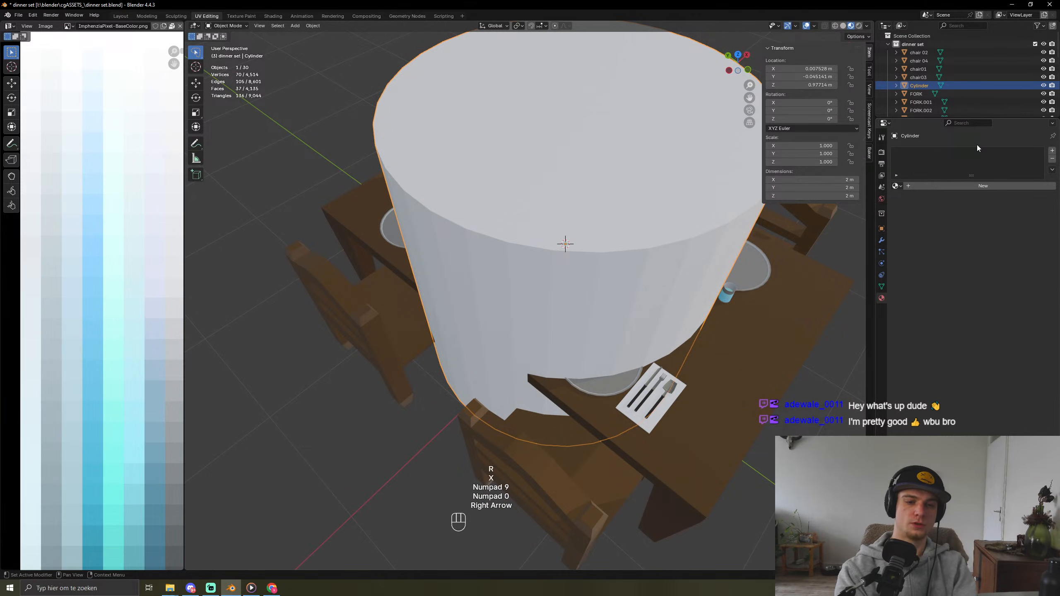
{"action": "key", "text": "KP_Enter"}
{"action": "key", "text": "KP_3"}
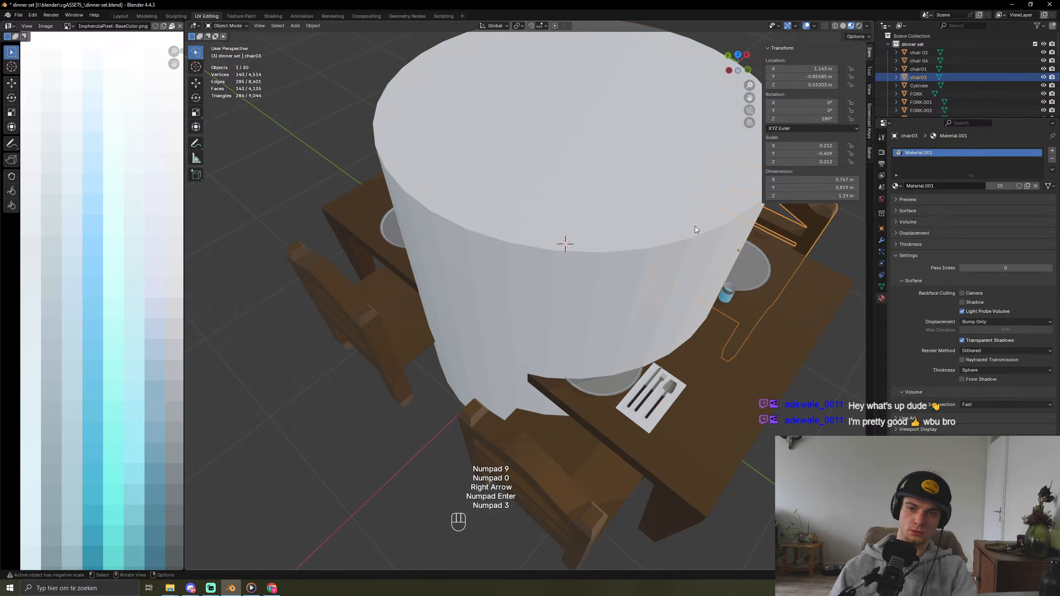
Step: Undo back to the cylinder's active selection and rotate it 90° about the global X axis
{"action": "mouse_move", "coordinate": [695, 227]}
{"action": "middle_mouse_down"}
{"action": "mouse_move", "coordinate": [649, 258]}
{"action": "mouse_move", "coordinate": [709, 235]}
{"action": "middle_mouse_up"}
{"action": "key", "text": "ctrl+z"}
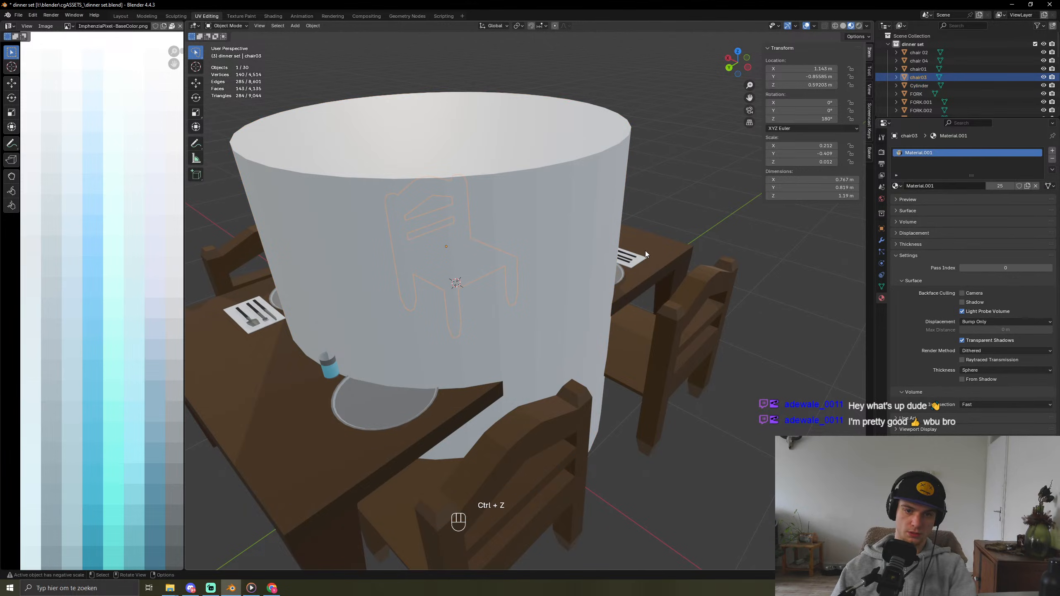
{"action": "key", "text": "ctrl+z"}
{"action": "key", "text": "r"}
{"action": "key", "text": "x"}
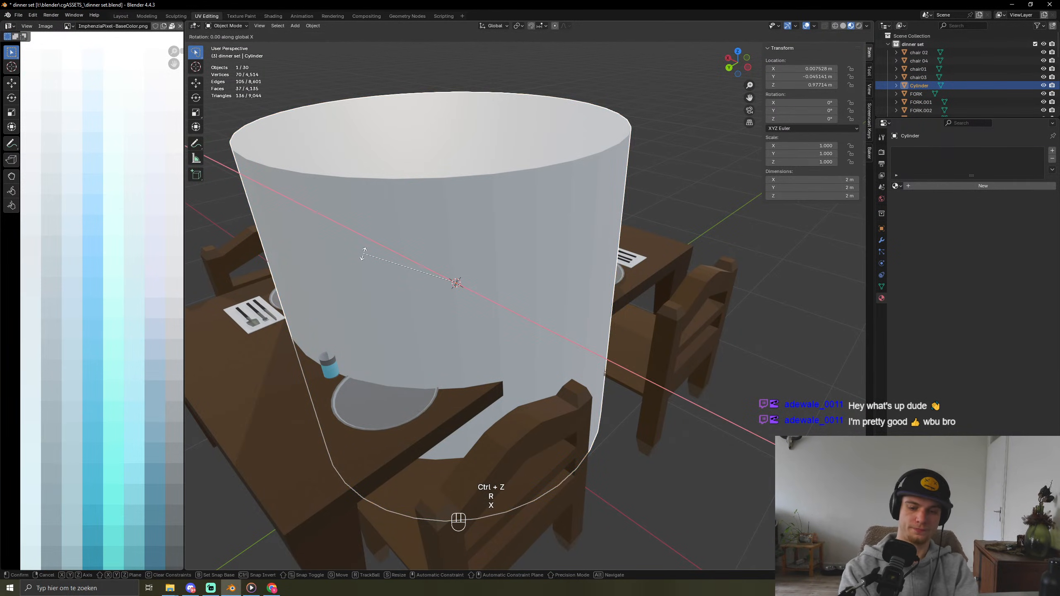
{"action": "key", "text": "KP_9"}
{"action": "key", "text": "KP_0"}
{"action": "key", "text": "KP_Enter"}
{"action": "key", "text": "KP_Decimal"}
{"action": "scroll", "coordinate": [363, 253], "scroll_direction": "down", "scroll_amount": 5}
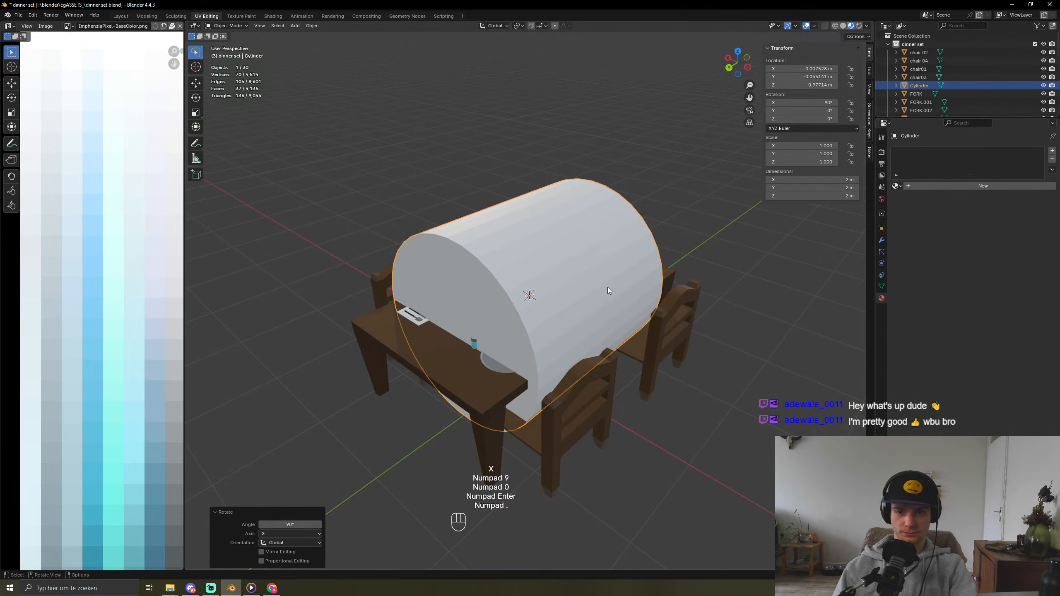
Step: Scale the cylinder down uniformly to about 0.42 m and raise it about 0.47 m above the tabletop
{"action": "key", "text": "s"}
{"action": "left_click", "coordinate": [569, 305]}
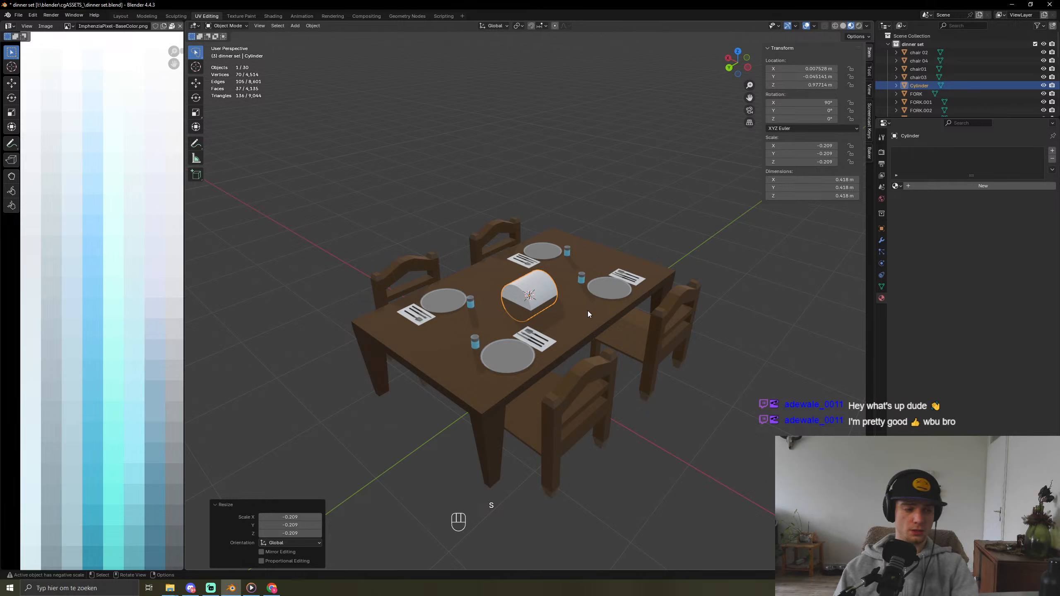
{"action": "key", "text": "KP_7"}
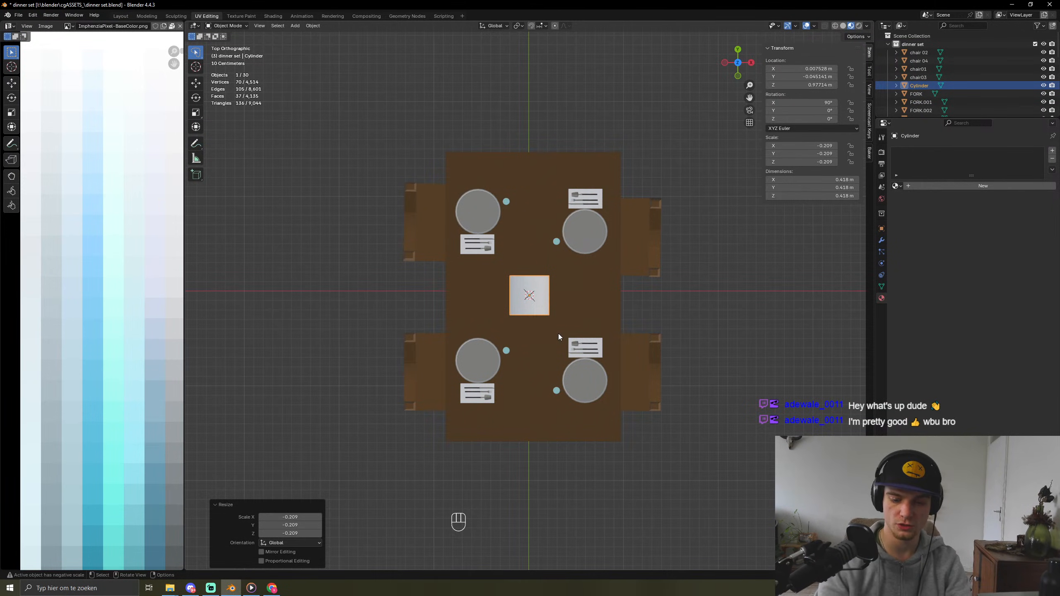
{"action": "middle_click_drag", "start_coordinate": [558, 333], "coordinate": [617, 280]}
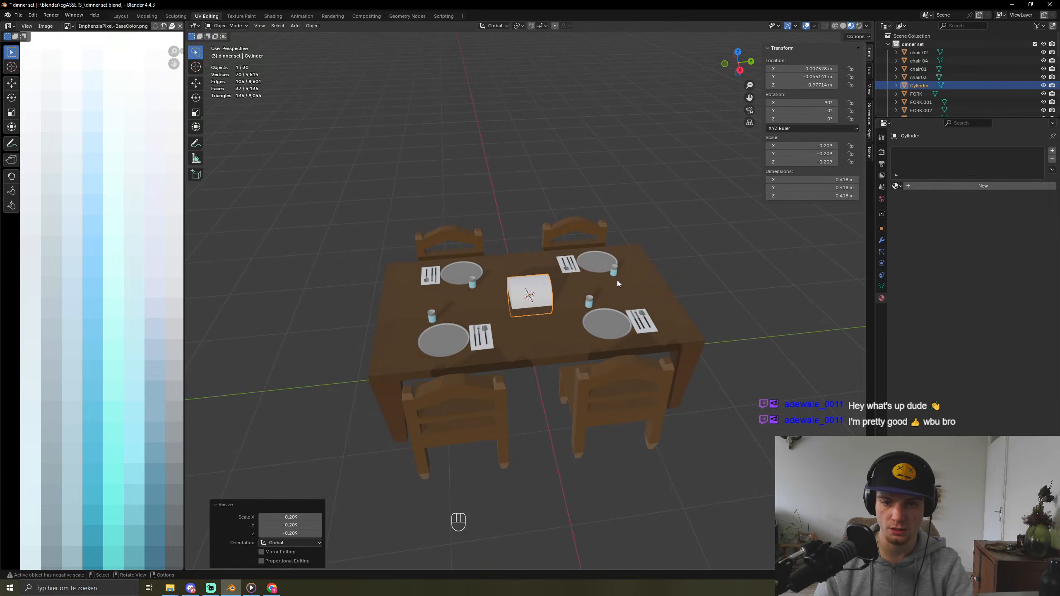
{"action": "key", "text": "g"}
{"action": "key", "text": "z"}
{"action": "left_click", "coordinate": [572, 256]}
Step: Stretch the cylinder along Y to about 1.25 m and flatten it along Z to about 0.06 m
{"action": "key", "text": "s"}
{"action": "key", "text": "x"}
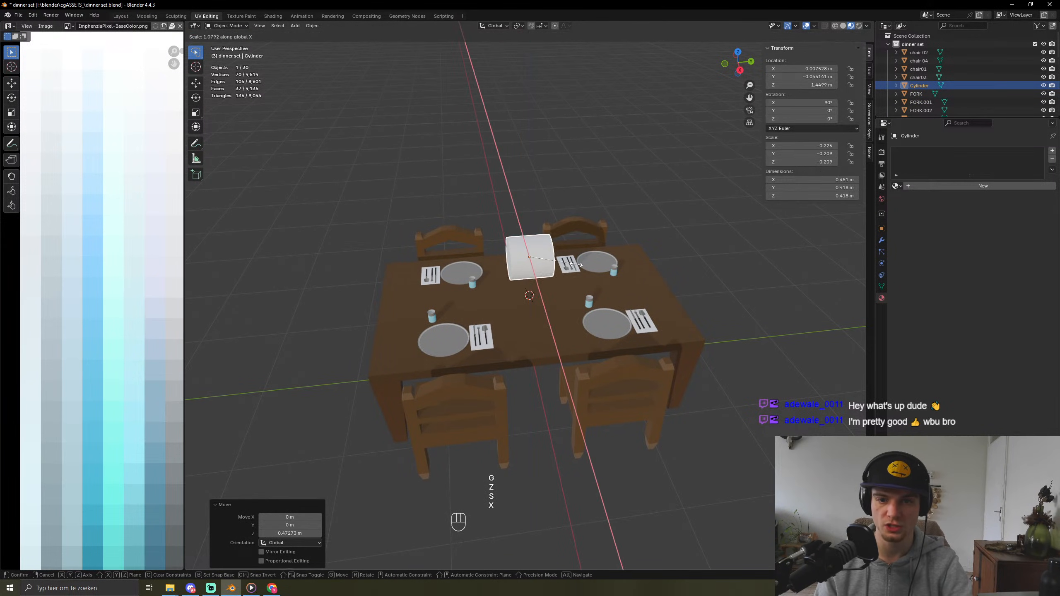
{"action": "key", "text": "y"}
{"action": "left_click", "coordinate": [652, 281]}
{"action": "key", "text": "s"}
{"action": "key", "text": "z"}
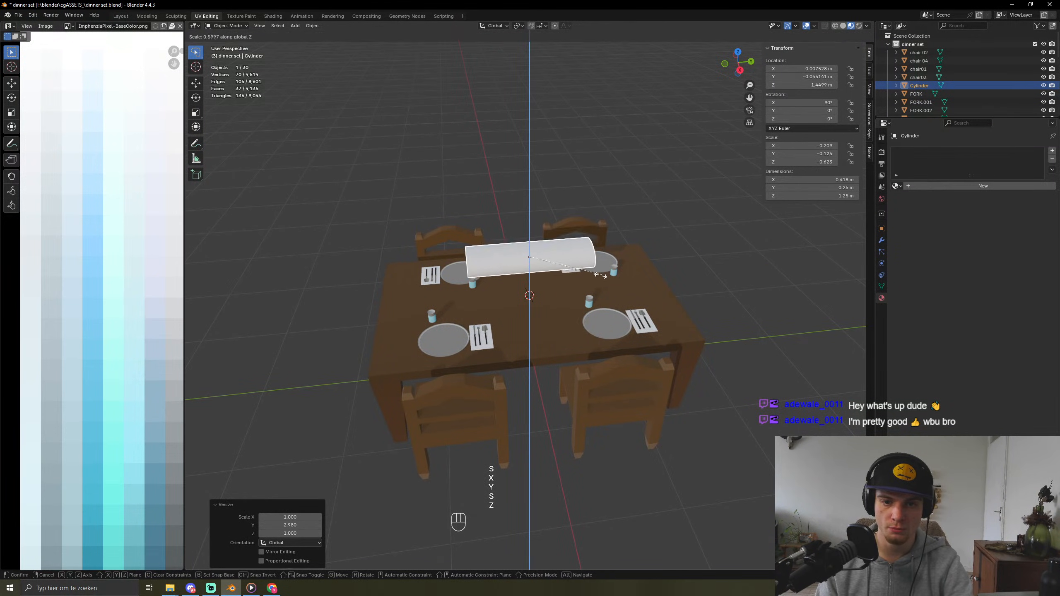
{"action": "left_click", "coordinate": [544, 275]}
Step: Thicken the cylinder along Z to about 0.084 m and narrow it along X to about 0.195 m
{"action": "middle_click_drag", "start_coordinate": [545, 273], "coordinate": [644, 287]}
{"action": "key", "text": "s"}
{"action": "key", "text": "z"}
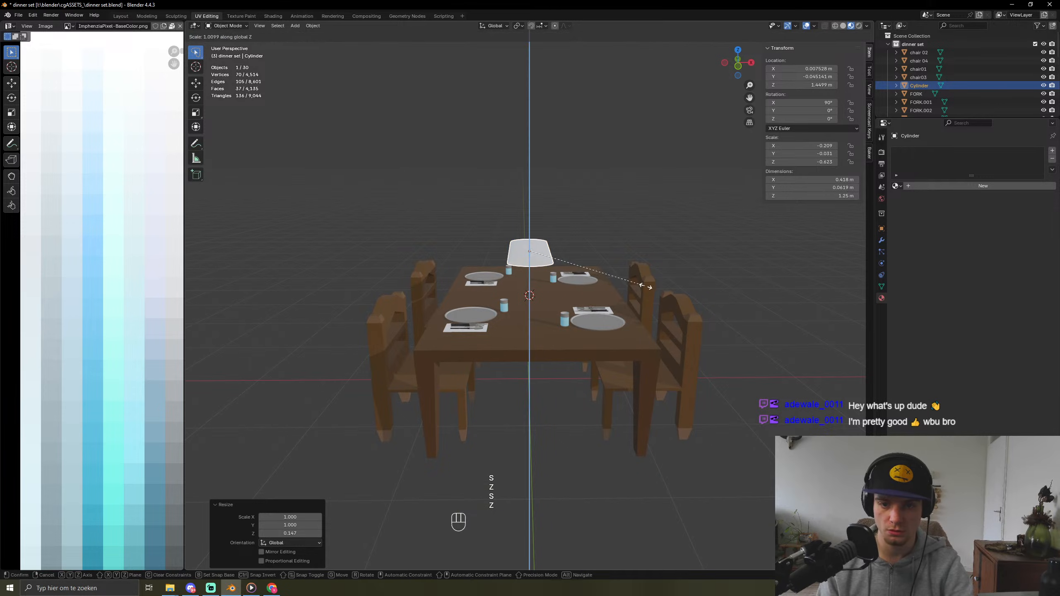
{"action": "left_click", "coordinate": [685, 267]}
{"action": "key", "text": "s"}
{"action": "key", "text": "x"}
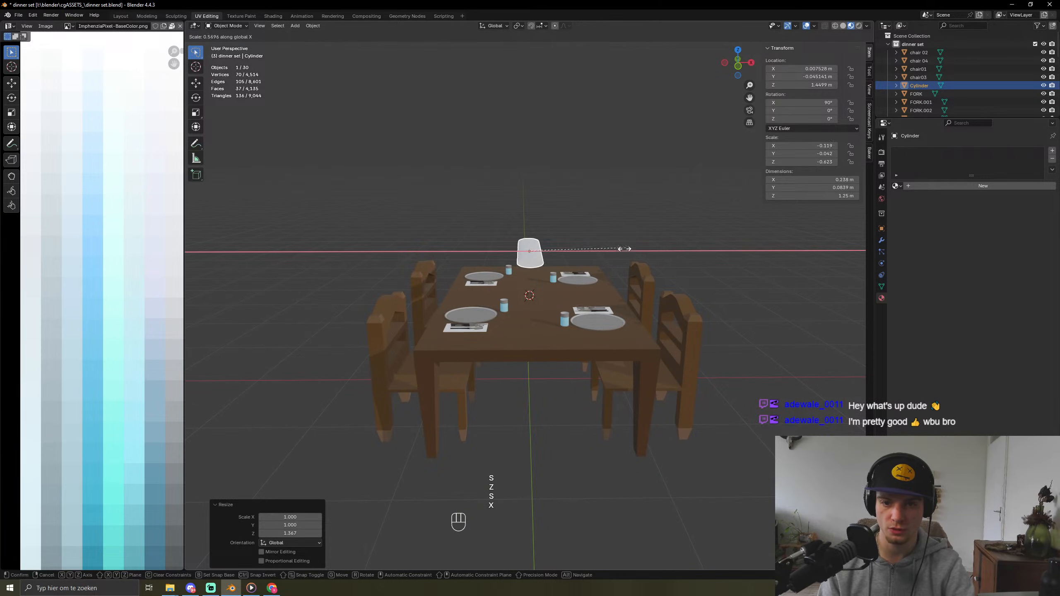
{"action": "left_click", "coordinate": [608, 258]}
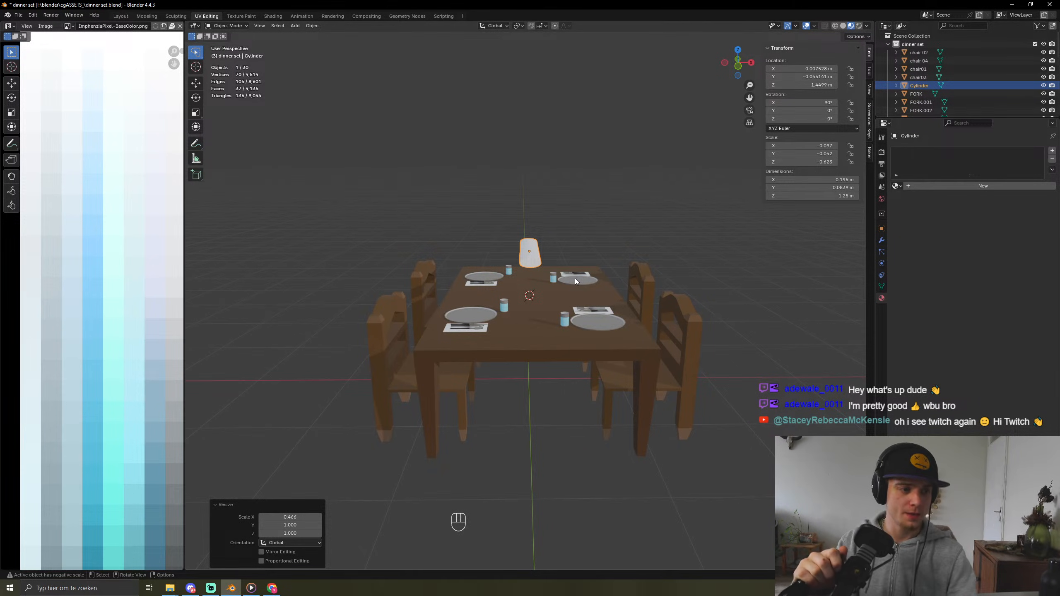
Step: Select both end faces of the cylinder and extrude them outward along normals to an overall length of about 1.41 m
{"action": "middle_click_drag", "start_coordinate": [607, 235], "coordinate": [698, 216]}
{"action": "scroll", "coordinate": [592, 273], "scroll_direction": "up", "scroll_amount": 5}
{"action": "scroll", "coordinate": [606, 276], "scroll_direction": "down", "scroll_amount": 3}
{"action": "middle_click_drag", "start_coordinate": [618, 279], "coordinate": [613, 250]}
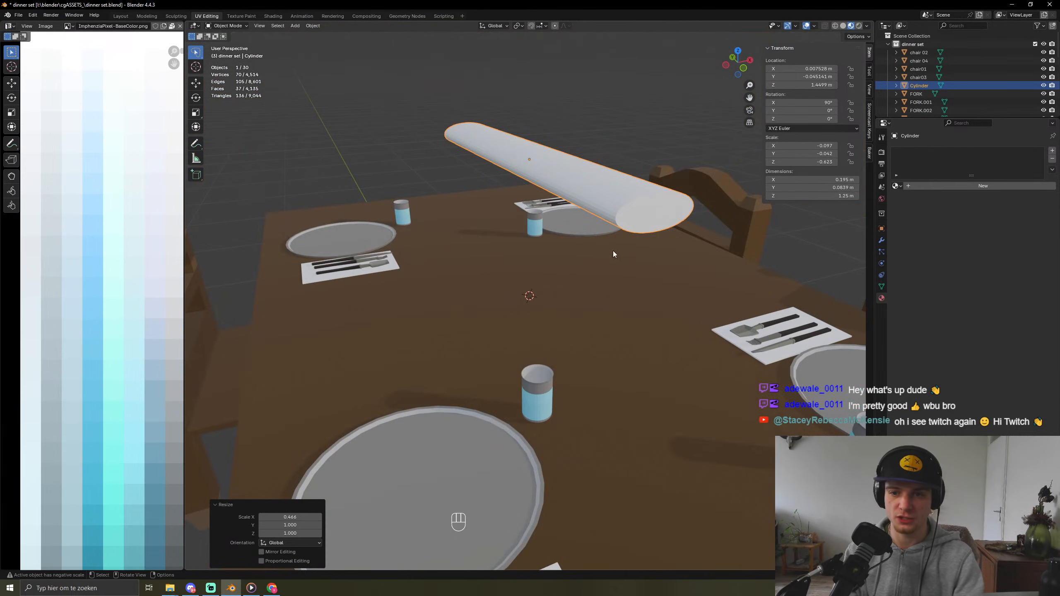
{"action": "key", "text": "Tab"}
{"action": "key", "text": "3"}
{"action": "middle_click_drag", "start_coordinate": [661, 217], "coordinate": [581, 226]}
{"action": "left_click", "coordinate": [554, 144], "text": "shift"}
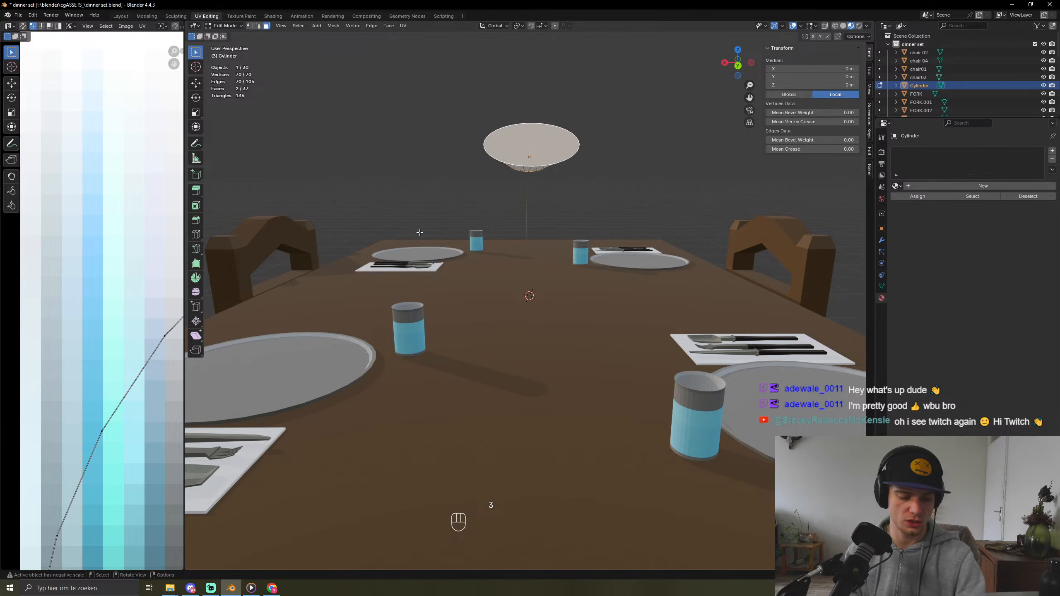
{"action": "key", "text": "alt+e"}
{"action": "left_click", "coordinate": [441, 242]}
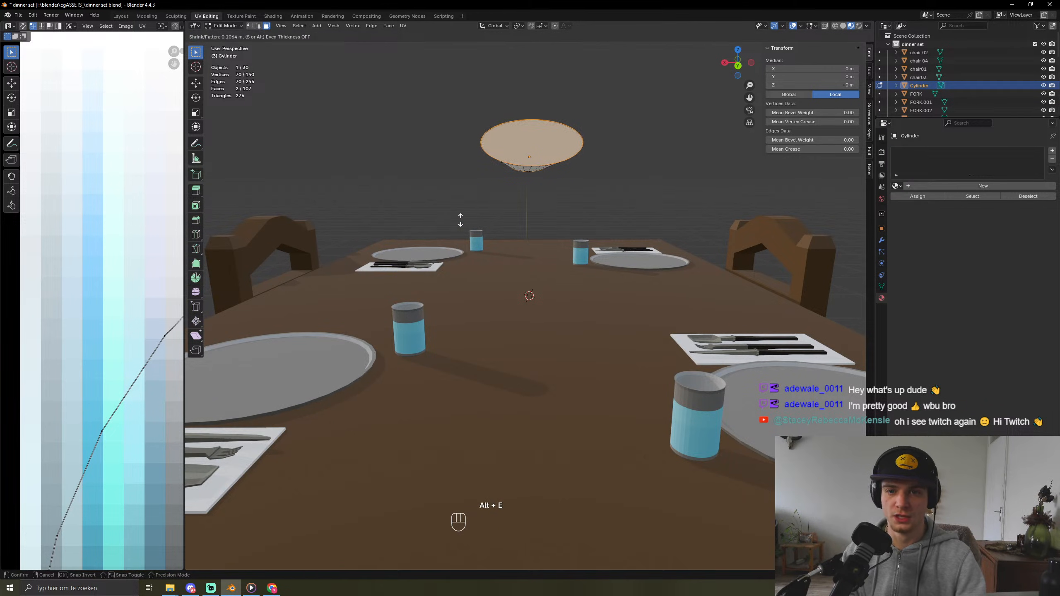
{"action": "left_click", "coordinate": [461, 219]}
Step: Taper the extruded ends by scaling both end faces to about 0.78 in Z and 0.65 in X
{"action": "middle_click_drag", "start_coordinate": [464, 221], "coordinate": [593, 315]}
{"action": "key", "text": "s"}
{"action": "key", "text": "z"}
{"action": "left_click", "coordinate": [592, 315]}
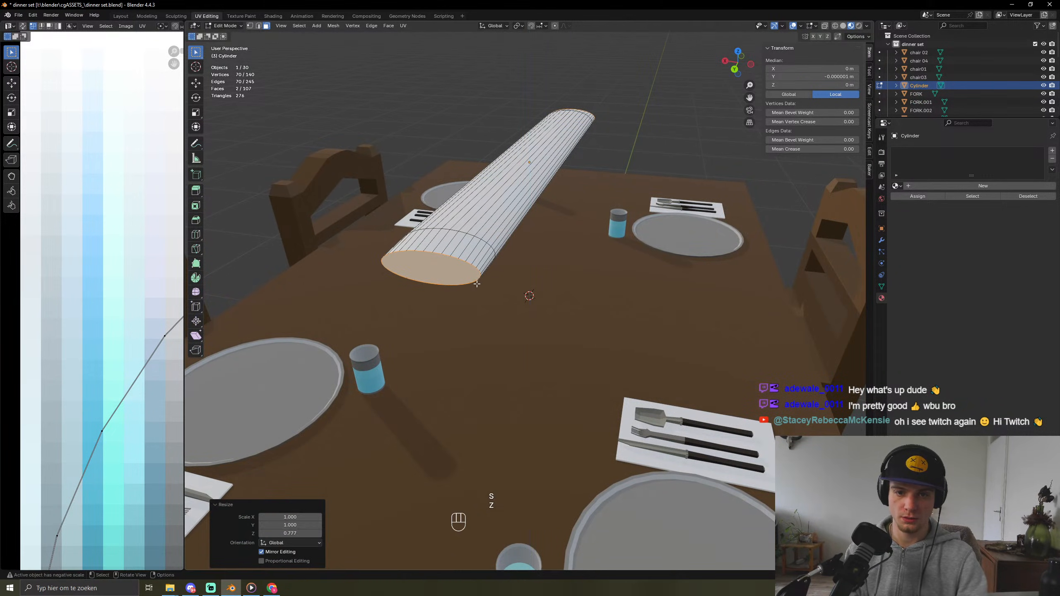
{"action": "key", "text": "s"}
{"action": "key", "text": "x"}
{"action": "left_click", "coordinate": [609, 323]}
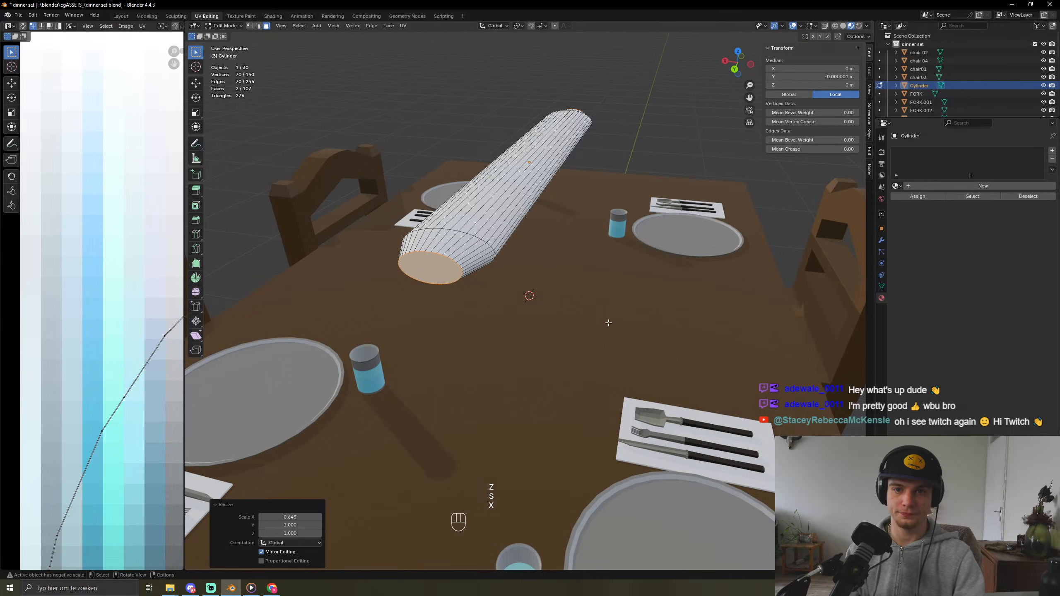
Step: Collapse all of the loaf-shaped mesh's UVs to a single point and place it on a brown wood swatch
{"action": "key", "text": "a"}
{"action": "key", "text": "a"}
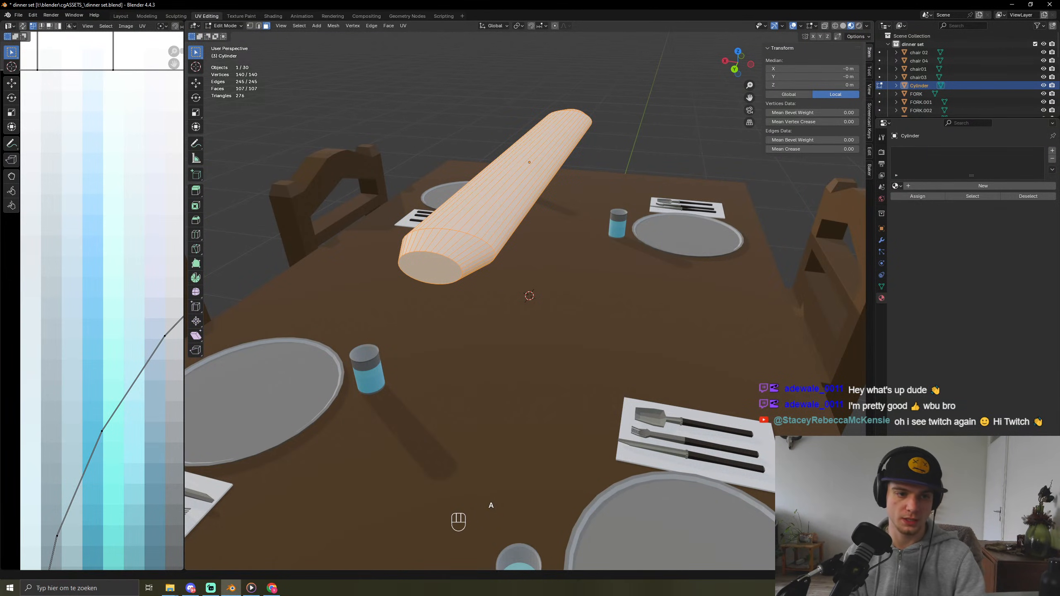
{"action": "key", "text": "s"}
{"action": "key", "text": "KP_0"}
{"action": "key", "text": "KP_Enter"}
{"action": "scroll", "coordinate": [158, 401], "scroll_direction": "down", "scroll_amount": 5}
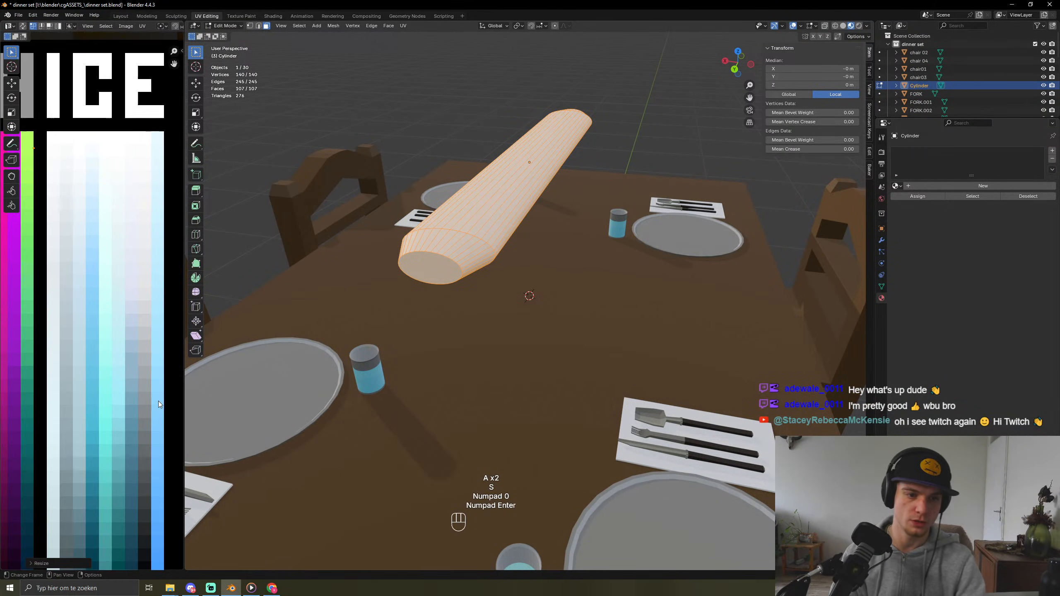
{"action": "key", "text": "g"}
{"action": "scroll", "coordinate": [147, 414], "scroll_direction": "down", "scroll_amount": 5}
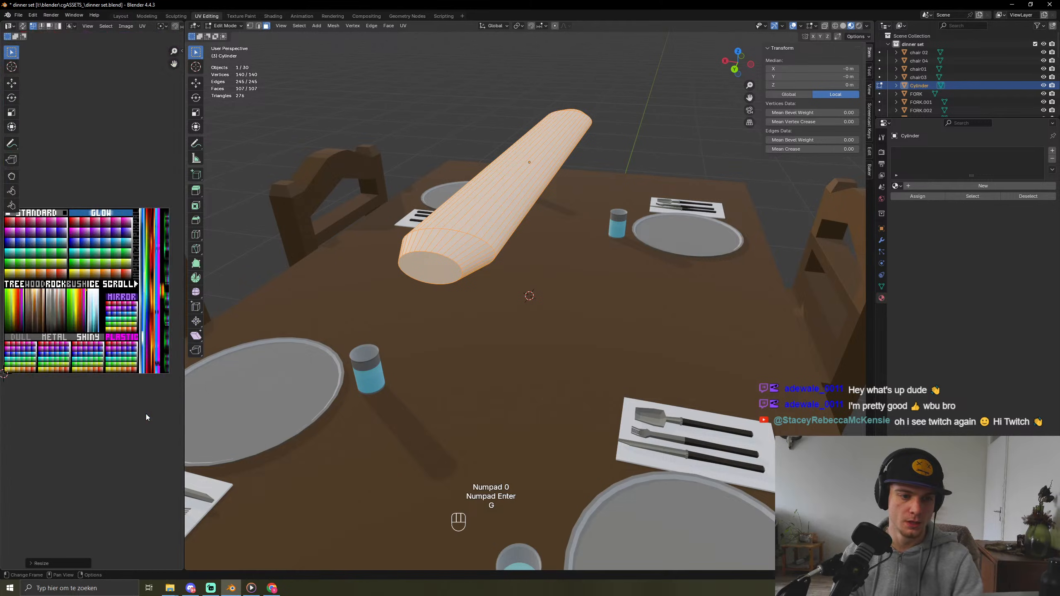
{"action": "key", "text": "g"}
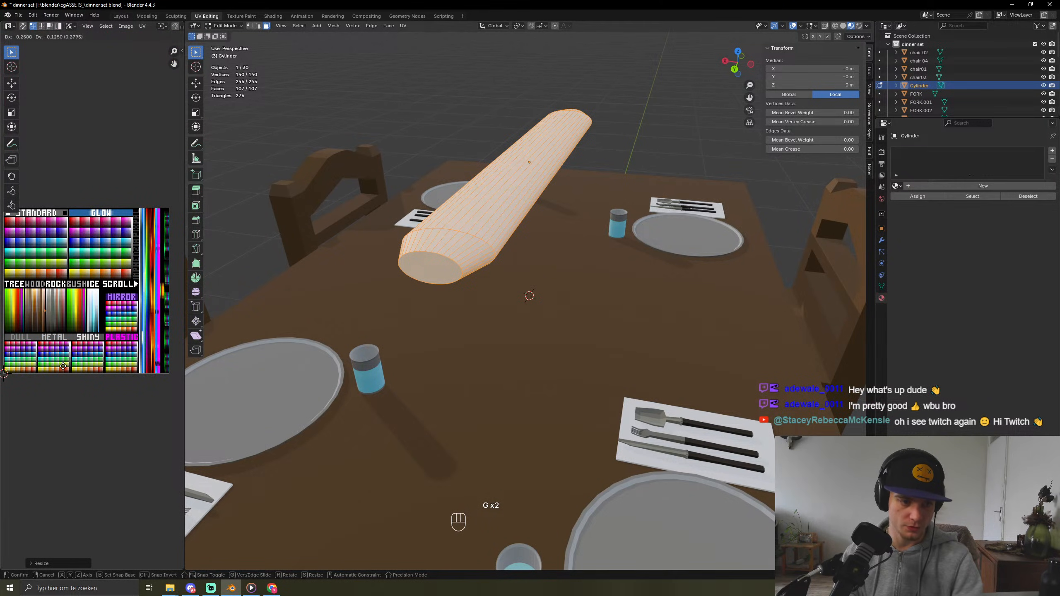
{"action": "left_click", "coordinate": [63, 379]}
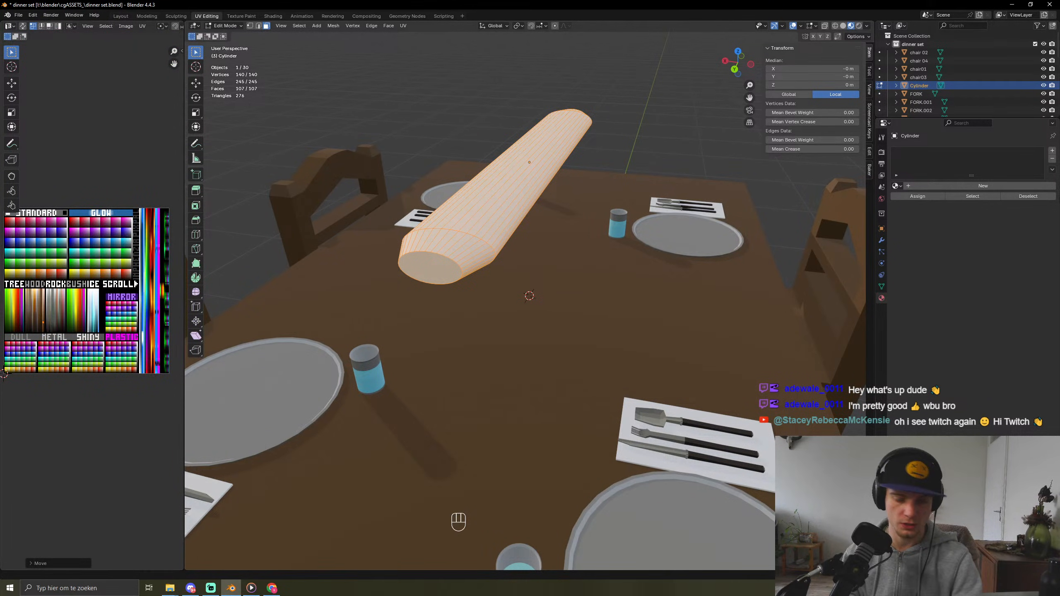
Step: Assign the existing Material.001 to the cylinder and return to Object Mode
{"action": "left_click", "coordinate": [896, 186]}
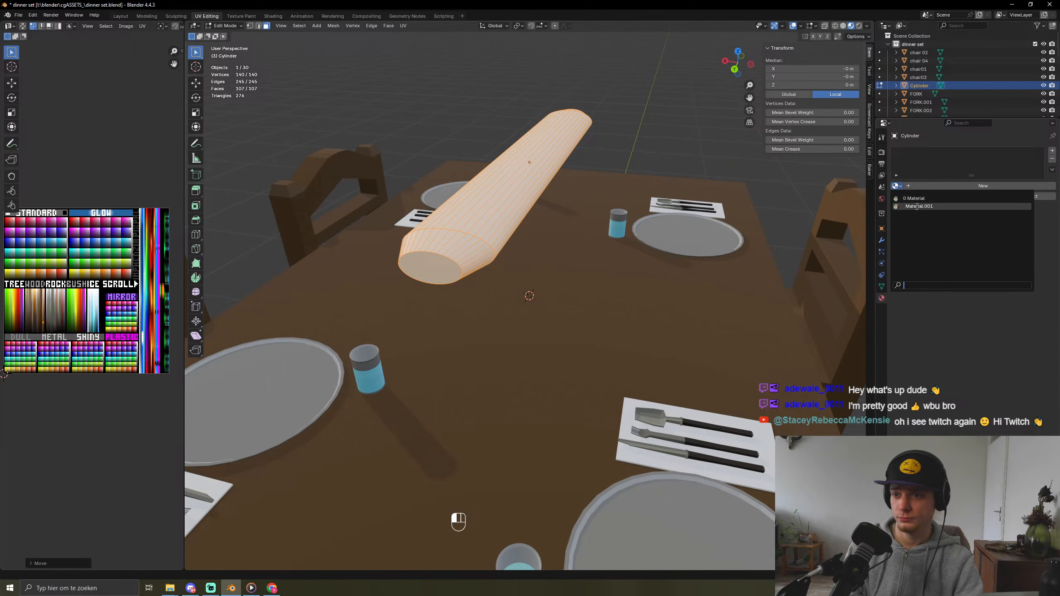
{"action": "left_click", "coordinate": [919, 207]}
{"action": "key", "text": "Tab"}
{"action": "middle_click_drag", "start_coordinate": [420, 274], "coordinate": [407, 299]}
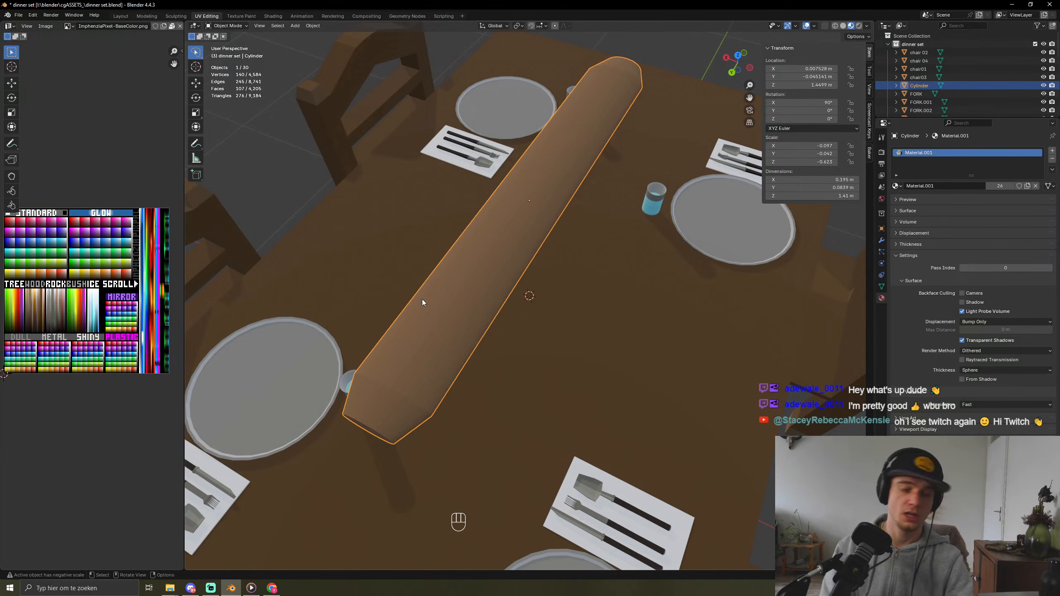
Step: Add seven evenly spaced loop cuts across the length of the tapered cylinder
{"action": "middle_click_drag", "start_coordinate": [461, 264], "coordinate": [531, 191]}
{"action": "key", "text": "Tab"}
{"action": "key", "text": "ctrl+r"}
{"action": "scroll", "coordinate": [530, 191], "scroll_direction": "up", "scroll_amount": 6}
{"action": "left_click", "coordinate": [530, 191]}
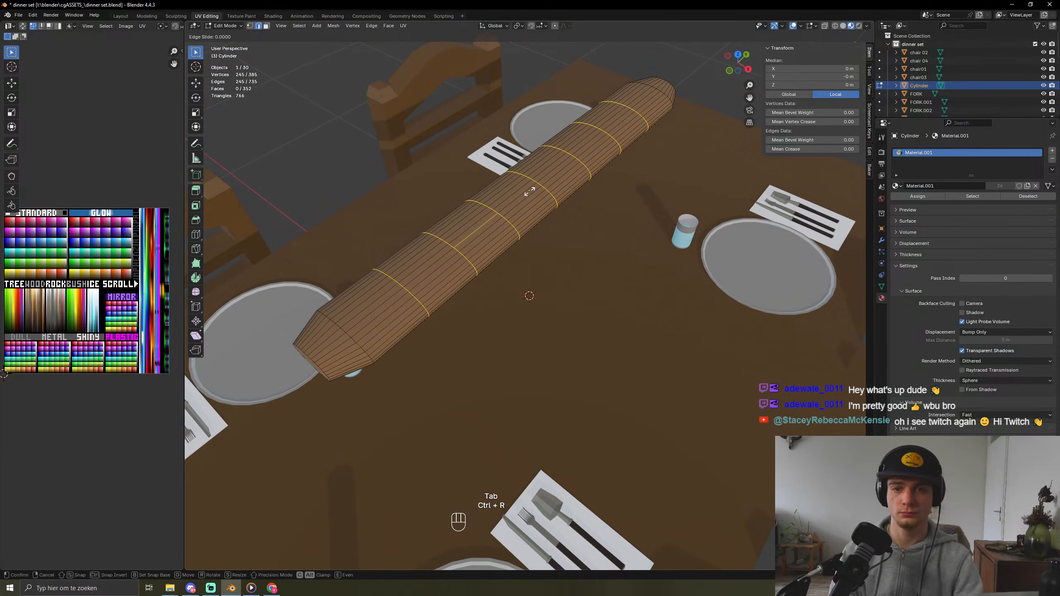
{"action": "right_click", "coordinate": [531, 191]}
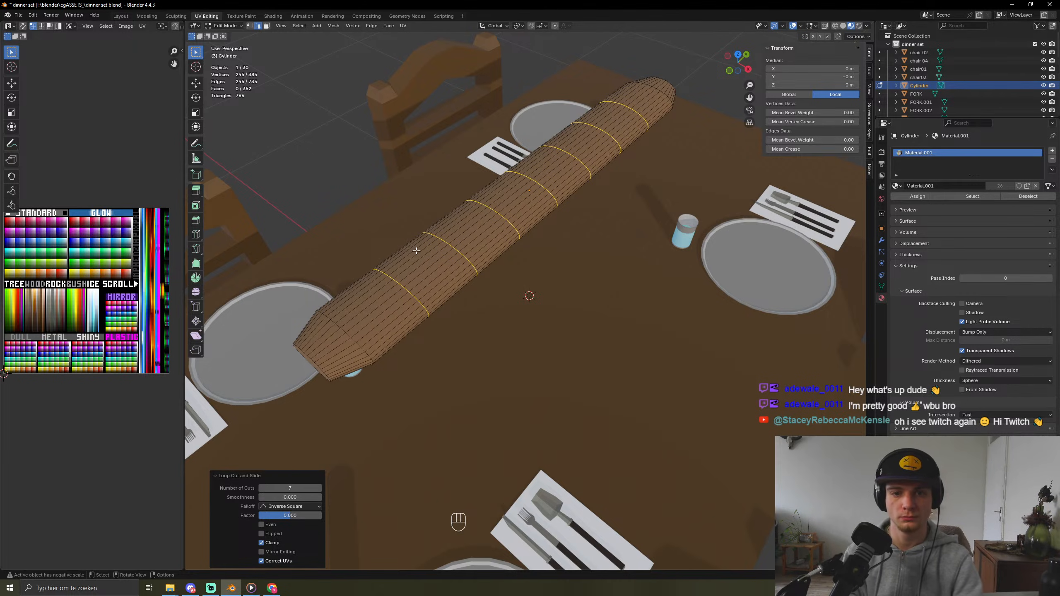
Step: Select scattered patches of faces along the cylinder's top, leaving out the extra faces near its far end
{"action": "left_click_drag", "start_coordinate": [416, 246], "coordinate": [452, 303]}
{"action": "key", "text": "3"}
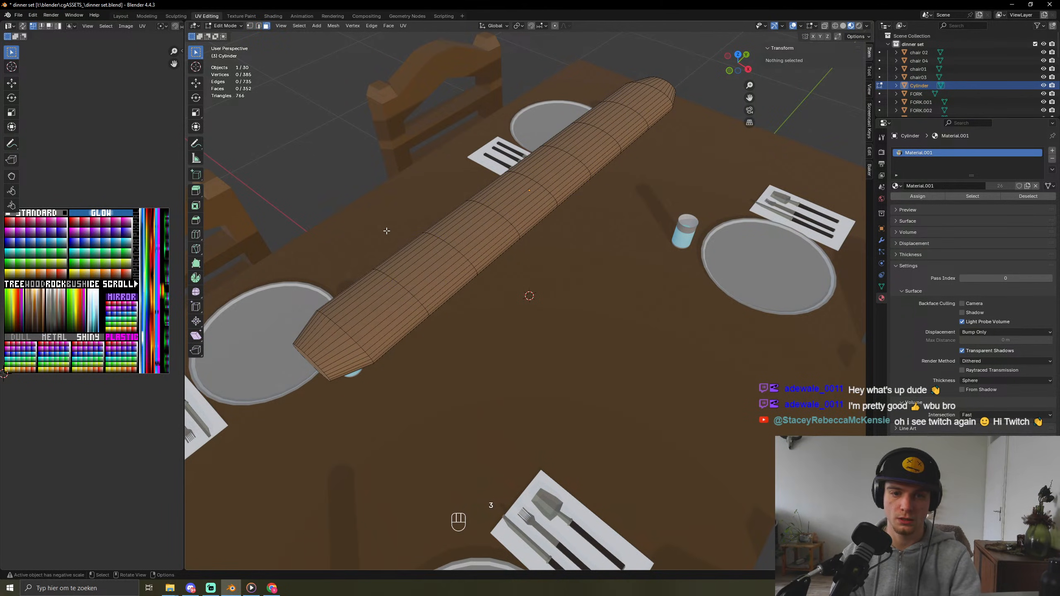
{"action": "left_click_drag", "start_coordinate": [392, 240], "coordinate": [422, 249]}
{"action": "left_click_drag", "start_coordinate": [414, 266], "coordinate": [422, 252]}
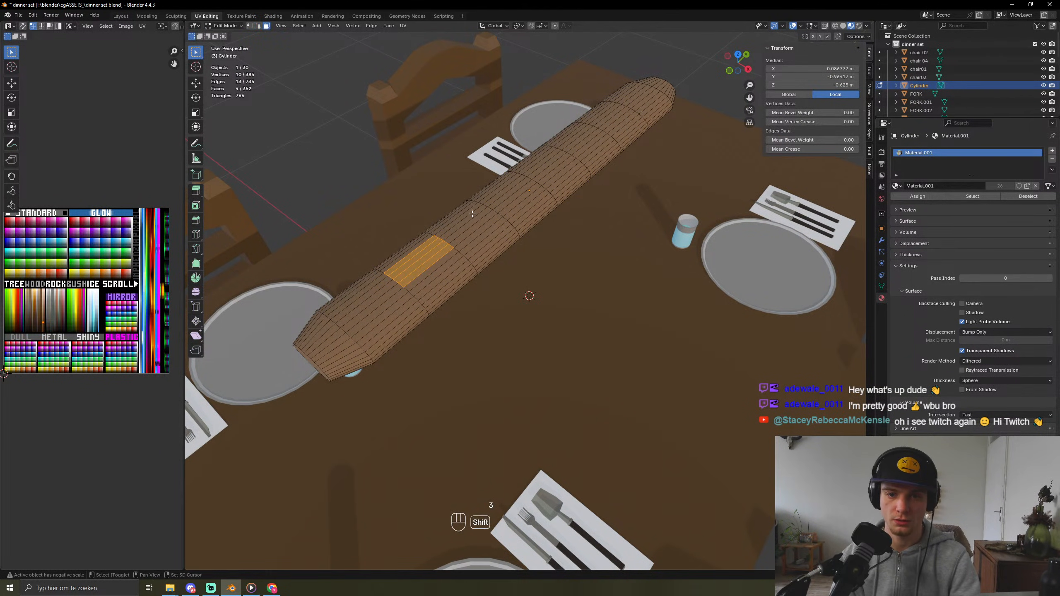
{"action": "left_click_drag", "start_coordinate": [530, 208], "coordinate": [519, 197], "text": "shift"}
{"action": "left_click_drag", "start_coordinate": [545, 139], "coordinate": [554, 169], "text": "shift"}
{"action": "left_click_drag", "start_coordinate": [606, 102], "coordinate": [659, 126], "text": "shift"}
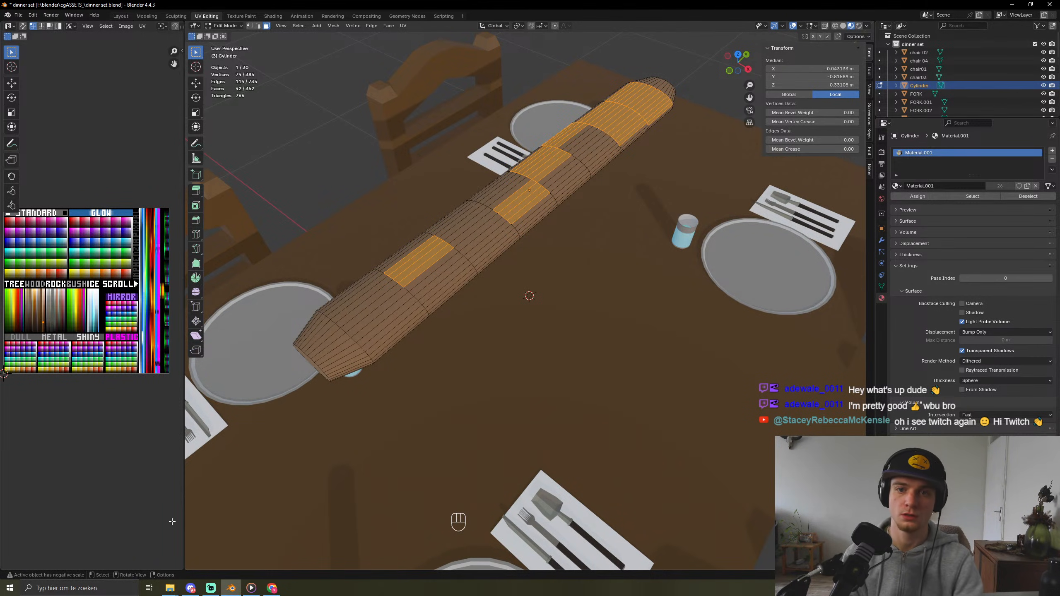
{"action": "middle_click_drag", "start_coordinate": [339, 321], "coordinate": [413, 314]}
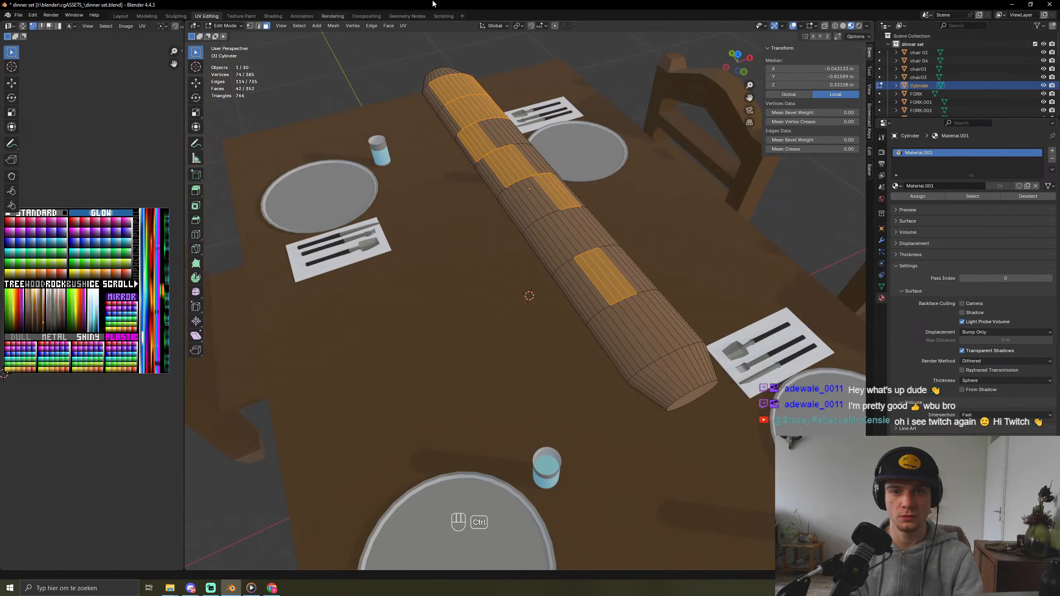
{"action": "left_click_drag", "start_coordinate": [426, 76], "coordinate": [471, 110], "text": "ctrl"}
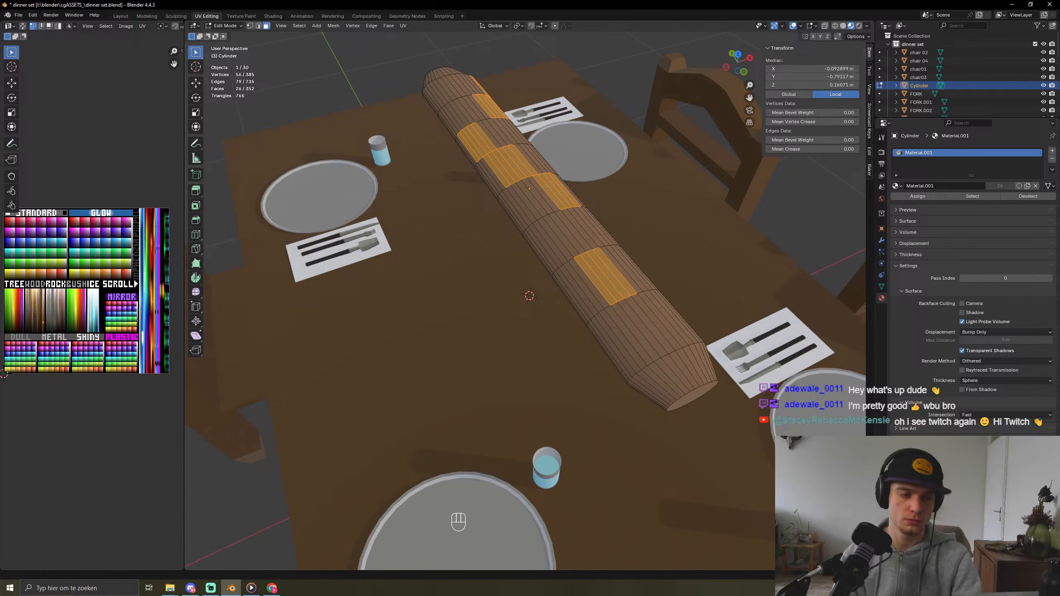
Step: Move the selected patches' UVs to a slightly darker brown swatch and check the colouring in Object Mode
{"action": "key", "text": "KP_Decimal"}
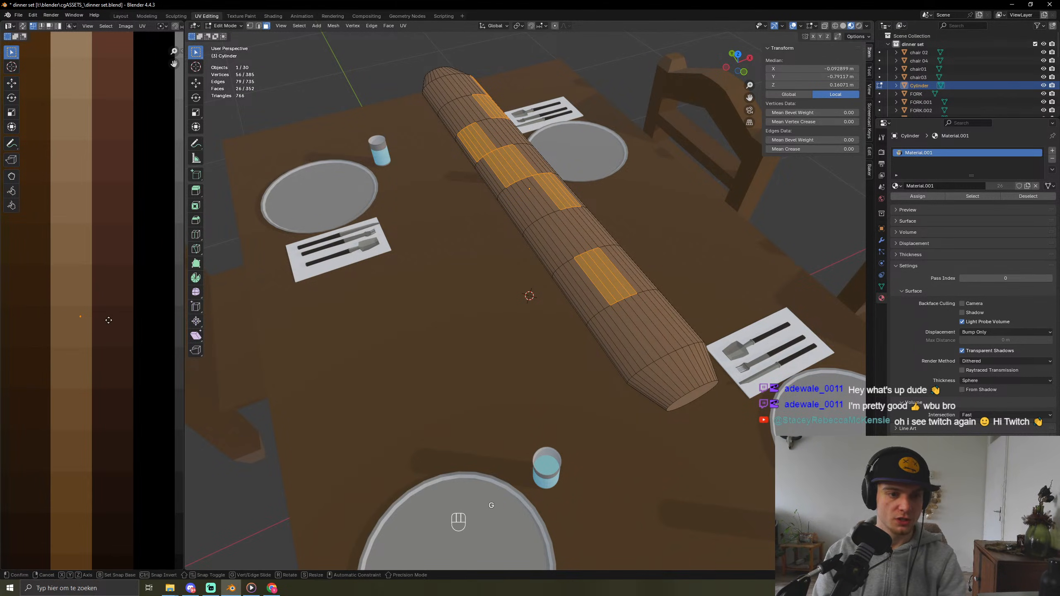
{"action": "key", "text": "g"}
{"action": "left_click", "coordinate": [89, 348]}
{"action": "key", "text": "Tab"}
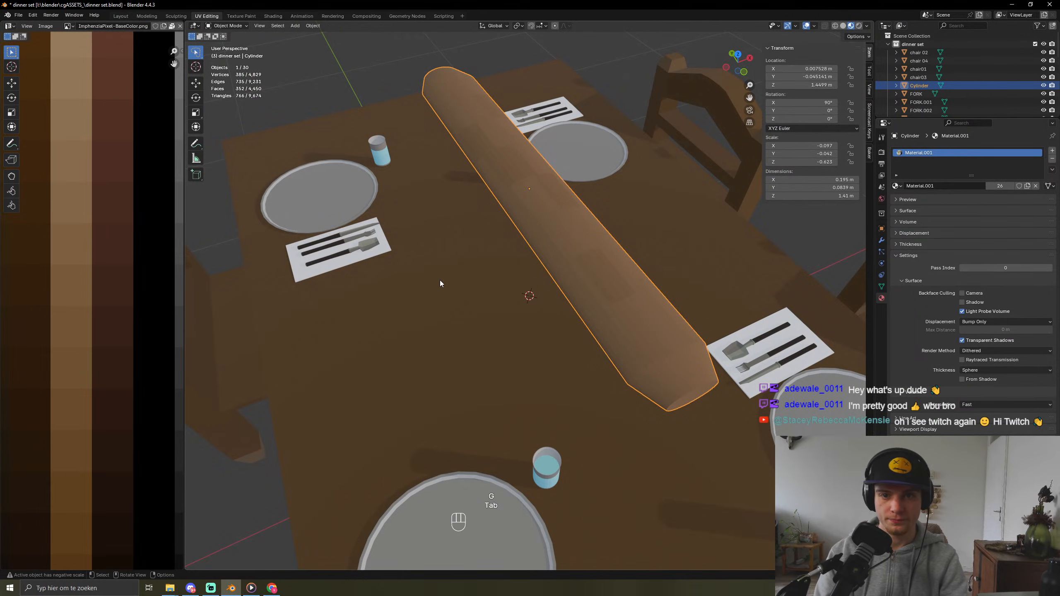
{"action": "middle_click_drag", "start_coordinate": [441, 285], "coordinate": [516, 326]}
Step: Return to Edit Mode and add a random selection of the cylinder's faces with a ratio of 0.5
{"action": "key", "text": "Tab"}
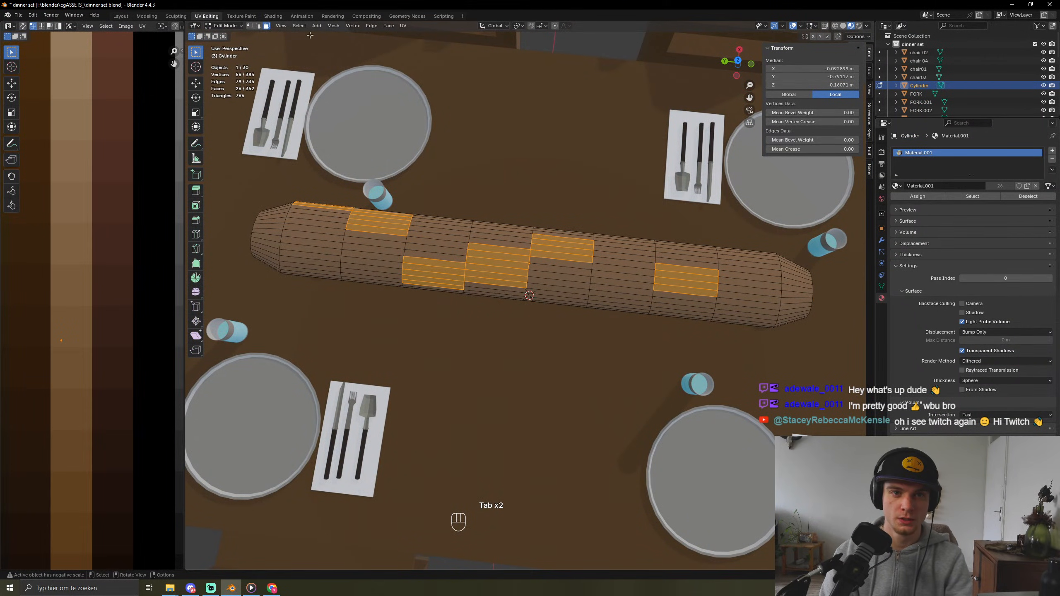
{"action": "left_click", "coordinate": [299, 26]}
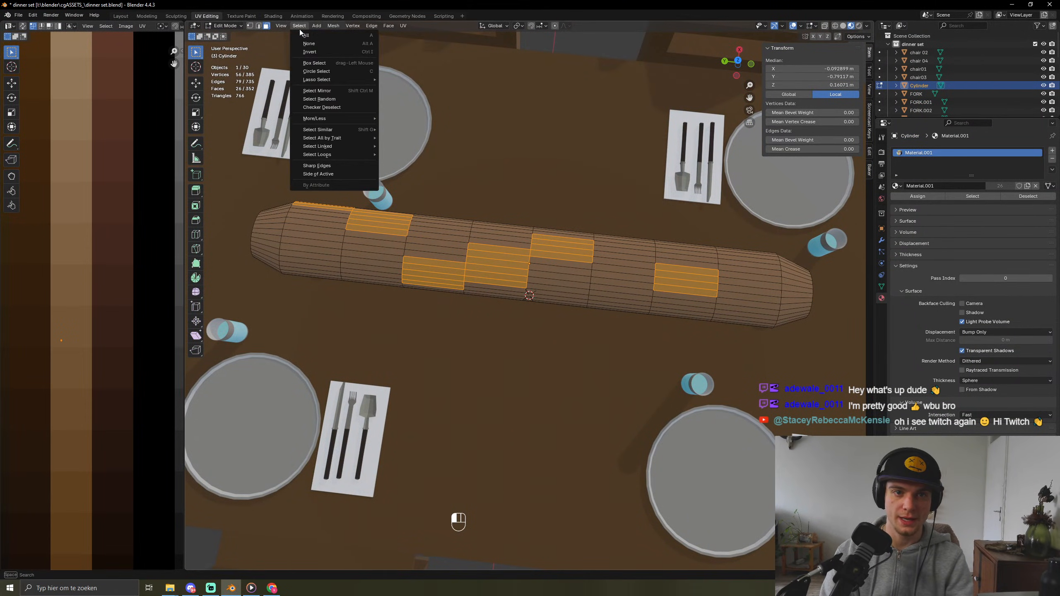
{"action": "left_click", "coordinate": [348, 100]}
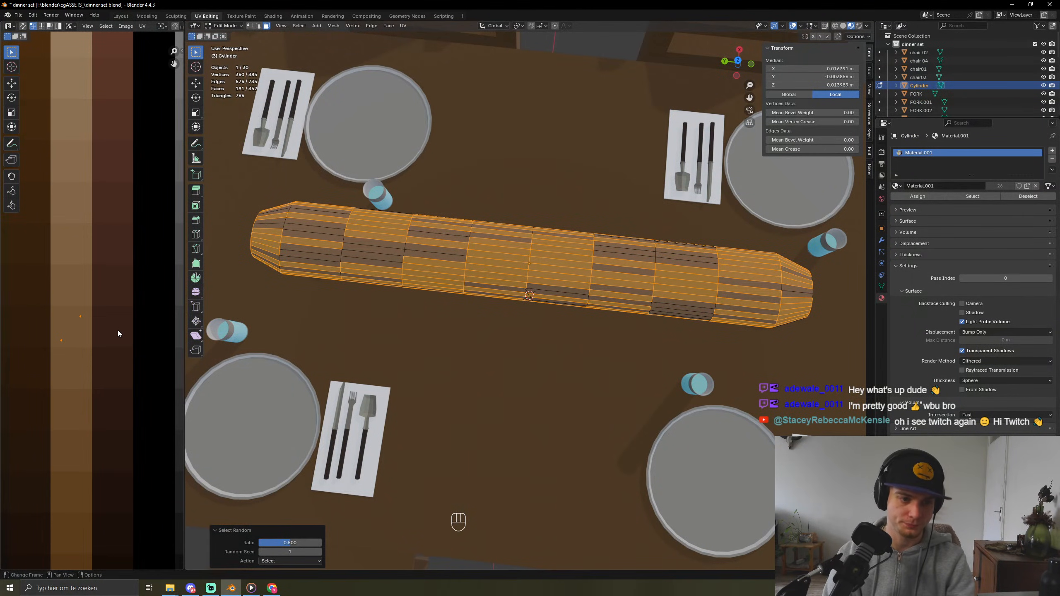
Step: Move part of the randomly selected faces' UVs to the next darker brown swatch and check the colouring in Object Mode
{"action": "left_click", "coordinate": [89, 321]}
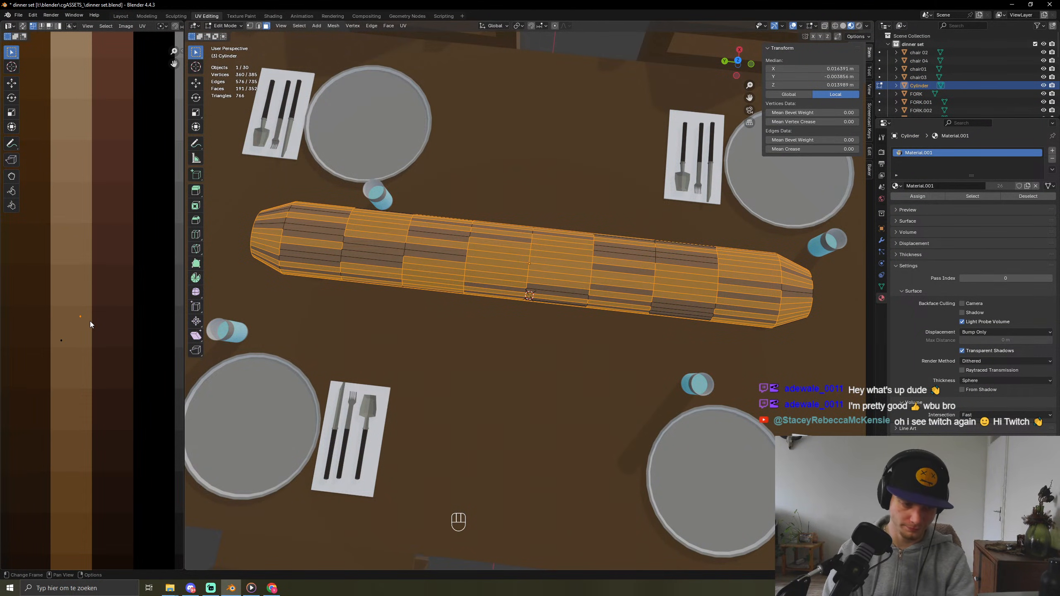
{"action": "key", "text": "g"}
{"action": "left_click", "coordinate": [96, 345]}
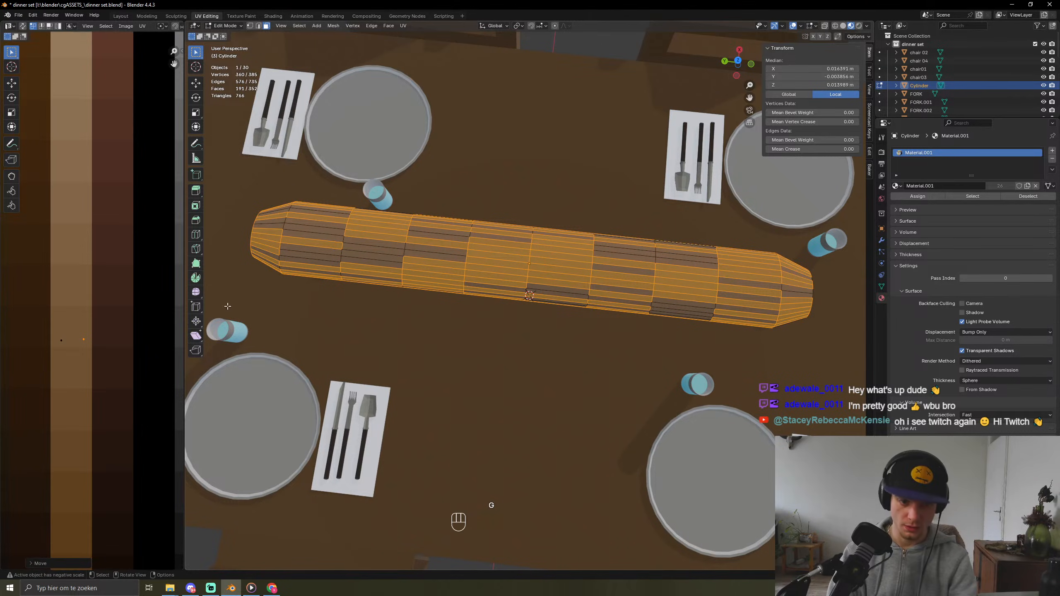
{"action": "key", "text": "Tab"}
{"action": "middle_click_drag", "start_coordinate": [345, 317], "coordinate": [546, 249]}
Step: Select a narrow strip of faces along the middle of the cylinder's top, leaving out the tapered ends, and extrude it
{"action": "key", "text": "Tab"}
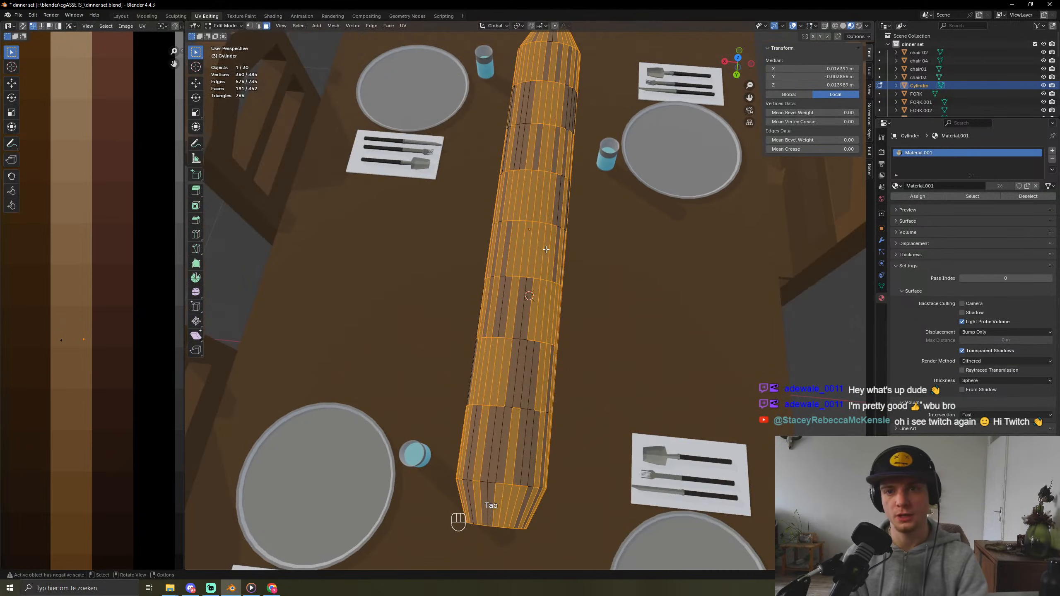
{"action": "key", "text": "KP_7"}
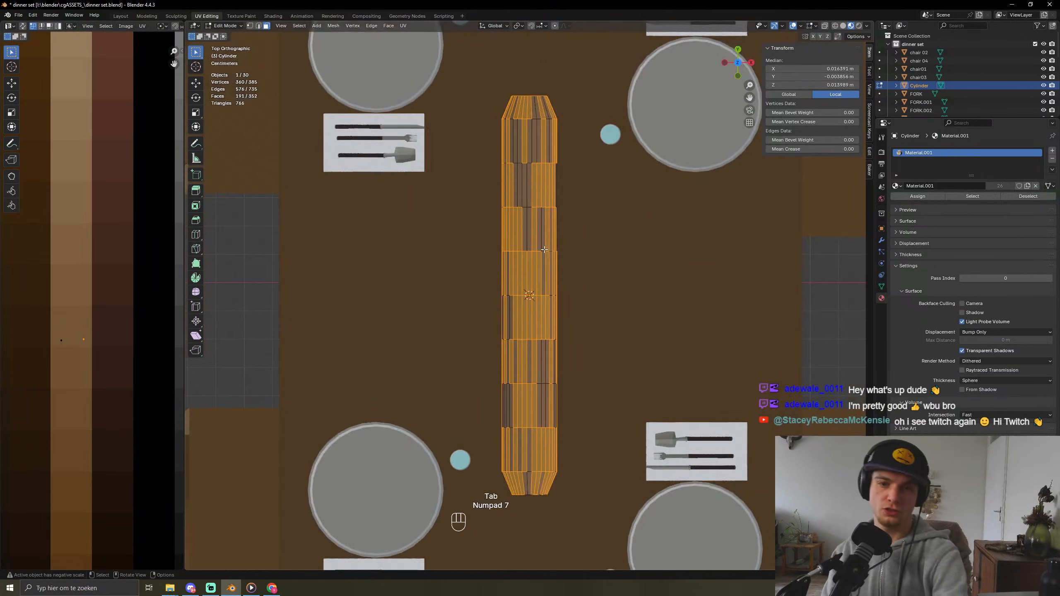
{"action": "left_click", "coordinate": [528, 135]}
{"action": "left_click_drag", "start_coordinate": [539, 272], "coordinate": [537, 458], "text": "shift"}
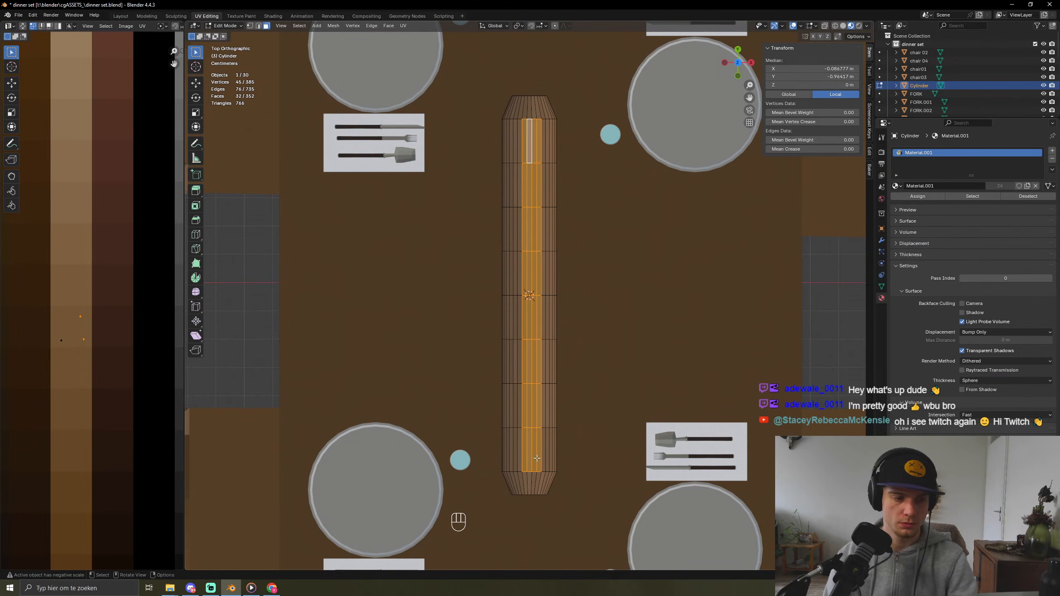
{"action": "middle_click_drag", "start_coordinate": [536, 459], "coordinate": [518, 347]}
{"action": "key", "text": "e"}
{"action": "left_click", "coordinate": [517, 379]}
{"action": "key", "text": "Tab"}
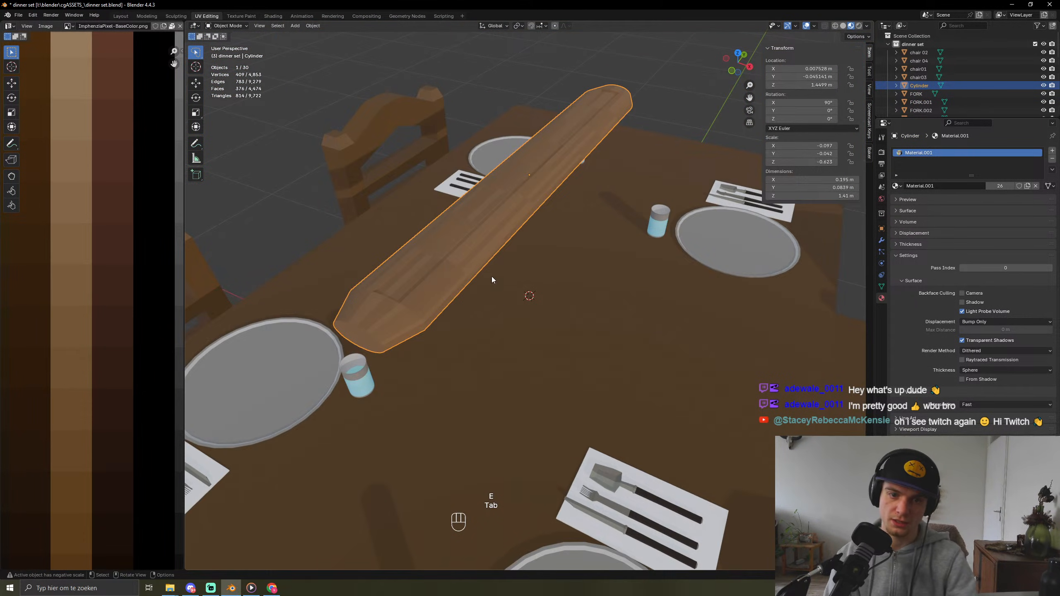
Step: Move the extruded strip's UVs to lighter brown swatches and check the result in Object Mode
{"action": "key", "text": "Tab"}
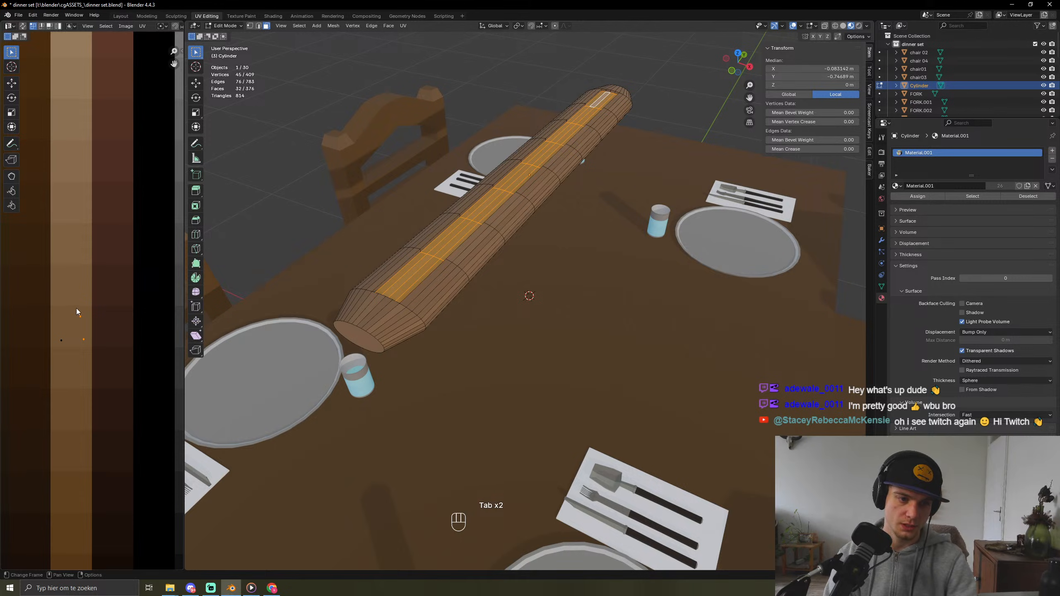
{"action": "key", "text": "g"}
{"action": "key", "text": "Tab"}
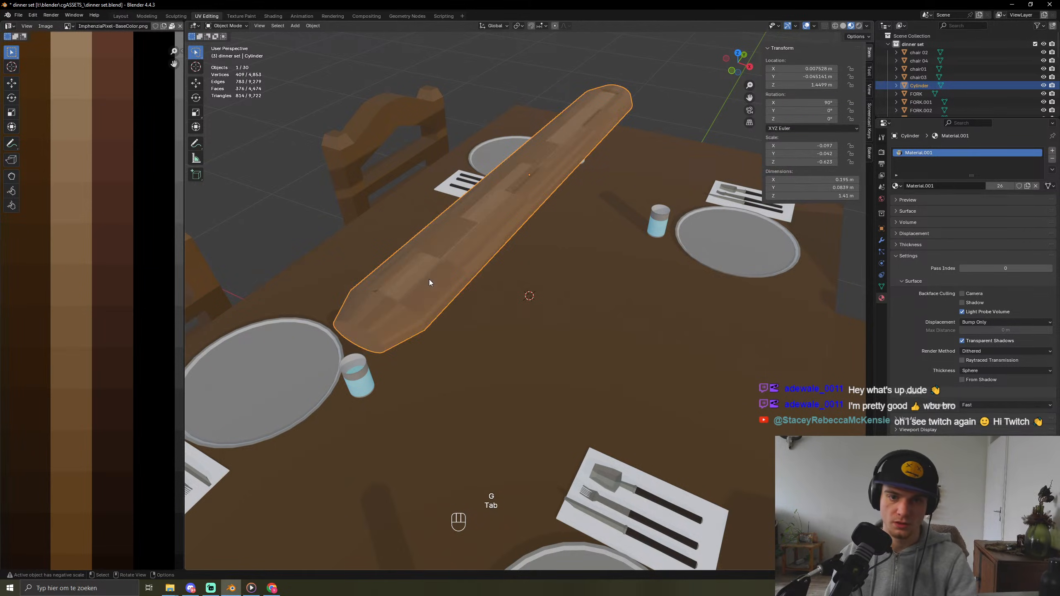
{"action": "middle_click_drag", "start_coordinate": [427, 282], "coordinate": [449, 295]}
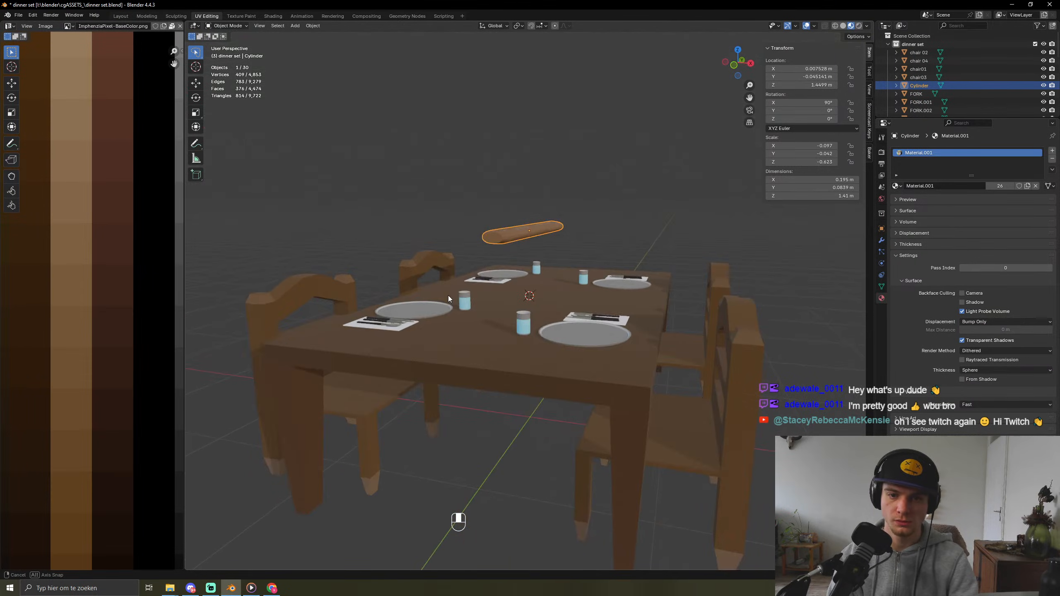
Step: Select the cylinder's two end caps and extrude them as individual faces by 0.12 m
{"action": "scroll", "coordinate": [517, 235], "scroll_direction": "up", "scroll_amount": 5}
{"action": "scroll", "coordinate": [514, 217], "scroll_direction": "down", "scroll_amount": 2}
{"action": "middle_click_drag", "start_coordinate": [506, 234], "coordinate": [504, 264], "text": "shift"}
{"action": "key", "text": "Tab"}
{"action": "left_click", "coordinate": [449, 226]}
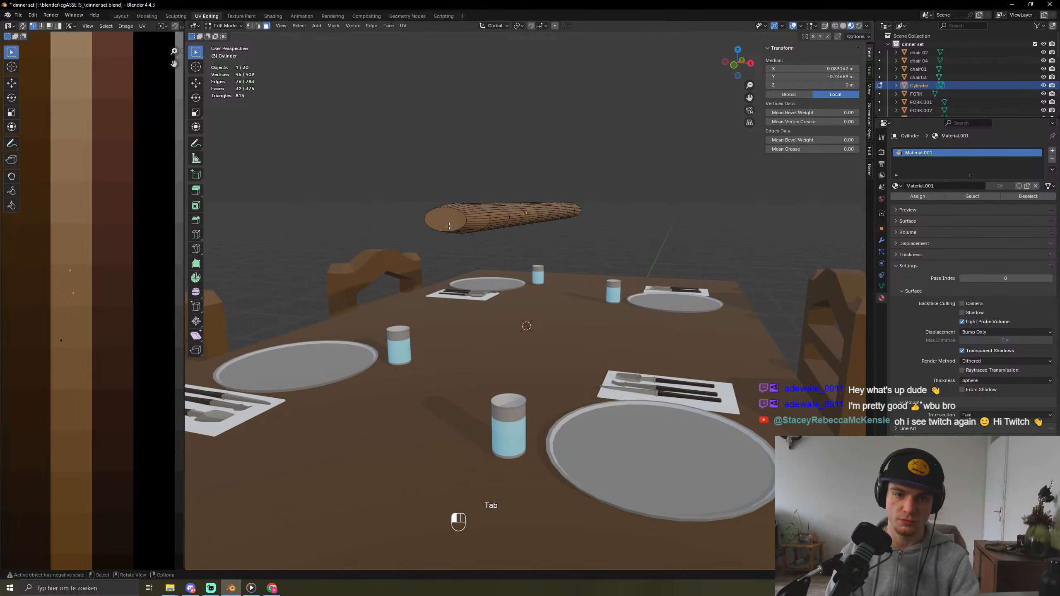
{"action": "middle_click_drag", "start_coordinate": [450, 226], "coordinate": [267, 226]}
{"action": "left_click", "coordinate": [536, 224], "text": "shift"}
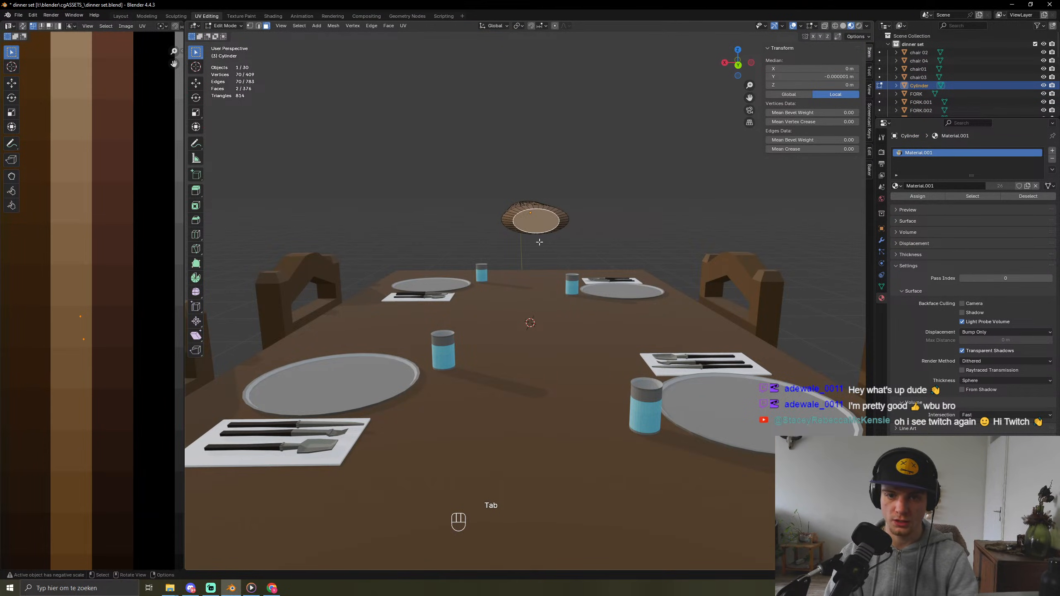
{"action": "key", "text": "alt+e"}
{"action": "left_click", "coordinate": [584, 309]}
{"action": "left_click", "coordinate": [596, 299]}
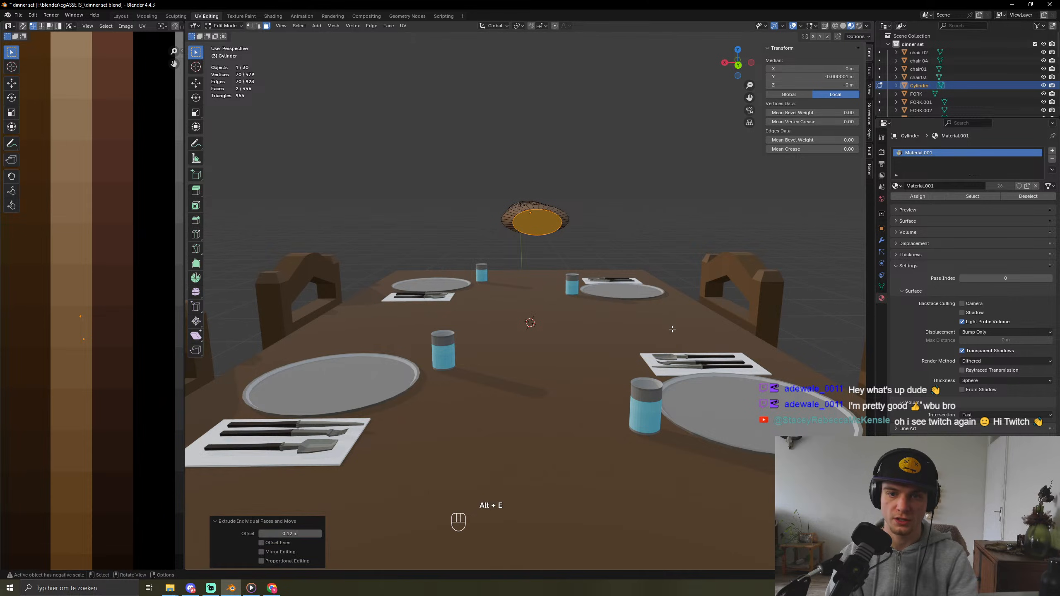
Step: Scale the extruded end caps to 0.422 around their individual origins and return to Object Mode
{"action": "key", "text": "s"}
{"action": "right_click", "coordinate": [629, 352]}
{"action": "middle_click_drag", "start_coordinate": [629, 352], "coordinate": [522, 209]}
{"action": "left_click", "coordinate": [518, 26]}
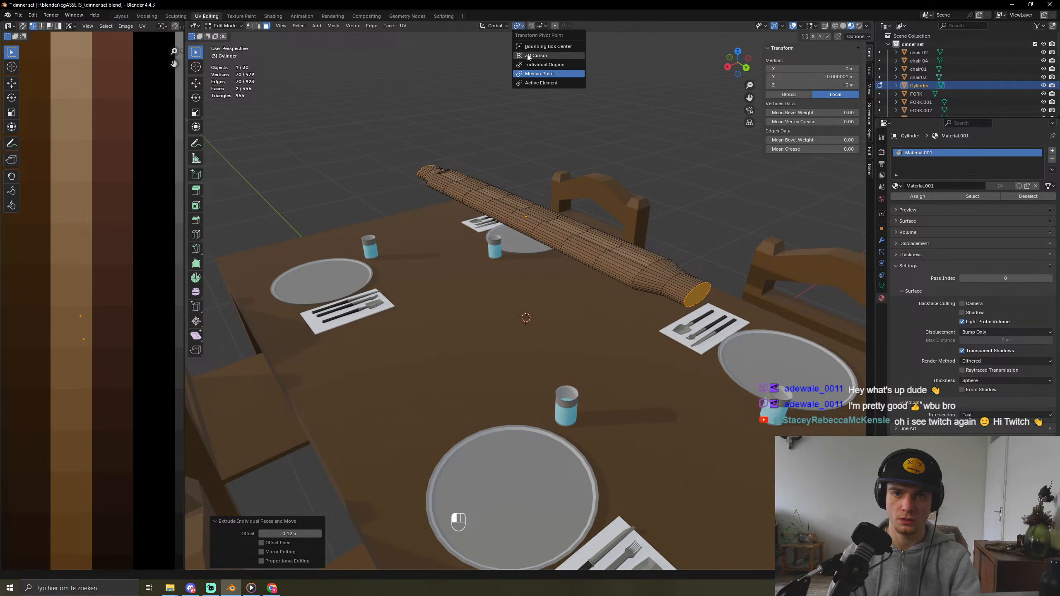
{"action": "key", "text": "s"}
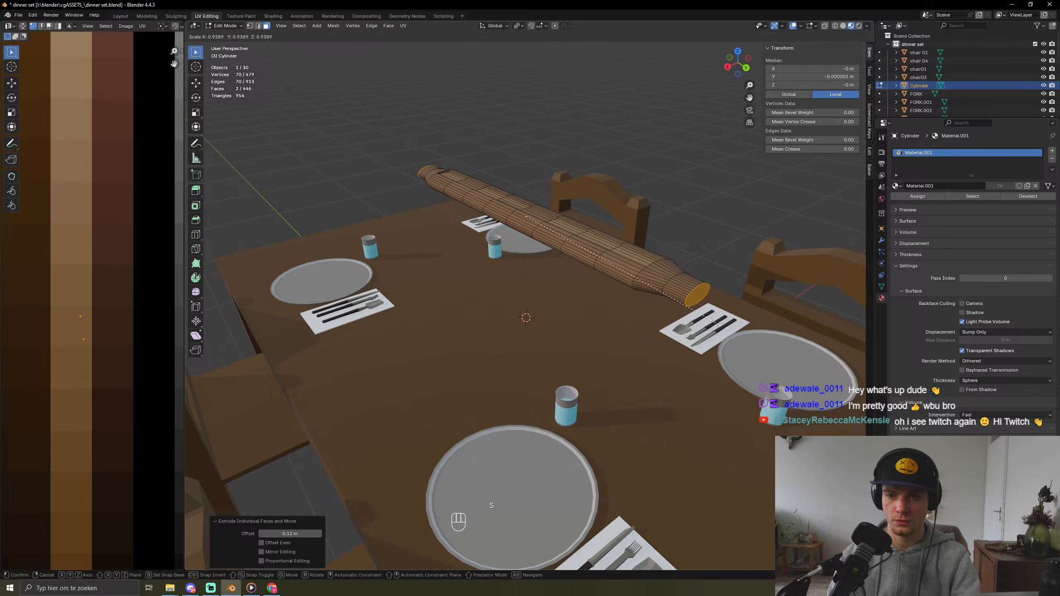
{"action": "left_click", "coordinate": [622, 240]}
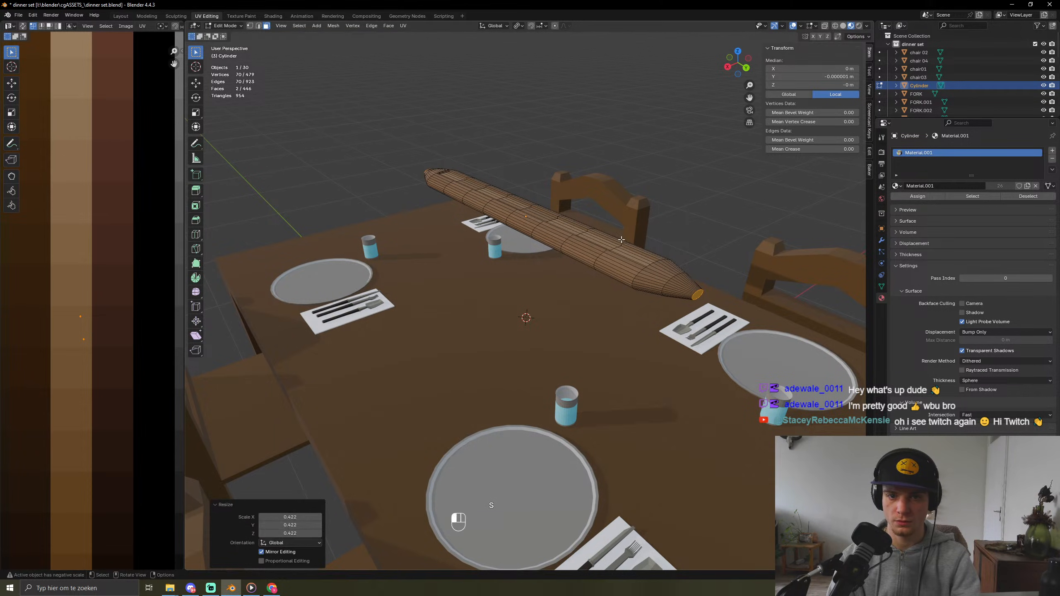
{"action": "key", "text": "Tab"}
Step: Lower the cylinder about 0.45 m along Z onto the tabletop and check its position with nothing selected
{"action": "middle_click_drag", "start_coordinate": [622, 240], "coordinate": [643, 268]}
{"action": "scroll", "coordinate": [642, 268], "scroll_direction": "down", "scroll_amount": 3}
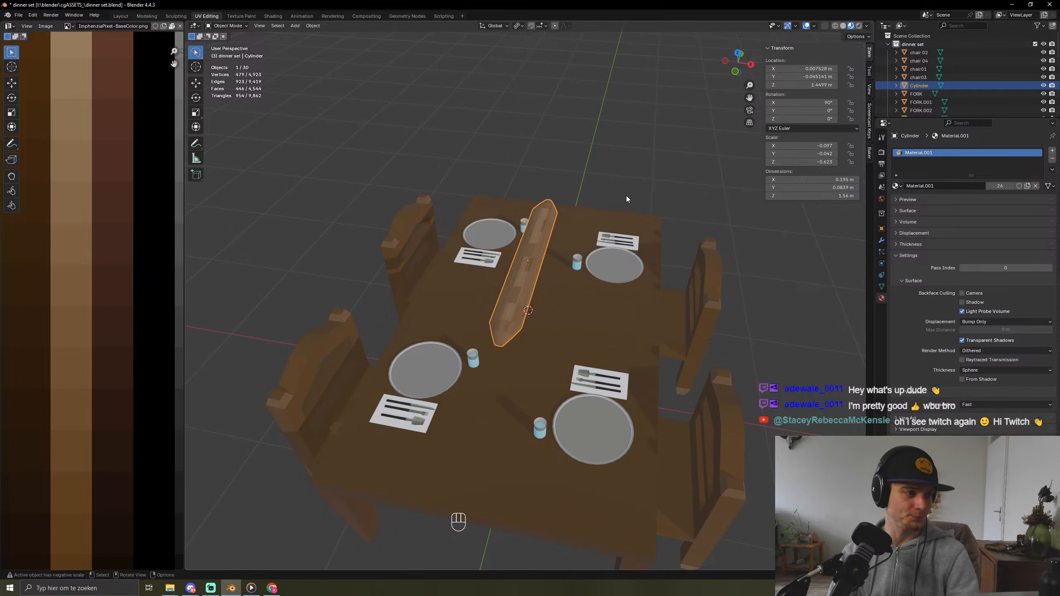
{"action": "key", "text": "g"}
{"action": "key", "text": "z"}
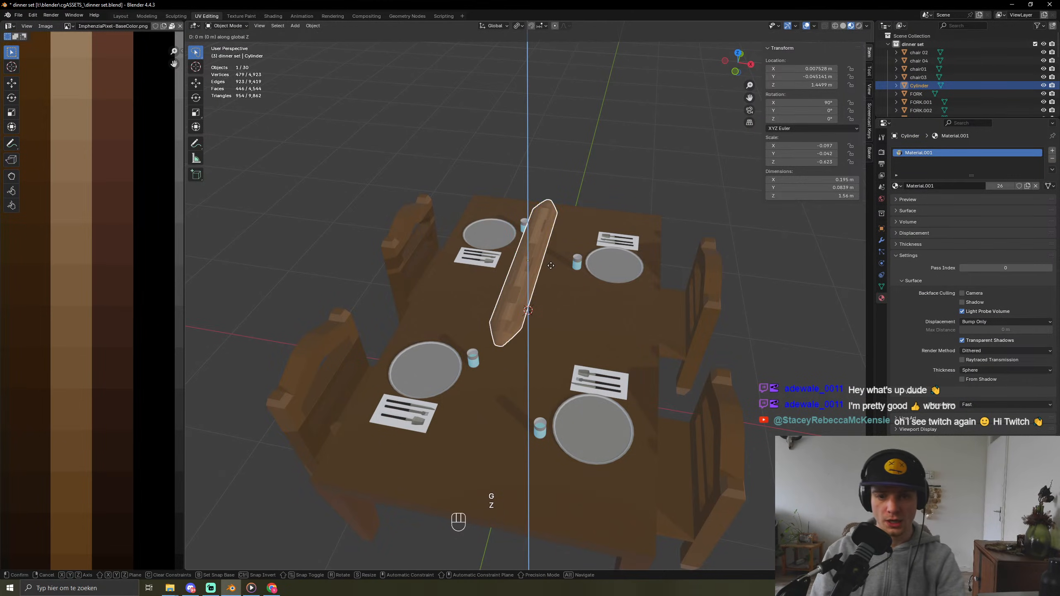
{"action": "left_click", "coordinate": [554, 313]}
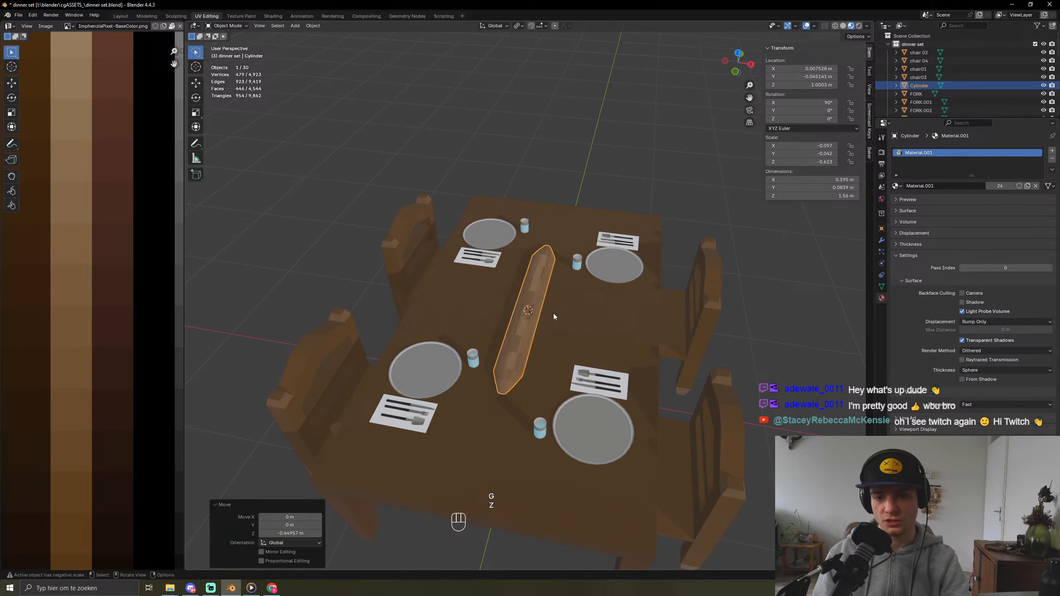
{"action": "middle_click_drag", "start_coordinate": [553, 313], "coordinate": [511, 309]}
{"action": "left_click", "coordinate": [609, 229]}
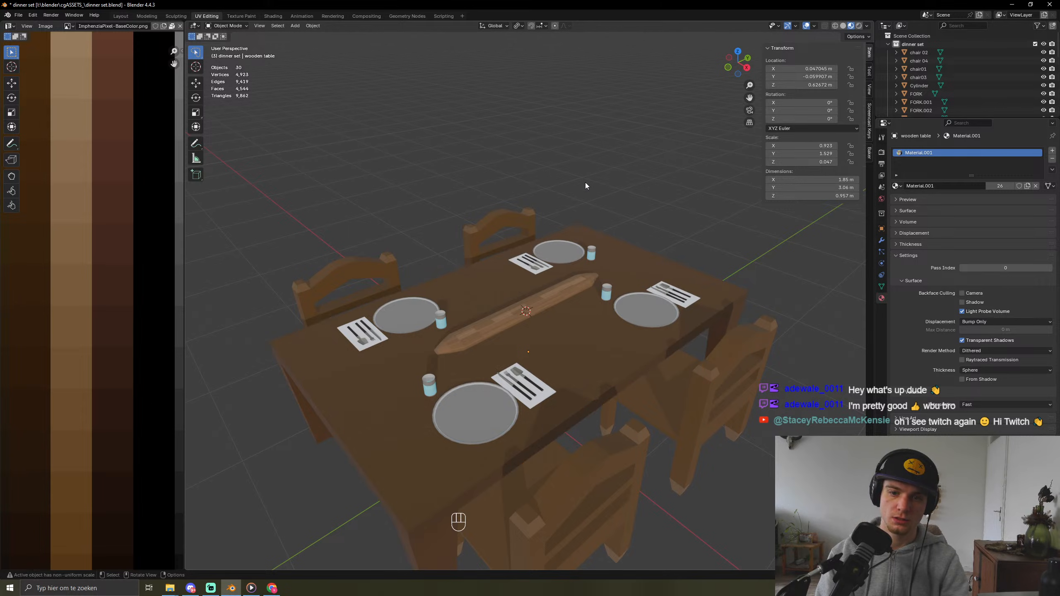
{"action": "middle_click_drag", "start_coordinate": [585, 183], "coordinate": [566, 254]}
Step: Scale the cylinder uniformly by 0.423, and enlarge it by 1.727 to a length of about 1.14 m
{"action": "left_click", "coordinate": [570, 284]}
{"action": "key", "text": "s"}
{"action": "key", "text": "x"}
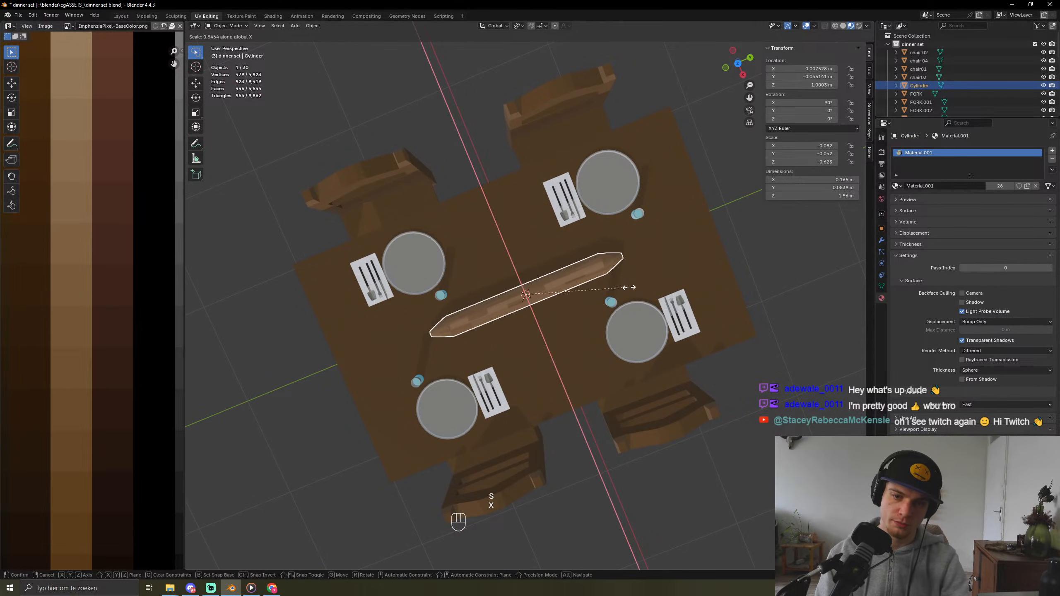
{"action": "key", "text": "s"}
{"action": "left_click", "coordinate": [578, 311]}
{"action": "middle_click_drag", "start_coordinate": [578, 310], "coordinate": [589, 254]}
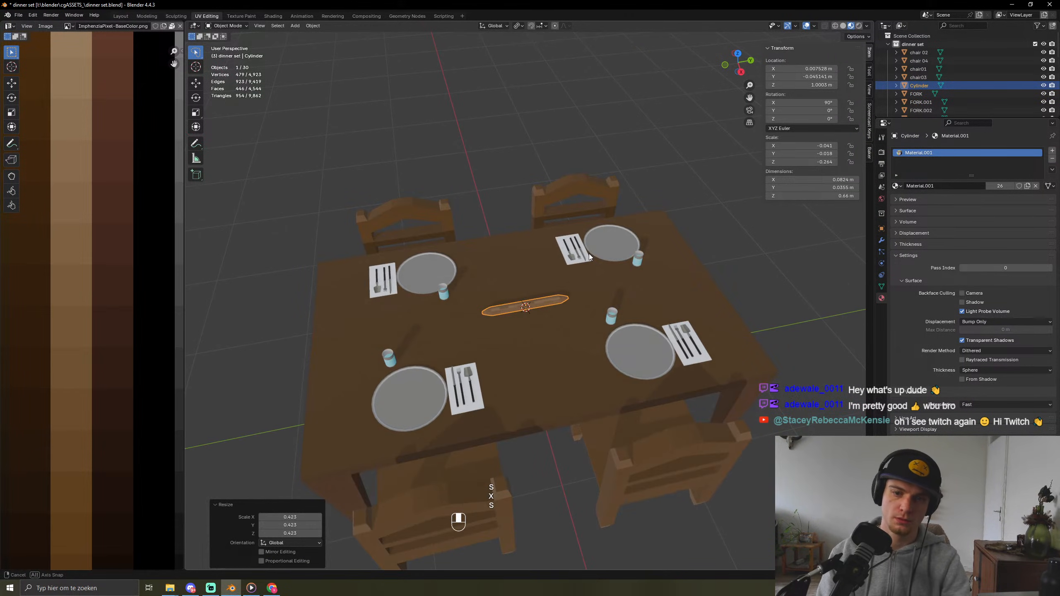
{"action": "key", "text": "s"}
{"action": "left_click", "coordinate": [609, 307]}
{"action": "middle_click_drag", "start_coordinate": [610, 306], "coordinate": [600, 330]}
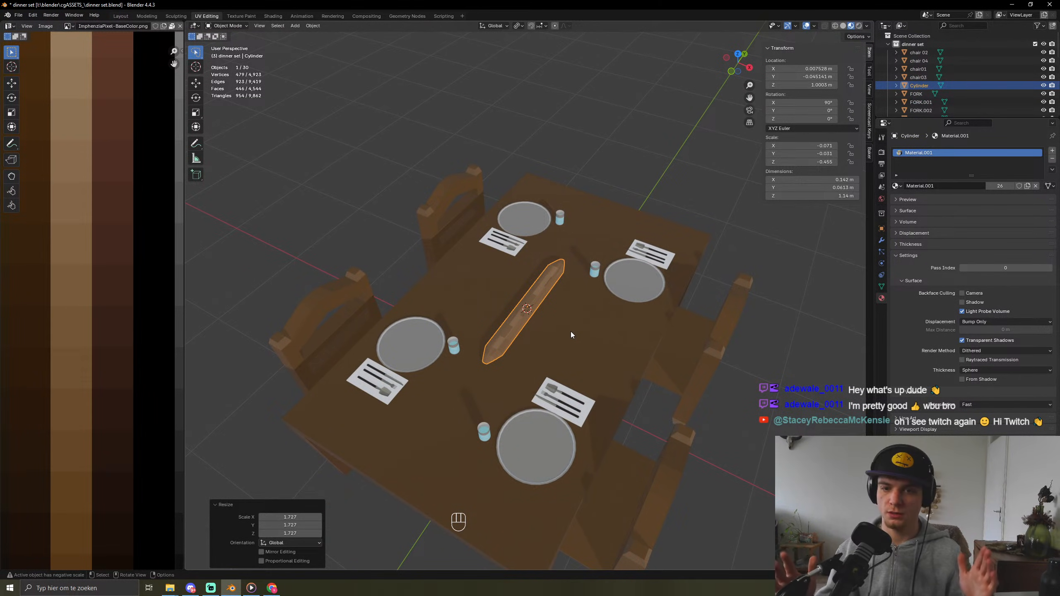
Step: Scale the cylinder by 2.217 along X and about 2.21 along Z for a thicker loaf shape
{"action": "key", "text": "s"}
{"action": "key", "text": "x"}
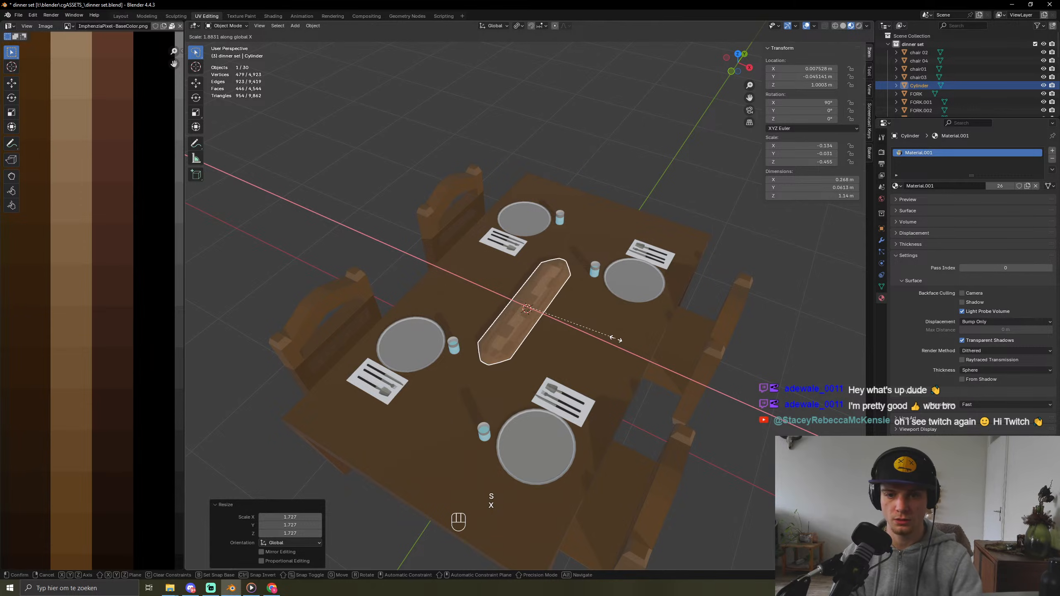
{"action": "left_click", "coordinate": [632, 339]}
{"action": "key", "text": "s"}
{"action": "key", "text": "z"}
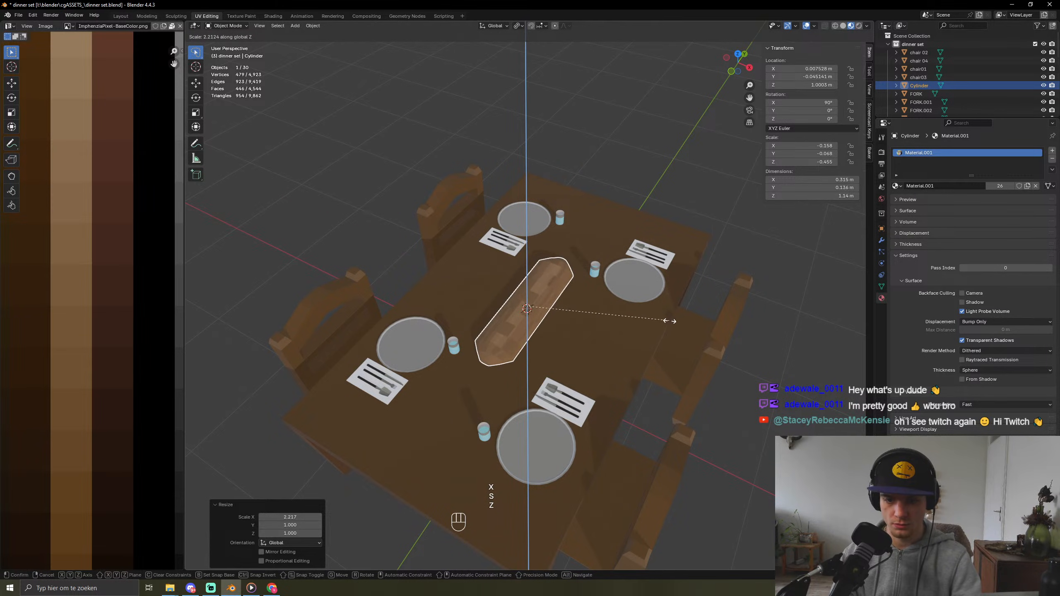
{"action": "left_click", "coordinate": [670, 321]}
Step: Raise the cylinder about 0.05 m along Z and scale its height by 1.210
{"action": "middle_click_drag", "start_coordinate": [600, 335], "coordinate": [610, 299]}
{"action": "key", "text": "g"}
{"action": "key", "text": "z"}
{"action": "left_click", "coordinate": [602, 297]}
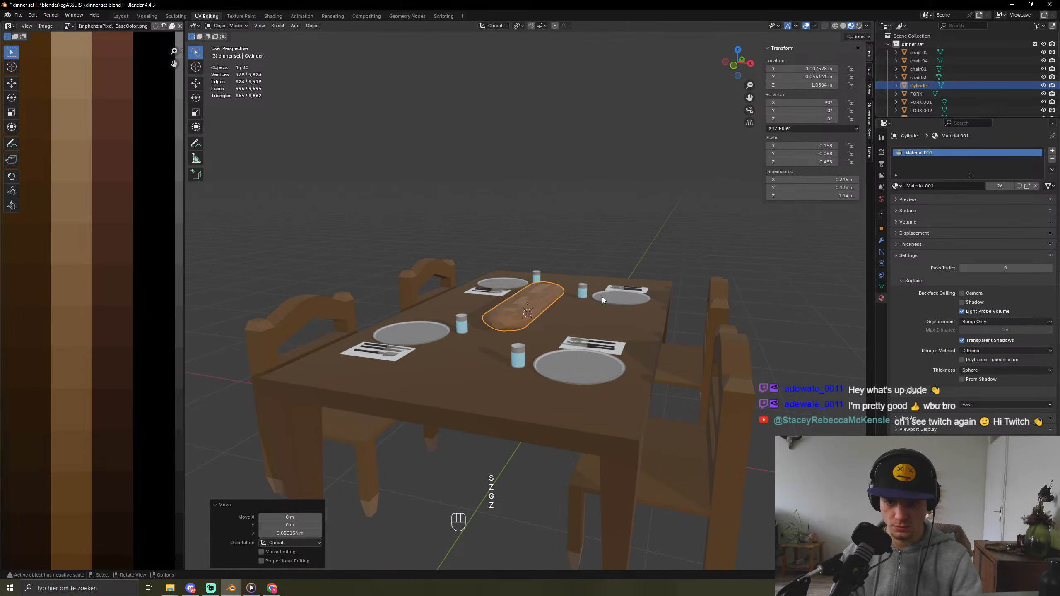
{"action": "key", "text": "s"}
{"action": "key", "text": "z"}
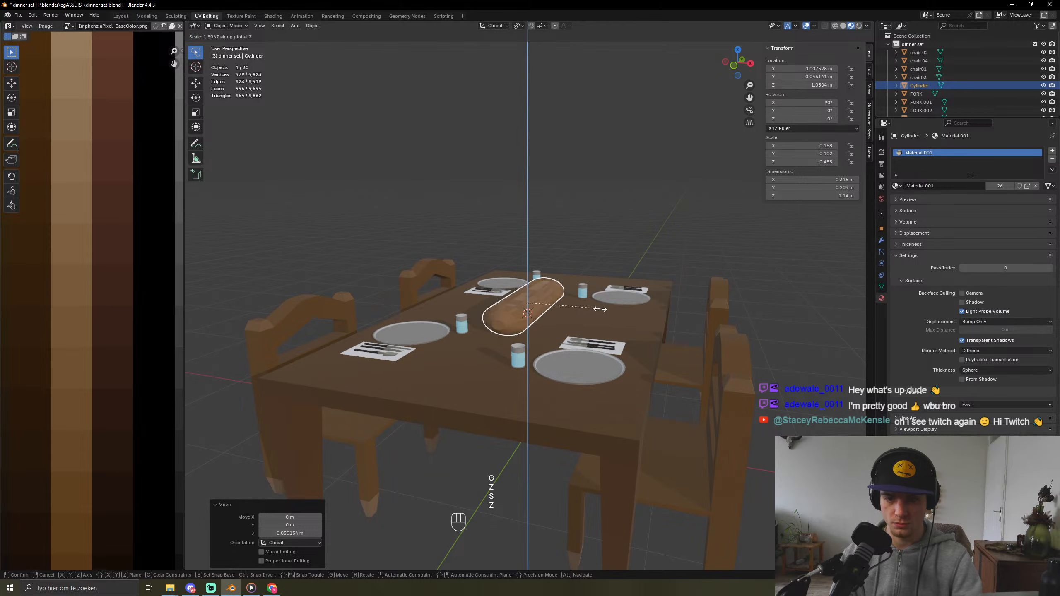
{"action": "left_click", "coordinate": [550, 330]}
{"action": "middle_click_drag", "start_coordinate": [550, 330], "coordinate": [674, 296]}
Step: Scale the cylinder uniformly by 0.593 and widen it along X to about 0.34 m
{"action": "key", "text": "s"}
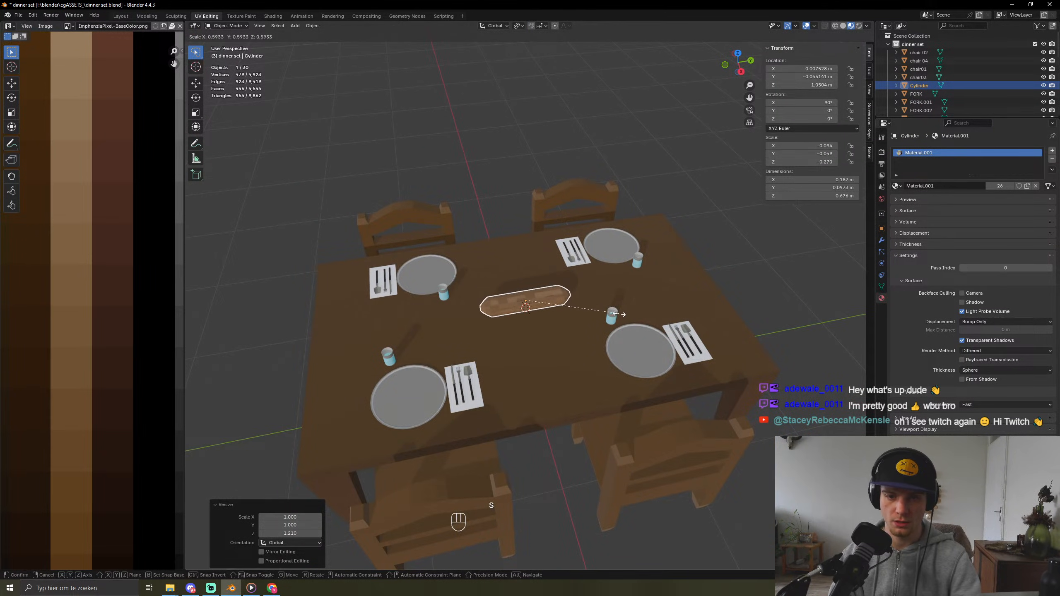
{"action": "left_click", "coordinate": [619, 314]}
{"action": "middle_click_drag", "start_coordinate": [543, 316], "coordinate": [585, 331]}
{"action": "key", "text": "s"}
{"action": "key", "text": "y"}
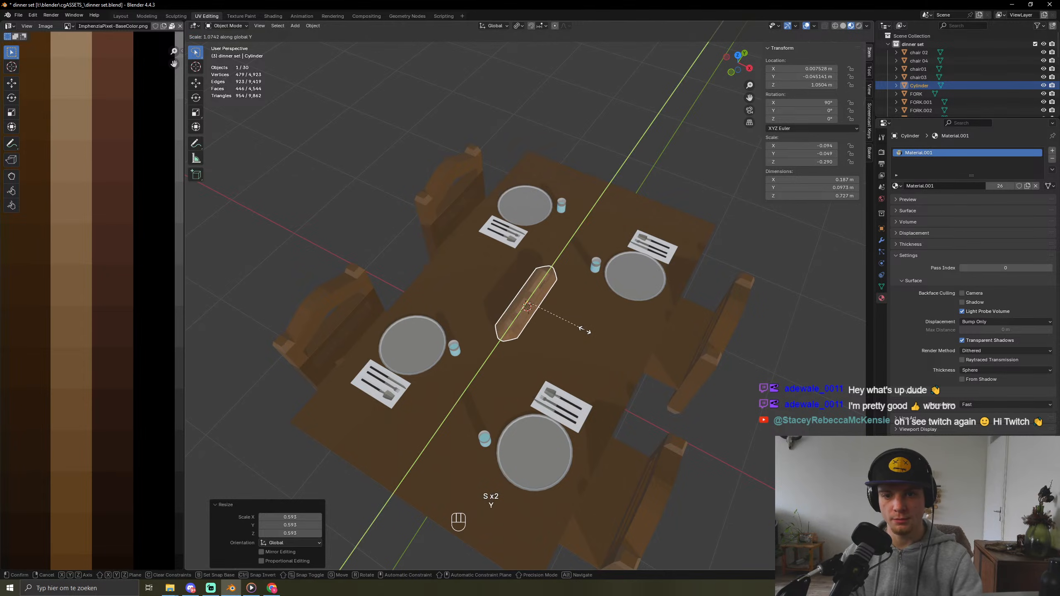
{"action": "key", "text": "z"}
{"action": "key", "text": "x"}
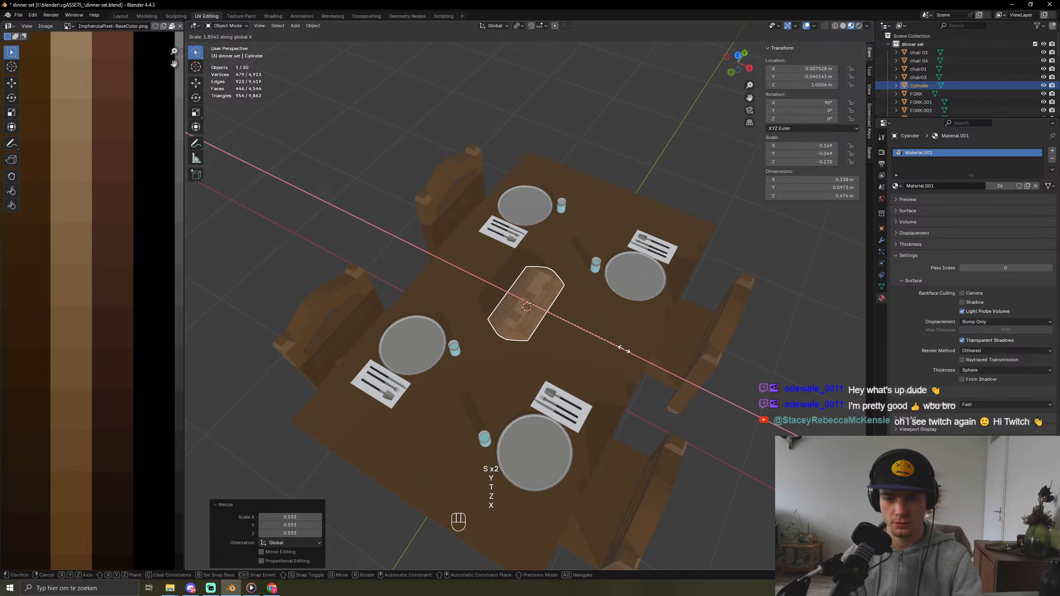
{"action": "left_click", "coordinate": [575, 336]}
Step: Scale the cylinder along Z to about 0.209 m high and raise it about 0.029 m on the table
{"action": "middle_click_drag", "start_coordinate": [574, 335], "coordinate": [532, 297]}
{"action": "key", "text": "s"}
{"action": "key", "text": "z"}
{"action": "left_click", "coordinate": [577, 304]}
{"action": "key", "text": "g"}
{"action": "key", "text": "z"}
{"action": "left_click", "coordinate": [579, 297]}
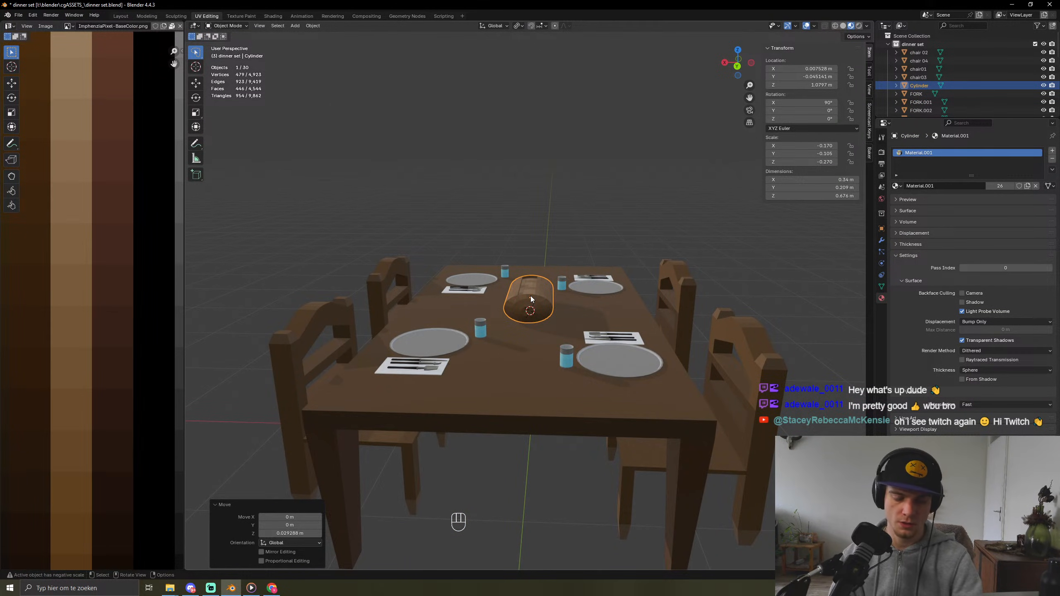
Step: Hide every object except the cylinder, reselect the cylinder and view it from its end
{"action": "key", "text": "ctrl+i"}
{"action": "key", "text": "h"}
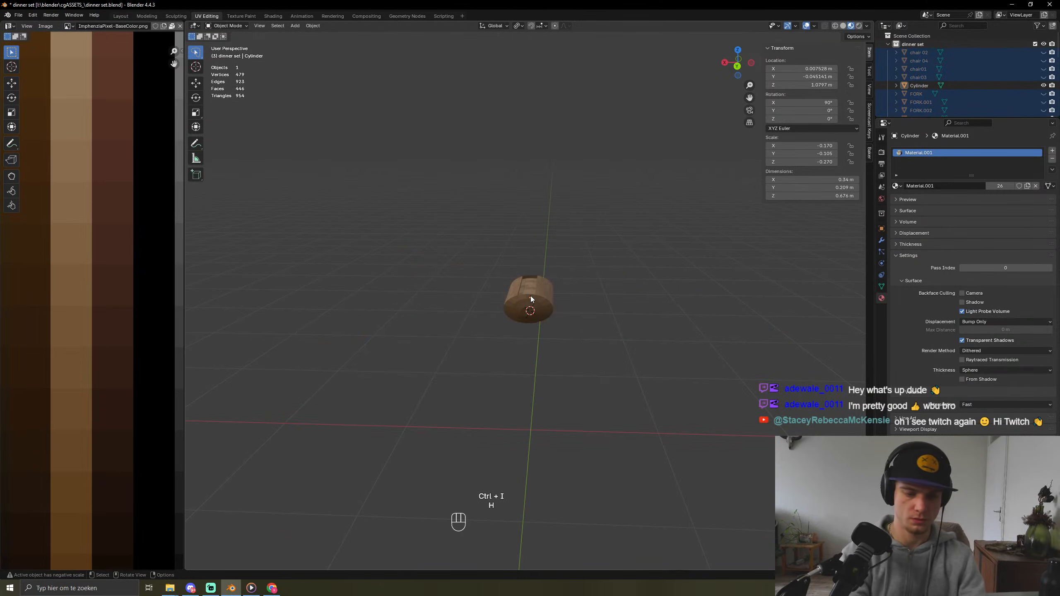
{"action": "left_click", "coordinate": [531, 298]}
{"action": "scroll", "coordinate": [558, 239], "scroll_direction": "up", "scroll_amount": 6}
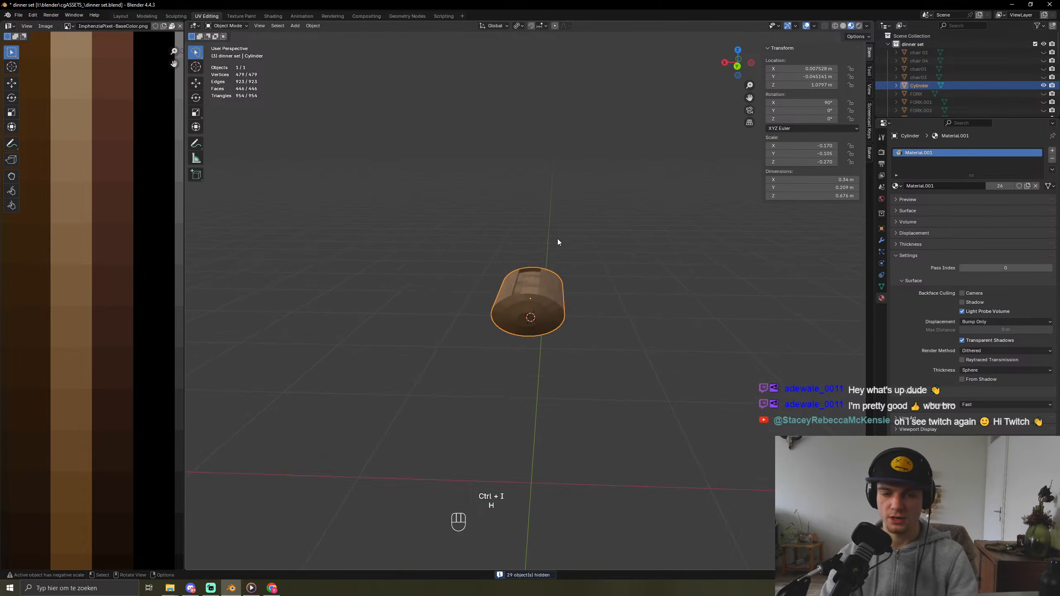
{"action": "middle_click_drag", "start_coordinate": [539, 305], "coordinate": [544, 289]}
{"action": "key", "text": "s"}
{"action": "key", "text": "x"}
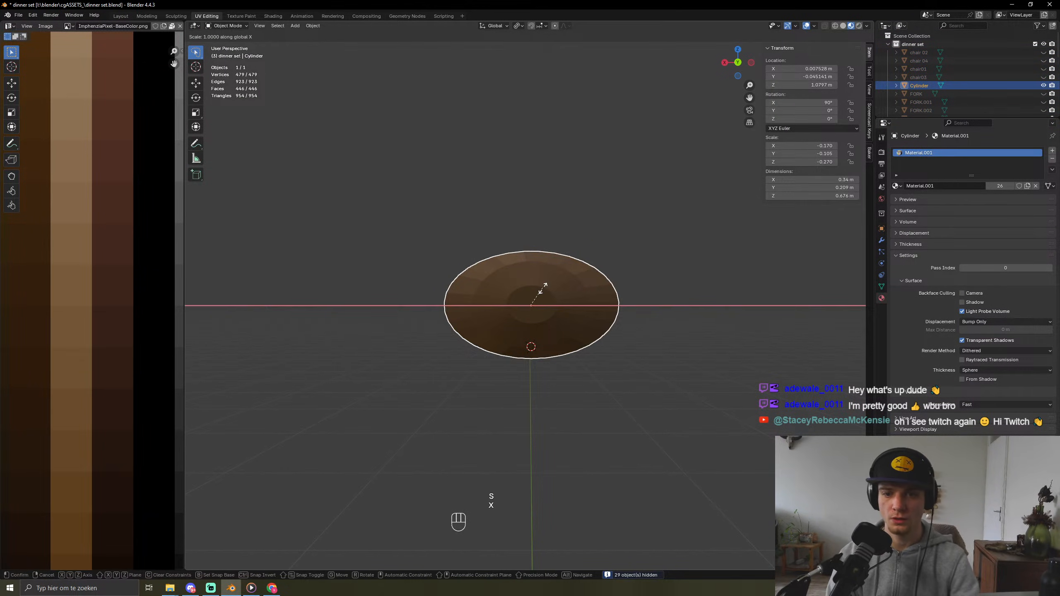
{"action": "right_click", "coordinate": [537, 309]}
Step: Try to raise and scale the lower-half vertices of the cylinder's visible end with proportional editing on
{"action": "key", "text": "Tab"}
{"action": "key", "text": "1"}
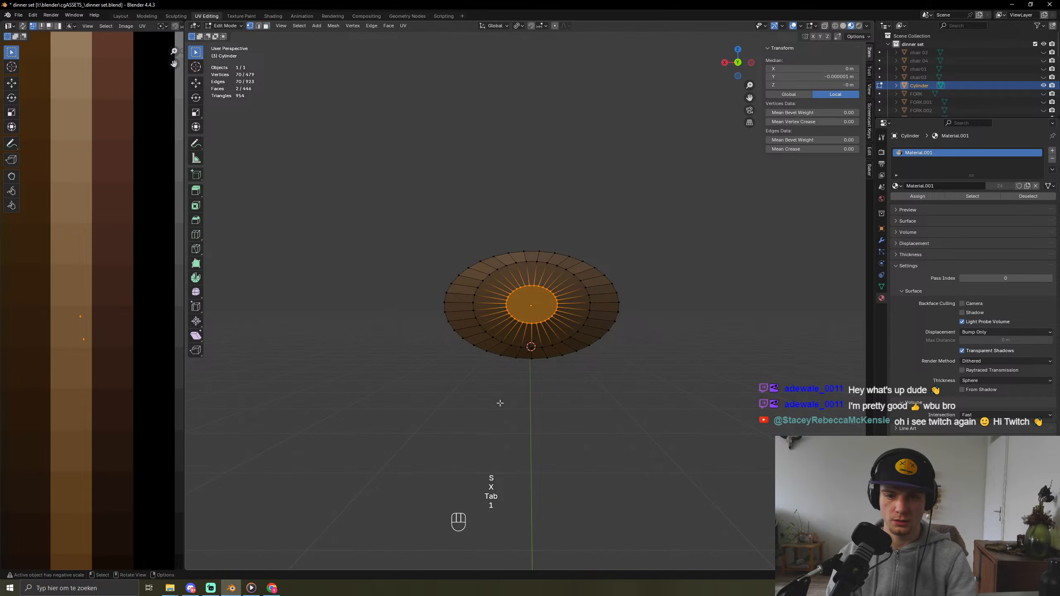
{"action": "left_click", "coordinate": [408, 333]}
{"action": "left_click_drag", "start_coordinate": [394, 303], "coordinate": [692, 391]}
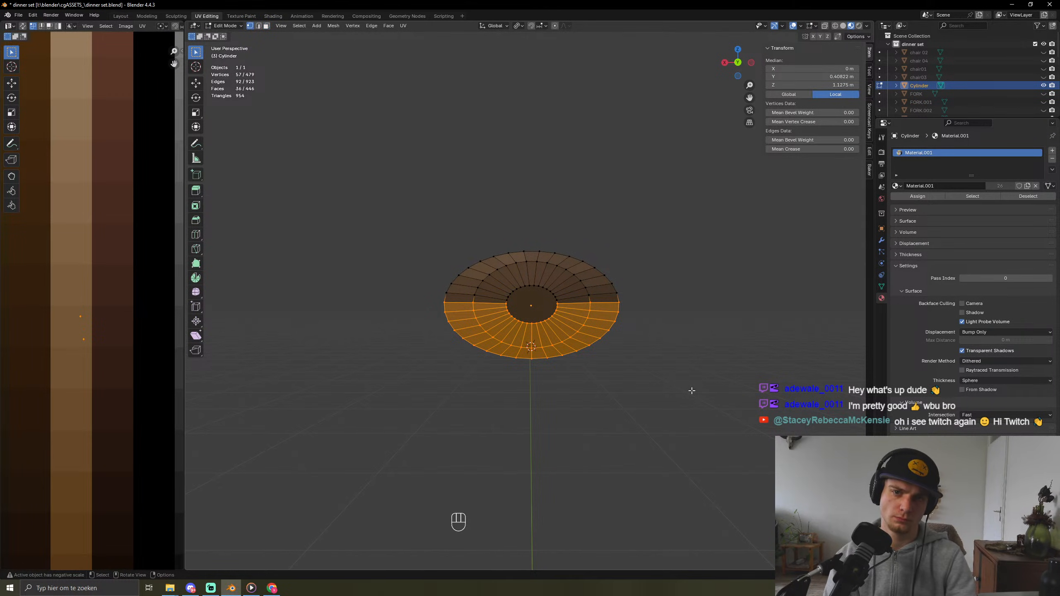
{"action": "key", "text": "g"}
{"action": "key", "text": "z"}
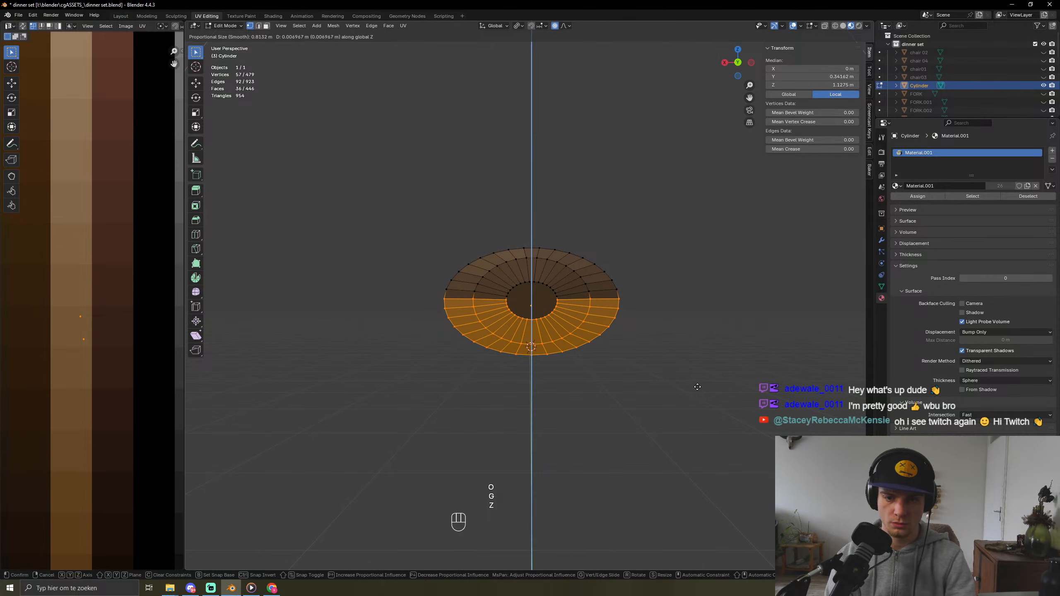
{"action": "right_click", "coordinate": [698, 379]}
{"action": "scroll", "coordinate": [636, 334], "scroll_direction": "down", "scroll_amount": 6}
{"action": "scroll", "coordinate": [636, 334], "scroll_direction": "down", "scroll_amount": 4}
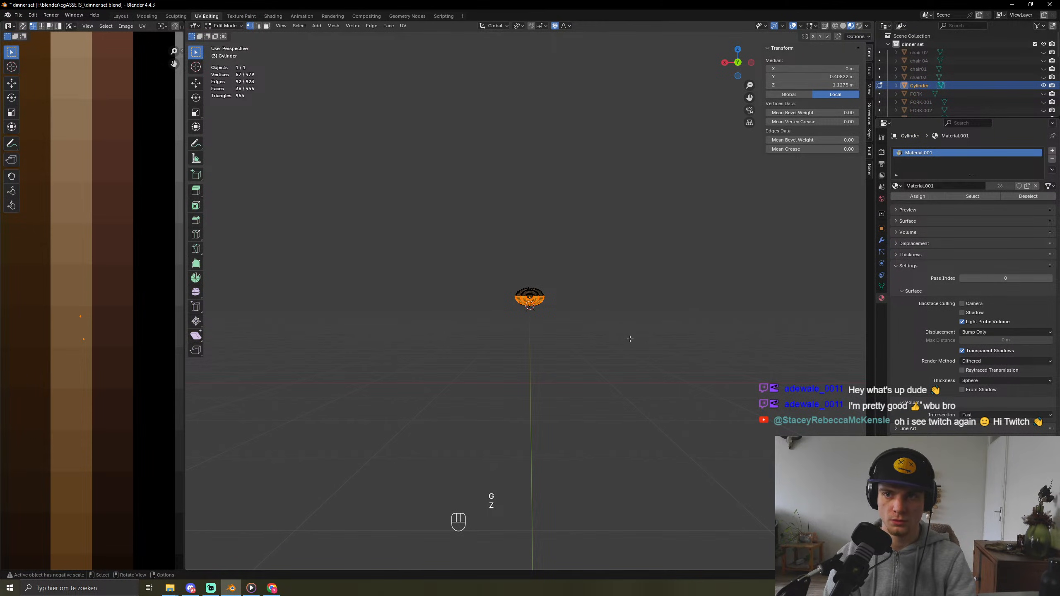
{"action": "scroll", "coordinate": [630, 339], "scroll_direction": "up", "scroll_amount": 6}
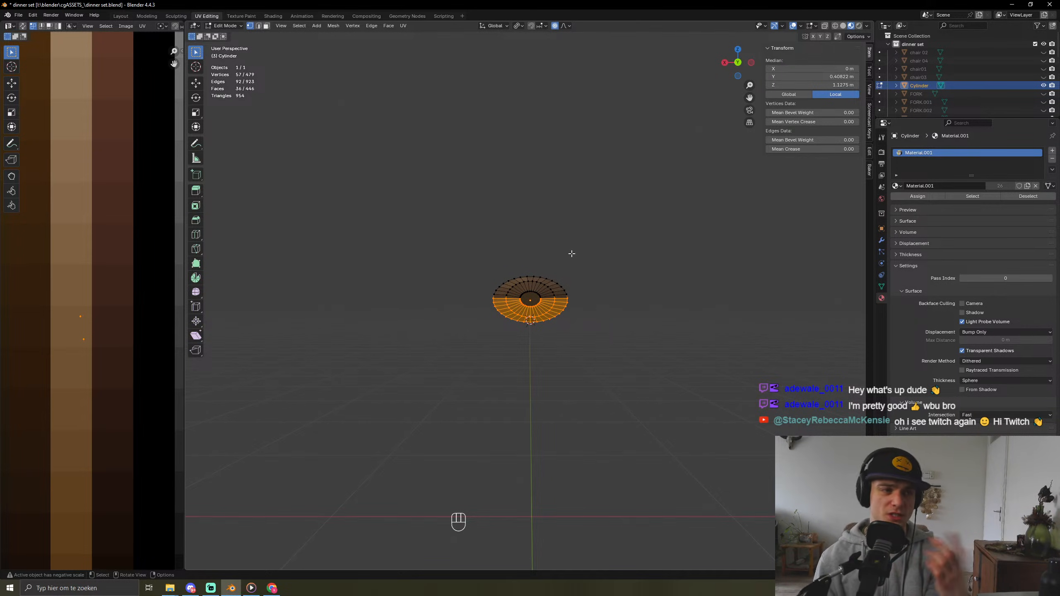
{"action": "key", "text": "s"}
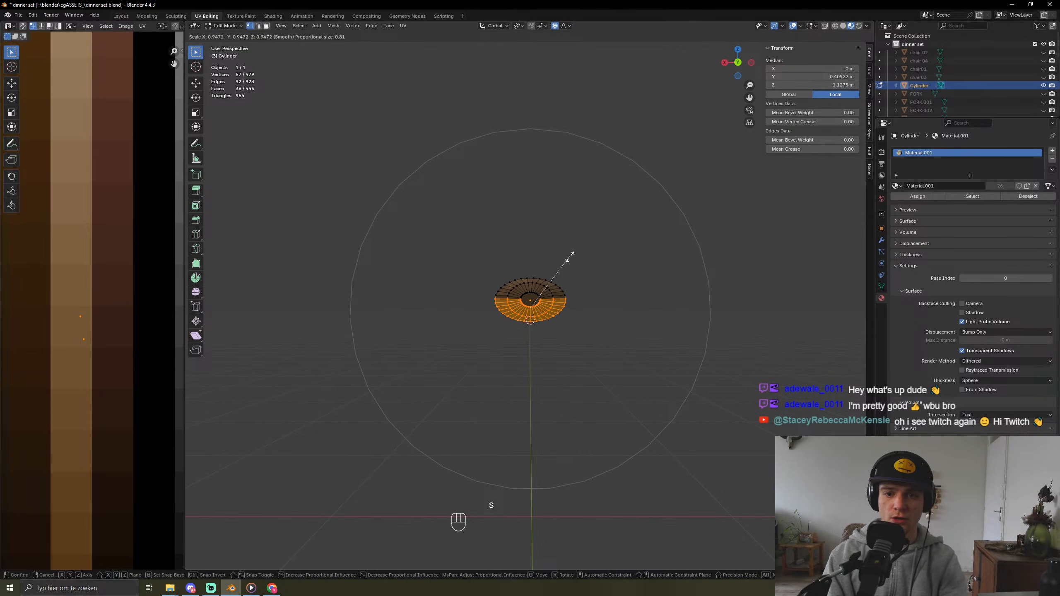
{"action": "right_click", "coordinate": [559, 285]}
Step: Narrow the proportional influence to about 0.08 m, select the cylinder's lower half through the mesh and scale it by 0.844
{"action": "key", "text": "s"}
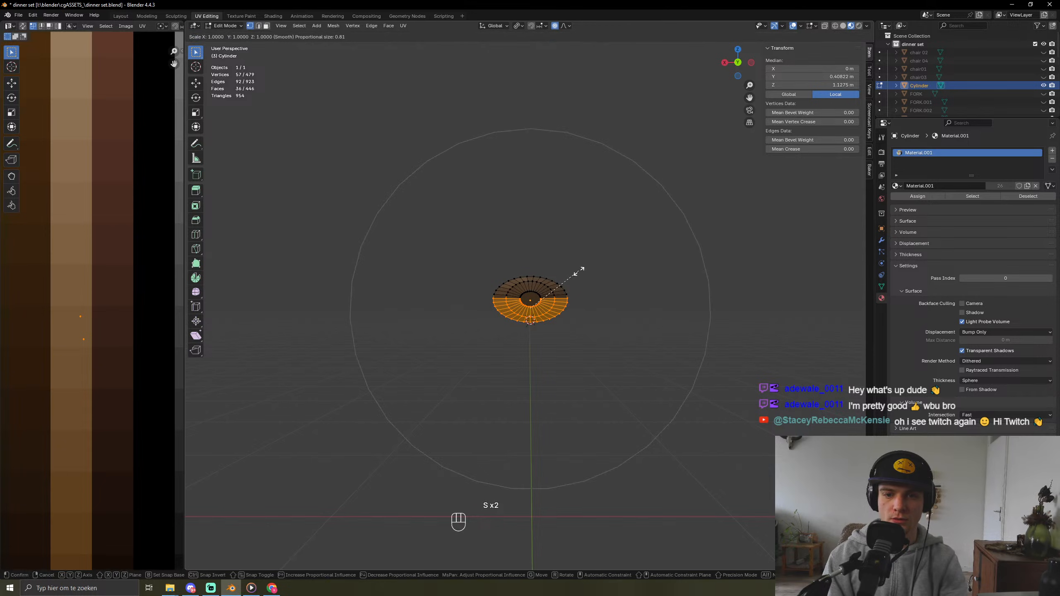
{"action": "scroll", "coordinate": [579, 272], "scroll_direction": "up", "scroll_amount": 6}
{"action": "scroll", "coordinate": [579, 271], "scroll_direction": "up", "scroll_amount": 11}
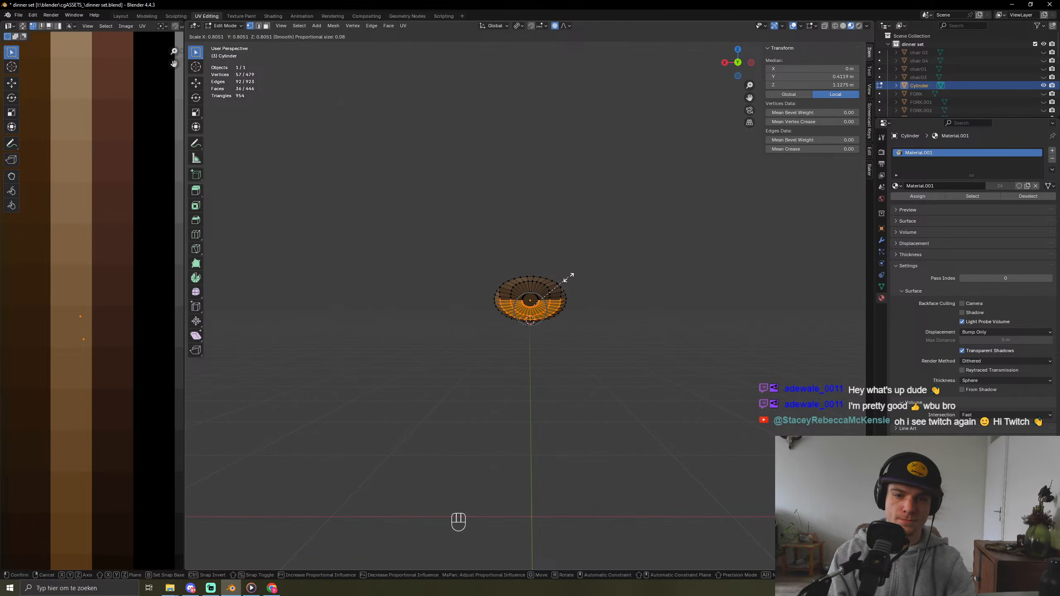
{"action": "right_click", "coordinate": [572, 276]}
{"action": "key", "text": "shift+z"}
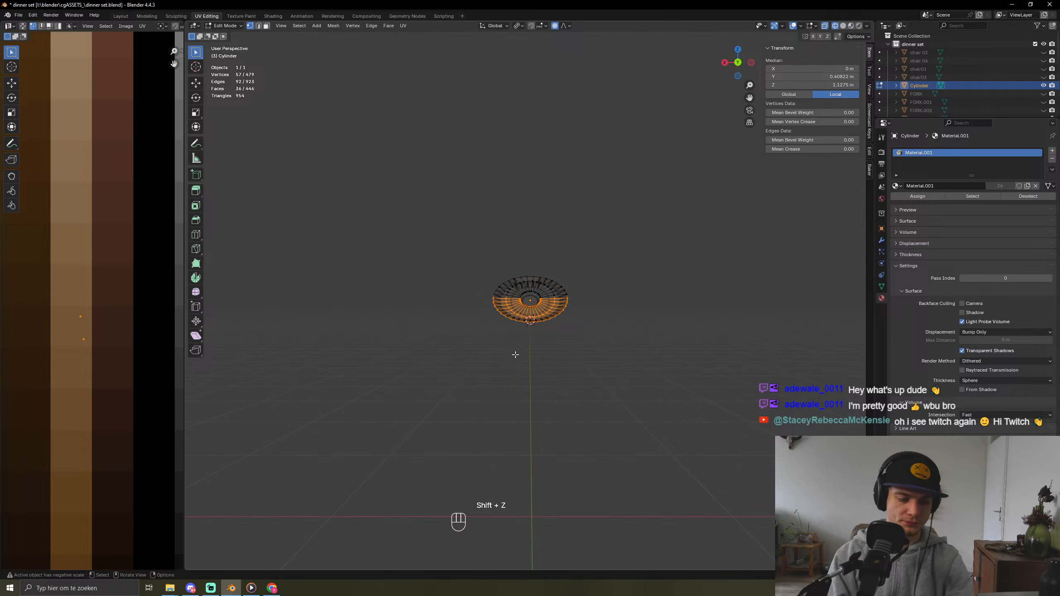
{"action": "left_click", "coordinate": [439, 306]}
{"action": "left_click_drag", "start_coordinate": [457, 305], "coordinate": [624, 355]}
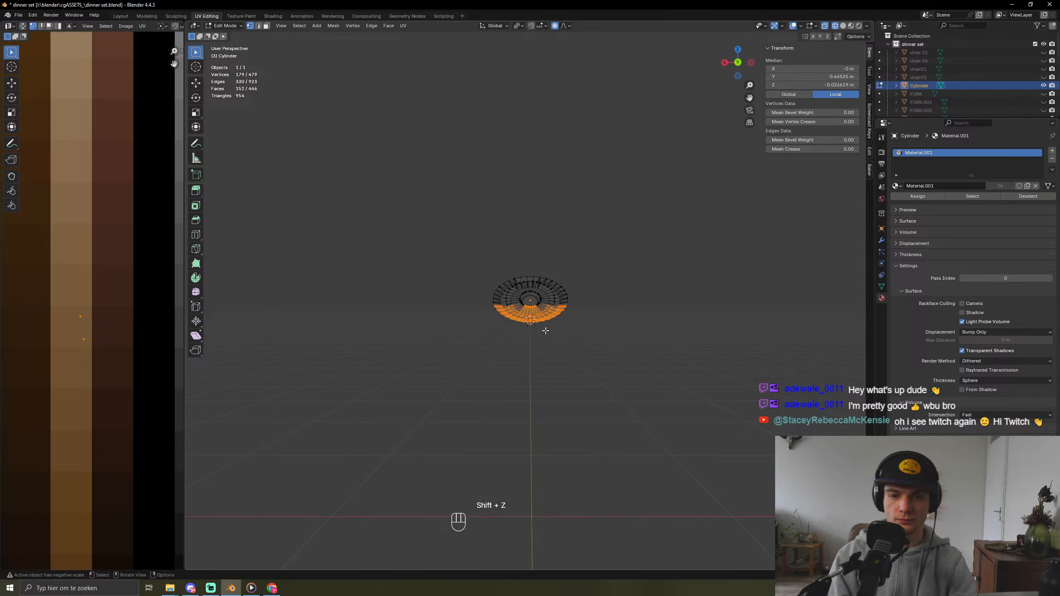
{"action": "key", "text": "s"}
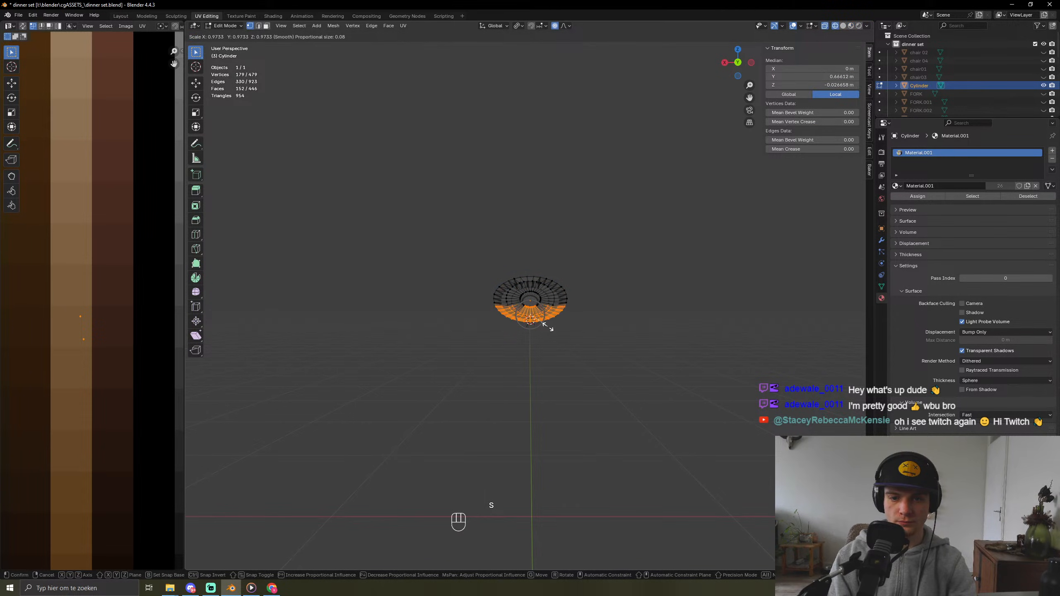
{"action": "left_click", "coordinate": [547, 325]}
Step: Raise the selected lower vertices along Z so the loaf is about 0.187 m high, and restore the solid coloured shading
{"action": "key", "text": "g"}
{"action": "key", "text": "z"}
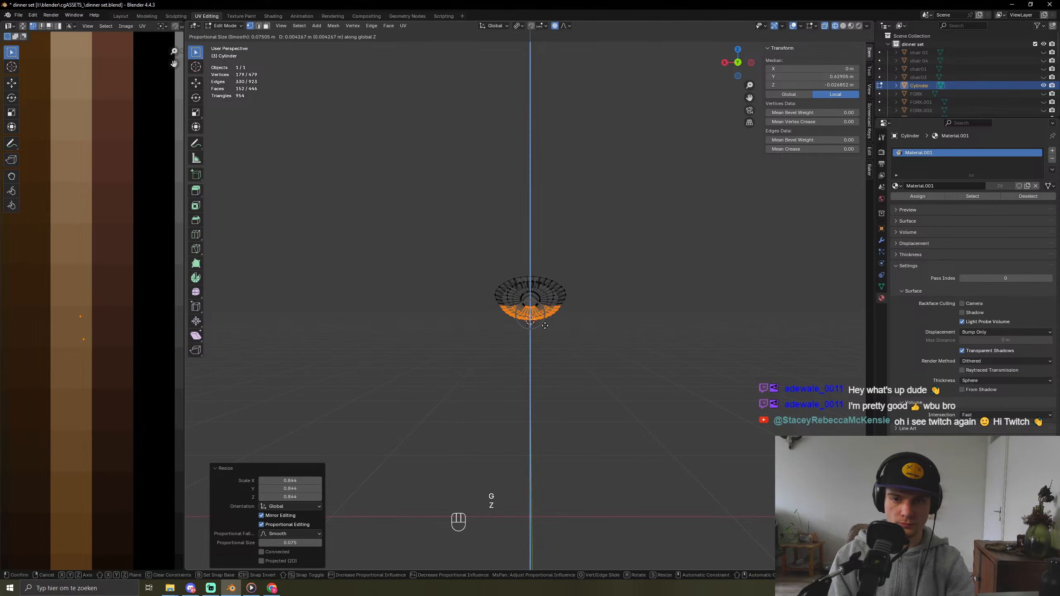
{"action": "left_click", "coordinate": [547, 324]}
{"action": "key", "text": "Tab"}
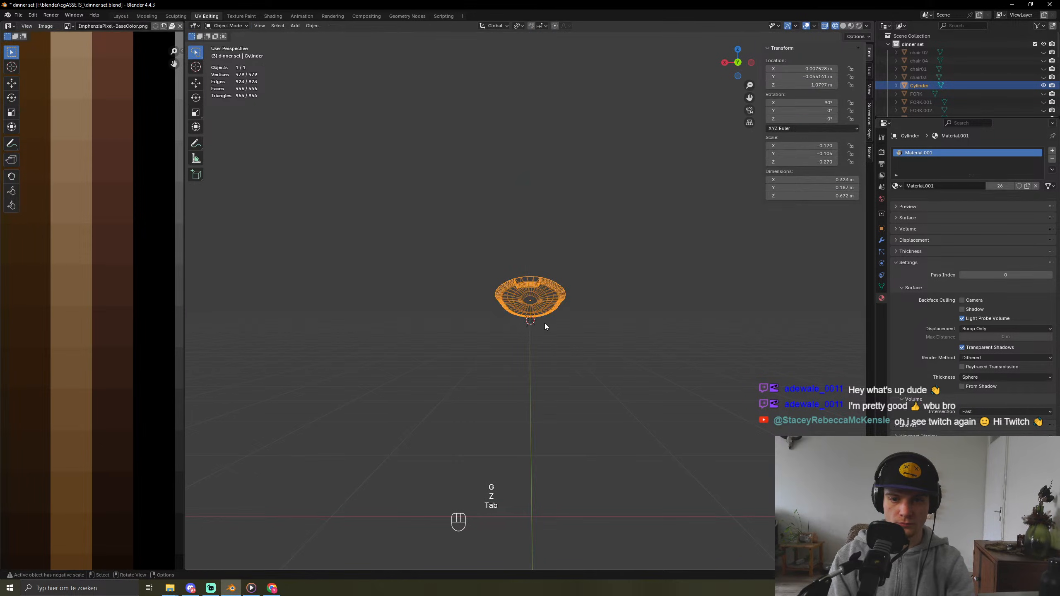
{"action": "mouse_move", "coordinate": [548, 329]}
{"action": "middle_mouse_down"}
{"action": "mouse_move", "coordinate": [563, 345]}
{"action": "mouse_move", "coordinate": [604, 317]}
{"action": "mouse_move", "coordinate": [605, 326]}
{"action": "mouse_move", "coordinate": [551, 335]}
{"action": "mouse_move", "coordinate": [642, 341]}
{"action": "mouse_move", "coordinate": [658, 369]}
{"action": "mouse_move", "coordinate": [580, 386]}
{"action": "mouse_move", "coordinate": [556, 330]}
{"action": "mouse_move", "coordinate": [495, 345]}
{"action": "mouse_move", "coordinate": [549, 339]}
{"action": "middle_mouse_up"}
{"action": "key", "text": "Tab"}
{"action": "key", "text": "shift+z"}
{"action": "key", "text": "Tab"}
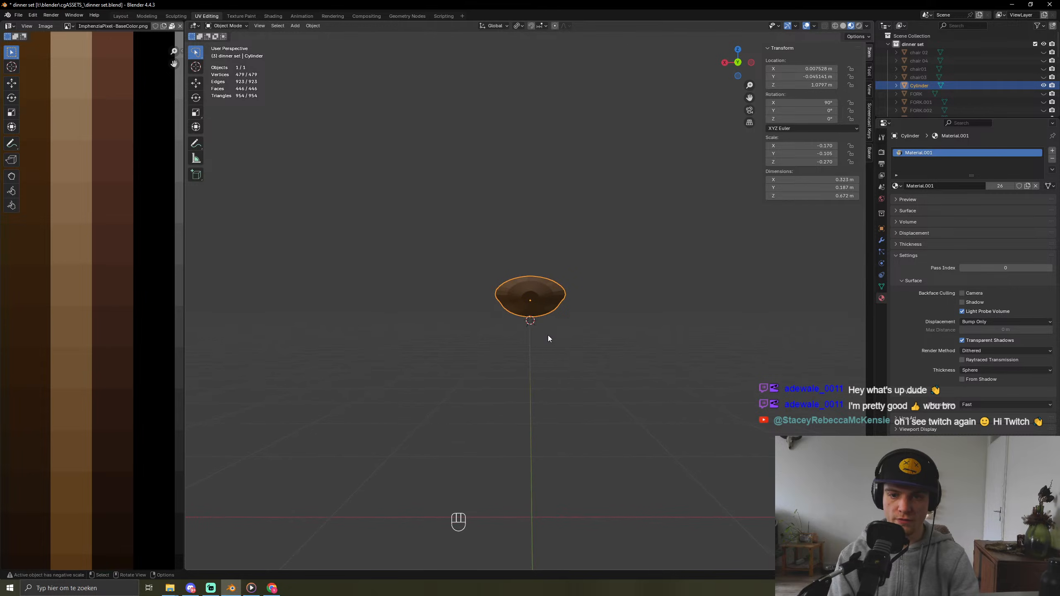
Step: Widen the loaf's lower vertices along X by about 1.41 with a proportional influence of about 0.12 m
{"action": "key", "text": "Tab"}
{"action": "key", "text": "s"}
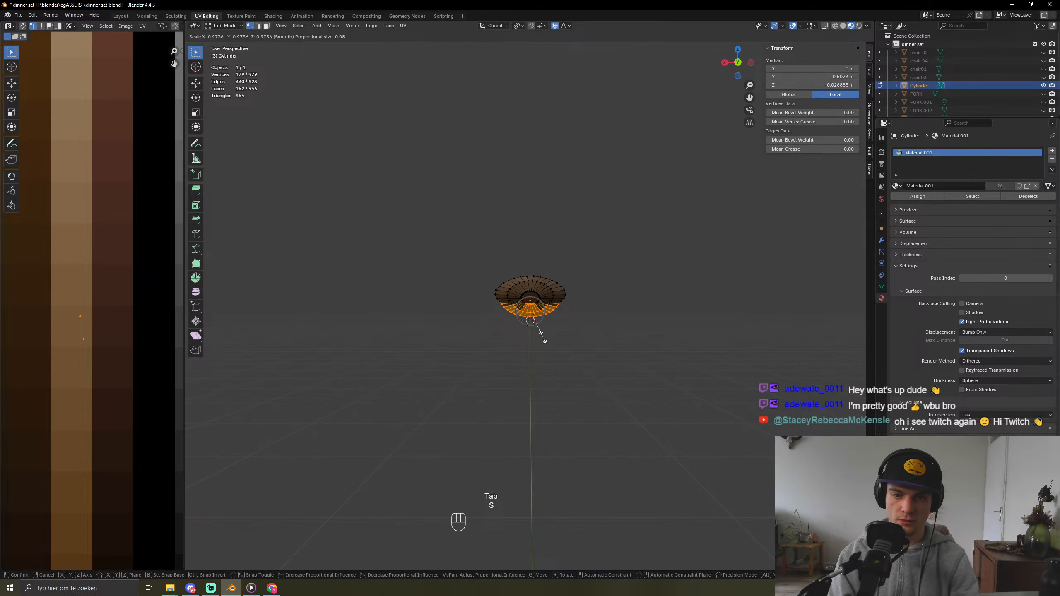
{"action": "key", "text": "x"}
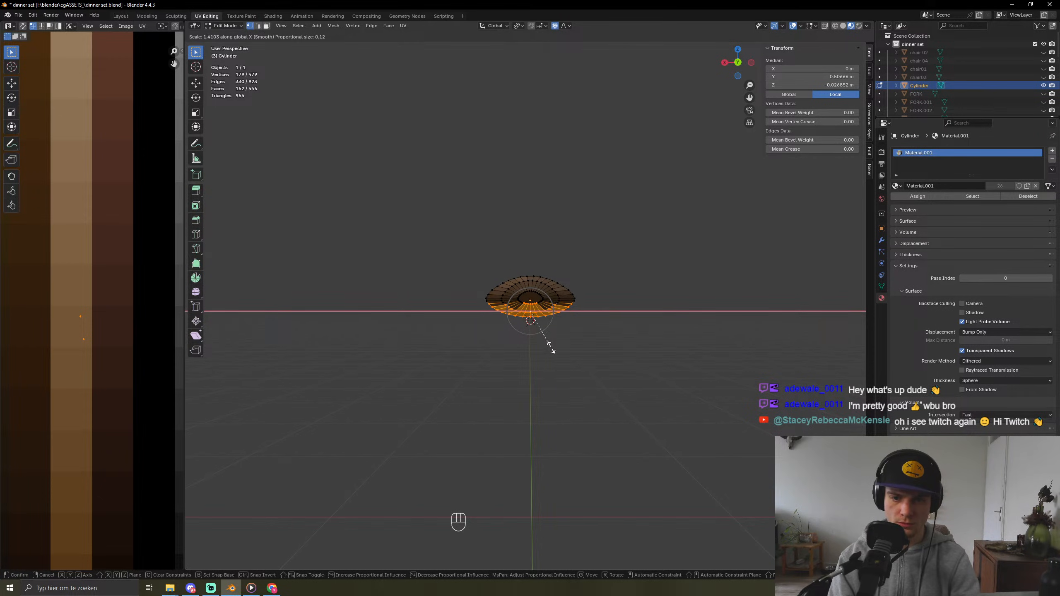
{"action": "left_click", "coordinate": [552, 345]}
{"action": "key", "text": "Tab"}
{"action": "middle_click_drag", "start_coordinate": [587, 362], "coordinate": [565, 369]}
Step: Rescale the lower vertices along X, bringing the loaf to about 0.343 m wide, and scale them uniformly by 0.995
{"action": "key", "text": "Tab"}
{"action": "key", "text": "s"}
{"action": "key", "text": "x"}
{"action": "left_click", "coordinate": [581, 359]}
{"action": "key", "text": "Tab"}
{"action": "key", "text": "Tab"}
{"action": "key", "text": "s"}
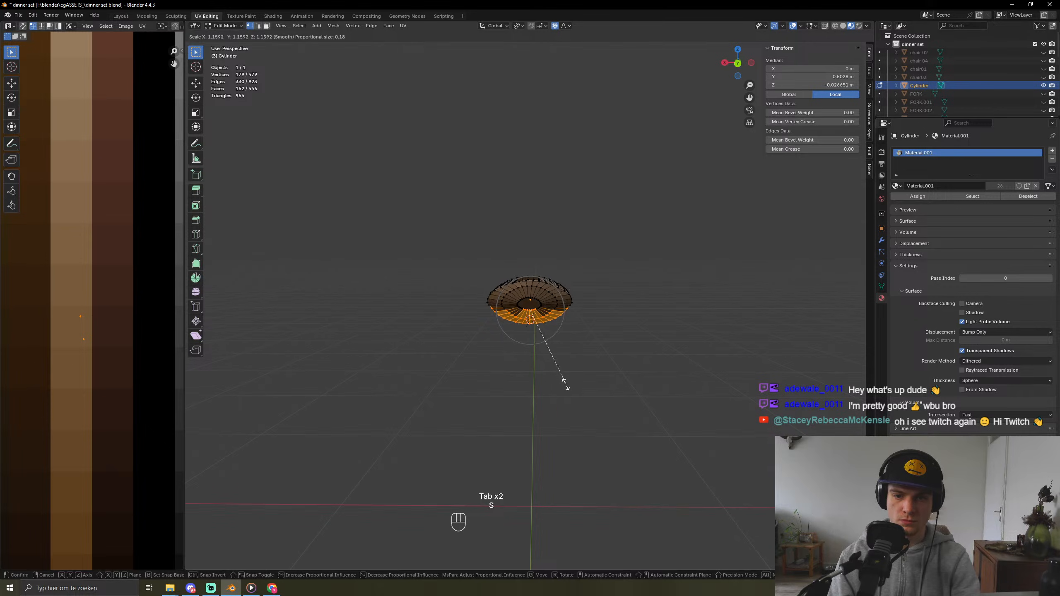
{"action": "left_click", "coordinate": [559, 374]}
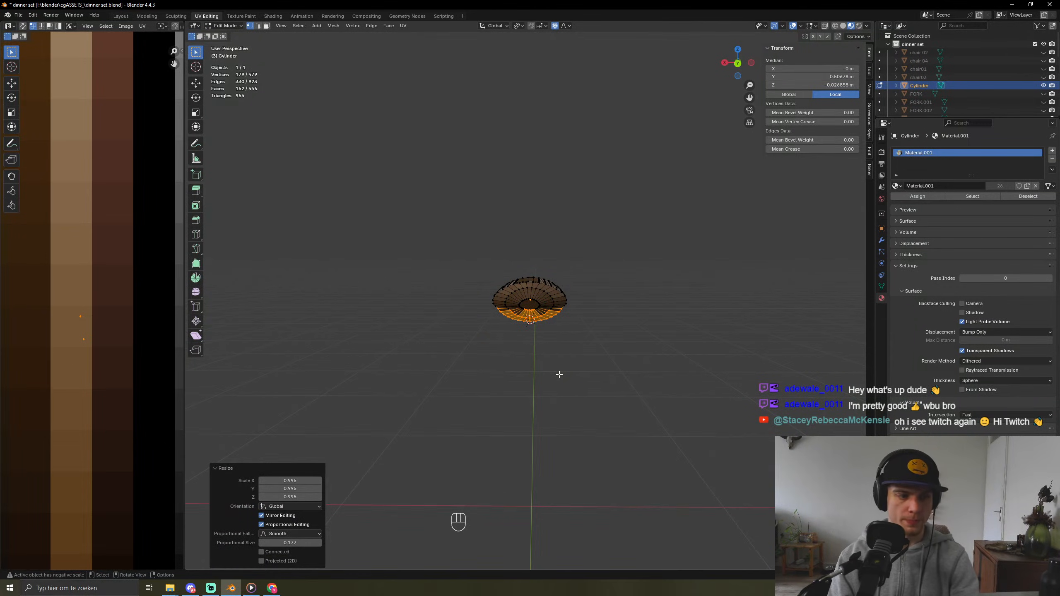
Step: Show all hidden objects again, clear the selection and view the whole dinner set
{"action": "key", "text": "Tab"}
{"action": "middle_click_drag", "start_coordinate": [559, 375], "coordinate": [543, 430]}
{"action": "key", "text": "alt+h"}
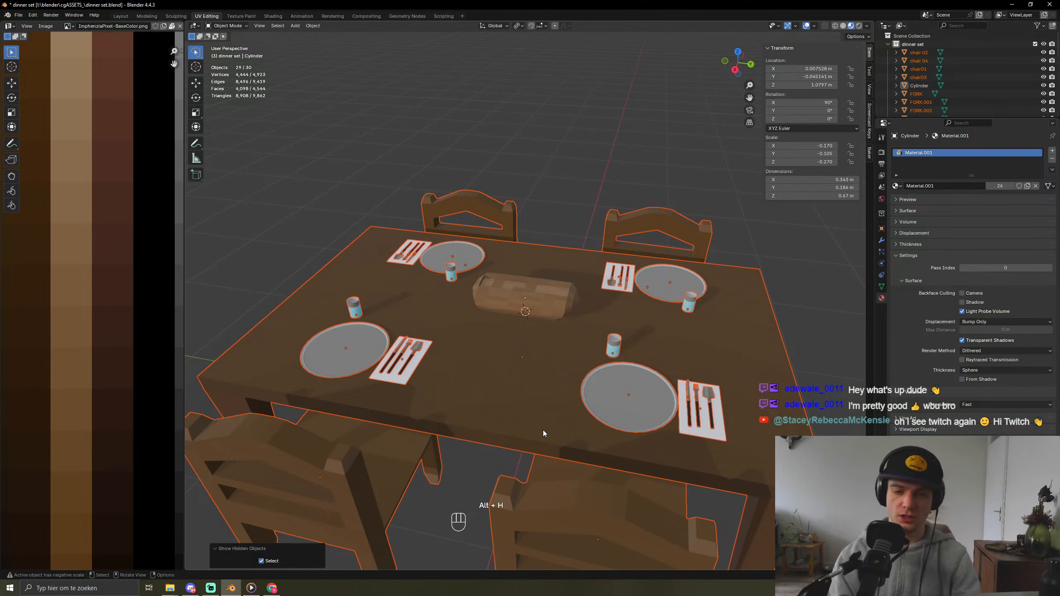
{"action": "left_click", "coordinate": [545, 287]}
{"action": "left_click", "coordinate": [616, 228]}
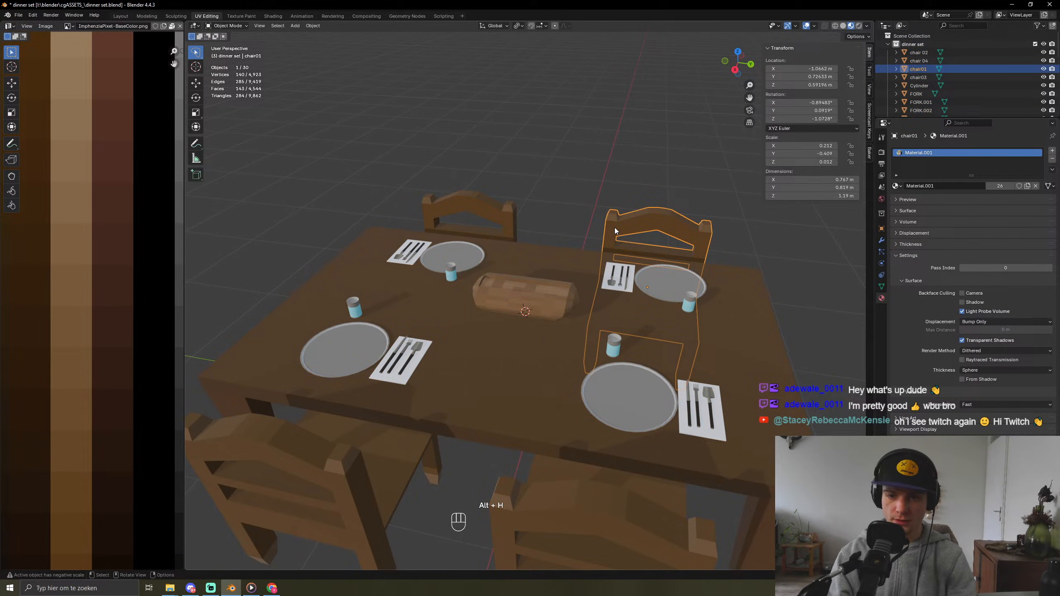
{"action": "left_click", "coordinate": [594, 161]}
{"action": "middle_click_drag", "start_coordinate": [594, 160], "coordinate": [580, 213]}
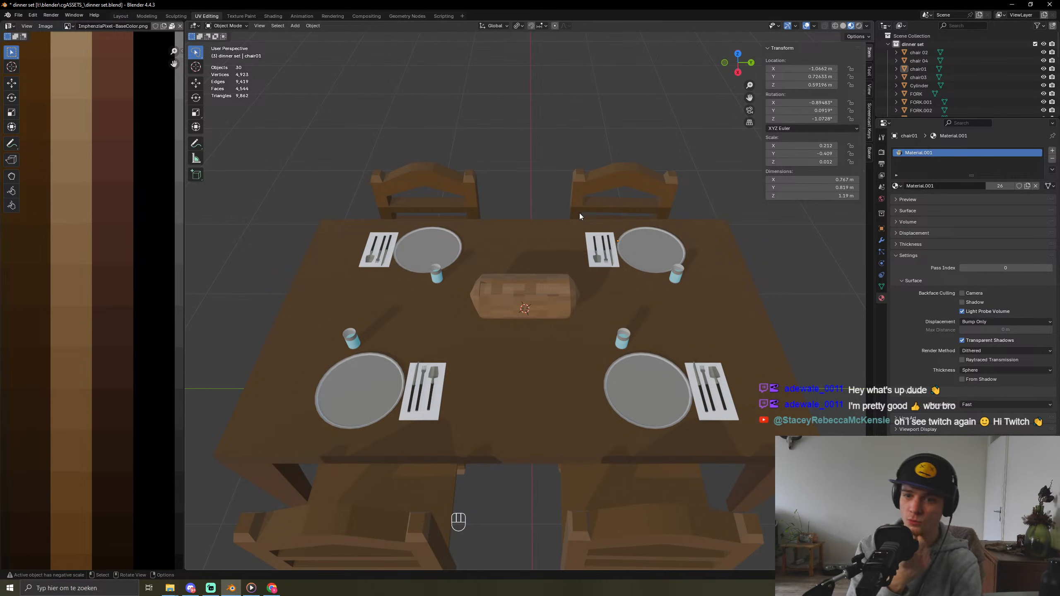
{"action": "scroll", "coordinate": [580, 213], "scroll_direction": "down", "scroll_amount": 6}
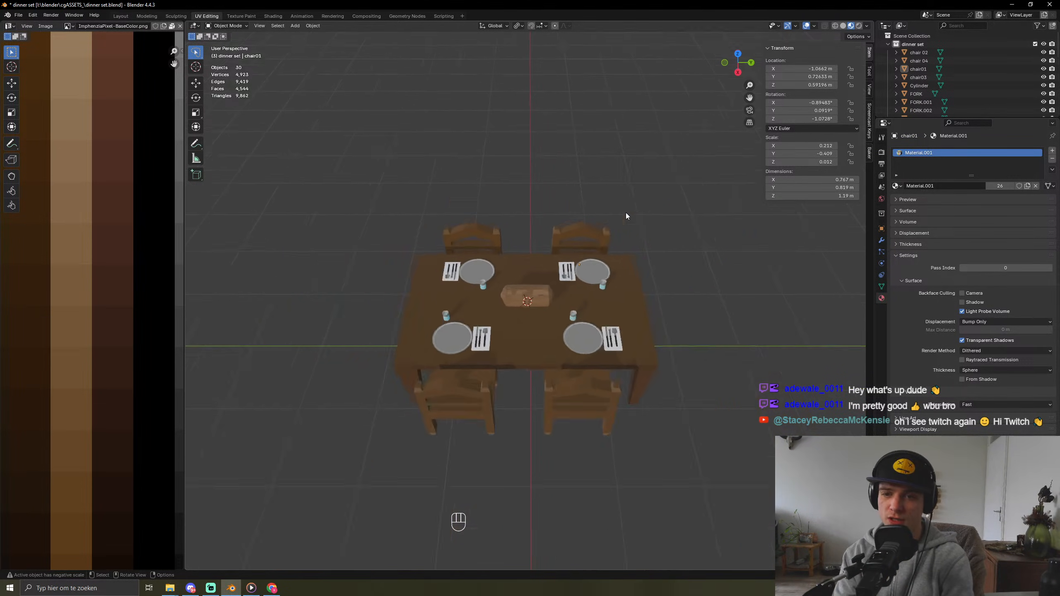
{"action": "middle_click_drag", "start_coordinate": [626, 212], "coordinate": [652, 320]}
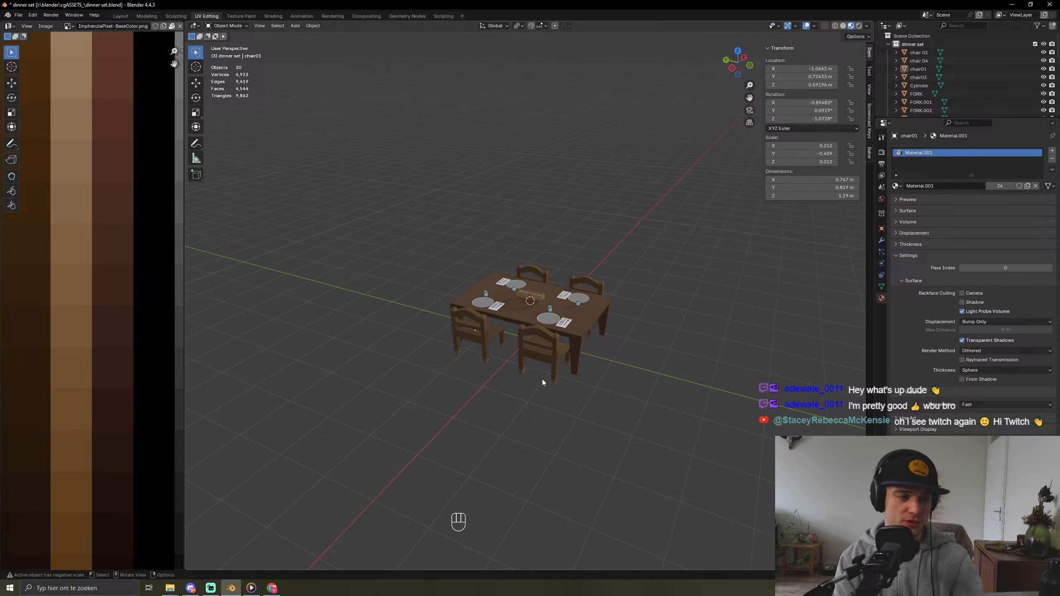
Step: Add a 2 m plane and lower it about 1.44 m along Z beneath the table
{"action": "key", "text": "shift+a"}
{"action": "mouse_move", "coordinate": [547, 372]}
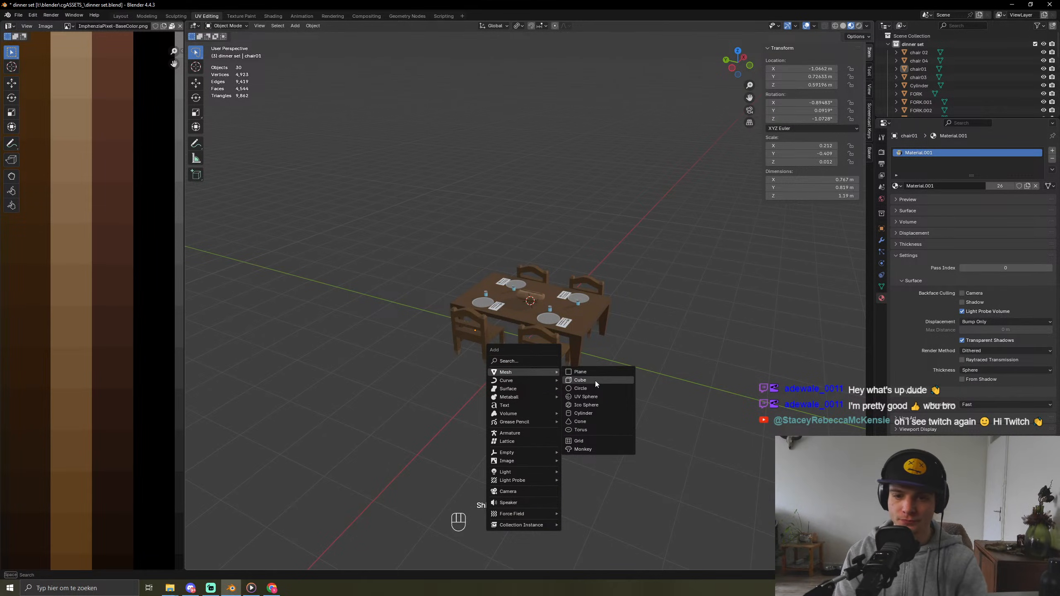
{"action": "left_click", "coordinate": [594, 372]}
{"action": "key", "text": "g"}
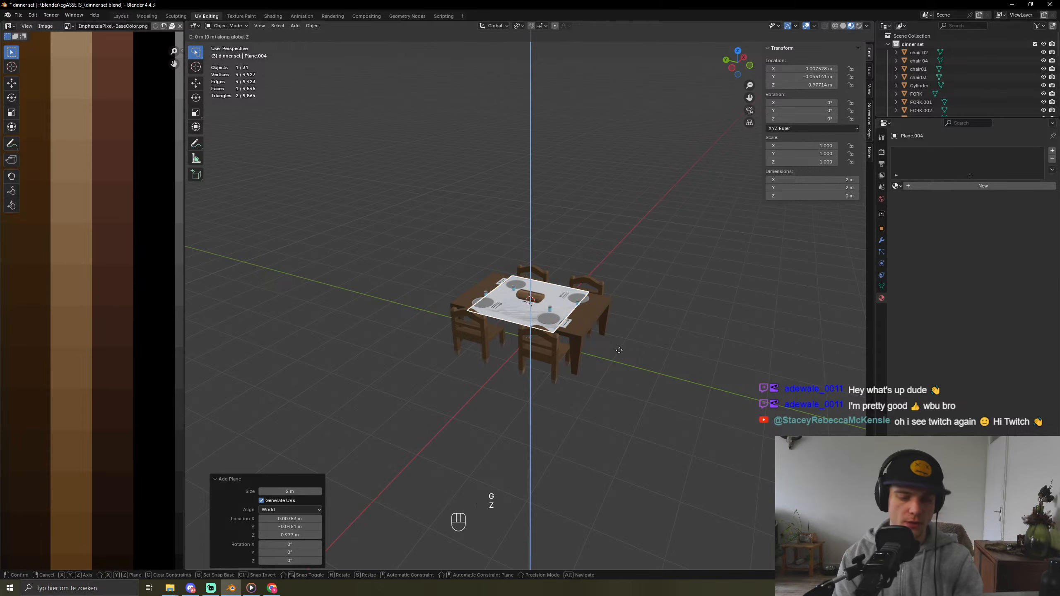
{"action": "key", "text": "z"}
{"action": "left_click", "coordinate": [618, 399]}
Step: Scale the plane to about 6.95 m square and raise it to about -0.018 m in Z as a floor
{"action": "key", "text": "s"}
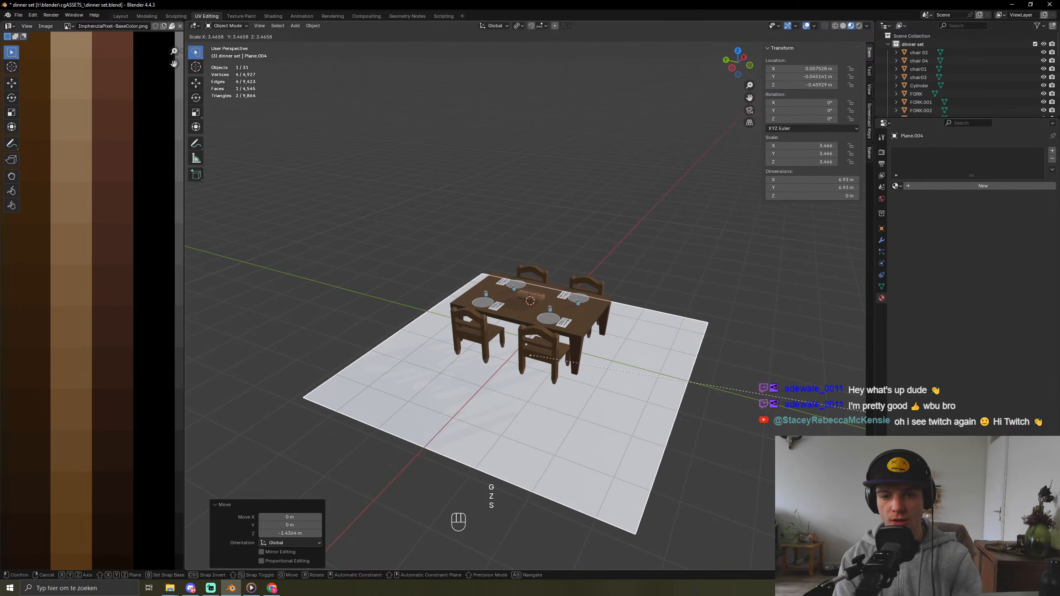
{"action": "left_click", "coordinate": [862, 451]}
{"action": "middle_click_drag", "start_coordinate": [705, 423], "coordinate": [595, 420]}
{"action": "key", "text": "g"}
{"action": "key", "text": "z"}
{"action": "left_click", "coordinate": [658, 369]}
Step: Collapse the floor plane's UVs to a single point and place it on a blue-grey swatch of the ROCK palette
{"action": "key", "text": "Tab"}
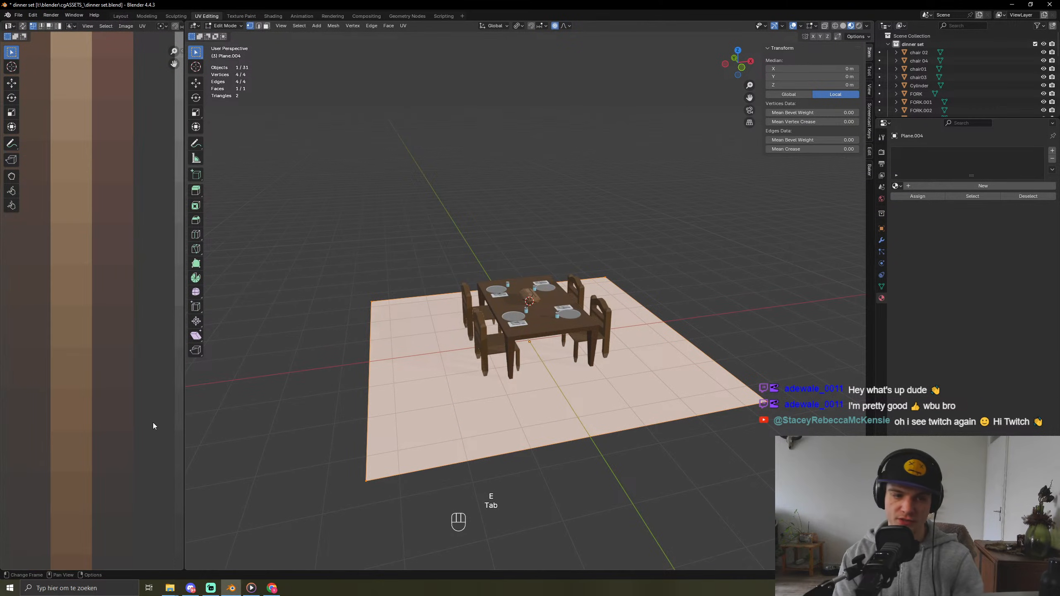
{"action": "scroll", "coordinate": [92, 375], "scroll_direction": "down", "scroll_amount": 8}
{"action": "key", "text": "a"}
{"action": "key", "text": "s"}
{"action": "key", "text": "KP_0"}
{"action": "key", "text": "KP_Enter"}
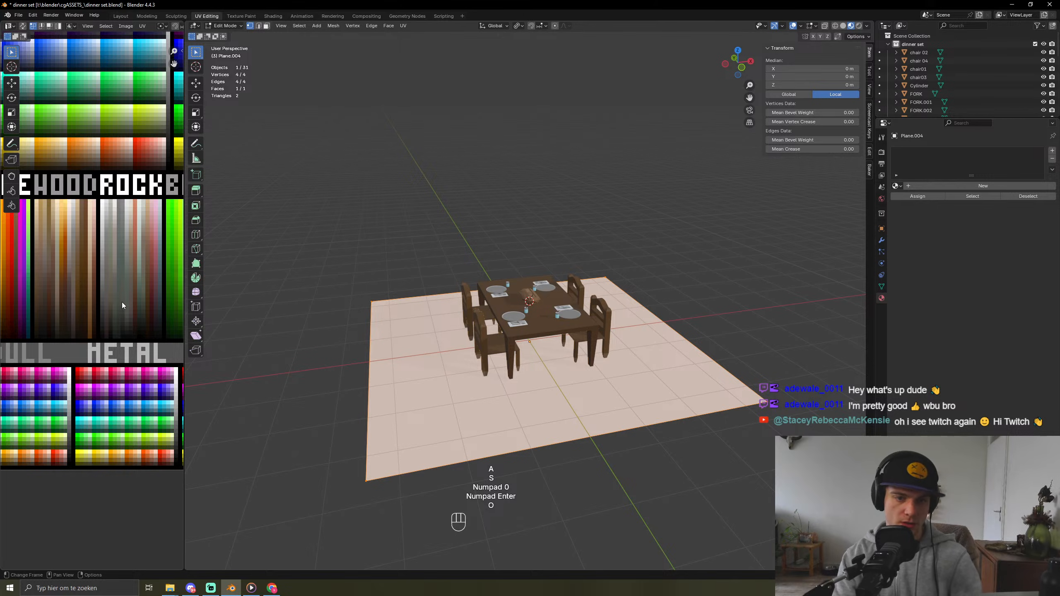
{"action": "key", "text": "g"}
{"action": "left_click", "coordinate": [19, 335]}
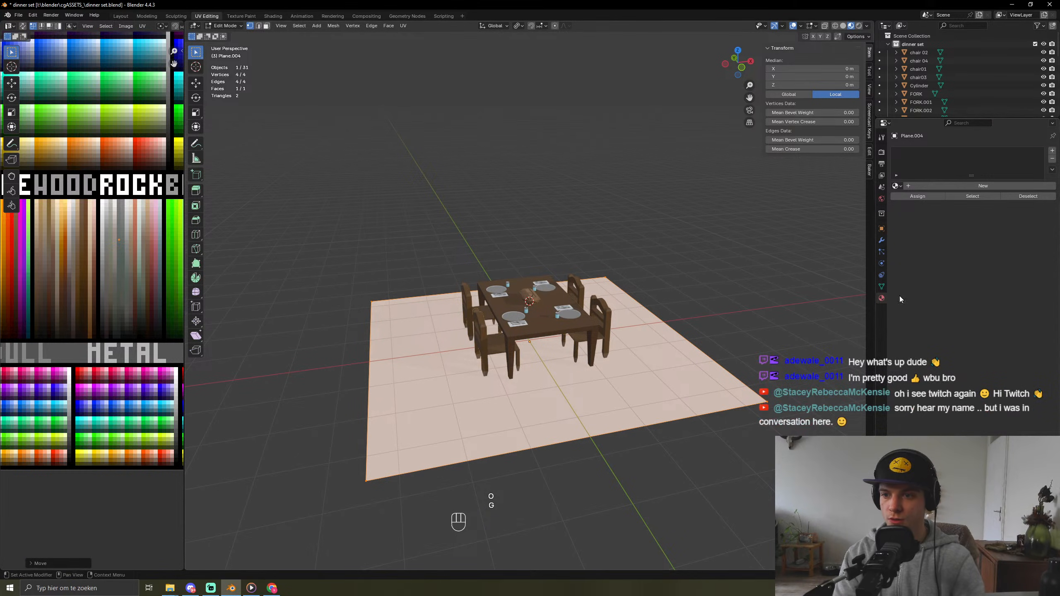
Step: Assign the existing Material.001 to the floor plane and return to object mode
{"action": "left_click", "coordinate": [896, 186]}
{"action": "left_click", "coordinate": [916, 208]}
{"action": "key", "text": "Tab"}
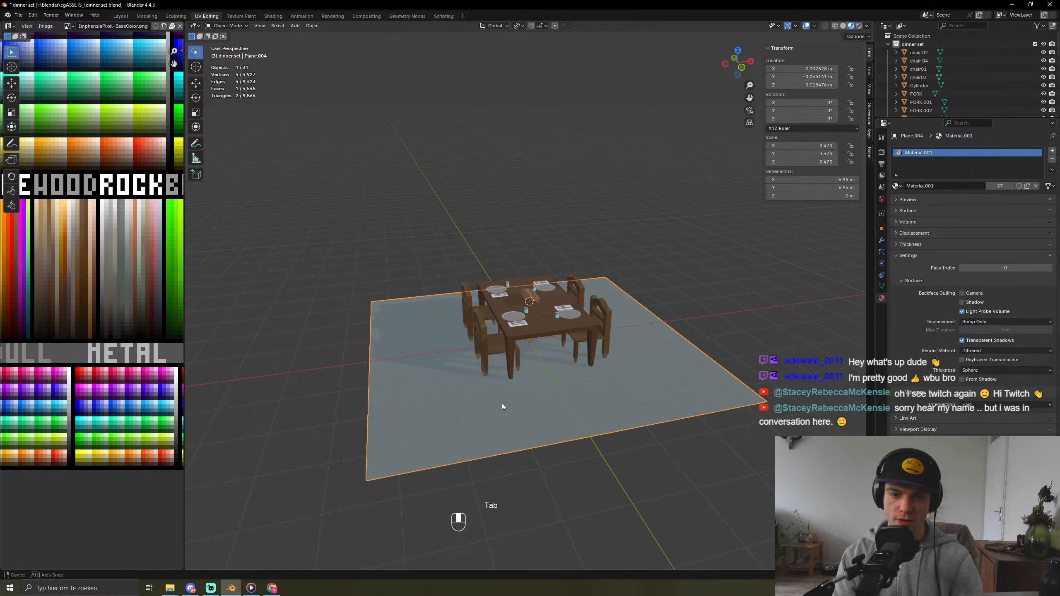
{"action": "mouse_move", "coordinate": [502, 402]}
{"action": "middle_mouse_down"}
{"action": "mouse_move", "coordinate": [594, 406]}
{"action": "mouse_move", "coordinate": [485, 391]}
{"action": "mouse_move", "coordinate": [502, 407]}
{"action": "middle_mouse_up"}
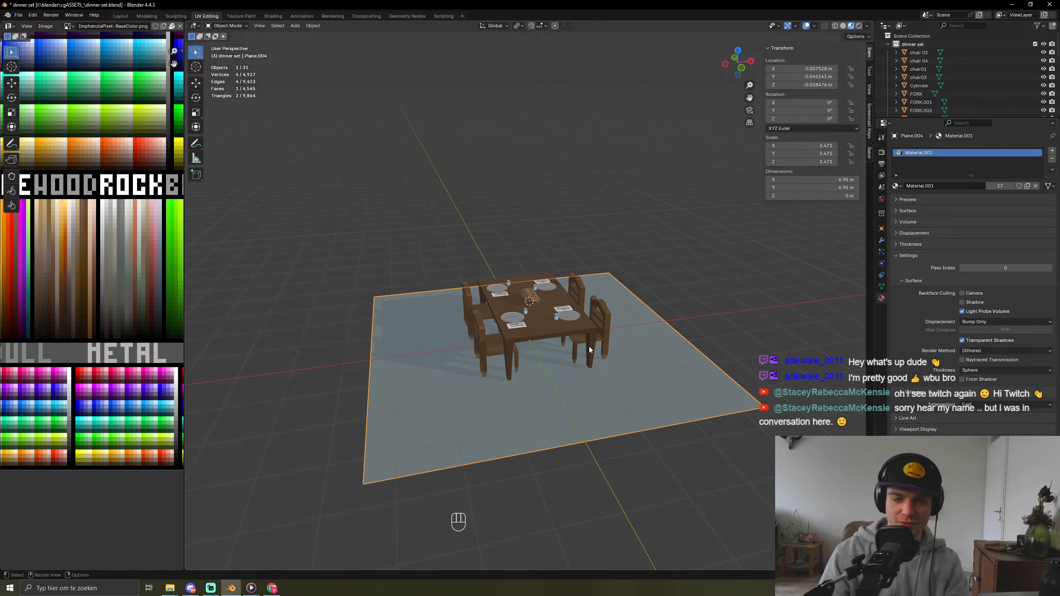
Step: Try a single centred loop cut across the floor plane and undo it
{"action": "key", "text": "Tab"}
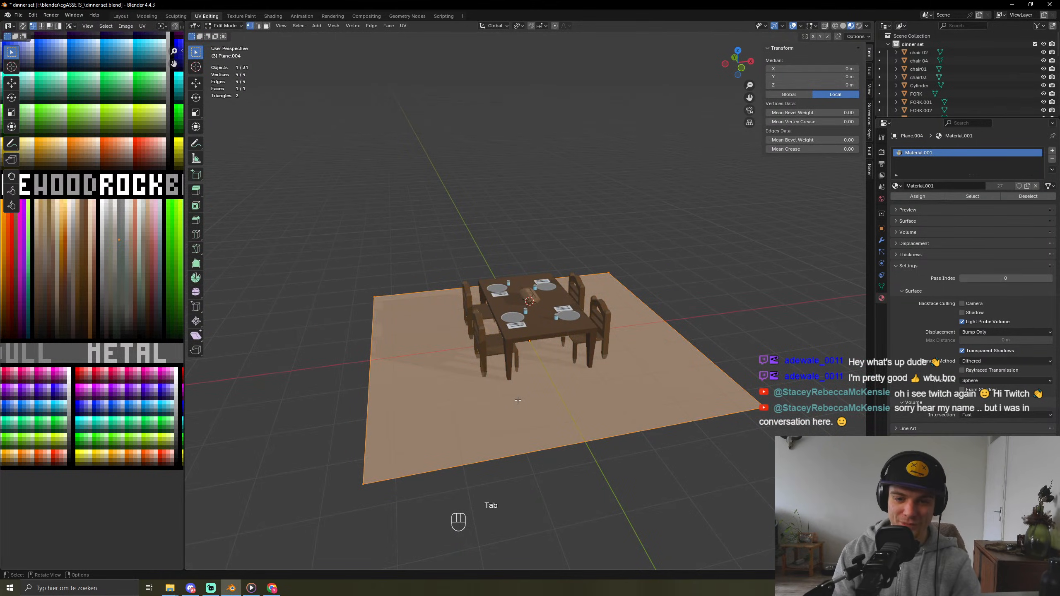
{"action": "key", "text": "ctrl+r"}
{"action": "left_click", "coordinate": [545, 413]}
{"action": "right_click", "coordinate": [555, 430]}
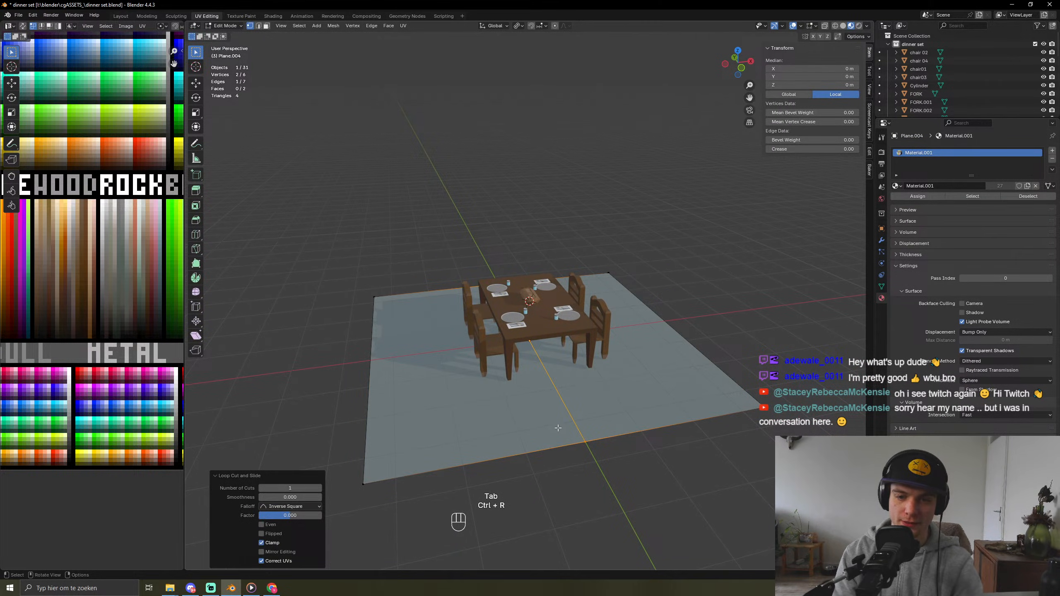
{"action": "key", "text": "ctrl+z"}
Step: Subdivide the whole floor plane three times into an 8 by 8 grid of faces
{"action": "right_click", "coordinate": [558, 428]}
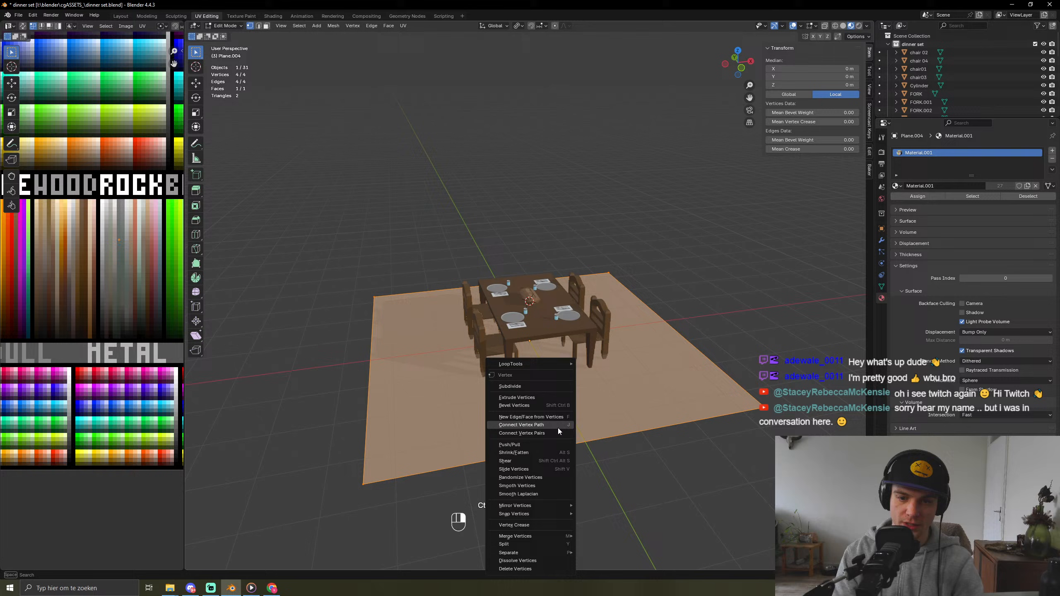
{"action": "left_click", "coordinate": [542, 366]}
{"action": "right_click", "coordinate": [537, 387]}
{"action": "left_click", "coordinate": [537, 387]}
{"action": "right_click", "coordinate": [537, 386]}
{"action": "left_click", "coordinate": [537, 387]}
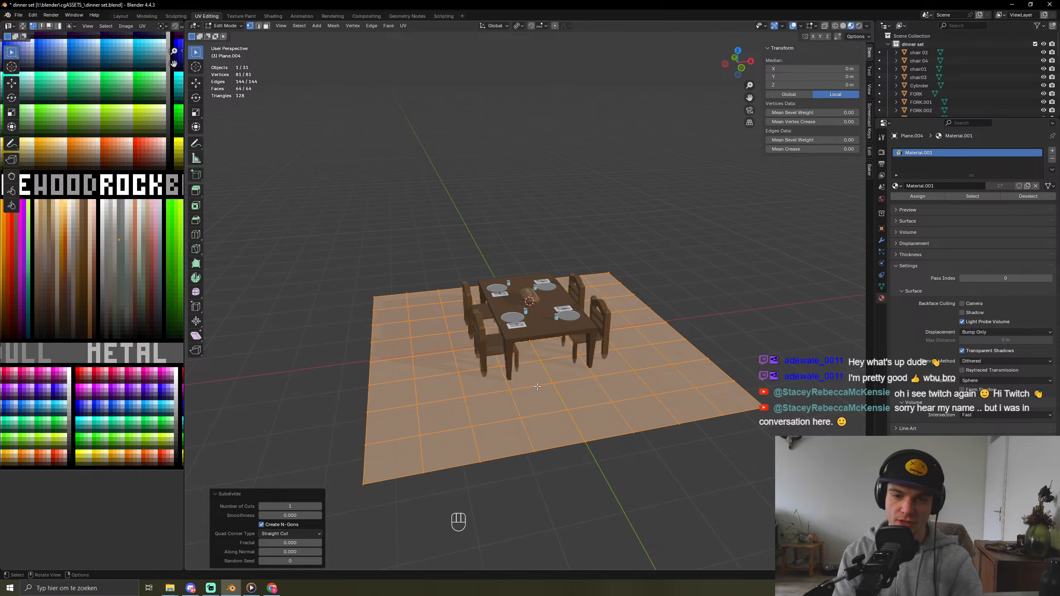
Step: Subdivide the floor plane once more into a 16 by 16 grid of faces
{"action": "right_click", "coordinate": [537, 387]}
{"action": "left_click", "coordinate": [537, 386]}
{"action": "key", "text": "Tab"}
{"action": "key", "text": "Tab"}
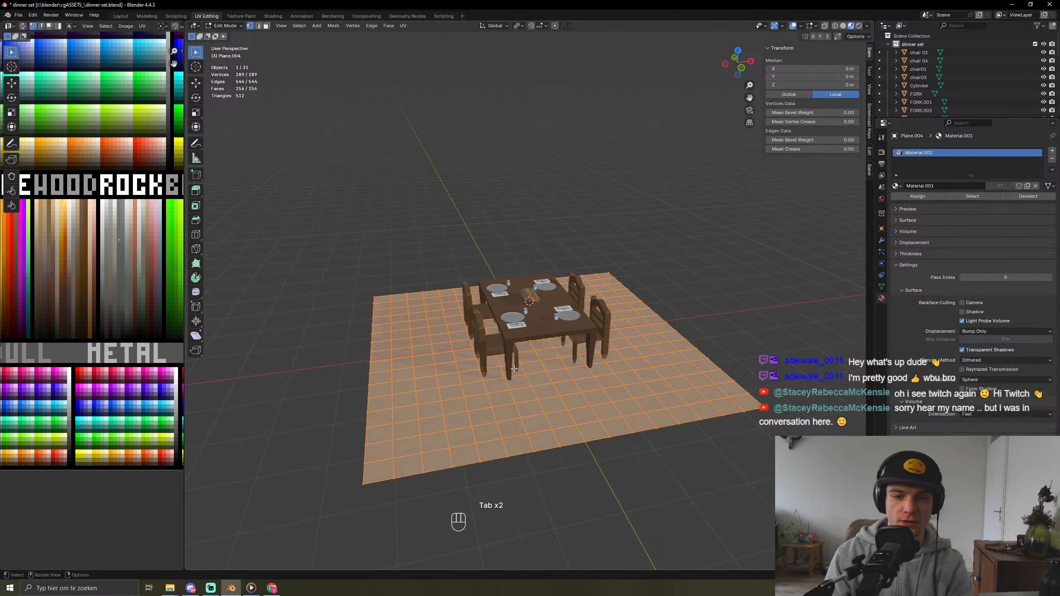
Step: Switch to face selection, select the whole floor plane and apply Checker Deselect to keep every other face selected
{"action": "left_click", "coordinate": [300, 26]}
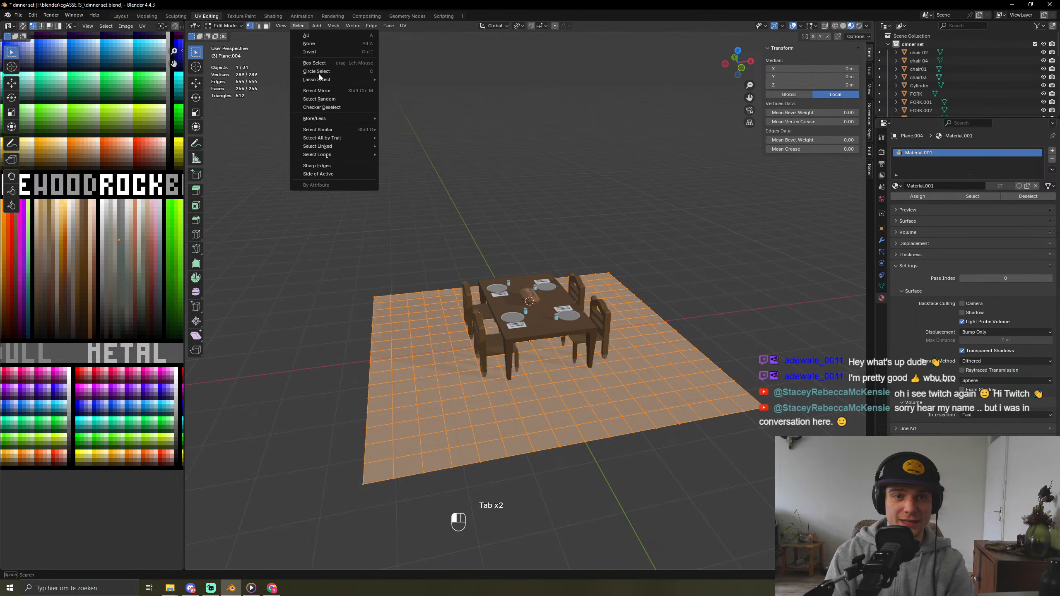
{"action": "left_click", "coordinate": [347, 109]}
{"action": "key", "text": "3"}
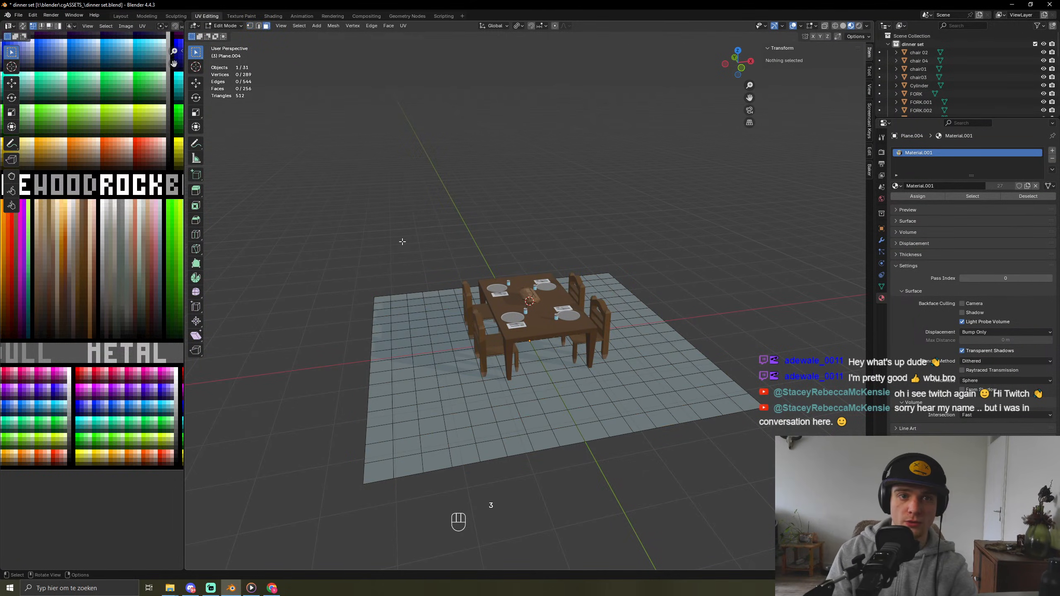
{"action": "left_click", "coordinate": [298, 26]}
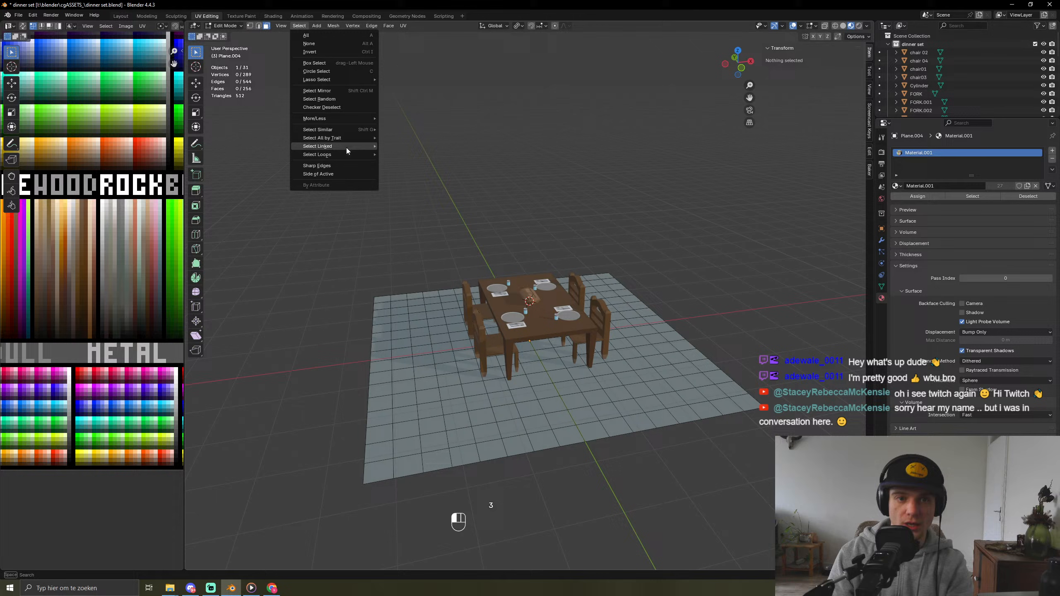
{"action": "left_click", "coordinate": [348, 109]}
{"action": "key", "text": "a"}
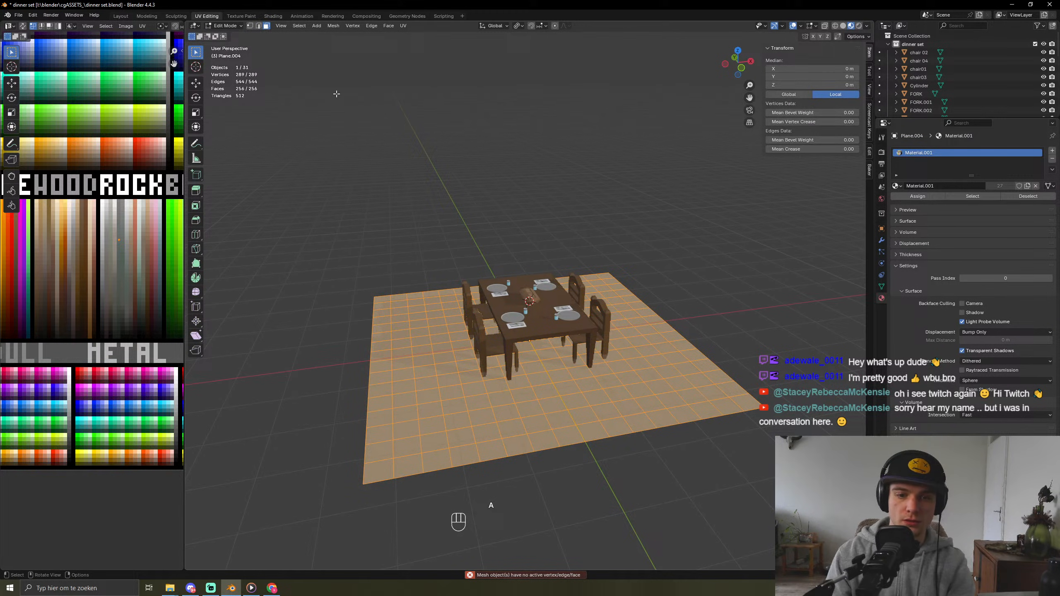
{"action": "left_click", "coordinate": [300, 26]}
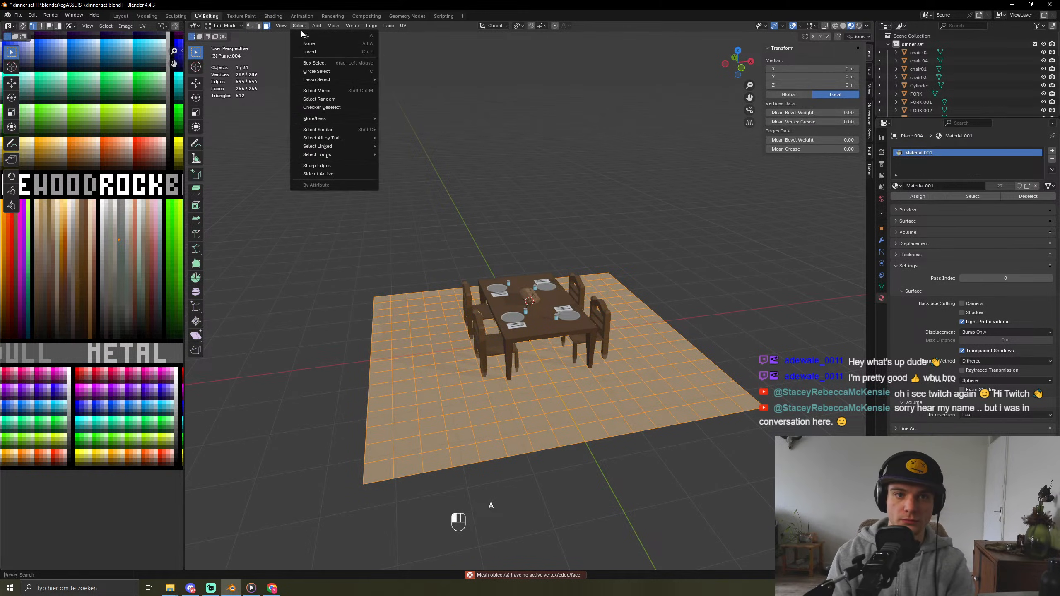
{"action": "left_click", "coordinate": [343, 107]}
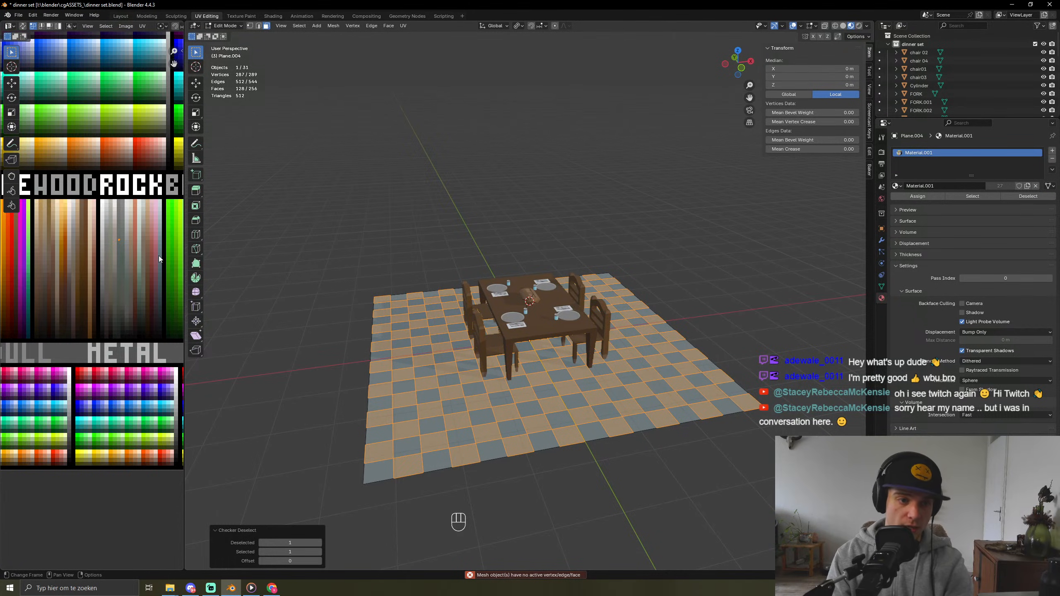
Step: Move the selected floor faces' UVs to a dark swatch low in the ROCK palette, return to object mode and deselect the floor
{"action": "key", "text": "g"}
{"action": "left_click", "coordinate": [151, 339]}
{"action": "key", "text": "Tab"}
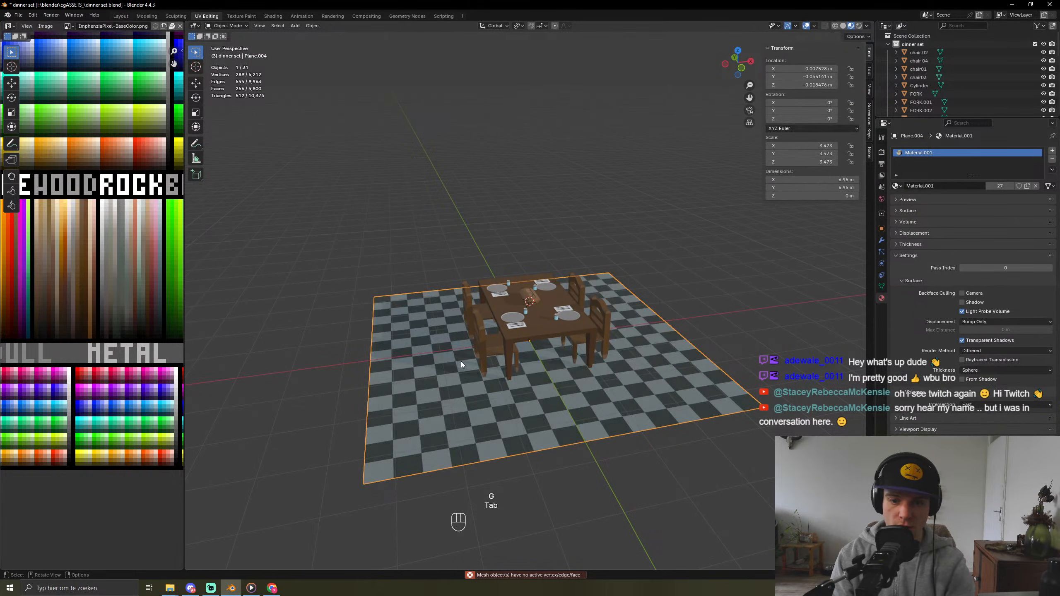
{"action": "middle_click_drag", "start_coordinate": [460, 361], "coordinate": [530, 391]}
{"action": "left_click", "coordinate": [720, 355]}
{"action": "middle_click_drag", "start_coordinate": [665, 356], "coordinate": [611, 348]}
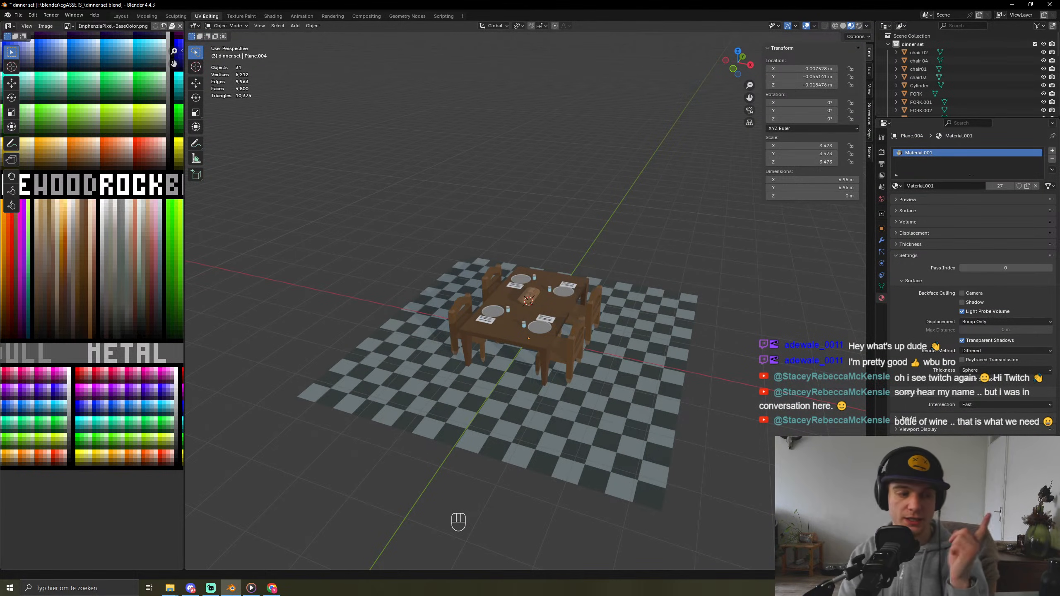
Step: Add a cylinder mesh at the 3D cursor in the middle of the table
{"action": "scroll", "coordinate": [570, 291], "scroll_direction": "up", "scroll_amount": 6}
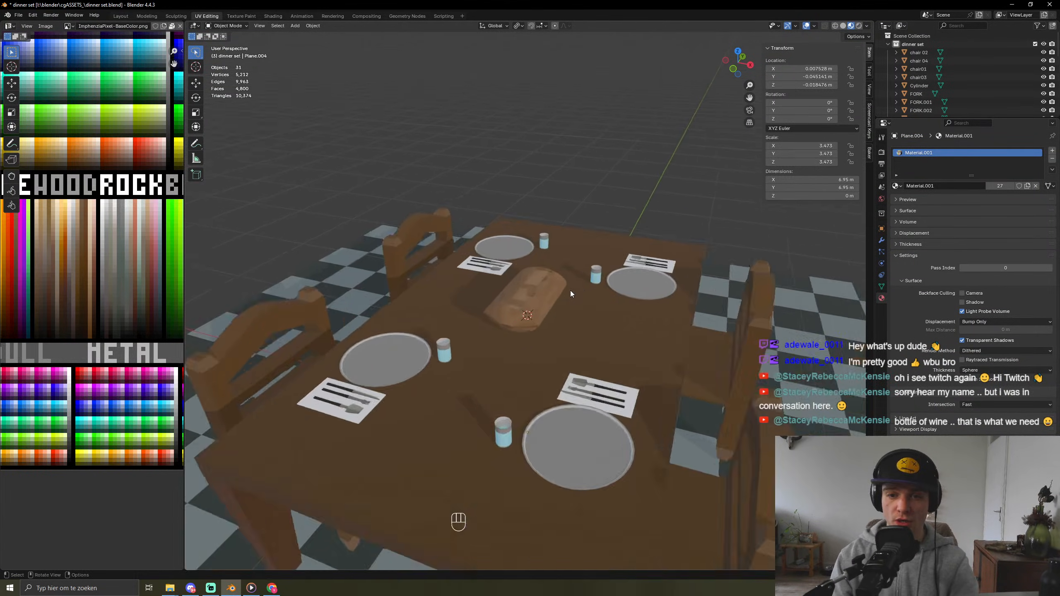
{"action": "scroll", "coordinate": [571, 295], "scroll_direction": "down", "scroll_amount": 2}
{"action": "scroll", "coordinate": [574, 300], "scroll_direction": "up", "scroll_amount": 2}
{"action": "scroll", "coordinate": [574, 300], "scroll_direction": "down", "scroll_amount": 3}
{"action": "middle_click_drag", "start_coordinate": [574, 309], "coordinate": [513, 323]}
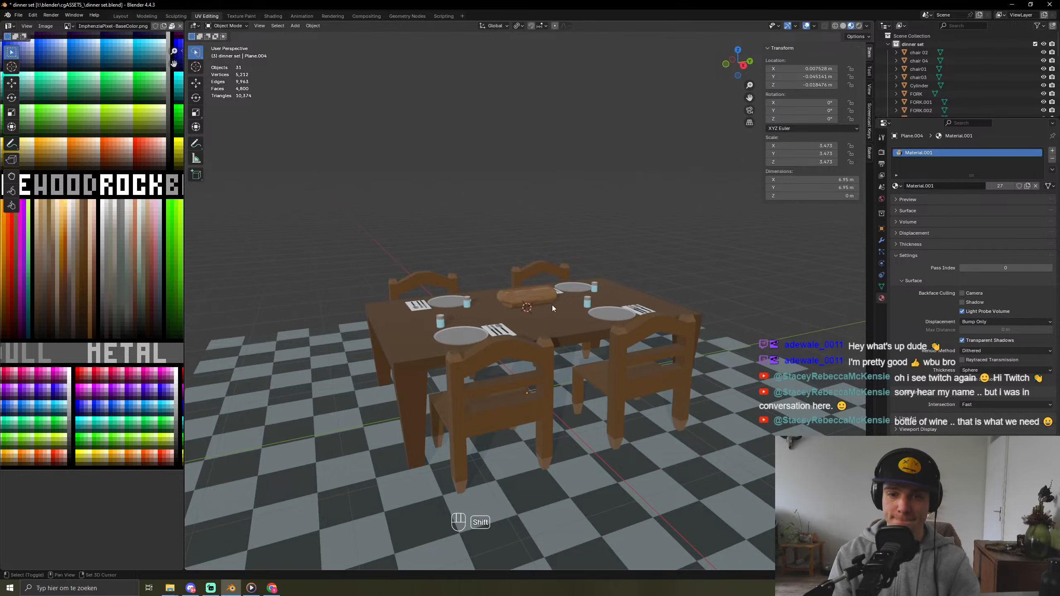
{"action": "key", "text": "shift+a"}
{"action": "mouse_move", "coordinate": [551, 305]}
{"action": "left_click", "coordinate": [608, 347]}
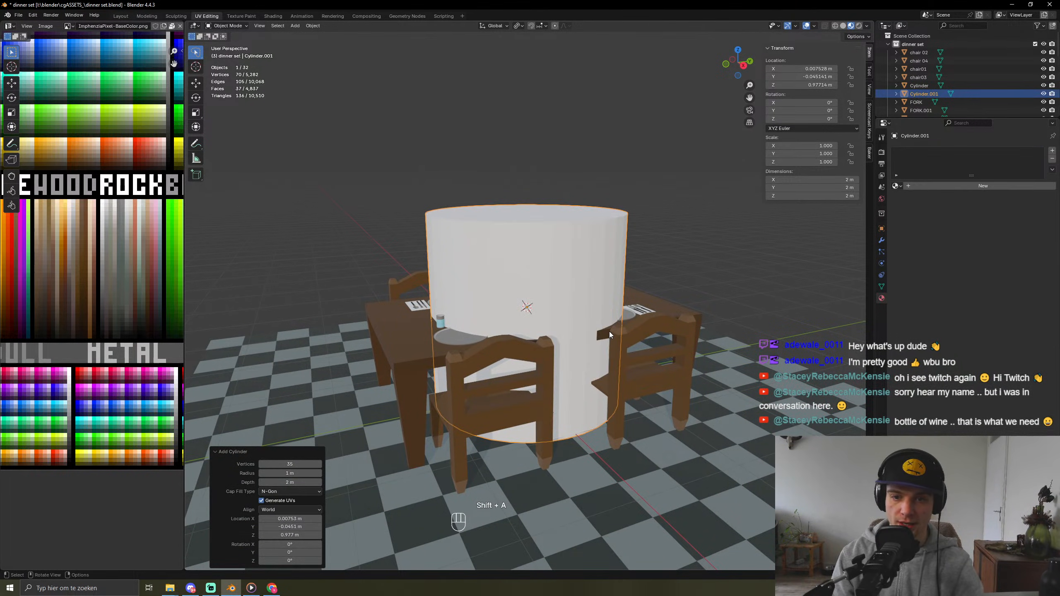
Step: Move the cylinder clear of the bread to about X -0.75 m, Y -1.37 m and Z 1.64 m
{"action": "key", "text": "g"}
{"action": "key", "text": "z"}
{"action": "left_click", "coordinate": [689, 267]}
{"action": "key", "text": "g"}
{"action": "key", "text": "x"}
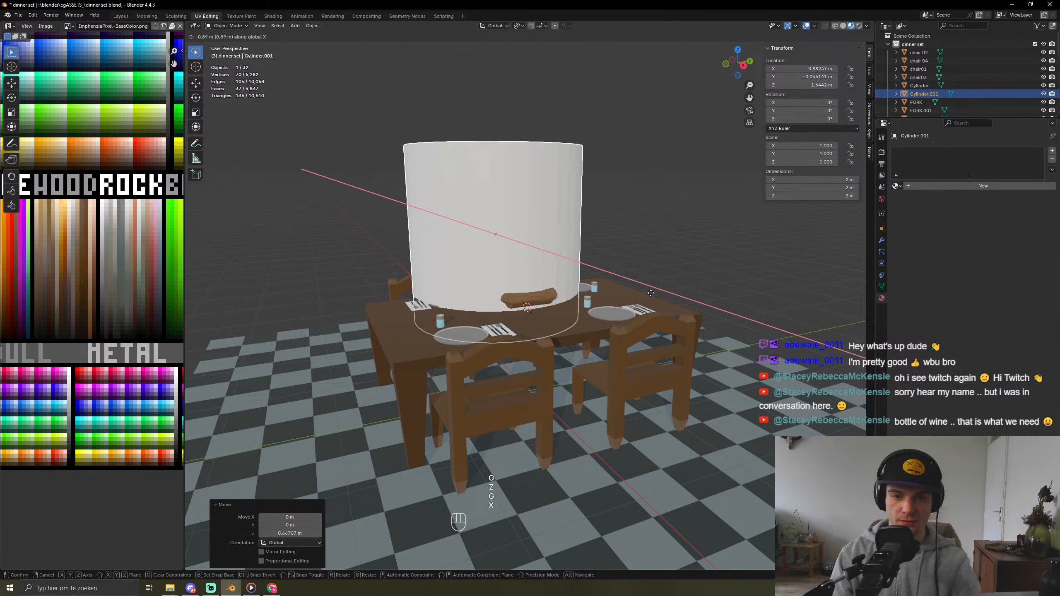
{"action": "left_click", "coordinate": [643, 305]}
{"action": "key", "text": "g"}
{"action": "key", "text": "y"}
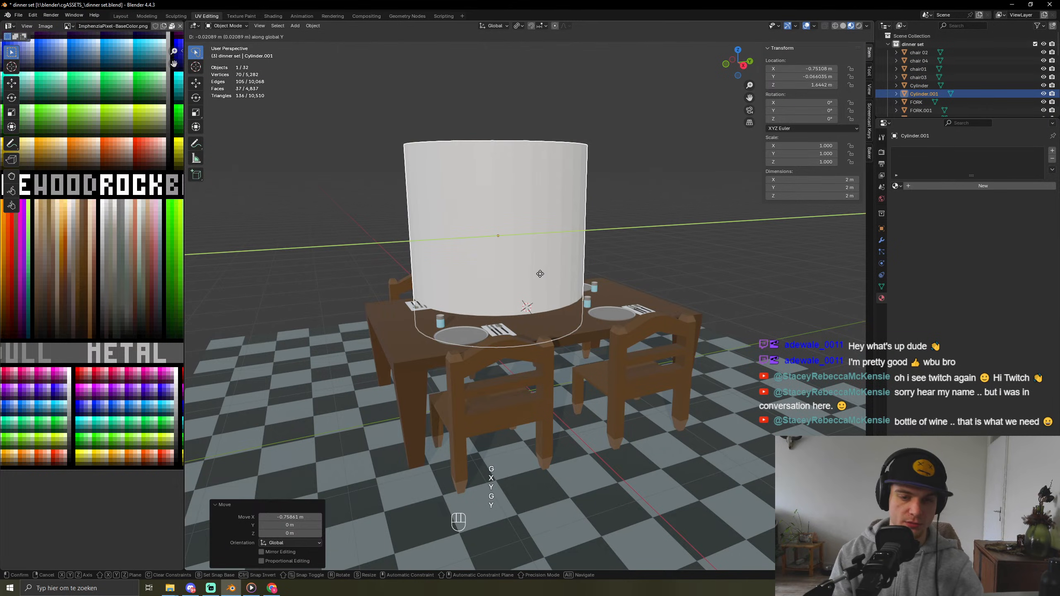
{"action": "left_click", "coordinate": [537, 277]}
{"action": "key", "text": "g"}
{"action": "key", "text": "y"}
{"action": "left_click", "coordinate": [482, 284]}
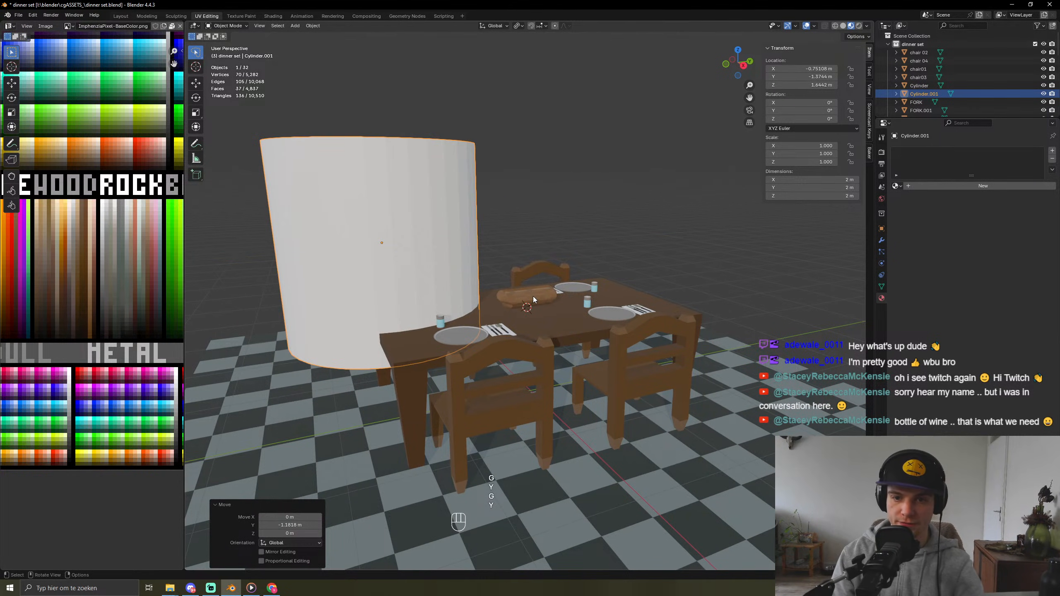
Step: Rename the bread loaf object BREAD
{"action": "left_click", "coordinate": [538, 296]}
{"action": "key", "text": "F2"}
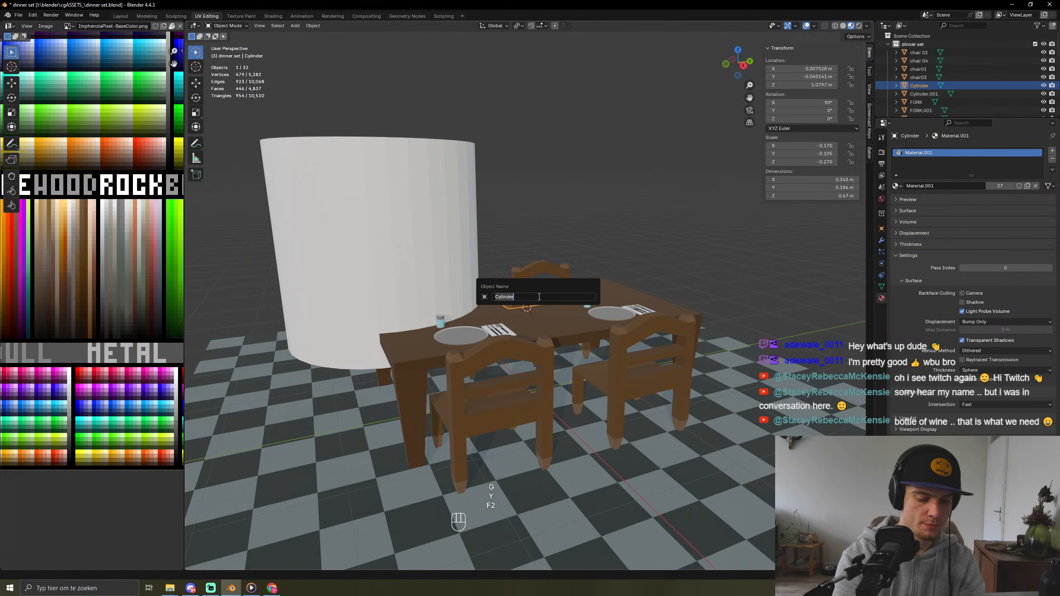
{"action": "type", "text": "BREA"}
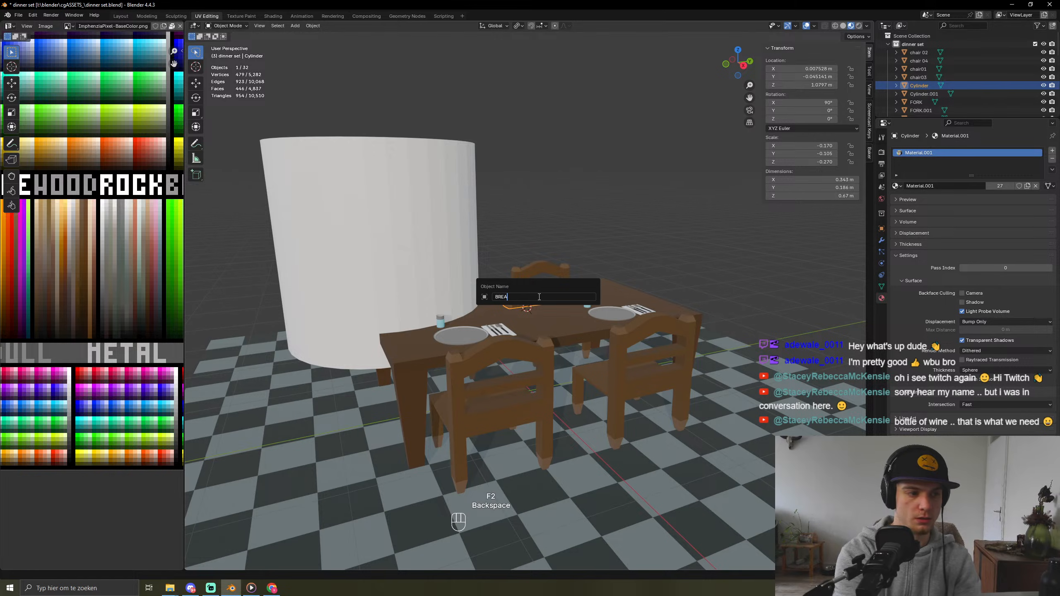
{"action": "type", "text": "D"}
{"action": "key", "text": "Return"}
Step: Raise the large white cylinder about 0.33 m and scale it uniformly by 0.379
{"action": "left_click", "coordinate": [396, 241]}
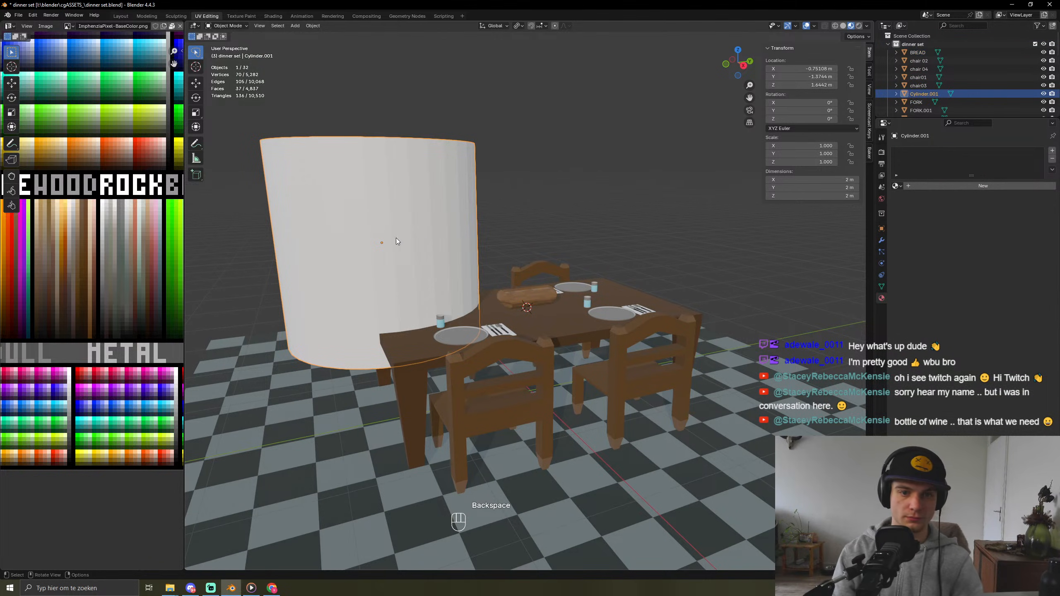
{"action": "key", "text": "g"}
{"action": "key", "text": "z"}
{"action": "left_click", "coordinate": [572, 180]}
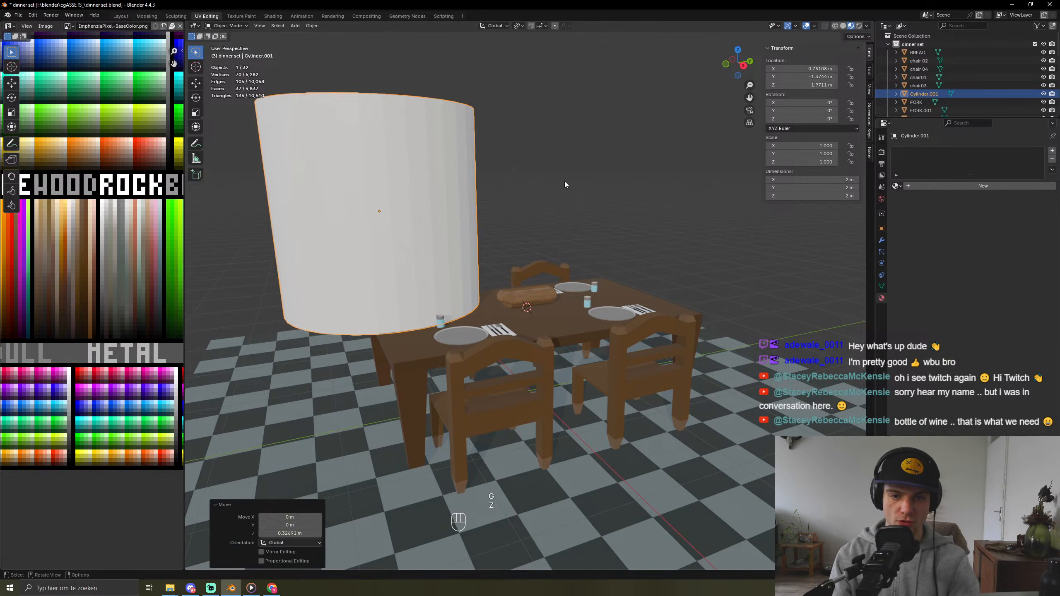
{"action": "key", "text": "s"}
{"action": "left_click", "coordinate": [482, 193]}
Step: Move the cylinder about 1.12 m along X so it hangs over the near end of the table
{"action": "middle_click_drag", "start_coordinate": [482, 193], "coordinate": [555, 367]}
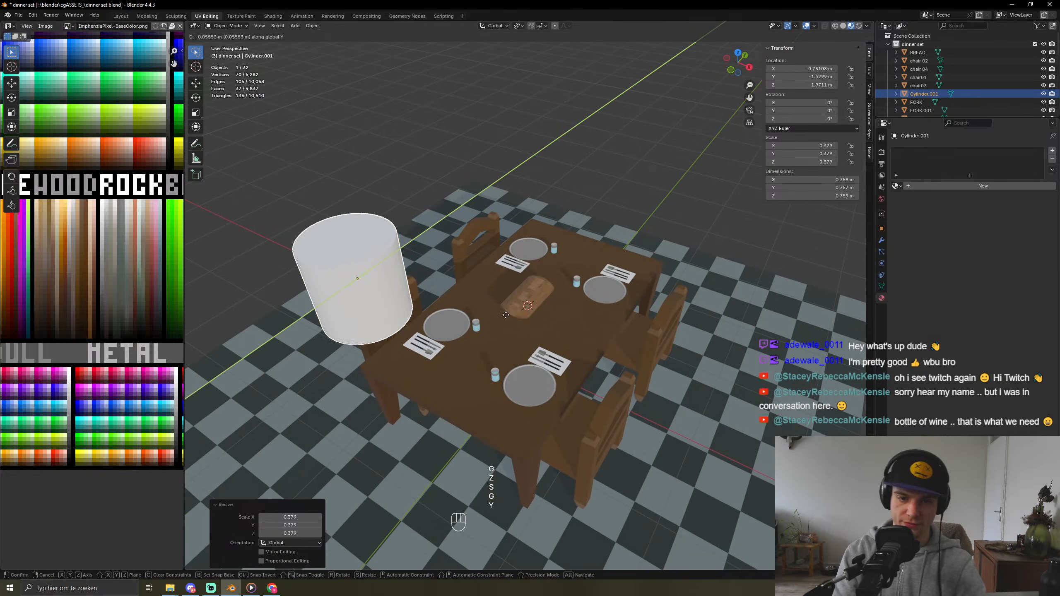
{"action": "key", "text": "g"}
{"action": "key", "text": "y"}
{"action": "key", "text": "x"}
{"action": "left_click", "coordinate": [588, 316]}
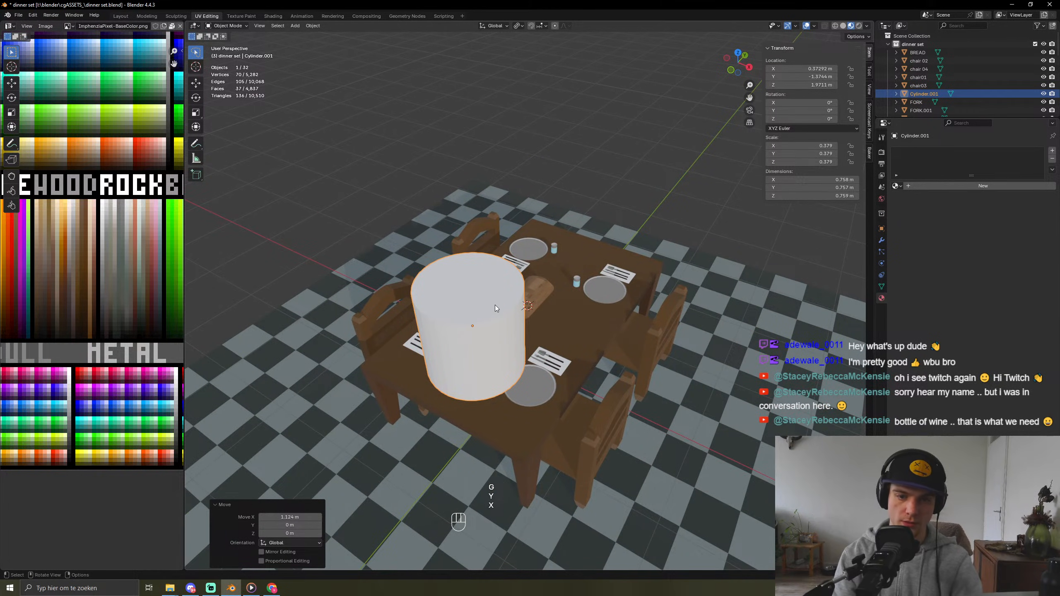
Step: Add one centred horizontal edge loop around the cylinder
{"action": "key", "text": "Tab"}
{"action": "key", "text": "ctrl+r"}
{"action": "left_click", "coordinate": [505, 369]}
{"action": "right_click", "coordinate": [518, 365]}
Step: Raise the new edge loop about 0.13 m and scale it inwards to narrow the cylinder there
{"action": "middle_click_drag", "start_coordinate": [541, 361], "coordinate": [528, 301]}
{"action": "key", "text": "g"}
{"action": "key", "text": "z"}
{"action": "left_click", "coordinate": [523, 288]}
{"action": "key", "text": "s"}
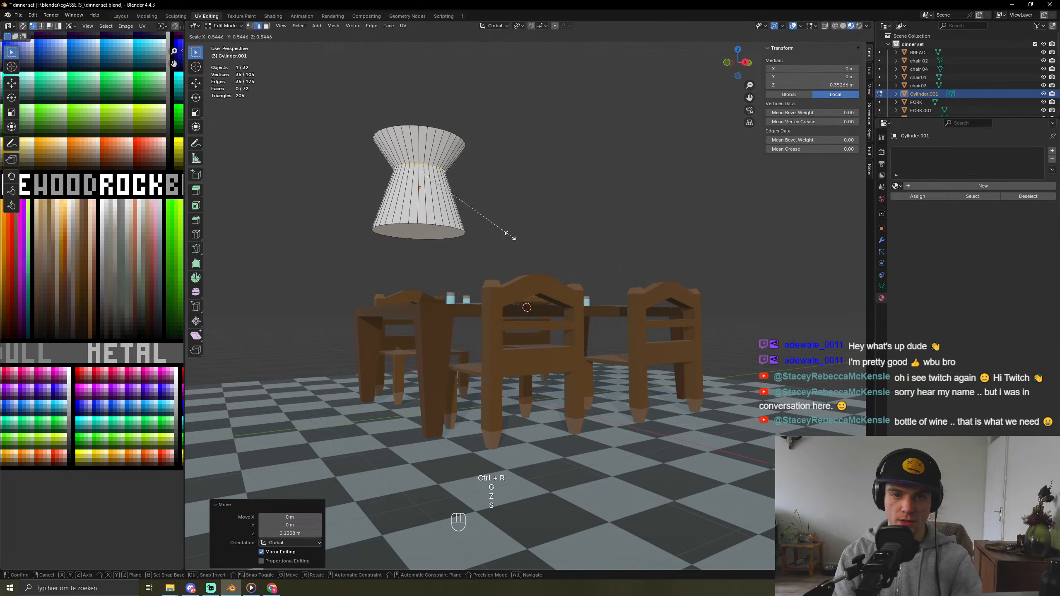
{"action": "left_click", "coordinate": [501, 234]}
Step: Select the cylinder's top face and scale it by 0.311
{"action": "middle_click_drag", "start_coordinate": [438, 167], "coordinate": [436, 219]}
{"action": "left_click", "coordinate": [418, 255]}
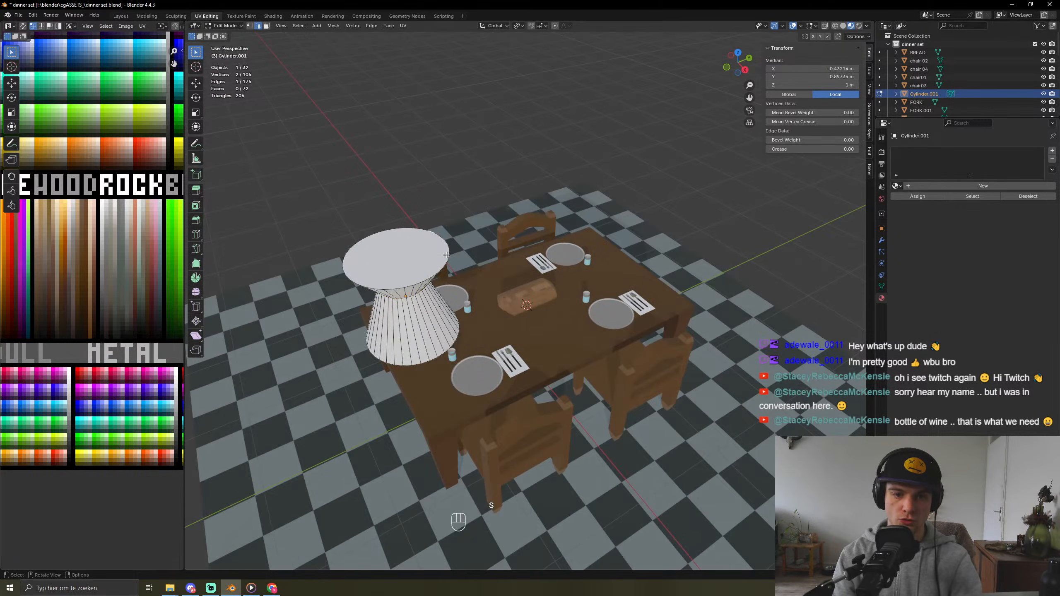
{"action": "key", "text": "3"}
{"action": "left_click", "coordinate": [411, 259]}
{"action": "key", "text": "s"}
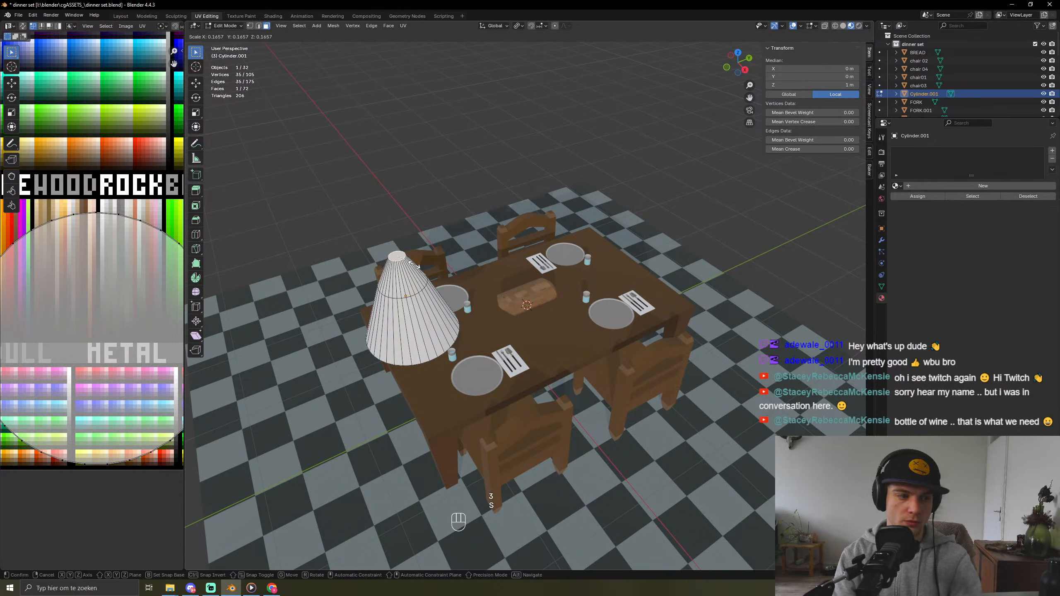
{"action": "left_click", "coordinate": [426, 277]}
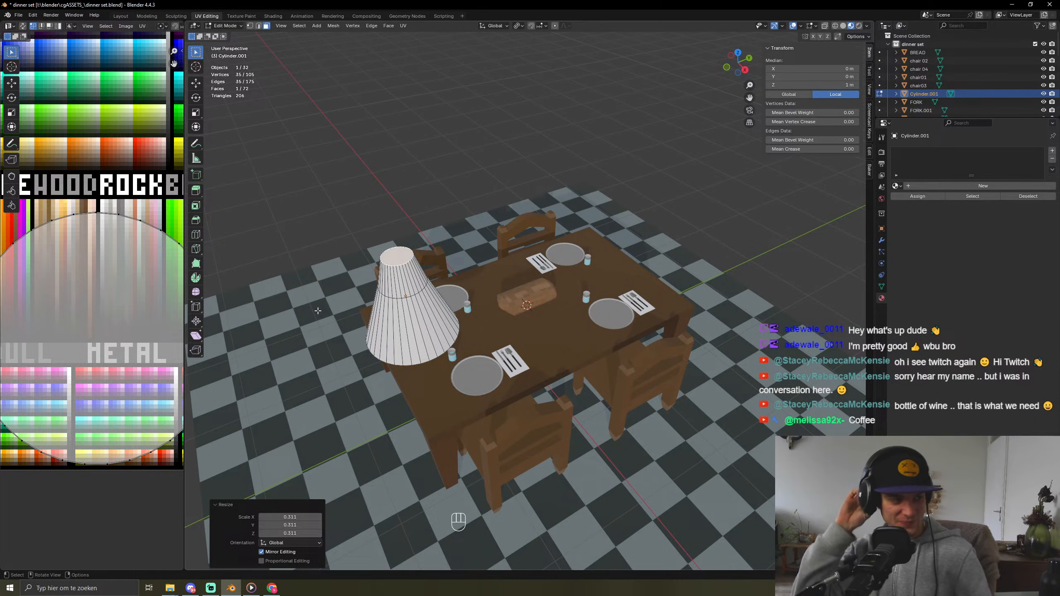
Step: Select the cylinder's bottom face and scale it down until it is slightly narrower than the middle edge loop
{"action": "scroll", "coordinate": [392, 304], "scroll_direction": "up", "scroll_amount": 5}
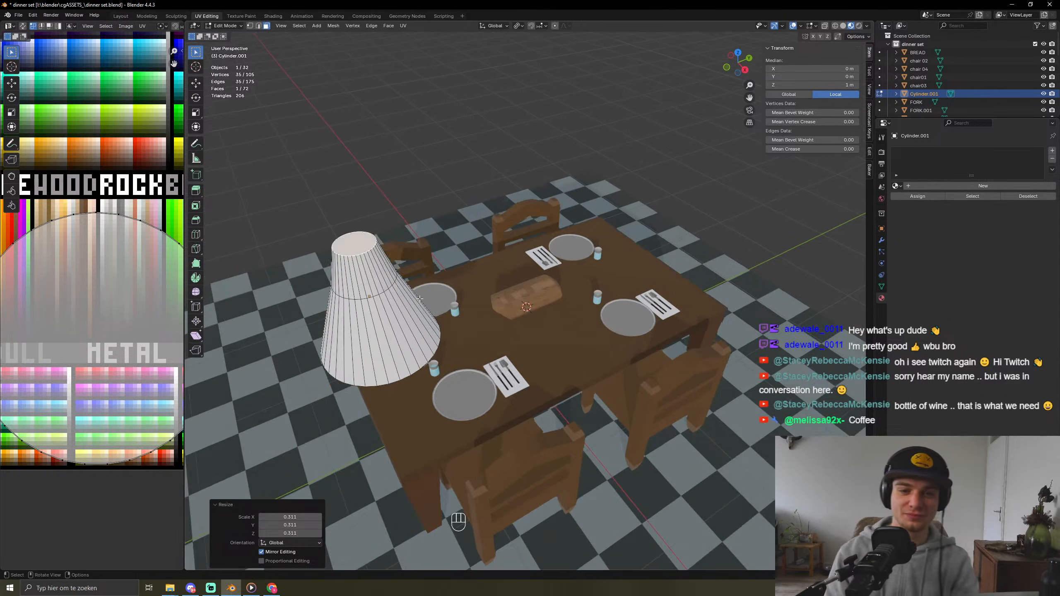
{"action": "scroll", "coordinate": [419, 301], "scroll_direction": "down", "scroll_amount": 3}
{"action": "middle_click_drag", "start_coordinate": [419, 310], "coordinate": [475, 307], "text": "shift"}
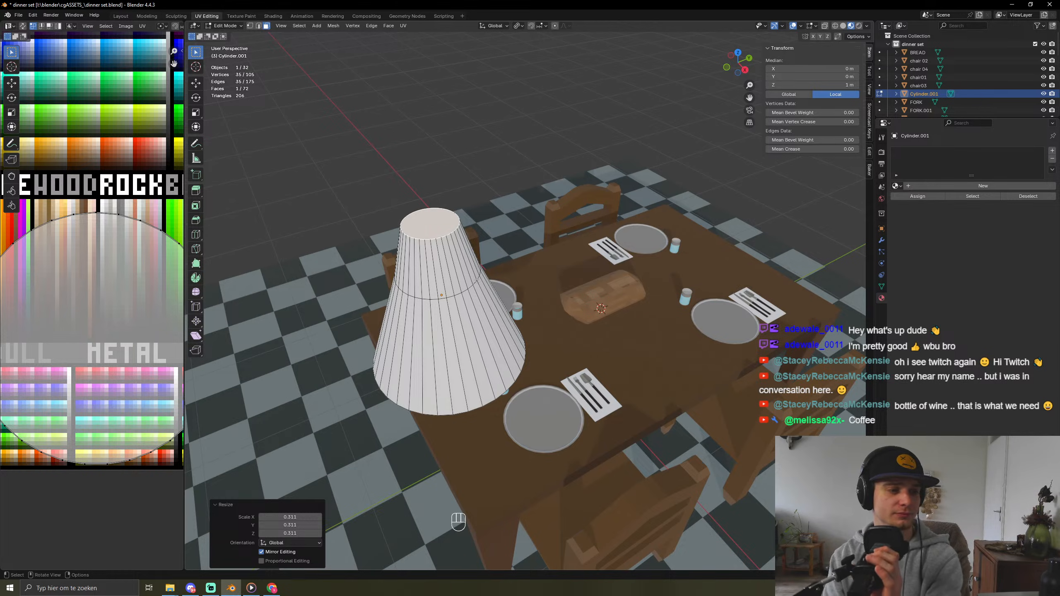
{"action": "scroll", "coordinate": [466, 297], "scroll_direction": "up", "scroll_amount": 4}
{"action": "scroll", "coordinate": [459, 300], "scroll_direction": "down", "scroll_amount": 4}
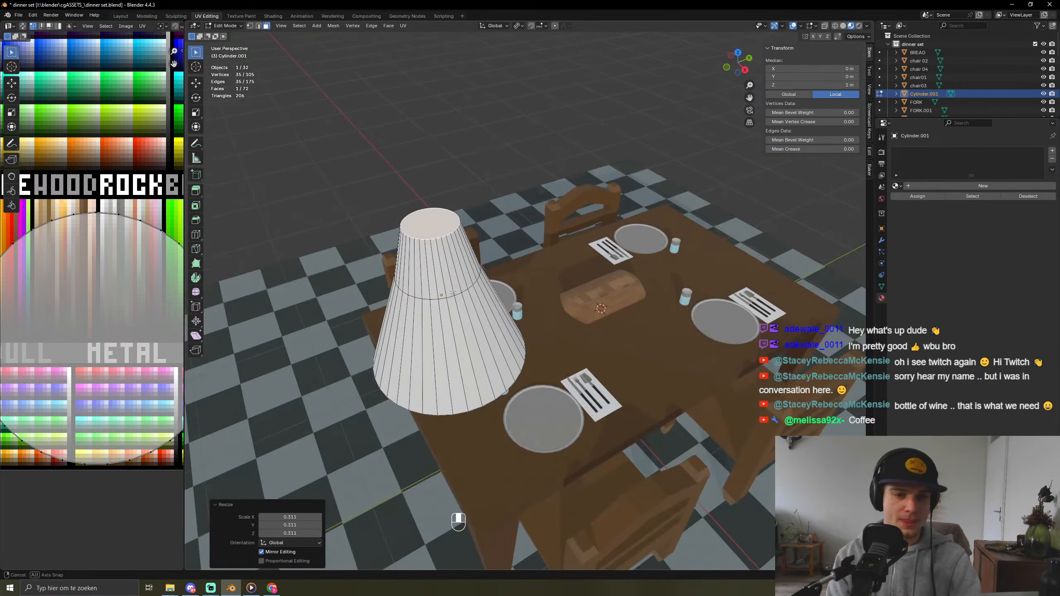
{"action": "middle_click_drag", "start_coordinate": [460, 301], "coordinate": [487, 162]}
{"action": "left_click", "coordinate": [487, 163]}
{"action": "key", "text": "s"}
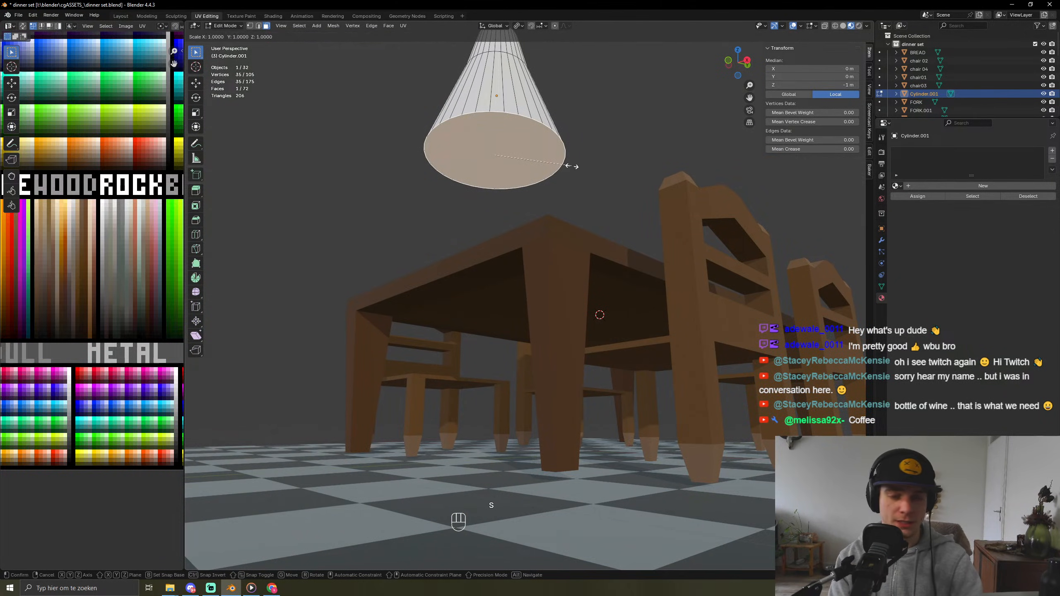
{"action": "left_click", "coordinate": [531, 153]}
Step: Move the cylinder's bottom face slightly upwards along Z to a local height of about -0.85 m
{"action": "scroll", "coordinate": [533, 159], "scroll_direction": "down", "scroll_amount": 5}
{"action": "middle_click_drag", "start_coordinate": [537, 171], "coordinate": [550, 283]}
{"action": "scroll", "coordinate": [539, 228], "scroll_direction": "up", "scroll_amount": 5}
{"action": "key", "text": "g"}
{"action": "key", "text": "z"}
{"action": "left_click", "coordinate": [553, 322]}
Step: Try two downward extrusions of the bottom face, widening the first and scaling the second by 0.580, and undo them
{"action": "key", "text": "e"}
{"action": "left_click", "coordinate": [549, 291]}
{"action": "key", "text": "s"}
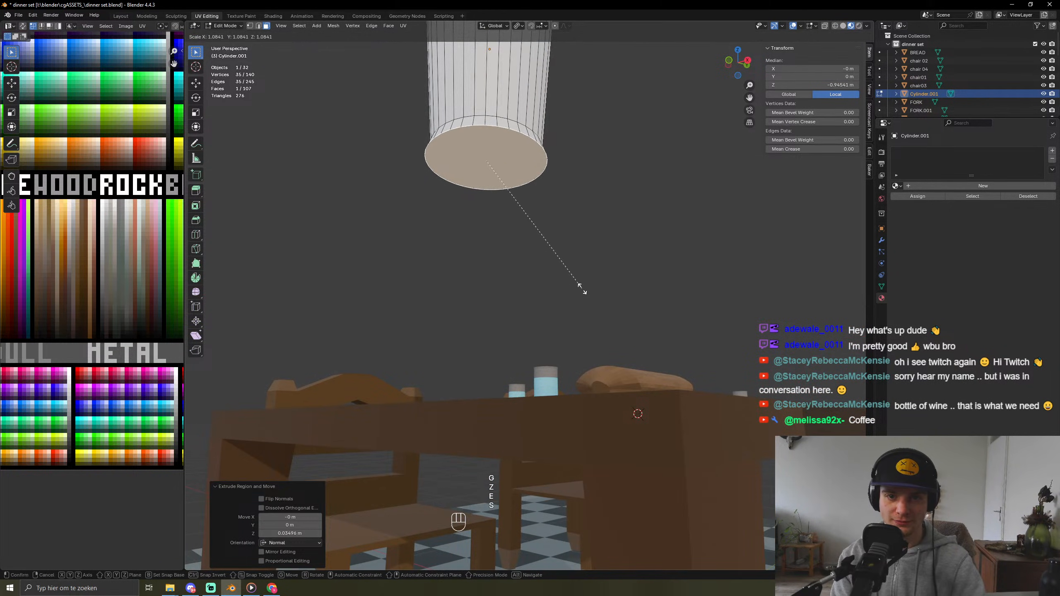
{"action": "left_click", "coordinate": [576, 283]}
{"action": "key", "text": "e"}
{"action": "left_click", "coordinate": [561, 292]}
{"action": "key", "text": "s"}
{"action": "left_click", "coordinate": [519, 254]}
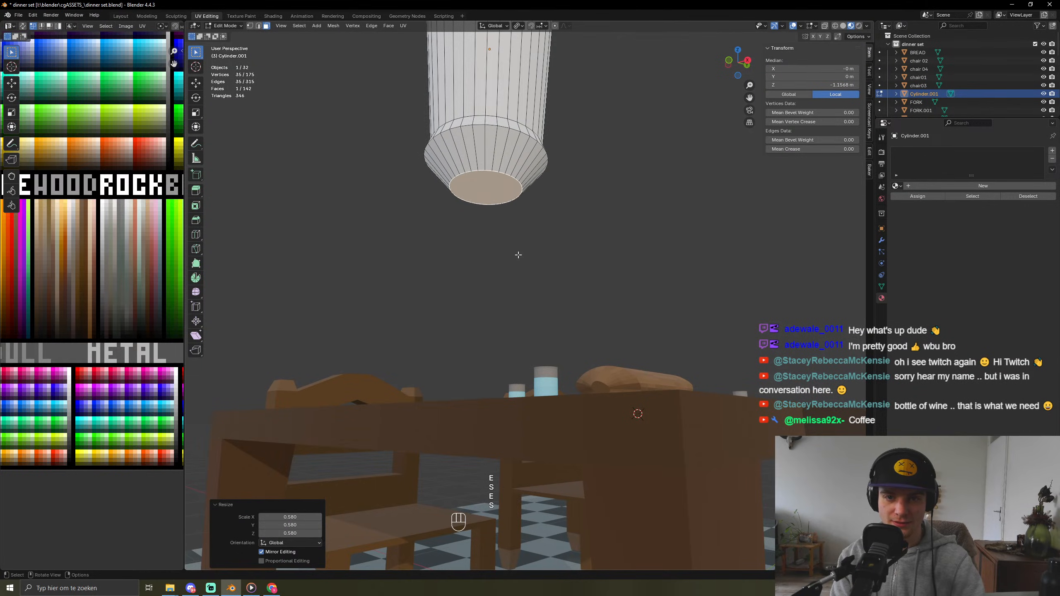
{"action": "scroll", "coordinate": [524, 272], "scroll_direction": "down", "scroll_amount": 3}
{"action": "key", "text": "ctrl+z"}
{"action": "key", "text": "ctrl+z"}
{"action": "key", "text": "ctrl+z"}
{"action": "key", "text": "ctrl+z"}
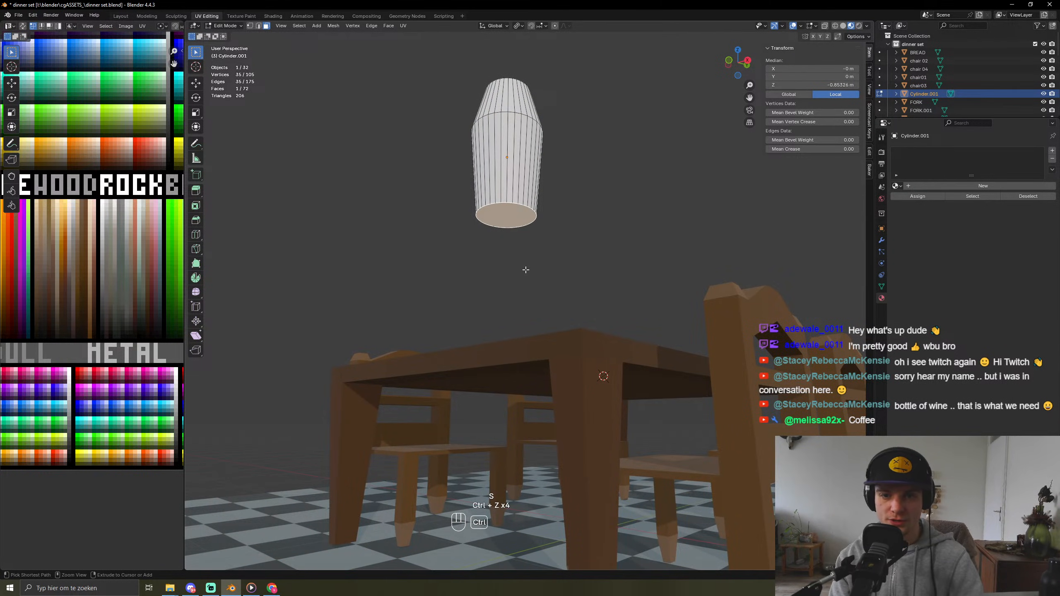
Step: Extrude the bottom face down a short distance and scale it by about 1.04, and extrude and scale a second thin ring below
{"action": "key", "text": "e"}
{"action": "left_click", "coordinate": [522, 240]}
{"action": "key", "text": "s"}
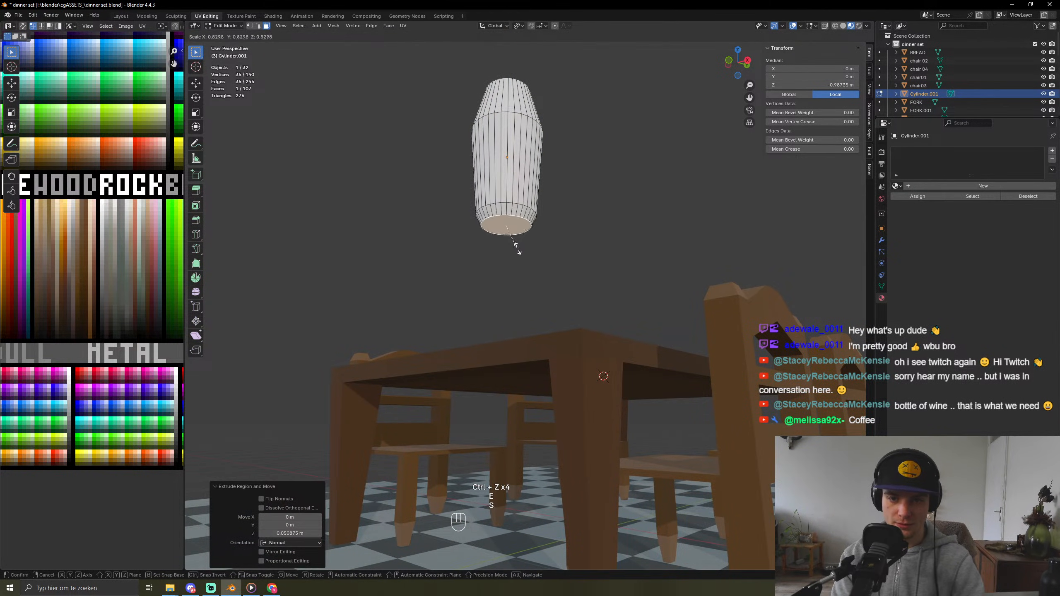
{"action": "left_click", "coordinate": [520, 254]}
{"action": "key", "text": "e"}
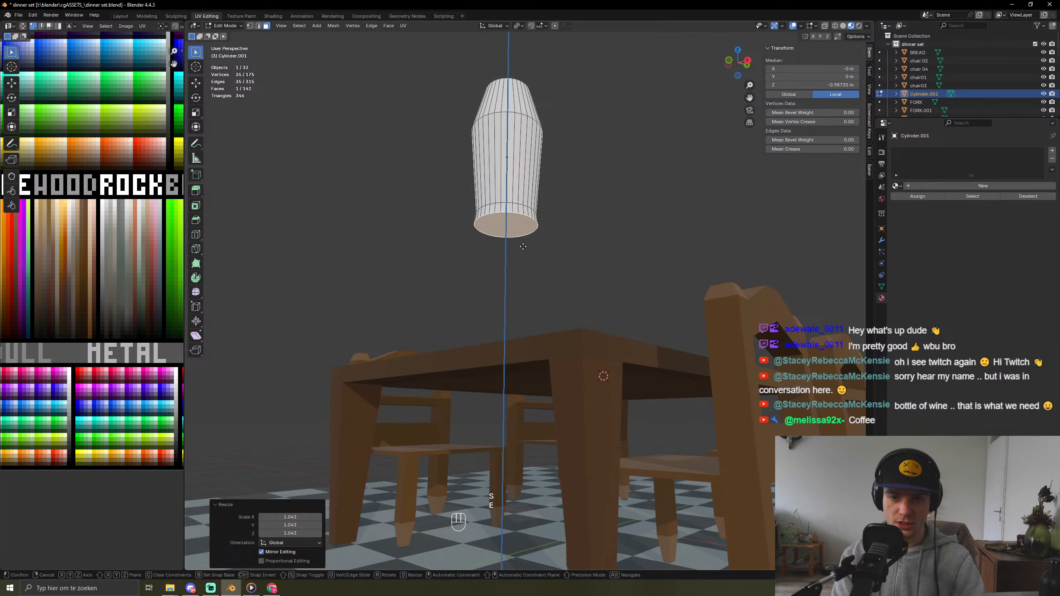
{"action": "left_click", "coordinate": [519, 247]}
{"action": "key", "text": "s"}
{"action": "left_click", "coordinate": [520, 248]}
Step: Select the cylinder's top face and extrude it upwards a short distance as a neck section
{"action": "key", "text": "Tab"}
{"action": "middle_click_drag", "start_coordinate": [521, 247], "coordinate": [498, 280]}
{"action": "key", "text": "Tab"}
{"action": "key", "text": "2"}
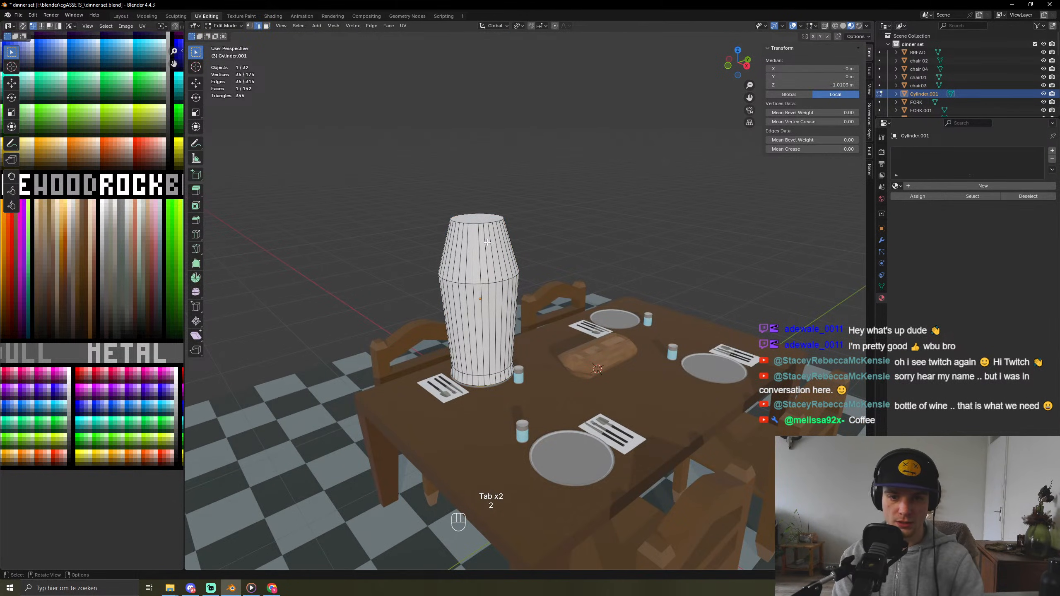
{"action": "key", "text": "3"}
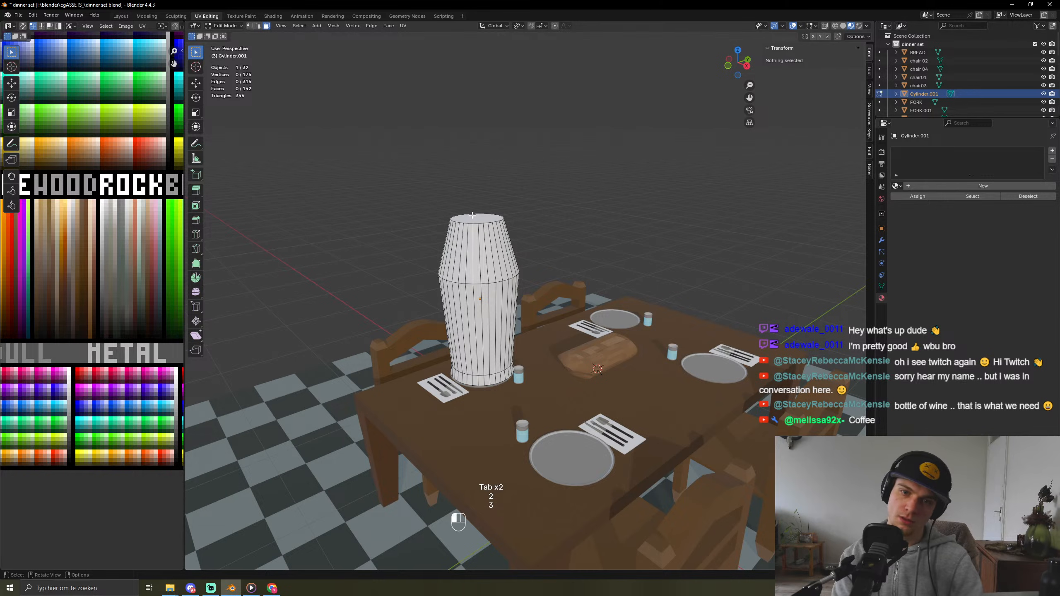
{"action": "left_click", "coordinate": [473, 215]}
{"action": "key", "text": "e"}
{"action": "left_click", "coordinate": [517, 209]}
Step: Scale the sloped shoulder face band down to about 0.55, lower it about 0.09 m along Z, and scale it by 1.391
{"action": "key", "text": "3"}
{"action": "left_click", "coordinate": [490, 244], "text": "alt"}
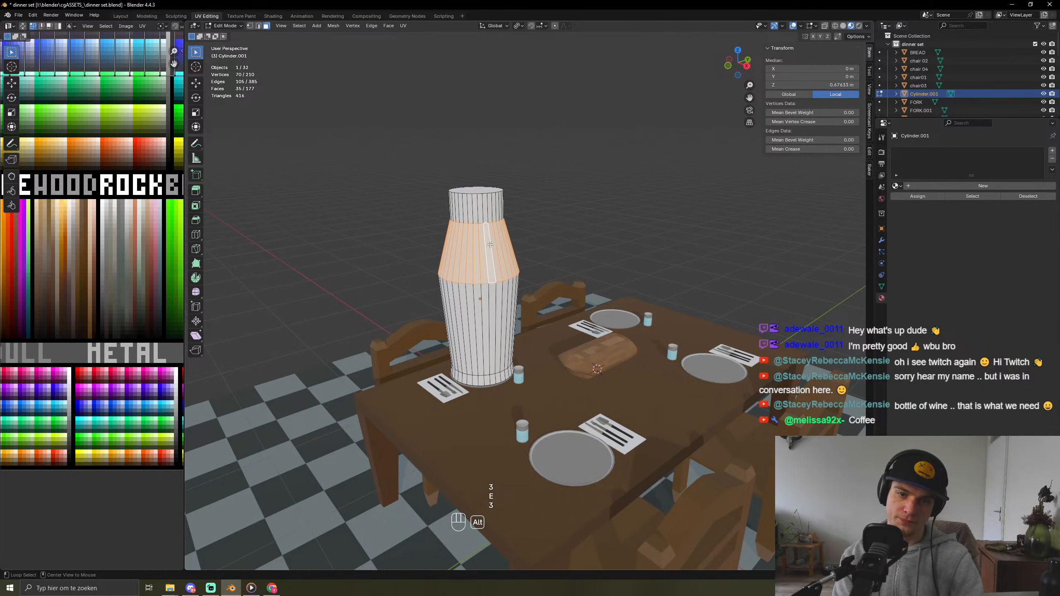
{"action": "key", "text": "s"}
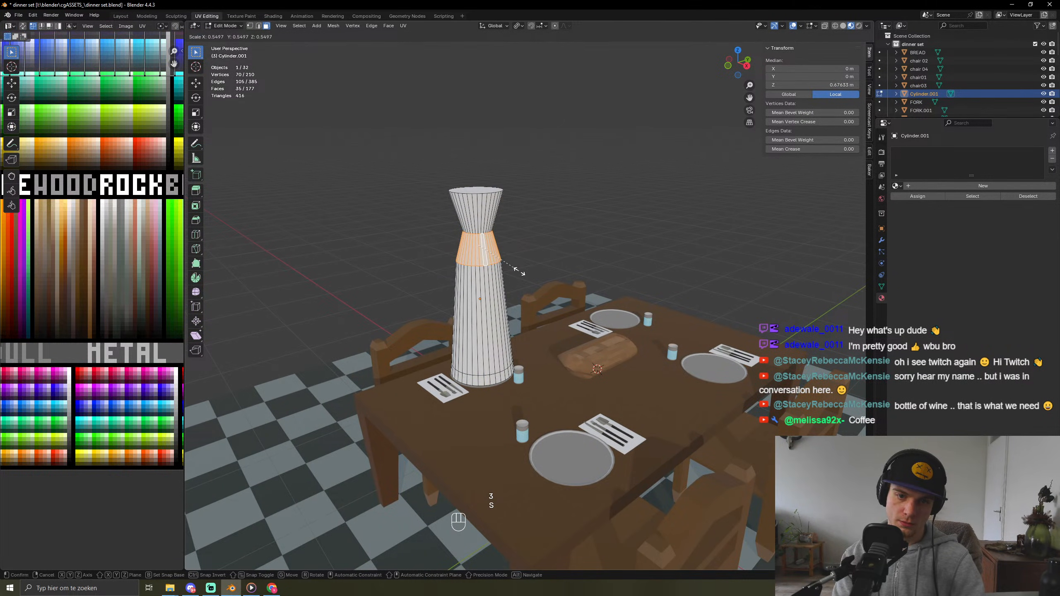
{"action": "left_click", "coordinate": [520, 271]}
{"action": "key", "text": "g"}
{"action": "key", "text": "z"}
{"action": "left_click", "coordinate": [520, 293]}
{"action": "key", "text": "s"}
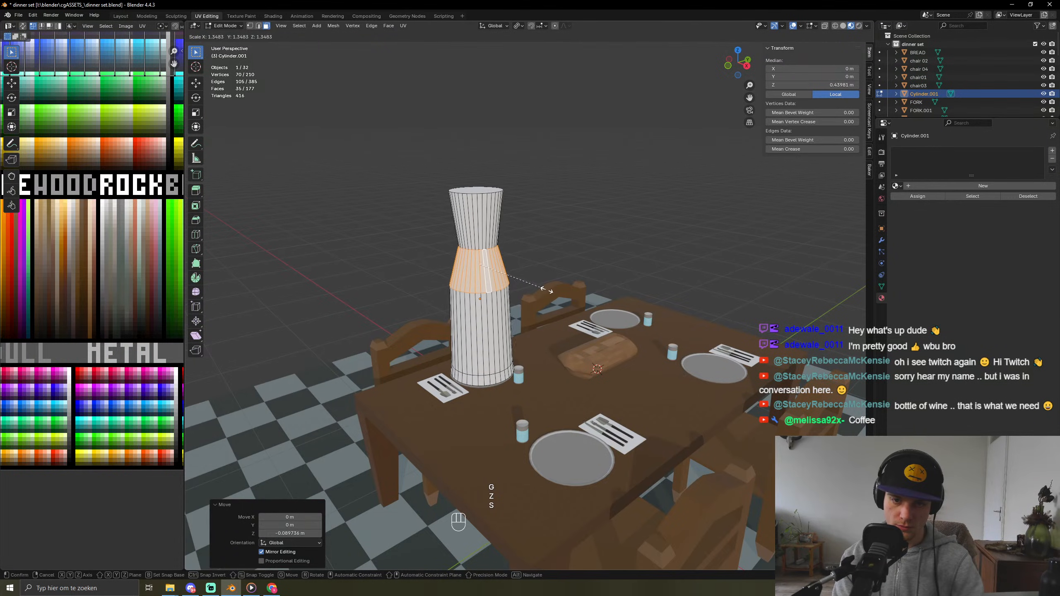
{"action": "left_click", "coordinate": [539, 293]}
Step: Select the top face of the neck and scale it by 0.440 to taper the neck
{"action": "left_click", "coordinate": [480, 193]}
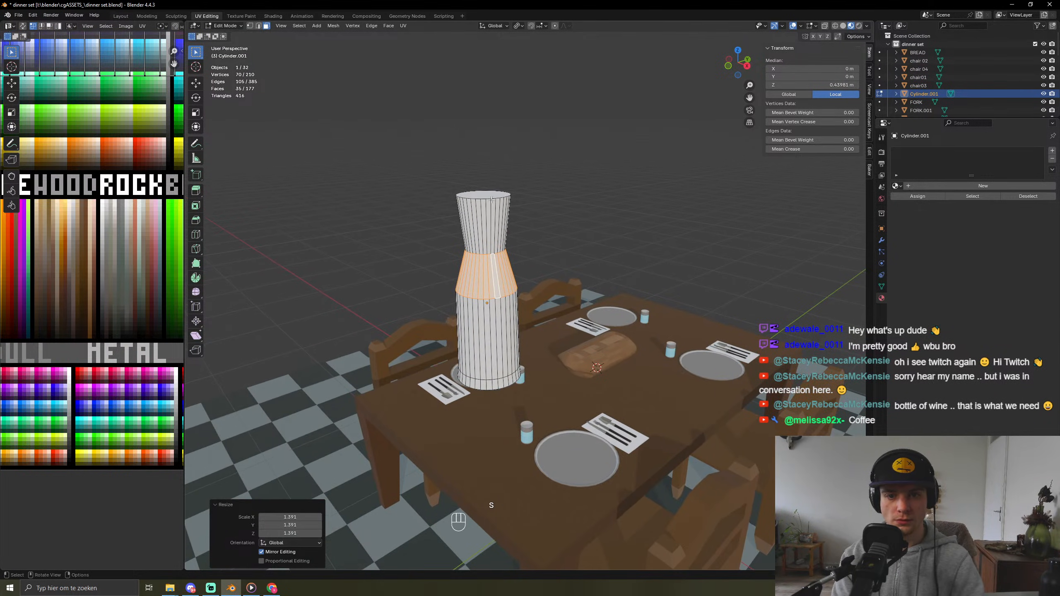
{"action": "key", "text": "s"}
{"action": "left_click", "coordinate": [528, 226]}
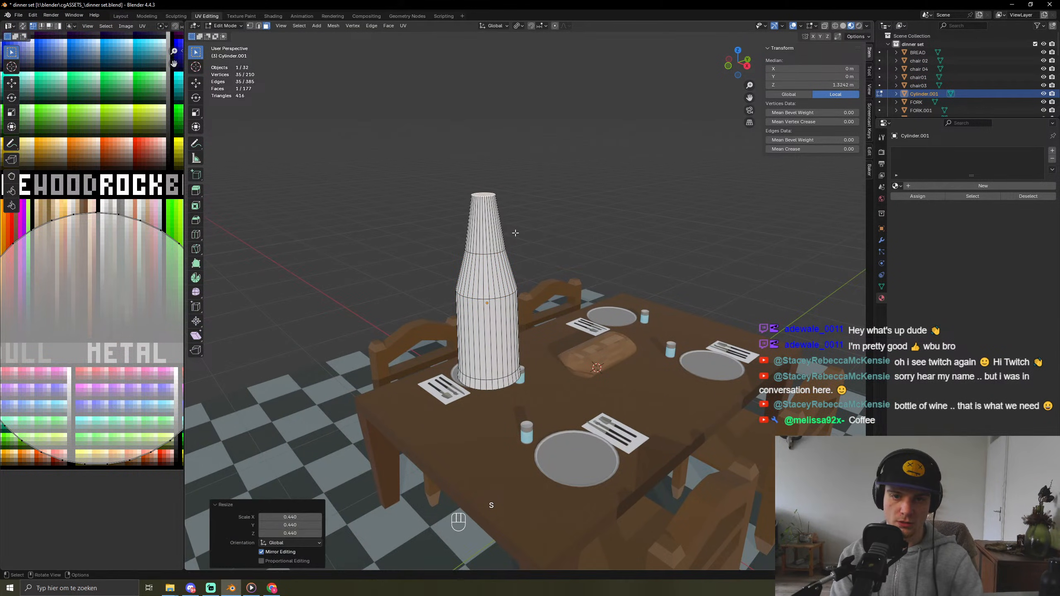
Step: Try a centred loop cut in the neck scaled narrower, and a second one below it with its own scaling
{"action": "key", "text": "ctrl+r"}
{"action": "left_click", "coordinate": [486, 224]}
{"action": "right_click", "coordinate": [487, 223]}
{"action": "key", "text": "s"}
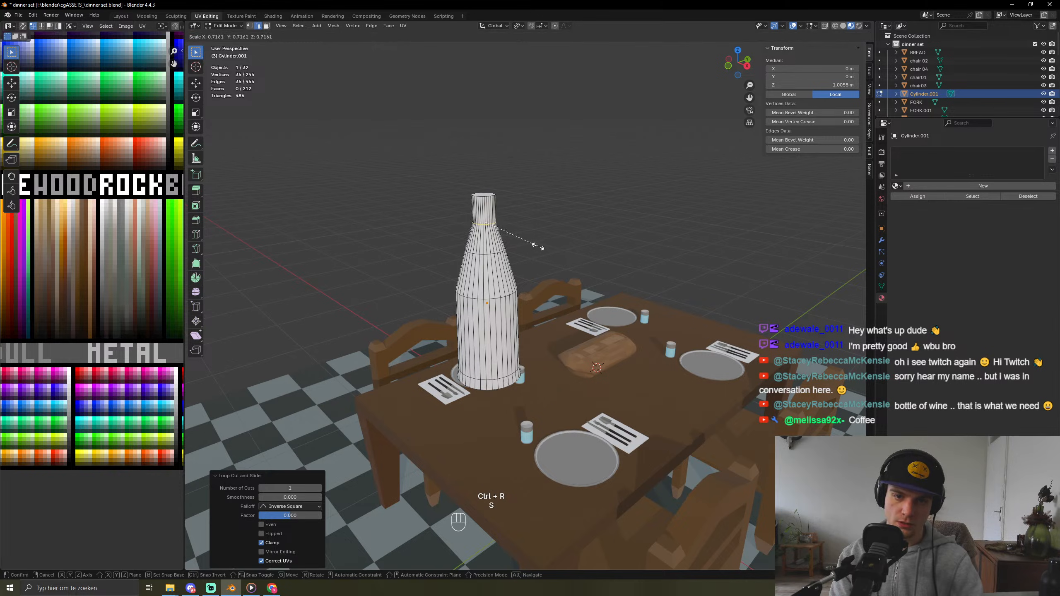
{"action": "left_click", "coordinate": [522, 242]}
{"action": "key", "text": "ctrl+r"}
{"action": "left_click", "coordinate": [491, 239]}
{"action": "right_click", "coordinate": [491, 240]}
{"action": "key", "text": "s"}
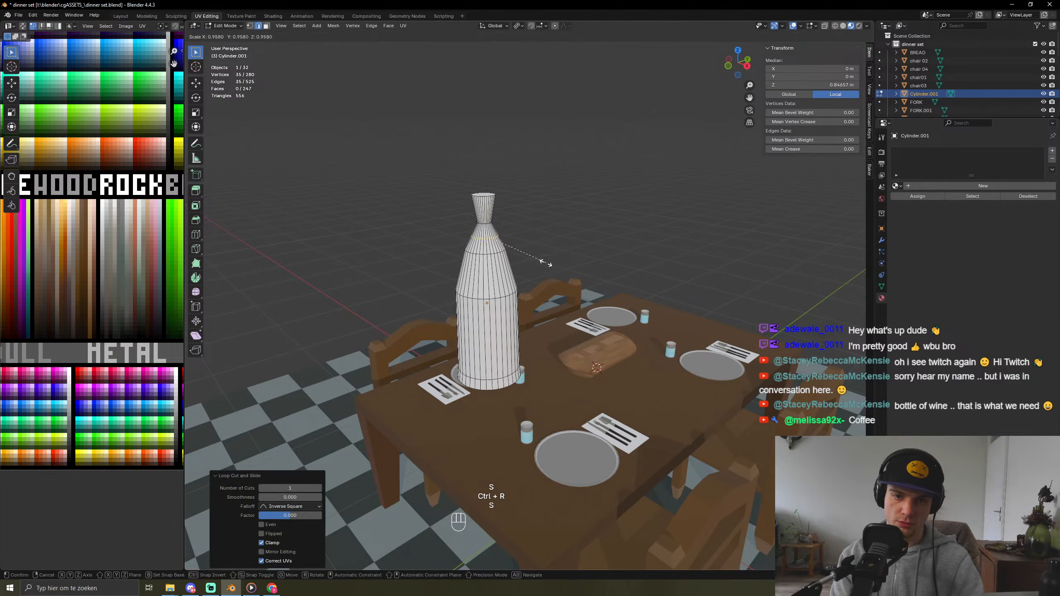
{"action": "left_click", "coordinate": [533, 260]}
Step: Try centred loop cuts in the shoulder band and the lower body, scaling each one narrower
{"action": "key", "text": "ctrl+r"}
{"action": "left_click", "coordinate": [510, 279]}
{"action": "right_click", "coordinate": [510, 280]}
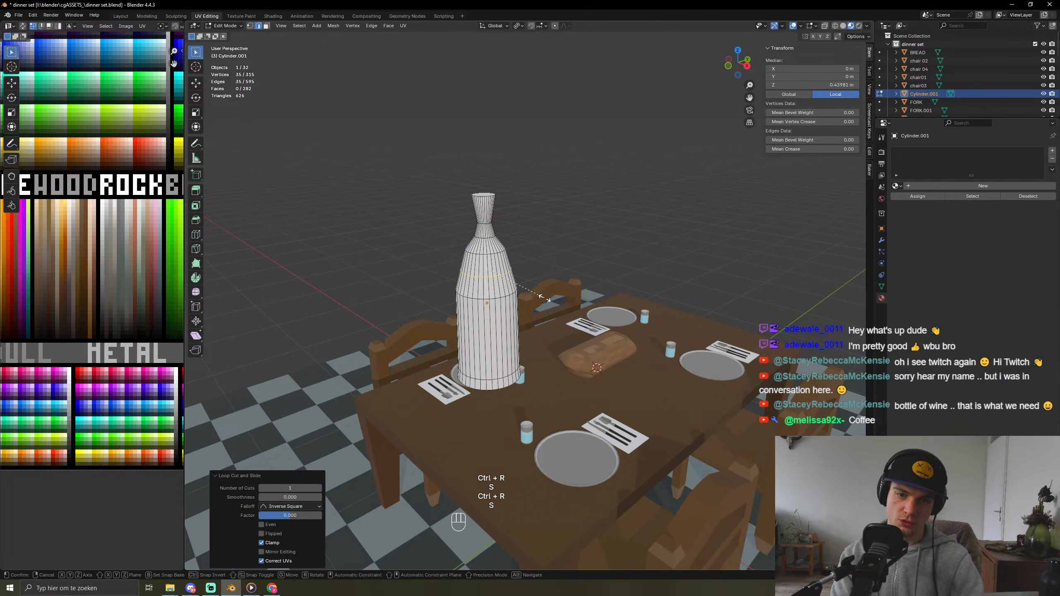
{"action": "key", "text": "s"}
{"action": "left_click", "coordinate": [522, 292]}
{"action": "left_click", "coordinate": [519, 313]}
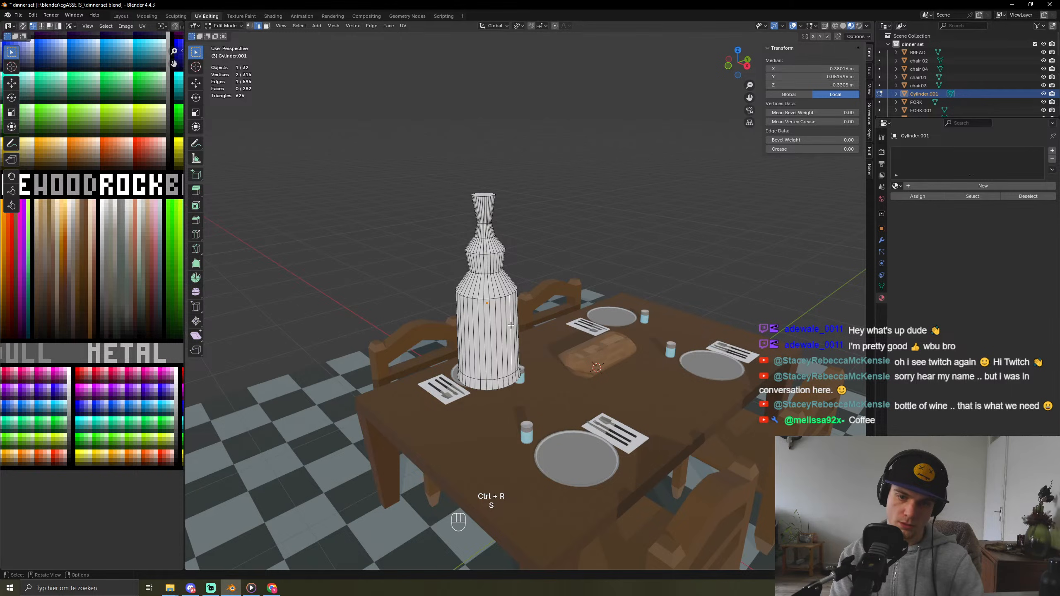
{"action": "key", "text": "ctrl+r"}
{"action": "left_click", "coordinate": [511, 330]}
{"action": "right_click", "coordinate": [511, 330]}
{"action": "key", "text": "s"}
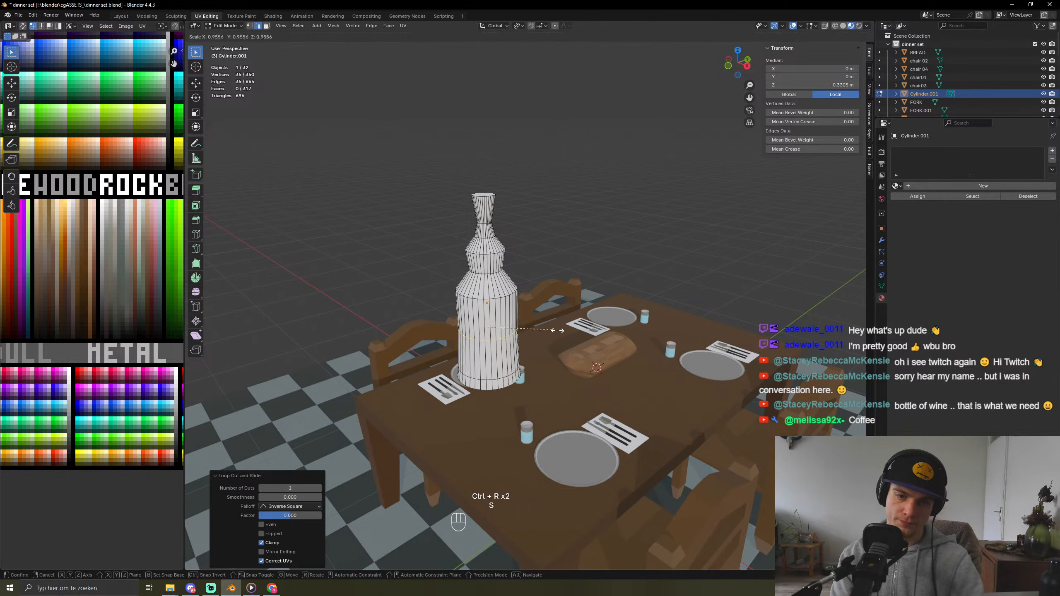
{"action": "left_click", "coordinate": [518, 313]}
Step: Select the edge loop between shoulder and body and scale it by 0.705
{"action": "left_click", "coordinate": [511, 296], "text": "alt"}
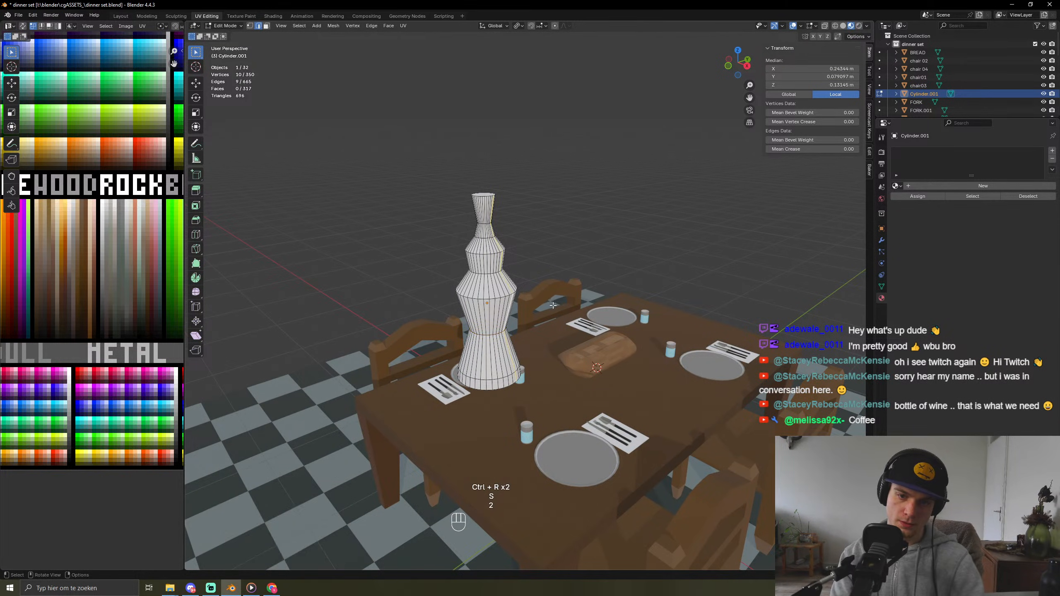
{"action": "left_click", "coordinate": [498, 297], "text": "alt"}
{"action": "key", "text": "s"}
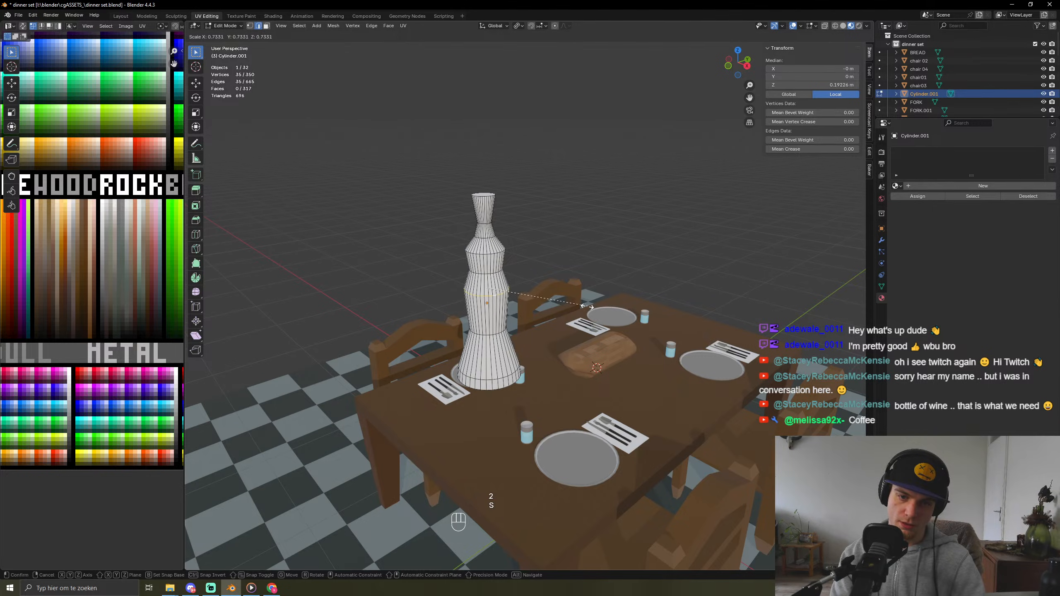
{"action": "left_click", "coordinate": [551, 342]}
Step: Try a loop cut in the flared lower section of the body and cancel its scaling
{"action": "middle_click_drag", "start_coordinate": [550, 343], "coordinate": [502, 335]}
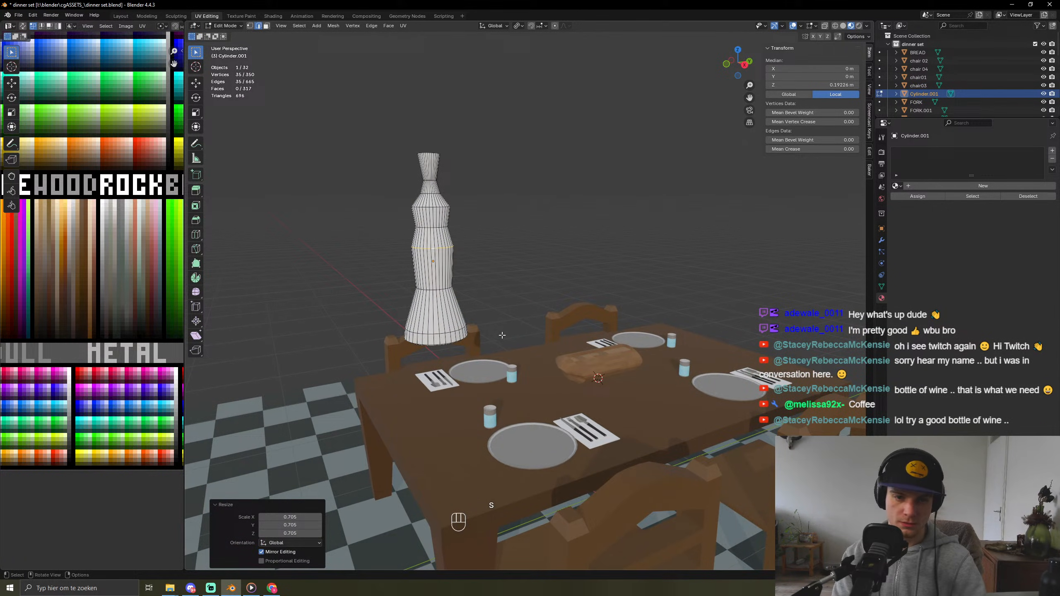
{"action": "key", "text": "ctrl+r"}
{"action": "left_click", "coordinate": [448, 317]}
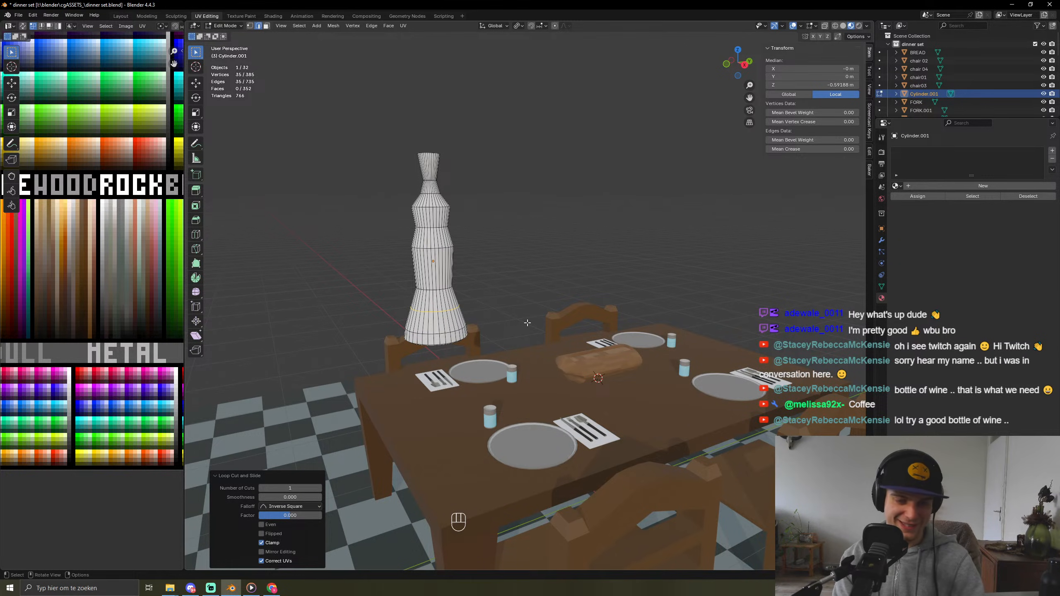
{"action": "key", "text": "s"}
{"action": "right_click", "coordinate": [501, 319]}
Step: Undo all the added loop cuts and their scaling, back to the plain tapered bottle
{"action": "key", "text": "ctrl+z"}
{"action": "key", "text": "ctrl+z"}
{"action": "key", "text": "ctrl+z"}
{"action": "key", "text": "ctrl+z"}
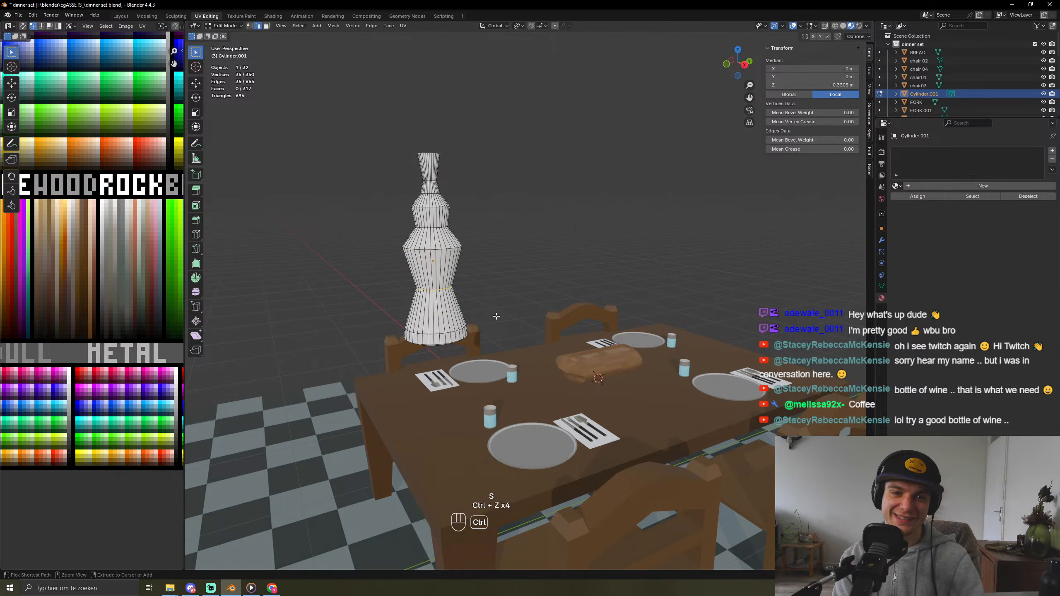
{"action": "key", "text": "ctrl+z"}
{"action": "key", "text": "ctrl+z"}
{"action": "key", "text": "ctrl+z"}
{"action": "key", "text": "ctrl+z"}
{"action": "key", "text": "ctrl+z"}
{"action": "key", "text": "ctrl+z"}
{"action": "key", "text": "ctrl+z"}
{"action": "key", "text": "ctrl+z"}
{"action": "key", "text": "ctrl+z"}
{"action": "key", "text": "ctrl+z"}
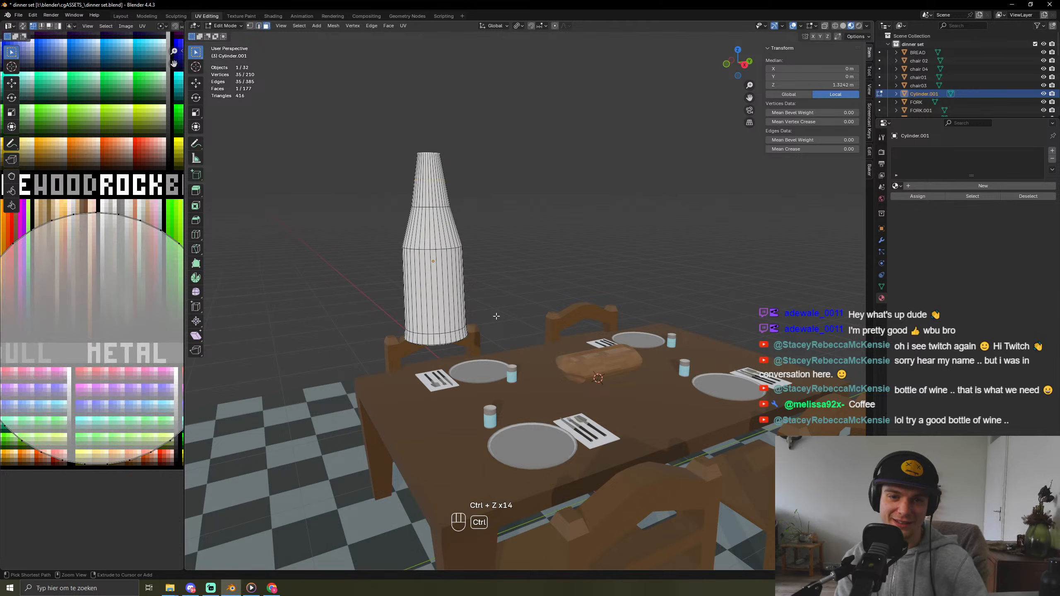
Step: Extrude the top face about 0.02 m, extrude and widen it into a rim, and extrude the rim up about 0.029 m
{"action": "scroll", "coordinate": [496, 316], "scroll_direction": "down", "scroll_amount": 5}
{"action": "scroll", "coordinate": [489, 268], "scroll_direction": "up", "scroll_amount": 8}
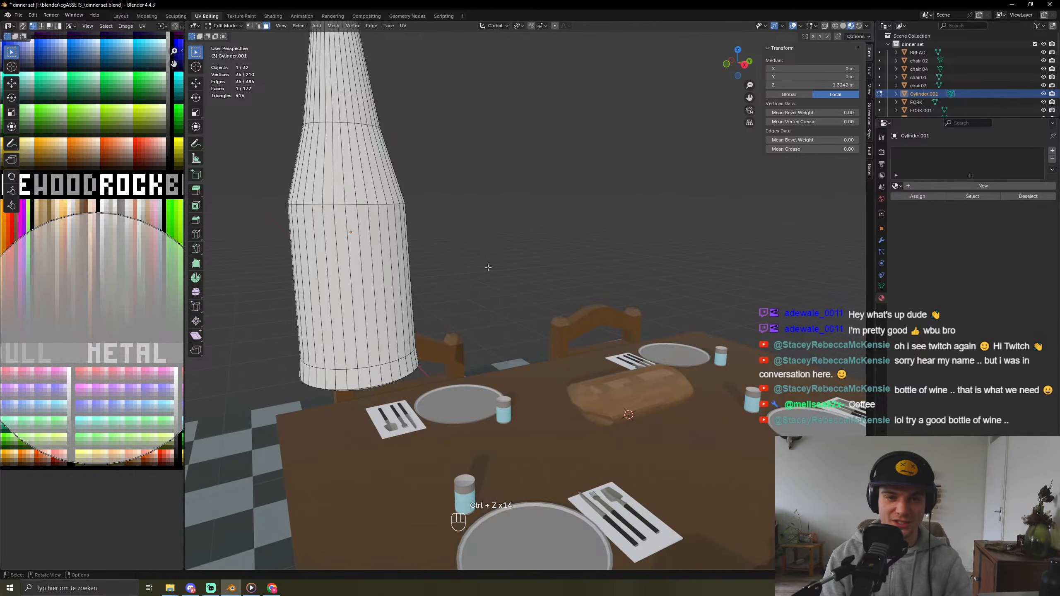
{"action": "middle_click_drag", "start_coordinate": [489, 268], "coordinate": [508, 282], "text": "shift"}
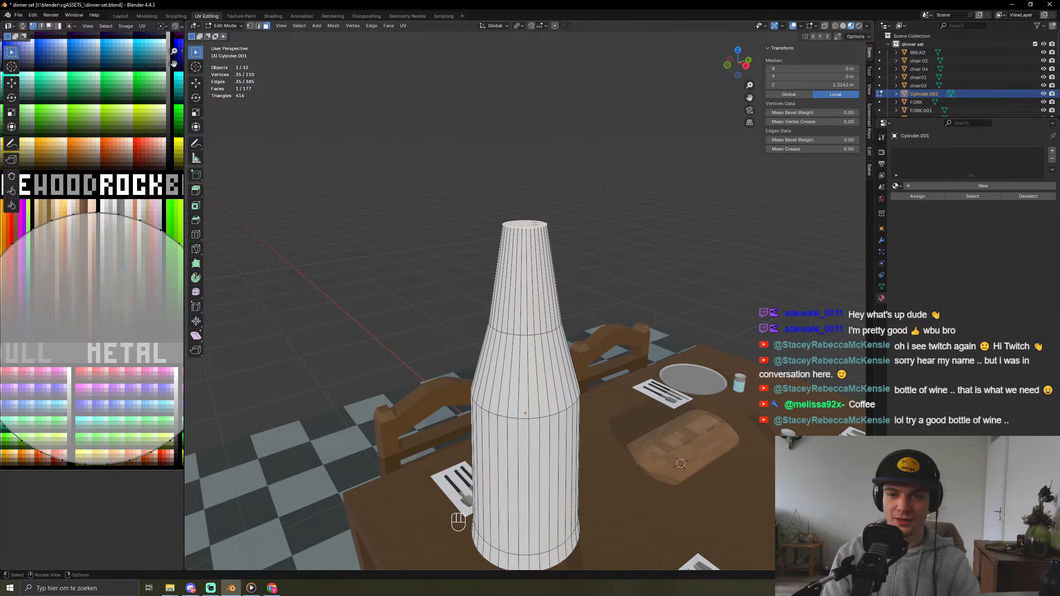
{"action": "key", "text": "e"}
{"action": "left_click", "coordinate": [594, 240]}
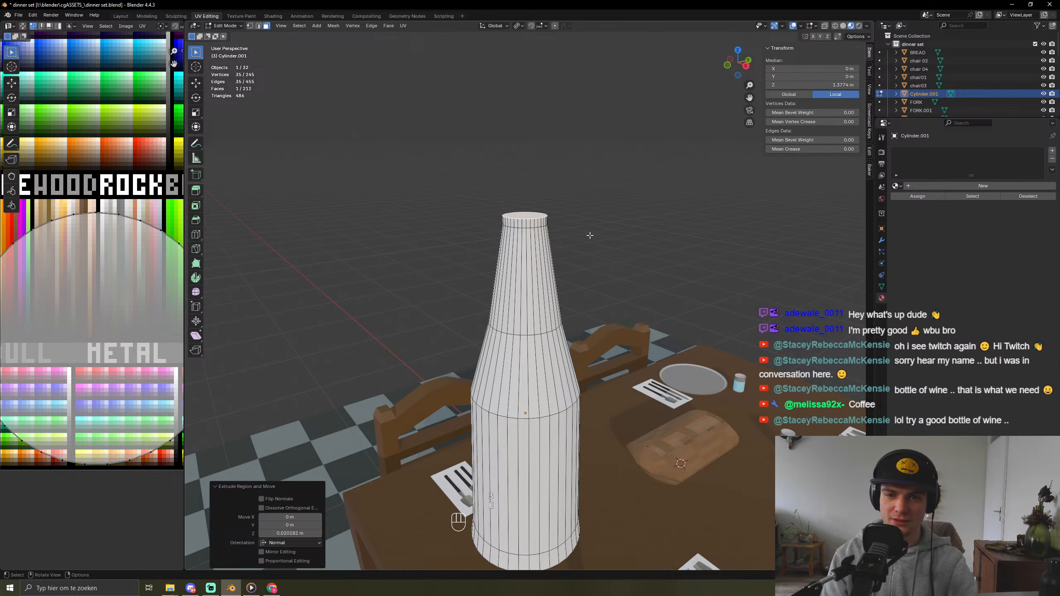
{"action": "key", "text": "e"}
{"action": "left_click", "coordinate": [590, 233]}
{"action": "key", "text": "s"}
{"action": "left_click", "coordinate": [614, 245]}
{"action": "key", "text": "e"}
{"action": "left_click", "coordinate": [610, 237]}
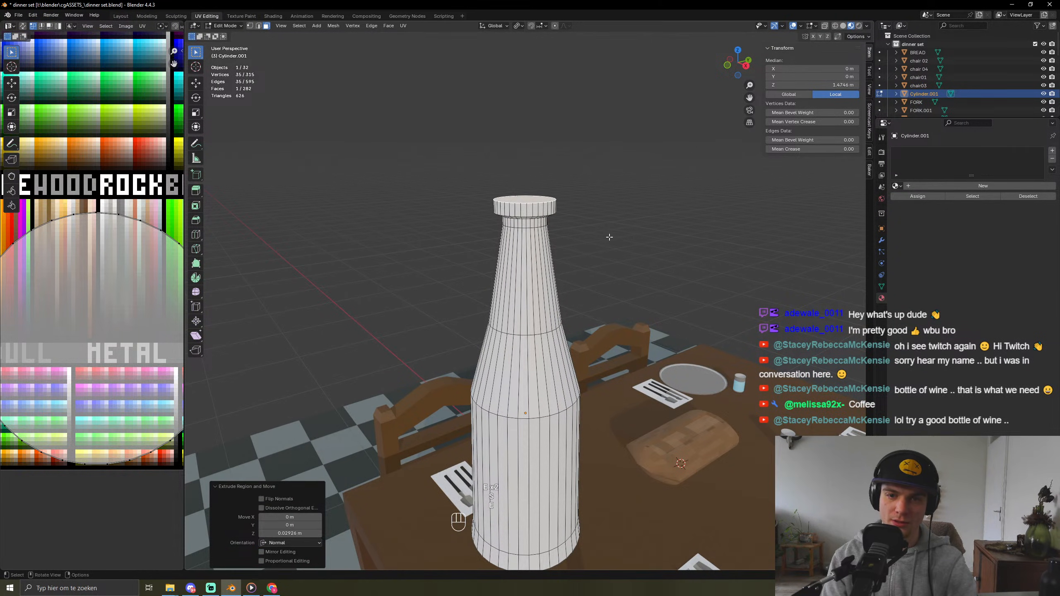
Step: Scale the rim's top face by 0.747, then extrude a further ring scaled by 0.753, raised along Z and scaled by 0.887
{"action": "key", "text": "s"}
{"action": "left_click", "coordinate": [590, 227]}
{"action": "key", "text": "e"}
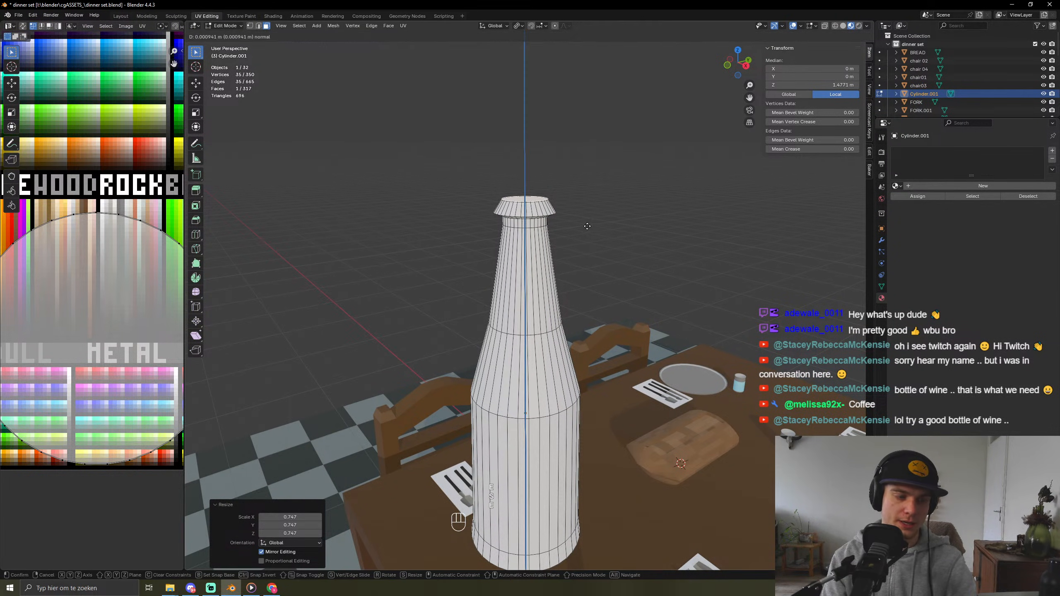
{"action": "left_click", "coordinate": [590, 228]}
{"action": "key", "text": "s"}
{"action": "left_click", "coordinate": [586, 231]}
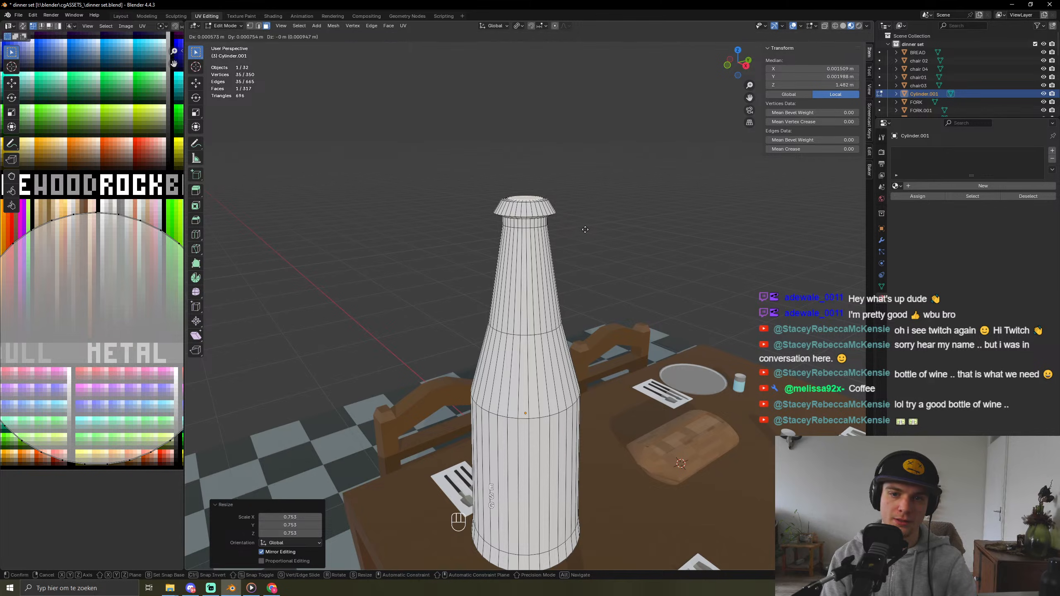
{"action": "key", "text": "g"}
{"action": "key", "text": "z"}
{"action": "left_click", "coordinate": [618, 233]}
{"action": "key", "text": "s"}
{"action": "left_click", "coordinate": [611, 236]}
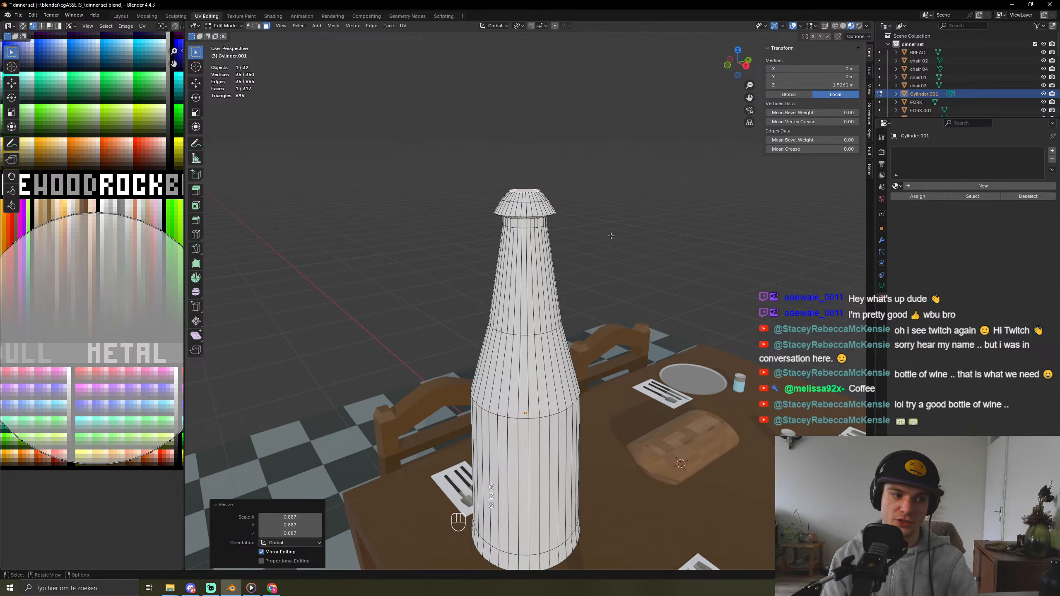
Step: Extrude the cap's top face upwards, scale it down to a small tip, and leave Edit Mode
{"action": "key", "text": "e"}
{"action": "left_click", "coordinate": [623, 232]}
{"action": "key", "text": "s"}
{"action": "left_click", "coordinate": [562, 207]}
{"action": "key", "text": "Tab"}
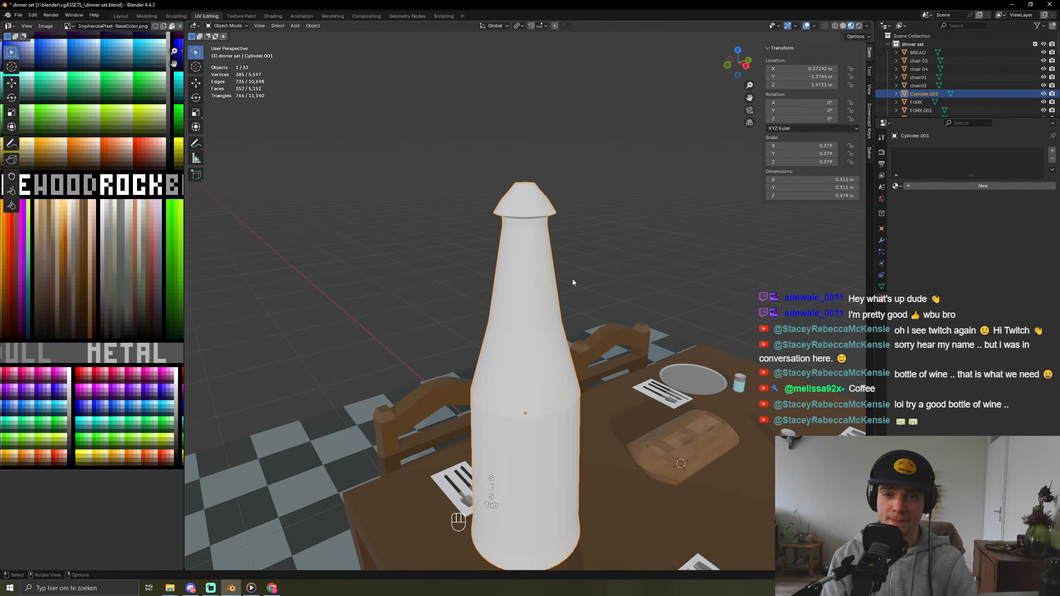
Step: Extrude the bottle's small tip face upwards by 0.186 m in Edit Mode
{"action": "mouse_move", "coordinate": [574, 281]}
{"action": "middle_mouse_down"}
{"action": "mouse_move", "coordinate": [619, 276]}
{"action": "mouse_move", "coordinate": [589, 288]}
{"action": "middle_mouse_up"}
{"action": "scroll", "coordinate": [591, 281], "scroll_direction": "down", "scroll_amount": 6}
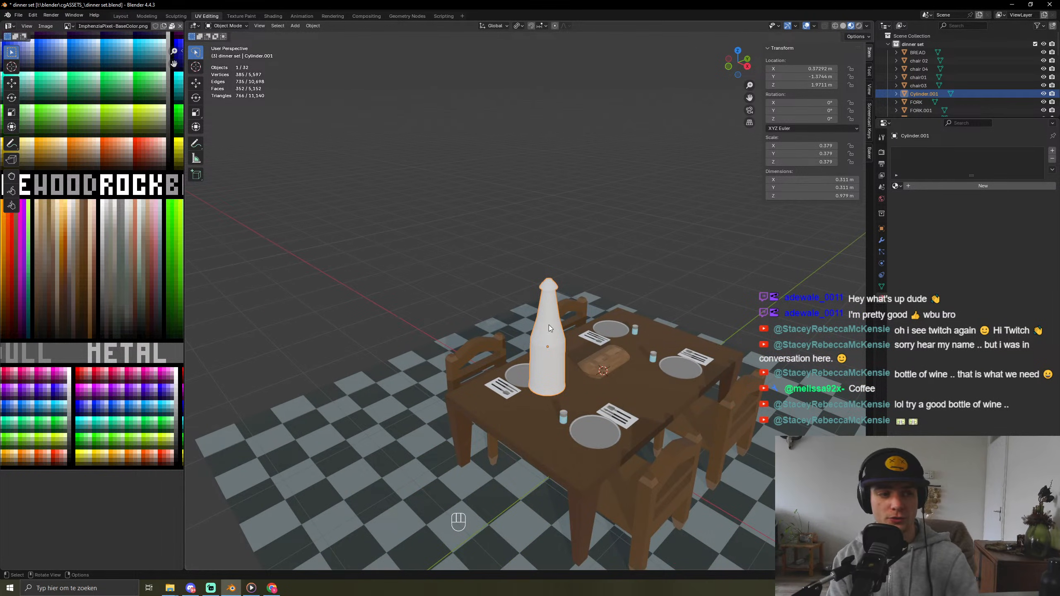
{"action": "scroll", "coordinate": [528, 340], "scroll_direction": "up", "scroll_amount": 4}
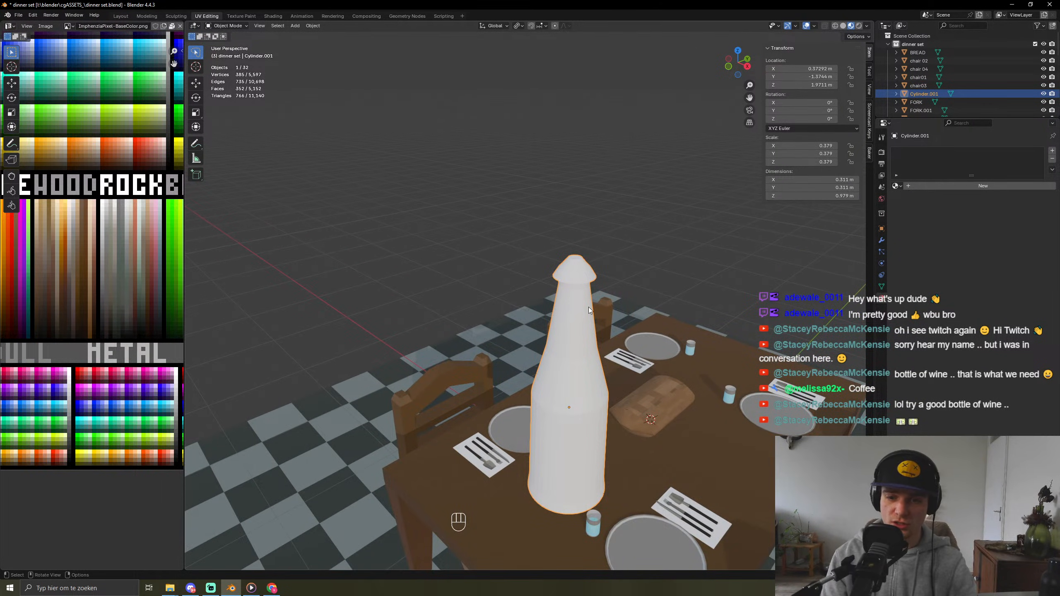
{"action": "key", "text": "Tab"}
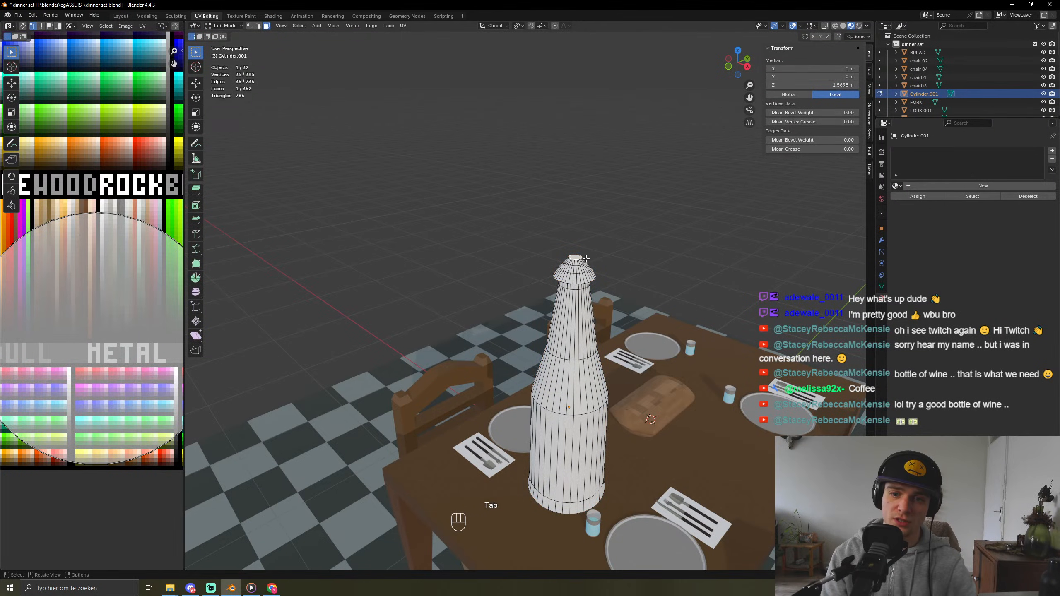
{"action": "key", "text": "e"}
{"action": "left_click", "coordinate": [598, 199]}
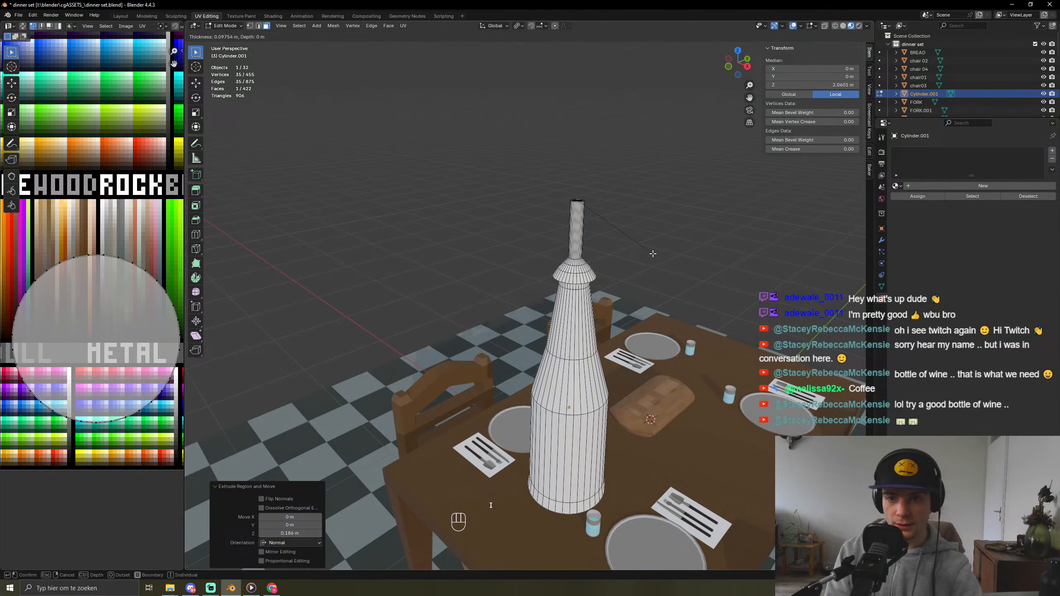
Step: Duplicate the top face of the thin stem in place and scale the copy by 0.550
{"action": "middle_click_drag", "start_coordinate": [658, 251], "coordinate": [585, 343]}
{"action": "key", "text": "shift+d"}
{"action": "right_click", "coordinate": [658, 375]}
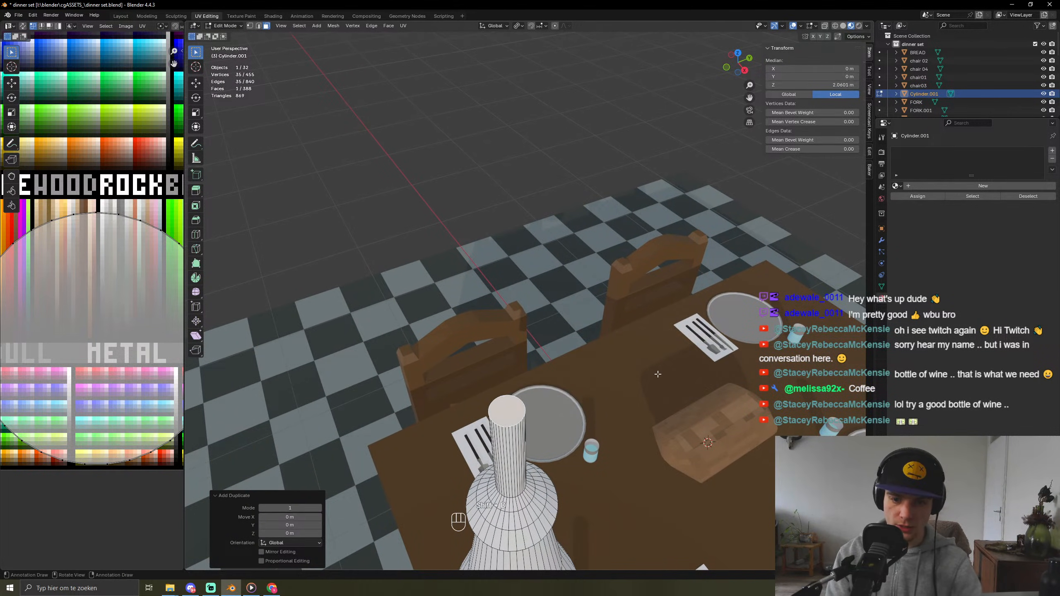
{"action": "key", "text": "s"}
{"action": "left_click", "coordinate": [582, 391]}
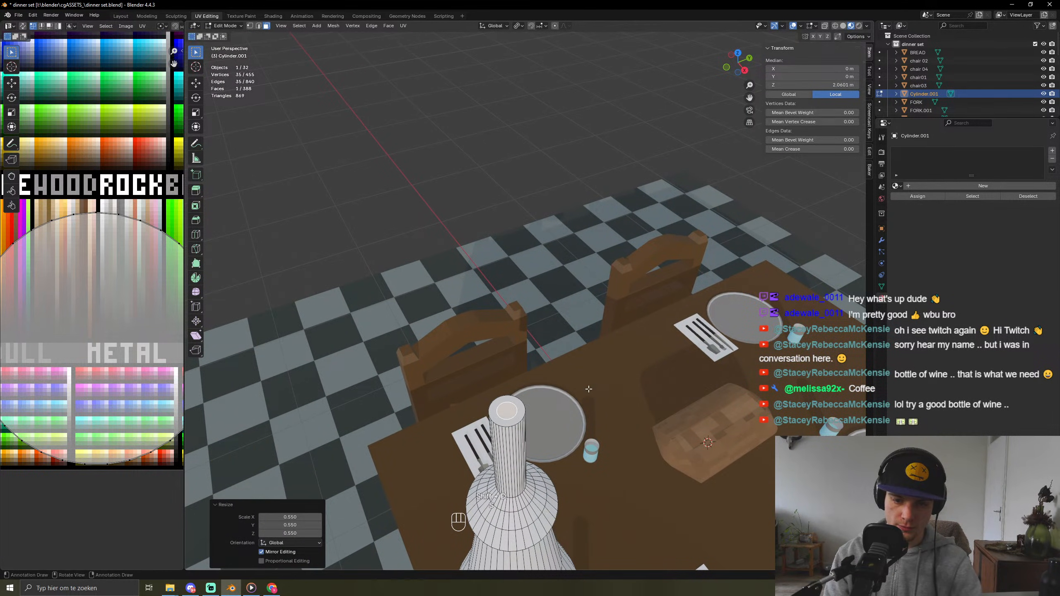
Step: Extrude the duplicated face up about 0.11 m, scale its end by 0.519 into a spike, and leave Edit Mode
{"action": "key", "text": "e"}
{"action": "left_click", "coordinate": [600, 364]}
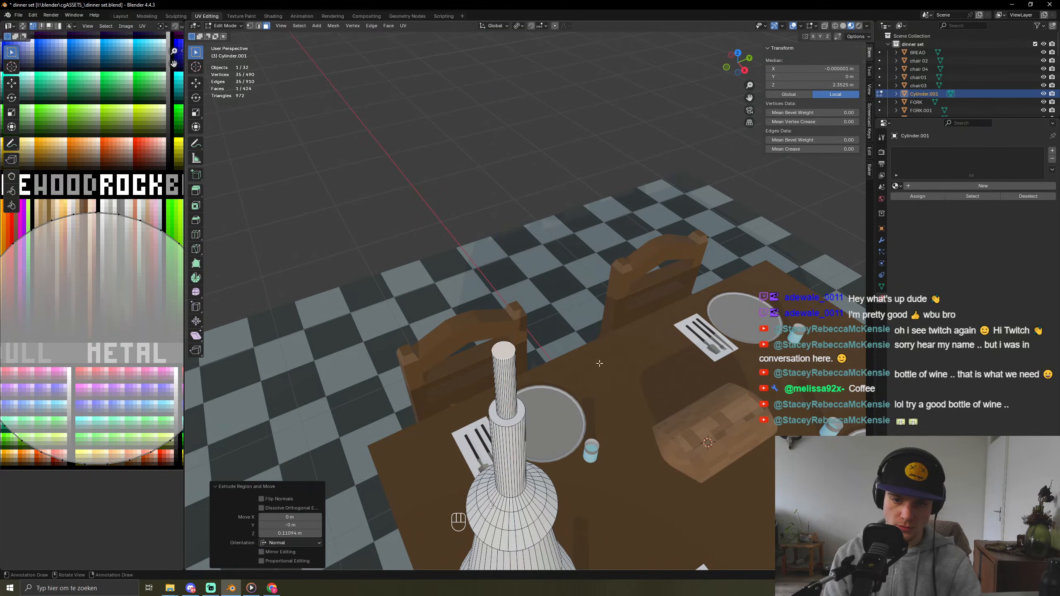
{"action": "key", "text": "s"}
{"action": "left_click", "coordinate": [566, 367]}
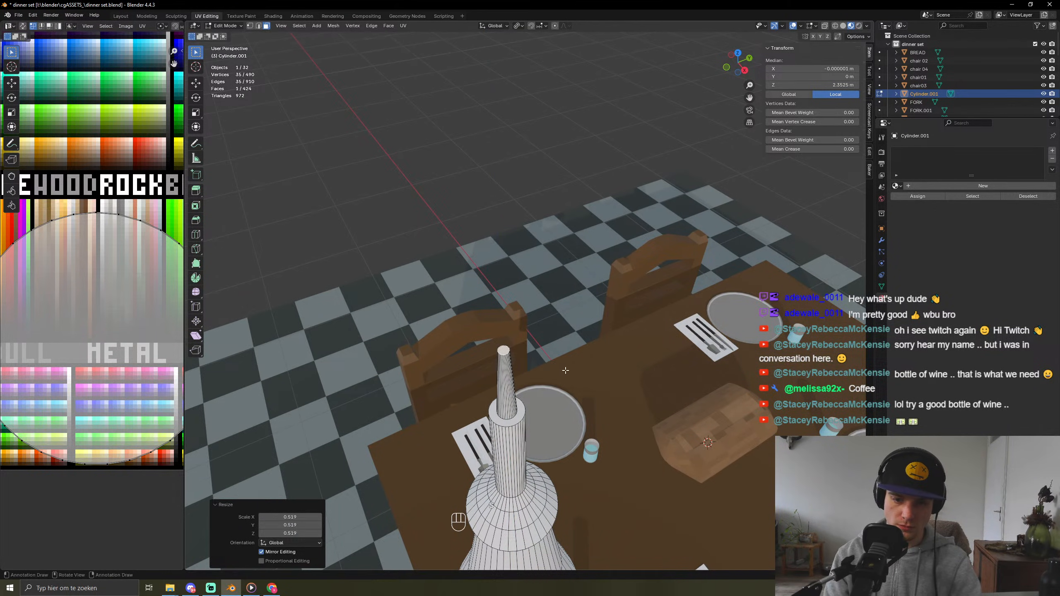
{"action": "key", "text": "Tab"}
{"action": "middle_click_drag", "start_coordinate": [566, 367], "coordinate": [625, 354]}
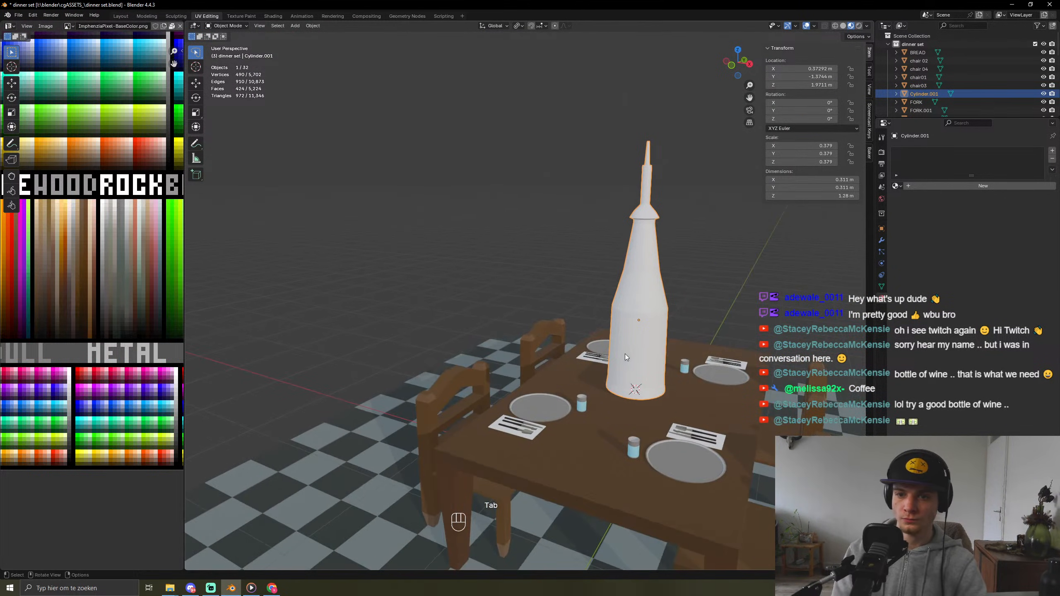
Step: Select all of the bottle's faces in Edit Mode and shrink their UVs to a tiny point
{"action": "key", "text": "Tab"}
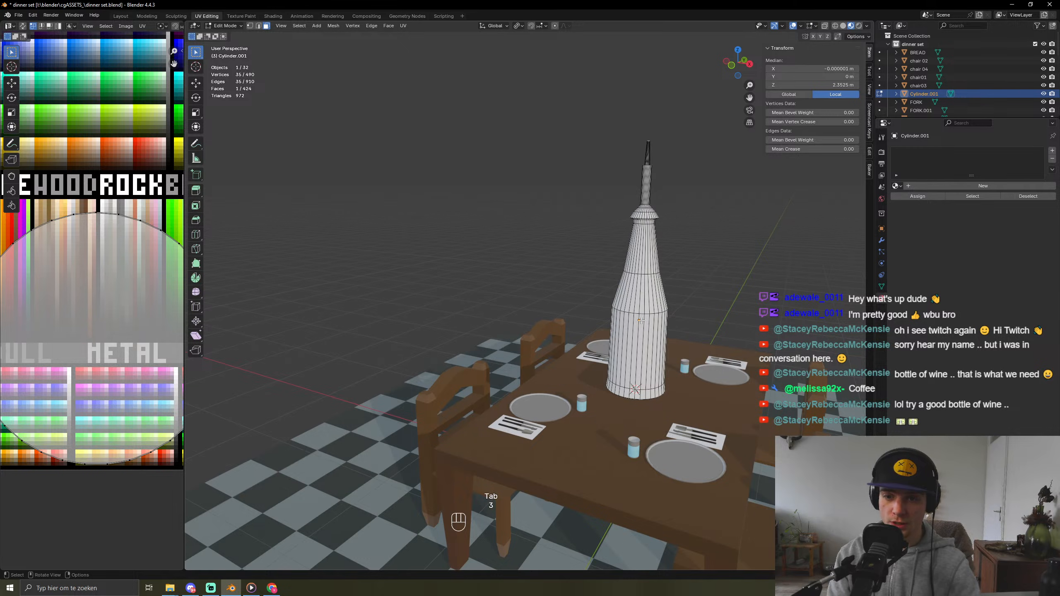
{"action": "left_click", "coordinate": [636, 308], "text": "alt"}
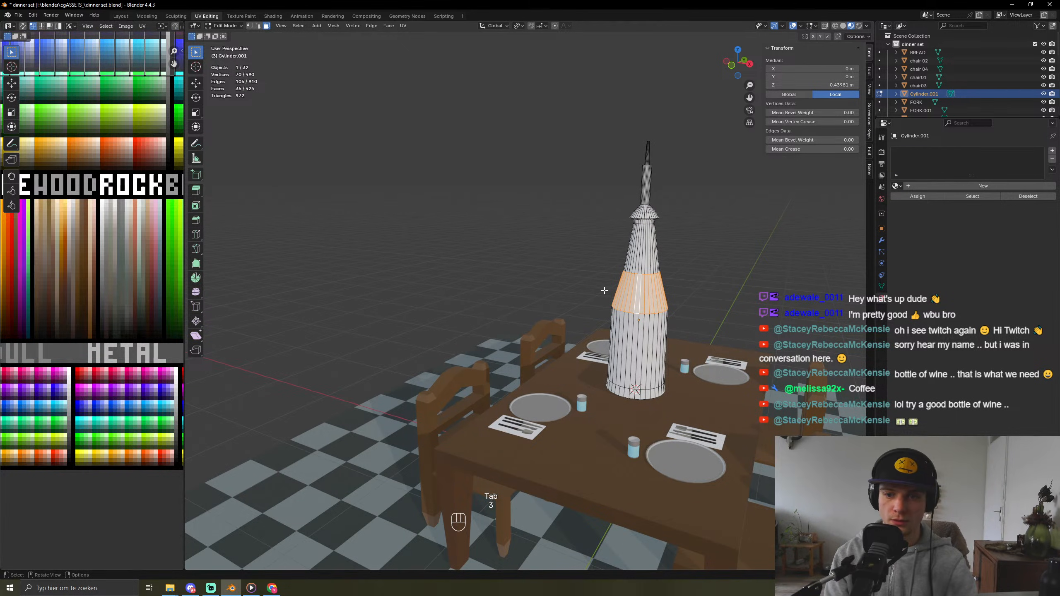
{"action": "key", "text": "a"}
{"action": "key", "text": "a"}
{"action": "key", "text": "s"}
{"action": "key", "text": "KP_0"}
{"action": "key", "text": "KP_1"}
{"action": "key", "text": "KP_Enter"}
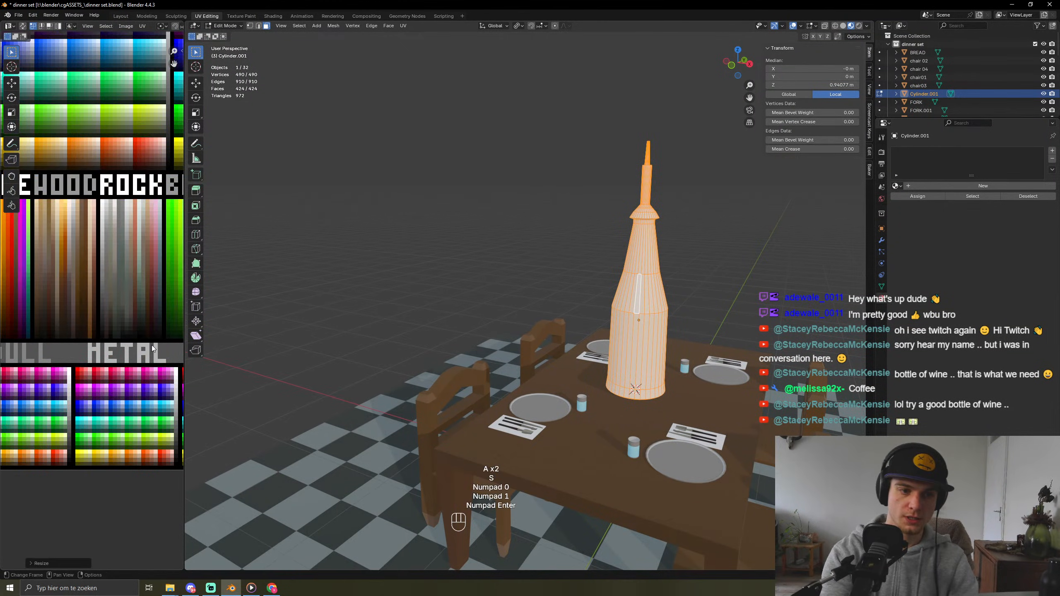
Step: Move the bottle's UVs onto the palette's dark green BUSH colours, assign Material.001 to it, and leave Edit Mode
{"action": "scroll", "coordinate": [105, 322], "scroll_direction": "down", "scroll_amount": 6}
{"action": "key", "text": "g"}
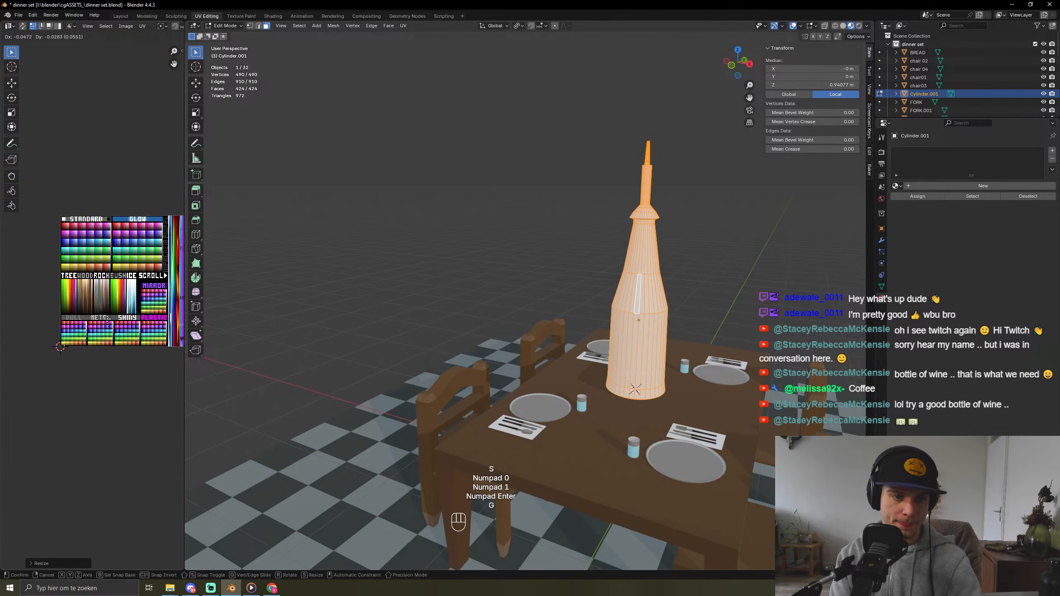
{"action": "left_click", "coordinate": [112, 344]}
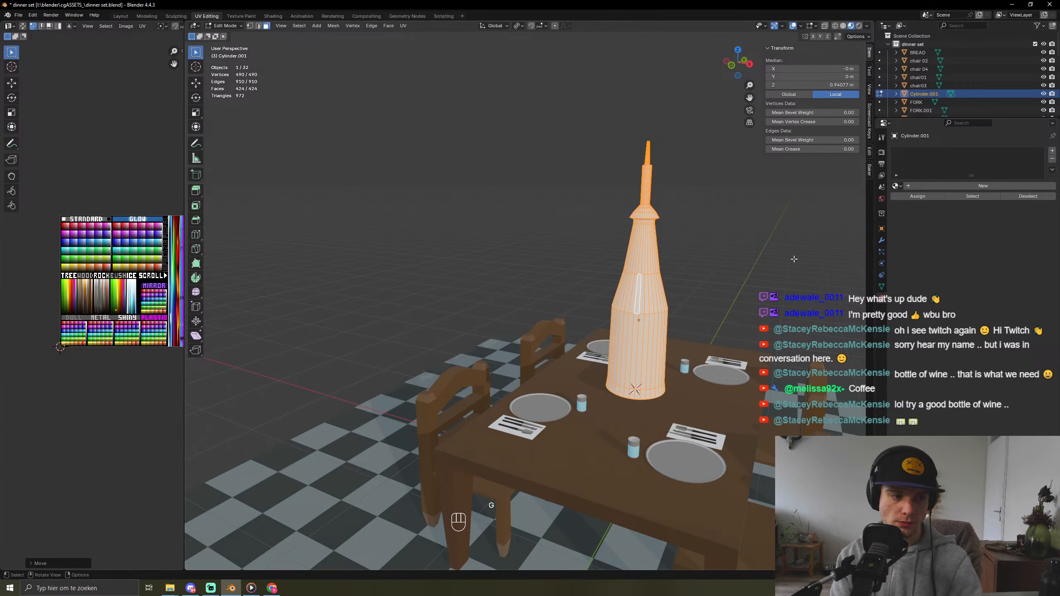
{"action": "left_click", "coordinate": [917, 186]}
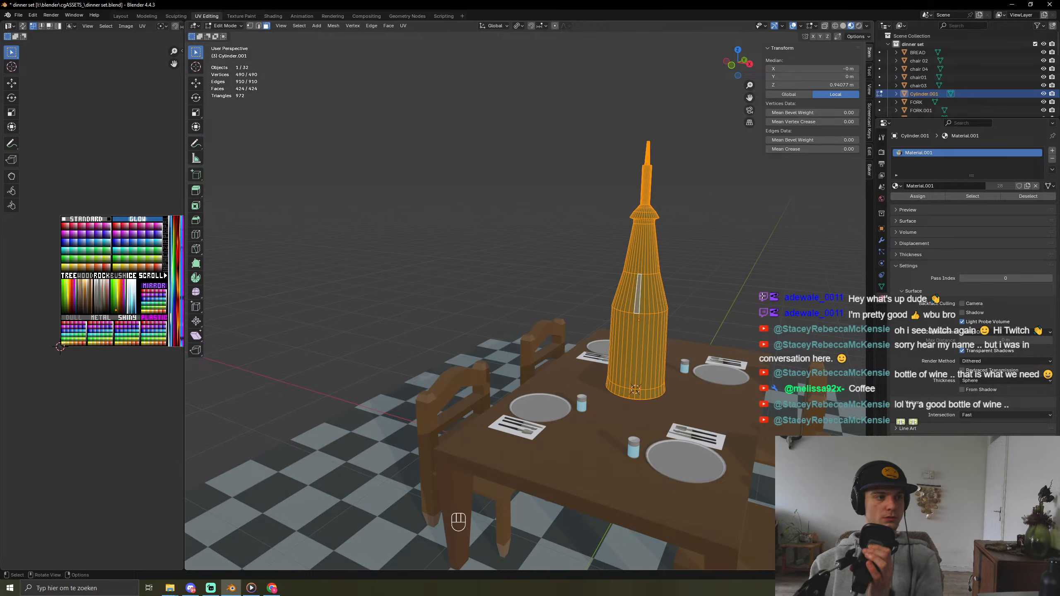
{"action": "key", "text": "Tab"}
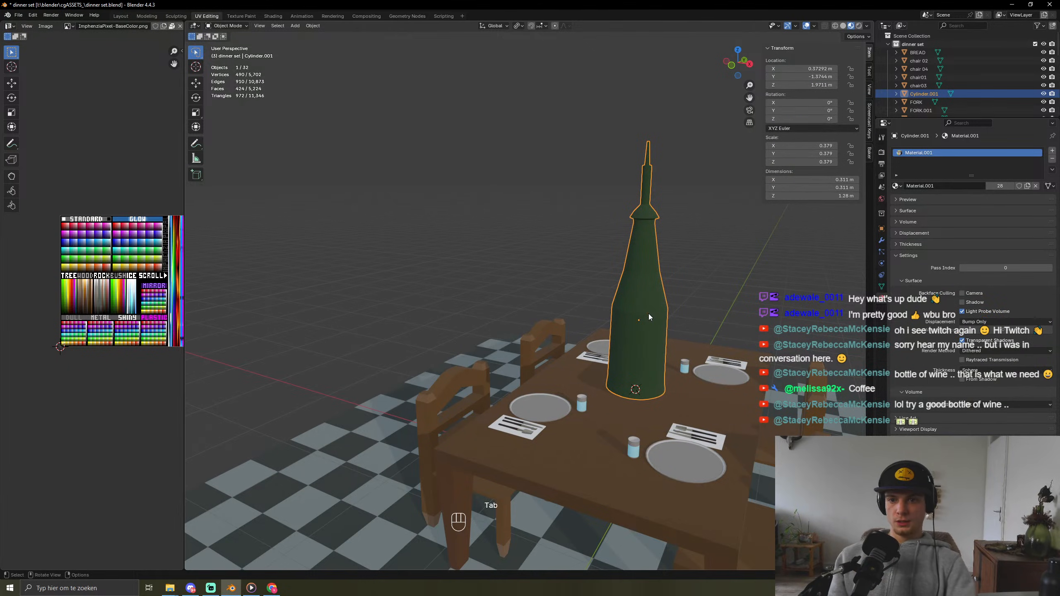
Step: Try a purer dark green from the BUSH palette on the whole bottle by moving its UVs there
{"action": "mouse_move", "coordinate": [649, 313]}
{"action": "middle_mouse_down"}
{"action": "mouse_move", "coordinate": [609, 335]}
{"action": "mouse_move", "coordinate": [476, 314]}
{"action": "middle_mouse_up"}
{"action": "key", "text": "Tab"}
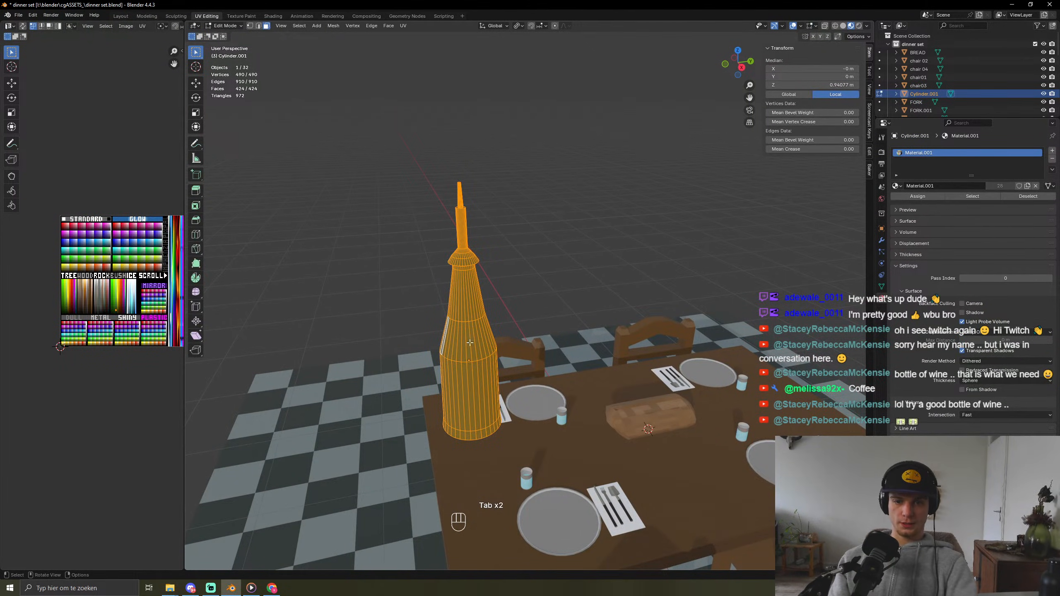
{"action": "scroll", "coordinate": [99, 308], "scroll_direction": "up", "scroll_amount": 7}
{"action": "scroll", "coordinate": [107, 315], "scroll_direction": "up", "scroll_amount": 5}
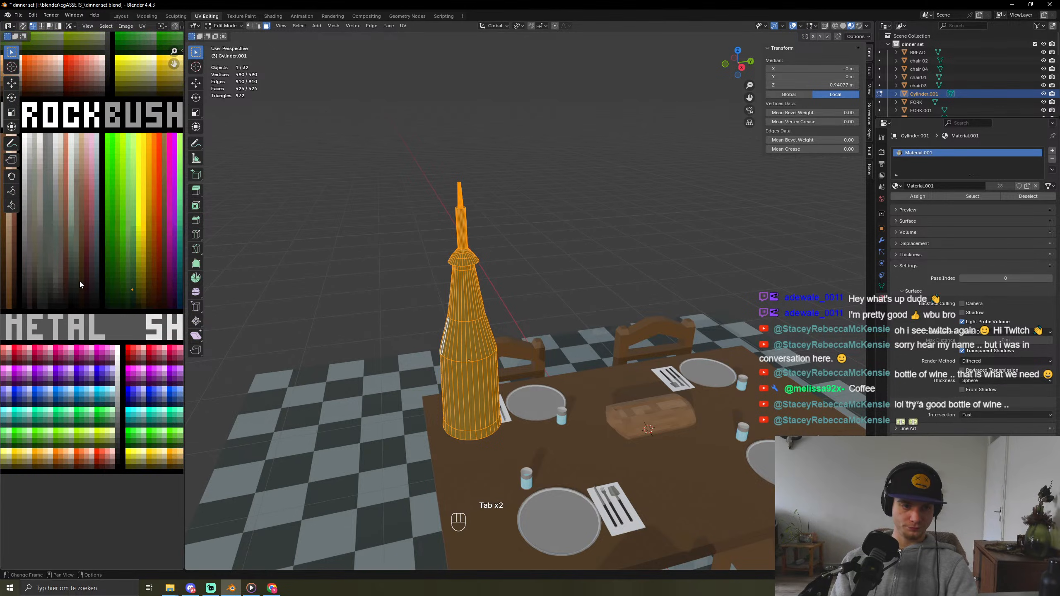
{"action": "middle_click_drag", "start_coordinate": [117, 312], "coordinate": [148, 322], "text": "shift"}
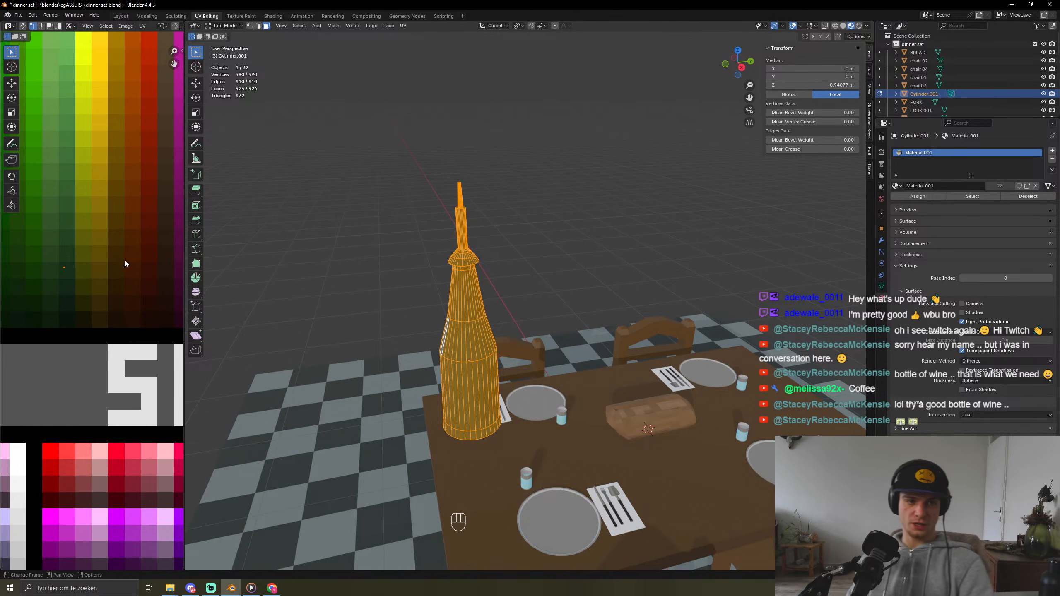
{"action": "key", "text": "g"}
{"action": "left_click", "coordinate": [77, 222]}
{"action": "key", "text": "Tab"}
Step: Try an even darker pure green on the bottle by moving its UVs further down the palette
{"action": "middle_click_drag", "start_coordinate": [467, 355], "coordinate": [507, 347]}
{"action": "key", "text": "Tab"}
{"action": "key", "text": "g"}
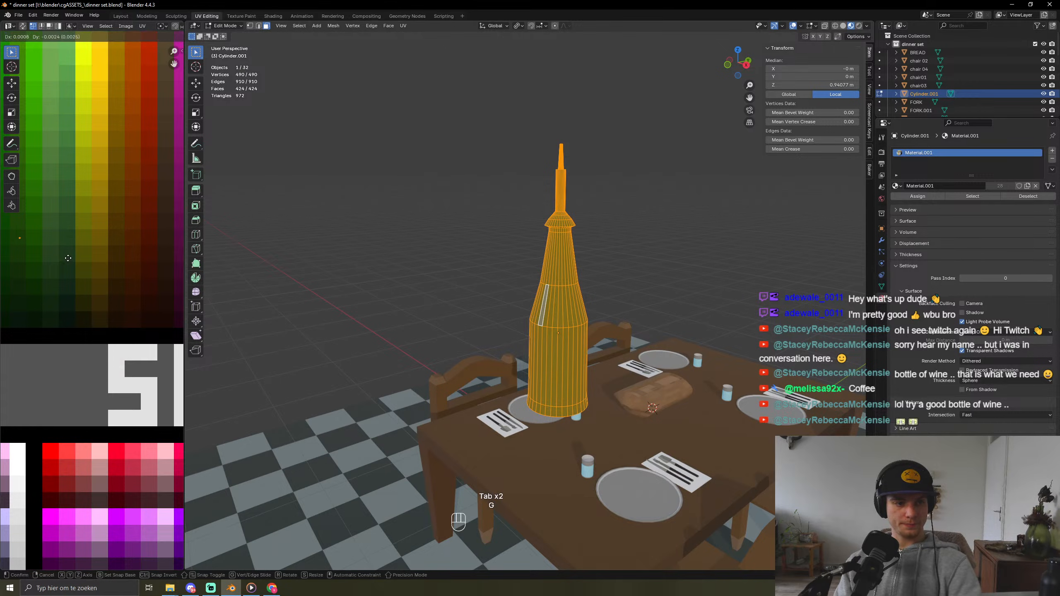
{"action": "left_click", "coordinate": [65, 311]}
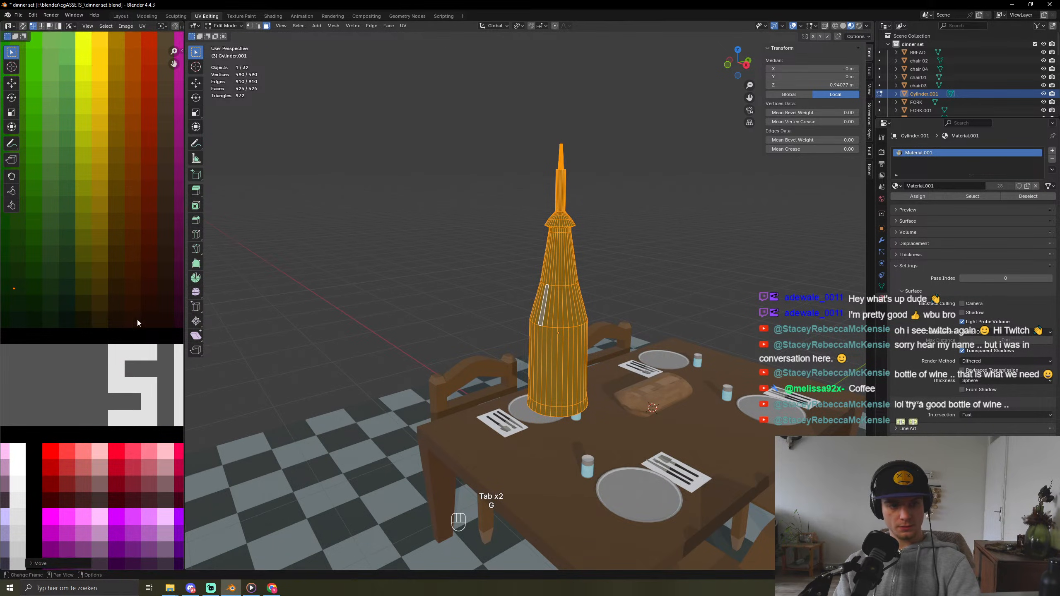
{"action": "key", "text": "Tab"}
Step: Move all the bottle's UVs onto a very dark bluish-green swatch in the BUSH palette
{"action": "key", "text": "Tab"}
{"action": "key", "text": "g"}
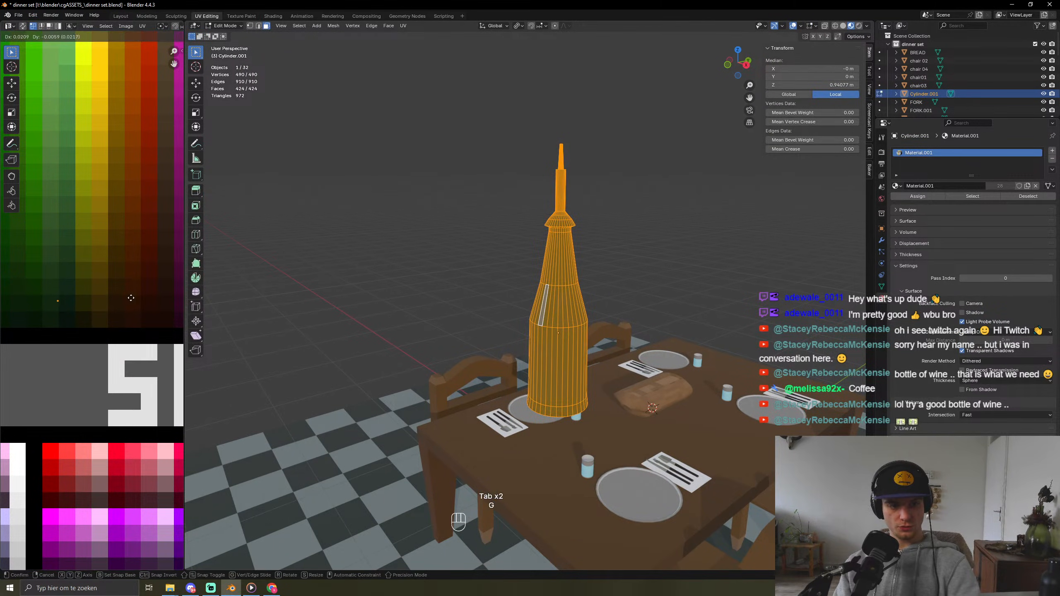
{"action": "left_click", "coordinate": [125, 291]}
{"action": "key", "text": "Tab"}
Step: Add one centred horizontal loop cut around the bottle's straight lower body
{"action": "key", "text": "Tab"}
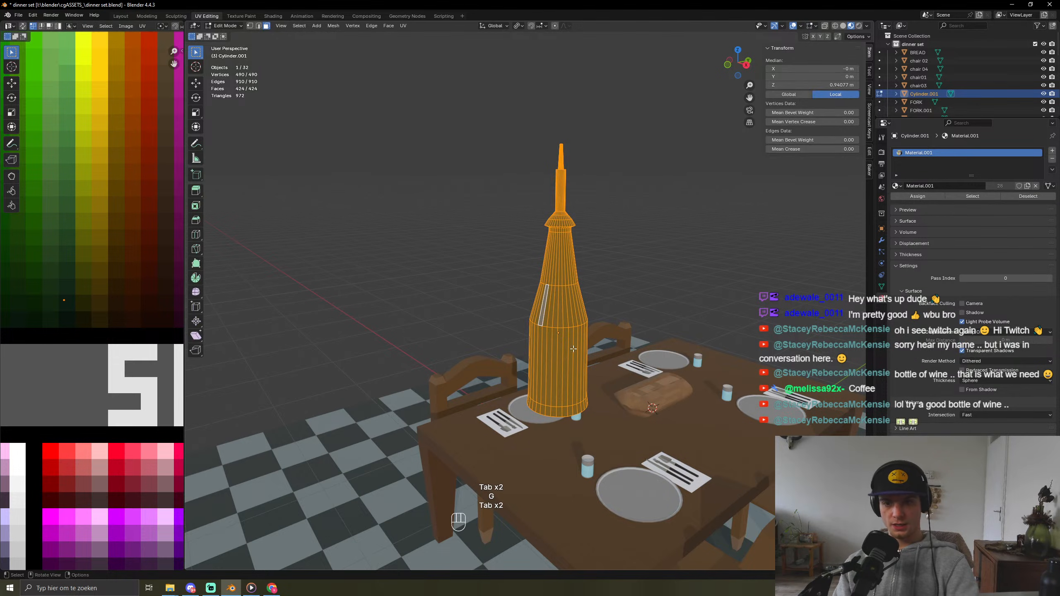
{"action": "key", "text": "ctrl+r"}
{"action": "left_click", "coordinate": [563, 363]}
{"action": "left_click", "coordinate": [563, 363]}
Step: Select the face ring above the new loop cut and move its UVs onto a pale ICE palette swatch
{"action": "key", "text": "3"}
{"action": "left_click", "coordinate": [558, 355], "text": "alt"}
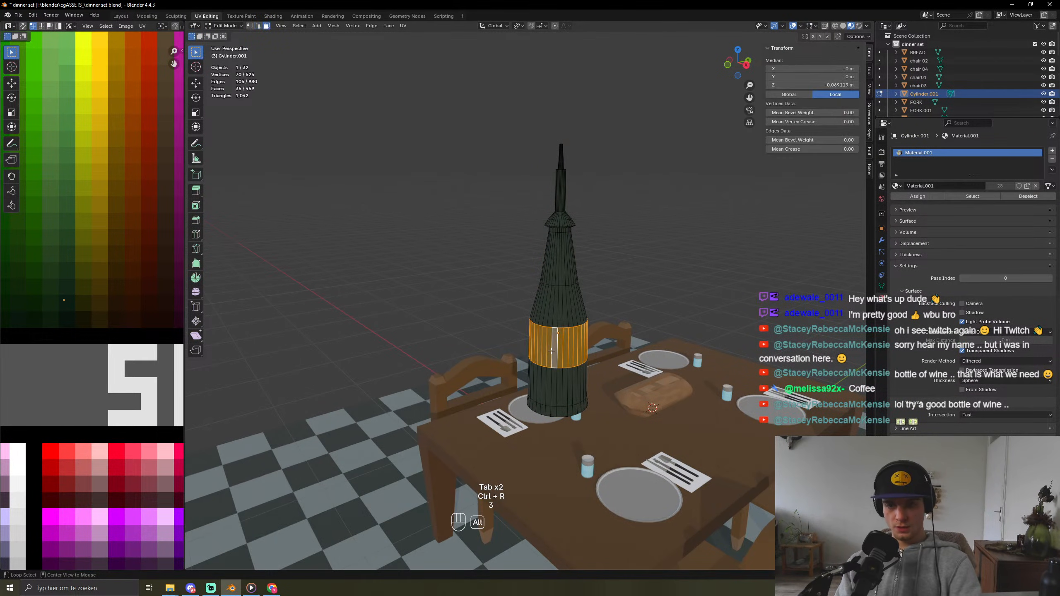
{"action": "scroll", "coordinate": [92, 306], "scroll_direction": "down", "scroll_amount": 4}
{"action": "key", "text": "g"}
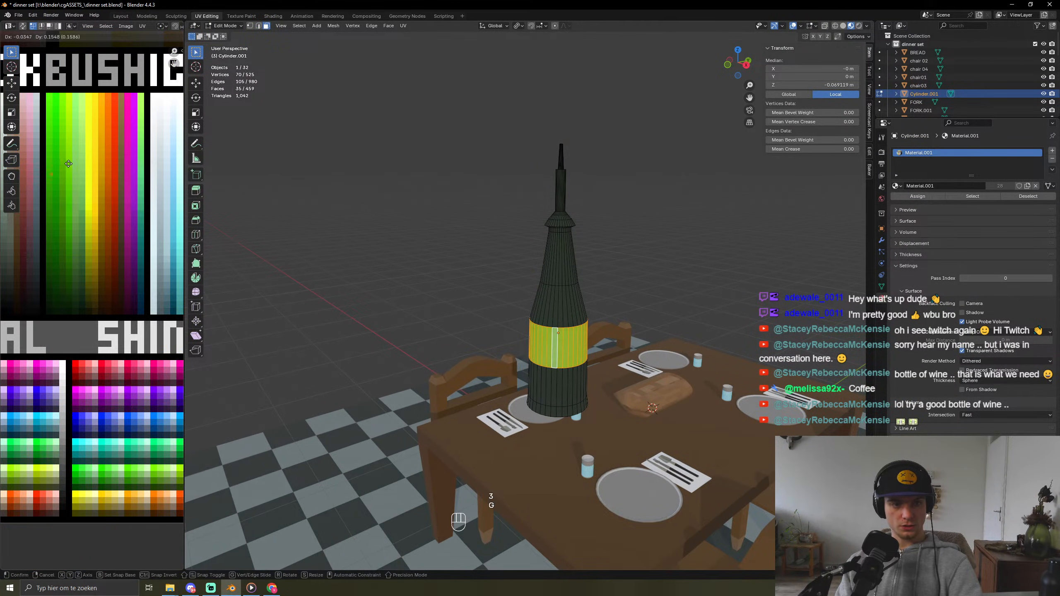
{"action": "left_click", "coordinate": [178, 275]}
{"action": "key", "text": "Tab"}
Step: Select the bottle's tapered shoulder ring, move its UVs onto a near-white ICE swatch, and leave Edit Mode
{"action": "middle_click_drag", "start_coordinate": [533, 365], "coordinate": [525, 362]}
{"action": "key", "text": "Tab"}
{"action": "left_click", "coordinate": [529, 302], "text": "alt"}
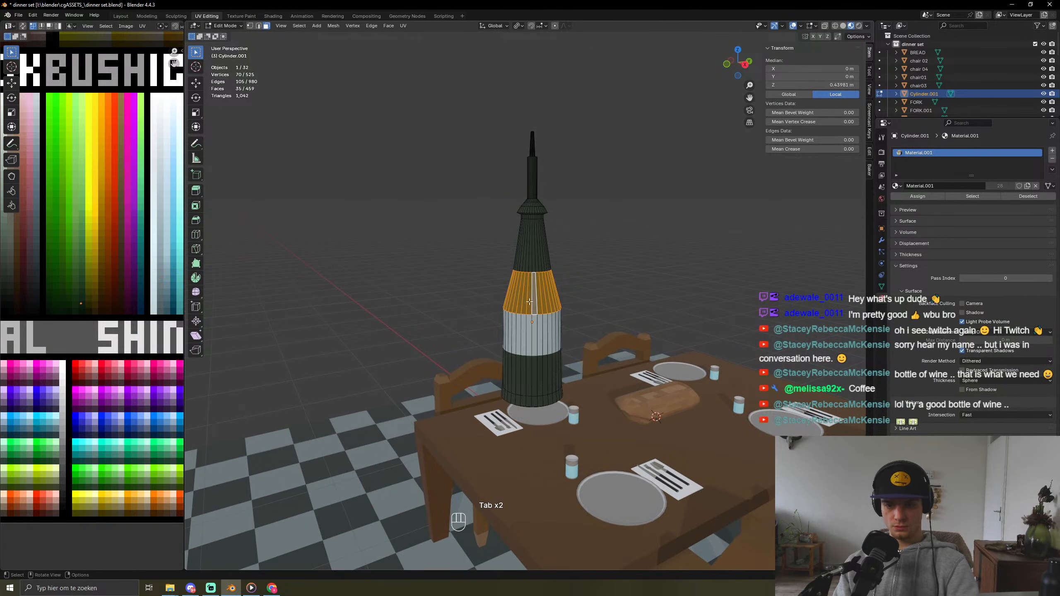
{"action": "key", "text": "g"}
{"action": "left_click", "coordinate": [172, 266]}
{"action": "key", "text": "Tab"}
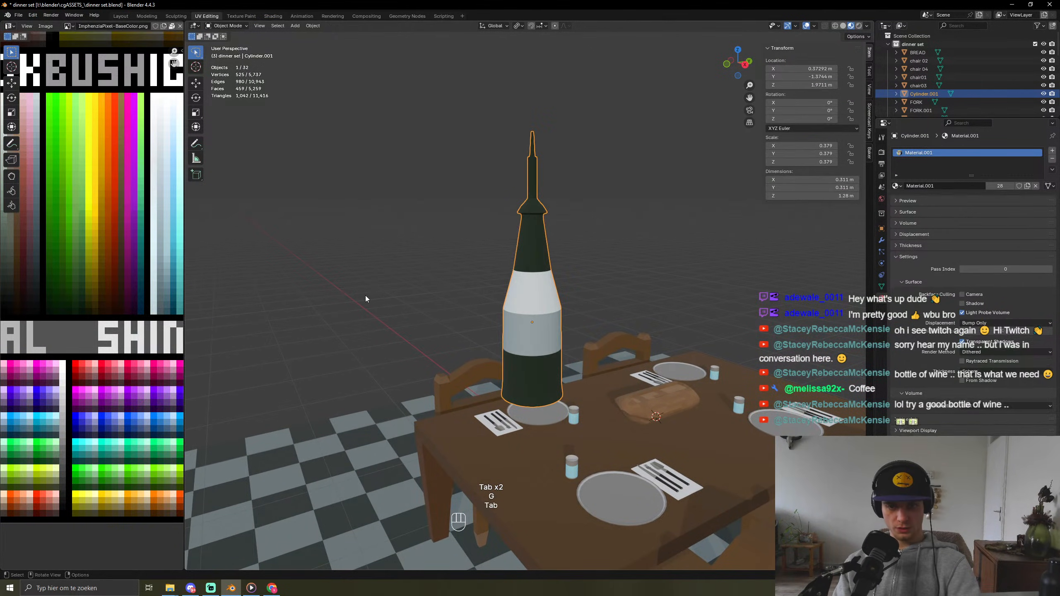
{"action": "scroll", "coordinate": [368, 298], "scroll_direction": "down", "scroll_amount": 5}
{"action": "middle_click_drag", "start_coordinate": [375, 329], "coordinate": [441, 346]}
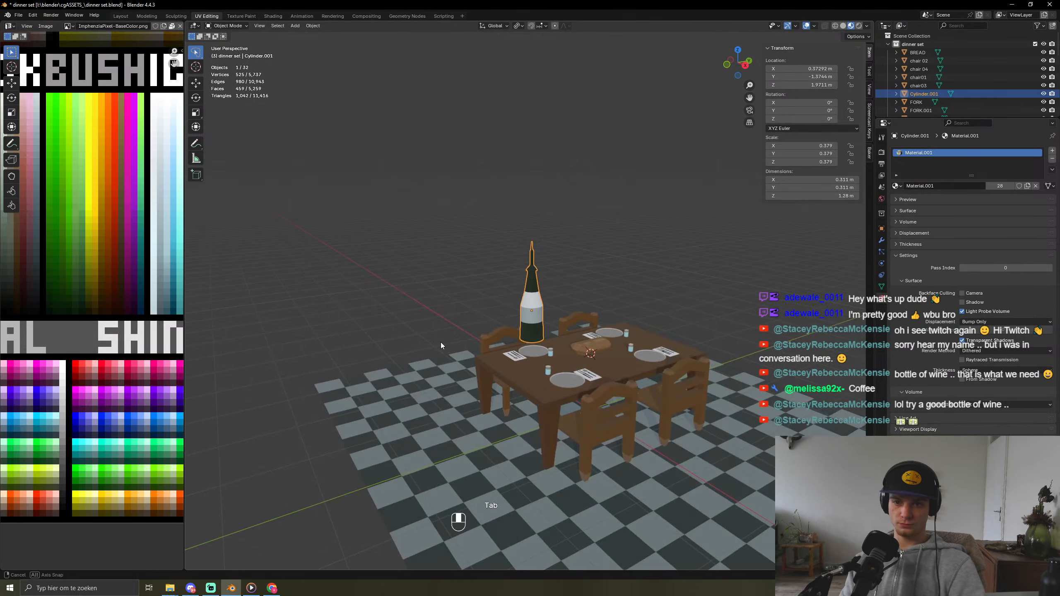
Step: Recolour the bottle's upper label band by moving its UVs onto a light grey-blue swatch of the palette
{"action": "key", "text": "Tab"}
{"action": "key", "text": "g"}
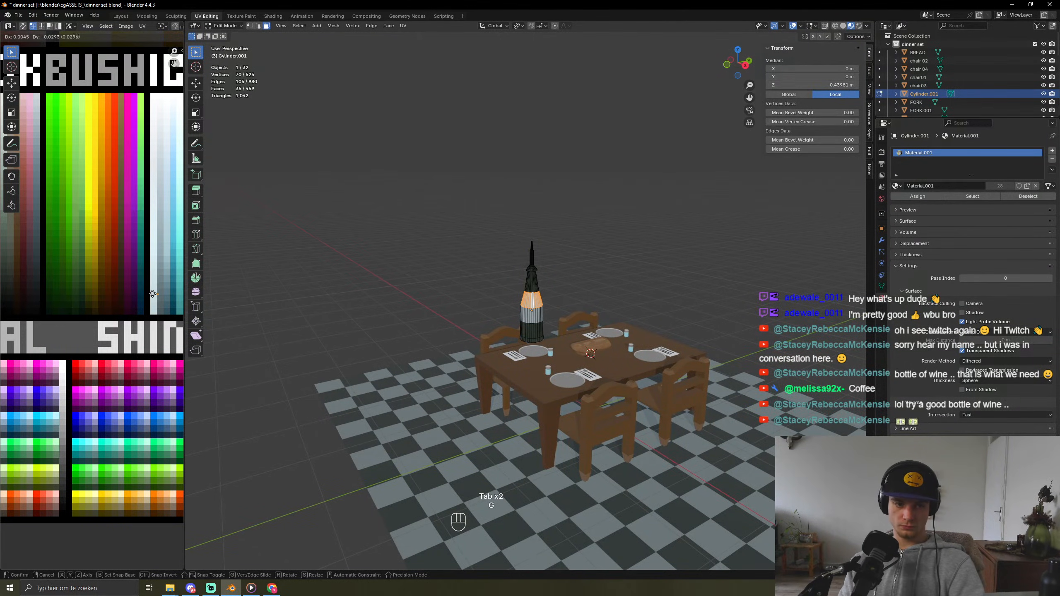
{"action": "left_click", "coordinate": [153, 294]}
{"action": "key", "text": "Tab"}
{"action": "scroll", "coordinate": [533, 313], "scroll_direction": "up", "scroll_amount": 4}
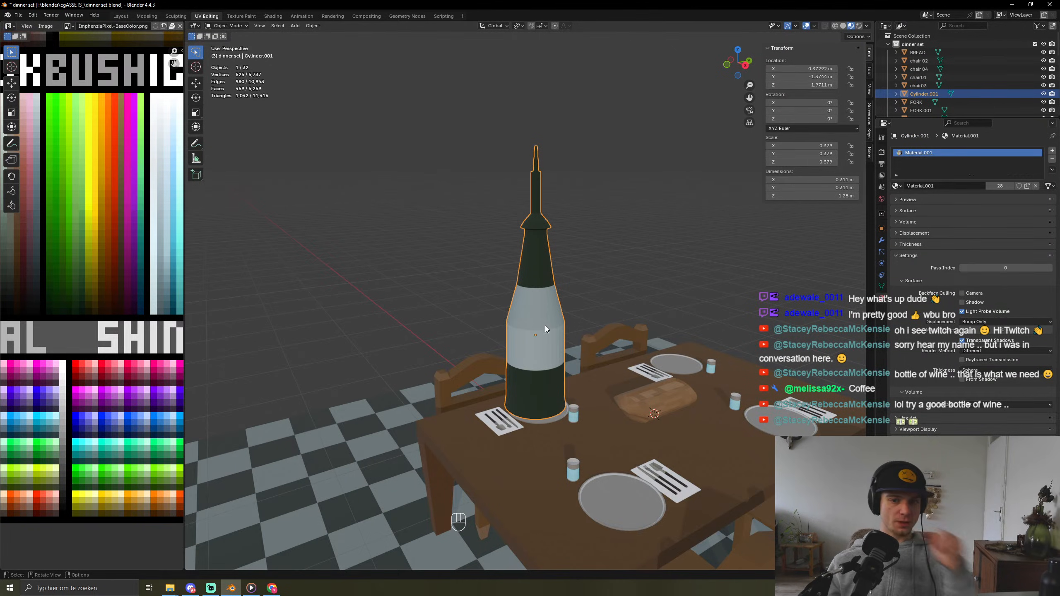
{"action": "scroll", "coordinate": [538, 326], "scroll_direction": "up", "scroll_amount": 7}
{"action": "scroll", "coordinate": [539, 327], "scroll_direction": "down", "scroll_amount": 4}
Step: Select all face rings of the flared collar on the bottle's neck and move their UVs onto a red palette swatch
{"action": "key", "text": "Tab"}
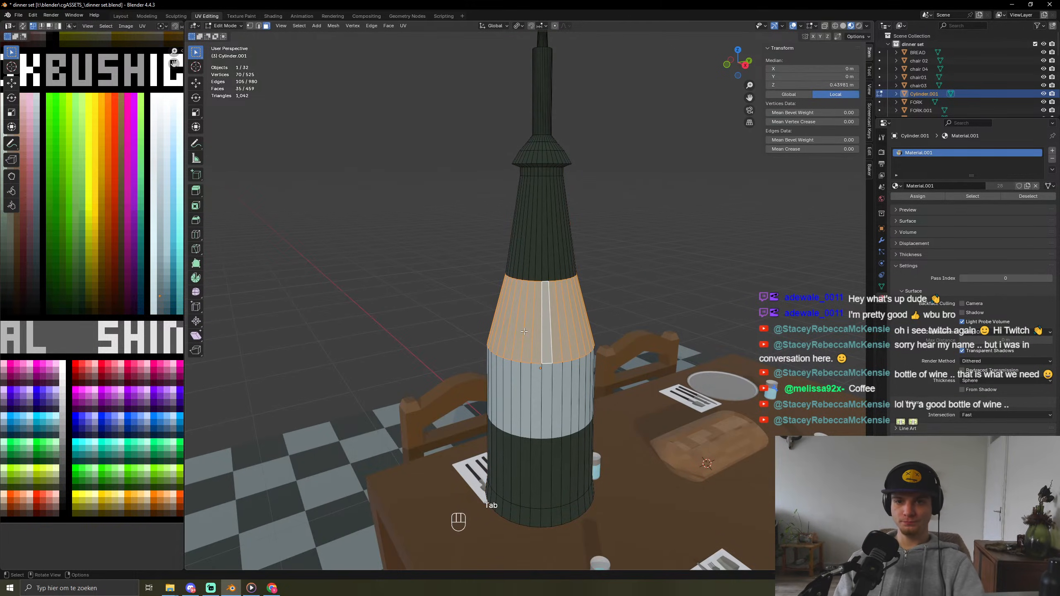
{"action": "left_click", "coordinate": [567, 152], "text": "alt"}
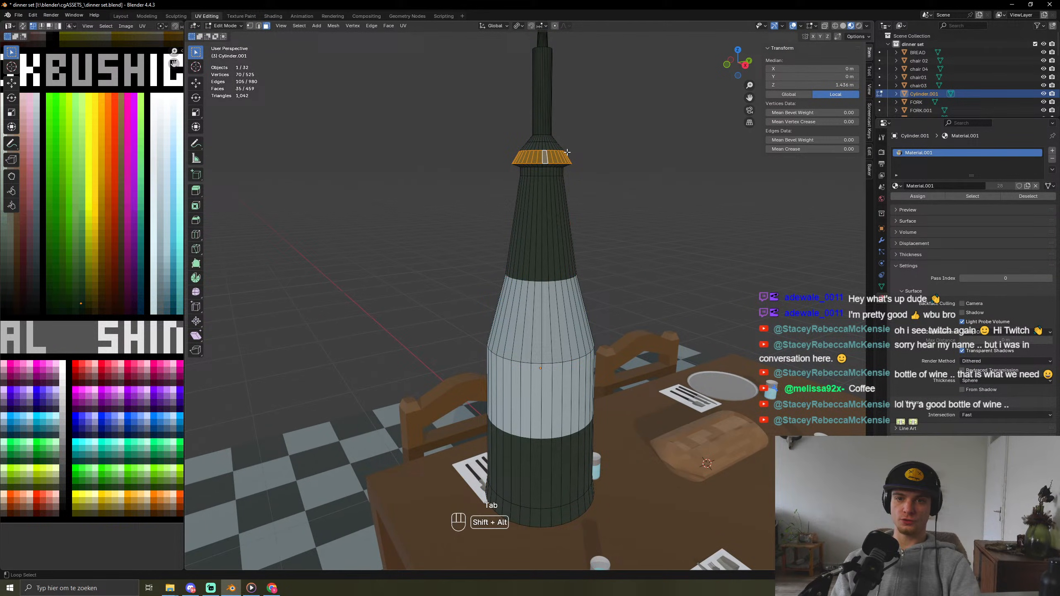
{"action": "left_click", "coordinate": [545, 147], "text": "alt+shift"}
{"action": "left_click", "coordinate": [542, 139], "text": "alt+shift"}
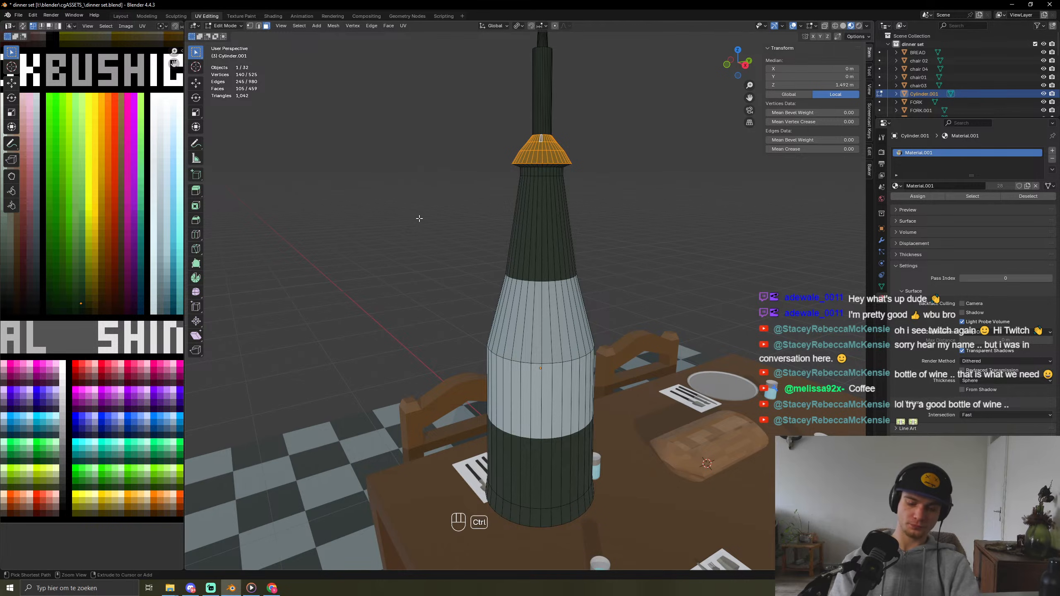
{"action": "key", "text": "ctrl+KP_Add"}
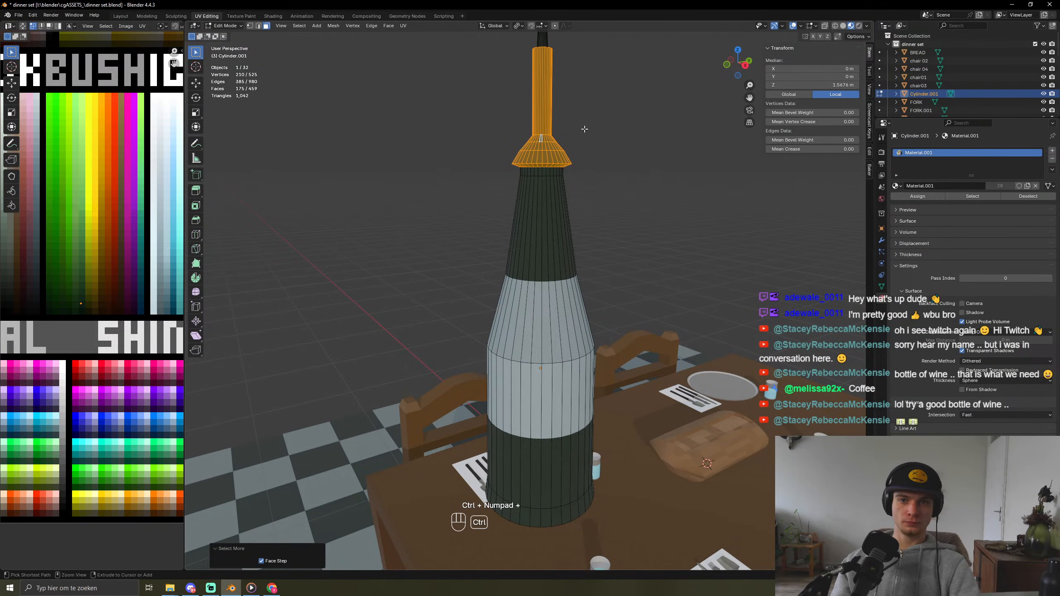
{"action": "key", "text": "ctrl+z"}
{"action": "scroll", "coordinate": [555, 105], "scroll_direction": "up", "scroll_amount": 2}
{"action": "left_click", "coordinate": [556, 88], "text": "alt+shift"}
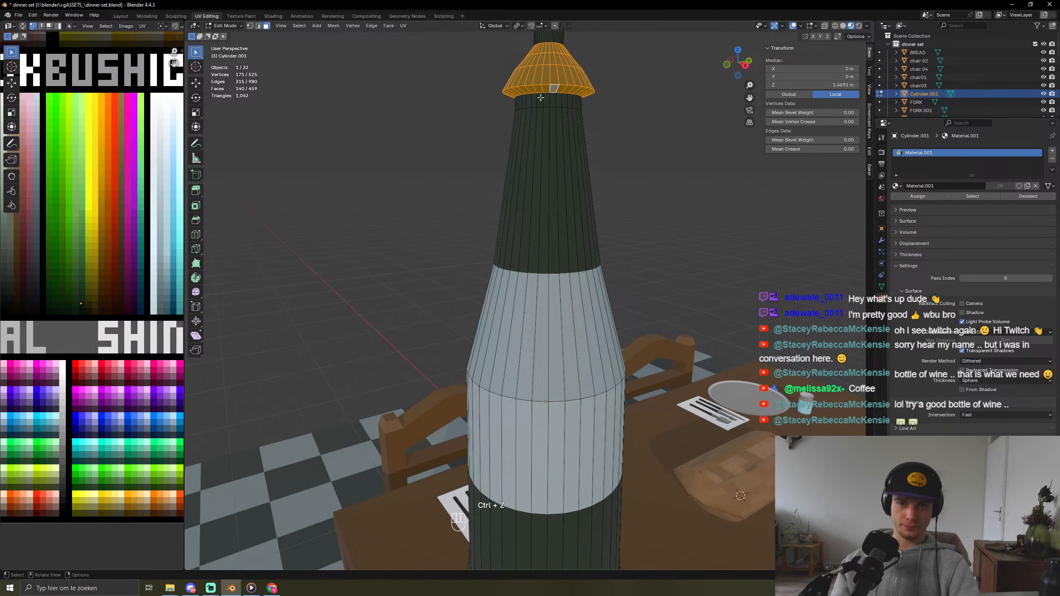
{"action": "key", "text": "g"}
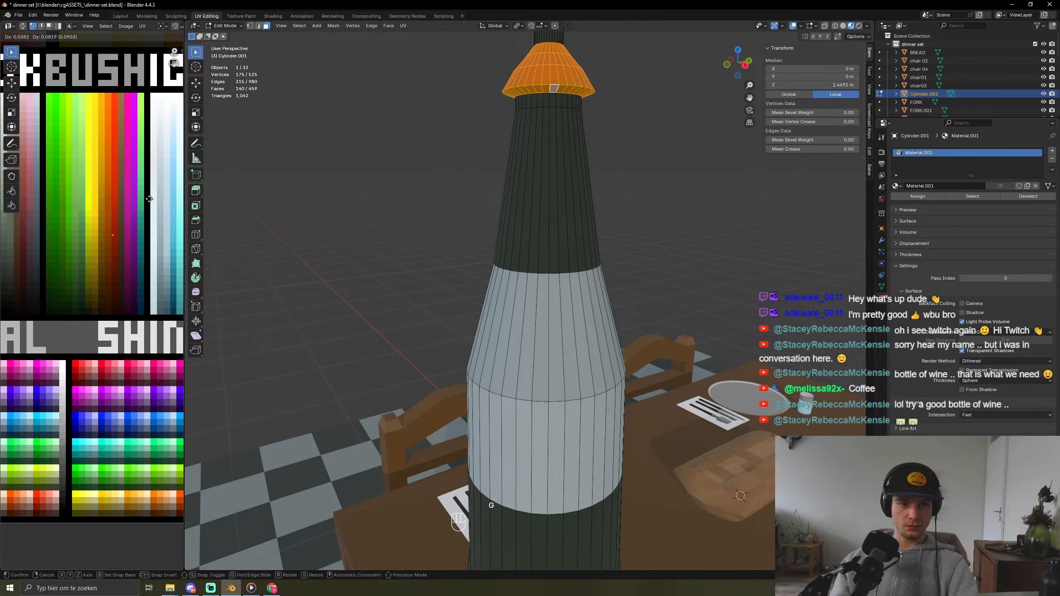
{"action": "key", "text": "Tab"}
{"action": "key", "text": "Tab"}
{"action": "scroll", "coordinate": [504, 181], "scroll_direction": "down", "scroll_amount": 4}
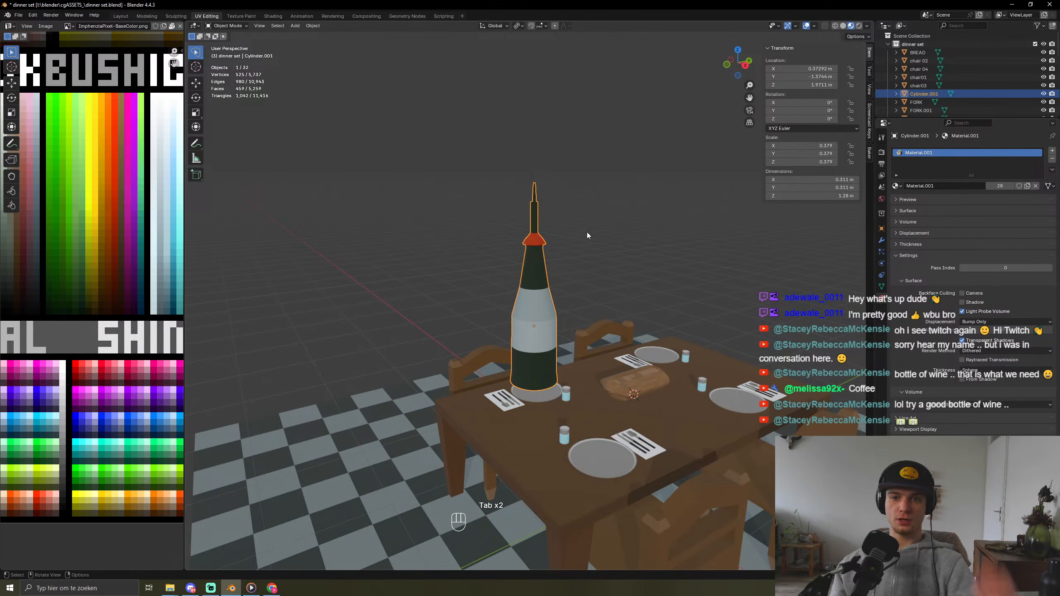
Step: Recolour the narrow neck and tapered spire above the red collar white by moving their UVs onto the palette's white column
{"action": "scroll", "coordinate": [539, 181], "scroll_direction": "up", "scroll_amount": 4}
{"action": "key", "text": "Tab"}
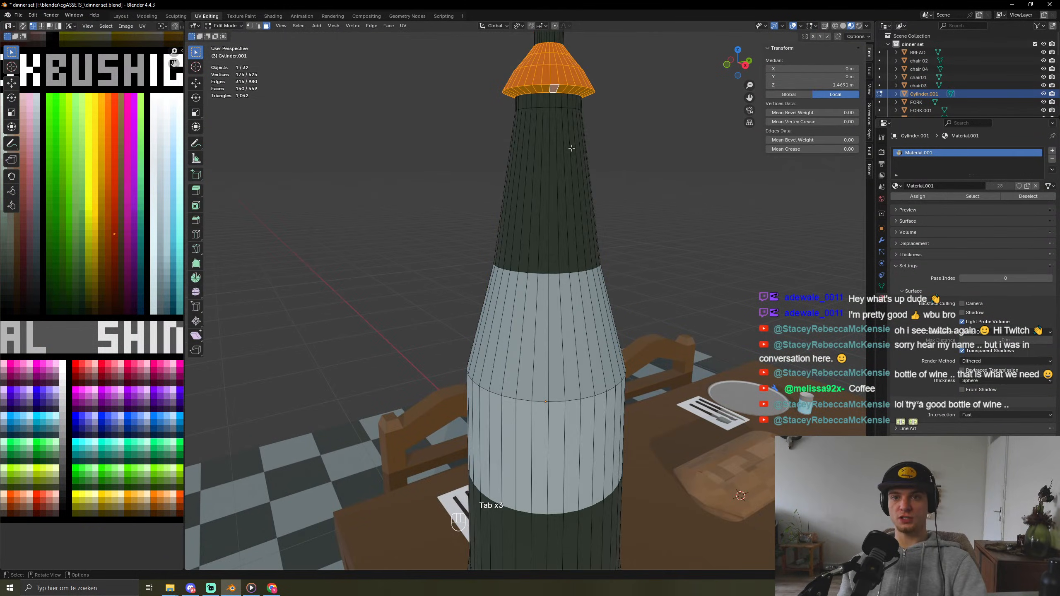
{"action": "middle_click_drag", "start_coordinate": [572, 147], "coordinate": [569, 284], "text": "shift"}
{"action": "left_click", "coordinate": [531, 295], "text": "alt"}
{"action": "left_click", "coordinate": [532, 228], "text": "alt+shift"}
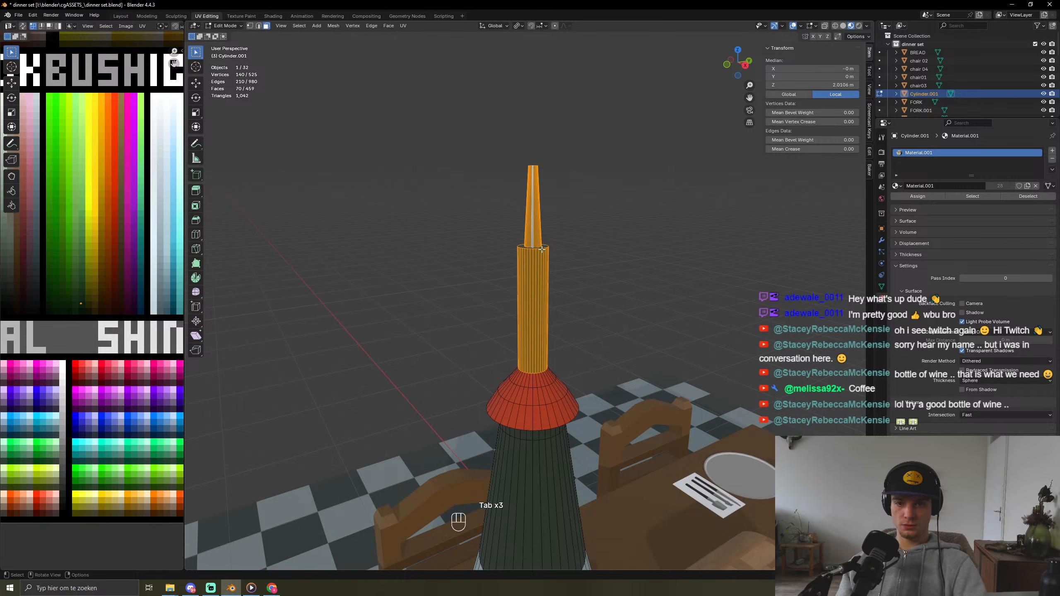
{"action": "key", "text": "ctrl+KP_Add"}
{"action": "key", "text": "ctrl+z"}
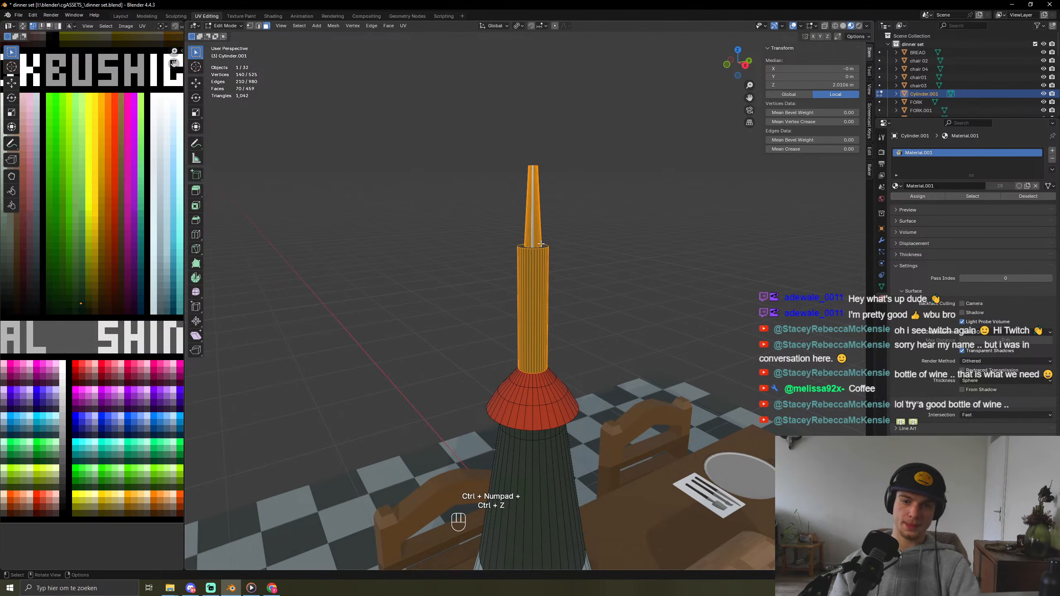
{"action": "key", "text": "ctrl+KP_Add"}
{"action": "key", "text": "ctrl+KP_6"}
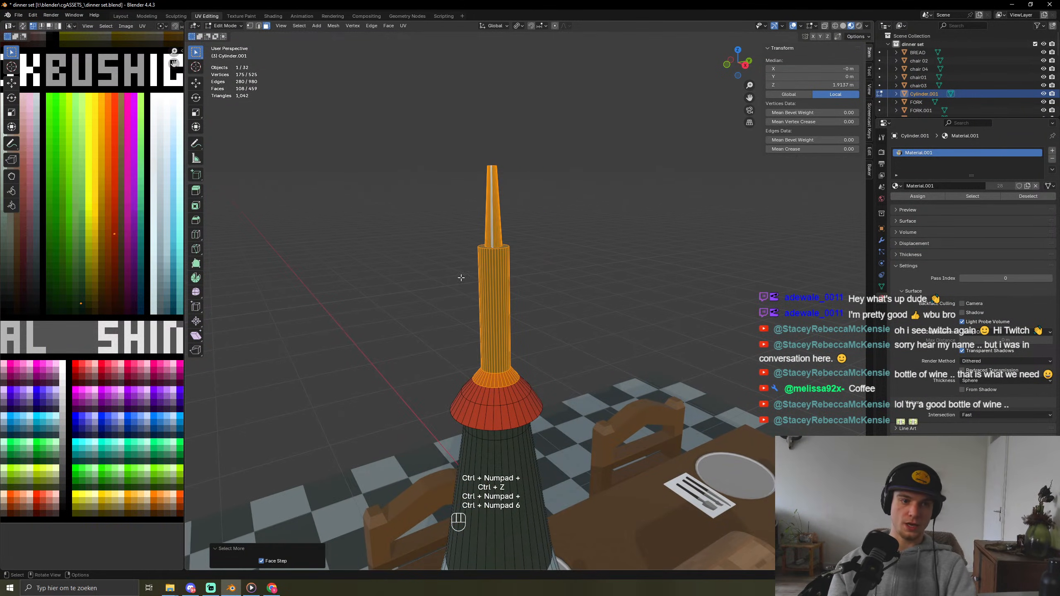
{"action": "key", "text": "g"}
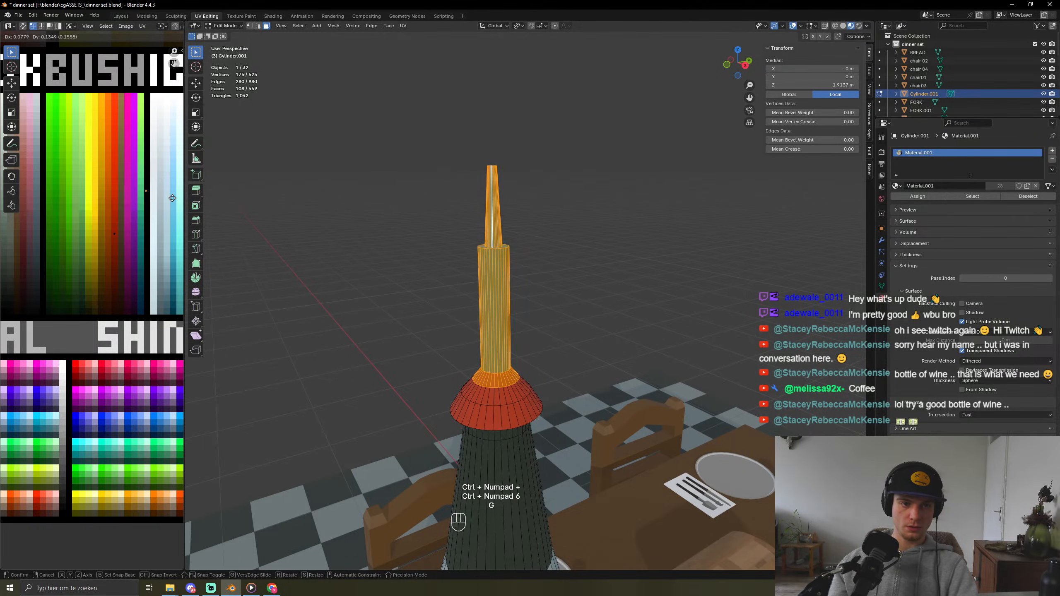
{"action": "left_click", "coordinate": [179, 231]}
{"action": "key", "text": "Tab"}
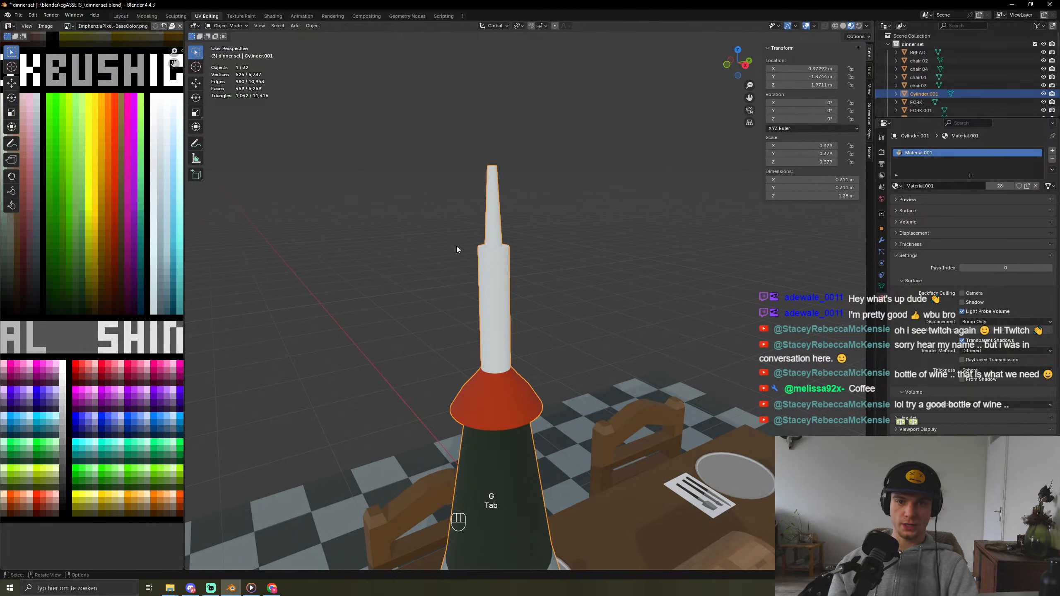
Step: Extrude the small top face of the spire slightly upward and scale it to form a tip
{"action": "scroll", "coordinate": [454, 275], "scroll_direction": "down", "scroll_amount": 5}
{"action": "middle_click_drag", "start_coordinate": [580, 303], "coordinate": [628, 285]}
{"action": "scroll", "coordinate": [672, 388], "scroll_direction": "up", "scroll_amount": 3}
{"action": "key", "text": "Tab"}
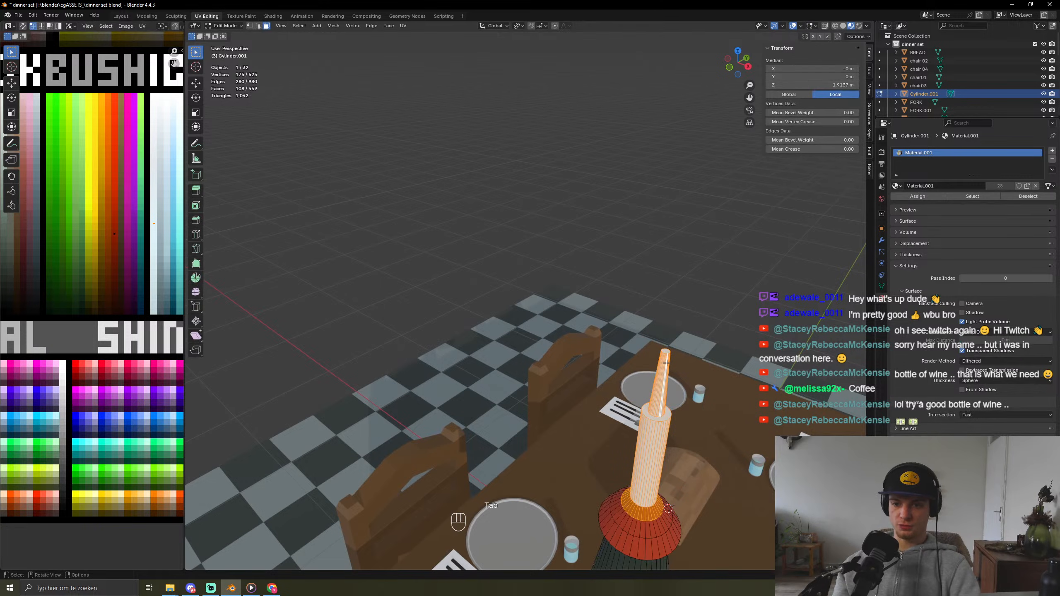
{"action": "left_click", "coordinate": [666, 351]}
{"action": "key", "text": "e"}
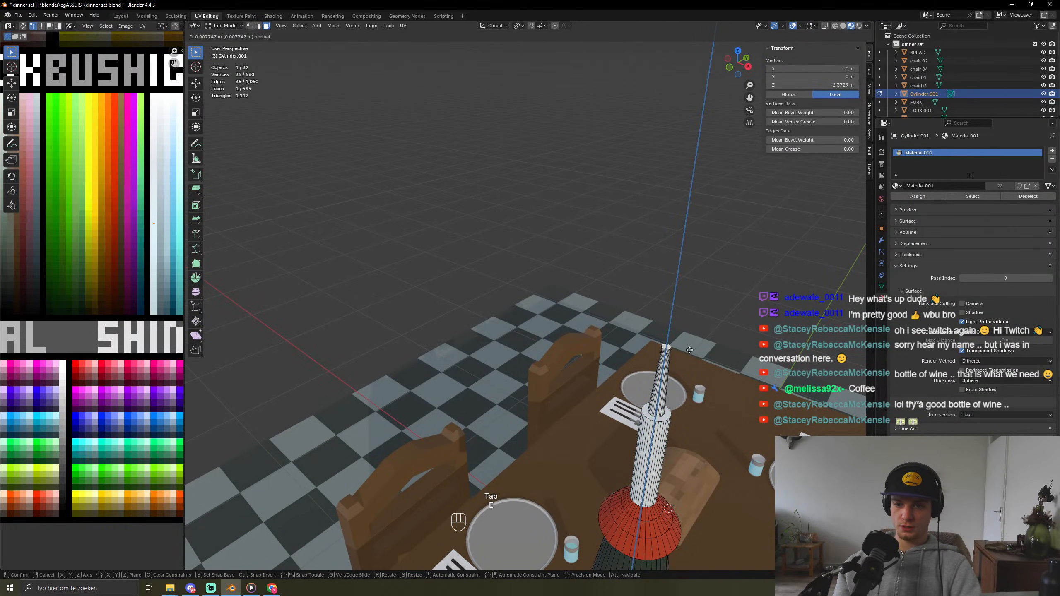
{"action": "key", "text": "s"}
{"action": "left_click", "coordinate": [690, 355]}
Step: Expand the selection to the whole tip and move its UVs onto a dark yellow palette swatch
{"action": "key", "text": "ctrl+KP_Add"}
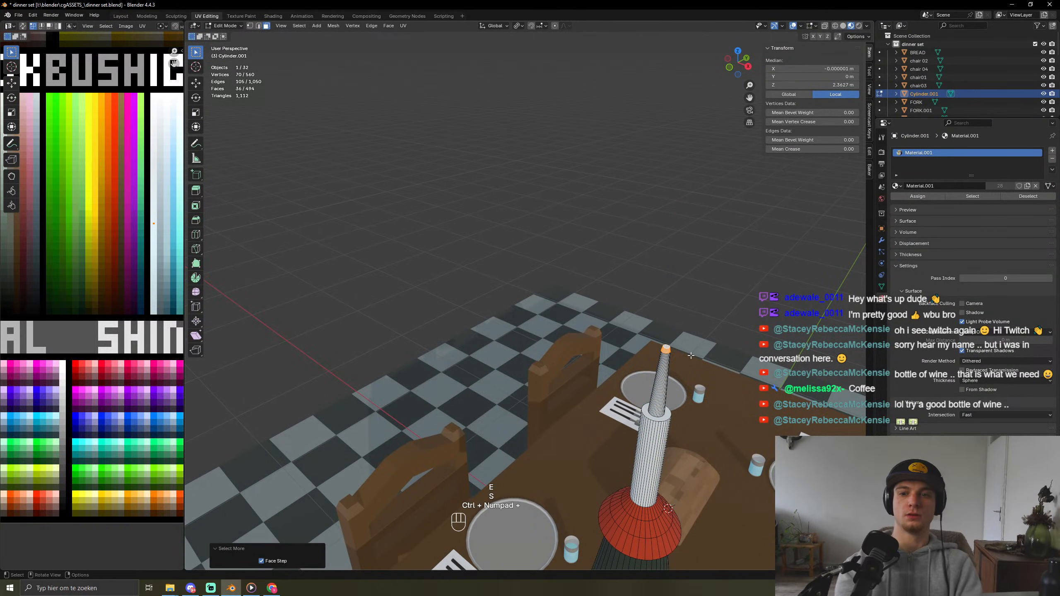
{"action": "key", "text": "g"}
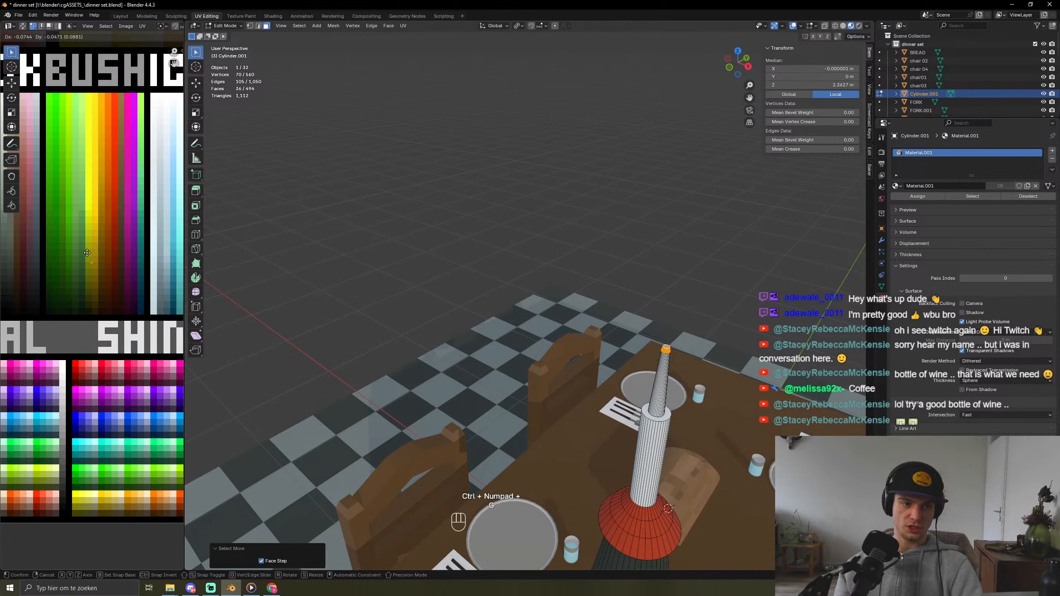
{"action": "left_click", "coordinate": [90, 254]}
{"action": "key", "text": "Tab"}
{"action": "scroll", "coordinate": [566, 377], "scroll_direction": "down", "scroll_amount": 4}
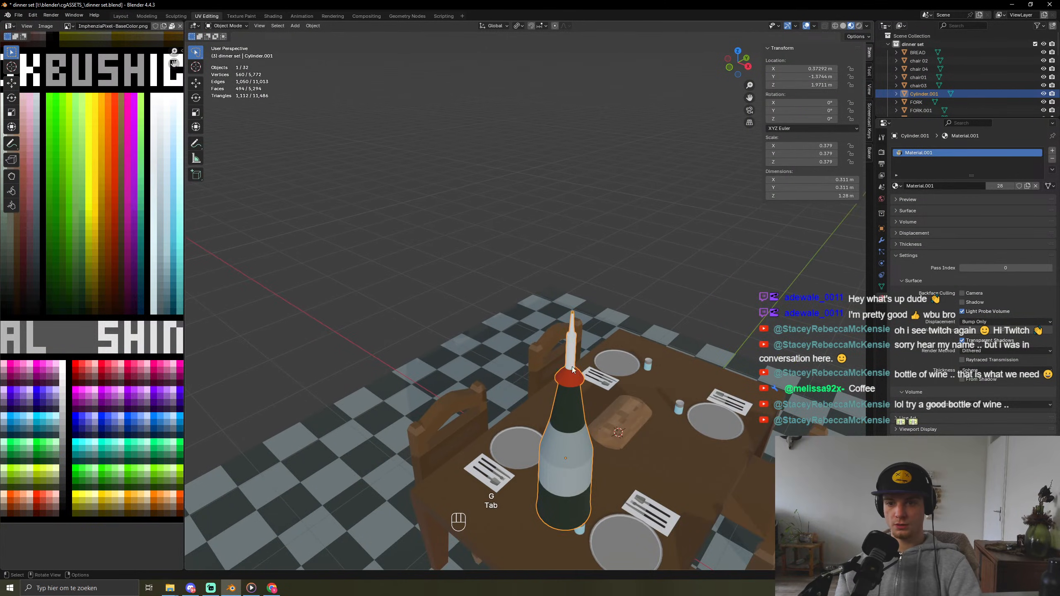
Step: Add one centred edge loop around the cylindrical white section above the red collar
{"action": "middle_click_drag", "start_coordinate": [678, 297], "coordinate": [625, 382]}
{"action": "scroll", "coordinate": [492, 318], "scroll_direction": "up", "scroll_amount": 5}
{"action": "scroll", "coordinate": [426, 283], "scroll_direction": "down", "scroll_amount": 3}
{"action": "key", "text": "Tab"}
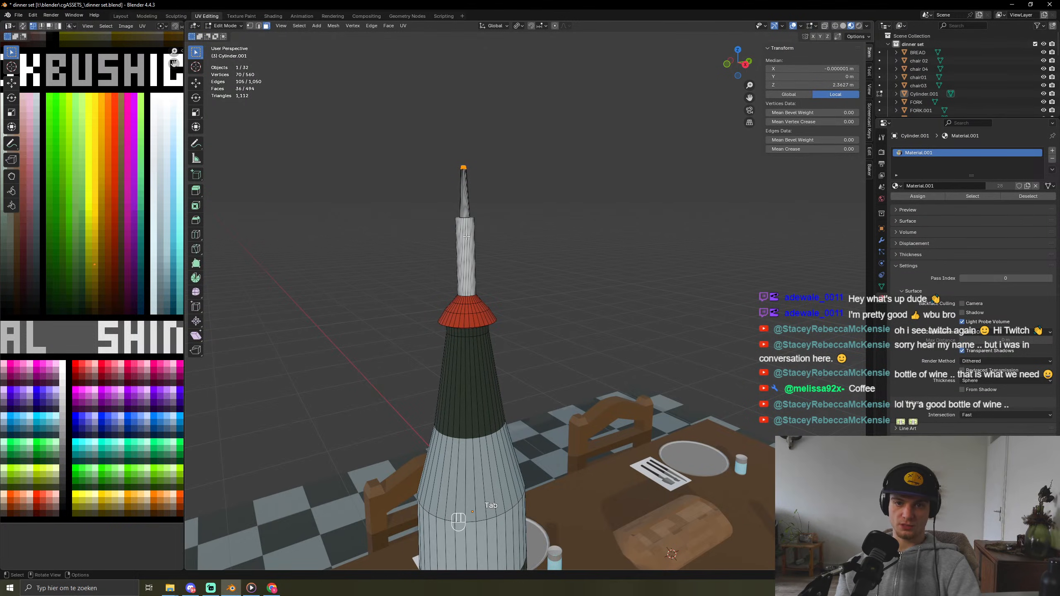
{"action": "left_click", "coordinate": [467, 281]}
{"action": "middle_click_drag", "start_coordinate": [488, 297], "coordinate": [607, 357]}
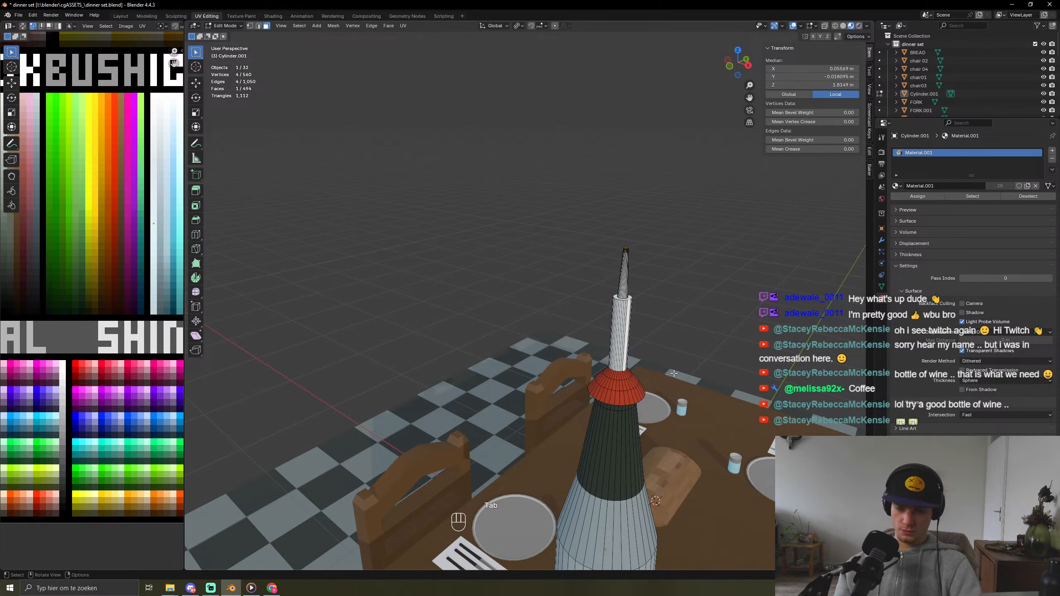
{"action": "scroll", "coordinate": [674, 374], "scroll_direction": "up", "scroll_amount": 4}
{"action": "key", "text": "ctrl+r"}
{"action": "left_click", "coordinate": [785, 422]}
{"action": "right_click", "coordinate": [785, 421]}
{"action": "middle_click_drag", "start_coordinate": [785, 421], "coordinate": [759, 437]}
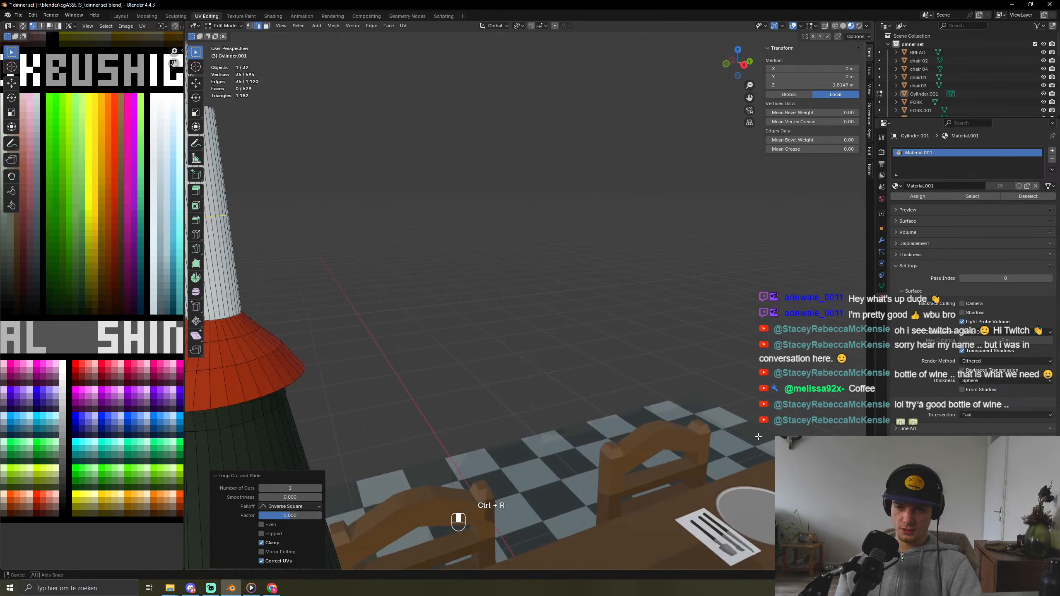
{"action": "key", "text": "KP_Decimal"}
Step: Extrude two adjacent faces below the new edge loop outward by about 0.007 m to start a fin
{"action": "key", "text": "3"}
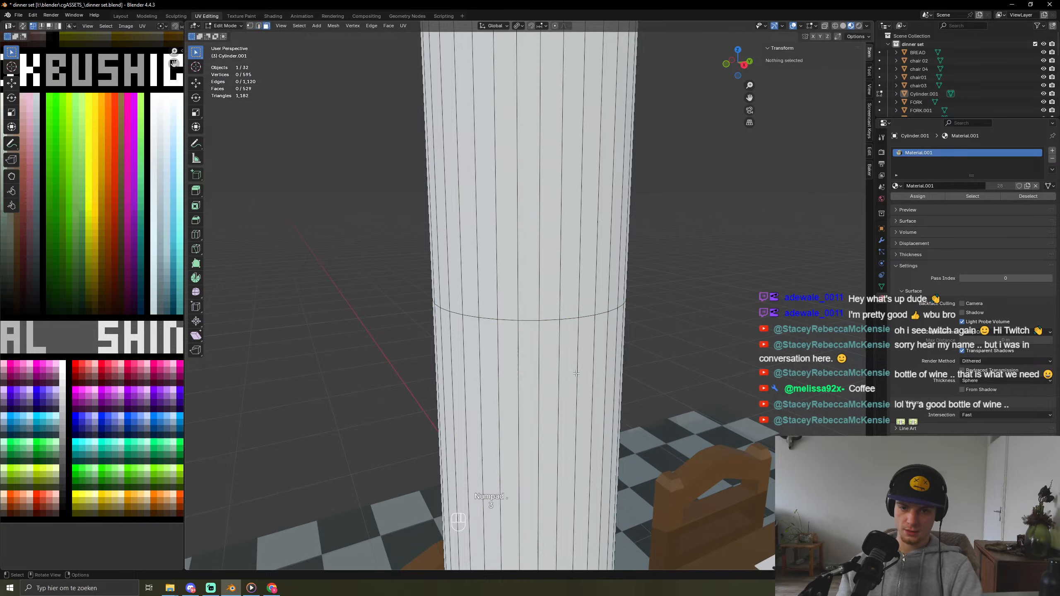
{"action": "left_click", "coordinate": [548, 396]}
{"action": "left_click", "coordinate": [569, 397], "text": "shift"}
{"action": "scroll", "coordinate": [635, 422], "scroll_direction": "down", "scroll_amount": 4}
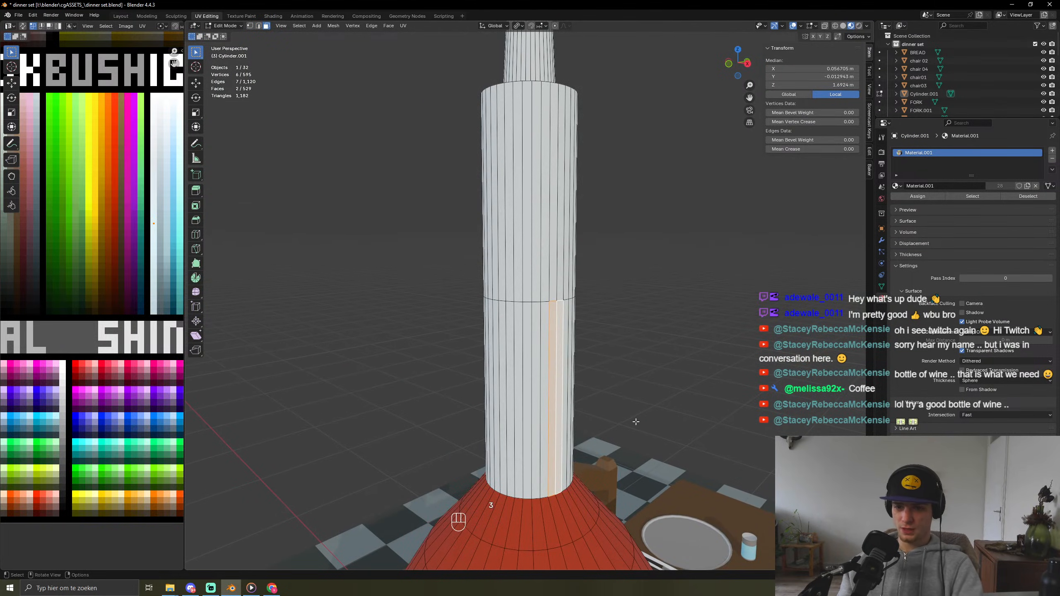
{"action": "key", "text": "e"}
{"action": "left_click", "coordinate": [645, 429]}
Step: Lower the extruded fin faces, scale them to about 0.813 along Z, and move them further down and outward
{"action": "key", "text": "g"}
{"action": "key", "text": "z"}
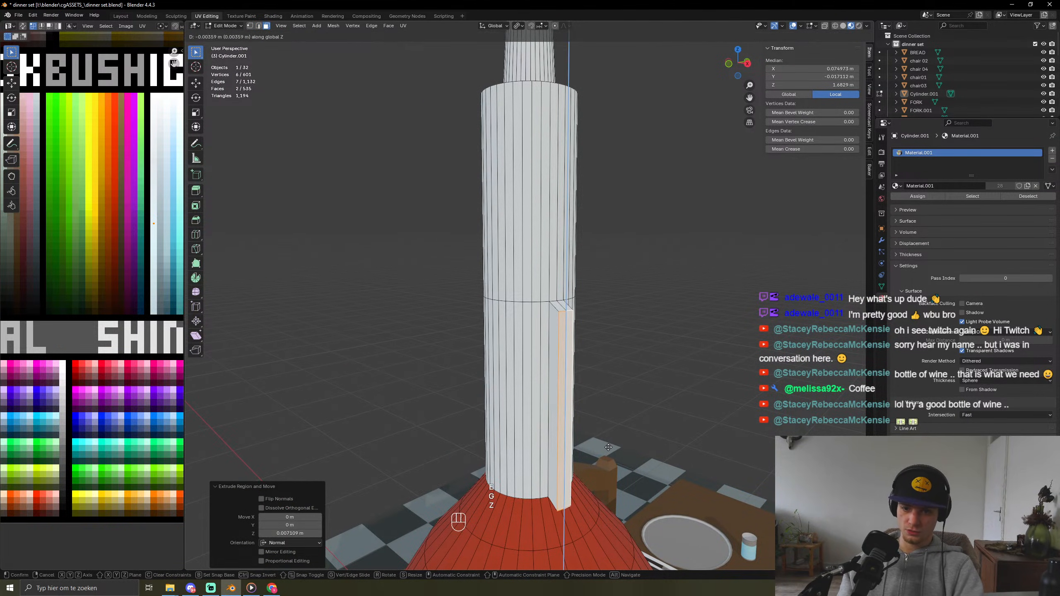
{"action": "left_click", "coordinate": [619, 463]}
{"action": "key", "text": "s"}
{"action": "key", "text": "z"}
{"action": "left_click", "coordinate": [625, 469]}
{"action": "key", "text": "g"}
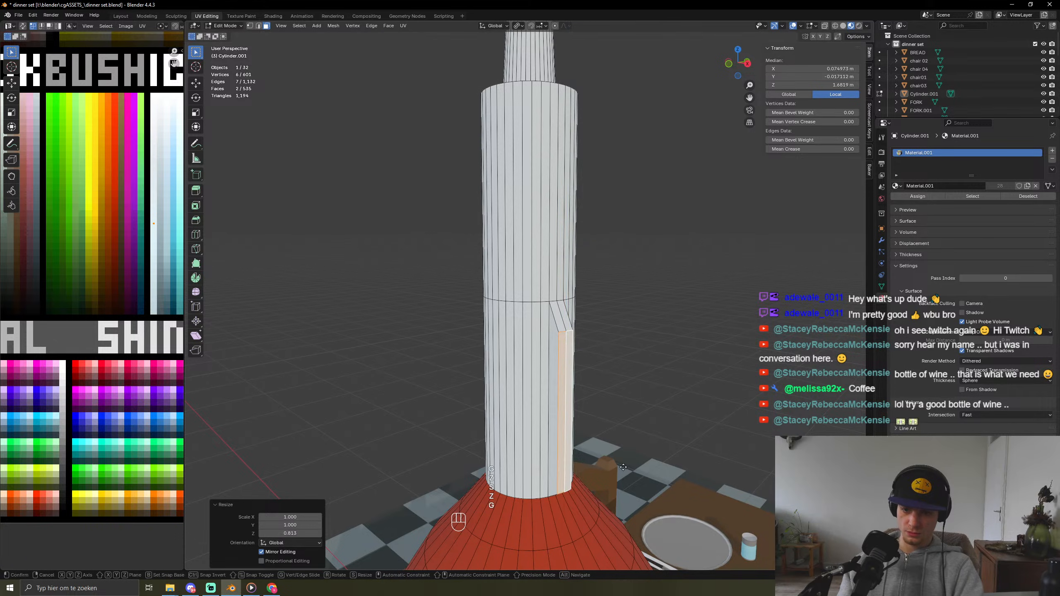
{"action": "left_click", "coordinate": [631, 506]}
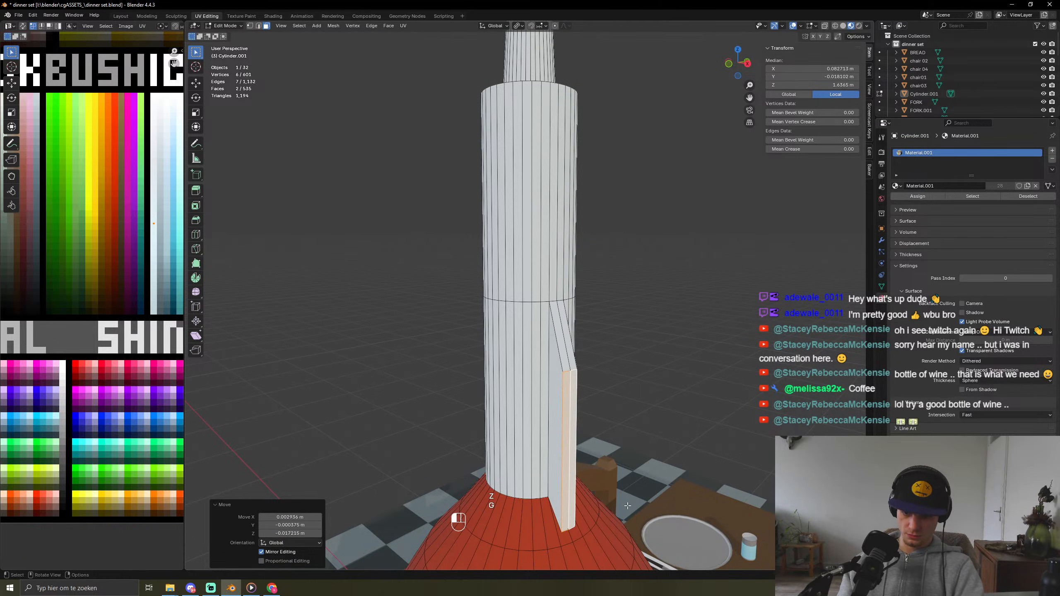
{"action": "middle_click_drag", "start_coordinate": [631, 506], "coordinate": [637, 453]}
{"action": "key", "text": "Tab"}
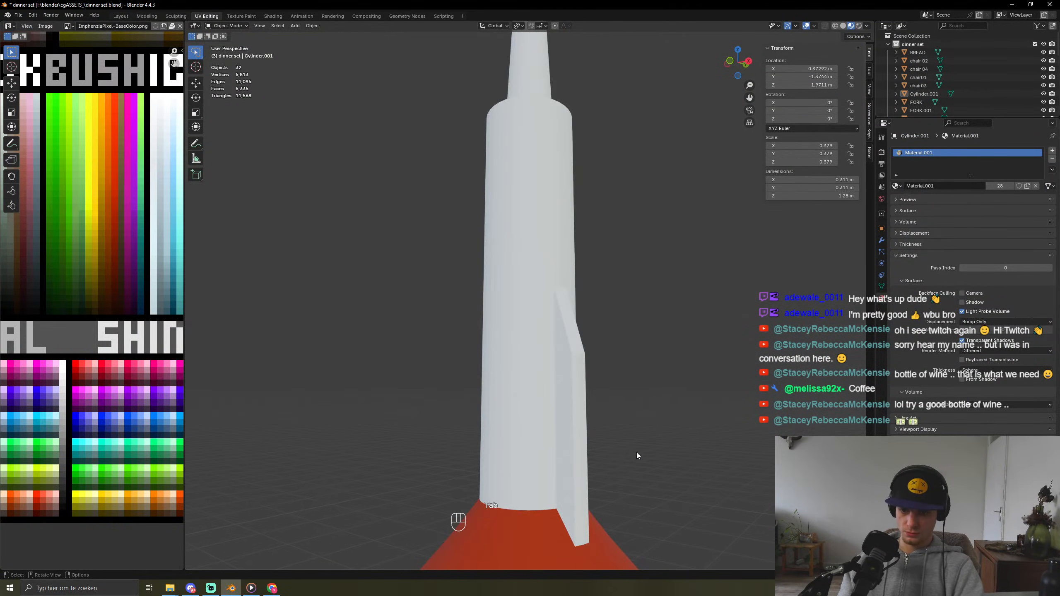
Step: Select the fin's two bottom outer edges and shift them sideways and down over the red collar
{"action": "scroll", "coordinate": [637, 452], "scroll_direction": "down", "scroll_amount": 4}
{"action": "left_click", "coordinate": [681, 421]}
{"action": "middle_click_drag", "start_coordinate": [681, 421], "coordinate": [598, 374]}
{"action": "scroll", "coordinate": [616, 440], "scroll_direction": "up", "scroll_amount": 1}
{"action": "scroll", "coordinate": [615, 440], "scroll_direction": "up", "scroll_amount": 2}
{"action": "key", "text": "Tab"}
{"action": "left_click", "coordinate": [532, 411]}
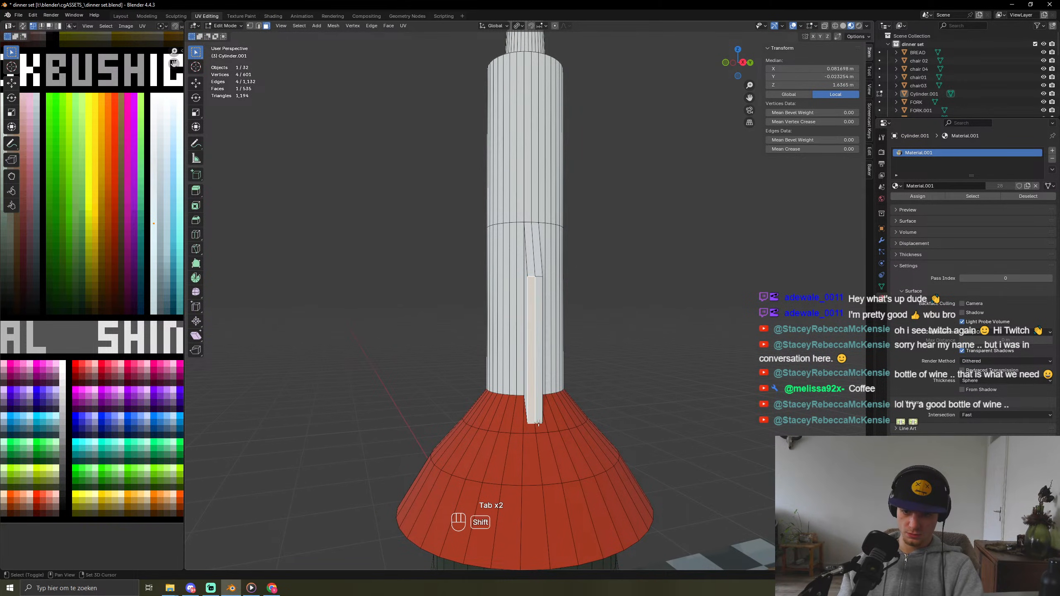
{"action": "key", "text": "2"}
{"action": "left_click", "coordinate": [541, 422]}
{"action": "left_click", "coordinate": [540, 423], "text": "shift"}
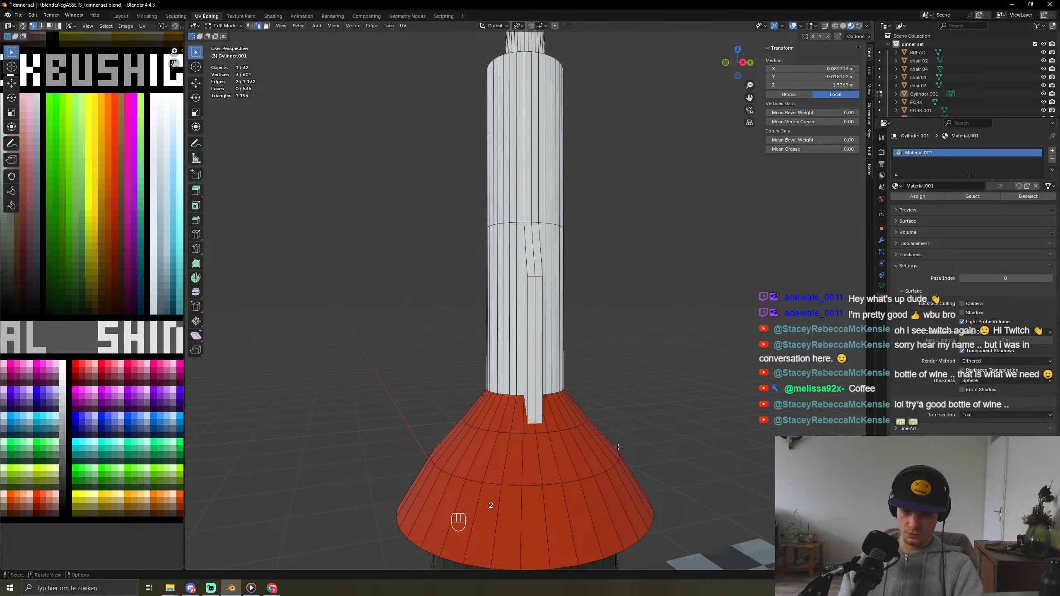
{"action": "key", "text": "g"}
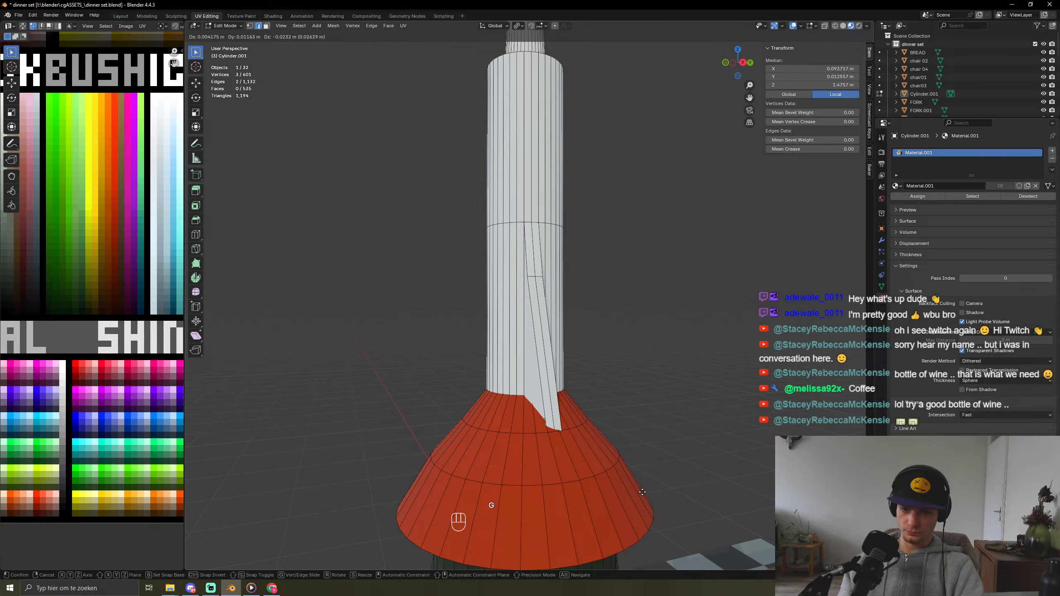
{"action": "left_click", "coordinate": [608, 463]}
Step: Pull the fin's bottom edges further outward and down to the red collar's lower rim
{"action": "key", "text": "Tab"}
{"action": "scroll", "coordinate": [606, 461], "scroll_direction": "down", "scroll_amount": 4}
{"action": "middle_click_drag", "start_coordinate": [625, 465], "coordinate": [643, 485]}
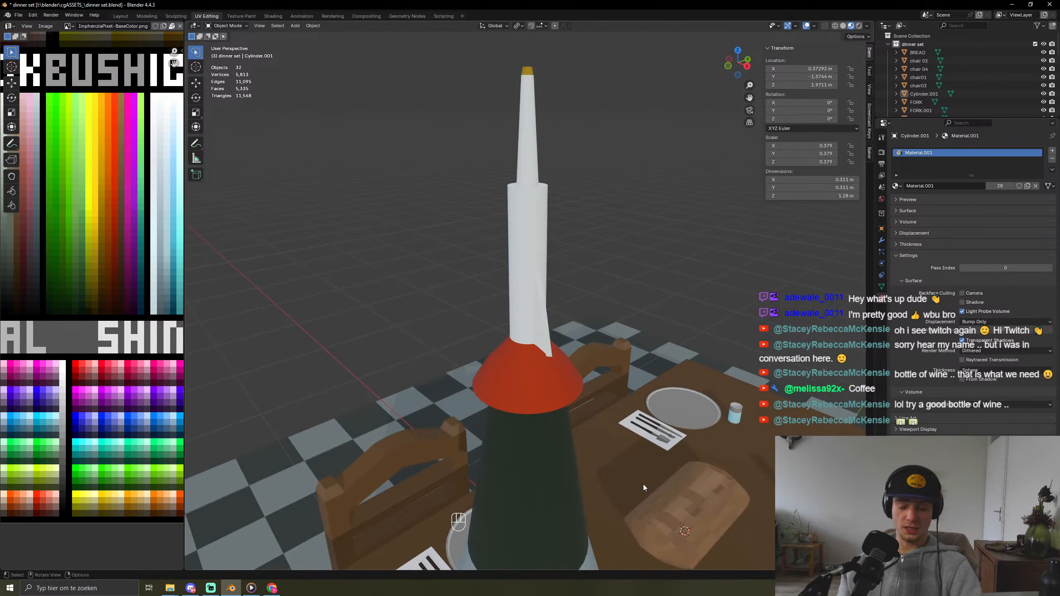
{"action": "key", "text": "Tab"}
{"action": "key", "text": "g"}
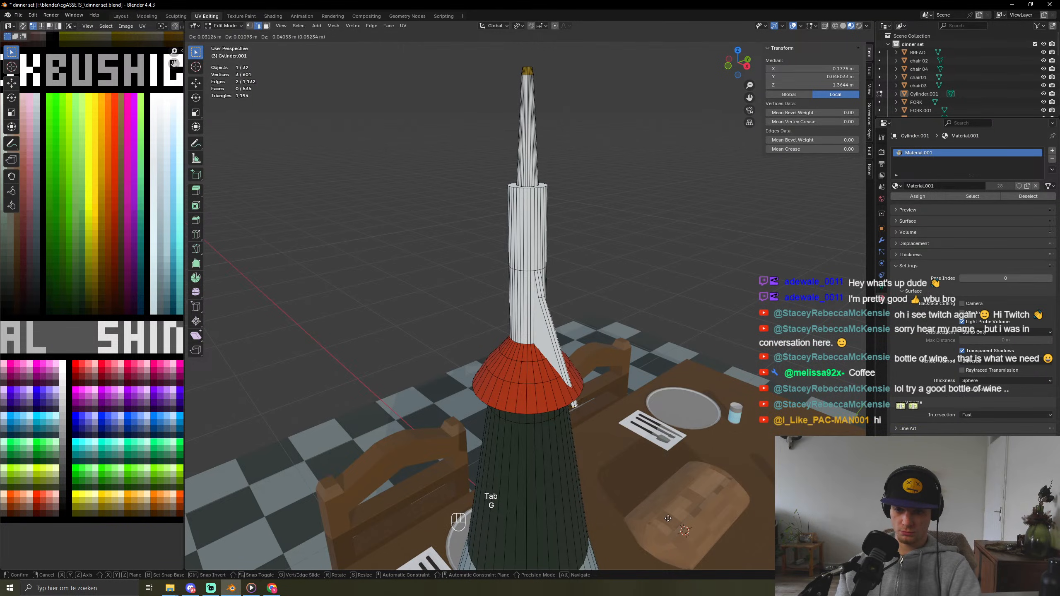
{"action": "left_click", "coordinate": [674, 506]}
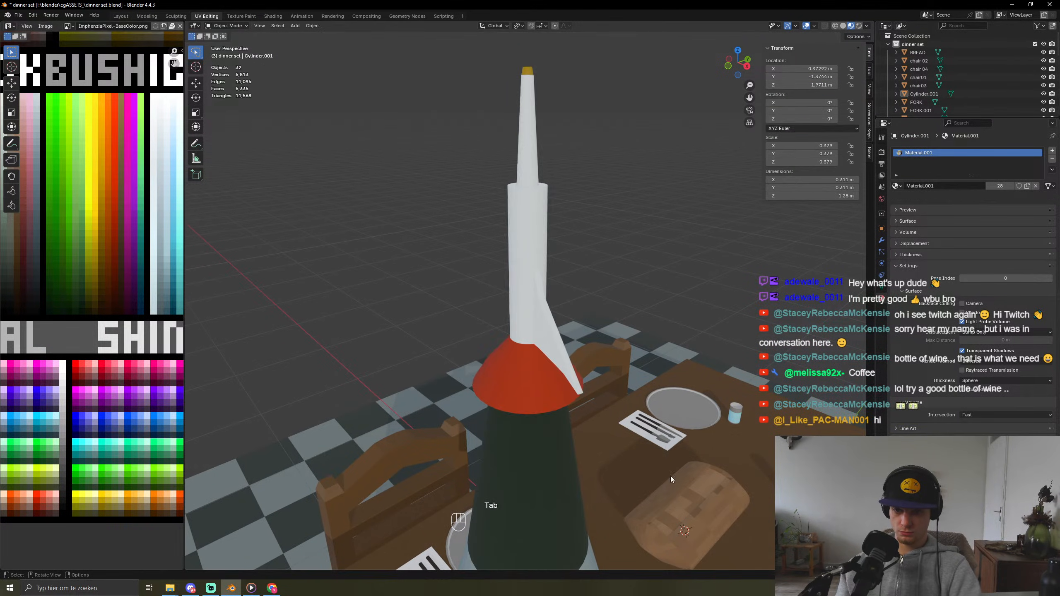
Step: Scale the whole bottle down to about 0.283 and move it about 0.467 m along Y towards the table
{"action": "middle_click_drag", "start_coordinate": [671, 476], "coordinate": [493, 329]}
{"action": "key", "text": "Tab"}
{"action": "left_click", "coordinate": [537, 340]}
{"action": "key", "text": "s"}
{"action": "left_click", "coordinate": [532, 333]}
{"action": "key", "text": "g"}
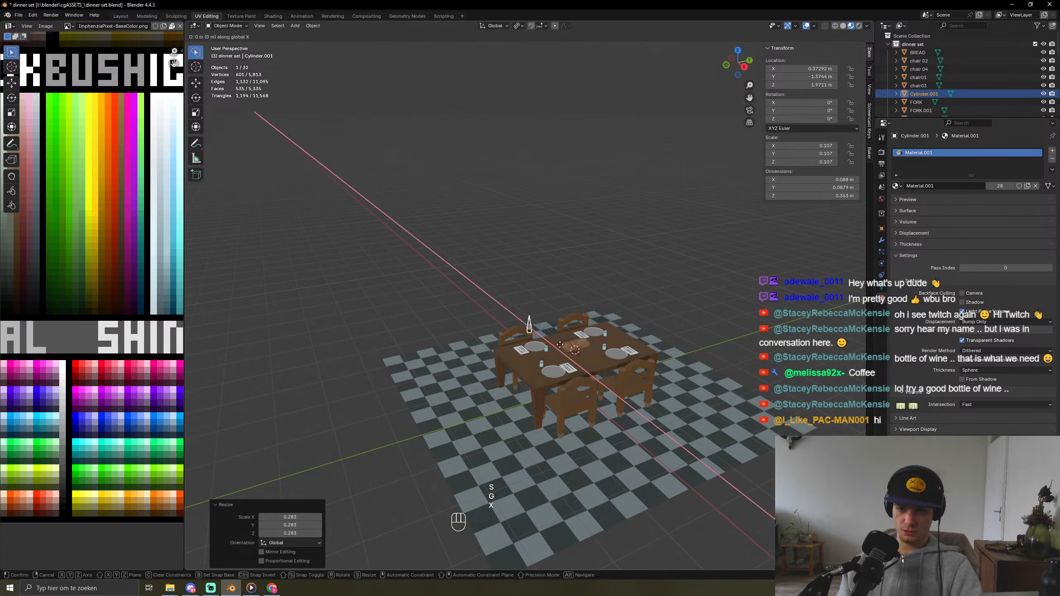
{"action": "key", "text": "x"}
{"action": "key", "text": "y"}
{"action": "left_click", "coordinate": [583, 344]}
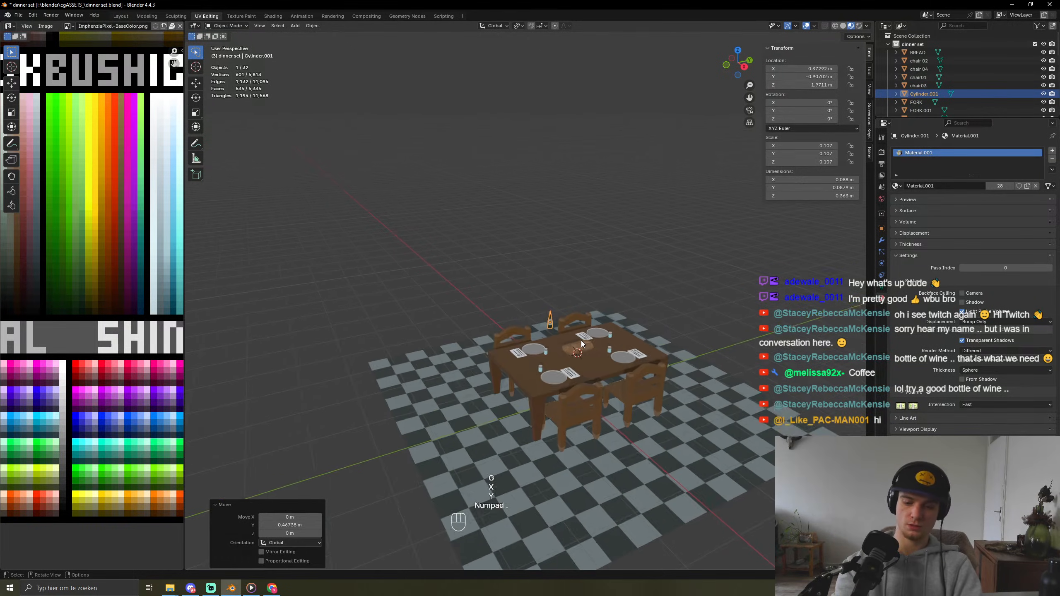
Step: Lower the bottle about 0.574 m along Z and scale it up by a factor of about 1.71
{"action": "key", "text": "KP_Decimal"}
{"action": "scroll", "coordinate": [581, 341], "scroll_direction": "down", "scroll_amount": 3}
{"action": "key", "text": "g"}
{"action": "key", "text": "z"}
{"action": "left_click", "coordinate": [592, 468]}
{"action": "key", "text": "s"}
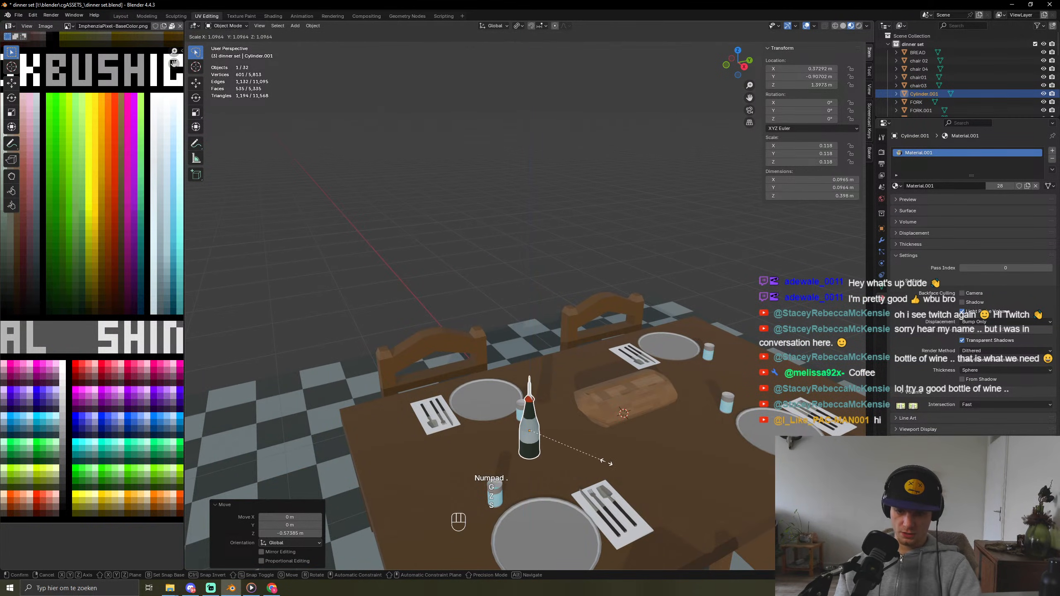
{"action": "left_click", "coordinate": [639, 438]}
Step: Move the bottle over the table, to about Y -0.438 m and X 0.118 m
{"action": "middle_click_drag", "start_coordinate": [638, 438], "coordinate": [539, 437]}
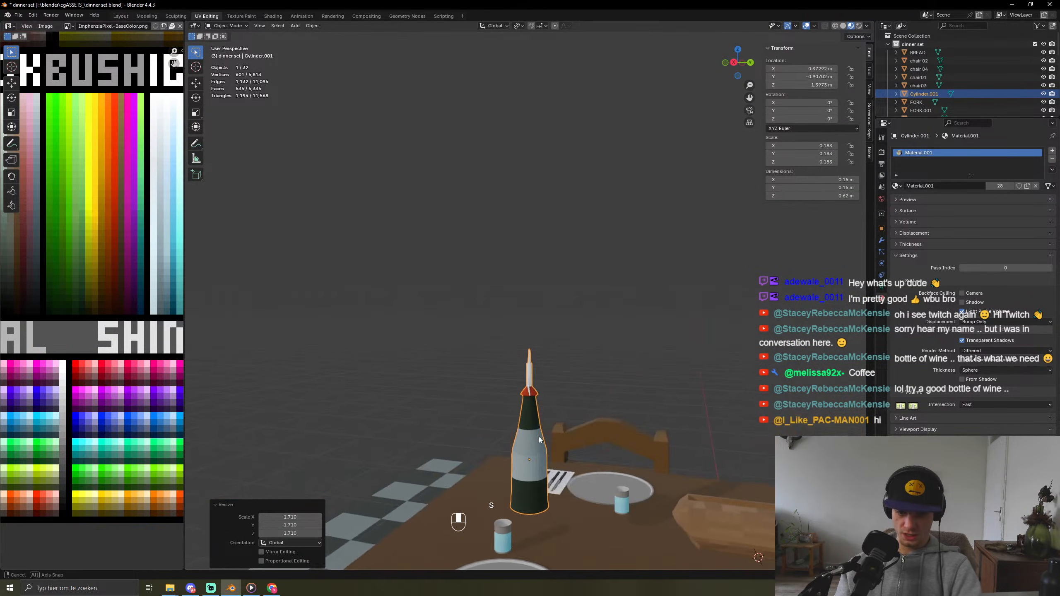
{"action": "key", "text": "g"}
{"action": "key", "text": "y"}
{"action": "left_click", "coordinate": [651, 438]}
{"action": "key", "text": "g"}
{"action": "key", "text": "x"}
{"action": "left_click", "coordinate": [668, 438]}
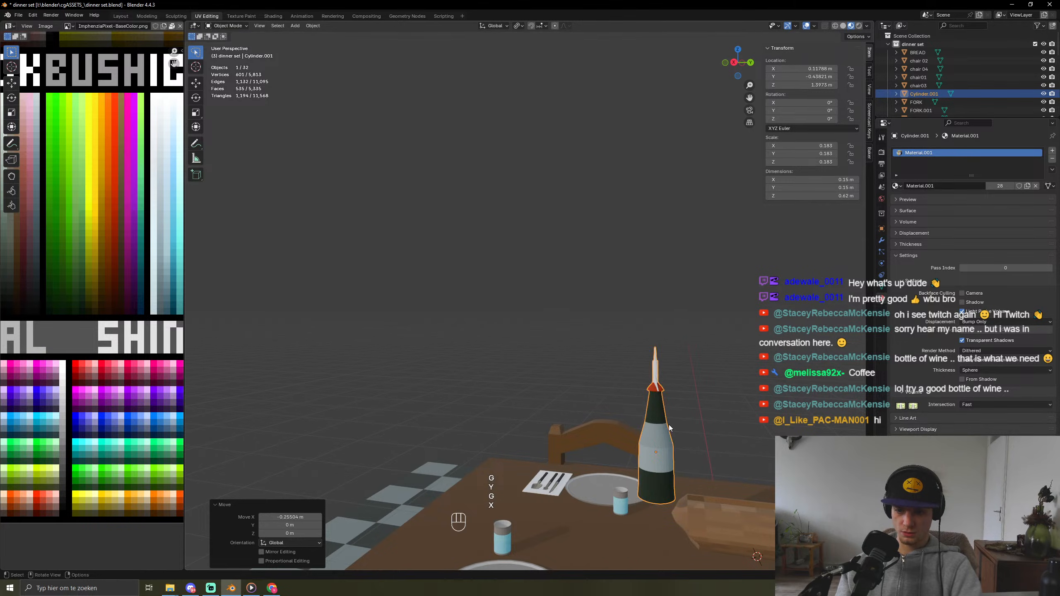
Step: Lower the bottle about 0.24 m onto the tabletop and shift it about -0.205 m along Y
{"action": "key", "text": "g"}
{"action": "key", "text": "z"}
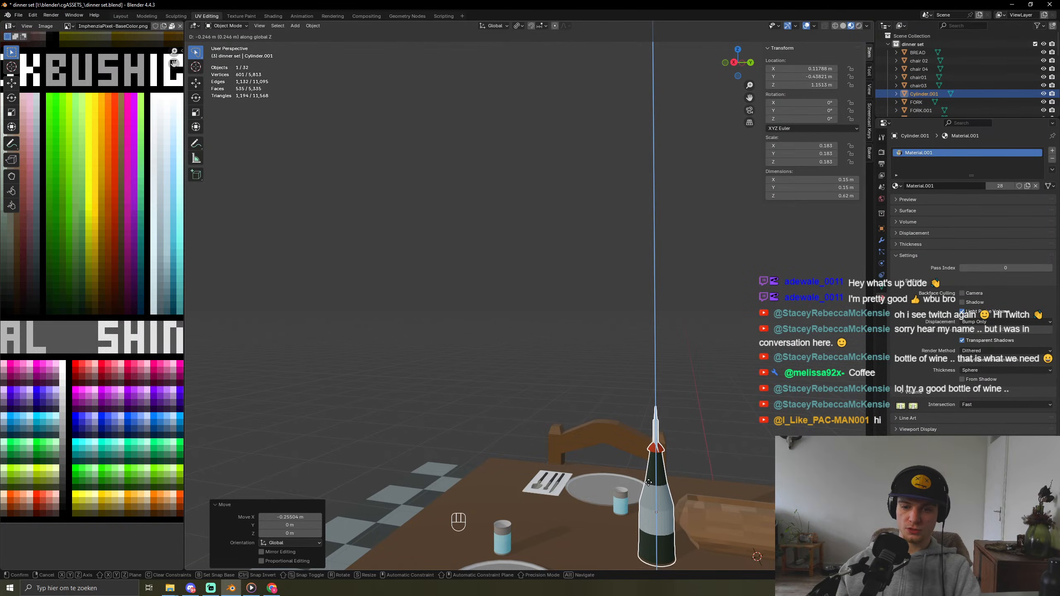
{"action": "left_click", "coordinate": [648, 481]}
{"action": "key", "text": "g"}
{"action": "key", "text": "x"}
{"action": "key", "text": "y"}
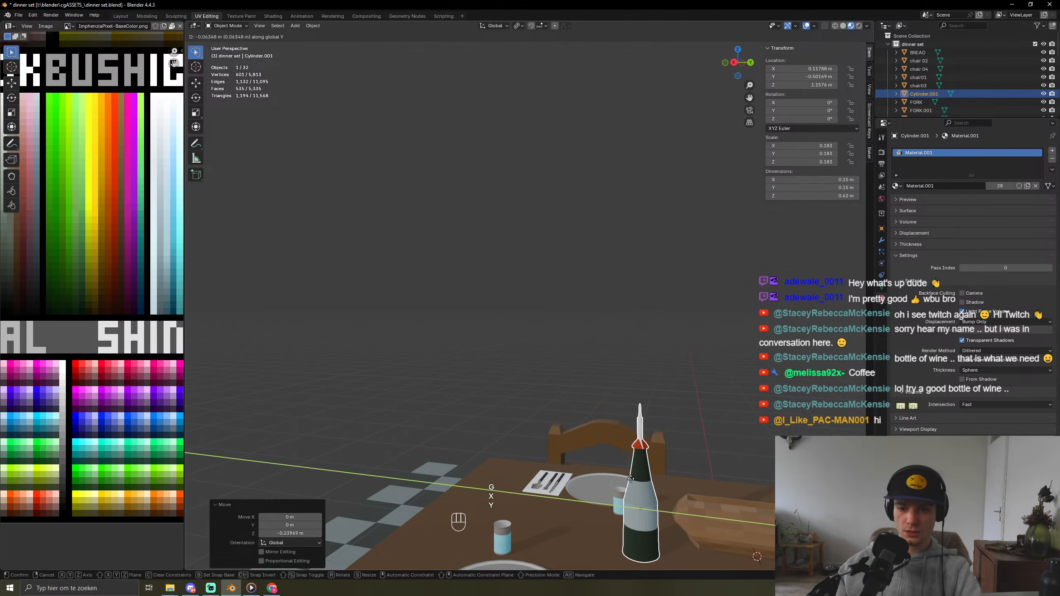
{"action": "left_click", "coordinate": [598, 479]}
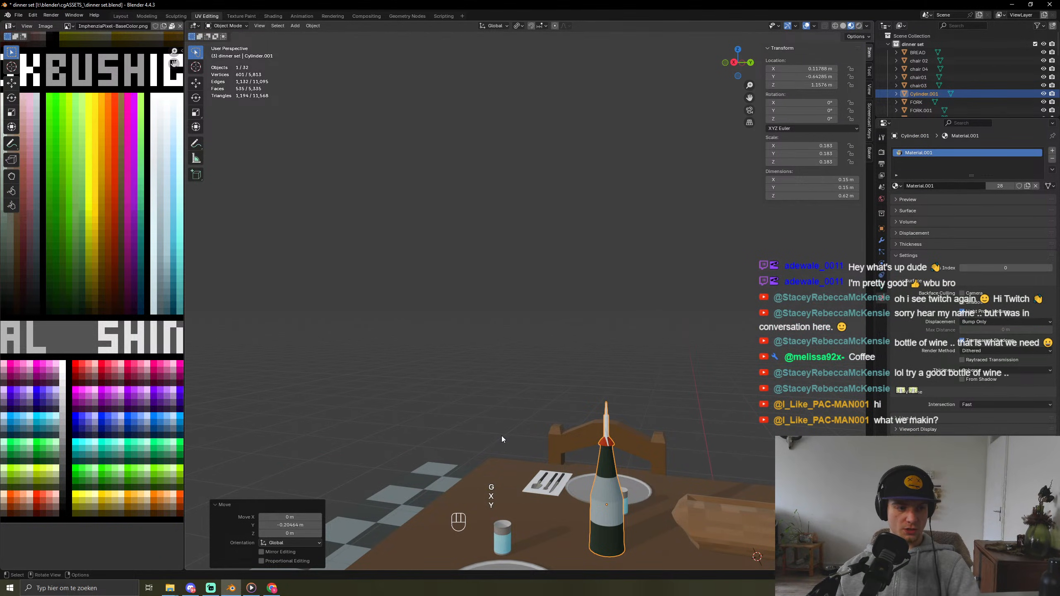
Step: Examine the bottle's size and placement on the dinner table from several angles and distances
{"action": "middle_click_drag", "start_coordinate": [513, 383], "coordinate": [592, 346]}
{"action": "left_click", "coordinate": [592, 343]}
{"action": "scroll", "coordinate": [592, 341], "scroll_direction": "down", "scroll_amount": 4}
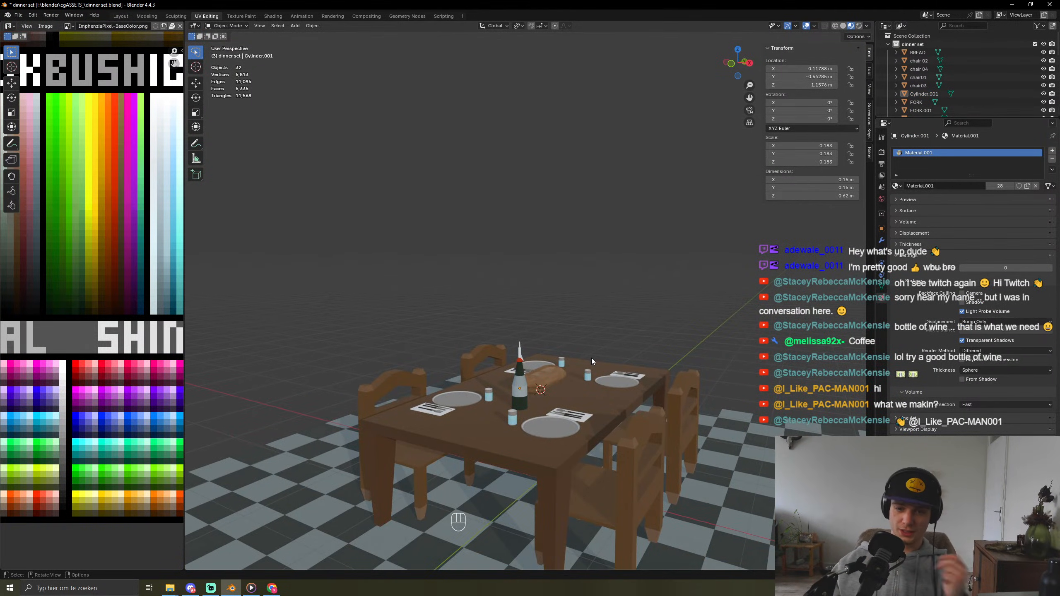
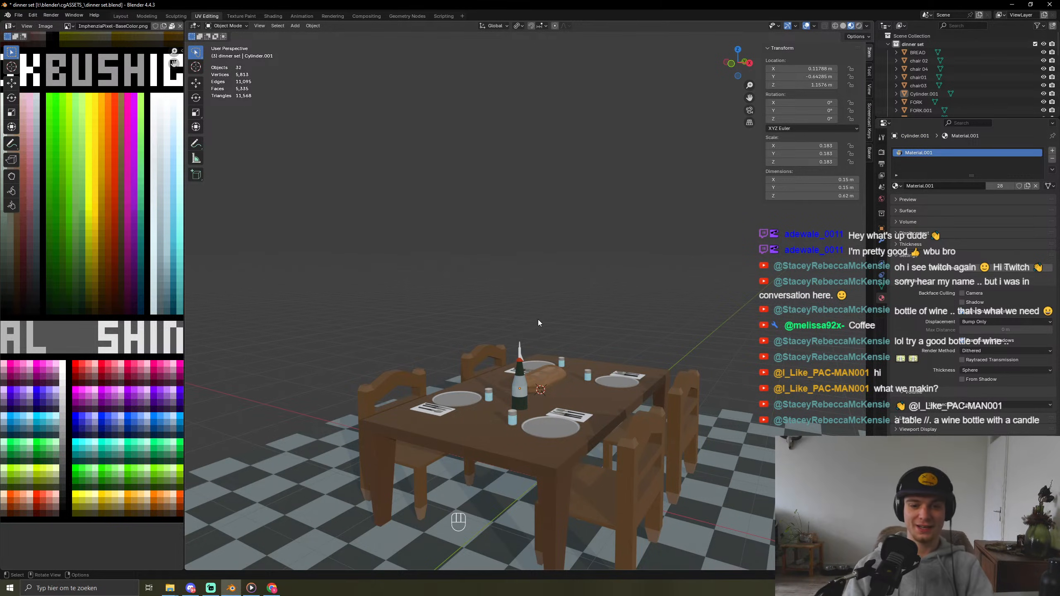
{"action": "middle_click_drag", "start_coordinate": [690, 377], "coordinate": [337, 496]}
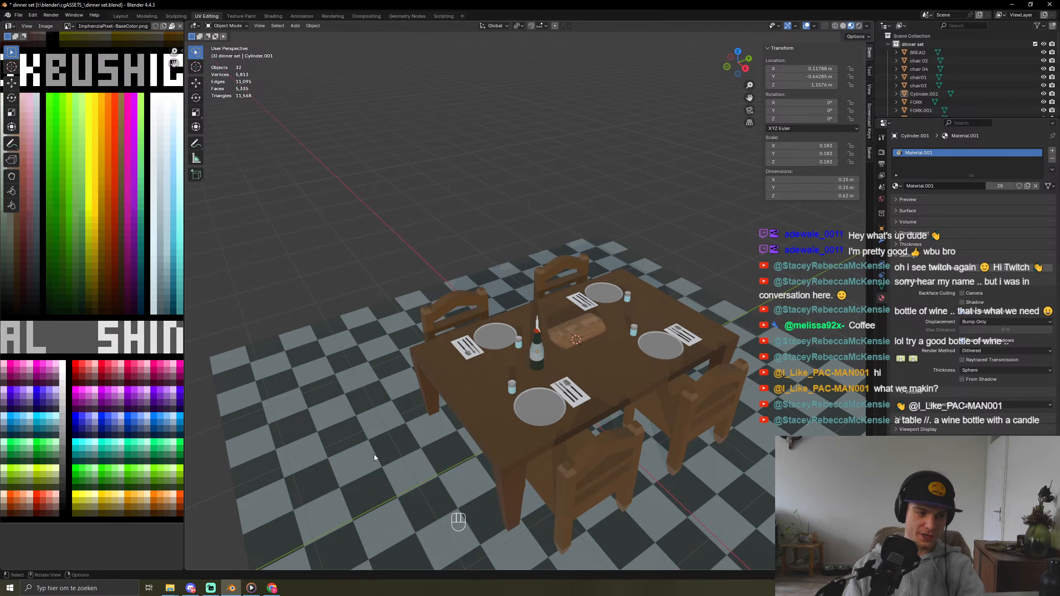
{"action": "middle_click_drag", "start_coordinate": [501, 373], "coordinate": [447, 374]}
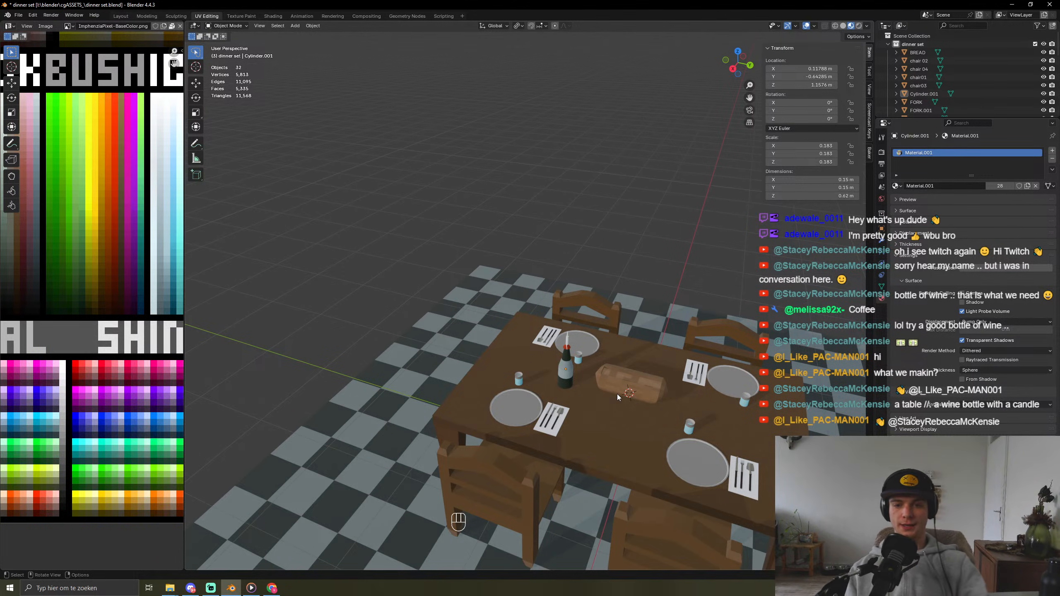
{"action": "middle_click_drag", "start_coordinate": [617, 395], "coordinate": [583, 330]}
{"action": "left_click", "coordinate": [578, 378]}
{"action": "left_click", "coordinate": [590, 311]}
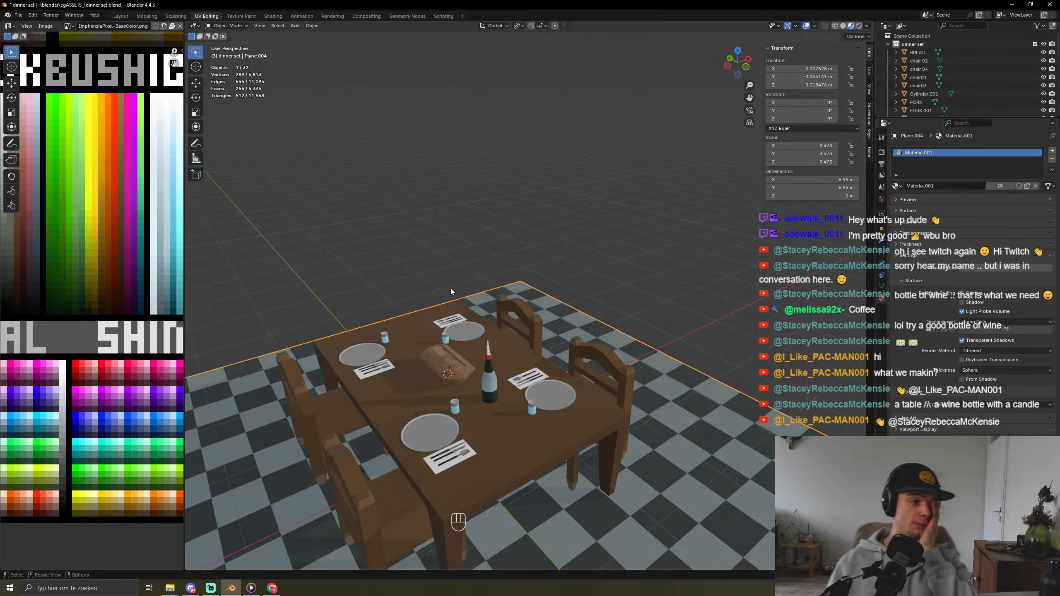
{"action": "left_click", "coordinate": [490, 380]}
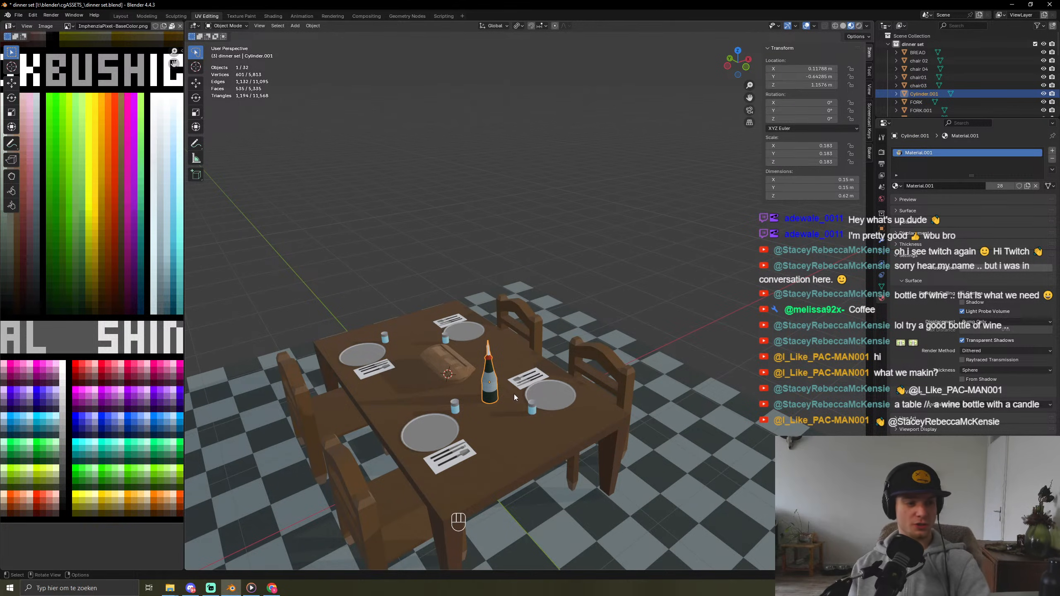
{"action": "middle_click_drag", "start_coordinate": [515, 392], "coordinate": [401, 413]}
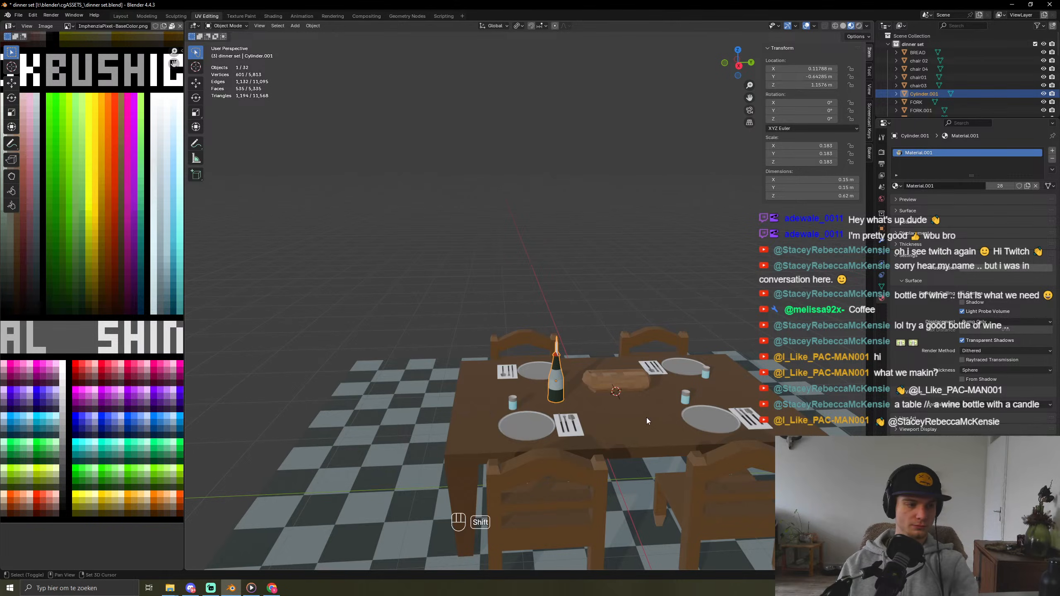
{"action": "middle_click_drag", "start_coordinate": [671, 397], "coordinate": [705, 298], "text": "shift"}
{"action": "scroll", "coordinate": [608, 386], "scroll_direction": "down", "scroll_amount": 4}
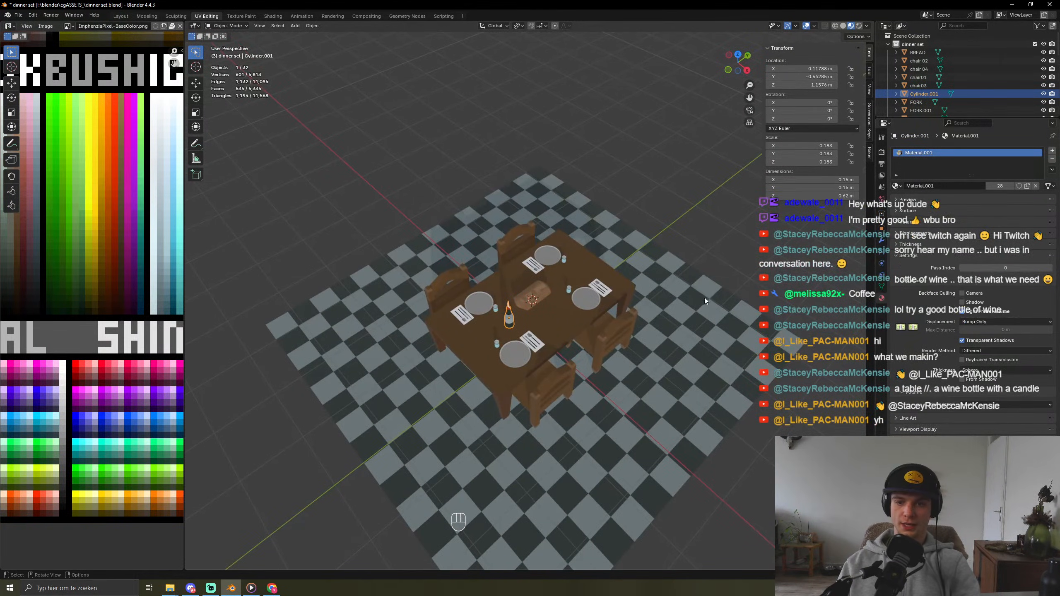
{"action": "left_click", "coordinate": [714, 247]}
{"action": "scroll", "coordinate": [613, 384], "scroll_direction": "up", "scroll_amount": 7}
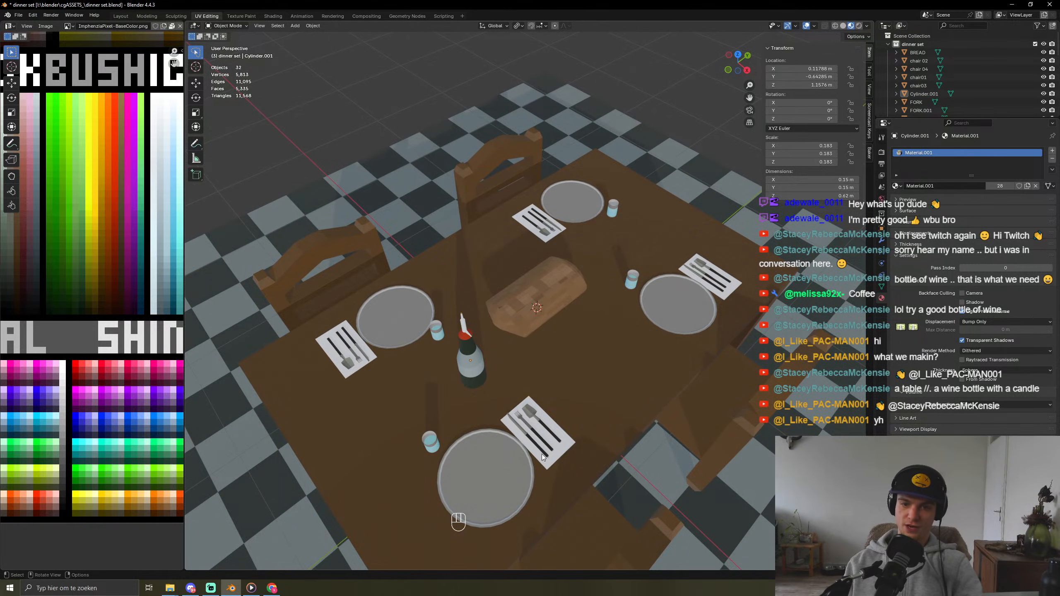
Step: Isolate the bottle by hiding every other object in the scene
{"action": "left_click", "coordinate": [472, 371]}
{"action": "middle_click_drag", "start_coordinate": [472, 372], "coordinate": [454, 392]}
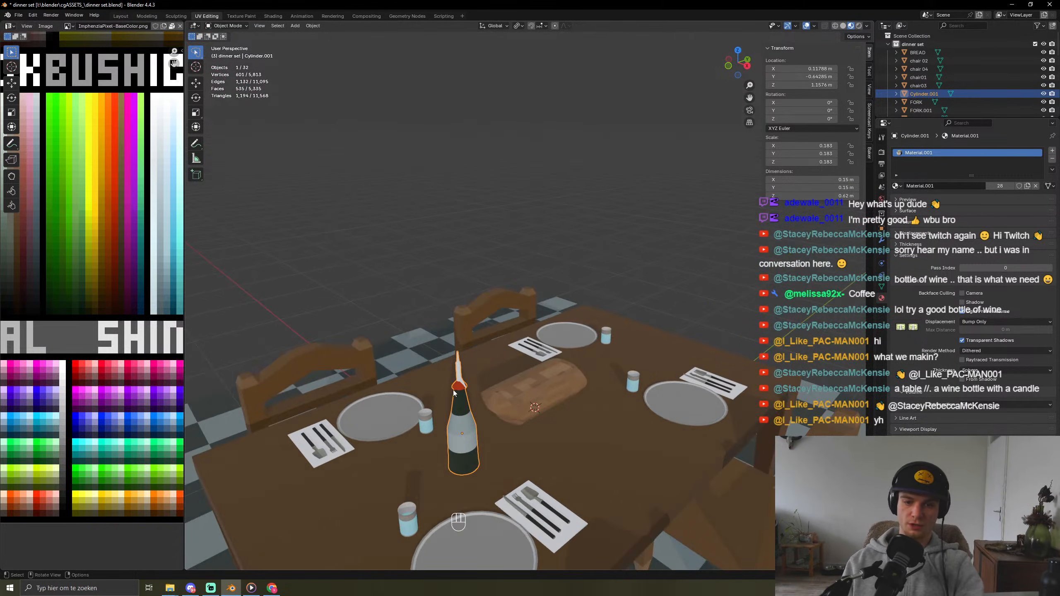
{"action": "key", "text": "KP_Decimal"}
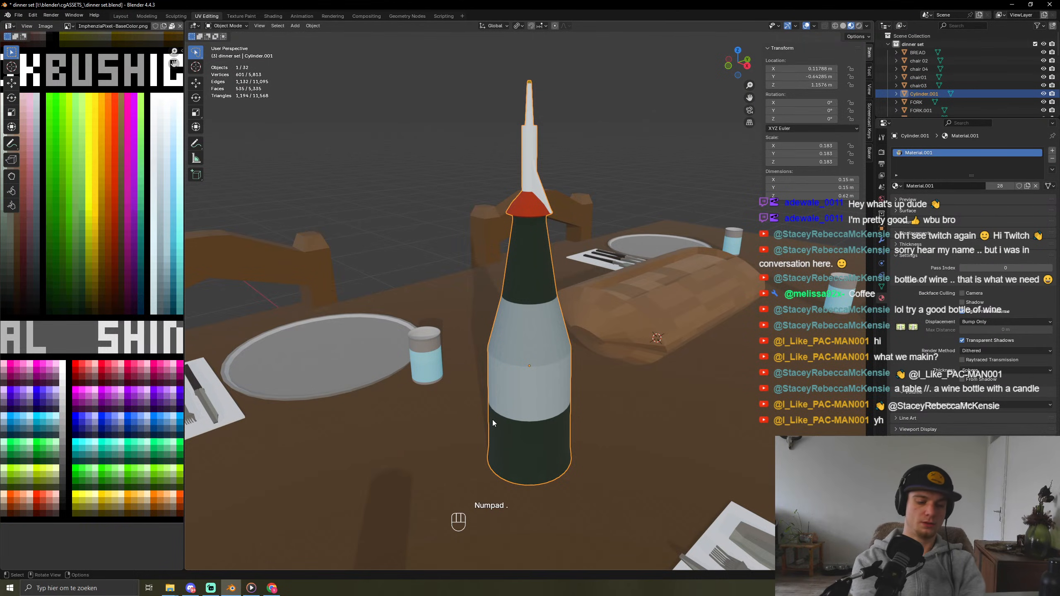
{"action": "key", "text": "ctrl+i"}
{"action": "key", "text": "h"}
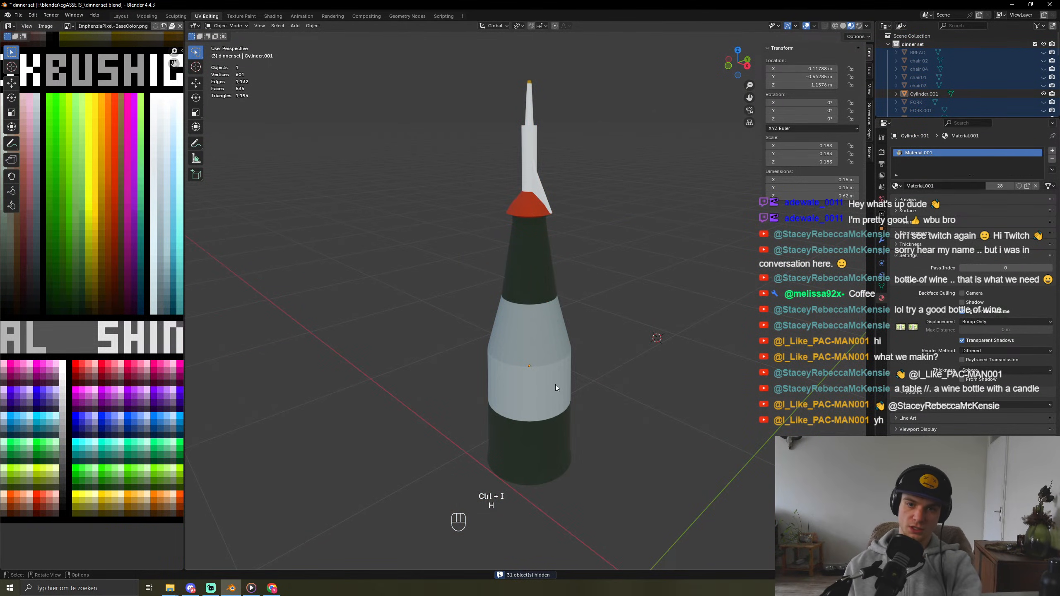
Step: Cut an edge loop around the lower part of the bottle's white label and bevel it into a 0.14 m wide band
{"action": "key", "text": "Tab"}
{"action": "key", "text": "ctrl+r"}
{"action": "left_click", "coordinate": [551, 402]}
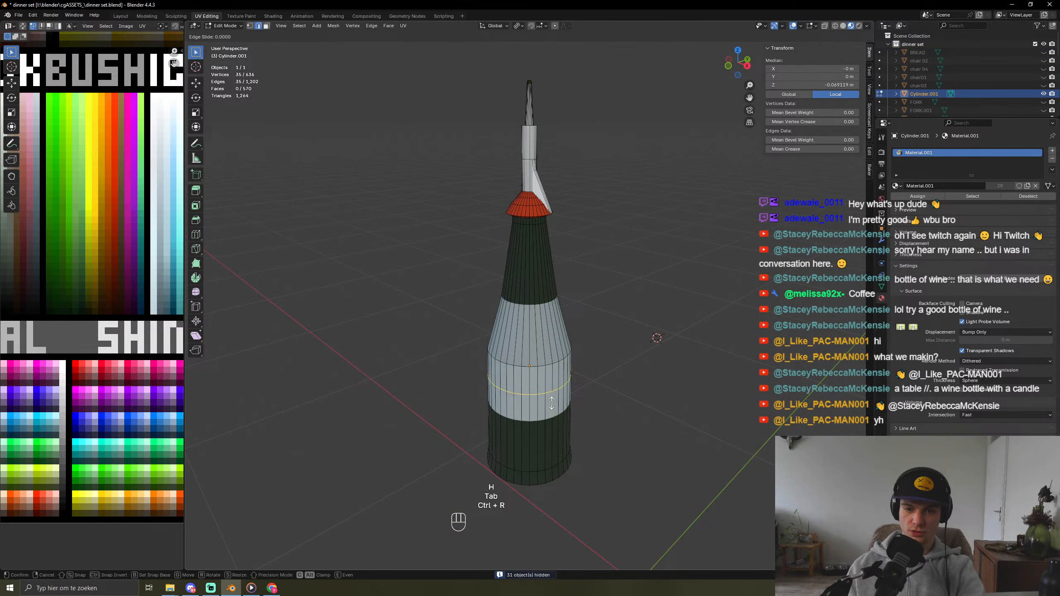
{"action": "left_click", "coordinate": [551, 403]}
{"action": "key", "text": "ctrl+b"}
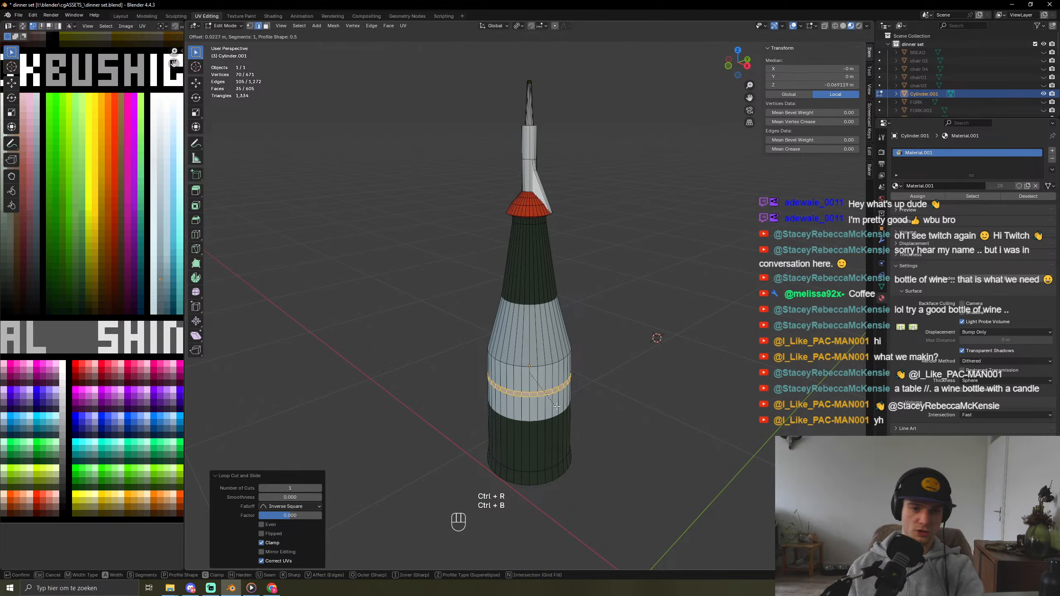
{"action": "left_click", "coordinate": [569, 412]}
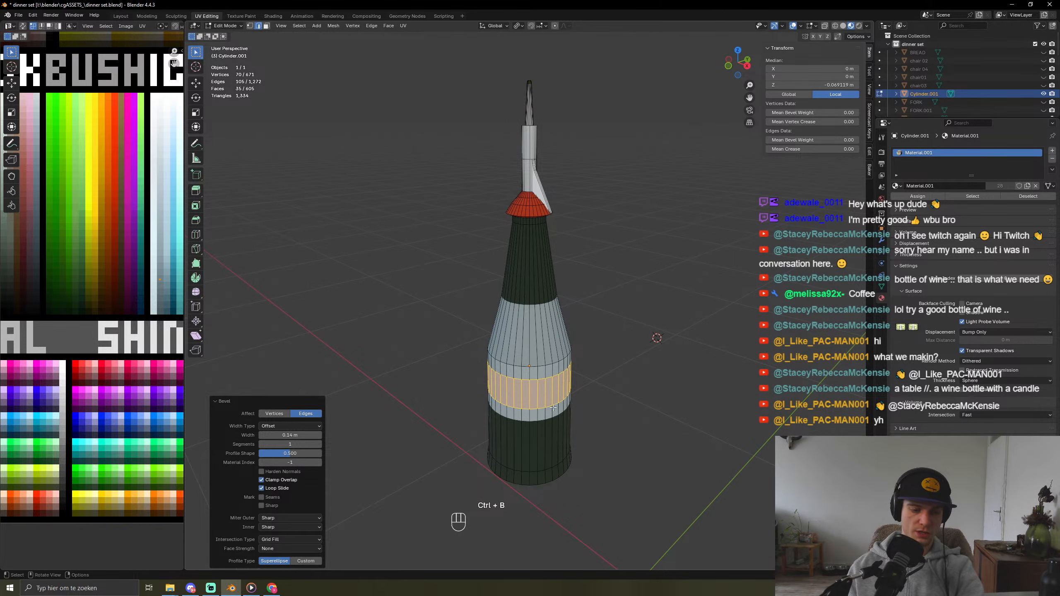
Step: Colour the new label band orange by moving its UVs onto the orange palette swatch
{"action": "scroll", "coordinate": [117, 299], "scroll_direction": "down", "scroll_amount": 3}
{"action": "key", "text": "g"}
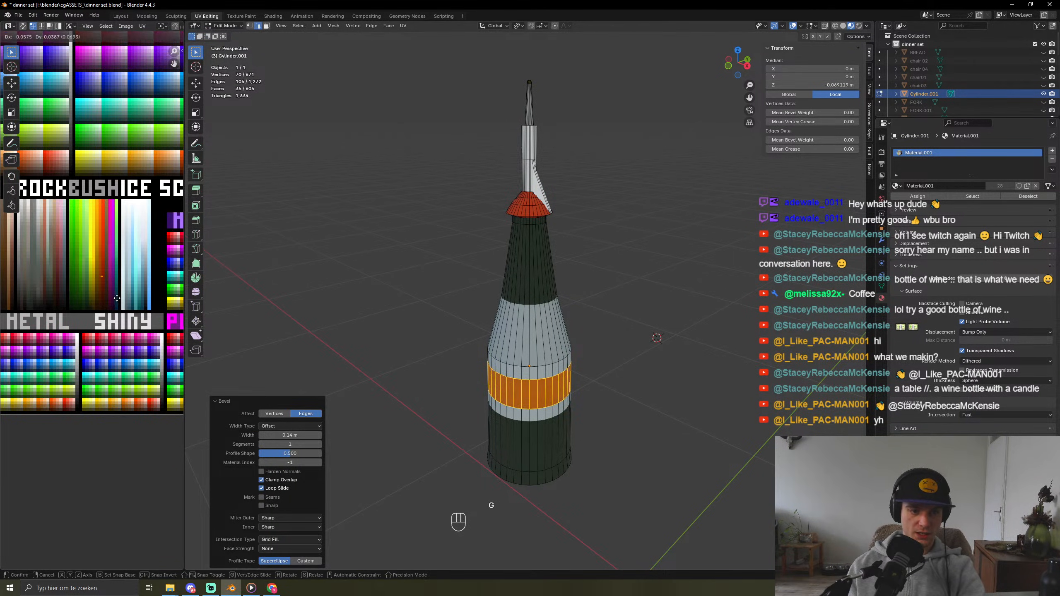
{"action": "left_click", "coordinate": [118, 300]}
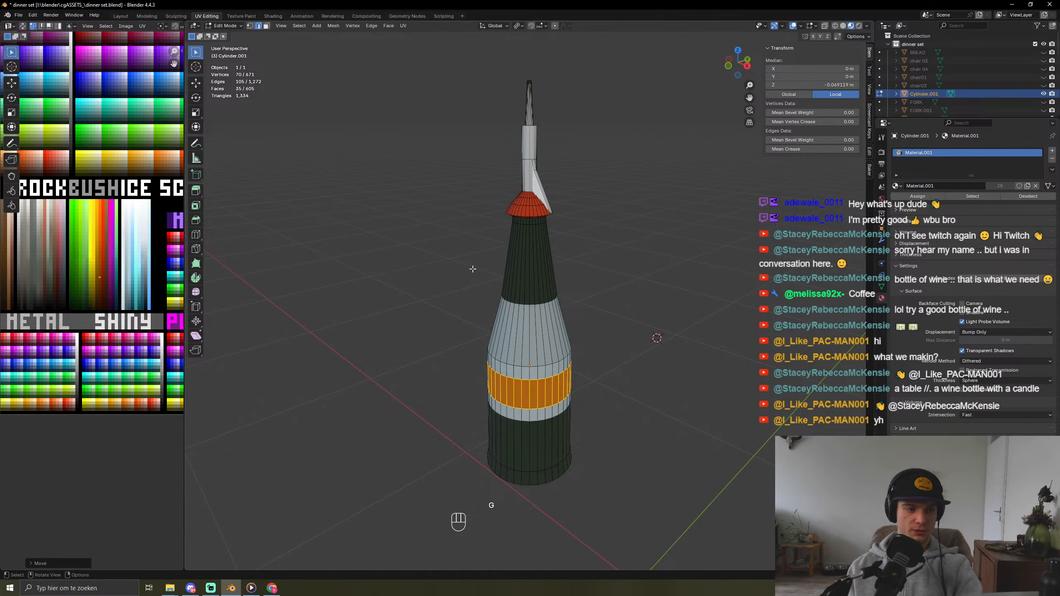
{"action": "key", "text": "Tab"}
Step: Examine the bottle's shape and coloured label band from several angles and distances
{"action": "scroll", "coordinate": [565, 404], "scroll_direction": "down", "scroll_amount": 4}
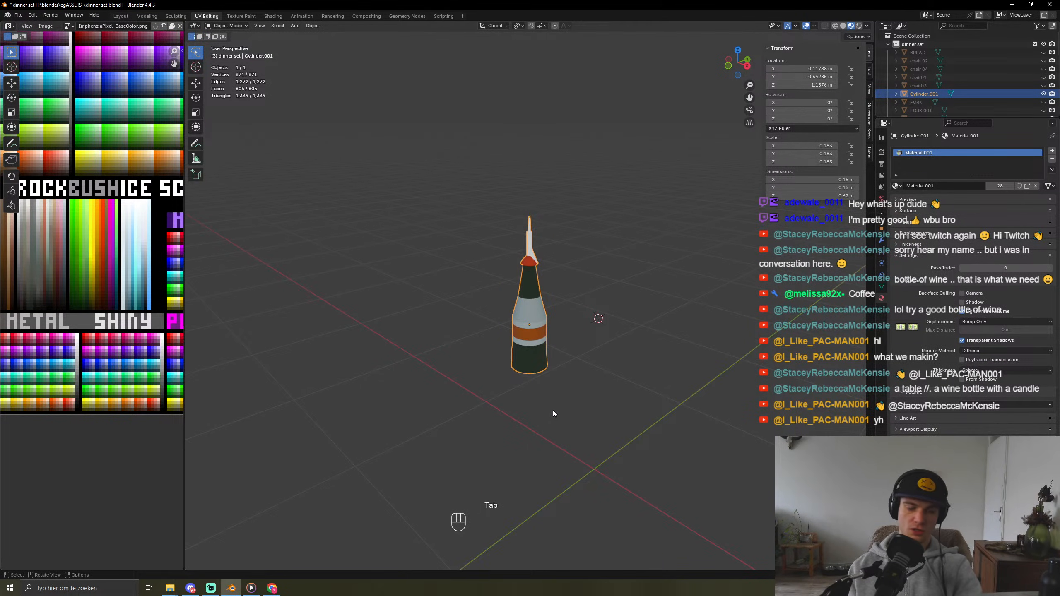
{"action": "key", "text": "Tab"}
{"action": "key", "text": "Tab"}
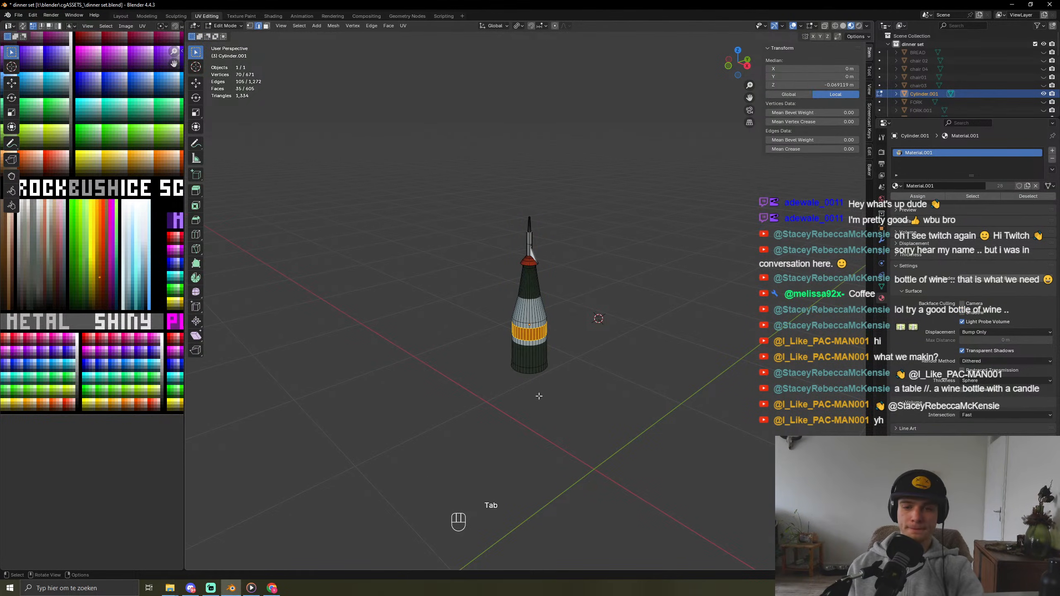
{"action": "middle_click_drag", "start_coordinate": [516, 391], "coordinate": [447, 407]}
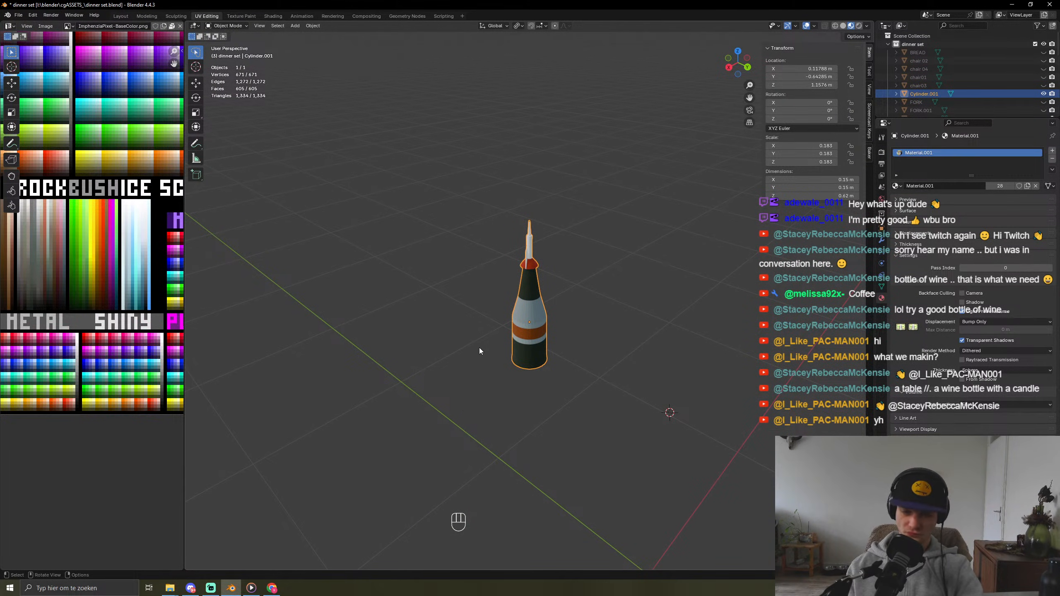
{"action": "middle_click_drag", "start_coordinate": [479, 348], "coordinate": [600, 347]}
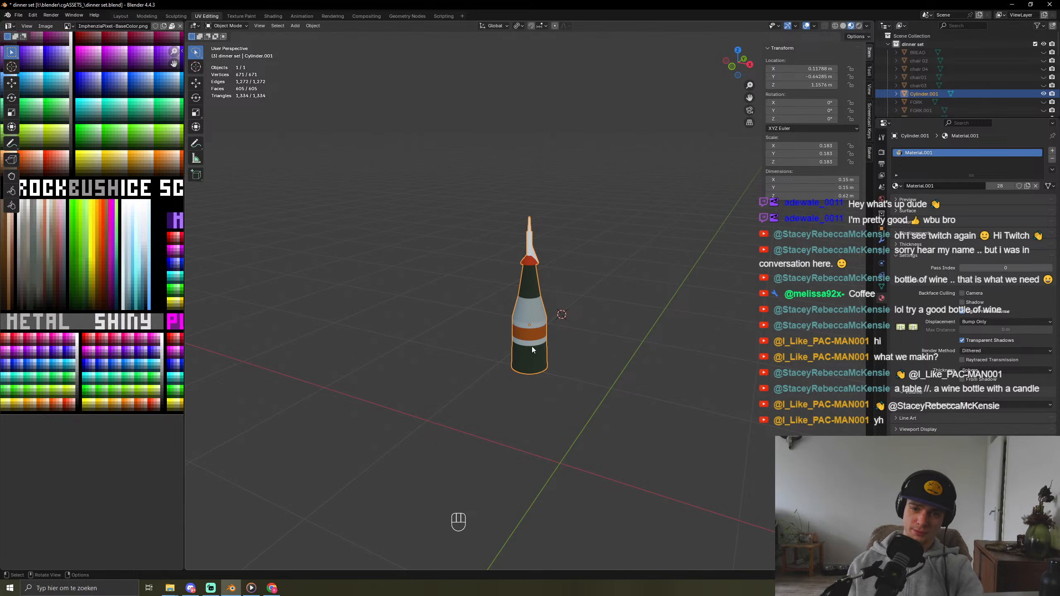
{"action": "scroll", "coordinate": [530, 346], "scroll_direction": "up", "scroll_amount": 7}
{"action": "middle_click_drag", "start_coordinate": [558, 412], "coordinate": [527, 392]}
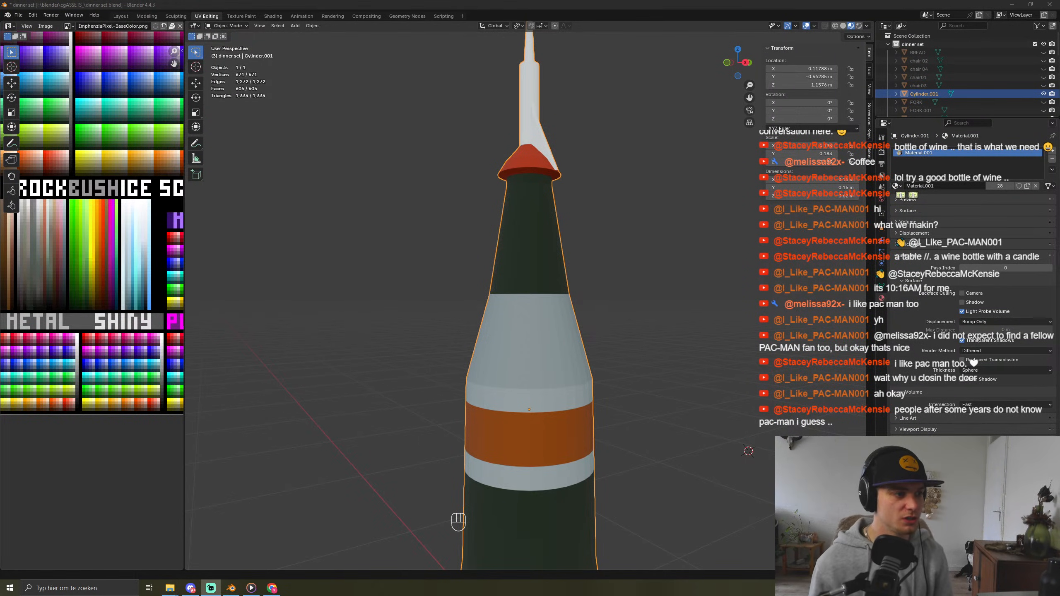
{"action": "scroll", "coordinate": [487, 395], "scroll_direction": "down", "scroll_amount": 5}
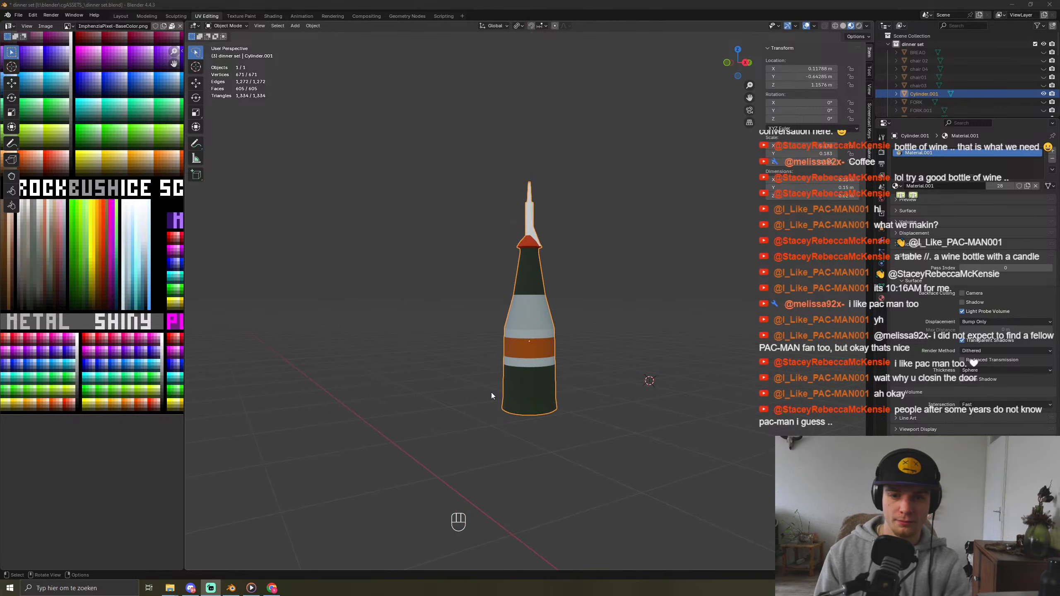
Step: Select the lowest ring of faces on the bottle and scale it up slightly to flare the base
{"action": "key", "text": "Tab"}
{"action": "scroll", "coordinate": [554, 408], "scroll_direction": "up", "scroll_amount": 4}
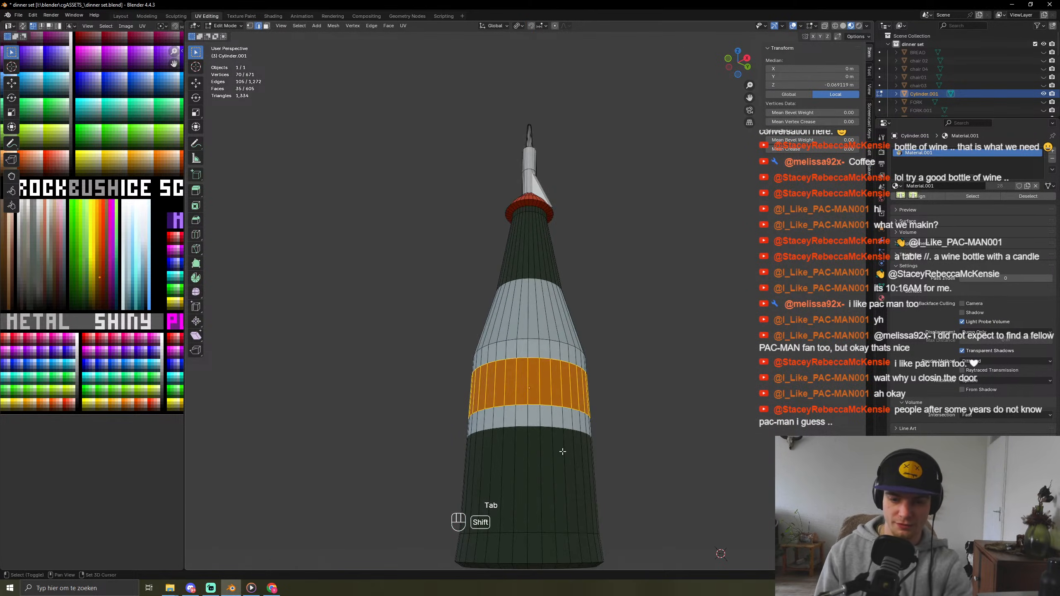
{"action": "key", "text": "3"}
{"action": "left_click", "coordinate": [539, 467], "text": "alt"}
{"action": "key", "text": "s"}
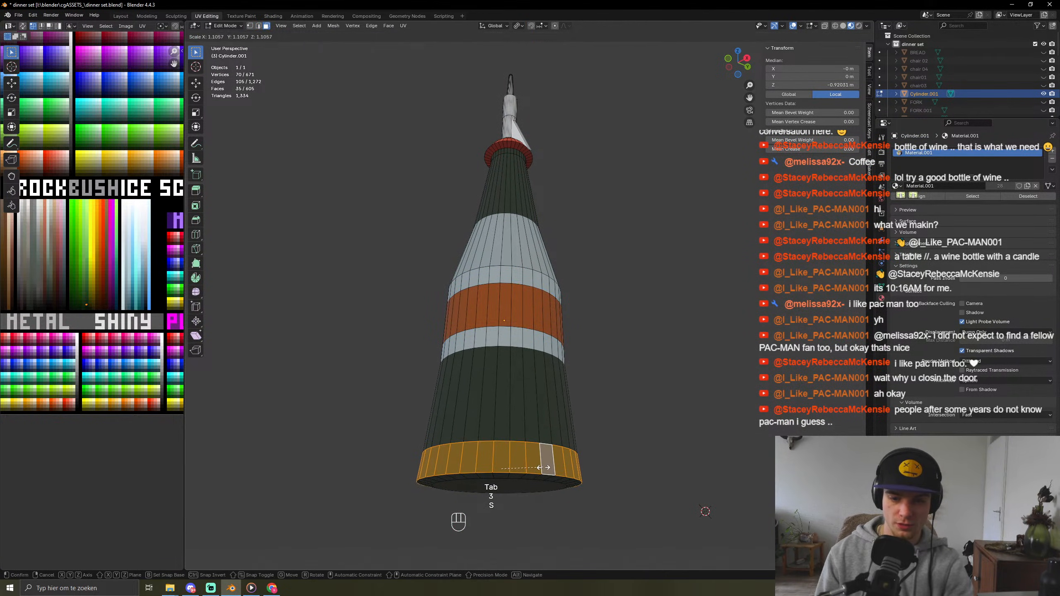
{"action": "left_click", "coordinate": [550, 465]}
Step: Scale the bottle's flared base ring back down slightly
{"action": "key", "text": "Tab"}
{"action": "scroll", "coordinate": [551, 467], "scroll_direction": "down", "scroll_amount": 5}
{"action": "middle_click_drag", "start_coordinate": [546, 470], "coordinate": [548, 468]}
{"action": "key", "text": "Tab"}
{"action": "key", "text": "s"}
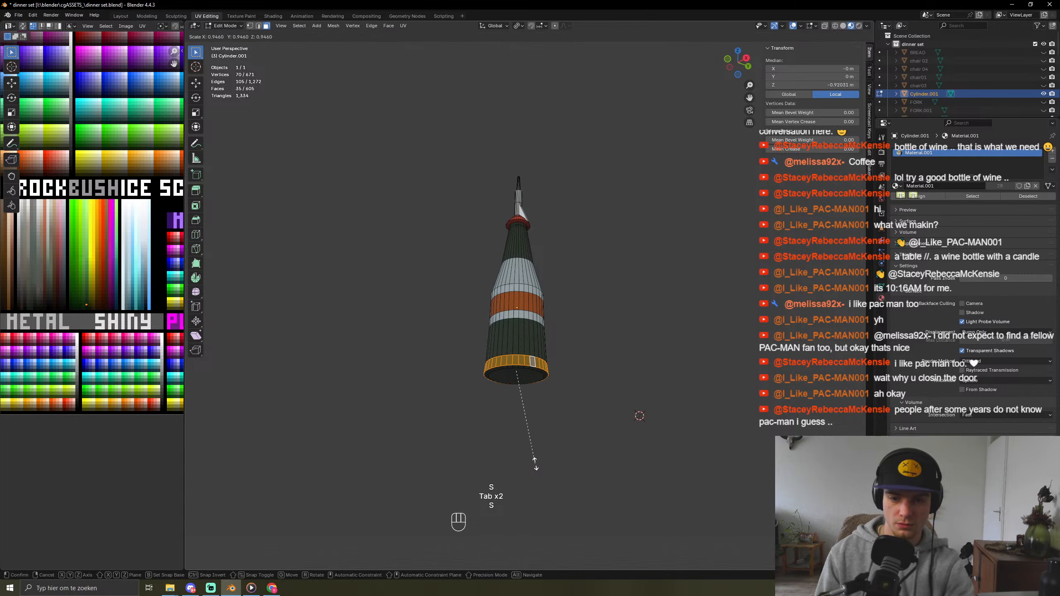
{"action": "left_click", "coordinate": [539, 463]}
{"action": "key", "text": "Tab"}
{"action": "scroll", "coordinate": [598, 381], "scroll_direction": "down", "scroll_amount": 9}
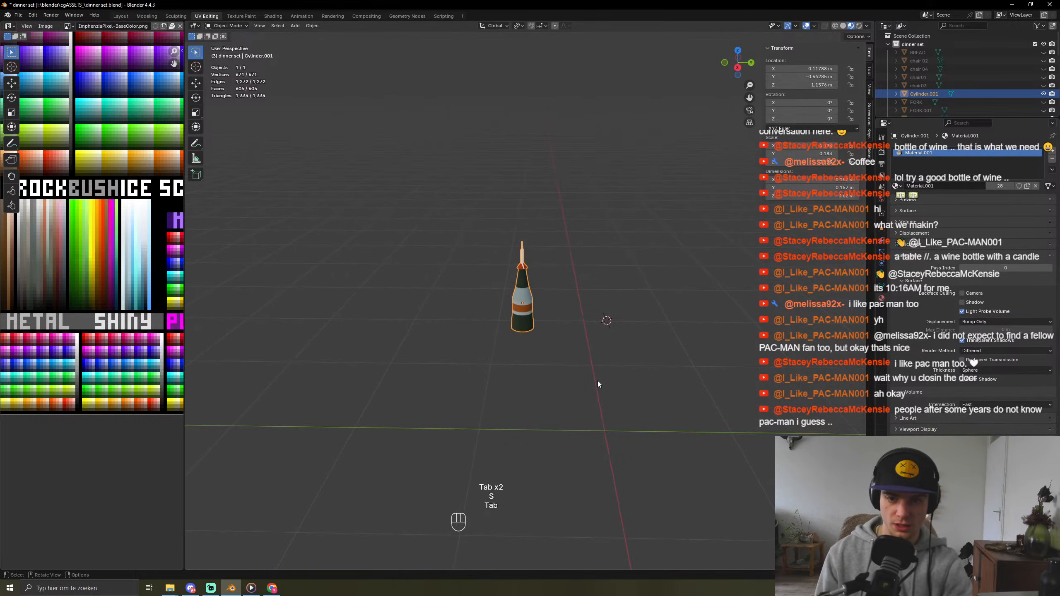
Step: Select three neighbouring faces in the bottle's orange label band and move their UVs onto a redder palette colour
{"action": "scroll", "coordinate": [598, 381], "scroll_direction": "up", "scroll_amount": 13}
{"action": "middle_click_drag", "start_coordinate": [562, 391], "coordinate": [576, 390]}
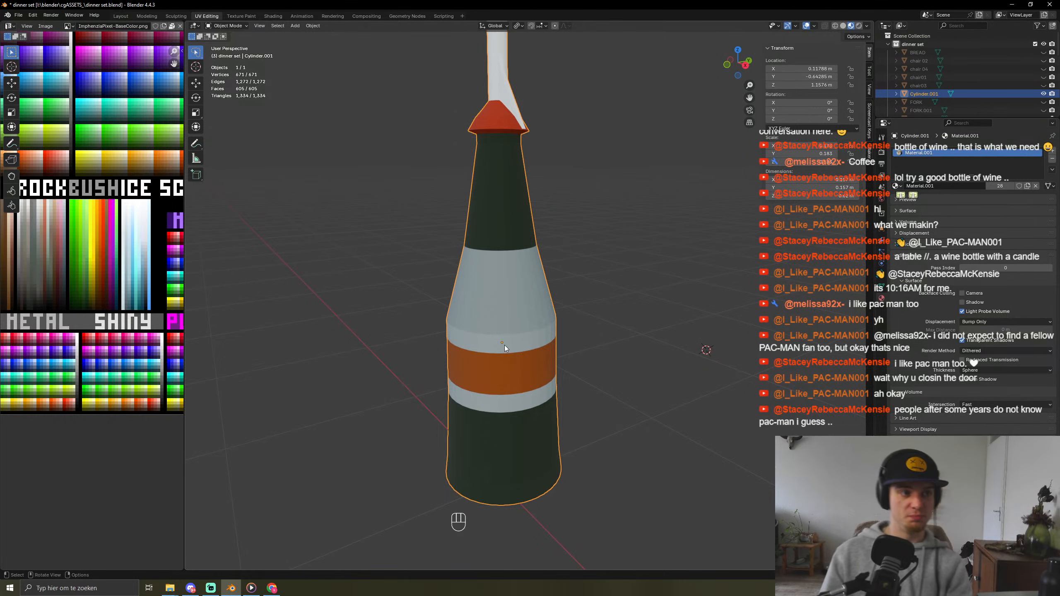
{"action": "key", "text": "Tab"}
{"action": "key", "text": "3"}
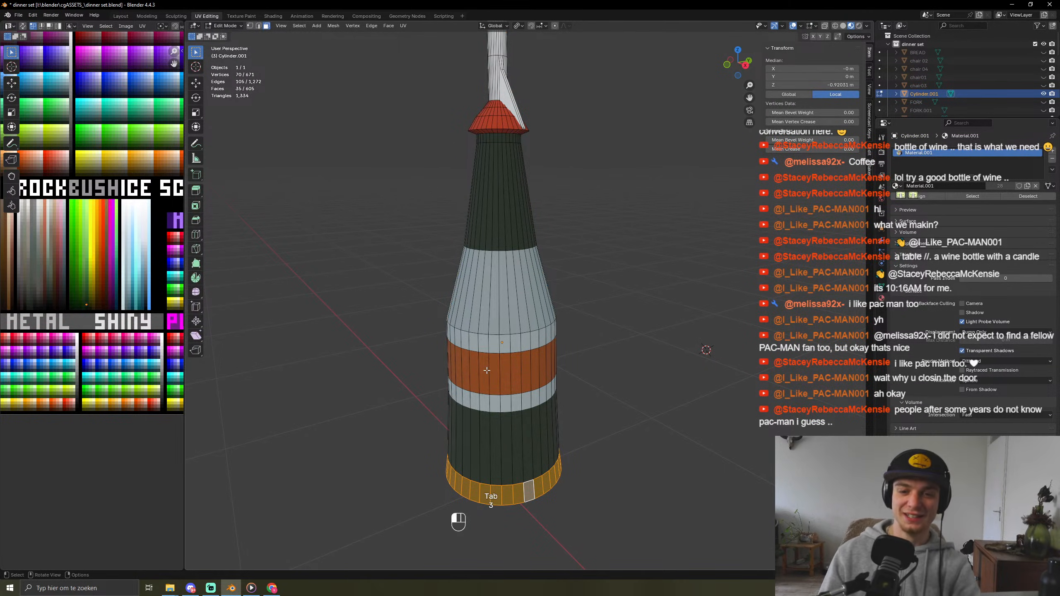
{"action": "left_click", "coordinate": [489, 371]}
{"action": "left_click", "coordinate": [494, 373], "text": "shift"}
{"action": "left_click", "coordinate": [506, 373], "text": "shift"}
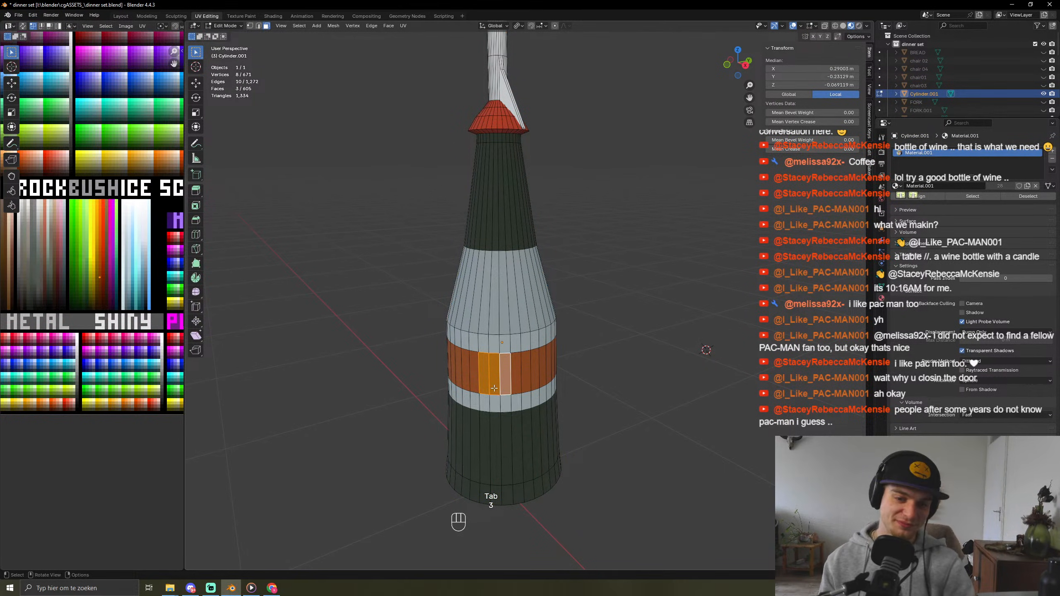
{"action": "key", "text": "Tab"}
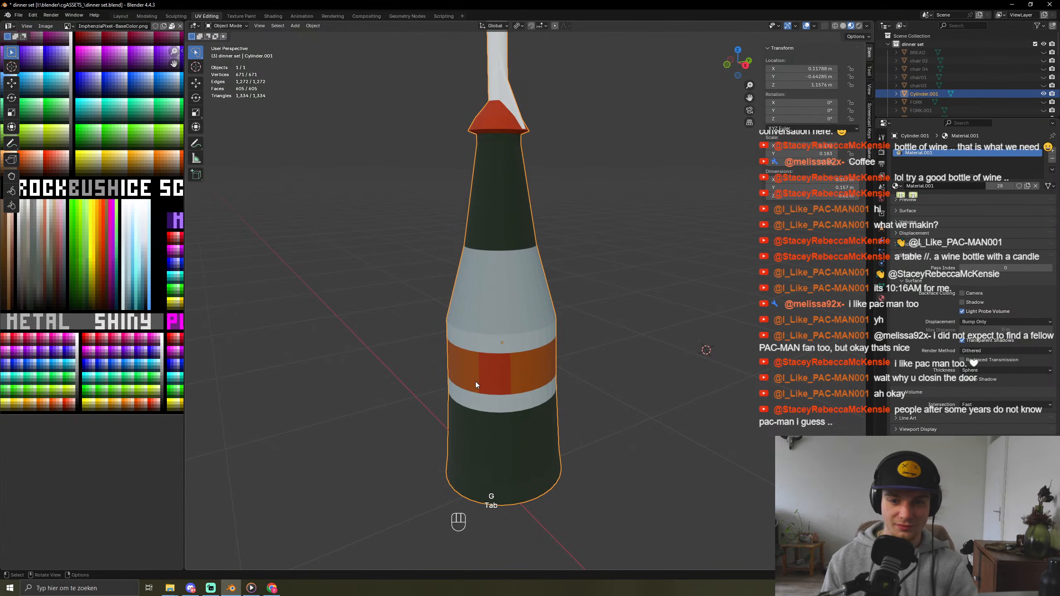
{"action": "key", "text": "g"}
Step: Unhide all the dinner set objects around the bottle
{"action": "middle_click_drag", "start_coordinate": [535, 383], "coordinate": [424, 382]}
{"action": "scroll", "coordinate": [424, 367], "scroll_direction": "down", "scroll_amount": 9}
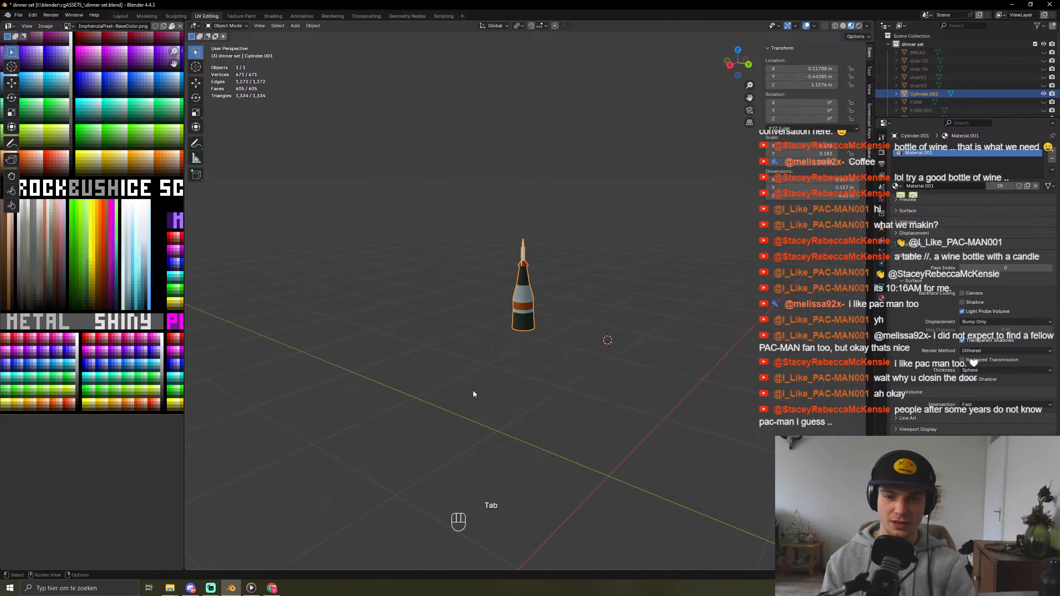
{"action": "key", "text": "alt+h"}
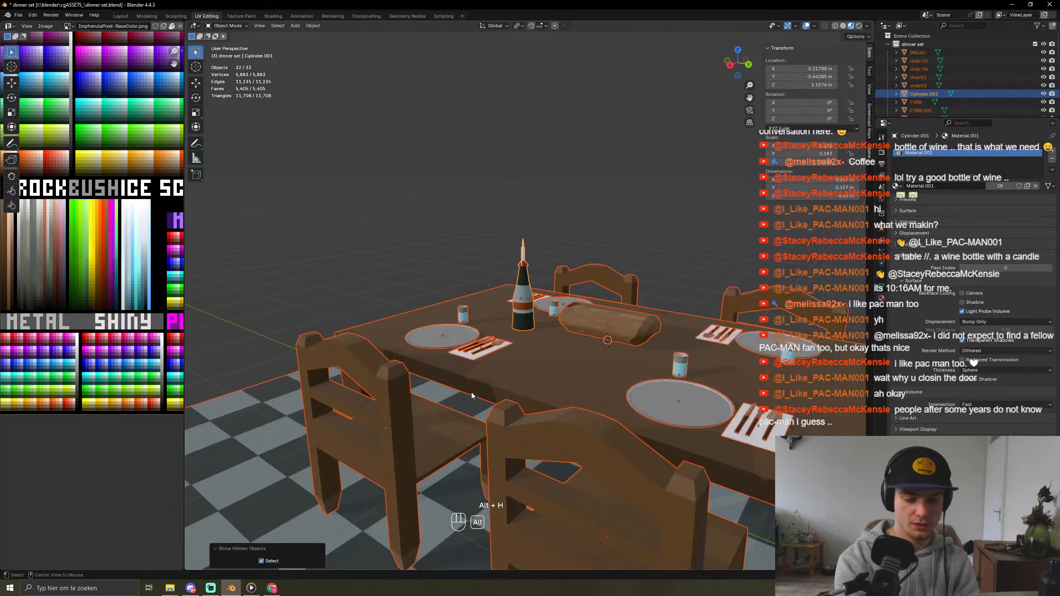
{"action": "scroll", "coordinate": [548, 225], "scroll_direction": "down", "scroll_amount": 5}
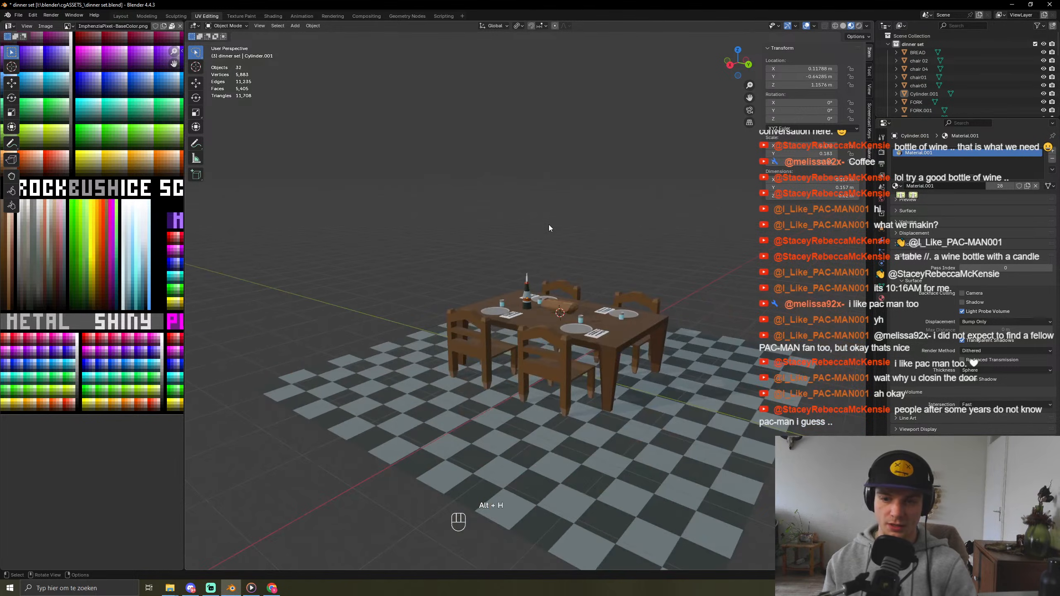
{"action": "middle_click_drag", "start_coordinate": [549, 225], "coordinate": [621, 309]}
{"action": "scroll", "coordinate": [498, 279], "scroll_direction": "up", "scroll_amount": 4}
{"action": "scroll", "coordinate": [500, 275], "scroll_direction": "up", "scroll_amount": 8}
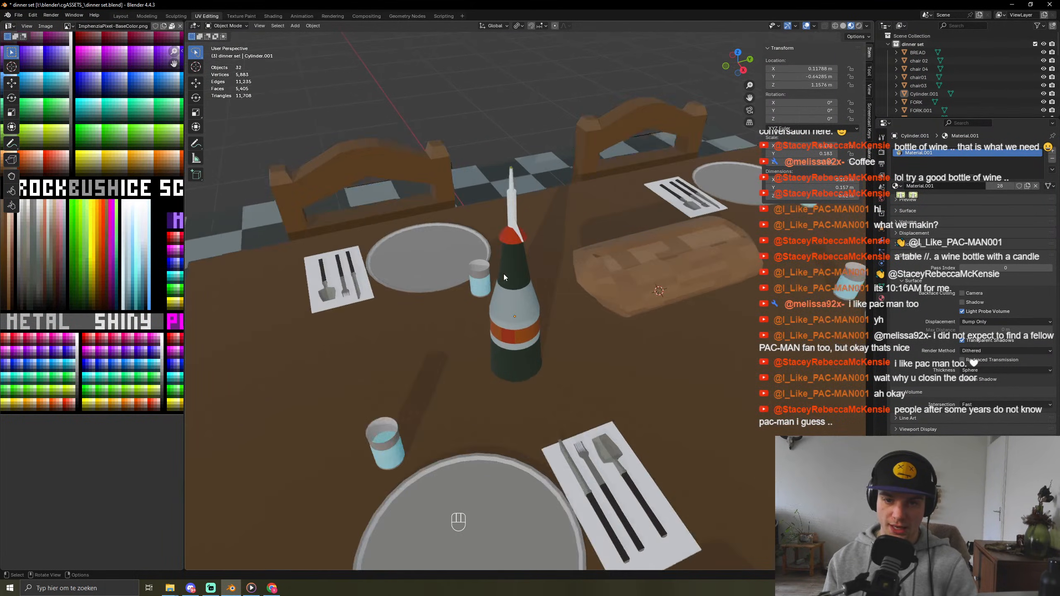
Step: Extrude the top face of the bottle's yellow tip by about 0.005 m and scale the new face up slightly
{"action": "middle_click_drag", "start_coordinate": [503, 274], "coordinate": [556, 350], "text": "shift"}
{"action": "scroll", "coordinate": [564, 218], "scroll_direction": "up", "scroll_amount": 4}
{"action": "scroll", "coordinate": [594, 190], "scroll_direction": "down", "scroll_amount": 3}
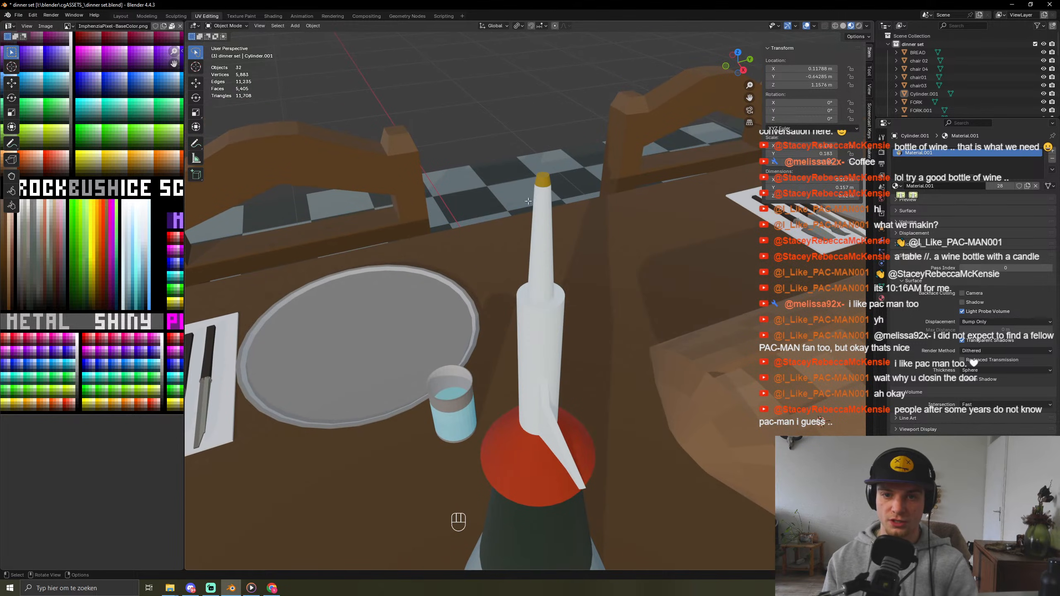
{"action": "key", "text": "Tab"}
{"action": "key", "text": "3"}
{"action": "key", "text": "e"}
{"action": "left_click", "coordinate": [574, 174]}
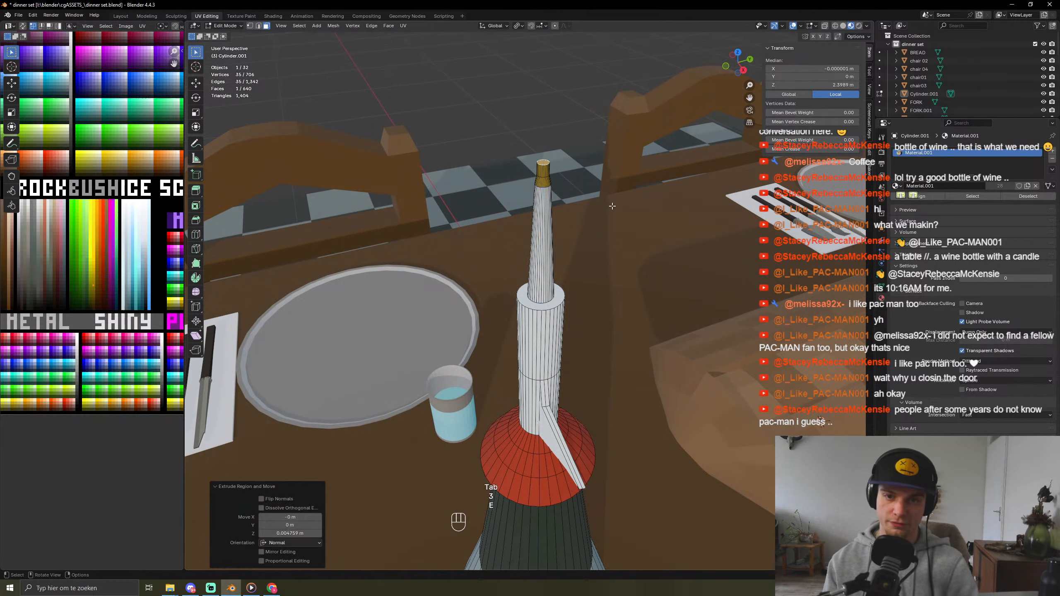
{"action": "key", "text": "s"}
{"action": "left_click", "coordinate": [625, 233]}
{"action": "key", "text": "Tab"}
{"action": "scroll", "coordinate": [622, 250], "scroll_direction": "down", "scroll_amount": 4}
Step: Extrude the bottle's tip upward once more and scale its end face to 0.536 to form a narrow point
{"action": "key", "text": "Tab"}
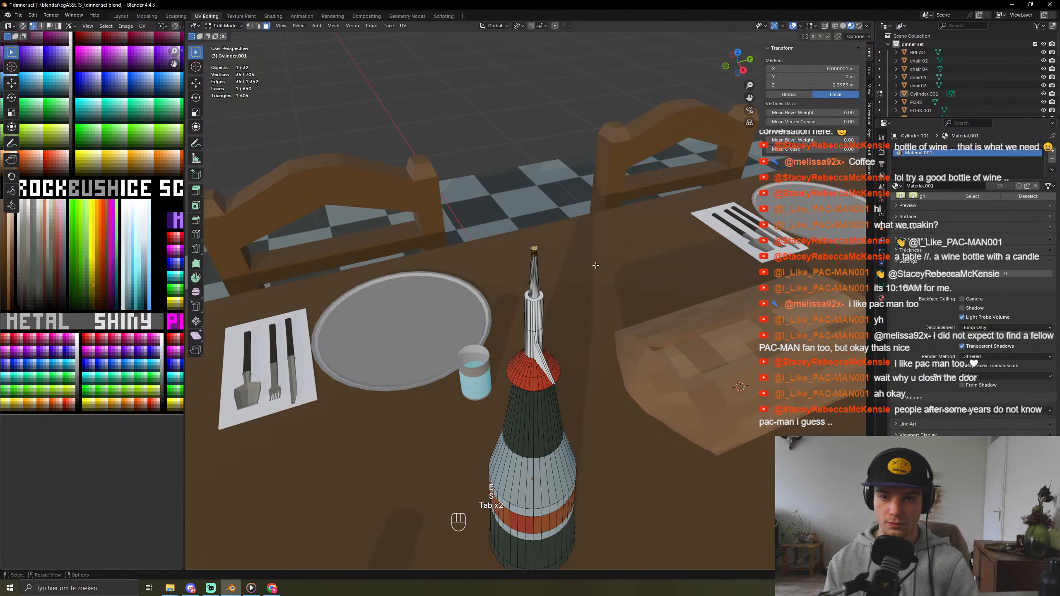
{"action": "key", "text": "e"}
{"action": "left_click", "coordinate": [614, 274]}
{"action": "key", "text": "s"}
{"action": "left_click", "coordinate": [580, 264]}
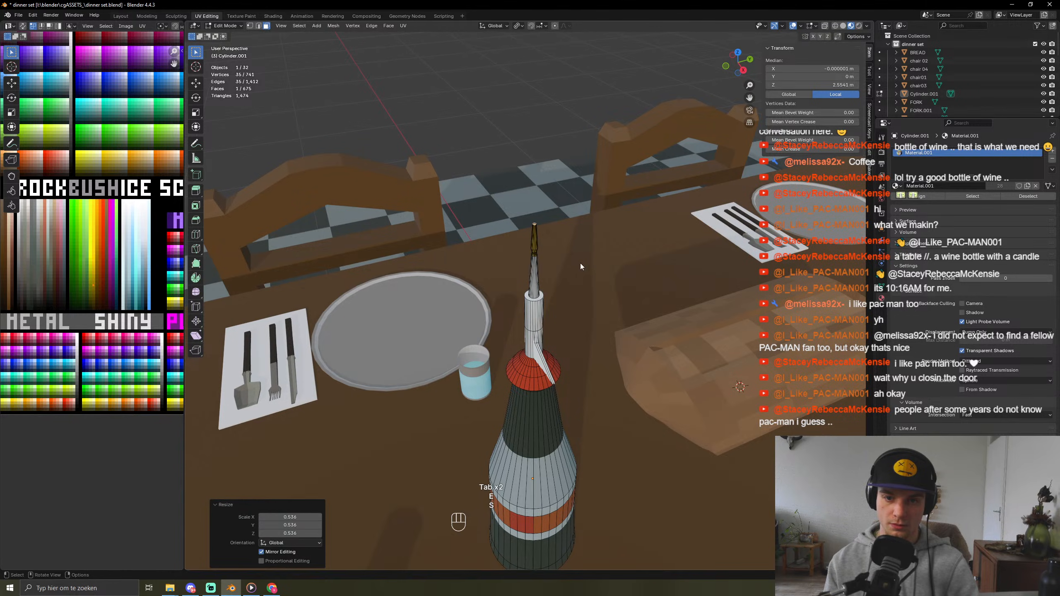
{"action": "key", "text": "Tab"}
Step: Examine the complete dinner set with the bottle on the table from several angles
{"action": "scroll", "coordinate": [606, 318], "scroll_direction": "down", "scroll_amount": 6}
{"action": "middle_click_drag", "start_coordinate": [606, 319], "coordinate": [641, 350]}
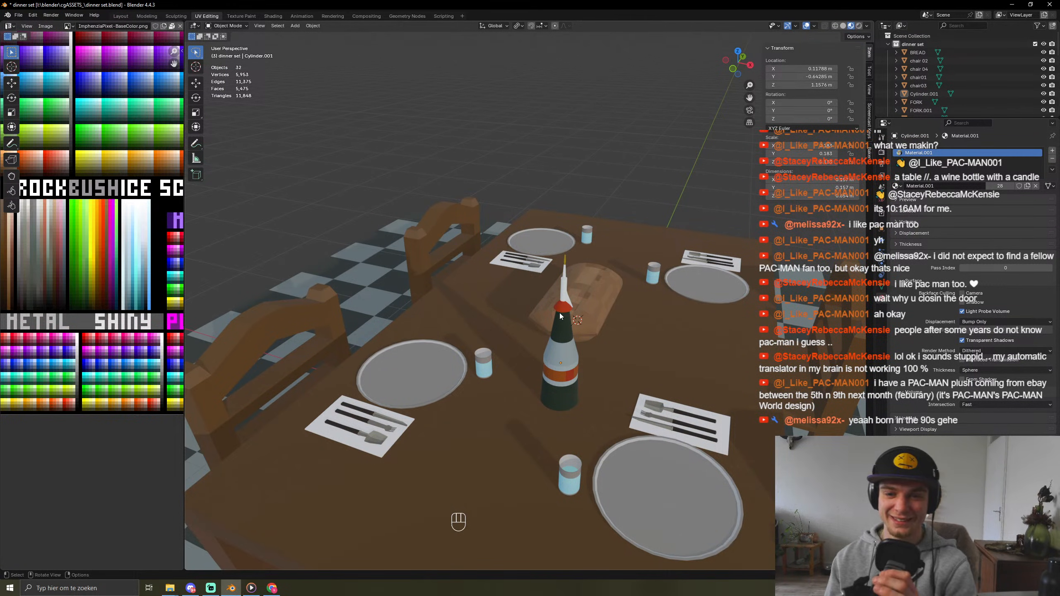
{"action": "scroll", "coordinate": [560, 313], "scroll_direction": "down", "scroll_amount": 8}
{"action": "scroll", "coordinate": [620, 206], "scroll_direction": "down", "scroll_amount": 3}
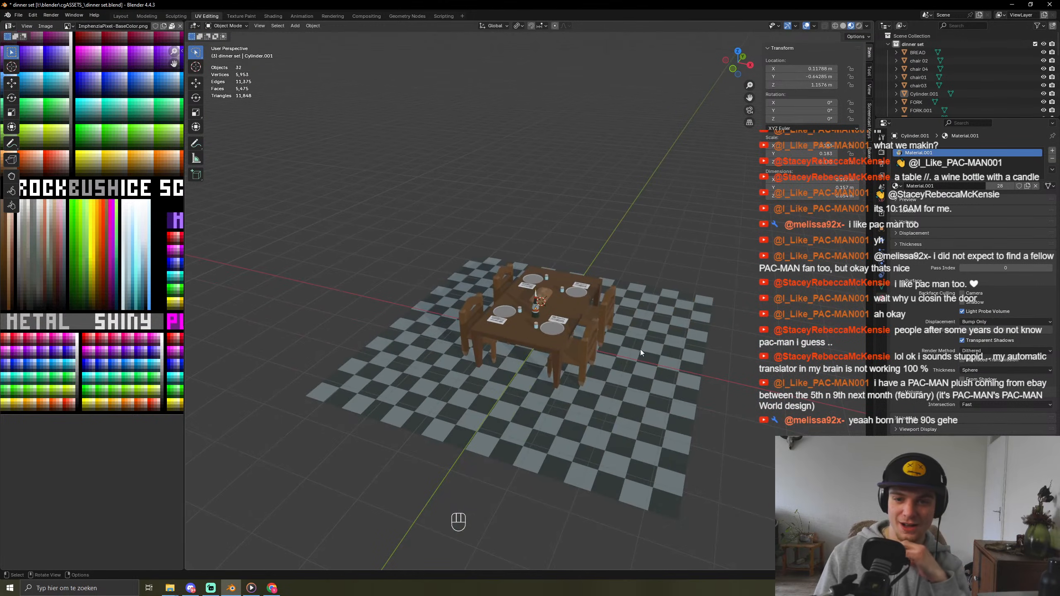
{"action": "middle_click_drag", "start_coordinate": [641, 350], "coordinate": [620, 361]}
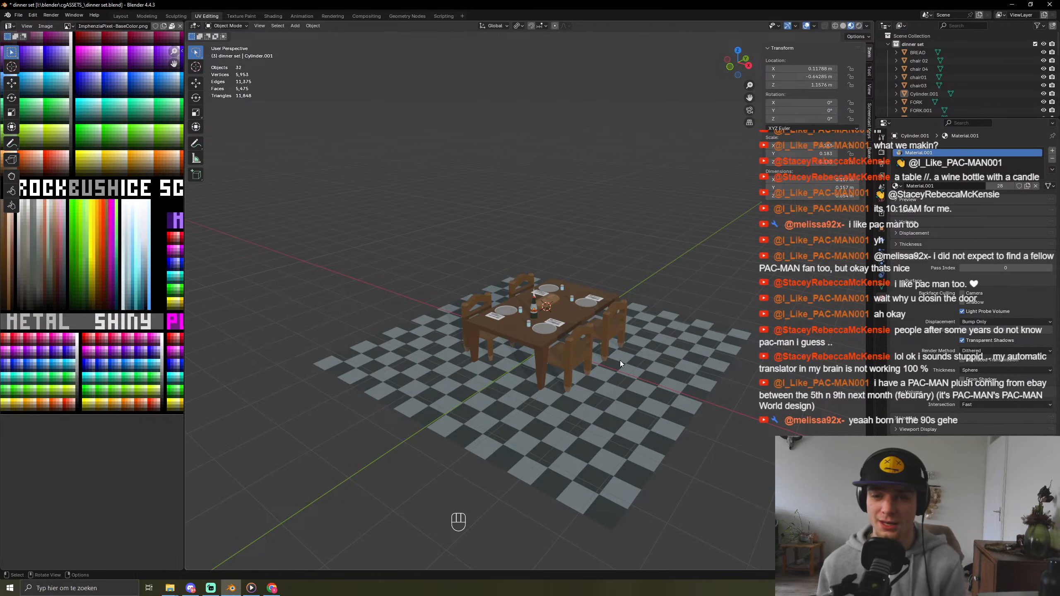
{"action": "middle_click_drag", "start_coordinate": [638, 385], "coordinate": [586, 433]}
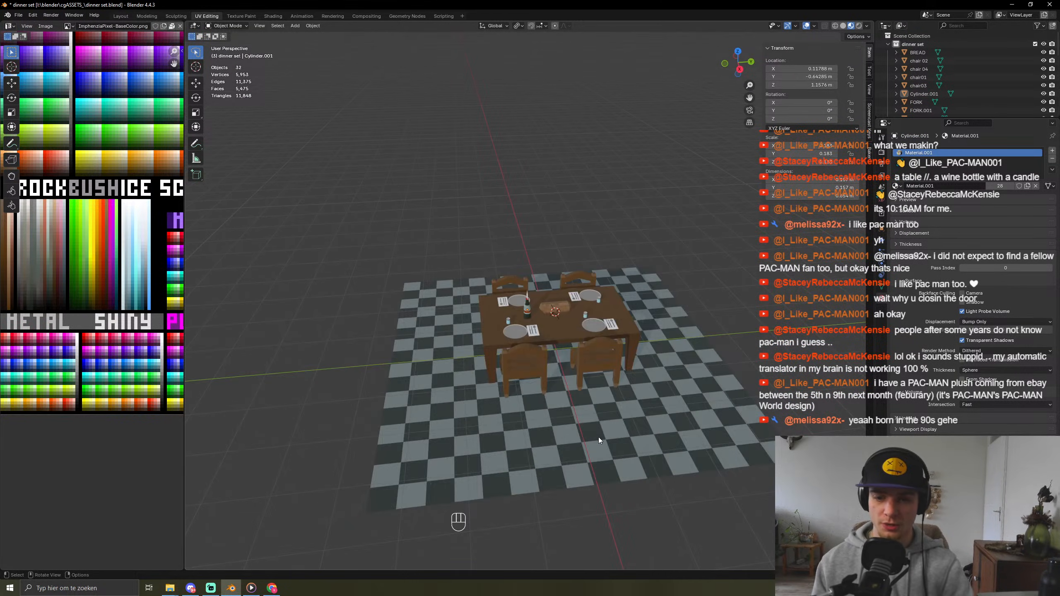
Step: Select the checkered floor plane beneath the dinner table
{"action": "left_click", "coordinate": [652, 467]}
{"action": "scroll", "coordinate": [540, 428], "scroll_direction": "down", "scroll_amount": 5}
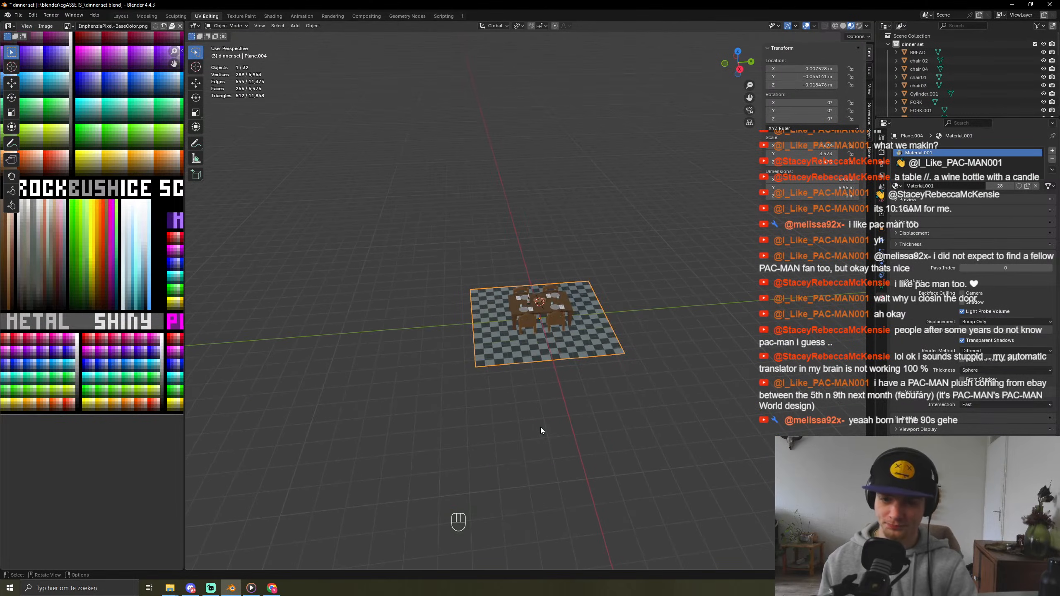
{"action": "middle_click_drag", "start_coordinate": [541, 427], "coordinate": [554, 402]}
{"action": "scroll", "coordinate": [548, 396], "scroll_direction": "up", "scroll_amount": 5}
{"action": "scroll", "coordinate": [548, 396], "scroll_direction": "down", "scroll_amount": 5}
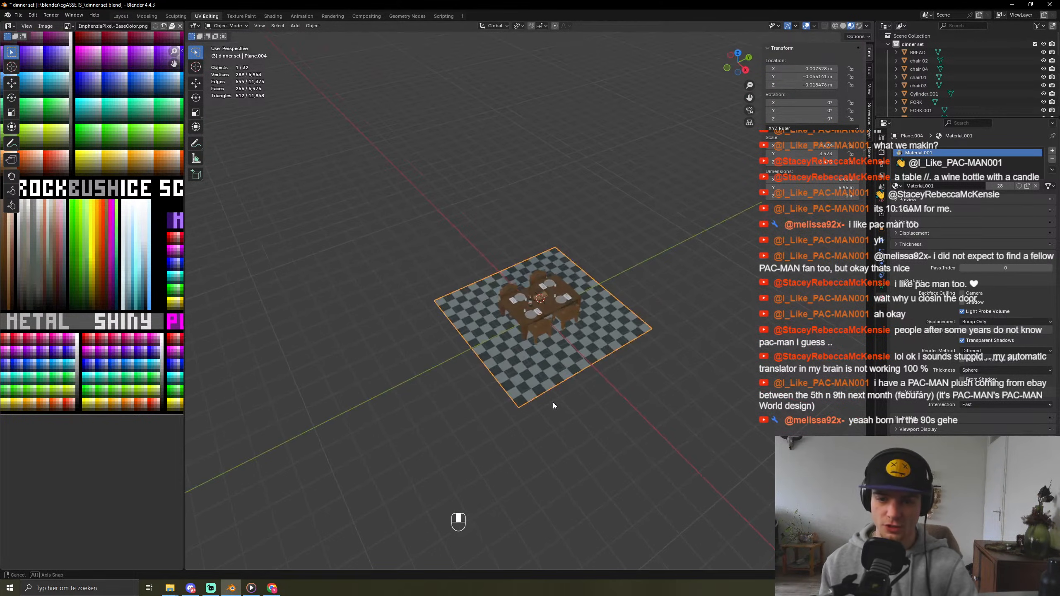
{"action": "key", "text": "shift+d"}
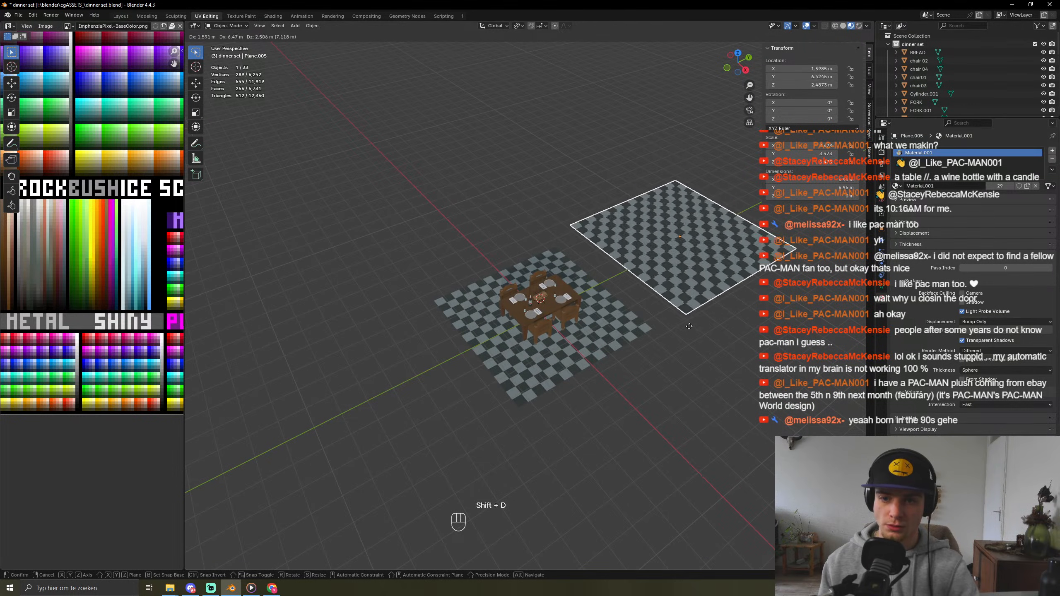
{"action": "left_click", "coordinate": [656, 325]}
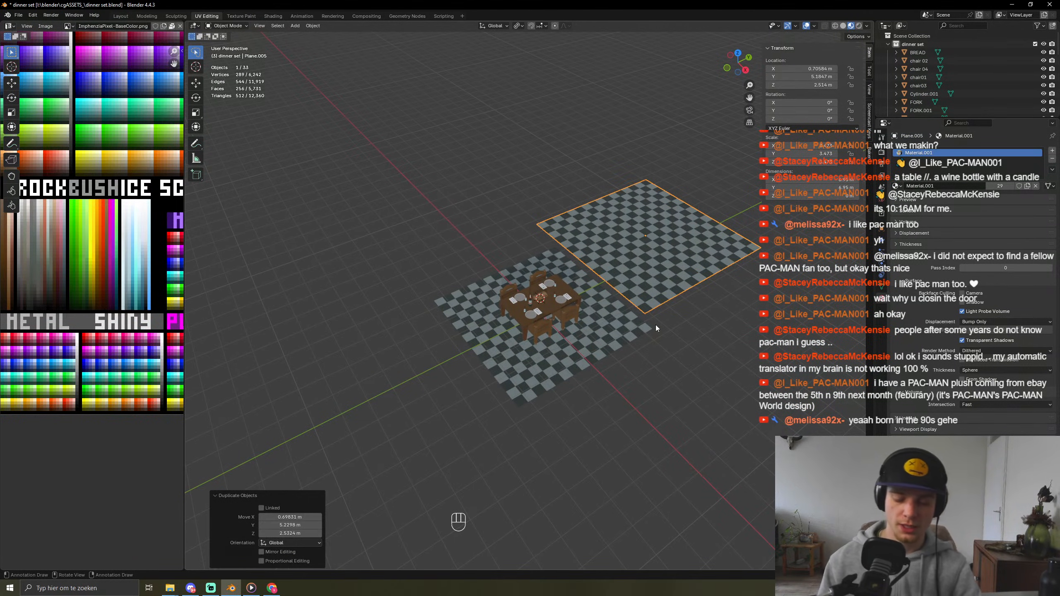
{"action": "key", "text": "ctrl+z"}
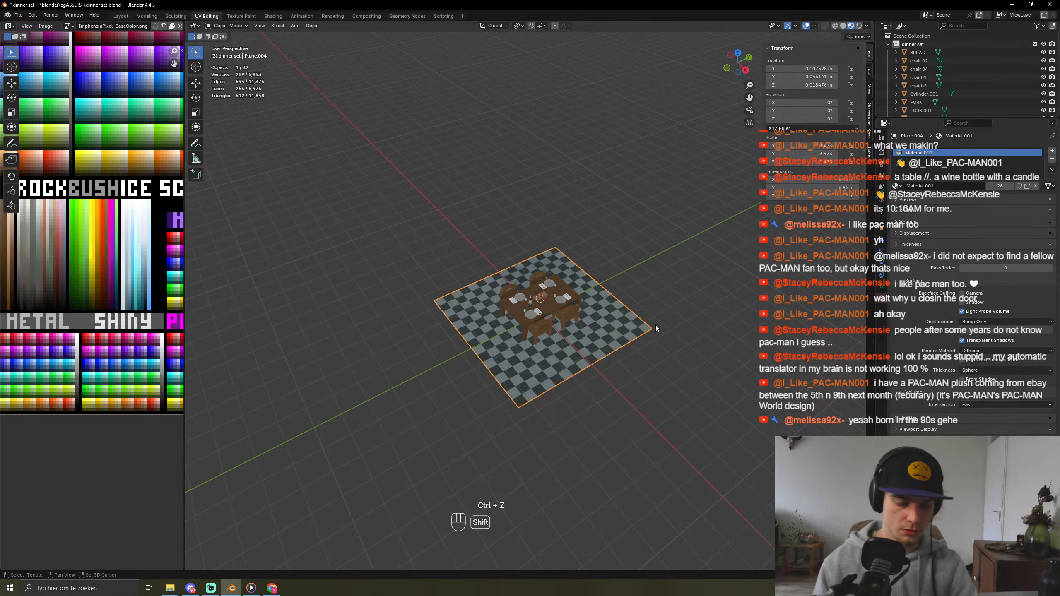
Step: Duplicate the checkered floor plane in place and rotate the copy 90° about the X axis to stand as a wall
{"action": "key", "text": "shift+d"}
{"action": "right_click", "coordinate": [623, 305]}
{"action": "key", "text": "r"}
{"action": "key", "text": "x"}
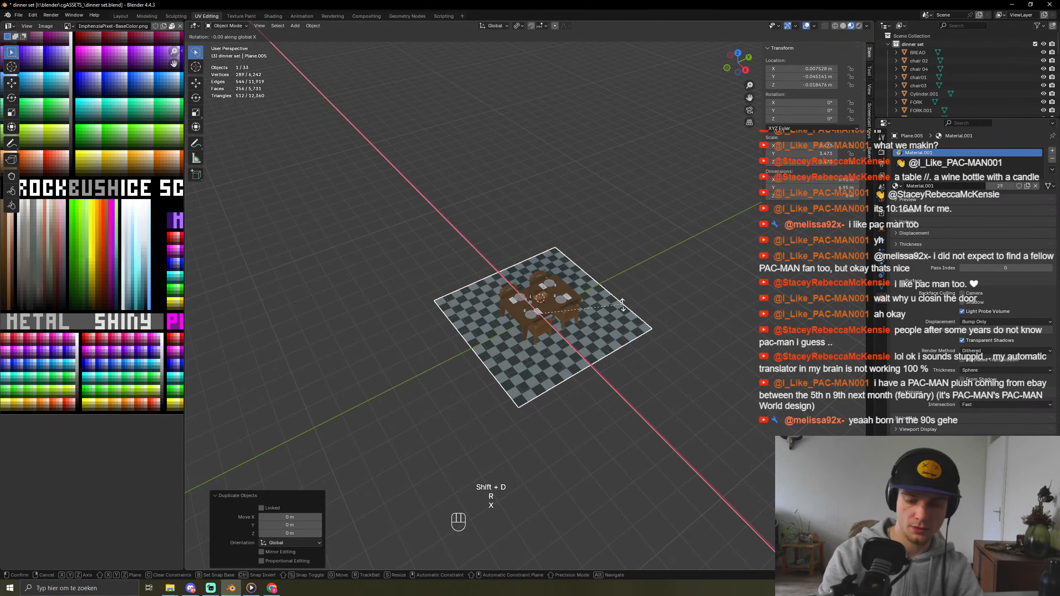
{"action": "key", "text": "KP_9"}
{"action": "key", "text": "KP_0"}
{"action": "key", "text": "KP_Enter"}
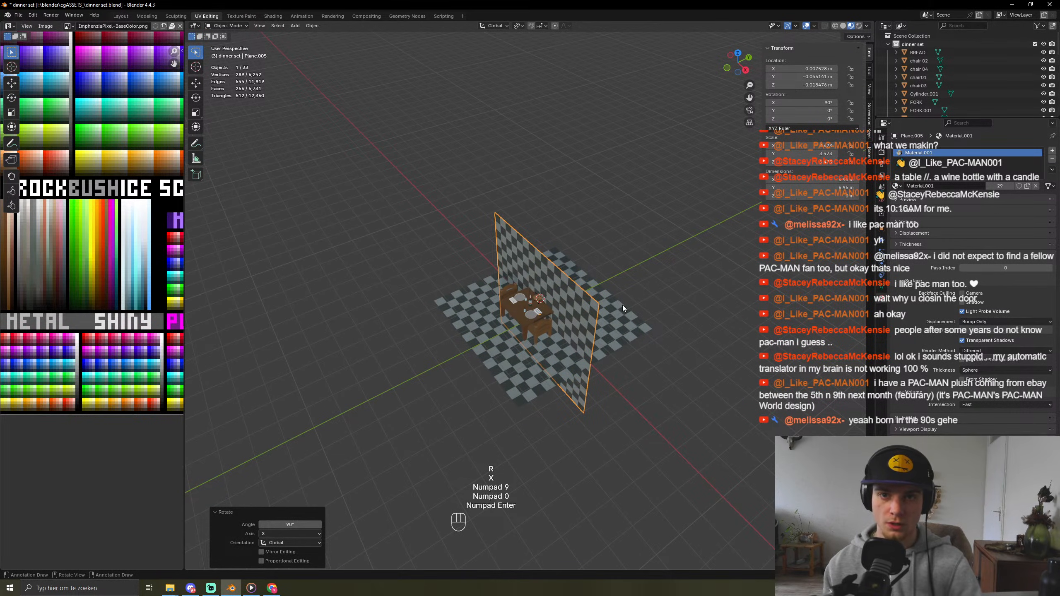
Step: Enable snapping and move the upright checkered plane 4 m along Y towards the floor's far edge
{"action": "key", "text": "shift+Tab"}
{"action": "key", "text": "KP_7"}
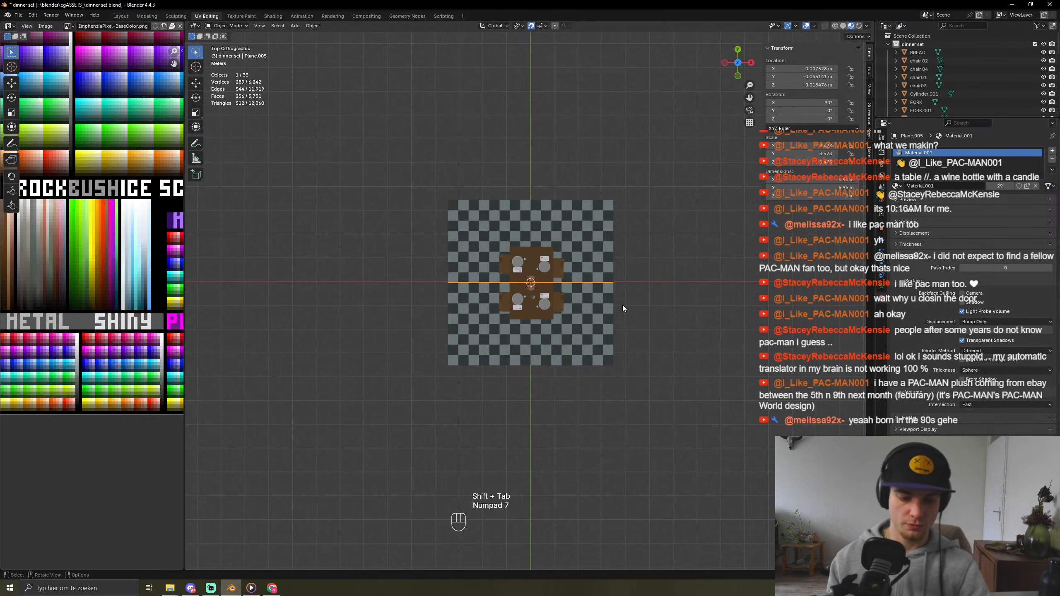
{"action": "key", "text": "g"}
{"action": "key", "text": "y"}
{"action": "left_click", "coordinate": [622, 212]}
{"action": "middle_click_drag", "start_coordinate": [622, 212], "coordinate": [523, 265]}
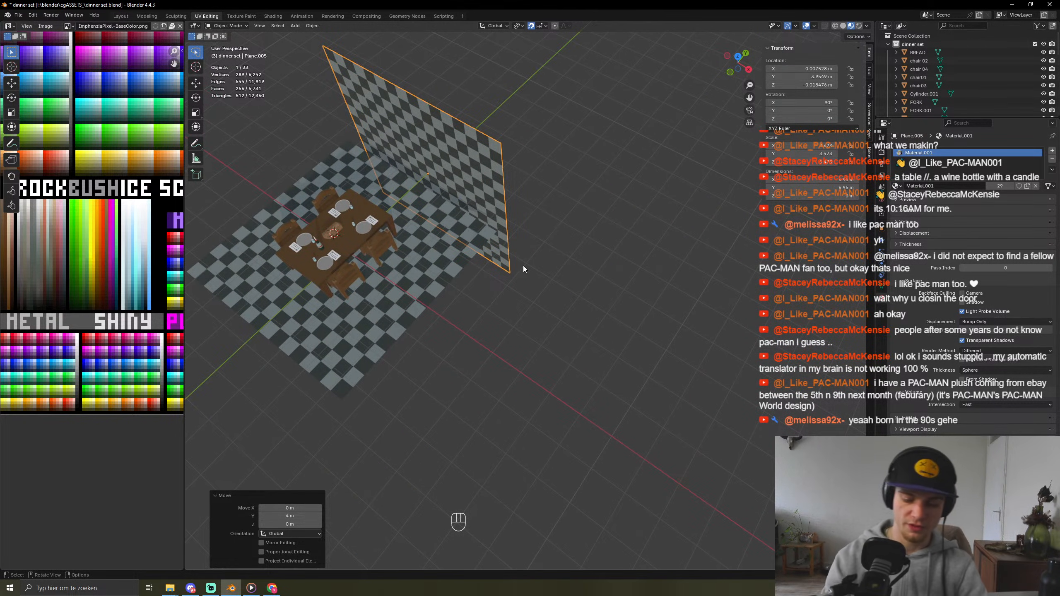
Step: Raise the upright checkered plane 3.4 m along Z
{"action": "key", "text": "KP_1"}
{"action": "key", "text": "g"}
{"action": "key", "text": "z"}
{"action": "left_click", "coordinate": [484, 151]}
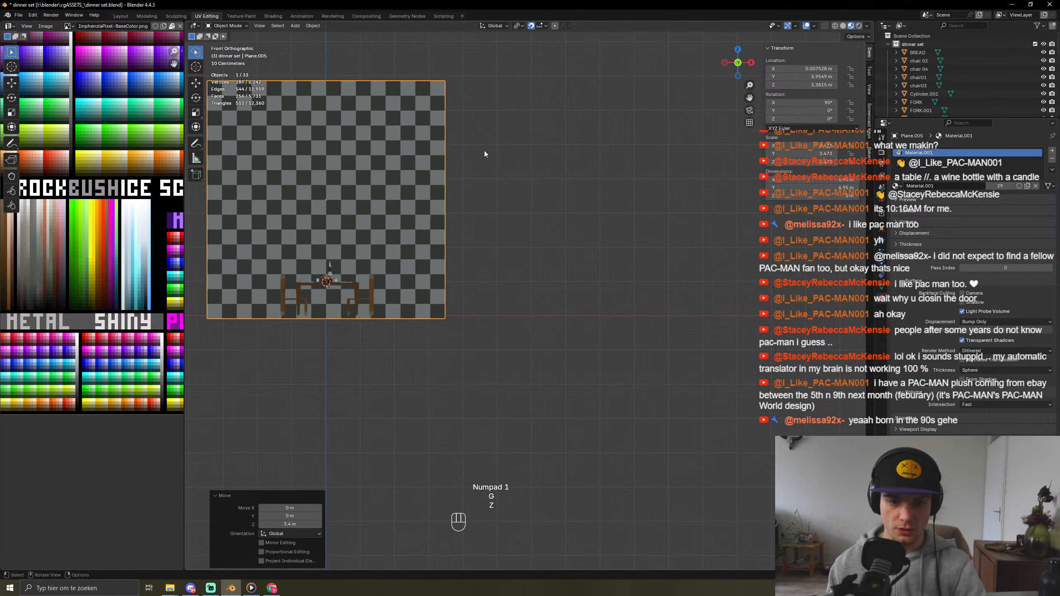
{"action": "middle_click_drag", "start_coordinate": [485, 155], "coordinate": [539, 274]}
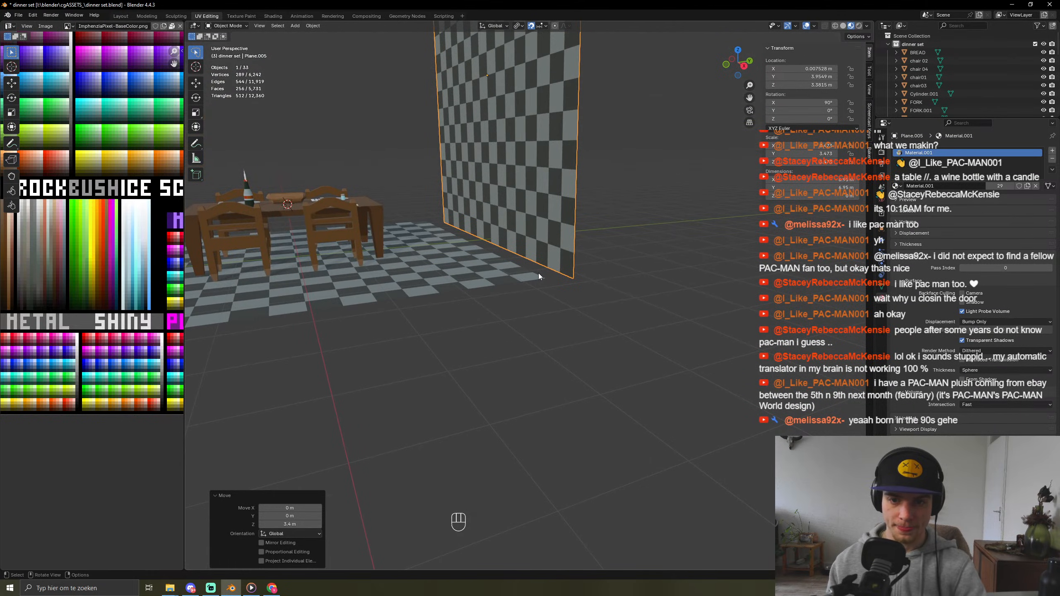
Step: Set the snap target to Edge and move the wall along Y until it snaps to the floor's outer edge
{"action": "key", "text": "g"}
{"action": "key", "text": "y"}
{"action": "left_click", "coordinate": [541, 25]}
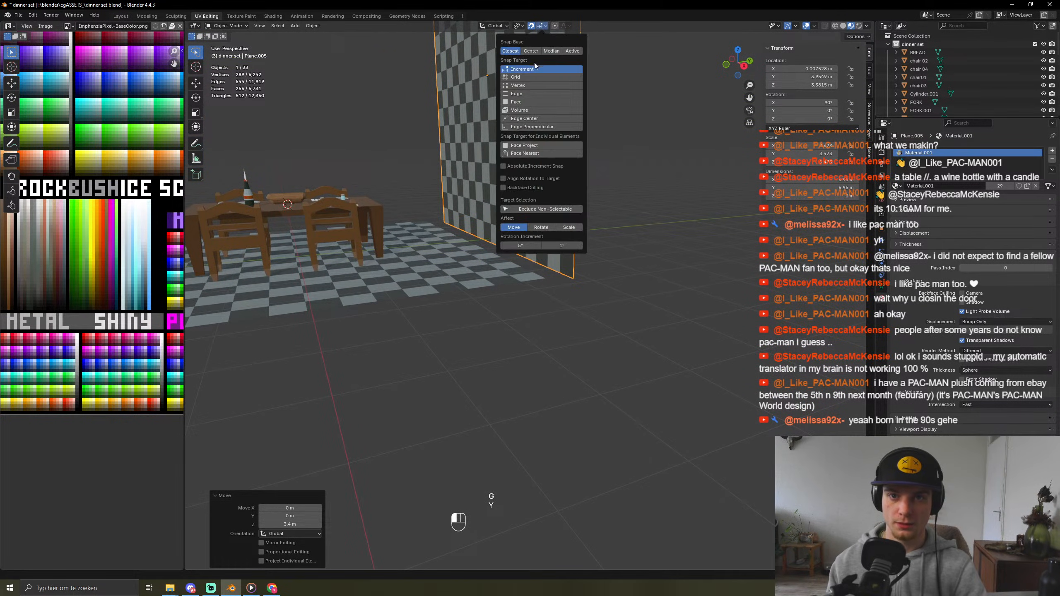
{"action": "left_click", "coordinate": [520, 95]}
{"action": "key", "text": "g"}
{"action": "key", "text": "y"}
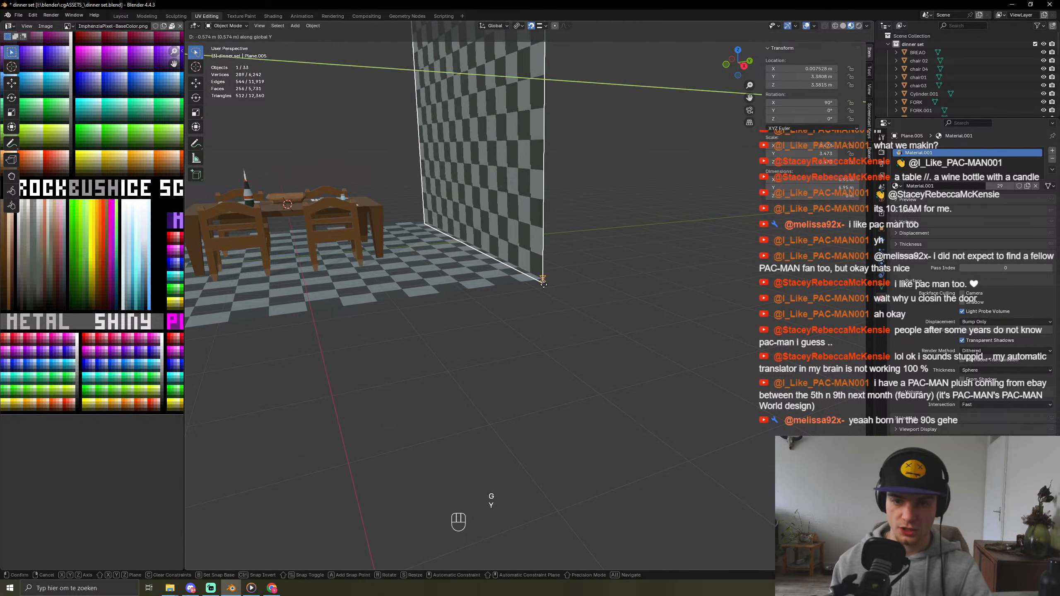
{"action": "left_click", "coordinate": [551, 282]}
{"action": "left_click", "coordinate": [558, 351]}
Step: Move the wall about 0.073 m up along Z so its lower edge snaps to the floor
{"action": "middle_click_drag", "start_coordinate": [557, 352], "coordinate": [600, 318]}
{"action": "left_click", "coordinate": [600, 315]}
{"action": "key", "text": "g"}
{"action": "key", "text": "z"}
{"action": "left_click", "coordinate": [589, 348]}
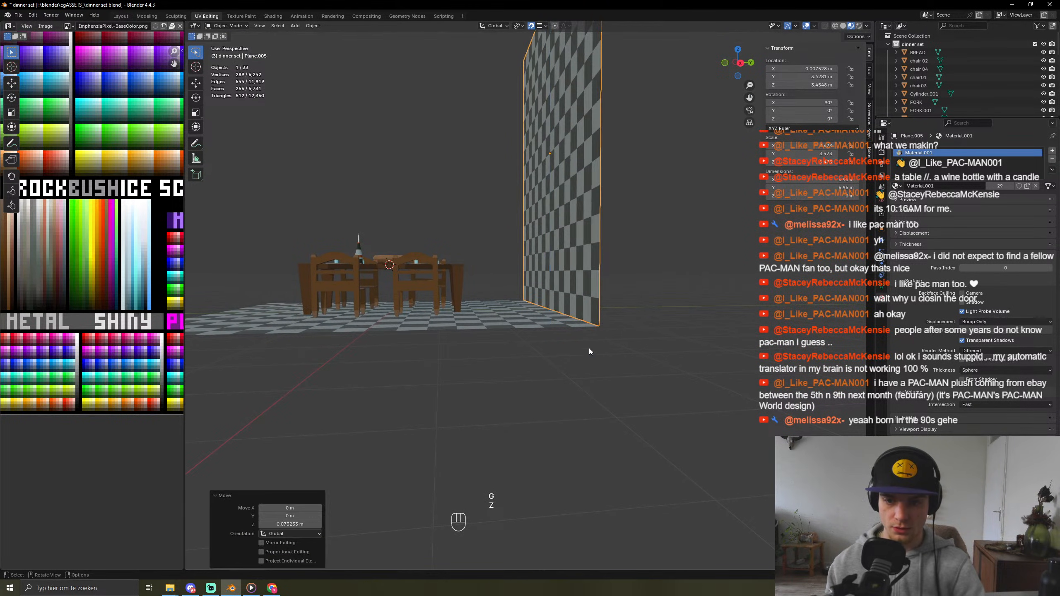
{"action": "left_click", "coordinate": [586, 351]}
Step: Select all of the wall's faces and scale their UVs to 0 to give the wall one solid grey colour
{"action": "middle_click_drag", "start_coordinate": [472, 361], "coordinate": [441, 259]}
{"action": "scroll", "coordinate": [497, 358], "scroll_direction": "down", "scroll_amount": 7}
{"action": "left_click", "coordinate": [440, 258]}
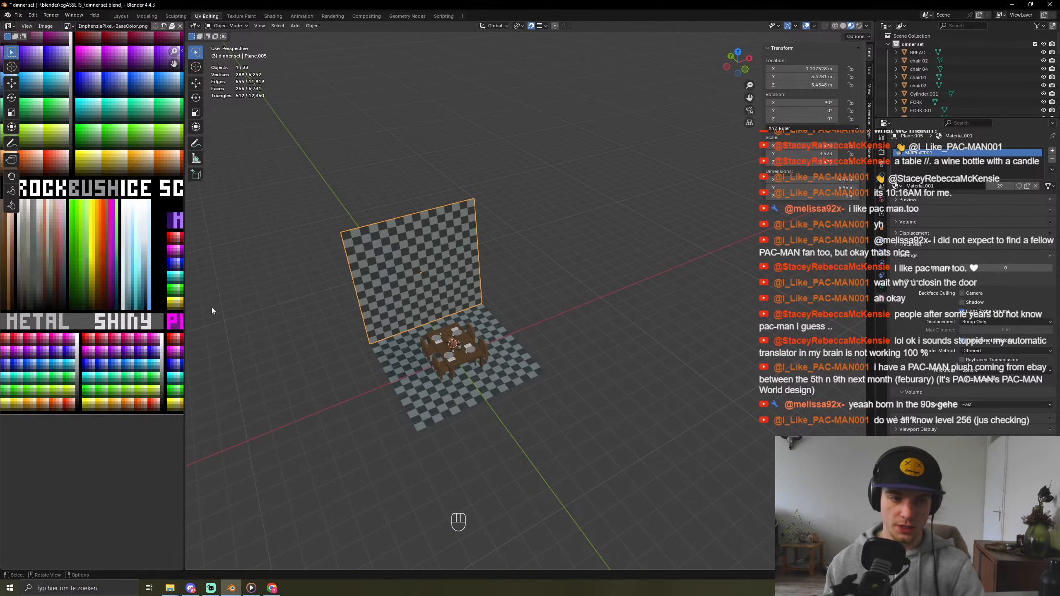
{"action": "key", "text": "Tab"}
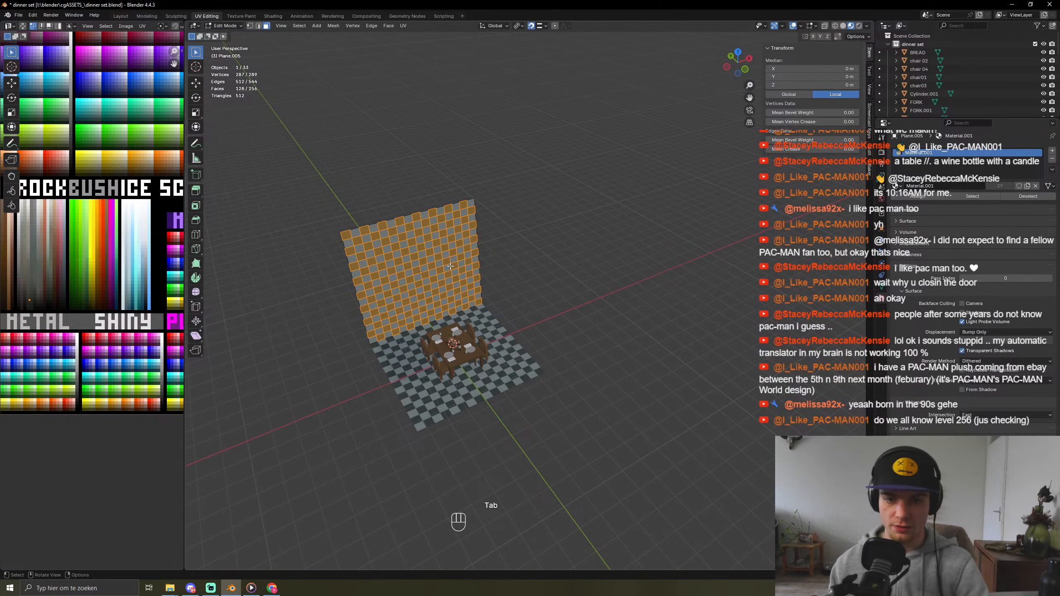
{"action": "key", "text": "a"}
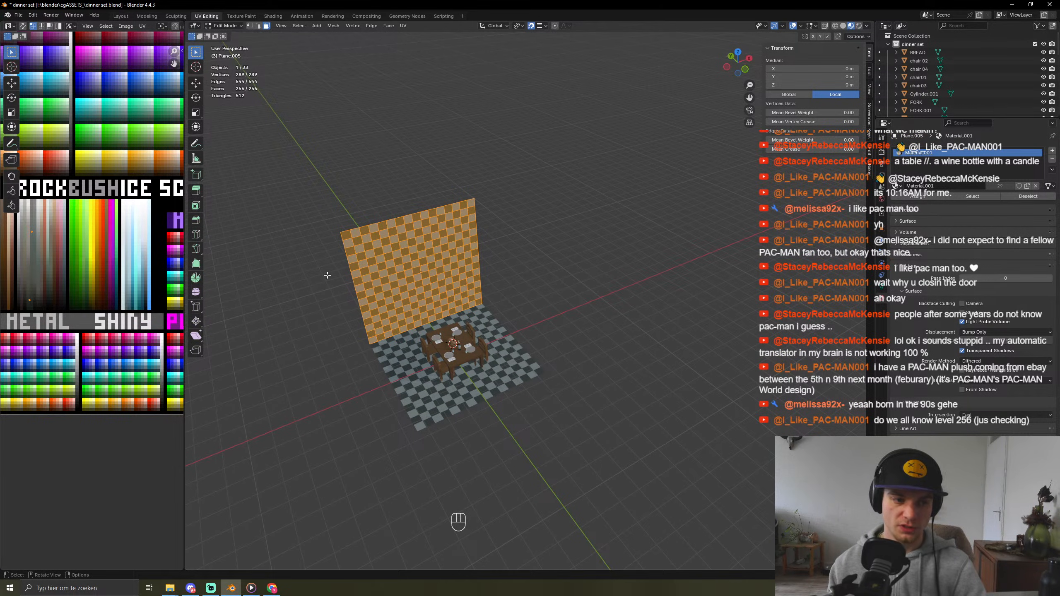
{"action": "key", "text": "a"}
{"action": "key", "text": "s"}
{"action": "key", "text": "KP_0"}
{"action": "key", "text": "KP_Enter"}
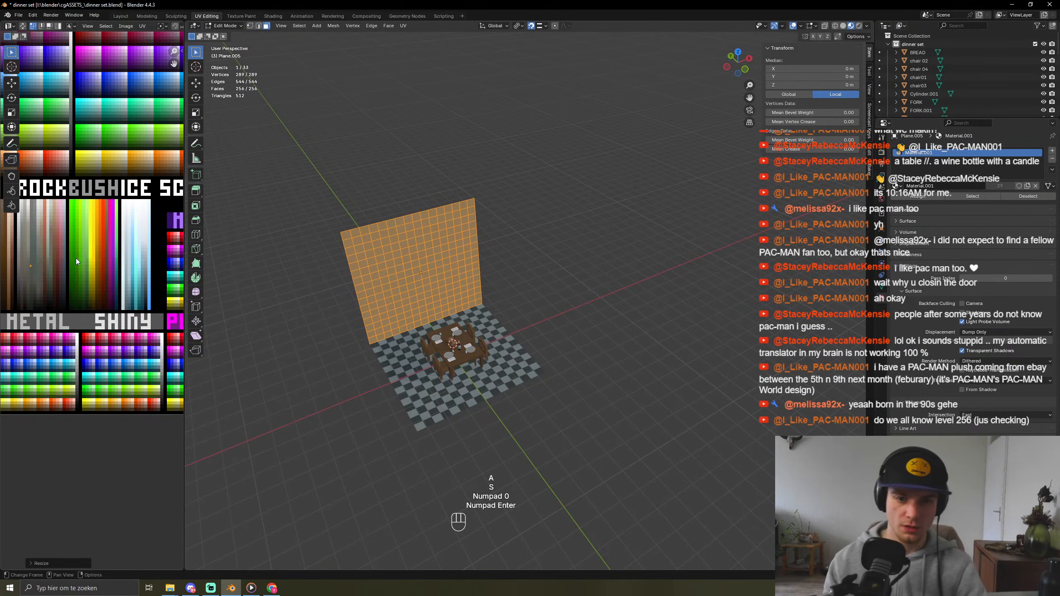
{"action": "key", "text": "Tab"}
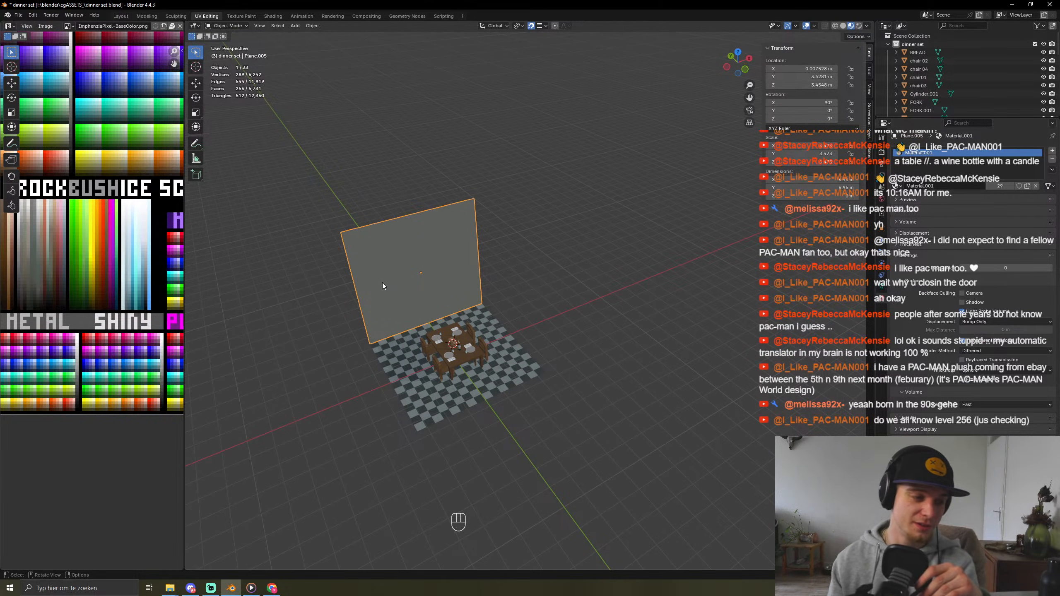
Step: Duplicate the grey wall and place the copy about 7.5 m away in the negative X direction
{"action": "middle_click_drag", "start_coordinate": [386, 293], "coordinate": [558, 327]}
{"action": "scroll", "coordinate": [495, 328], "scroll_direction": "up", "scroll_amount": 5}
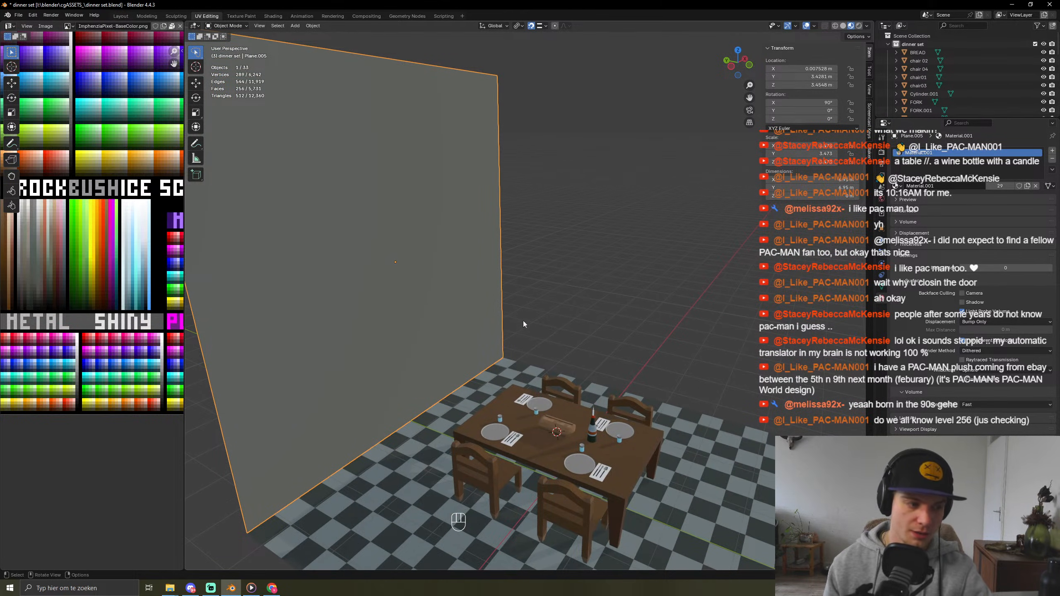
{"action": "scroll", "coordinate": [431, 302], "scroll_direction": "down", "scroll_amount": 6}
{"action": "scroll", "coordinate": [431, 303], "scroll_direction": "down", "scroll_amount": 1}
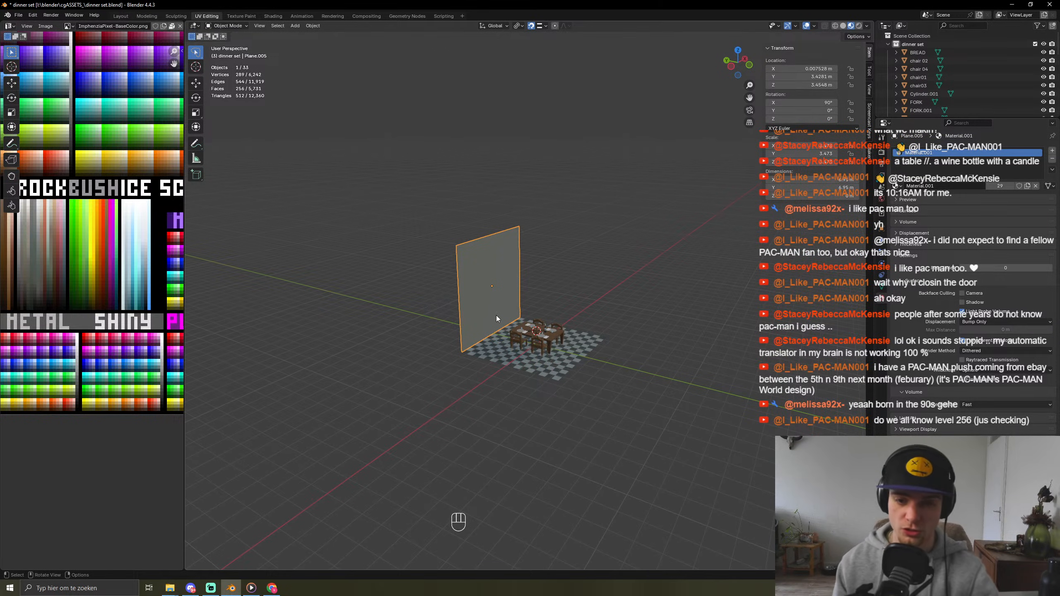
{"action": "scroll", "coordinate": [526, 313], "scroll_direction": "up", "scroll_amount": 5}
{"action": "middle_click_drag", "start_coordinate": [556, 311], "coordinate": [516, 320]}
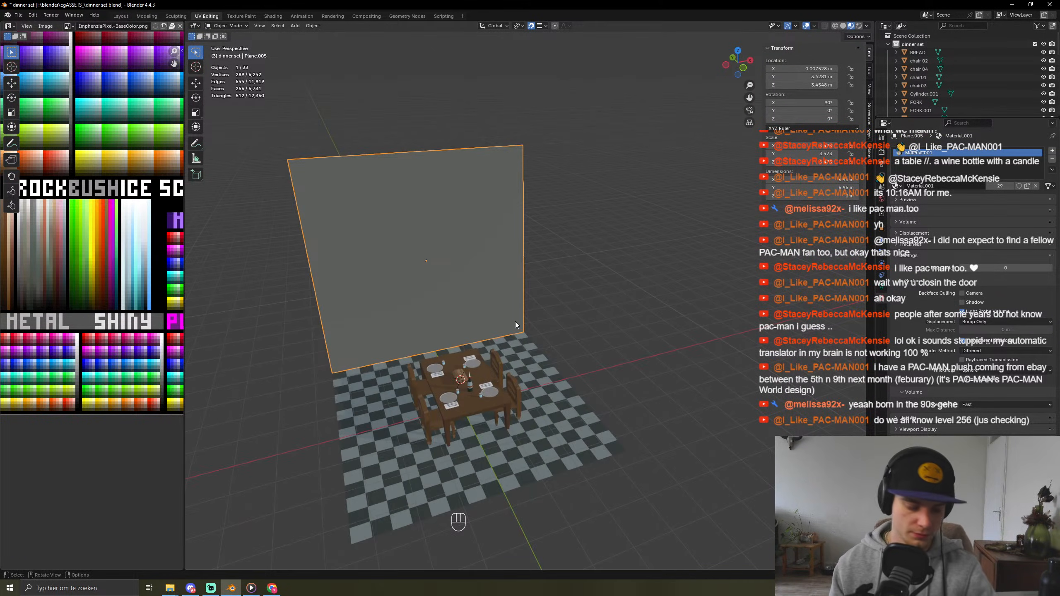
{"action": "key", "text": "shift+d"}
{"action": "key", "text": "x"}
{"action": "left_click", "coordinate": [241, 372]}
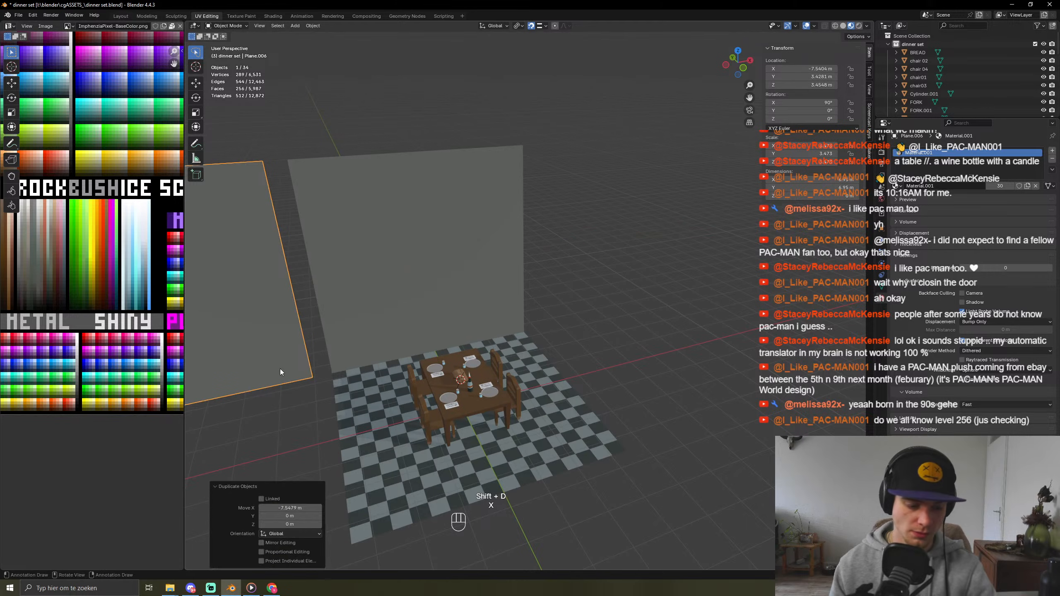
Step: Rotate the duplicated wall 90° around the Z axis
{"action": "key", "text": "r"}
{"action": "key", "text": "z"}
{"action": "key", "text": "KP_9"}
{"action": "key", "text": "KP_0"}
{"action": "key", "text": "KP_Enter"}
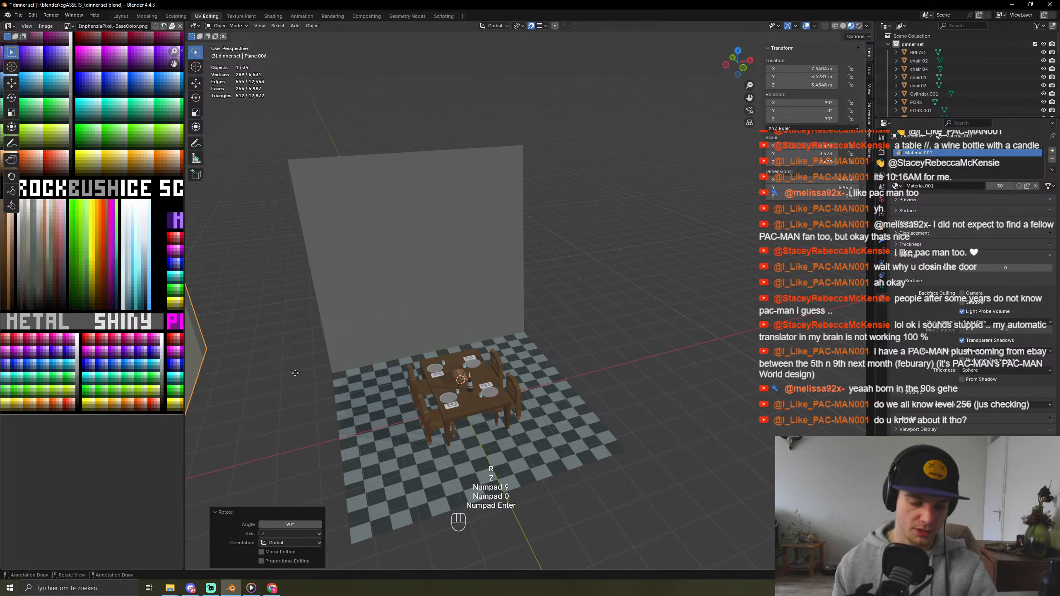
Step: Move the rotated wall about 4.075 m along X and -3.473 m along Y, snapping it to the floor's adjacent side, and deselect it
{"action": "key", "text": "g"}
{"action": "key", "text": "x"}
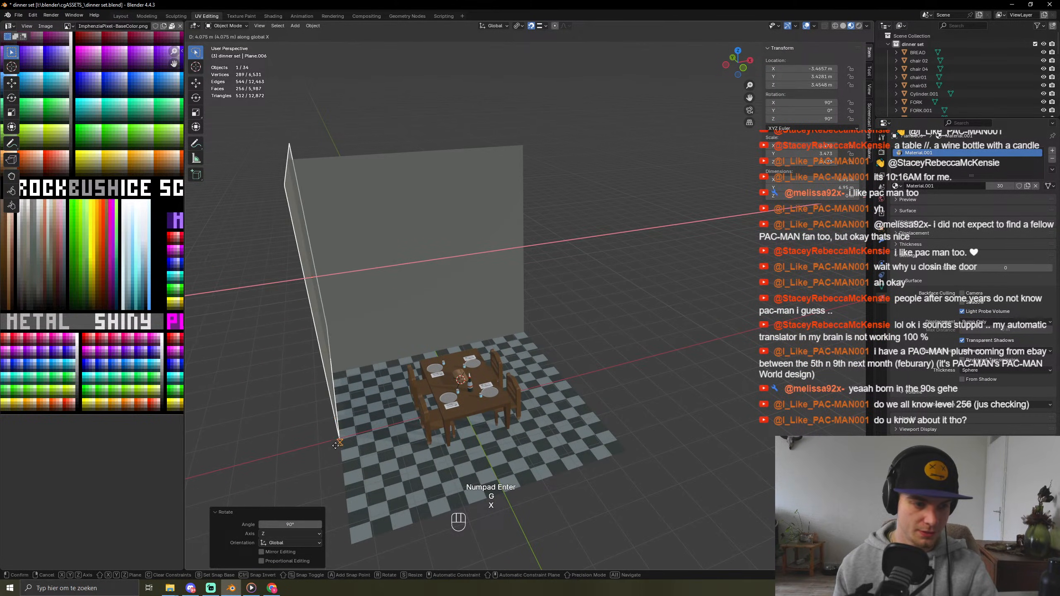
{"action": "left_click", "coordinate": [336, 464]}
{"action": "key", "text": "g"}
{"action": "key", "text": "y"}
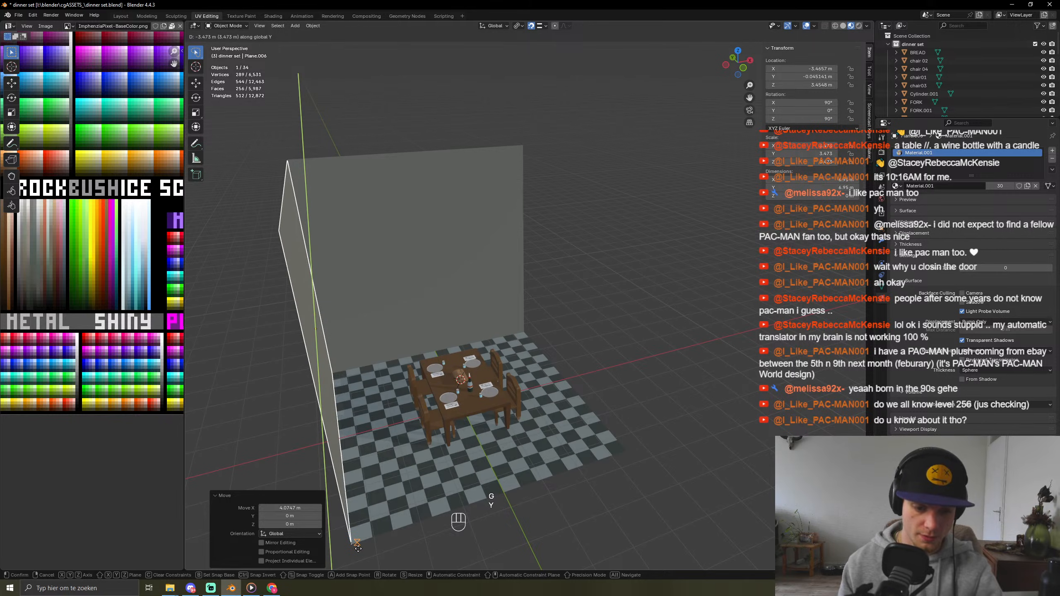
{"action": "right_click", "coordinate": [359, 548]}
{"action": "middle_click_drag", "start_coordinate": [359, 549], "coordinate": [348, 520]}
{"action": "left_click", "coordinate": [653, 425]}
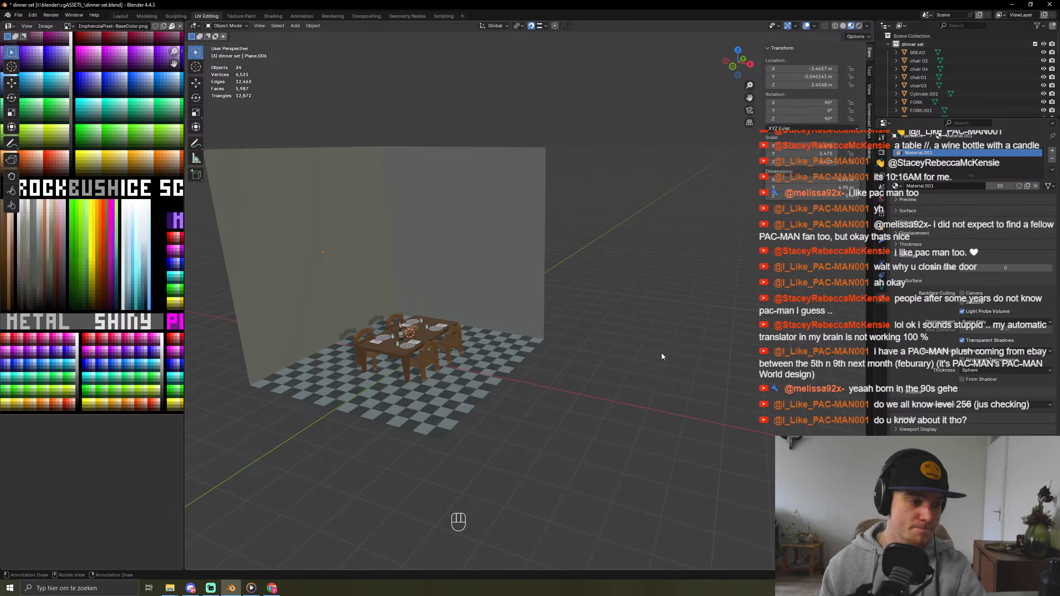
{"action": "middle_click_drag", "start_coordinate": [452, 309], "coordinate": [574, 372], "text": "shift"}
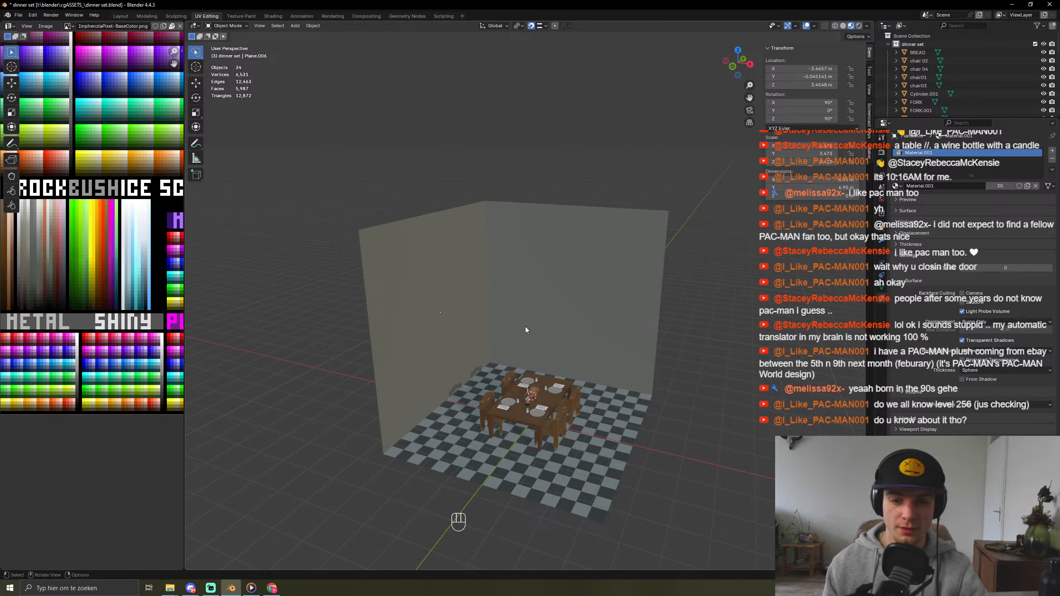
{"action": "middle_click_drag", "start_coordinate": [526, 327], "coordinate": [416, 355]}
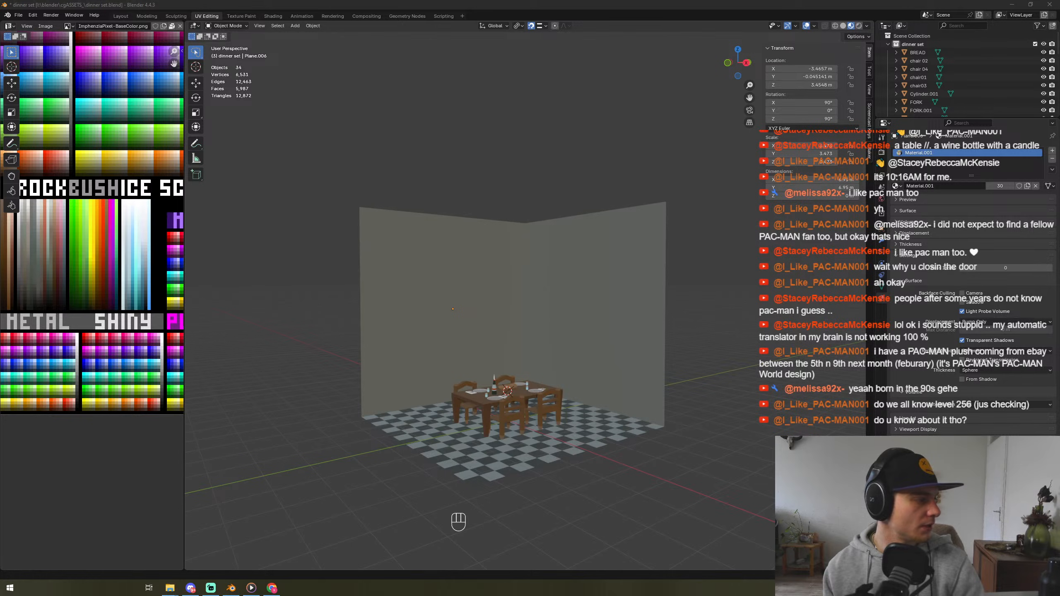
Step: Switch to Google Chrome, open the Reddit post about the Pac-Man "Glitch Happens" cross-stitch and dismiss its cookie notice
{"action": "type", "text": "chro"}
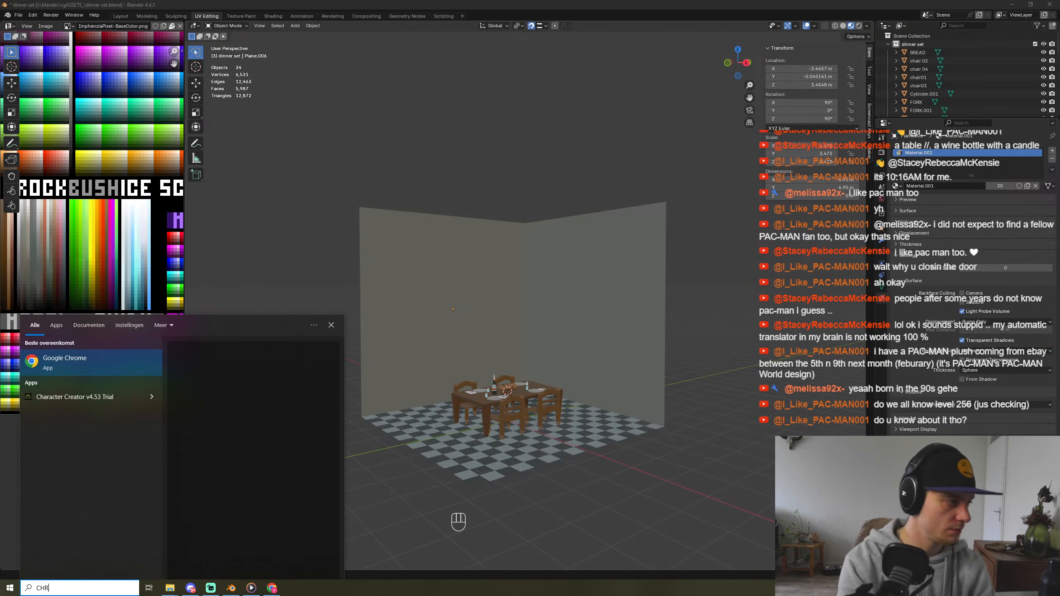
{"action": "key", "text": "Return"}
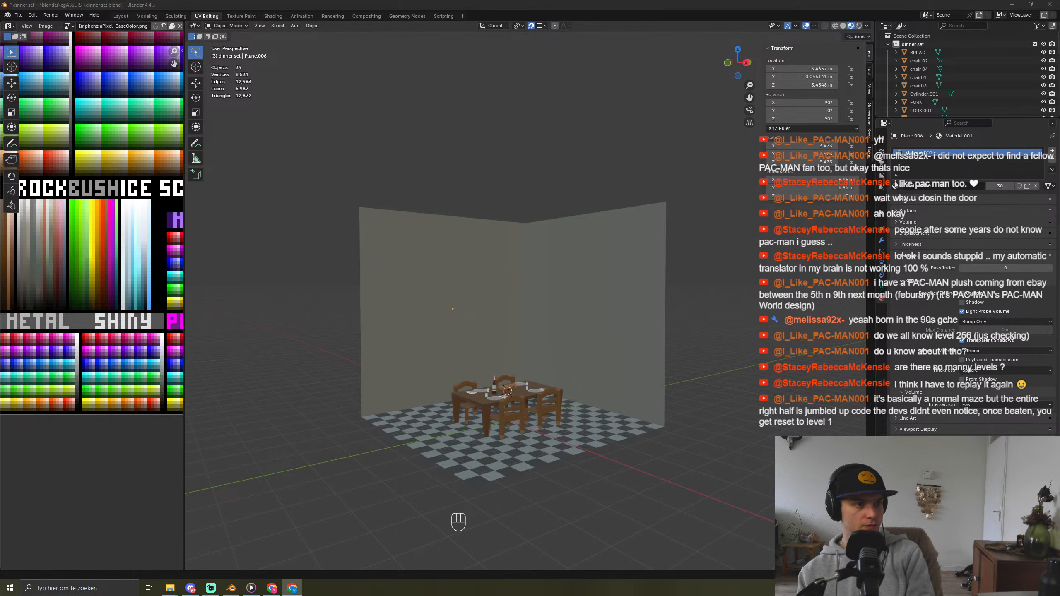
{"action": "left_click_drag", "start_coordinate": [318, 595], "coordinate": [509, 90]}
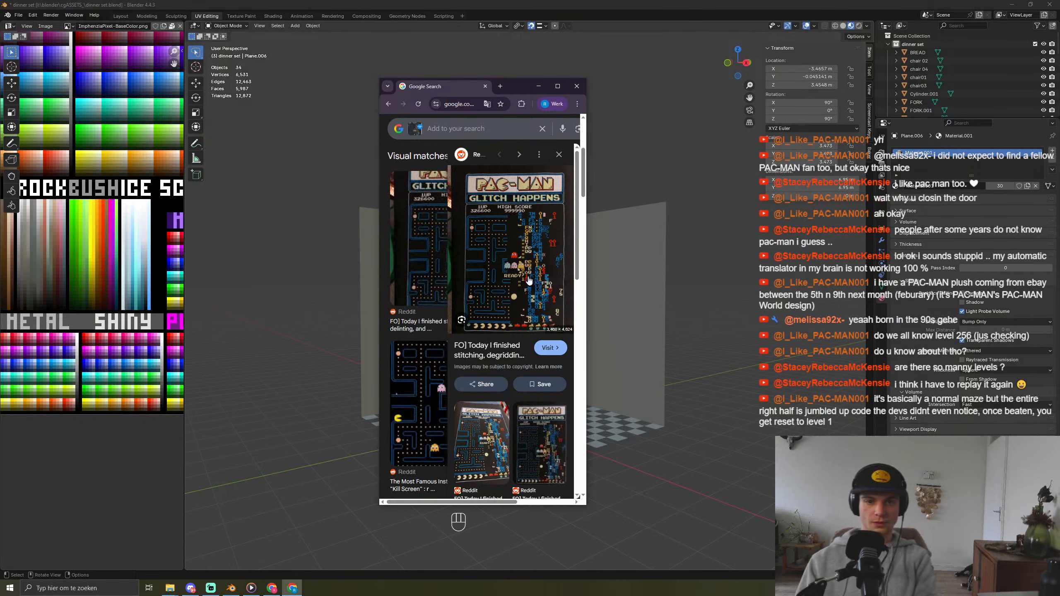
{"action": "left_click", "coordinate": [495, 268]}
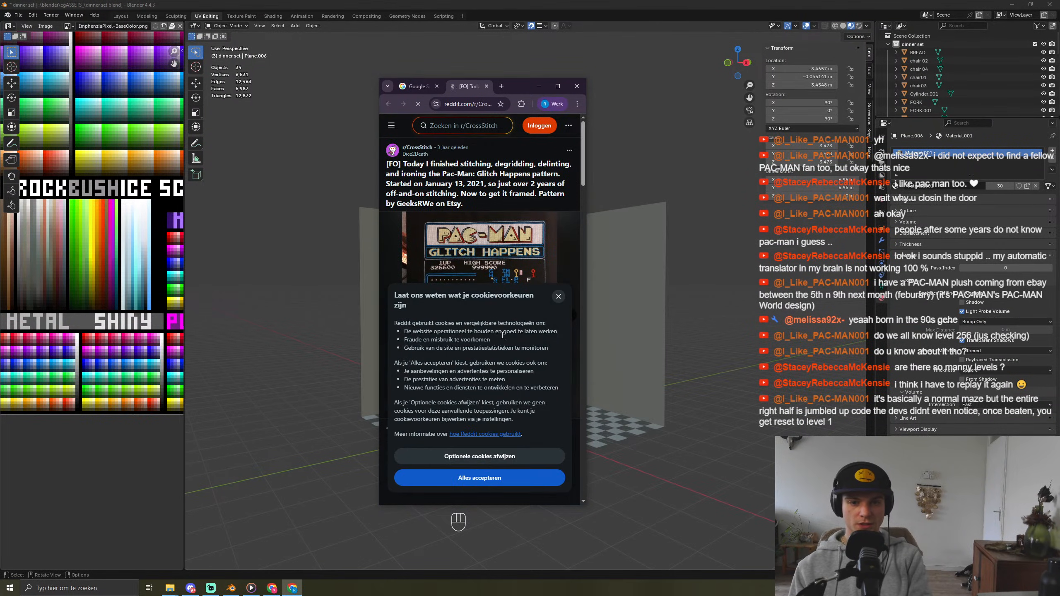
{"action": "left_click", "coordinate": [559, 297]}
{"action": "scroll", "coordinate": [523, 298], "scroll_direction": "down", "scroll_amount": 2}
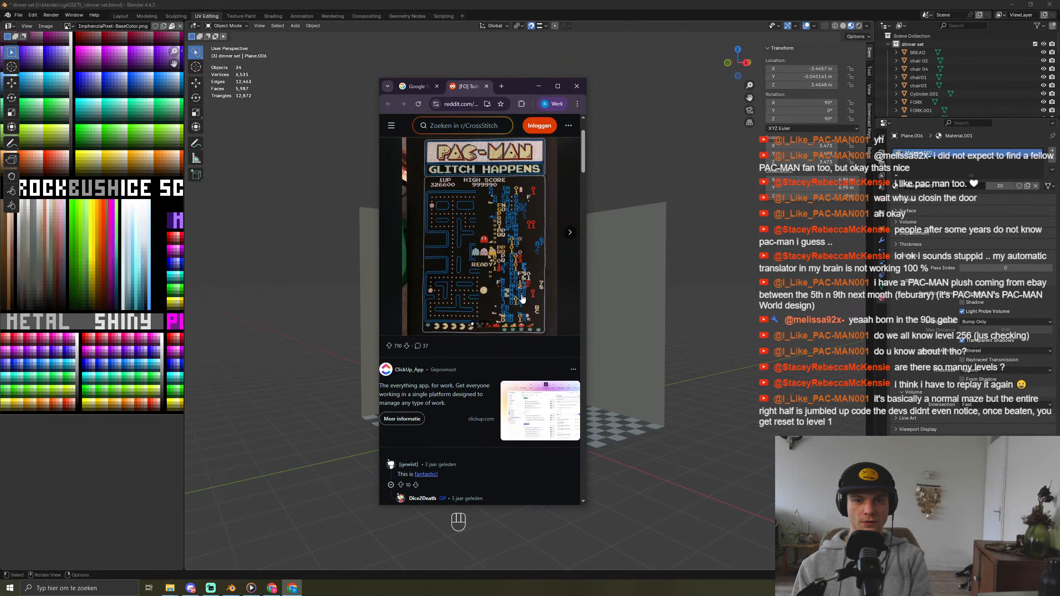
Step: Maximize the browser, examine the enlarged Pac-Man cross-stitch photo, close the post and browser, and return to Blender
{"action": "left_click", "coordinate": [558, 86]}
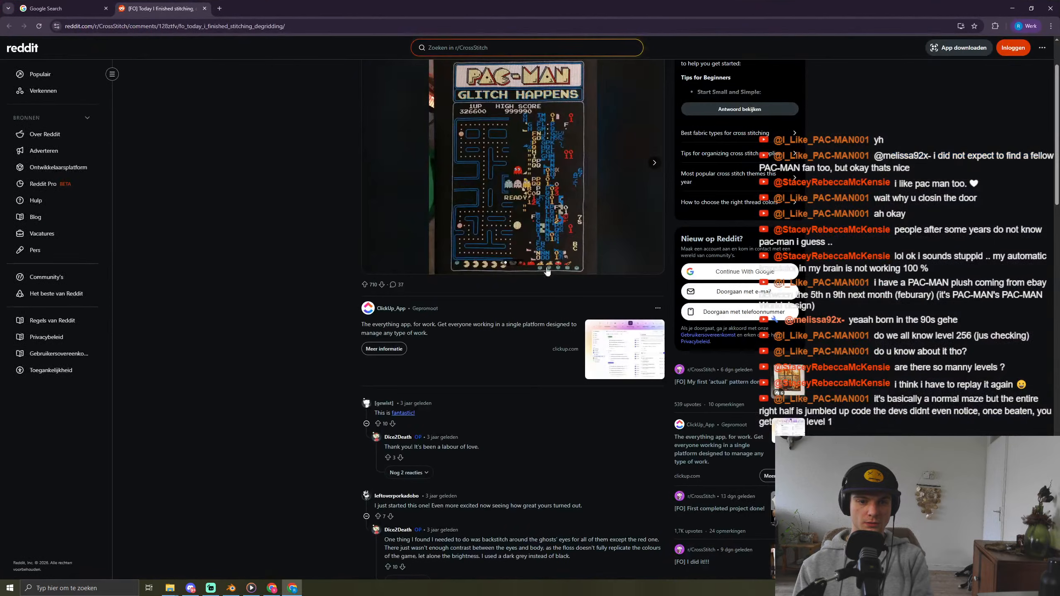
{"action": "scroll", "coordinate": [522, 134], "scroll_direction": "up", "scroll_amount": 2}
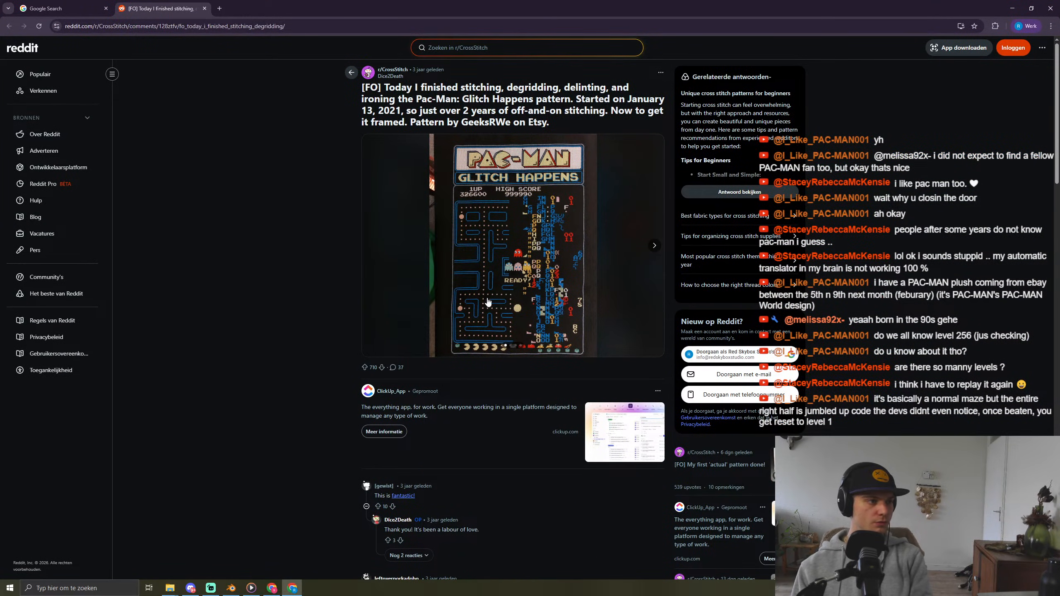
{"action": "left_click", "coordinate": [501, 272]}
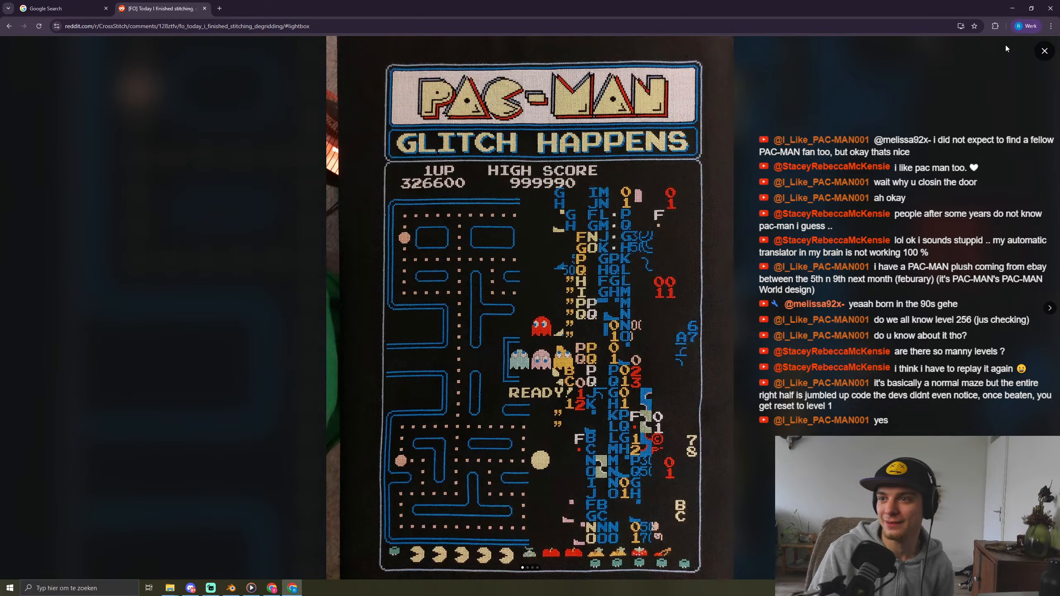
{"action": "left_click", "coordinate": [1044, 51]}
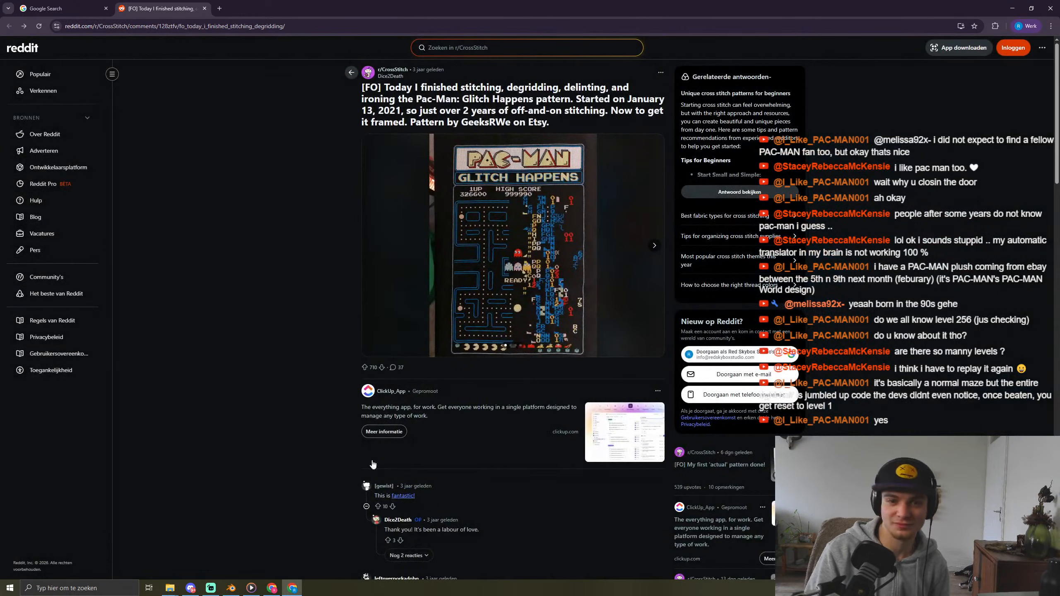
{"action": "middle_click", "coordinate": [182, 12]}
{"action": "left_click", "coordinate": [1052, 6]}
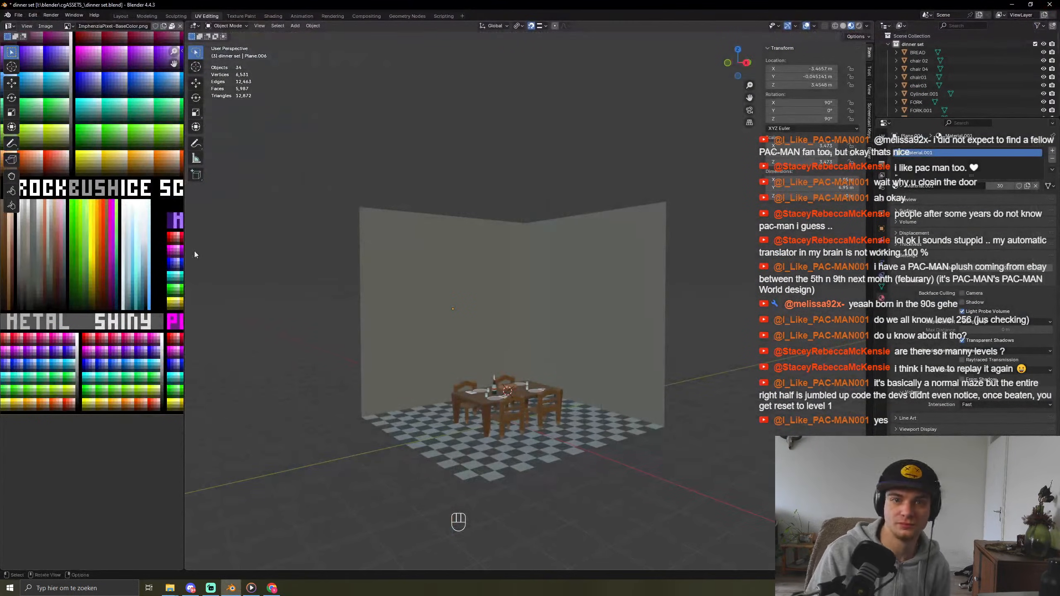
Step: Save the dinner scene to the existing file dinner set.blend
{"action": "middle_click_drag", "start_coordinate": [195, 255], "coordinate": [440, 428]}
{"action": "key", "text": "ctrl+s"}
{"action": "key", "text": "ctrl+s"}
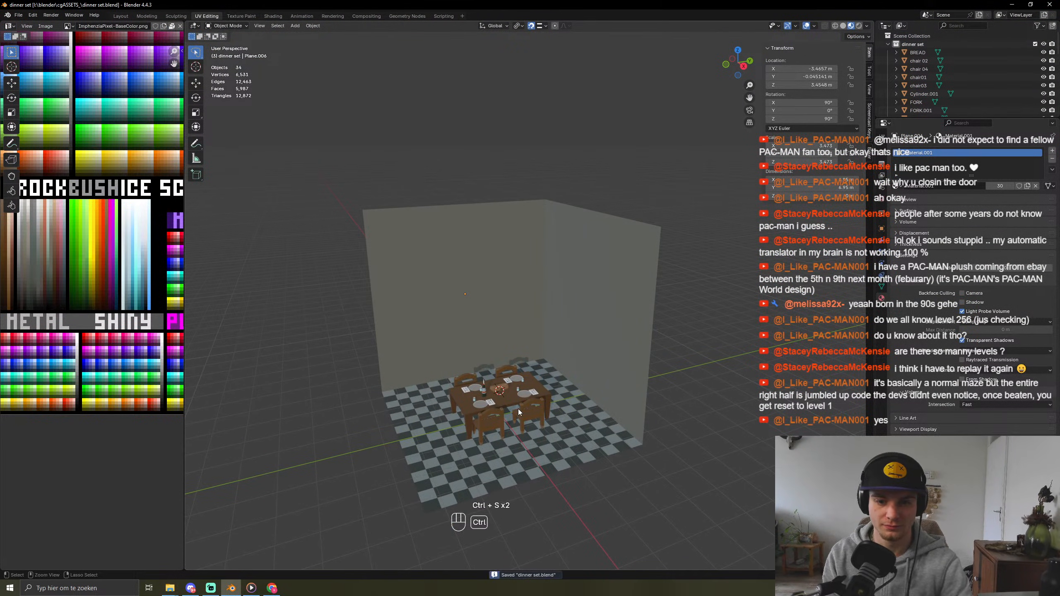
{"action": "key", "text": "ctrl+s"}
{"action": "key", "text": "ctrl+s"}
{"action": "key", "text": "ctrl+s"}
{"action": "key", "text": "ctrl+s"}
Step: Rename the bottle on the dinner table to WINE BOTTLE
{"action": "key", "text": "a"}
{"action": "scroll", "coordinate": [518, 409], "scroll_direction": "up", "scroll_amount": 5}
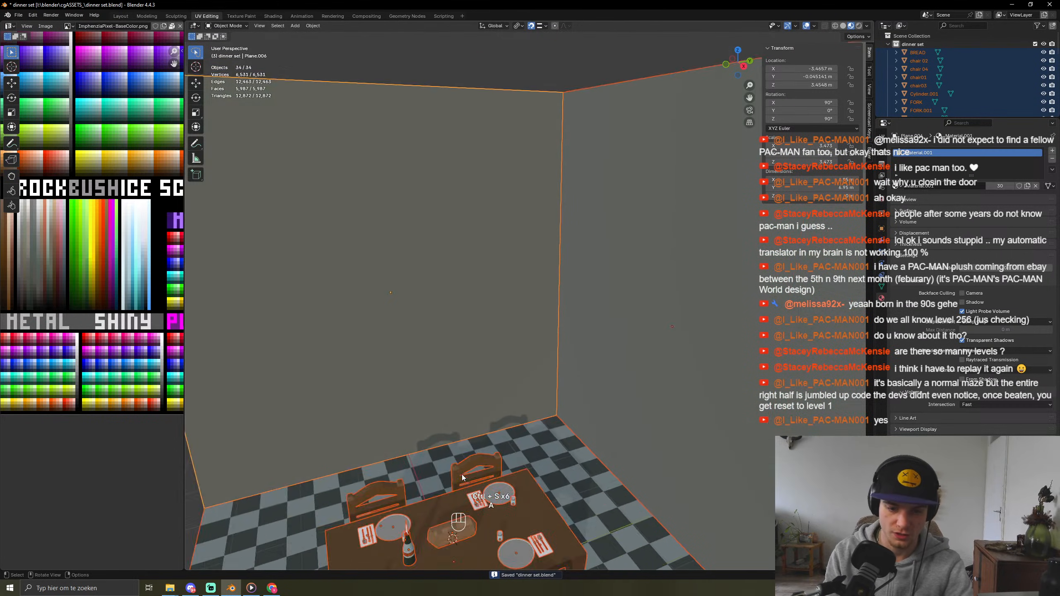
{"action": "scroll", "coordinate": [463, 478], "scroll_direction": "down", "scroll_amount": 4}
{"action": "left_click", "coordinate": [470, 458]}
{"action": "key", "text": "F2"}
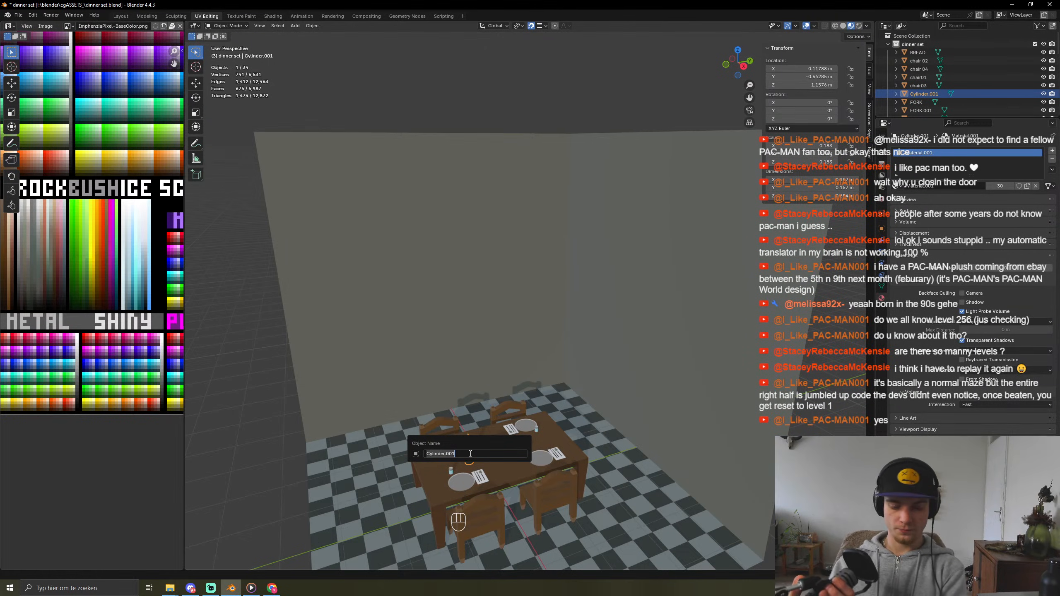
{"action": "type", "text": "WINE BOTTRL"}
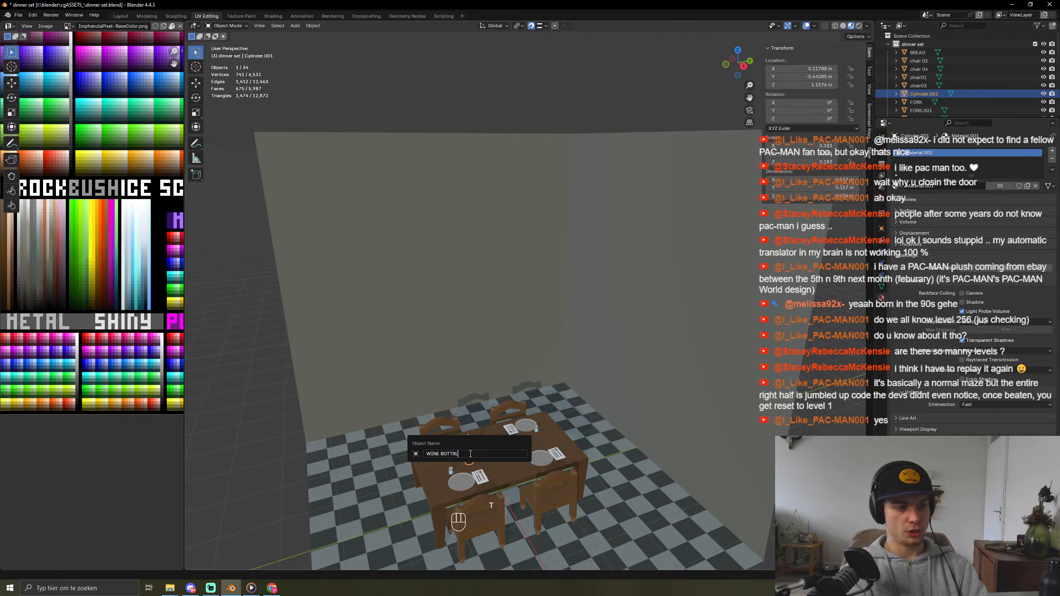
{"action": "type", "text": "E"}
{"action": "key", "text": "BackSpace"}
{"action": "key", "text": "BackSpace"}
{"action": "key", "text": "BackSpace"}
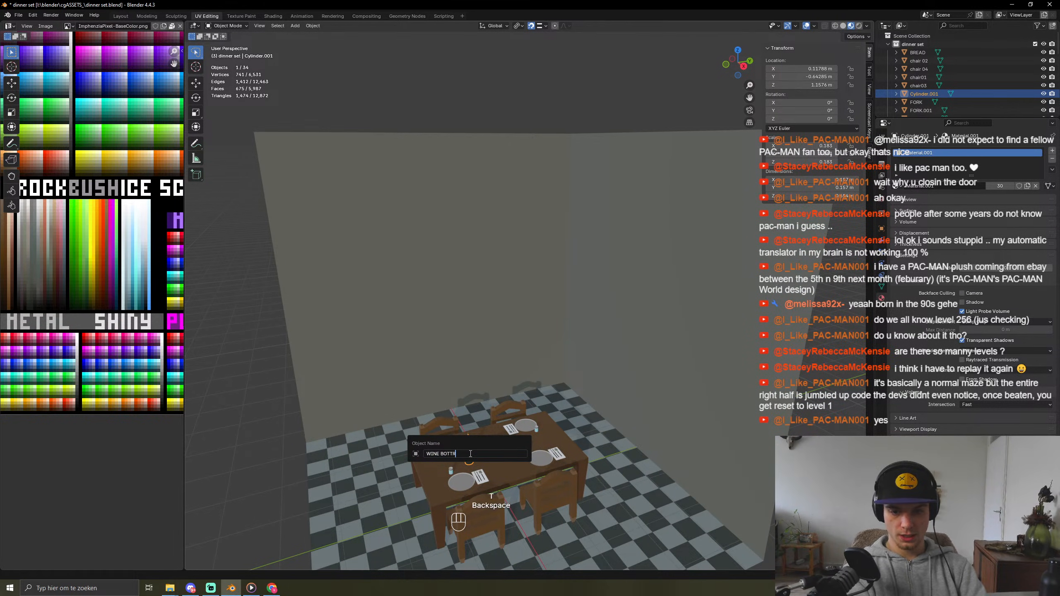
{"action": "type", "text": "LE"}
{"action": "key", "text": "Return"}
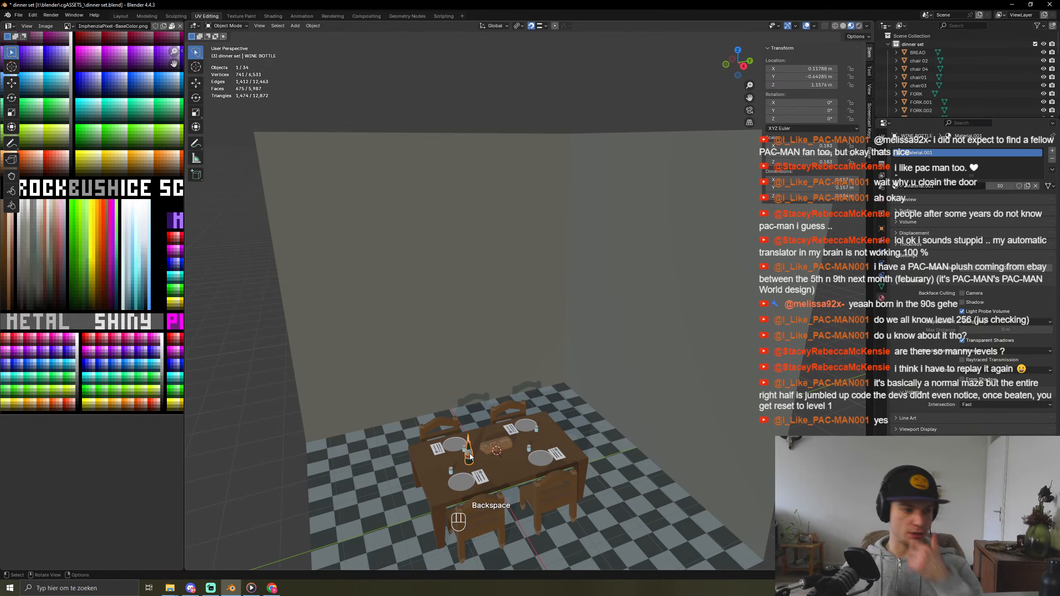
Step: Rename the rotated wall copy, Plane.006, to WALL01
{"action": "scroll", "coordinate": [951, 84], "scroll_direction": "down", "scroll_amount": 5}
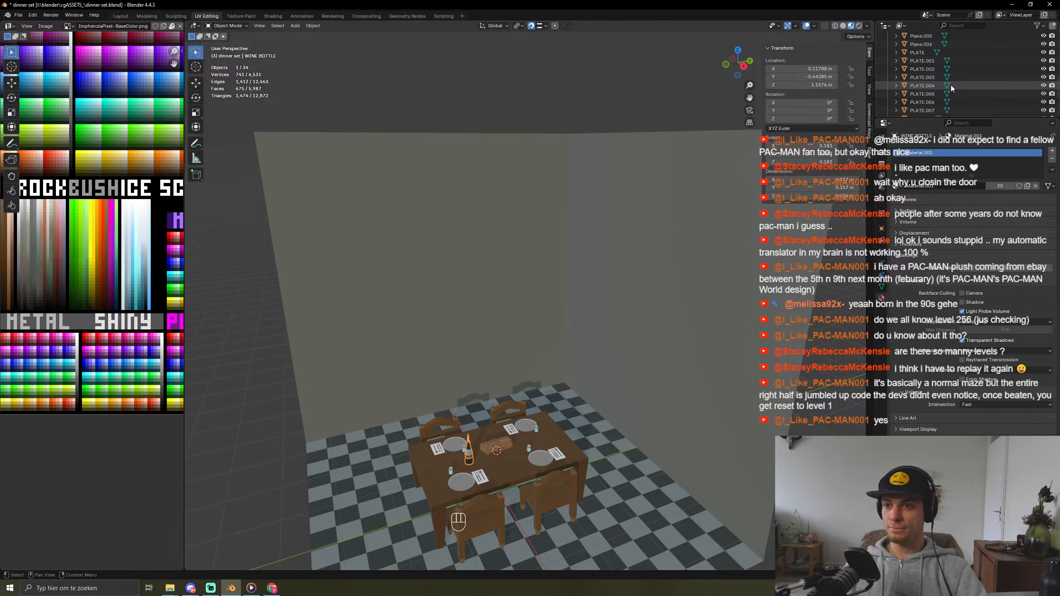
{"action": "left_click", "coordinate": [924, 37]}
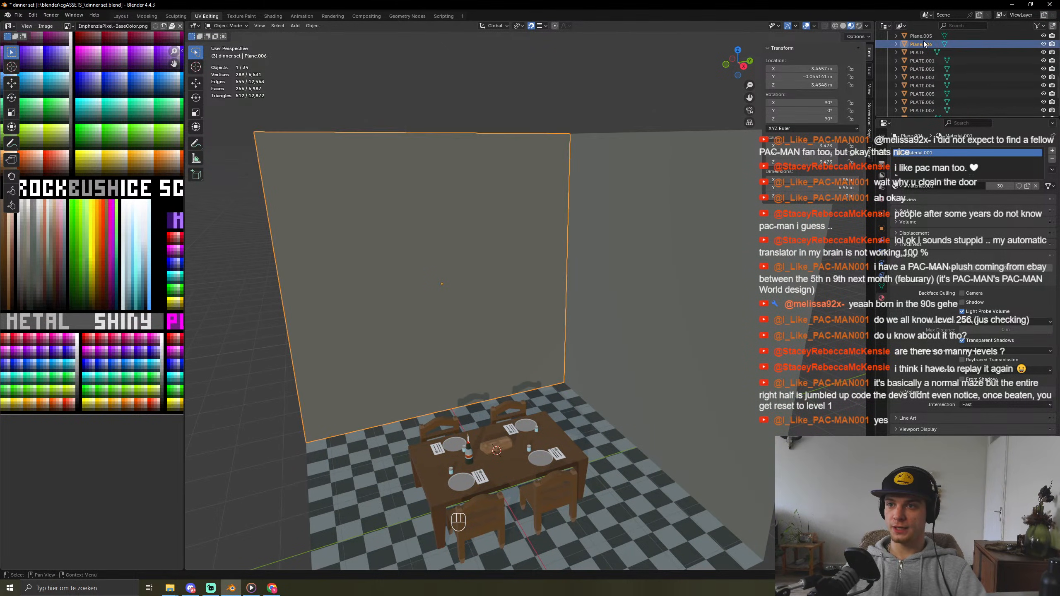
{"action": "left_click", "coordinate": [441, 249], "text": "shift"}
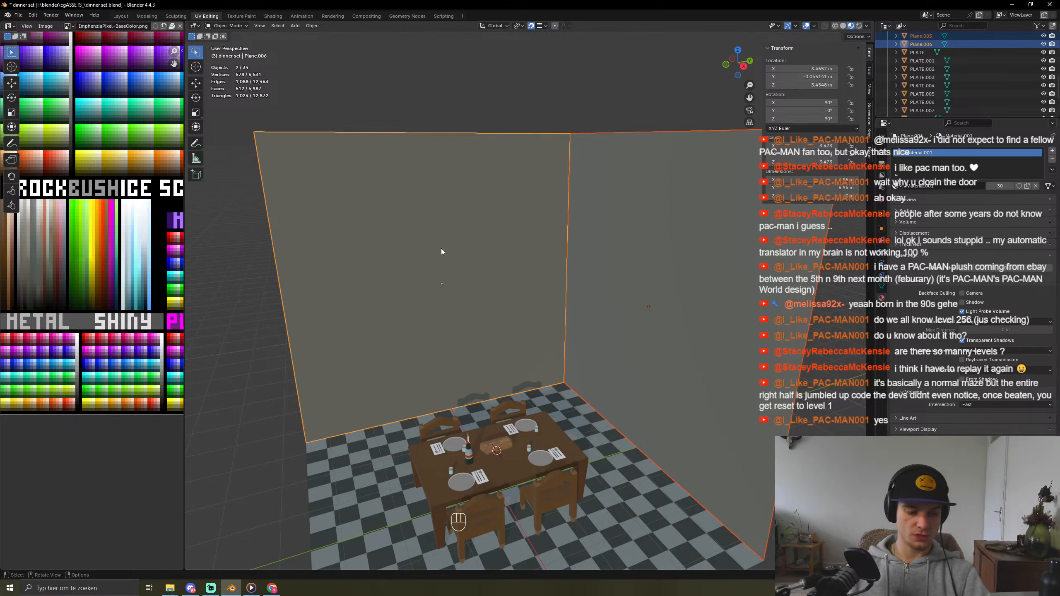
{"action": "key", "text": "F2"}
{"action": "type", "text": "WALL01"}
{"action": "key", "text": "Return"}
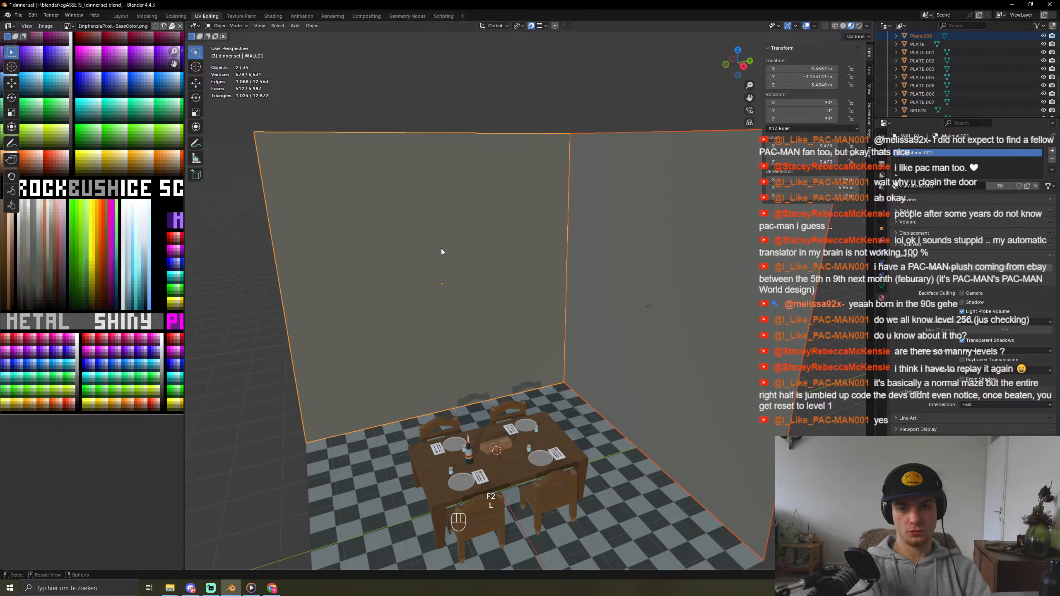
Step: Rename the original wall, Plane.005, to WALL 02
{"action": "left_click", "coordinate": [599, 230]}
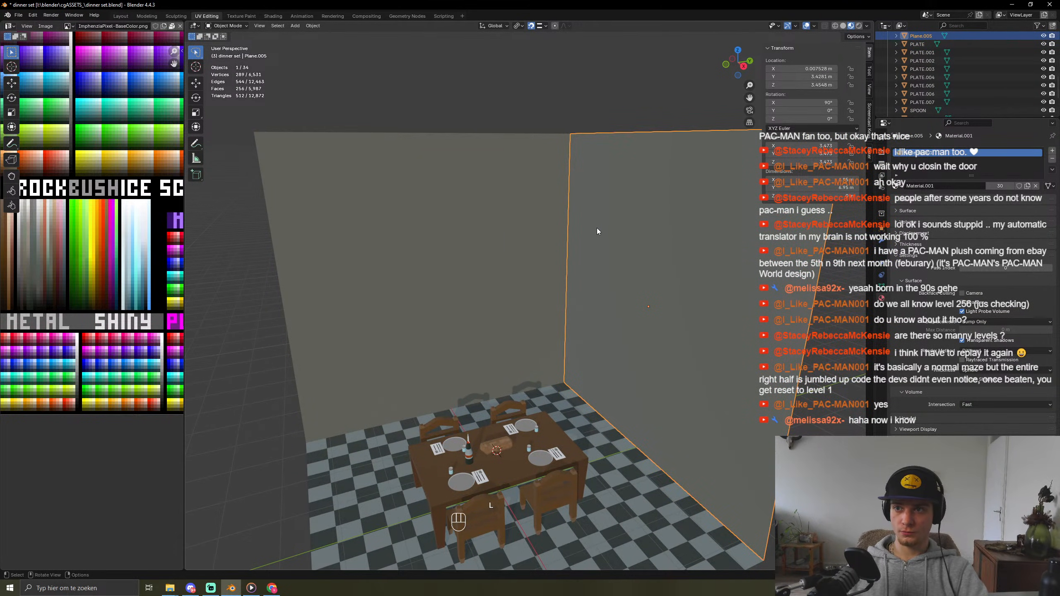
{"action": "key", "text": "F2"}
{"action": "type", "text": "WALL "}
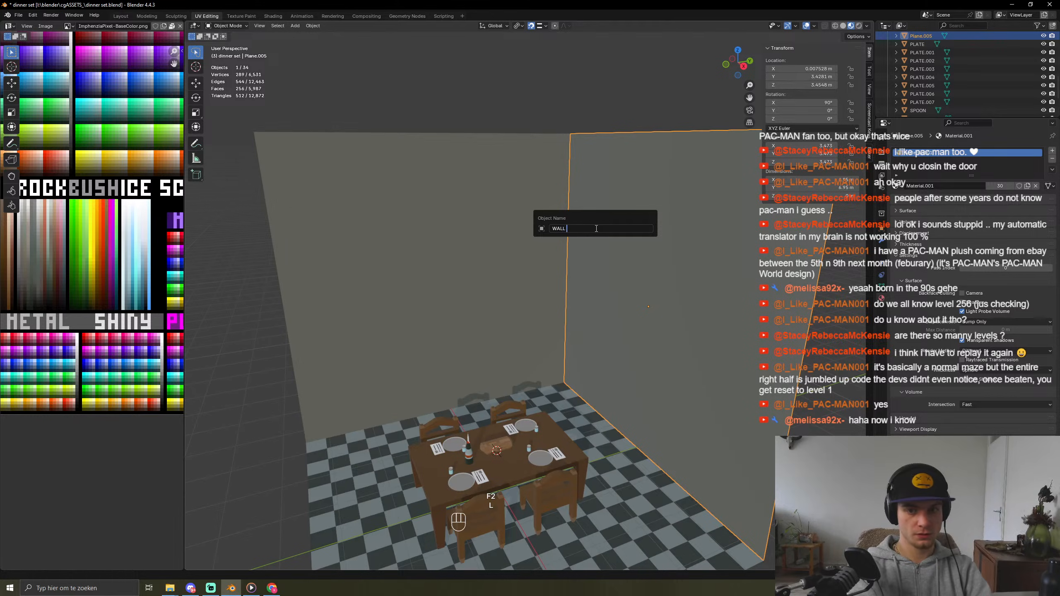
{"action": "type", "text": "02"}
{"action": "key", "text": "Return"}
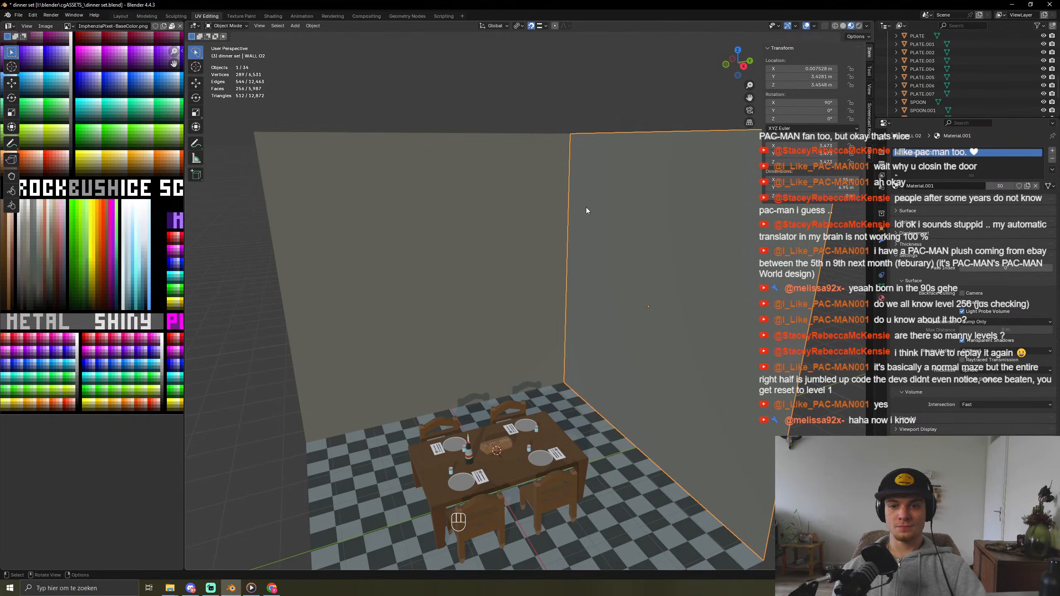
Step: Try to extrude a block of faces in the middle of WALL 02, and undo it
{"action": "scroll", "coordinate": [493, 255], "scroll_direction": "down", "scroll_amount": 10}
{"action": "middle_click_drag", "start_coordinate": [494, 255], "coordinate": [555, 300]}
{"action": "left_click", "coordinate": [663, 337]}
{"action": "scroll", "coordinate": [621, 399], "scroll_direction": "up", "scroll_amount": 10}
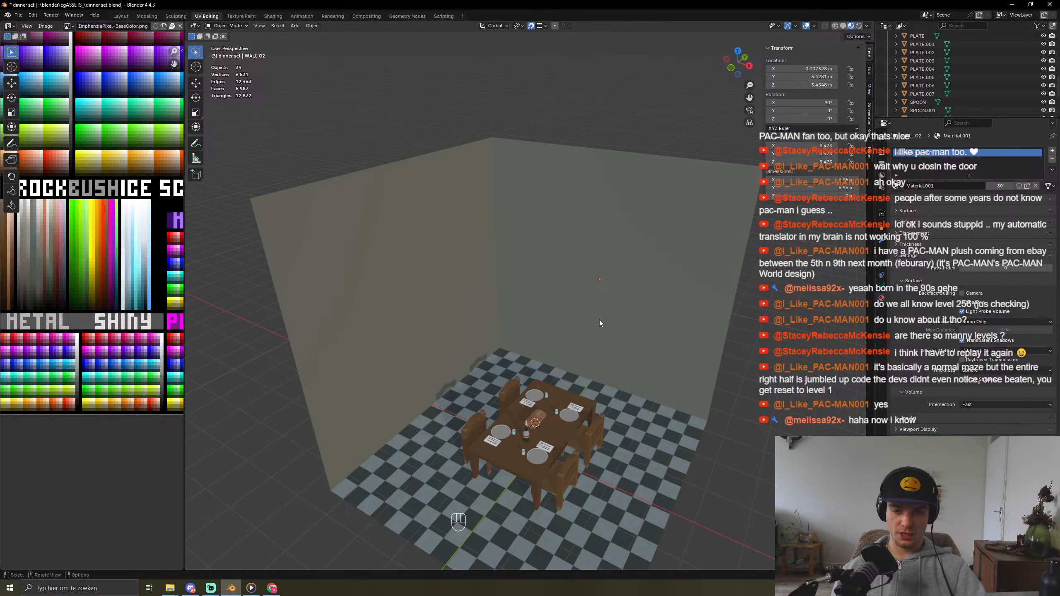
{"action": "left_click", "coordinate": [645, 244]}
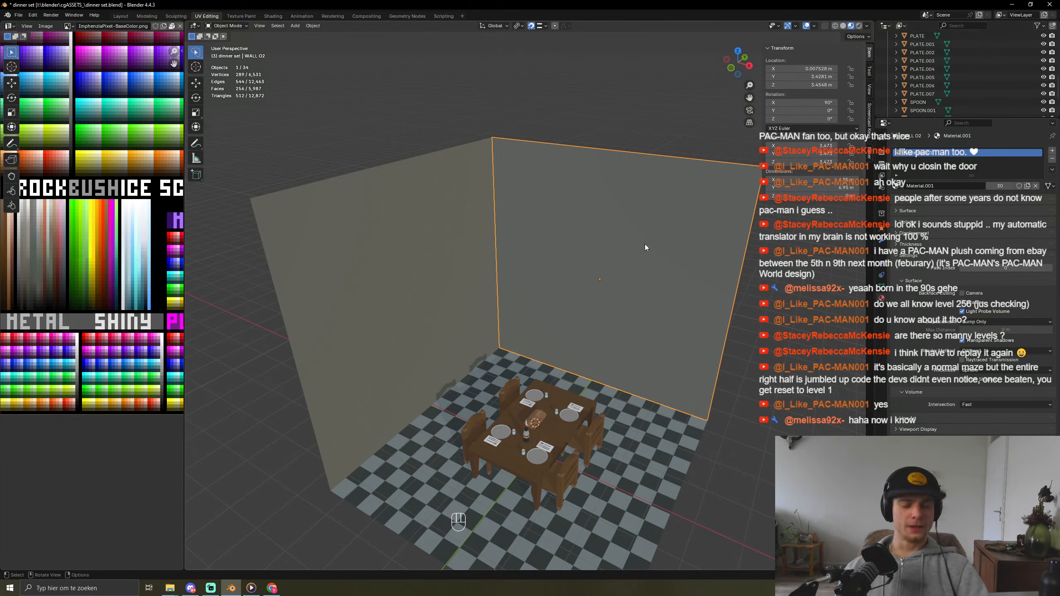
{"action": "key", "text": "ctrl+r"}
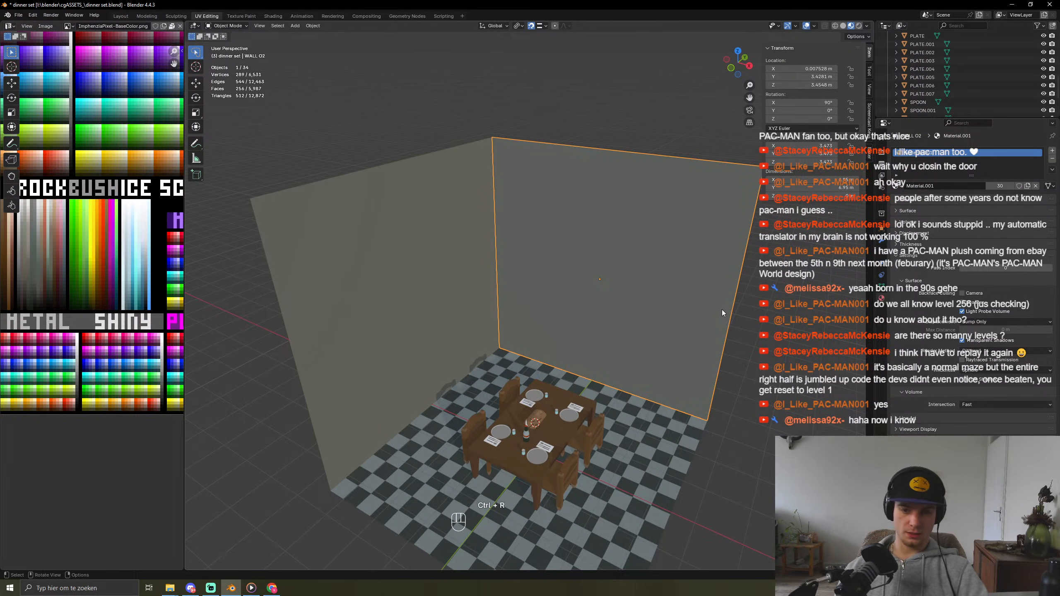
{"action": "key", "text": "Tab"}
{"action": "key", "text": "space"}
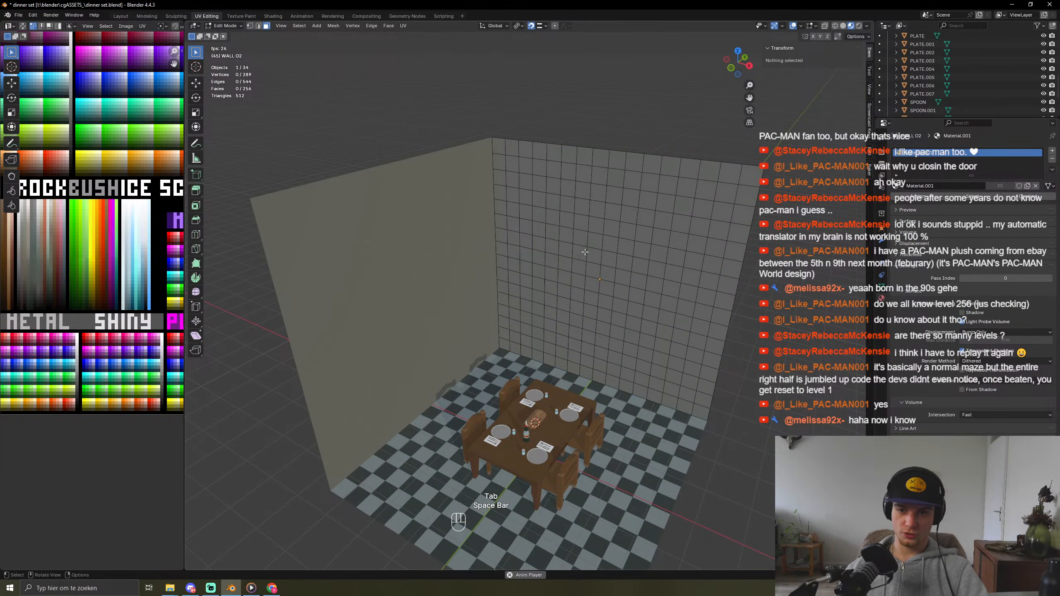
{"action": "left_click_drag", "start_coordinate": [550, 258], "coordinate": [662, 357]}
{"action": "key", "text": "e"}
{"action": "key", "text": "ctrl+z"}
{"action": "key", "text": "ctrl+z"}
{"action": "key", "text": "ctrl+z"}
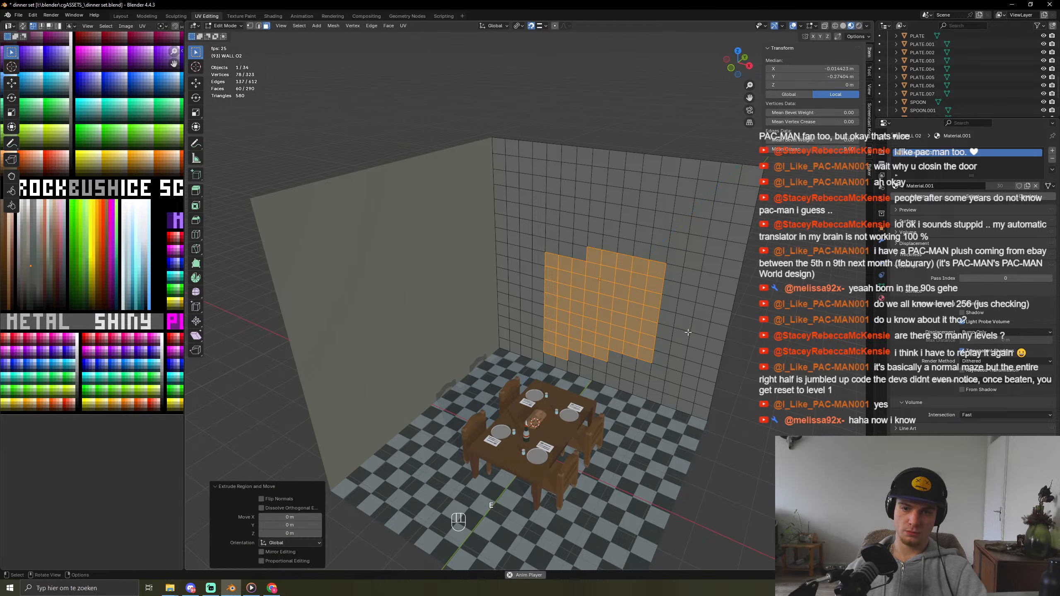
{"action": "key", "text": "Tab"}
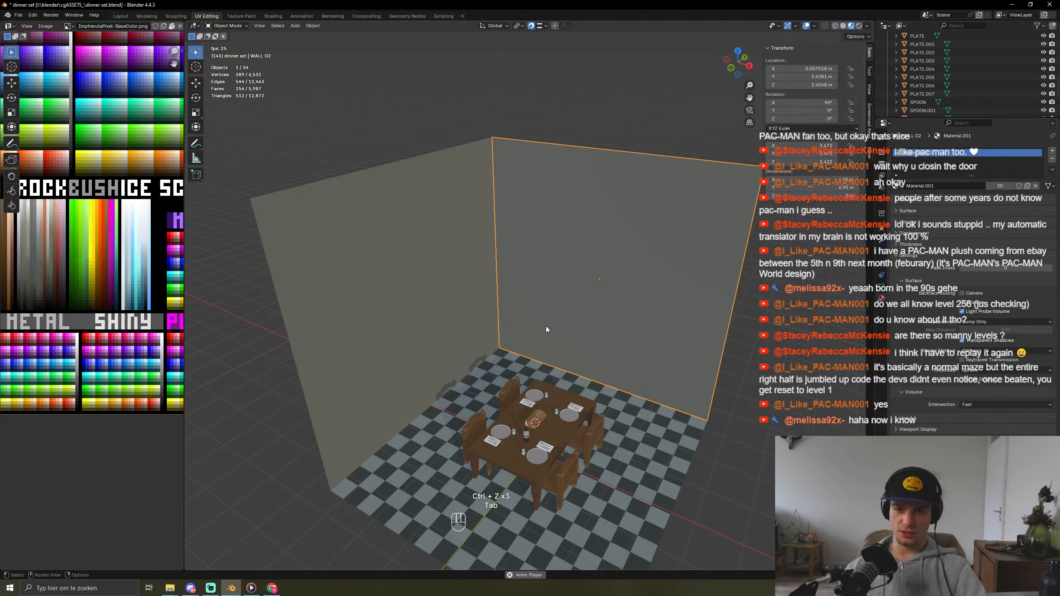
Step: Delete both walls around the checkered floor and undo the deletion
{"action": "left_click", "coordinate": [397, 302], "text": "shift"}
{"action": "key", "text": "Delete"}
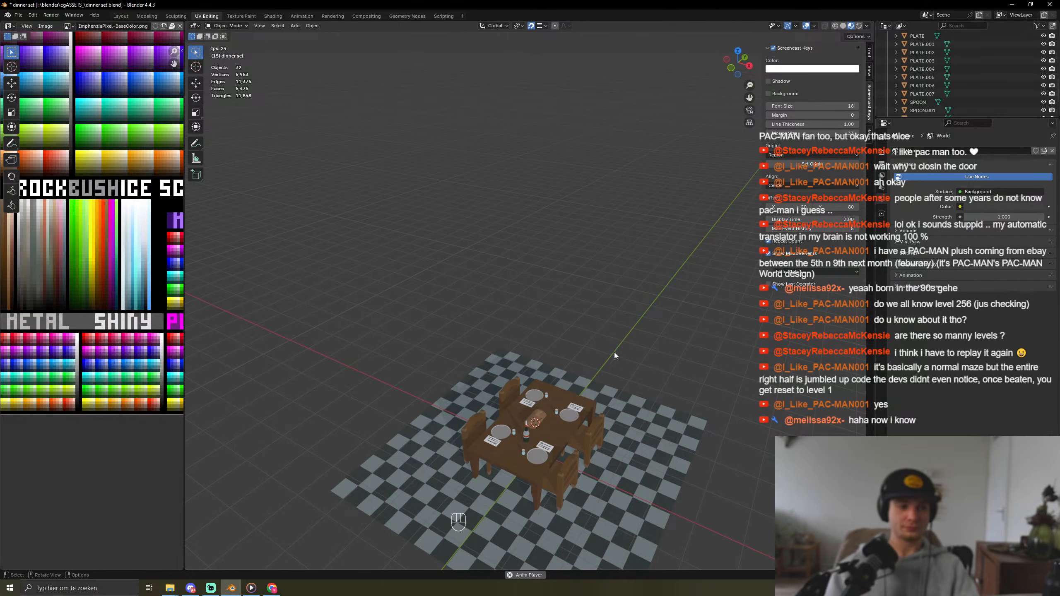
{"action": "middle_click_drag", "start_coordinate": [615, 353], "coordinate": [521, 313], "text": "shift"}
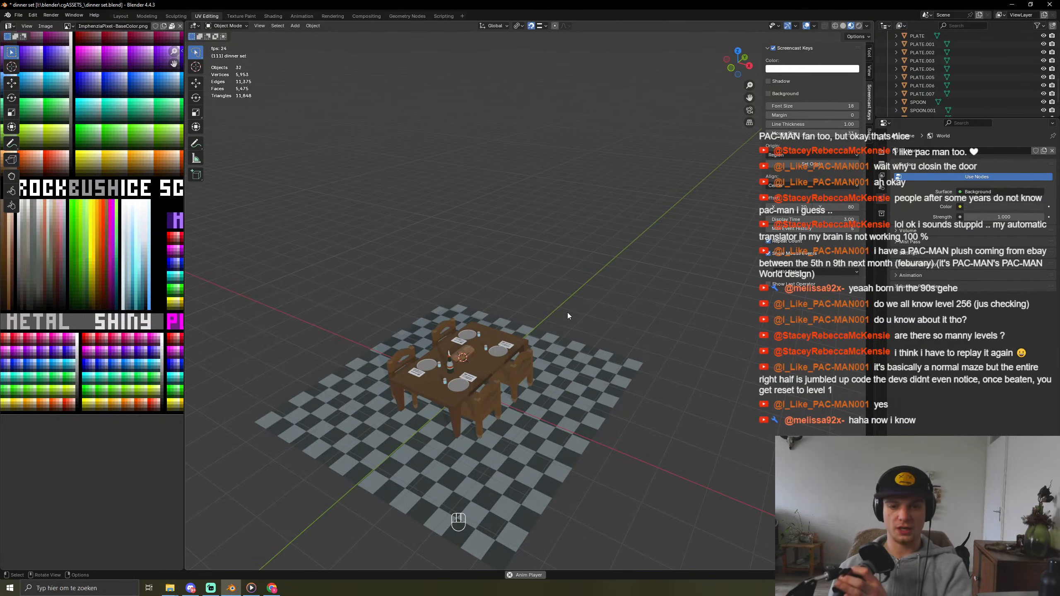
{"action": "middle_click_drag", "start_coordinate": [567, 313], "coordinate": [564, 368]}
{"action": "key", "text": "ctrl+z"}
{"action": "middle_click_drag", "start_coordinate": [633, 418], "coordinate": [640, 361]}
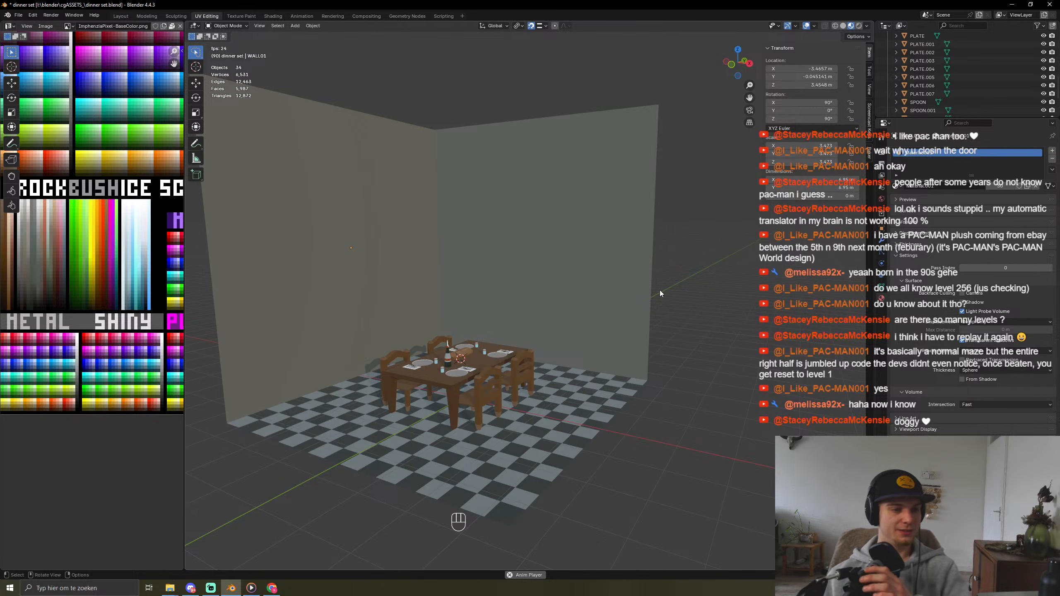
{"action": "mouse_move", "coordinate": [491, 322]}
{"action": "middle_mouse_down"}
{"action": "mouse_move", "coordinate": [423, 302]}
{"action": "mouse_move", "coordinate": [480, 312]}
{"action": "middle_mouse_up"}
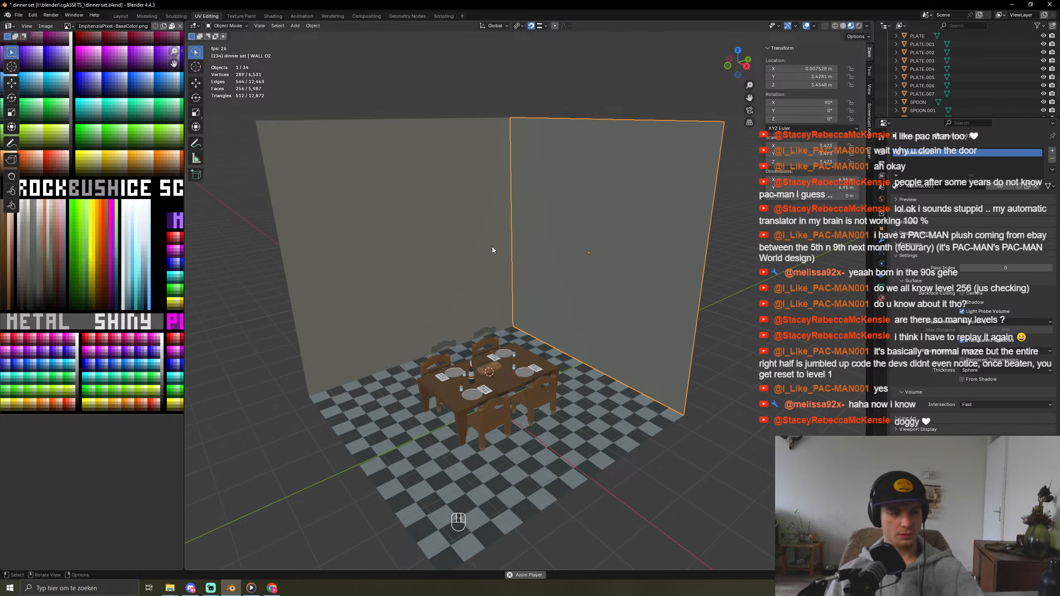
{"action": "left_click", "coordinate": [706, 363]}
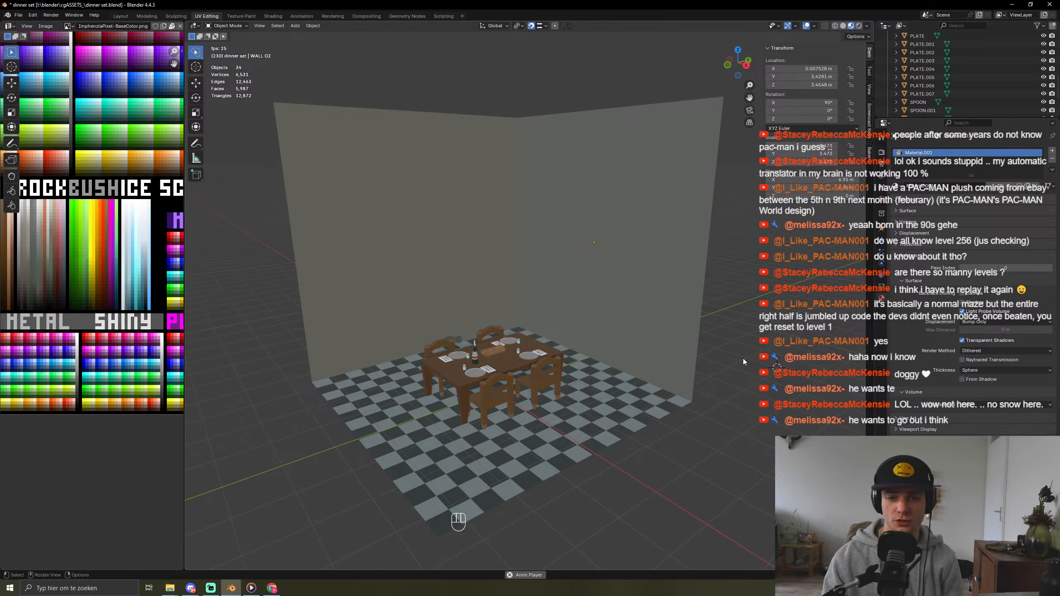
{"action": "middle_click_drag", "start_coordinate": [643, 356], "coordinate": [581, 374]}
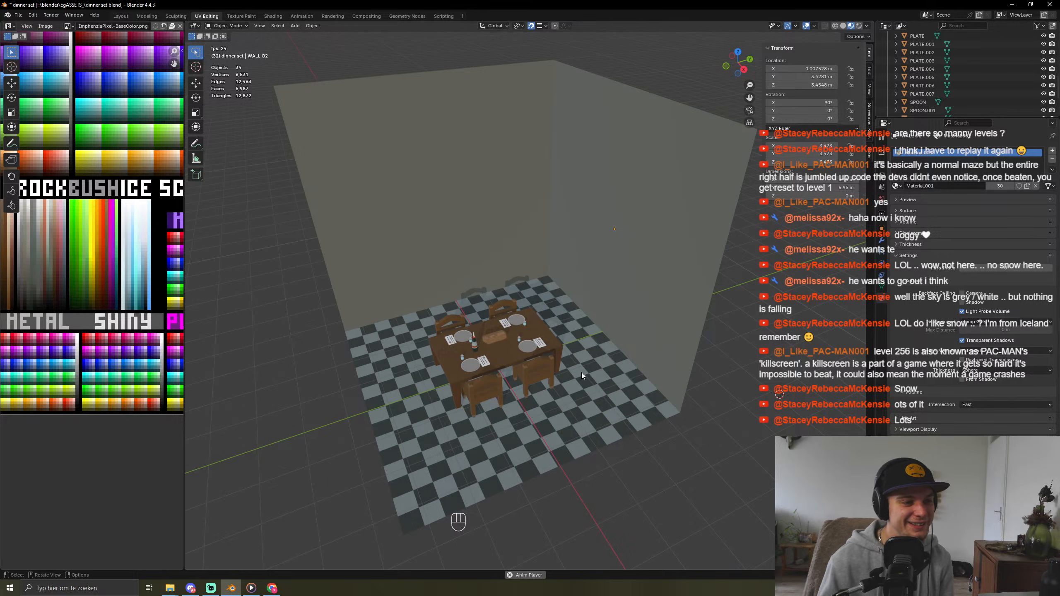
{"action": "middle_click_drag", "start_coordinate": [581, 373], "coordinate": [687, 254]}
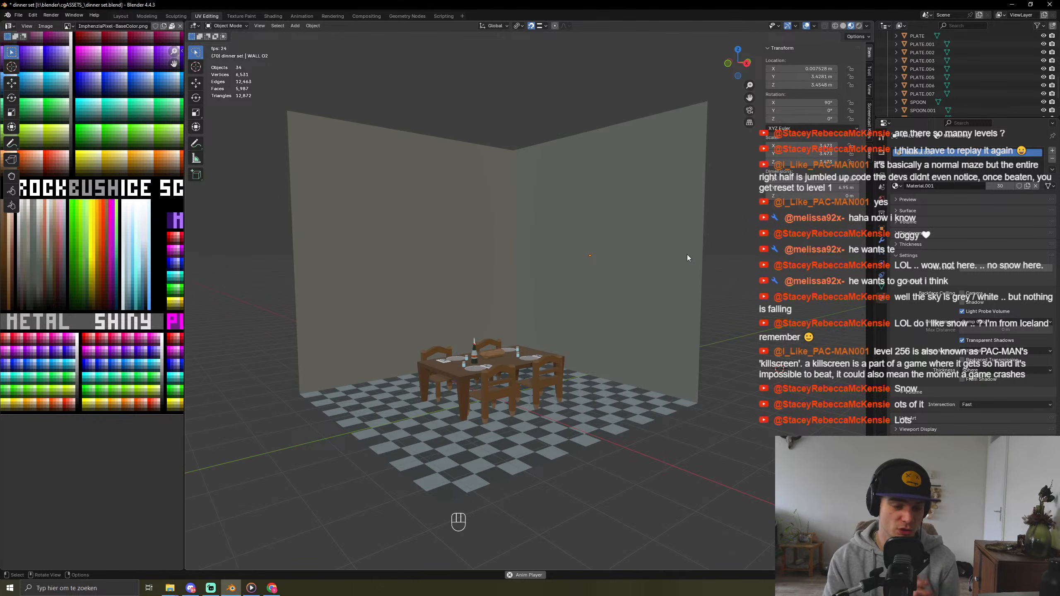
{"action": "middle_click_drag", "start_coordinate": [687, 255], "coordinate": [580, 276]}
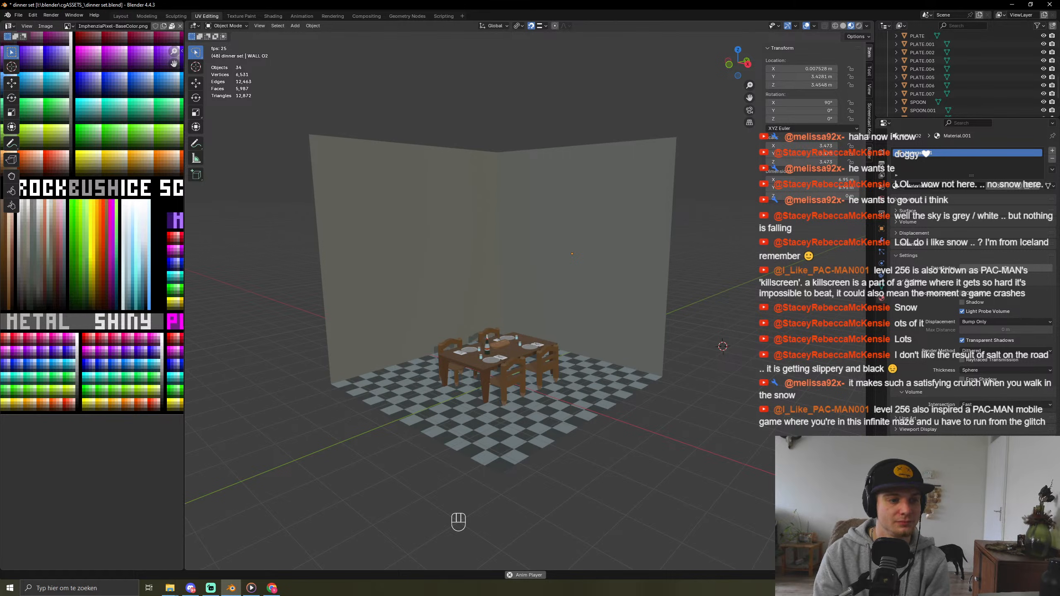
{"action": "middle_click_drag", "start_coordinate": [266, 408], "coordinate": [353, 421]}
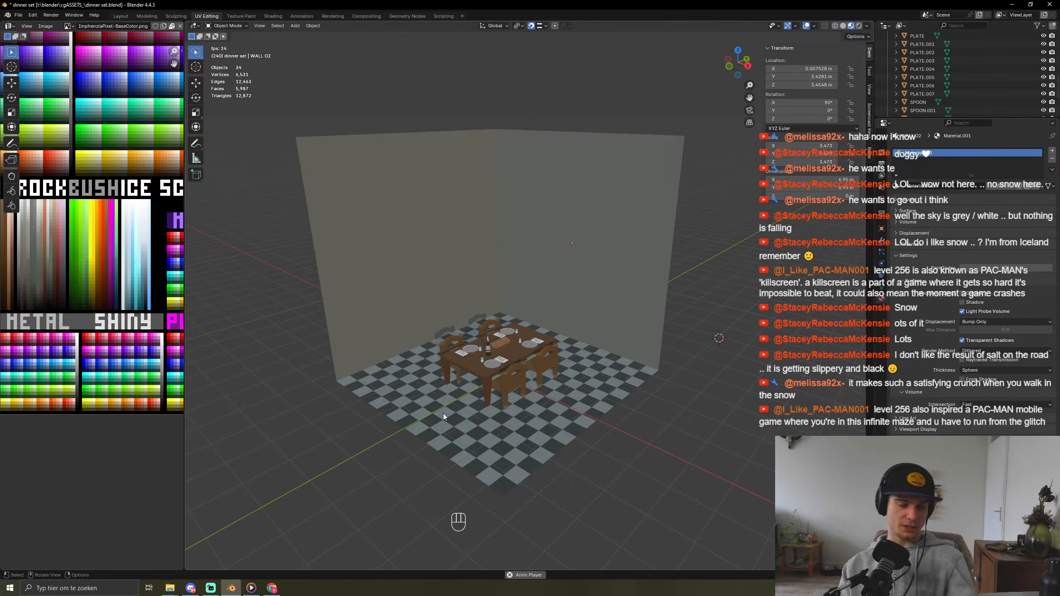
Step: Place the 3D cursor near the table, add a camera there, and move it about -8.18 m along Y
{"action": "middle_click_drag", "start_coordinate": [465, 416], "coordinate": [477, 411]}
{"action": "right_click", "coordinate": [517, 329], "text": "shift"}
{"action": "key", "text": "shift+a"}
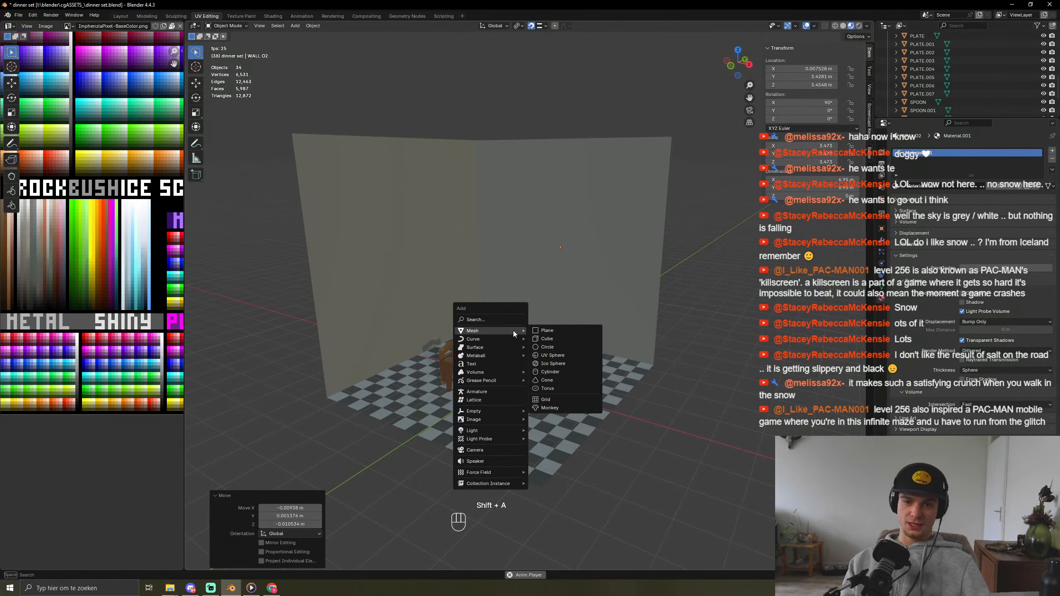
{"action": "left_click", "coordinate": [487, 449]}
{"action": "key", "text": "g"}
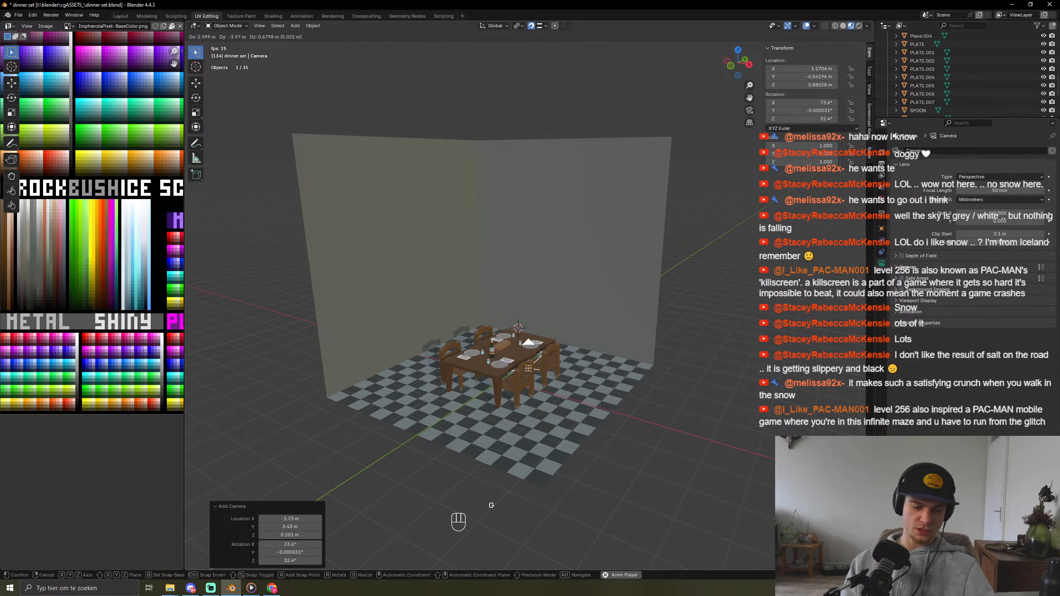
{"action": "key", "text": "y"}
{"action": "left_click", "coordinate": [342, 482]}
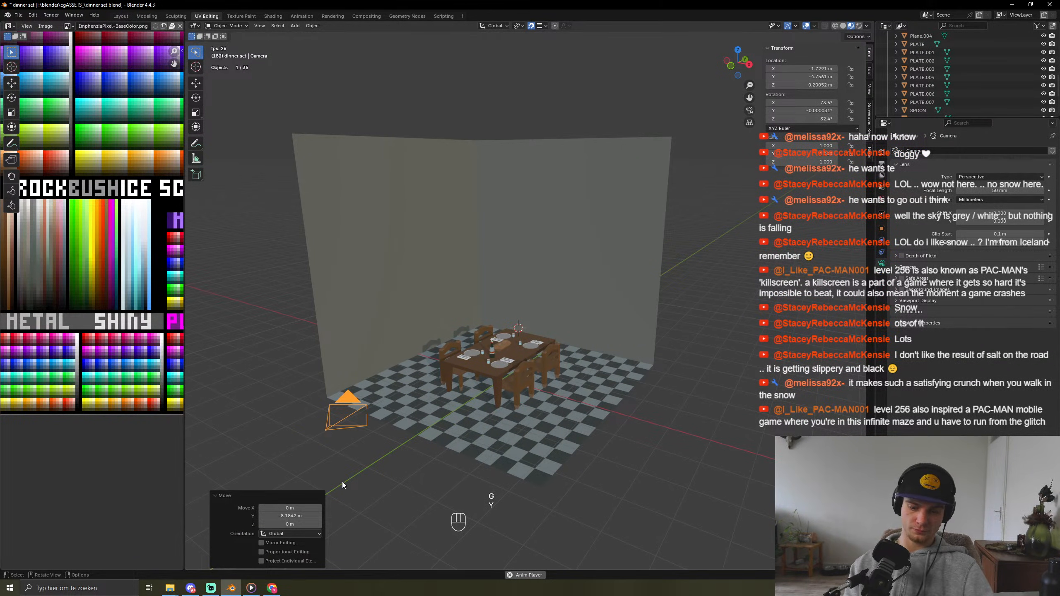
Step: Look through the camera and move it freely toward the dinner table, turning snapping off for the final placement
{"action": "key", "text": "KP_0"}
{"action": "key", "text": "g"}
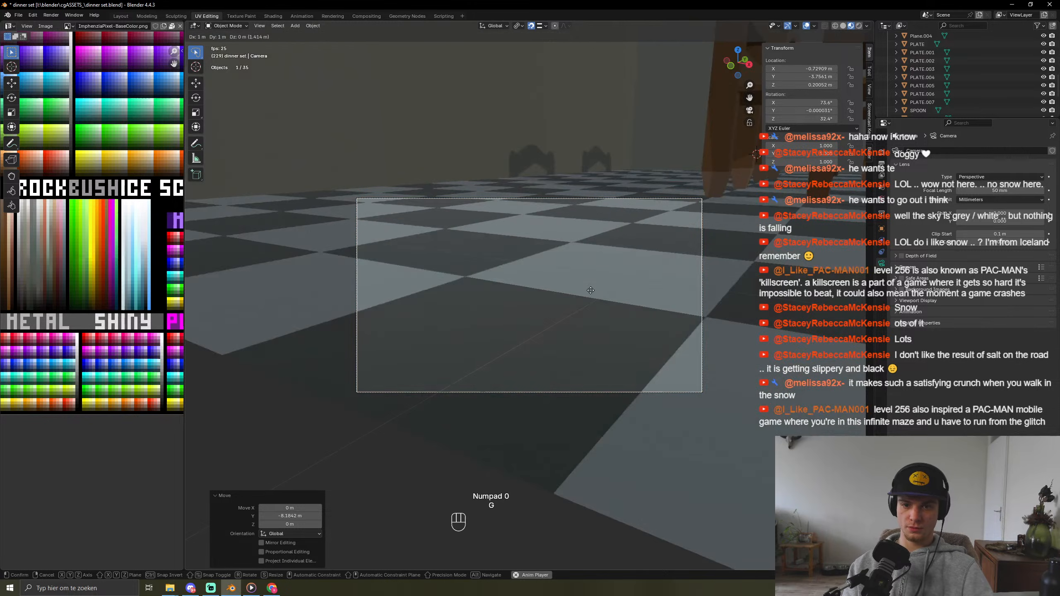
{"action": "left_click", "coordinate": [697, 266]}
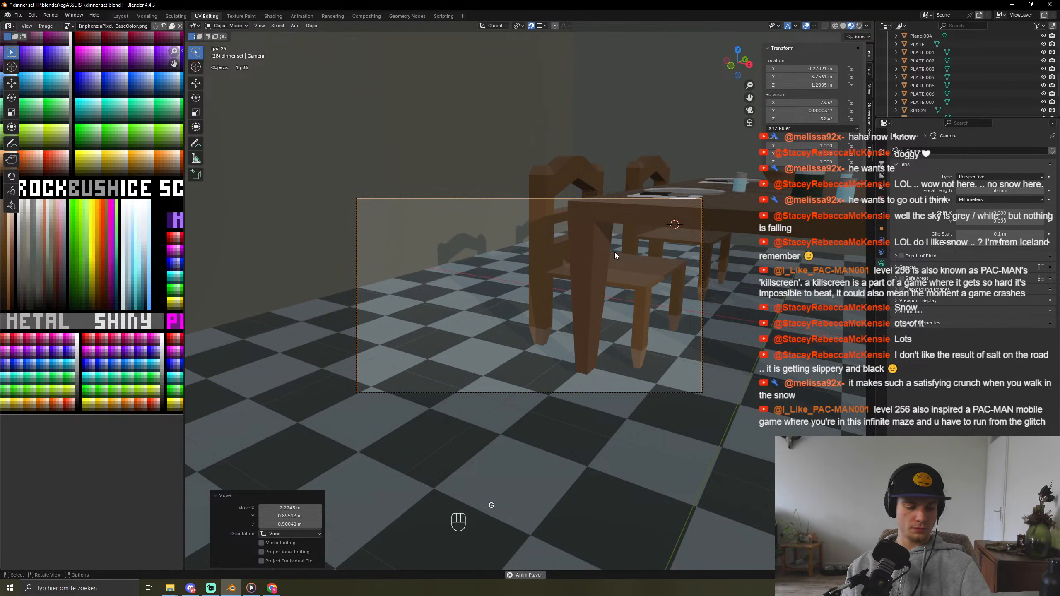
{"action": "key", "text": "shift+Tab"}
{"action": "key", "text": "g"}
{"action": "left_click", "coordinate": [610, 275]}
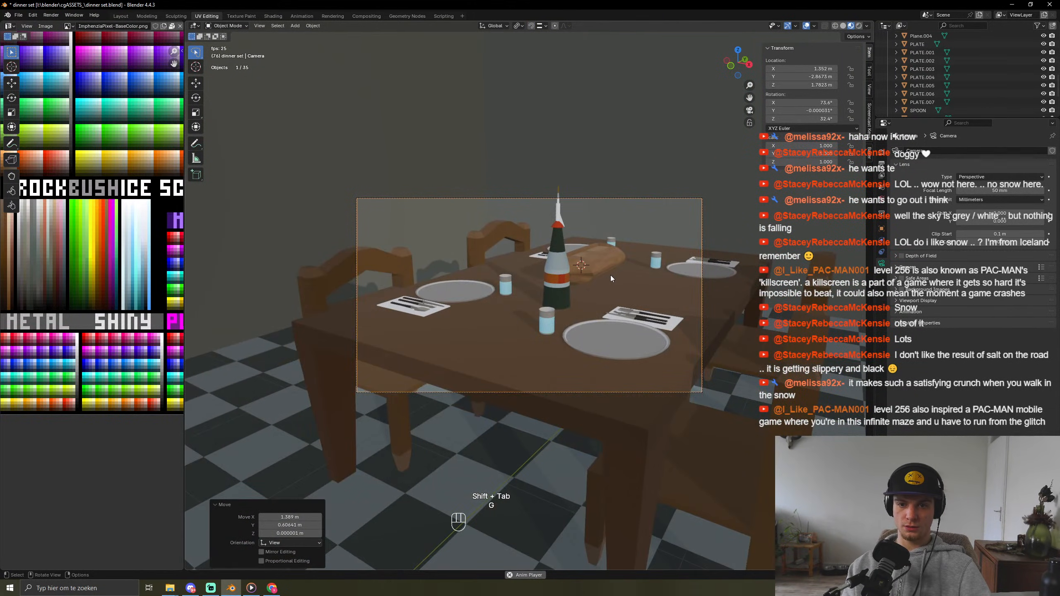
Step: Move the camera axis by axis to about X 4.01 m, Y -7.16 m, Z 3.52 m, framing the table and floor
{"action": "scroll", "coordinate": [611, 276], "scroll_direction": "down", "scroll_amount": 4}
{"action": "key", "text": "g"}
{"action": "key", "text": "z"}
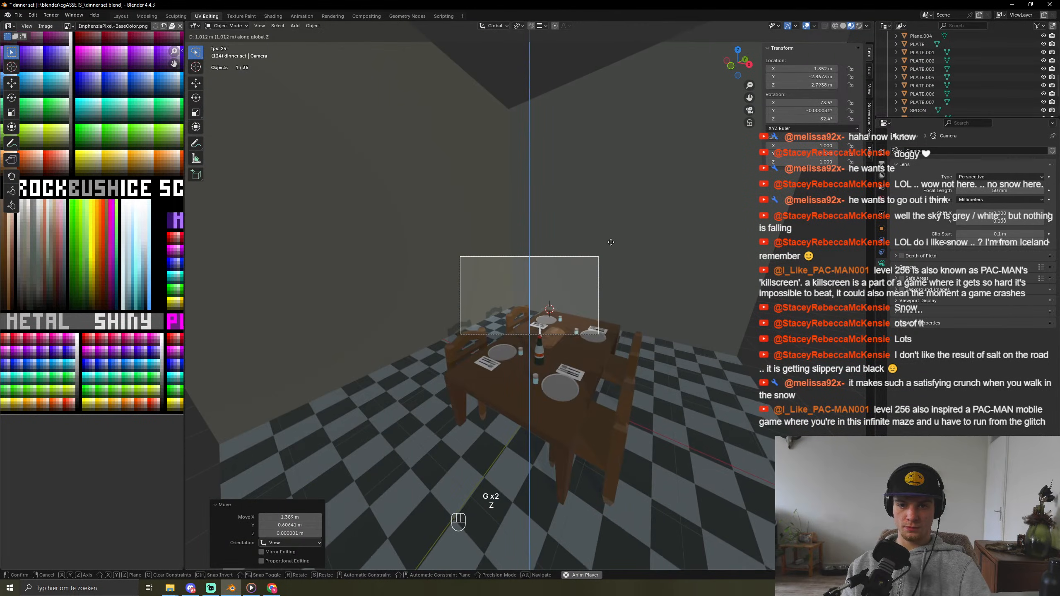
{"action": "left_click", "coordinate": [623, 220]}
{"action": "key", "text": "g"}
{"action": "key", "text": "y"}
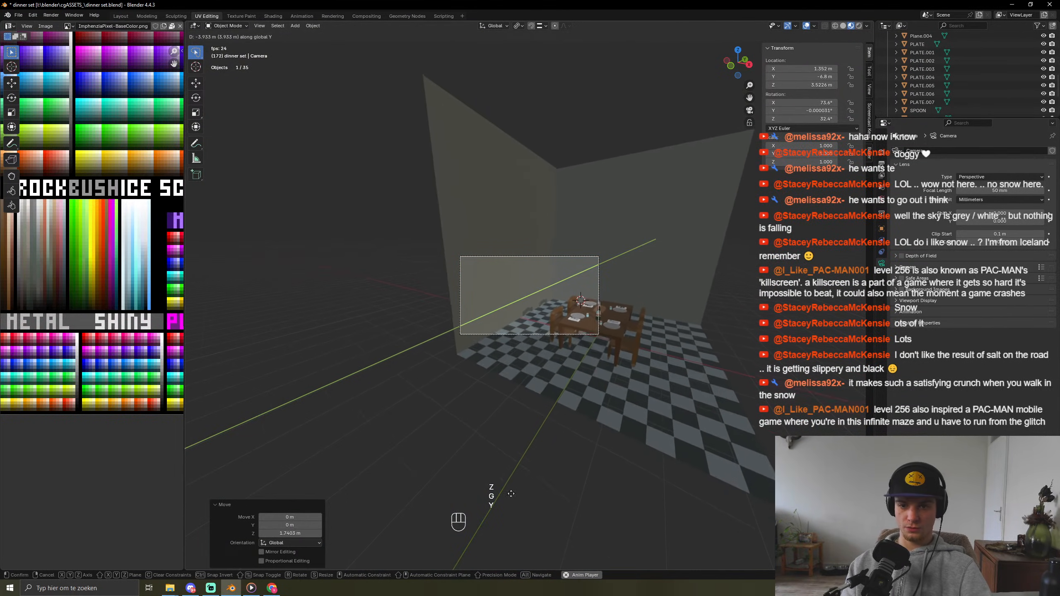
{"action": "left_click", "coordinate": [504, 499]}
{"action": "key", "text": "g"}
{"action": "key", "text": "x"}
{"action": "left_click", "coordinate": [593, 511]}
{"action": "key", "text": "s"}
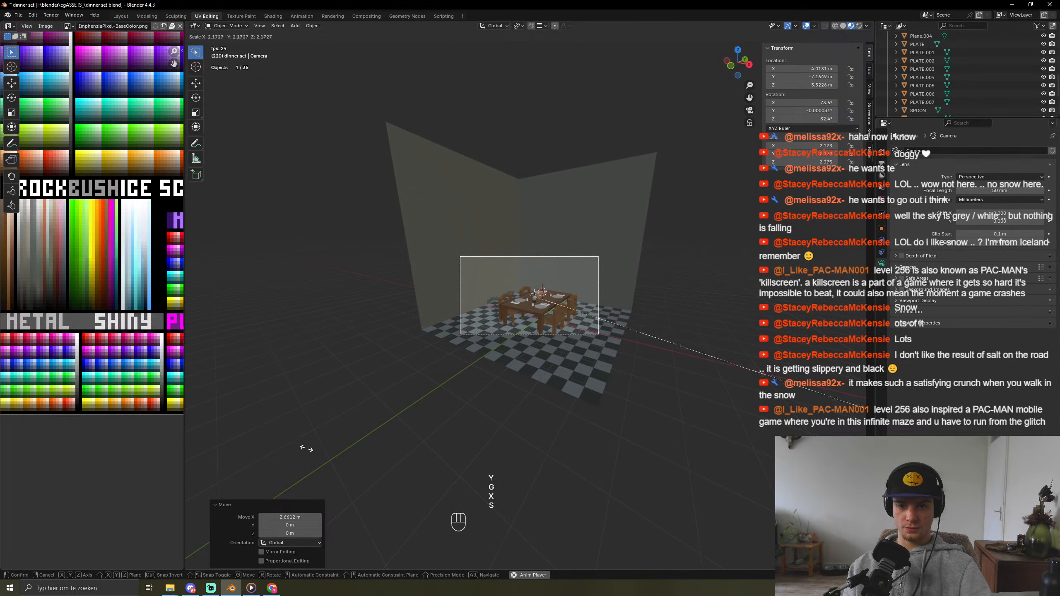
{"action": "right_click", "coordinate": [306, 448]}
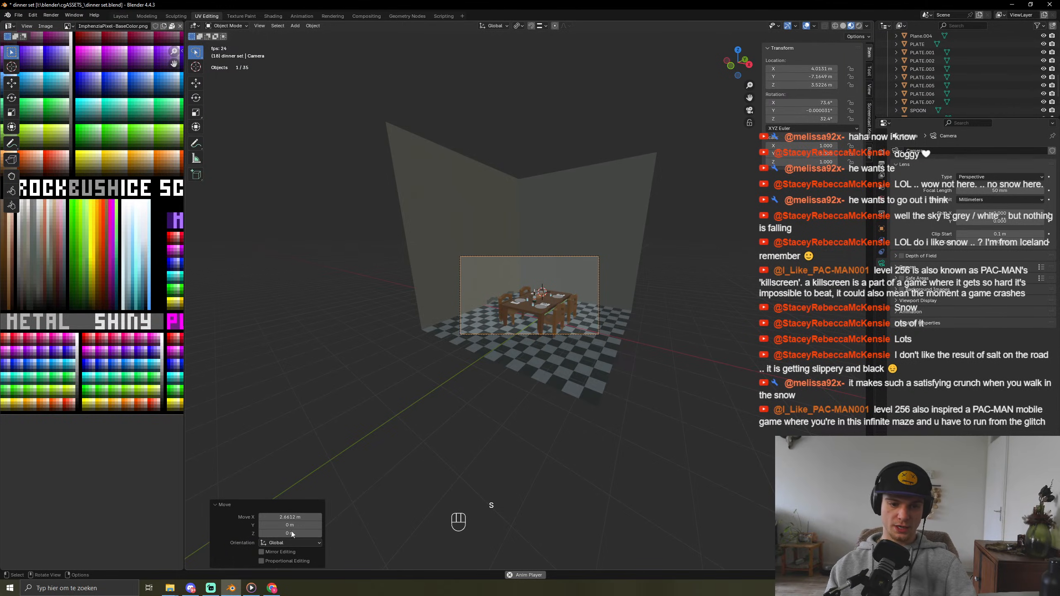
Step: Try a 60 mm focal length on the camera, and undo the change
{"action": "scroll", "coordinate": [946, 90], "scroll_direction": "down", "scroll_amount": 3}
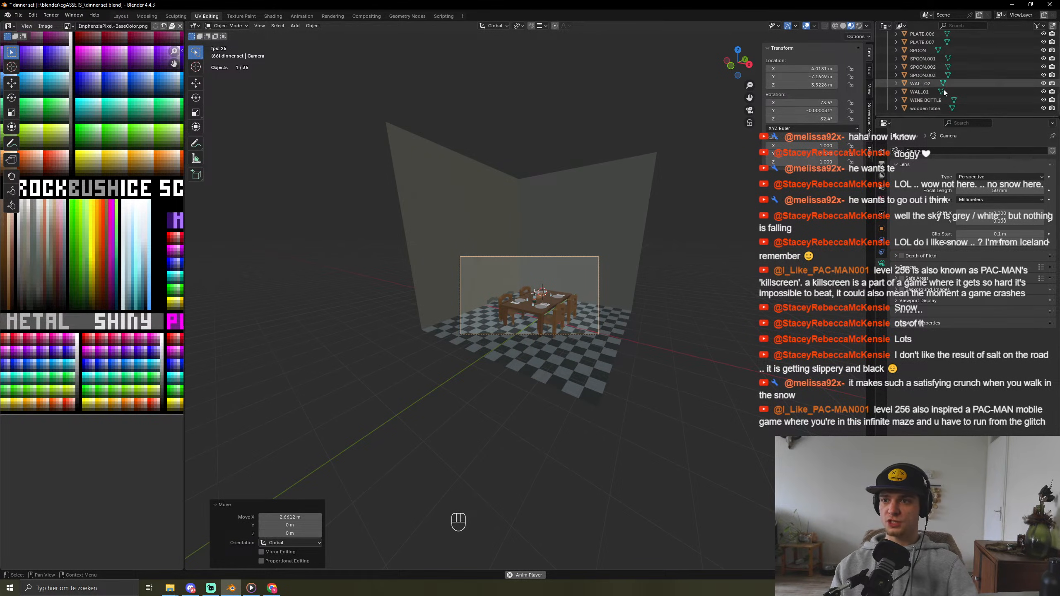
{"action": "scroll", "coordinate": [935, 75], "scroll_direction": "up", "scroll_amount": 8}
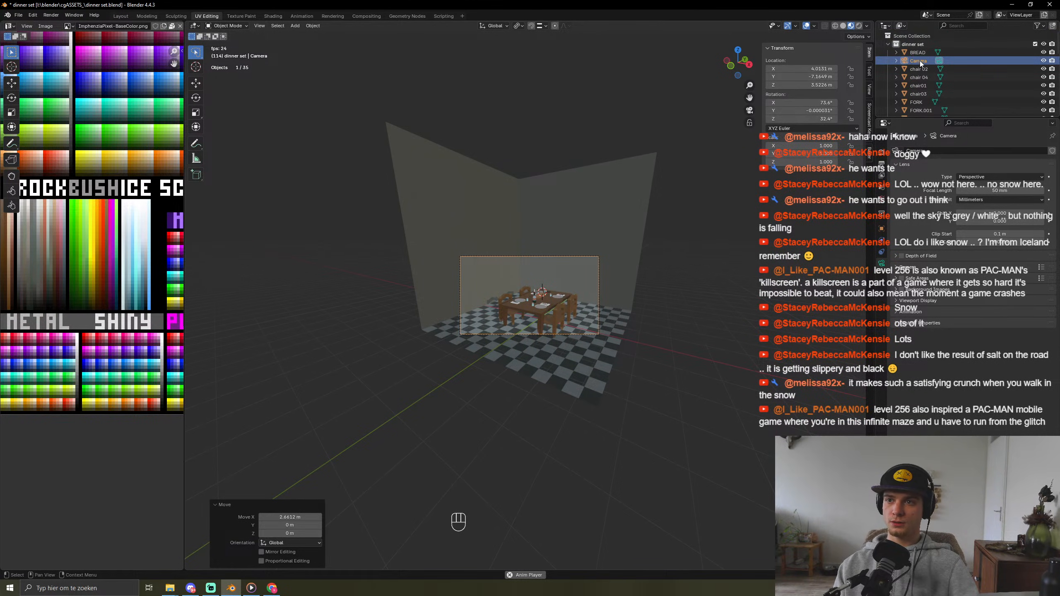
{"action": "left_click", "coordinate": [919, 60]}
{"action": "right_click", "coordinate": [919, 60]}
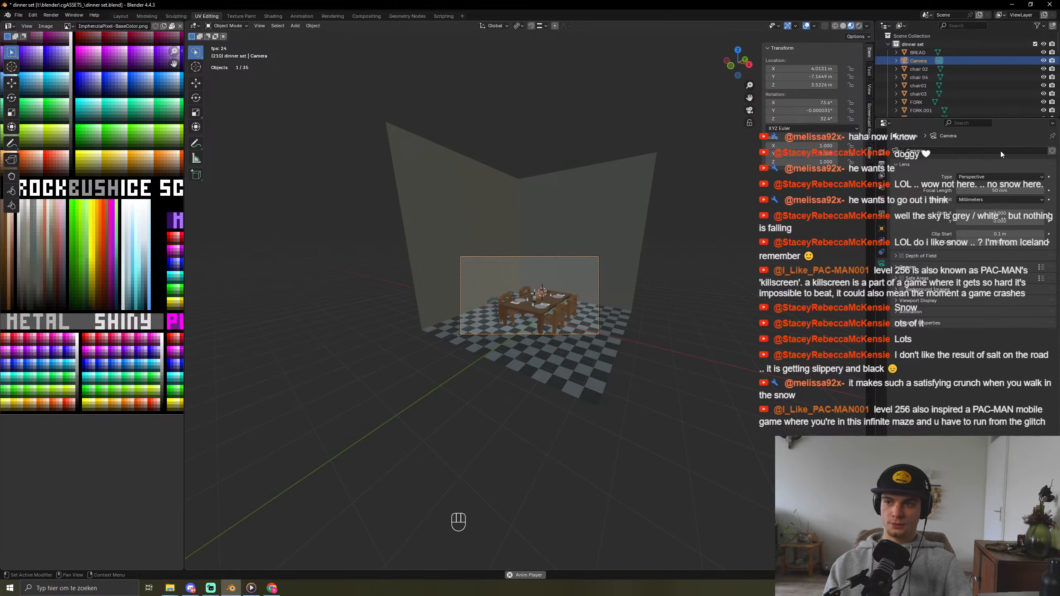
{"action": "left_click_drag", "start_coordinate": [999, 191], "coordinate": [979, 190]}
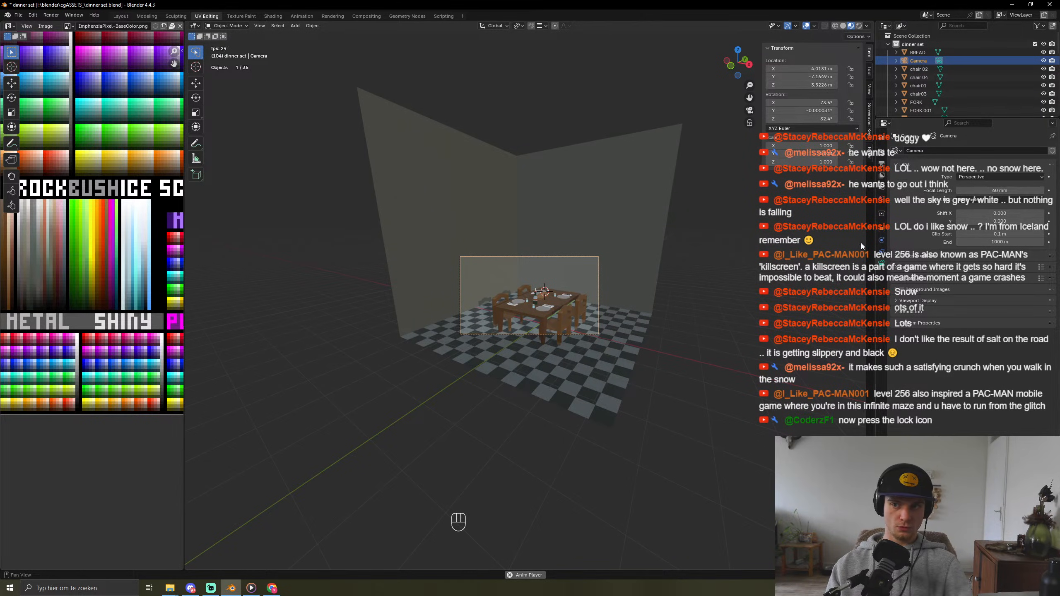
{"action": "key", "text": "ctrl+z"}
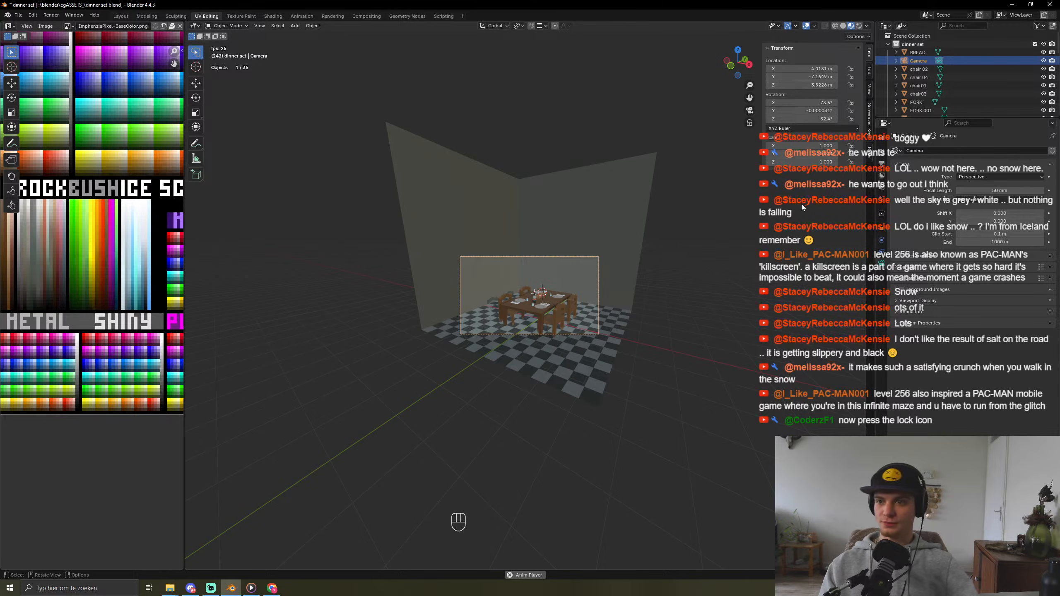
Step: Expand the camera's sensor settings and set the sensor size to 38 mm
{"action": "left_click", "coordinate": [904, 257]}
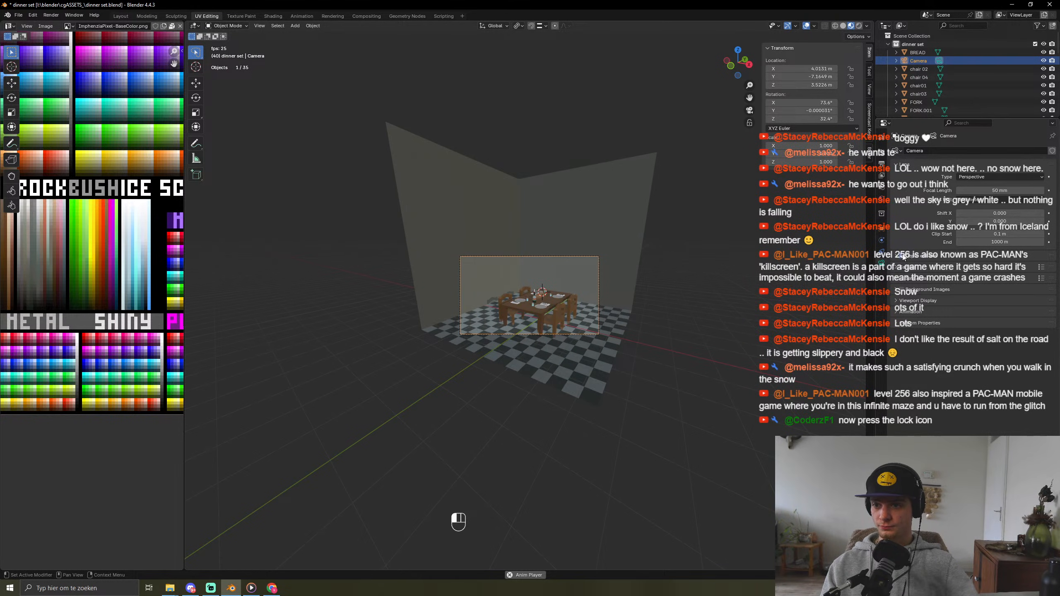
{"action": "left_click", "coordinate": [902, 266]}
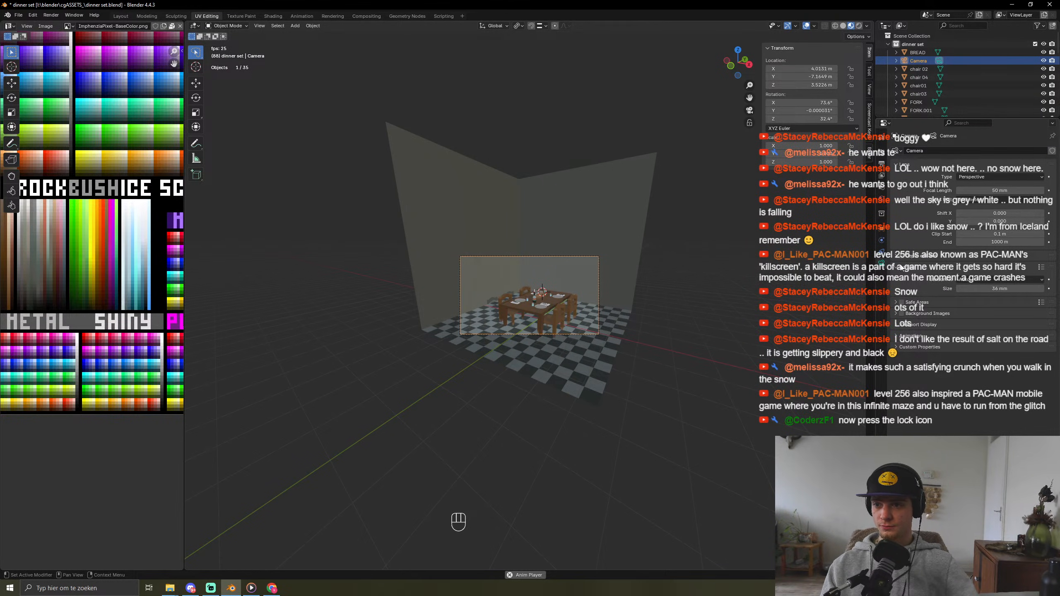
{"action": "mouse_move", "coordinate": [1000, 289]}
{"action": "left_mouse_down"}
{"action": "mouse_move", "coordinate": [1025, 288]}
{"action": "mouse_move", "coordinate": [997, 289]}
{"action": "left_mouse_up"}
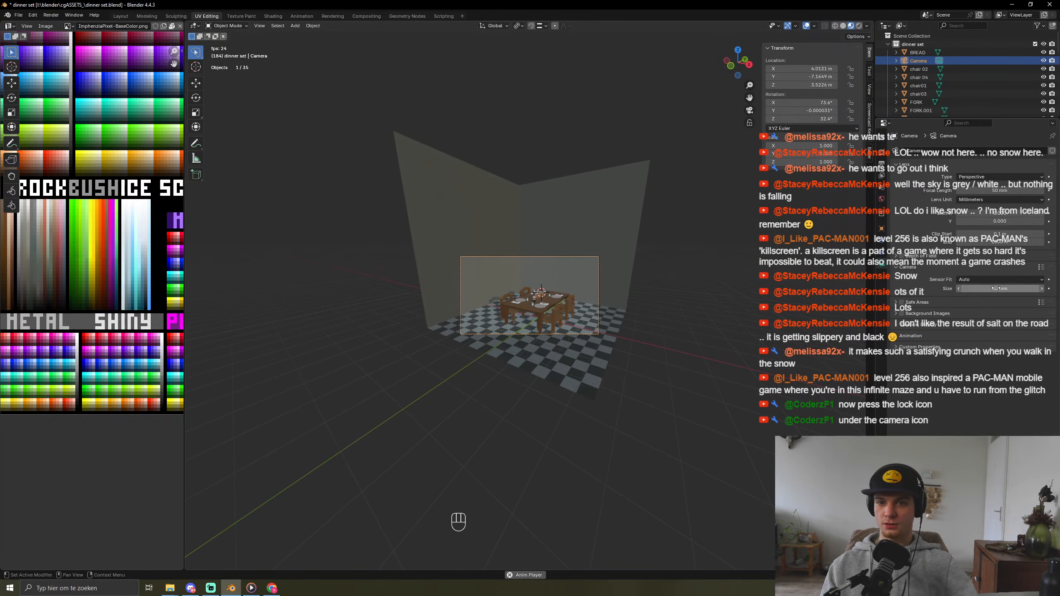
{"action": "key", "text": "shift+a"}
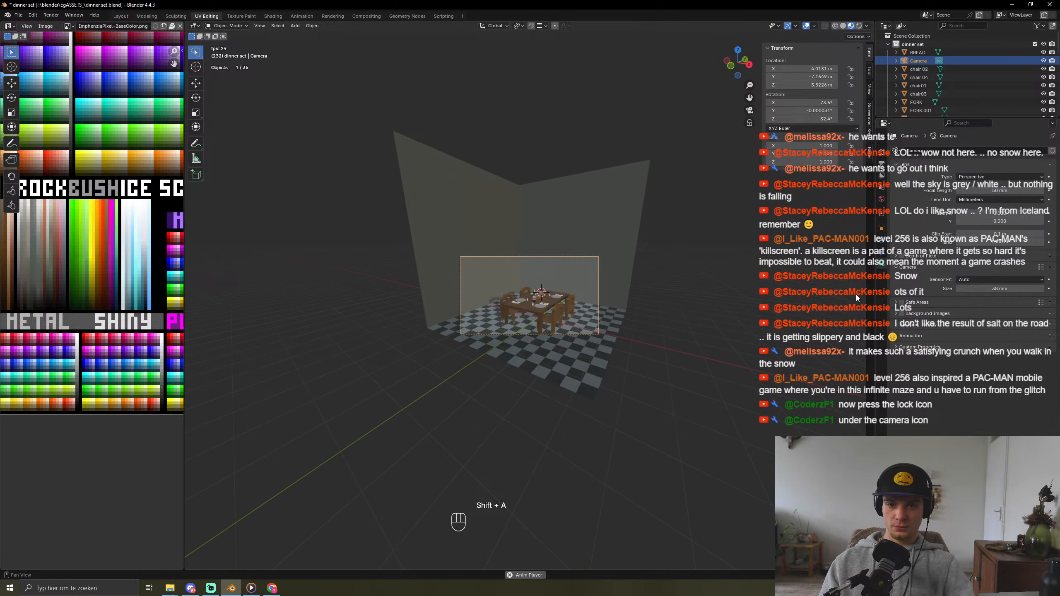
{"action": "left_click", "coordinate": [897, 152]}
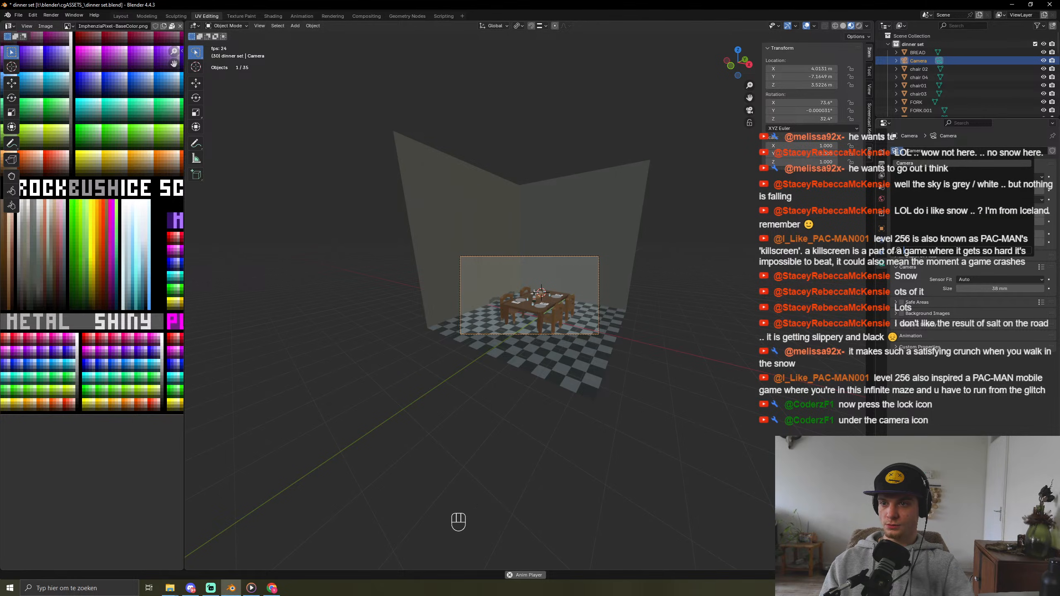
Step: Reduce the camera's sensor size to 17 mm
{"action": "left_click", "coordinate": [896, 153]}
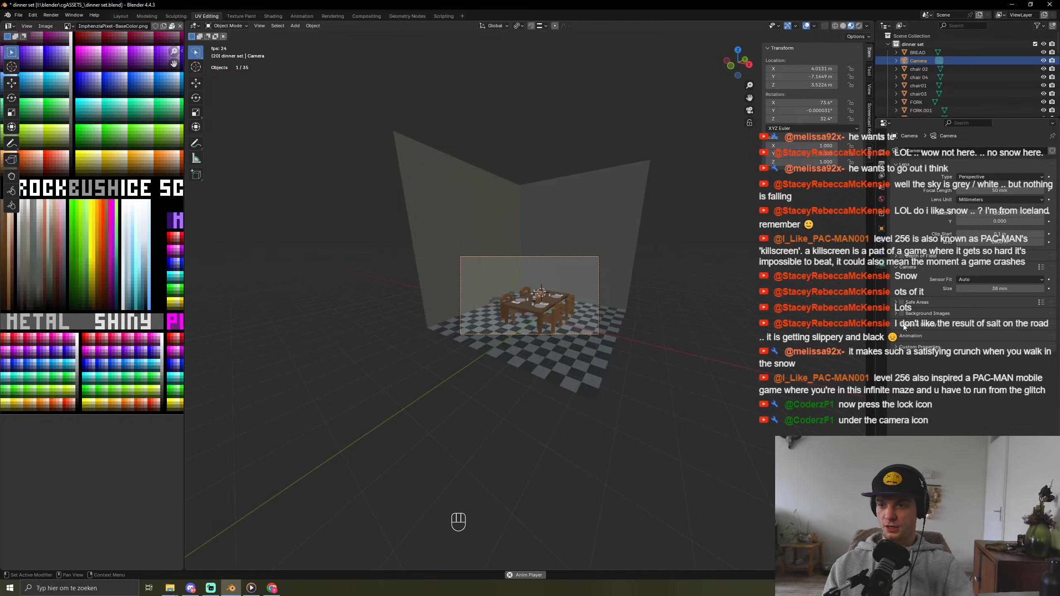
{"action": "left_click_drag", "start_coordinate": [978, 289], "coordinate": [940, 290]}
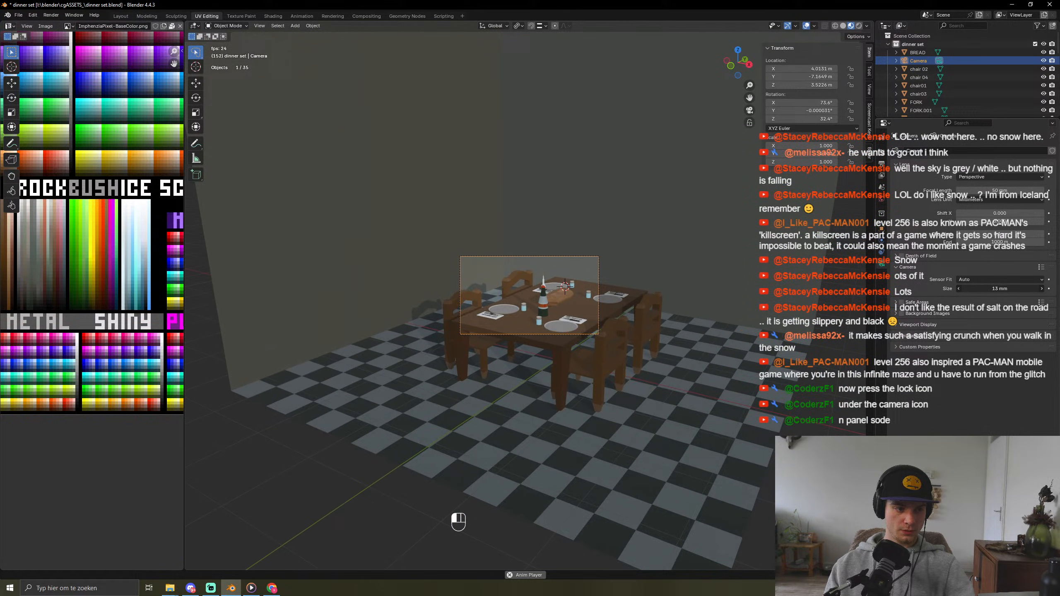
{"action": "key", "text": "n"}
{"action": "key", "text": "n"}
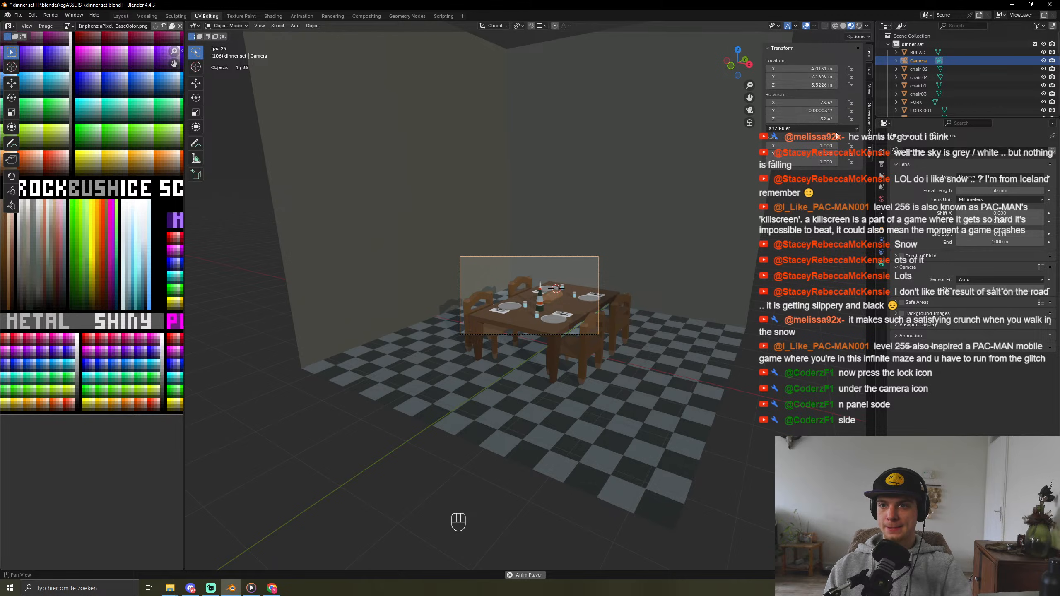
Step: Lock the camera's location and scale values on all three axes
{"action": "left_click", "coordinate": [852, 78]}
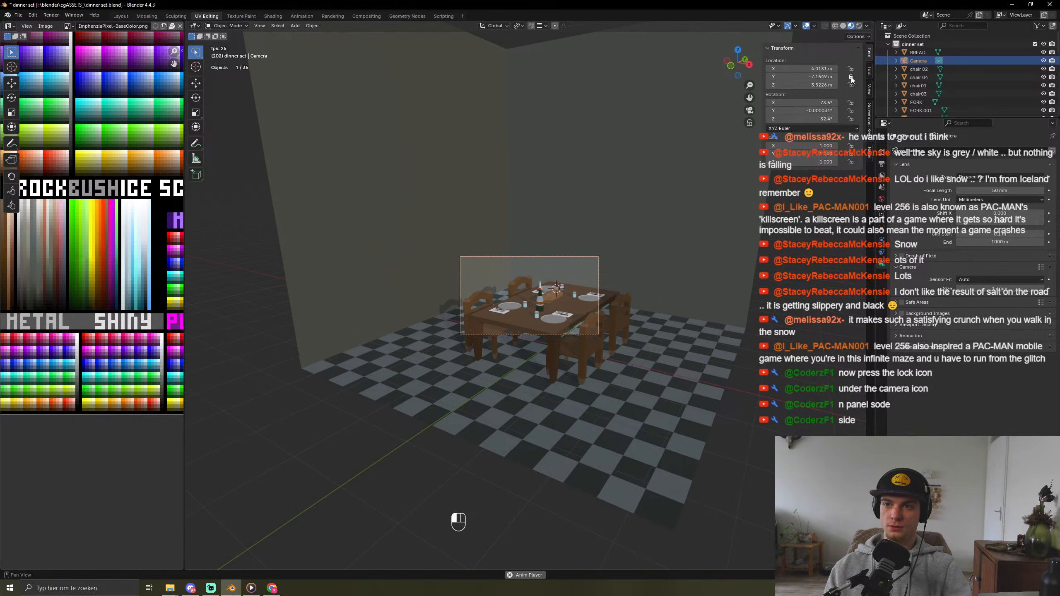
{"action": "left_click", "coordinate": [851, 77]}
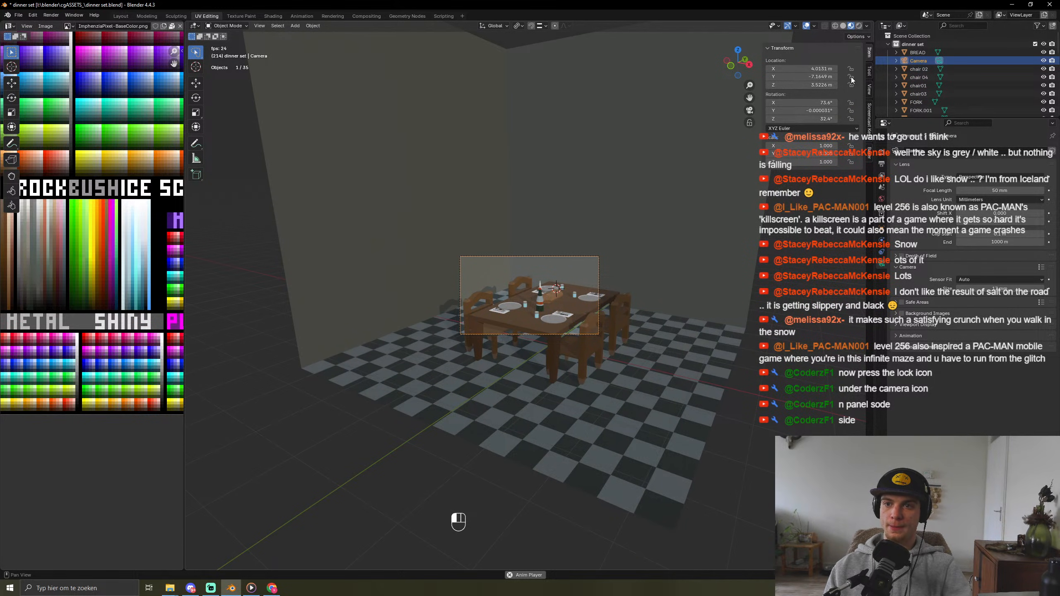
{"action": "left_click", "coordinate": [851, 161]}
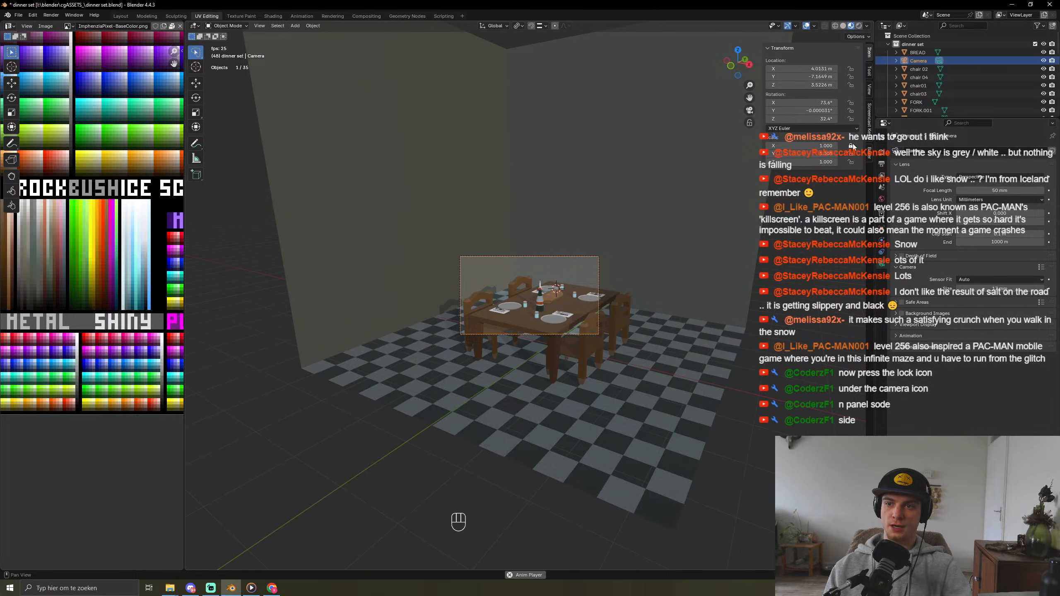
{"action": "left_click", "coordinate": [851, 146]}
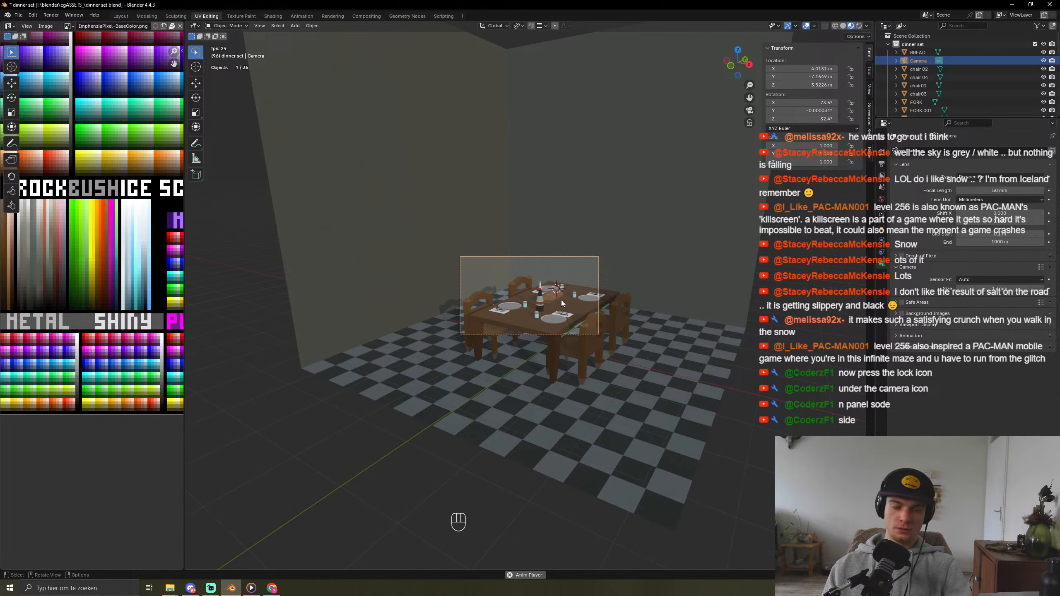
{"action": "key", "text": "s"}
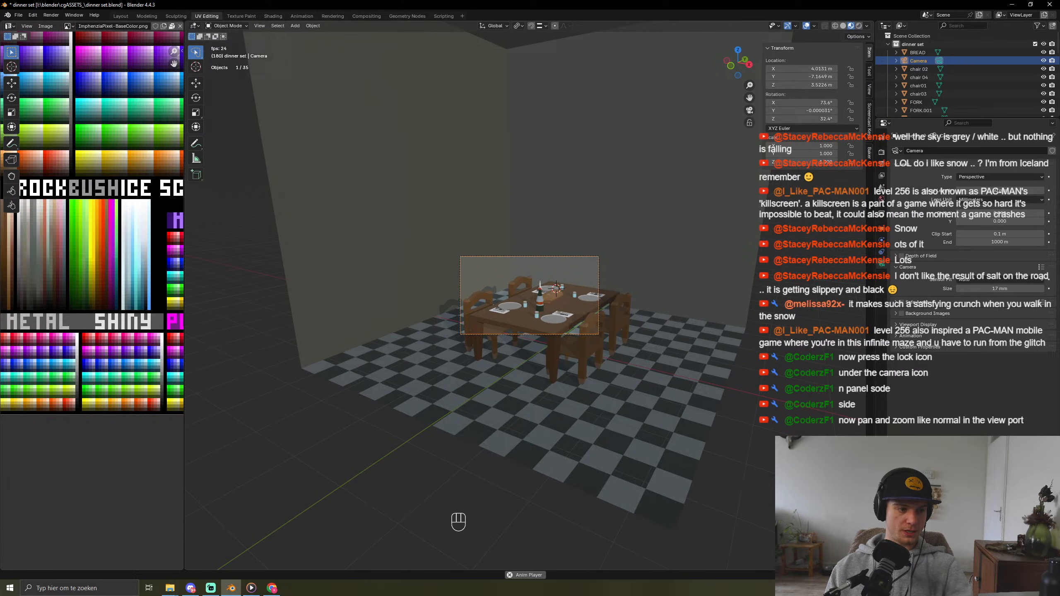
{"action": "scroll", "coordinate": [521, 318], "scroll_direction": "up", "scroll_amount": 7}
{"action": "scroll", "coordinate": [520, 319], "scroll_direction": "down", "scroll_amount": 6}
{"action": "scroll", "coordinate": [521, 318], "scroll_direction": "up", "scroll_amount": 4}
{"action": "scroll", "coordinate": [520, 318], "scroll_direction": "down", "scroll_amount": 5}
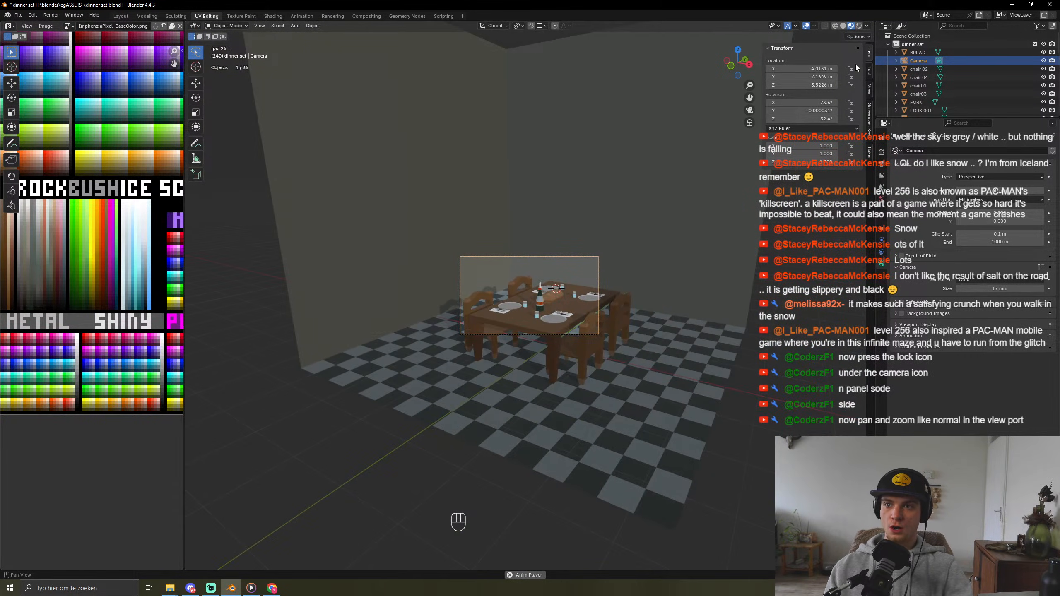
{"action": "left_click", "coordinate": [851, 154]}
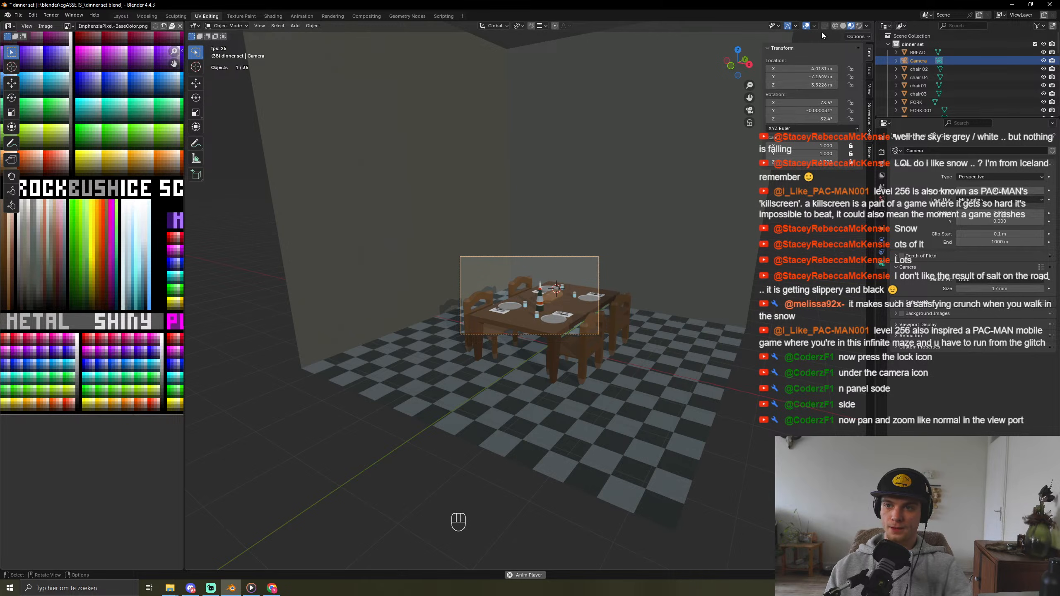
{"action": "left_click", "coordinate": [850, 85]}
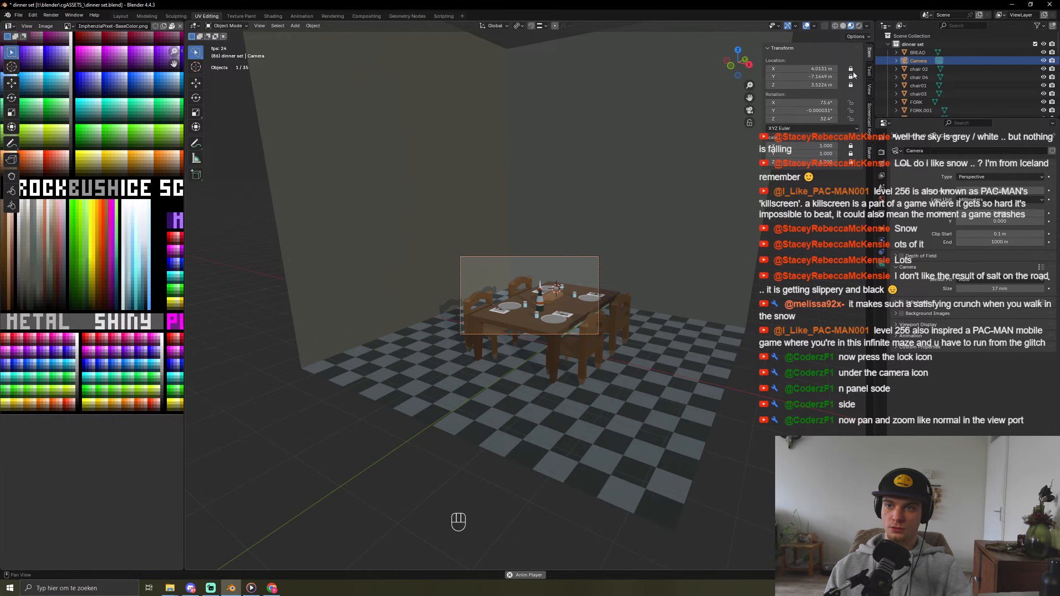
Step: Try to move the camera freely within the camera view while its location is locked
{"action": "key", "text": "g"}
{"action": "left_click", "coordinate": [560, 310]}
{"action": "scroll", "coordinate": [577, 314], "scroll_direction": "up", "scroll_amount": 1}
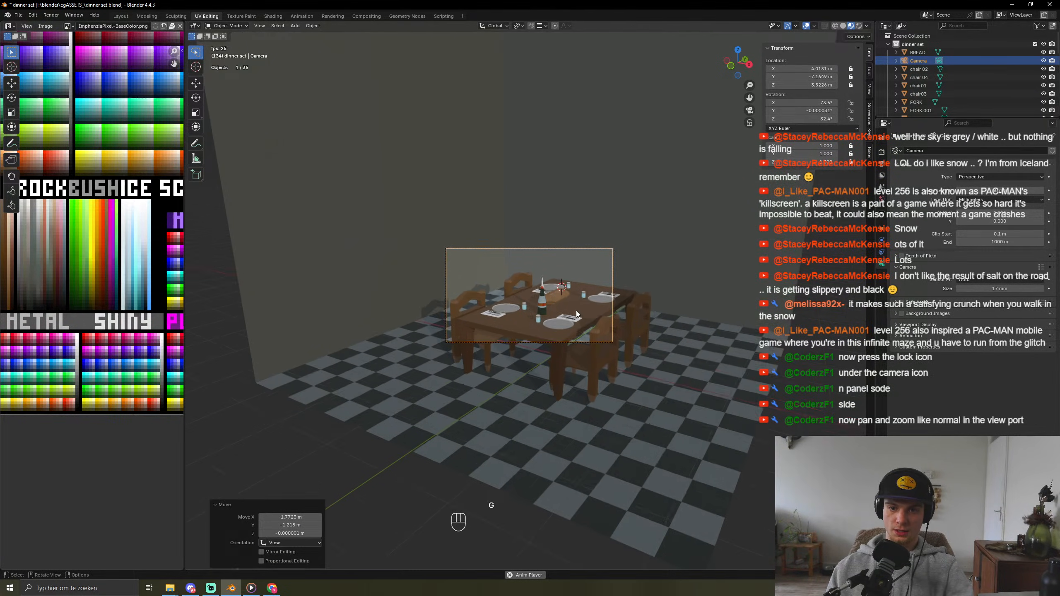
{"action": "scroll", "coordinate": [577, 314], "scroll_direction": "up", "scroll_amount": 5}
{"action": "scroll", "coordinate": [576, 314], "scroll_direction": "down", "scroll_amount": 4}
{"action": "key", "text": "g"}
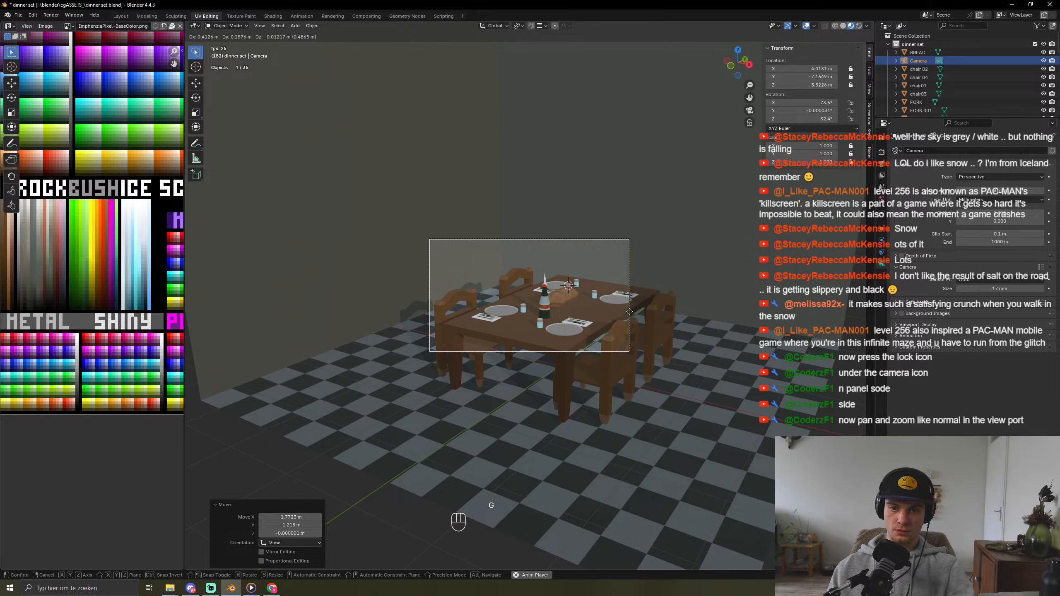
{"action": "left_click", "coordinate": [569, 302]}
Step: Leave the camera view and try to move the locked camera along Y, as well as freely
{"action": "middle_click_drag", "start_coordinate": [698, 257], "coordinate": [646, 314]}
{"action": "scroll", "coordinate": [475, 274], "scroll_direction": "down", "scroll_amount": 4}
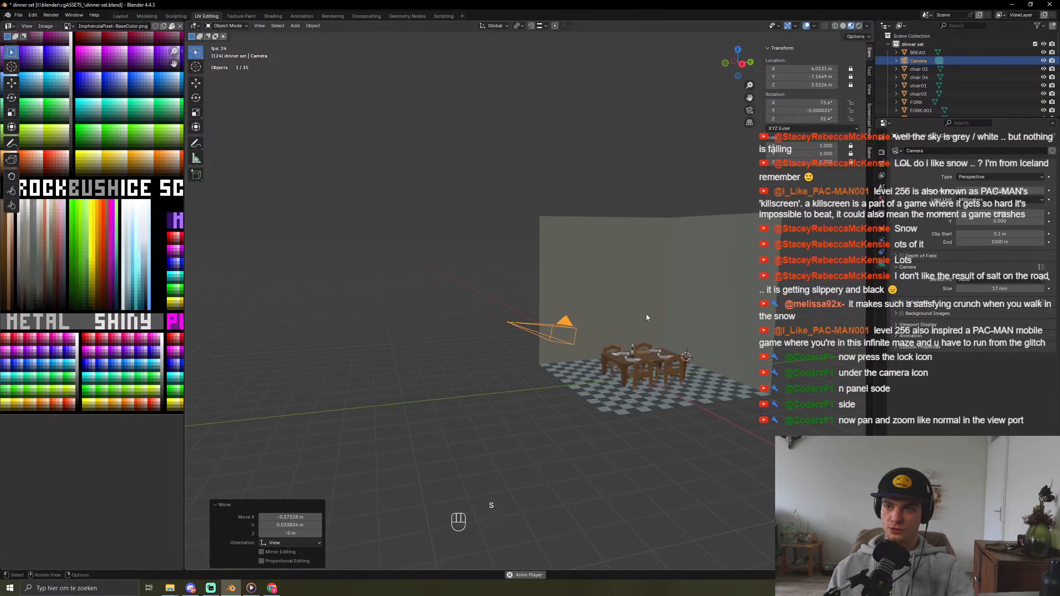
{"action": "key", "text": "g"}
{"action": "key", "text": "y"}
{"action": "right_click", "coordinate": [625, 337]}
{"action": "scroll", "coordinate": [525, 296], "scroll_direction": "down", "scroll_amount": 2}
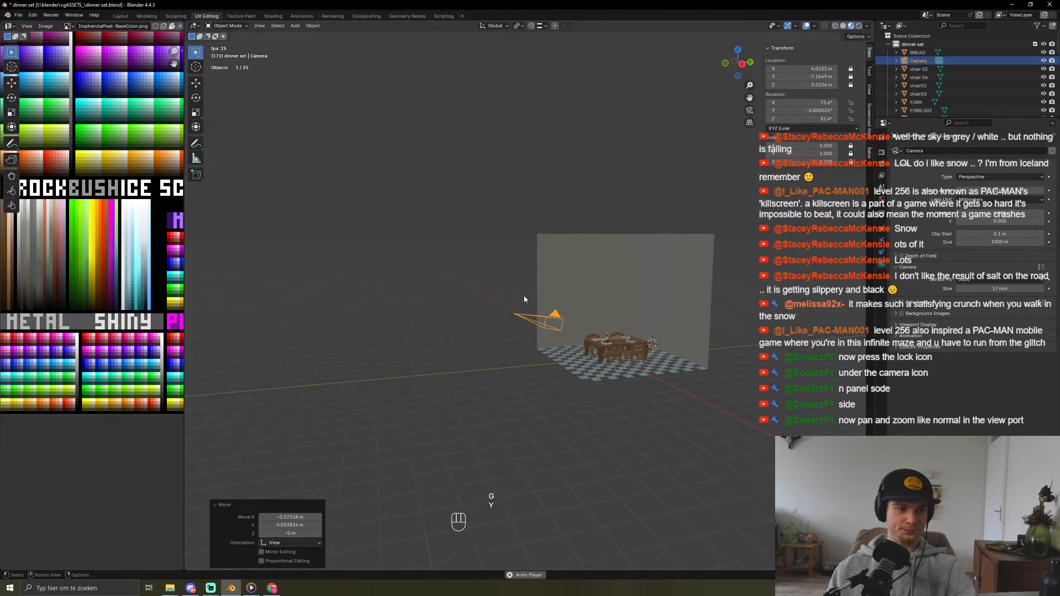
{"action": "middle_click_drag", "start_coordinate": [524, 298], "coordinate": [571, 321]}
{"action": "key", "text": "g"}
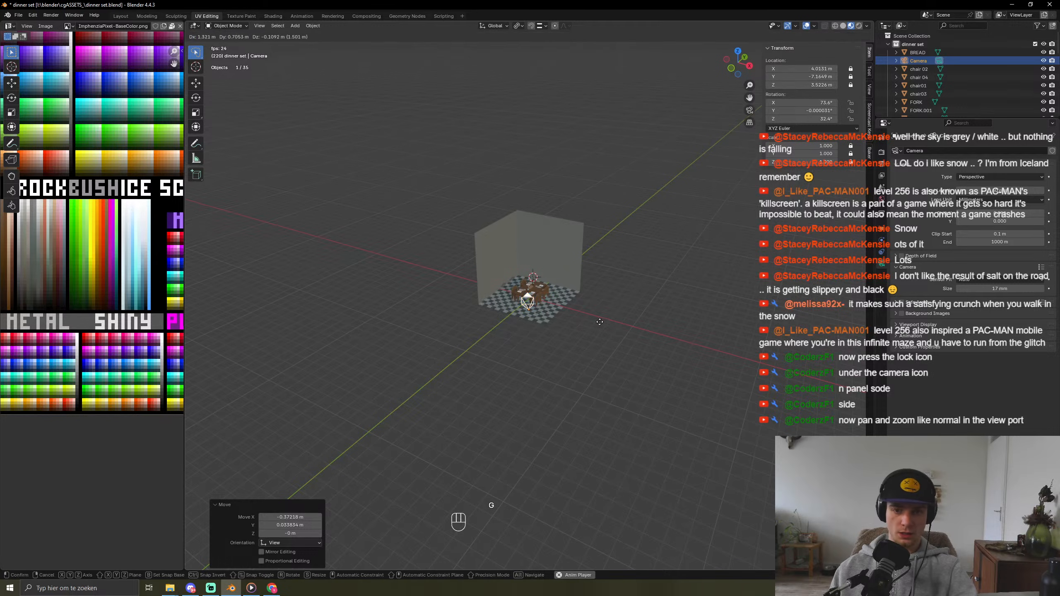
{"action": "right_click", "coordinate": [618, 311]}
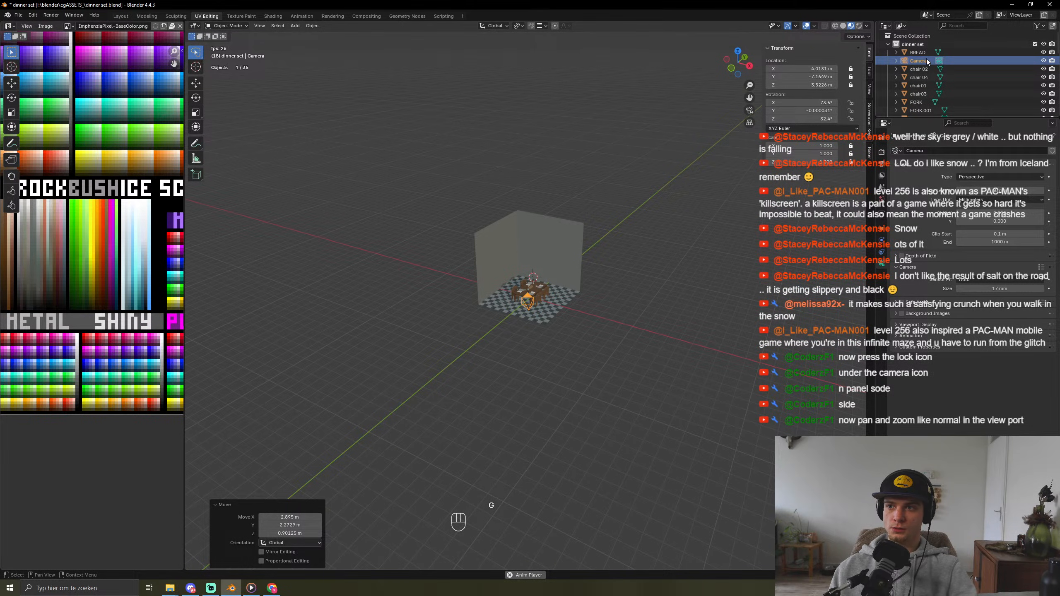
Step: Unlock the camera's location on all axes and its scale on X and Y
{"action": "left_click", "coordinate": [851, 68]}
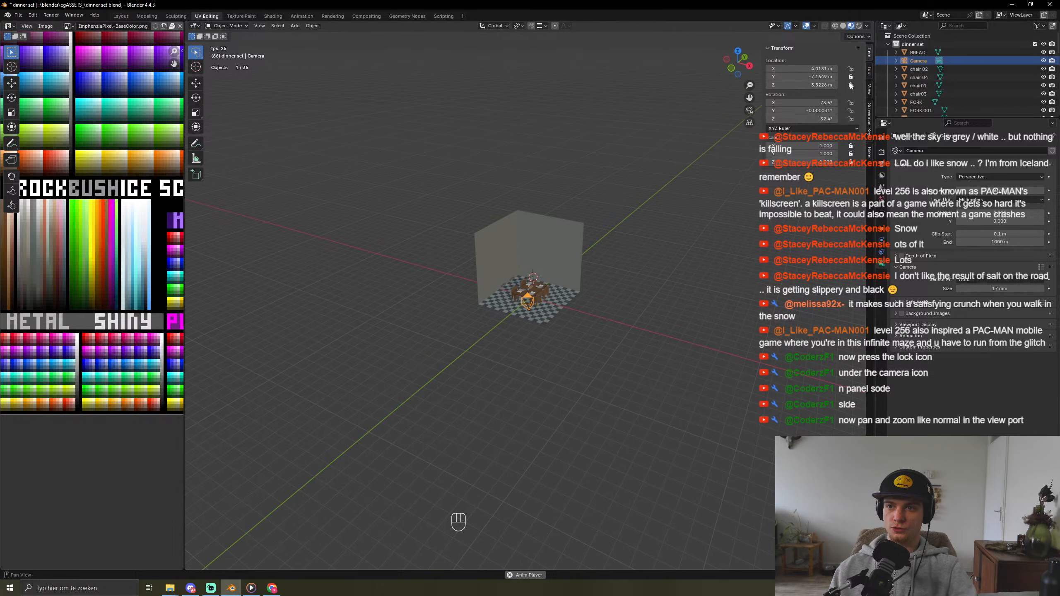
{"action": "left_click", "coordinate": [851, 79]}
{"action": "left_click", "coordinate": [850, 86]}
{"action": "left_click", "coordinate": [851, 147]}
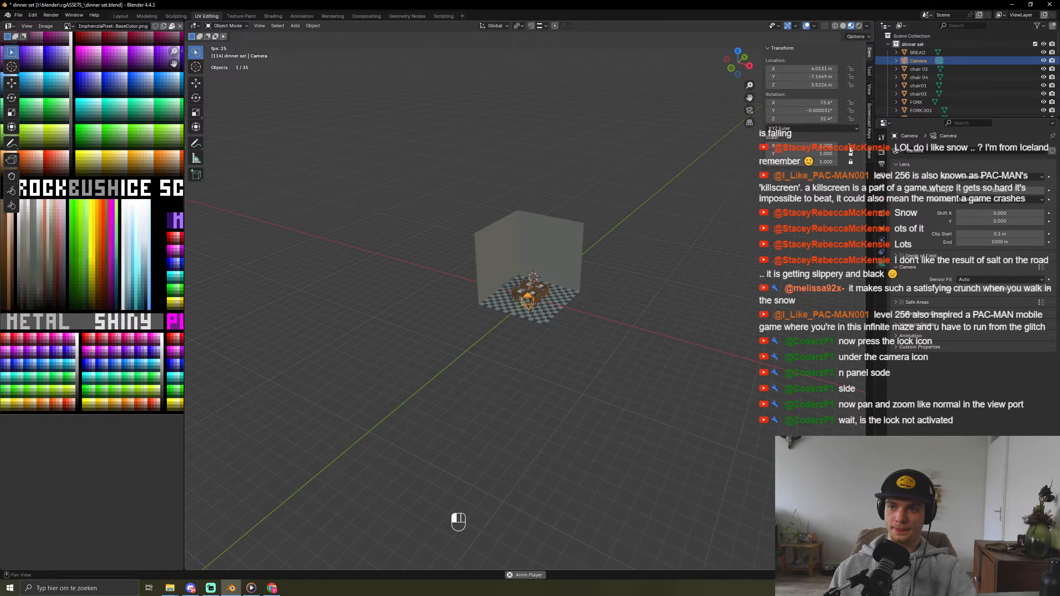
{"action": "left_click", "coordinate": [851, 155]}
{"action": "left_click", "coordinate": [851, 162]}
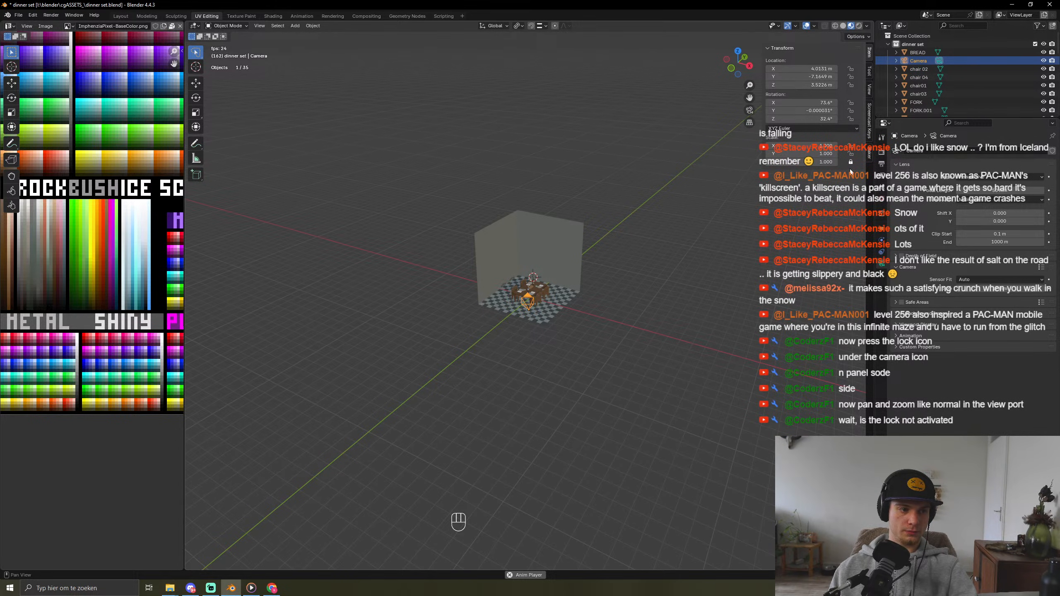
Step: Look through the camera, move it freely to about X 4.18 m, Y -7.17 m, and raise it to about Z 3.77 m
{"action": "key", "text": "KP_0"}
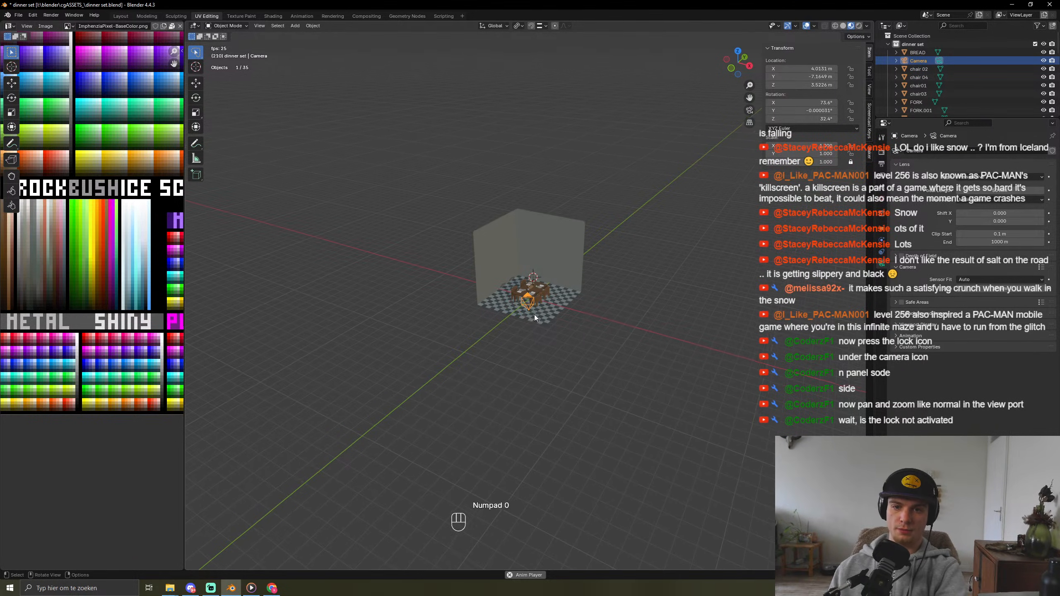
{"action": "key", "text": "g"}
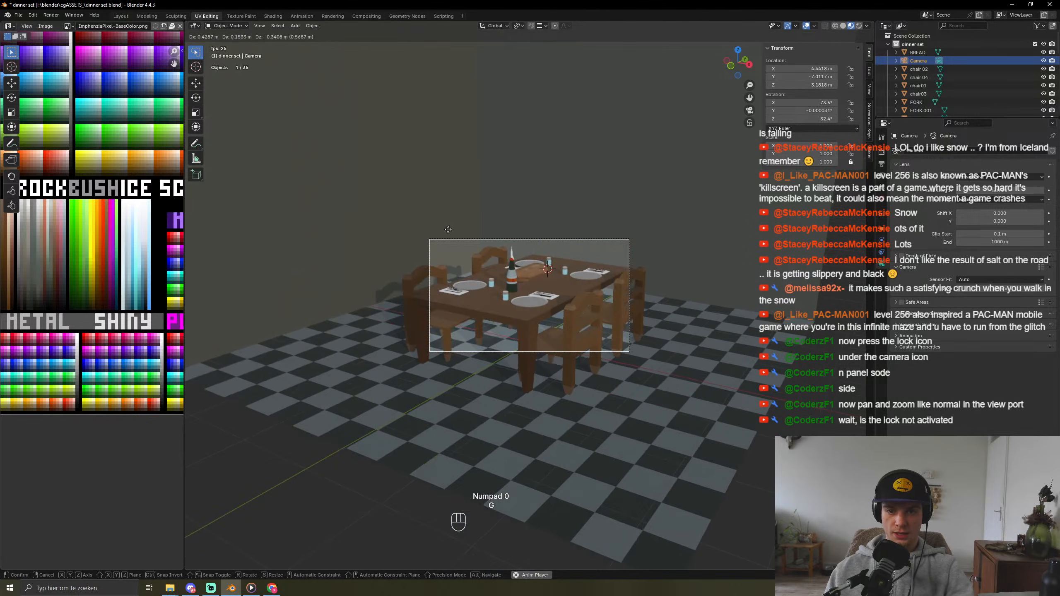
{"action": "left_click", "coordinate": [545, 348]}
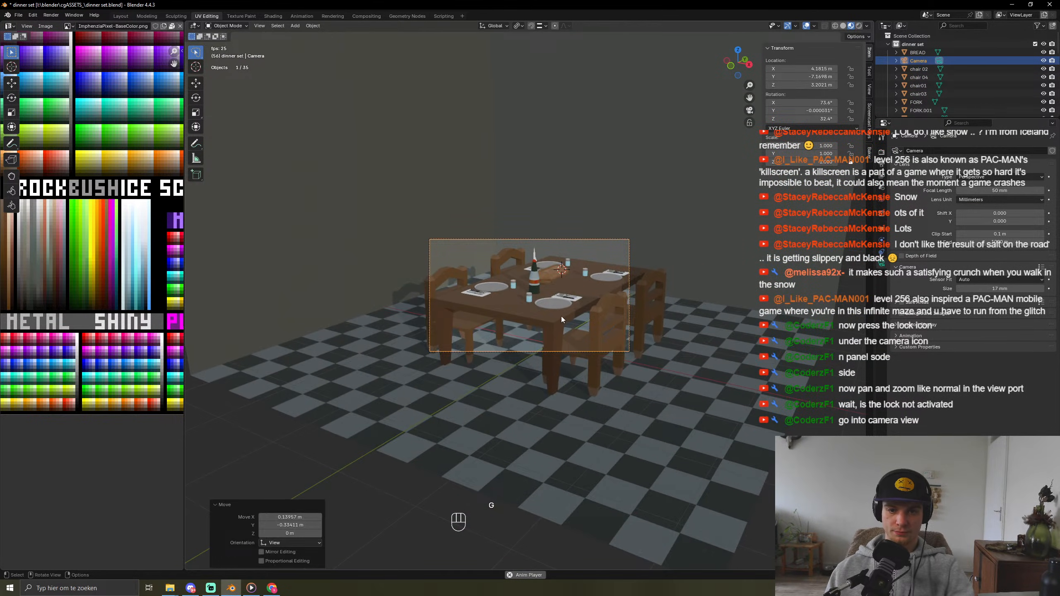
{"action": "key", "text": "g"}
{"action": "key", "text": "z"}
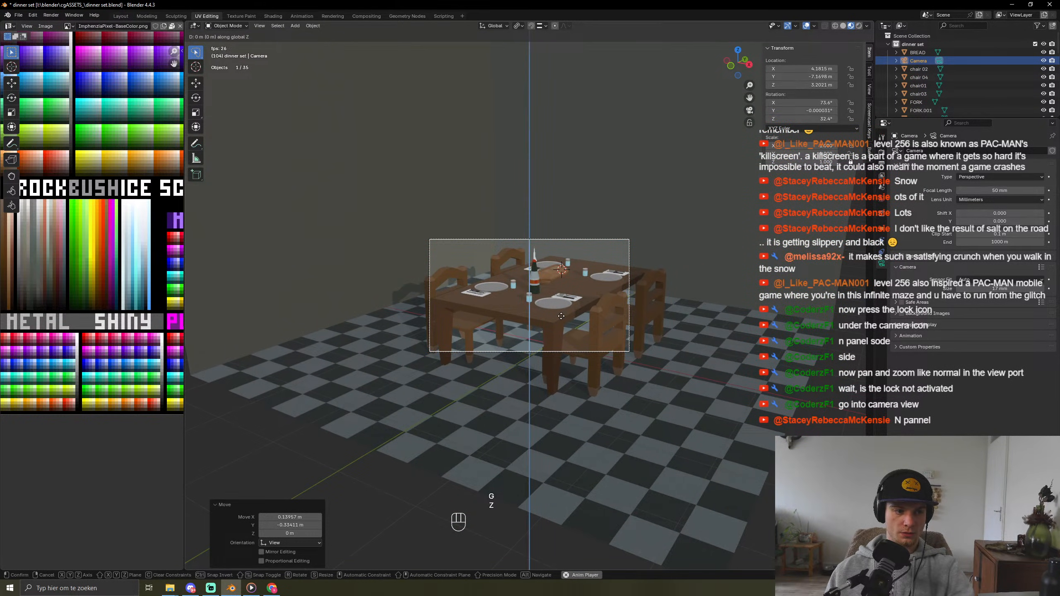
{"action": "left_click", "coordinate": [609, 265]}
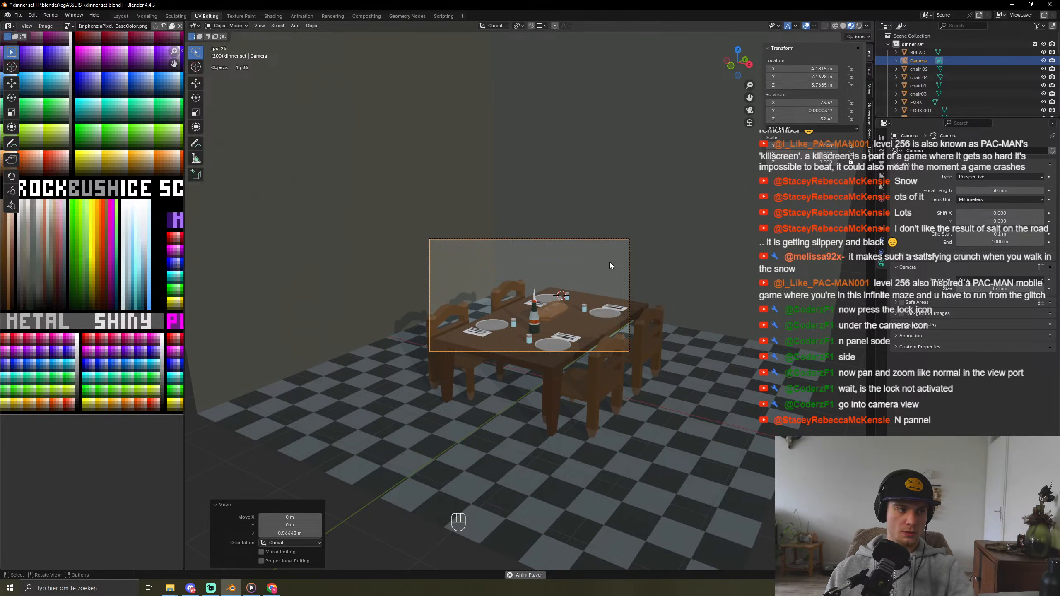
Step: Pull the camera back along global Y by about 2.01 m, to Y -9.18 m
{"action": "key", "text": "g"}
{"action": "key", "text": "y"}
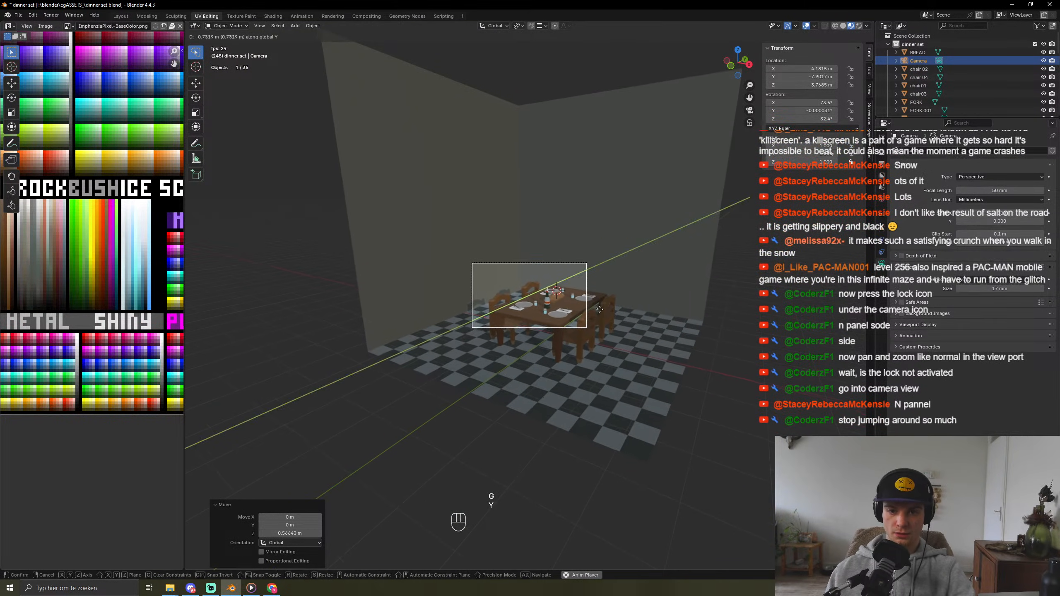
{"action": "left_click", "coordinate": [556, 364]}
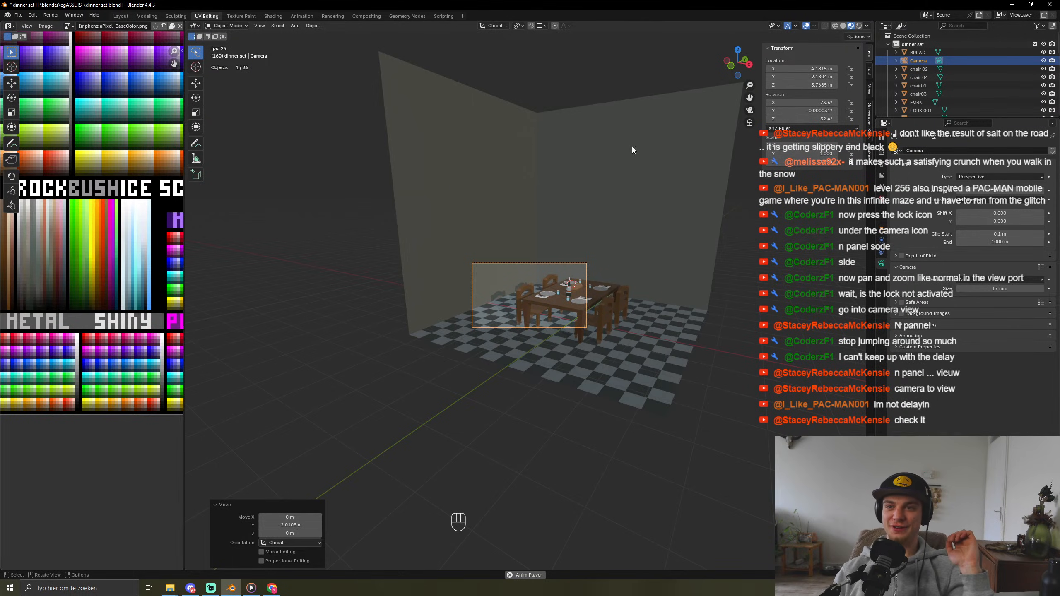
{"action": "right_click", "coordinate": [557, 305]}
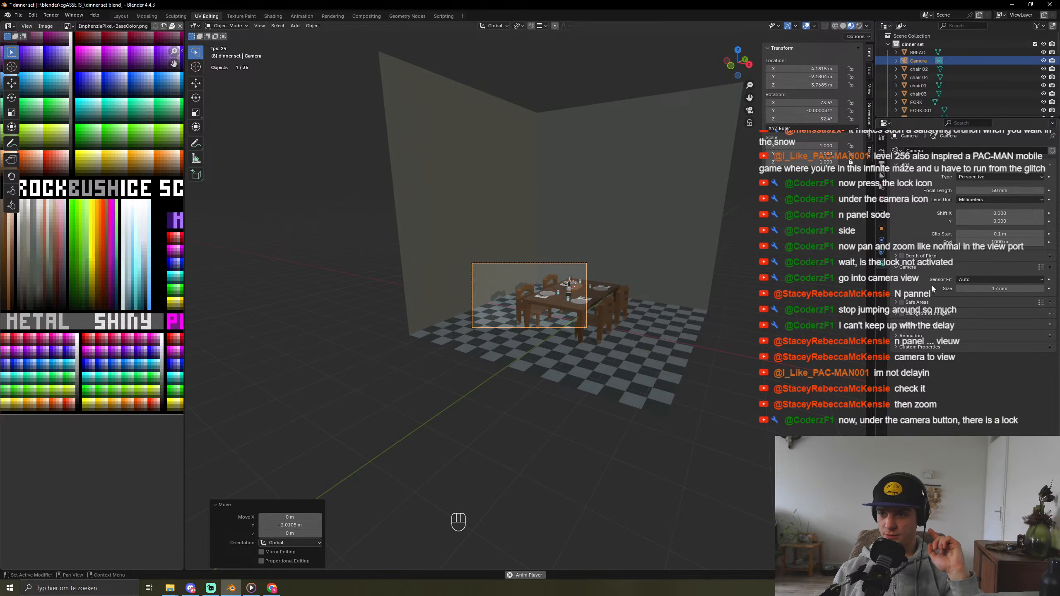
Step: Set the camera's sensor size to 22 mm
{"action": "mouse_move", "coordinate": [987, 289]}
{"action": "left_mouse_down"}
{"action": "mouse_move", "coordinate": [1037, 289]}
{"action": "mouse_move", "coordinate": [962, 289]}
{"action": "mouse_move", "coordinate": [1012, 289]}
{"action": "mouse_move", "coordinate": [982, 289]}
{"action": "left_mouse_up"}
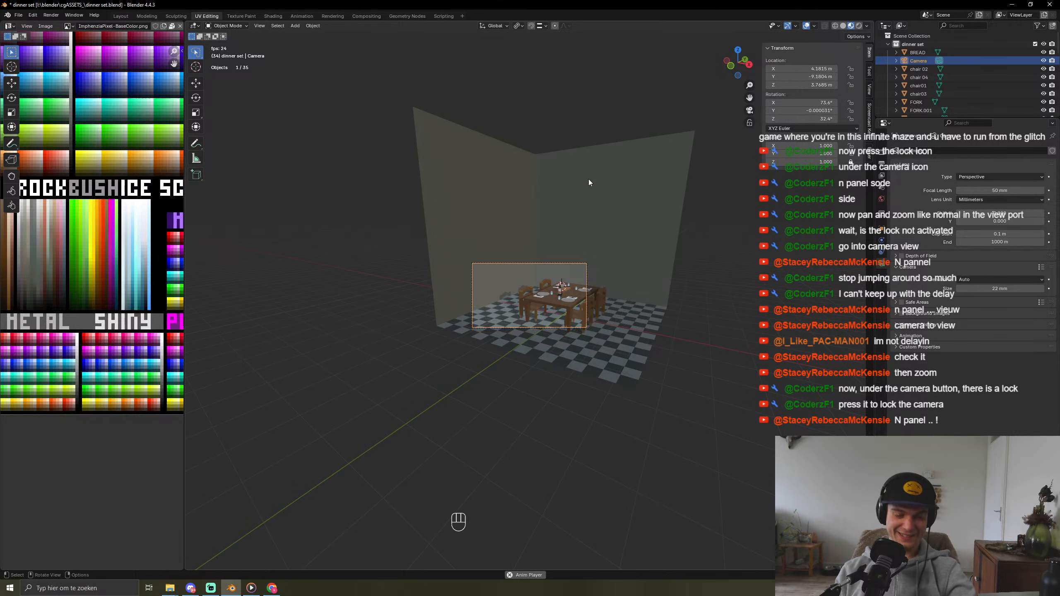
{"action": "key", "text": "n"}
{"action": "key", "text": "n"}
{"action": "key", "text": "n"}
{"action": "key", "text": "n"}
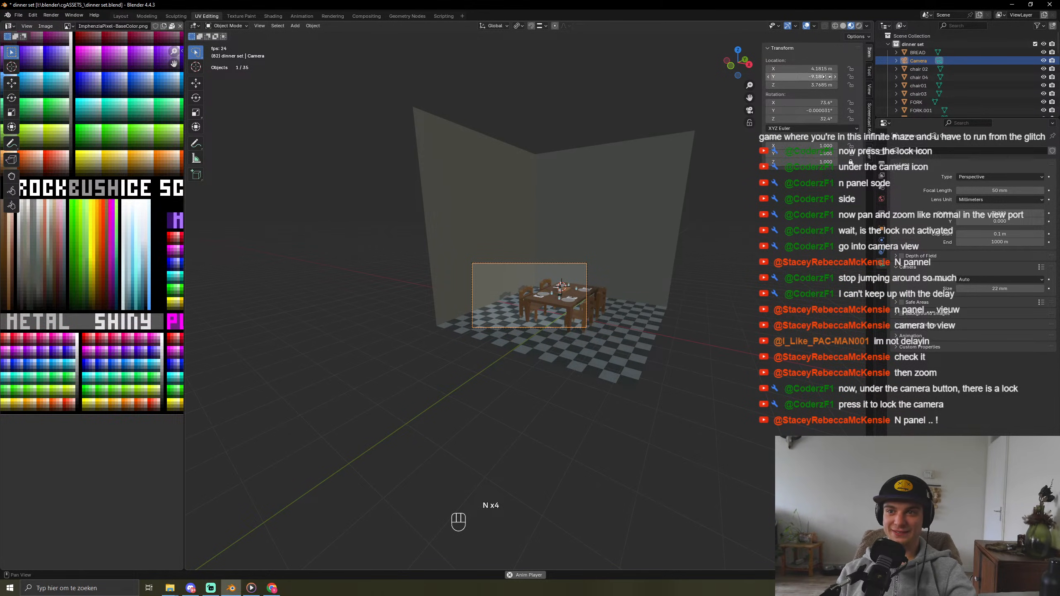
Step: Enable a local camera for the viewport and assign the Camera object to it
{"action": "left_click", "coordinate": [871, 91]}
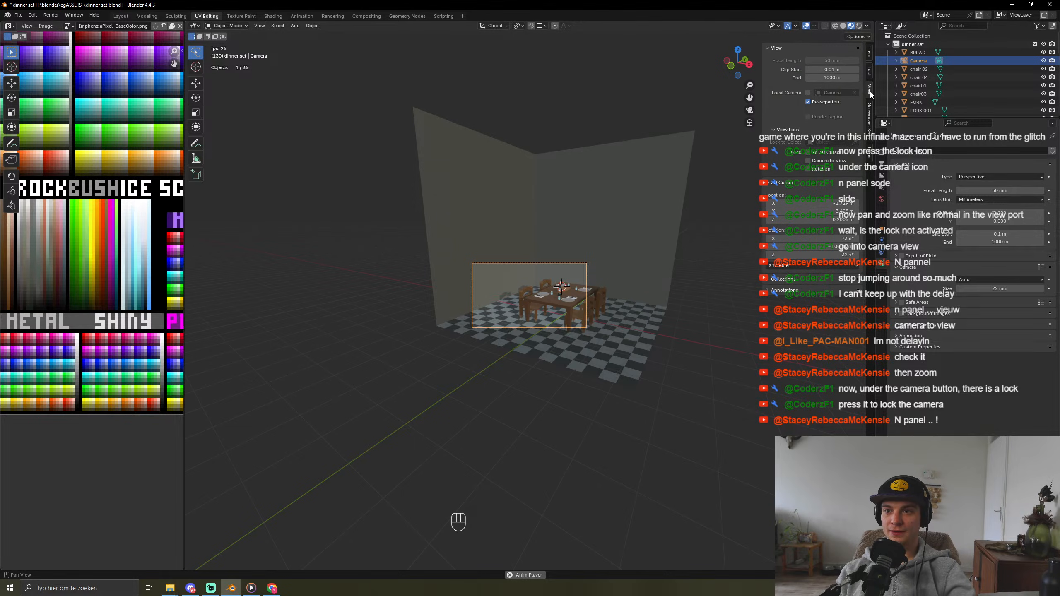
{"action": "left_click", "coordinate": [809, 93]}
{"action": "left_click", "coordinate": [822, 93]}
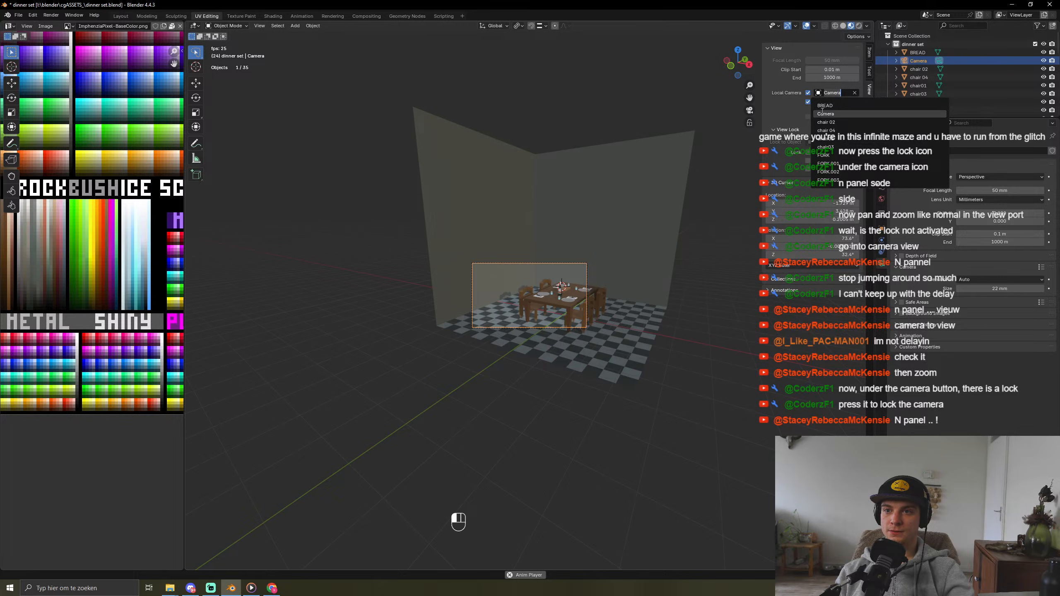
{"action": "left_click", "coordinate": [824, 112]}
{"action": "left_click", "coordinate": [539, 291]}
{"action": "key", "text": "g"}
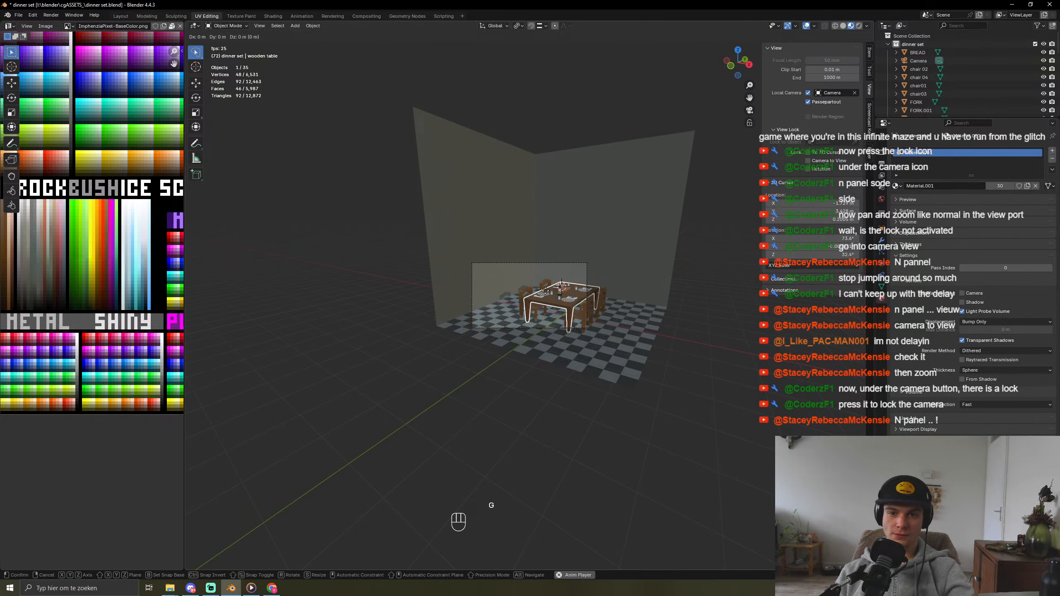
{"action": "key", "text": "ctrl+z"}
Step: Move the camera in the view plane by about 1.33 m in X and 0.19 m in Y to center the table in frame
{"action": "key", "text": "g"}
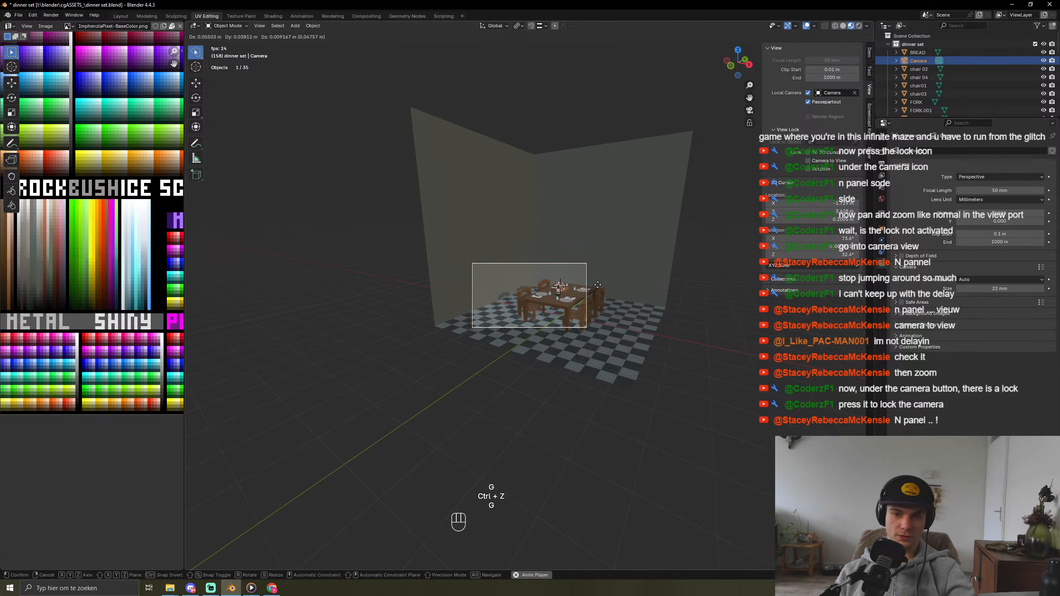
{"action": "left_click", "coordinate": [648, 277]}
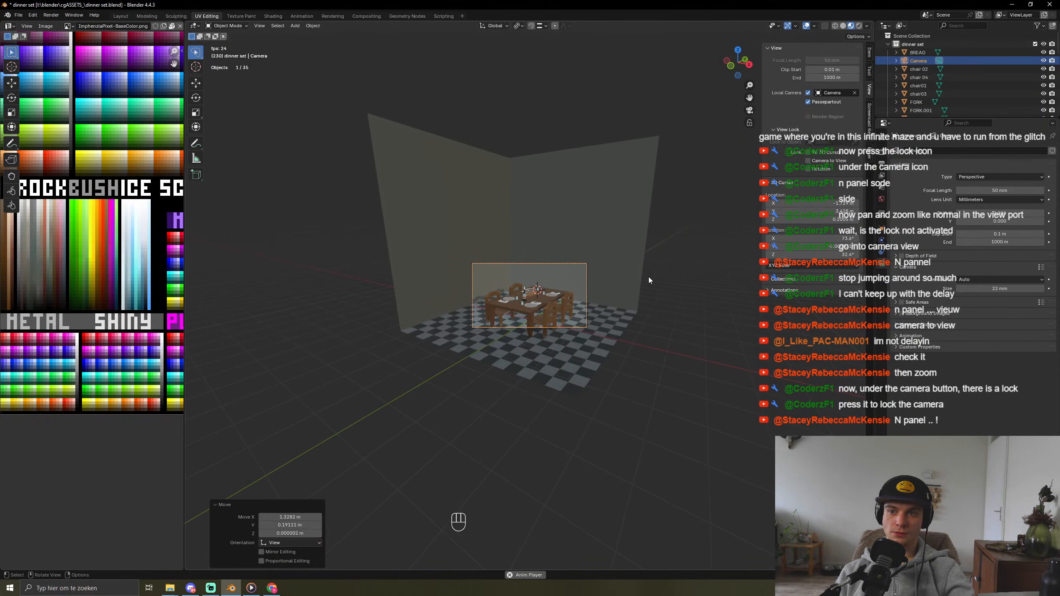
Step: Lock the camera to the view and reframe it so the table, checkered floor and both walls shift within the camera's sight
{"action": "left_click", "coordinate": [809, 161]}
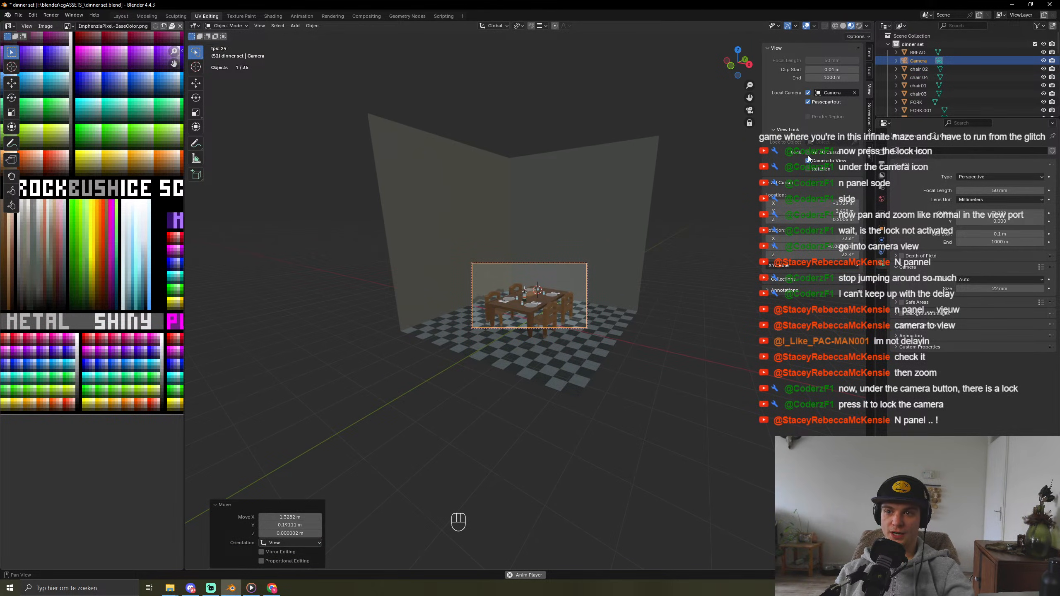
{"action": "scroll", "coordinate": [536, 315], "scroll_direction": "up", "scroll_amount": 3}
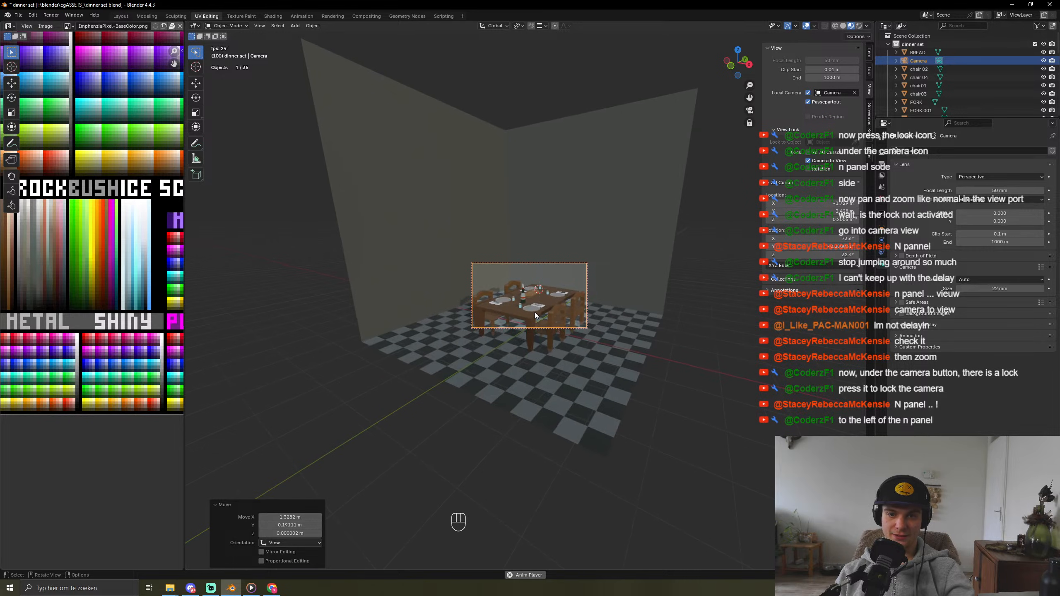
{"action": "scroll", "coordinate": [536, 316], "scroll_direction": "down", "scroll_amount": 4}
{"action": "scroll", "coordinate": [536, 315], "scroll_direction": "up", "scroll_amount": 3}
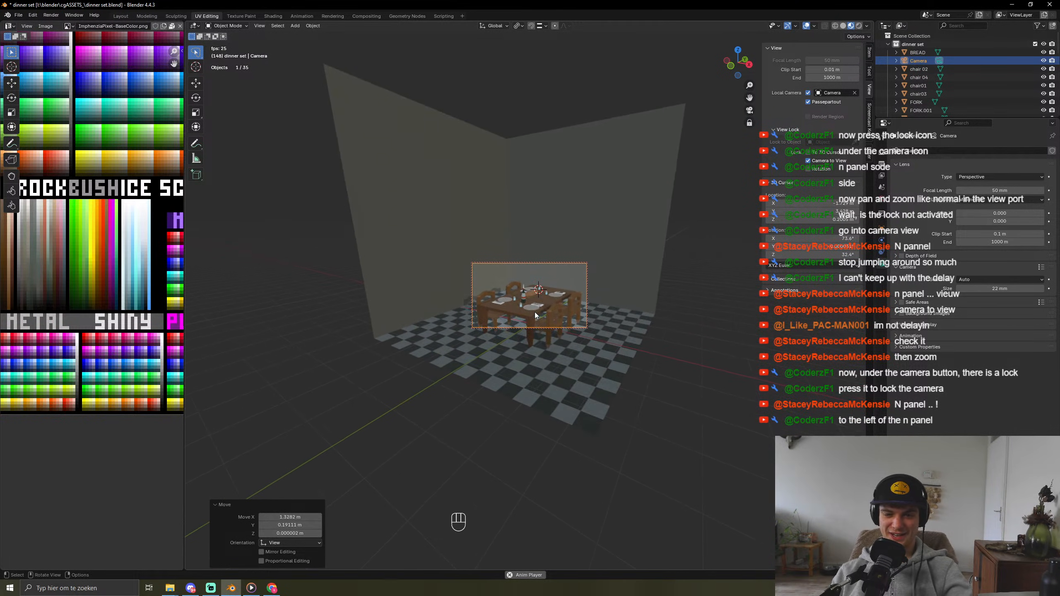
{"action": "right_click", "coordinate": [553, 295]}
{"action": "middle_click_drag", "start_coordinate": [567, 263], "coordinate": [552, 272]}
{"action": "right_click", "coordinate": [627, 339]}
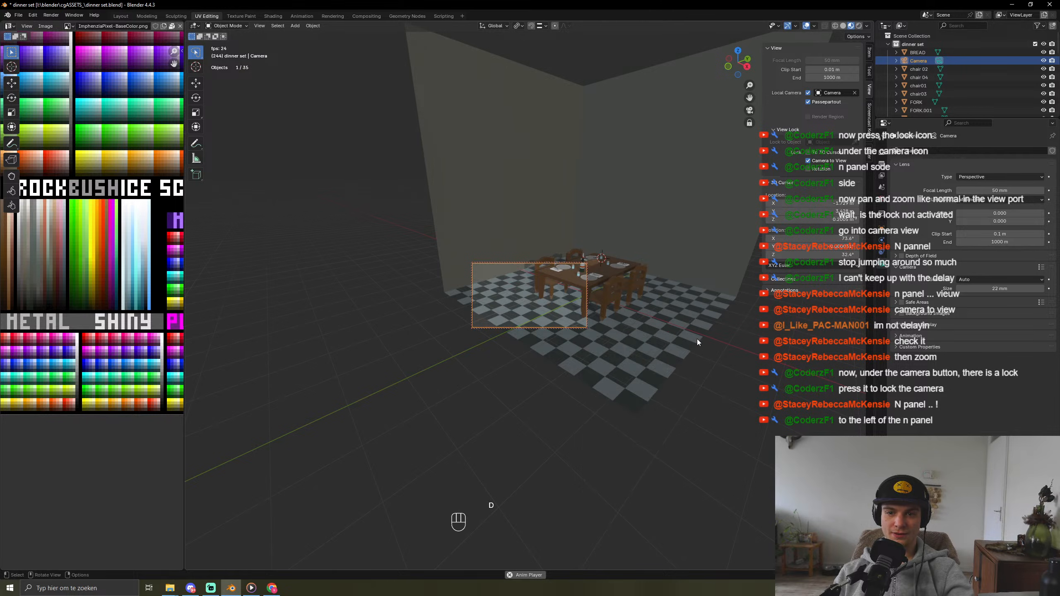
{"action": "middle_click_drag", "start_coordinate": [698, 339], "coordinate": [716, 361]}
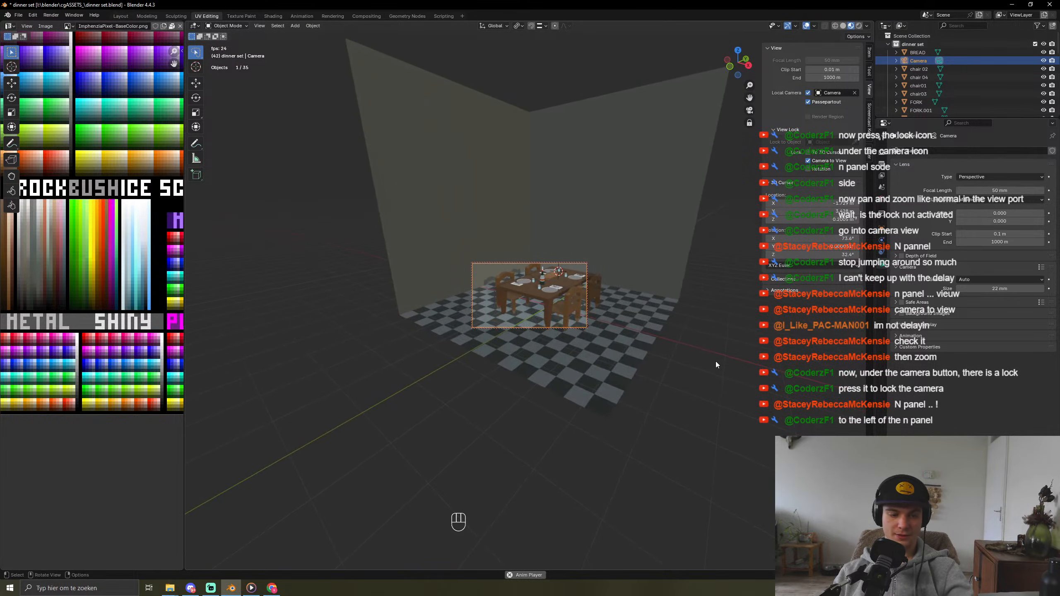
Step: Pull the camera back along its local Z, and shift it in the view plane by about -0.17 m in X and 0.21 m in Y
{"action": "key", "text": "g"}
{"action": "key", "text": "z"}
{"action": "key", "text": "z"}
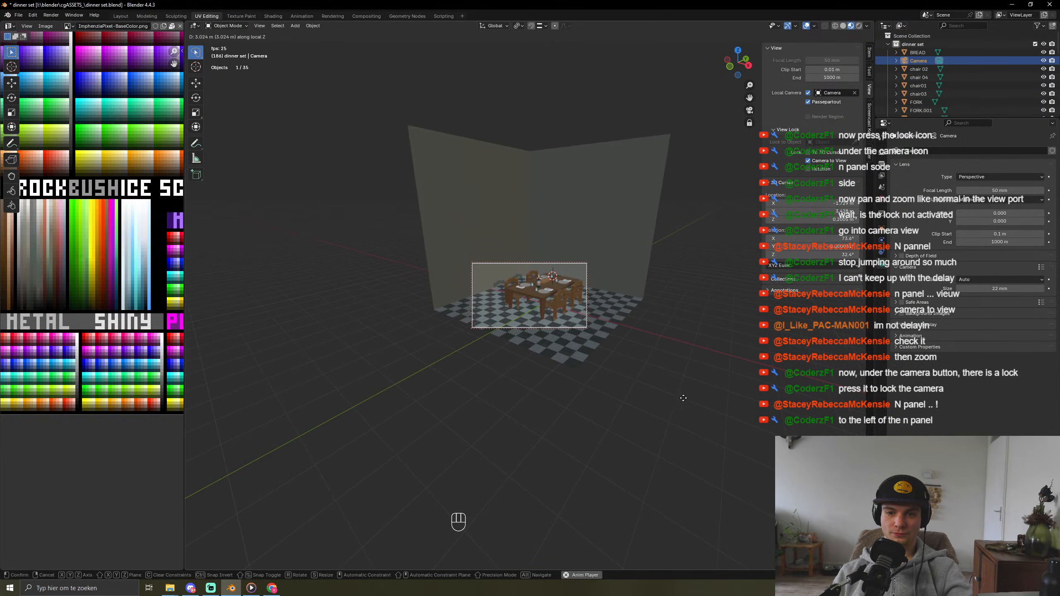
{"action": "left_click", "coordinate": [703, 398]}
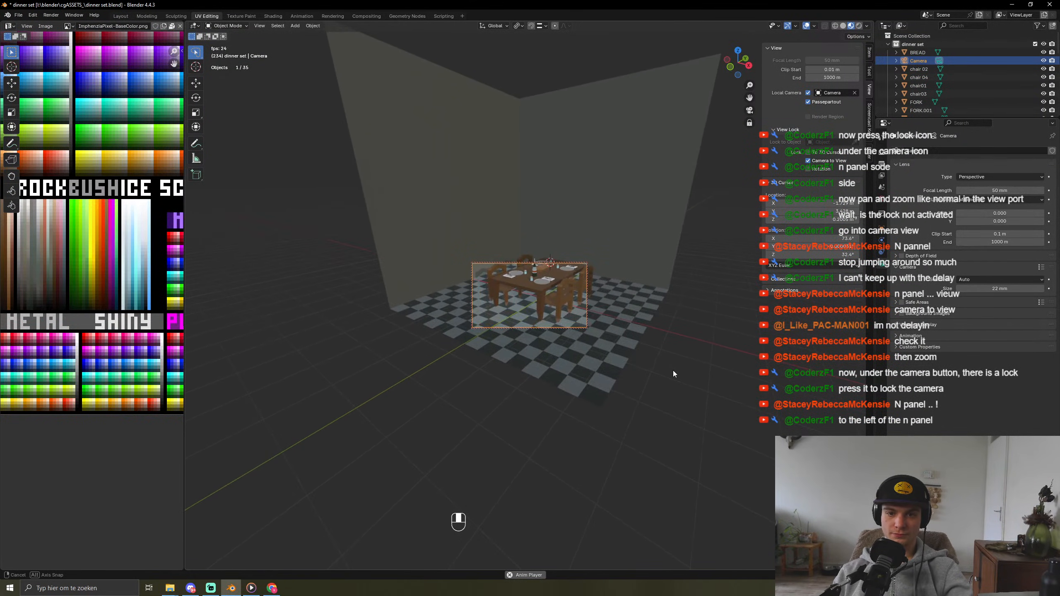
{"action": "key", "text": "g"}
{"action": "left_click", "coordinate": [654, 347]}
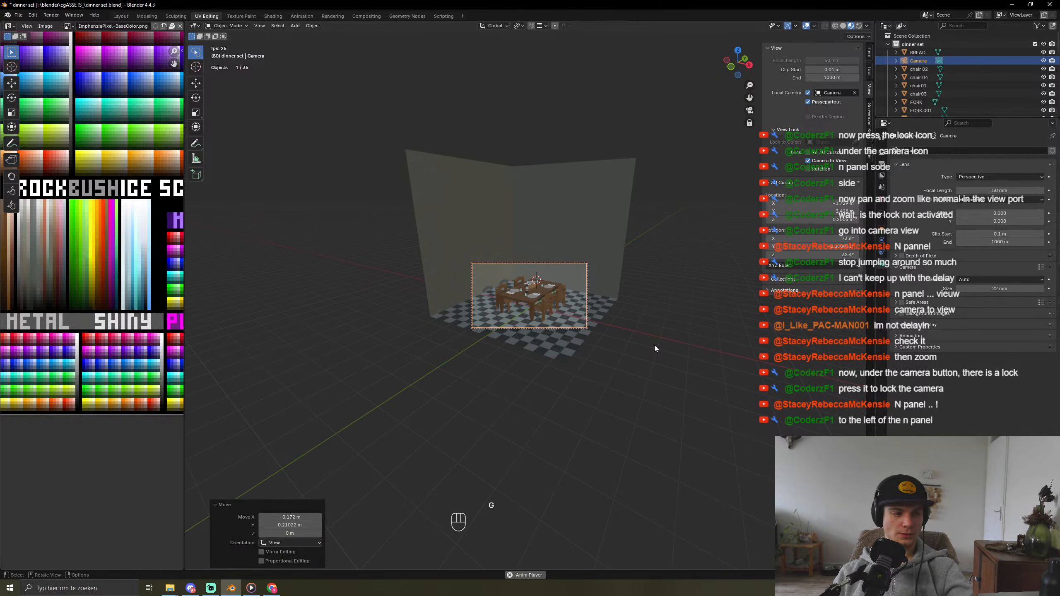
{"action": "key", "text": "KP_0"}
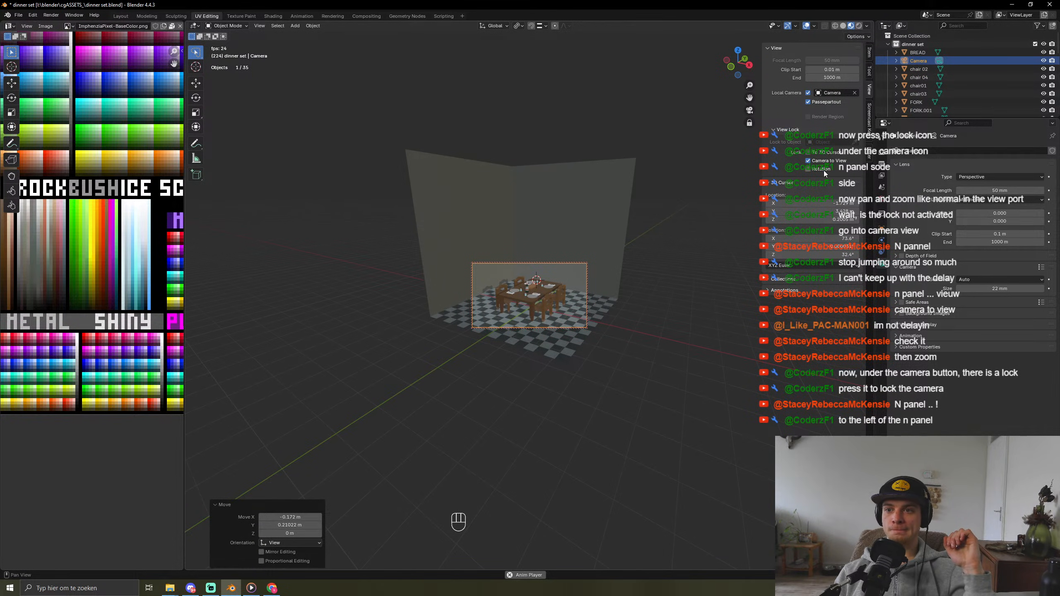
Step: Try locking the view to the Camera object and to a fork object, and clear the lock object
{"action": "left_click", "coordinate": [828, 145]}
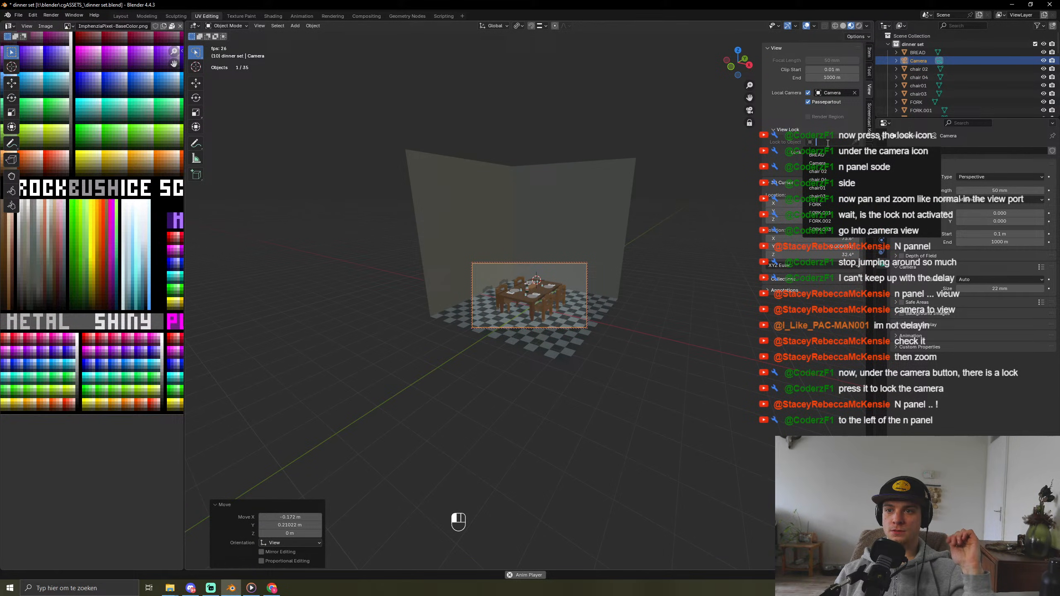
{"action": "left_click", "coordinate": [835, 164]}
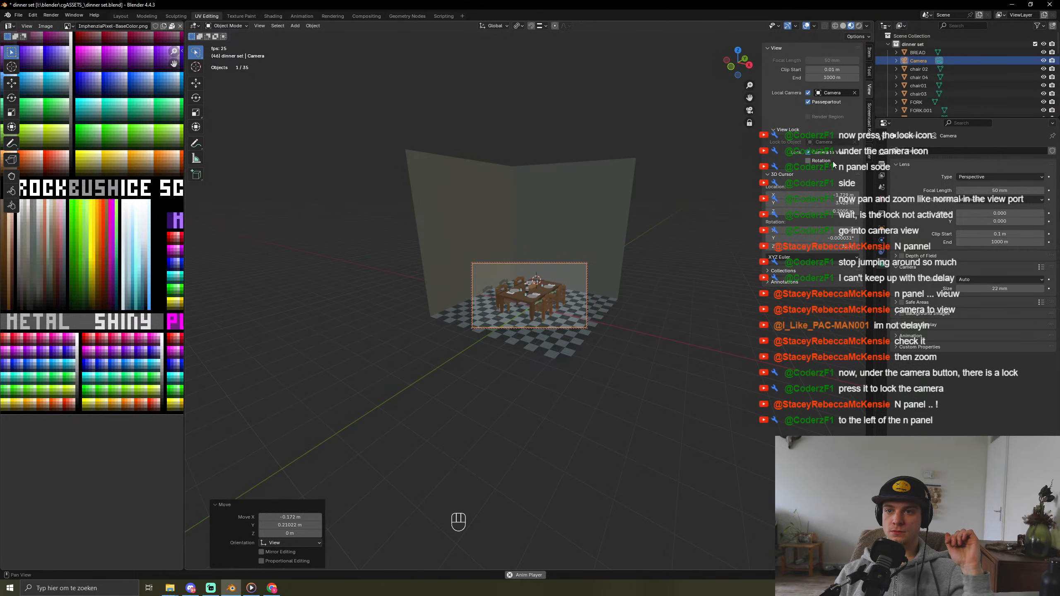
{"action": "left_click", "coordinate": [825, 142]}
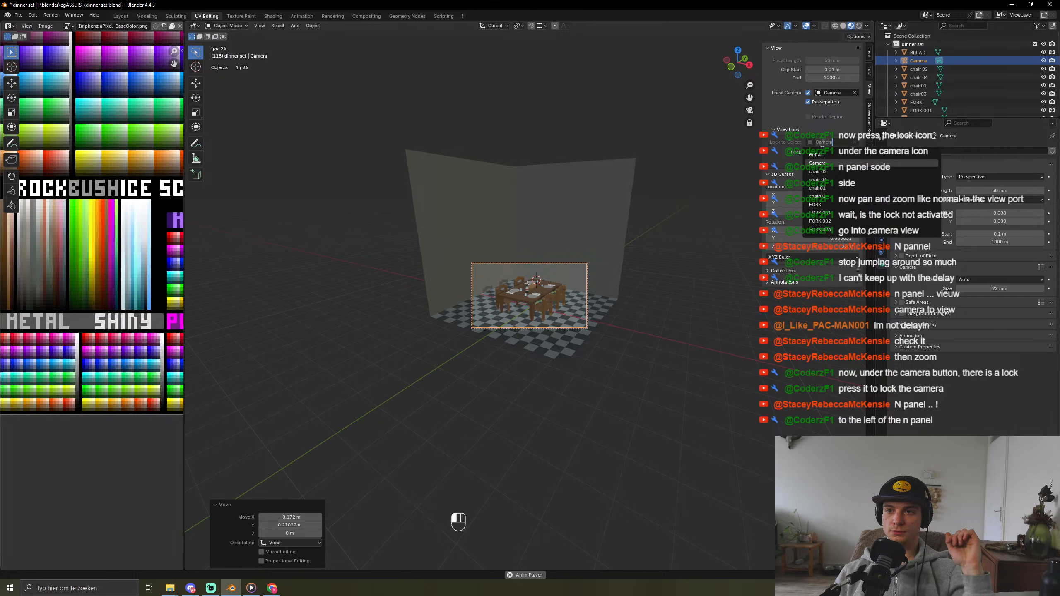
{"action": "scroll", "coordinate": [825, 209], "scroll_direction": "down", "scroll_amount": 5}
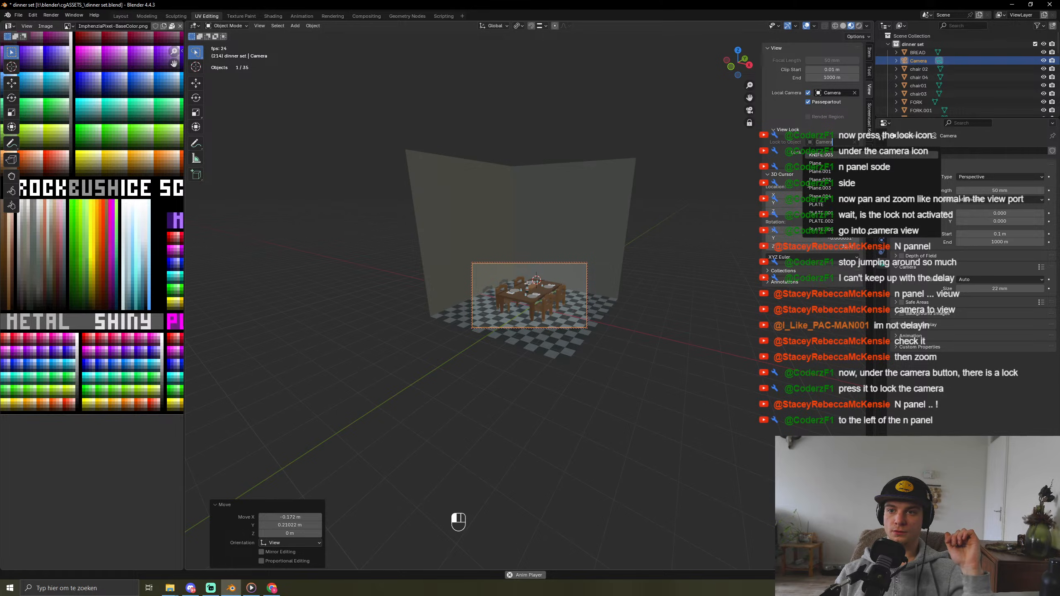
{"action": "scroll", "coordinate": [827, 160], "scroll_direction": "up", "scroll_amount": 4}
{"action": "left_click", "coordinate": [827, 159]}
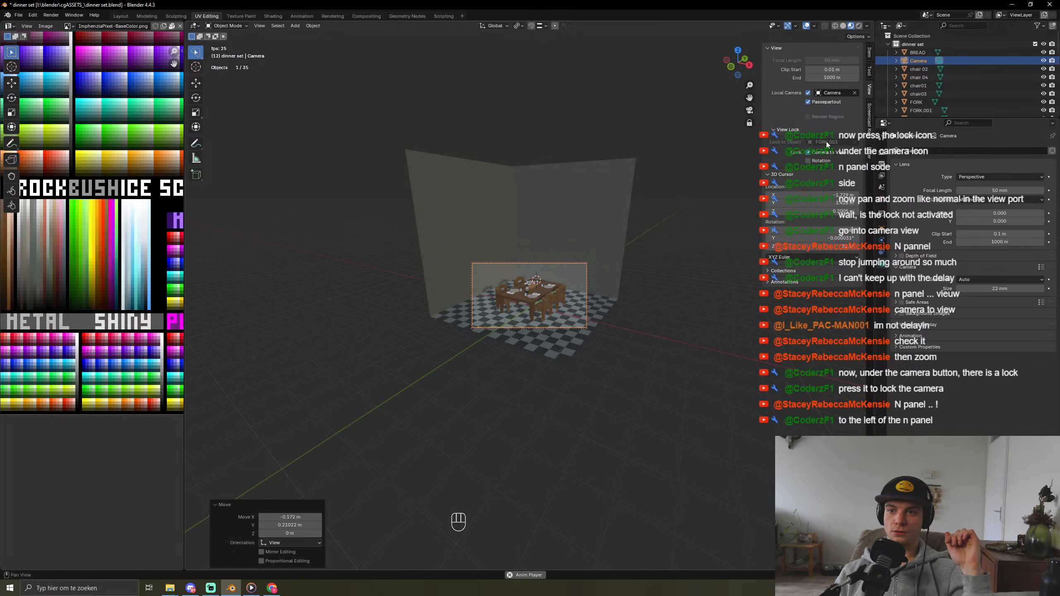
{"action": "left_click", "coordinate": [854, 142]}
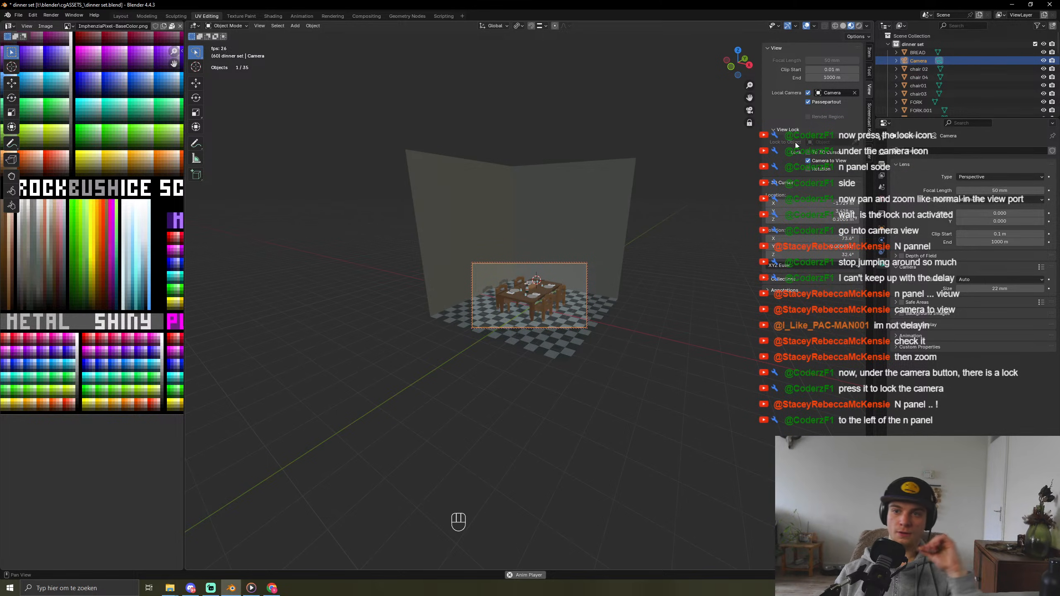
Step: Clear the viewport's local camera and assign the Camera object to it again
{"action": "left_click", "coordinate": [856, 93]}
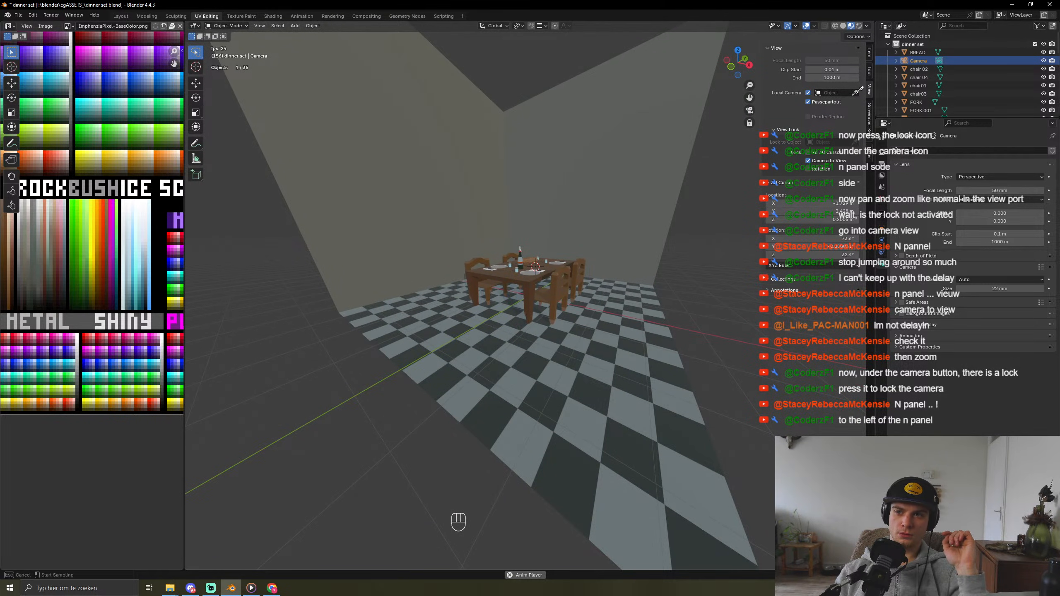
{"action": "left_click", "coordinate": [833, 93]}
{"action": "left_click", "coordinate": [848, 114]}
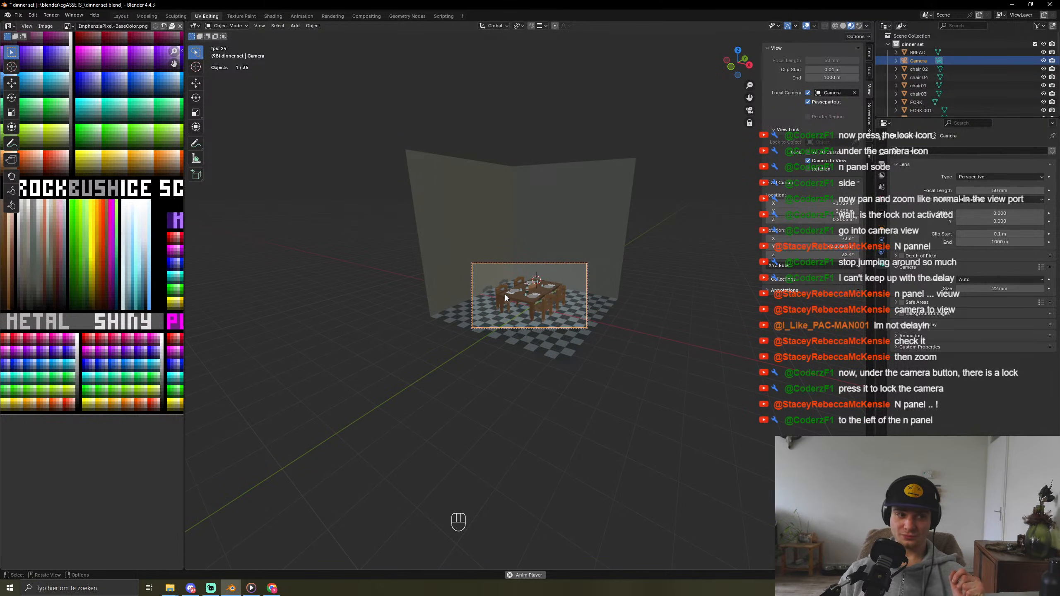
Step: Select the camera by its frame and set its focal length to 63 mm
{"action": "left_click", "coordinate": [720, 339]}
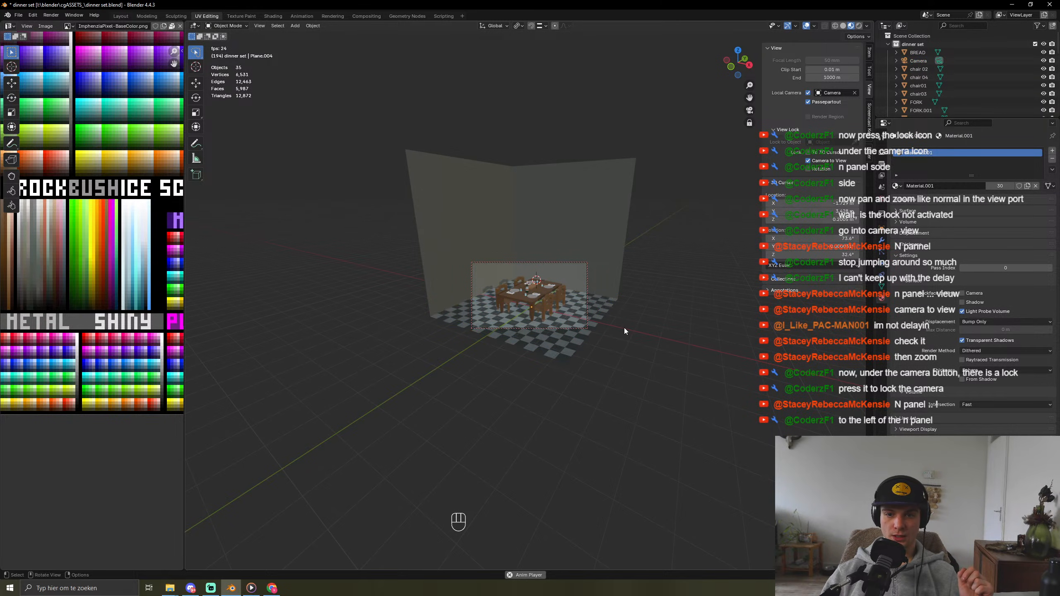
{"action": "left_click", "coordinate": [579, 263]}
{"action": "left_click", "coordinate": [583, 266]}
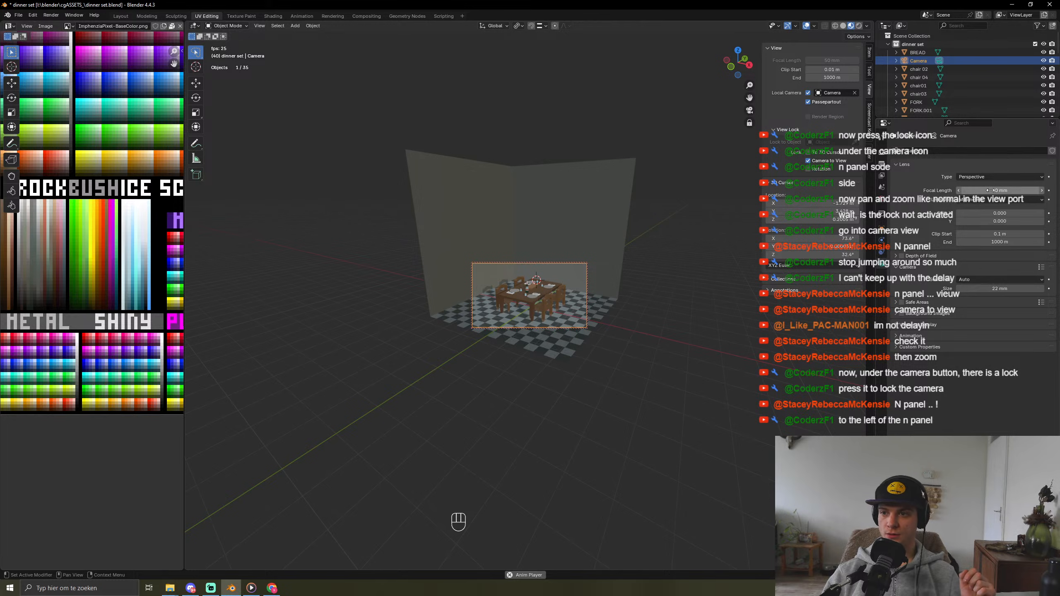
{"action": "mouse_move", "coordinate": [990, 191]}
{"action": "left_mouse_down"}
{"action": "mouse_move", "coordinate": [1027, 191]}
{"action": "mouse_move", "coordinate": [998, 191]}
{"action": "left_mouse_up"}
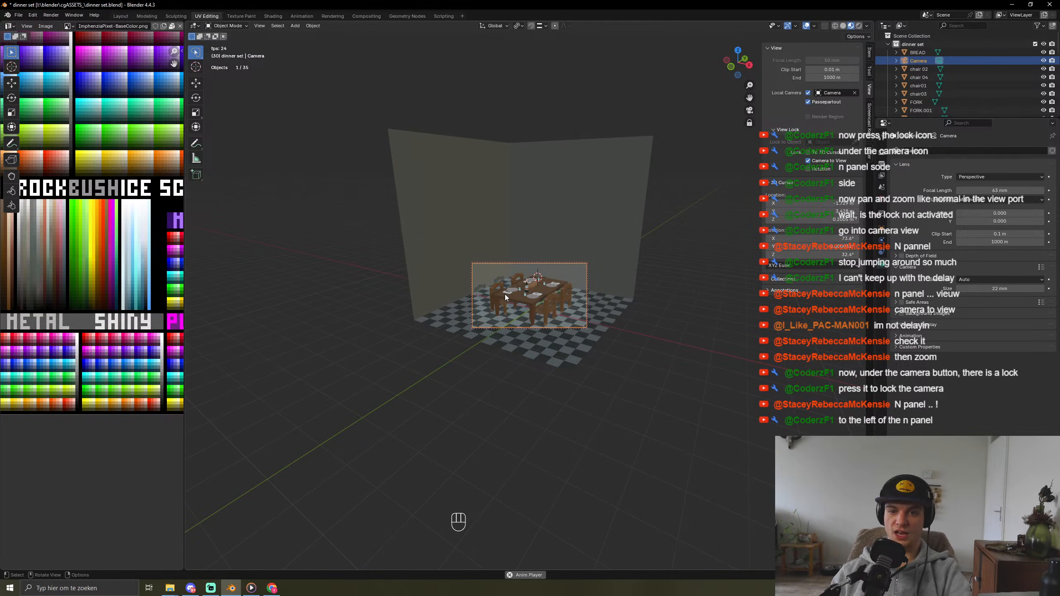
{"action": "right_click", "coordinate": [766, 383], "text": "shift"}
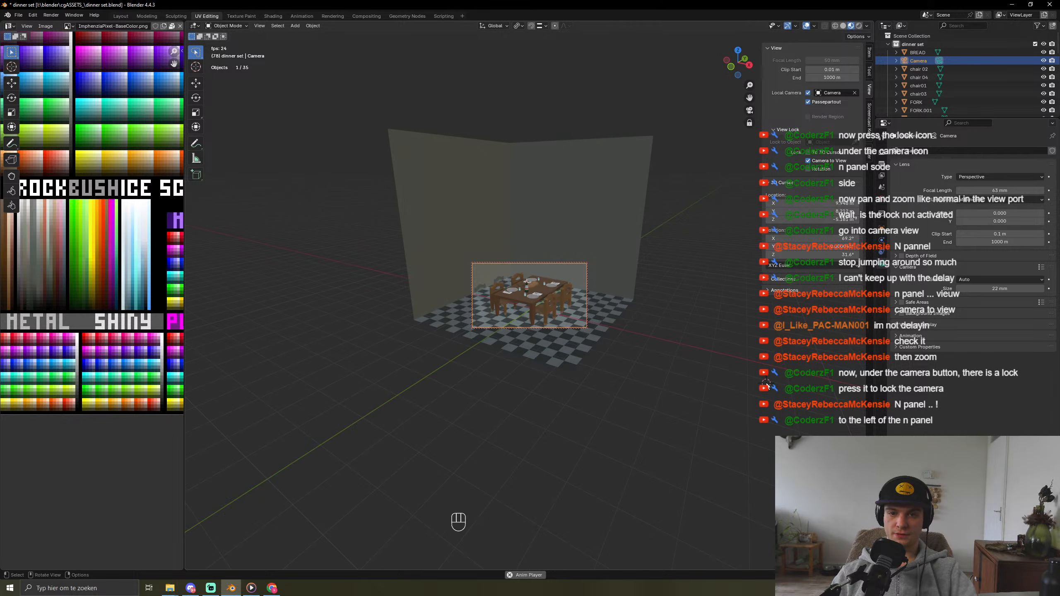
{"action": "left_click", "coordinate": [880, 153]}
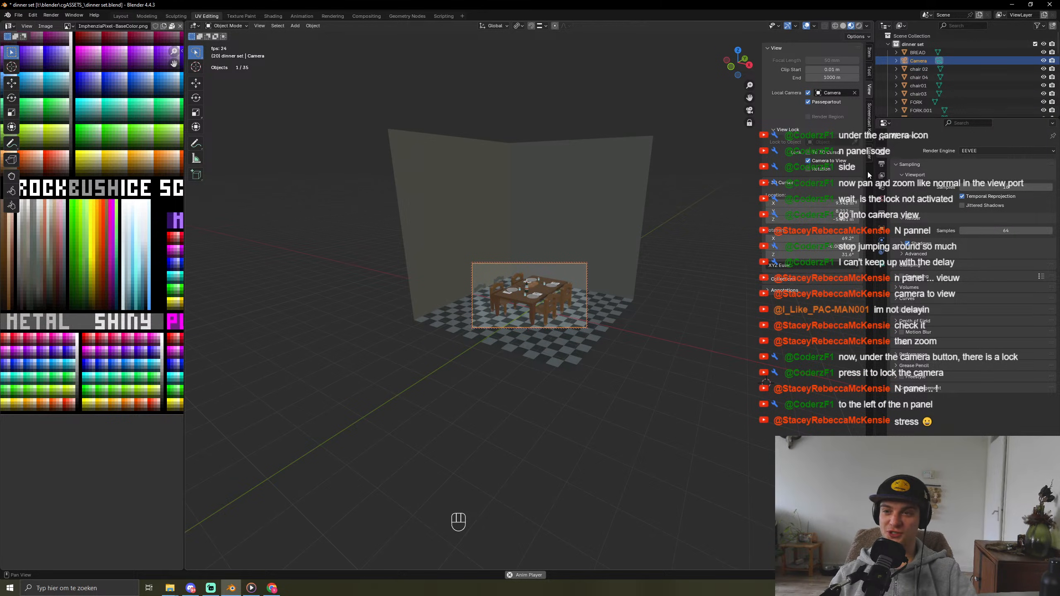
{"action": "left_click", "coordinate": [882, 165]}
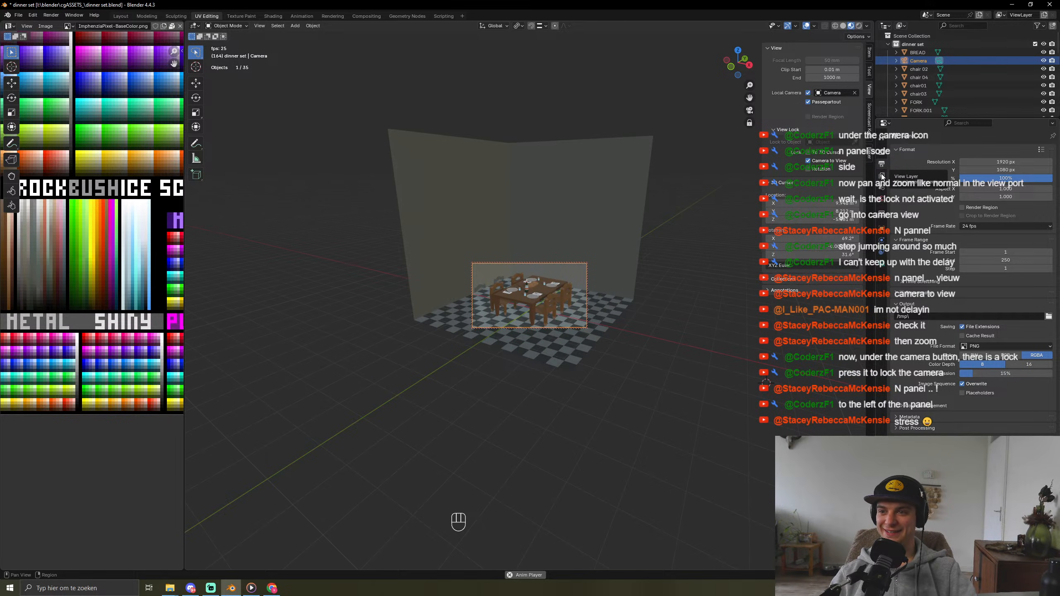
{"action": "left_click", "coordinate": [882, 187]}
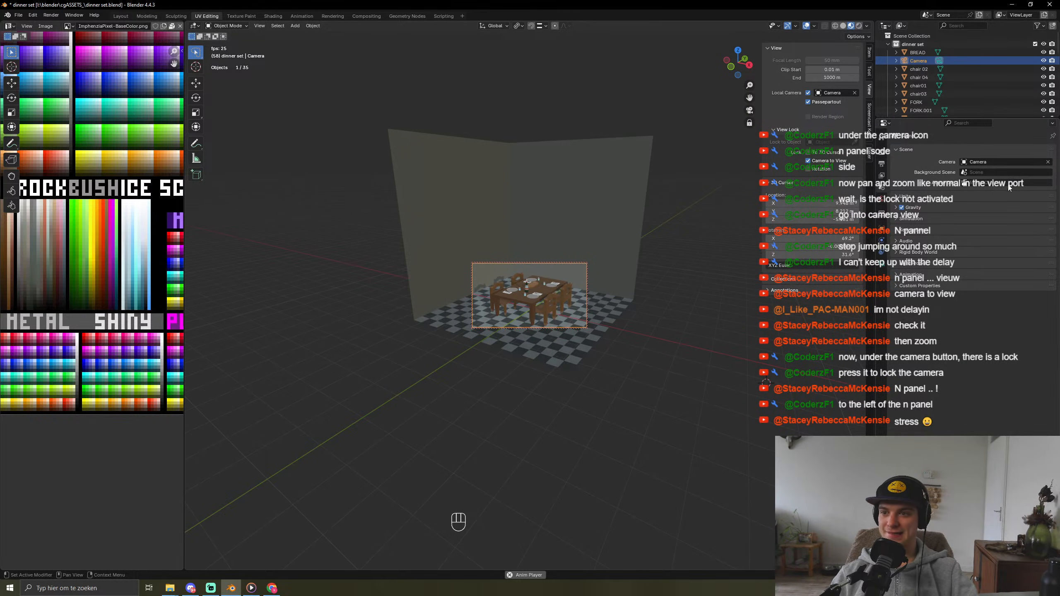
{"action": "left_click", "coordinate": [882, 163]}
Step: Switch the render engine to Cycles and back to EEVEE
{"action": "left_click", "coordinate": [882, 152]}
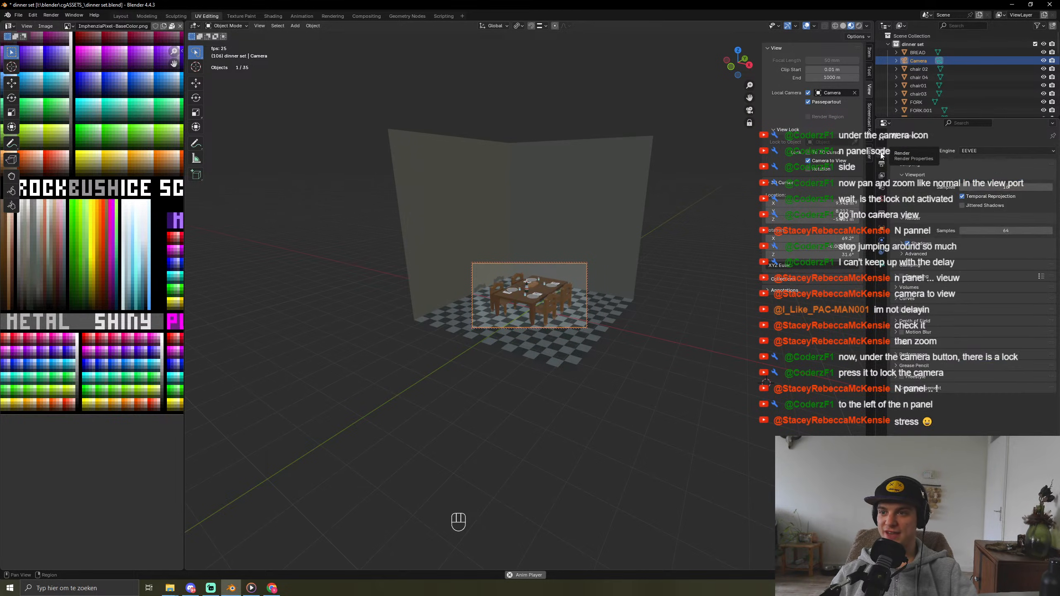
{"action": "left_click", "coordinate": [972, 157]}
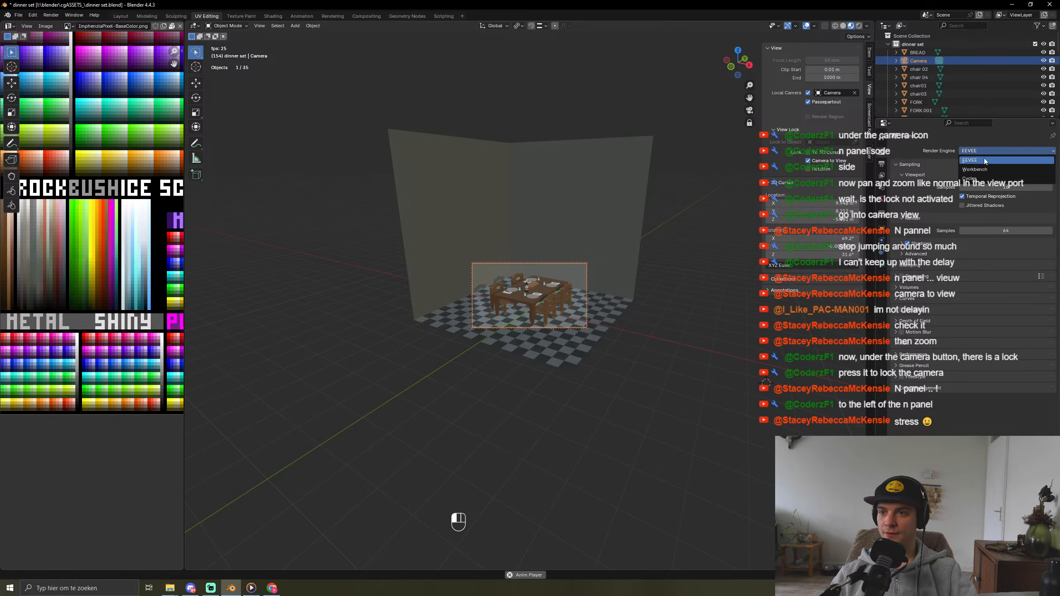
{"action": "left_click", "coordinate": [983, 181]}
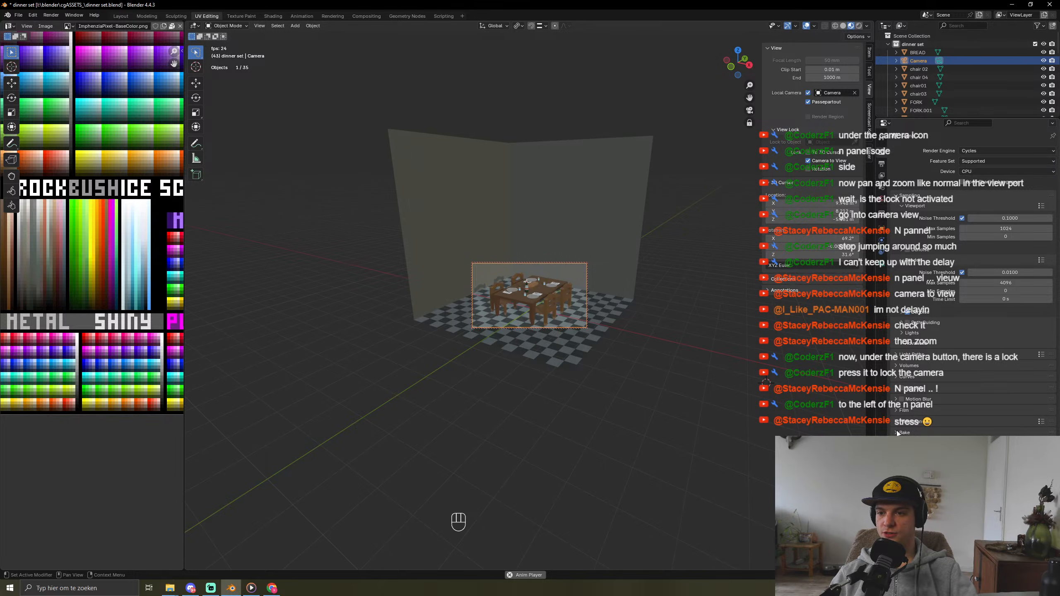
{"action": "left_click", "coordinate": [989, 151]}
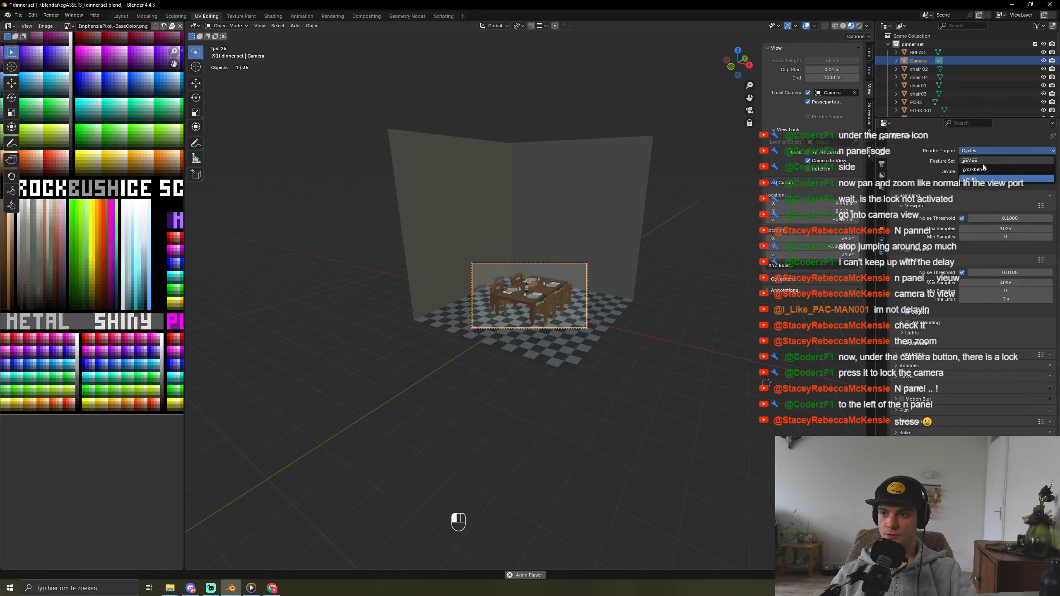
{"action": "left_click", "coordinate": [989, 160]}
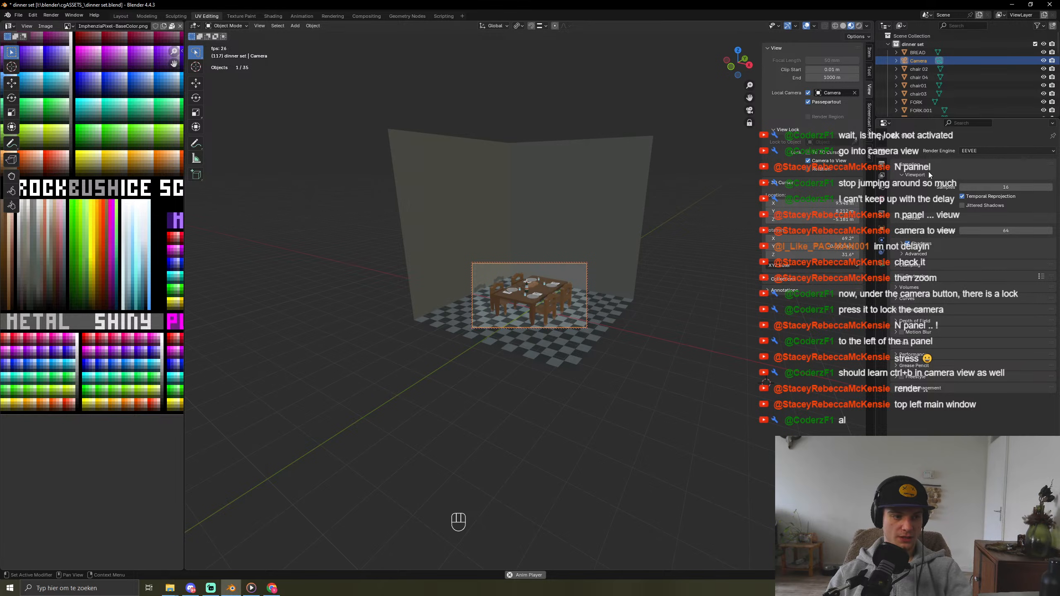
Step: Try a small render region over the table inside the camera frame and undo it
{"action": "middle_click_drag", "start_coordinate": [564, 357], "coordinate": [563, 358]}
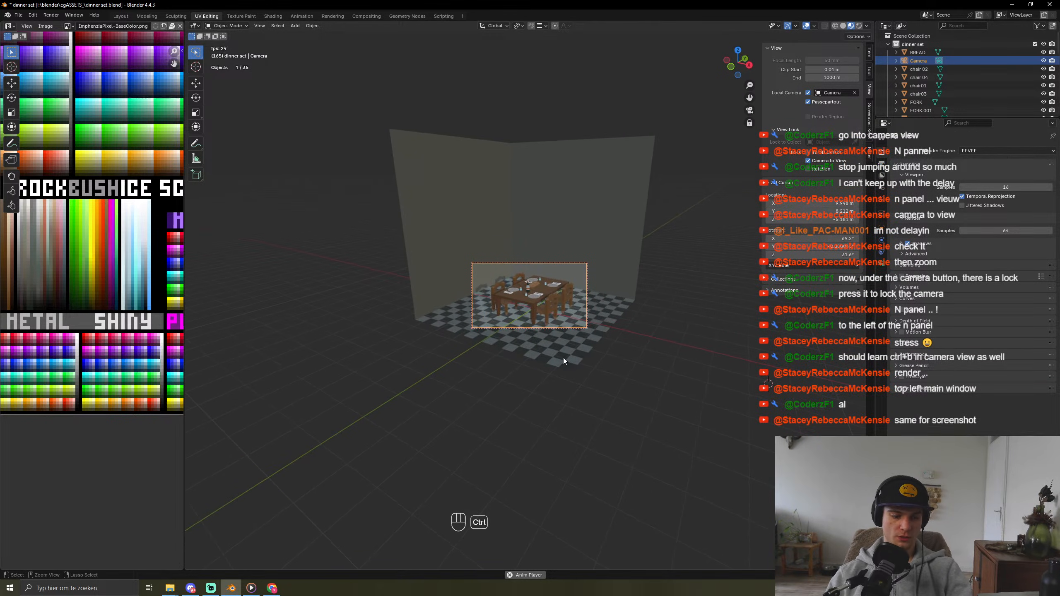
{"action": "key", "text": "ctrl+b"}
{"action": "left_click_drag", "start_coordinate": [559, 311], "coordinate": [543, 304]}
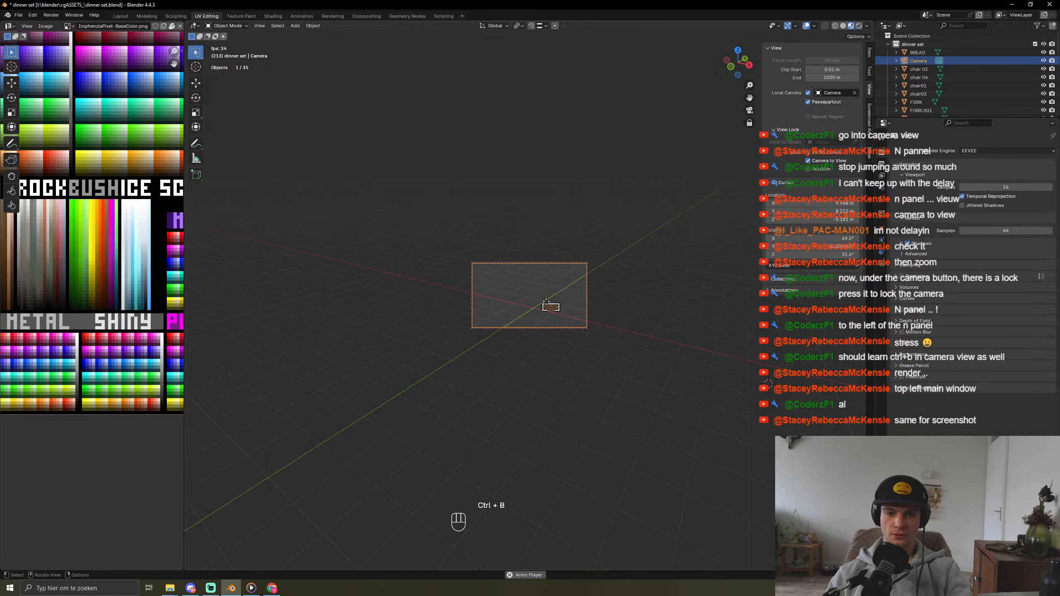
{"action": "right_click", "coordinate": [641, 320]}
{"action": "key", "text": "ctrl+z"}
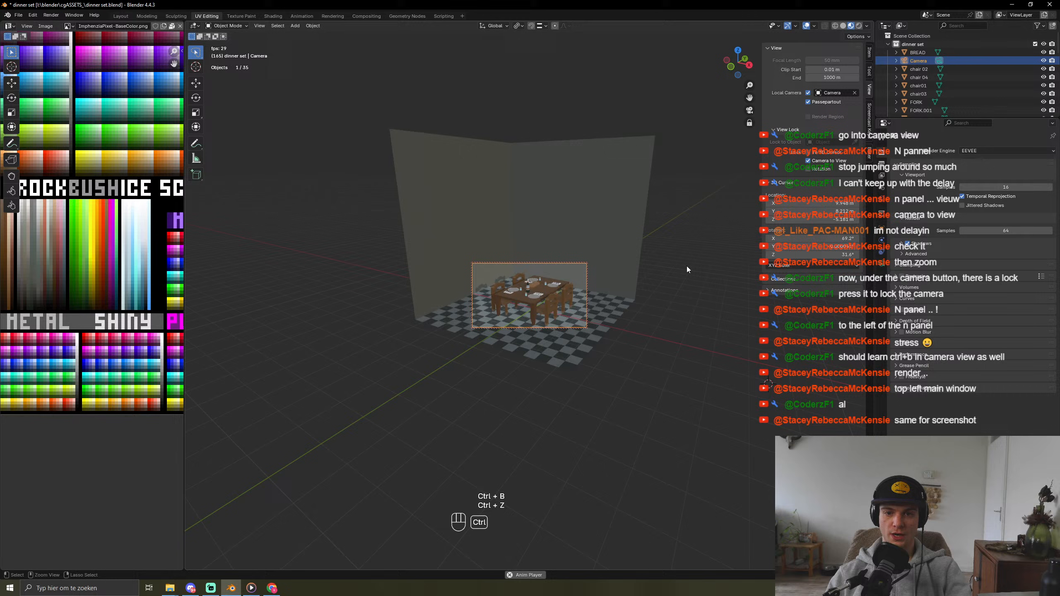
Step: Look through the EEVEE render settings, including the Grease Pencil, Film, Motion Blur and Clamping sections
{"action": "left_click", "coordinate": [715, 380]}
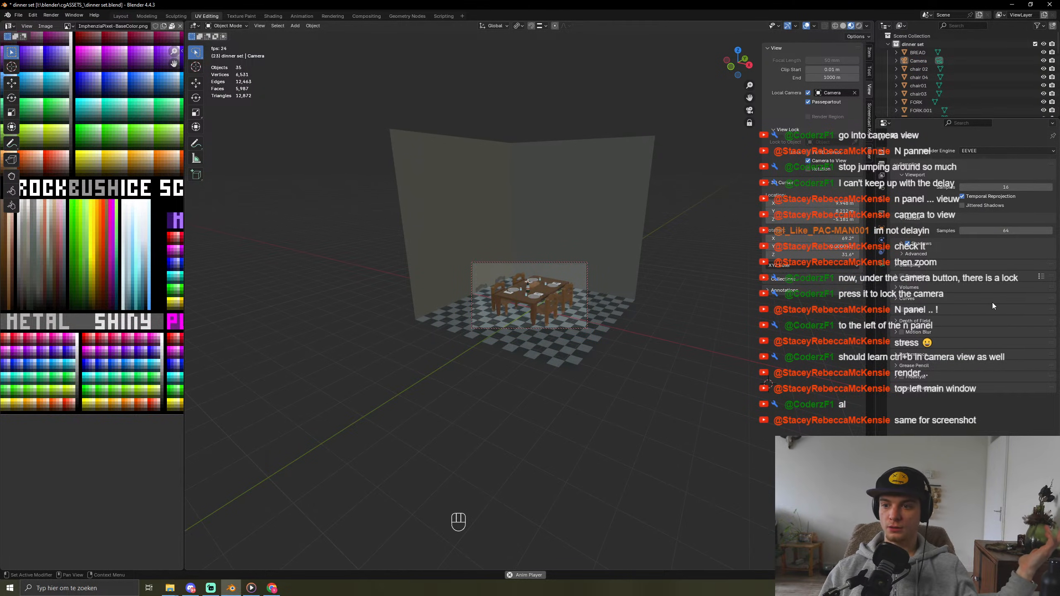
{"action": "left_click", "coordinate": [898, 366]}
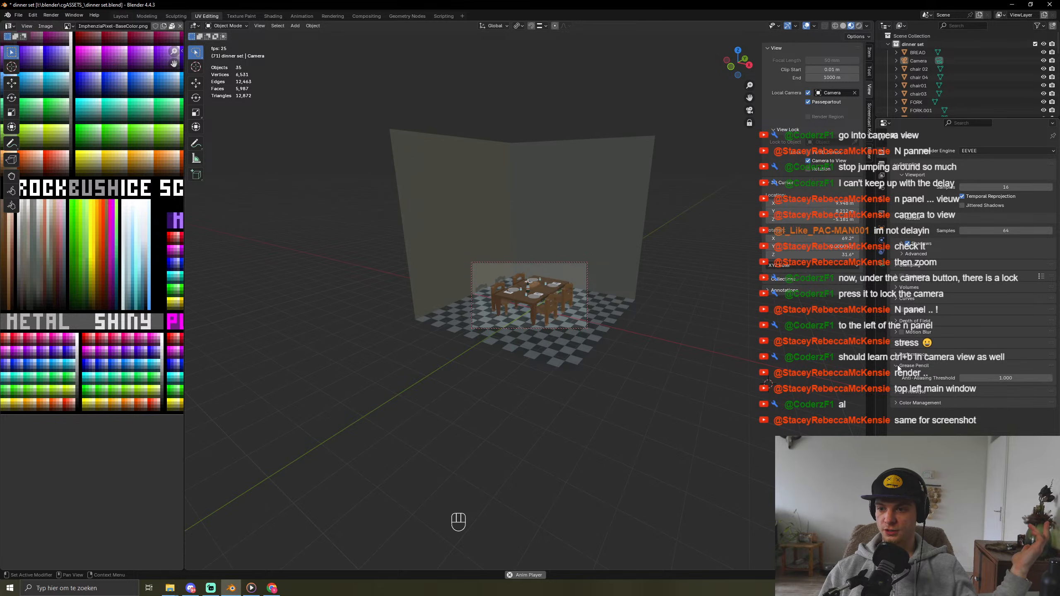
{"action": "left_click", "coordinate": [898, 355]}
{"action": "left_click", "coordinate": [897, 344]}
{"action": "left_click", "coordinate": [896, 333]}
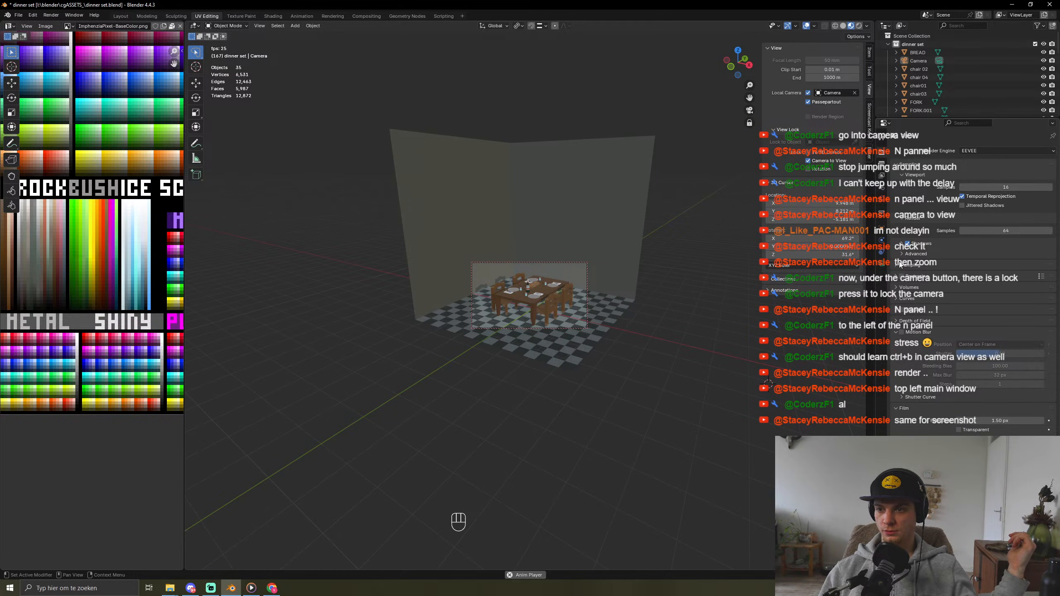
{"action": "left_click", "coordinate": [900, 265]}
Step: Switch the render engine to Workbench and back to EEVEE
{"action": "left_click", "coordinate": [990, 151]}
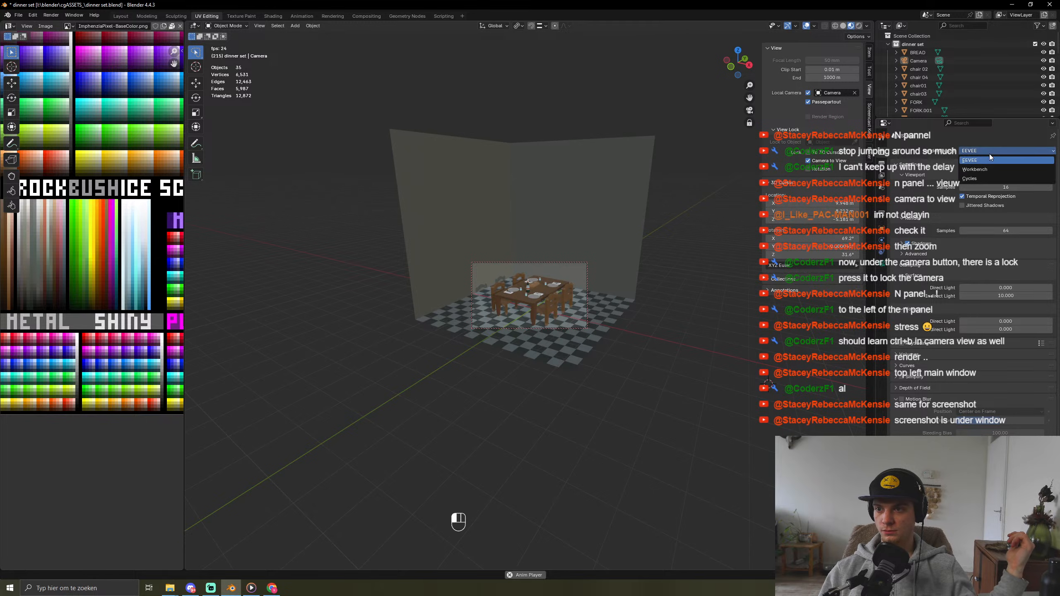
{"action": "left_click", "coordinate": [986, 167]}
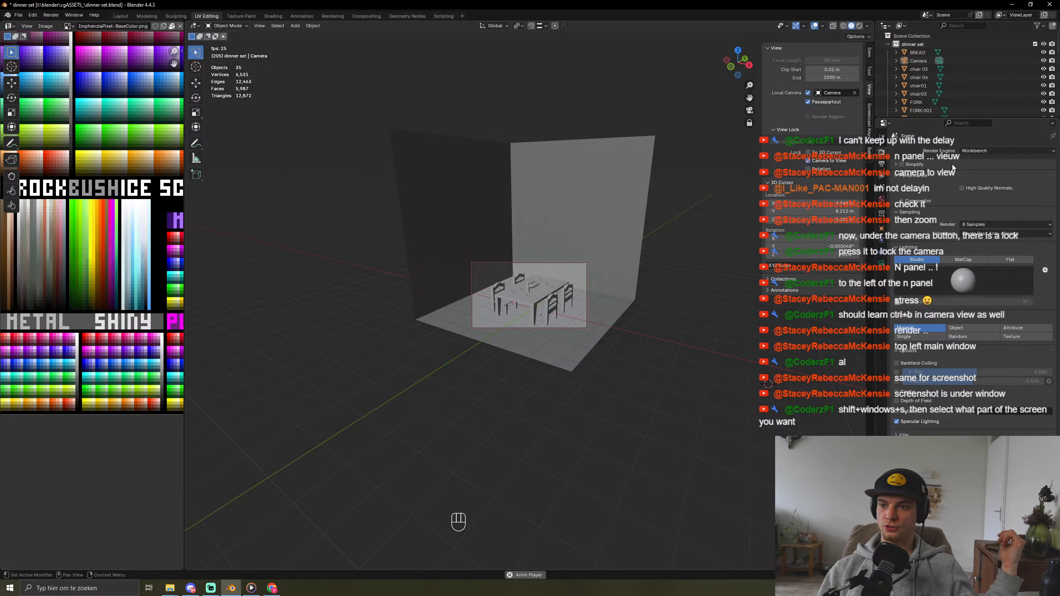
{"action": "left_click", "coordinate": [972, 153]}
{"action": "left_click", "coordinate": [968, 159]}
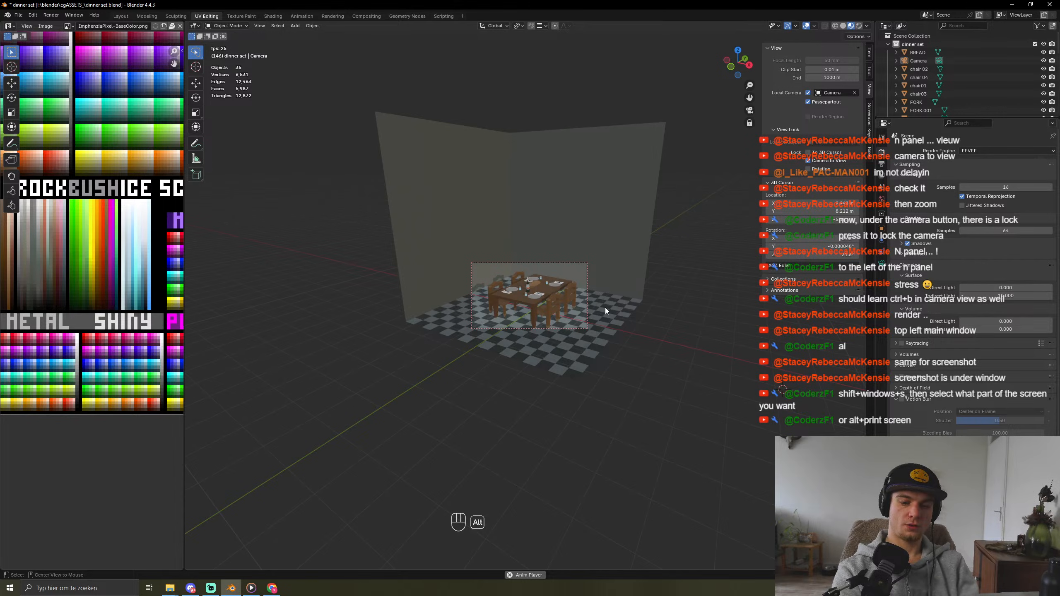
Step: Capture a rectangular screen snip of the camera frame around the dinner table
{"action": "mouse_move", "coordinate": [472, 261]}
{"action": "left_mouse_down"}
{"action": "mouse_move", "coordinate": [545, 307]}
{"action": "mouse_move", "coordinate": [589, 293]}
{"action": "mouse_move", "coordinate": [572, 258]}
{"action": "left_mouse_up"}
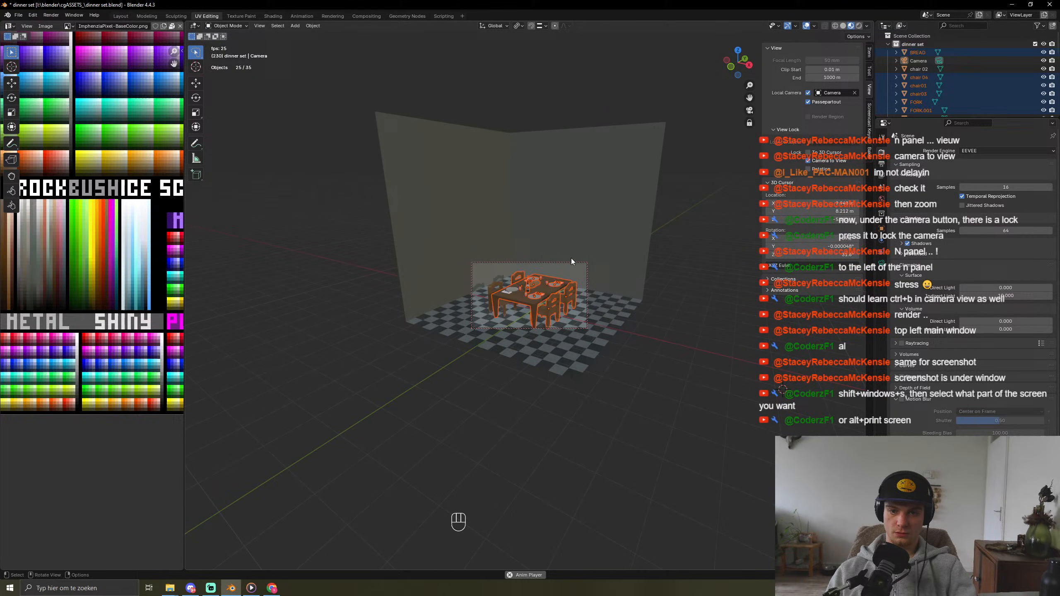
{"action": "left_click", "coordinate": [603, 270]}
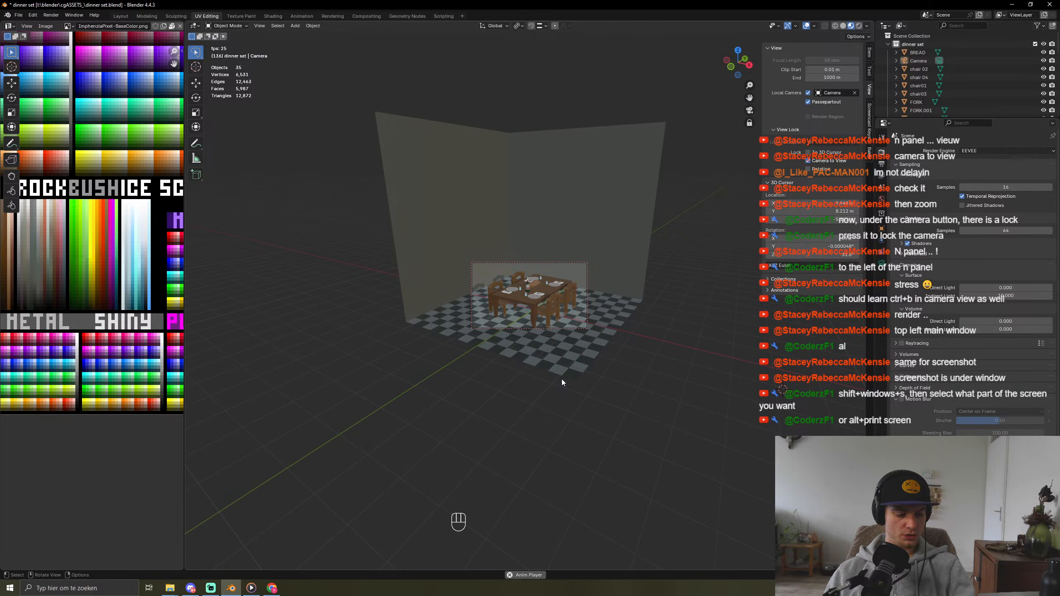
{"action": "key", "text": "shift+super+s"}
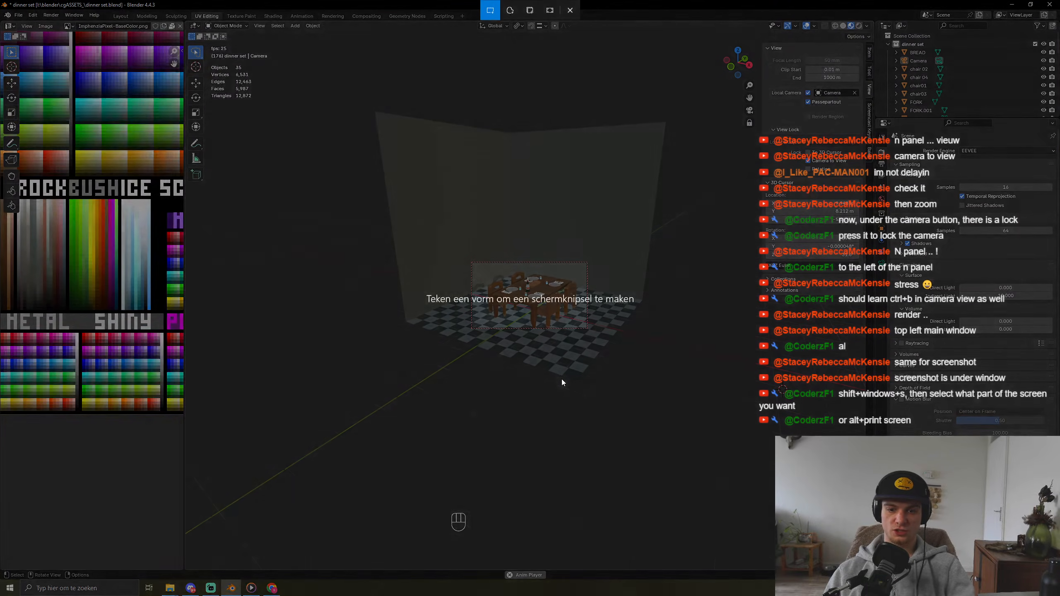
{"action": "left_click_drag", "start_coordinate": [471, 261], "coordinate": [587, 328]}
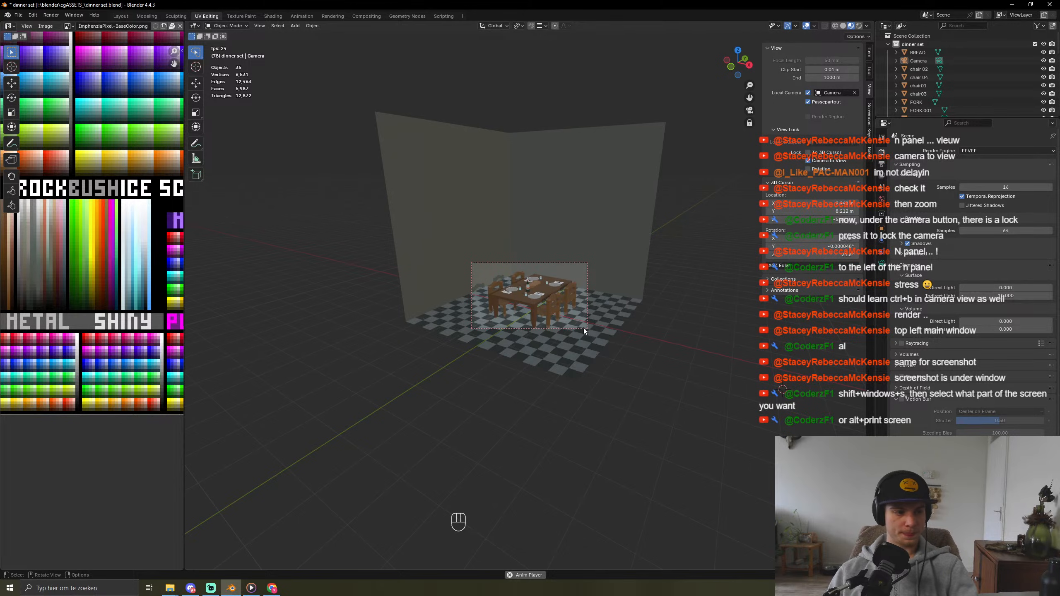
Step: View the captured table image enlarged in Snip & Sketch and return to Blender
{"action": "left_click", "coordinate": [969, 497]}
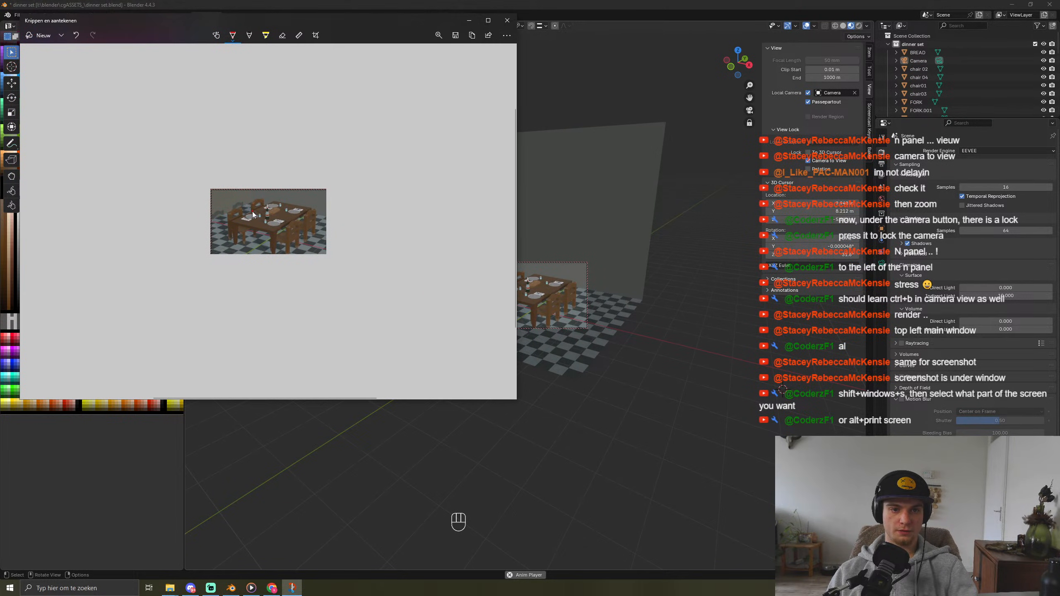
{"action": "left_click", "coordinate": [487, 21]}
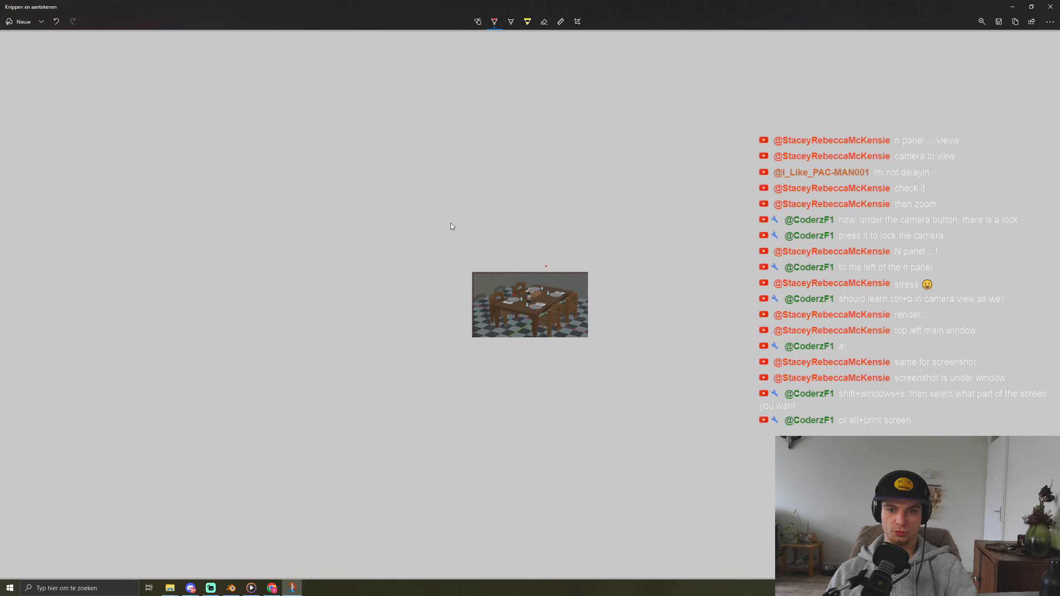
{"action": "left_click", "coordinate": [1012, 7]}
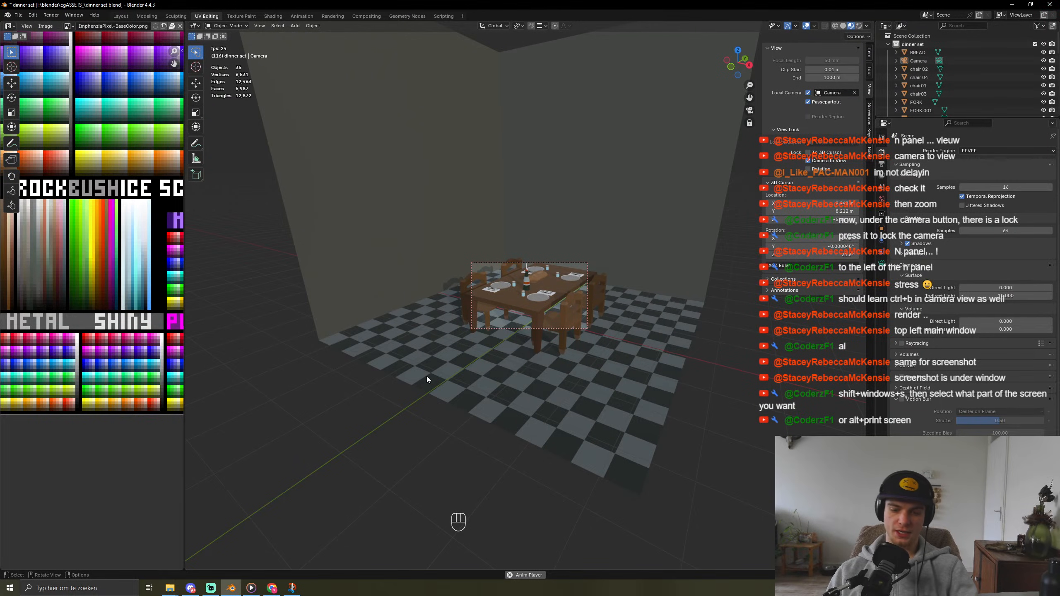
Step: Leave the camera view and delete the Camera object from the scene
{"action": "key", "text": "KP_0"}
{"action": "left_click", "coordinate": [449, 278]}
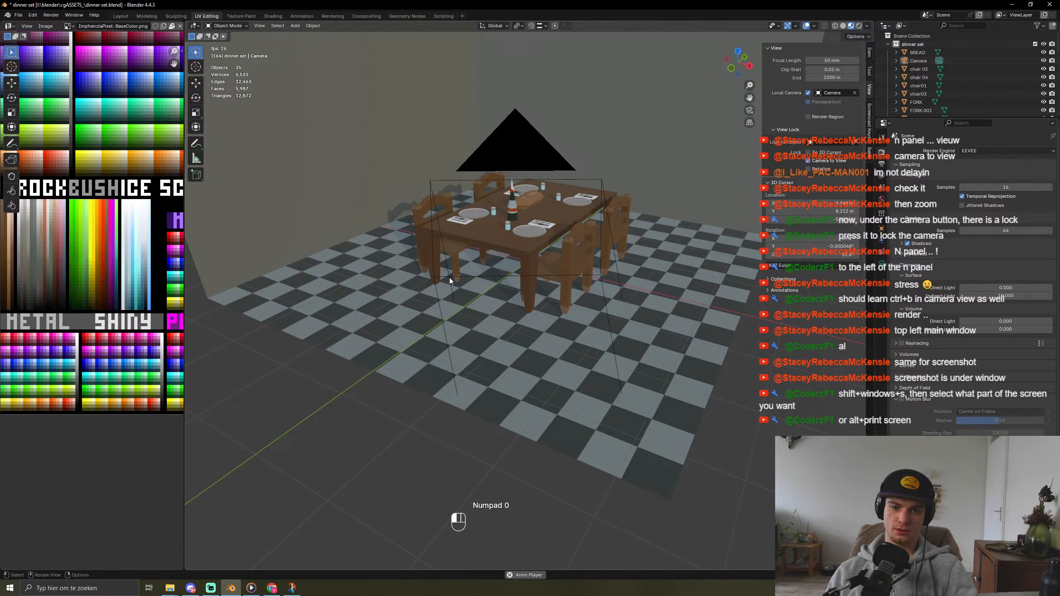
{"action": "key", "text": "Delete"}
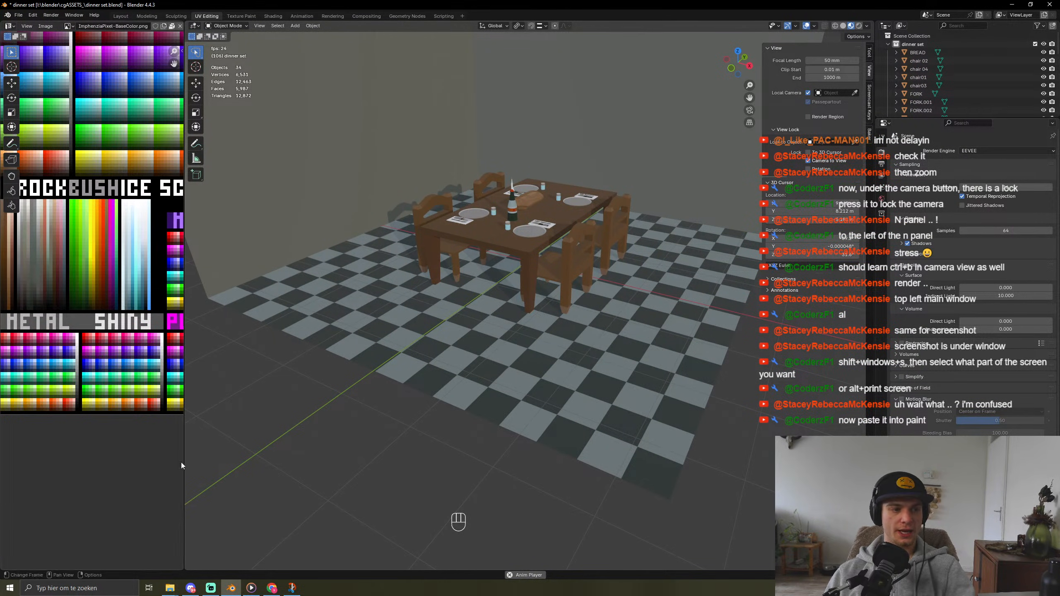
Step: Place the 3D cursor at the near corner of the checkered floor
{"action": "right_click_drag", "start_coordinate": [624, 361], "coordinate": [621, 453], "text": "shift"}
{"action": "right_click_drag", "start_coordinate": [780, 410], "coordinate": [808, 392], "text": "shift"}
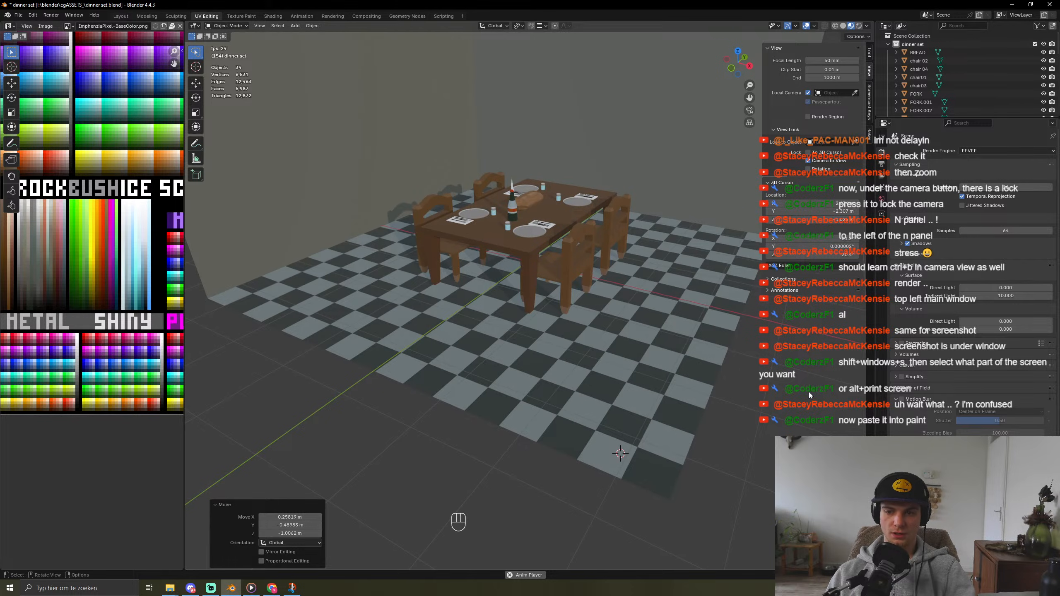
{"action": "right_click", "coordinate": [618, 267]}
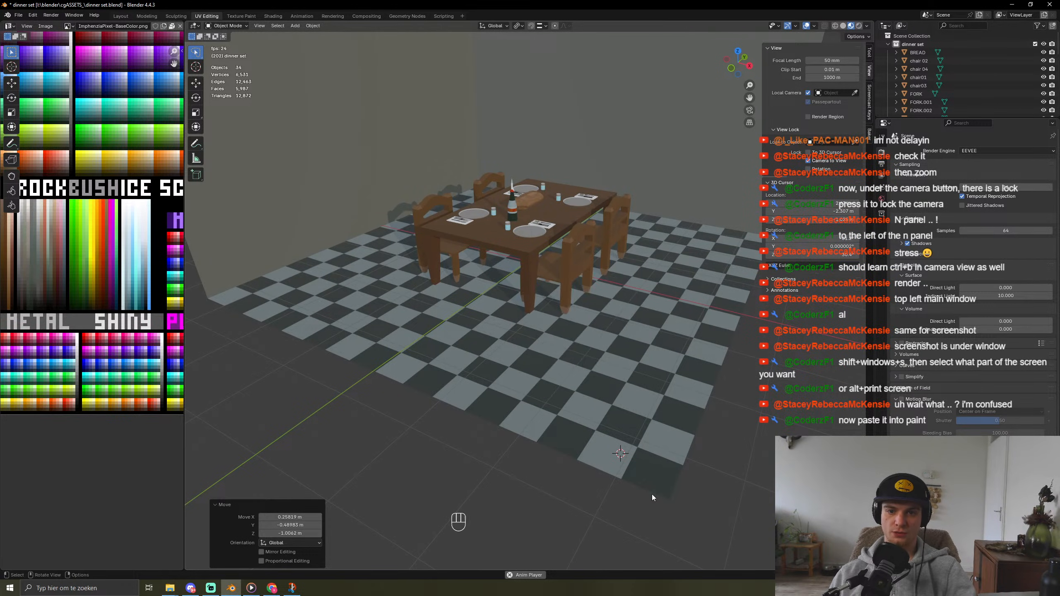
{"action": "middle_click_drag", "start_coordinate": [650, 251], "coordinate": [648, 228]}
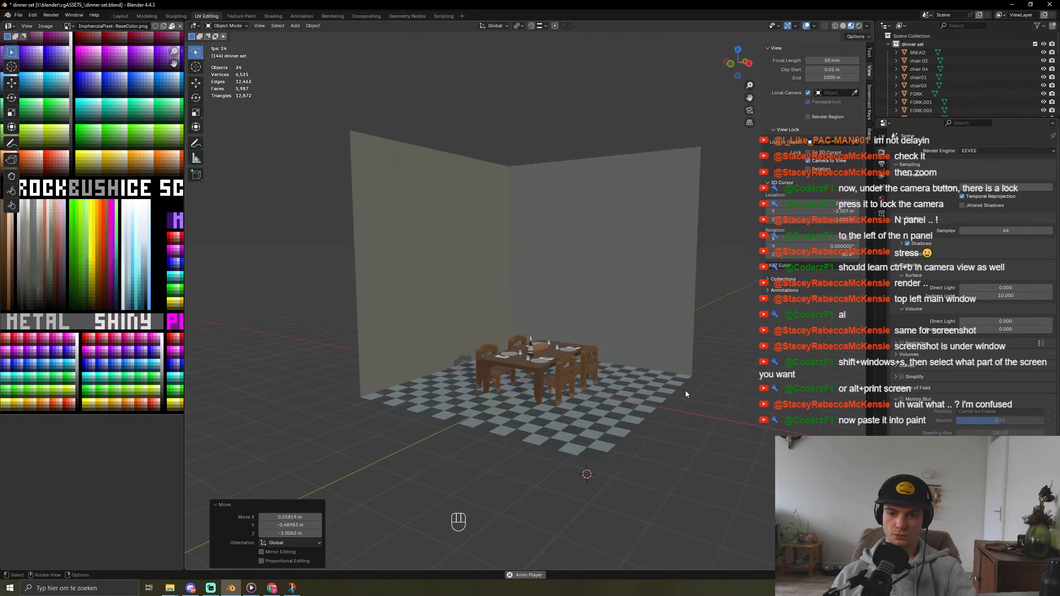
Step: Center the view on the wooden table, inspect the walled dinner scene from several angles and clear the selection
{"action": "left_click", "coordinate": [532, 328]}
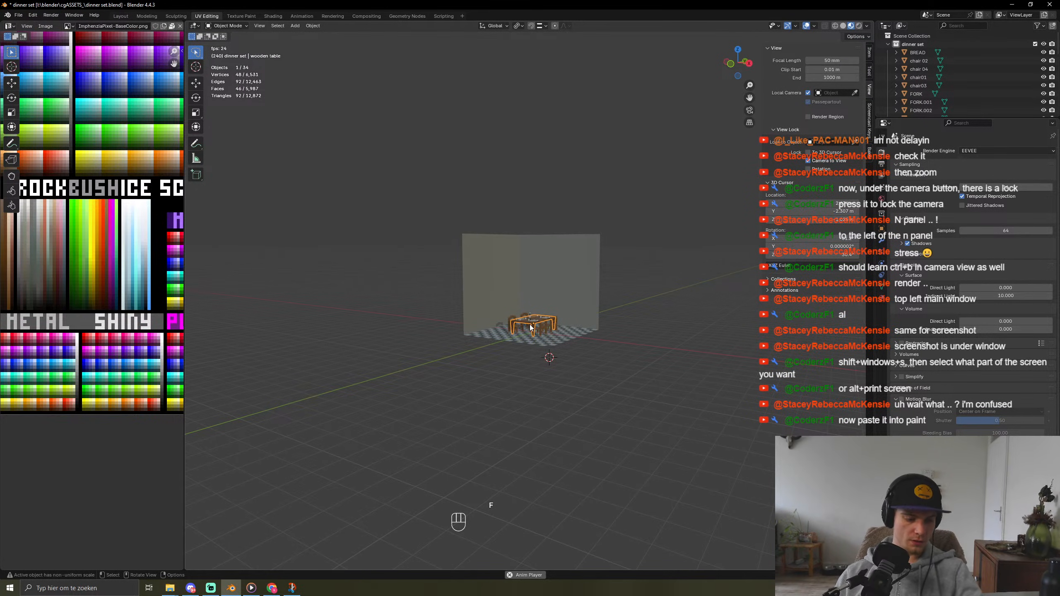
{"action": "key", "text": "KP_Decimal"}
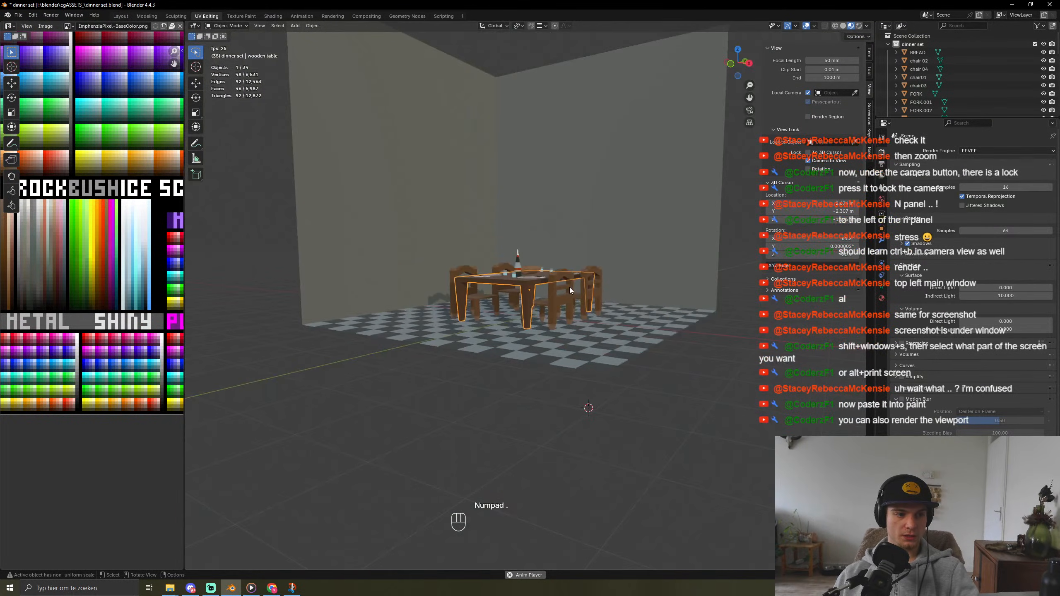
{"action": "mouse_move", "coordinate": [570, 287]}
{"action": "middle_mouse_down"}
{"action": "mouse_move", "coordinate": [557, 261]}
{"action": "mouse_move", "coordinate": [560, 290]}
{"action": "middle_mouse_up"}
{"action": "middle_click_drag", "start_coordinate": [546, 271], "coordinate": [549, 269]}
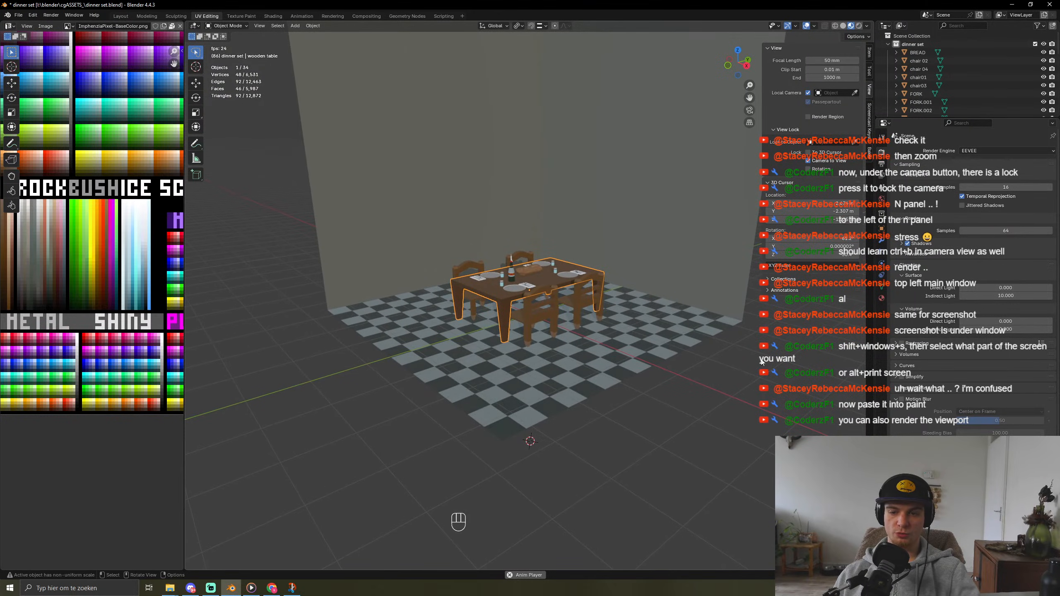
{"action": "left_click", "coordinate": [789, 463]}
{"action": "middle_click_drag", "start_coordinate": [789, 464], "coordinate": [802, 460]}
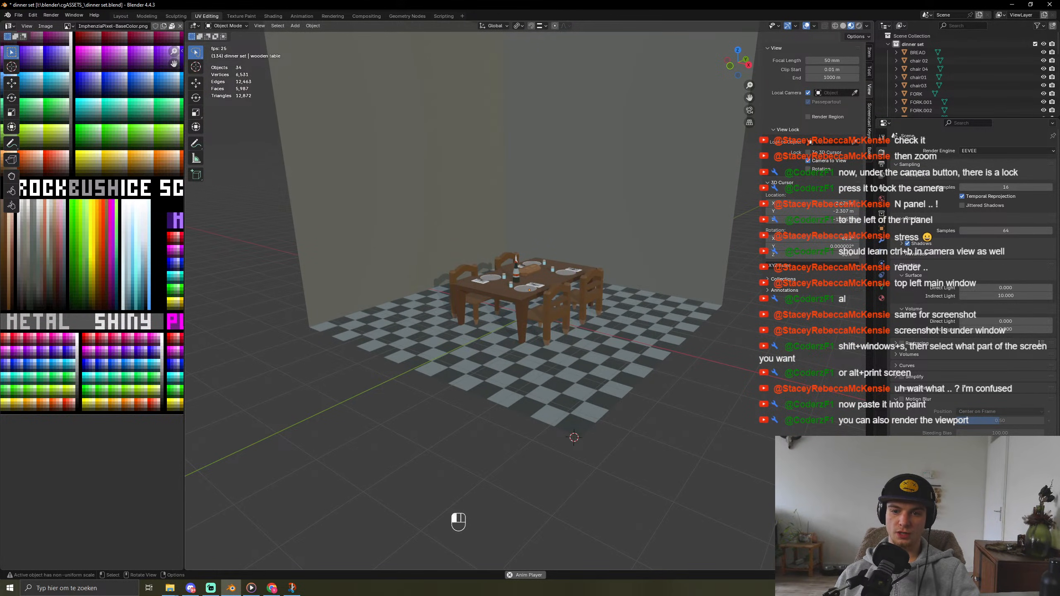
{"action": "left_click", "coordinate": [621, 379]}
{"action": "left_click", "coordinate": [799, 431]}
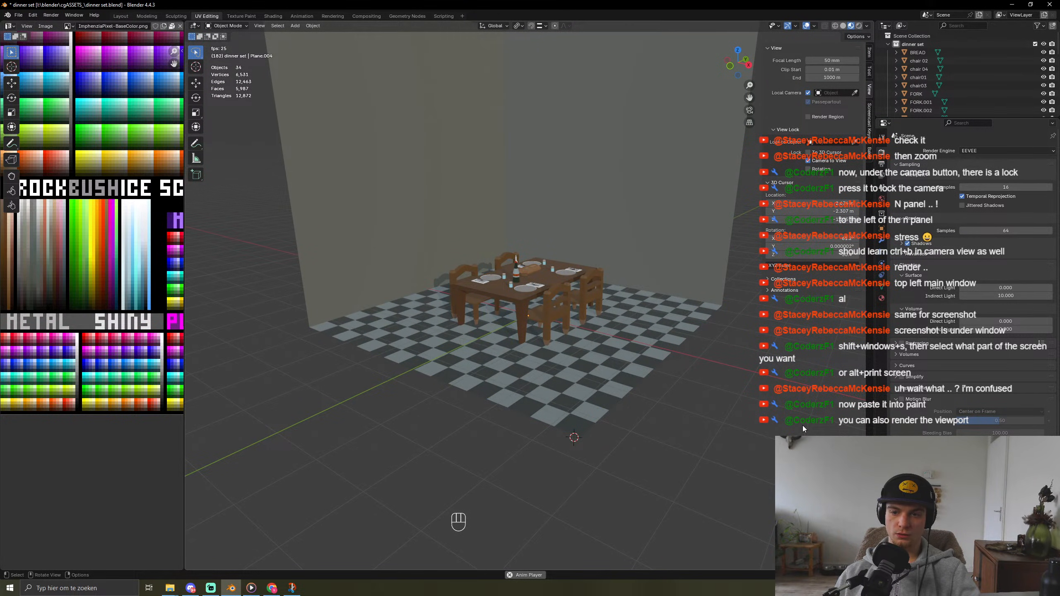
Step: Place the 3D cursor beyond the checkered floor's near side and add a mesh plane there
{"action": "right_click", "coordinate": [798, 498], "text": "shift"}
{"action": "key", "text": "shift+a"}
{"action": "mouse_move", "coordinate": [794, 317]}
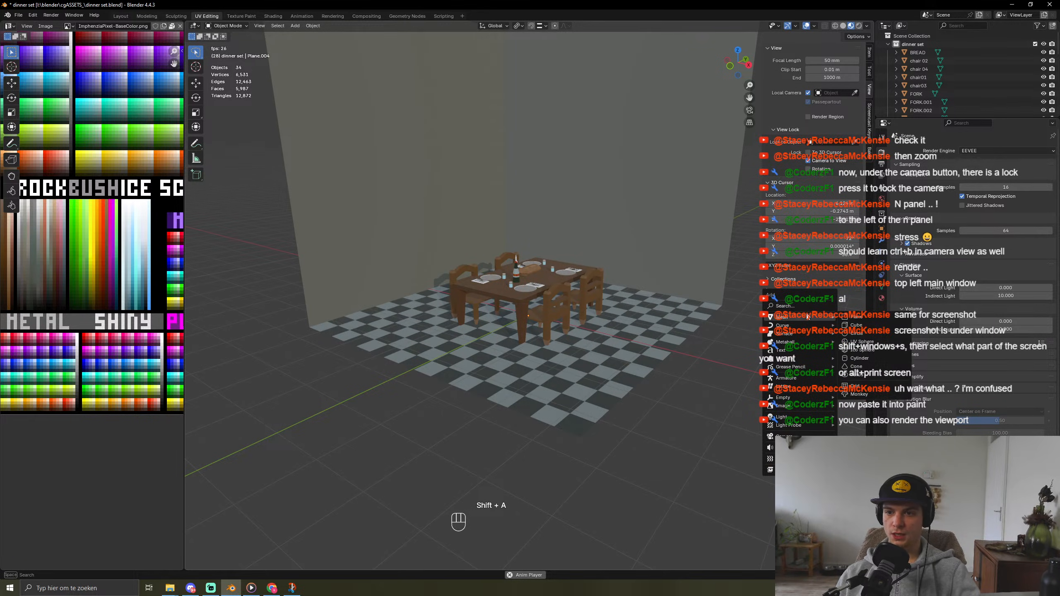
{"action": "left_click", "coordinate": [854, 317]}
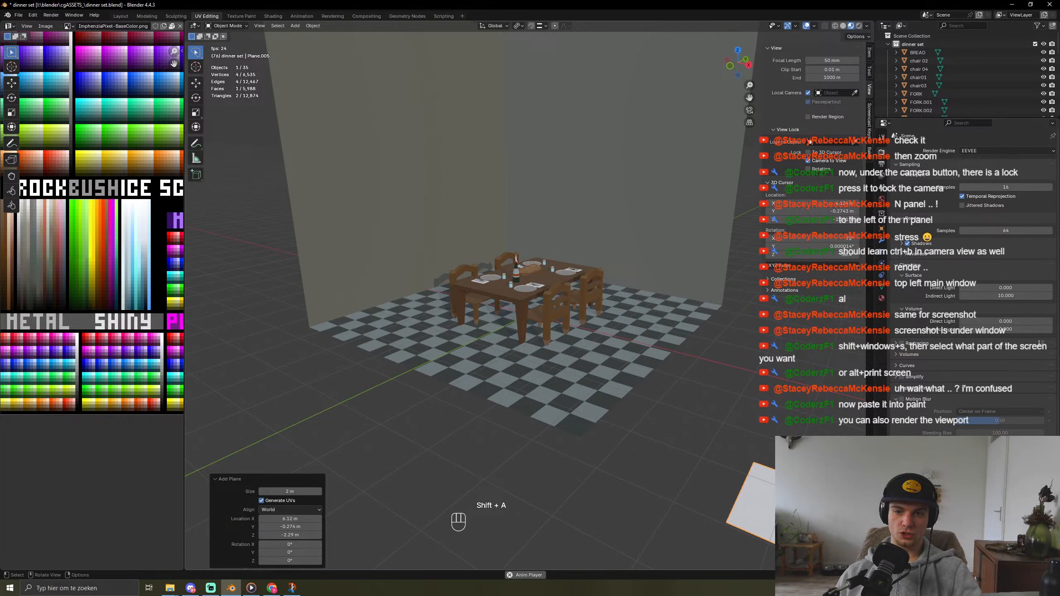
{"action": "middle_click_drag", "start_coordinate": [663, 378], "coordinate": [684, 457]}
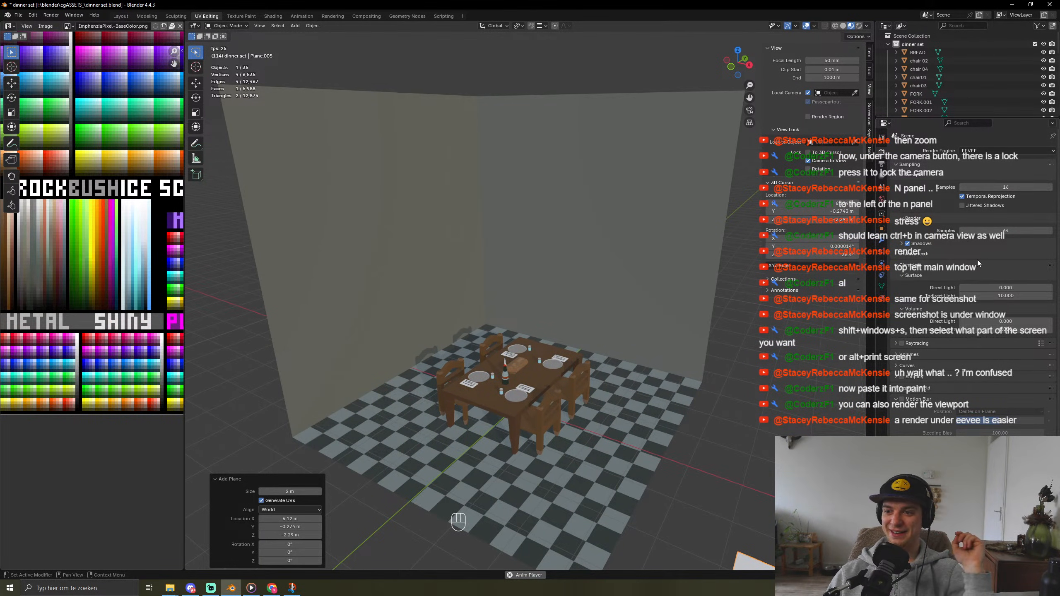
Step: Check the EEVEE render settings for an image rendering option, including the Volumes section
{"action": "scroll", "coordinate": [977, 260], "scroll_direction": "down", "scroll_amount": 2}
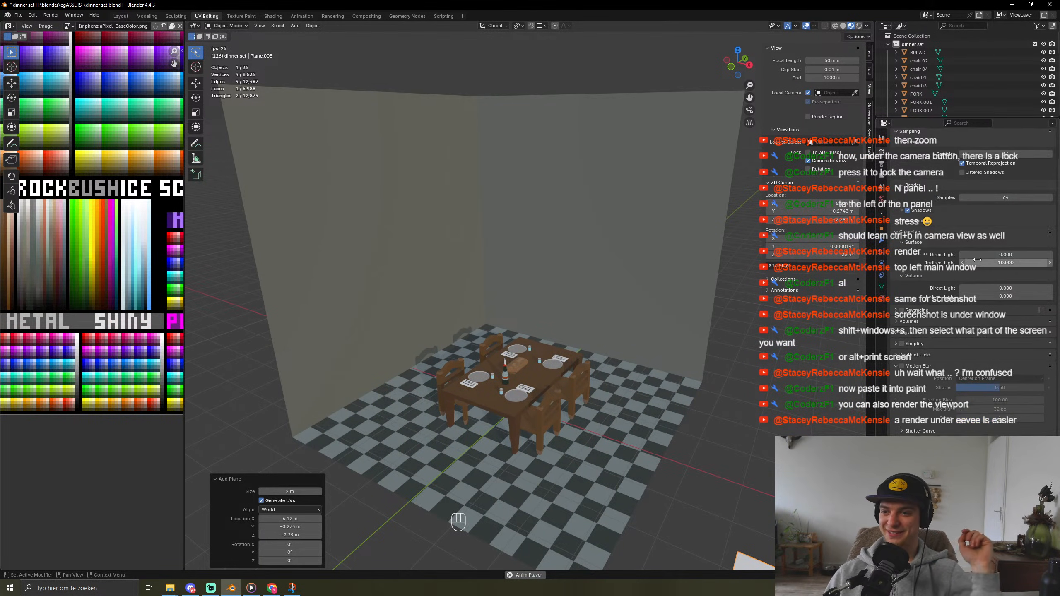
{"action": "left_click", "coordinate": [897, 323]}
{"action": "left_click", "coordinate": [898, 324]}
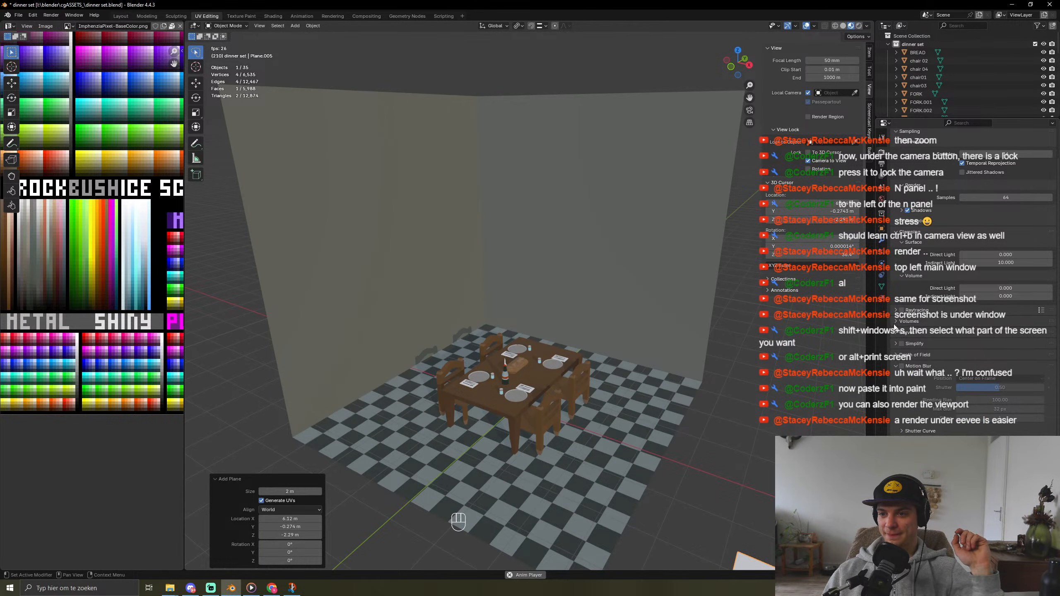
{"action": "scroll", "coordinate": [896, 331], "scroll_direction": "down", "scroll_amount": 1}
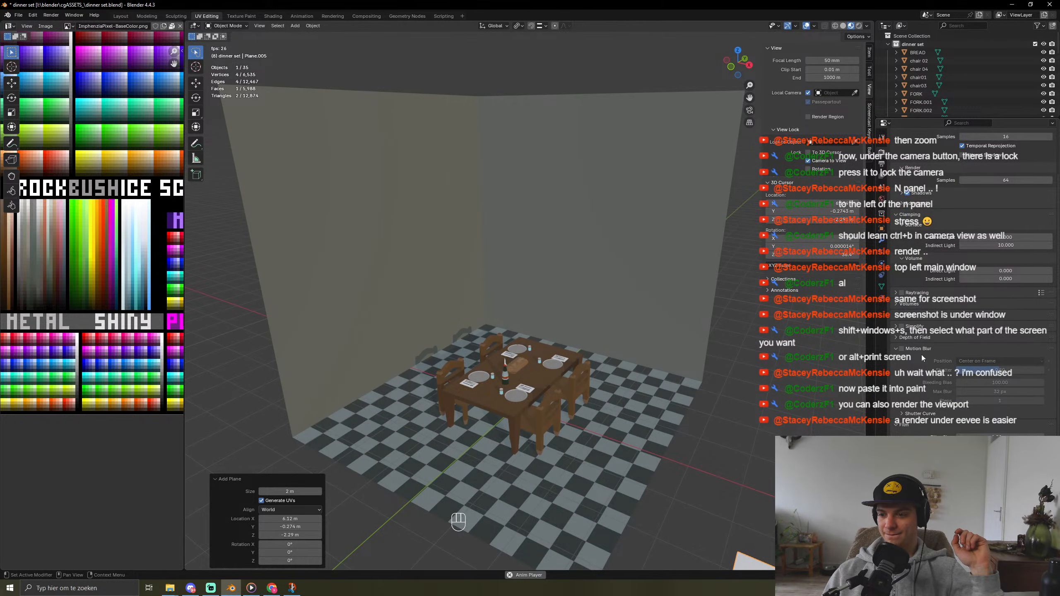
{"action": "scroll", "coordinate": [973, 241], "scroll_direction": "up", "scroll_amount": 3}
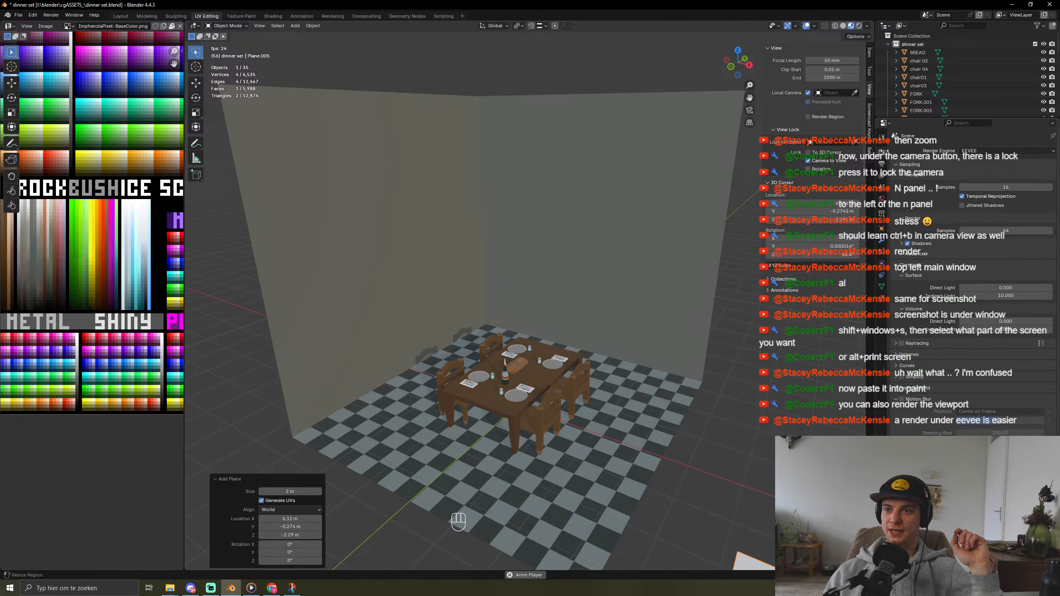
Step: Search the properties for "RENDER" and examine the Simplify section, the render engine's options and the Sampling section
{"action": "left_click", "coordinate": [972, 122]}
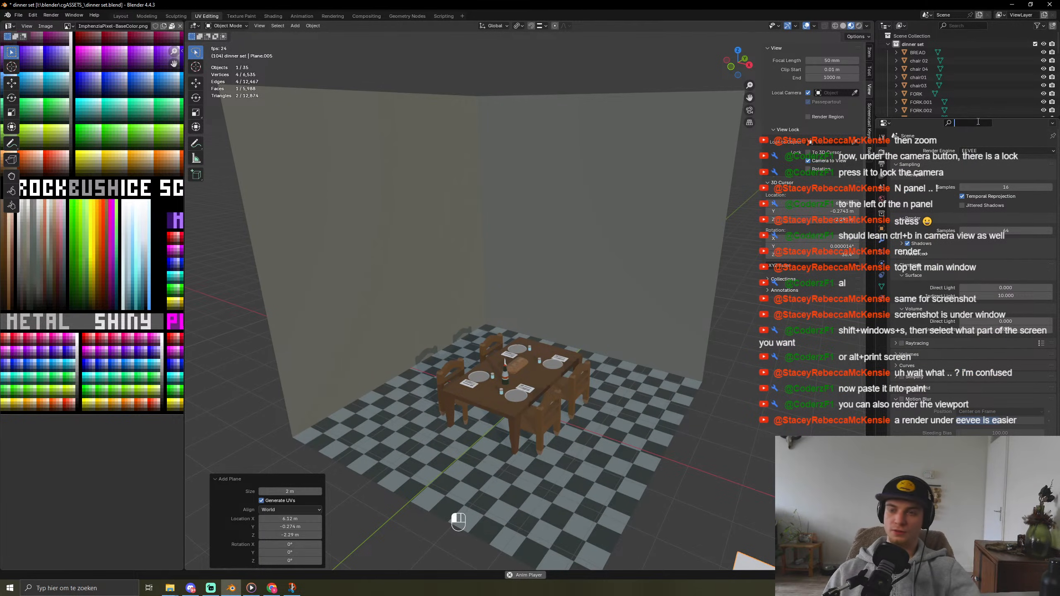
{"action": "type", "text": "rENDER"}
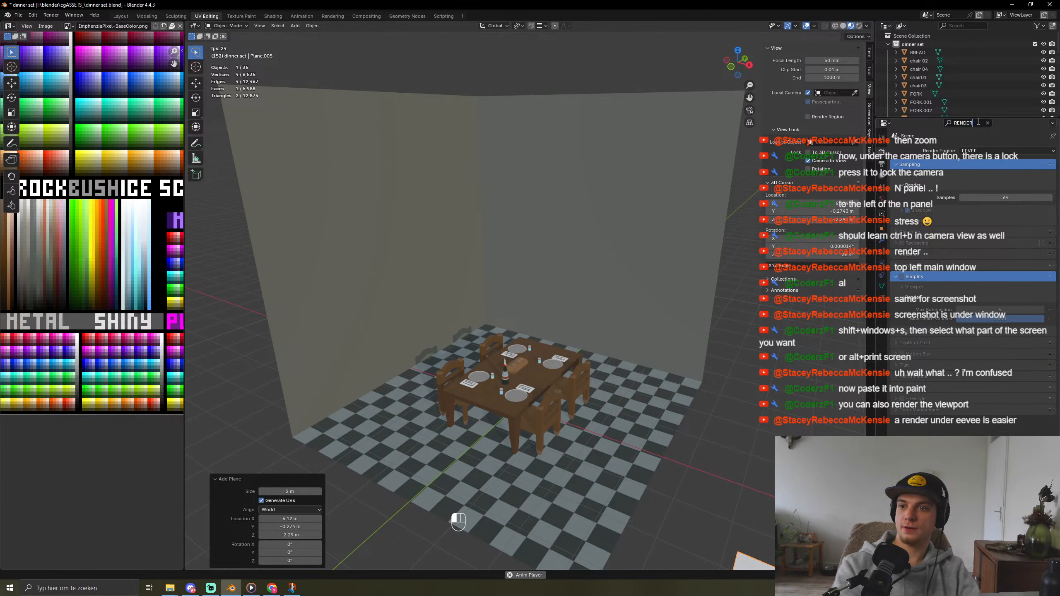
{"action": "left_click", "coordinate": [902, 278]}
{"action": "left_click", "coordinate": [903, 278]}
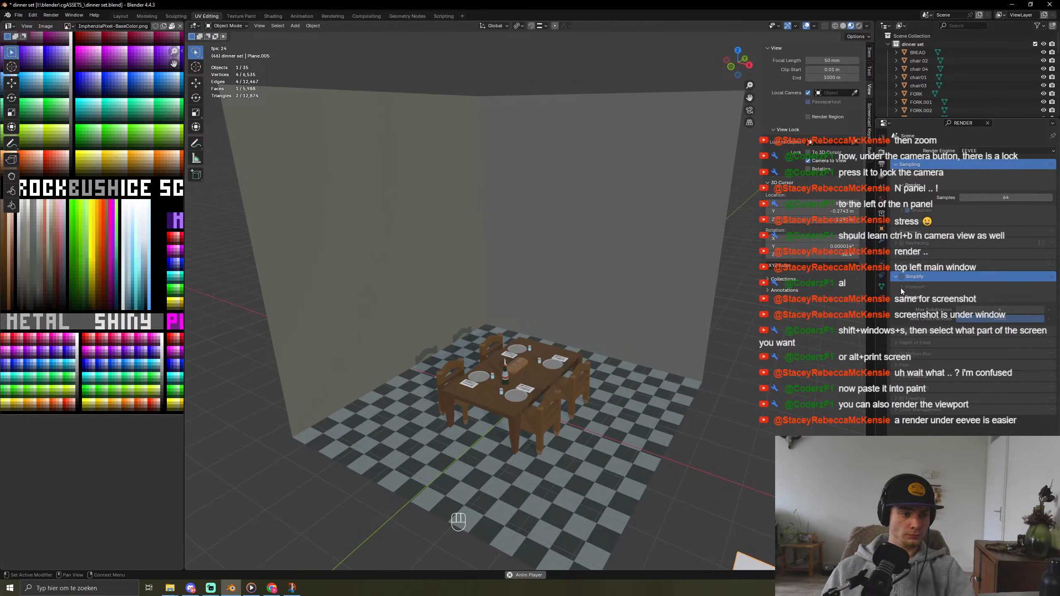
{"action": "right_click", "coordinate": [1027, 151]}
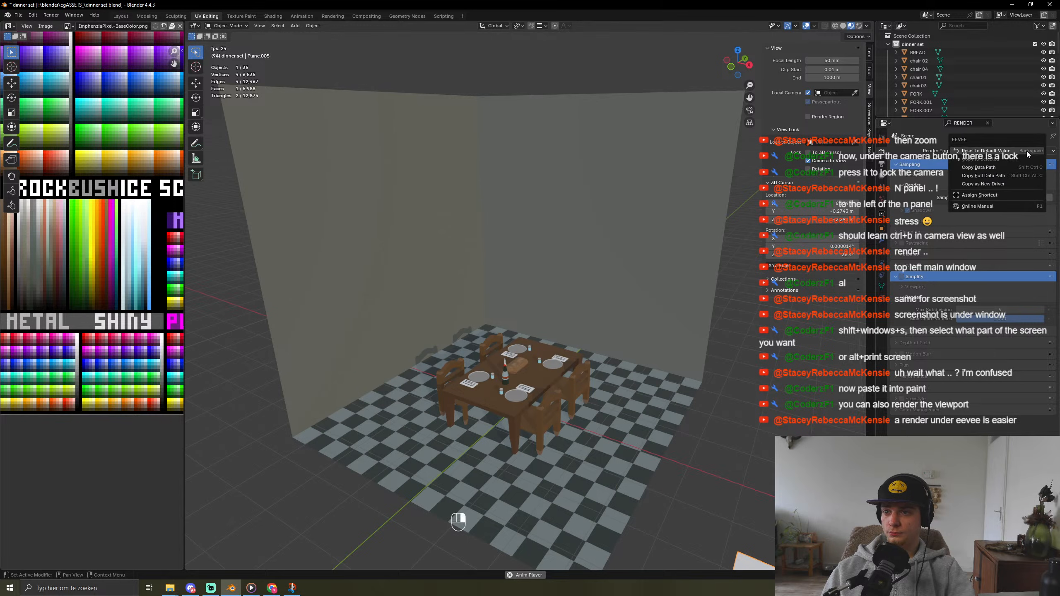
{"action": "left_click", "coordinate": [902, 186]}
{"action": "left_click", "coordinate": [902, 187]}
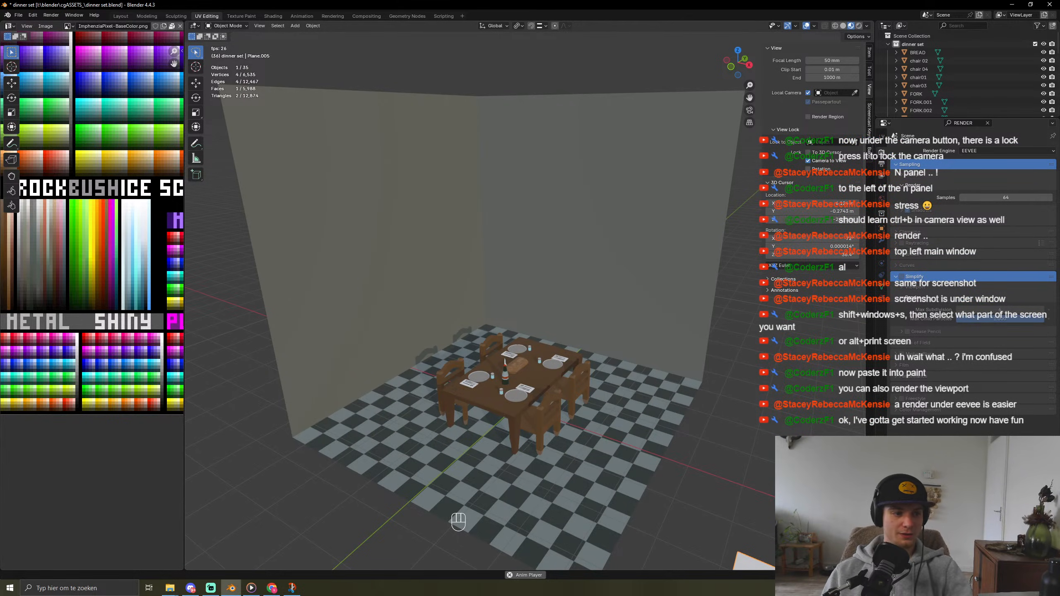
Step: Capture a rectangular screen snip of the dinner table, checkered floor and walls
{"action": "left_click", "coordinate": [292, 589]}
{"action": "left_click", "coordinate": [1012, 7]}
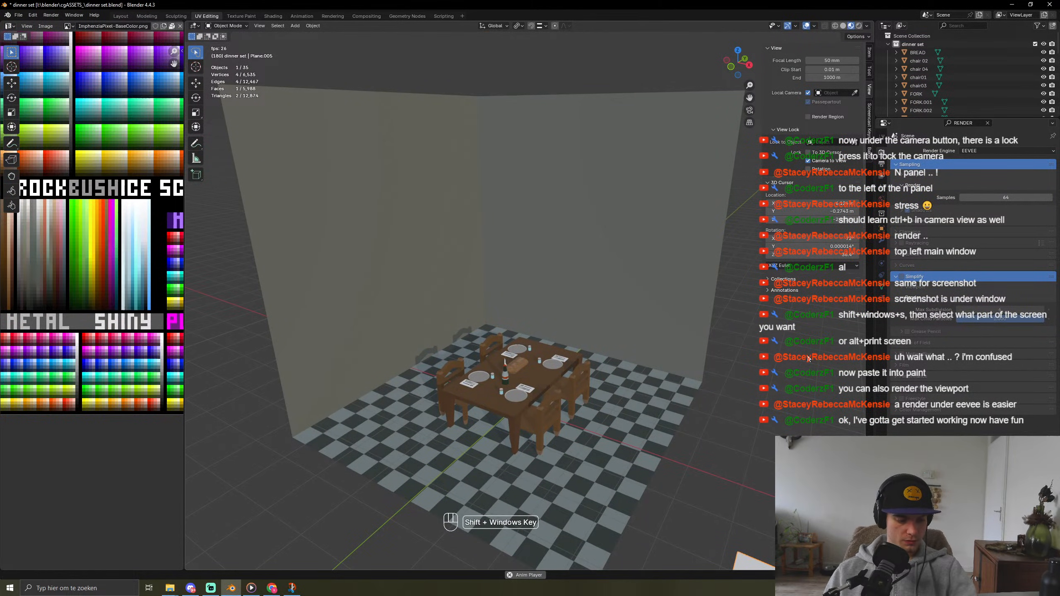
{"action": "key", "text": "shift+super+s"}
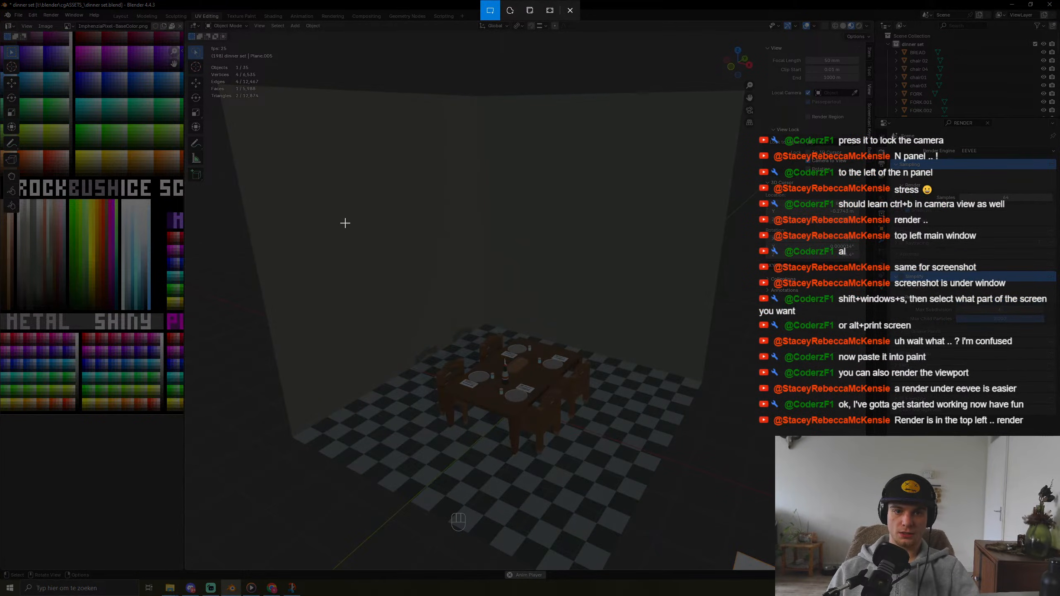
{"action": "left_click_drag", "start_coordinate": [284, 197], "coordinate": [665, 465]}
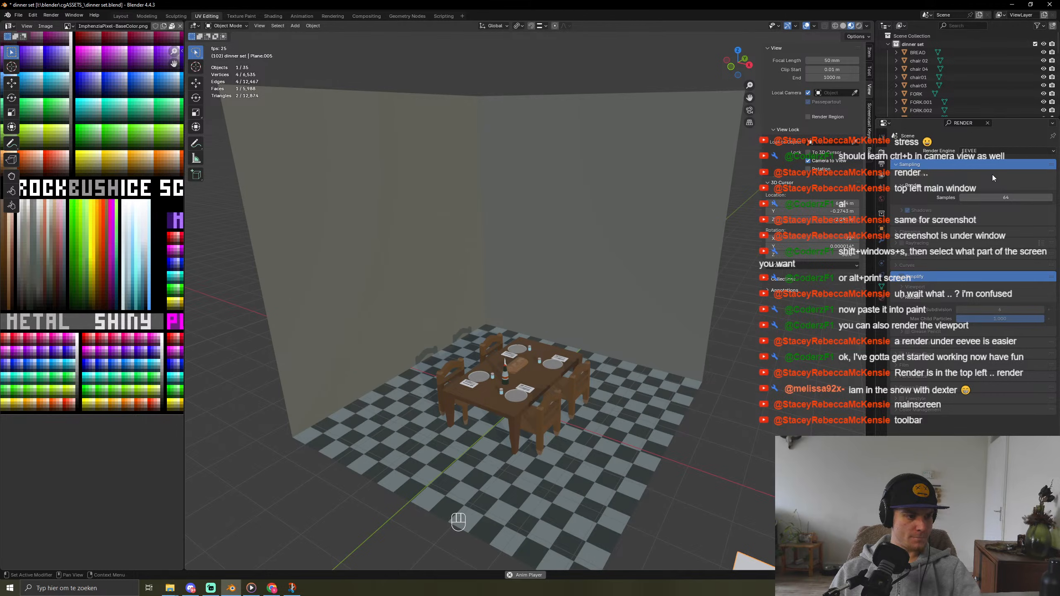
Step: Check the viewport shading options for a way to render the dinner scene
{"action": "left_click", "coordinate": [865, 27]}
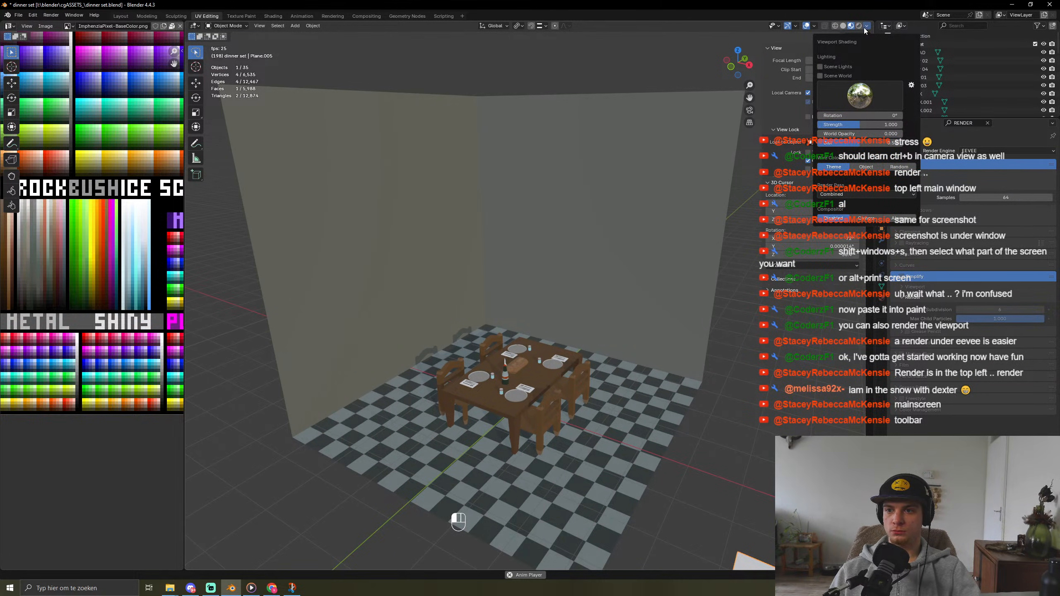
{"action": "left_click", "coordinate": [864, 27]}
{"action": "left_click", "coordinate": [865, 34]}
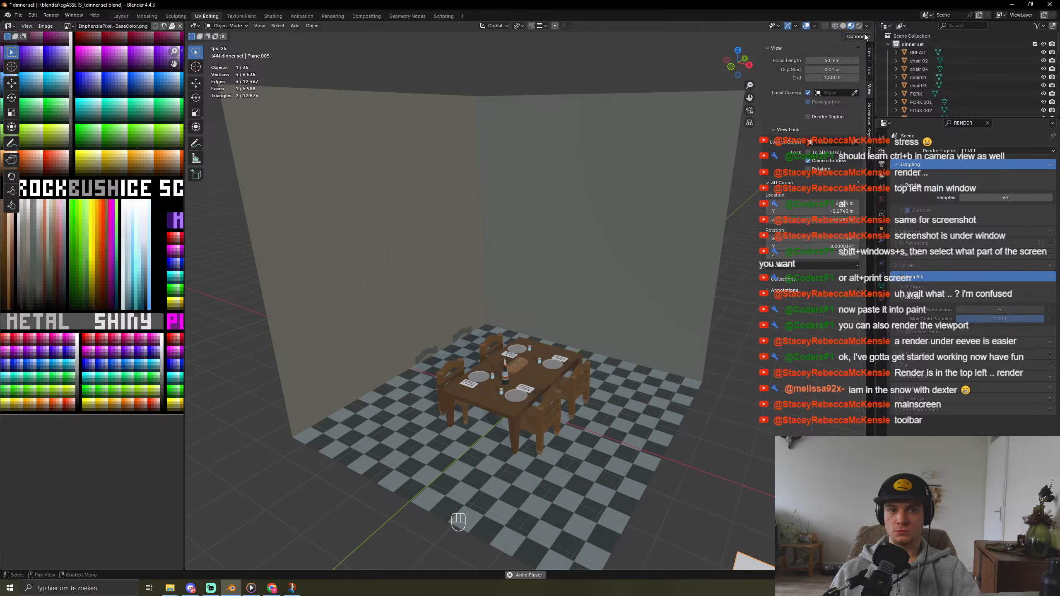
Step: Stop the animation playback and examine the Rendering workspace and its list of images before returning to UV Editing
{"action": "left_click", "coordinate": [333, 16]}
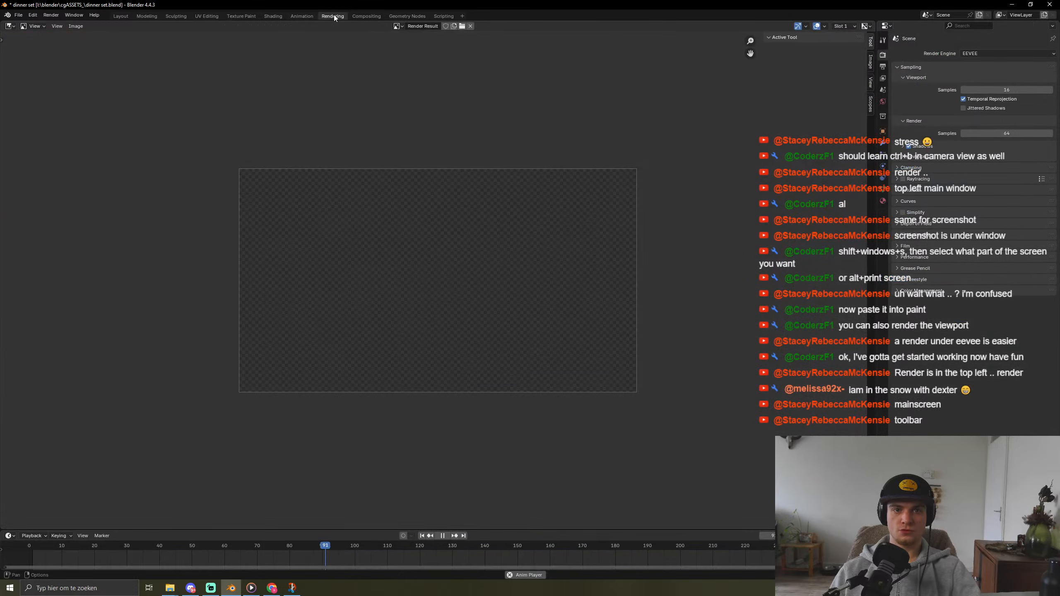
{"action": "key", "text": "space"}
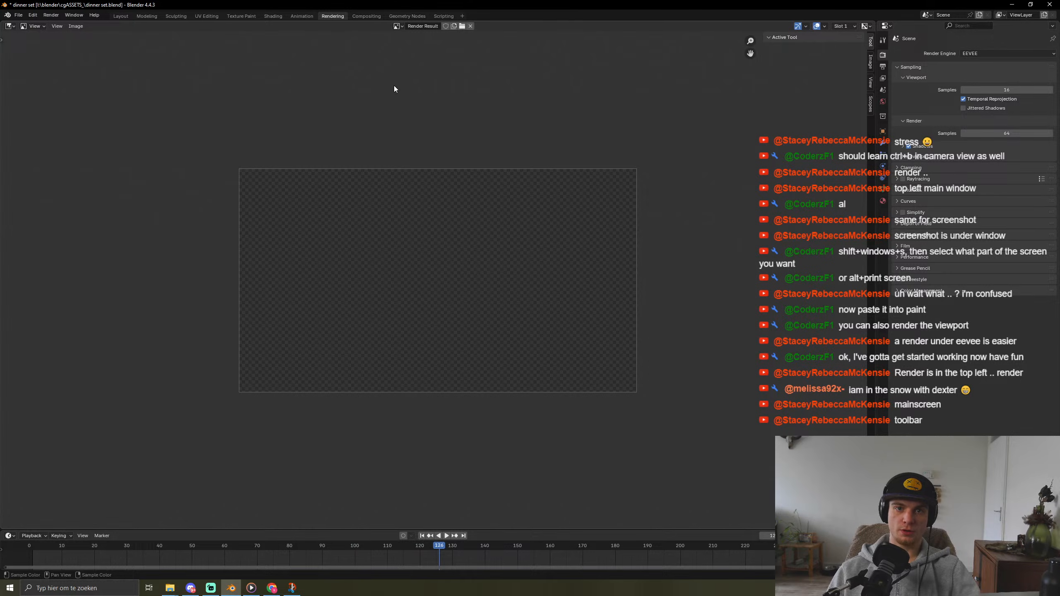
{"action": "left_click", "coordinate": [399, 27]}
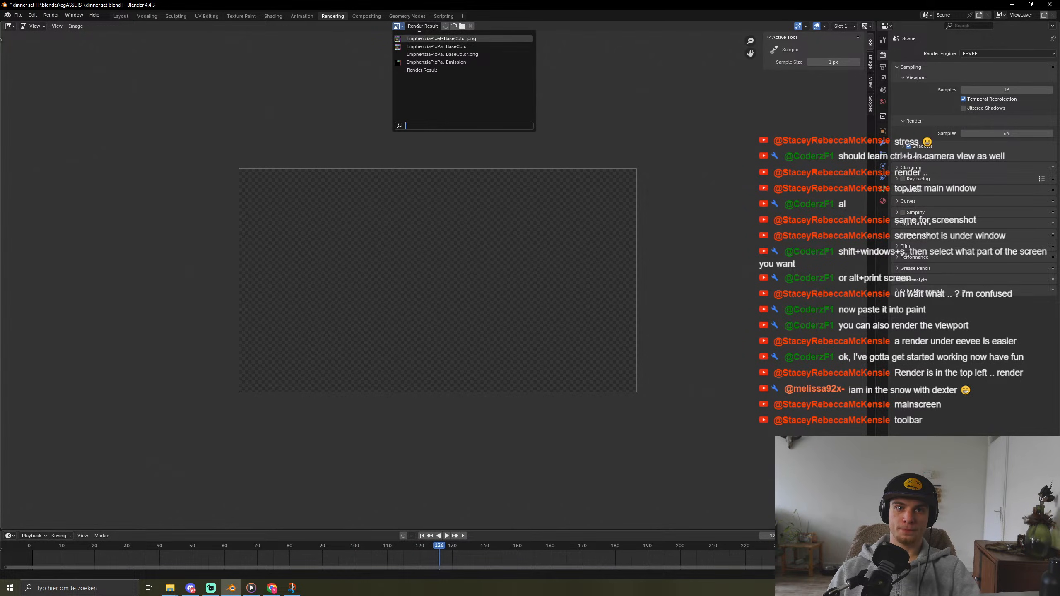
{"action": "left_click", "coordinate": [419, 25]}
{"action": "left_click", "coordinate": [419, 24]}
{"action": "left_click", "coordinate": [622, 46]}
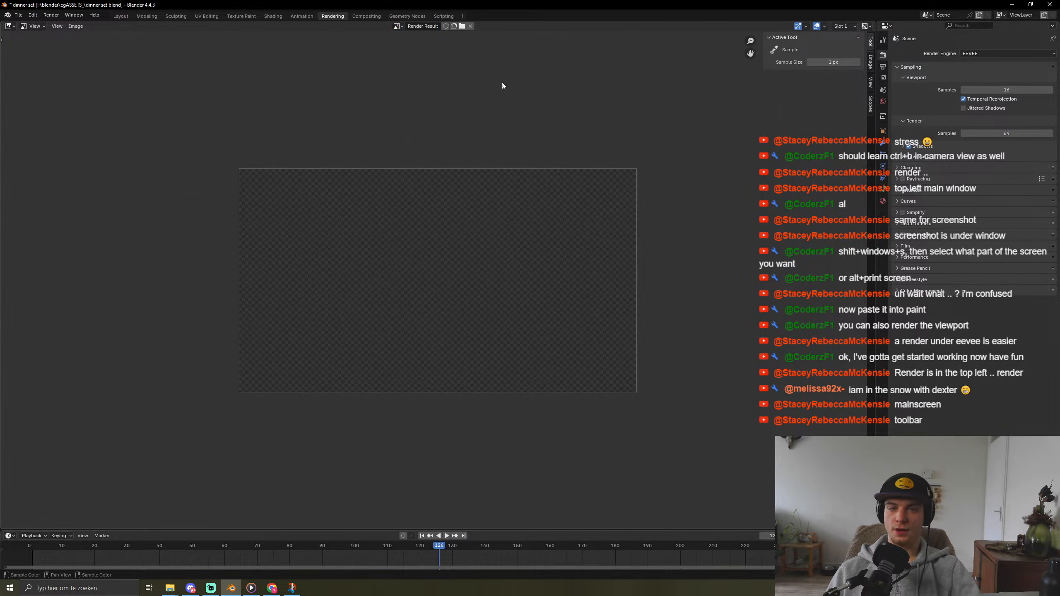
{"action": "left_click", "coordinate": [206, 16]}
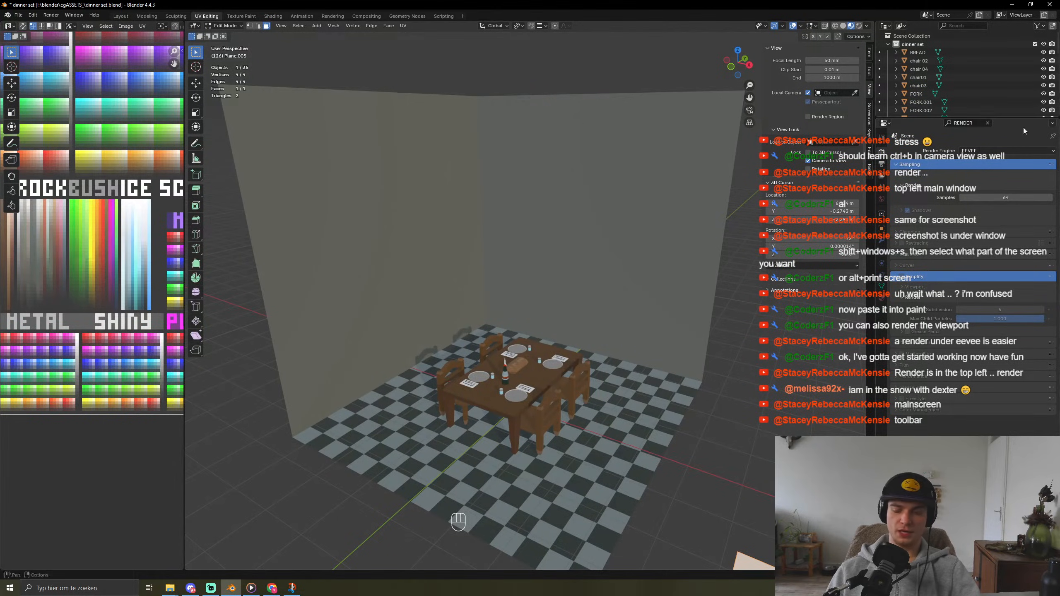
Step: Discard the earlier snip, capture a new rectangular one of the table, floor and walls, and open it in Snip & Sketch
{"action": "left_click", "coordinate": [293, 588]}
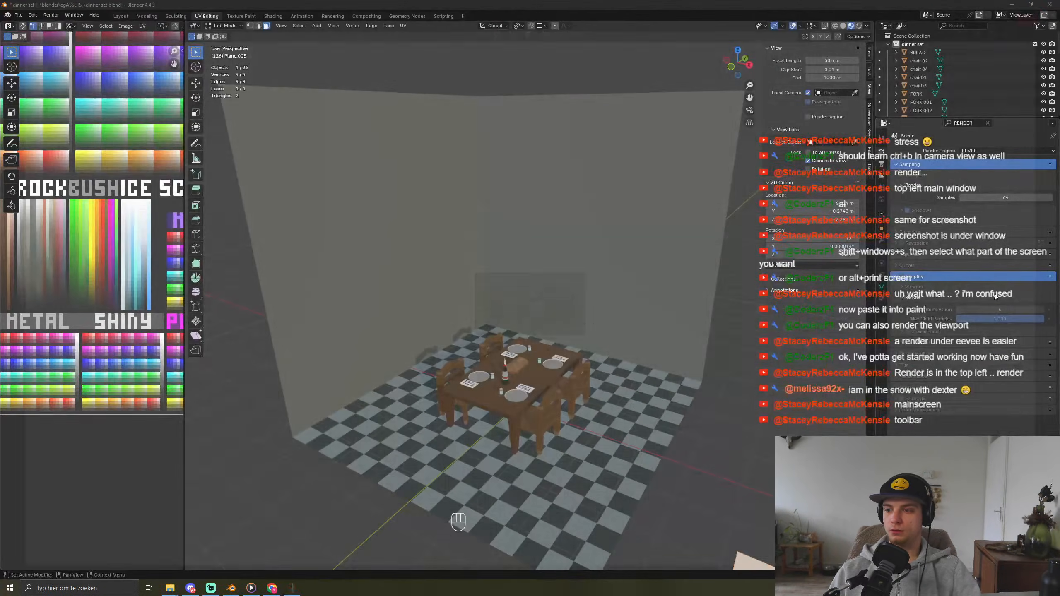
{"action": "left_click", "coordinate": [1050, 7]}
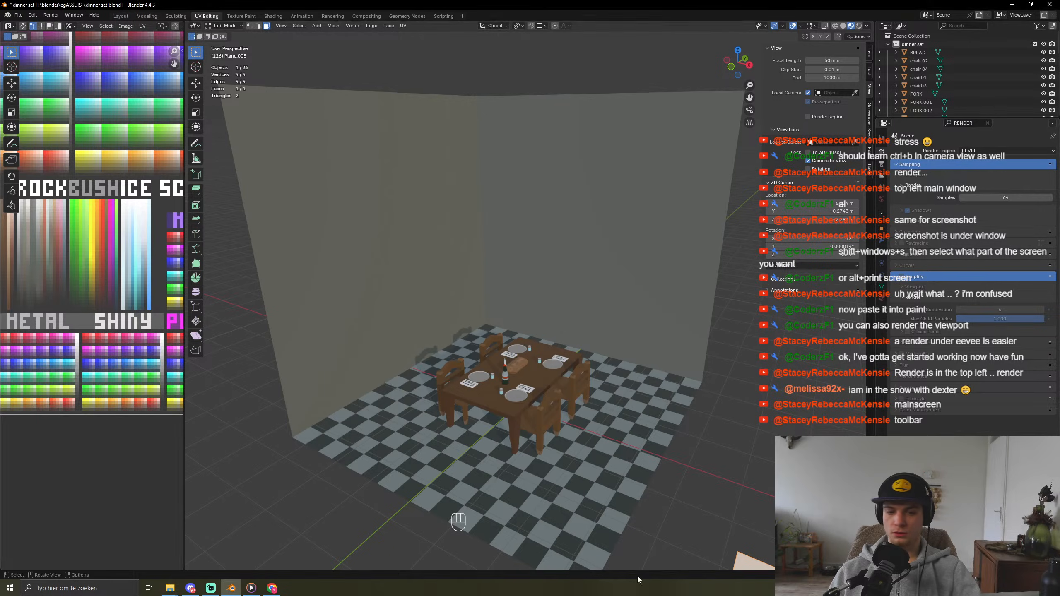
{"action": "mouse_move", "coordinate": [170, 588]}
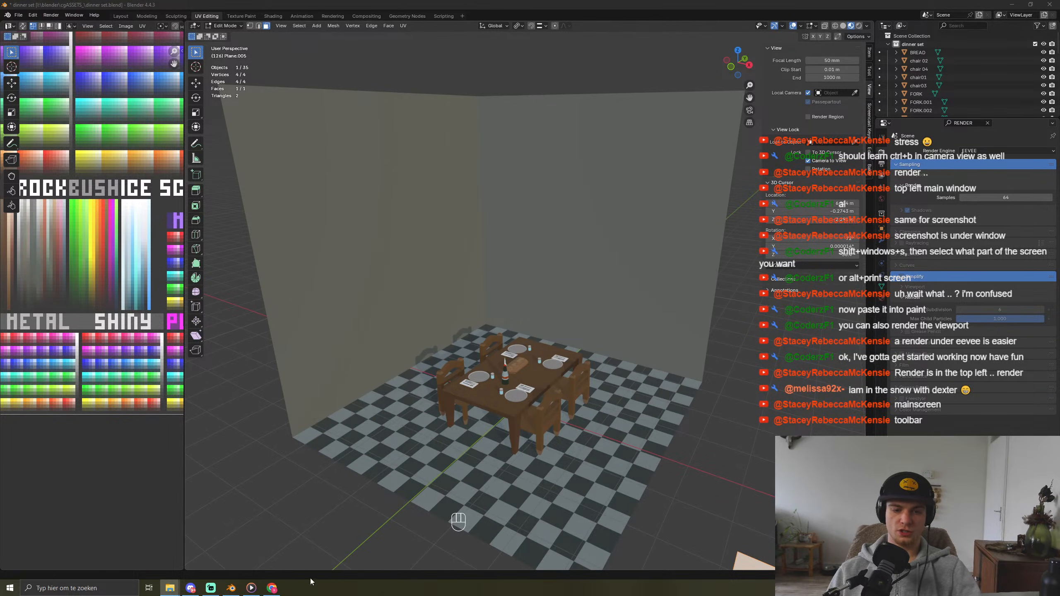
{"action": "middle_click_drag", "start_coordinate": [443, 341], "coordinate": [452, 339]}
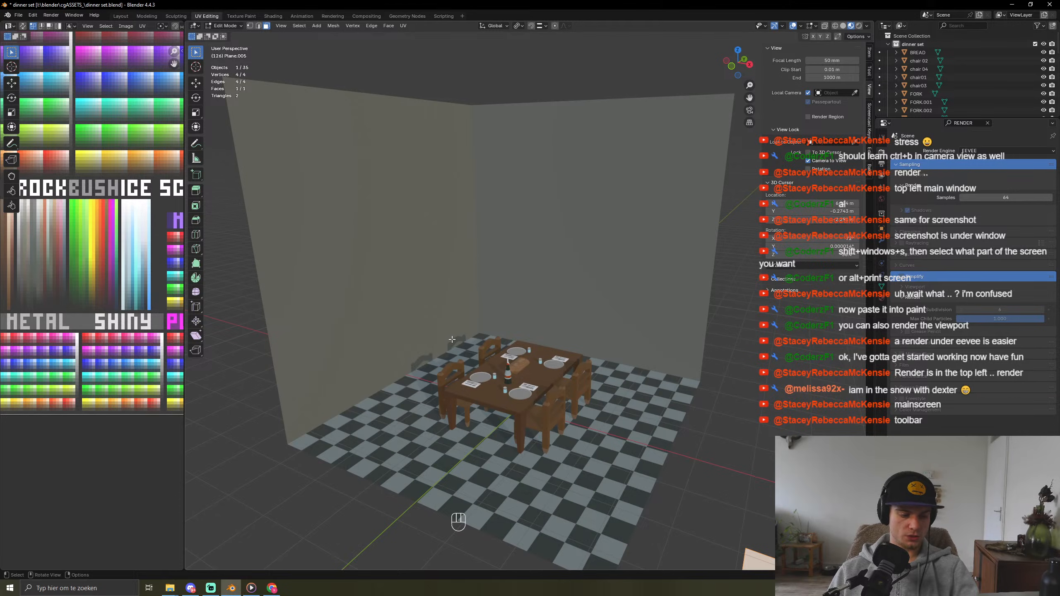
{"action": "key", "text": "shift+super+s"}
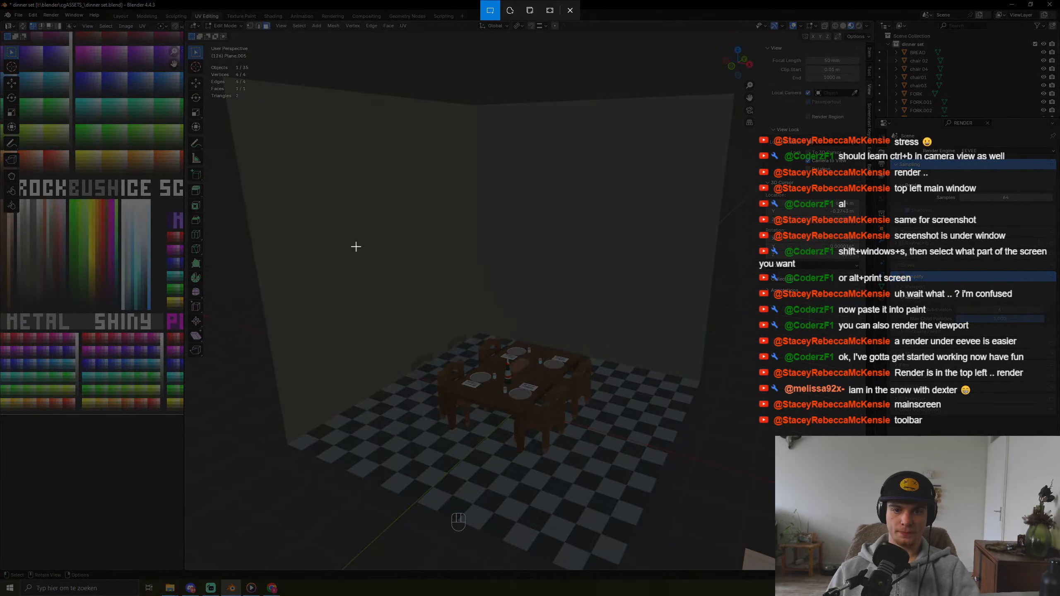
{"action": "left_click_drag", "start_coordinate": [356, 247], "coordinate": [656, 467]}
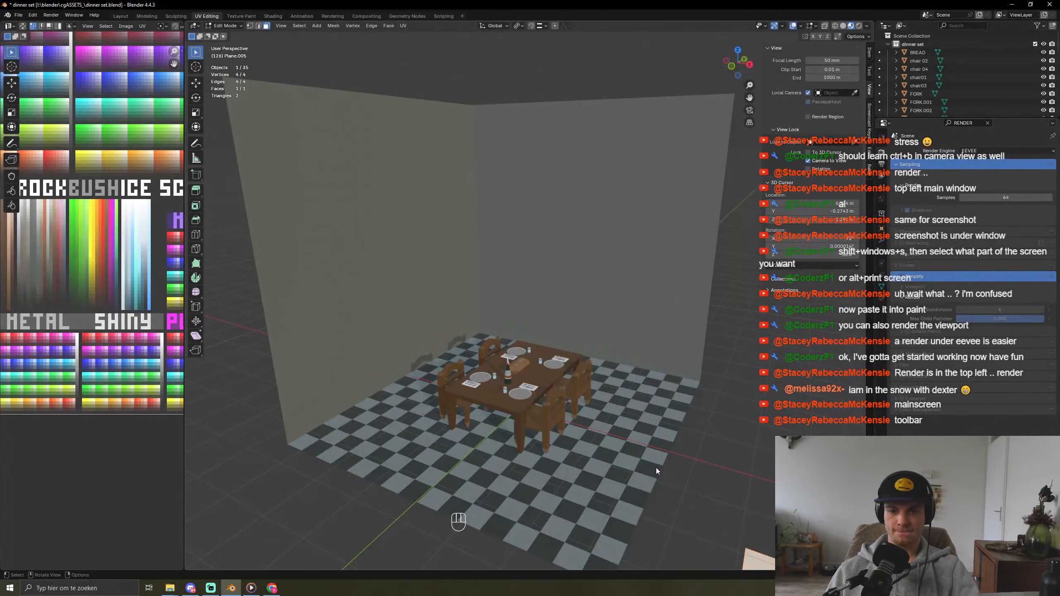
{"action": "left_click", "coordinate": [974, 514]}
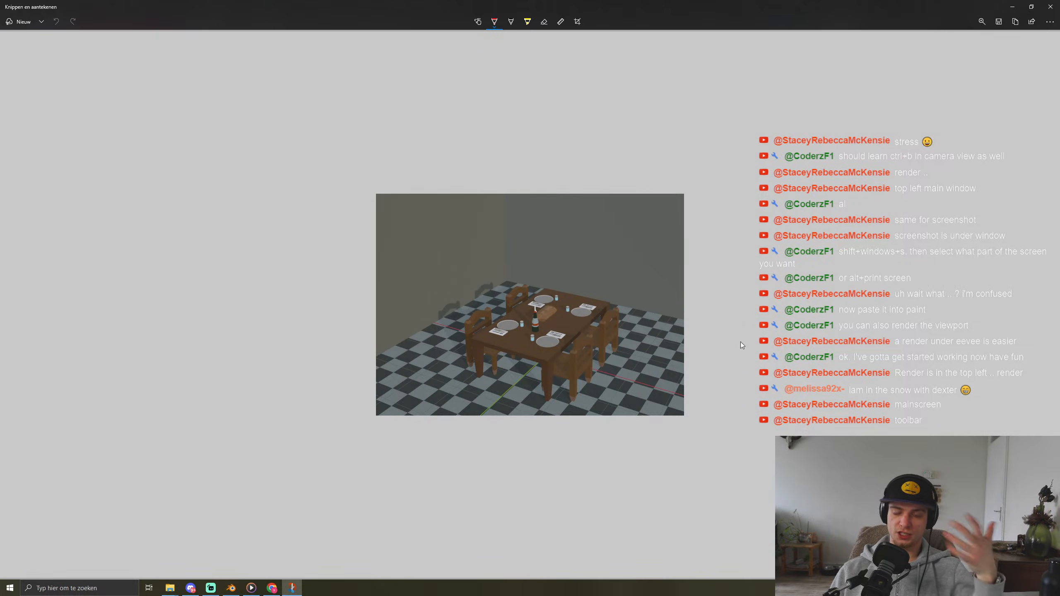
Step: Save the shaded snip as DINNER TABLE SCREENSHOT in the CG folder and put its window away
{"action": "left_click", "coordinate": [716, 340]}
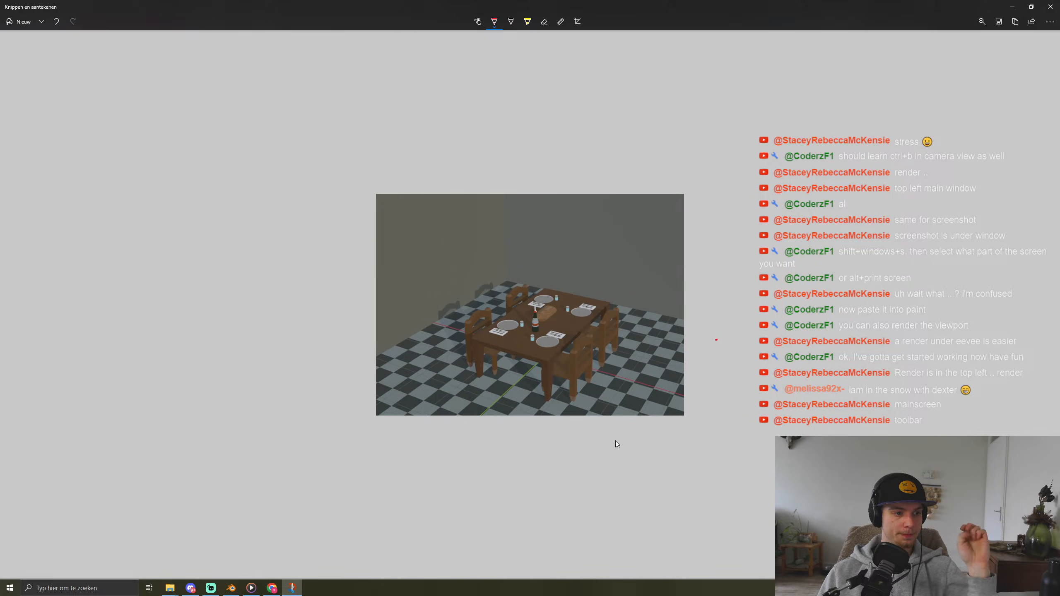
{"action": "double_click", "coordinate": [994, 8]}
{"action": "left_click", "coordinate": [1001, 33]}
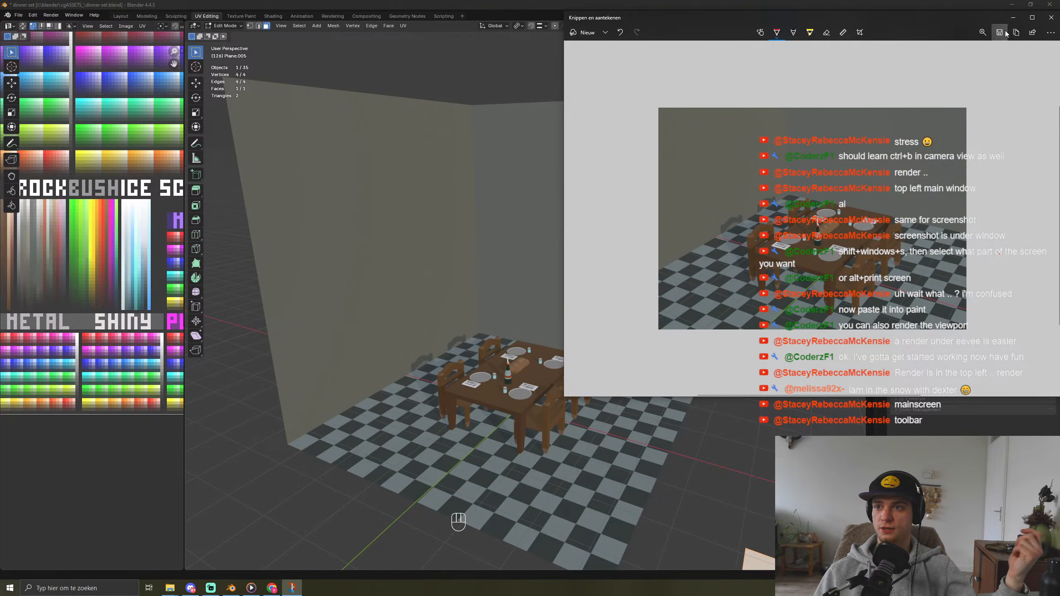
{"action": "left_click_drag", "start_coordinate": [850, 21], "coordinate": [334, 595]}
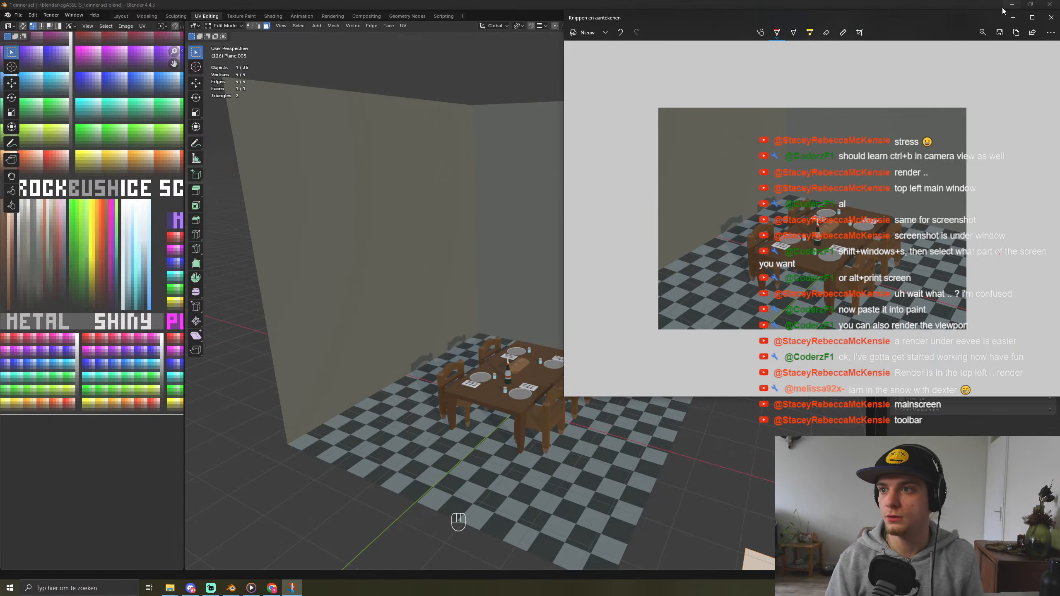
{"action": "left_click", "coordinate": [1013, 17]}
Step: Show the dinner scene in wireframe shading and capture a rectangular snip of it, opened in Snip & Sketch
{"action": "middle_click_drag", "start_coordinate": [607, 373], "coordinate": [568, 386]}
{"action": "key", "text": "a"}
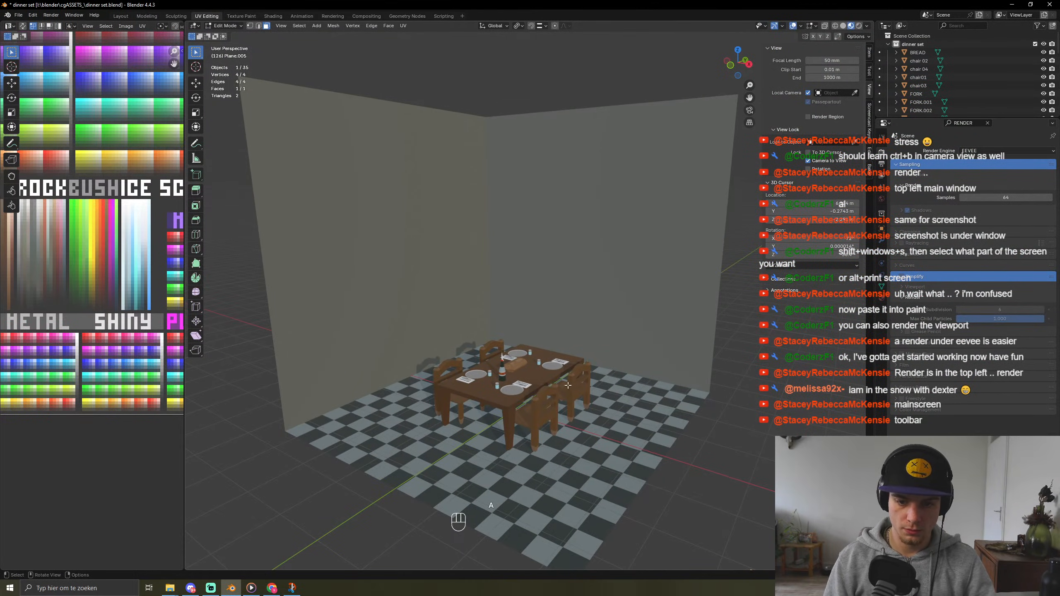
{"action": "key", "text": "shift+z"}
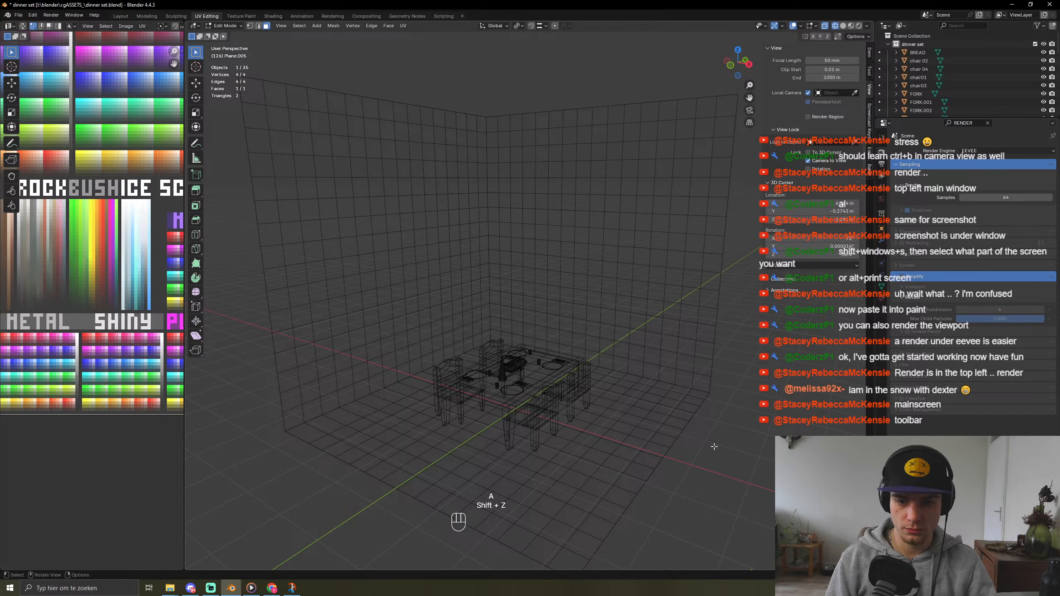
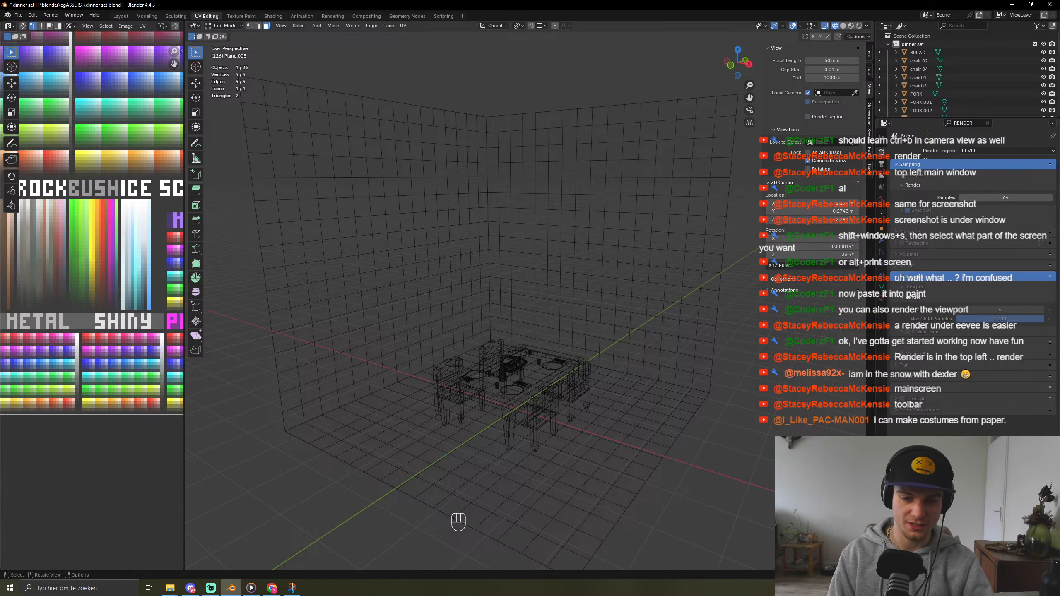
{"action": "key", "text": "shift"}
{"action": "key", "text": "shift+super+s"}
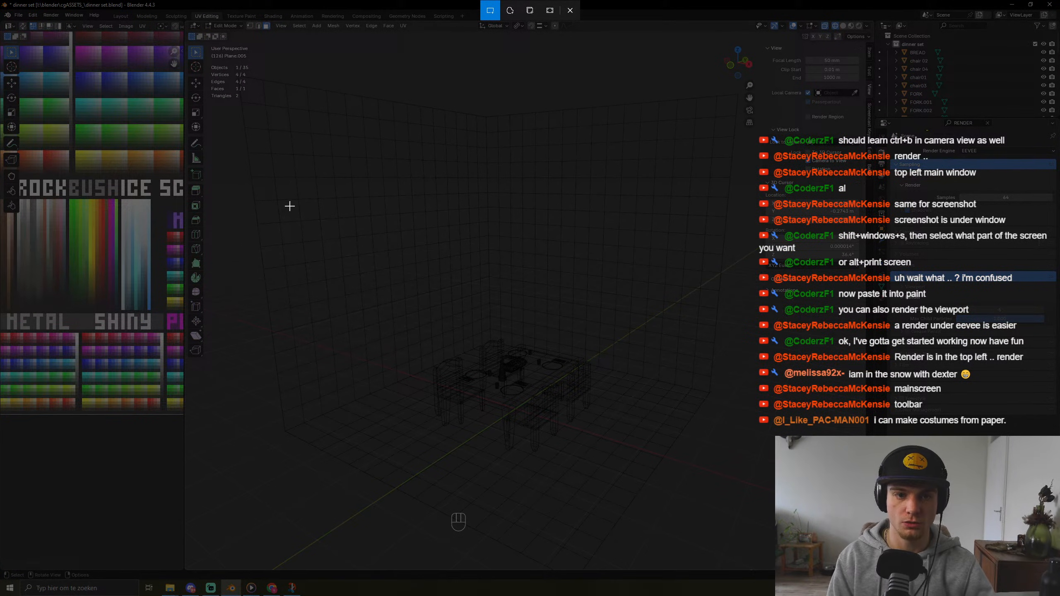
{"action": "left_click_drag", "start_coordinate": [289, 206], "coordinate": [706, 528]}
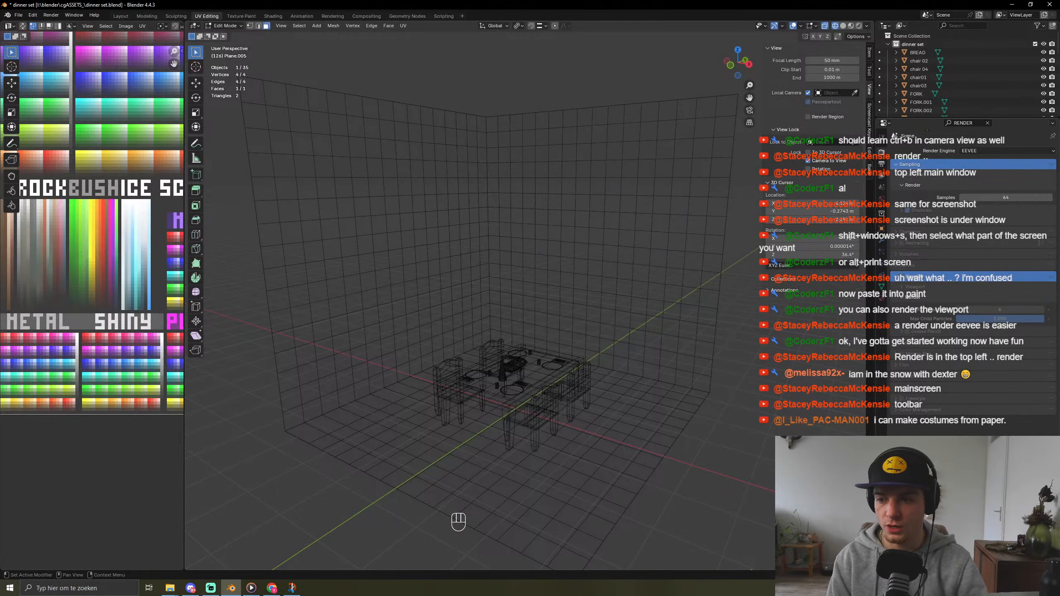
{"action": "left_click", "coordinate": [964, 509]}
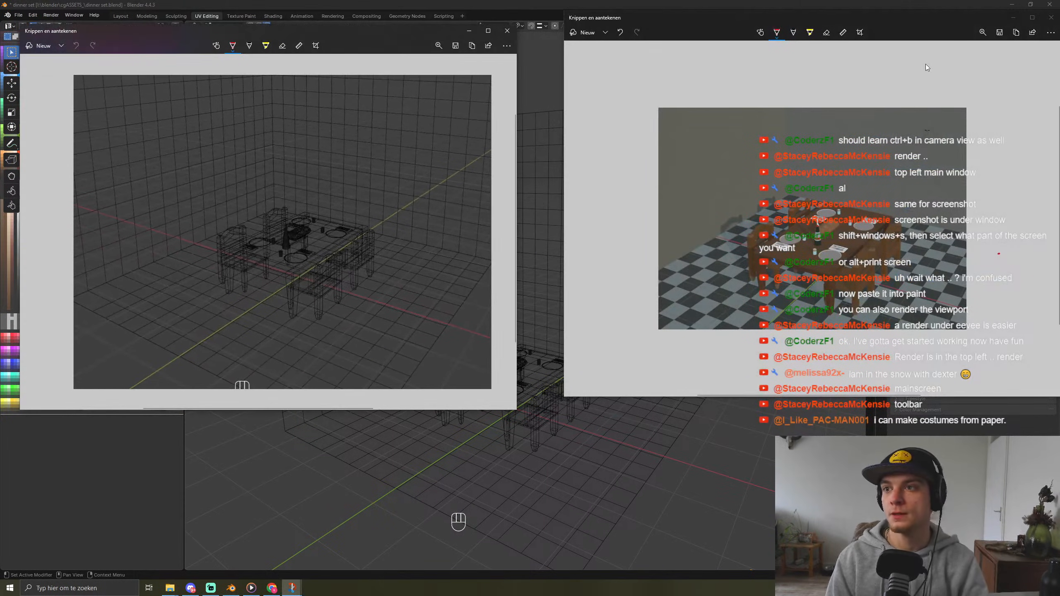
Step: Save the wireframe snip as a PNG named WIREFRAME DINNER TABLE in the CG folder and minimize both snip windows
{"action": "left_click", "coordinate": [454, 45]}
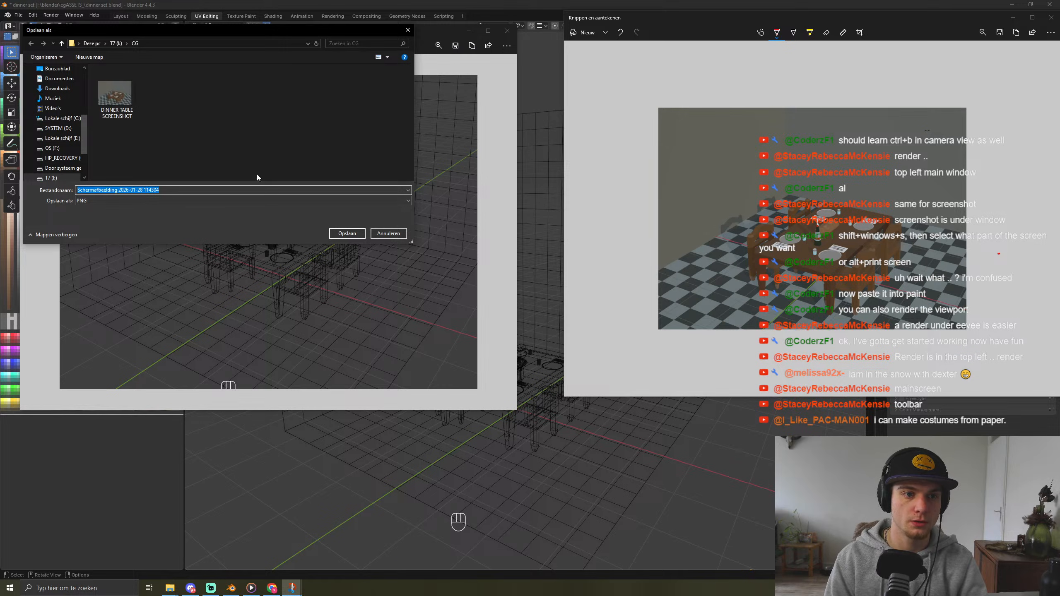
{"action": "type", "text": "WIREFRAME D"}
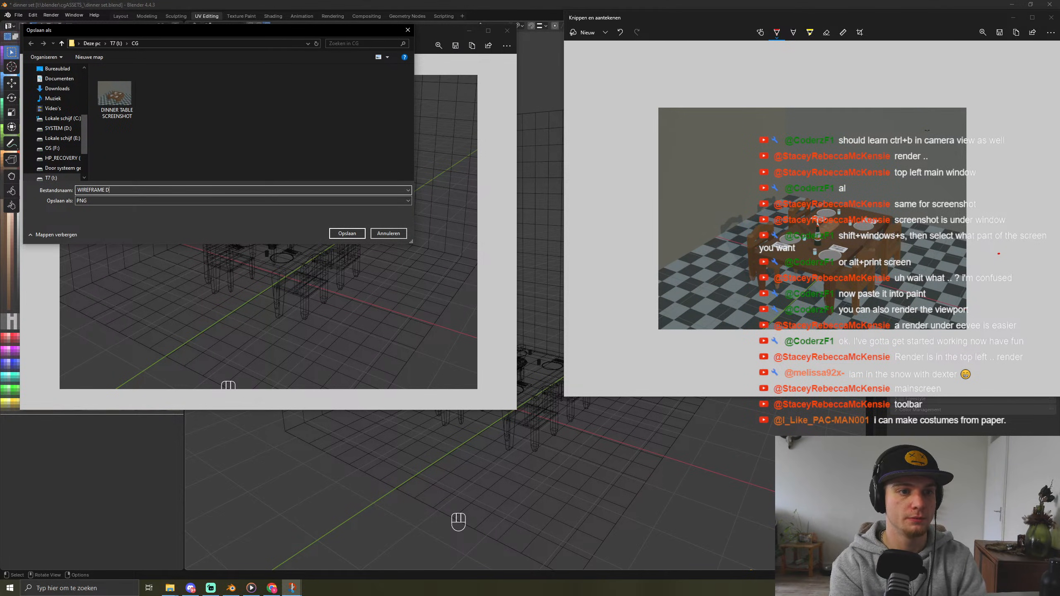
{"action": "type", "text": "INNER TABLE"}
{"action": "key", "text": "Return"}
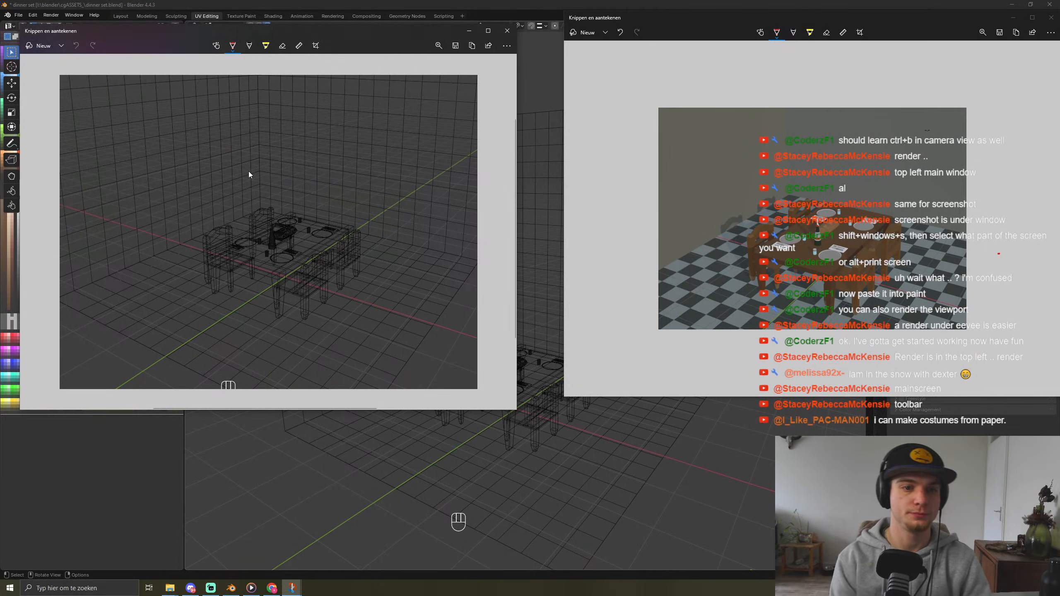
{"action": "left_click", "coordinate": [469, 31]}
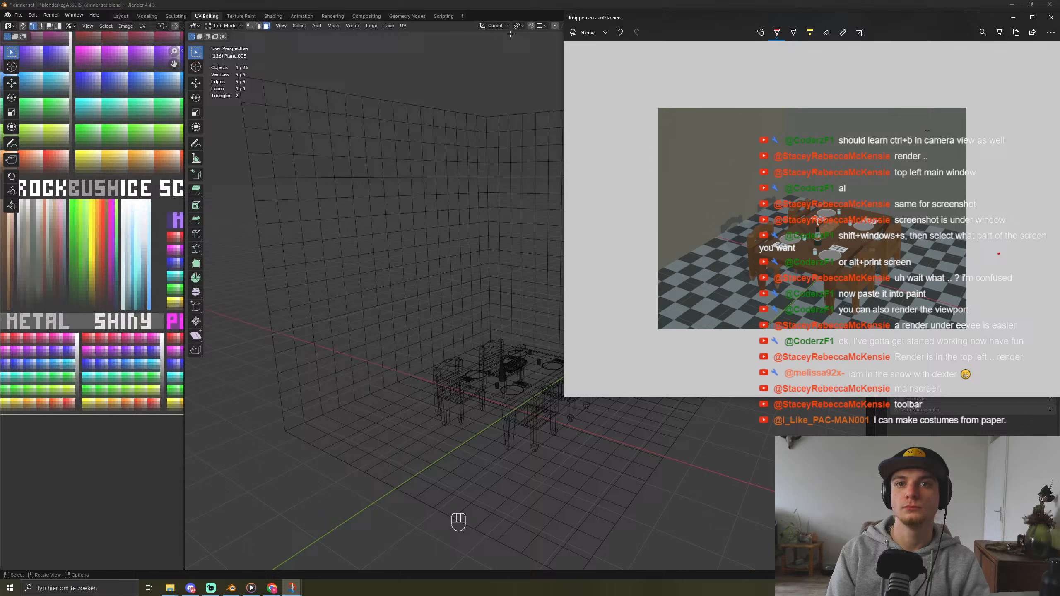
{"action": "left_click", "coordinate": [1021, 19]}
Step: Check the wireframe viewport shading options and return the viewport to textured shading
{"action": "left_click", "coordinate": [866, 26]}
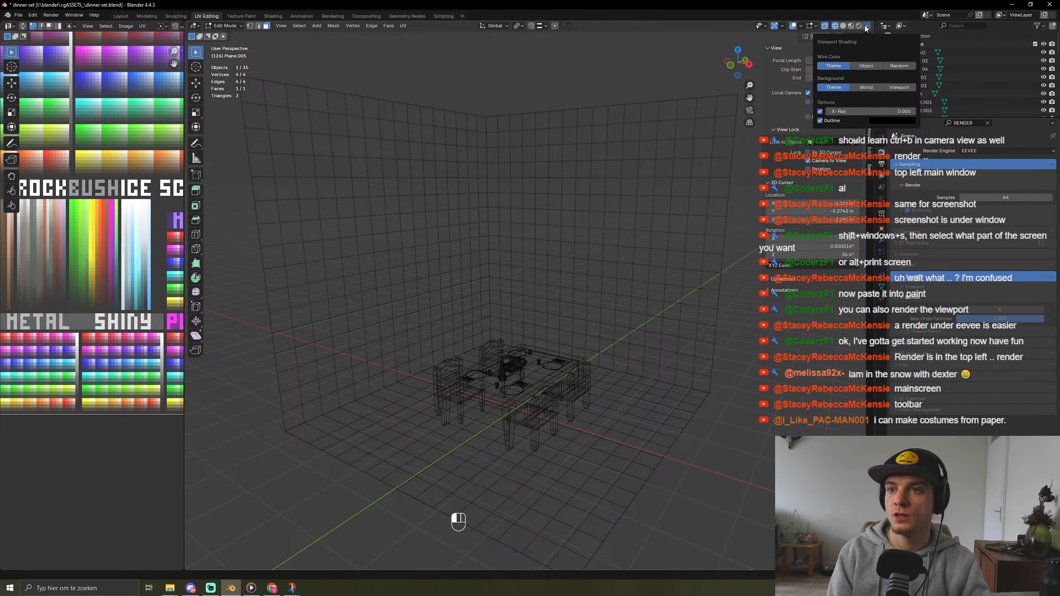
{"action": "left_click", "coordinate": [865, 26]}
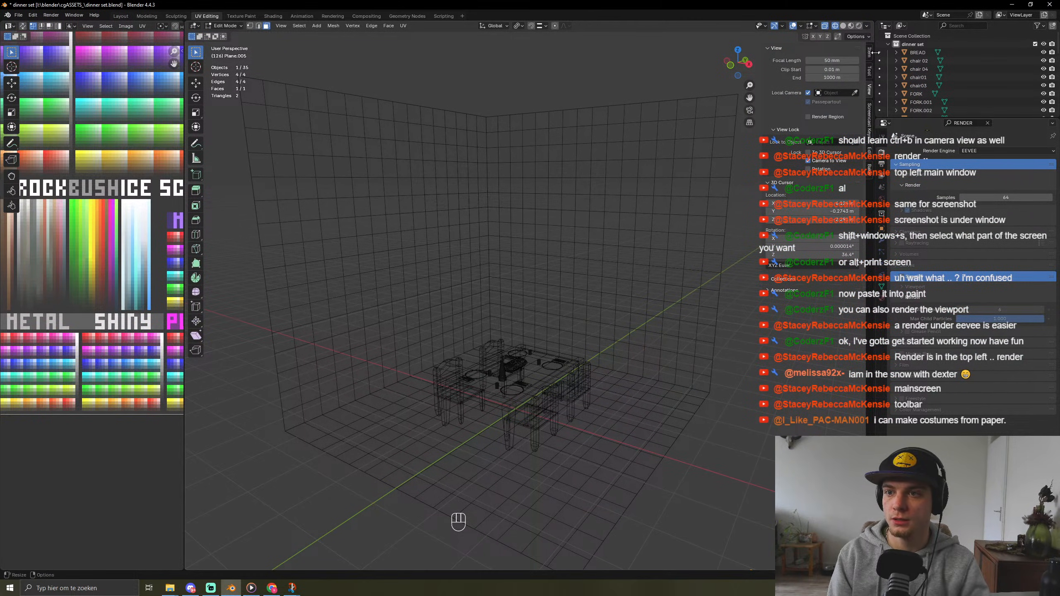
{"action": "left_click", "coordinate": [860, 36]}
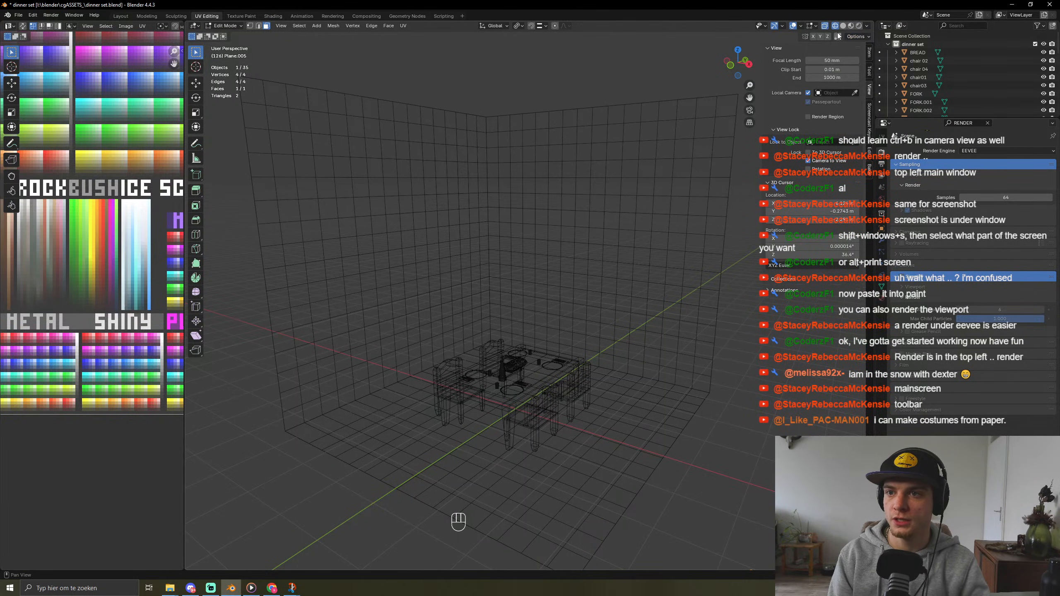
{"action": "left_click", "coordinate": [867, 26]}
{"action": "left_click", "coordinate": [867, 27]}
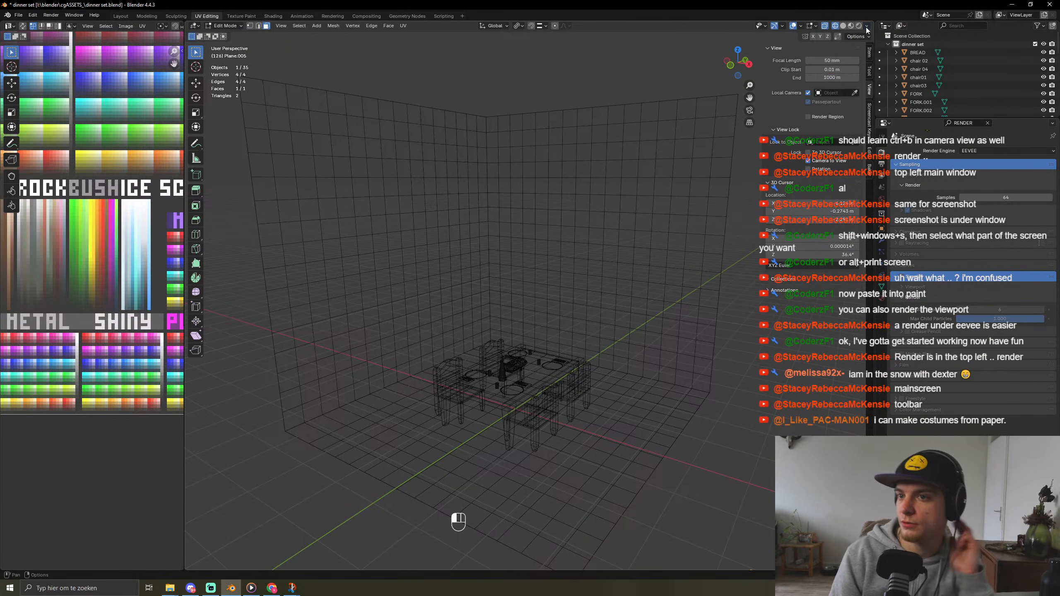
{"action": "key", "text": "shift+z"}
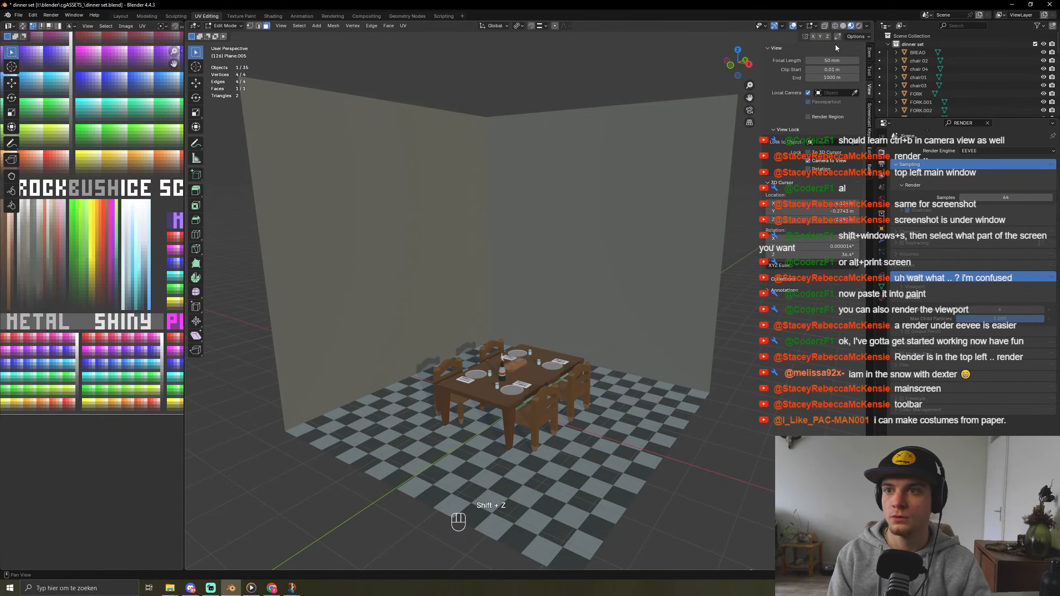
Step: Examine the viewport shading settings, sidebar tabs, transform options and mesh edit overlays of the 3D viewport
{"action": "left_click", "coordinate": [866, 27]}
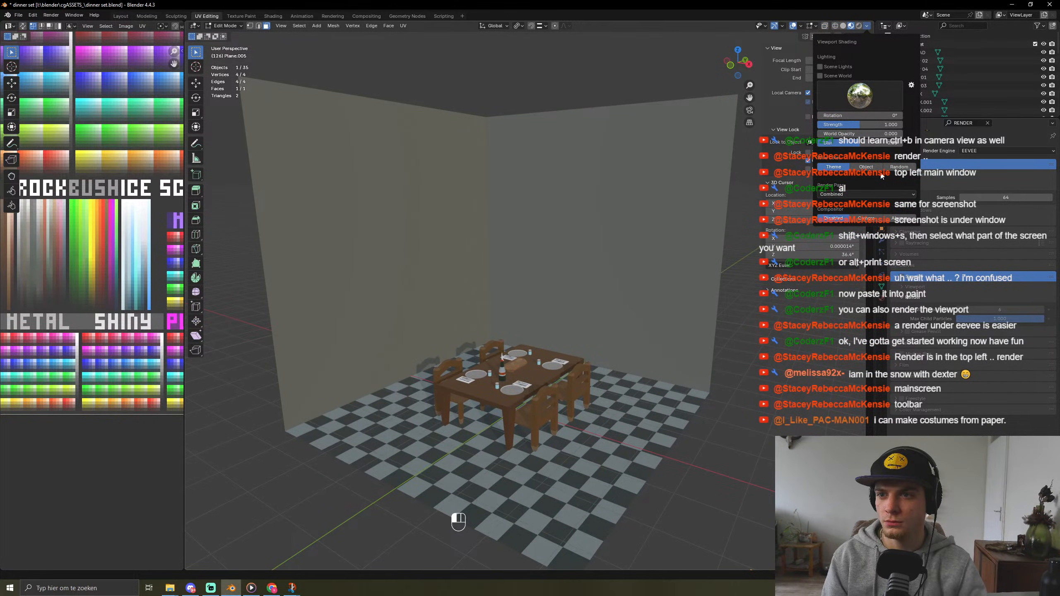
{"action": "left_click", "coordinate": [857, 37]}
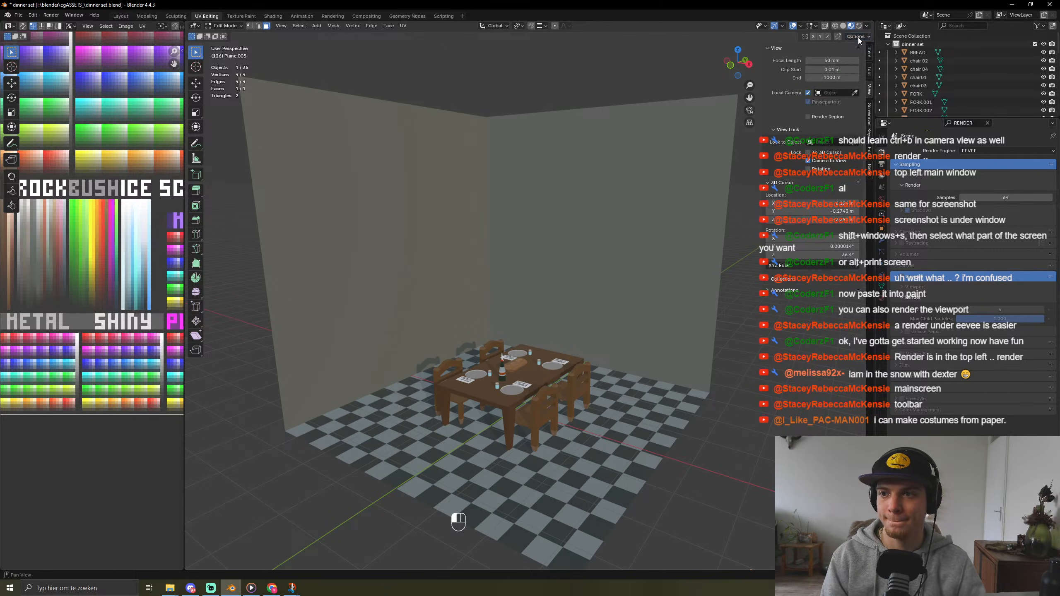
{"action": "left_click", "coordinate": [858, 37]}
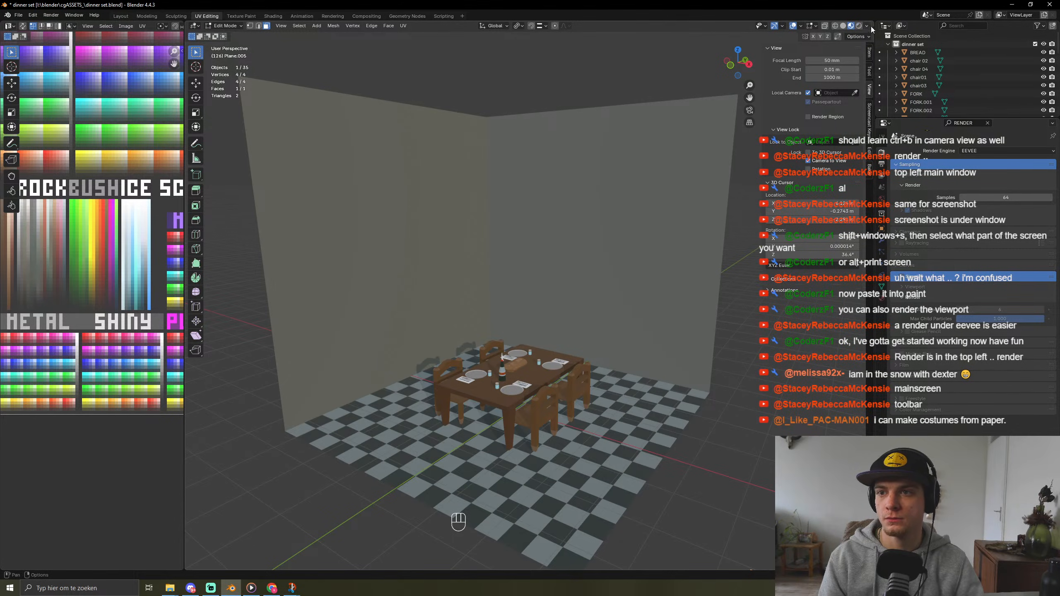
{"action": "left_click", "coordinate": [871, 52]}
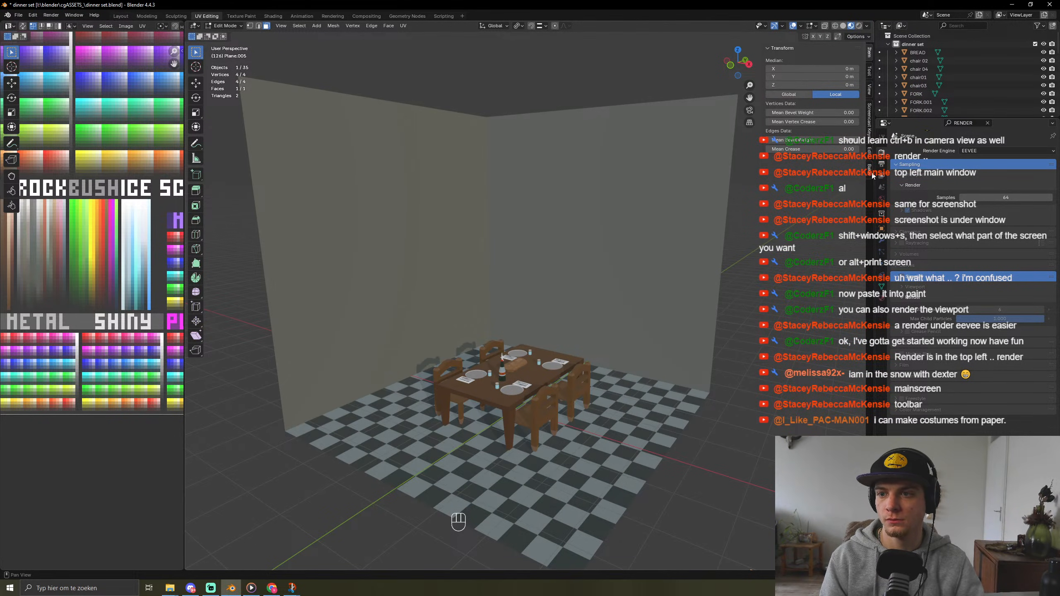
{"action": "left_click", "coordinate": [869, 125]}
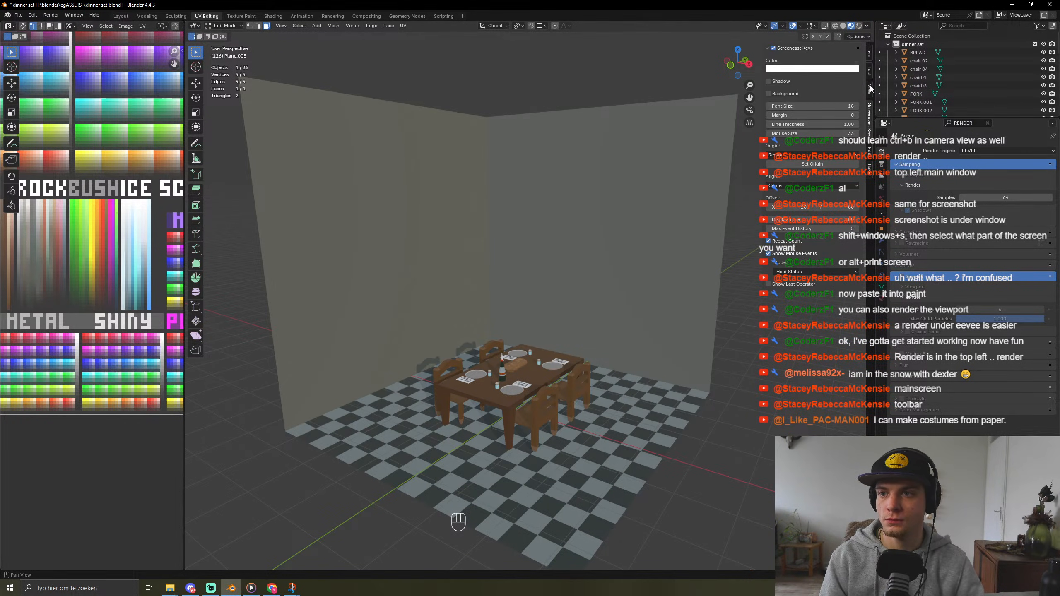
{"action": "left_click", "coordinate": [871, 89]}
{"action": "left_click", "coordinate": [872, 72]}
{"action": "left_click", "coordinate": [869, 50]}
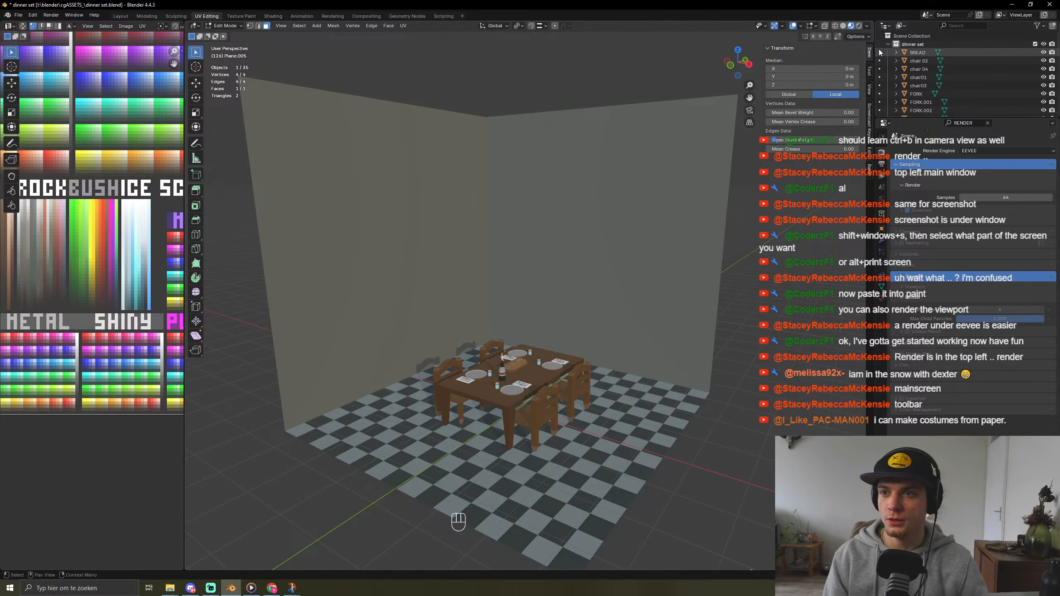
{"action": "left_click", "coordinate": [868, 26]}
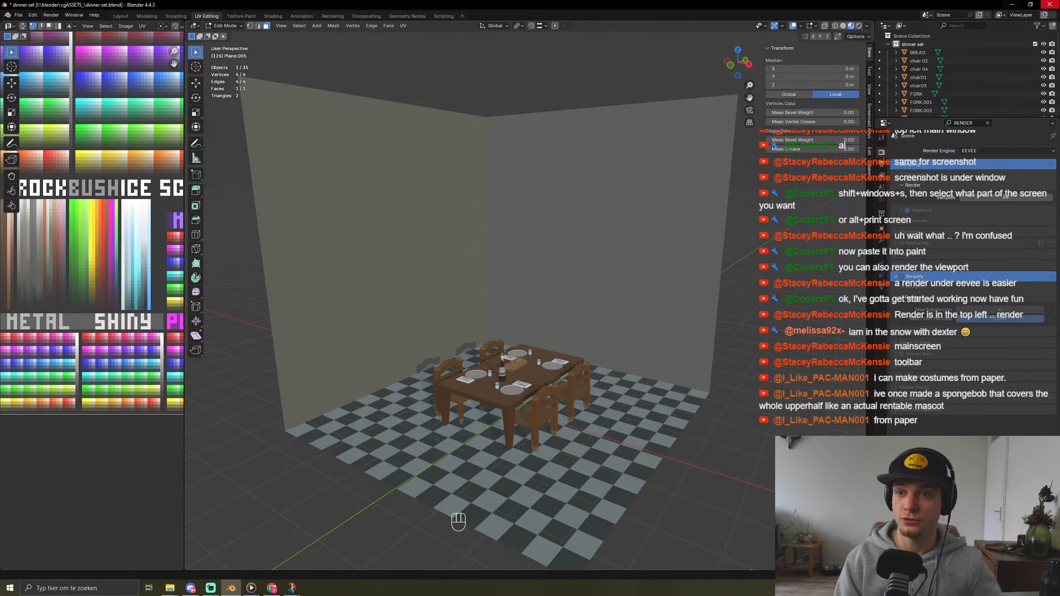
{"action": "left_click", "coordinate": [854, 37]}
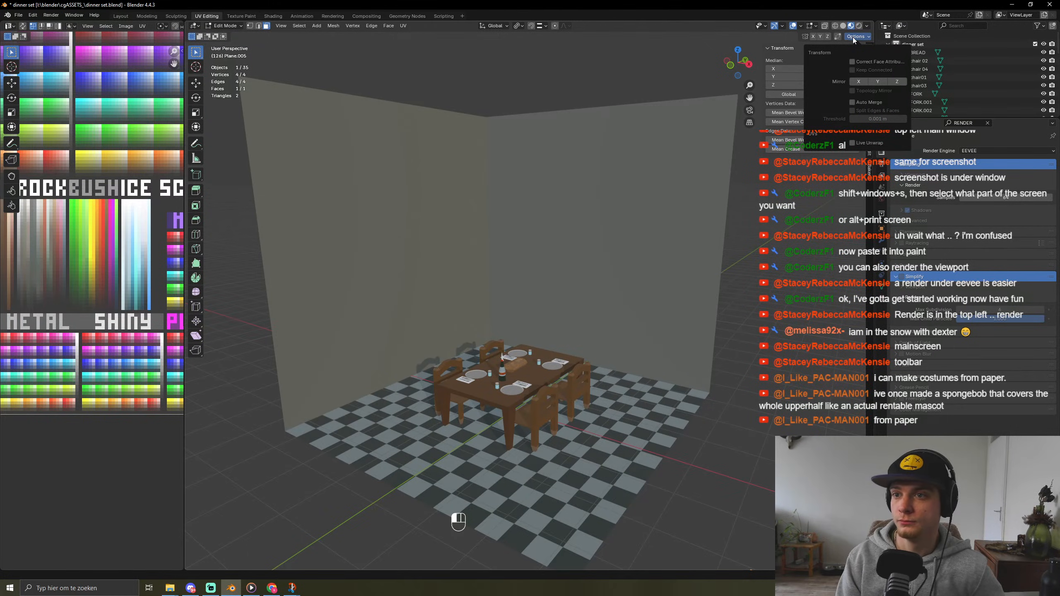
{"action": "left_click", "coordinate": [853, 38]}
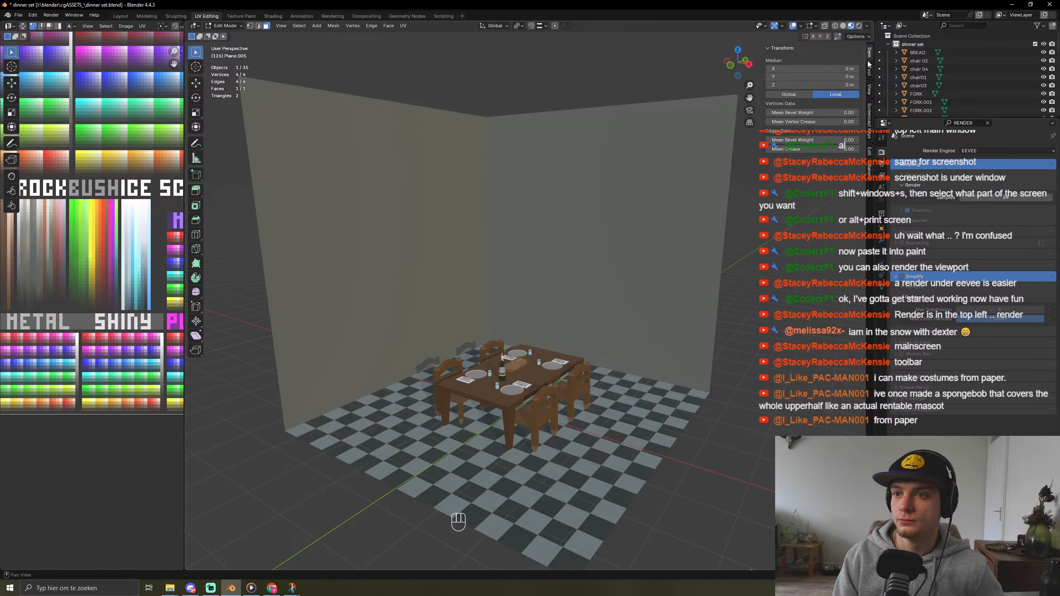
{"action": "left_click", "coordinate": [812, 27]}
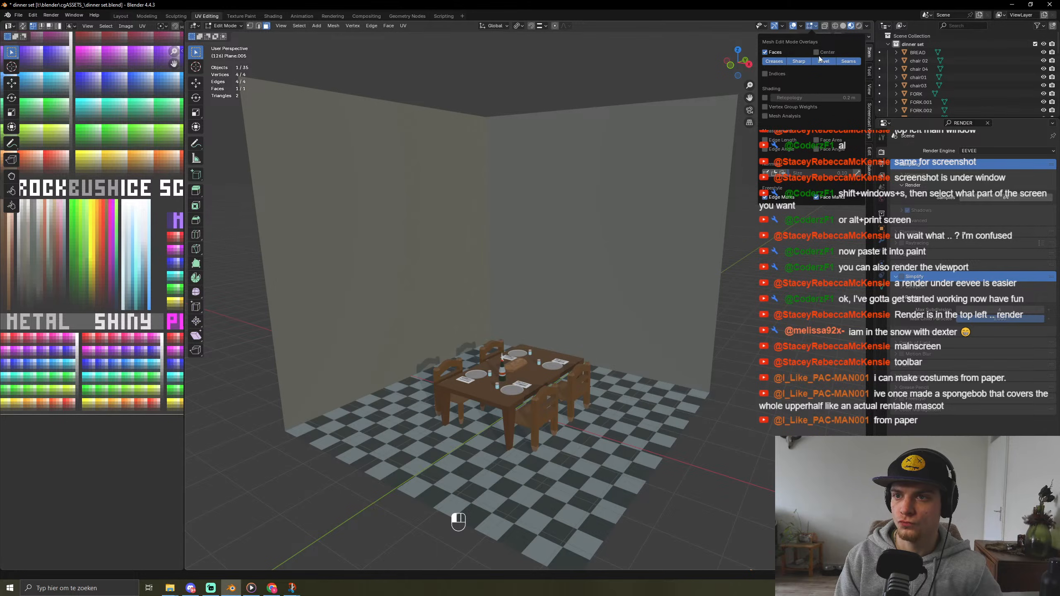
{"action": "left_click", "coordinate": [802, 27]}
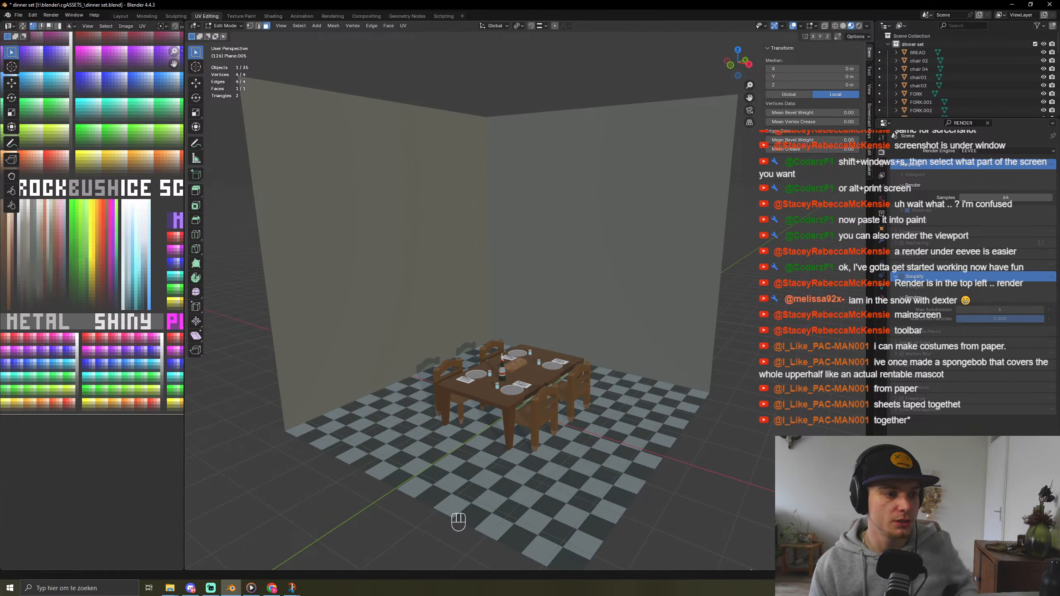
Step: Deselect the mesh, leave Edit Mode for Object Mode and deselect every object in the dinner scene
{"action": "middle_click_drag", "start_coordinate": [555, 234], "coordinate": [562, 269]}
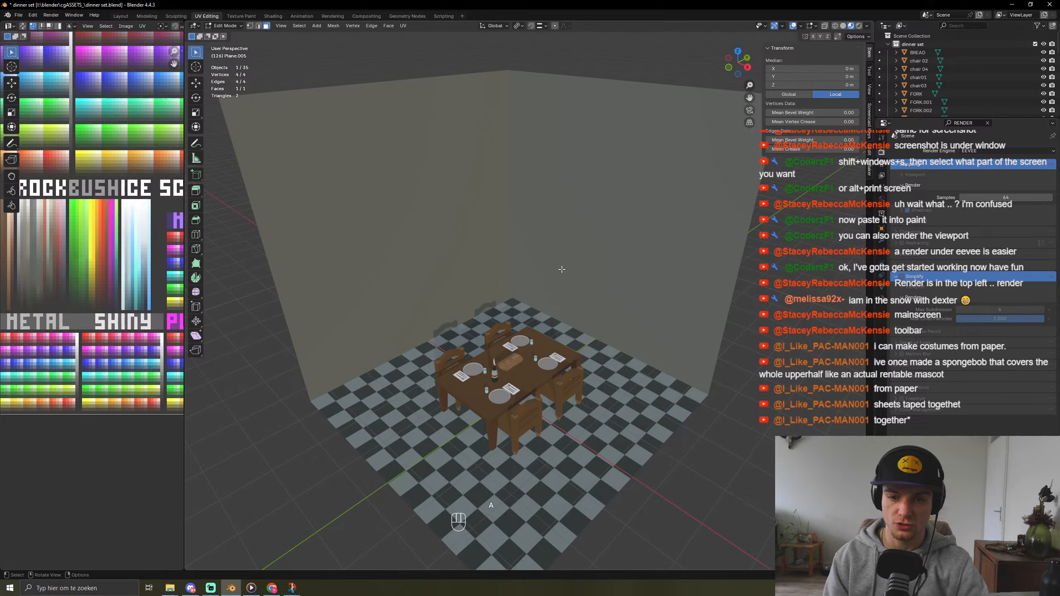
{"action": "key", "text": "a"}
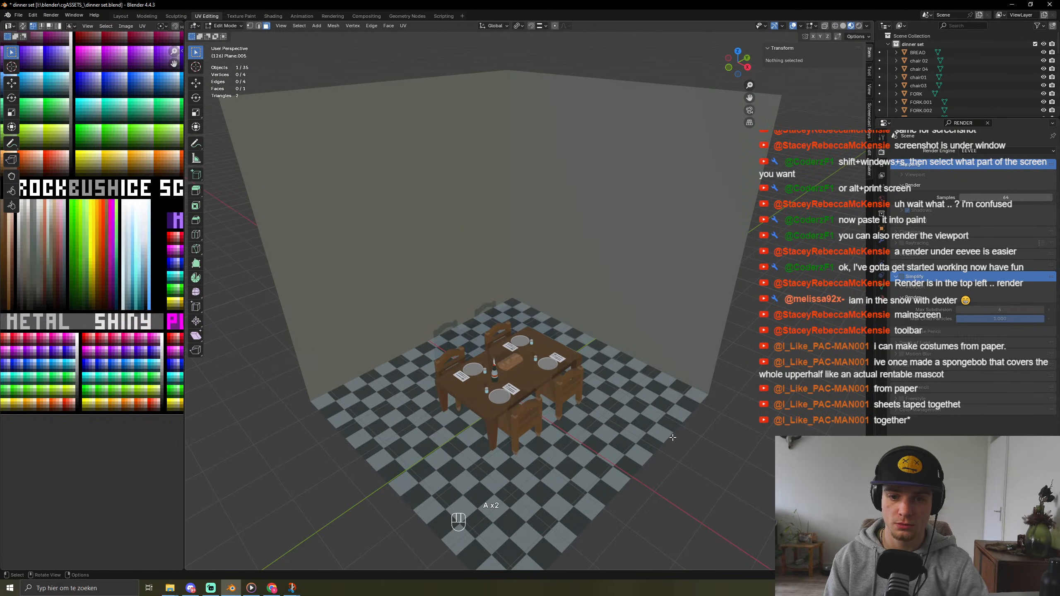
{"action": "key", "text": "Tab"}
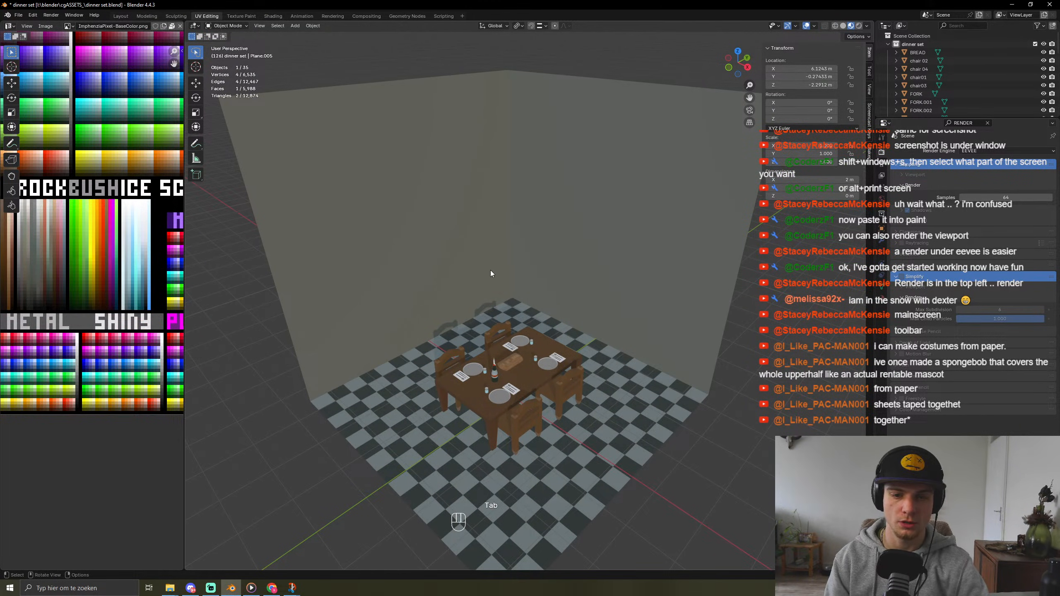
{"action": "left_click", "coordinate": [491, 274]}
{"action": "left_click", "coordinate": [767, 389]}
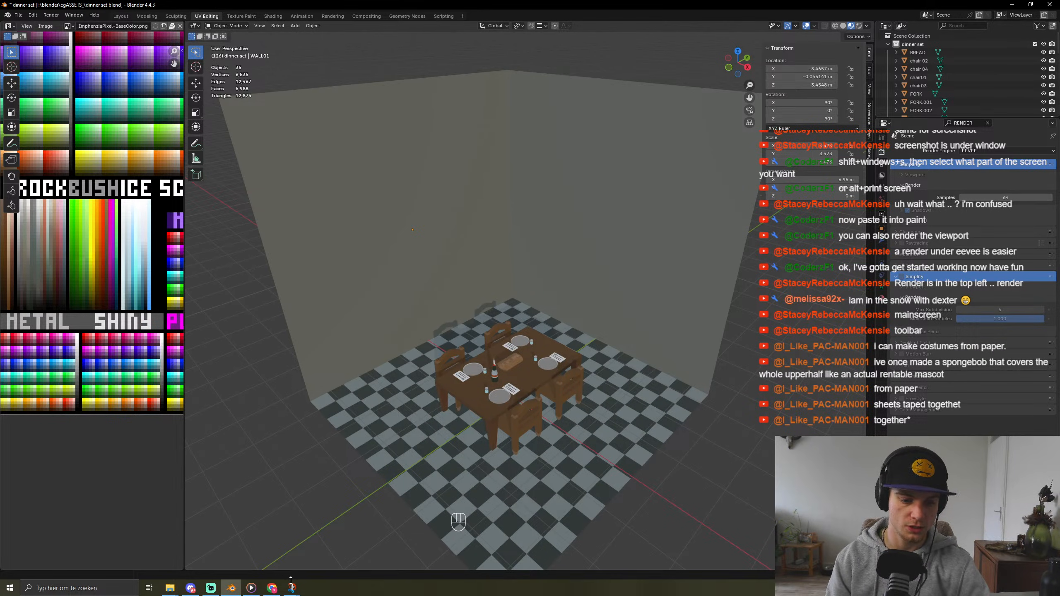
Step: Capture a rectangular snip of the viewport's scene statistics and open it in Snip & Sketch
{"action": "key", "text": "shift+super+s"}
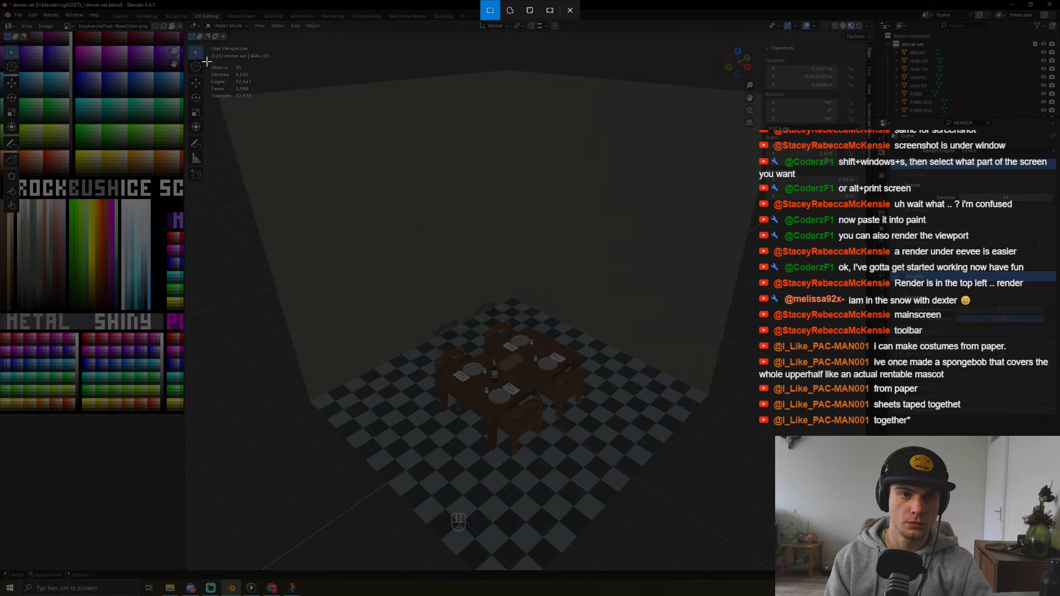
{"action": "left_click_drag", "start_coordinate": [207, 62], "coordinate": [259, 106]}
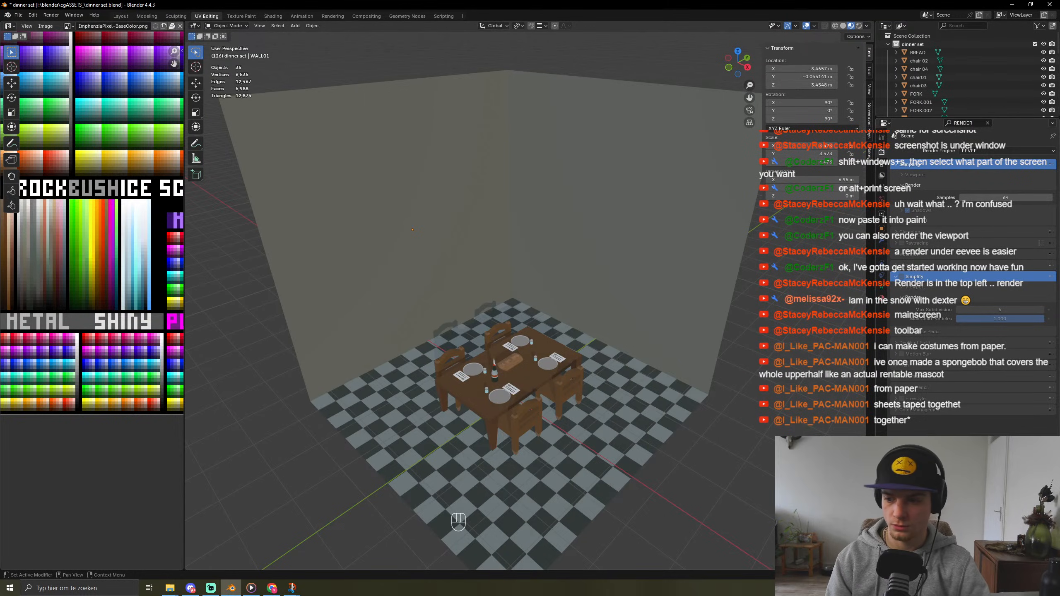
{"action": "left_click", "coordinate": [979, 519]}
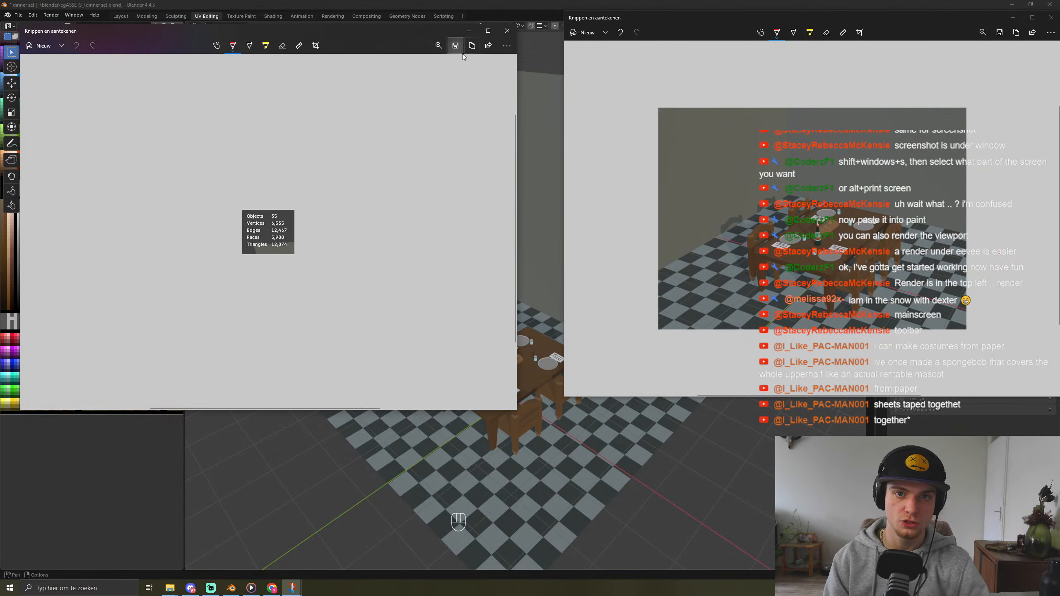
Step: Save the statistics snip as a PNG named STATS in the CG folder and minimize both snip windows
{"action": "left_click", "coordinate": [456, 46]}
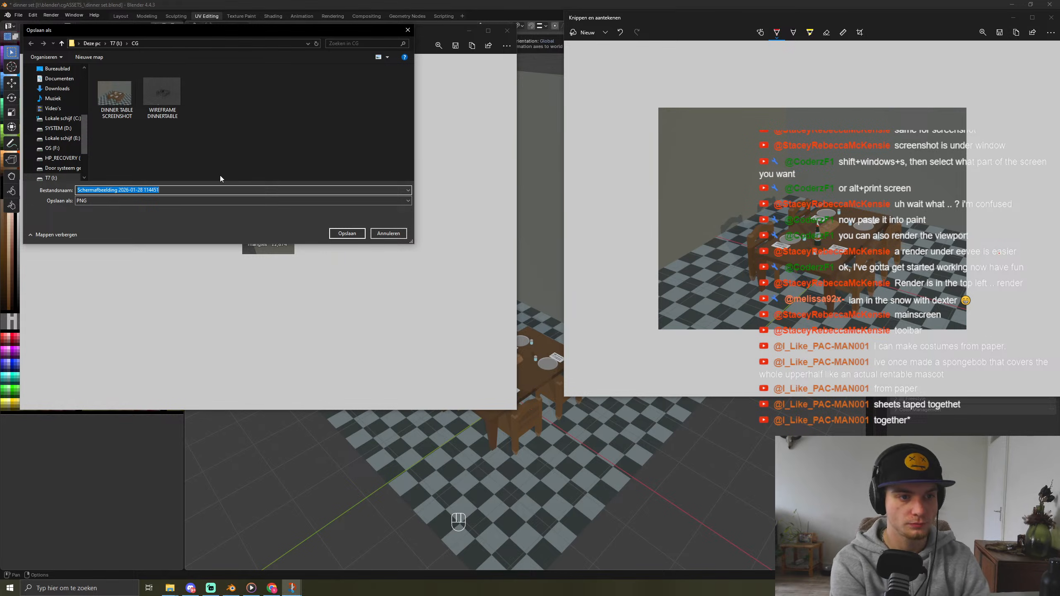
{"action": "type", "text": "TRIS"}
{"action": "key", "text": "Return"}
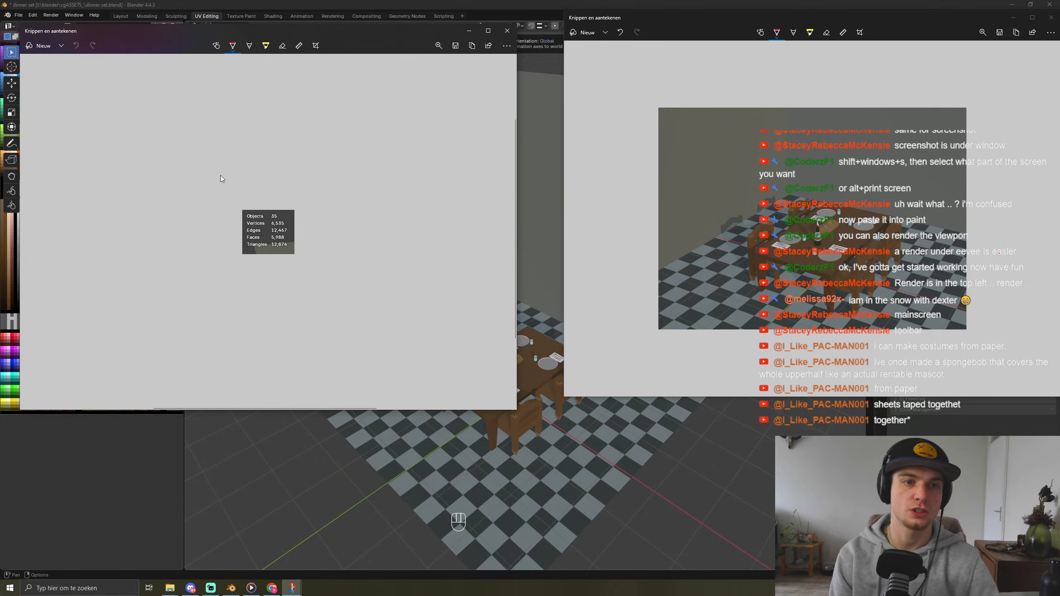
{"action": "left_click", "coordinate": [1013, 18]}
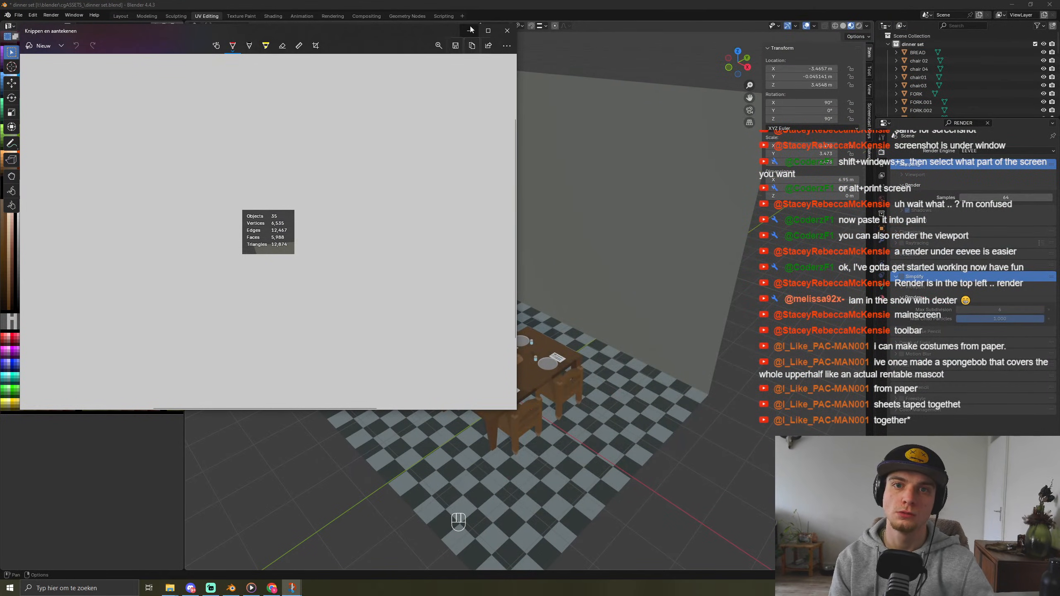
{"action": "left_click", "coordinate": [470, 30]}
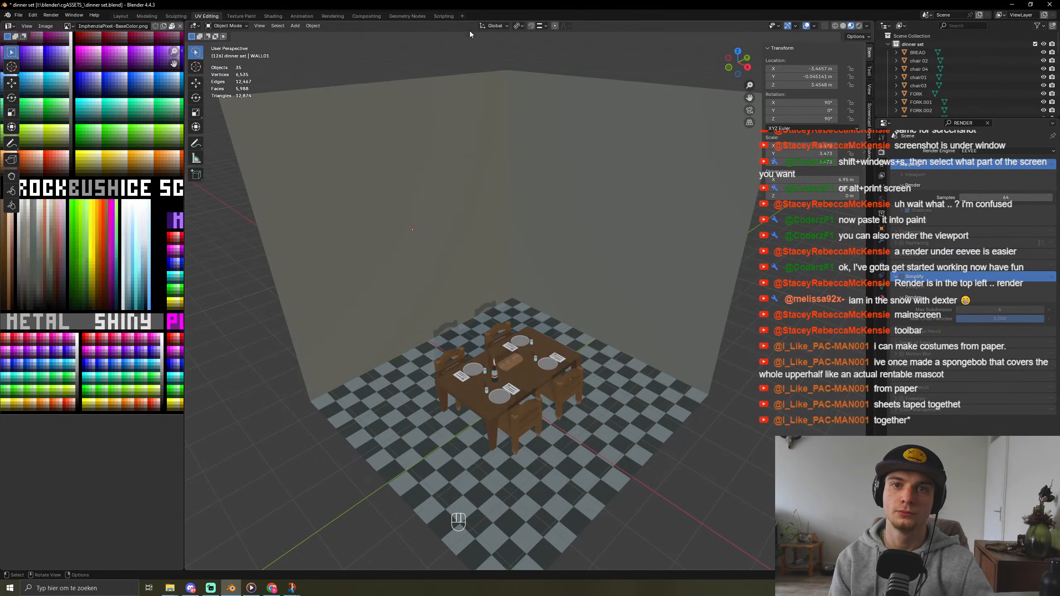
Step: Delete the stray white plane lying beside the front corner of the checkered floor
{"action": "left_click", "coordinate": [358, 291]}
{"action": "left_click", "coordinate": [583, 285]}
{"action": "middle_click_drag", "start_coordinate": [595, 368], "coordinate": [574, 350]}
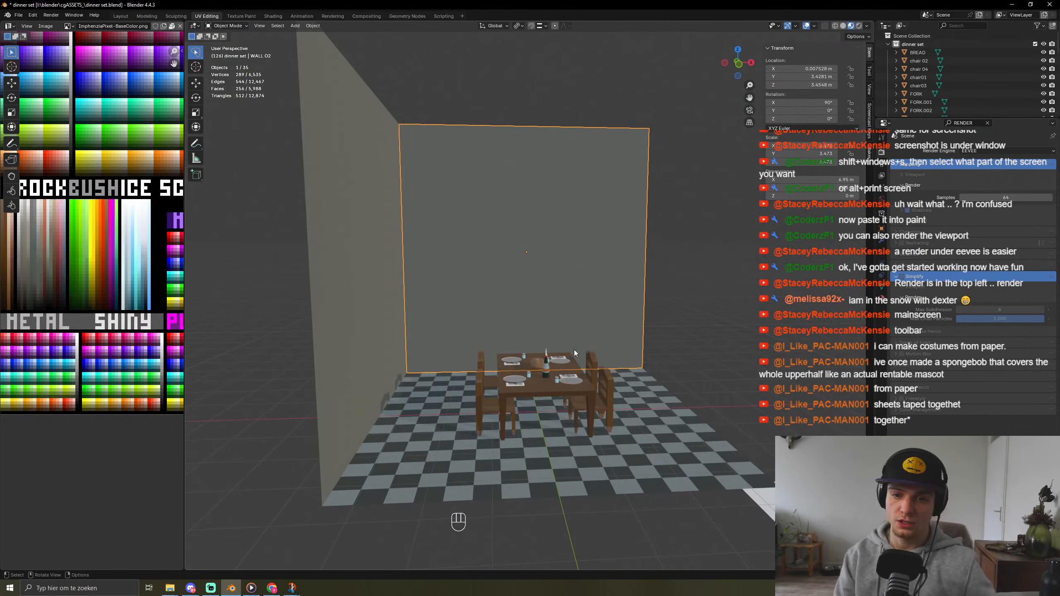
{"action": "left_click", "coordinate": [789, 506]}
{"action": "key", "text": "Delete"}
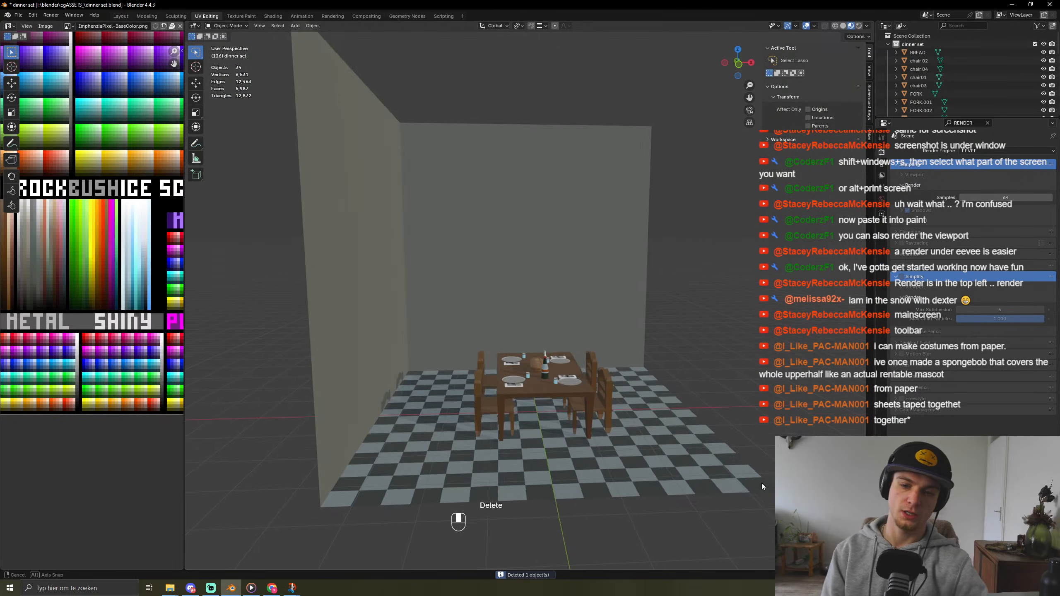
Step: Capture a closer rectangular snip of the laid dinner table and chairs and open it in Snip & Sketch
{"action": "middle_click_drag", "start_coordinate": [762, 483], "coordinate": [585, 503]}
{"action": "scroll", "coordinate": [515, 451], "scroll_direction": "up", "scroll_amount": 6}
{"action": "middle_click_drag", "start_coordinate": [527, 418], "coordinate": [612, 275]}
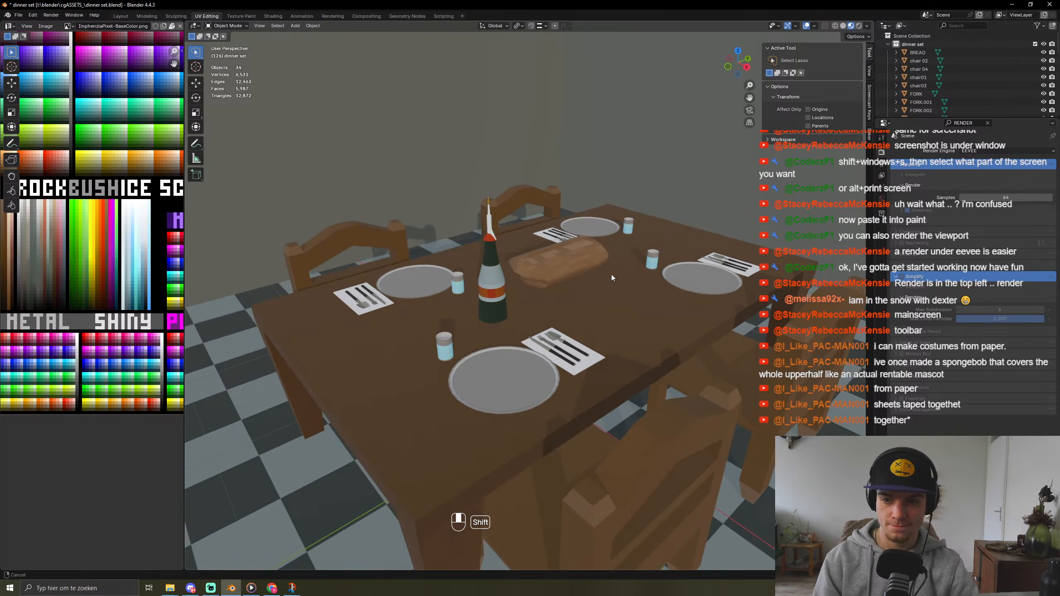
{"action": "scroll", "coordinate": [611, 275], "scroll_direction": "down", "scroll_amount": 5}
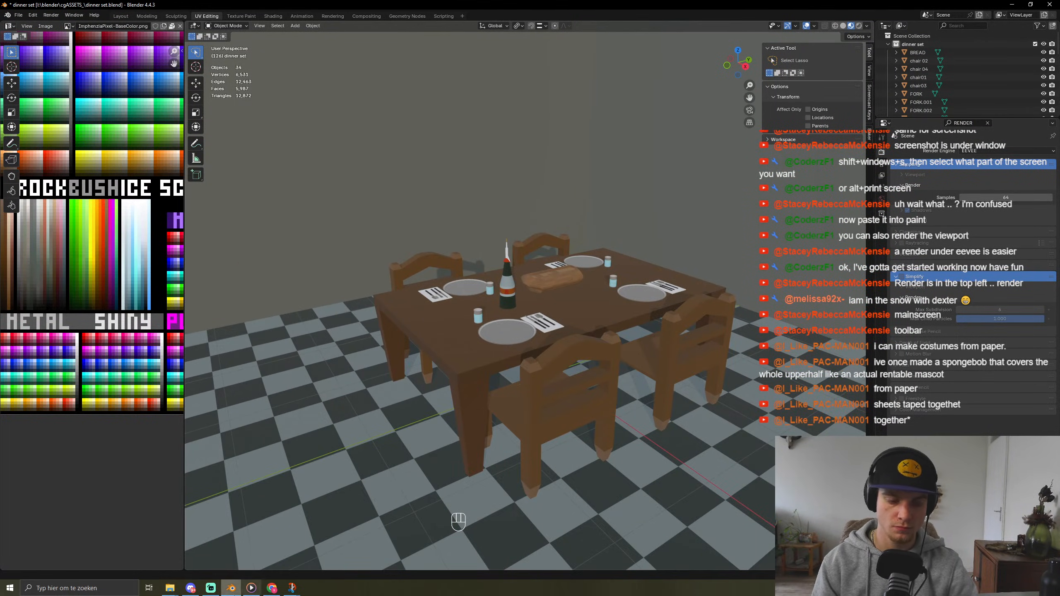
{"action": "key", "text": "shift+alt+s"}
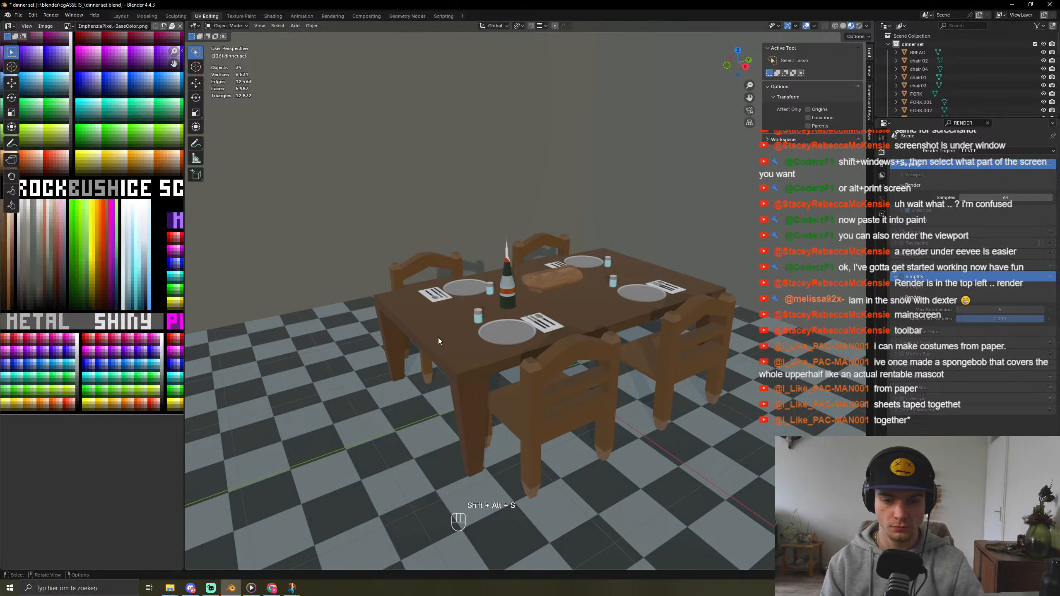
{"action": "key", "text": "shift+super+s"}
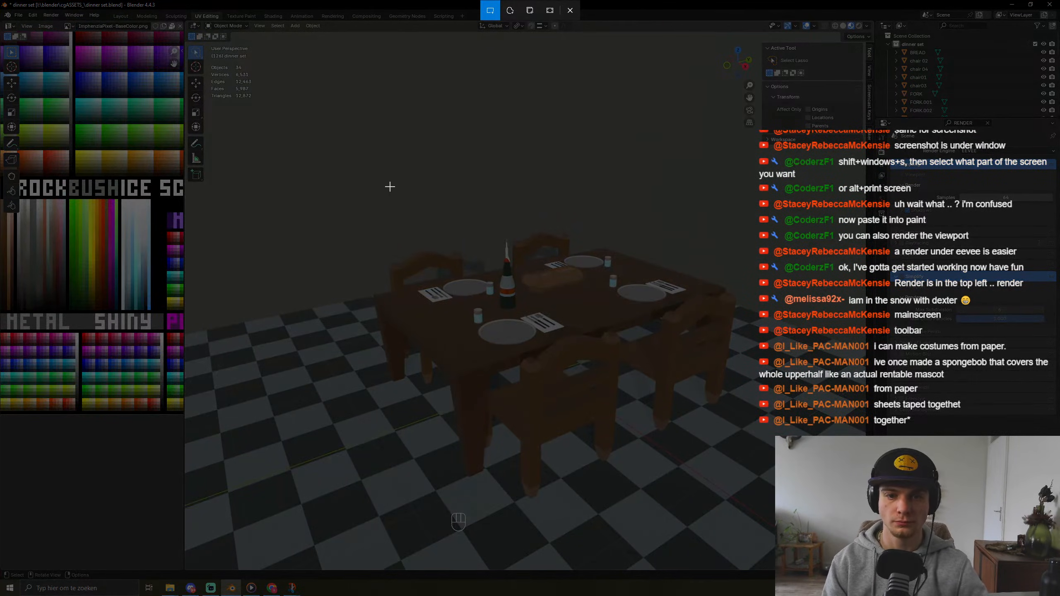
{"action": "left_click_drag", "start_coordinate": [335, 170], "coordinate": [766, 429]}
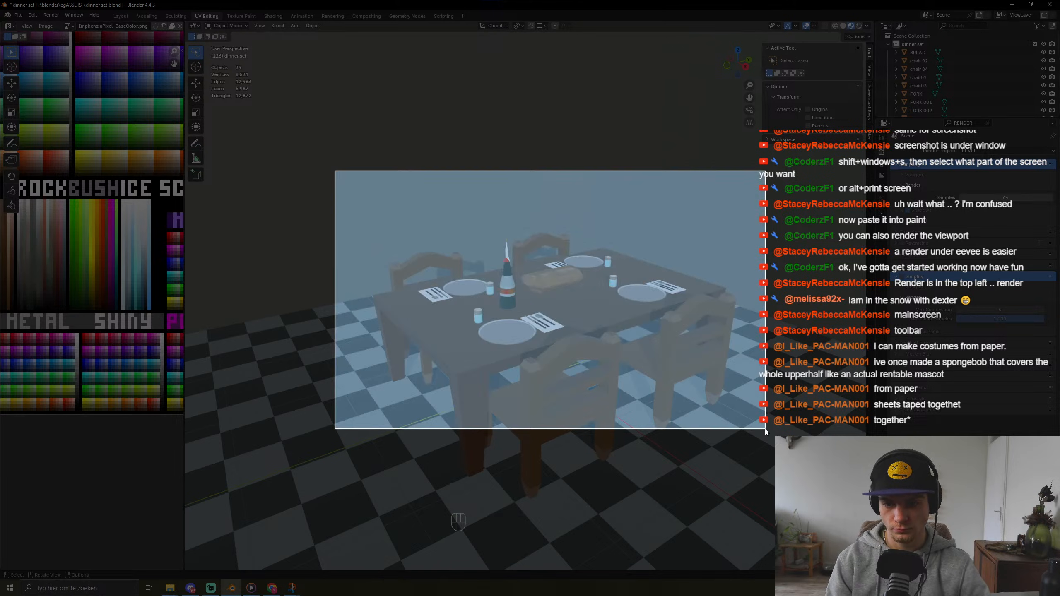
{"action": "left_click", "coordinate": [979, 527]}
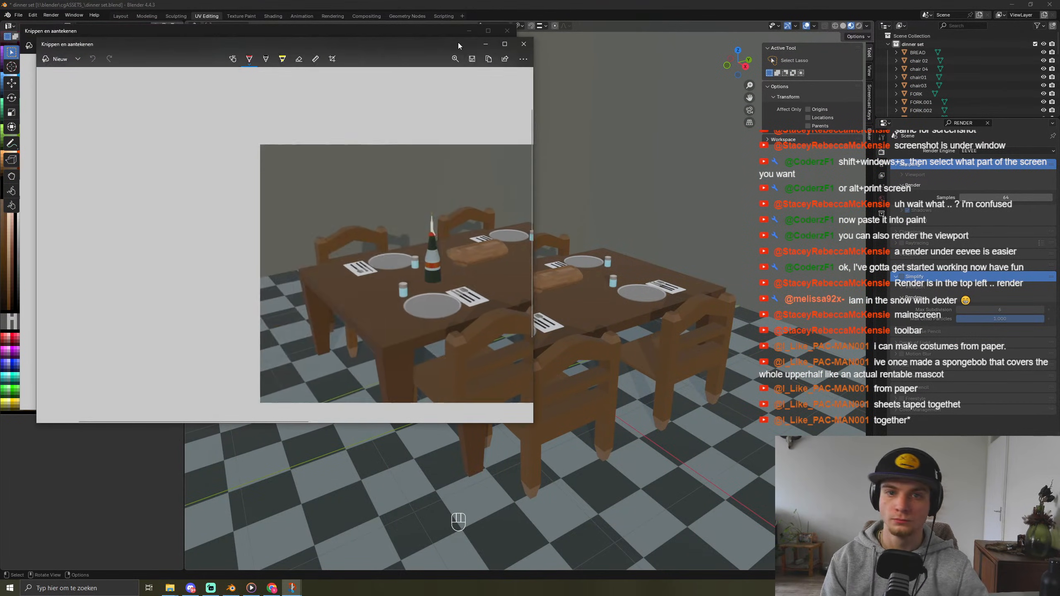
Step: Save the close-up snip as a PNG named SCREENSHOT DINNERTABLE in the CG folder and put the snip windows away
{"action": "left_click", "coordinate": [472, 60]}
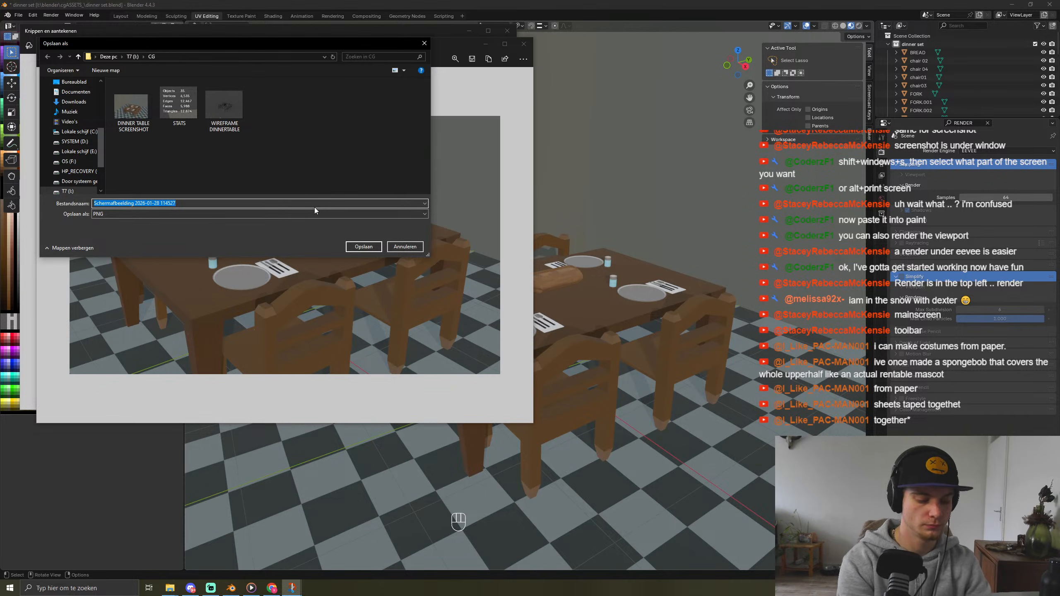
{"action": "type", "text": "SCREENSHOT DI"}
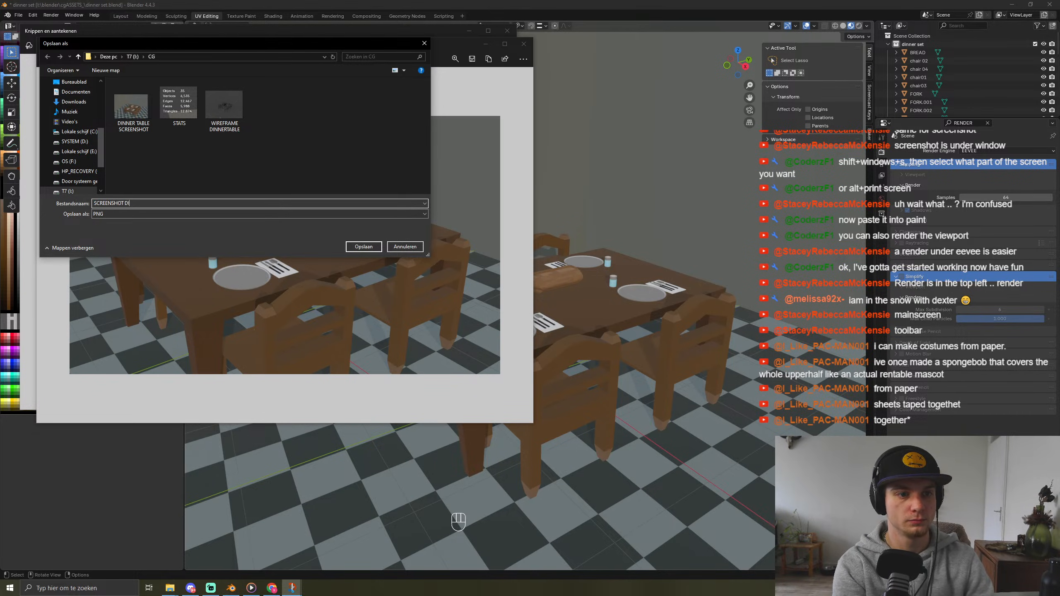
{"action": "type", "text": "NNERTABLE"}
{"action": "key", "text": "Return"}
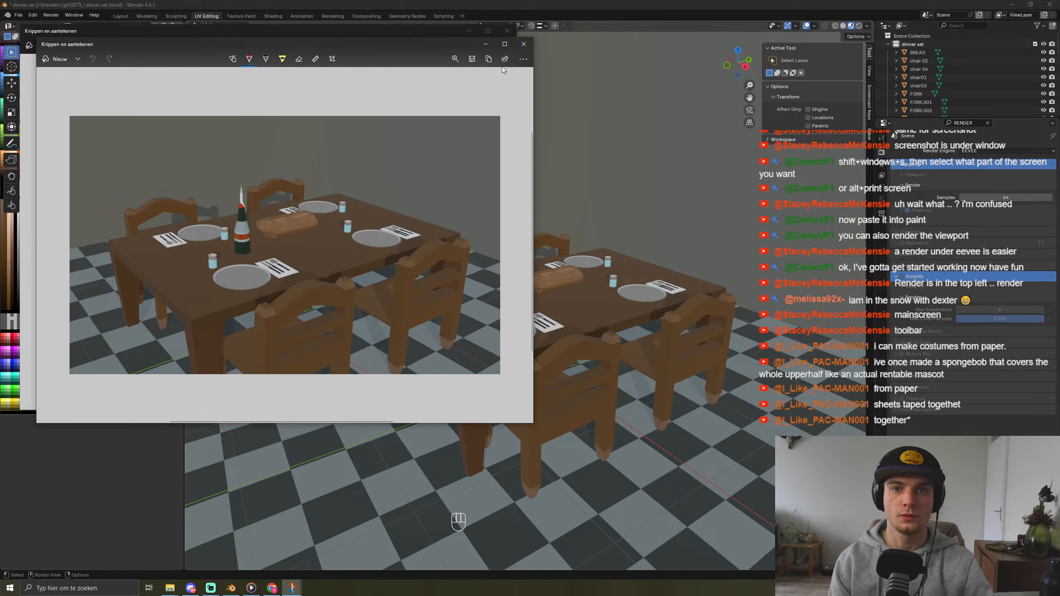
{"action": "left_click", "coordinate": [487, 44]}
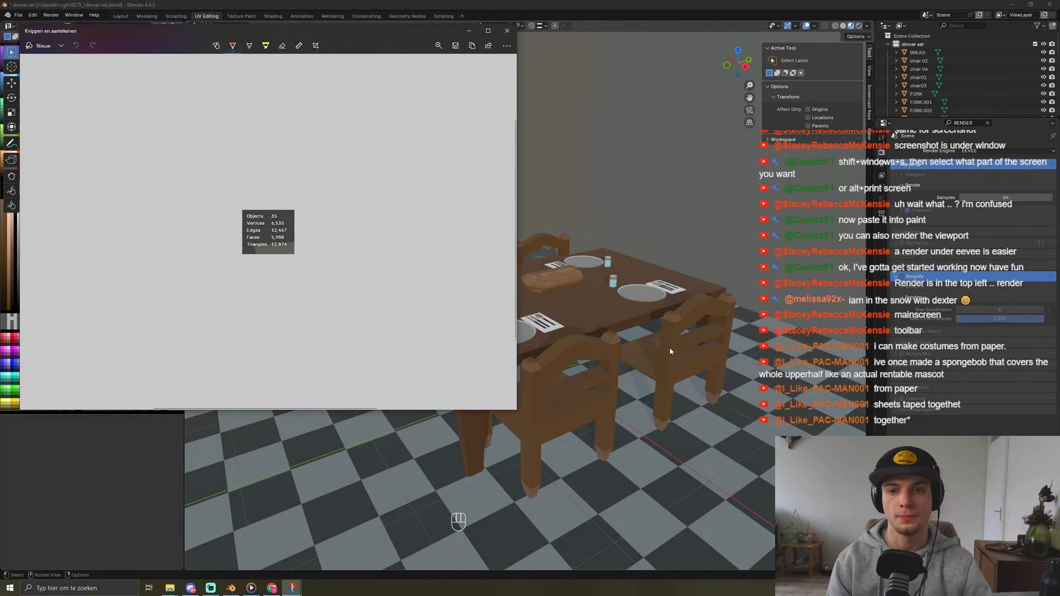
{"action": "left_click", "coordinate": [508, 30]}
Step: Lower the bread on the table by about 0.017 m along the Z axis
{"action": "scroll", "coordinate": [576, 287], "scroll_direction": "up", "scroll_amount": 5}
{"action": "mouse_move", "coordinate": [576, 287]}
{"action": "middle_mouse_down"}
{"action": "mouse_move", "coordinate": [533, 281]}
{"action": "mouse_move", "coordinate": [651, 274]}
{"action": "mouse_move", "coordinate": [596, 314]}
{"action": "mouse_move", "coordinate": [512, 279]}
{"action": "mouse_move", "coordinate": [570, 269]}
{"action": "middle_mouse_up"}
{"action": "left_click", "coordinate": [570, 269]}
{"action": "key", "text": "g"}
{"action": "key", "text": "z"}
{"action": "left_click", "coordinate": [554, 283]}
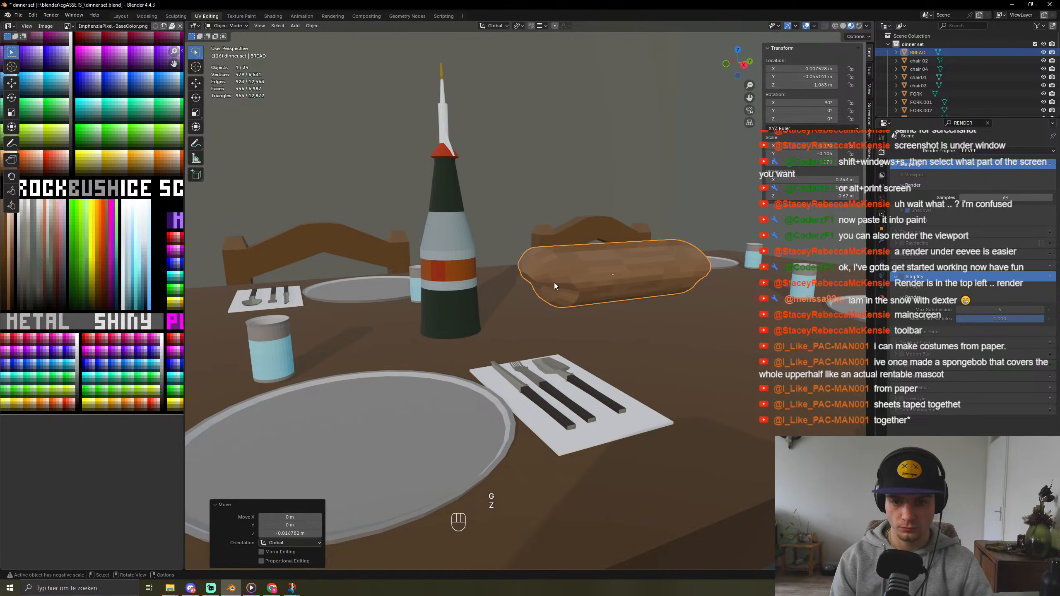
Step: Clear the bread selection and examine the laid table, chairs and checkered floor from several distances and angles
{"action": "scroll", "coordinate": [457, 331], "scroll_direction": "down", "scroll_amount": 6}
{"action": "left_click", "coordinate": [678, 459]}
{"action": "middle_click_drag", "start_coordinate": [678, 459], "coordinate": [643, 467]}
{"action": "scroll", "coordinate": [552, 377], "scroll_direction": "up", "scroll_amount": 9}
{"action": "middle_click_drag", "start_coordinate": [551, 377], "coordinate": [598, 396]}
{"action": "scroll", "coordinate": [584, 337], "scroll_direction": "down", "scroll_amount": 6}
{"action": "scroll", "coordinate": [548, 371], "scroll_direction": "down", "scroll_amount": 3}
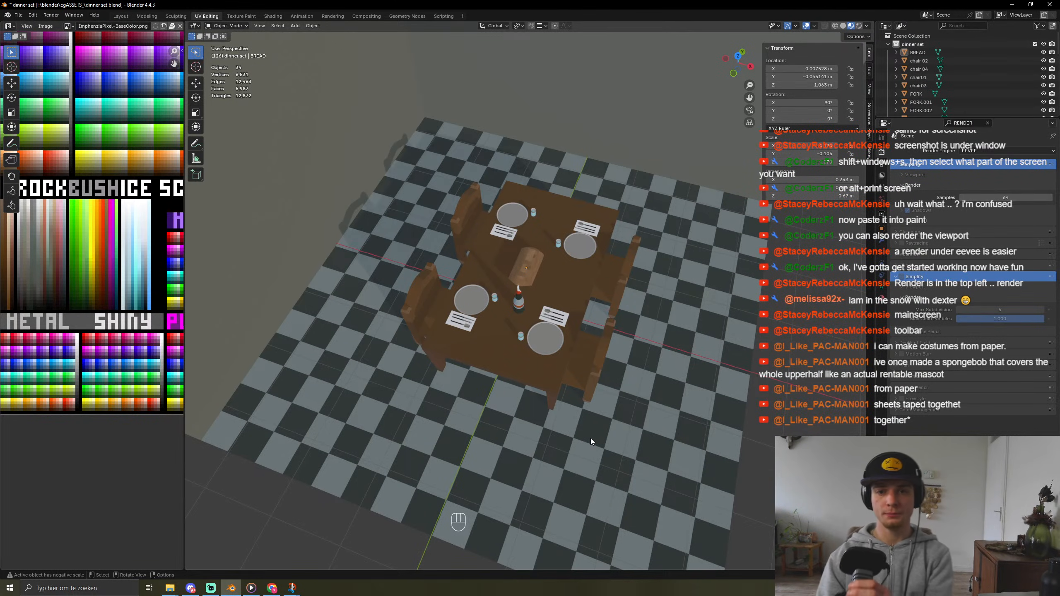
{"action": "middle_click_drag", "start_coordinate": [527, 335], "coordinate": [525, 309]}
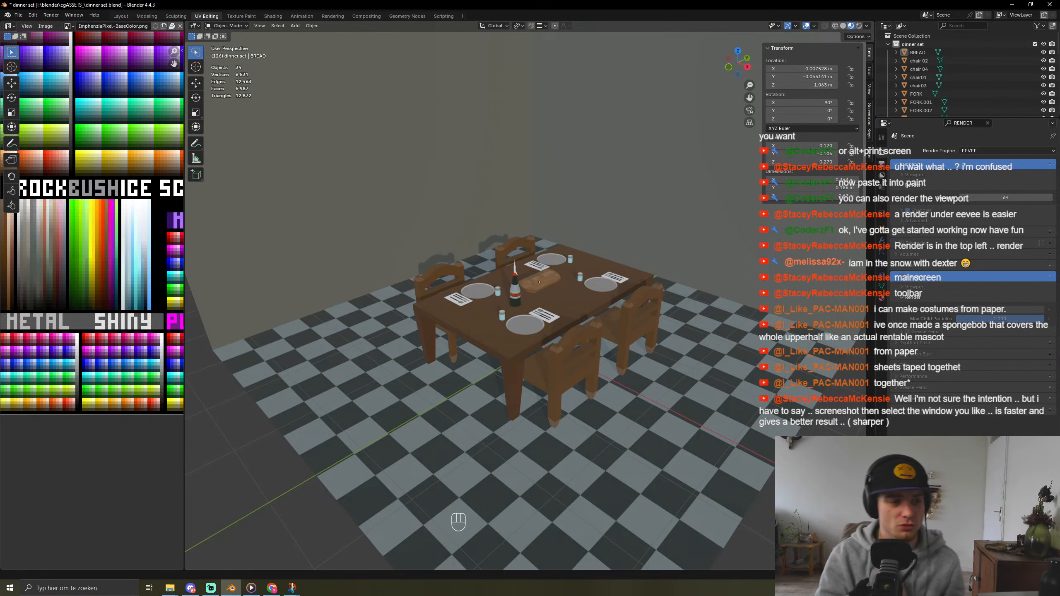
{"action": "middle_click_drag", "start_coordinate": [329, 431], "coordinate": [374, 411]}
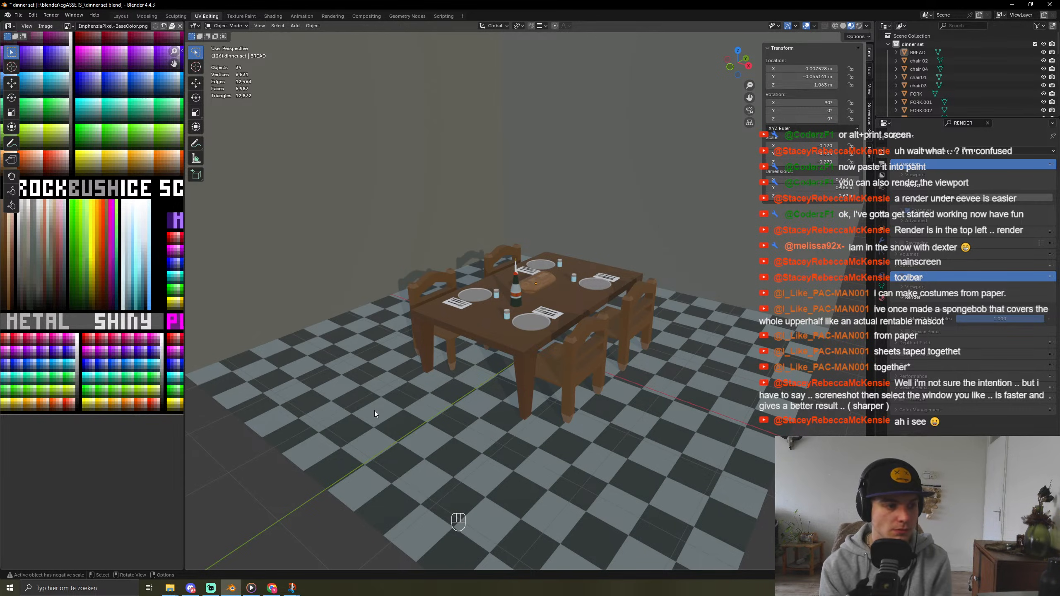
{"action": "middle_click_drag", "start_coordinate": [375, 411], "coordinate": [510, 371]}
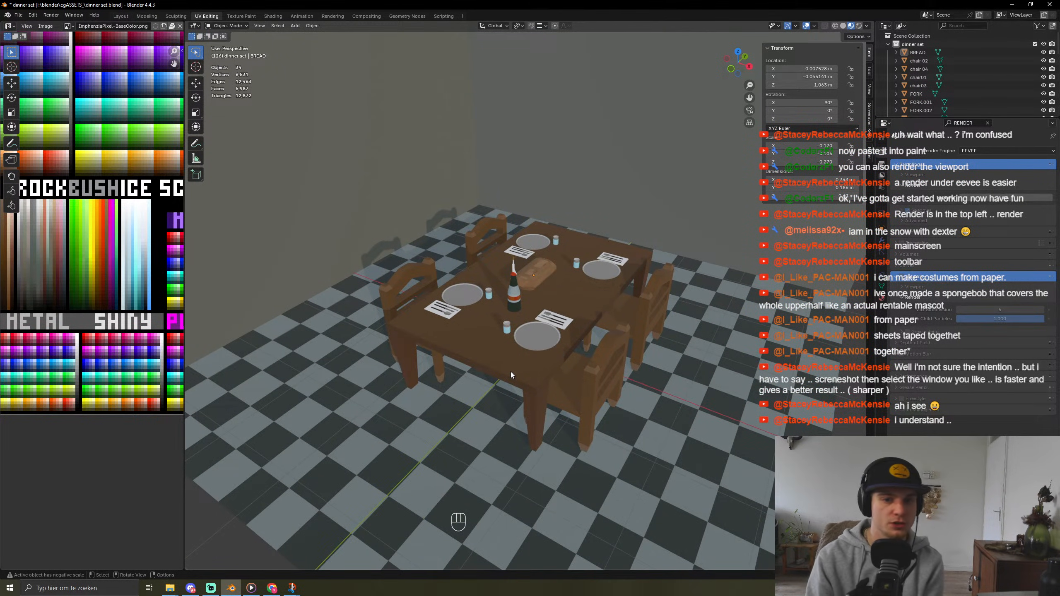
Step: Delete the two walls standing behind the dinner table
{"action": "left_click", "coordinate": [517, 347]}
{"action": "scroll", "coordinate": [519, 347], "scroll_direction": "down", "scroll_amount": 2}
{"action": "scroll", "coordinate": [755, 439], "scroll_direction": "down", "scroll_amount": 5}
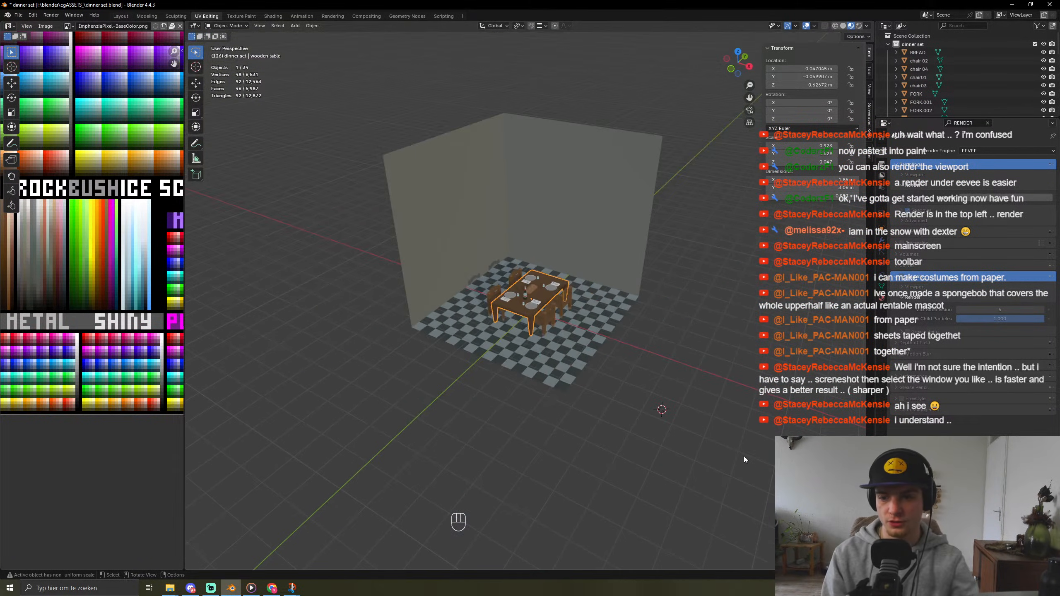
{"action": "middle_click_drag", "start_coordinate": [601, 419], "coordinate": [555, 383]}
{"action": "scroll", "coordinate": [555, 383], "scroll_direction": "up", "scroll_amount": 5}
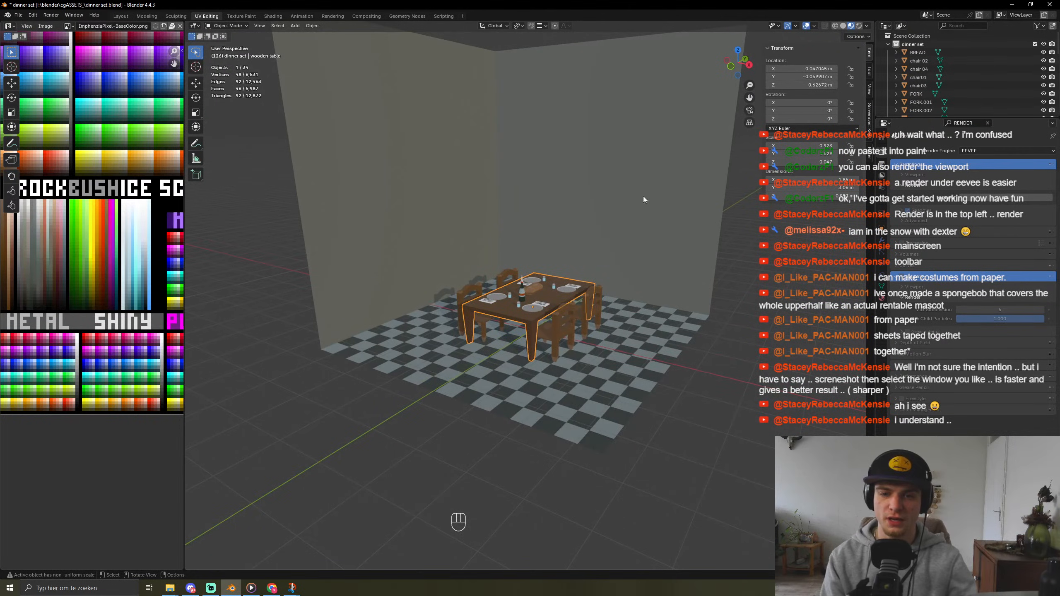
{"action": "left_click", "coordinate": [643, 195]}
{"action": "left_click", "coordinate": [434, 176], "text": "shift"}
{"action": "key", "text": "Delete"}
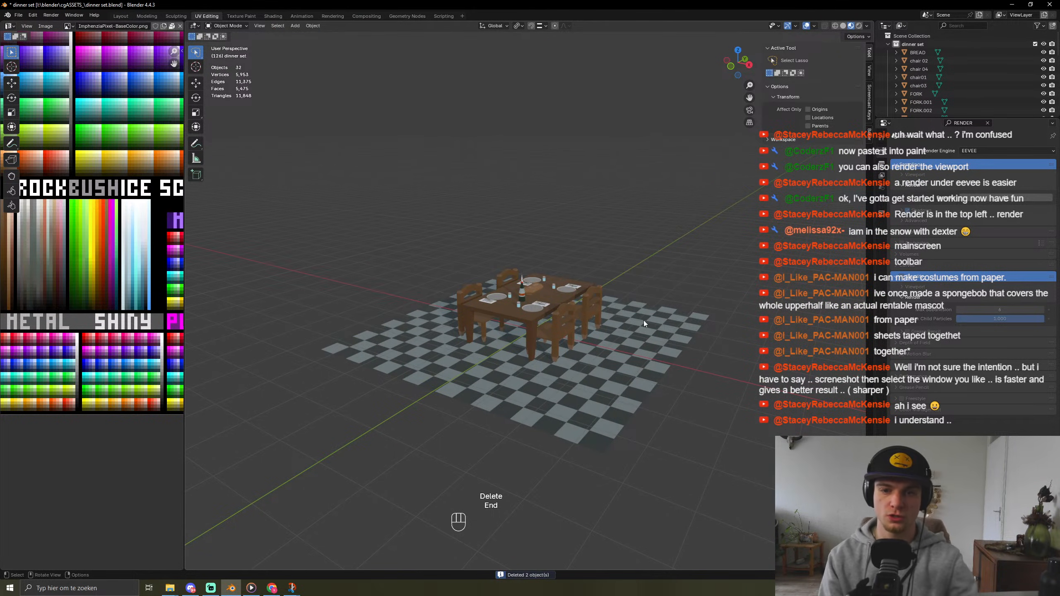
Step: Select all remaining objects of the dinner scene and save the blend file
{"action": "middle_click_drag", "start_coordinate": [644, 320], "coordinate": [490, 298]}
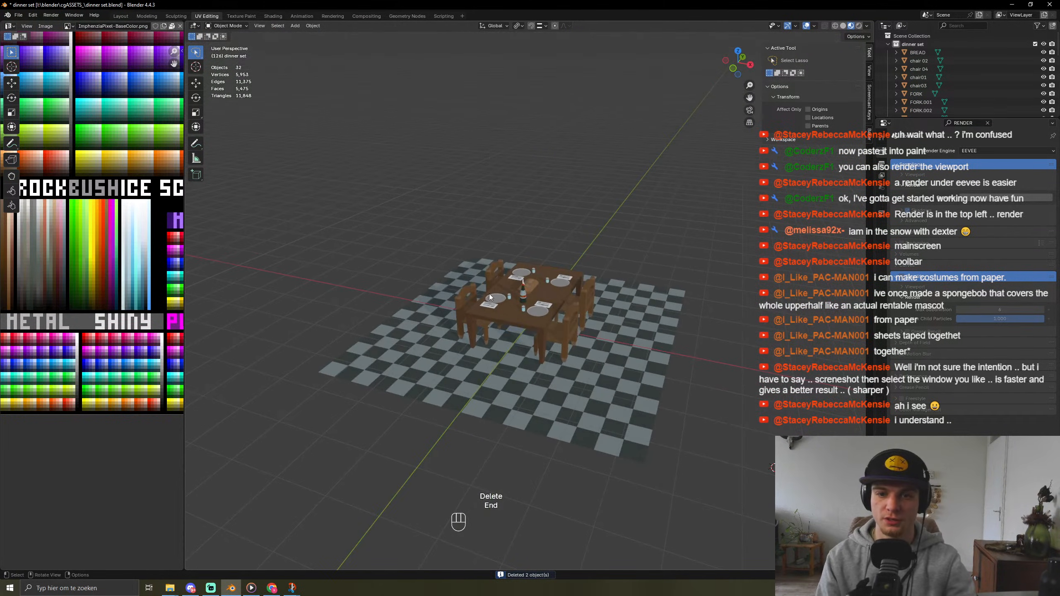
{"action": "middle_click_drag", "start_coordinate": [605, 198], "coordinate": [652, 388]}
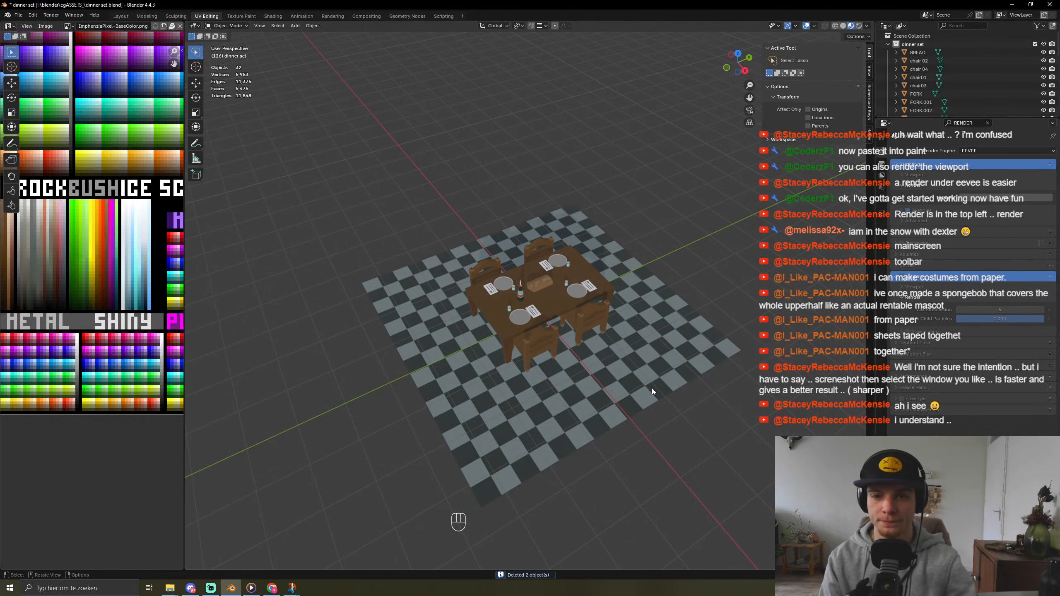
{"action": "key", "text": "a"}
{"action": "key", "text": "ctrl+s"}
{"action": "key", "text": "ctrl+s"}
{"action": "key", "text": "ctrl+s"}
{"action": "right_click", "coordinate": [652, 388]}
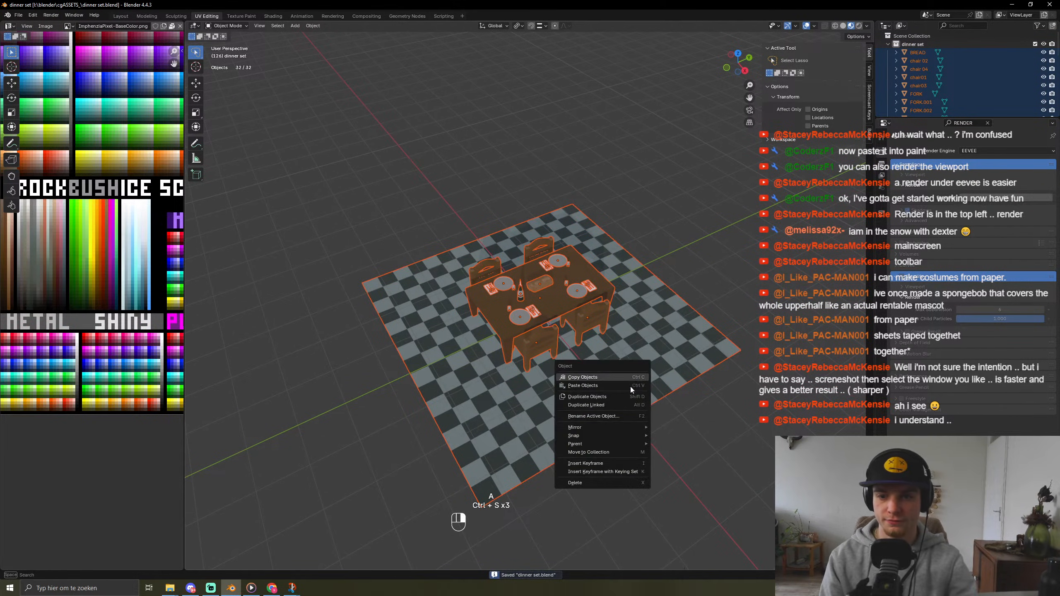
{"action": "key", "text": "ctrl+s"}
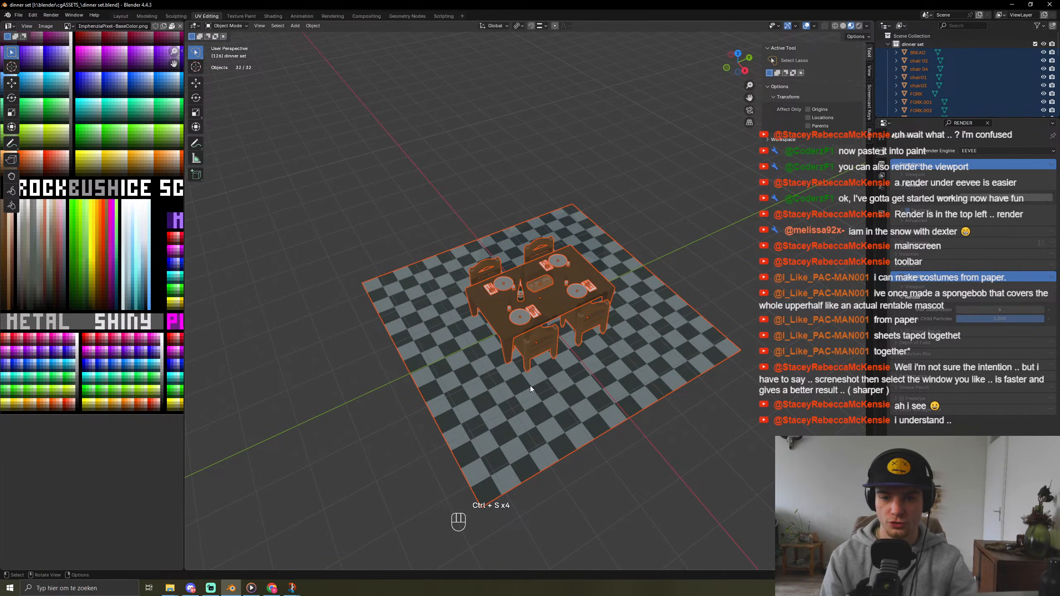
Step: Apply the scale of all selected objects
{"action": "key", "text": "ctrl+a"}
{"action": "left_click", "coordinate": [530, 386]}
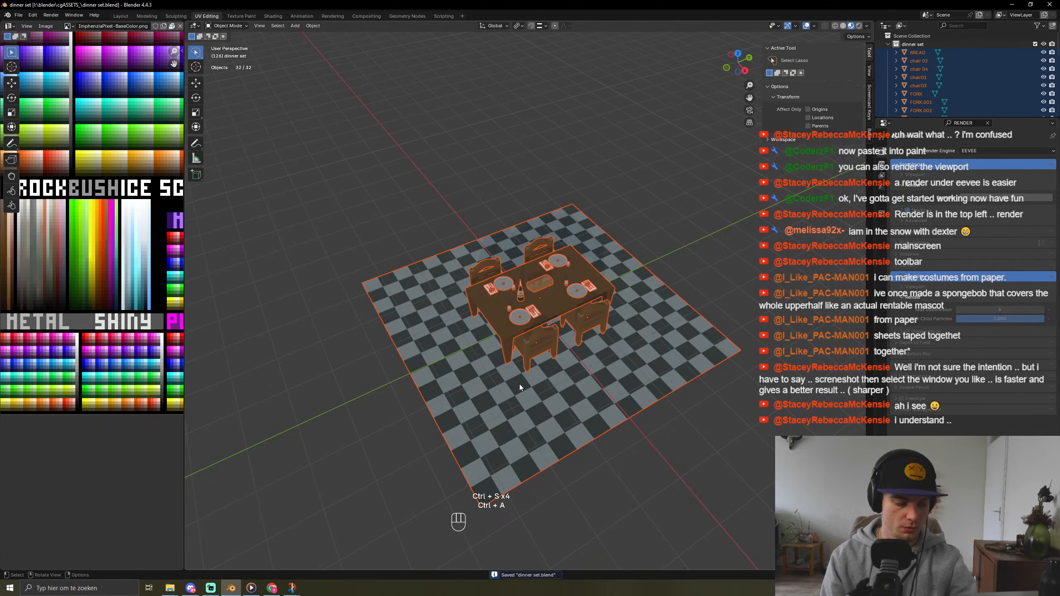
{"action": "key", "text": "ctrl+a"}
{"action": "left_click", "coordinate": [492, 386]}
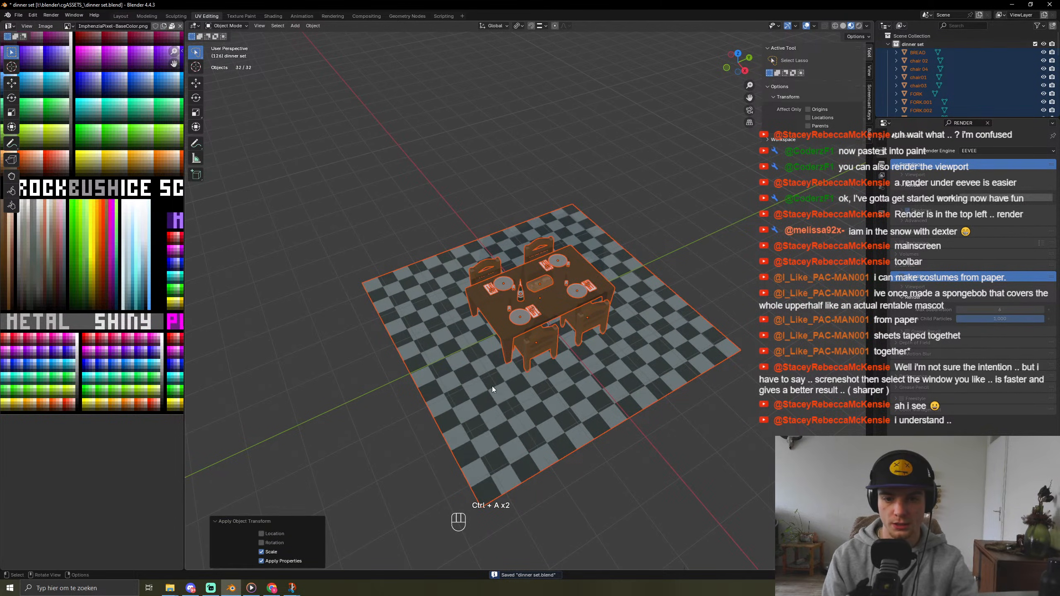
{"action": "right_click", "coordinate": [585, 383]}
{"action": "right_click", "coordinate": [518, 283]}
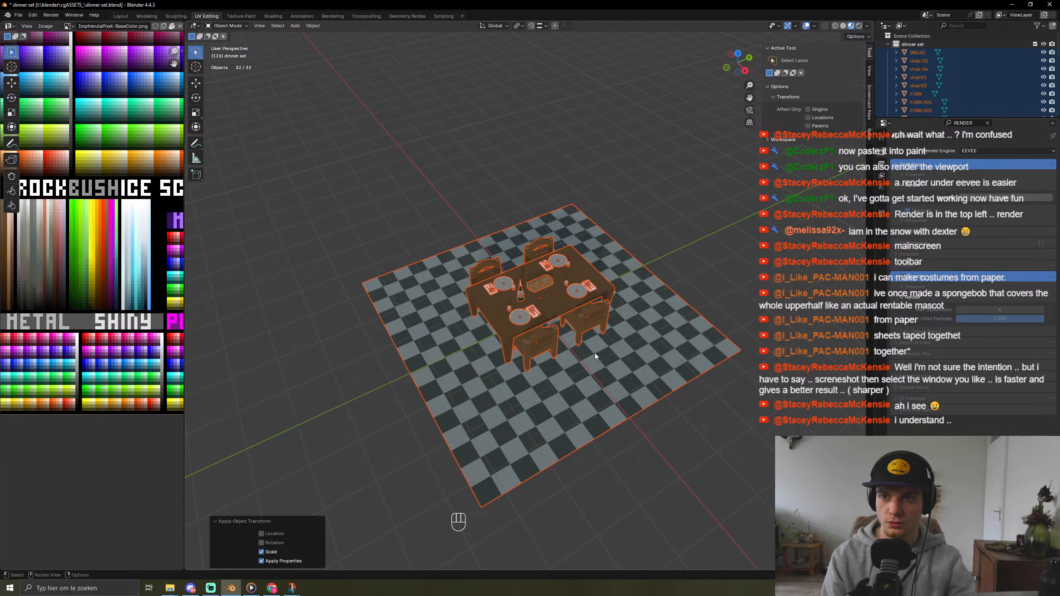
{"action": "right_click", "coordinate": [524, 307]}
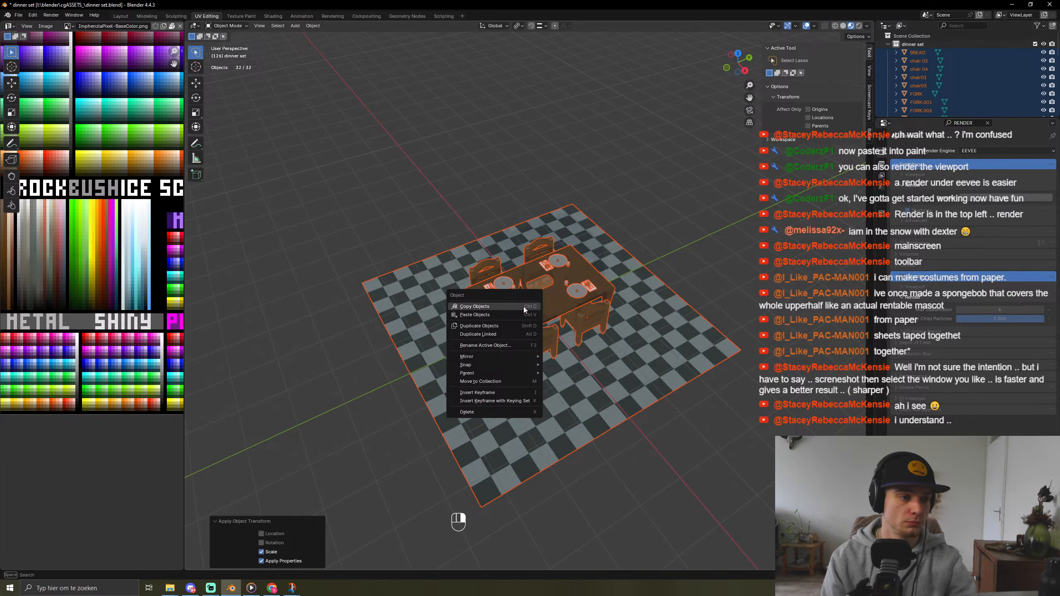
{"action": "left_click", "coordinate": [523, 307]}
{"action": "middle_click_drag", "start_coordinate": [432, 350], "coordinate": [458, 334]}
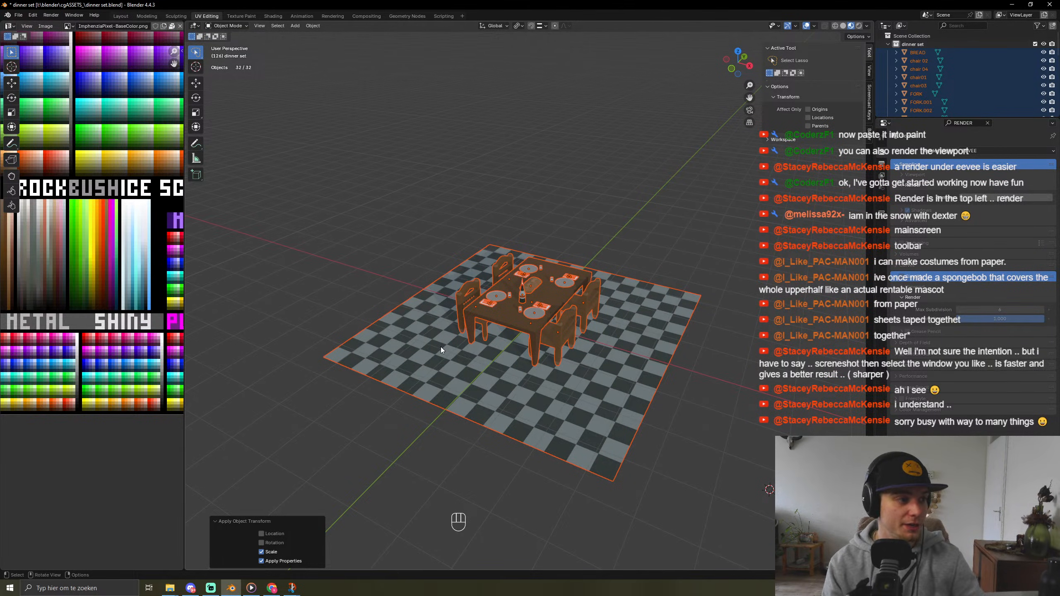
{"action": "right_click", "coordinate": [497, 287]}
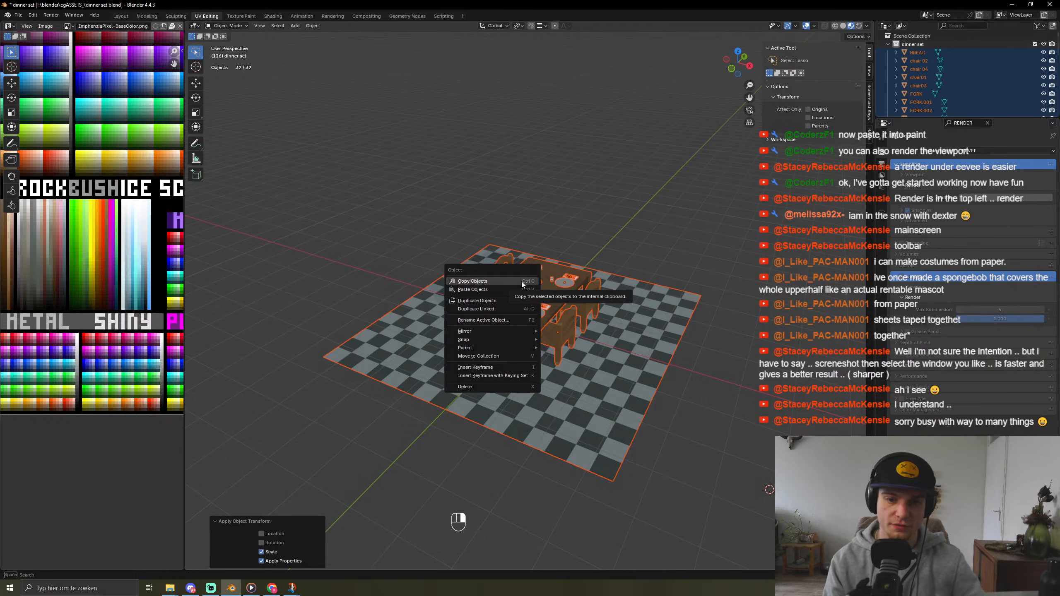
{"action": "left_click", "coordinate": [516, 284]}
Step: Make the wooden table the active object, select everything and set each object's origin to its geometry
{"action": "middle_click_drag", "start_coordinate": [515, 285], "coordinate": [581, 303]}
{"action": "left_click", "coordinate": [574, 306]}
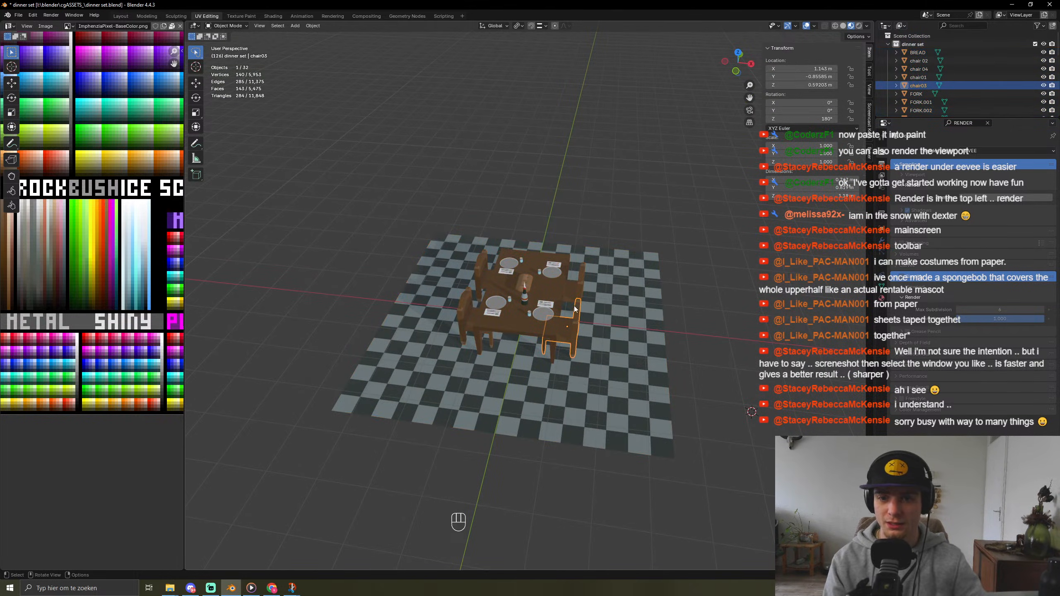
{"action": "left_click", "coordinate": [547, 304]}
{"action": "right_click", "coordinate": [554, 293]}
{"action": "mouse_move", "coordinate": [555, 294]}
{"action": "left_click", "coordinate": [593, 303]}
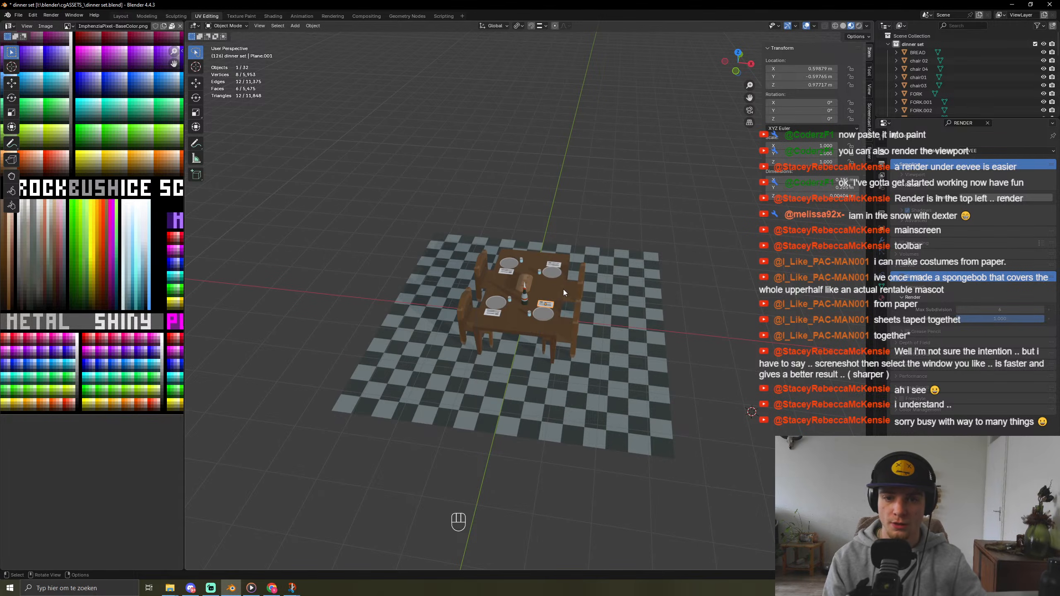
{"action": "left_click", "coordinate": [536, 289]}
{"action": "key", "text": "a"}
{"action": "right_click", "coordinate": [537, 289]}
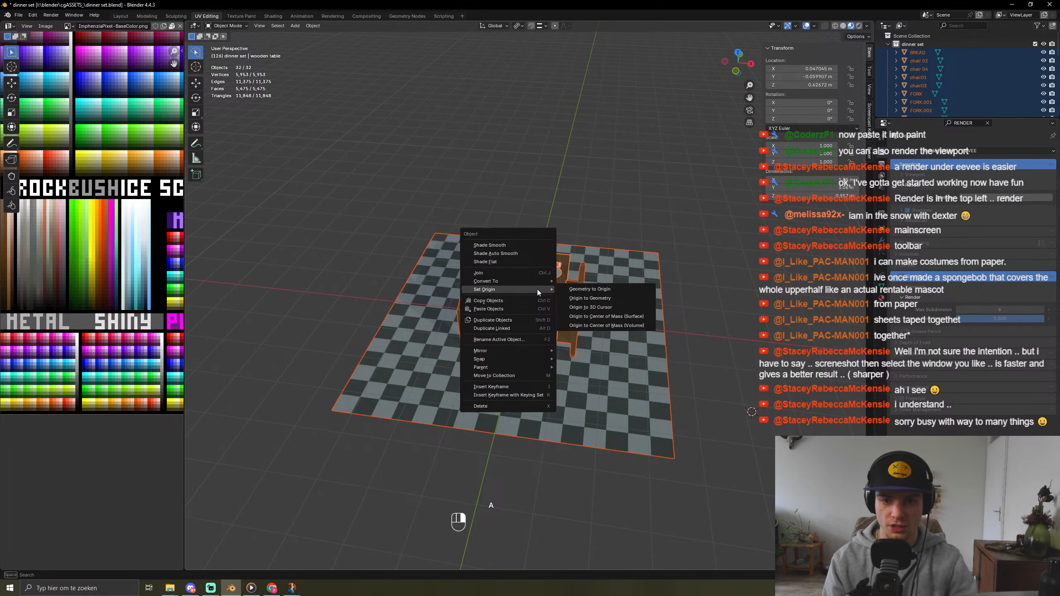
{"action": "left_click", "coordinate": [630, 299]}
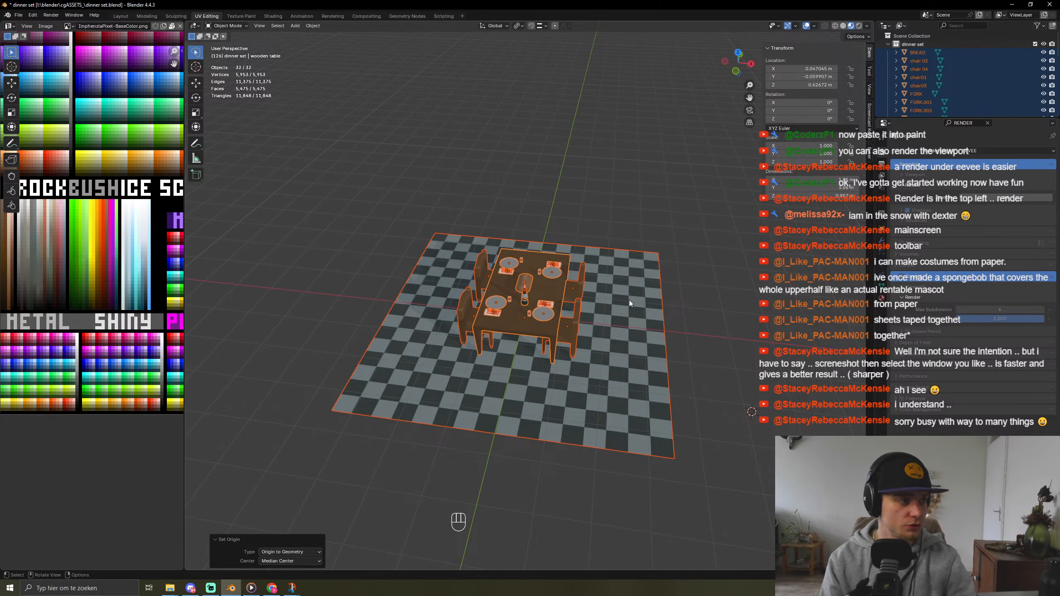
Step: Reselect the whole dinner set and save the file again
{"action": "left_click", "coordinate": [737, 394]}
{"action": "middle_click_drag", "start_coordinate": [737, 394], "coordinate": [664, 440]}
{"action": "key", "text": "a"}
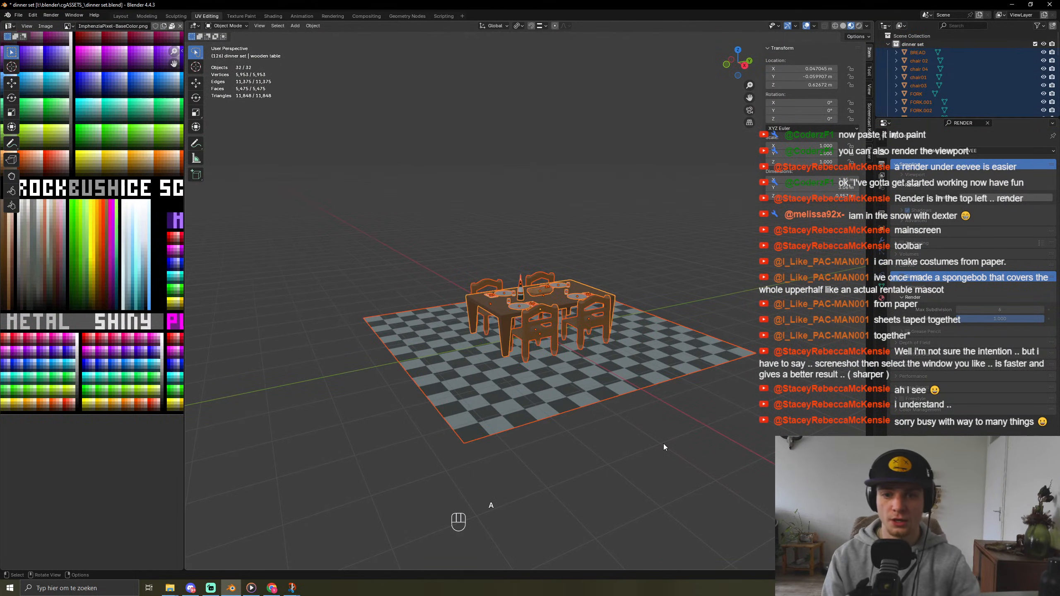
{"action": "key", "text": "ctrl+s"}
Step: Start a glTF 2.0 export and create and open a new folder named DINNERTABLE inside cgASSETS_
{"action": "left_click", "coordinate": [18, 15]}
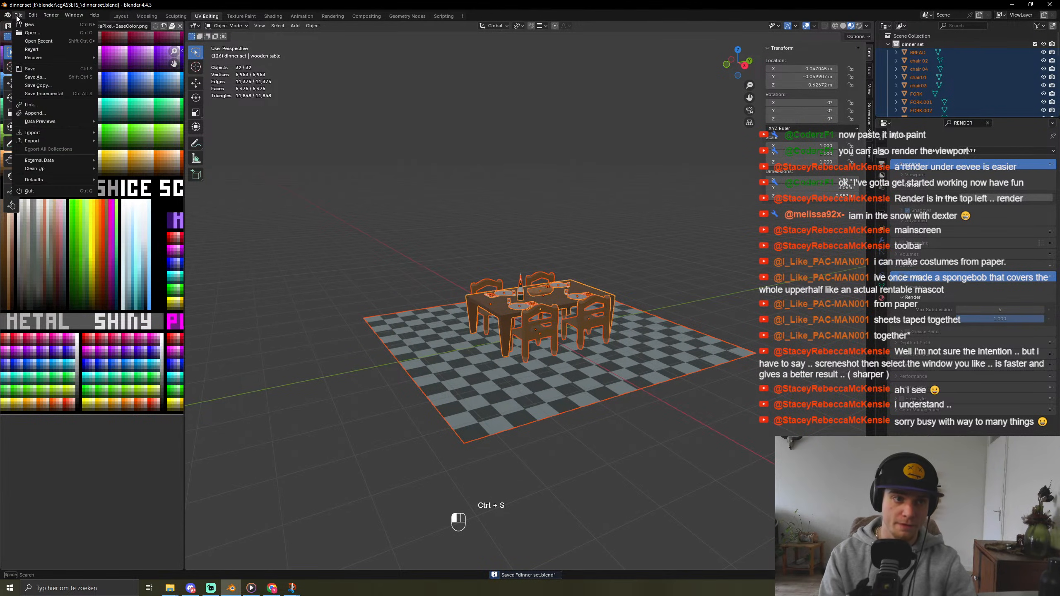
{"action": "mouse_move", "coordinate": [50, 139]}
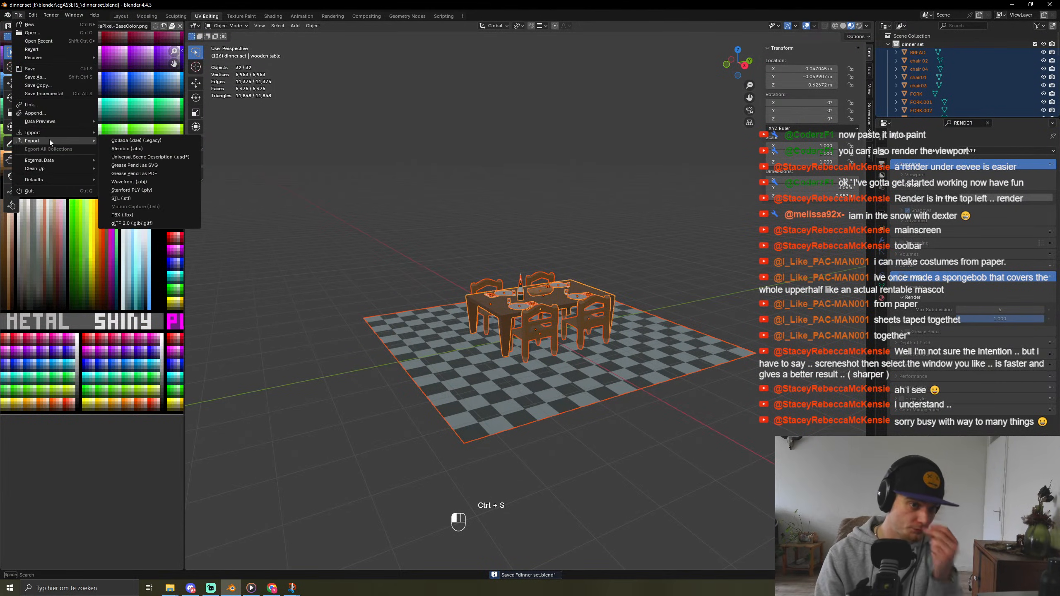
{"action": "left_click", "coordinate": [151, 223]}
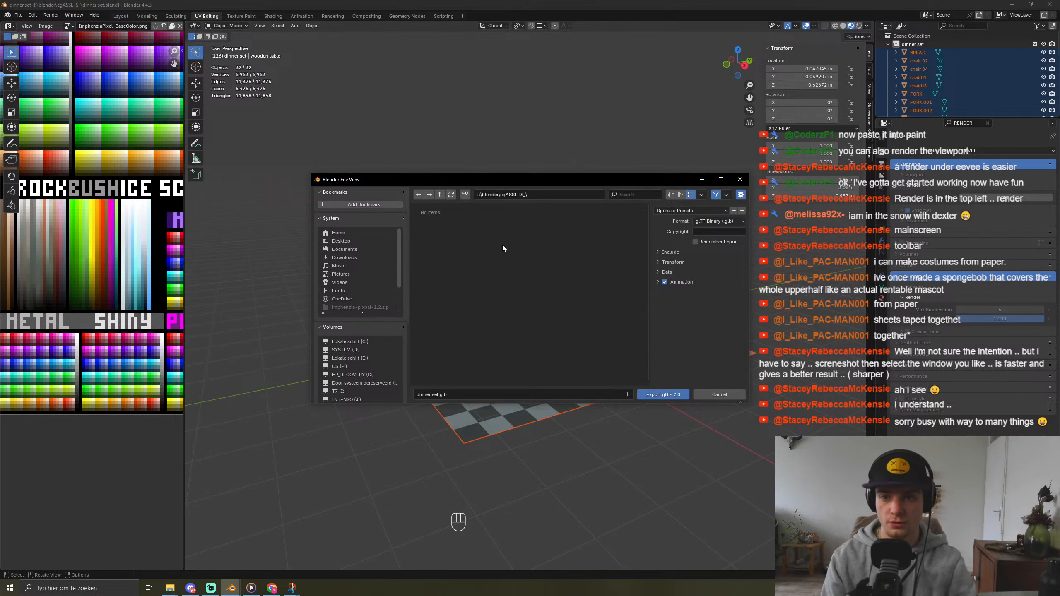
{"action": "left_click", "coordinate": [465, 195]}
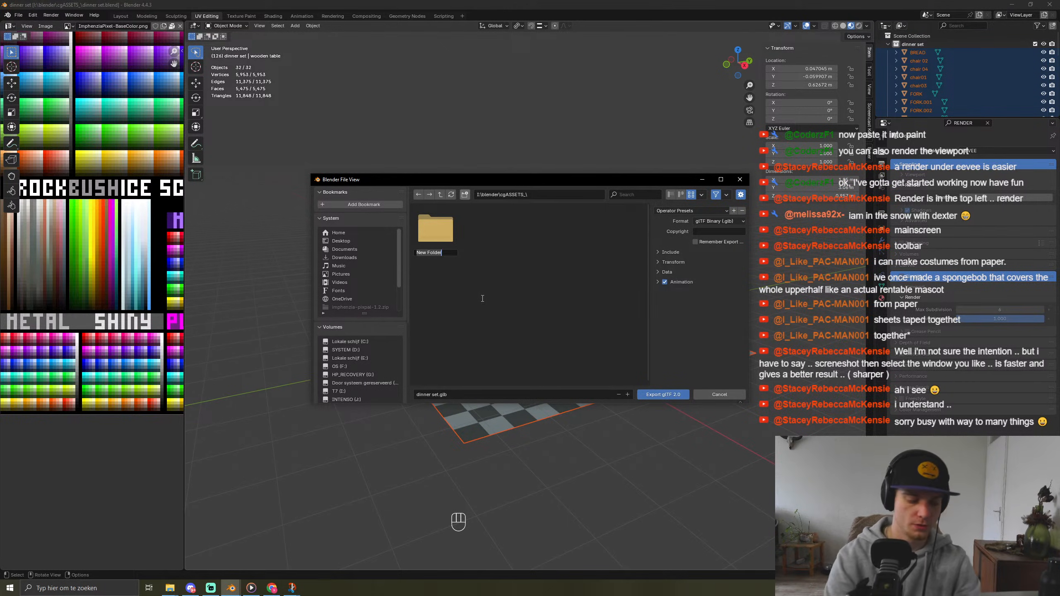
{"action": "type", "text": "DINNERTABLE"}
{"action": "key", "text": "Return"}
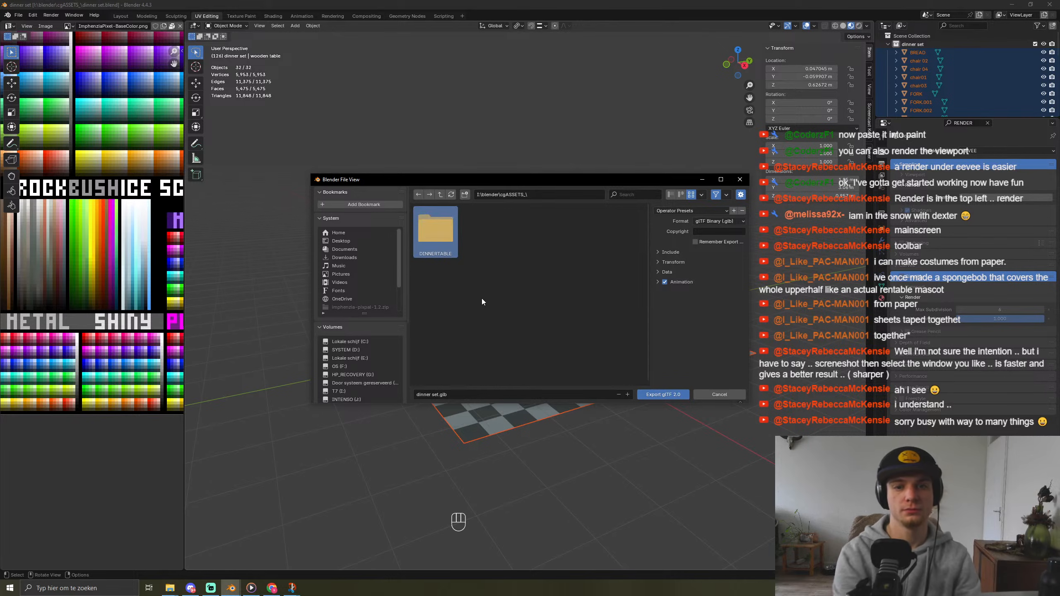
{"action": "double_click", "coordinate": [442, 240]}
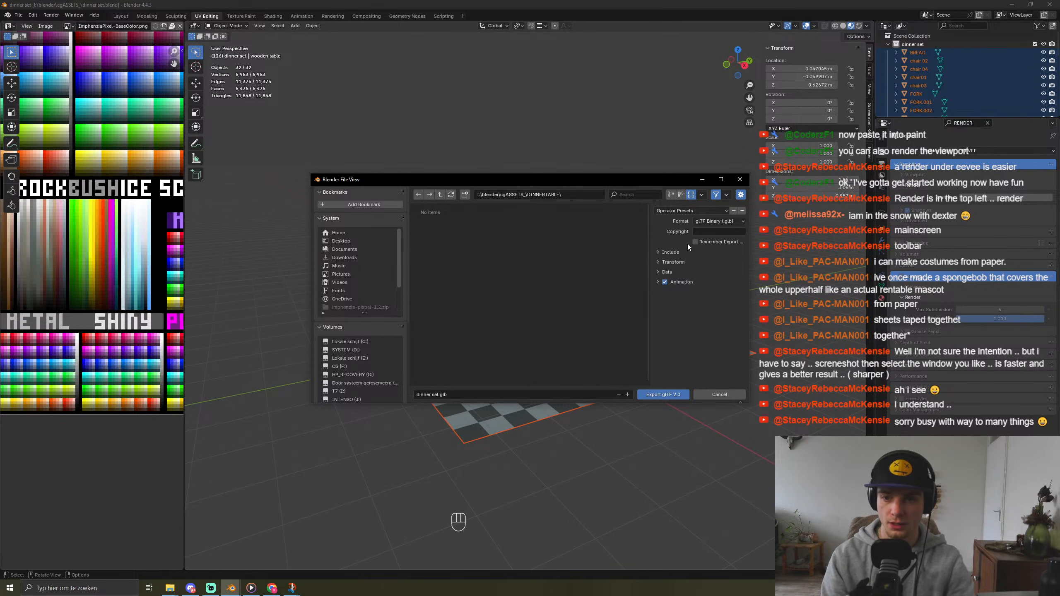
Step: Review the Include options and the scene's object list, and export dinner set.glb into the DINNERTABLE folder
{"action": "left_click", "coordinate": [674, 251]}
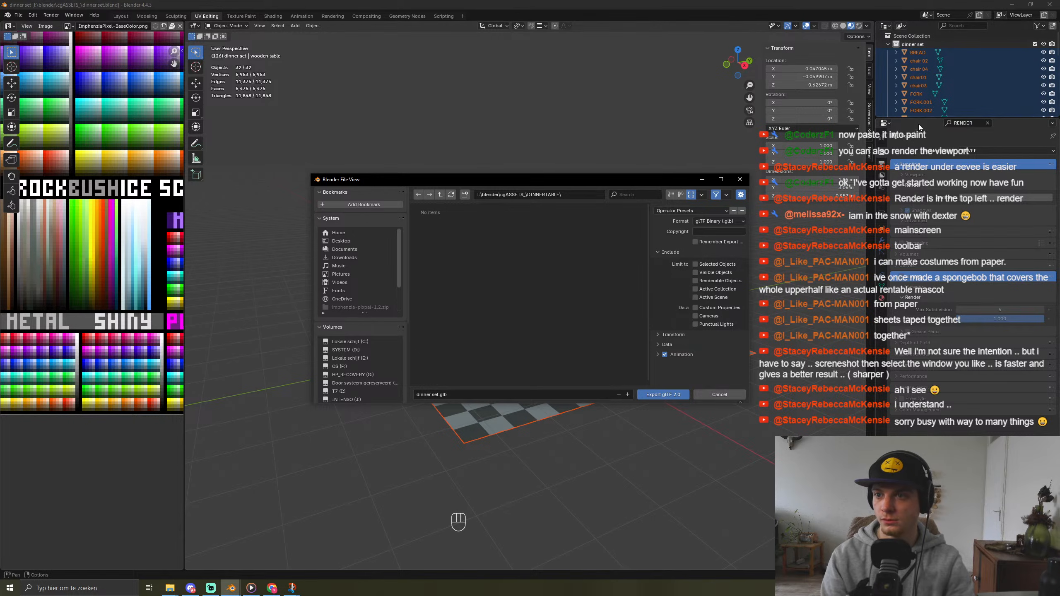
{"action": "scroll", "coordinate": [976, 83], "scroll_direction": "down", "scroll_amount": 5}
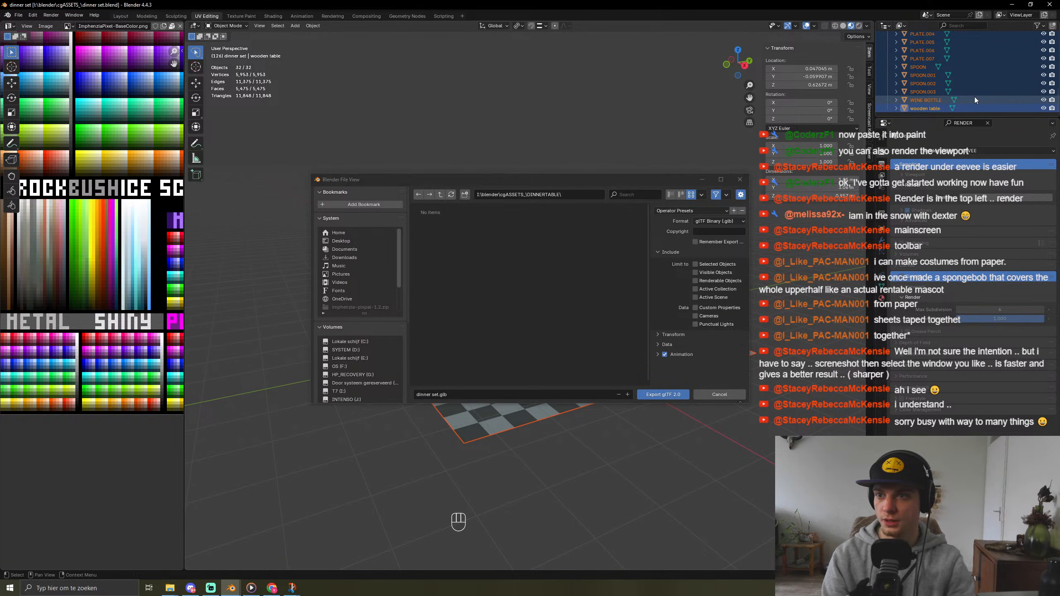
{"action": "scroll", "coordinate": [966, 74], "scroll_direction": "up", "scroll_amount": 5}
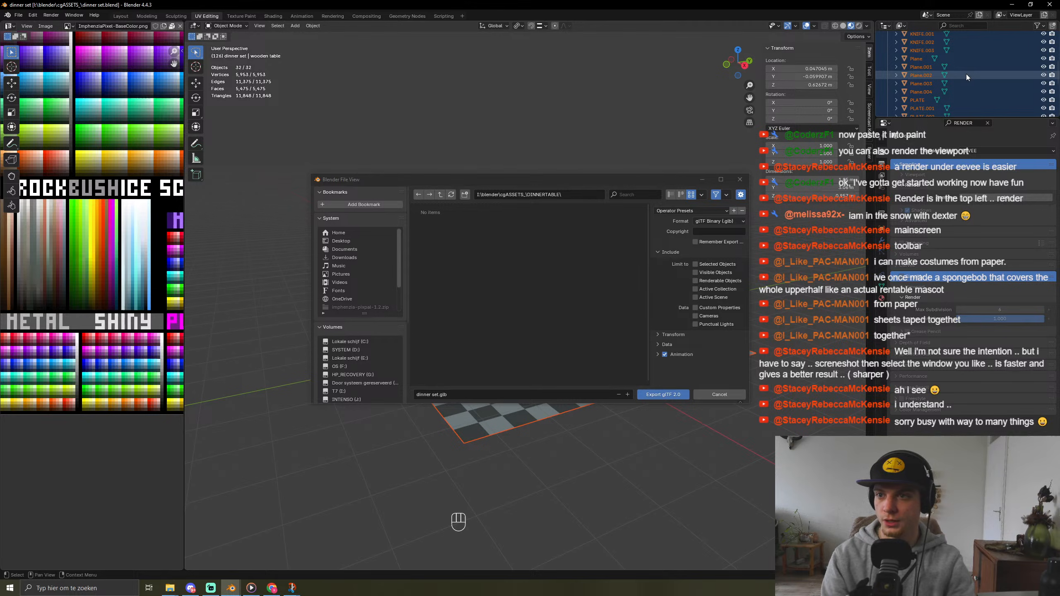
{"action": "scroll", "coordinate": [966, 74], "scroll_direction": "up", "scroll_amount": 5}
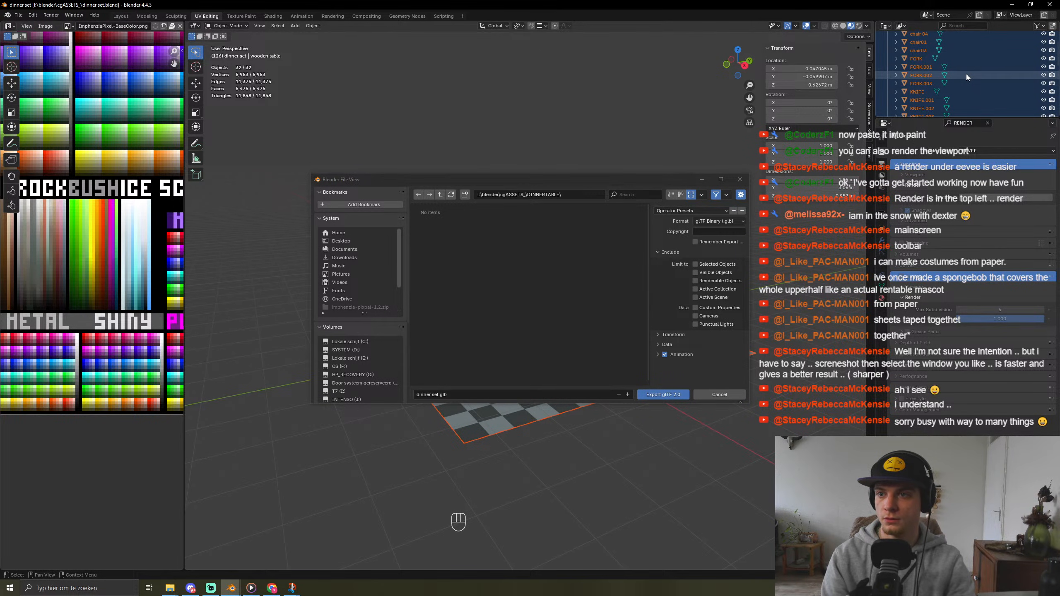
{"action": "left_click", "coordinate": [651, 394]}
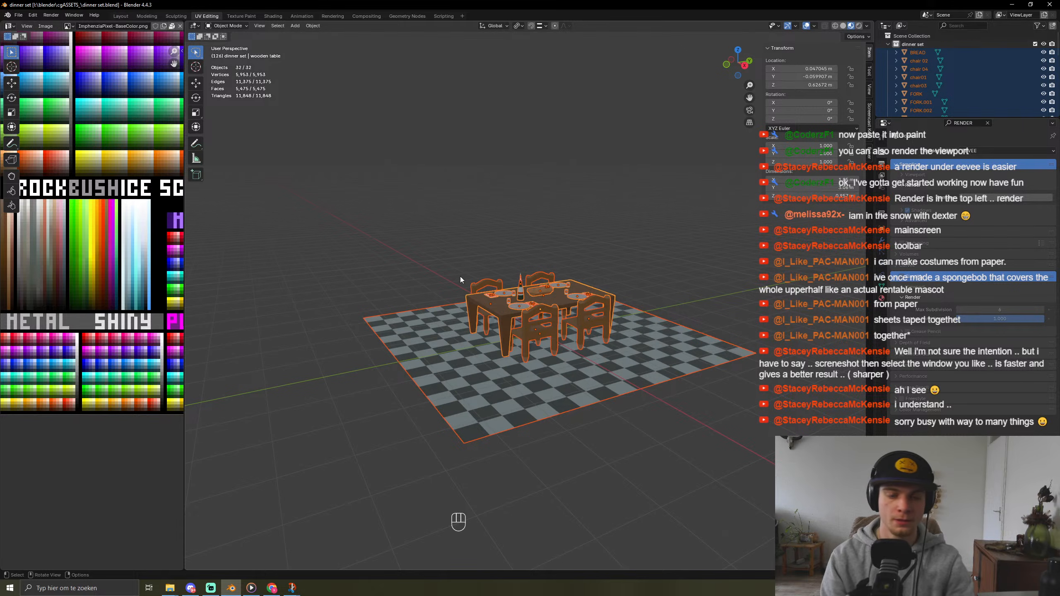
Step: Export the dinner set in FBX format as dinner set.fbx into the DINNERTABLE folder
{"action": "middle_click_drag", "start_coordinate": [635, 229], "coordinate": [593, 367]}
{"action": "left_click", "coordinate": [19, 15]}
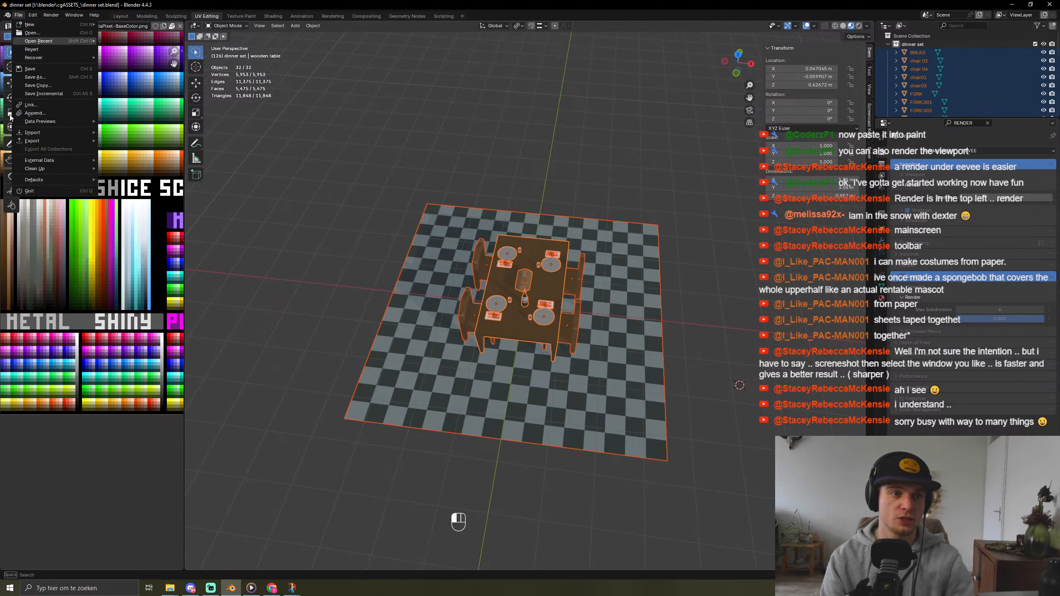
{"action": "mouse_move", "coordinate": [48, 144]}
{"action": "left_click", "coordinate": [138, 215]}
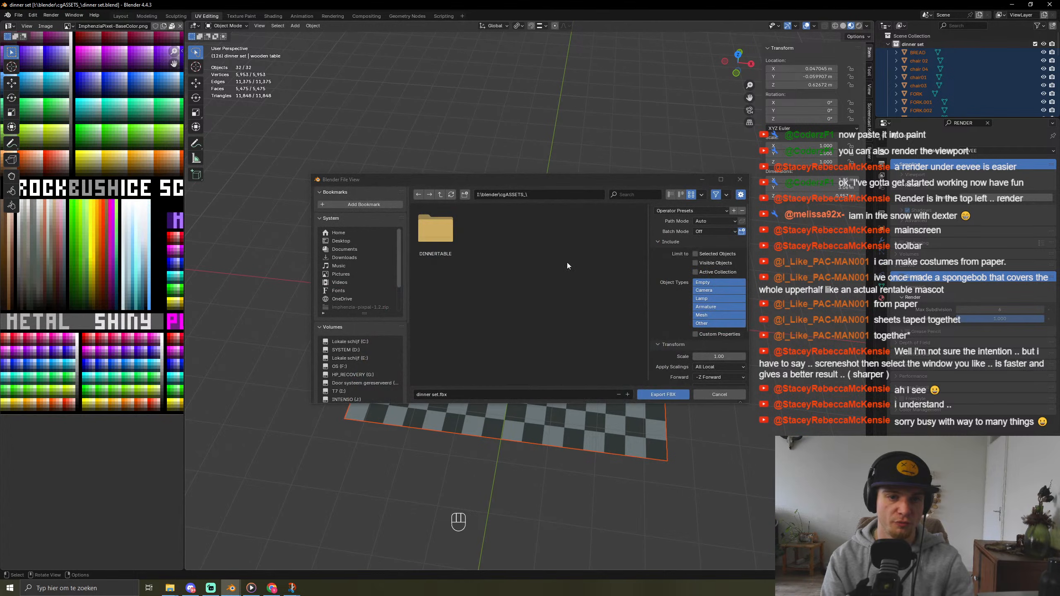
{"action": "double_click", "coordinate": [436, 234]}
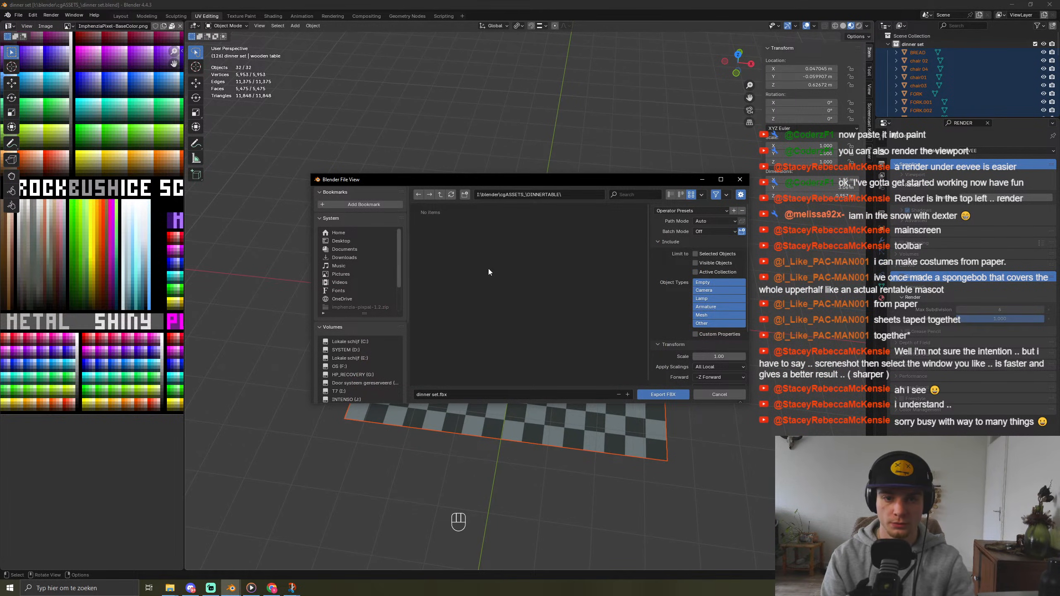
{"action": "left_click", "coordinate": [645, 394]}
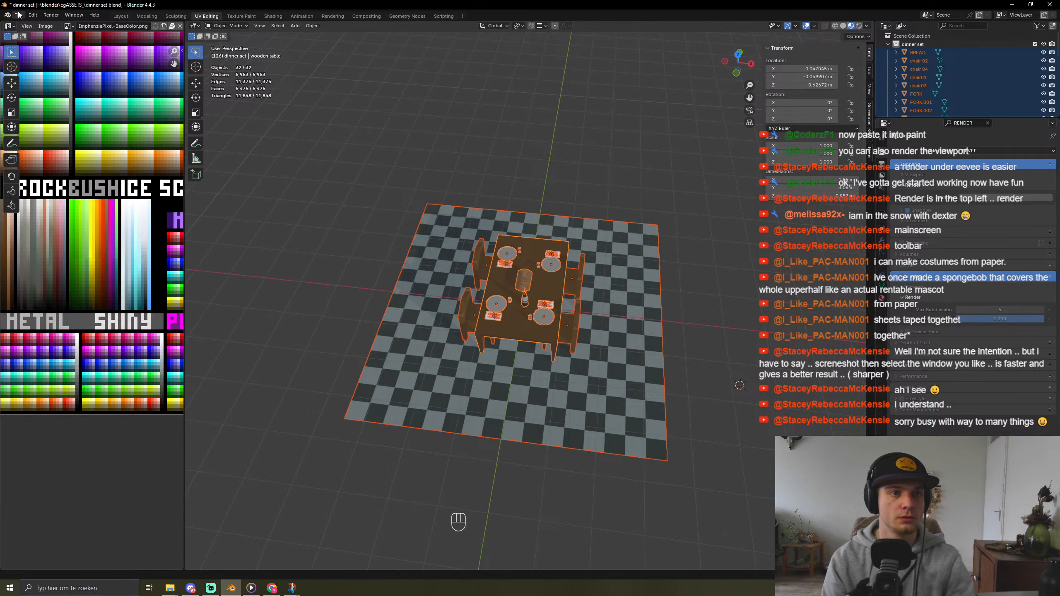
Step: Save the current state of the scene to dinner set.blend
{"action": "left_click", "coordinate": [19, 15]}
{"action": "mouse_move", "coordinate": [51, 141]}
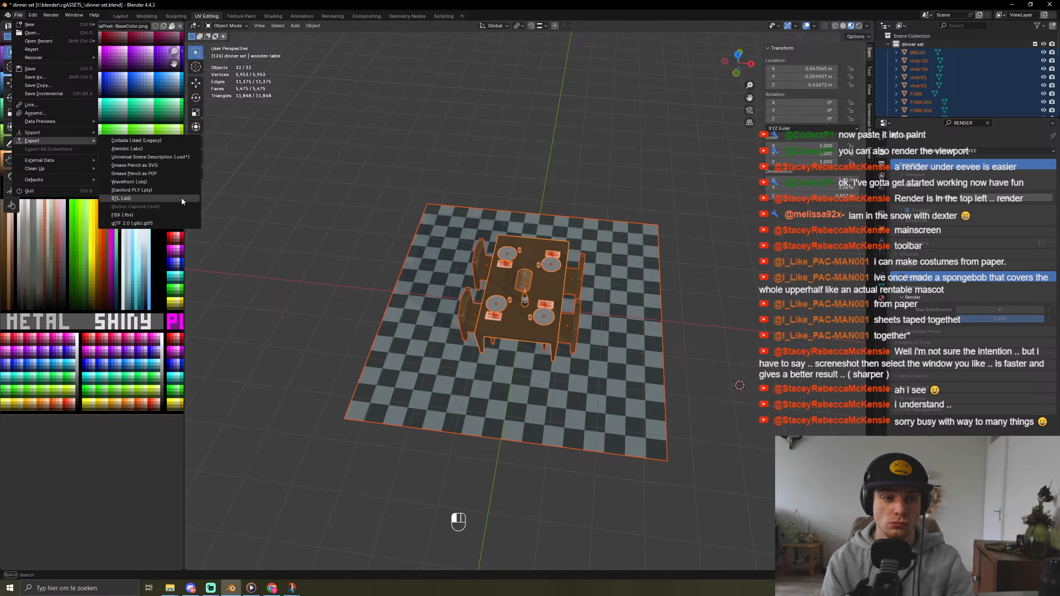
{"action": "middle_click_drag", "start_coordinate": [324, 187], "coordinate": [347, 198]}
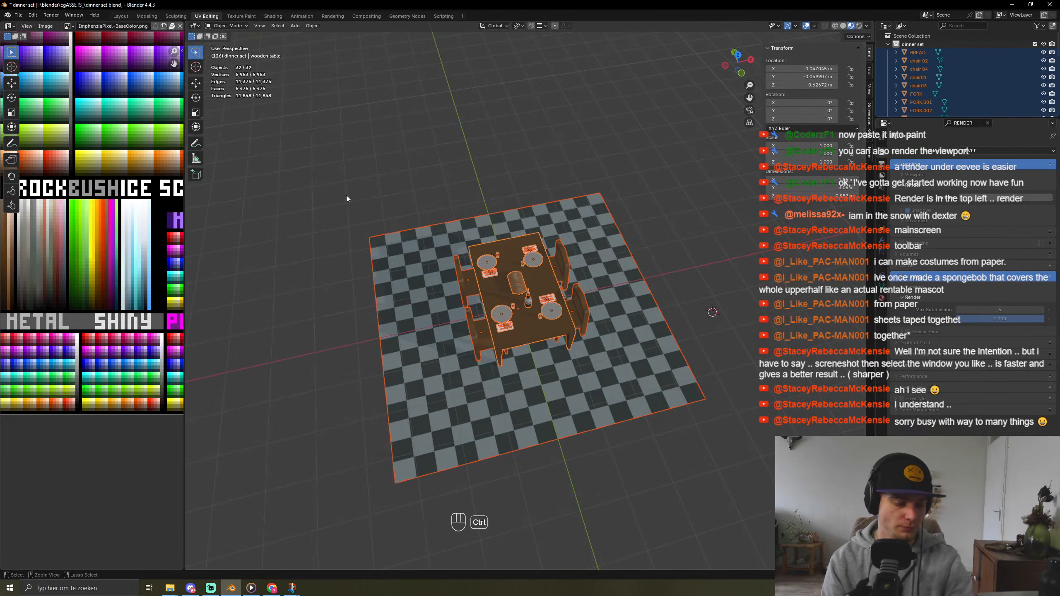
{"action": "key", "text": "ctrl+s"}
{"action": "key", "text": "ctrl+s"}
{"action": "key", "text": "ctrl+s"}
{"action": "key", "text": "ctrl+s"}
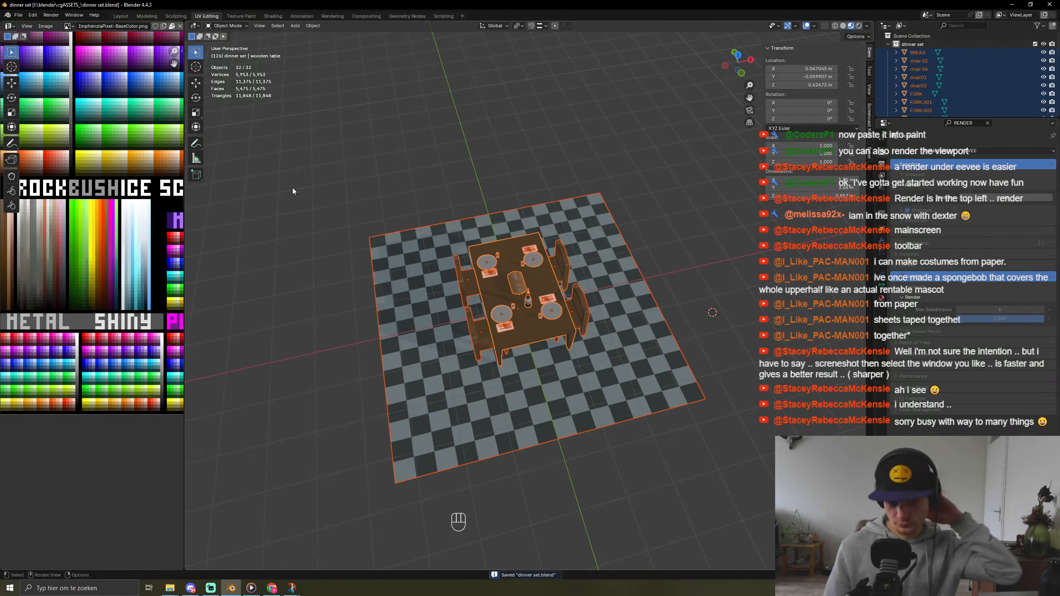
Step: Deselect all objects of the dinner set and look over the table, chairs and checkered floor
{"action": "left_click", "coordinate": [272, 587]}
{"action": "left_click", "coordinate": [273, 588]}
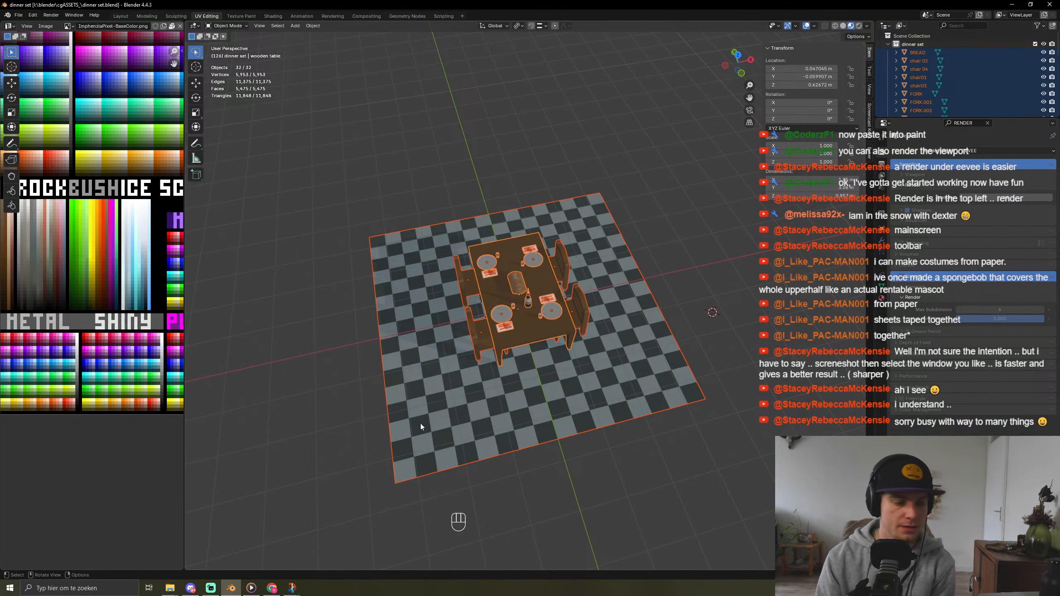
{"action": "middle_click_drag", "start_coordinate": [446, 423], "coordinate": [474, 424]}
{"action": "left_click", "coordinate": [668, 433]}
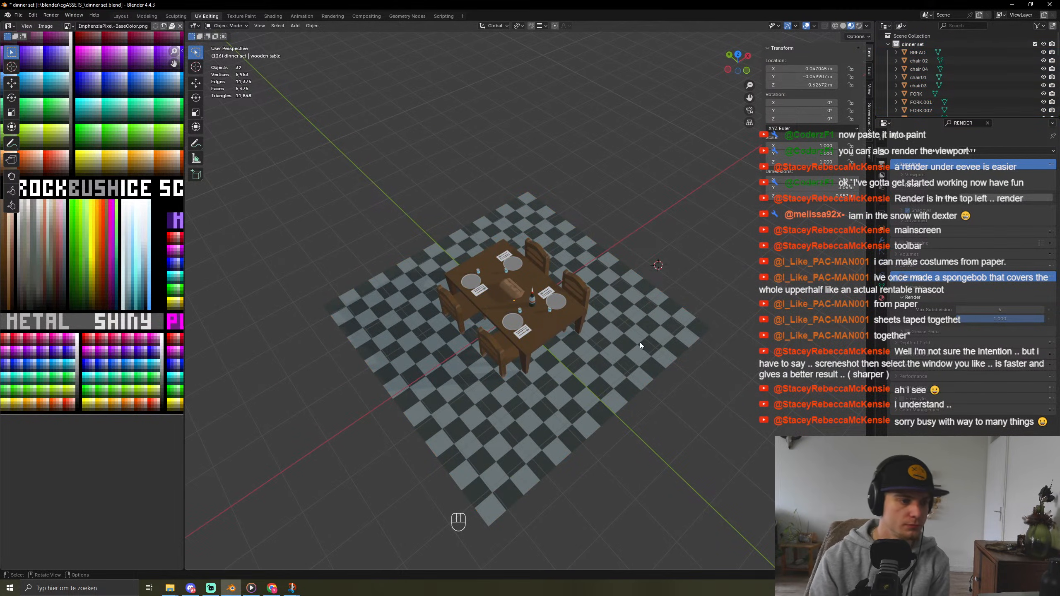
{"action": "middle_click_drag", "start_coordinate": [495, 349], "coordinate": [579, 322]}
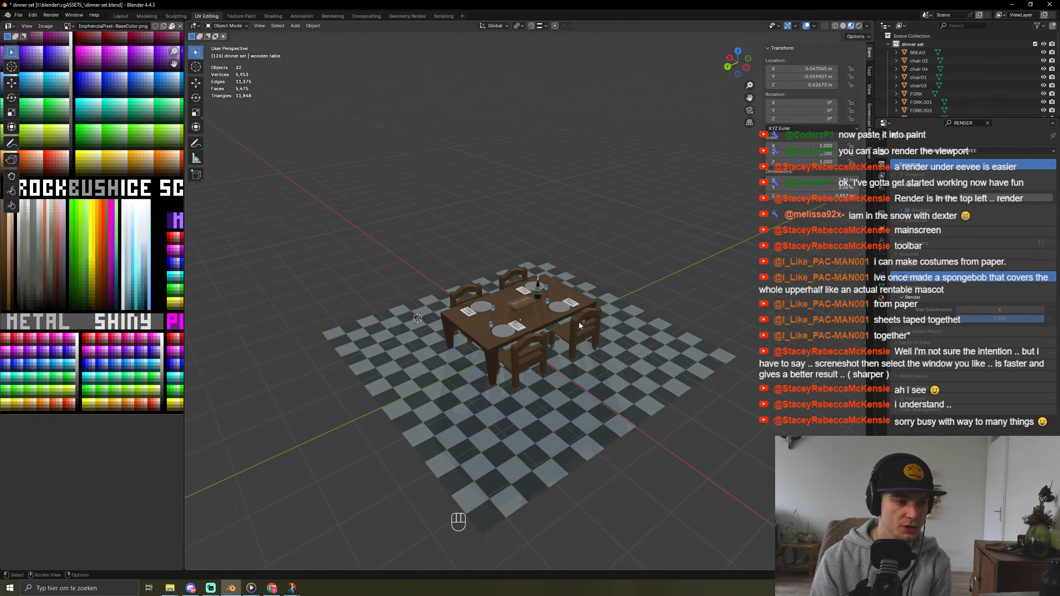